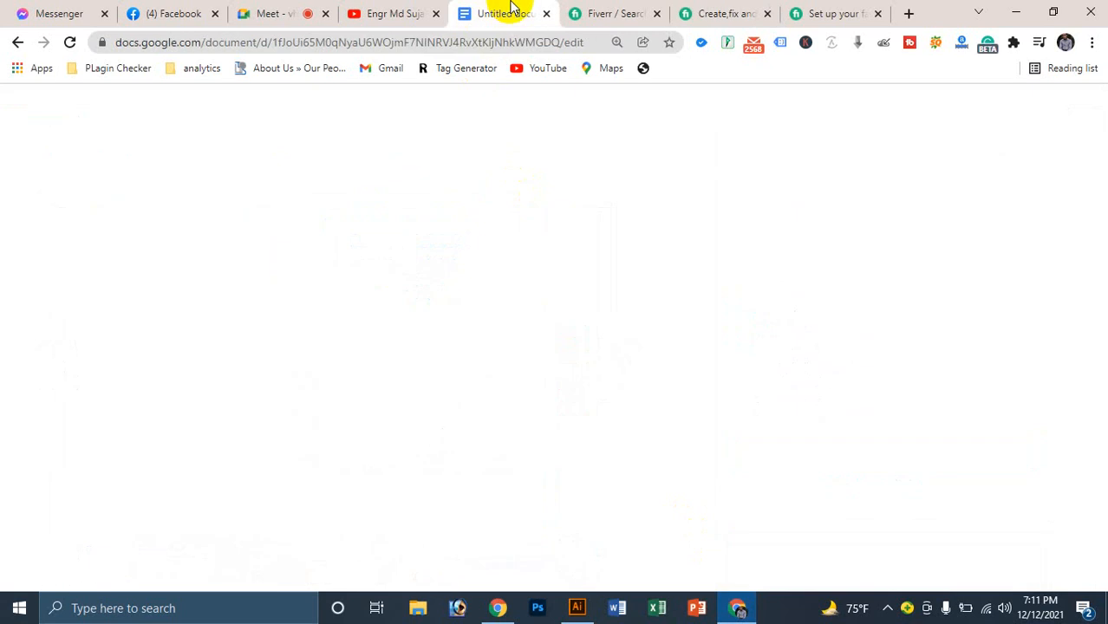
Step: Set the ad text 'Professional Business page facebook 30$' to font size 40
scroll(562, 343, "up", 1)
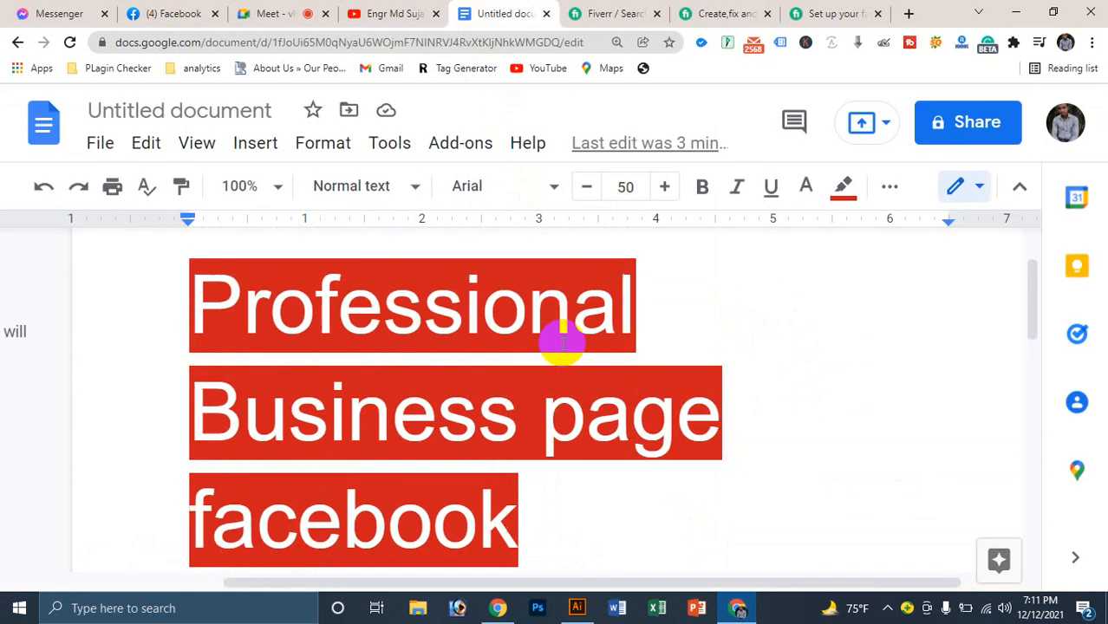
left_click(625, 187)
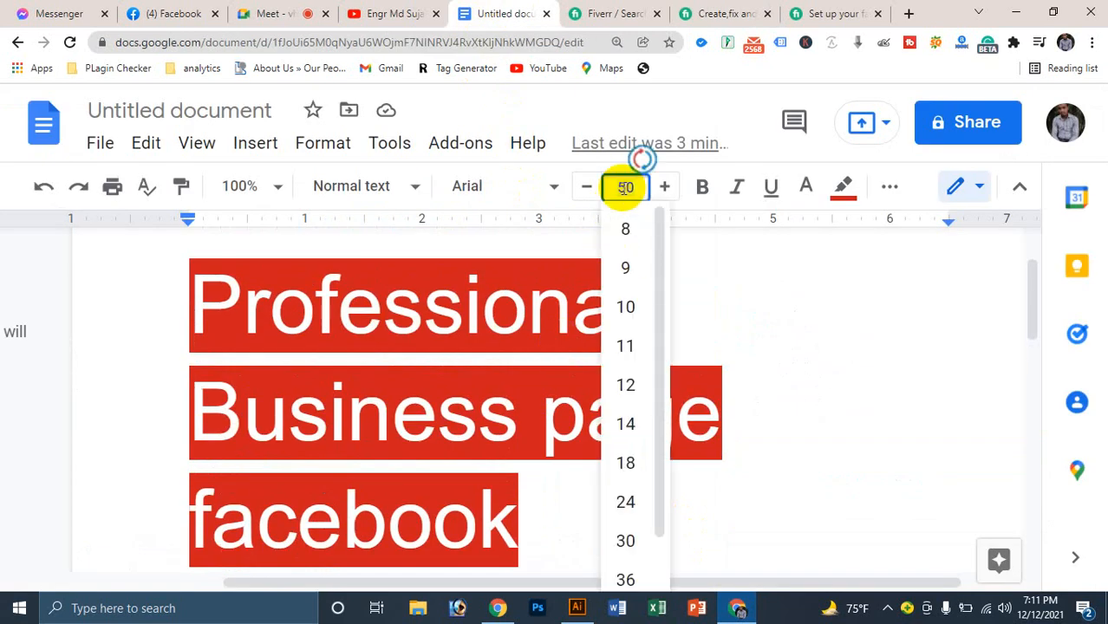
key("Return")
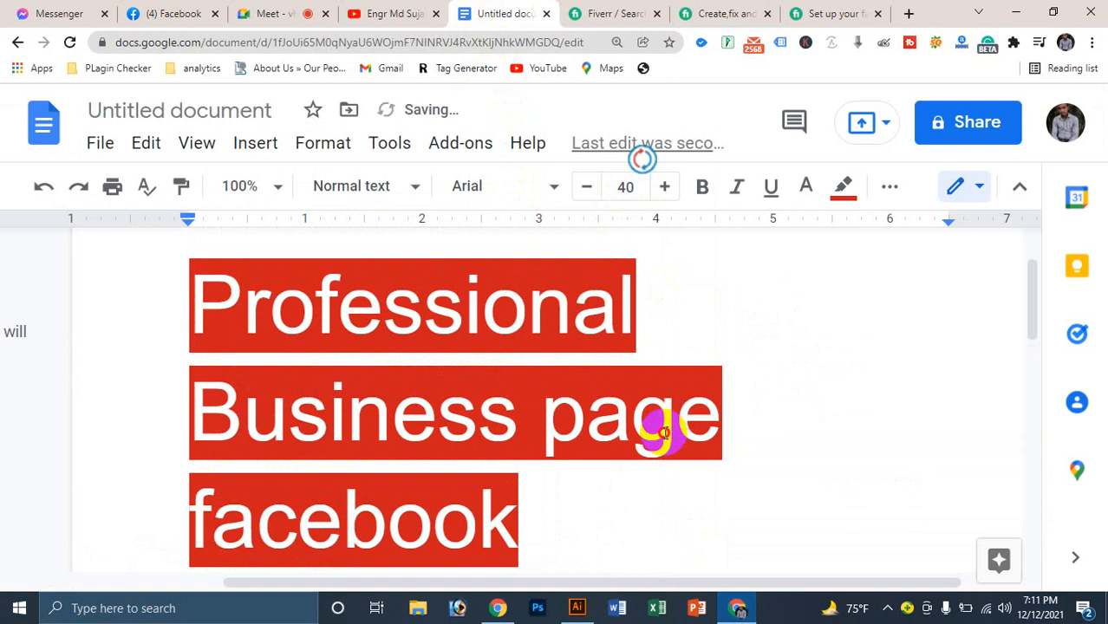
Step: Zoom the browser out and bring up the Fiverr Facebook-page gig
scroll(606, 440, "down", 2)
key("ctrl+minus")
scroll(589, 433, "up", 3)
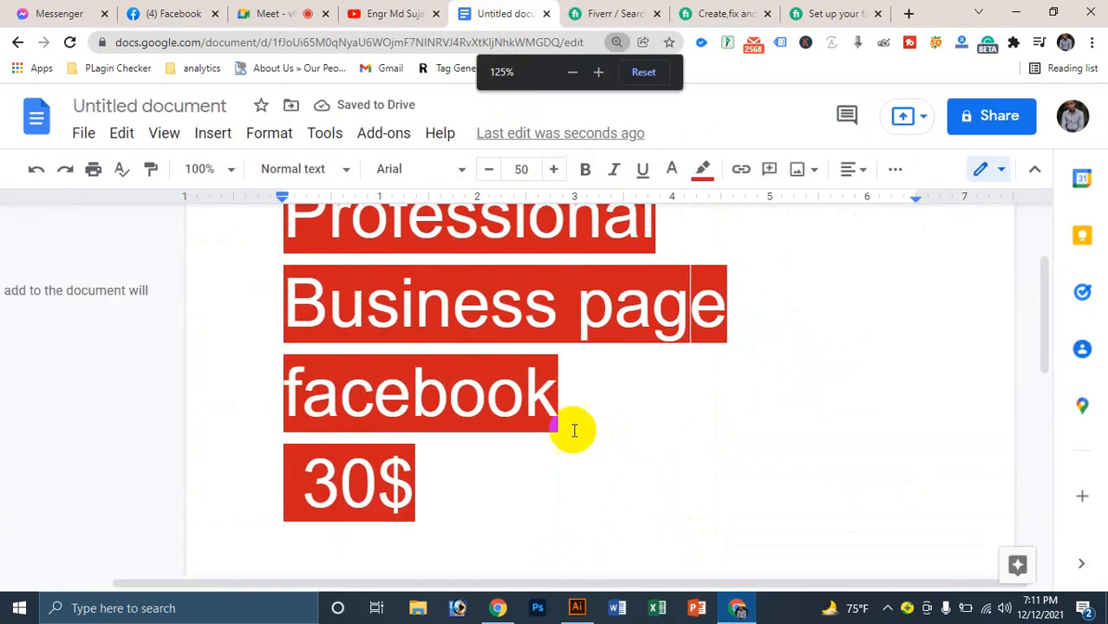
scroll(572, 431, "down", 1)
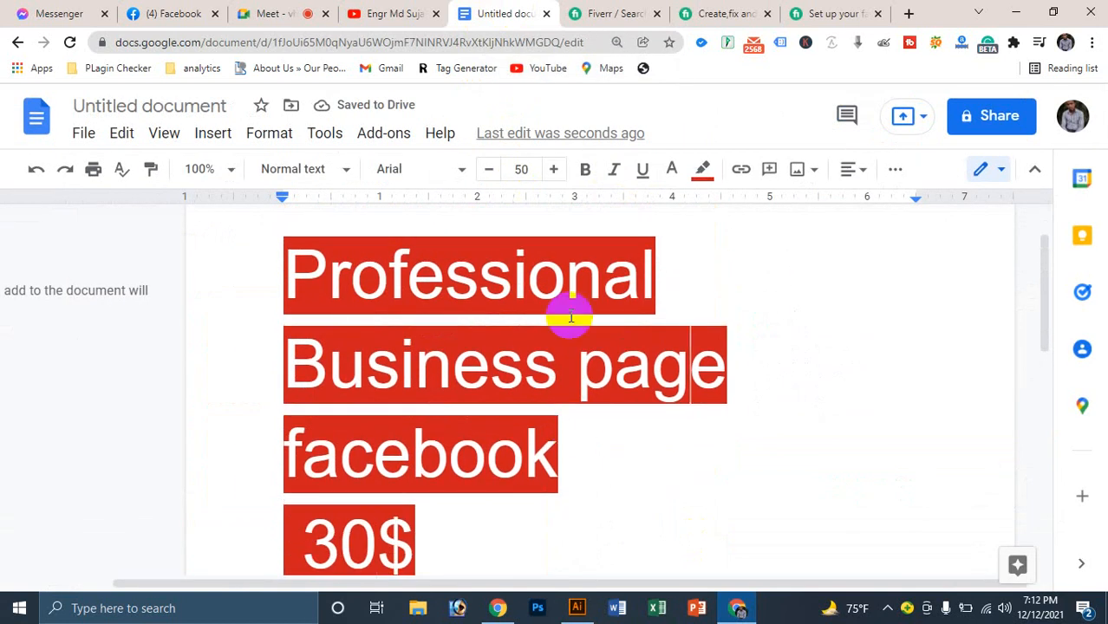
left_click(745, 12)
Step: Look over the Fiverr gig's $20 Basic package description, then return to the Untitled document
scroll(915, 475, "up", 2)
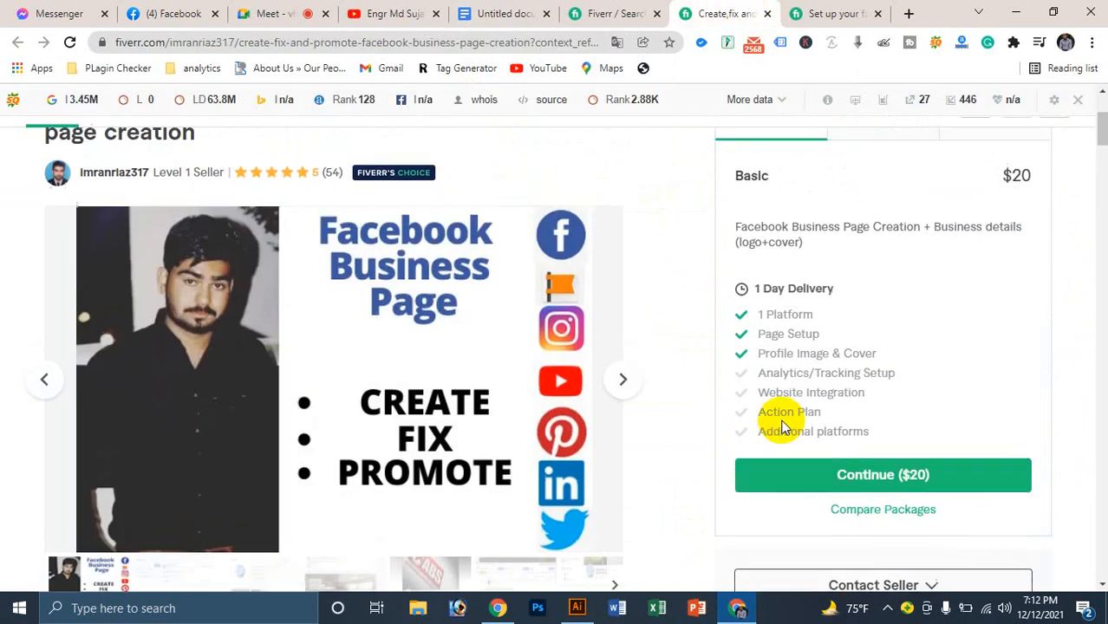
scroll(564, 321, "down", 3)
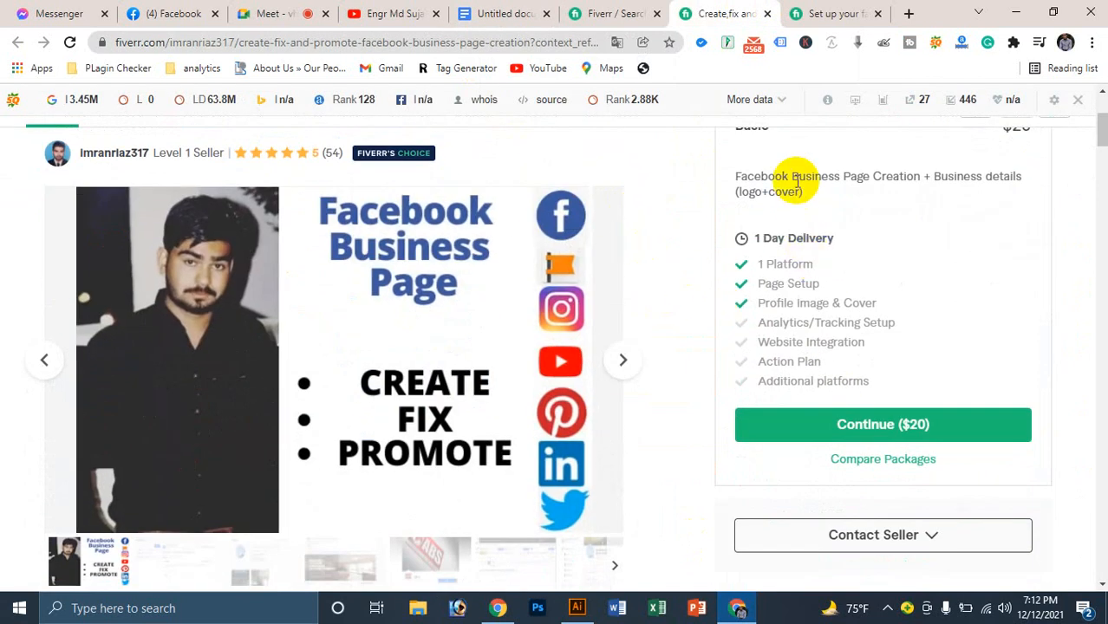
triple_click(947, 178)
left_click(791, 206)
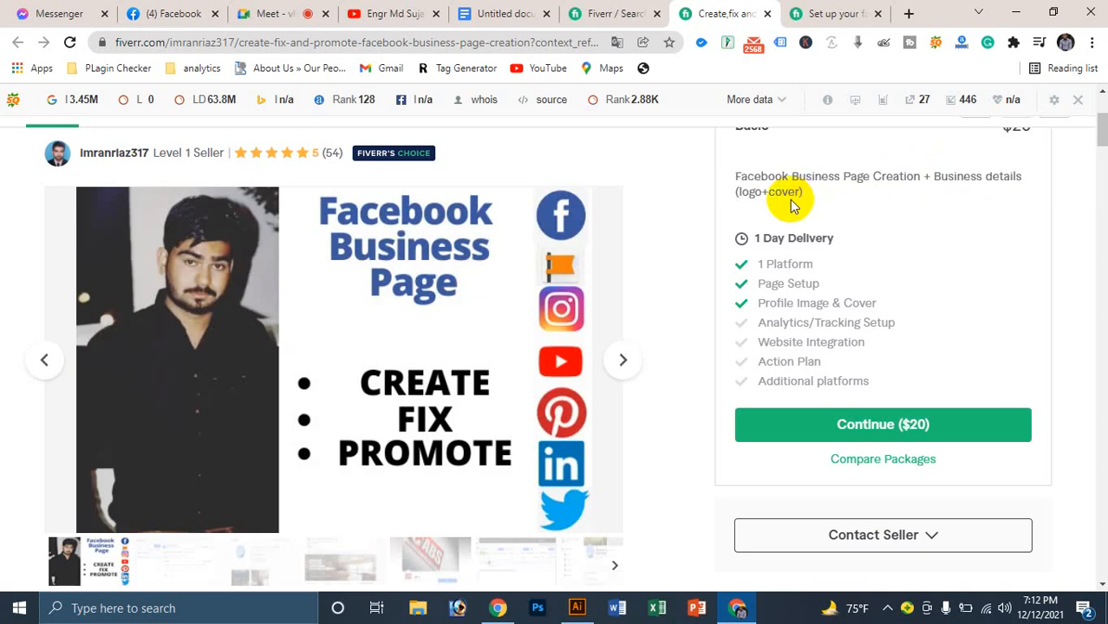
triple_click(777, 198)
left_click(848, 190)
left_click(502, 12)
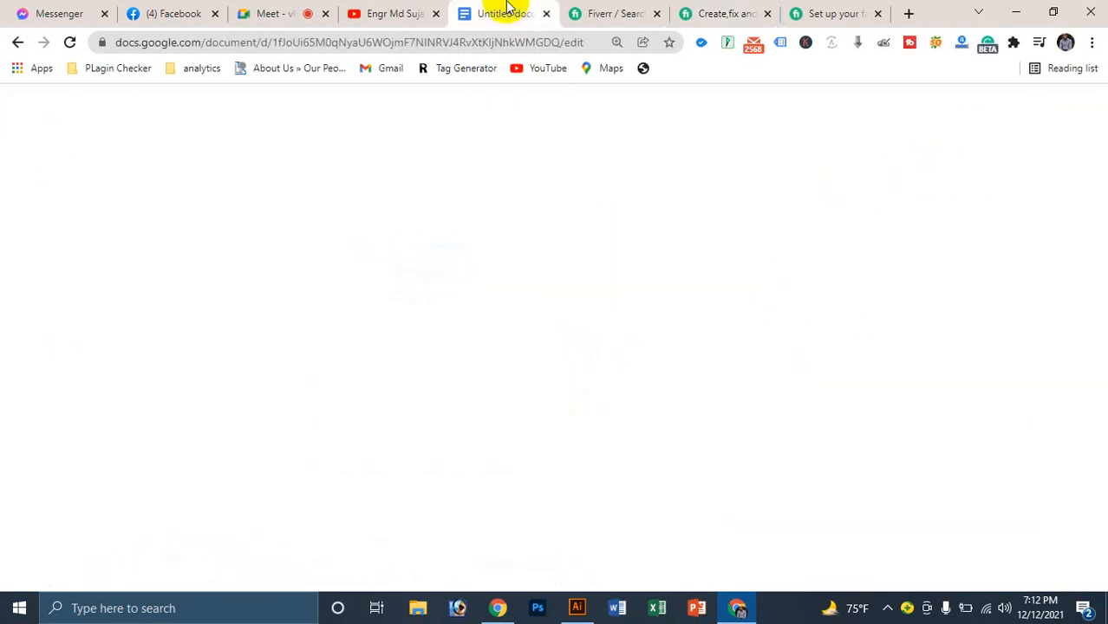
Step: Mute one participant for everyone in the Google Meet call
left_click(602, 11)
left_click(276, 11)
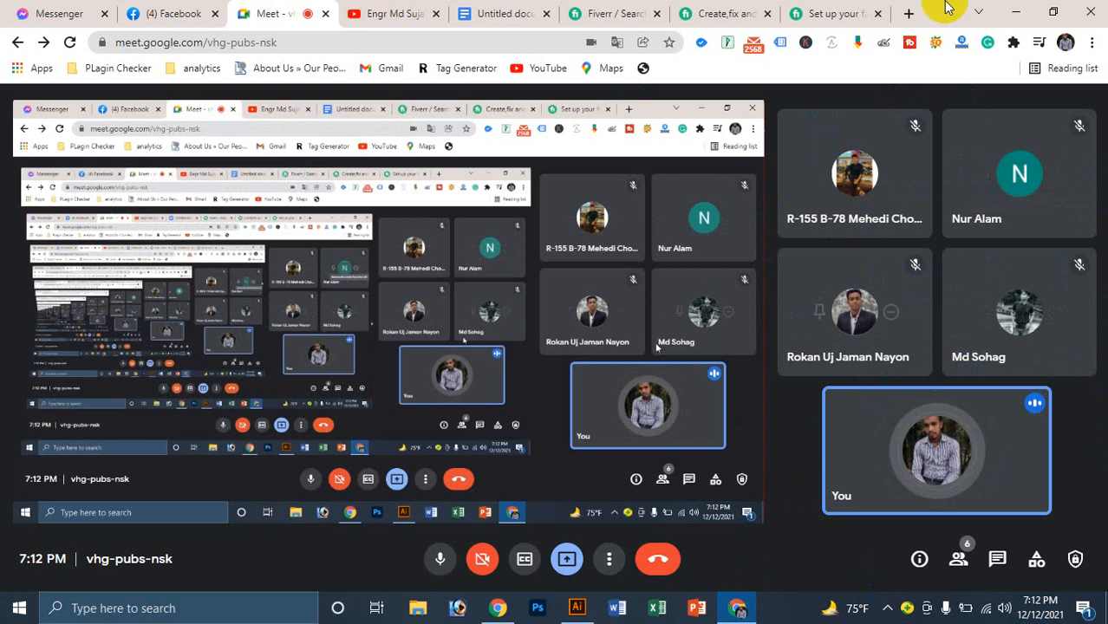
mouse_move(1008, 189)
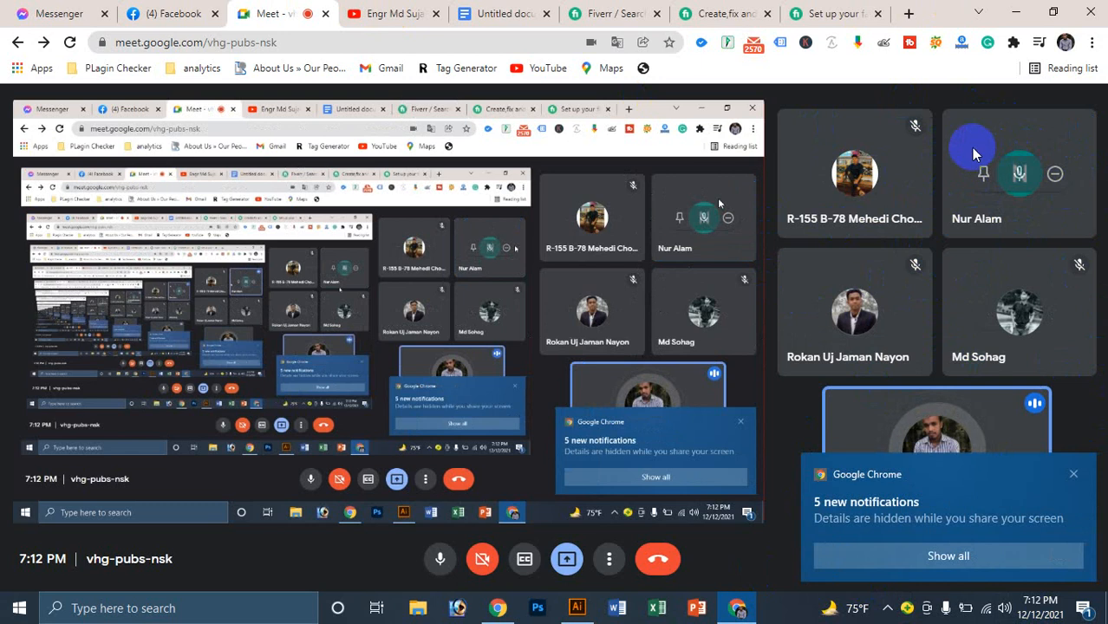
left_click(1019, 174)
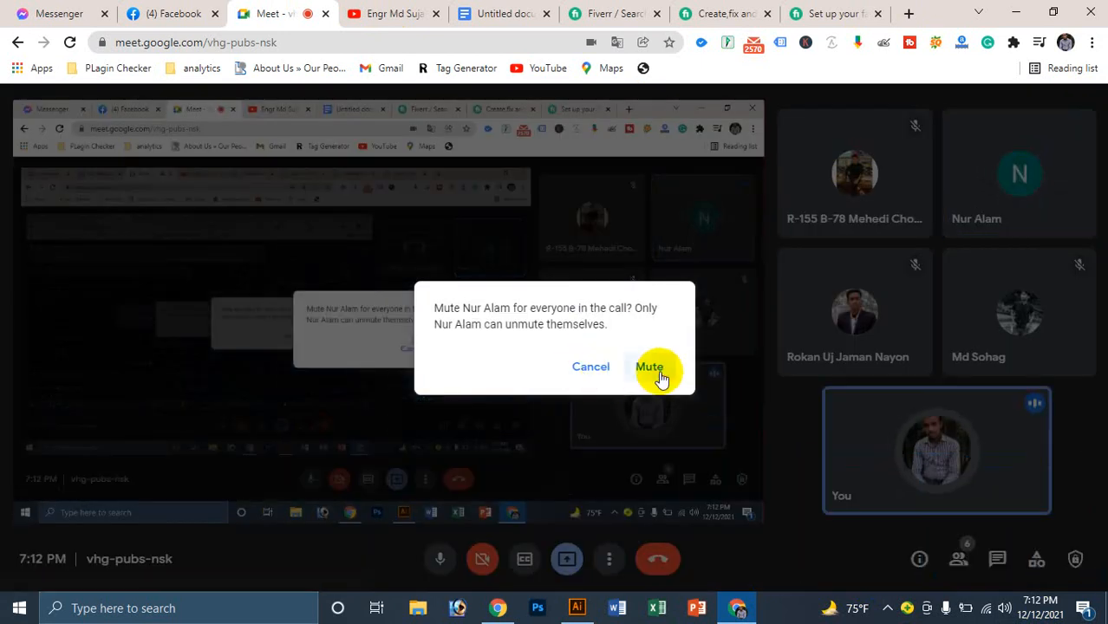
left_click(658, 373)
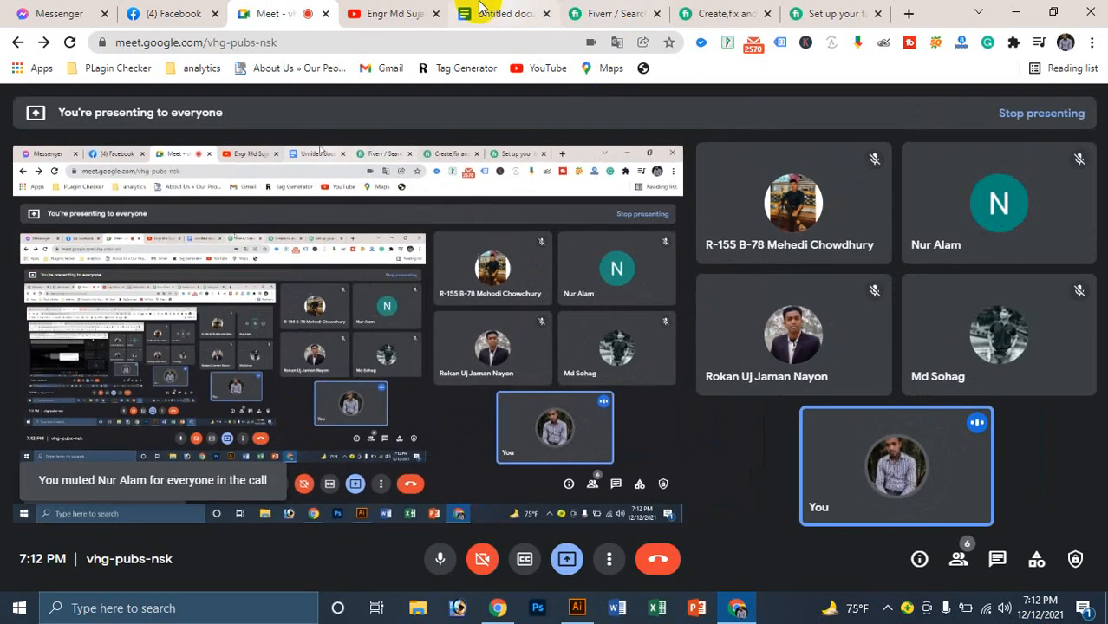
Step: Move back through the Untitled document and YouTube tabs to Facebook
left_click(503, 13)
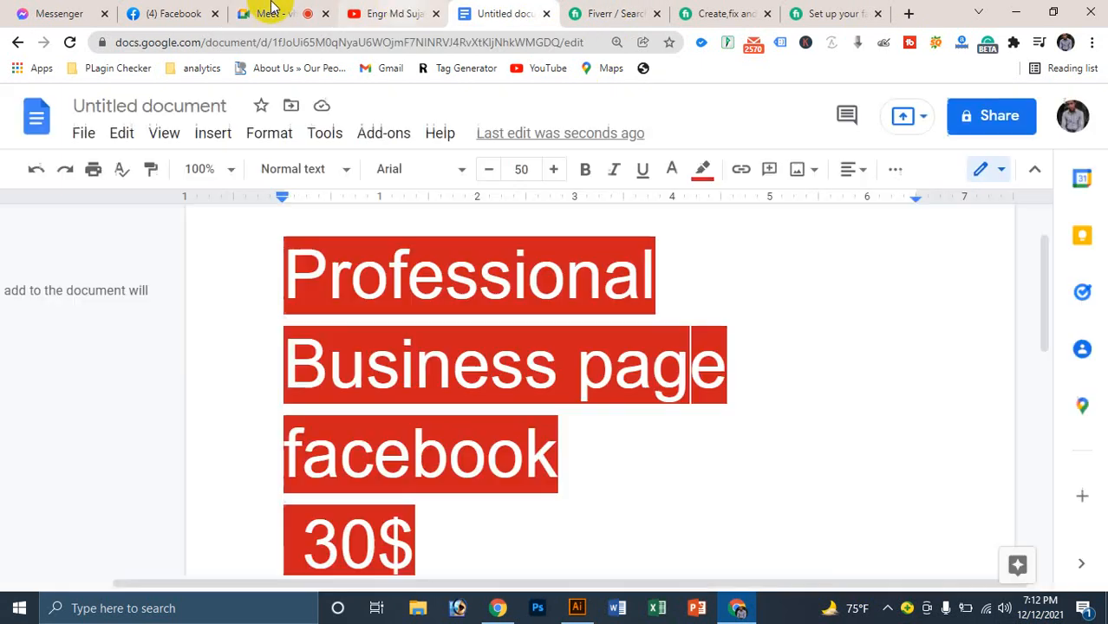
left_click(390, 13)
left_click(173, 13)
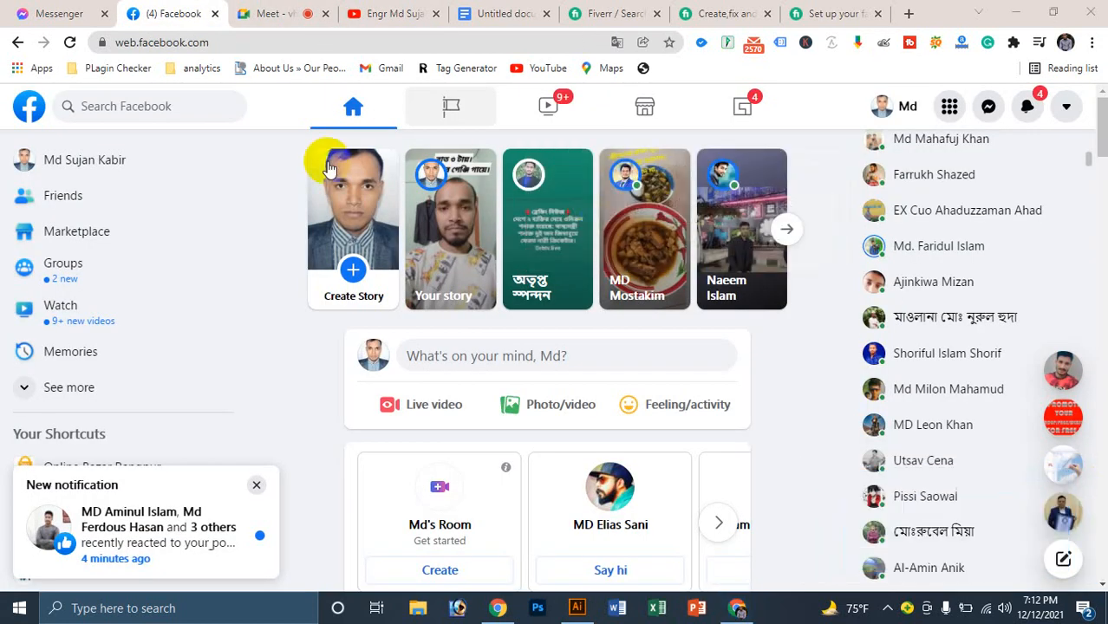
Step: On Facebook, dismiss the reactions and screen-presenting notifications and open Pages
left_click(276, 10)
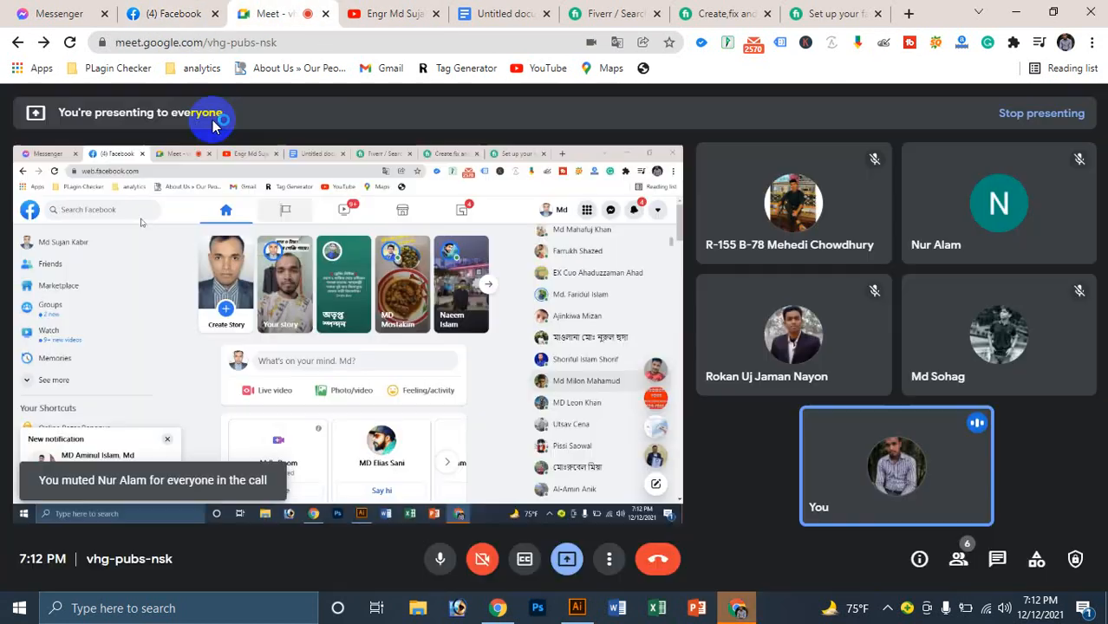
left_click(172, 11)
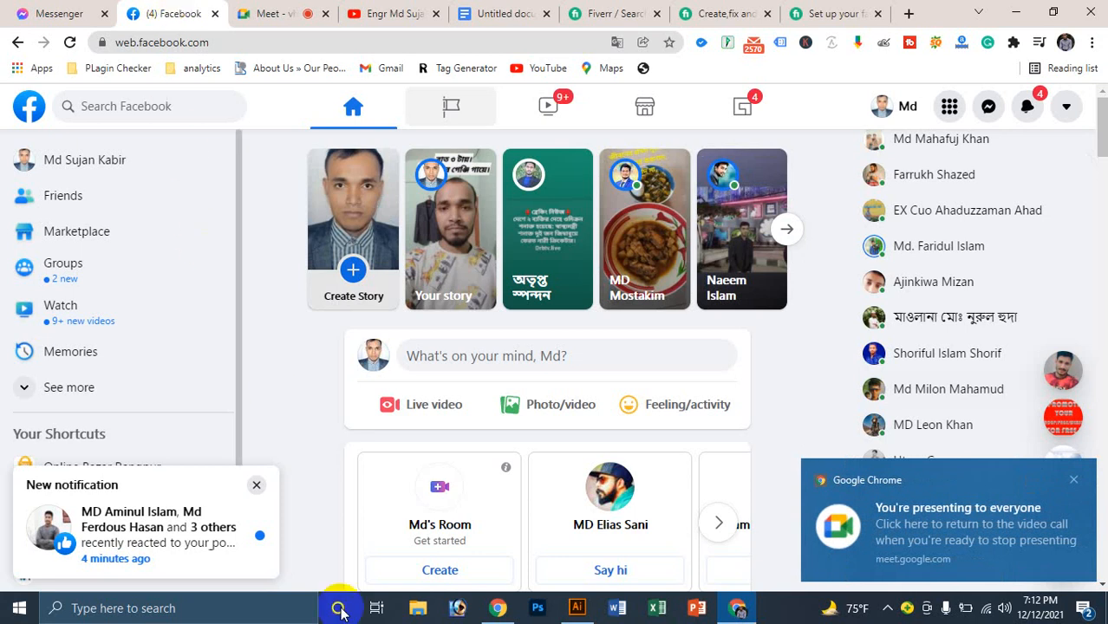
left_click(256, 485)
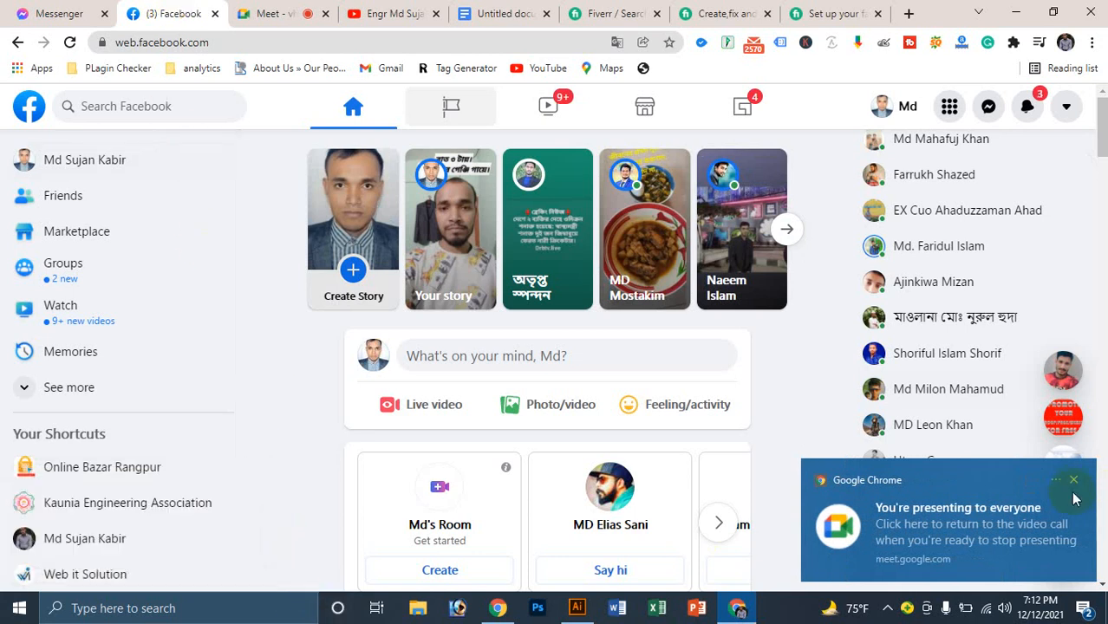
left_click(1073, 481)
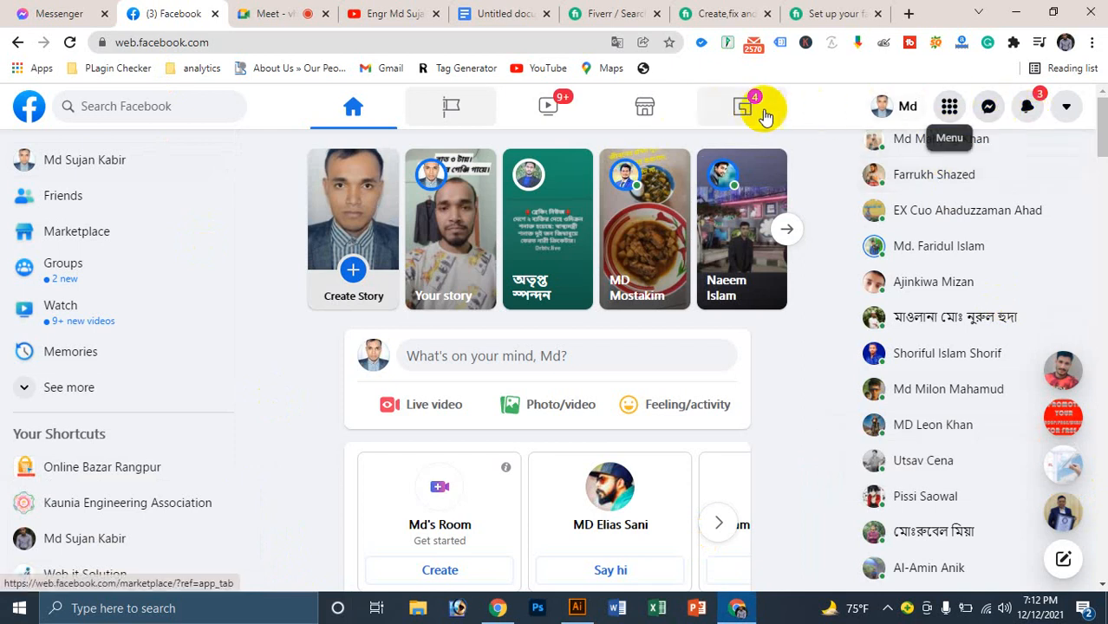
left_click(438, 107)
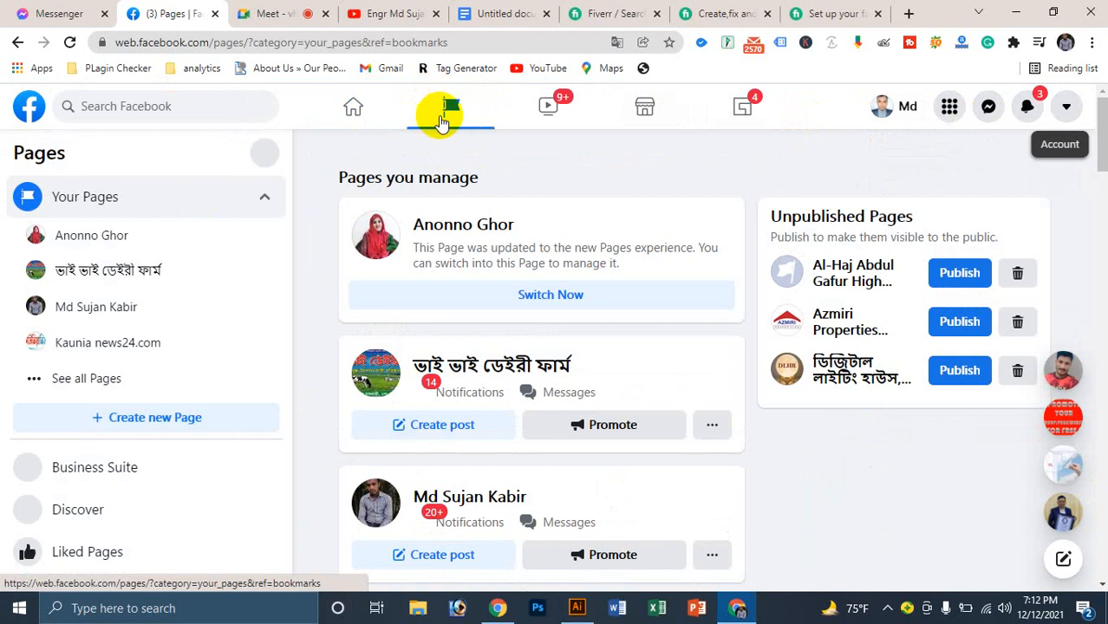
Step: Admit the waiting guest into the Meet call and return to Facebook
left_click(276, 13)
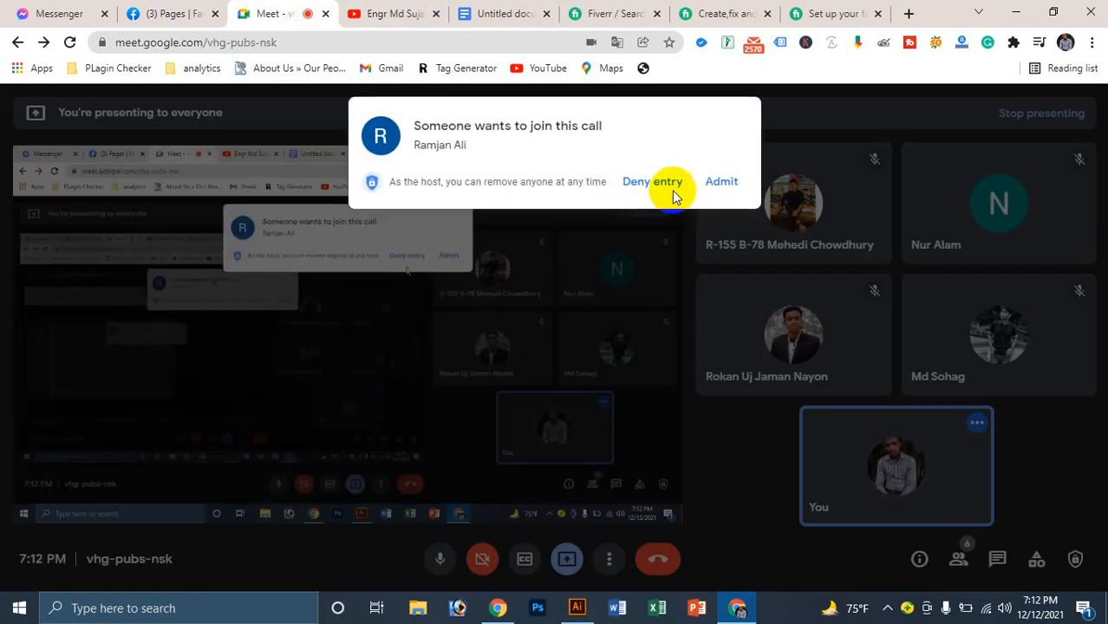
left_click(717, 184)
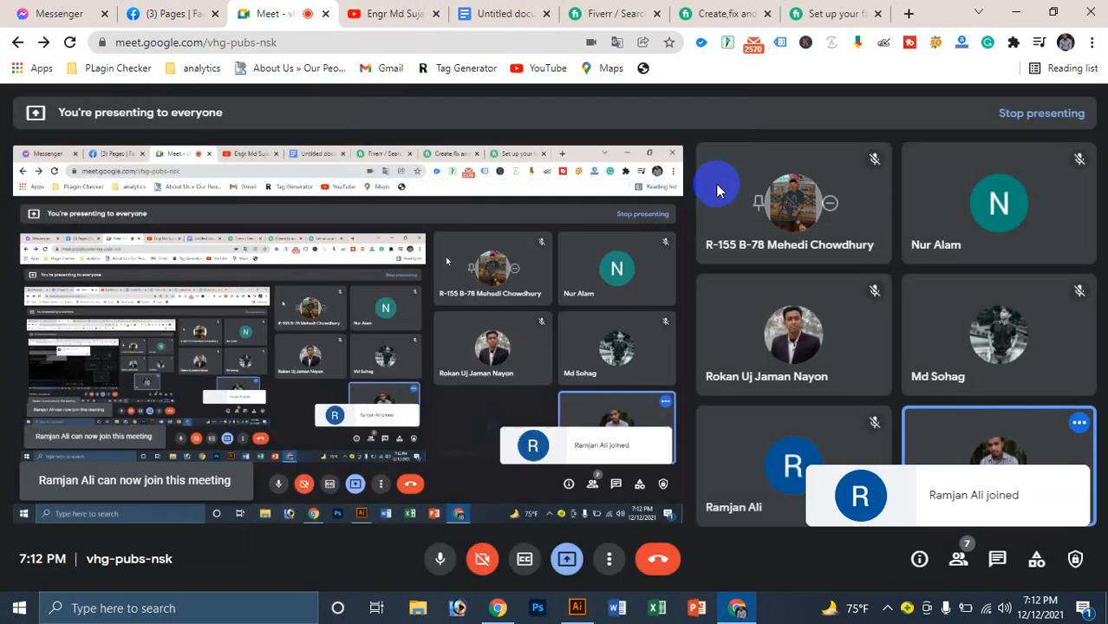
left_click(164, 13)
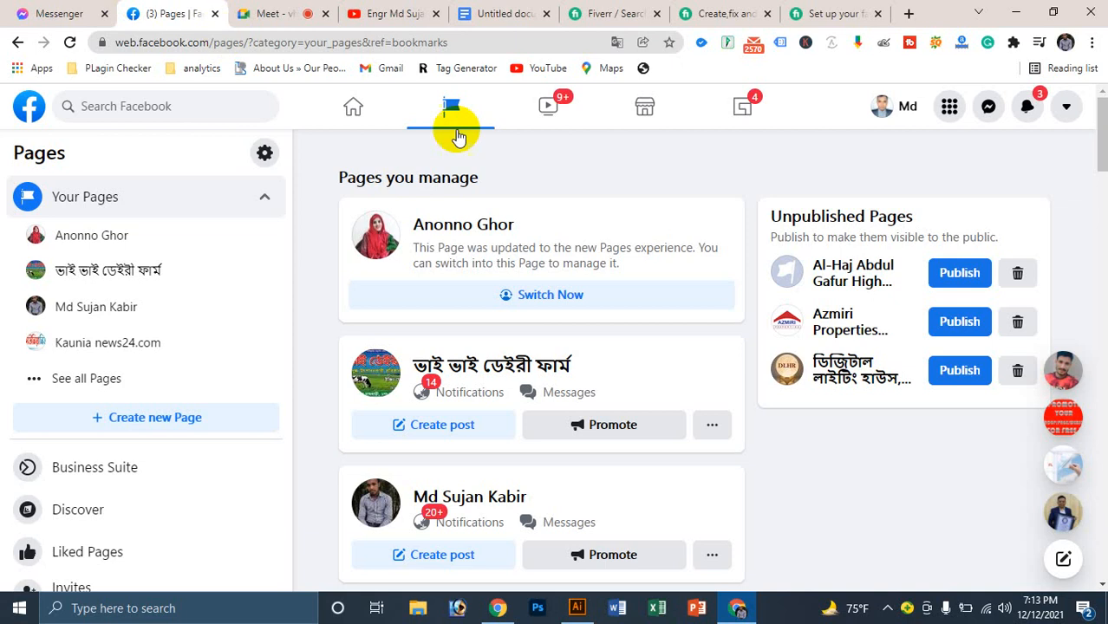
Step: Scroll the managed-pages list down to Azmiri Properties Development Limited
scroll(596, 260, "down", 2)
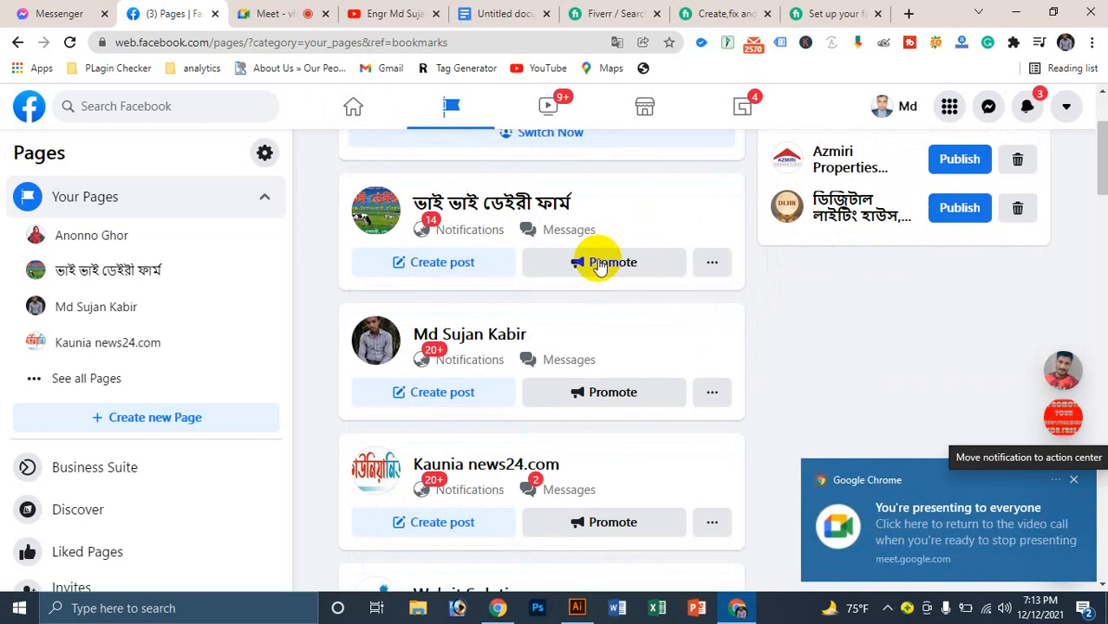
scroll(514, 391, "down", 4)
scroll(520, 394, "down", 3)
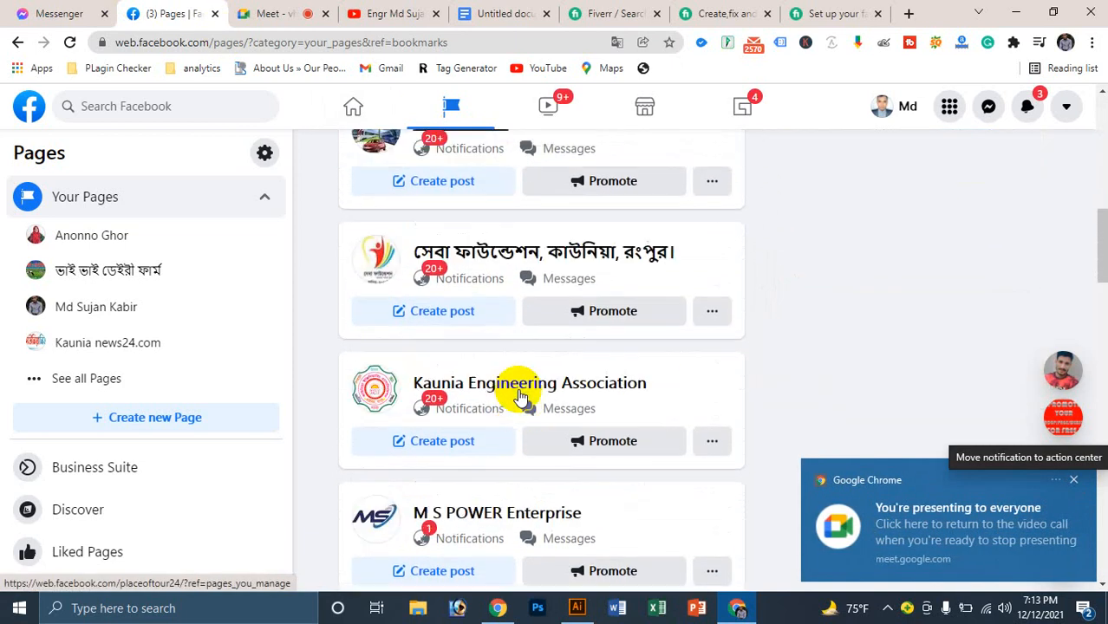
scroll(488, 416, "down", 5)
scroll(503, 390, "up", 2)
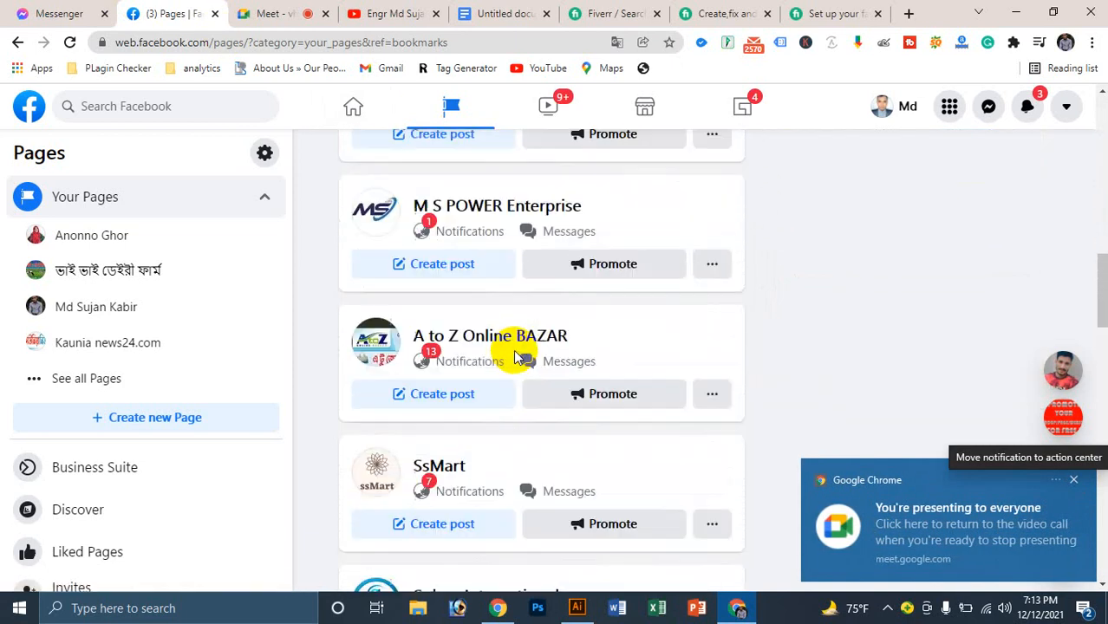
scroll(459, 377, "up", 2)
scroll(492, 346, "down", 3)
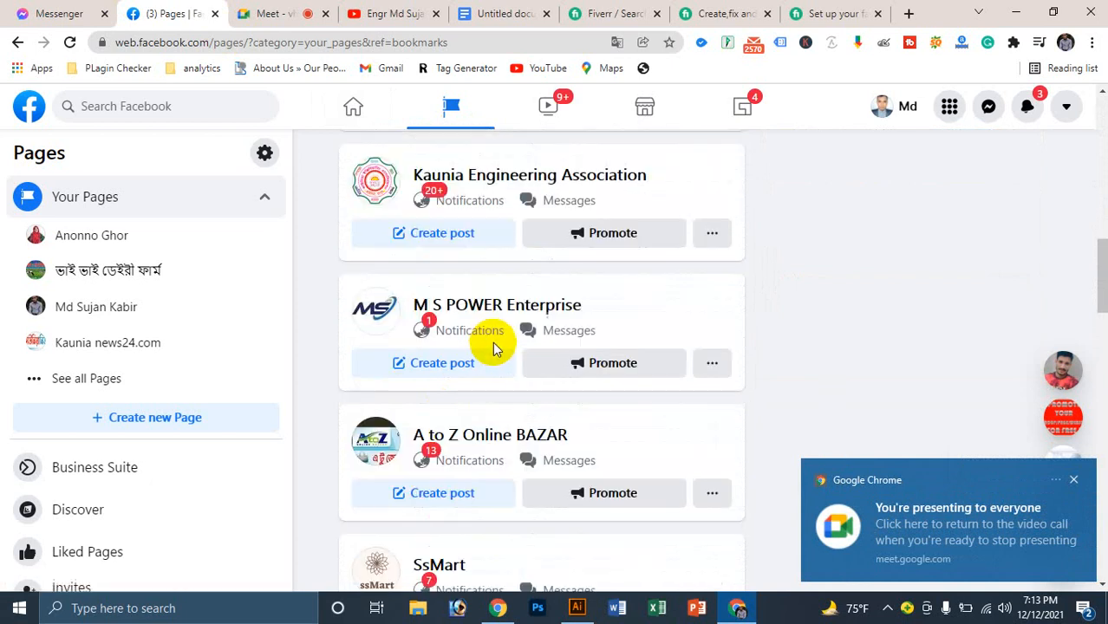
scroll(598, 279, "down", 3)
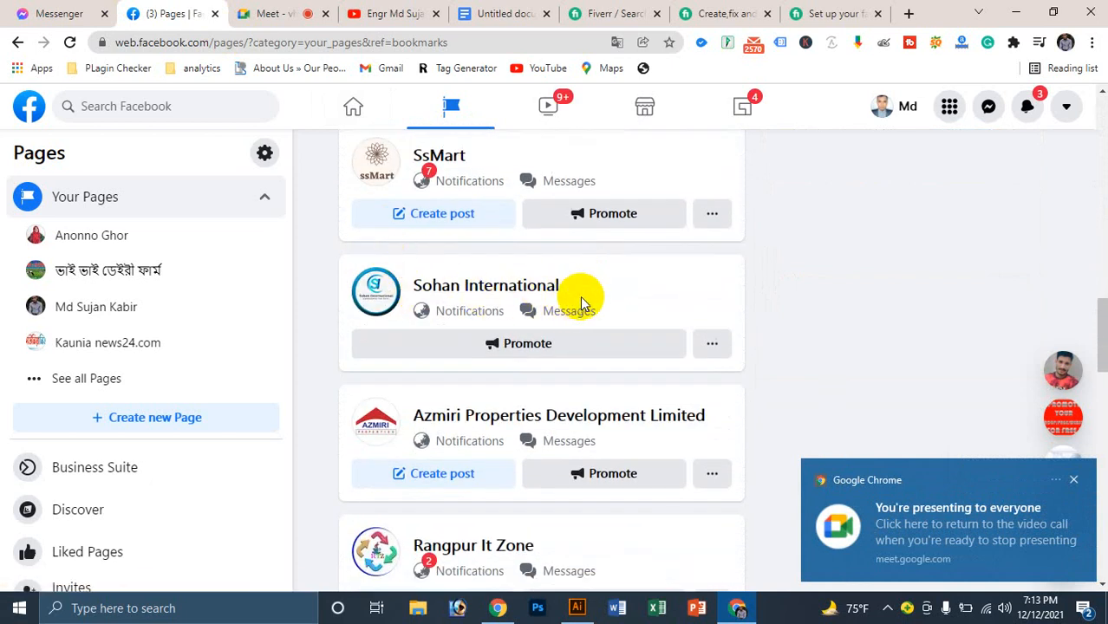
scroll(638, 383, "down", 1)
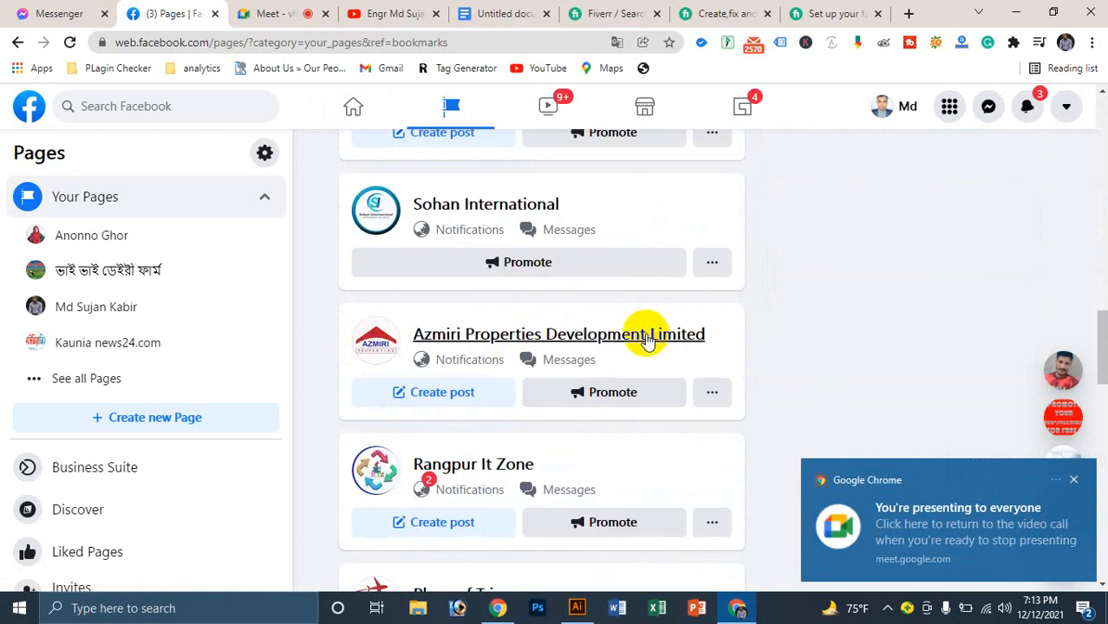
left_click(575, 340)
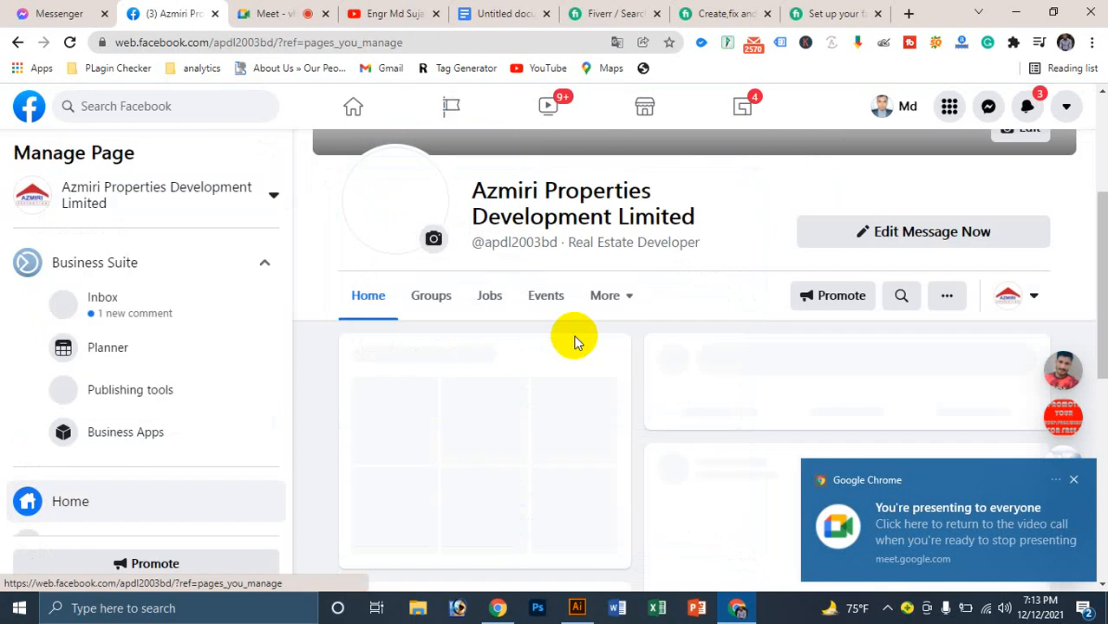
left_click(1078, 481)
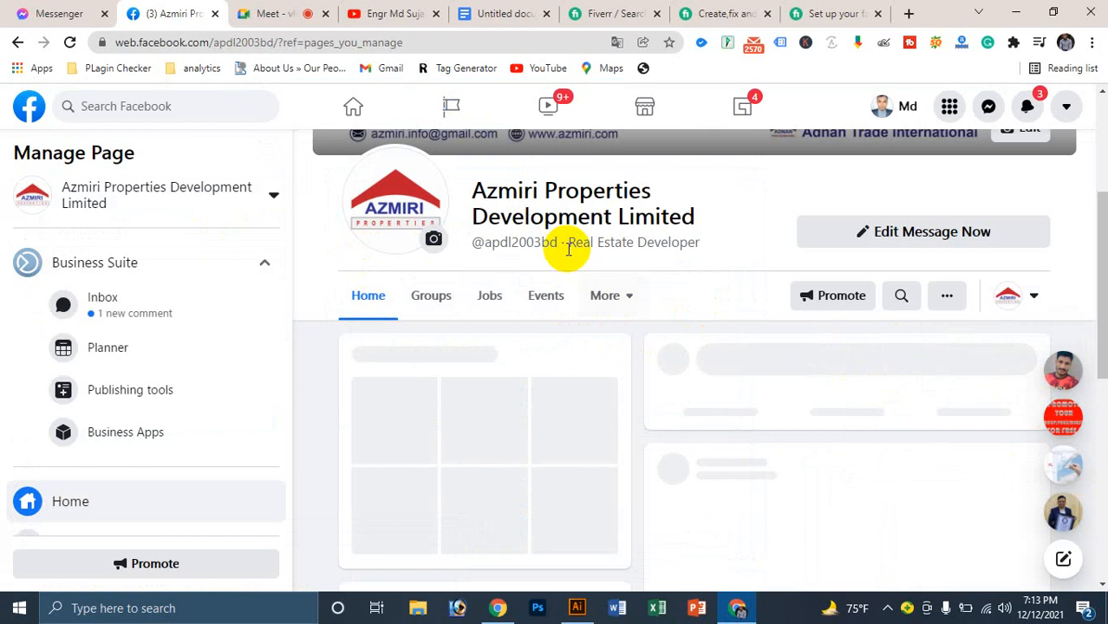
scroll(663, 241, "up", 2)
scroll(555, 238, "up", 1)
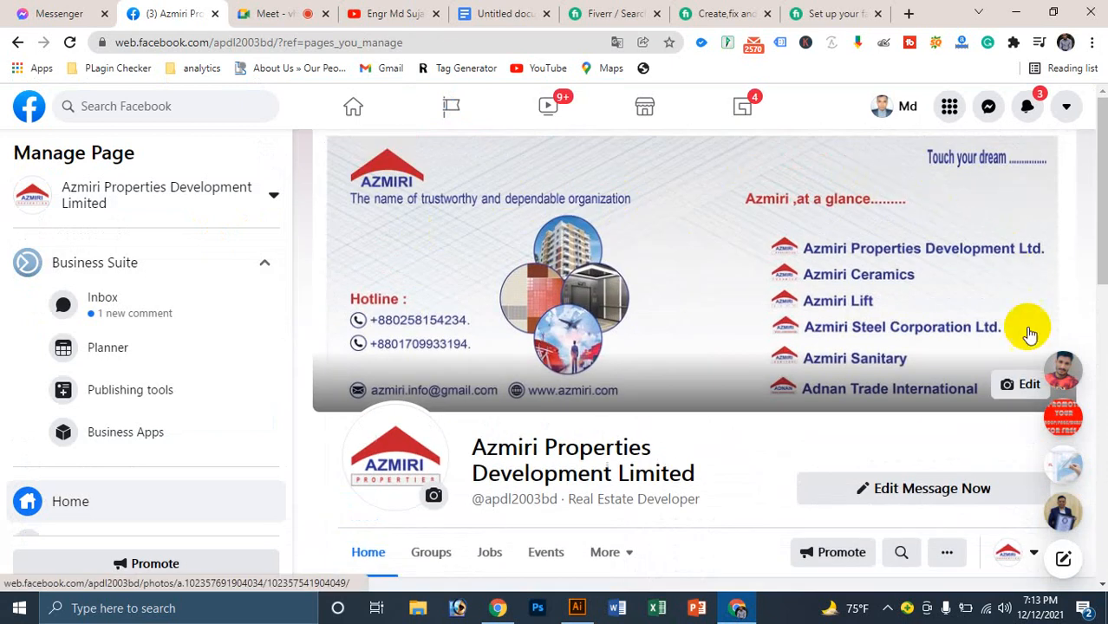
scroll(489, 328, "down", 1)
scroll(481, 356, "down", 1)
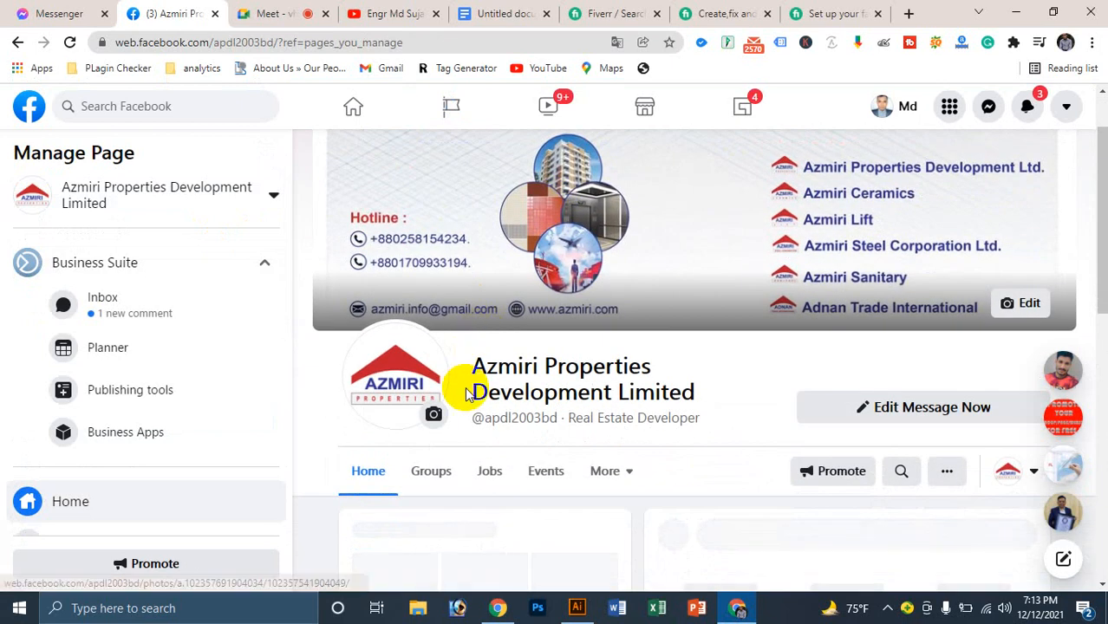
scroll(893, 312, "down", 3)
scroll(879, 332, "down", 3)
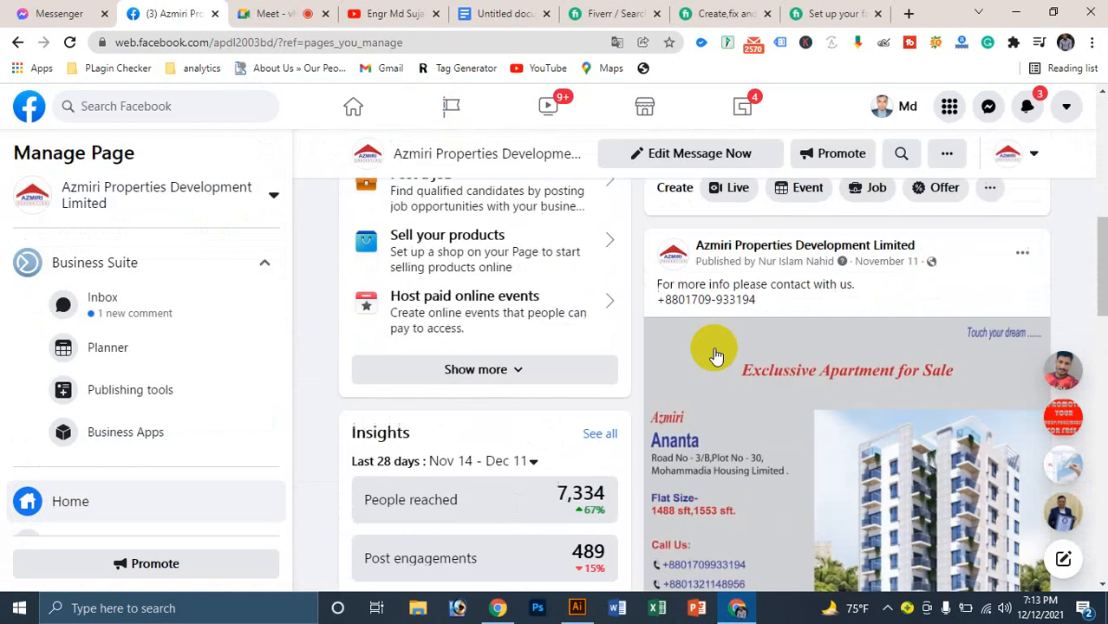
scroll(710, 346, "down", 1)
scroll(833, 247, "down", 2)
scroll(833, 252, "down", 3)
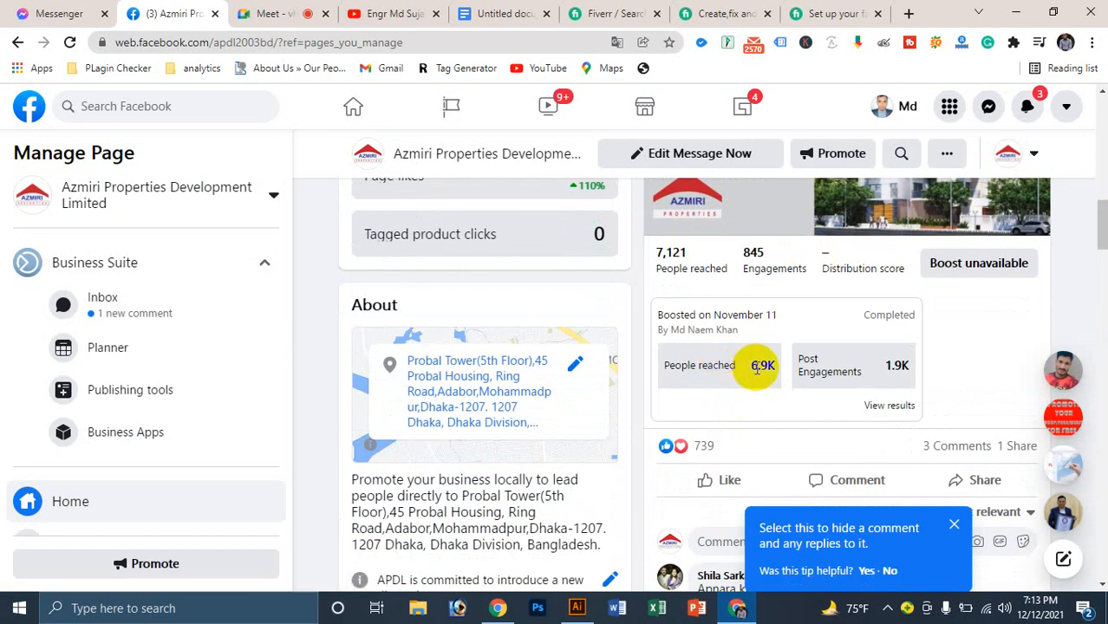
left_click(884, 364)
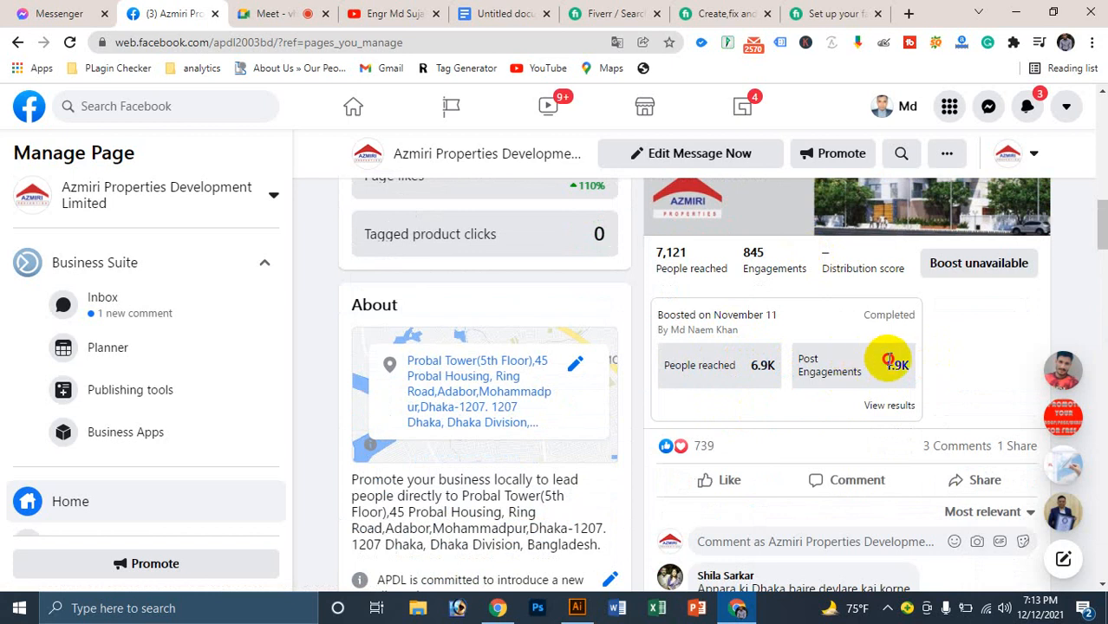
left_click(819, 388)
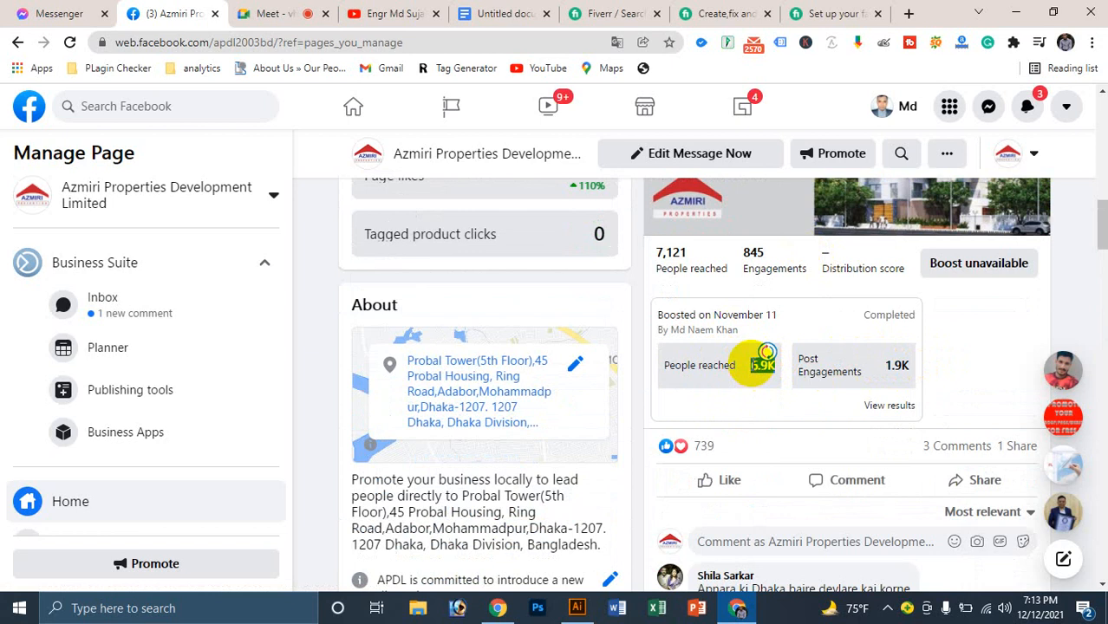
double_click(894, 362)
scroll(867, 377, "down", 4)
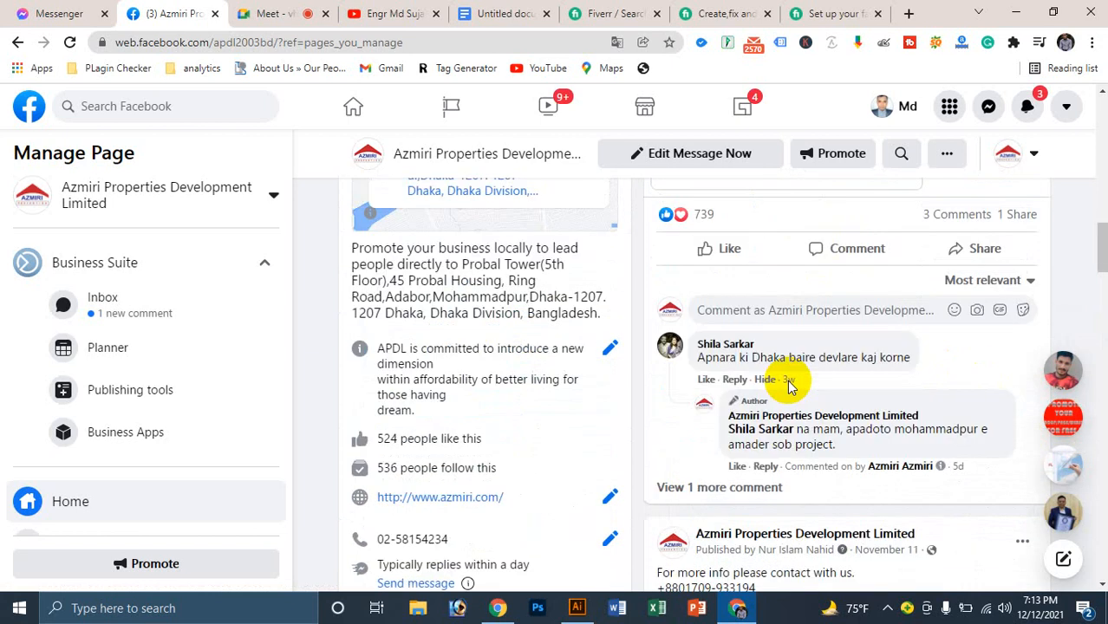
scroll(771, 347, "up", 2)
mouse_move(704, 289)
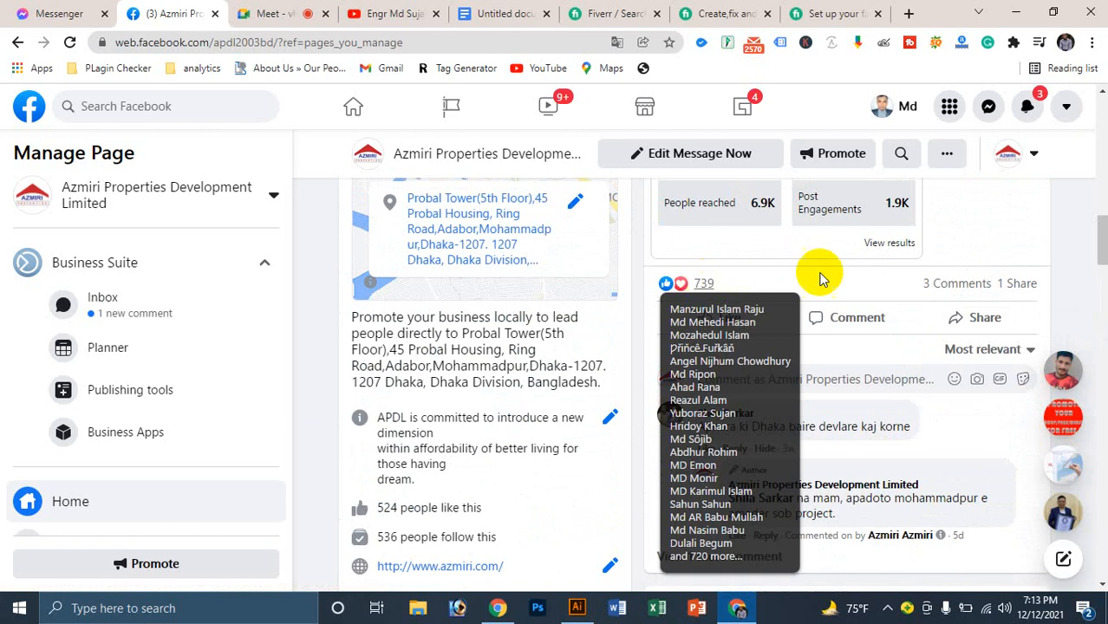
scroll(716, 351, "down", 1)
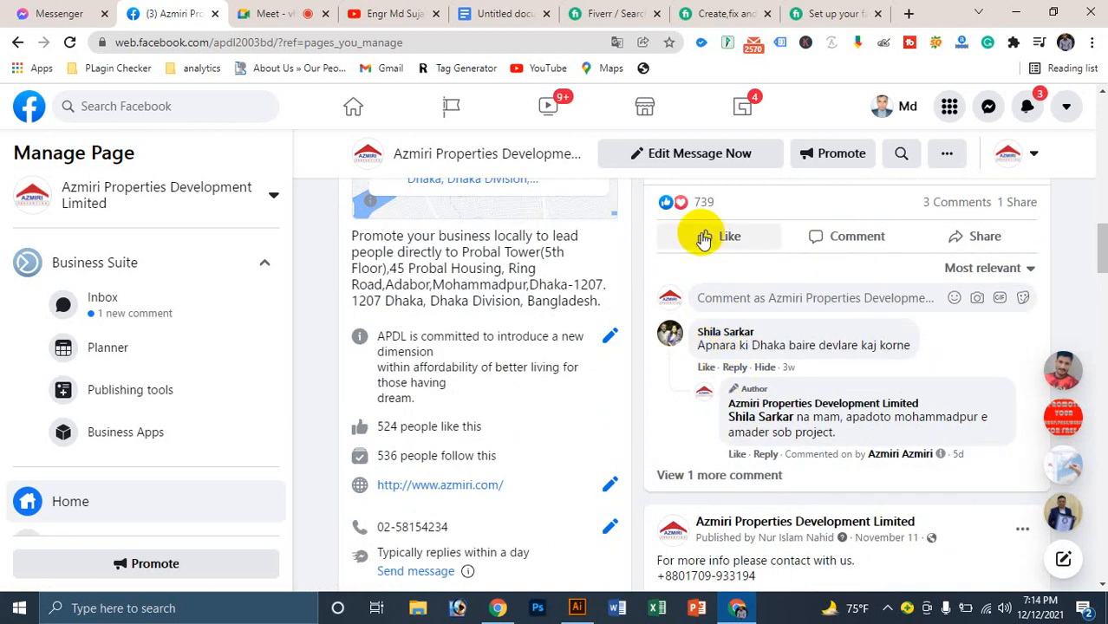
scroll(707, 346, "down", 2)
mouse_move(710, 365)
scroll(811, 329, "down", 6)
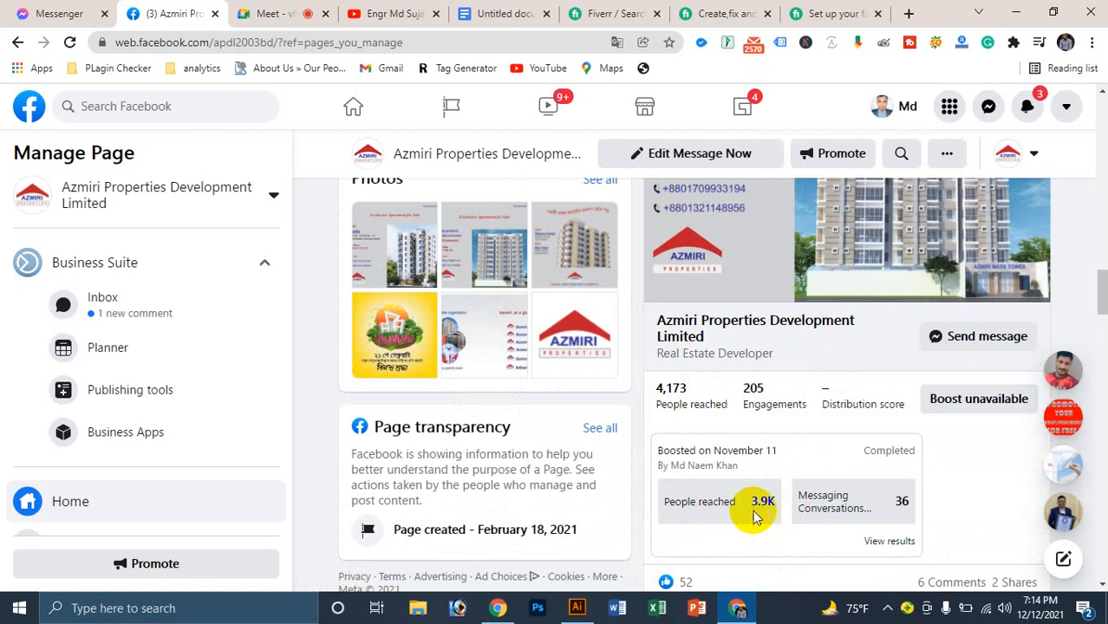
scroll(875, 442, "down", 1)
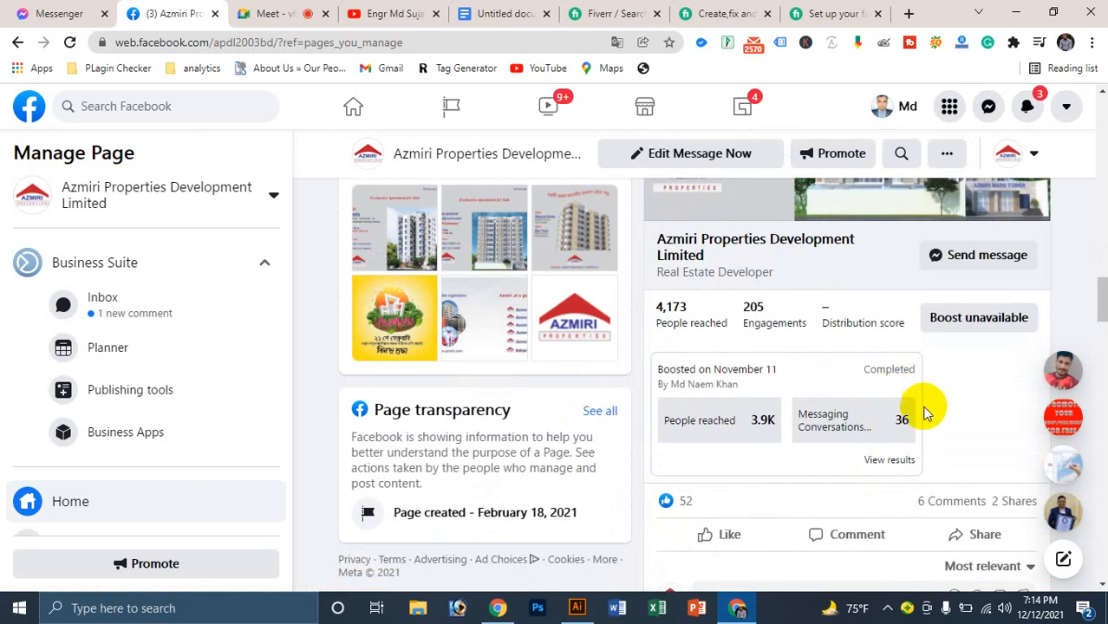
scroll(861, 462, "down", 5)
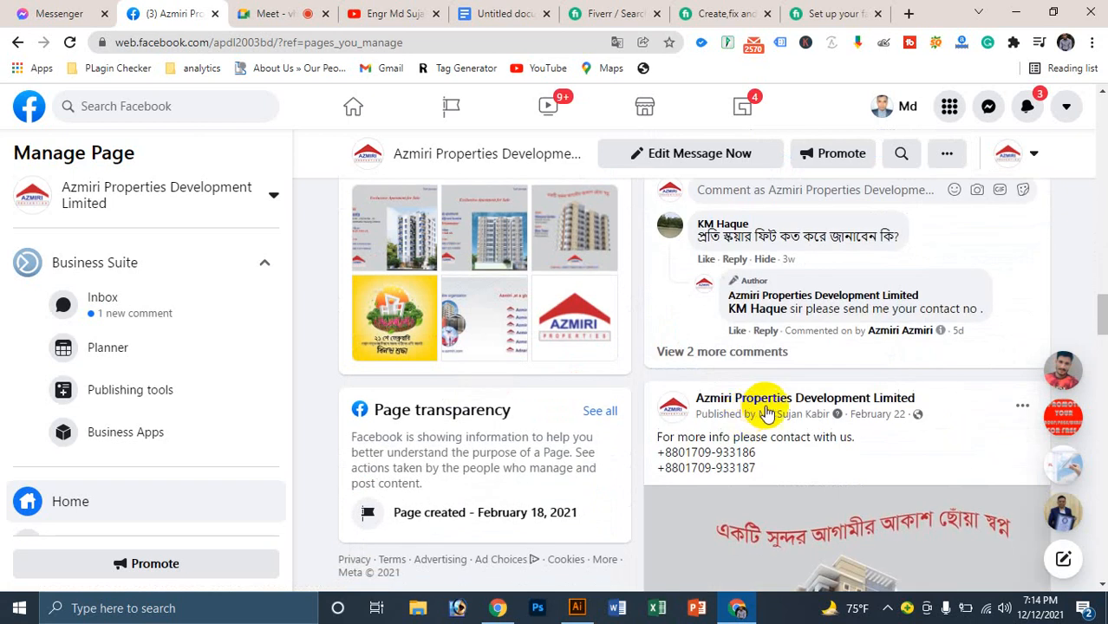
scroll(766, 408, "up", 10)
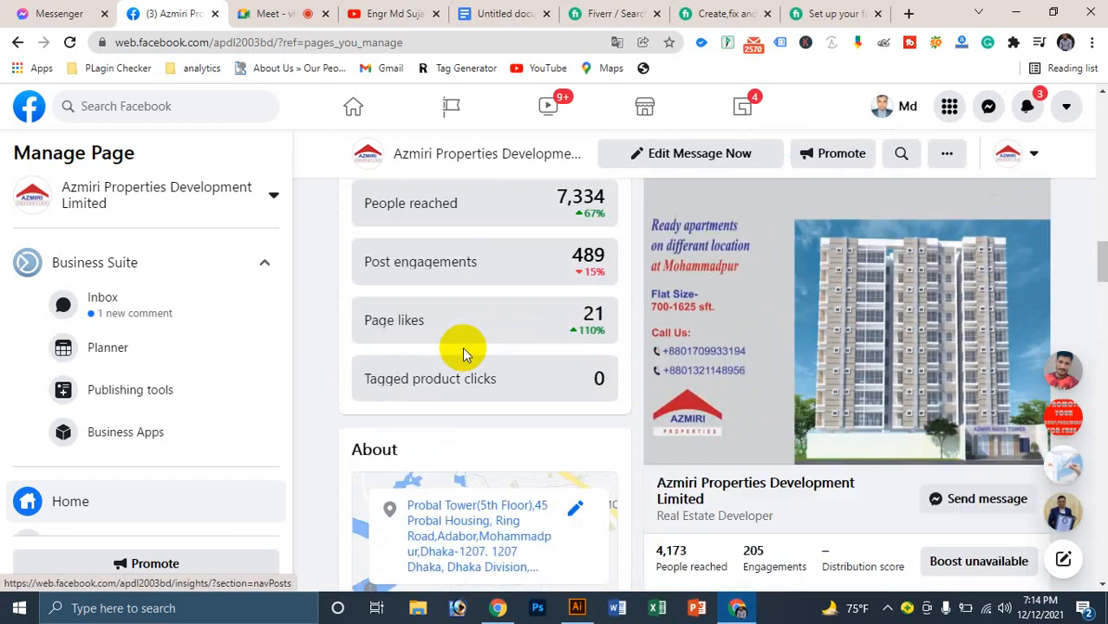
scroll(468, 354, "down", 4)
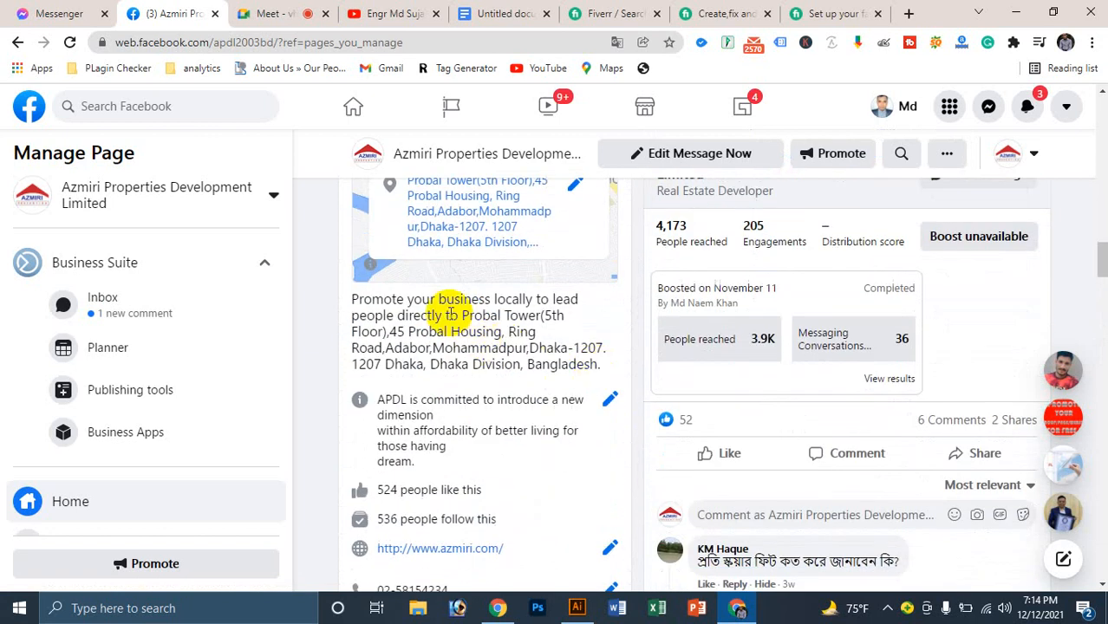
triple_click(452, 313)
left_click(452, 310)
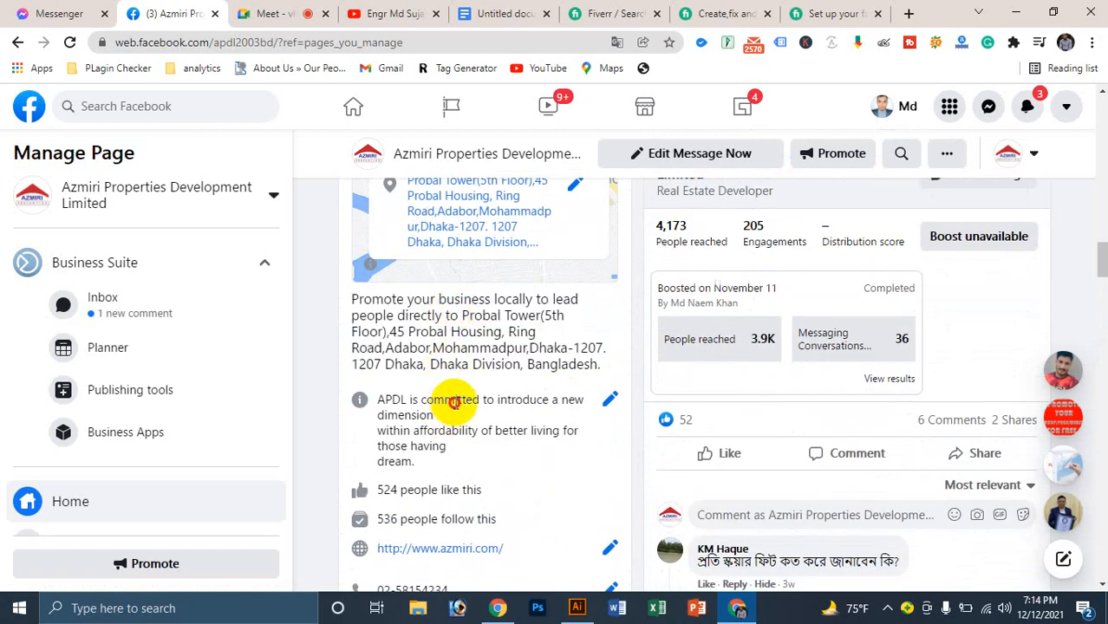
double_click(454, 401)
triple_click(422, 491)
left_click(519, 475)
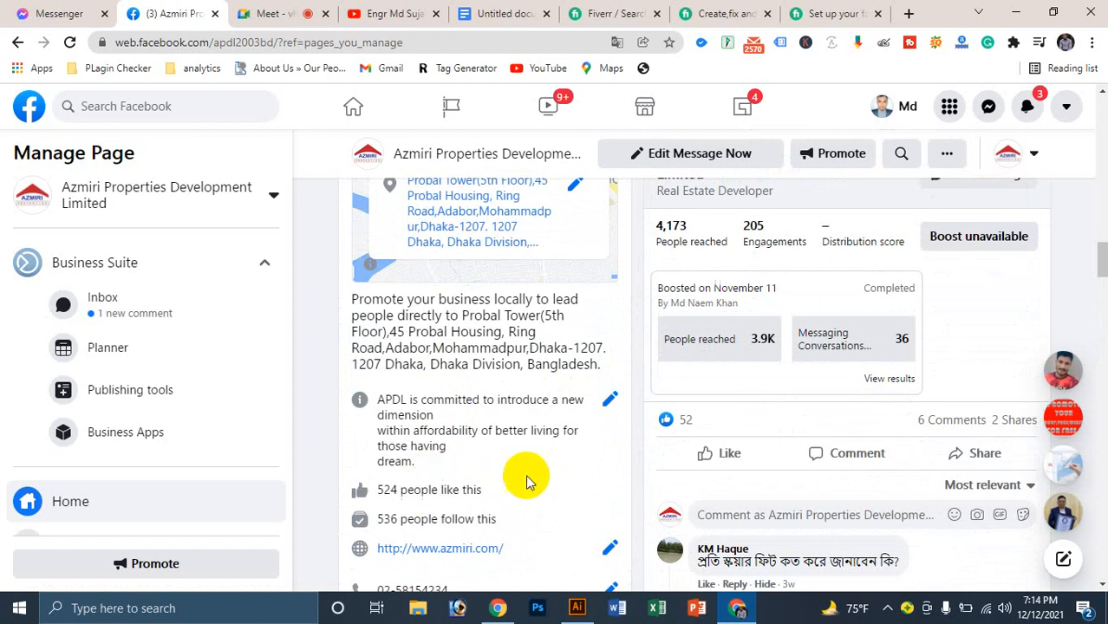
scroll(494, 459, "down", 1)
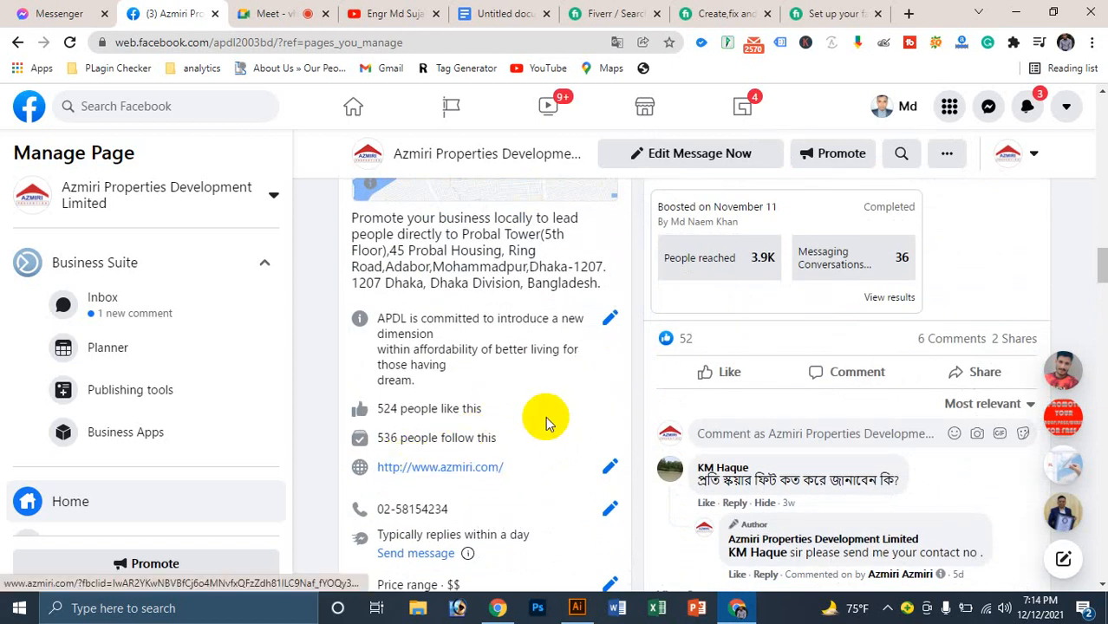
scroll(545, 416, "down", 1)
scroll(524, 382, "down", 2)
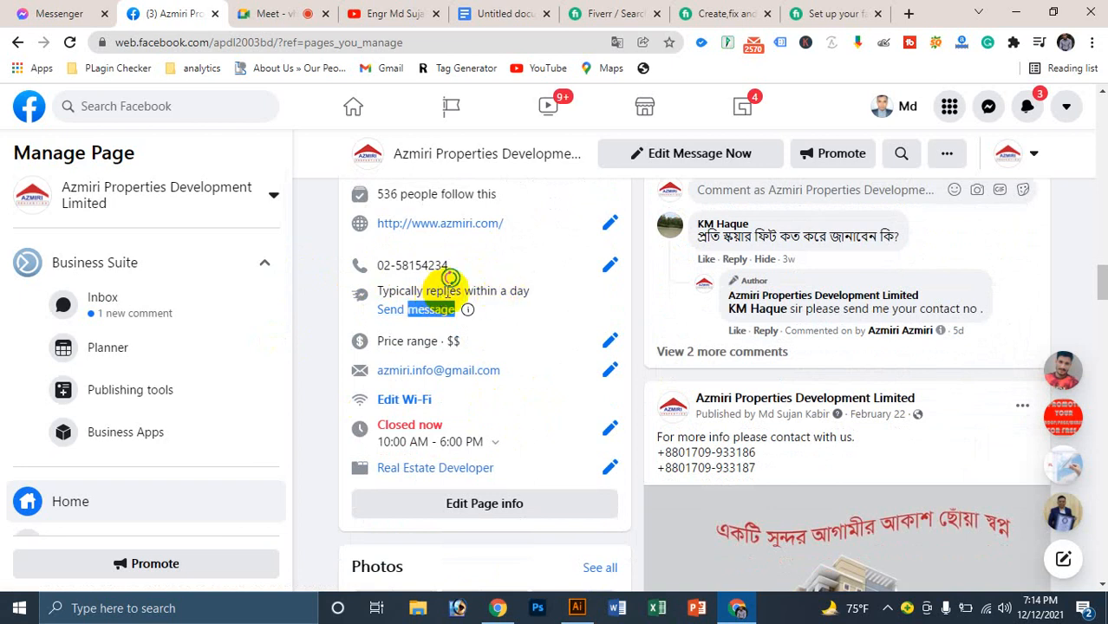
triple_click(475, 290)
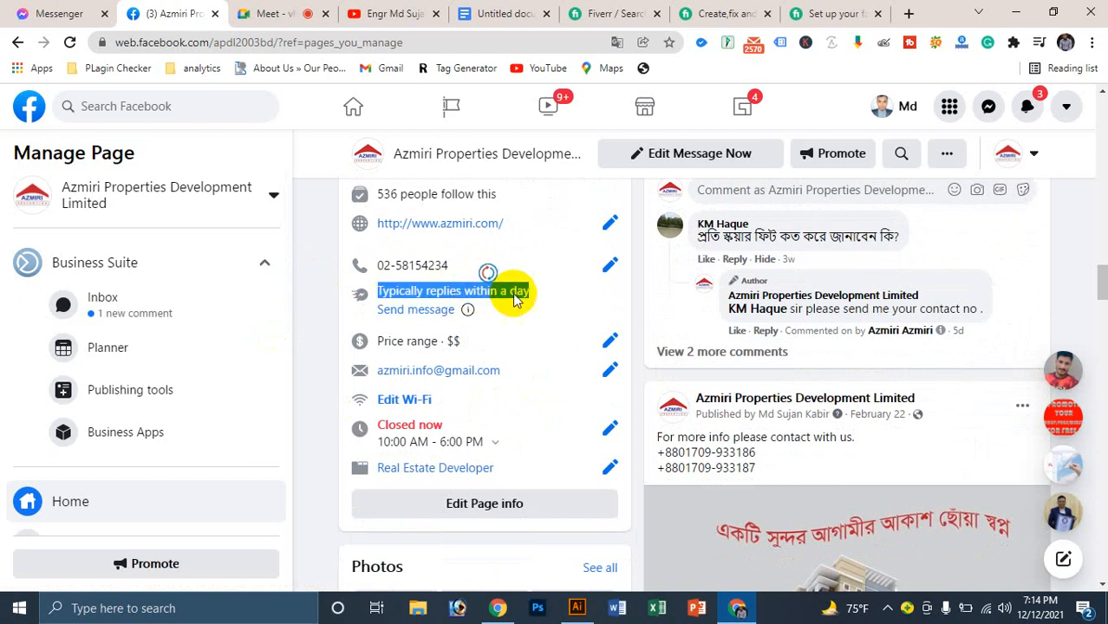
left_click(555, 295)
scroll(507, 330, "down", 1)
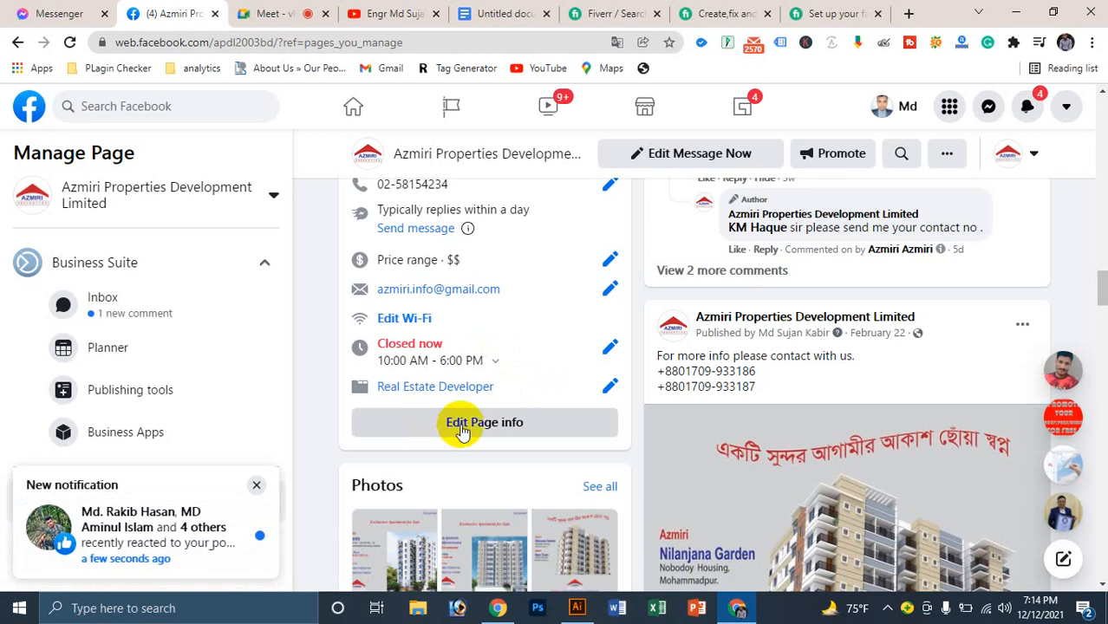
scroll(561, 332, "up", 10)
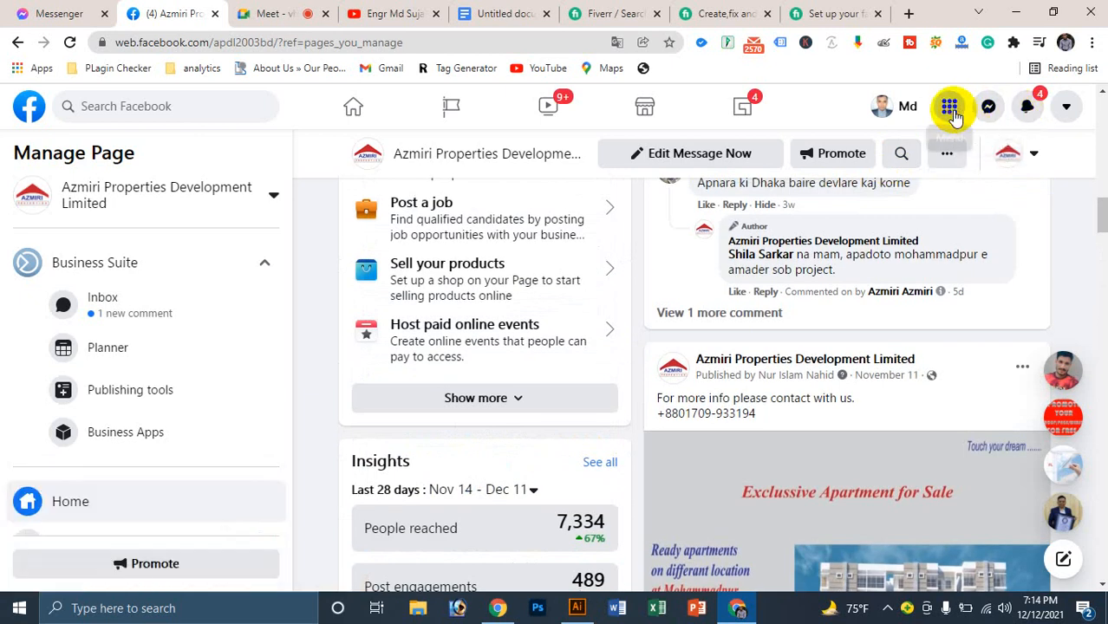
Step: Reach the pages you manage through the Facebook menu, checking notifications and account options
left_click(951, 110)
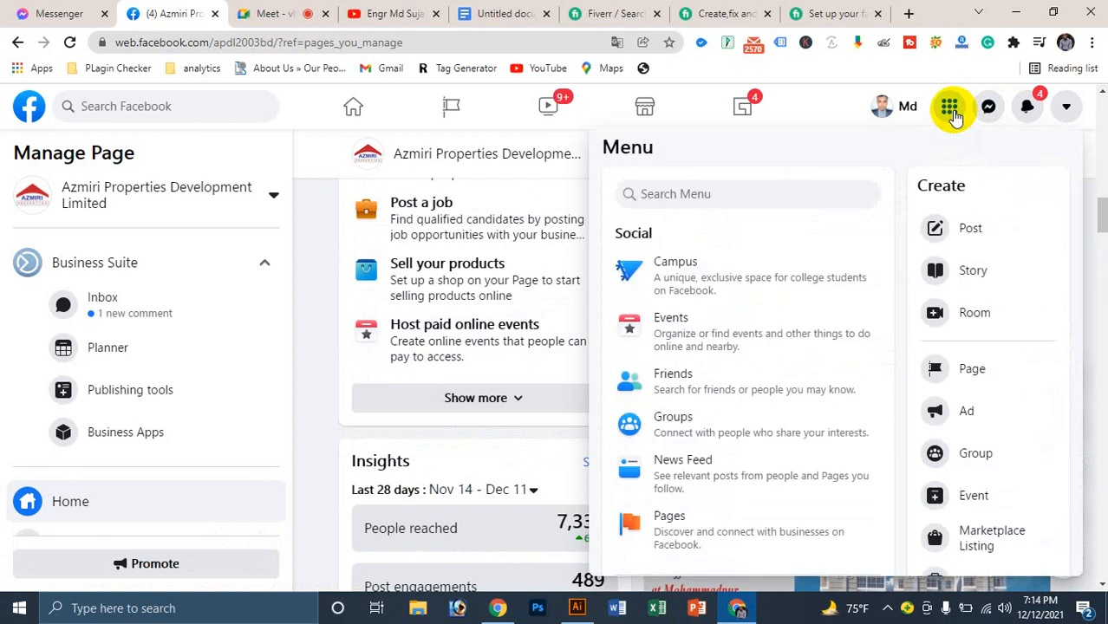
scroll(694, 381, "down", 2)
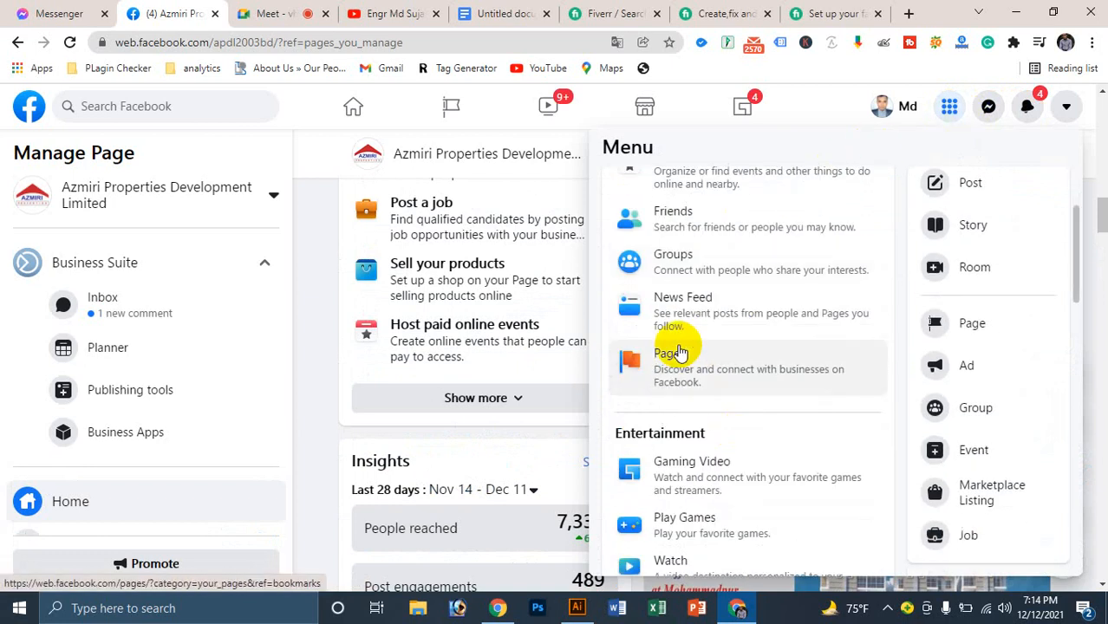
left_click(683, 367)
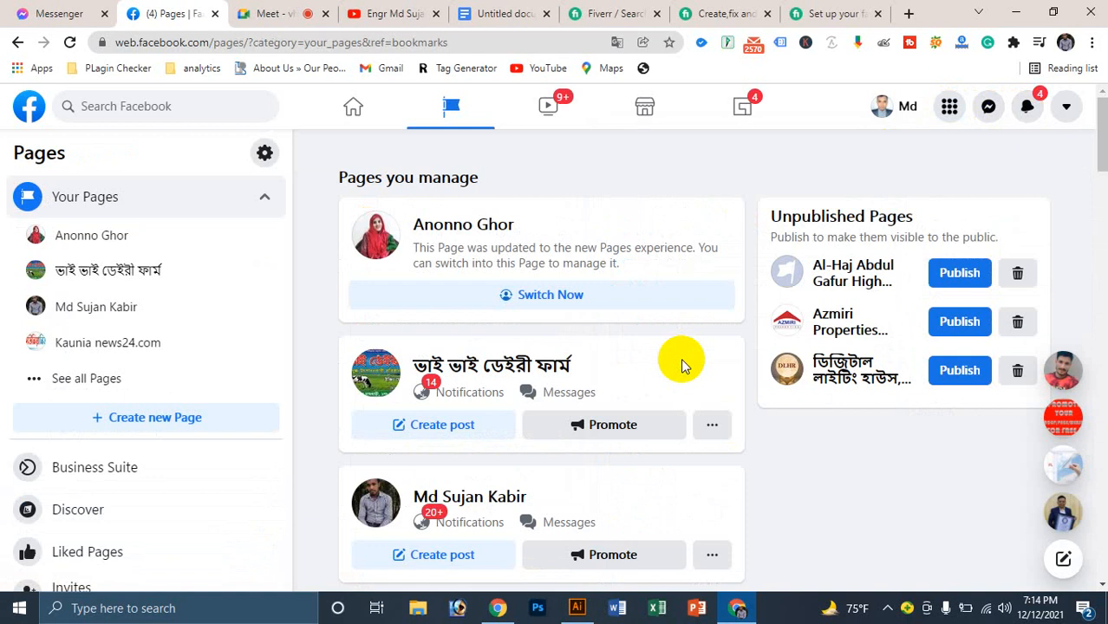
scroll(347, 320, "down", 2)
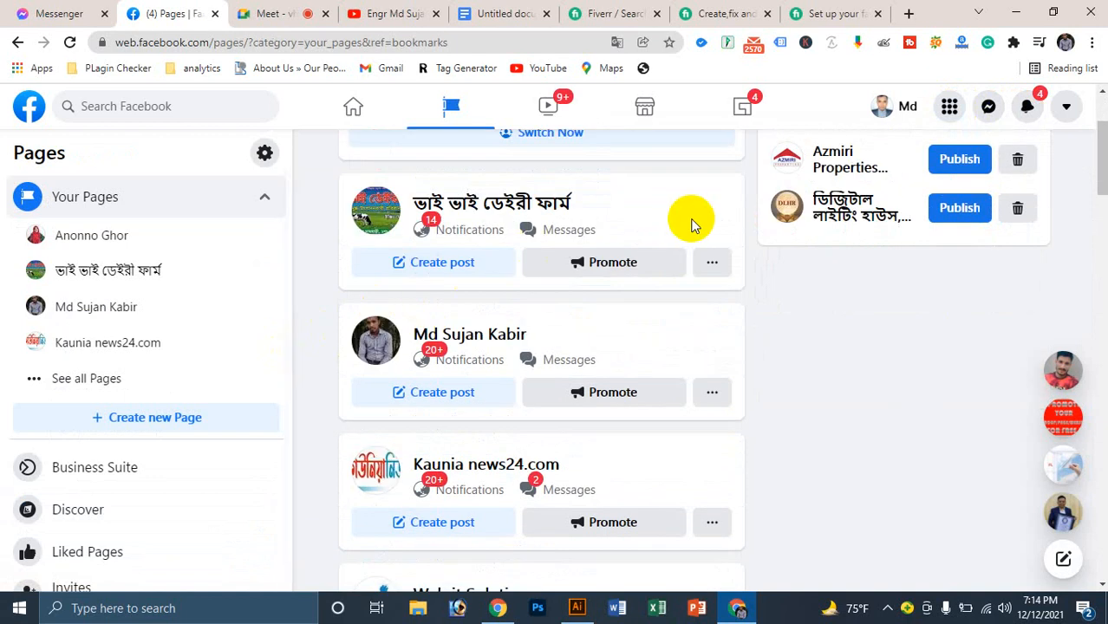
scroll(691, 223, "up", 2)
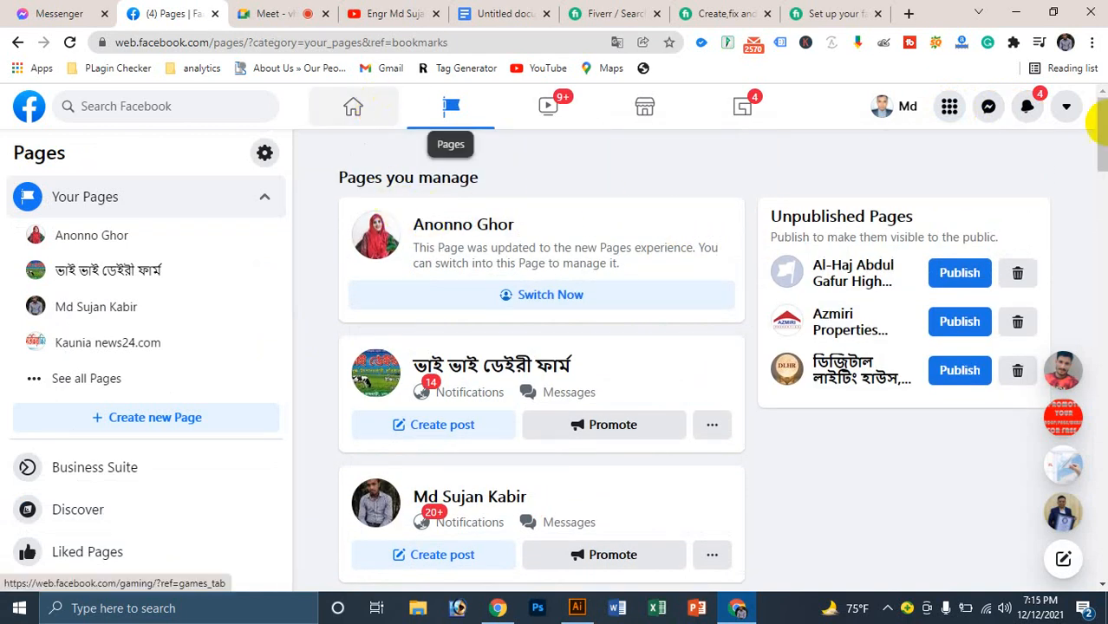
left_click(1032, 117)
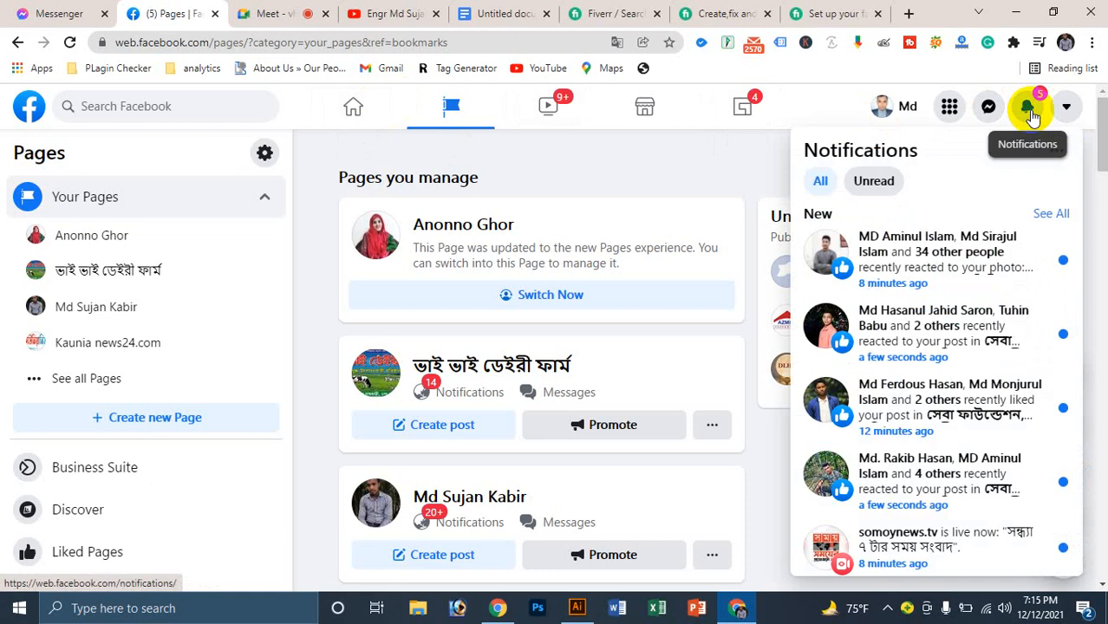
left_click(1028, 109)
left_click(1065, 111)
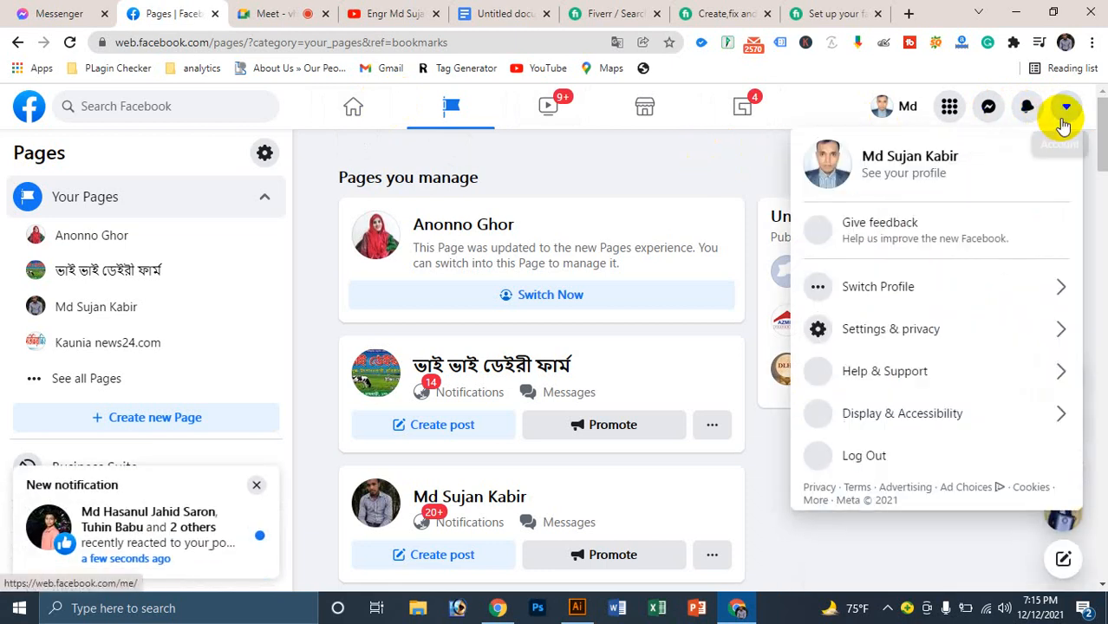
left_click(726, 212)
Step: Close the chat conversation and choose '+ Create new Page'
left_click(948, 106)
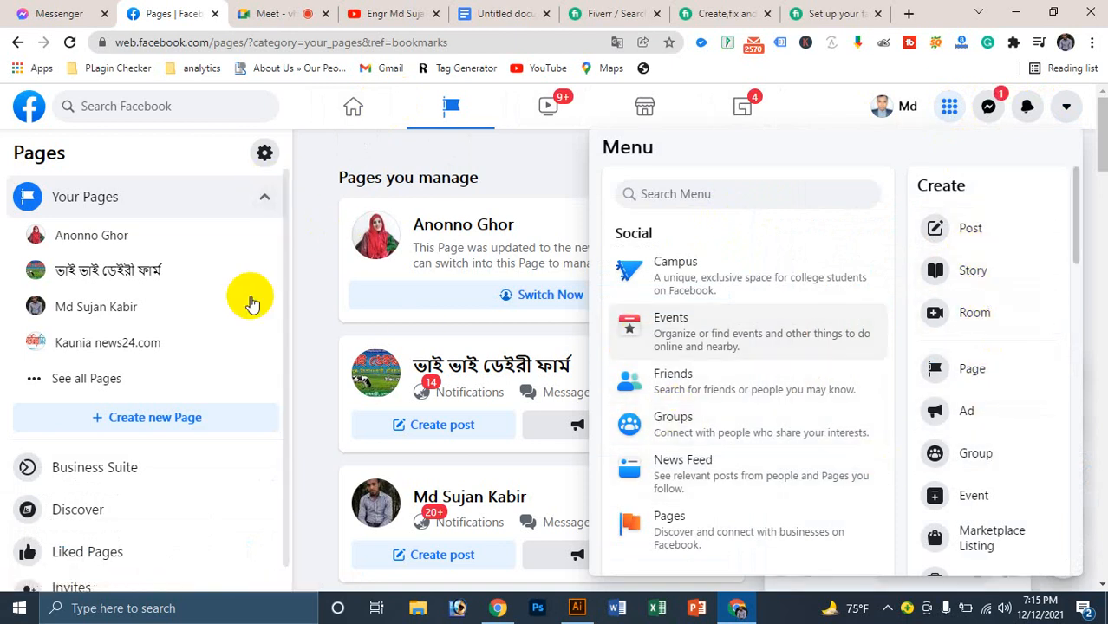
left_click(319, 250)
scroll(689, 371, "down", 5)
scroll(687, 368, "down", 15)
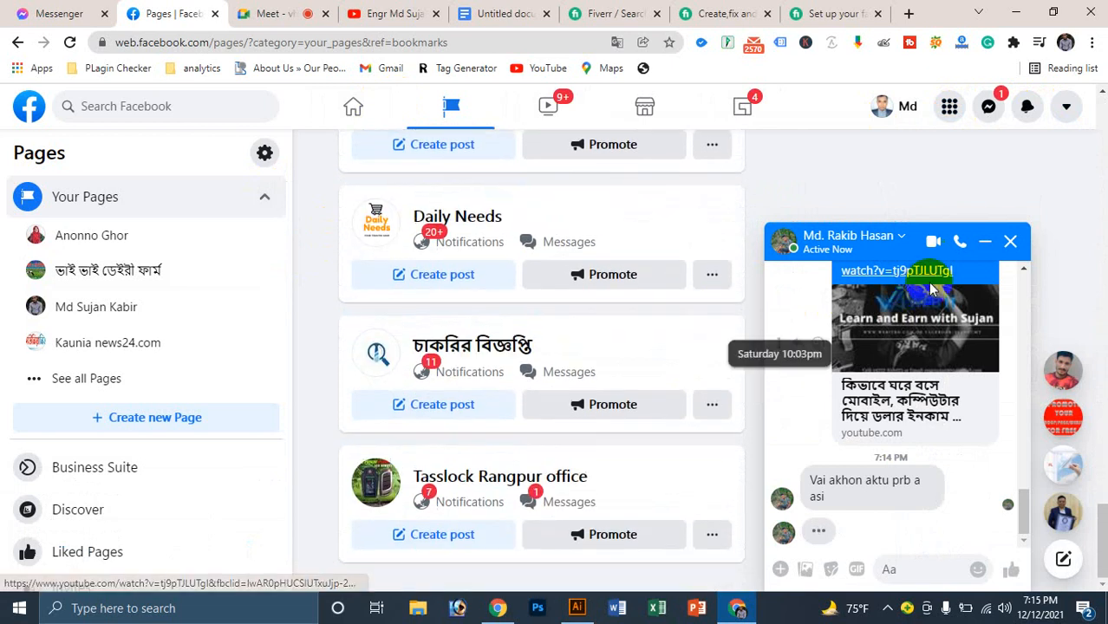
left_click(1009, 241)
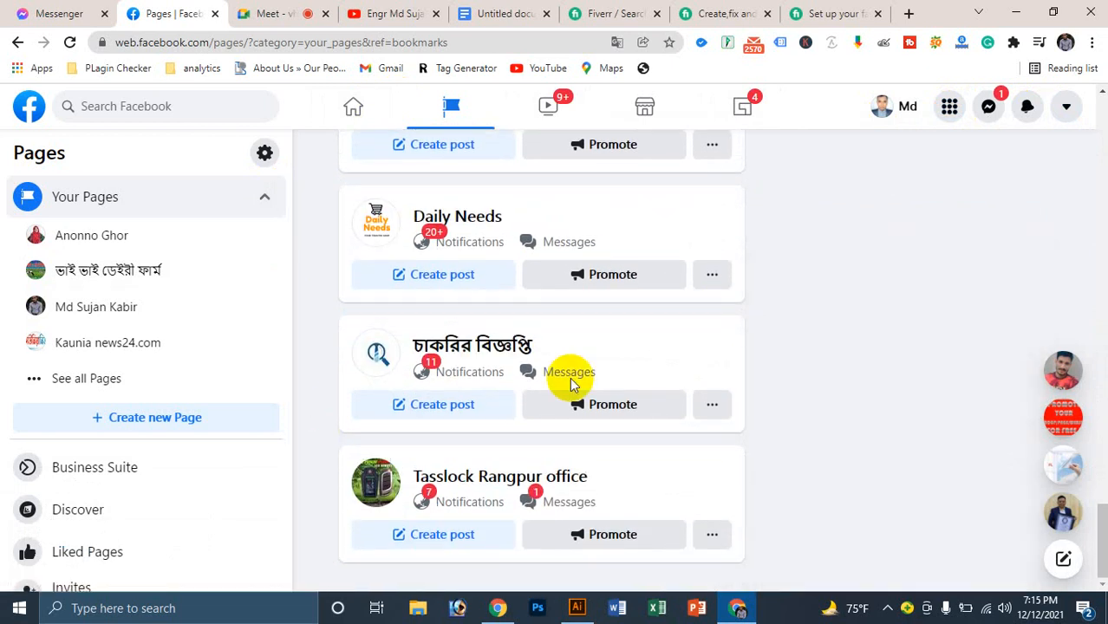
scroll(568, 384, "up", 15)
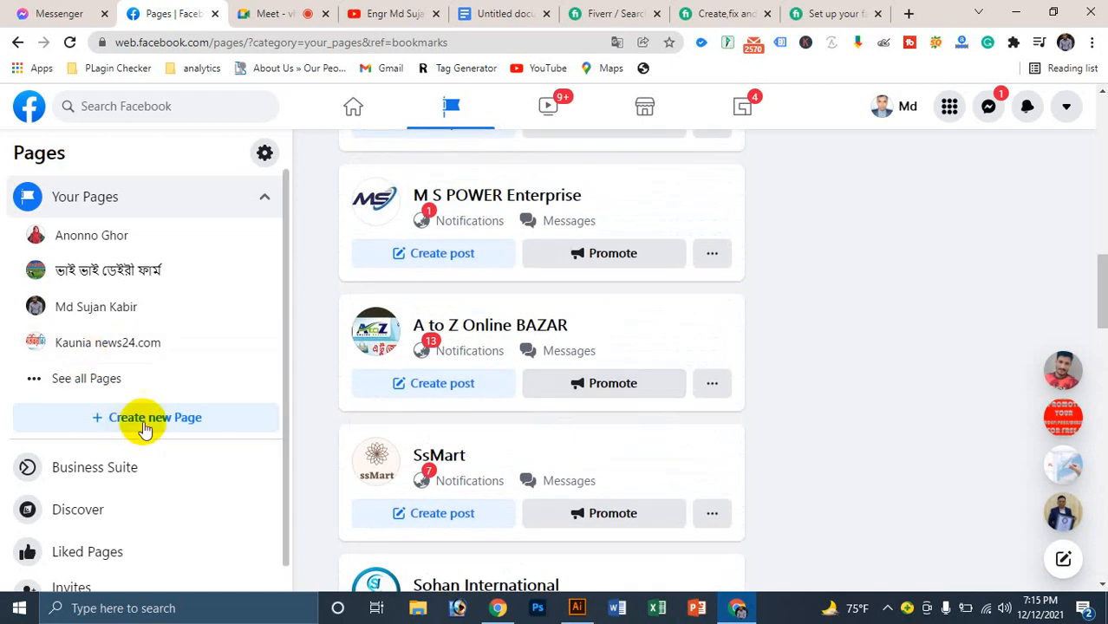
left_click(145, 425)
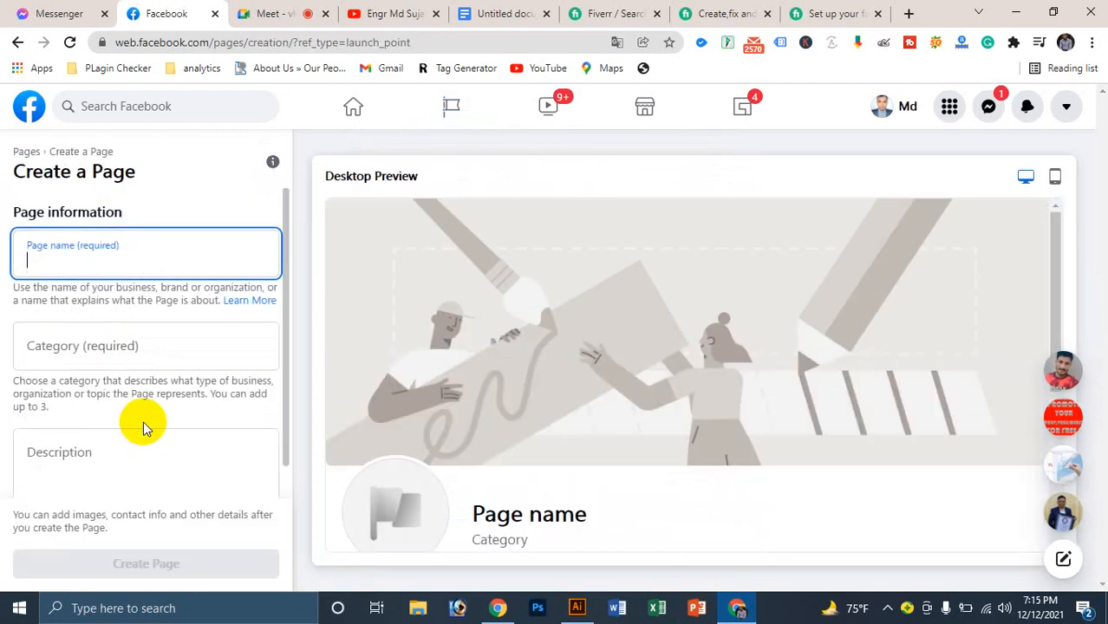
Step: Start typing the page name and admit another waiting guest in Meet
left_click(266, 8)
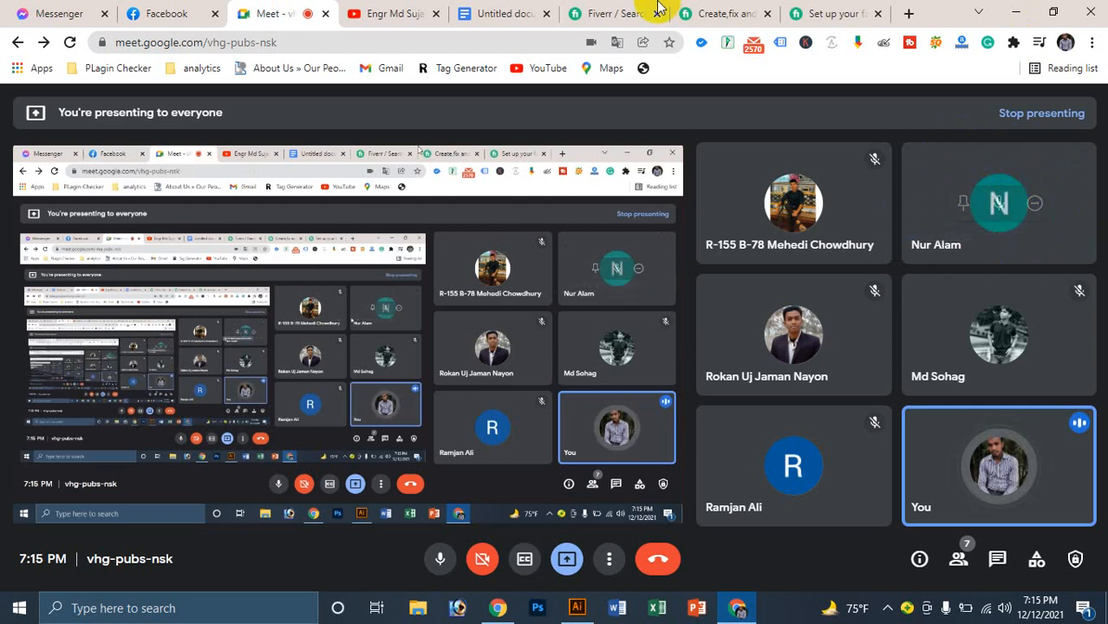
left_click(173, 13)
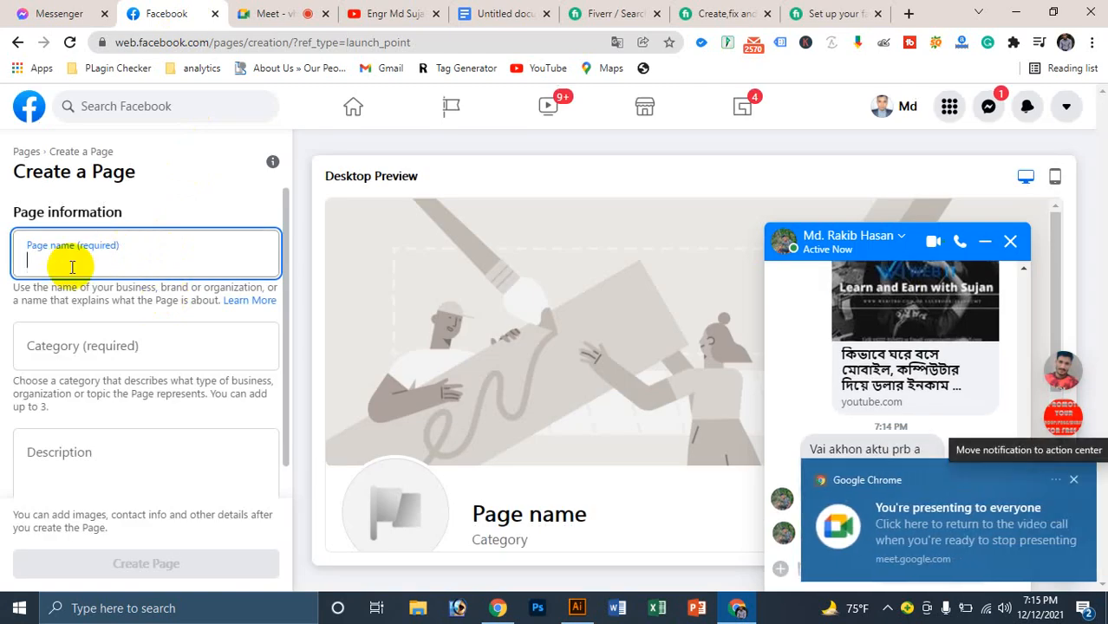
type("NUr")
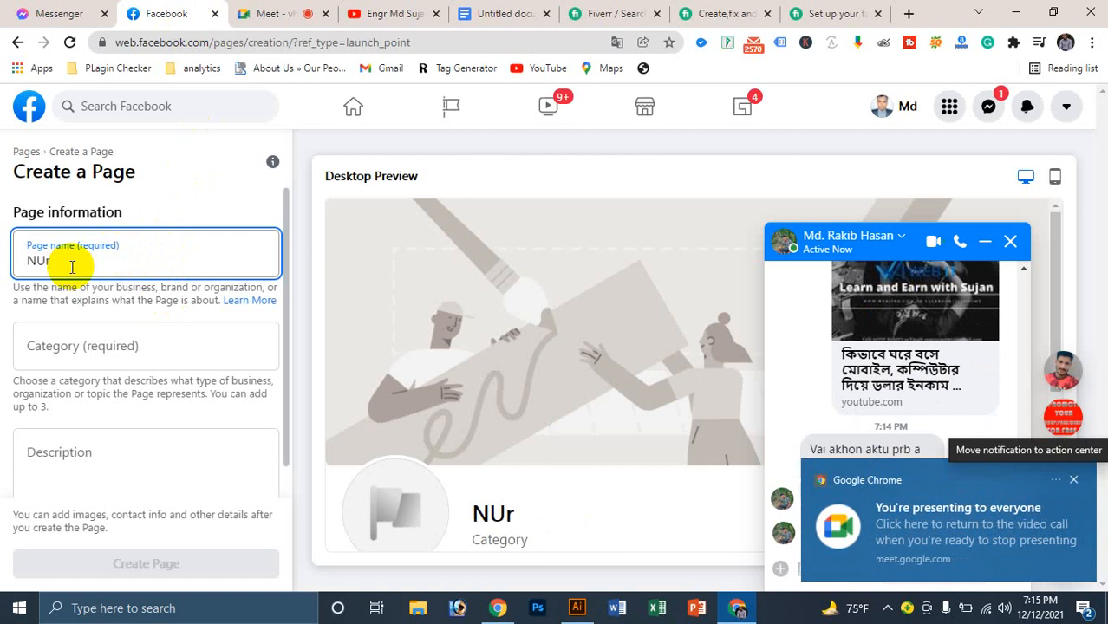
key("BackSpace")
key("BackSpace")
left_click(294, 14)
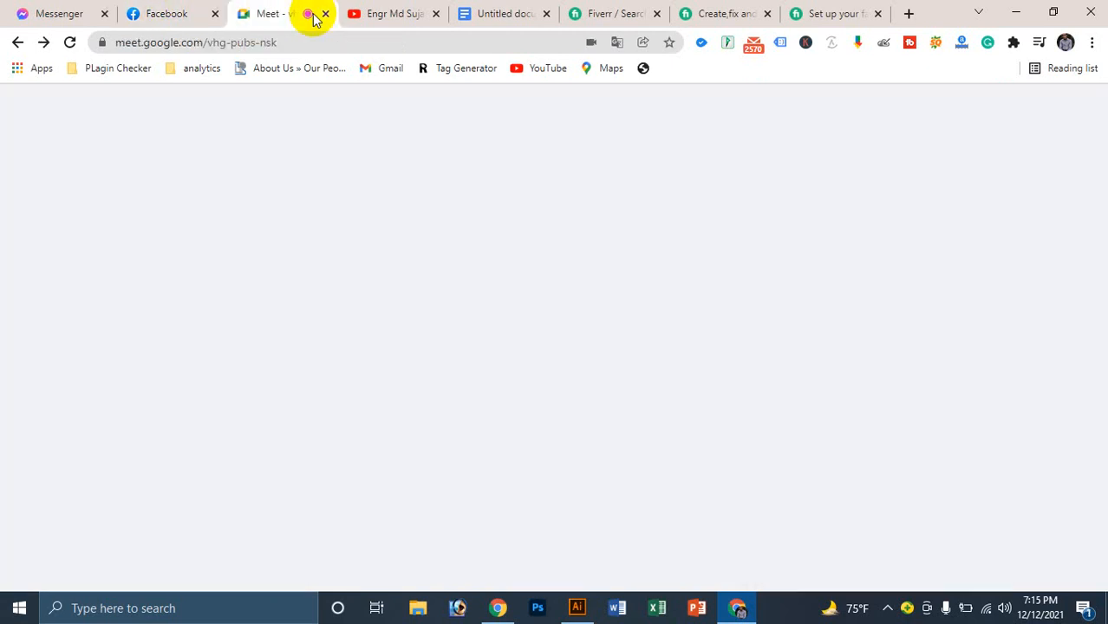
left_click(716, 184)
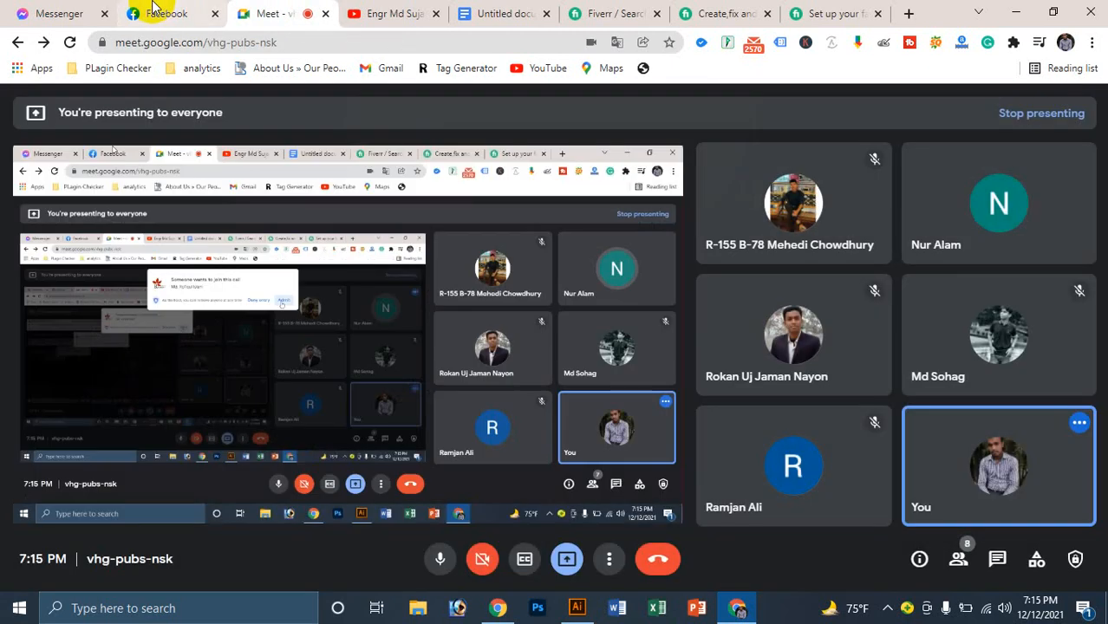
left_click(151, 7)
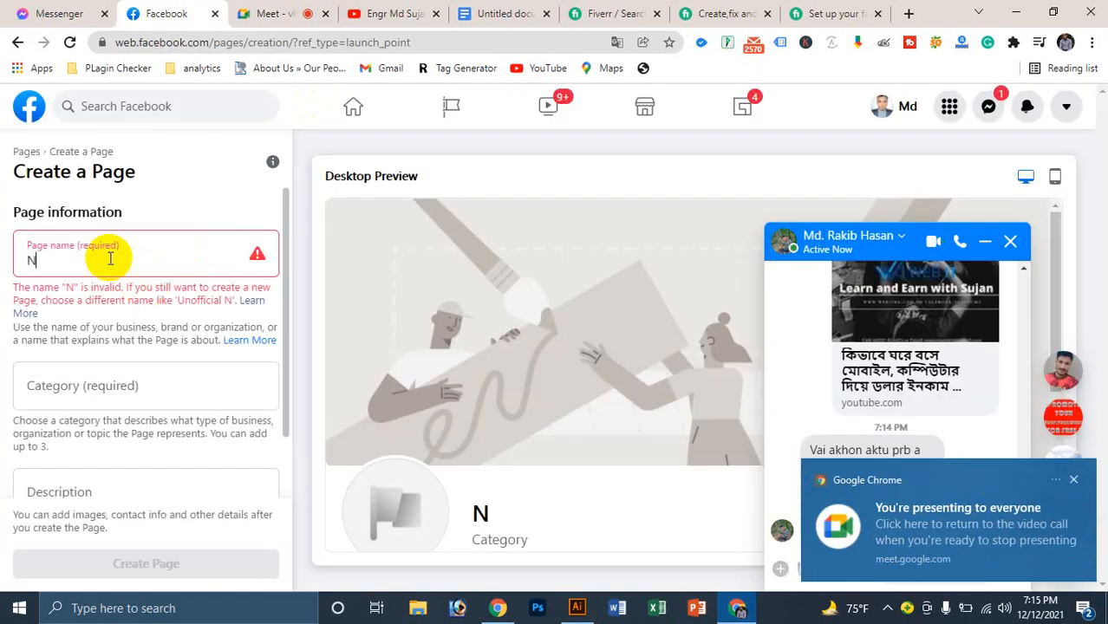
Step: Enter 'Nufa Cloth Store' as the page name, then open a new blank tab
type("ufa Cloth")
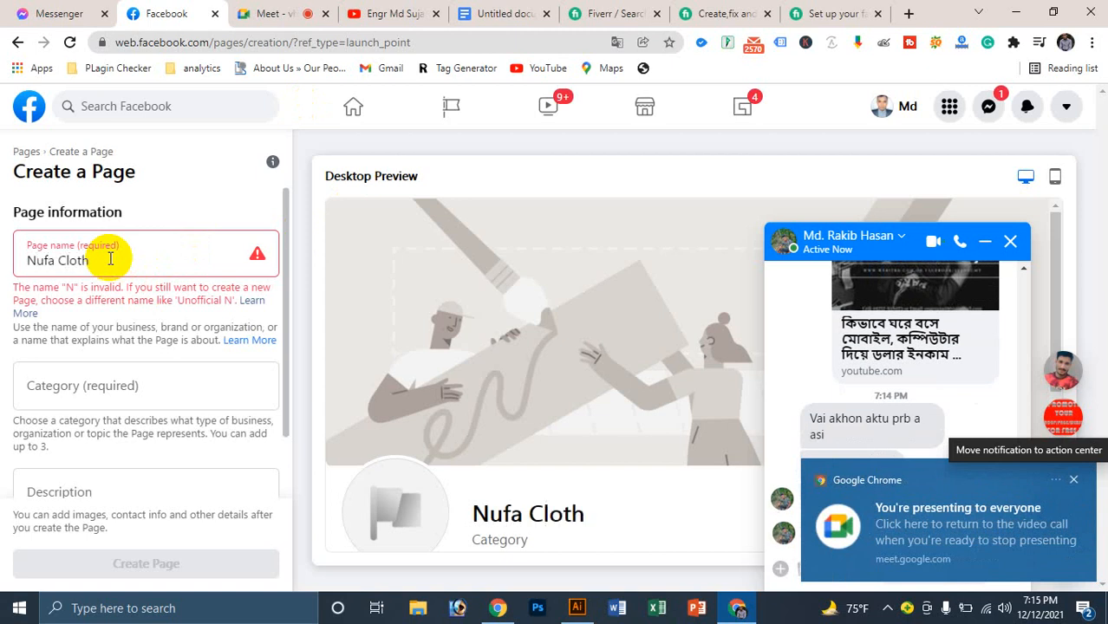
type("Sto")
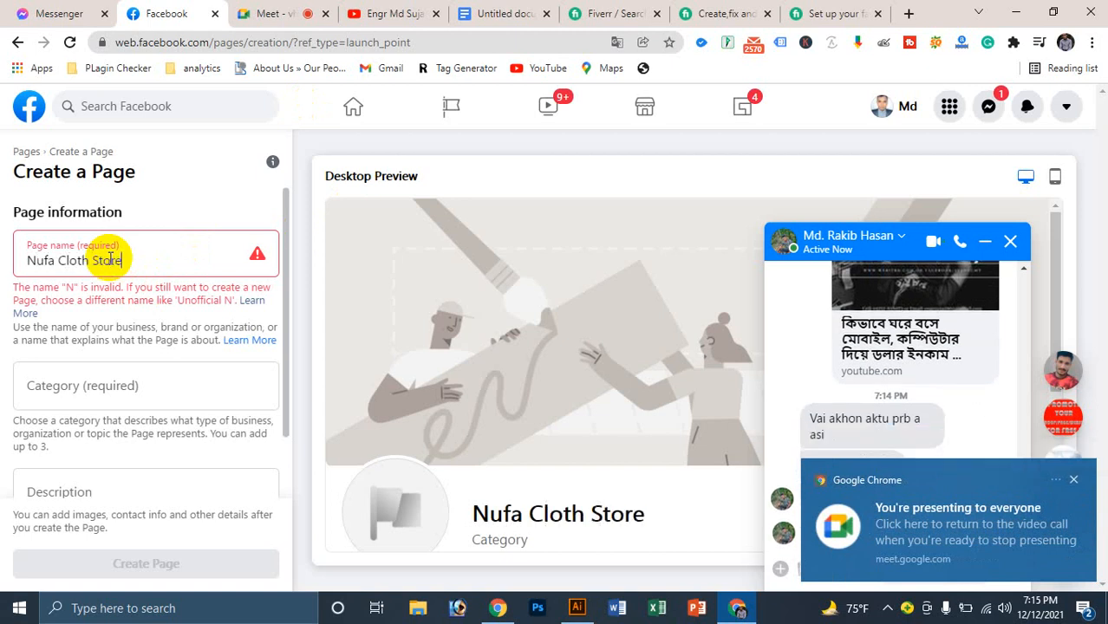
type("re")
triple_click(105, 248)
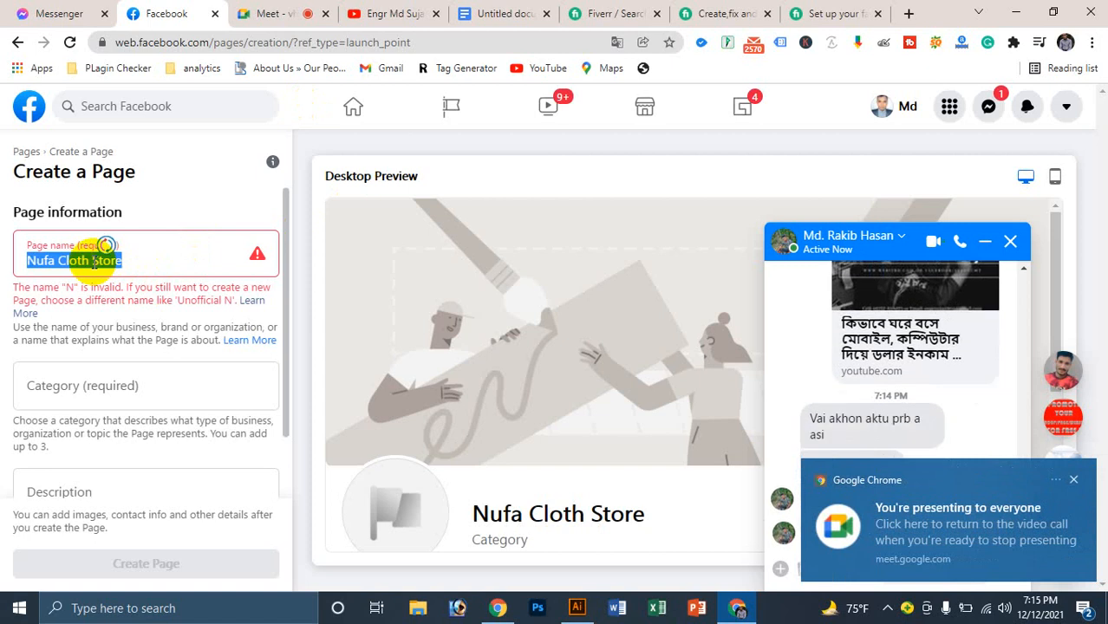
key("BackSpace")
type("Nufa Cloth Store")
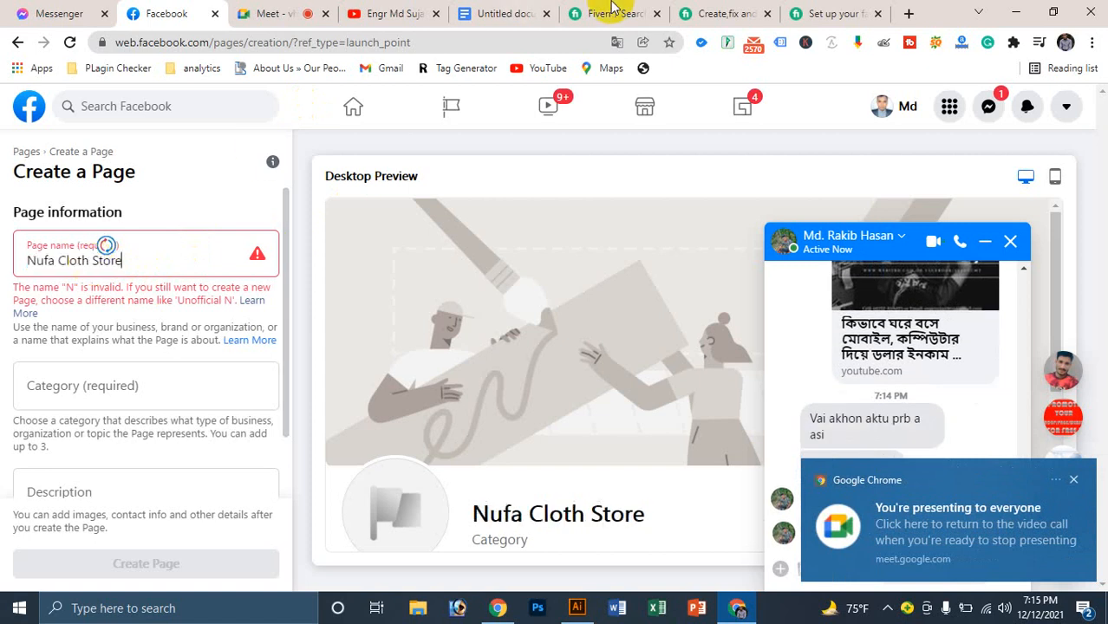
key("ctrl+t")
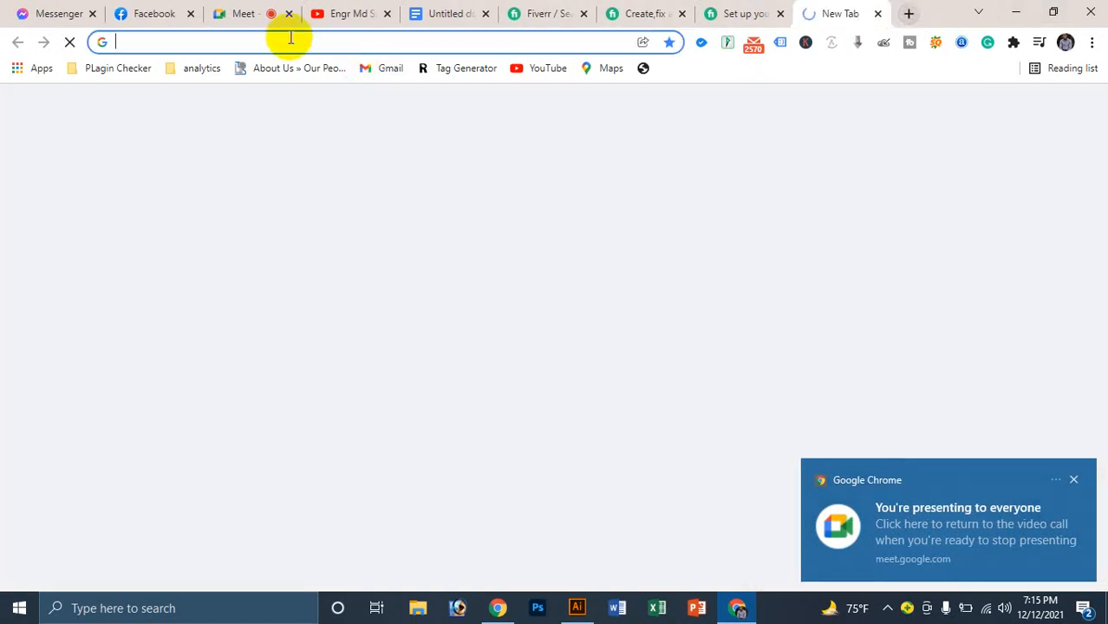
Step: Search Google for 'google translate'
left_click(290, 39)
type("nufa")
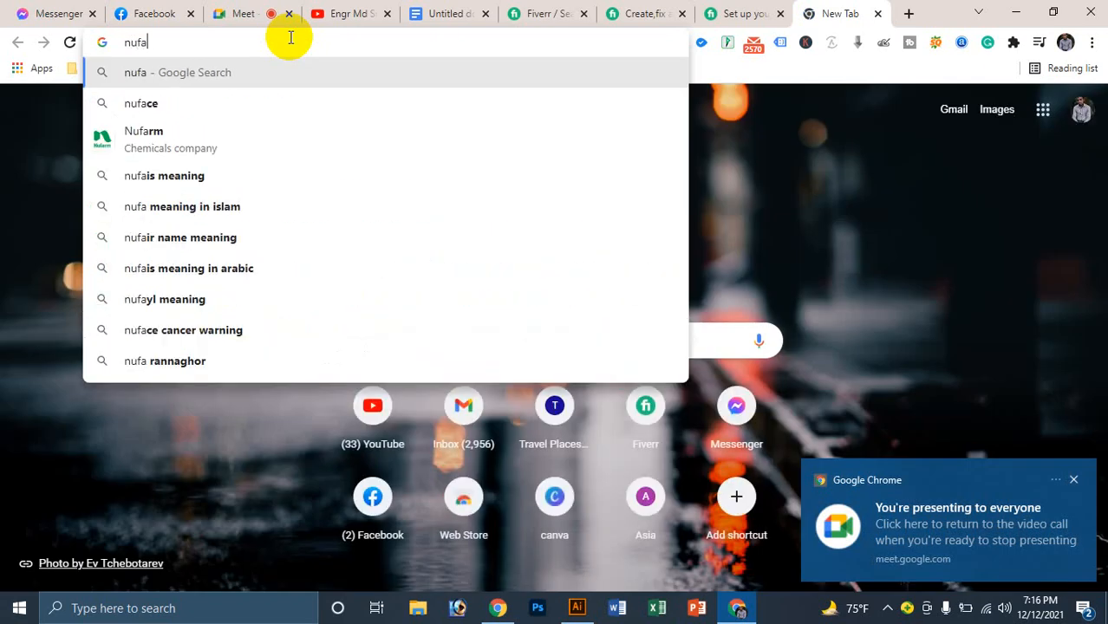
key("BackSpace")
key("BackSpace")
key("BackSpace")
key("BackSpace")
type("goog")
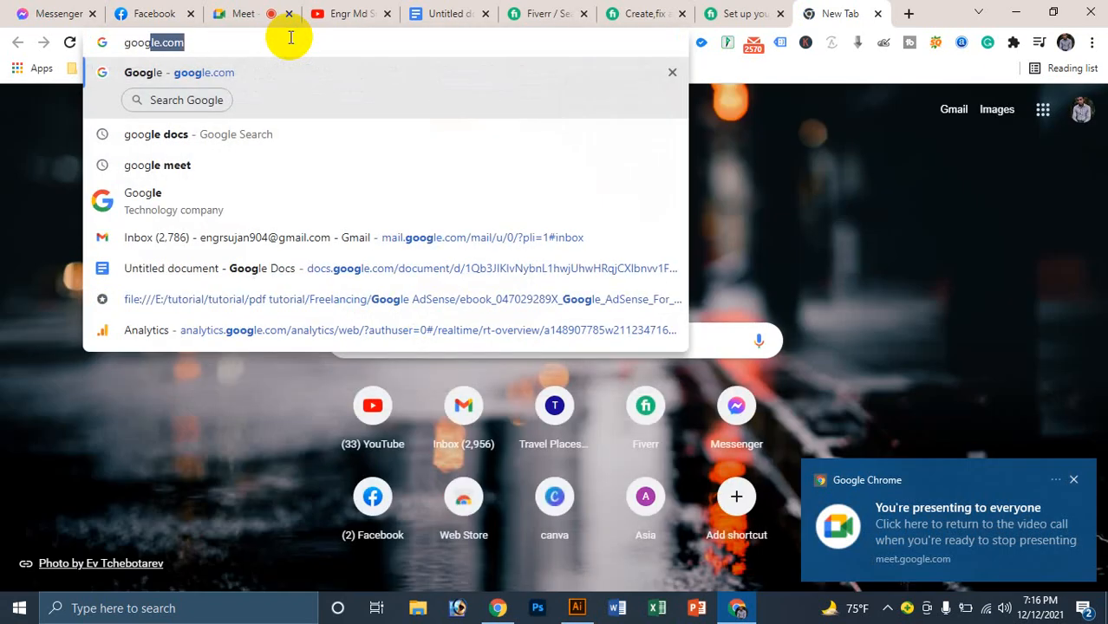
type("le")
key("BackSpace")
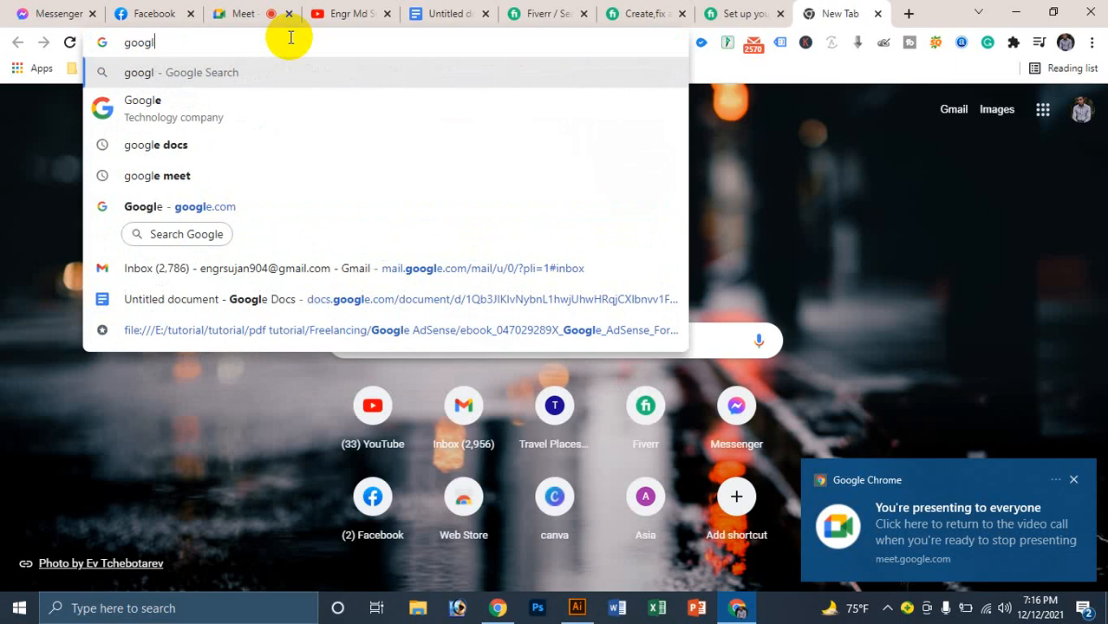
type("e tr")
key("Return")
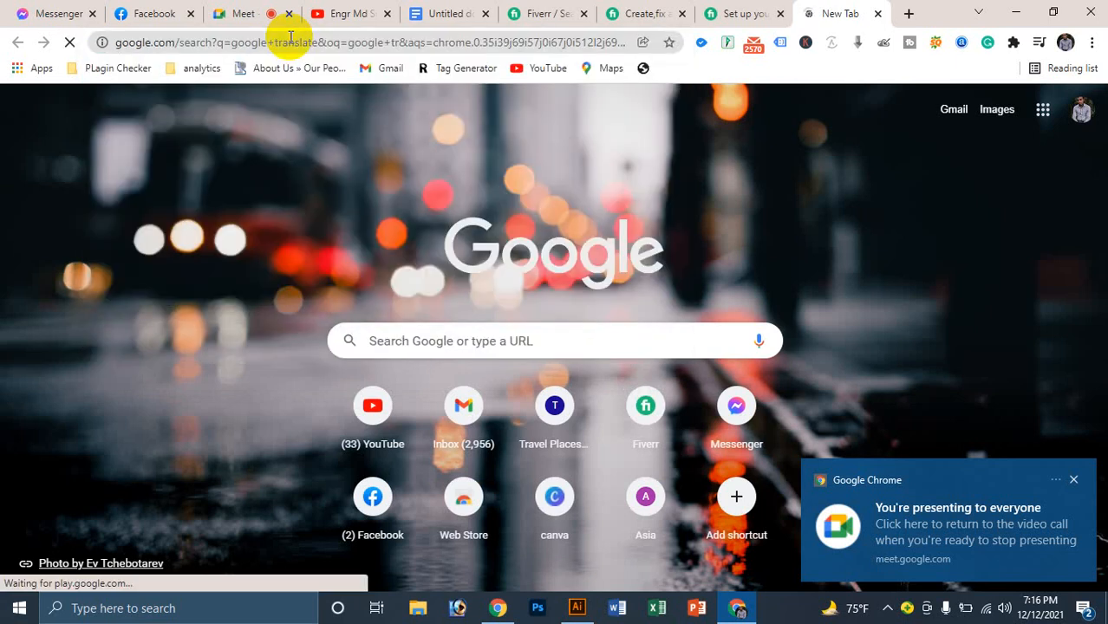
left_click(754, 10)
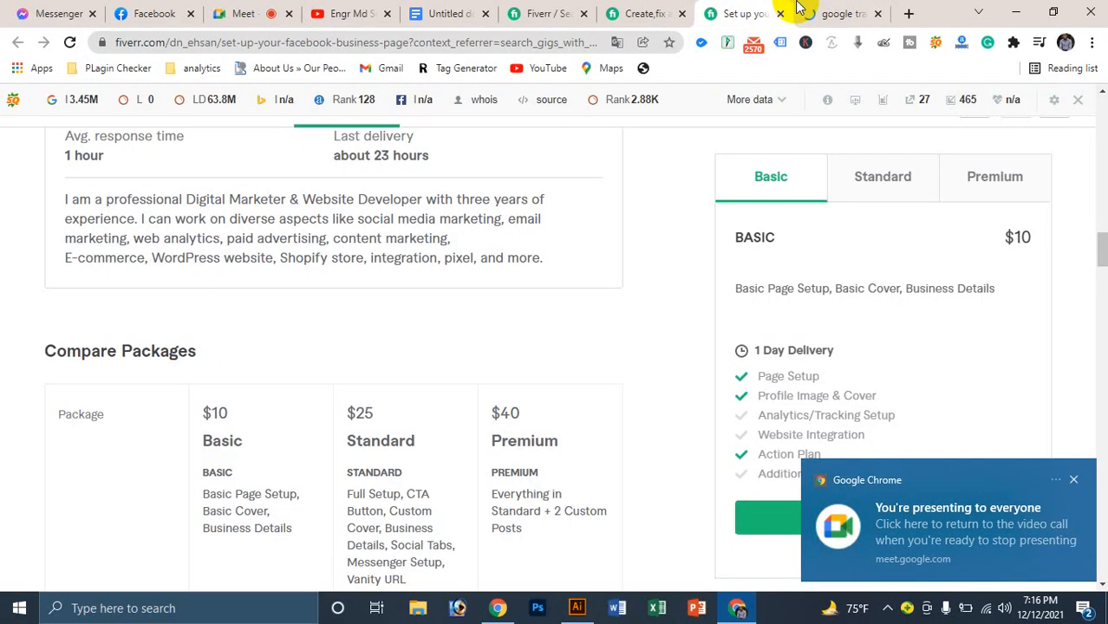
left_click(798, 11)
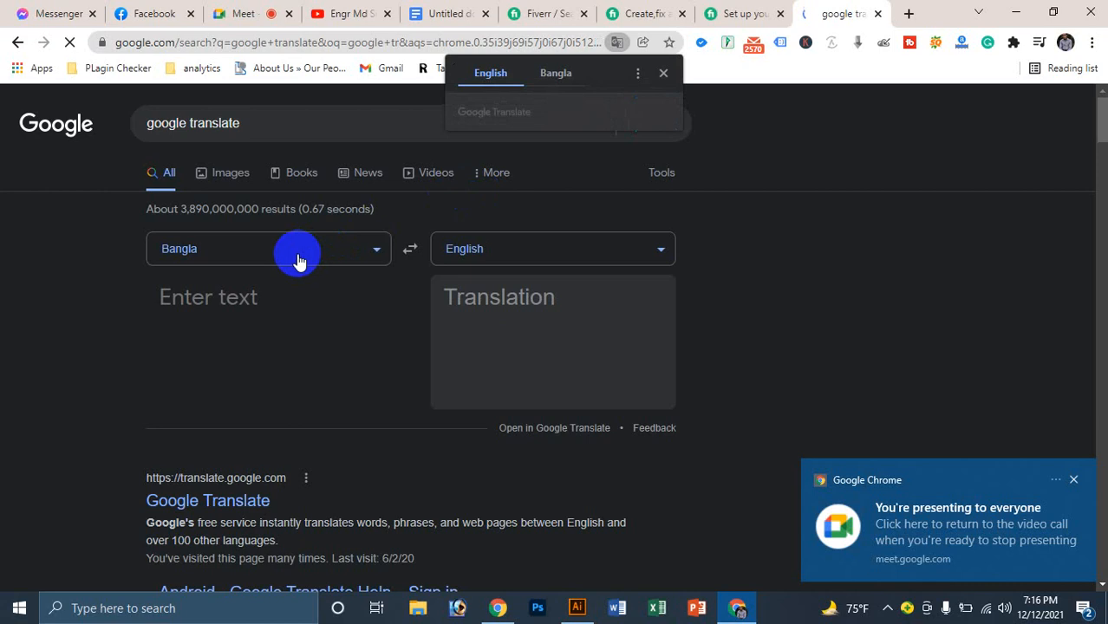
Step: Translate the Bangla নুফা ক্লথ স্টোর and select the English output 'Nufa Cloth Store'
left_click(237, 308)
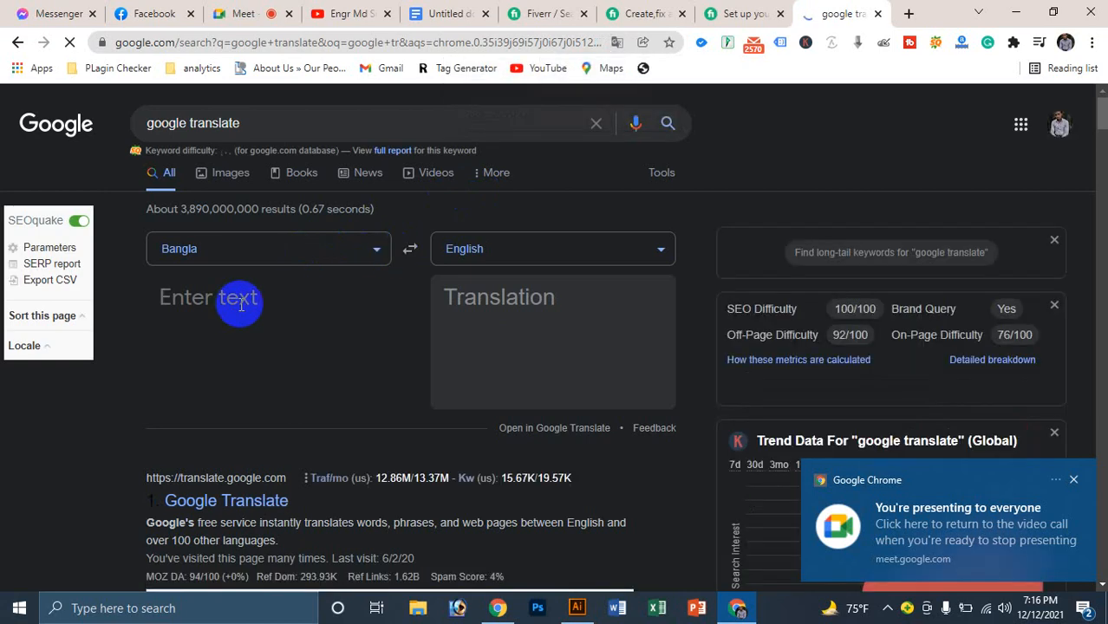
type("সু")
key("BackSpace")
key("BackSpace")
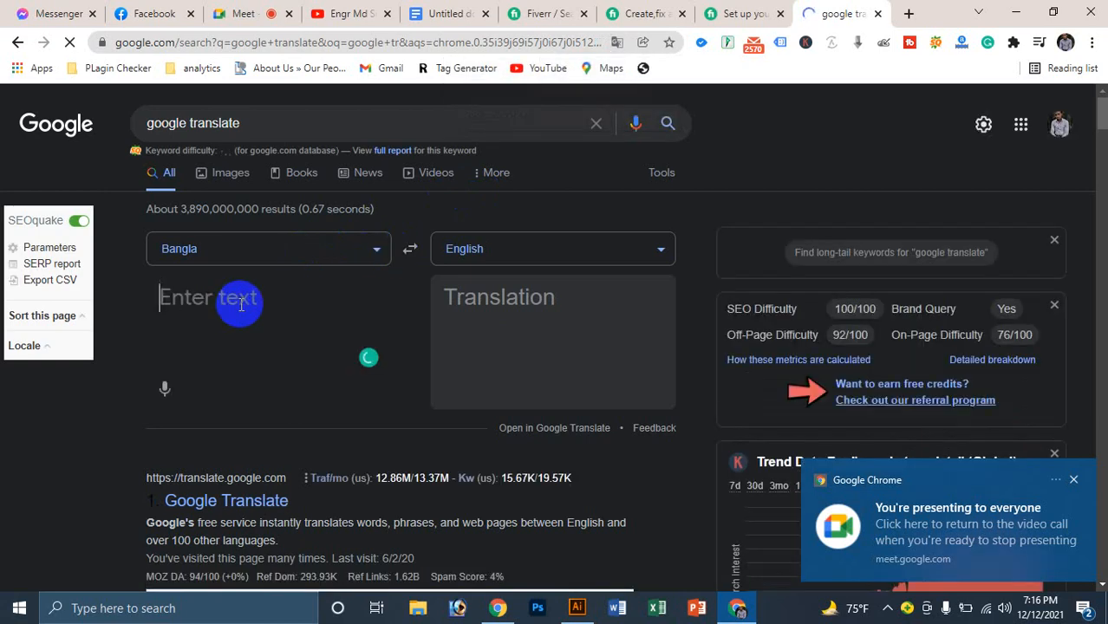
type("ন")
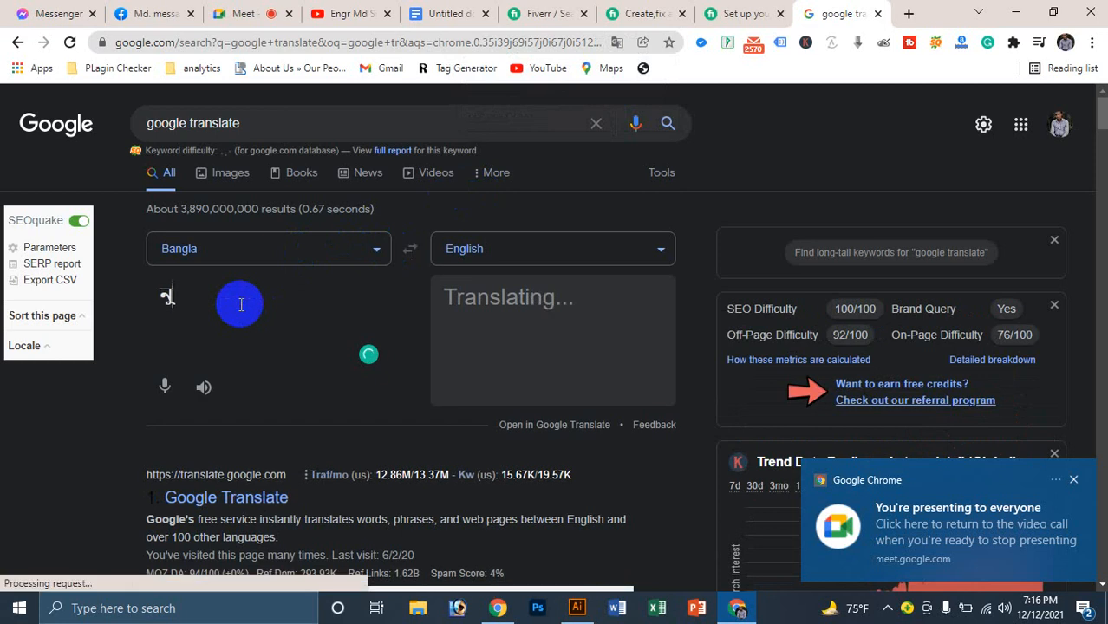
type("ুফা ক")
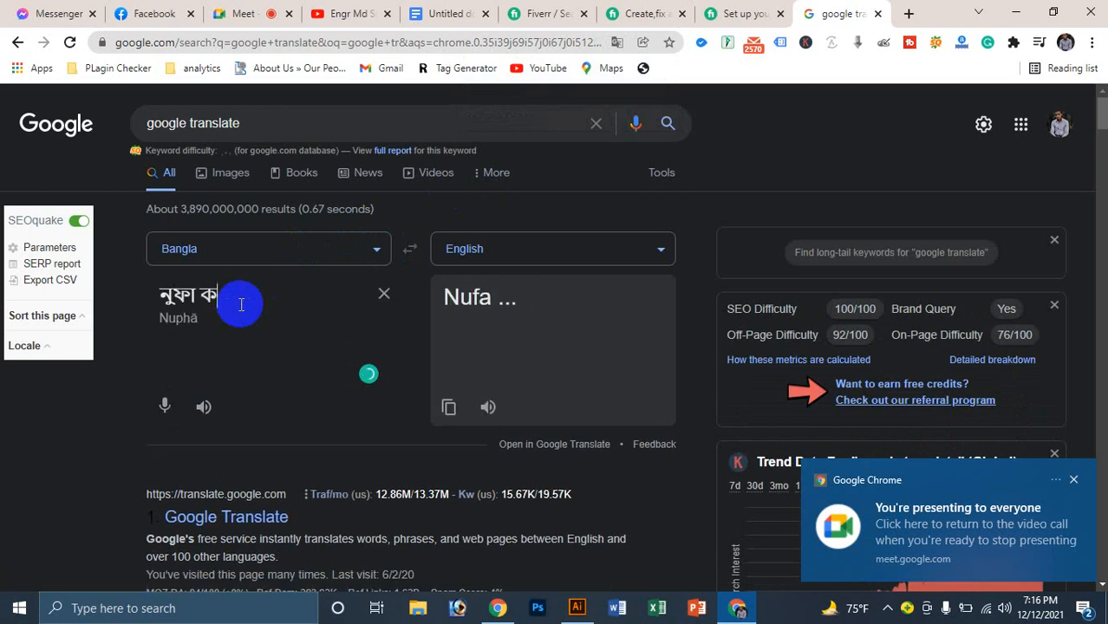
key("BackSpace")
key("BackSpace")
key("BackSpace")
key("BackSpace")
key("BackSpace")
key("BackSpace")
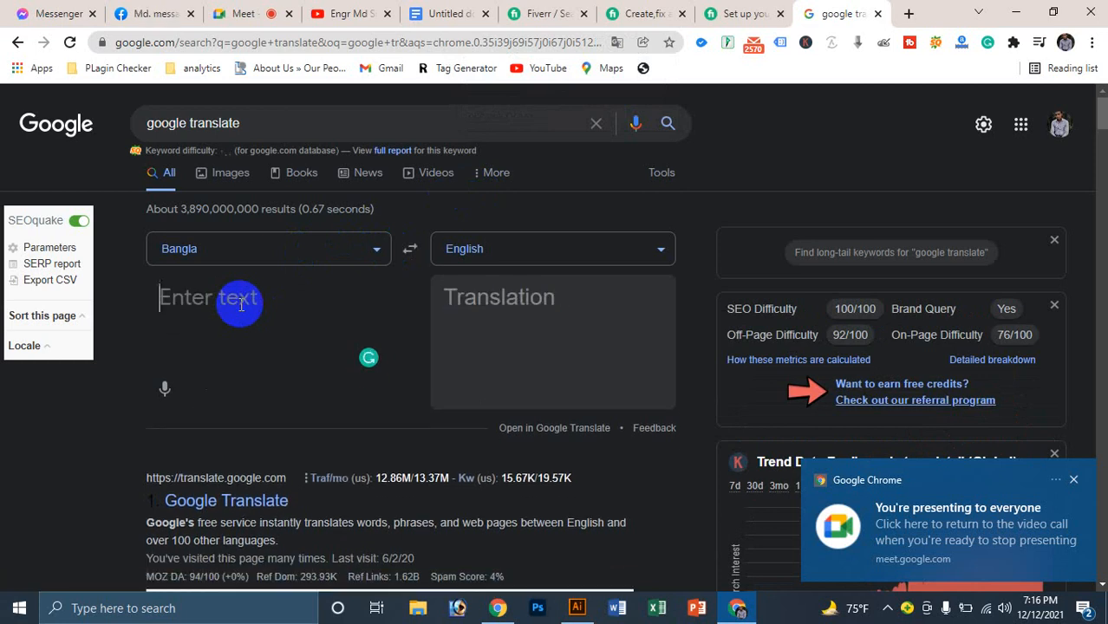
type("নু")
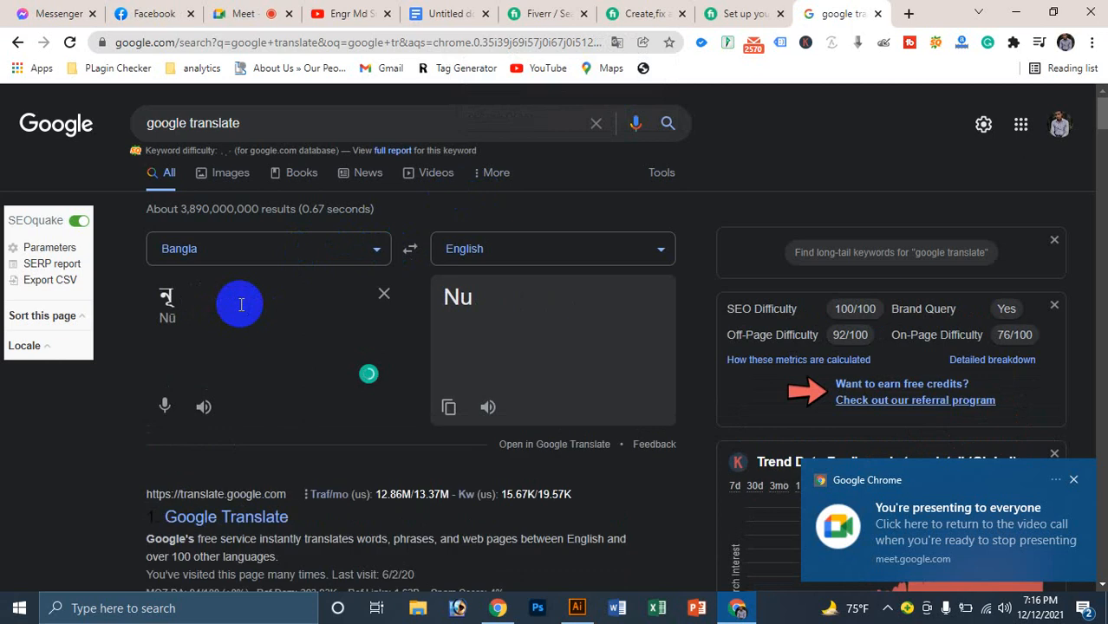
type("ফা ক্ল")
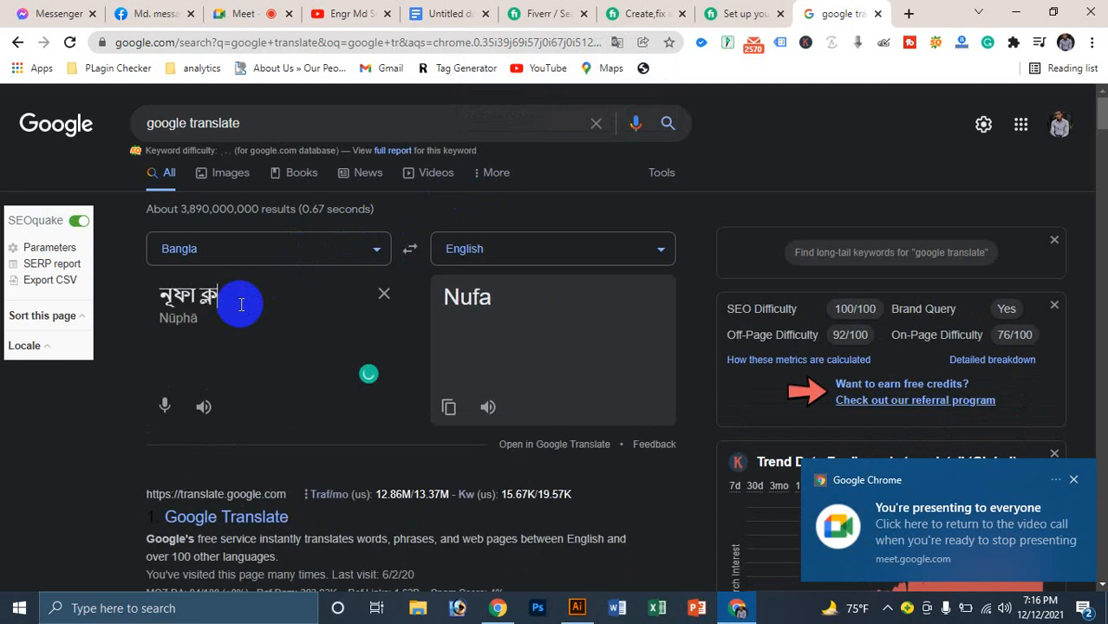
type("থ")
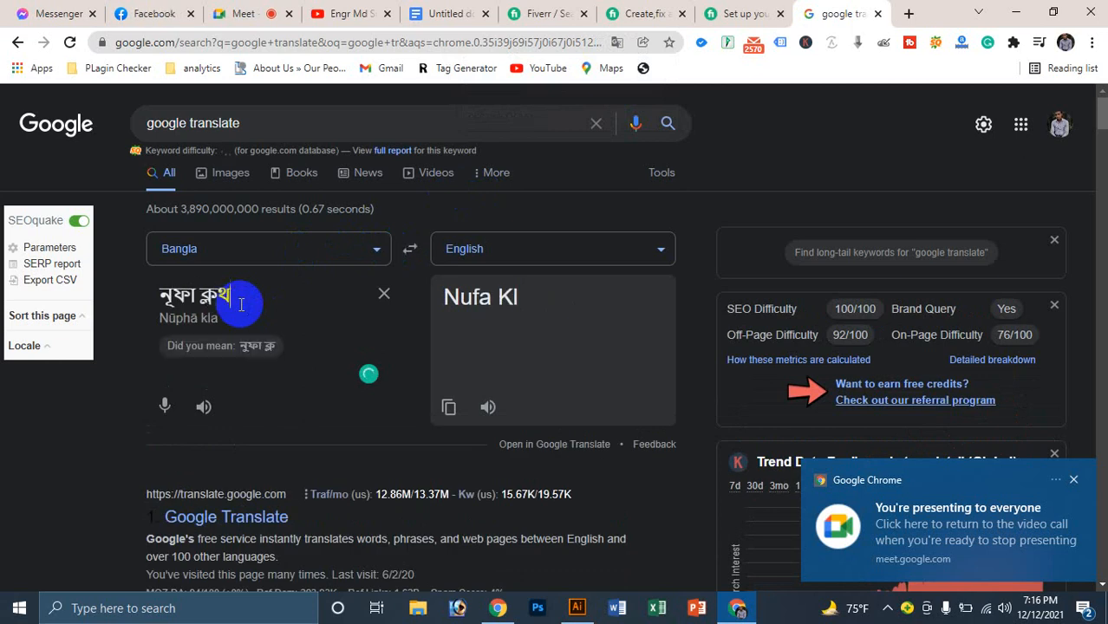
type(" স্টোর")
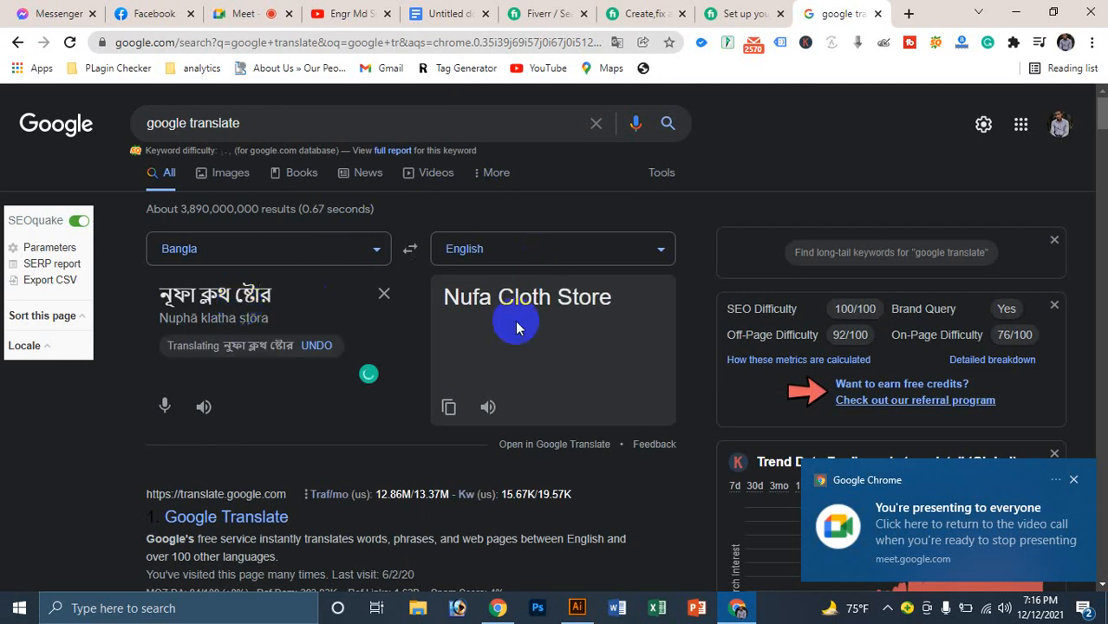
triple_click(528, 298)
key("ctrl+c")
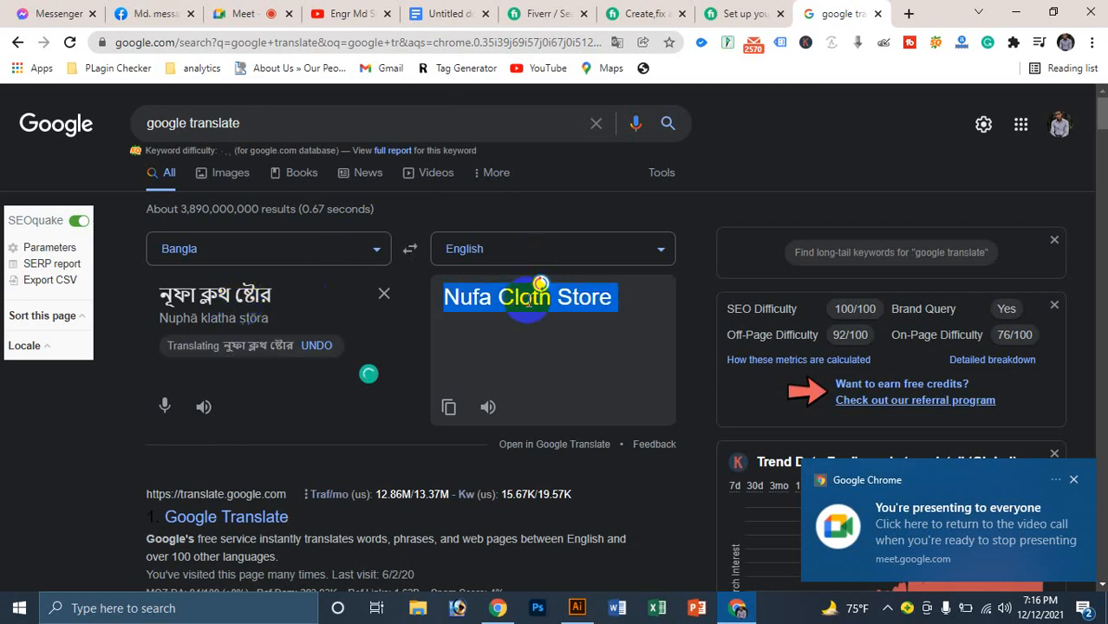
left_click(145, 13)
Step: Paste 'Nufa Cloth Store' as the page name and set the category to Clothing store
triple_click(141, 270)
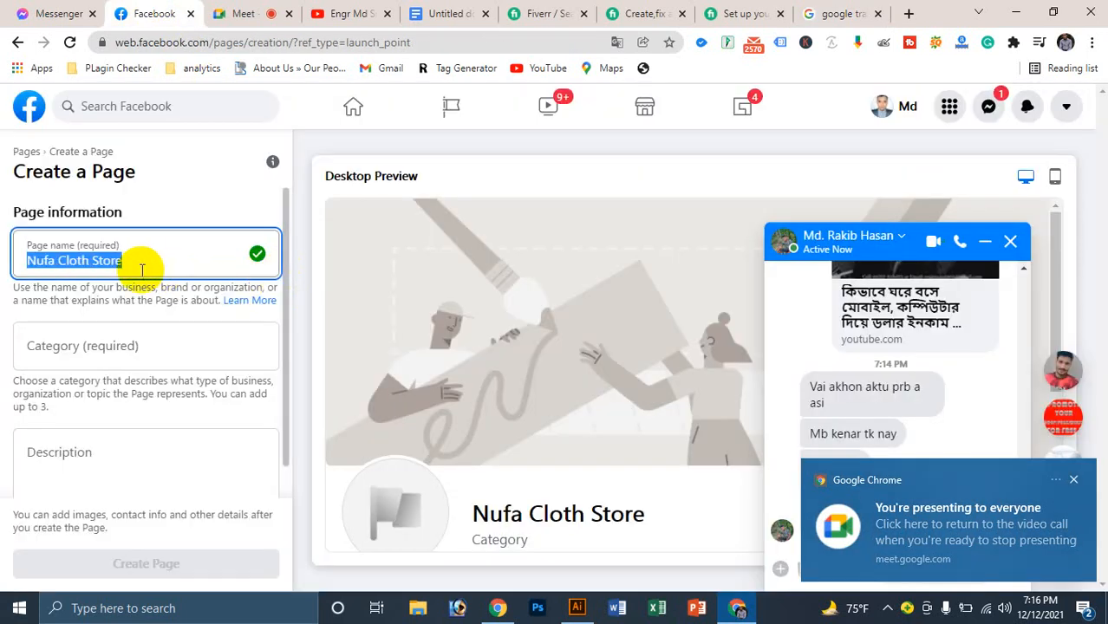
key("ctrl+v")
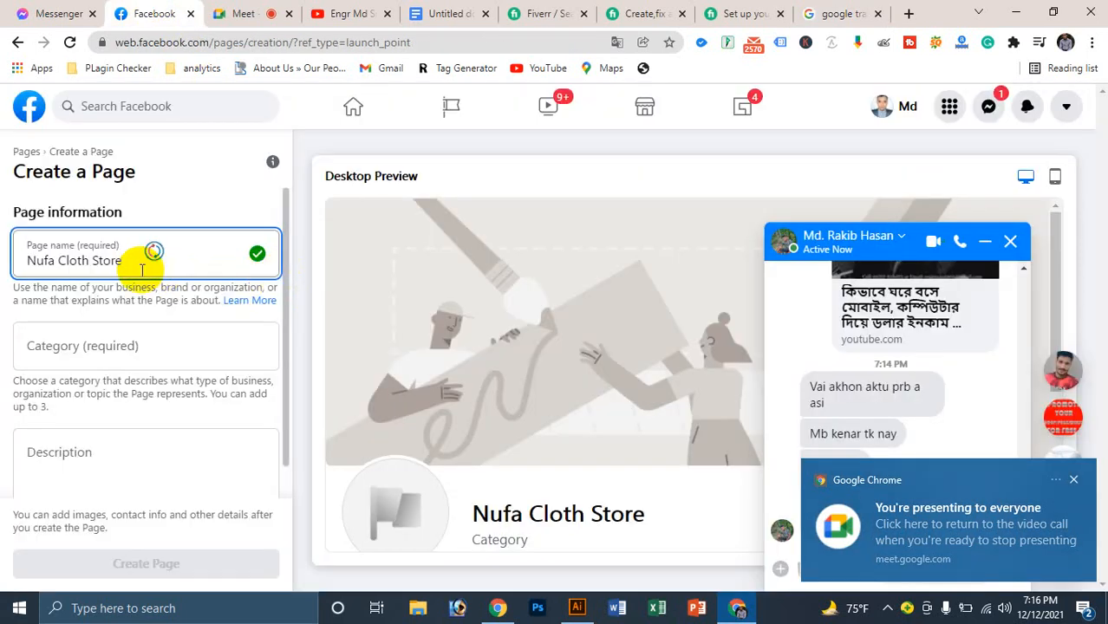
left_click(79, 347)
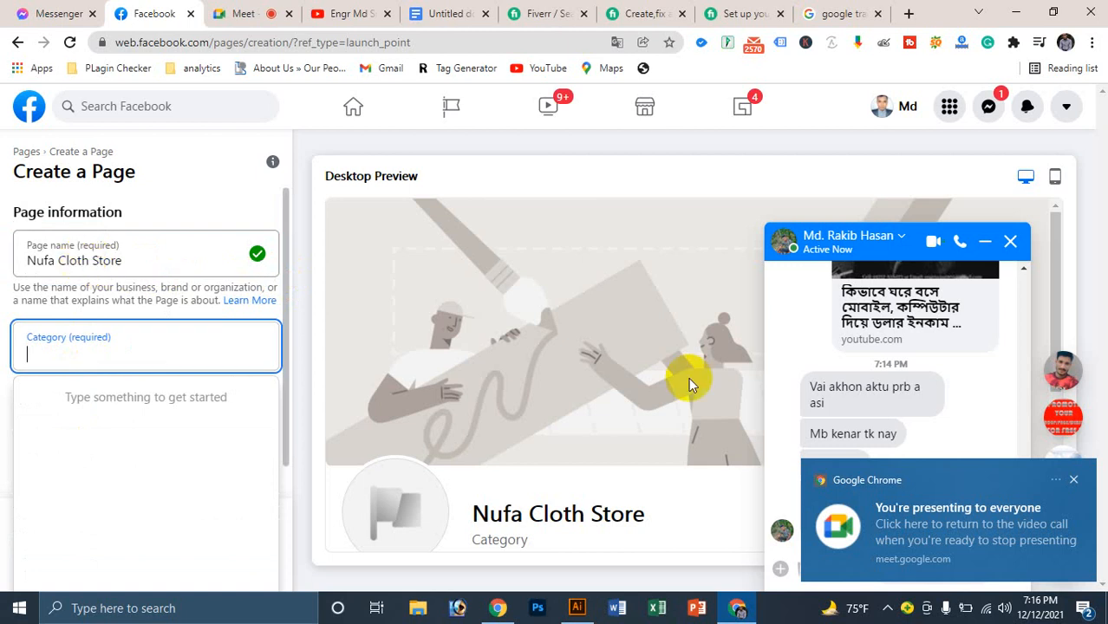
left_click(1075, 480)
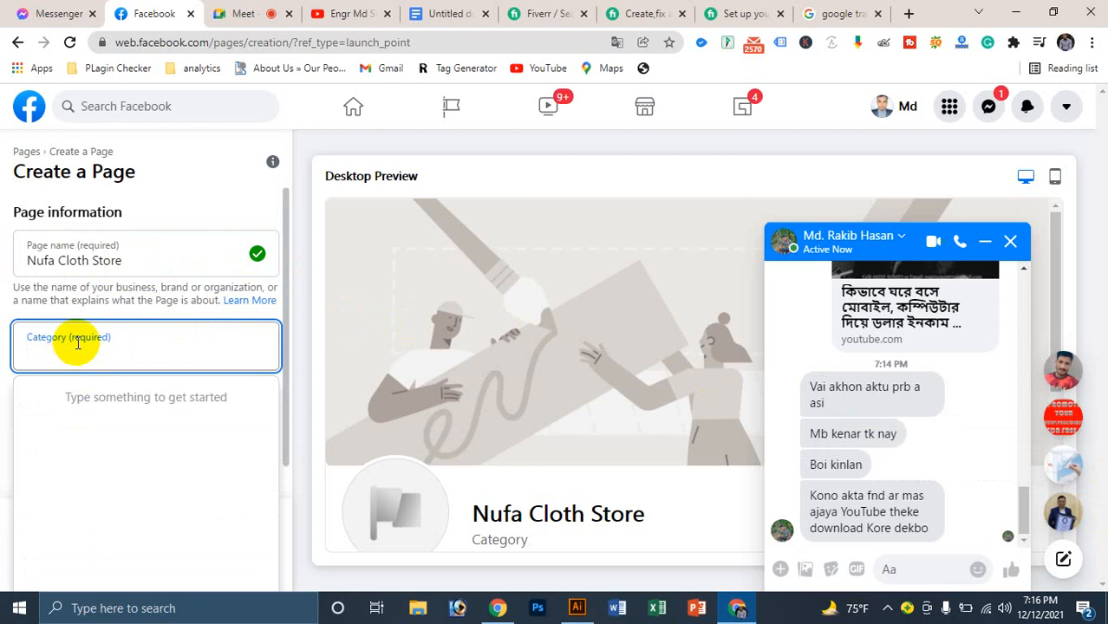
type("দেগ")
key("BackSpace")
key("BackSpace")
key("BackSpace")
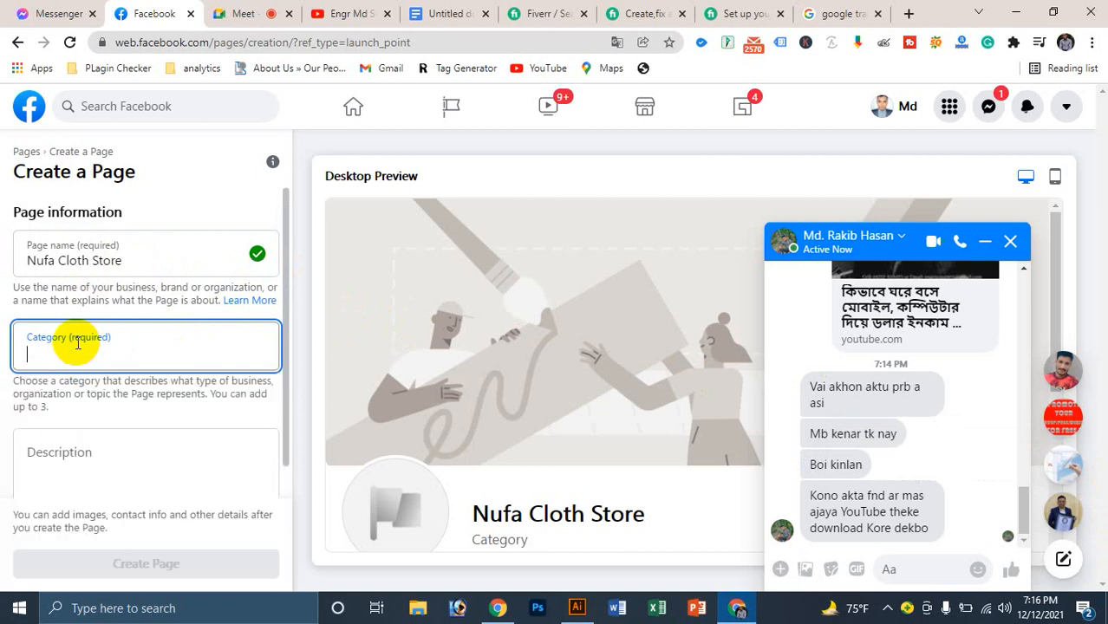
type("Clo")
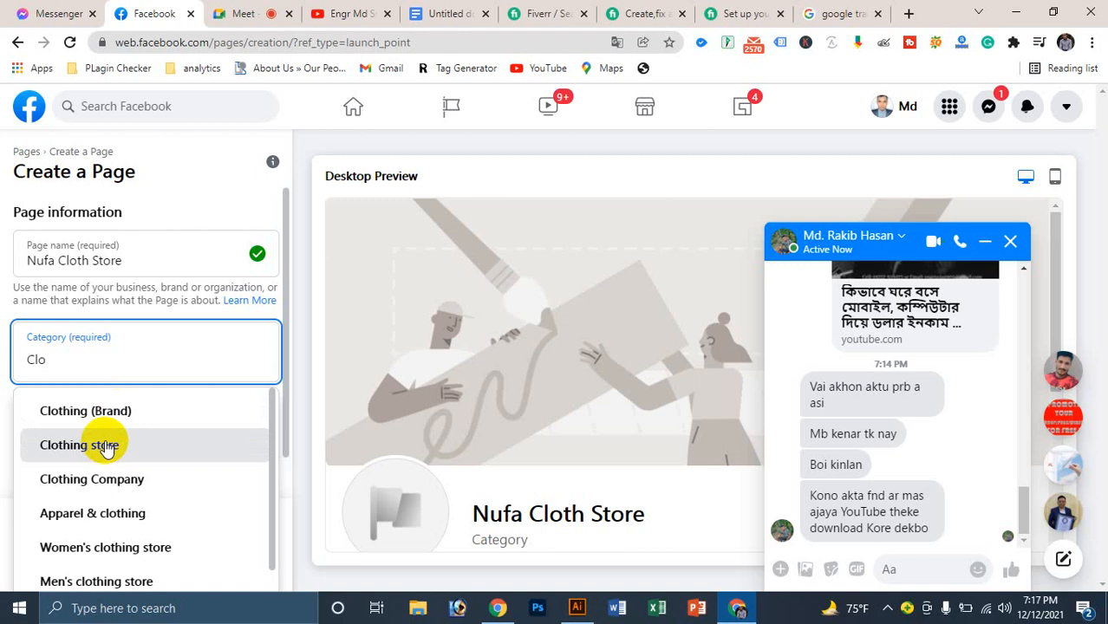
left_click(106, 446)
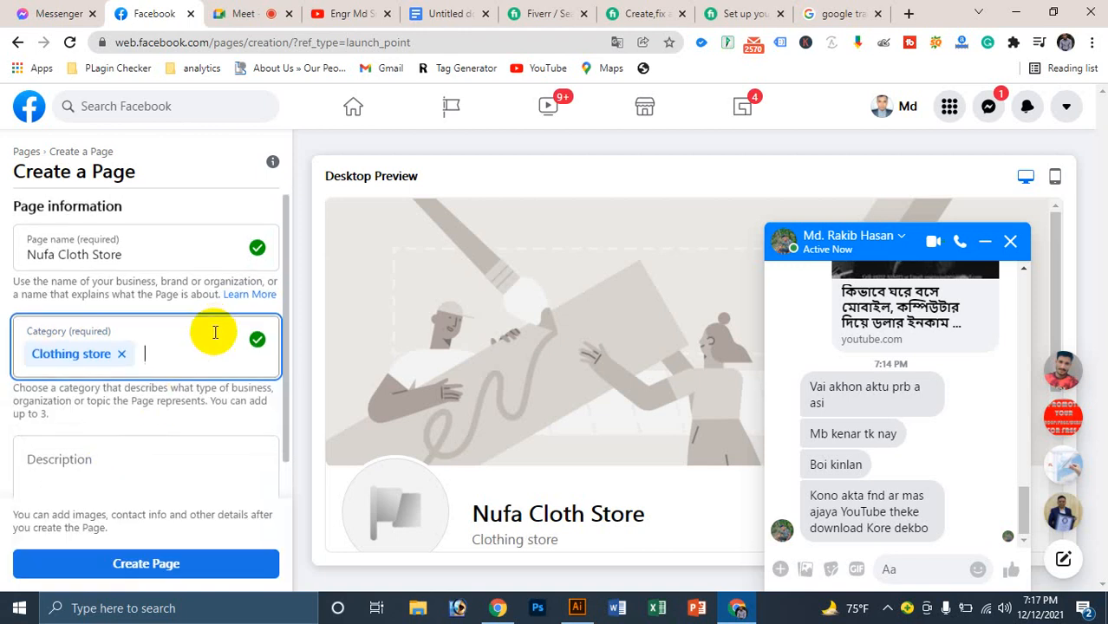
Step: Close the Messenger chat, put the cursor in Description, and return to Google Translate
scroll(215, 332, "down", 1)
left_click(55, 418)
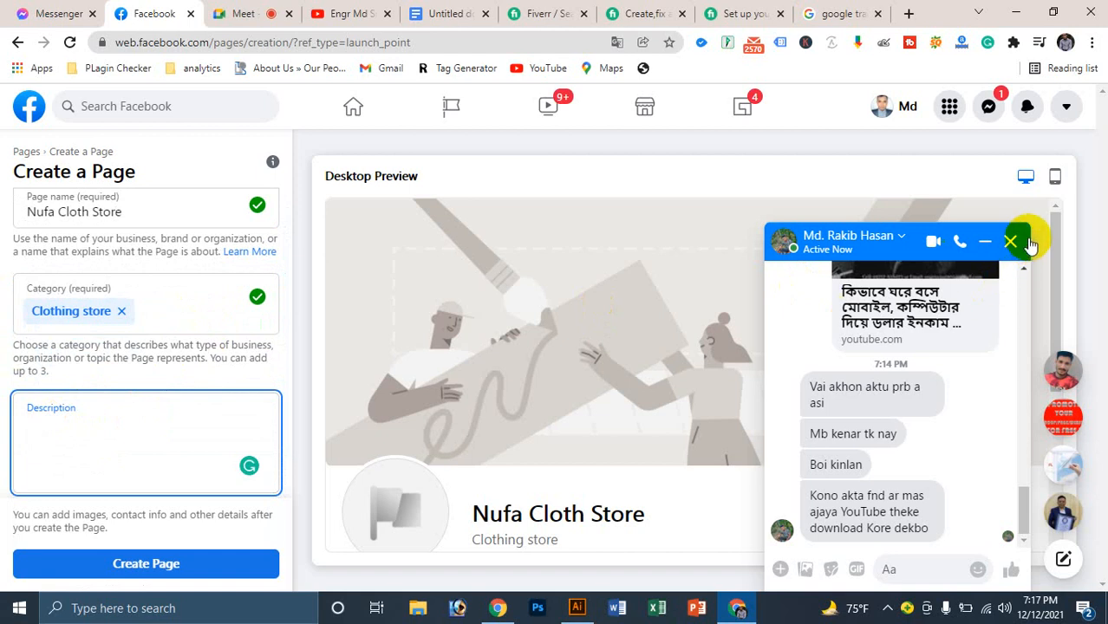
left_click(1012, 242)
left_click(38, 416)
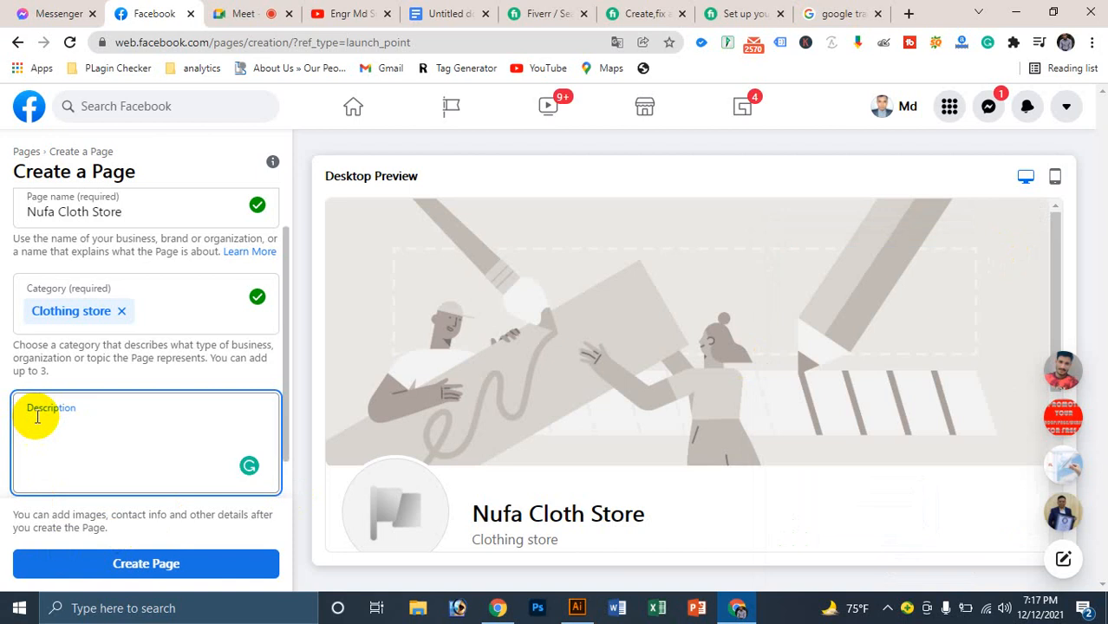
left_click(836, 12)
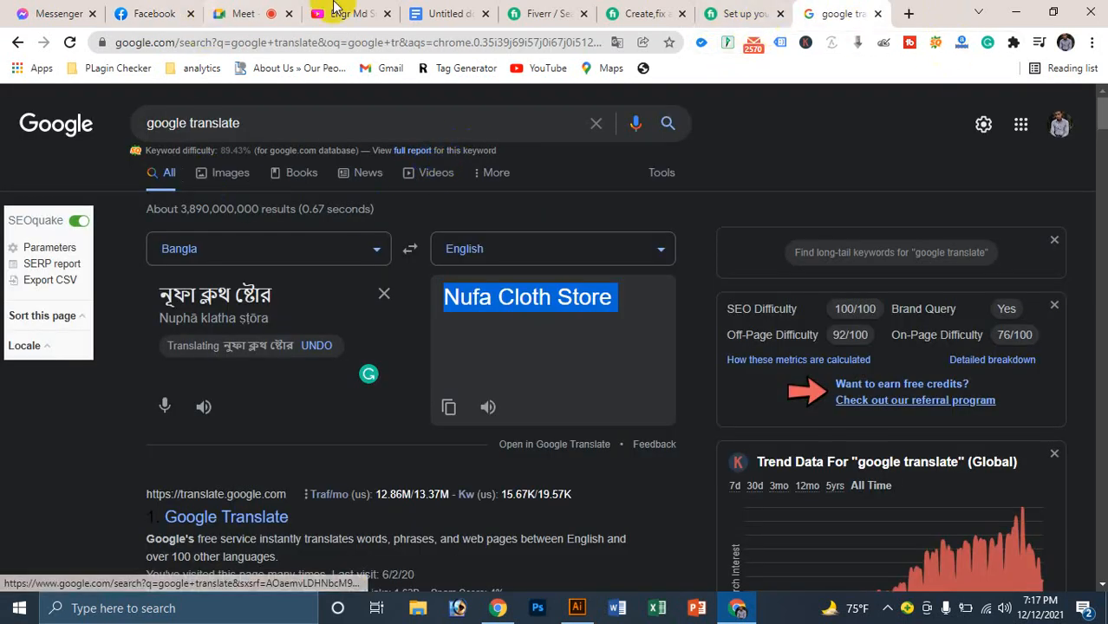
Step: Load facebook.com in the translation tab
left_click(154, 43)
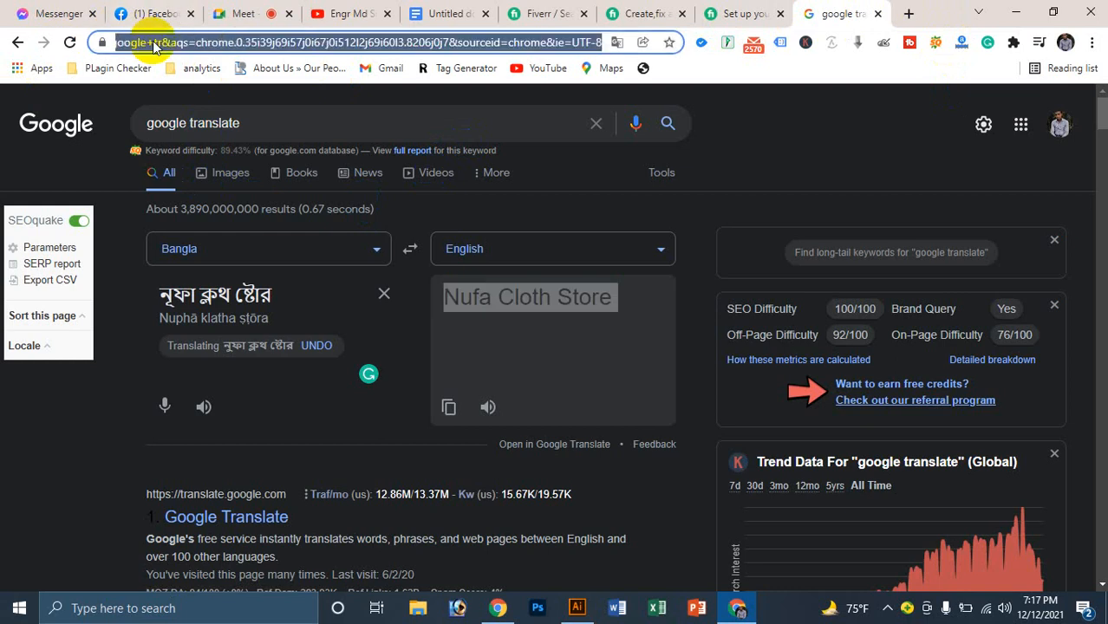
type("facebook.com")
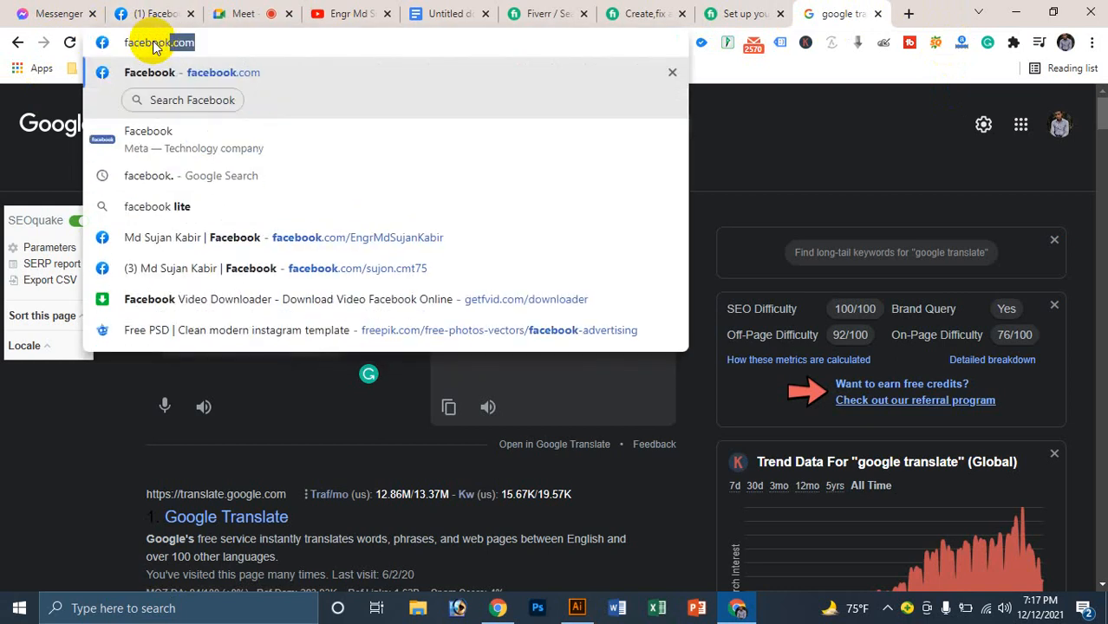
key("Return")
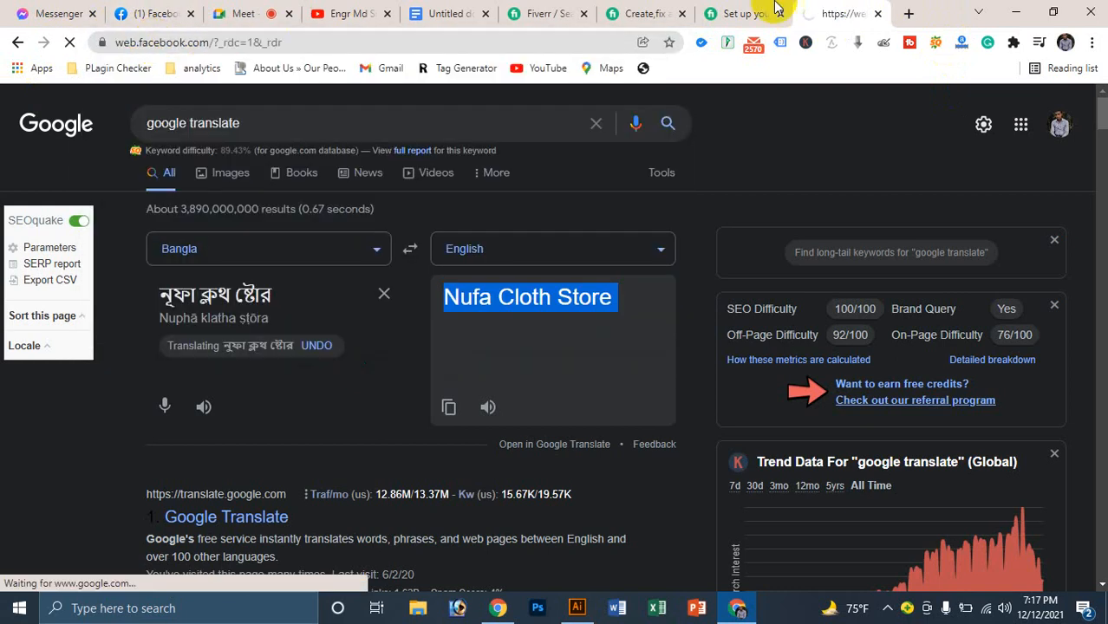
left_click(768, 13)
left_click(838, 11)
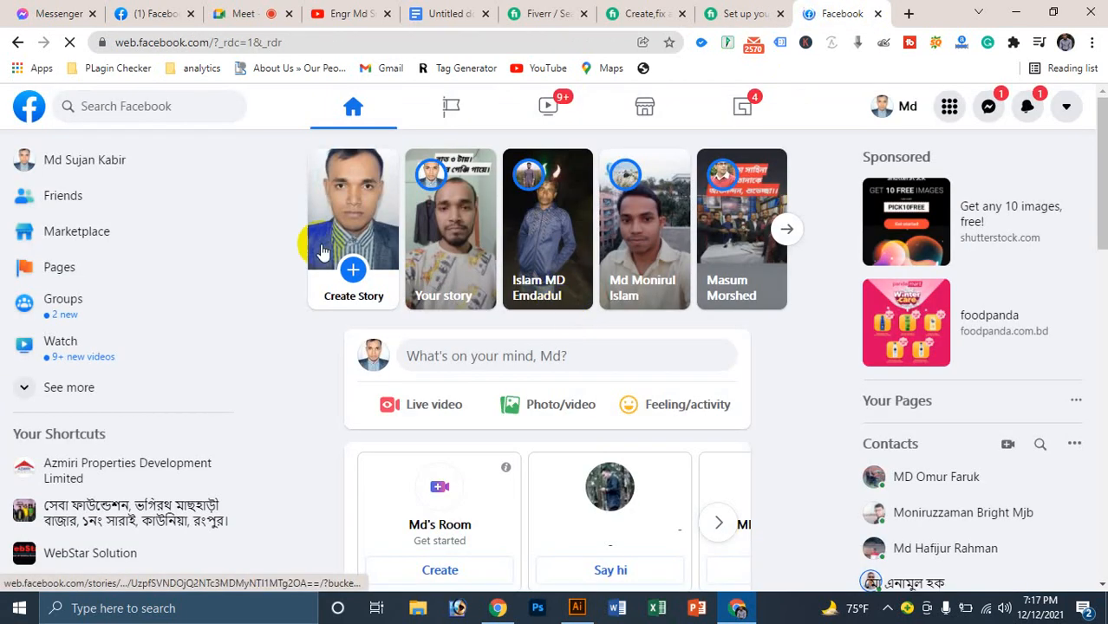
Step: Search Facebook for 'clothing business', open the CLOTHING BUSINESS event, then return to the page form
left_click(130, 105)
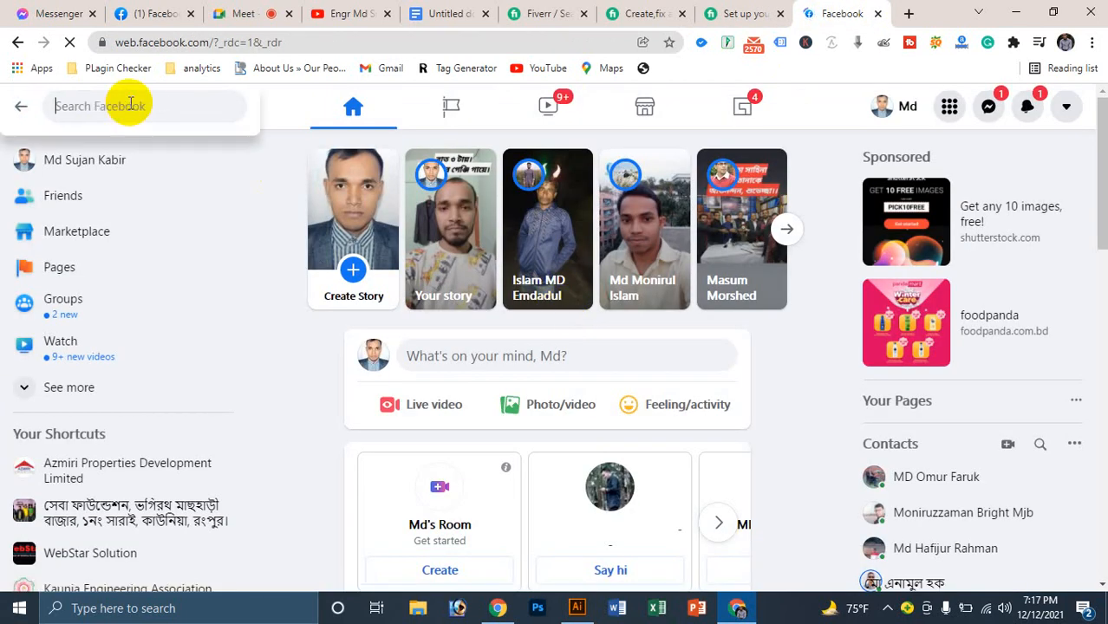
type("clothing business")
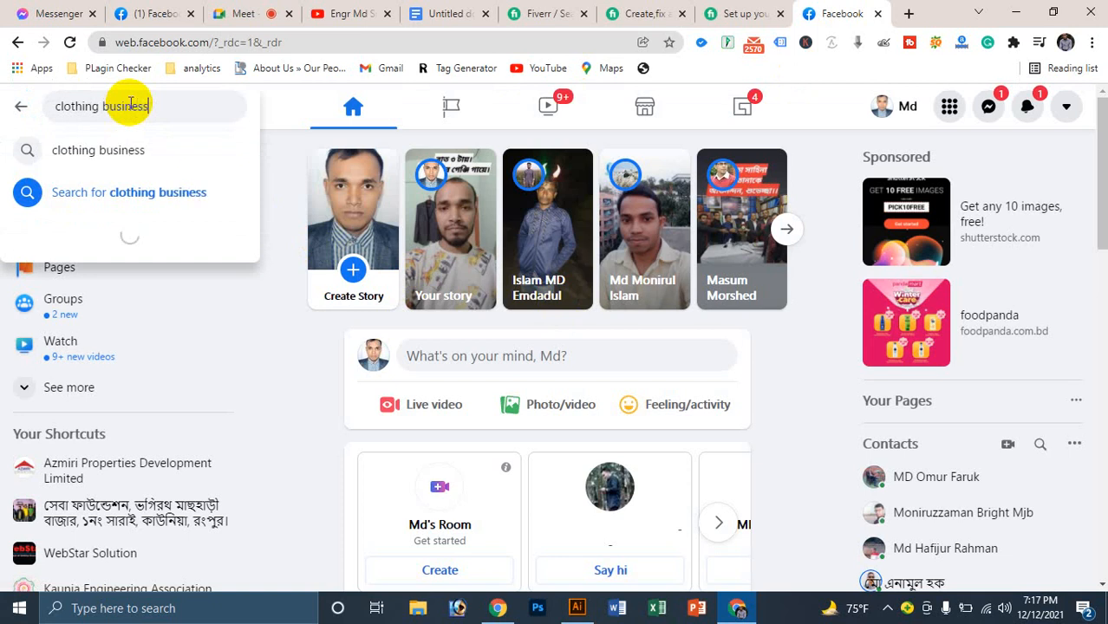
key("Return")
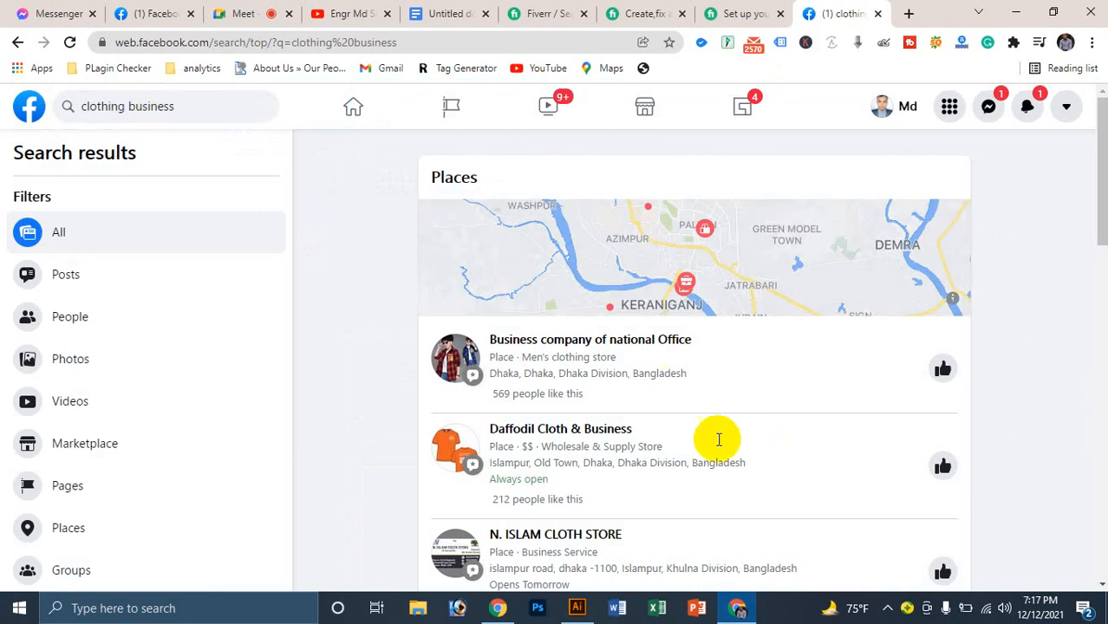
scroll(667, 425, "down", 7)
scroll(590, 417, "down", 6)
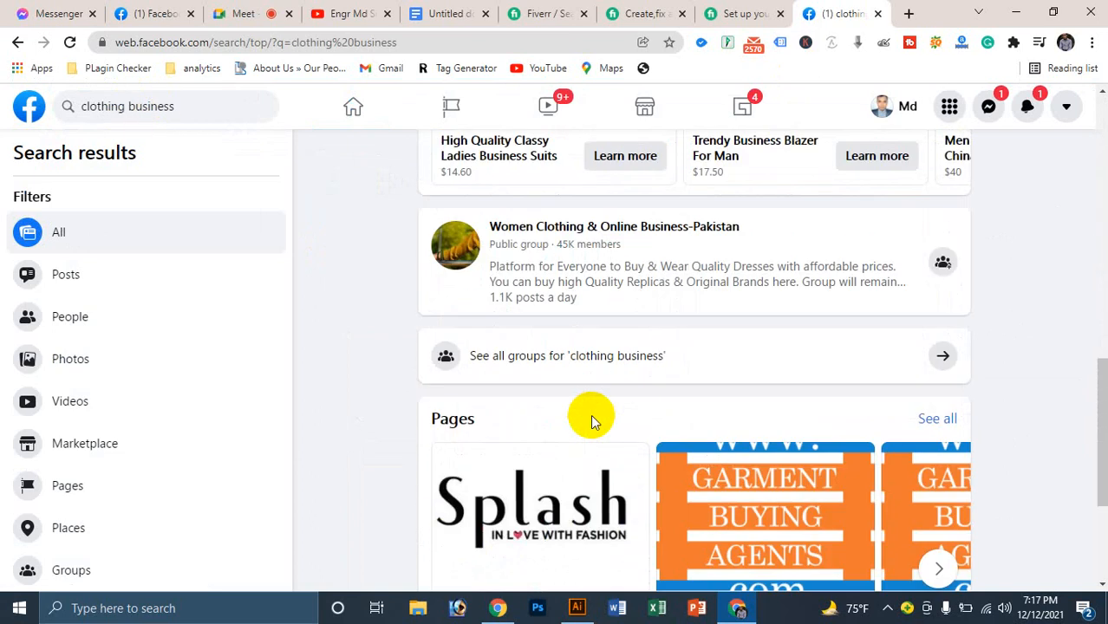
scroll(590, 421, "down", 5)
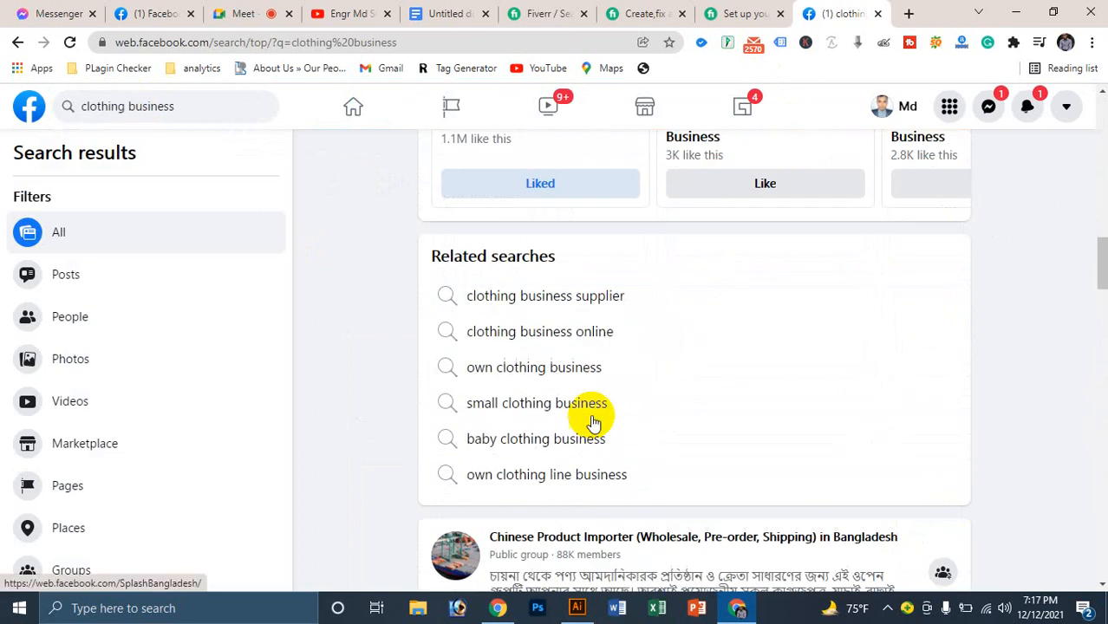
scroll(590, 422, "down", 2)
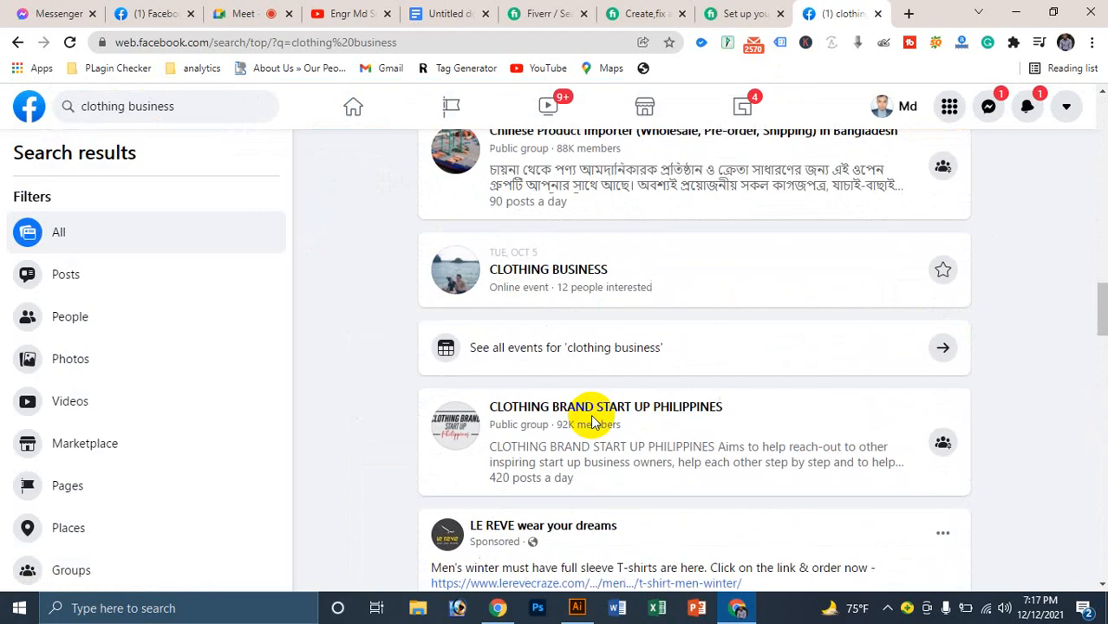
left_click(575, 276)
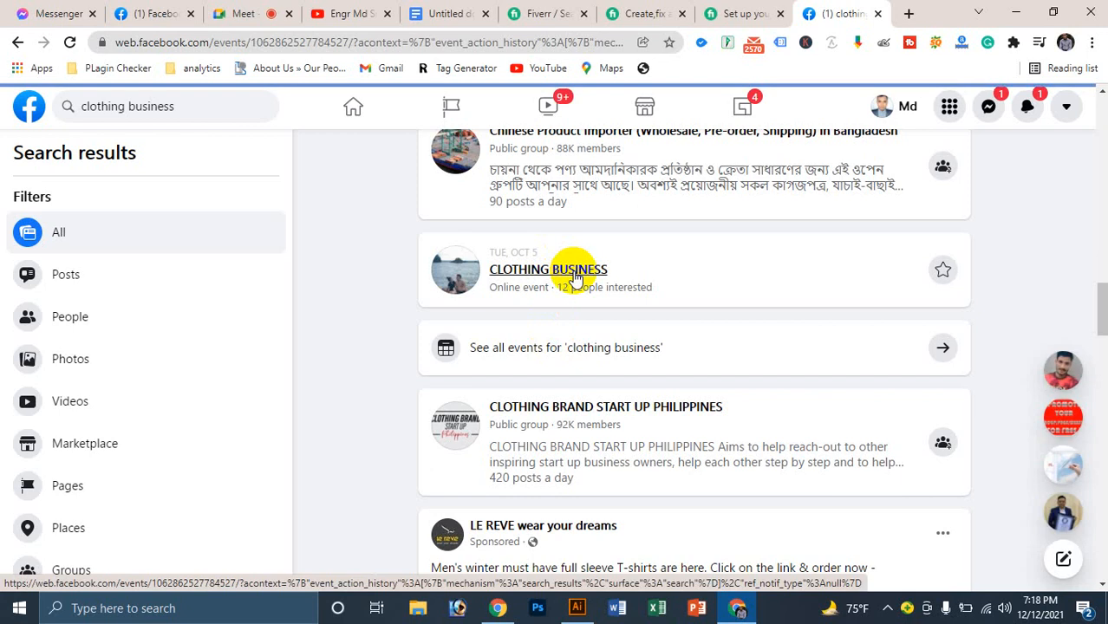
scroll(420, 445, "down", 4)
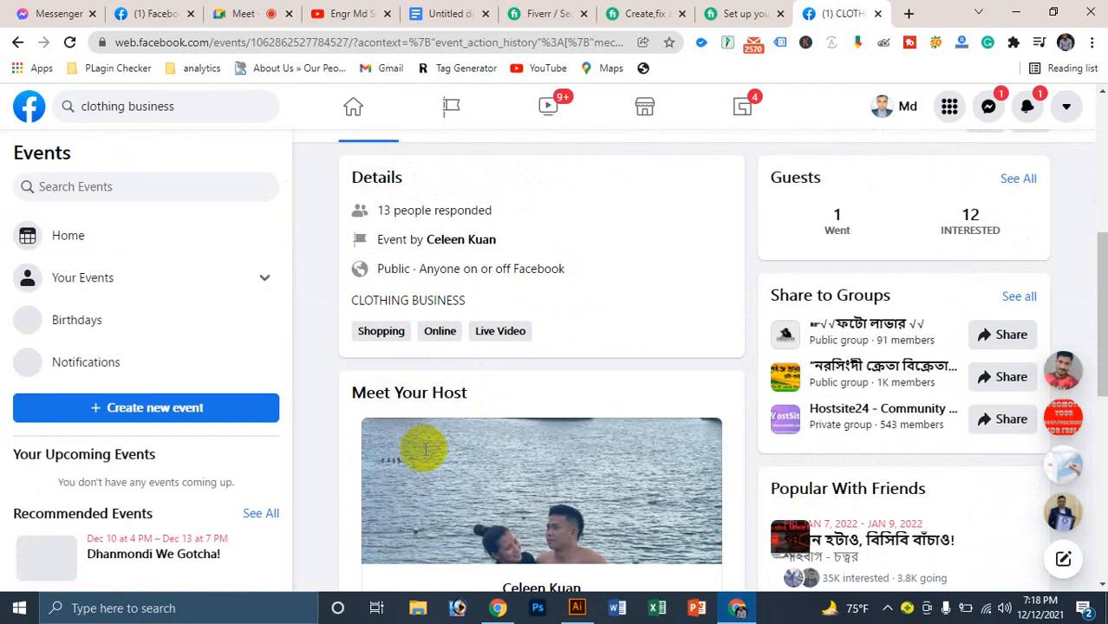
scroll(388, 284, "up", 4)
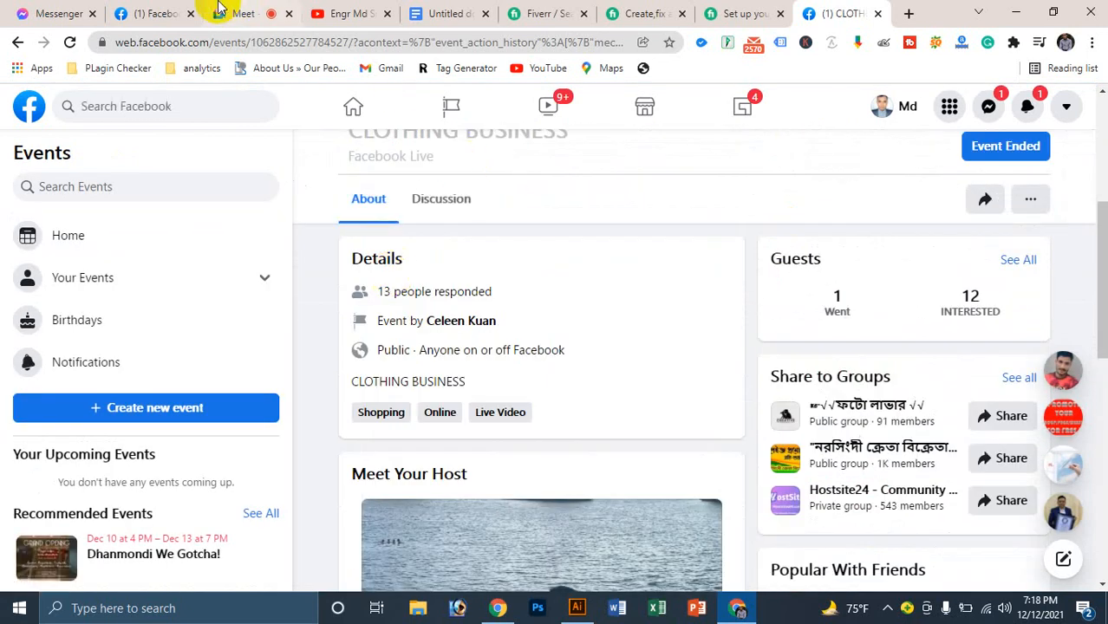
left_click(121, 10)
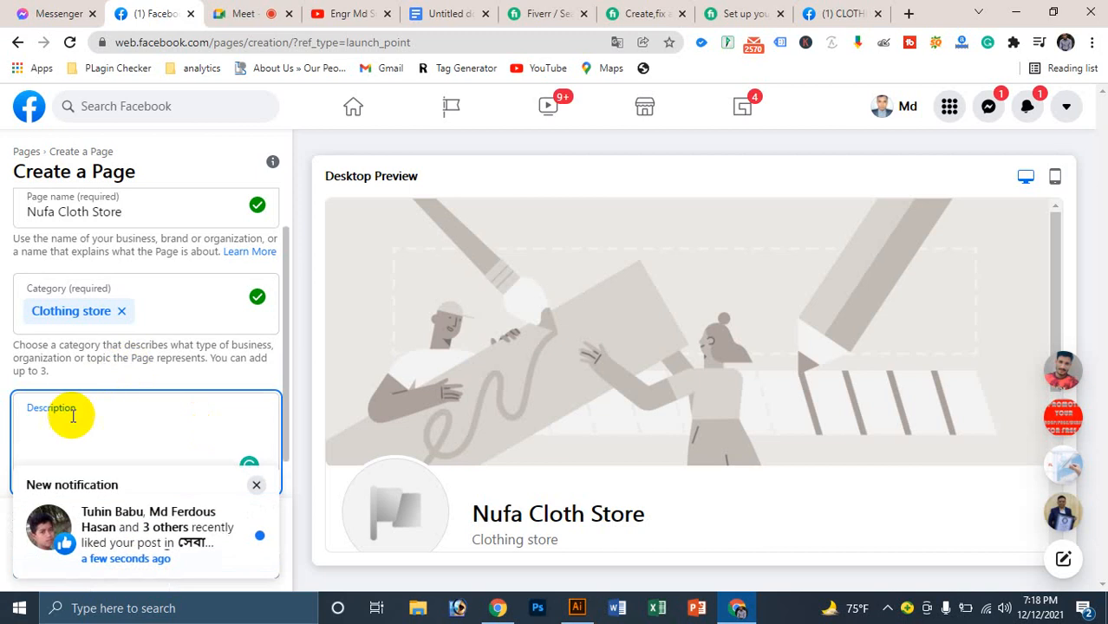
Step: Begin the Bangla description with 'নুফা ক্লথ স্টোরে আপনাকে স্বাগতম।'
left_click(70, 416)
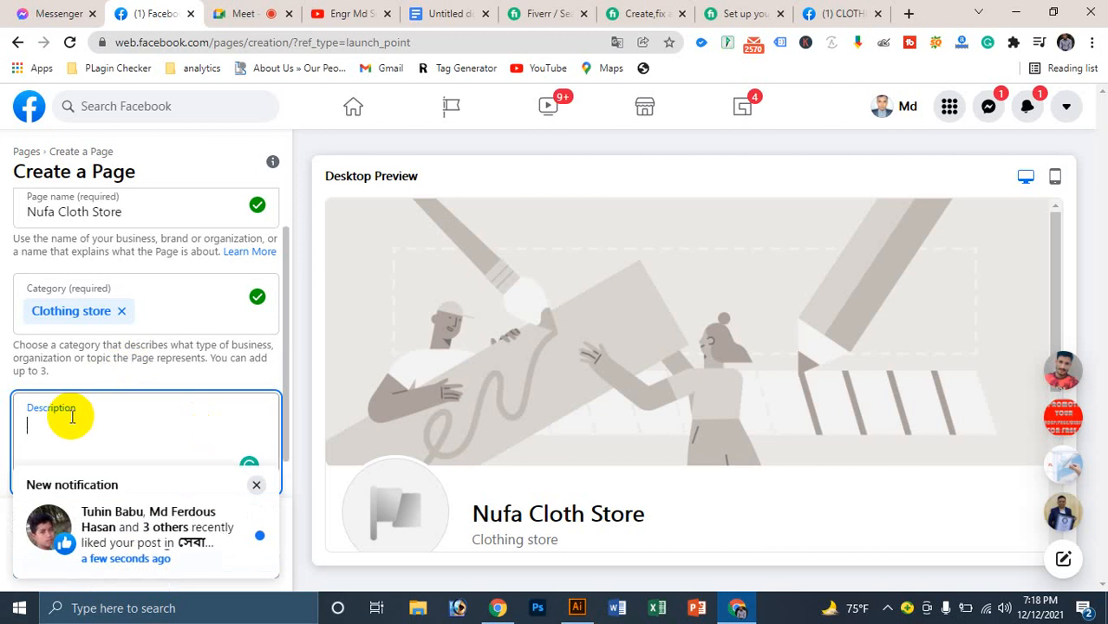
left_click(257, 485)
left_click(35, 413)
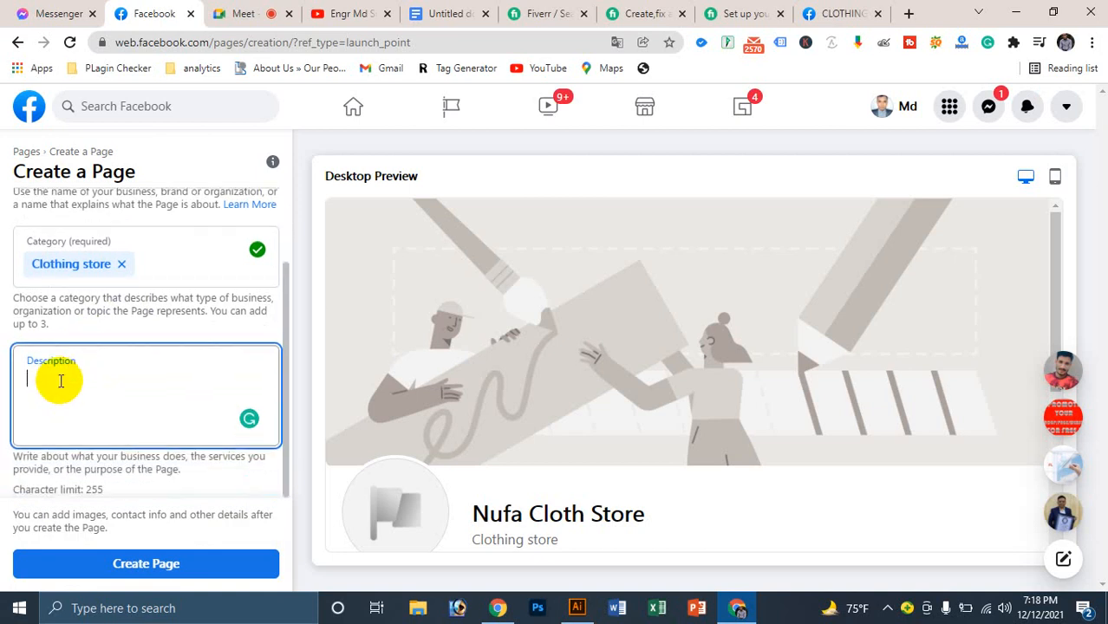
type("আপনি চাই")
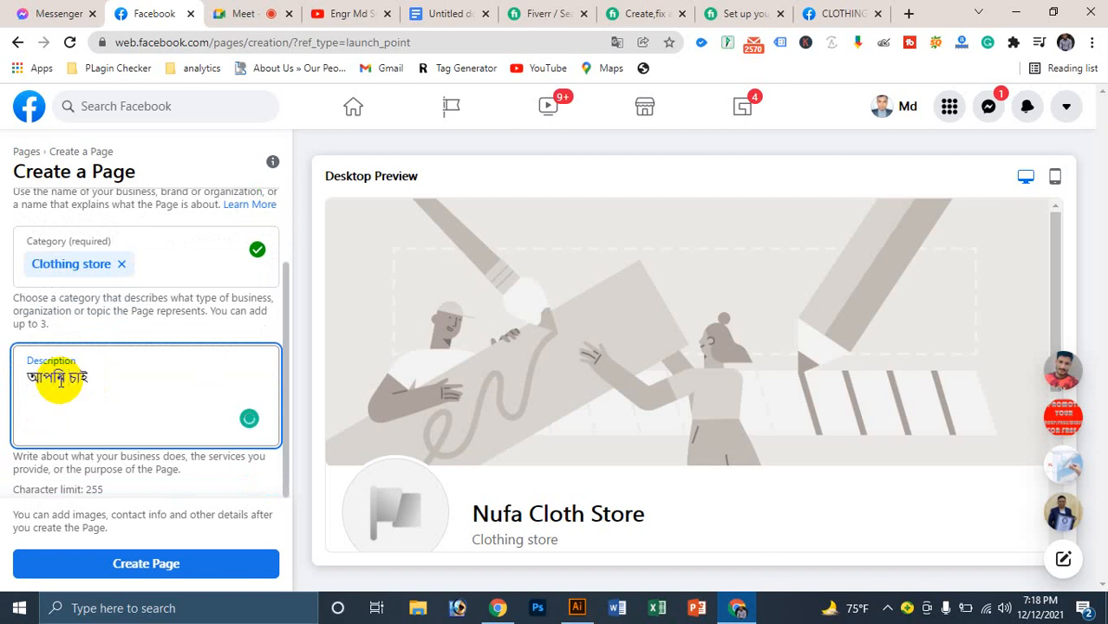
key("BackSpace")
key("BackSpace")
key("BackSpace")
key("BackSpace")
key("BackSpace")
key("BackSpace")
key("BackSpace")
key("BackSpace")
type("ন")
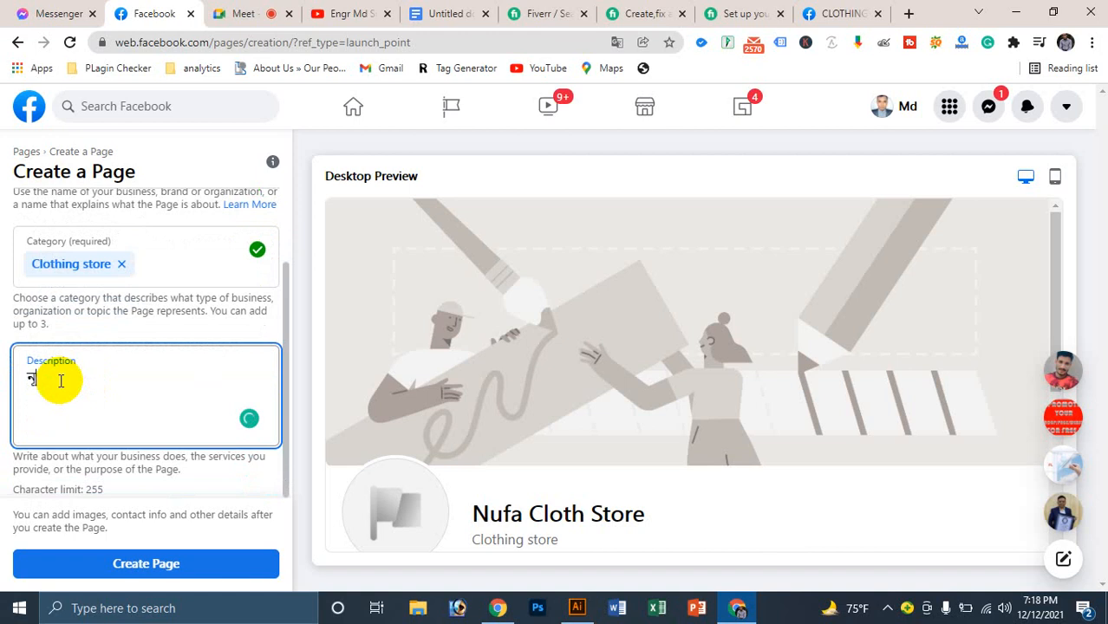
type("ুফা ক্লথ সে")
key("BackSpace")
key("BackSpace")
key("BackSpace")
type("স্টোরে")
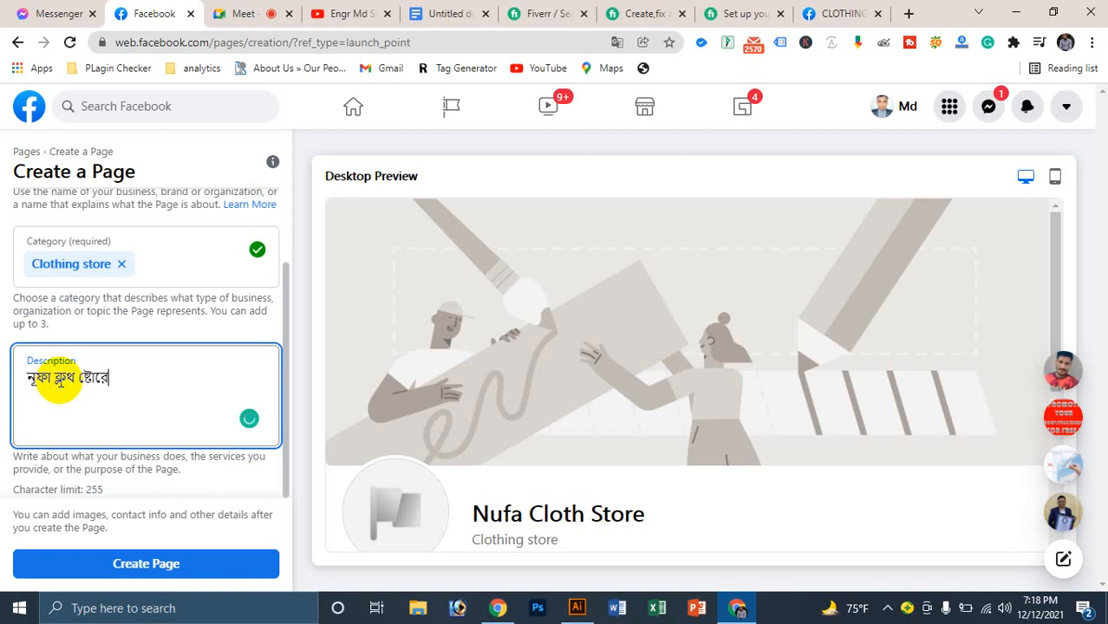
type(" আপনাকে স্ব")
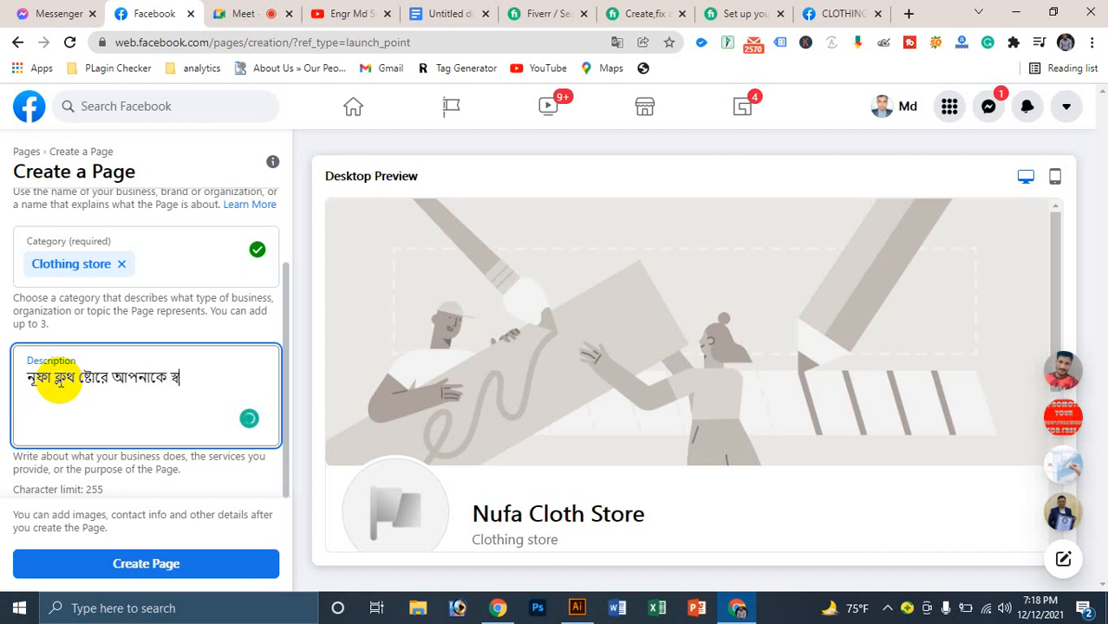
type("াগতম।")
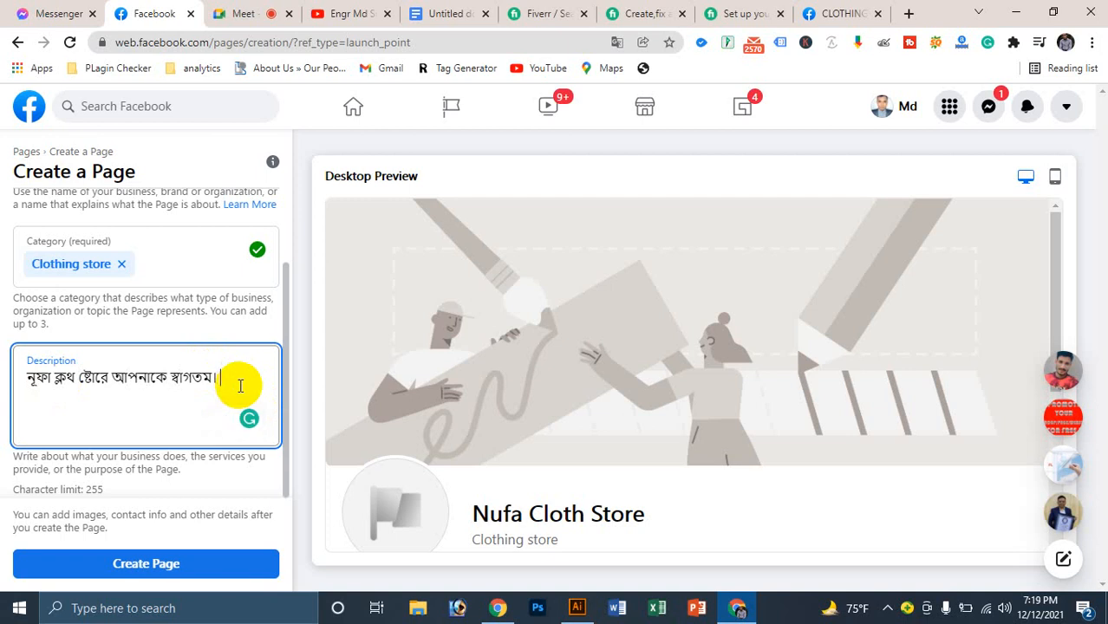
Step: Add 'আপনি ও আপনার পরিবারের সকল সদস্যদের জন্য যে কোন ধরণের' to the description
type("আপনি ও আপনার পরিবা")
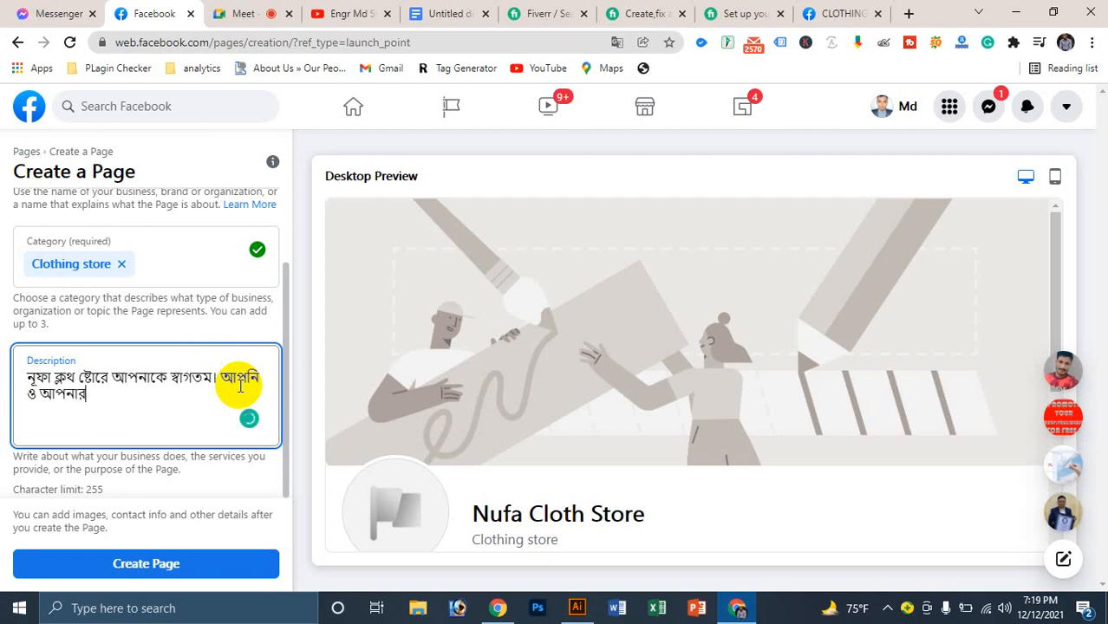
key("BackSpace")
key("BackSpace")
type("া")
key("BackSpace")
key("BackSpace")
type("রিবারের সকল স")
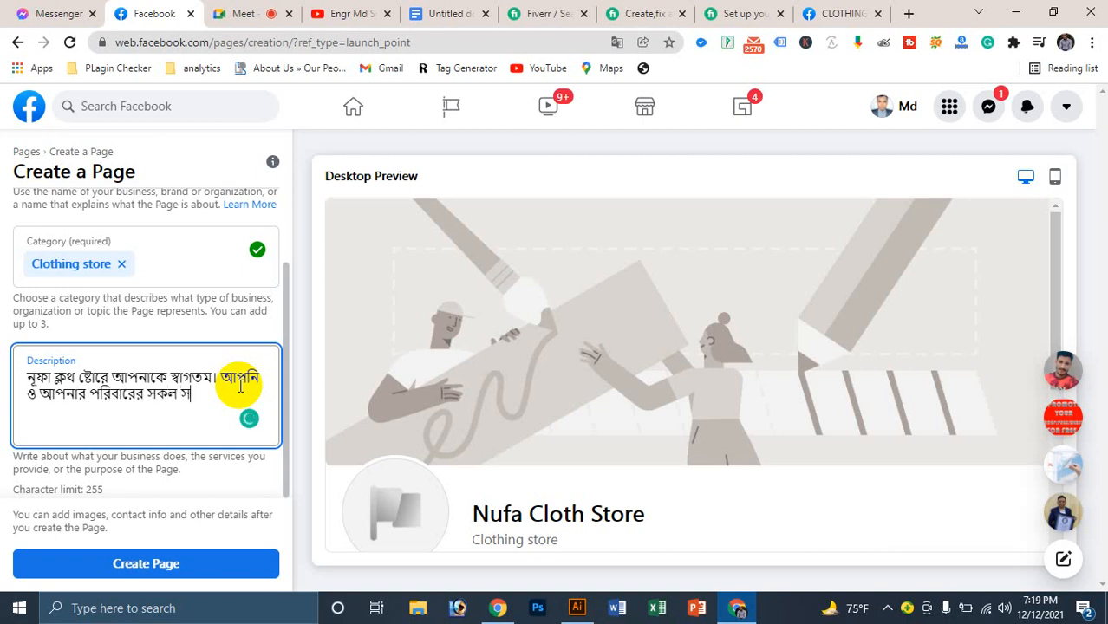
type("দস্যদের জন্য যে কোণ")
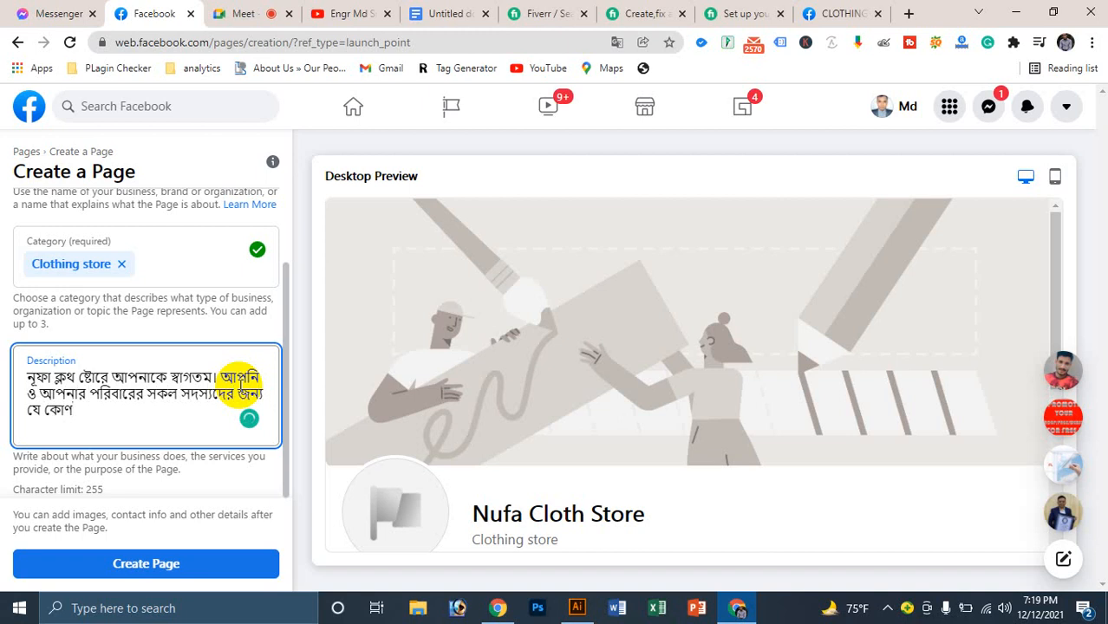
key("BackSpace")
type("ন")
type(" ধরণের")
type(" পে")
key("BackSpace")
key("BackSpace")
Step: Add 'তৈরি পোশাক (শার্ট, প্যান্ট) রেডি মেড আইটেম' to the description, fixing the brackets
type("তৈরি")
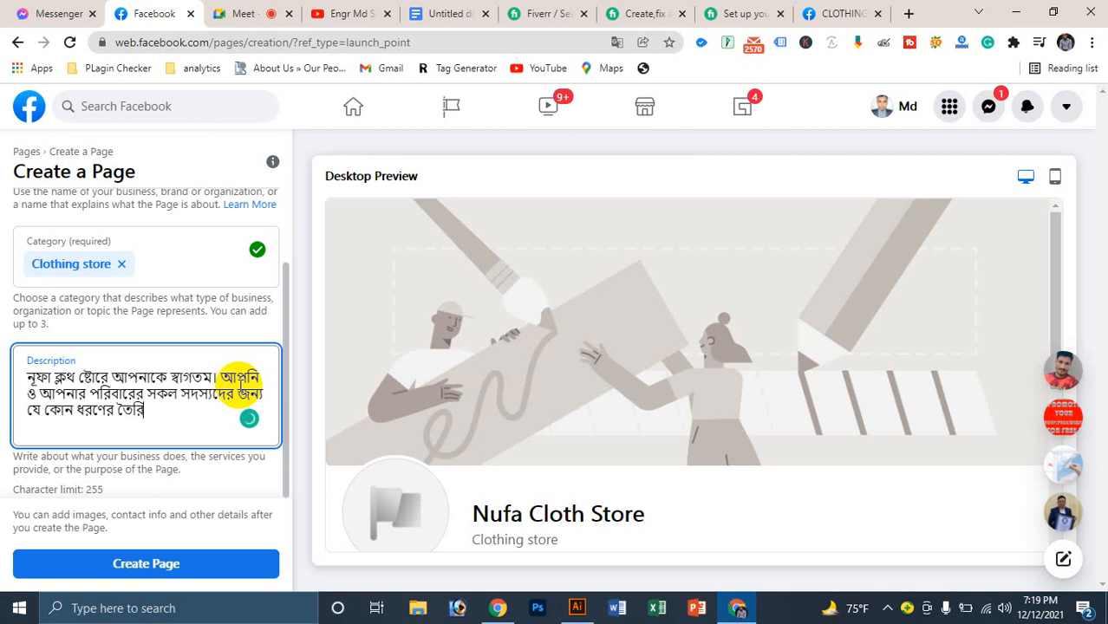
type(" পোশাক, রেডি")
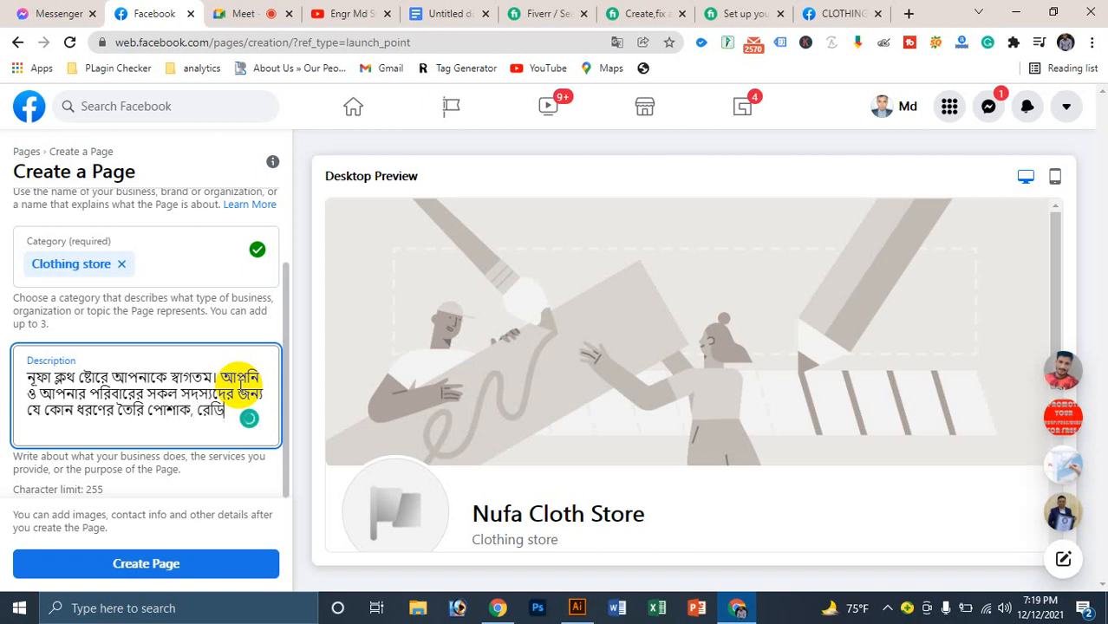
type(" মেড আইটে")
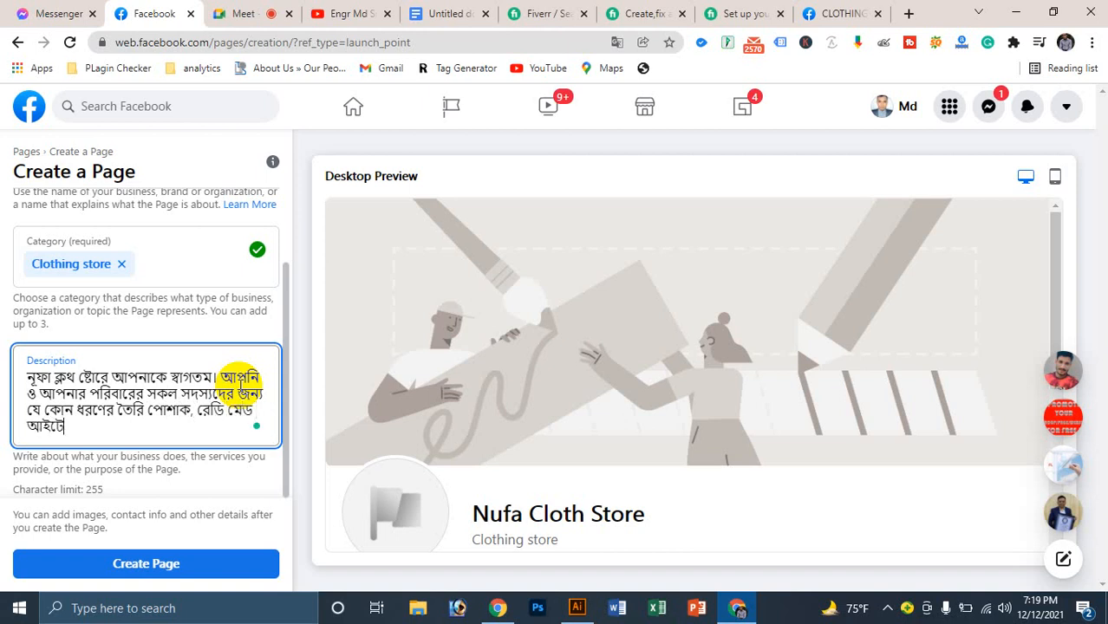
type("ম,")
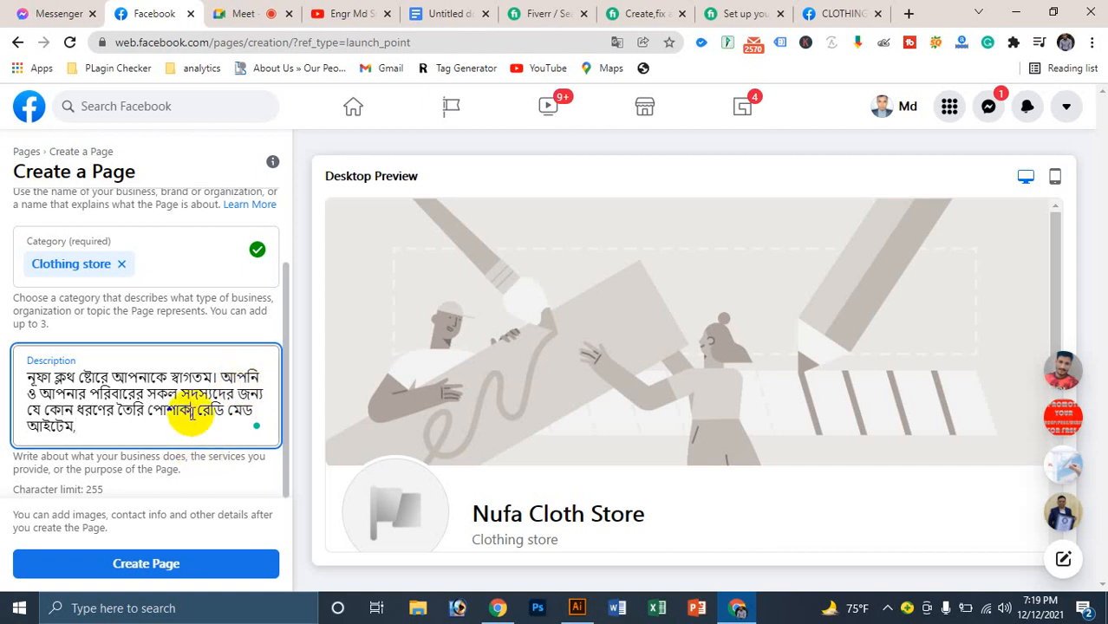
type(",")
type("া")
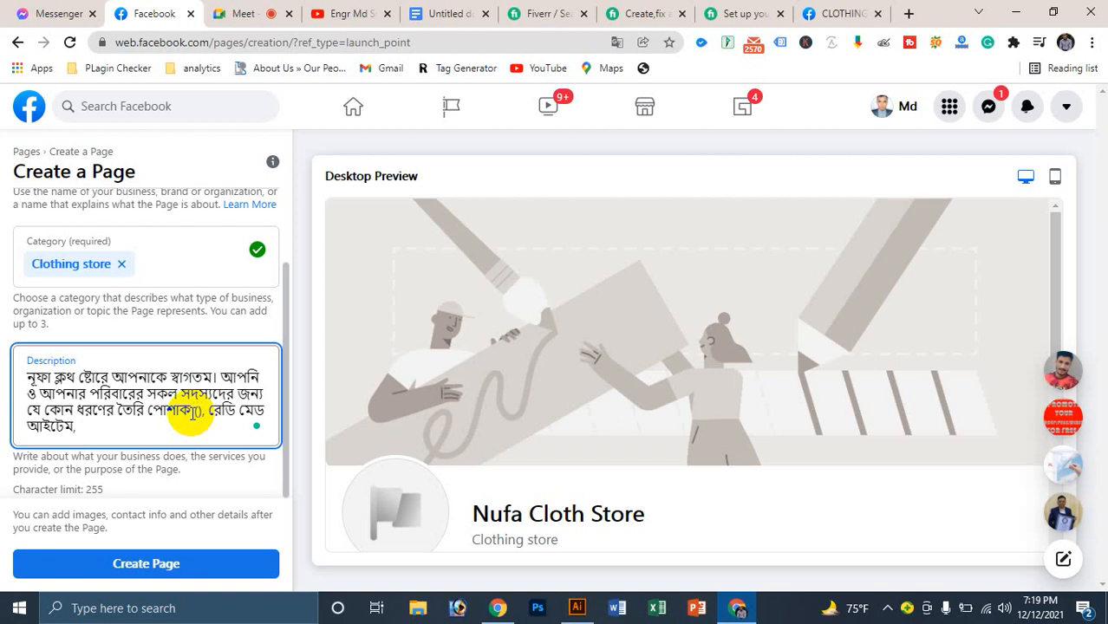
type("শার্ট")
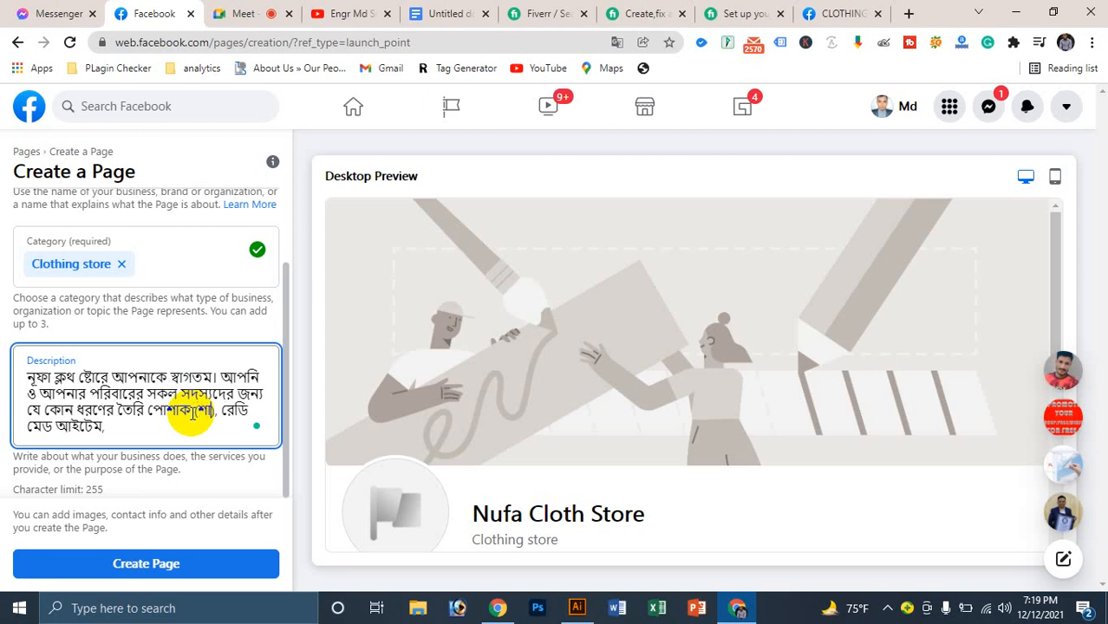
key("Right")
type(", ")
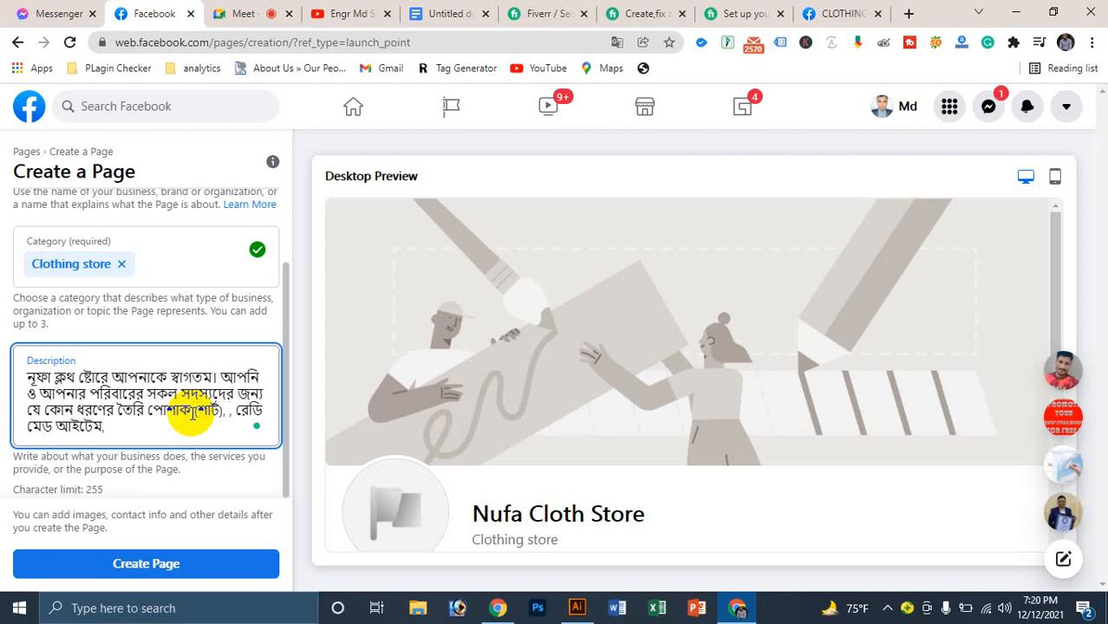
type("প্যান্ট")
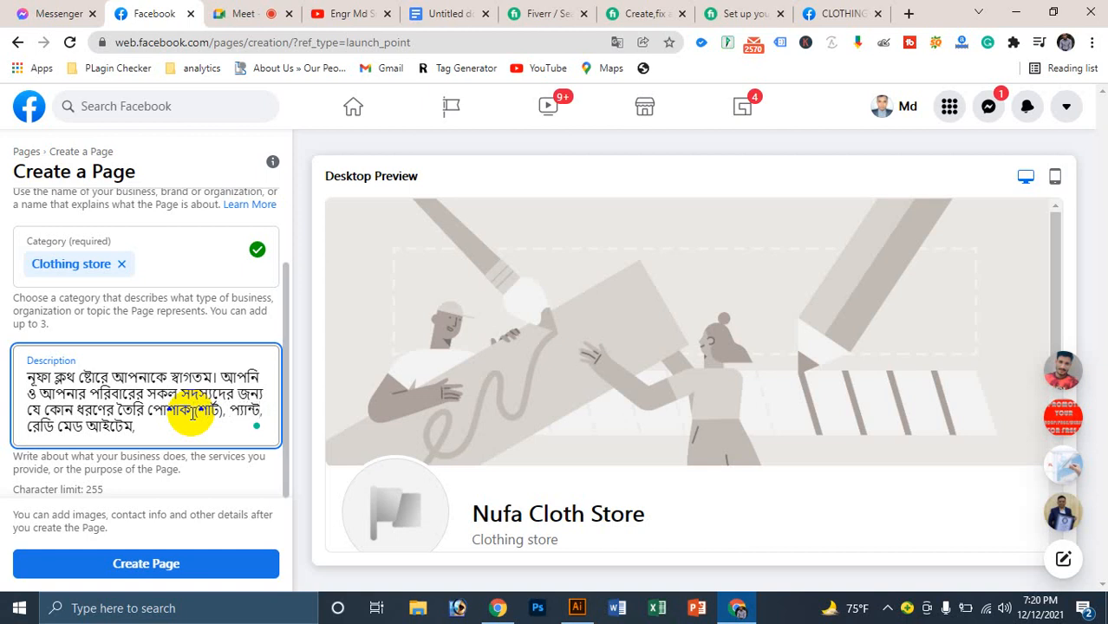
key("ctrl+Left")
key("BackSpace")
key("BackSpace")
key("BackSpace")
type(",")
key("Right")
key("Right")
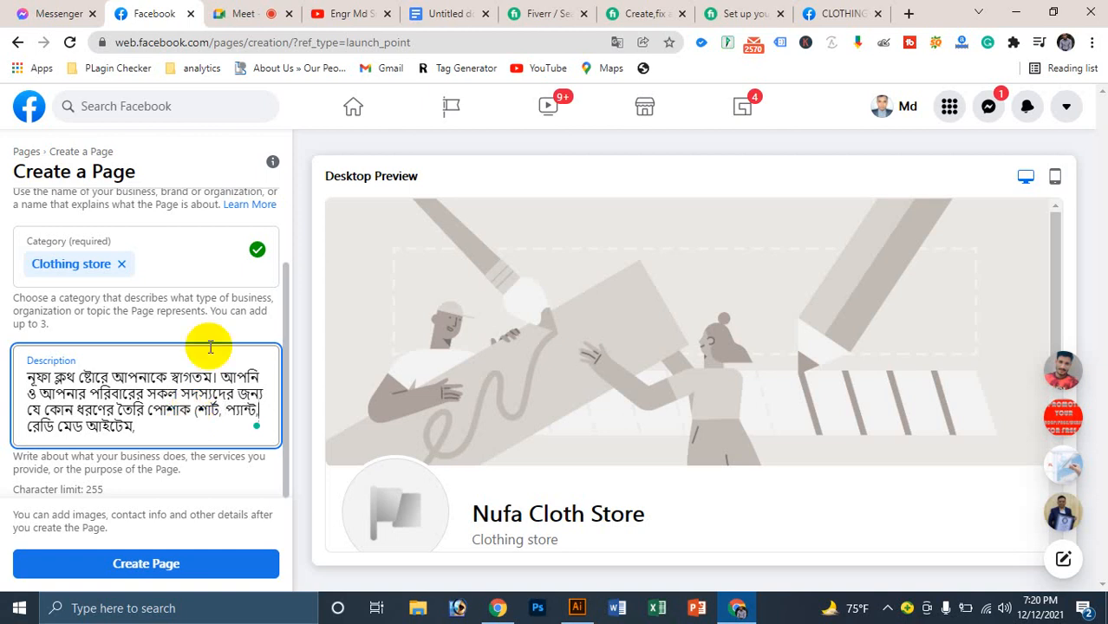
Step: Admit the waiting participant into the video call, then return to the Create a Page form
left_click(250, 13)
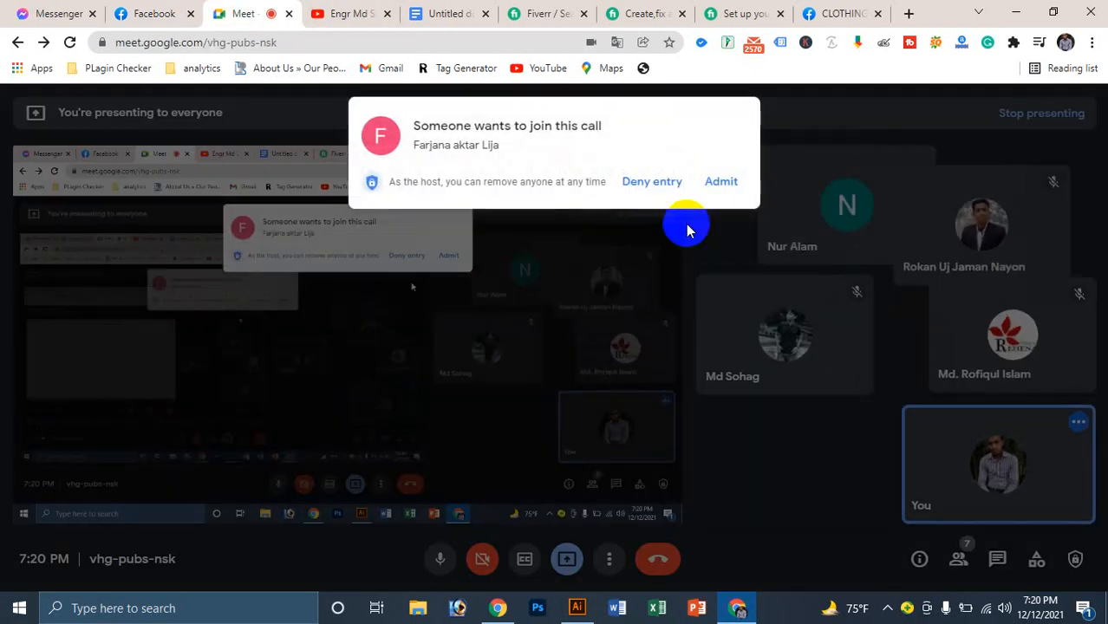
left_click(712, 184)
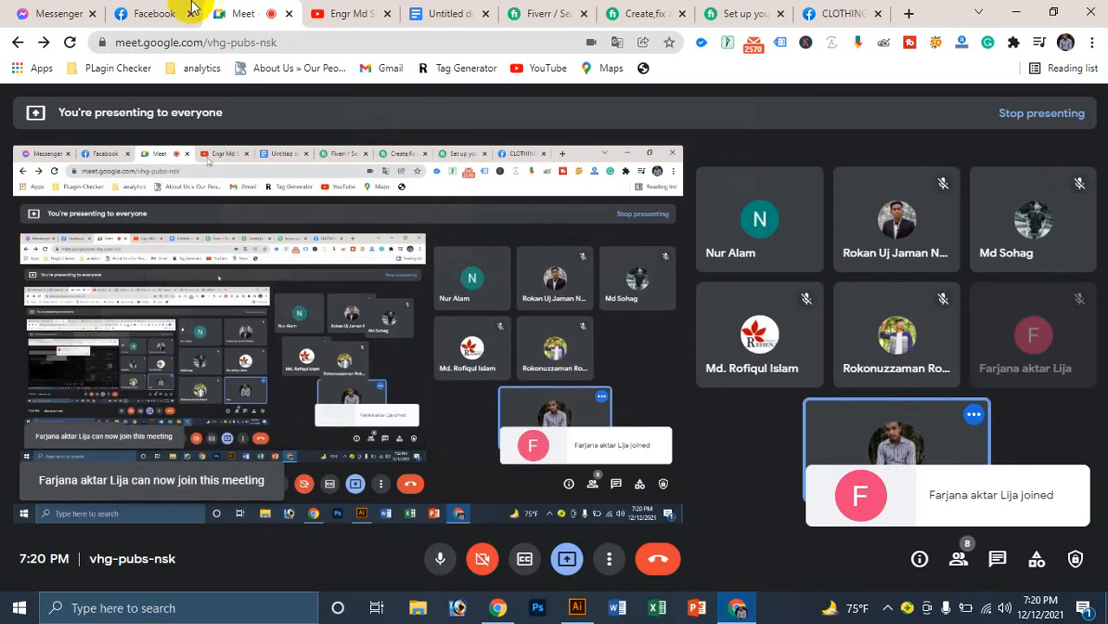
left_click(168, 12)
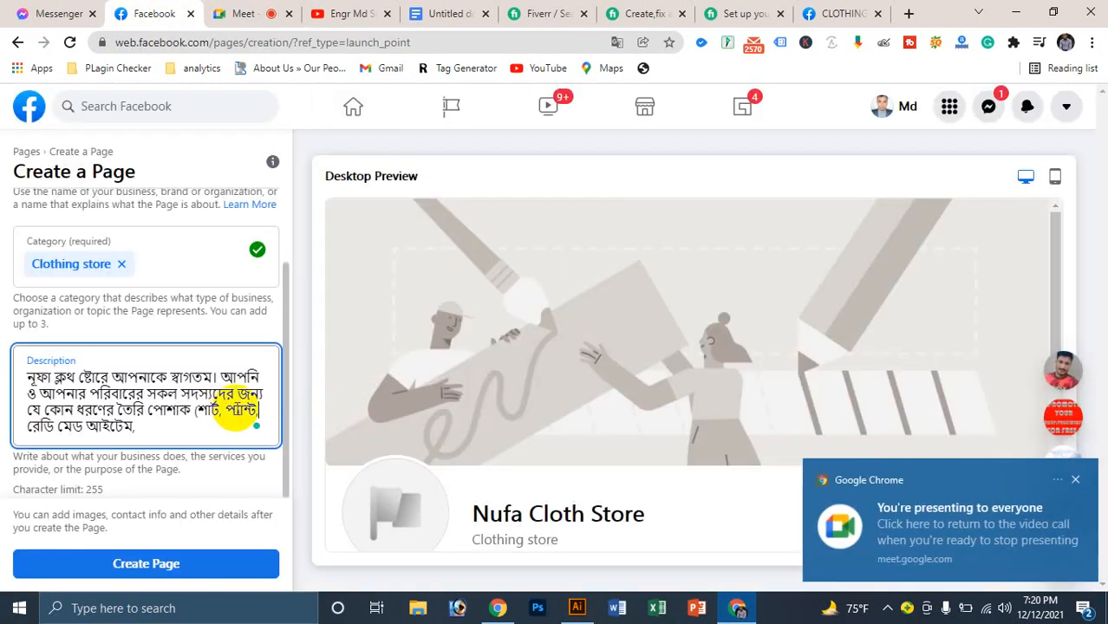
Step: Add 'পান্জাবি বোরকা' and delete 'তৈরি' and 'রেডি মেড আইটেম' from the description
type("পান্")
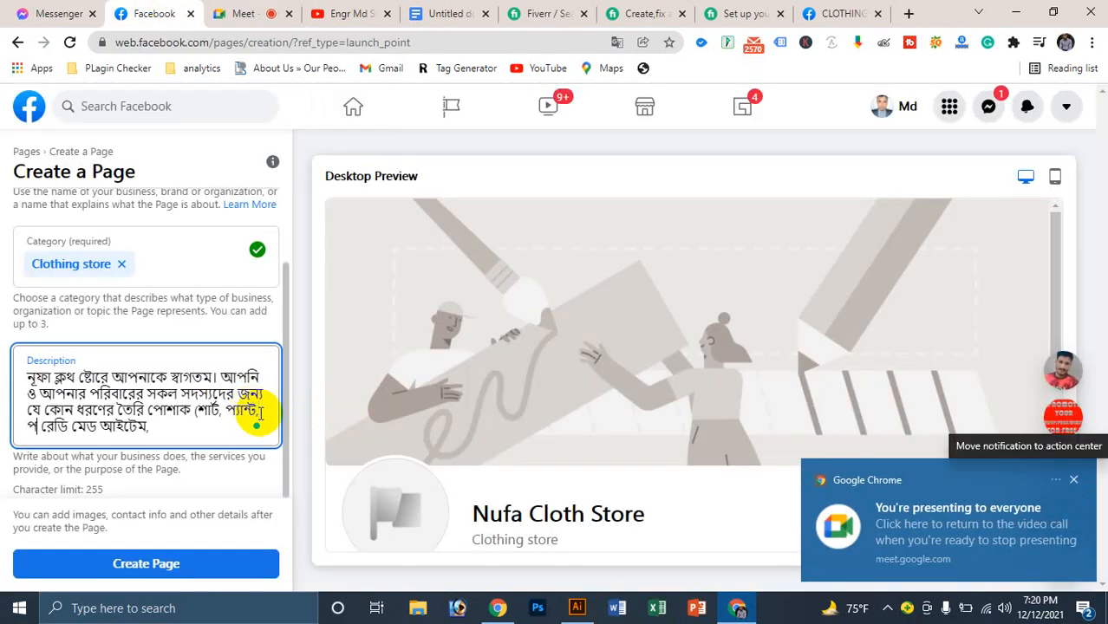
type("জাবি")
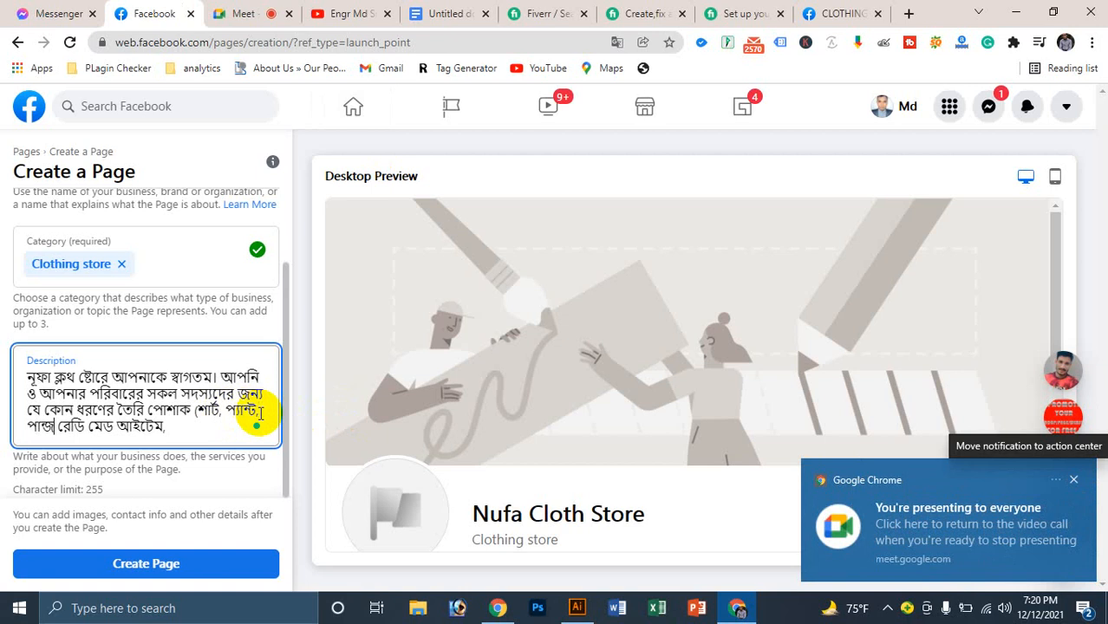
type(" বোরকা")
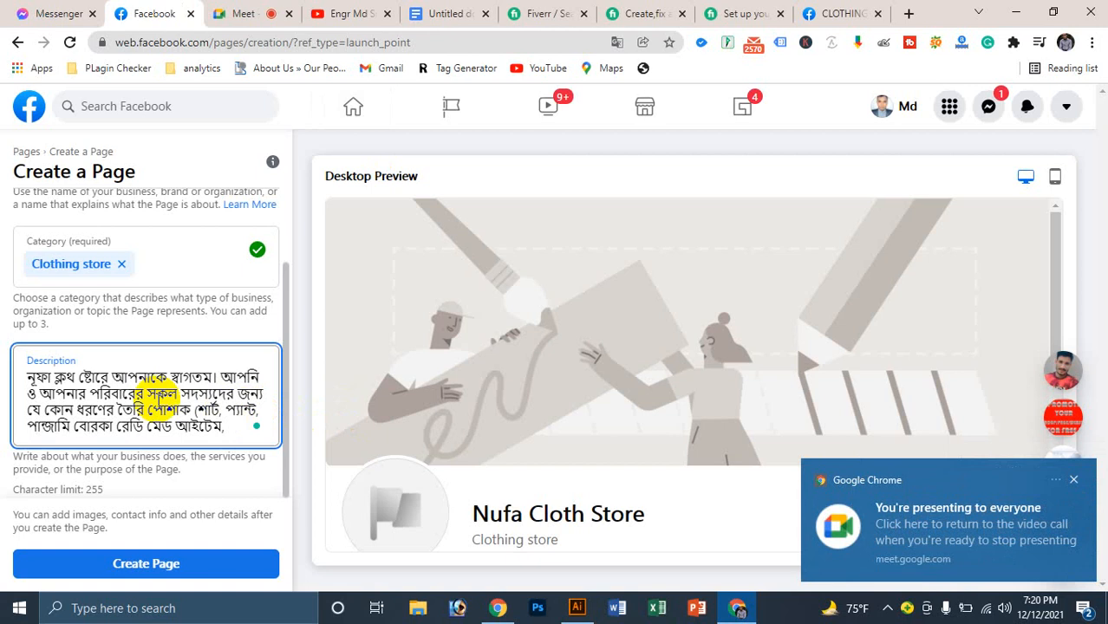
left_click(149, 408)
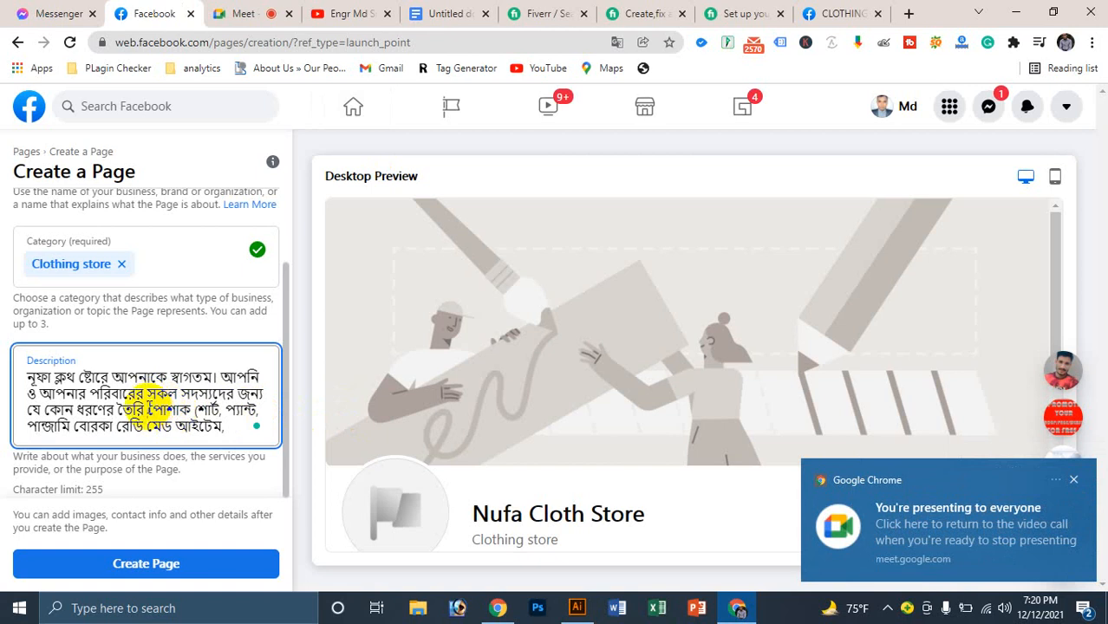
key("BackSpace")
key("BackSpace")
key("BackSpace")
key("BackSpace")
key("BackSpace")
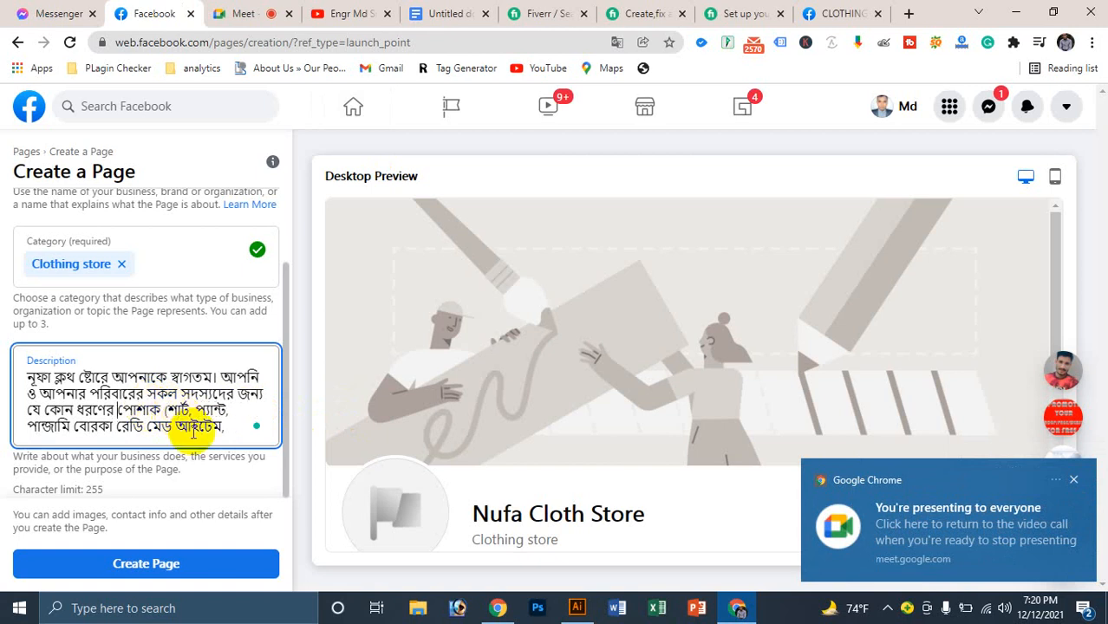
left_click_drag(228, 423, 119, 423)
key("BackSpace")
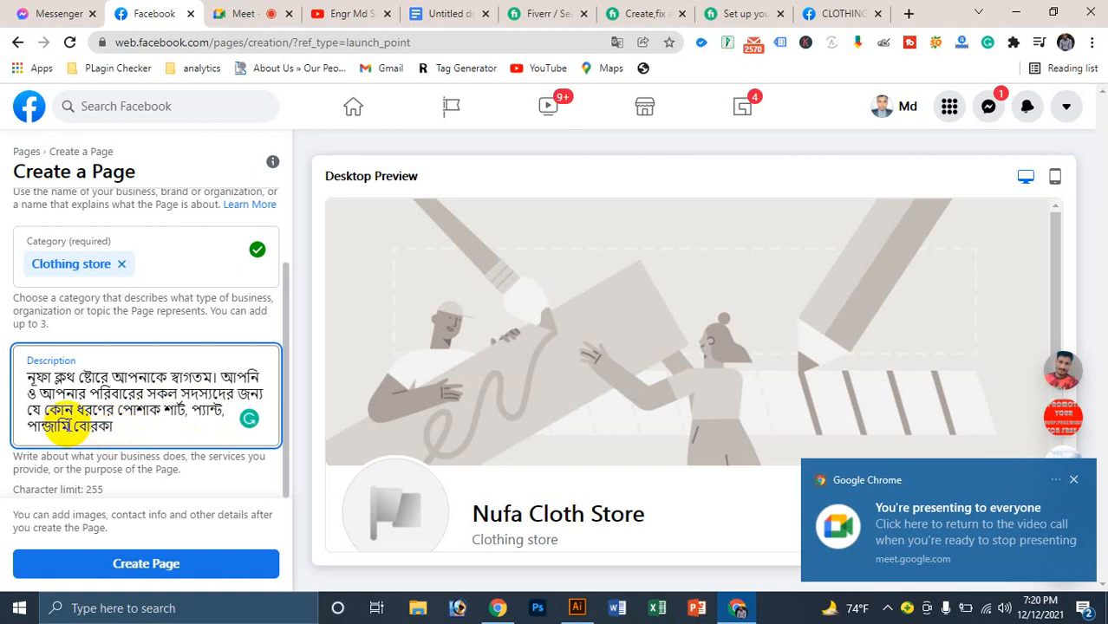
Step: Extend the clothing list with 'হিজাব' and begin 'ছোট বাচ্চাদের'
type(",")
left_click(131, 423)
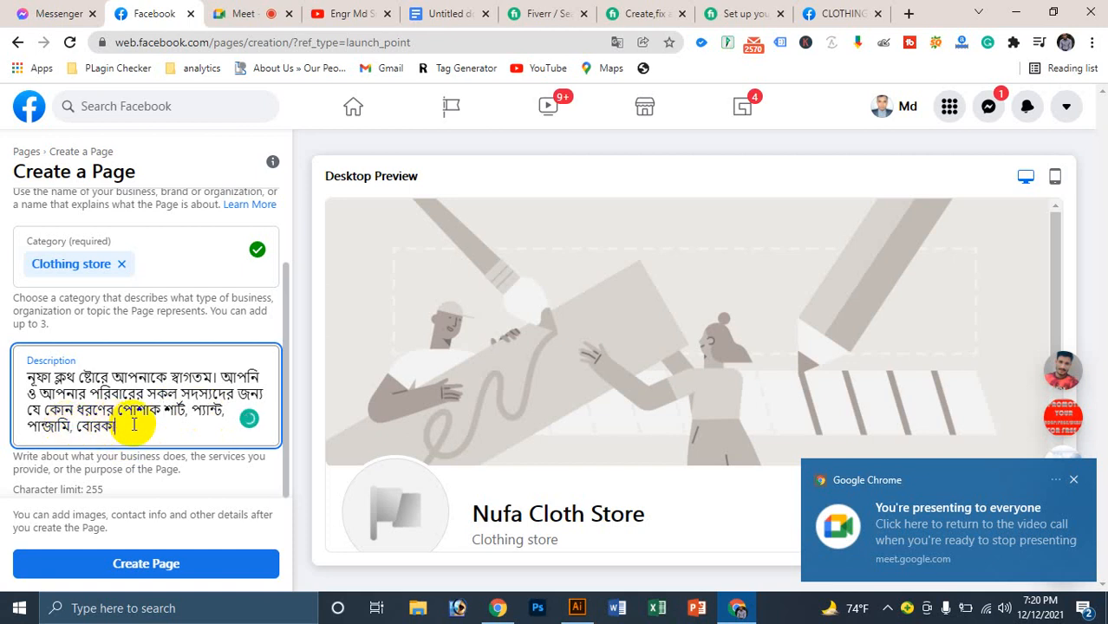
type("হিজাব")
key("BackSpace")
type("ব, ছে")
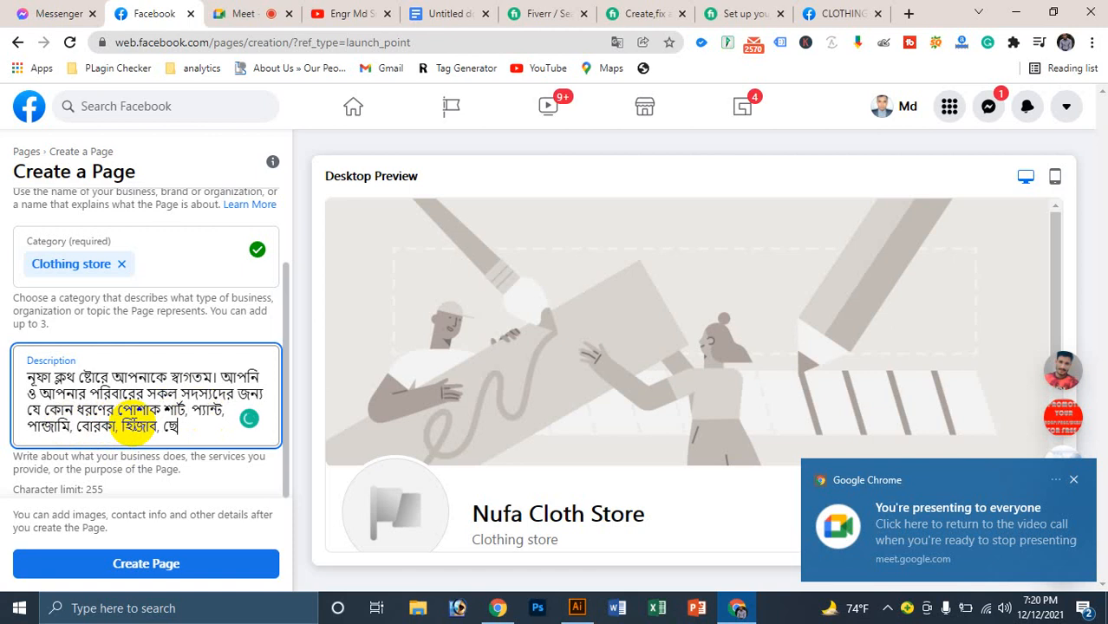
type("াট বাচ্চাদের")
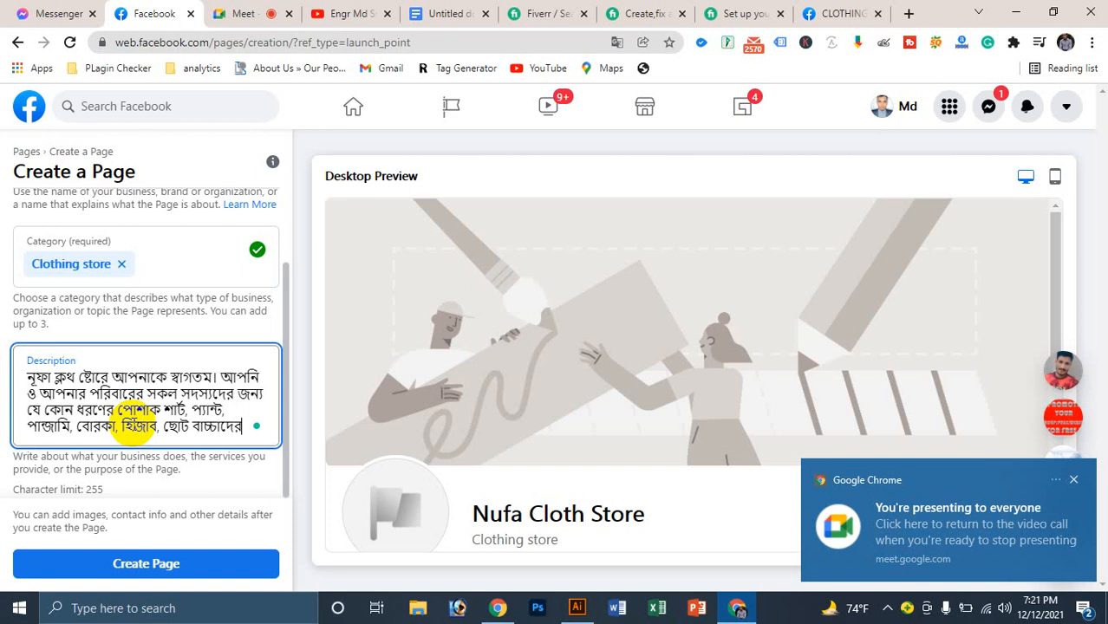
type(" কি")
Step: Finish the description with 'ফতুয়া, ফোরগ সহ দেশি বিদেশি বিভিন্ন ধরনের প্রোডাক্ট বা পন্য পাওয়া যায়।'
key("BackSpace")
key("BackSpace")
type("ফতুয়া")
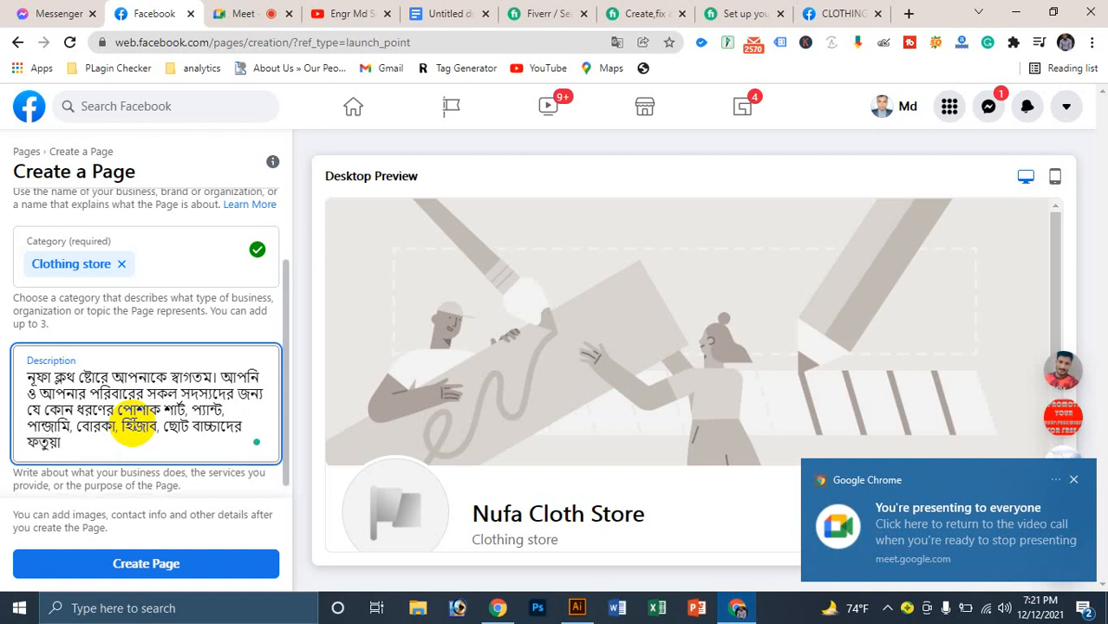
type(", ফোরগ সহ দেশি বিদে")
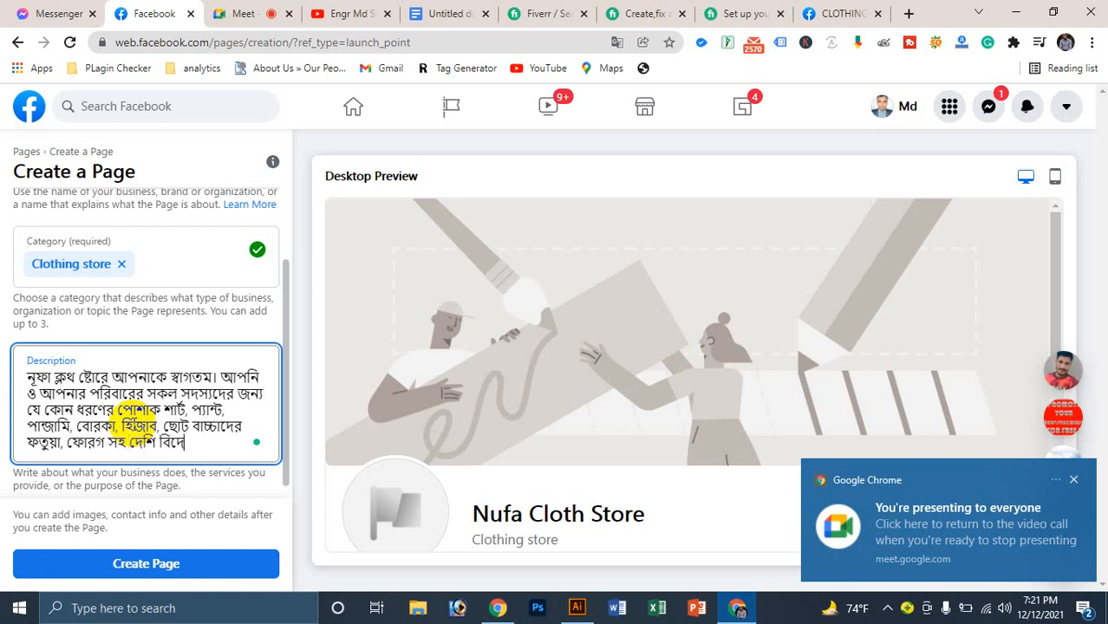
type("শি ভি")
key("BackSpace")
key("BackSpace")
type("ভি")
key("BackSpace")
key("BackSpace")
type("বিভিন্নআ")
key("BackSpace")
key("BackSpace")
type("ধরনের")
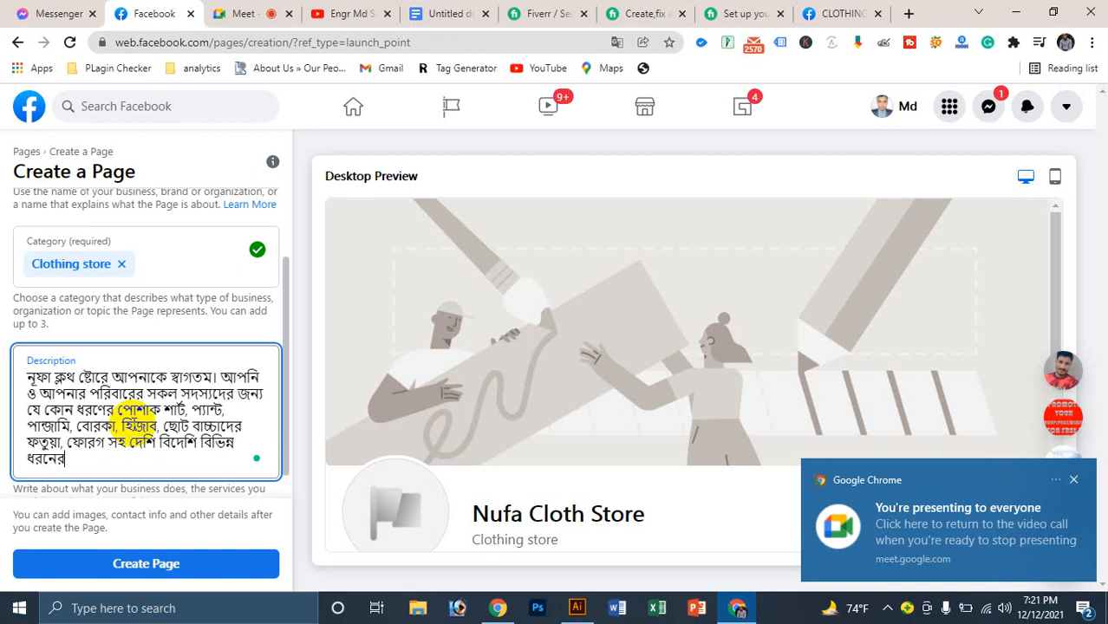
type(" পে")
type("োডাক্")
type("ট")
type(" বা পন্য প")
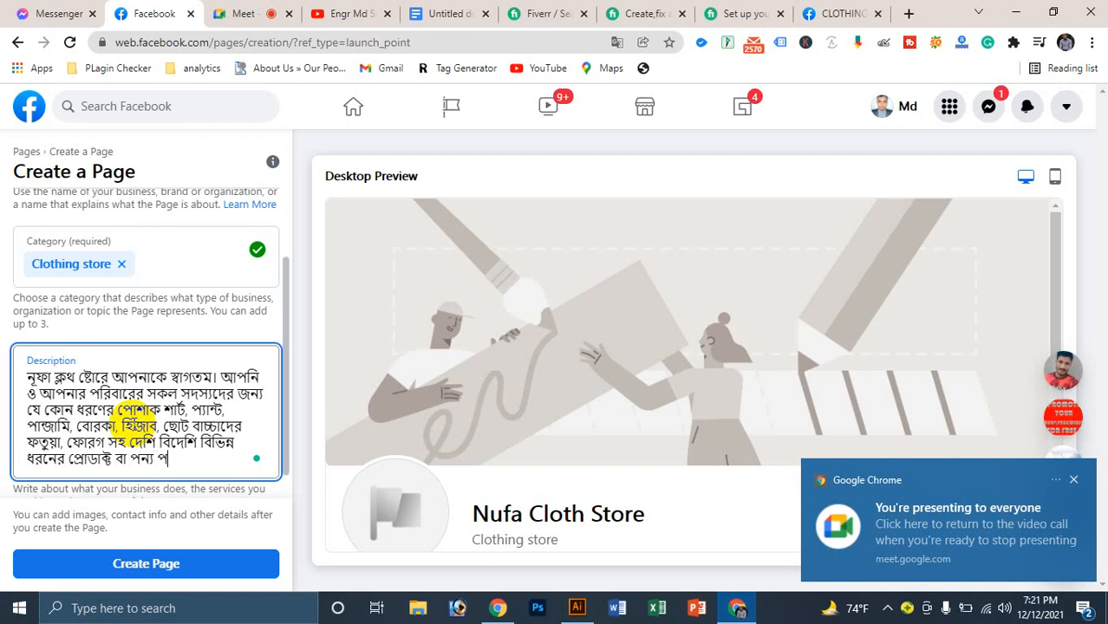
type("্রয়া")
key("BackSpace")
key("BackSpace")
key("BackSpace")
key("BackSpace")
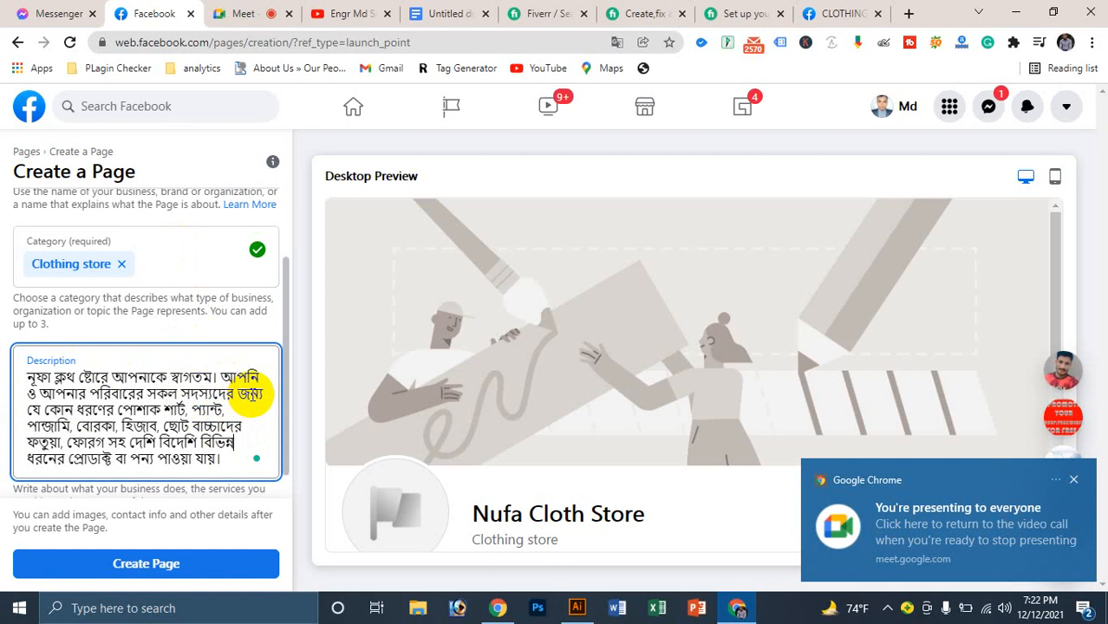
scroll(234, 407, "down", 1)
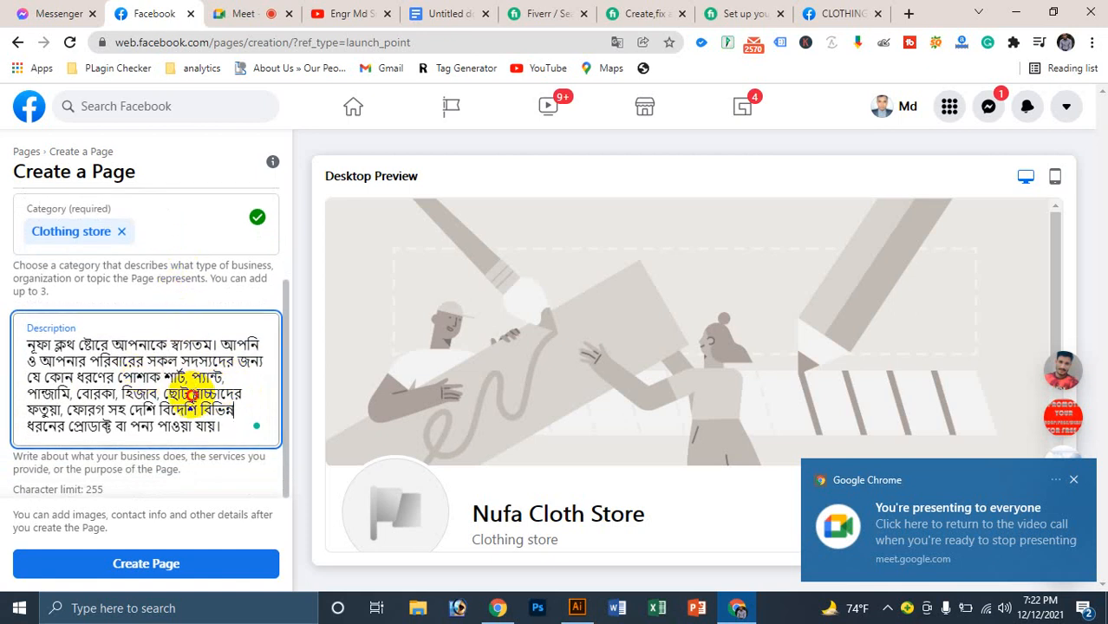
Step: Copy the full Bangla description and paste it into the Google Docs document after 30$
triple_click(202, 377)
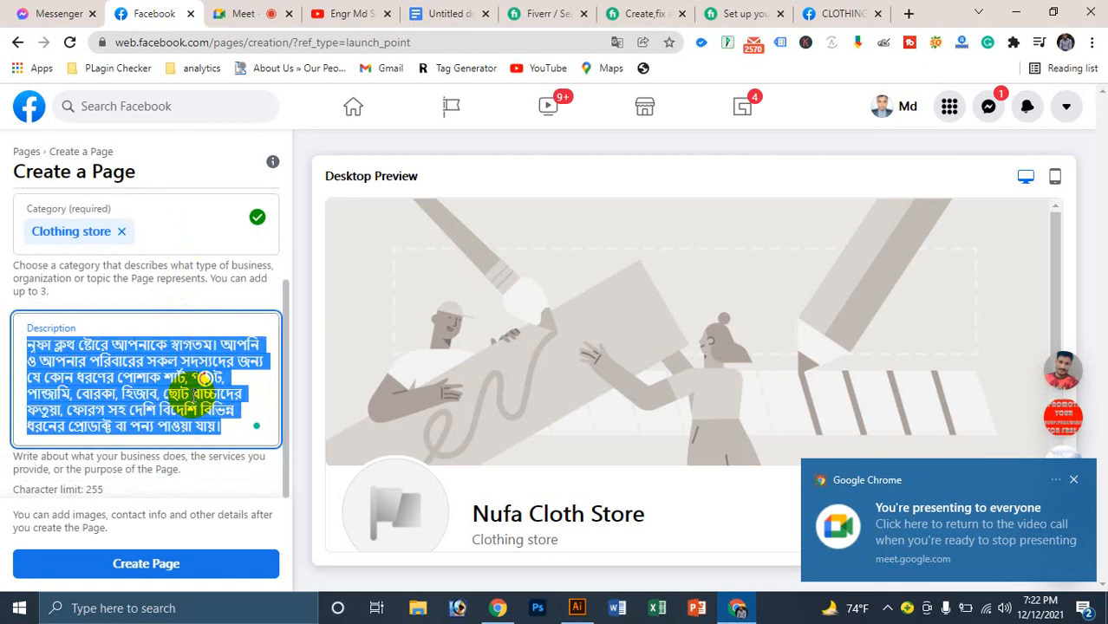
left_click(905, 13)
left_click(416, 13)
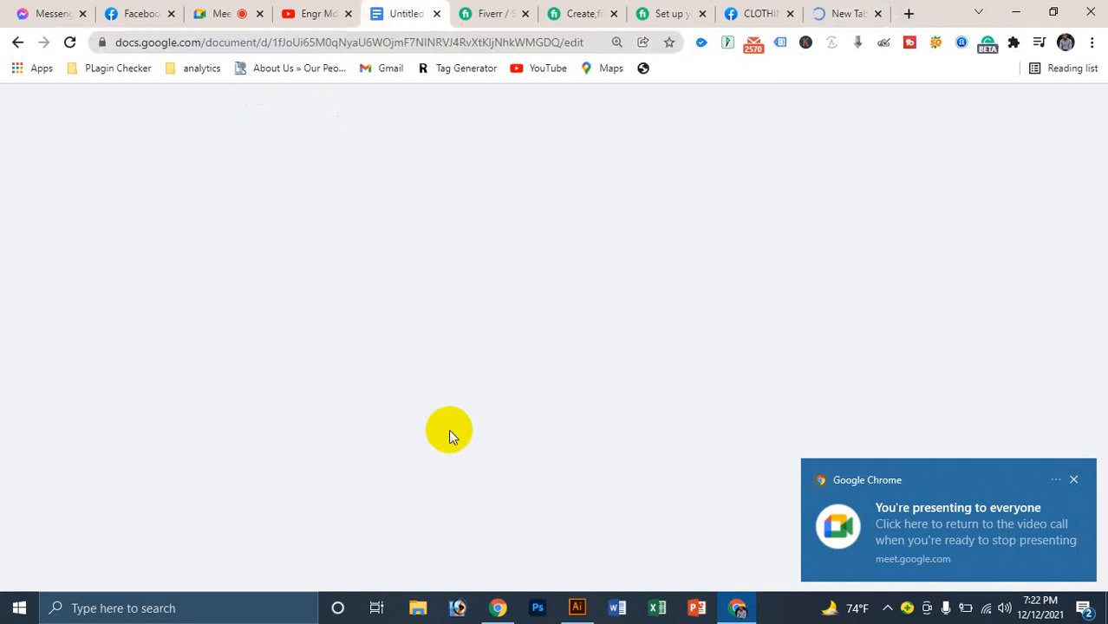
scroll(490, 464, "down", 3)
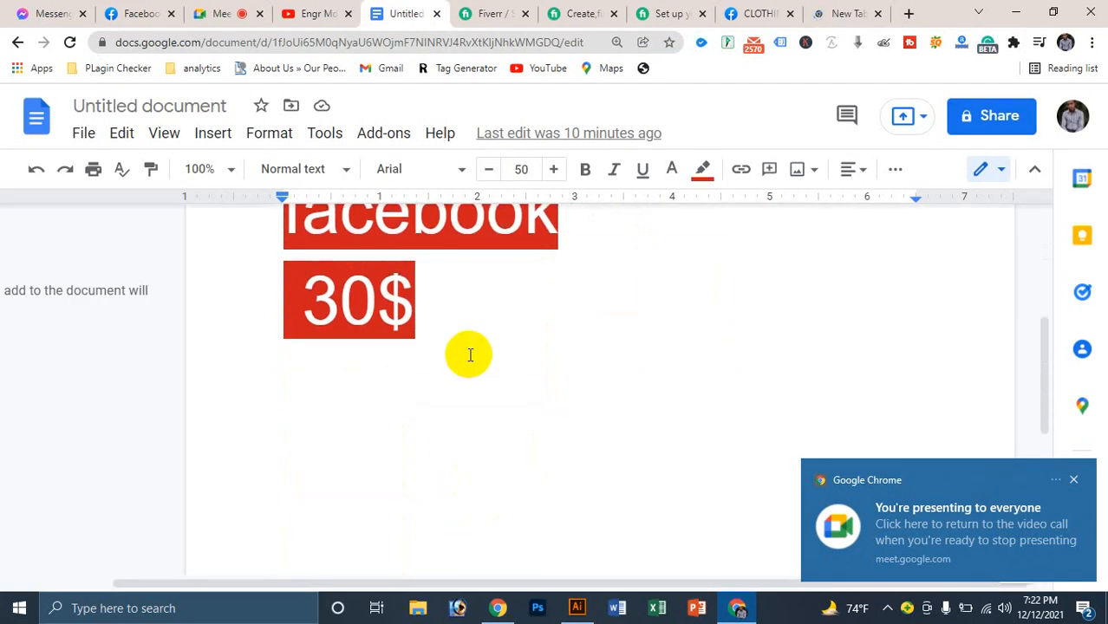
double_click(458, 316)
key("BackSpace")
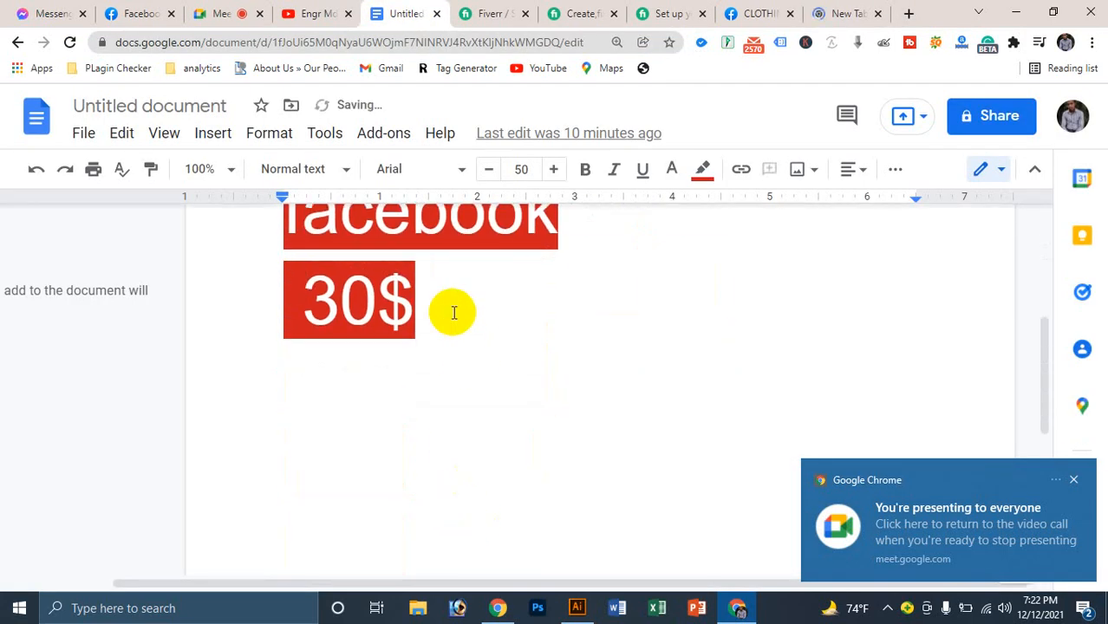
key("ctrl+v")
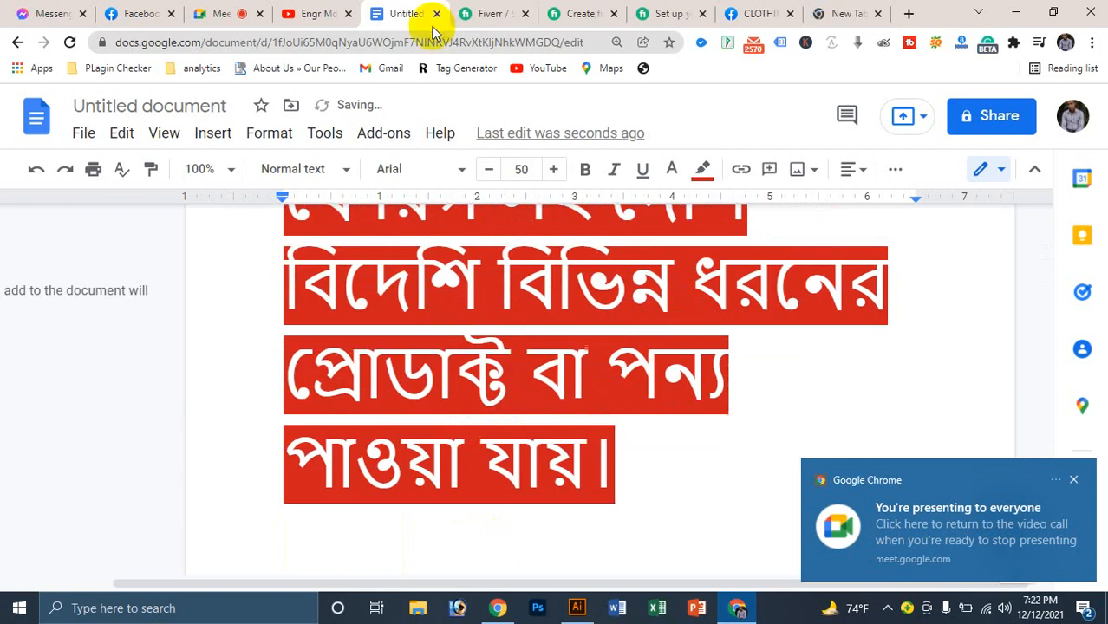
left_click(134, 13)
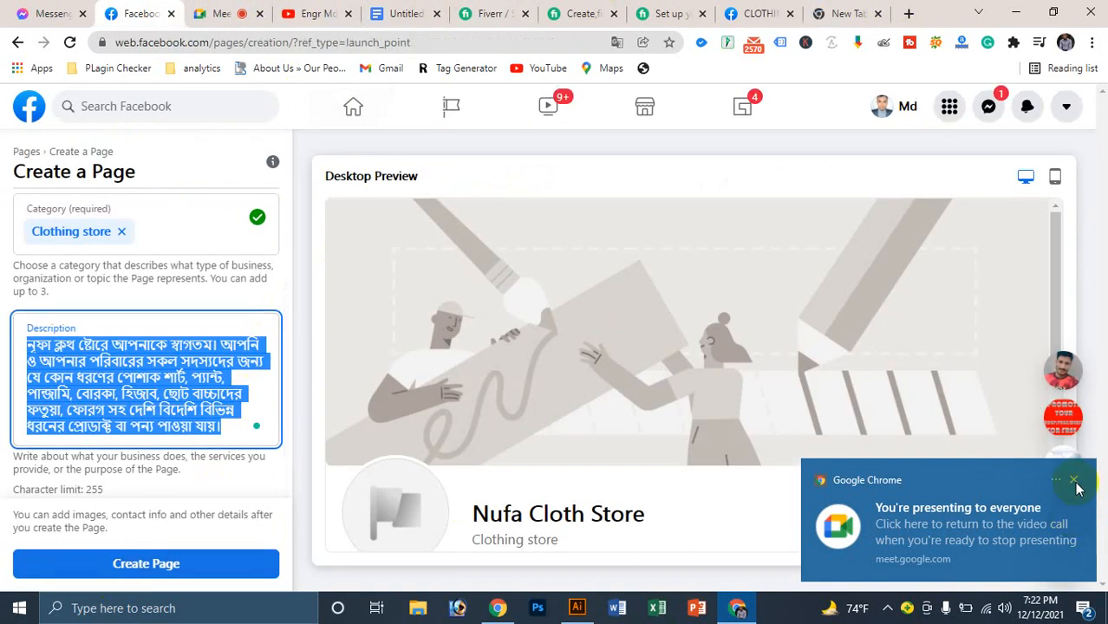
Step: Submit the page for creation and dismiss the resulting Query Error
left_click(1073, 480)
scroll(149, 354, "up", 2)
scroll(149, 353, "down", 2)
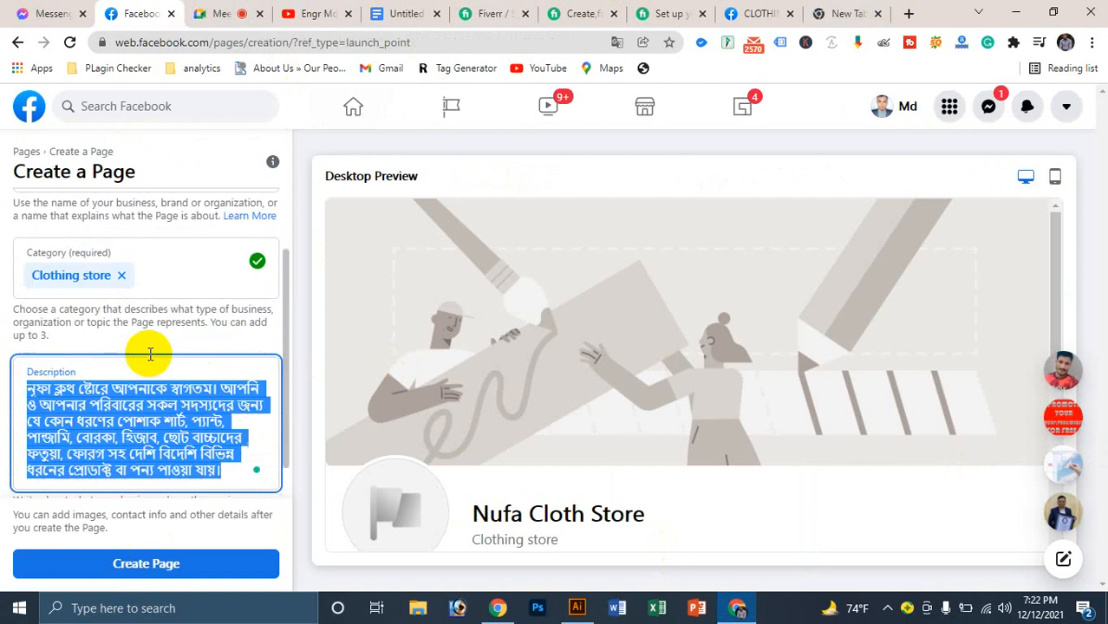
left_click(149, 563)
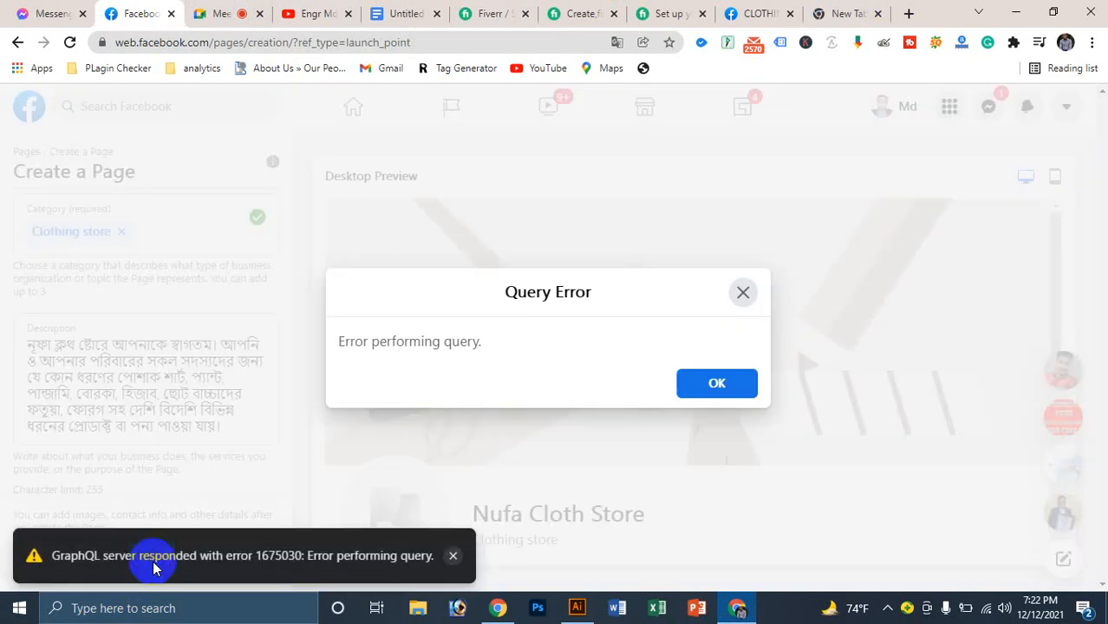
left_click(713, 384)
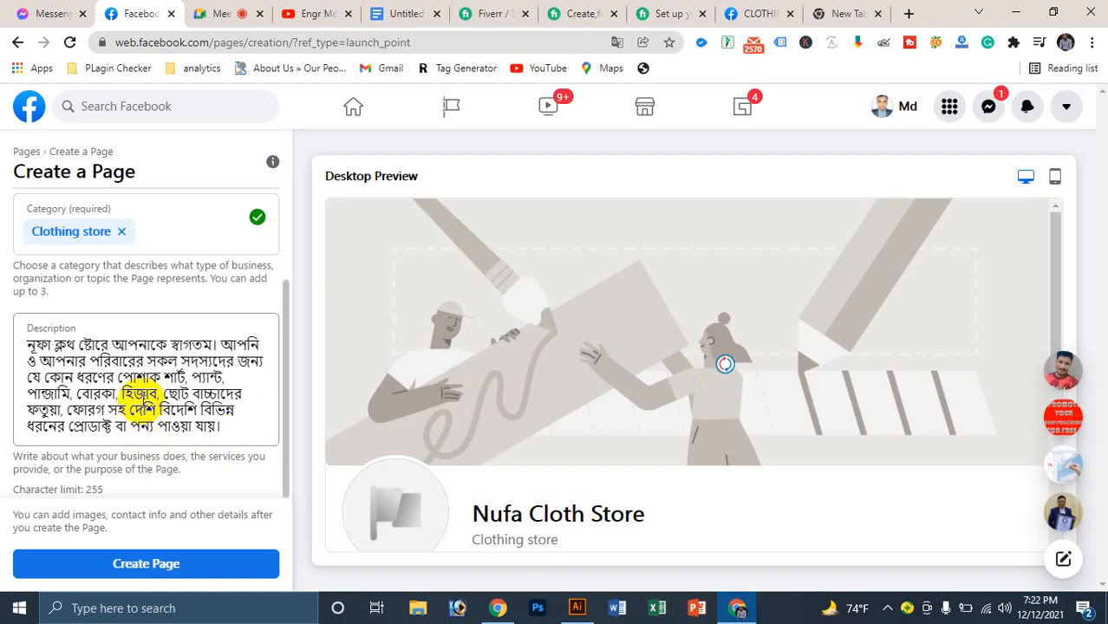
Step: Reword the description, replacing the selected clothing words with 'পোশাক'
double_click(91, 425)
key("ctrl+a")
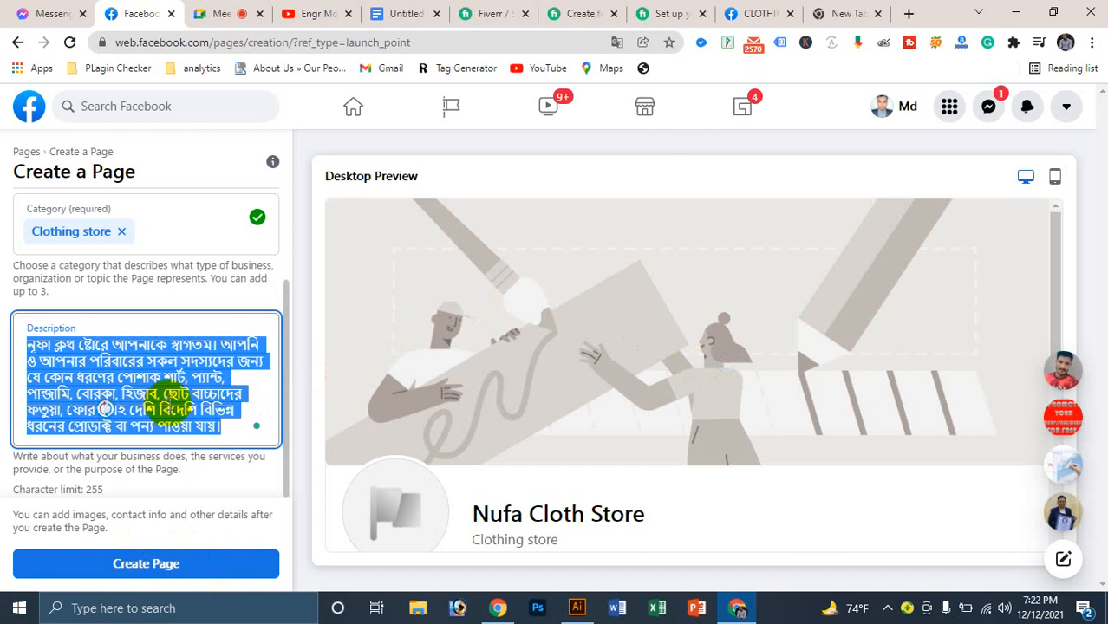
left_click(230, 429)
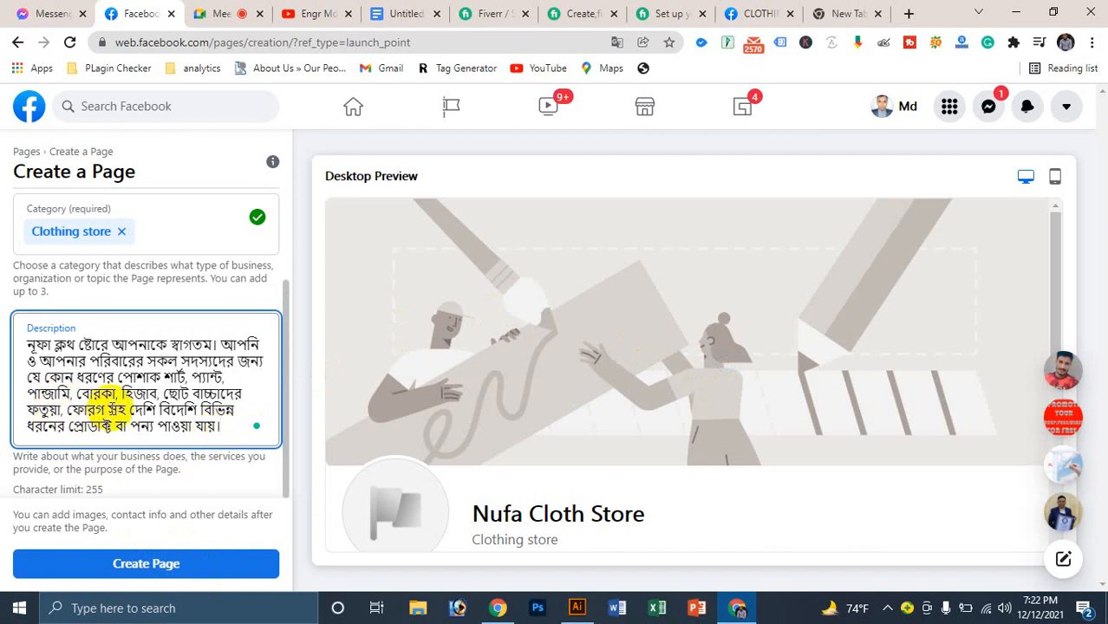
left_click_drag(29, 411, 100, 411)
key("BackSpace")
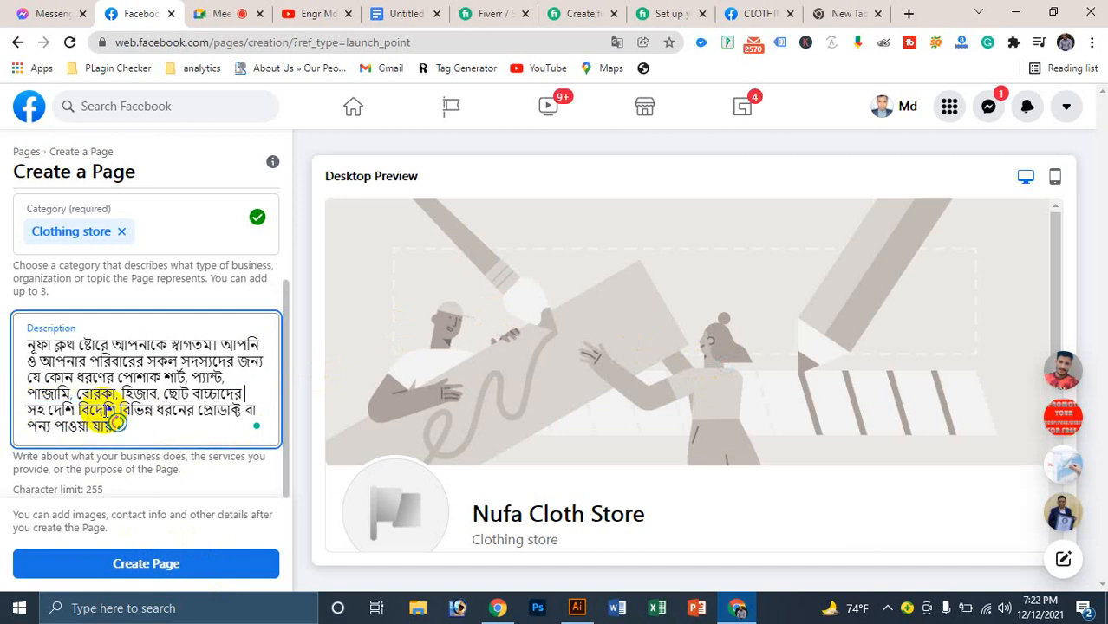
type("শাক")
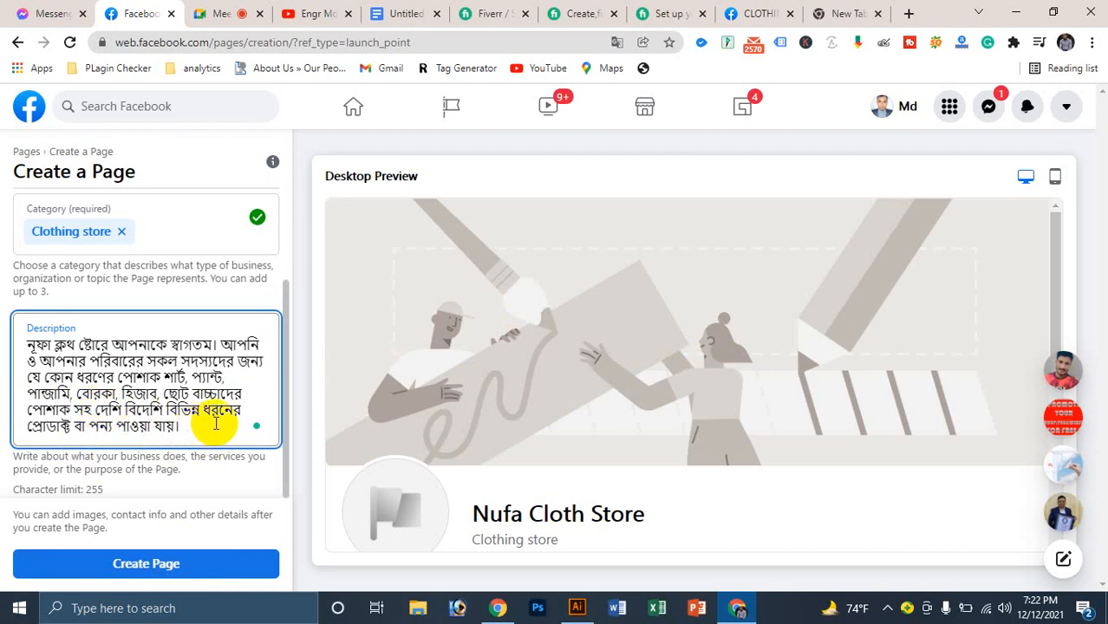
Step: Retry creating the page after closing a notification popup
left_click(112, 562)
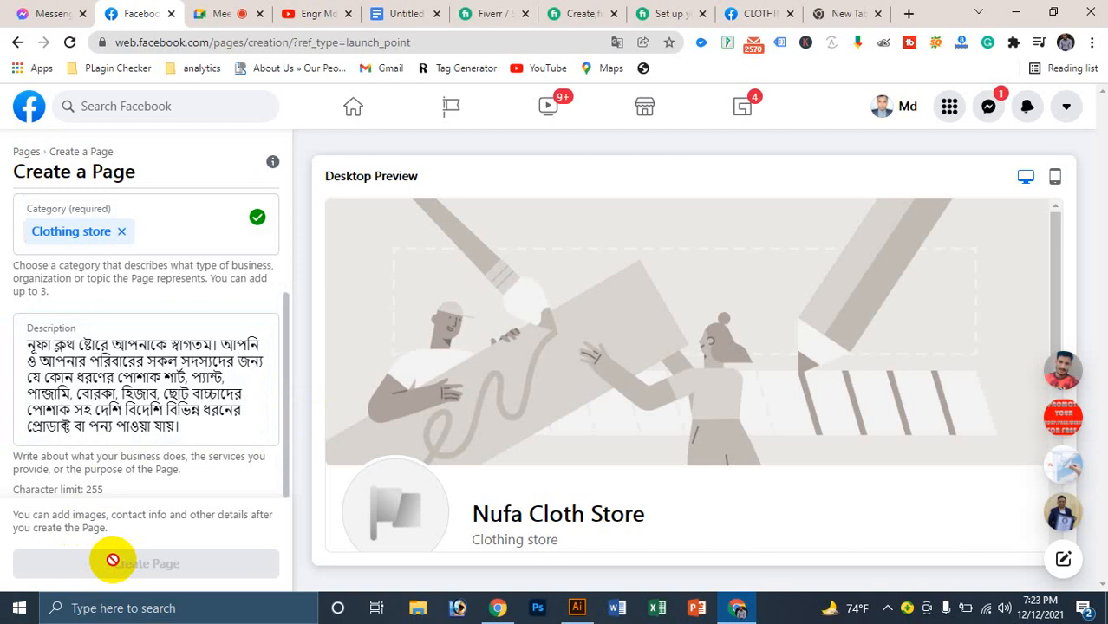
scroll(161, 321, "up", 2)
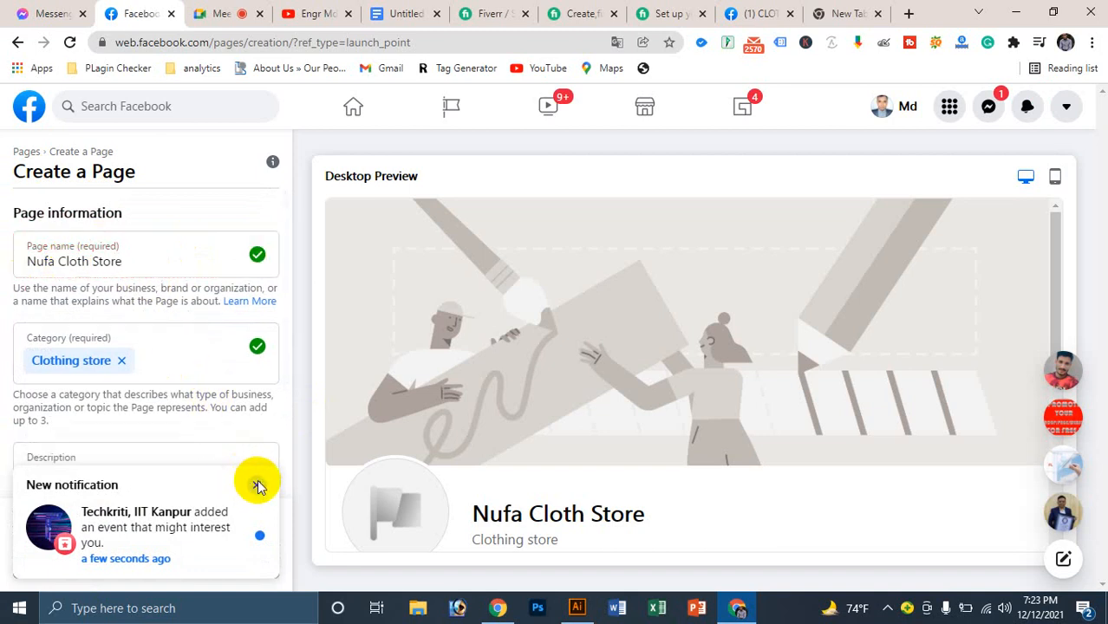
left_click(255, 485)
scroll(173, 416, "down", 3)
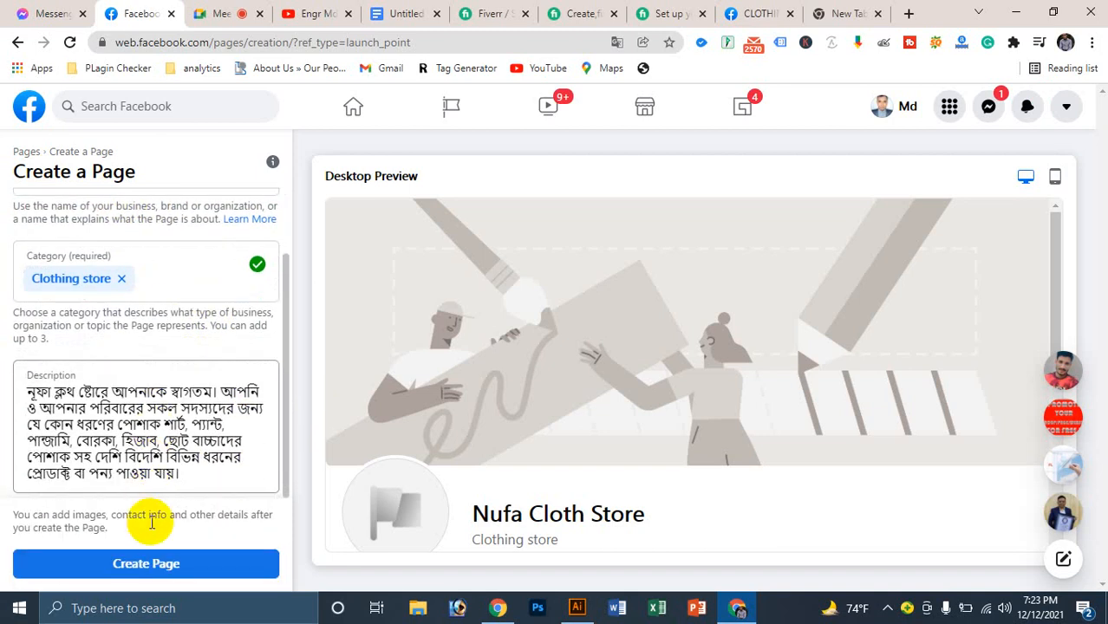
left_click(148, 563)
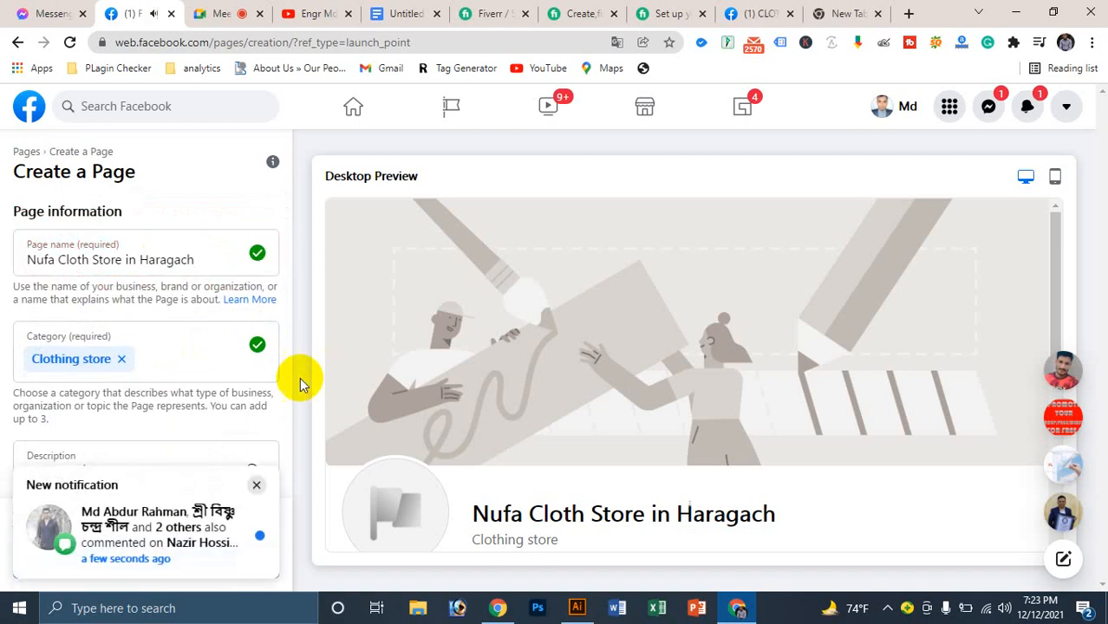
left_click(256, 484)
scroll(173, 390, "down", 1)
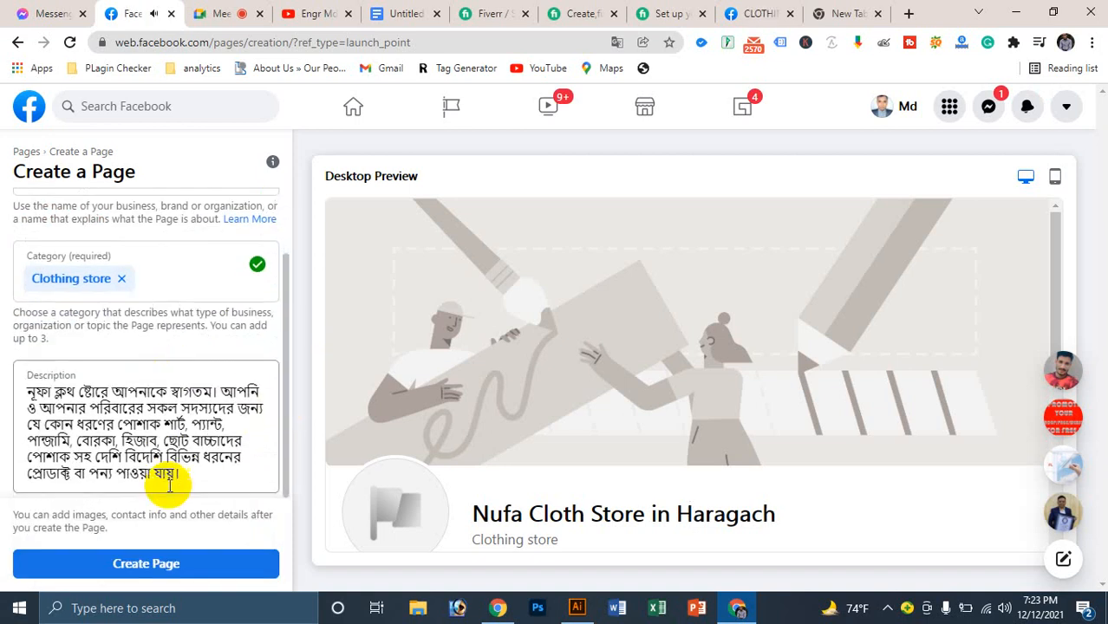
scroll(156, 416, "up", 1)
left_click(111, 262)
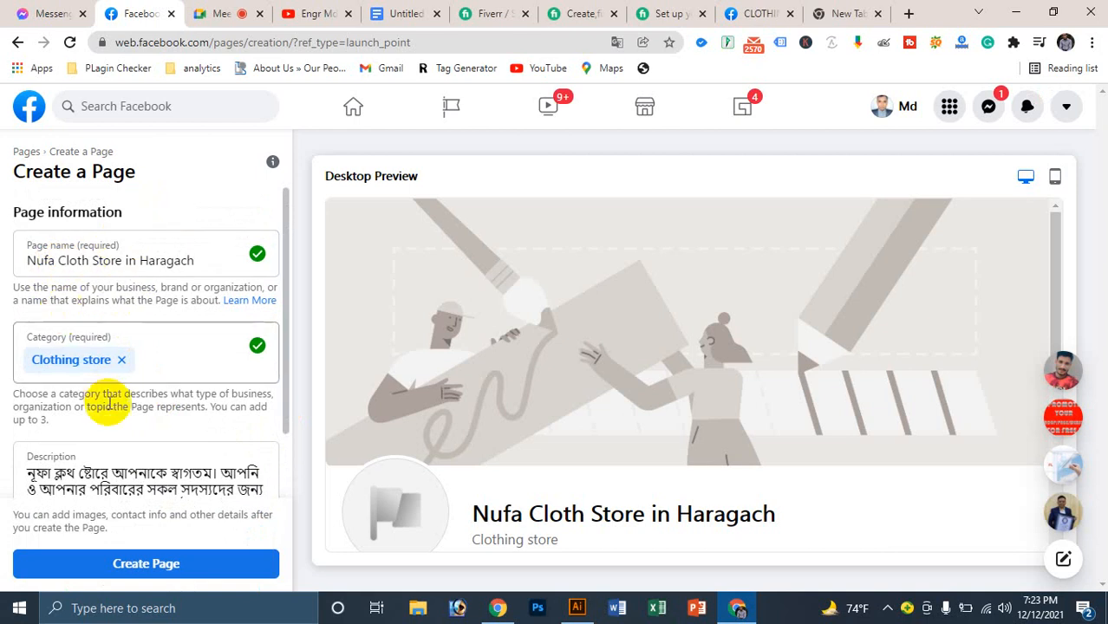
left_click(149, 564)
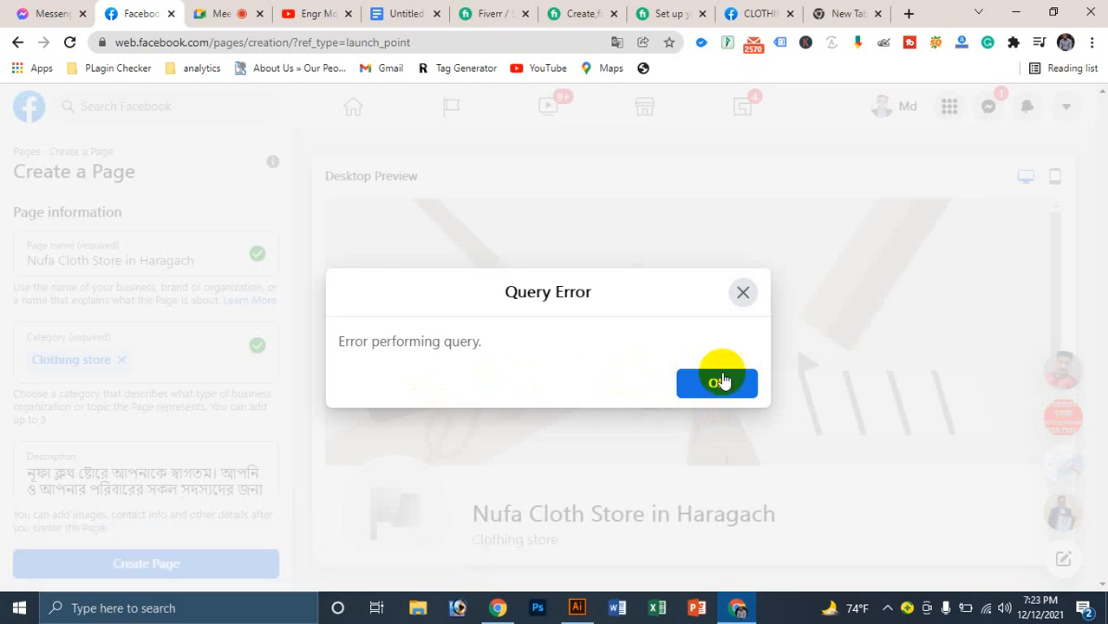
left_click(719, 381)
scroll(143, 351, "down", 1)
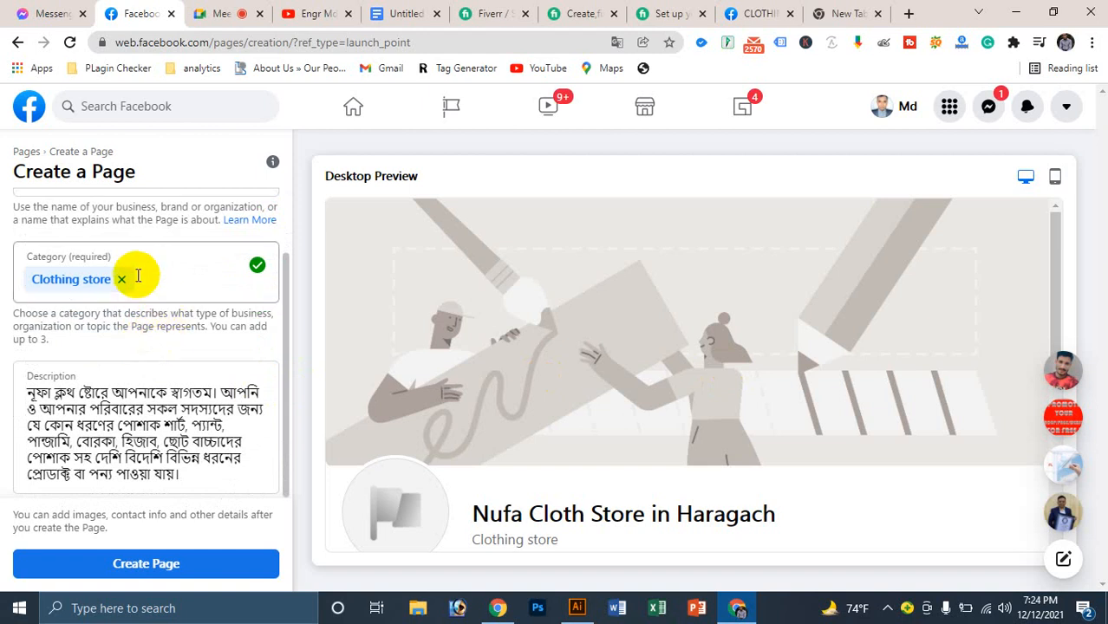
scroll(138, 273, "up", 1)
Step: Remove 'in Haragach' from the page name, making it 'Nufa Cloth Stores', and resubmit the page
left_click(195, 252)
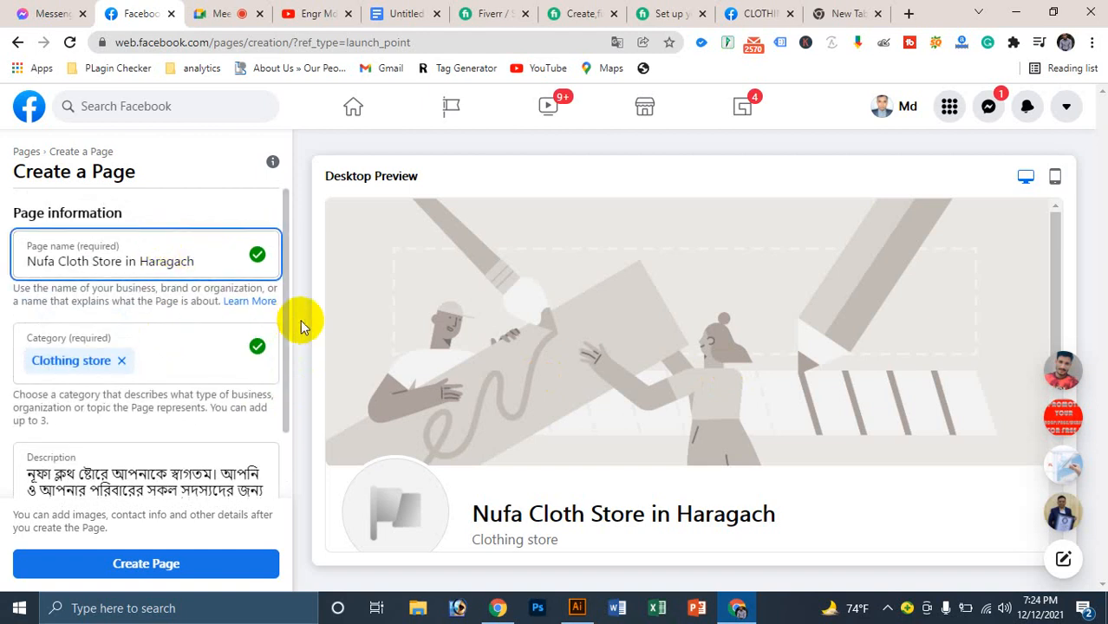
scroll(265, 435, "down", 1)
left_click(111, 563)
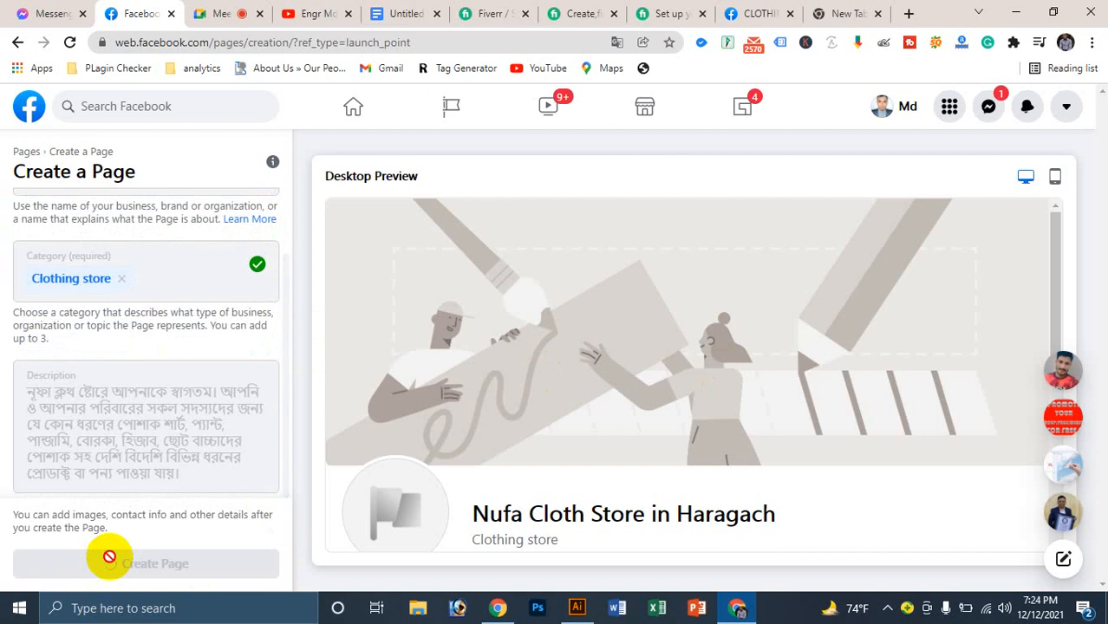
scroll(112, 437, "up", 1)
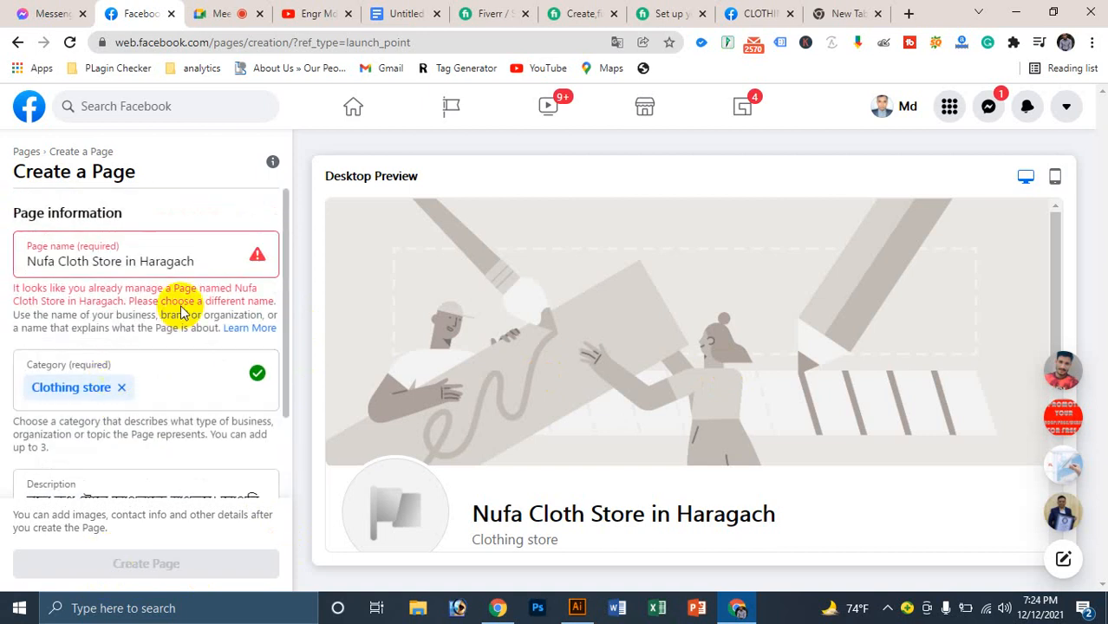
left_click_drag(123, 257, 199, 266)
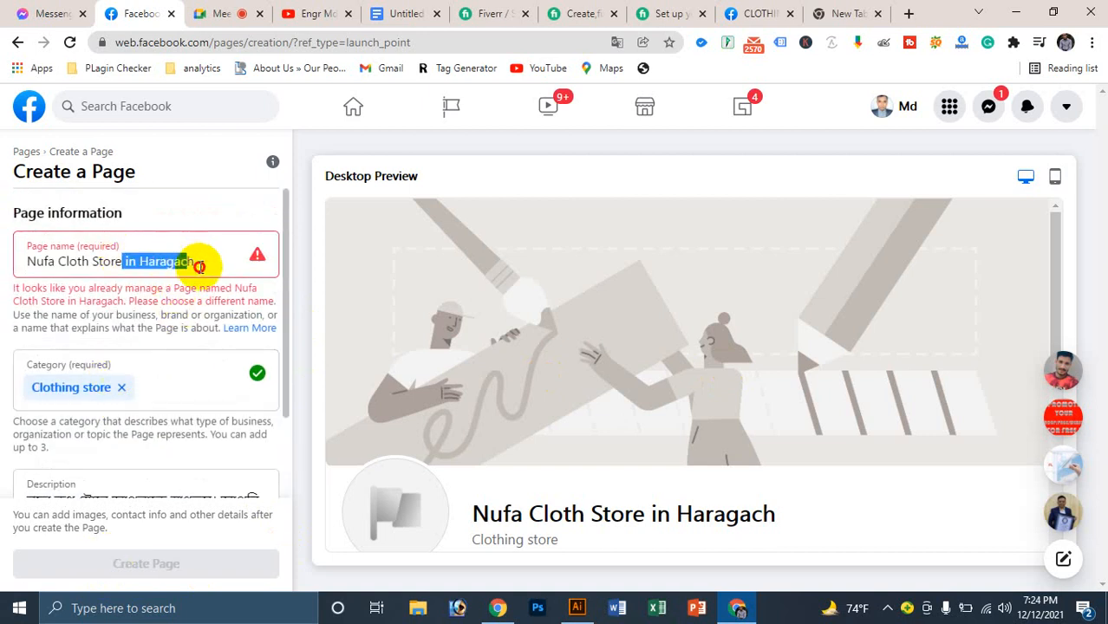
key("BackSpace")
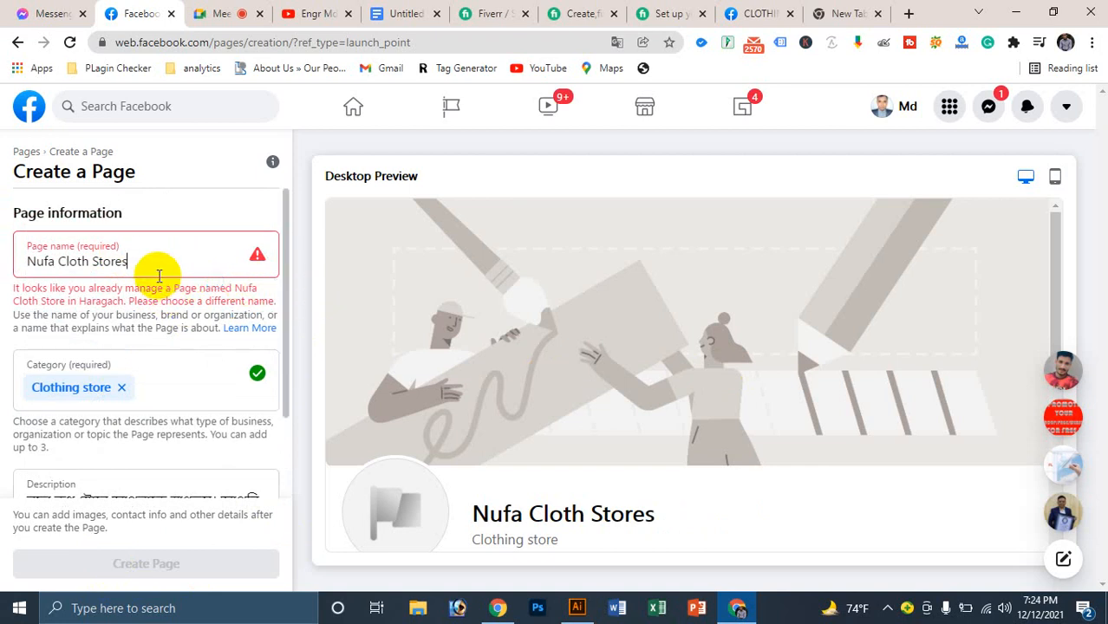
scroll(159, 275, "down", 2)
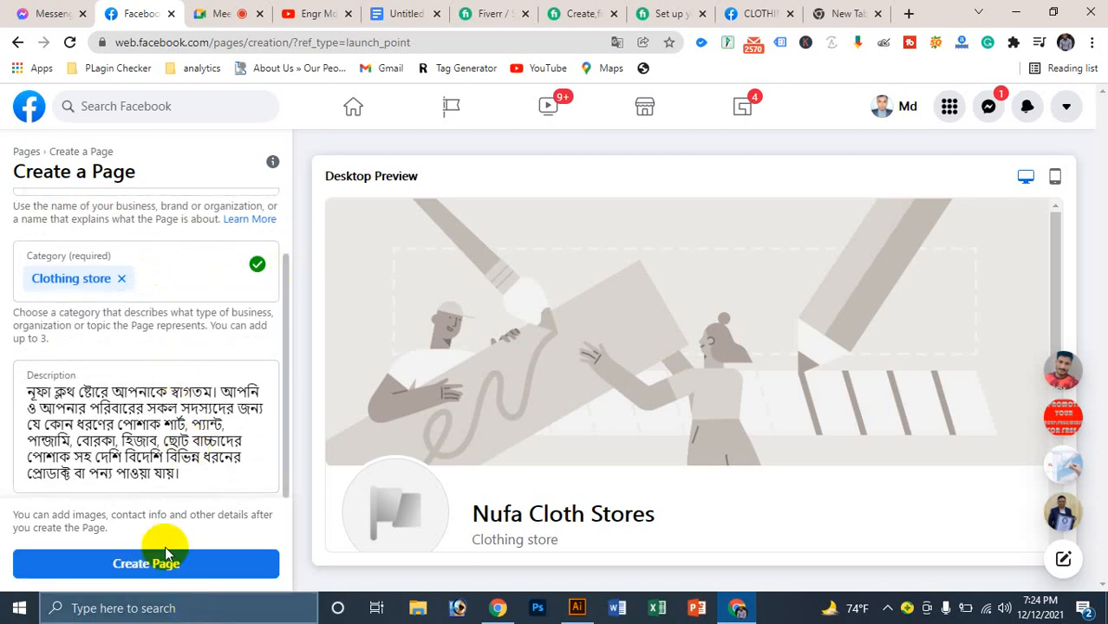
left_click(136, 558)
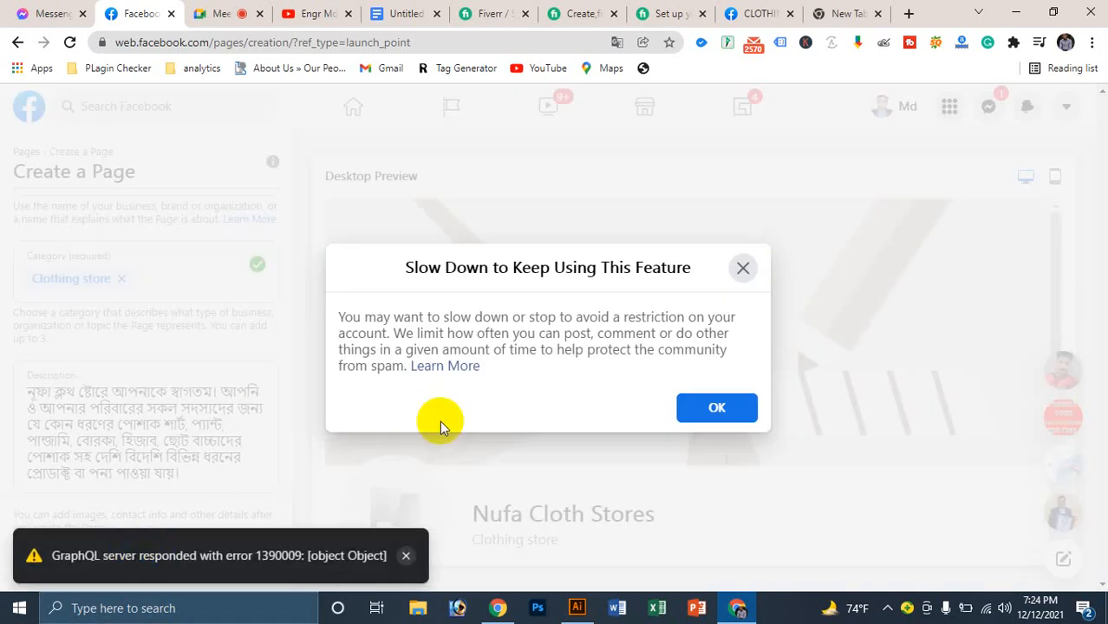
Step: Dismiss the Slow Down warning and close the new notification popup
left_click(719, 408)
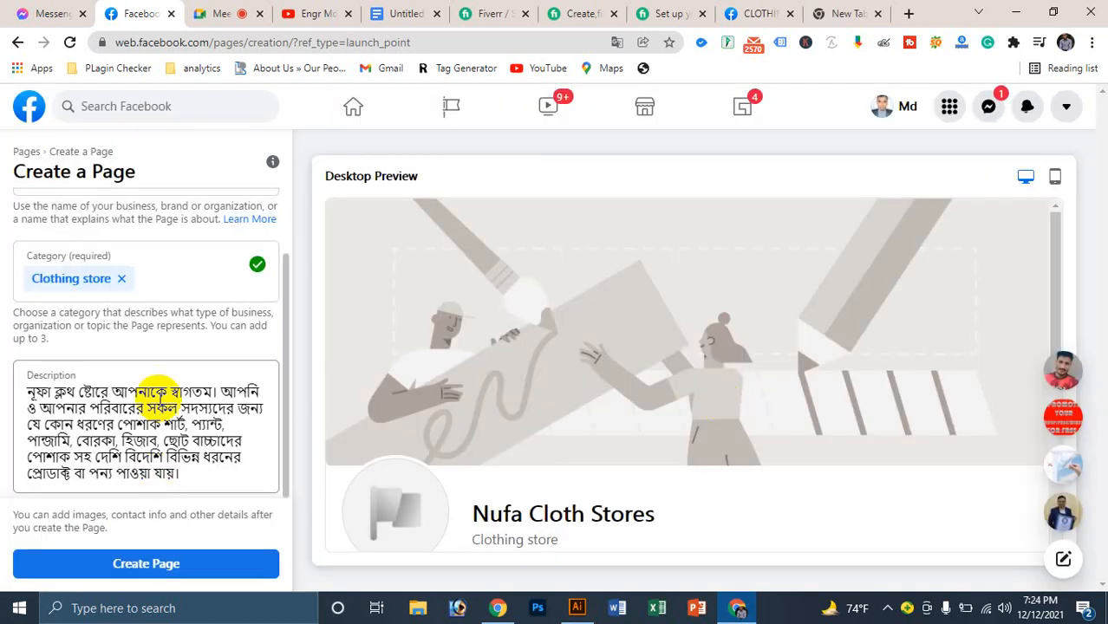
scroll(234, 371, "up", 1)
scroll(252, 362, "up", 2)
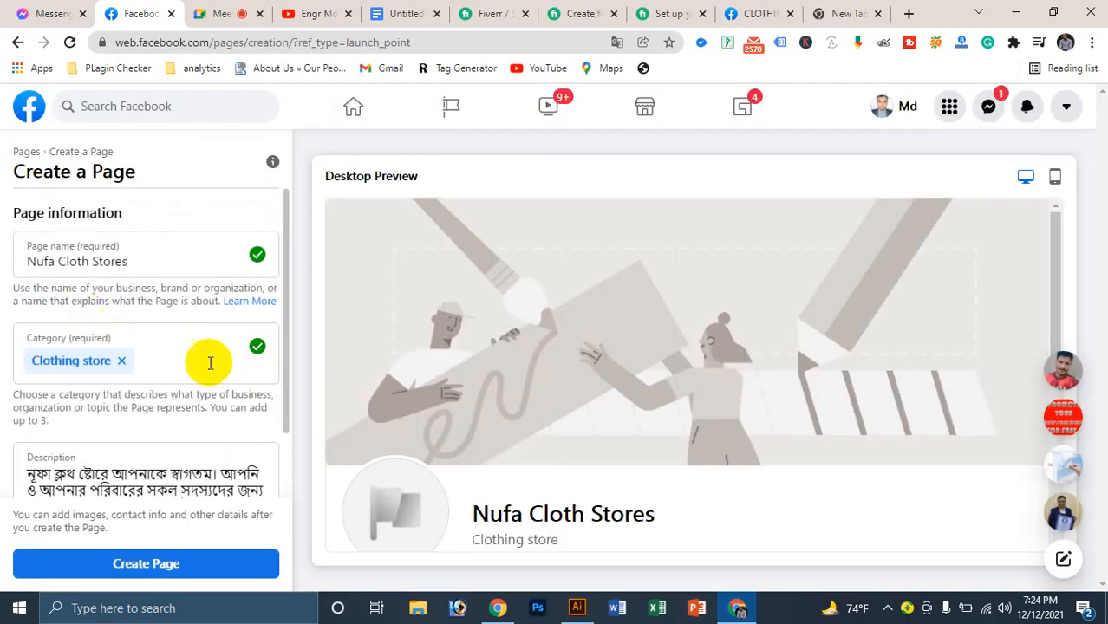
scroll(717, 205, "down", 3)
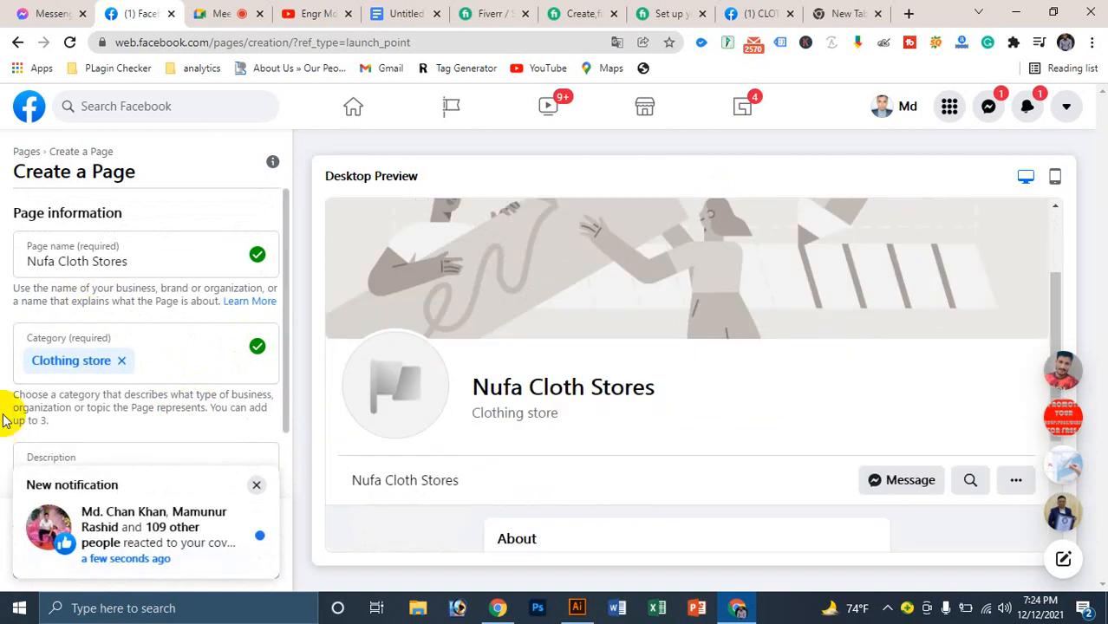
left_click(256, 486)
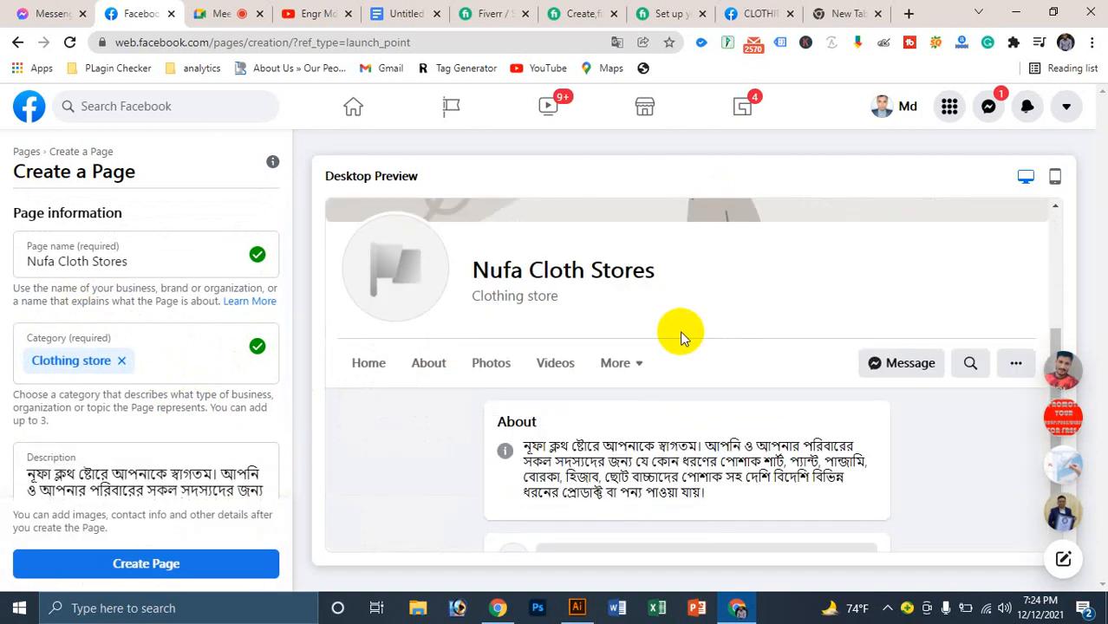
Step: Retry page creation, then abandon the unsaved form for the Pages you manage list
scroll(680, 330, "down", 1)
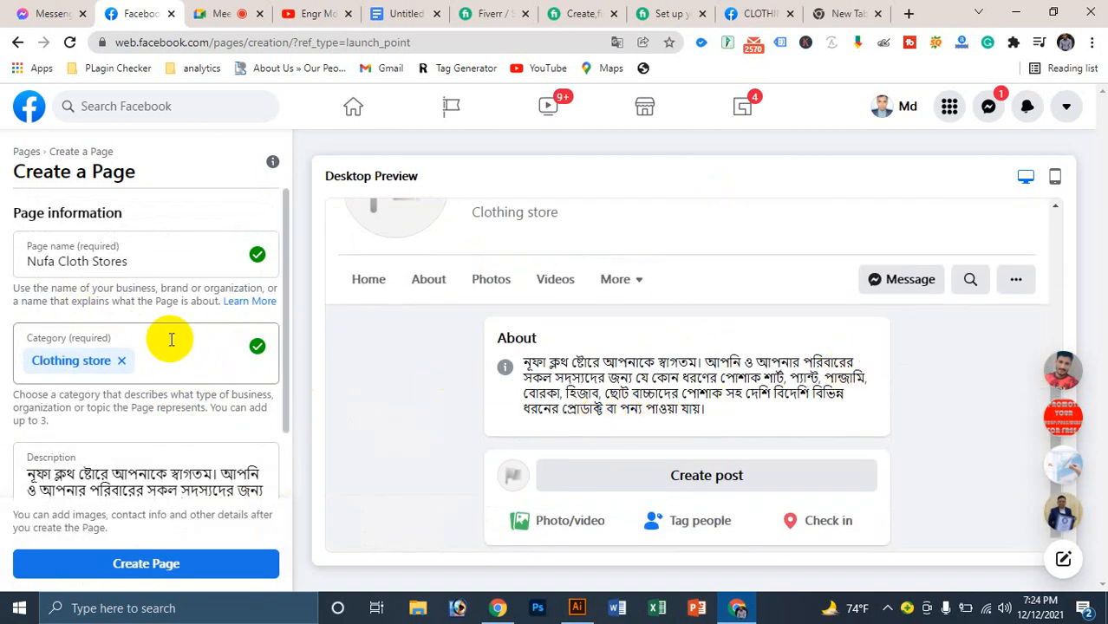
scroll(168, 339, "down", 1)
left_click(154, 564)
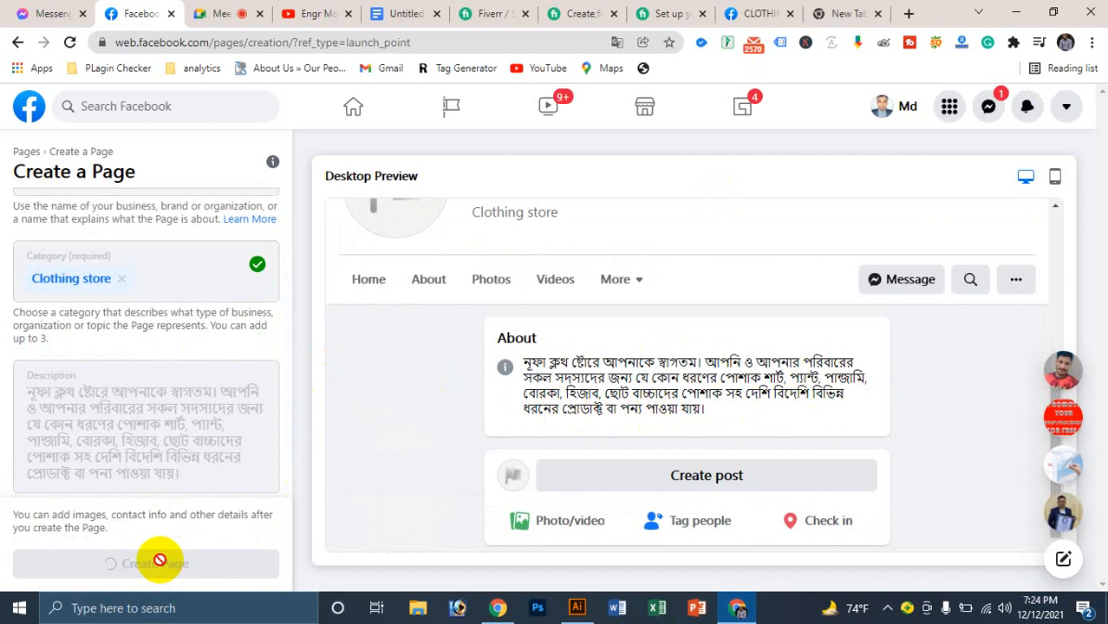
left_click(733, 406)
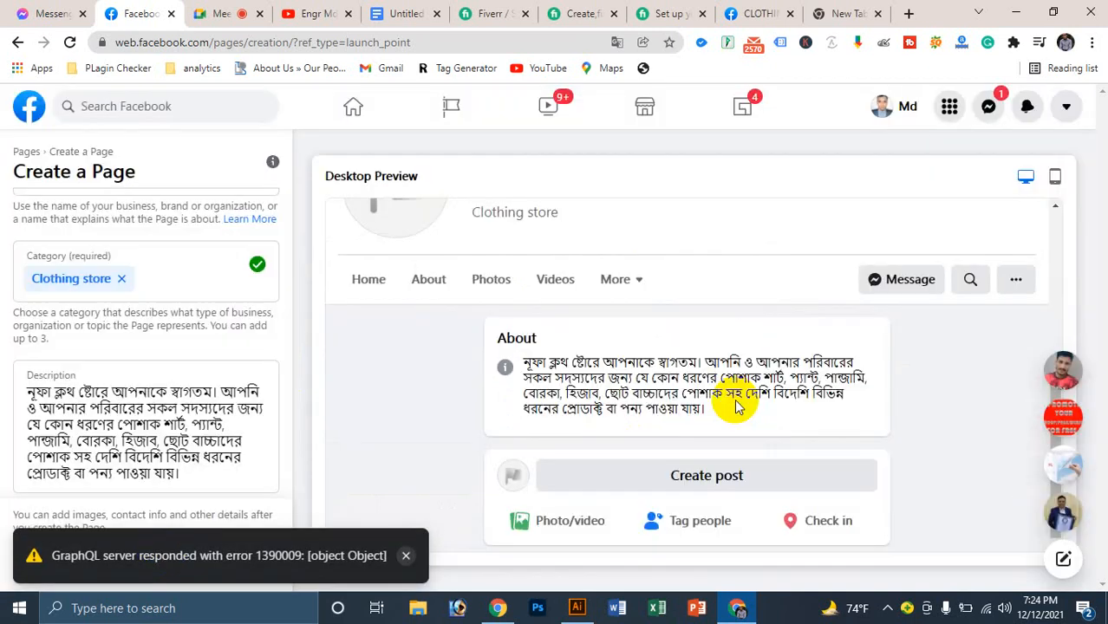
left_click(450, 104)
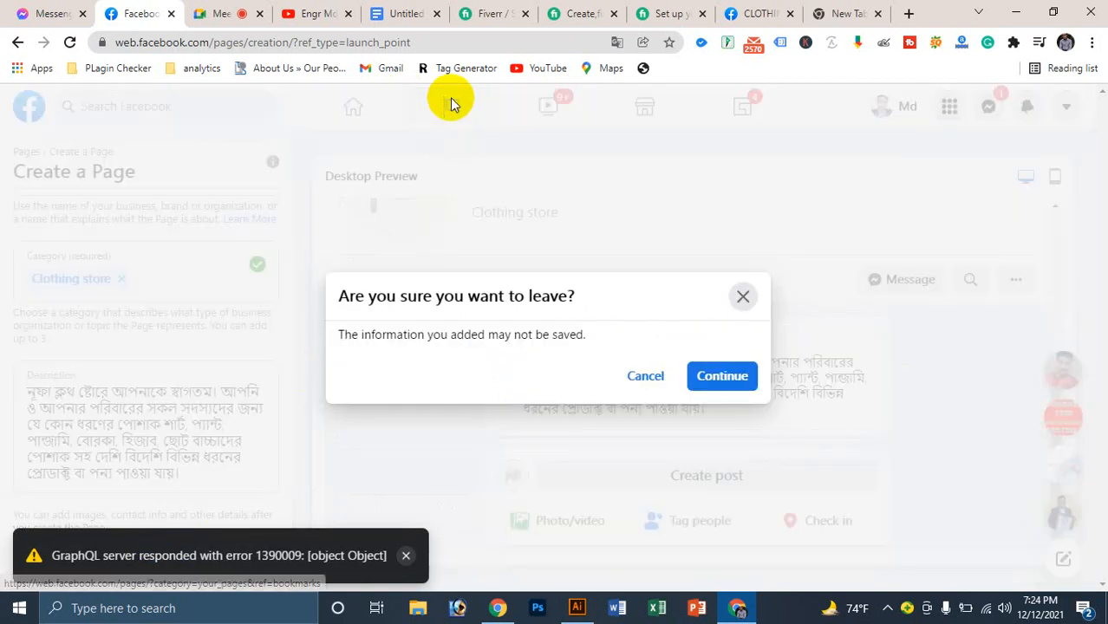
left_click(728, 382)
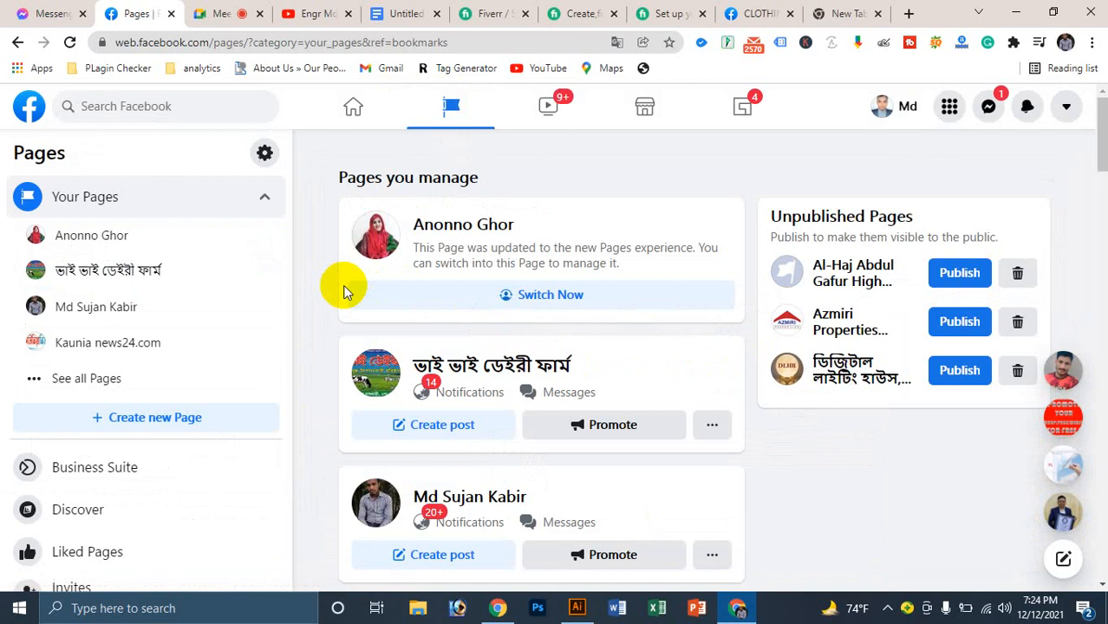
Step: Scroll through the Pages you manage list and start a new Page from '+ Create new Page'
scroll(503, 274, "down", 5)
scroll(501, 275, "down", 12)
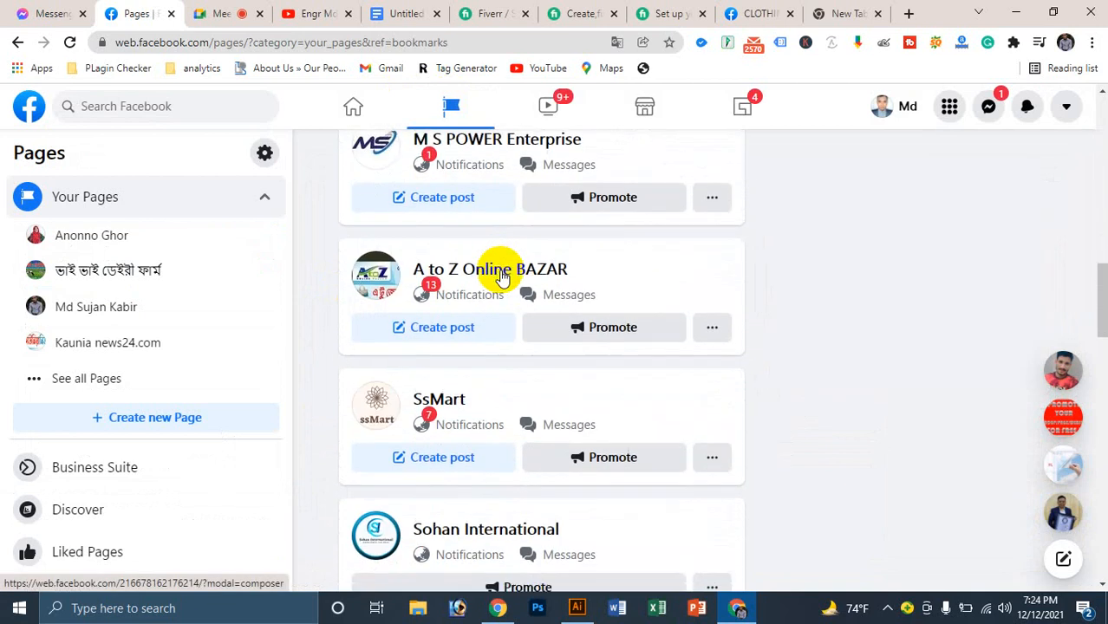
scroll(501, 275, "down", 10)
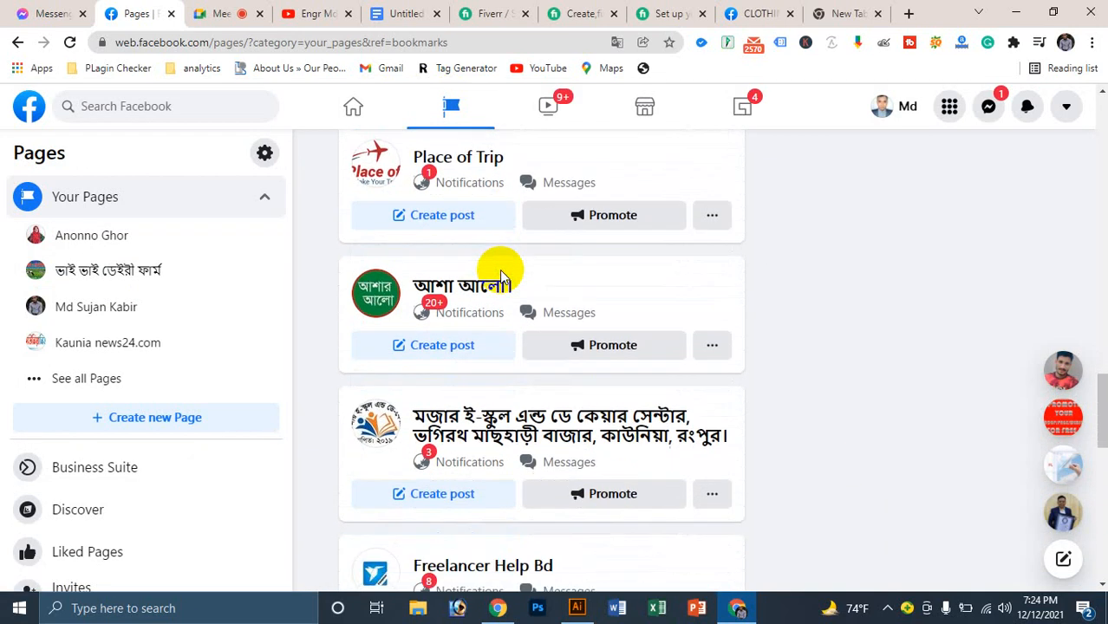
scroll(500, 272, "down", 6)
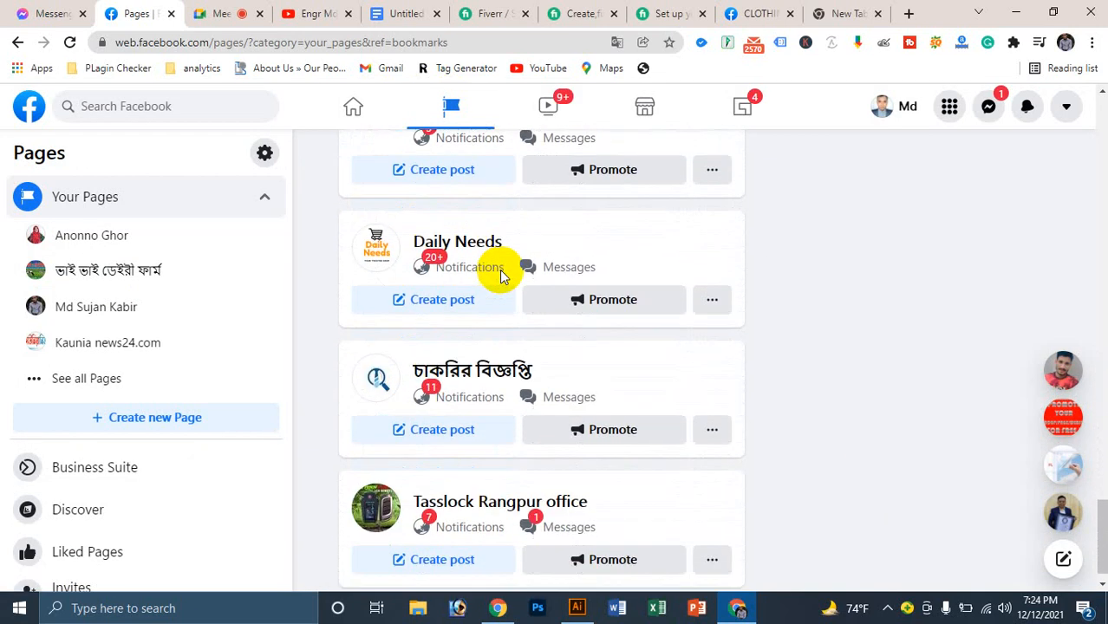
scroll(549, 445, "up", 8)
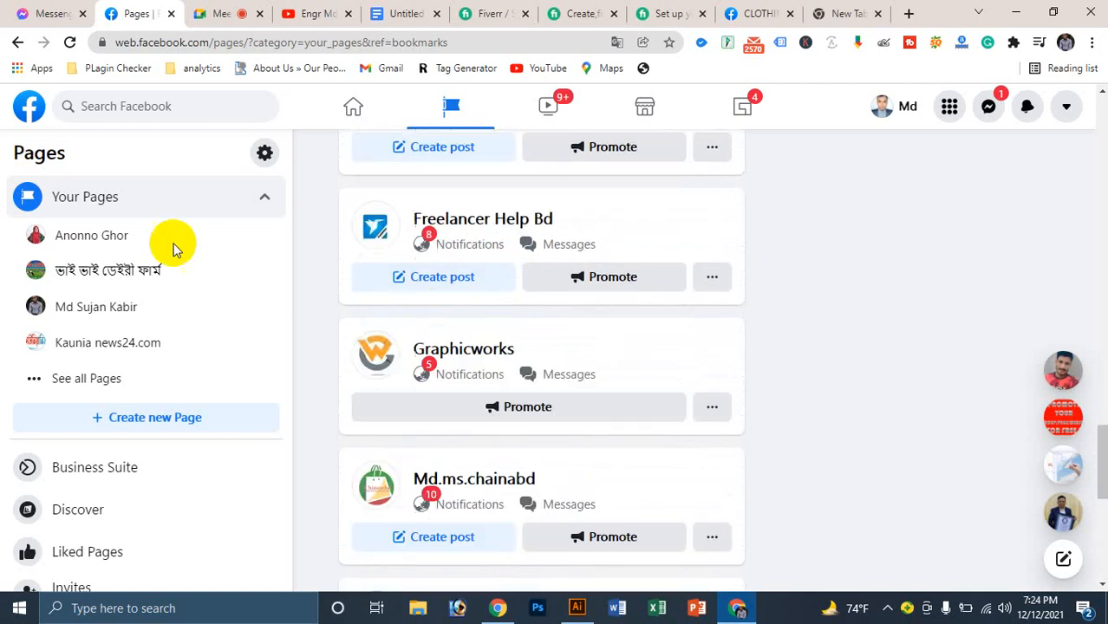
left_click(128, 420)
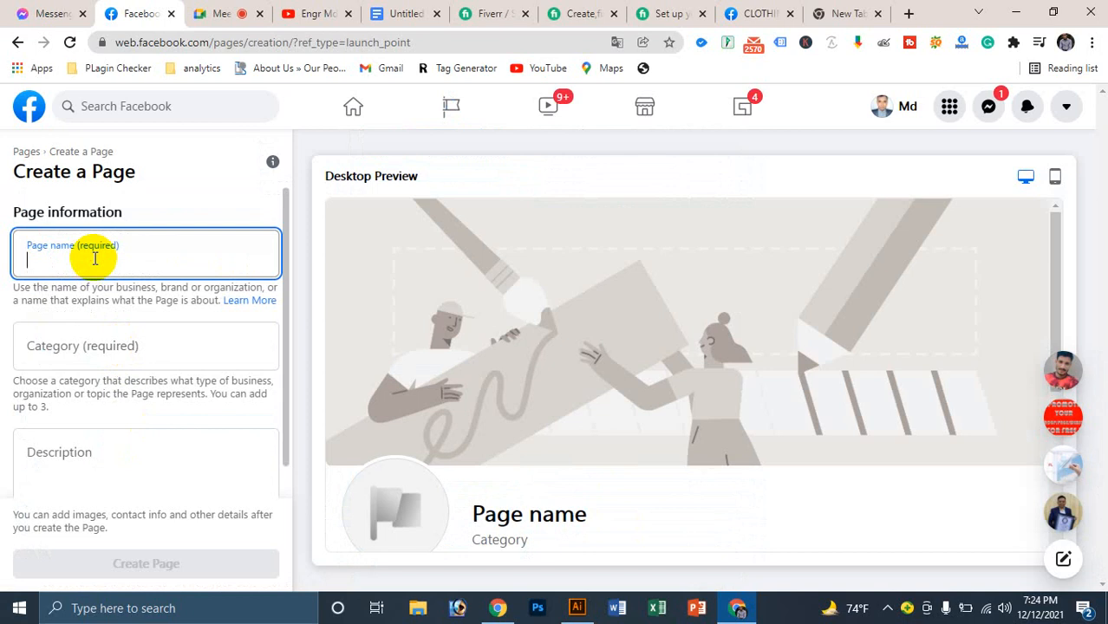
Step: Name the page 'নূফা ক্লথ স্টোর'
type("প")
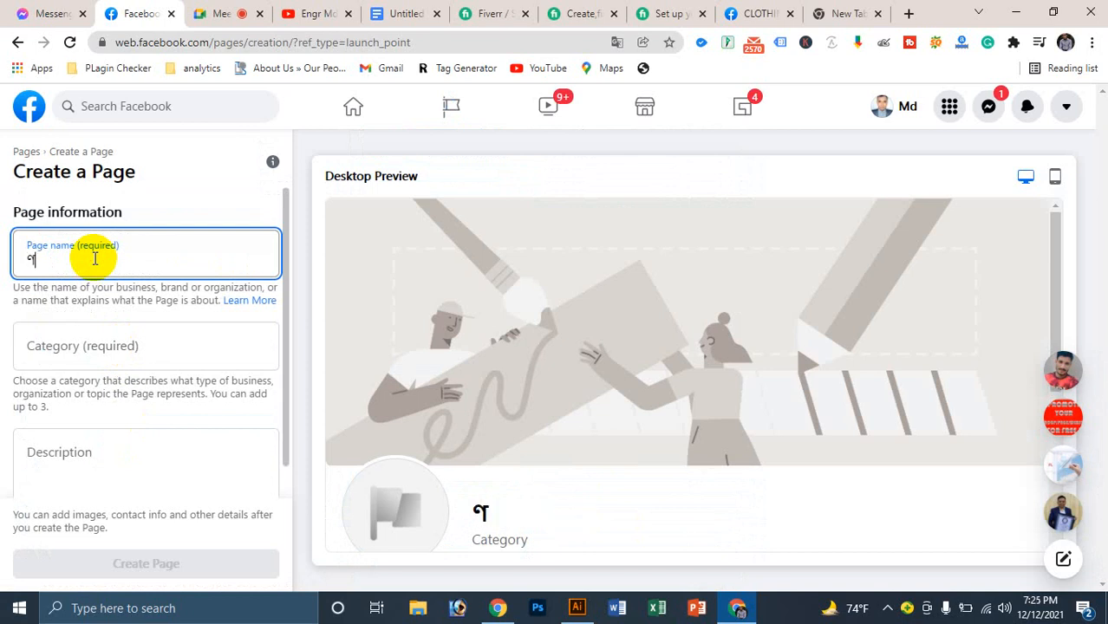
key("BackSpace")
type("নূফা ক্ল")
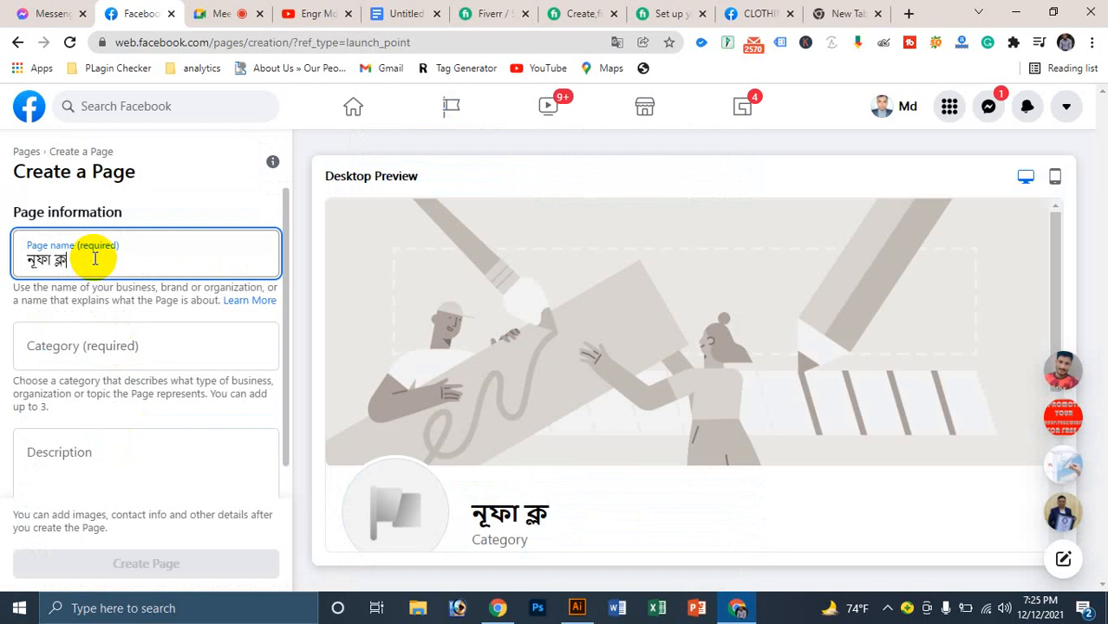
type("্বোট")
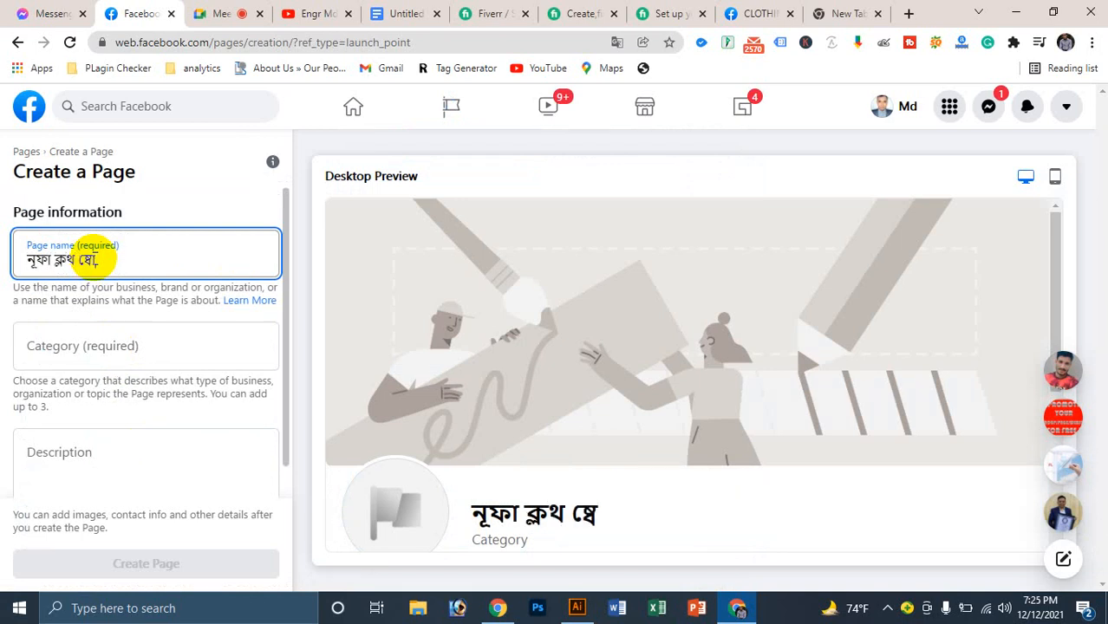
key("BackSpace")
key("BackSpace")
key("BackSpace")
key("BackSpace")
type("টোর")
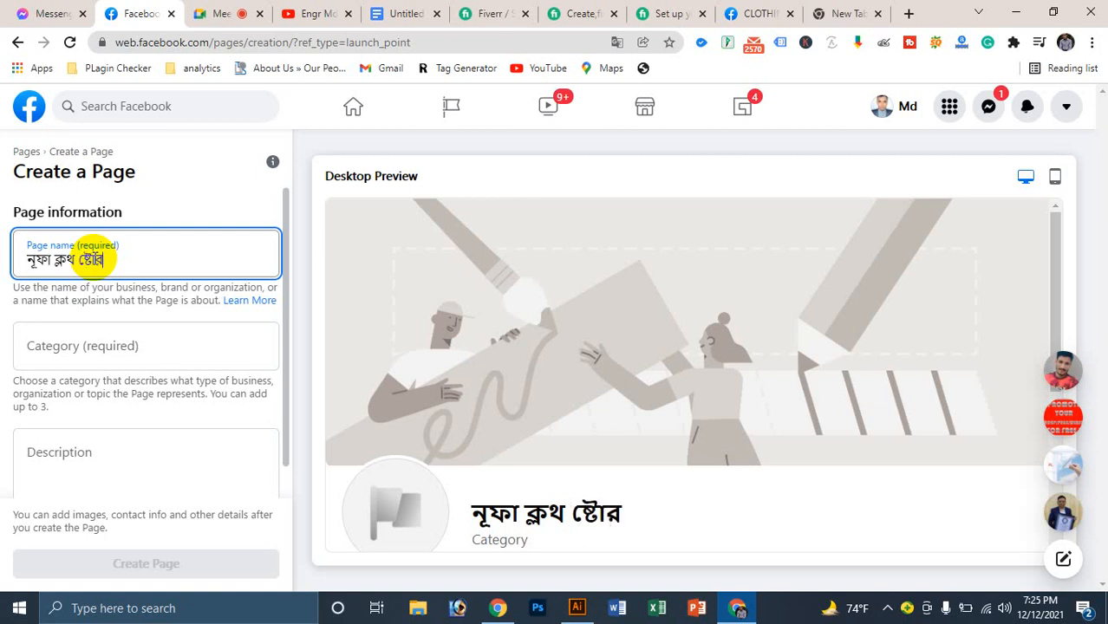
Step: Paste the prepared Bangla description, then delete its text
left_click(125, 452)
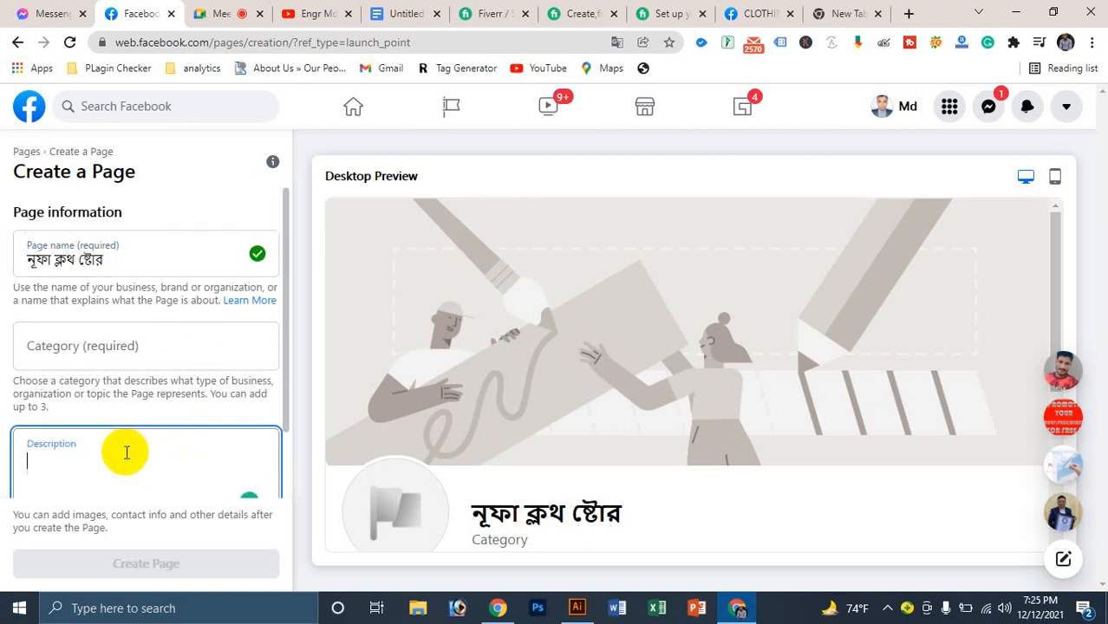
key("ctrl+v")
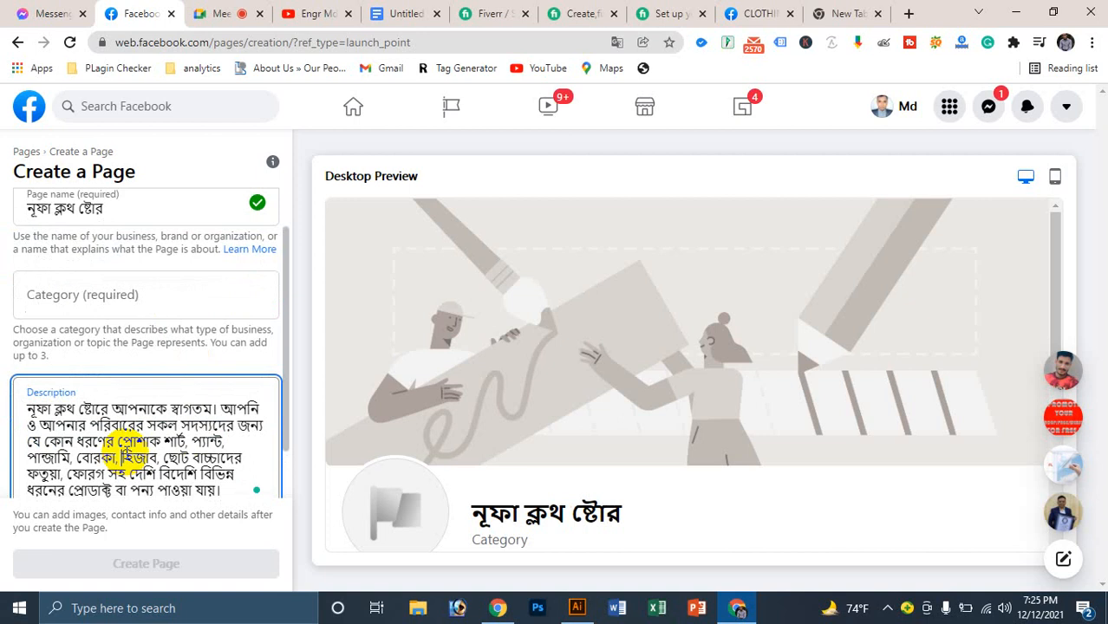
left_click_drag(221, 408, 32, 407)
key("BackSpace")
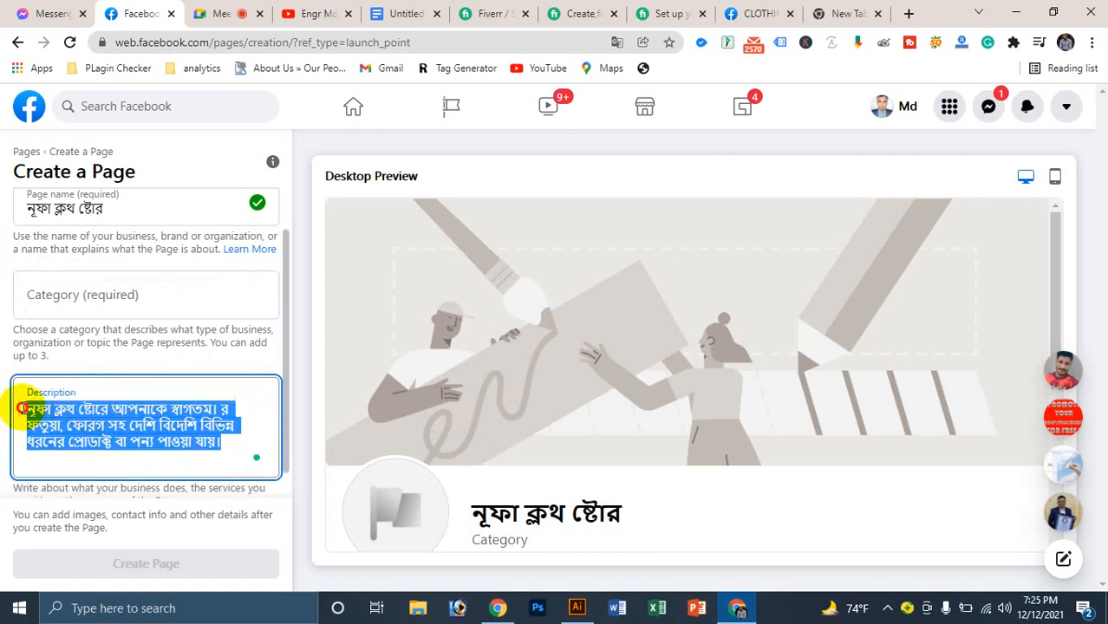
key("BackSpace")
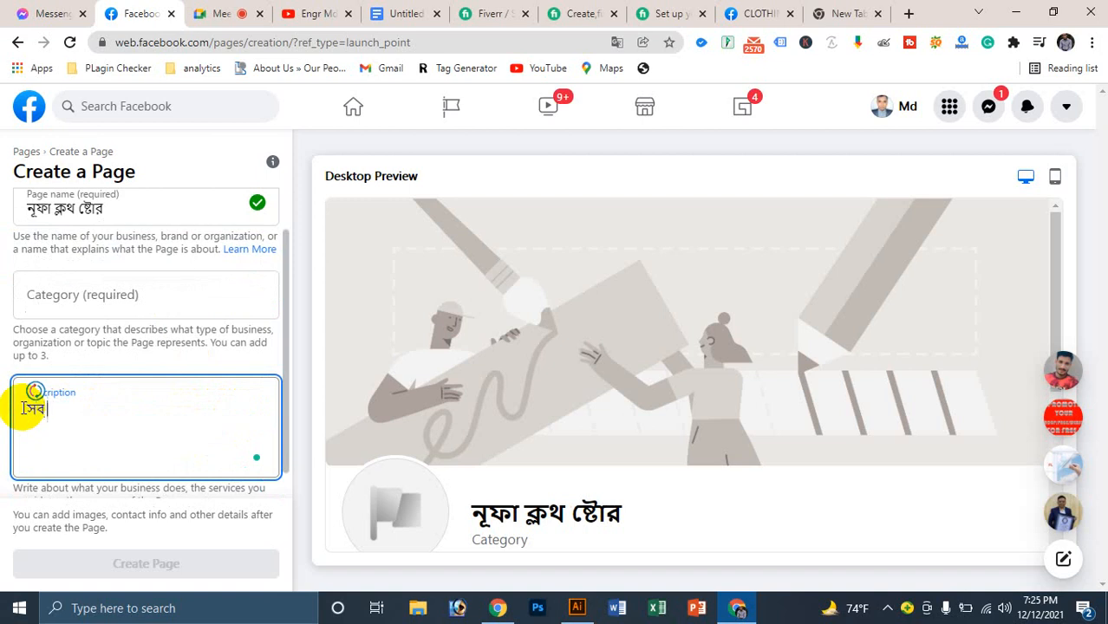
Step: Type a new short Bangla sentence beginning 'সব ধরনের' in the description
type("সব তৈরি")
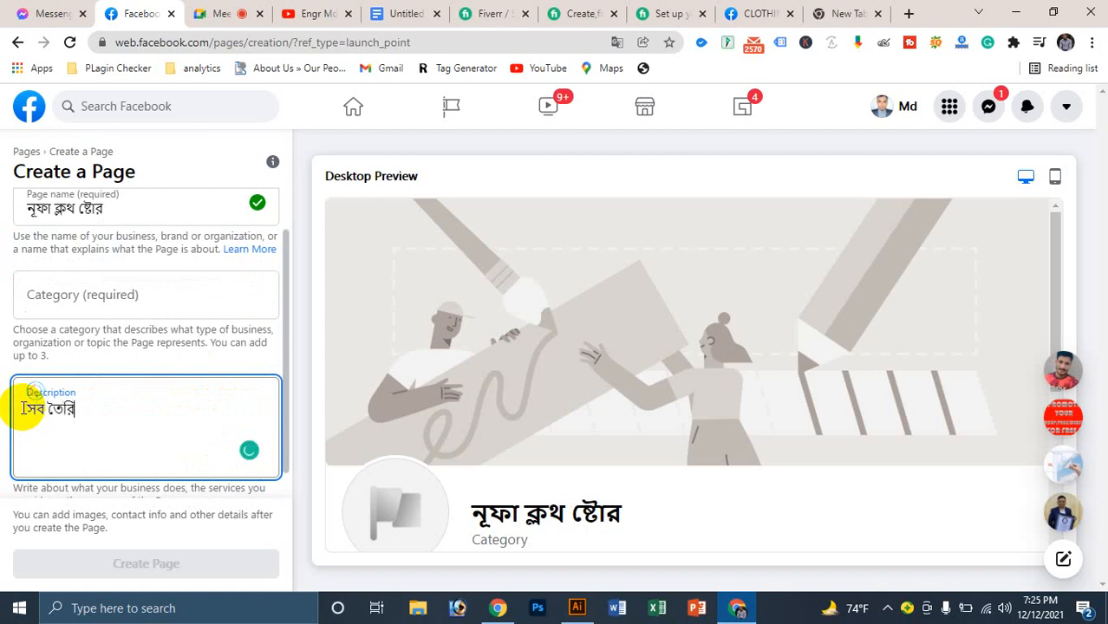
key("BackSpace")
key("BackSpace")
key("BackSpace")
type("ধরনের")
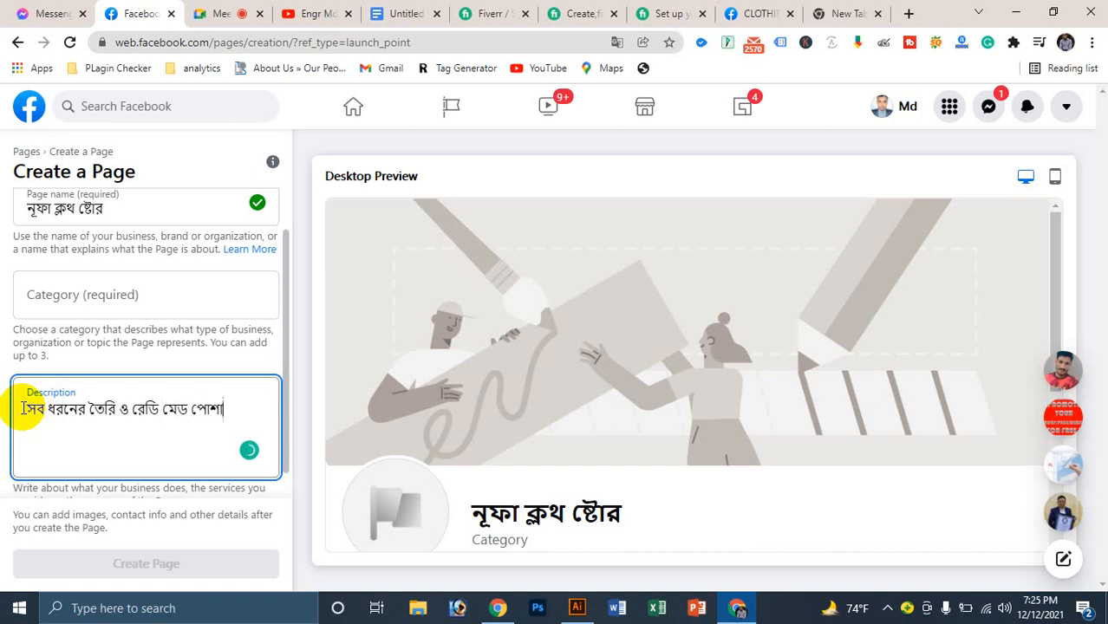
type("য়")
key("BackSpace")
type("য়")
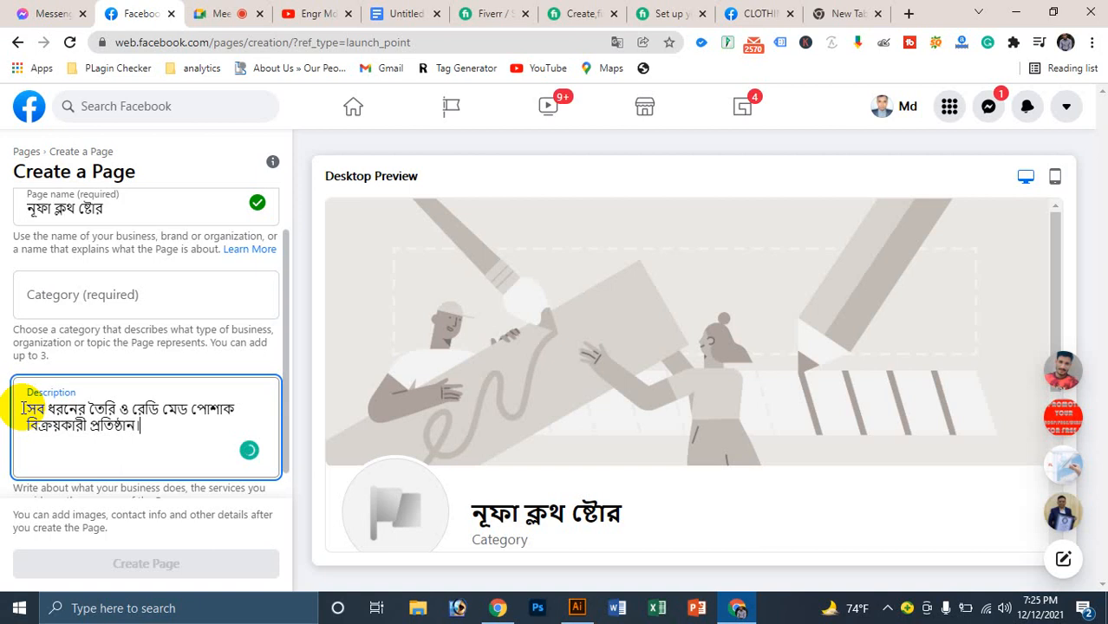
scroll(111, 413, "down", 1)
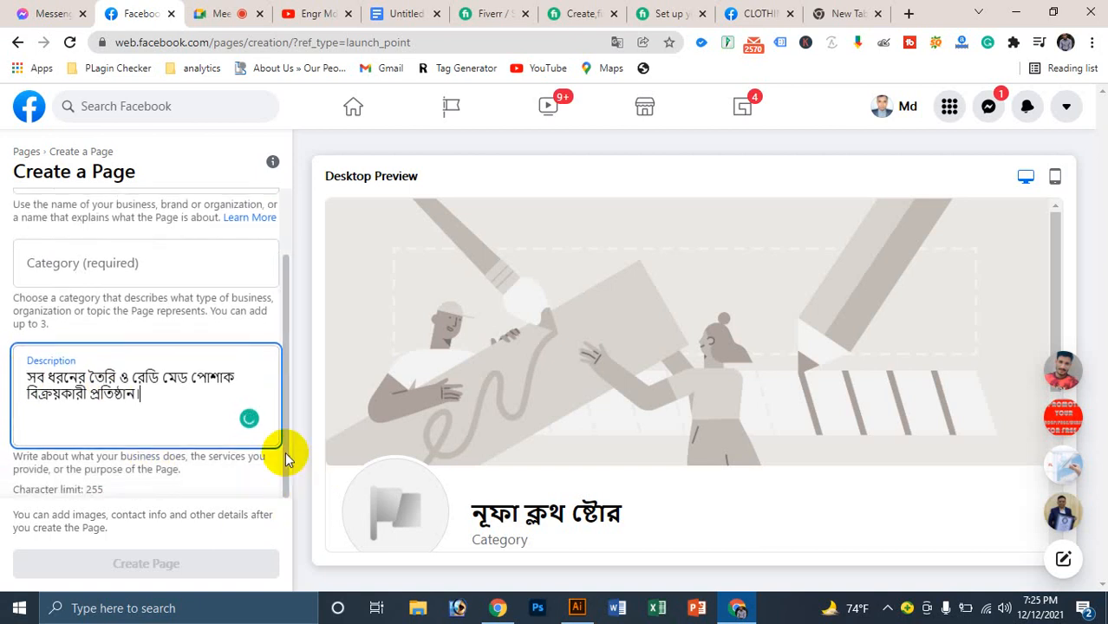
left_click(254, 472)
left_click(154, 489)
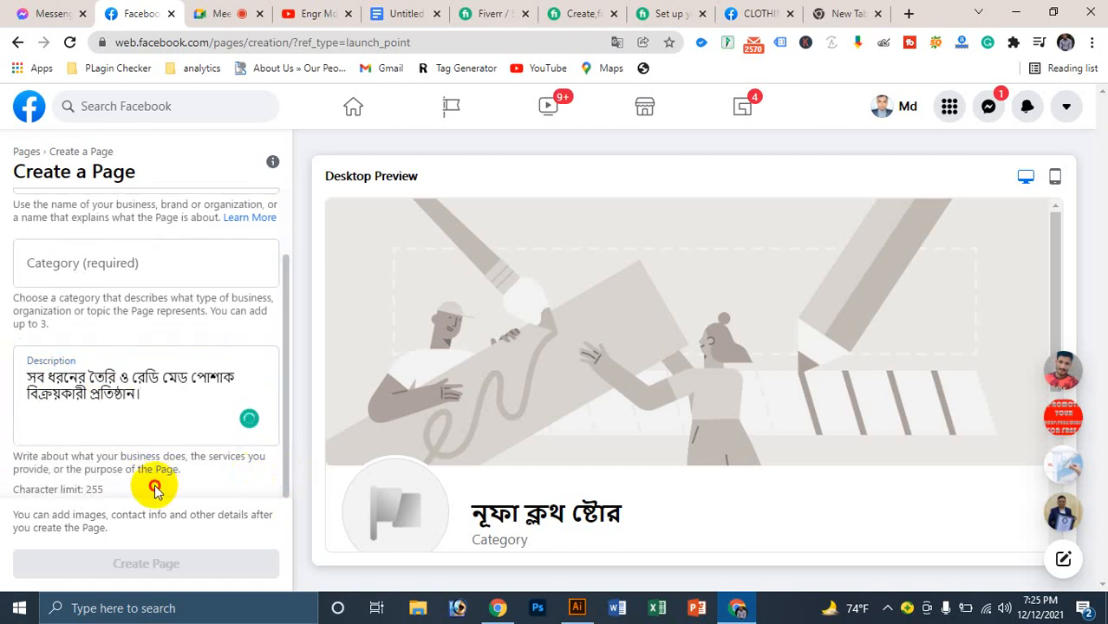
Step: Paste the welcome text before it and cut the long middle passage, leaving two sentences
left_click(148, 396)
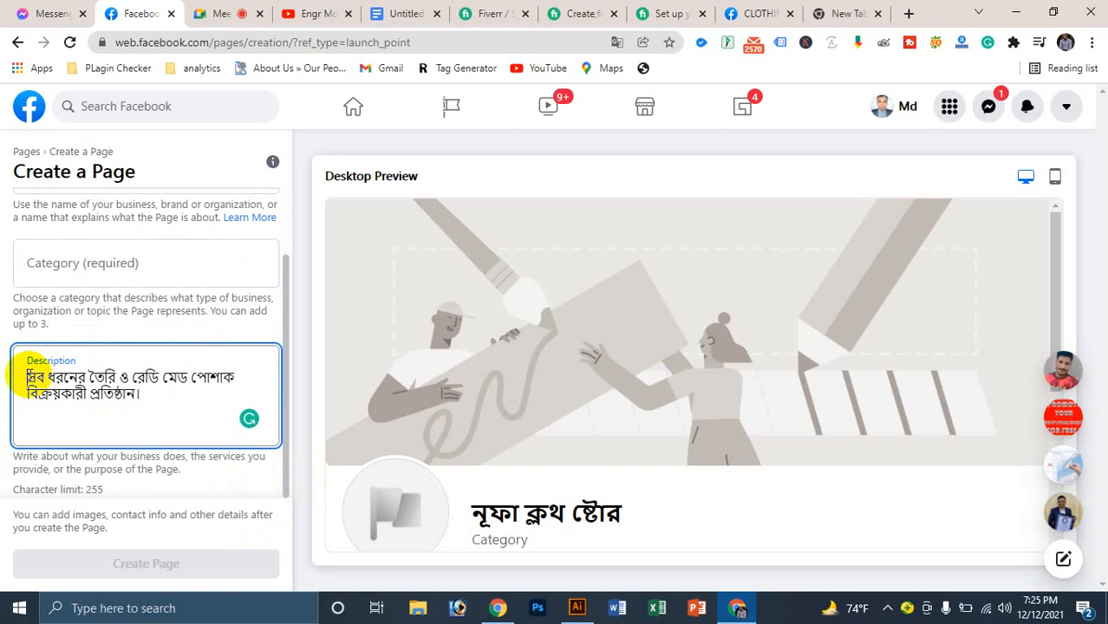
type("নূফা ক্লথ ষ্টোরে আপনাকে স্বাগতম। আপনি ও আপনার পরিবারের সকল সদস্যদের জন্য যে কোন ধরণের পোশাক শার্ট, প্যান্ট, পাঞ্জামি, বোরকা, হিজাব, ছোট বাচ্চাদের ফতুয়া, ফোরগ সহ দেশি বিদেশি বিভিন্ন ধরনের প্রোডাক্ট বা পন")
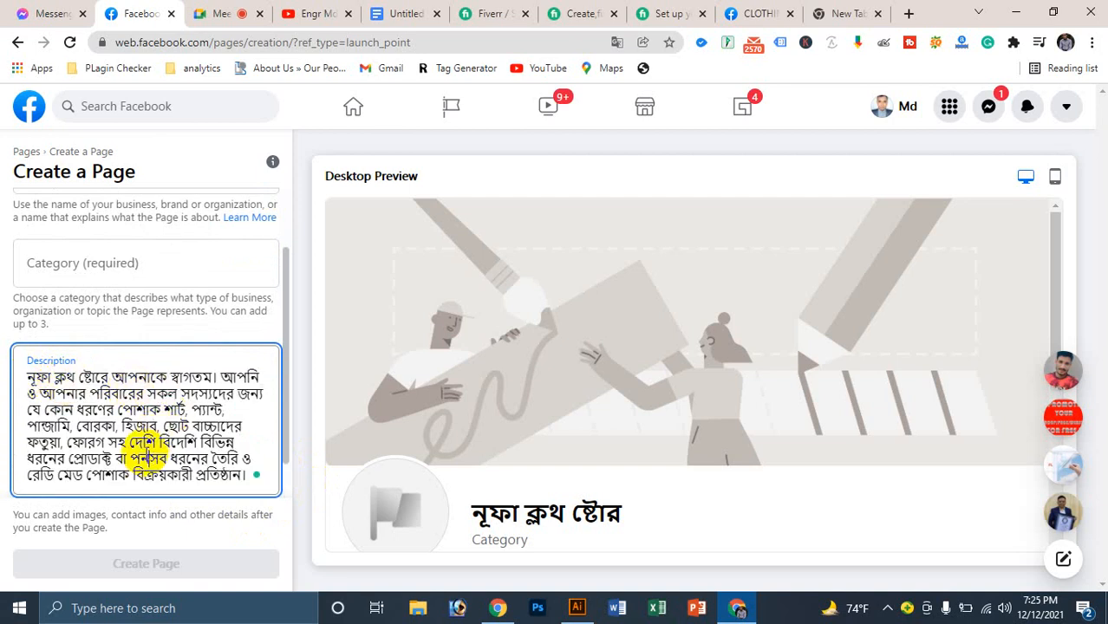
left_click_drag(147, 457, 223, 378)
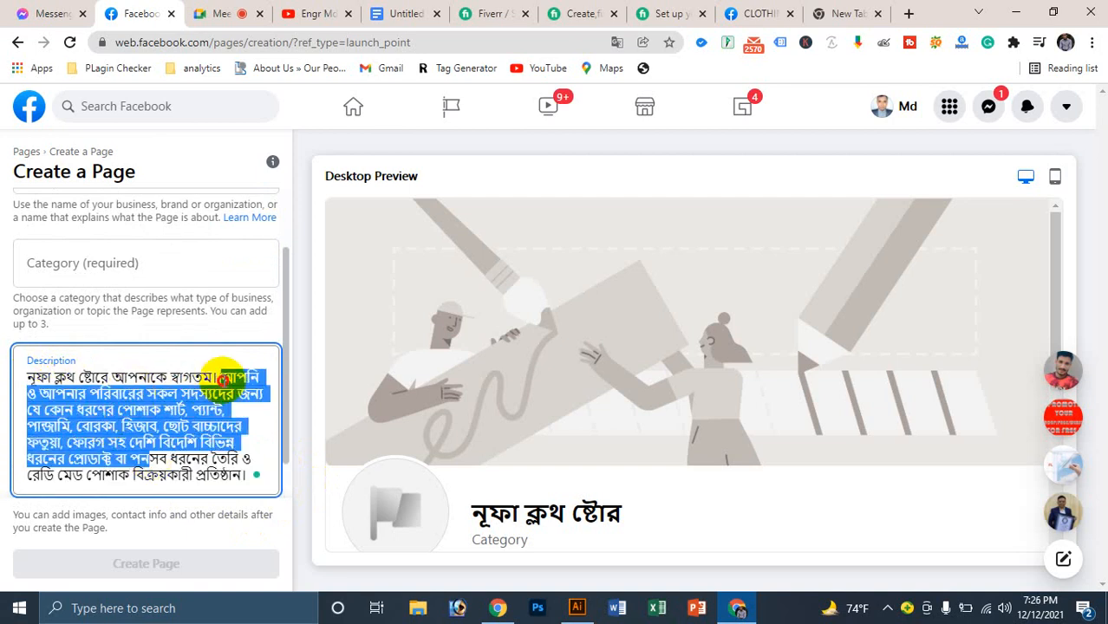
key("BackSpace")
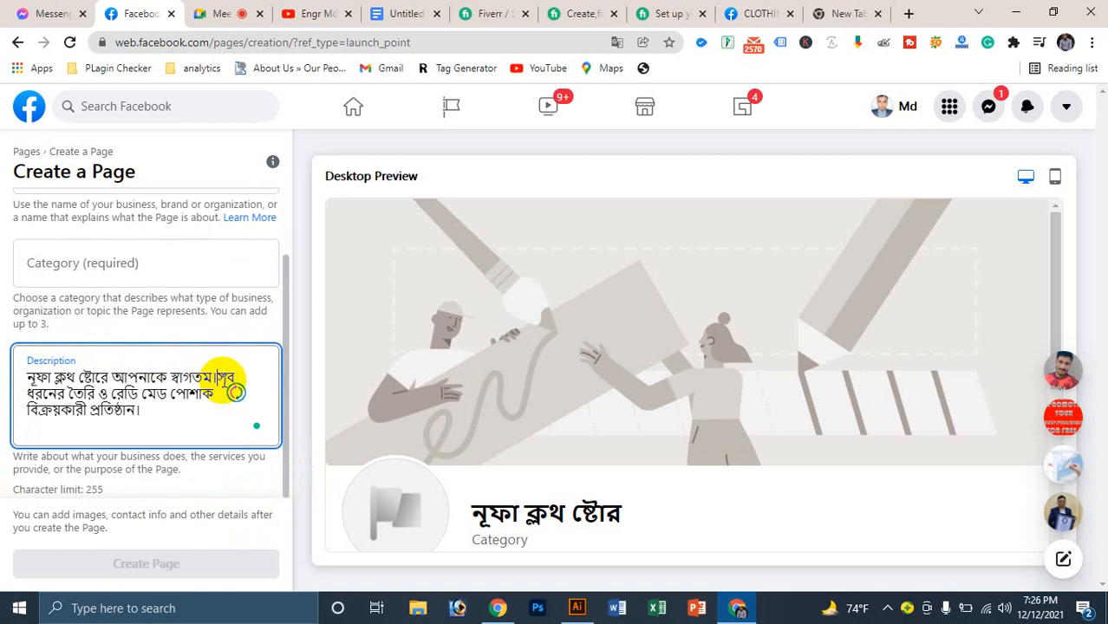
left_click(158, 419)
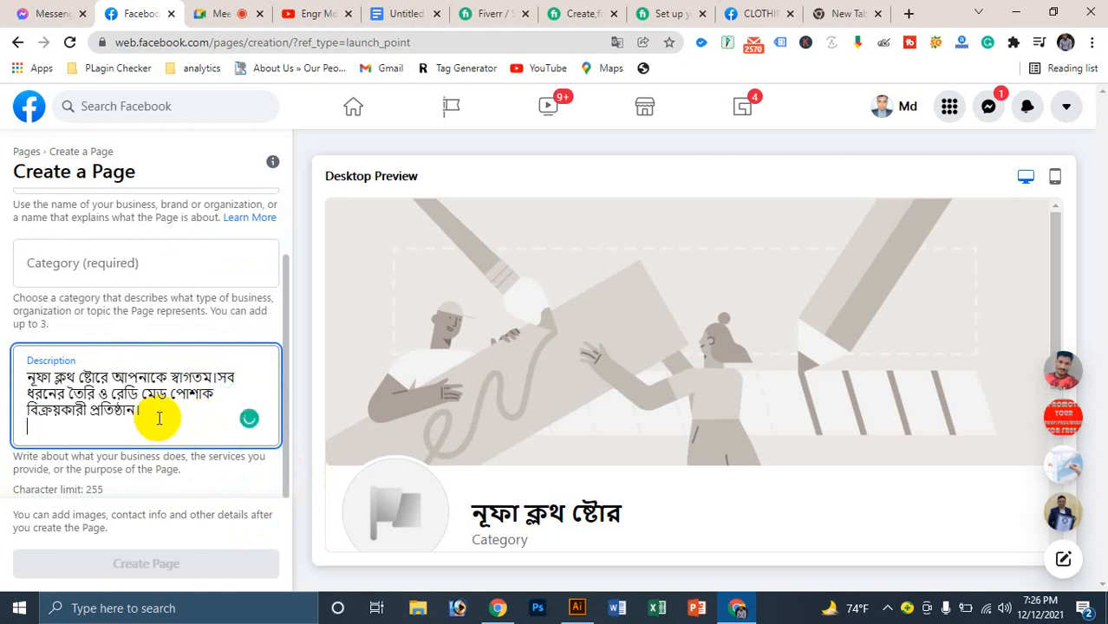
left_click(328, 395)
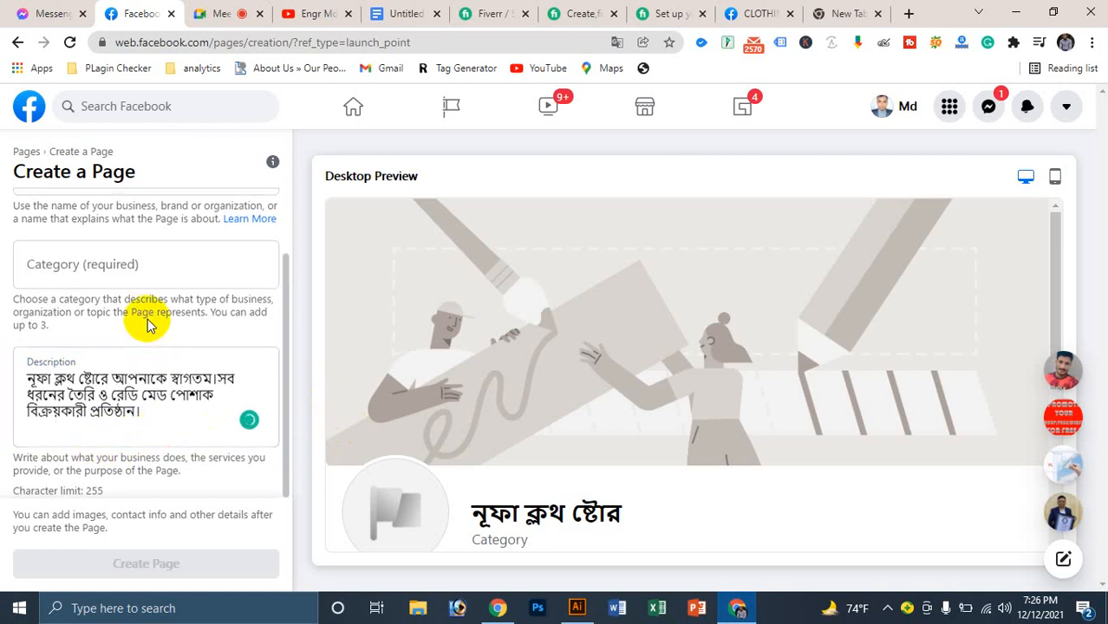
Step: Set the category to Clothing store and put the description's second sentence on its own line
scroll(148, 294, "up", 1)
left_click(75, 346)
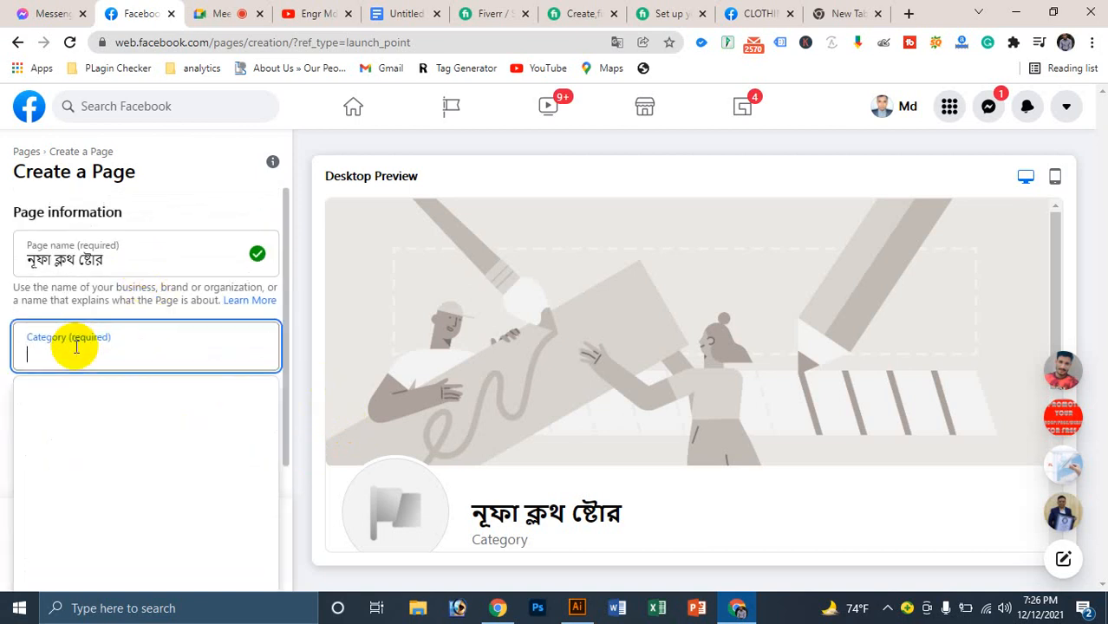
type("c")
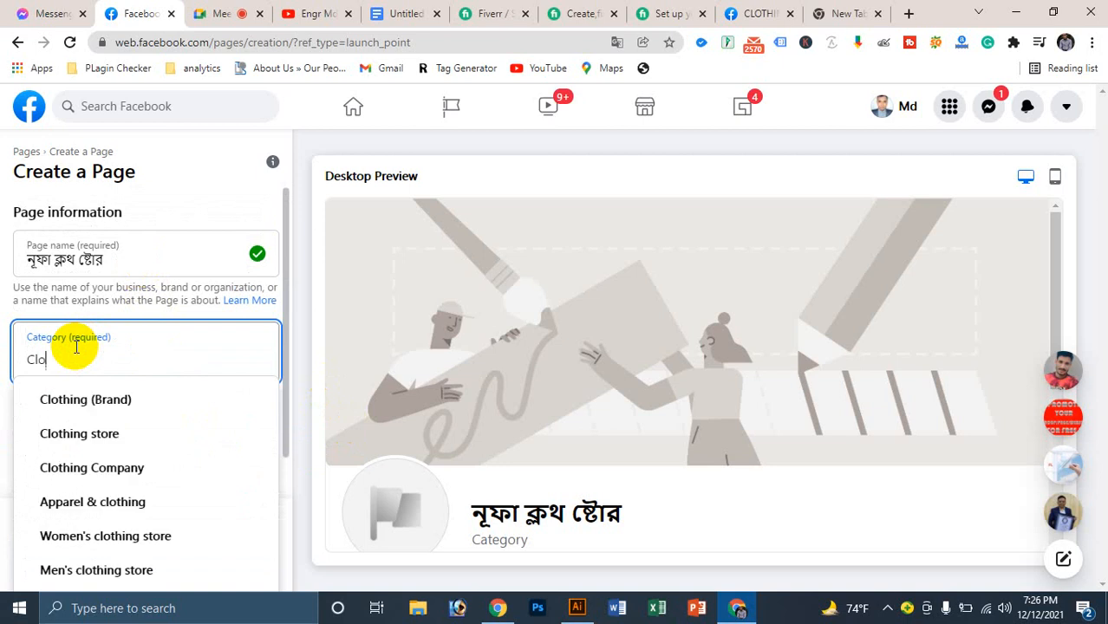
left_click(69, 438)
scroll(148, 354, "down", 1)
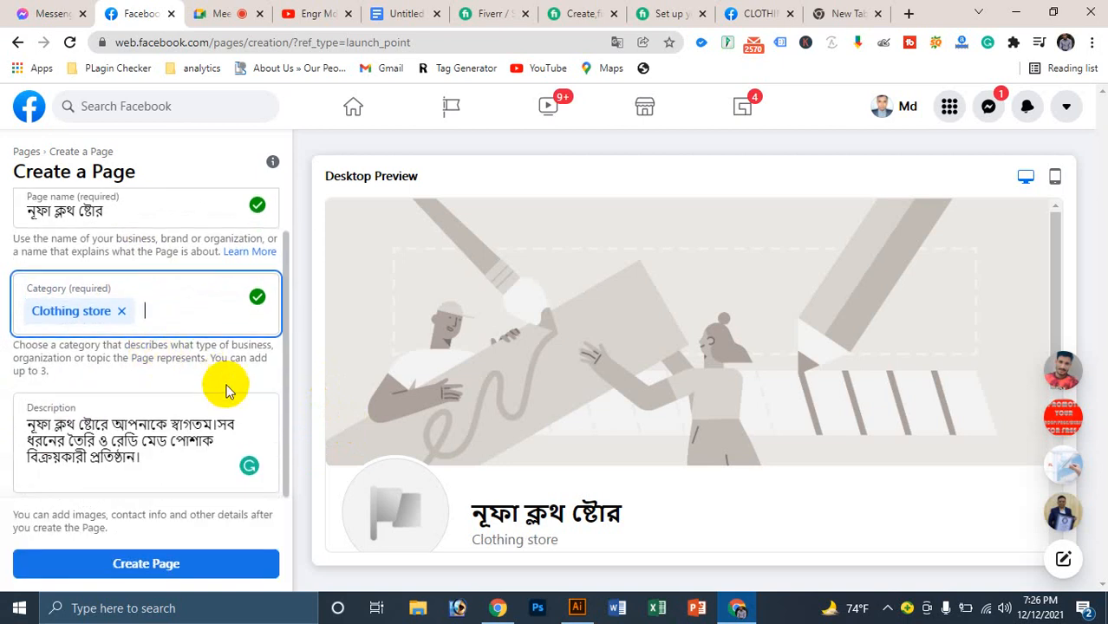
left_click(220, 425)
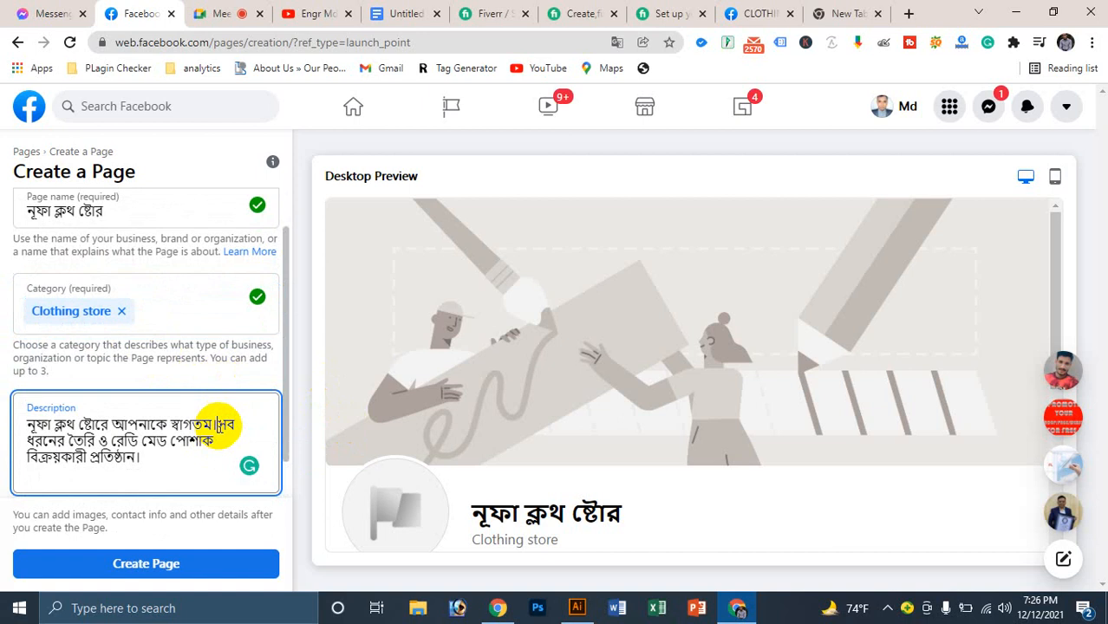
key("Return")
left_click(161, 453)
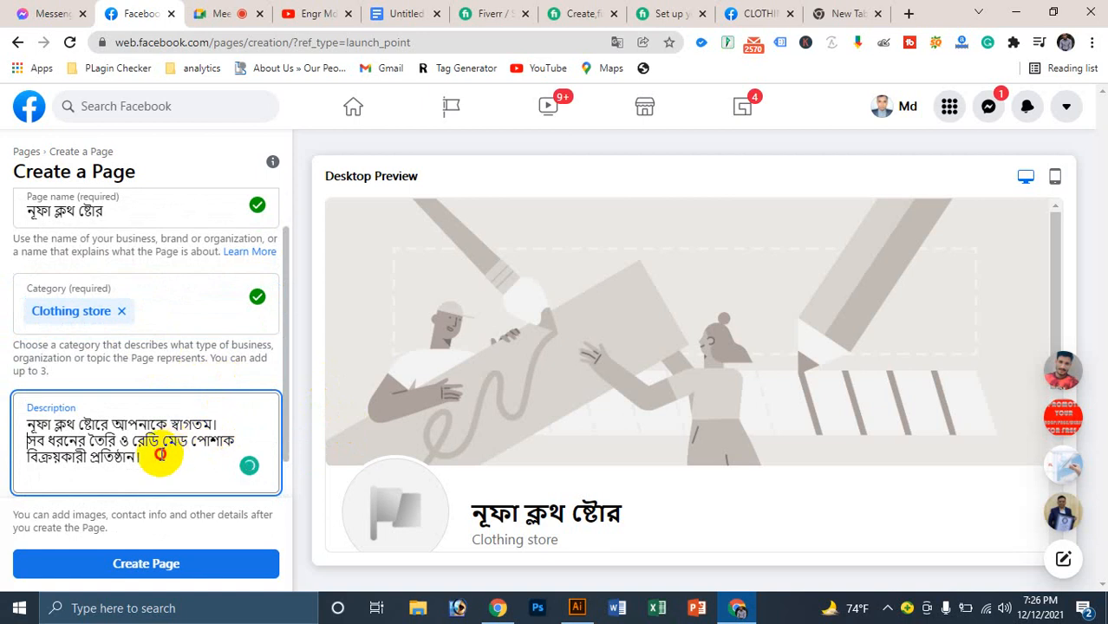
Step: Submit the page, dismiss the 'You Can't Use This Feature Right Now' notice, and scroll the preview
left_click(189, 564)
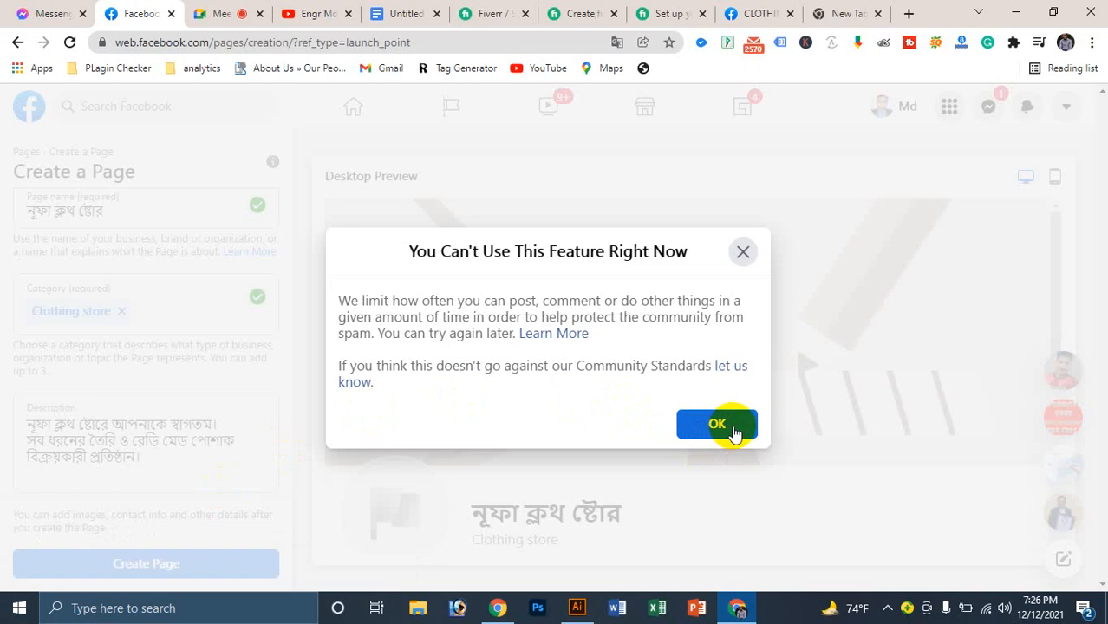
left_click(731, 426)
scroll(520, 373, "down", 3)
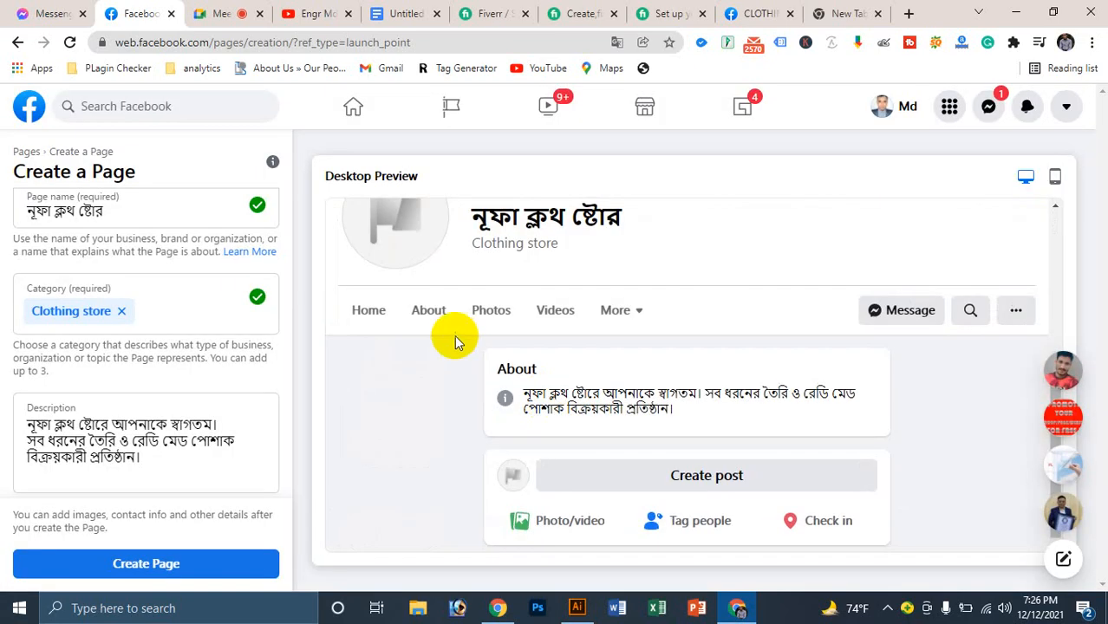
scroll(723, 301, "up", 3)
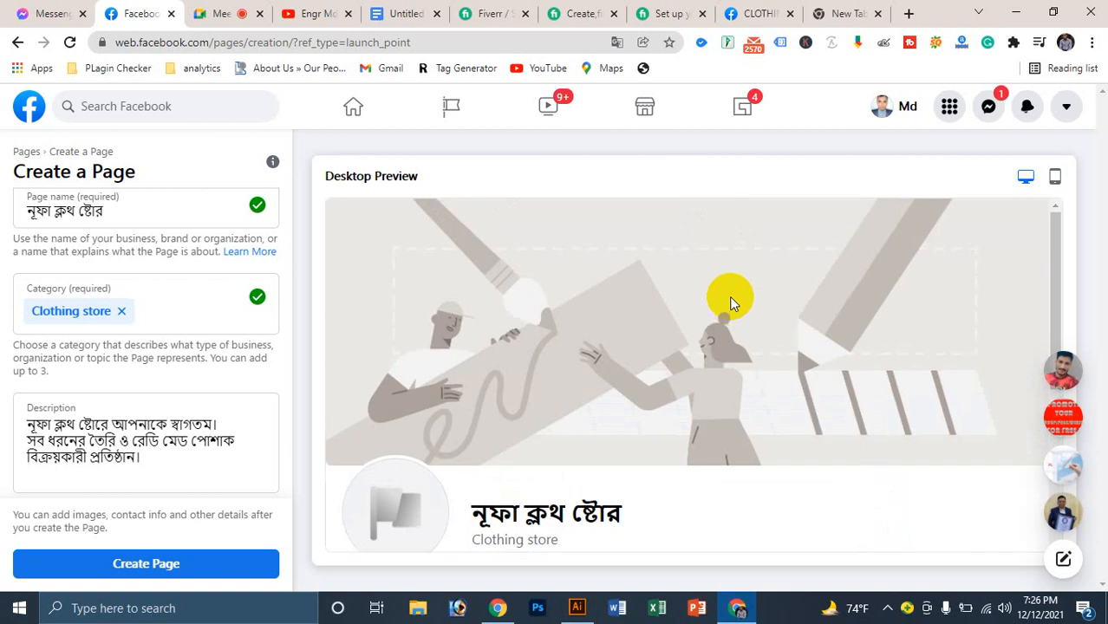
Step: Abandon the unfinished page creation and browse the list of Your Pages
left_click(444, 106)
left_click(722, 386)
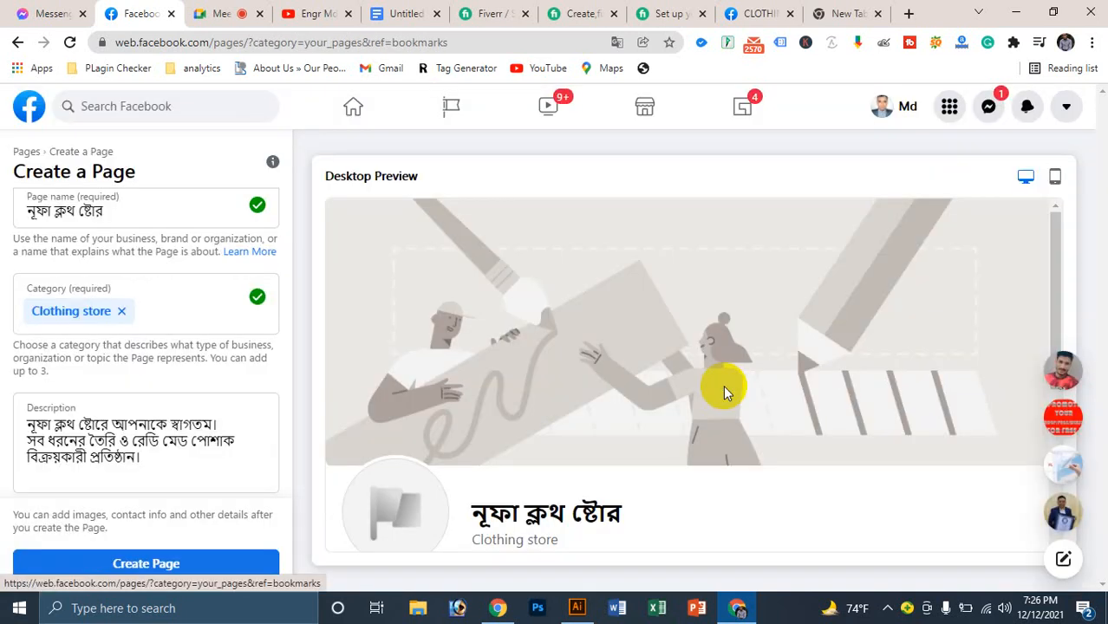
scroll(525, 257, "down", 5)
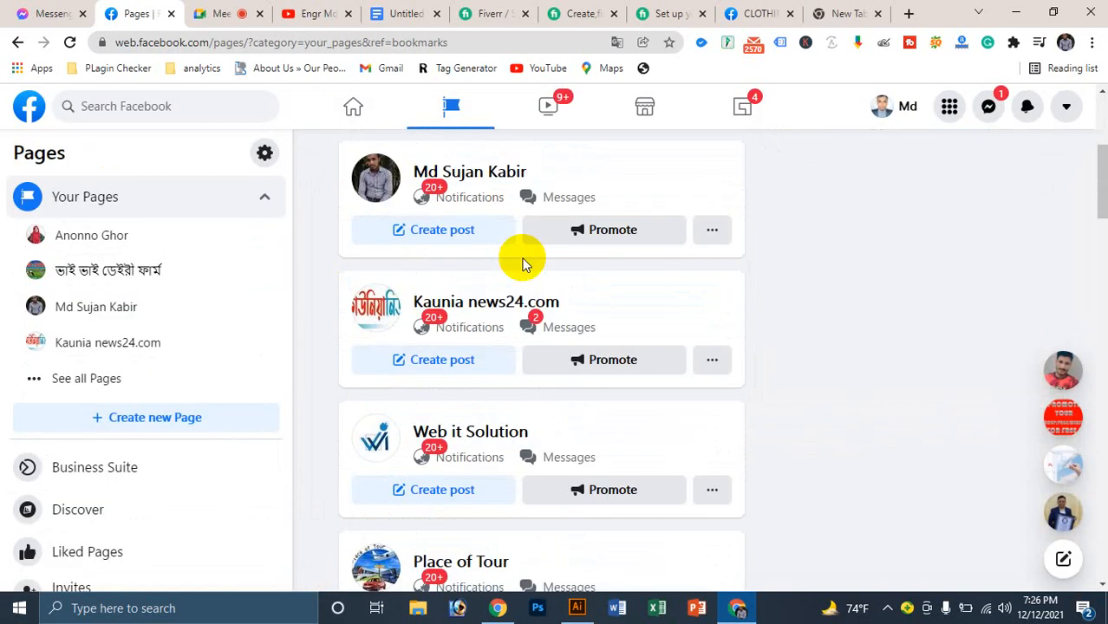
scroll(524, 265, "down", 10)
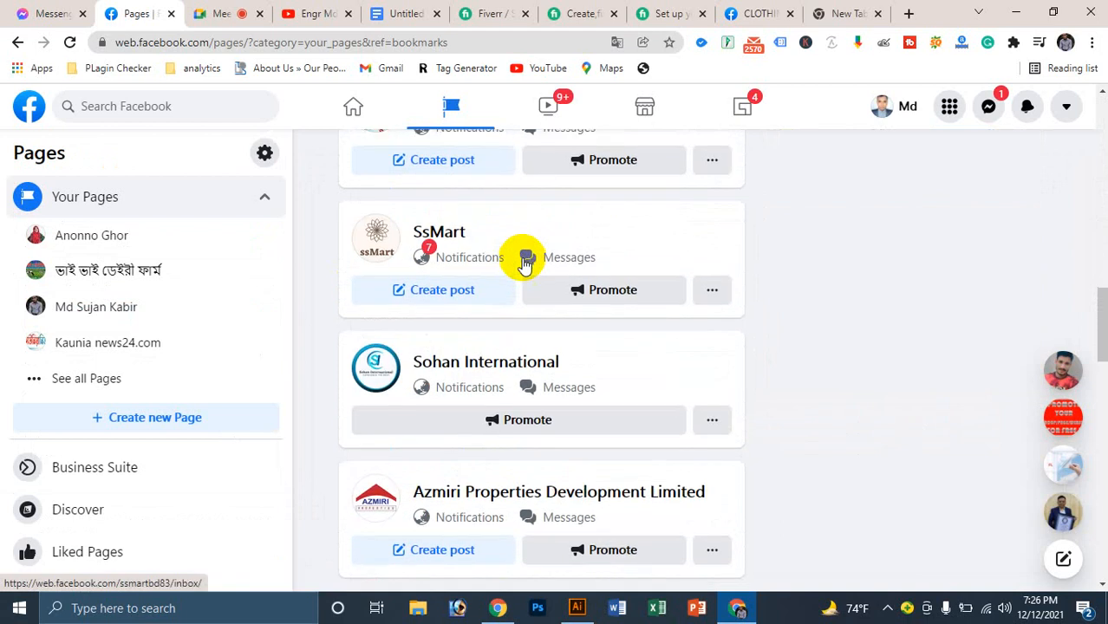
scroll(524, 264, "down", 3)
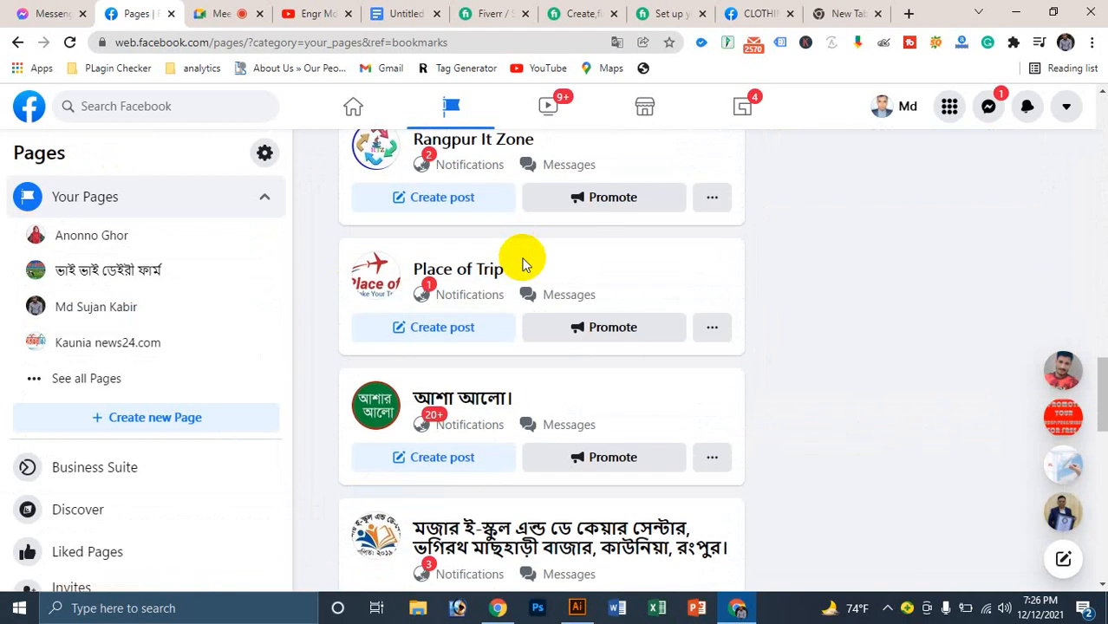
scroll(525, 265, "up", 1)
Step: Open the Rangpur It Zone page and bring up its Edit Page info form
left_click(499, 225)
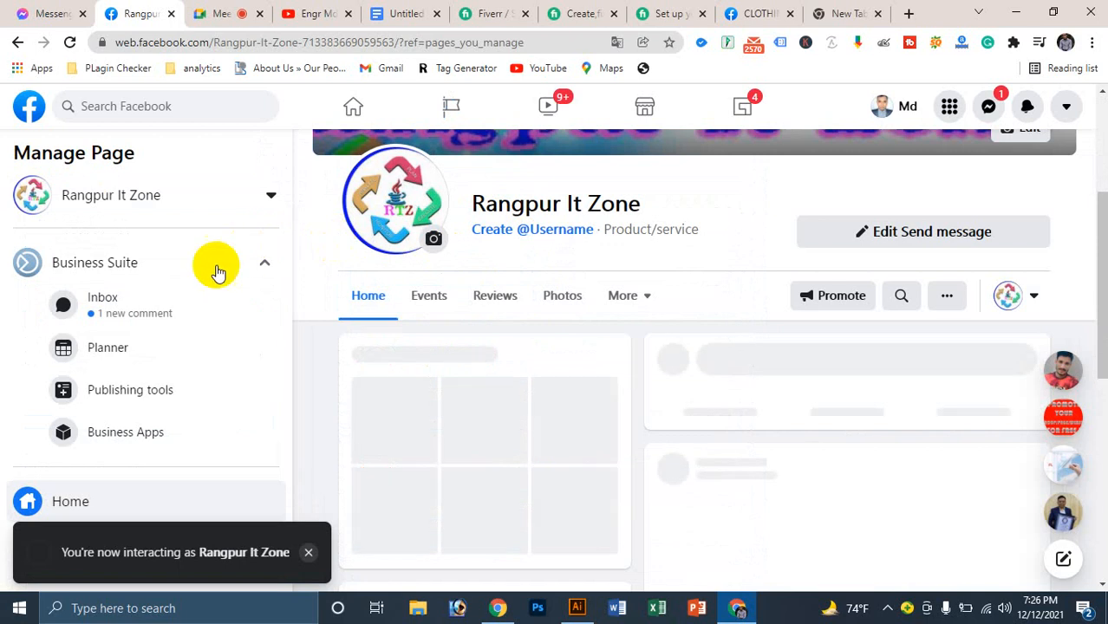
scroll(116, 482, "down", 3)
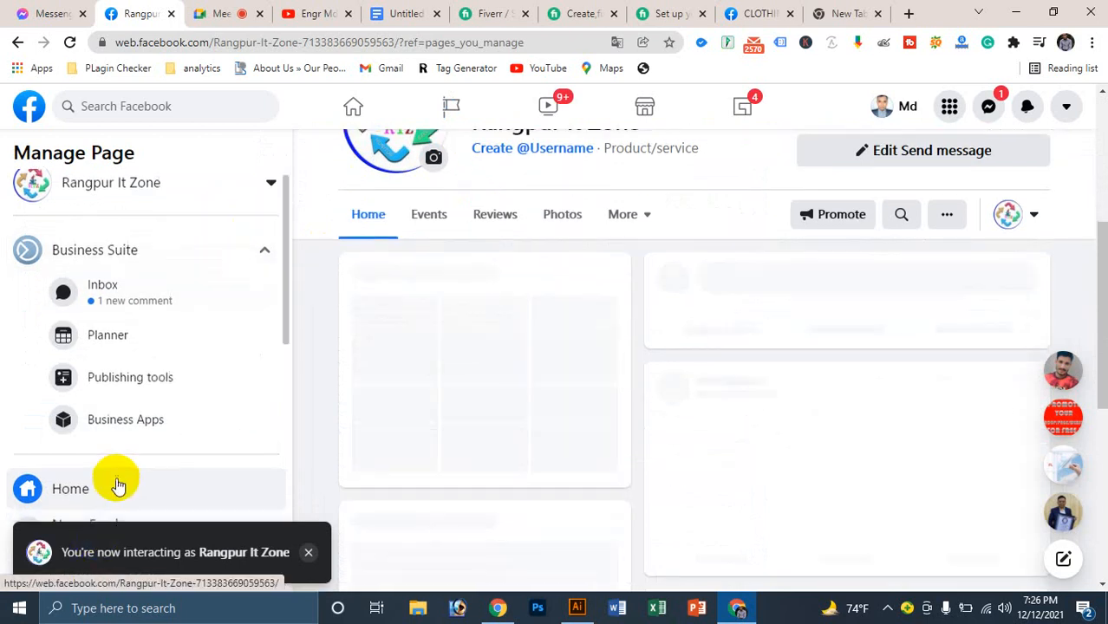
left_click(299, 559)
scroll(165, 389, "down", 2)
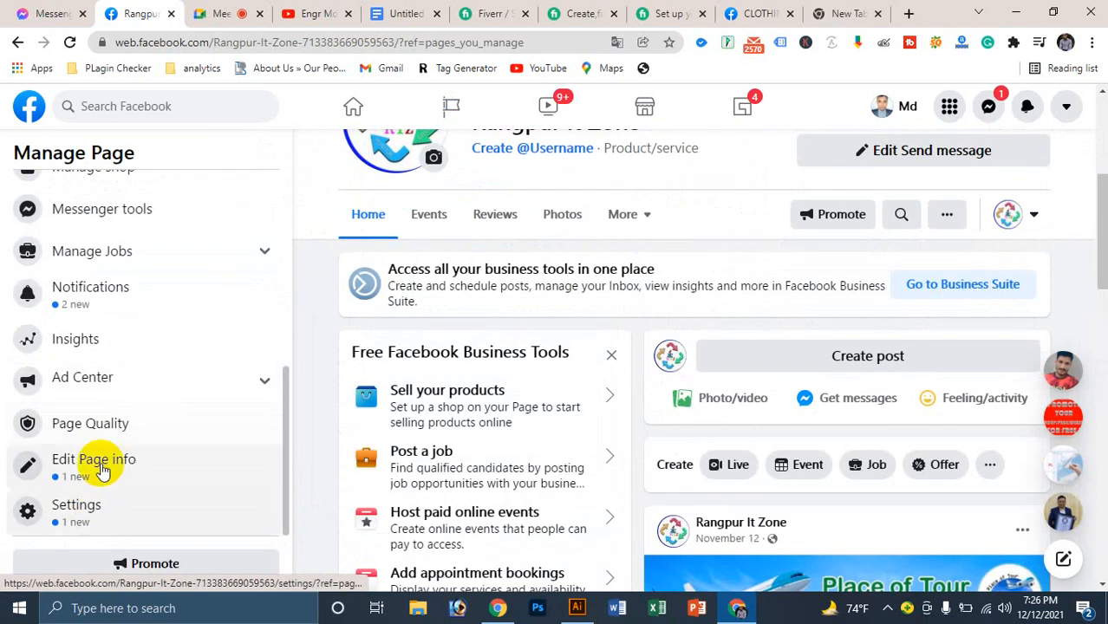
left_click(102, 462)
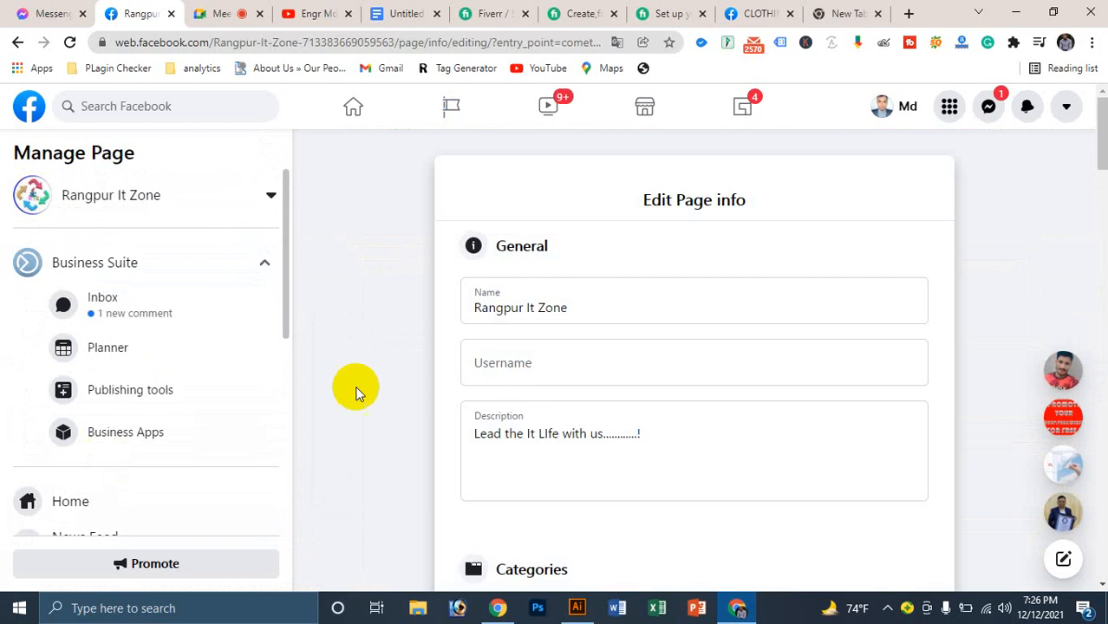
Step: Replace the page name Rangpur It Zone with Nufa Cloth Store
left_click(601, 305)
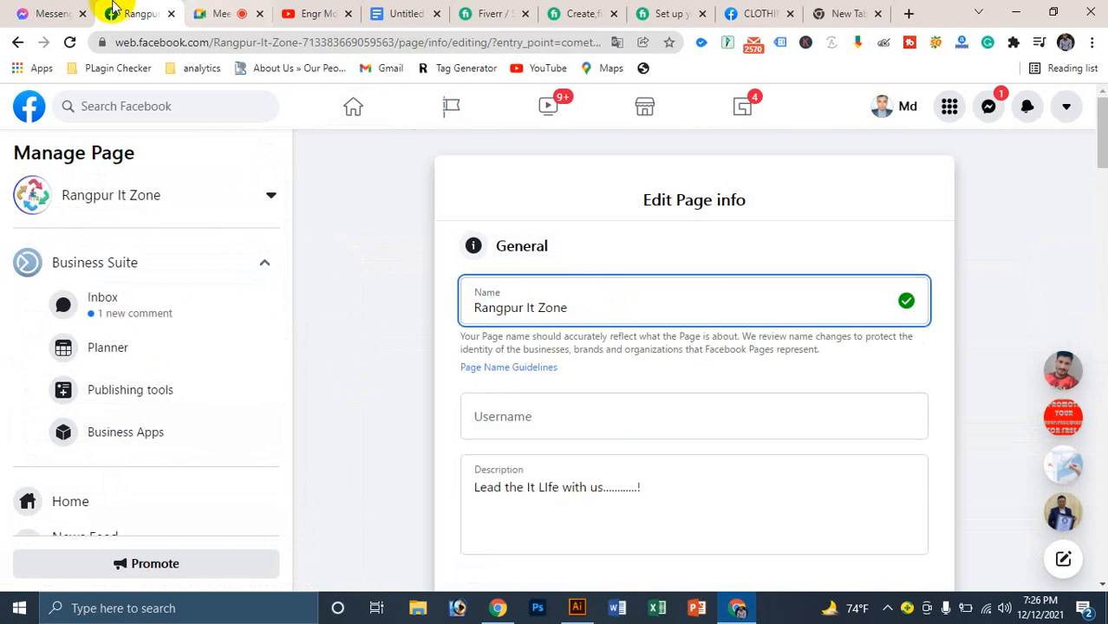
left_click(591, 311)
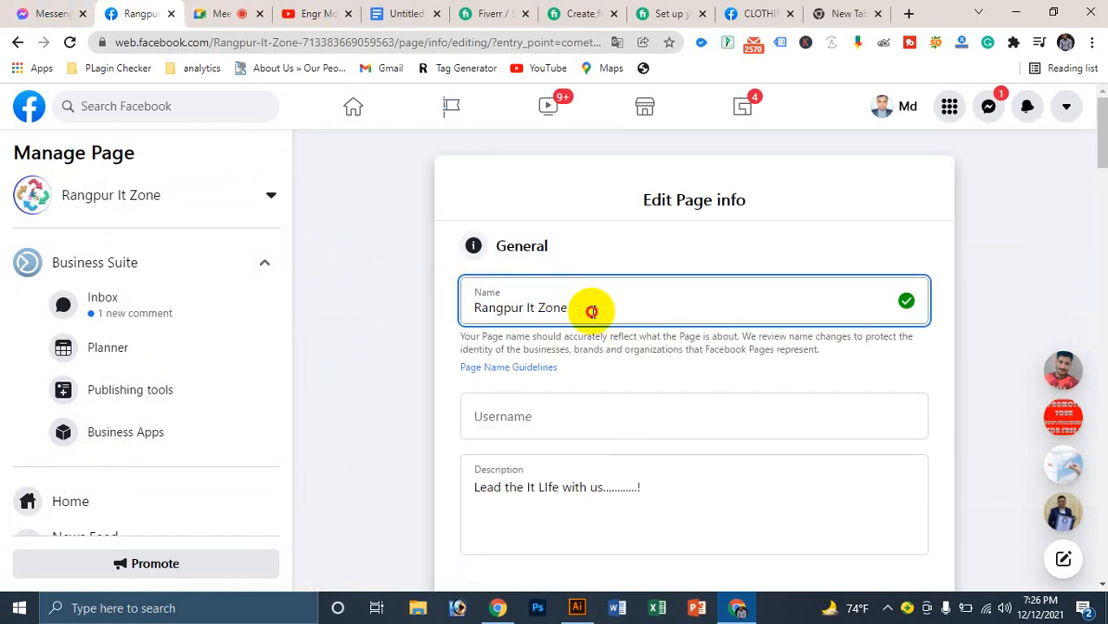
left_click_drag(591, 310, 436, 306)
key("BackSpace")
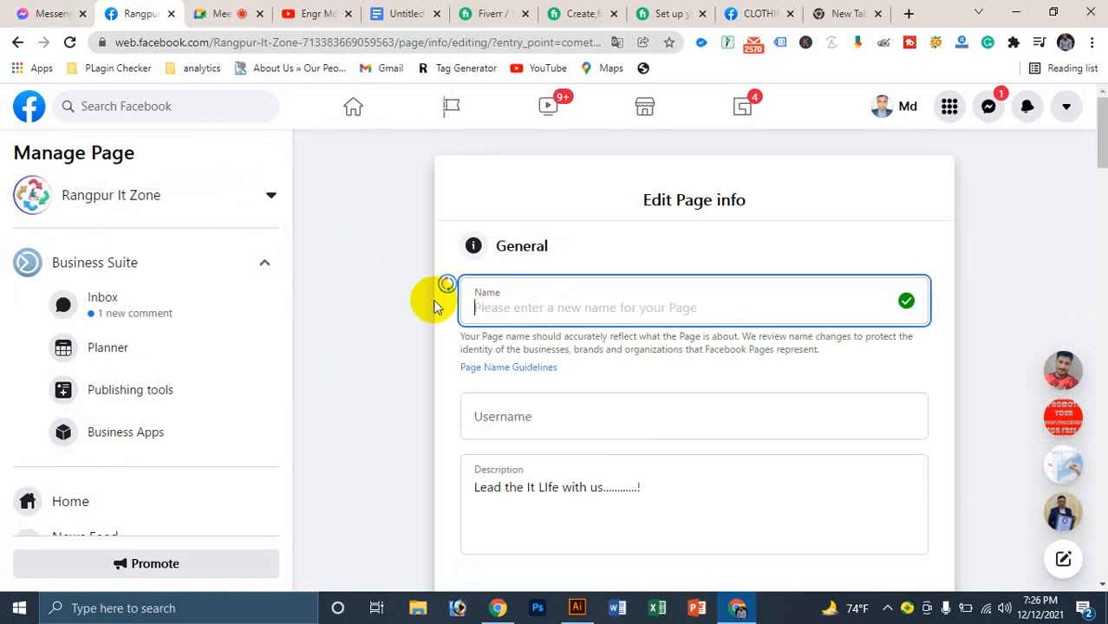
type("Nu")
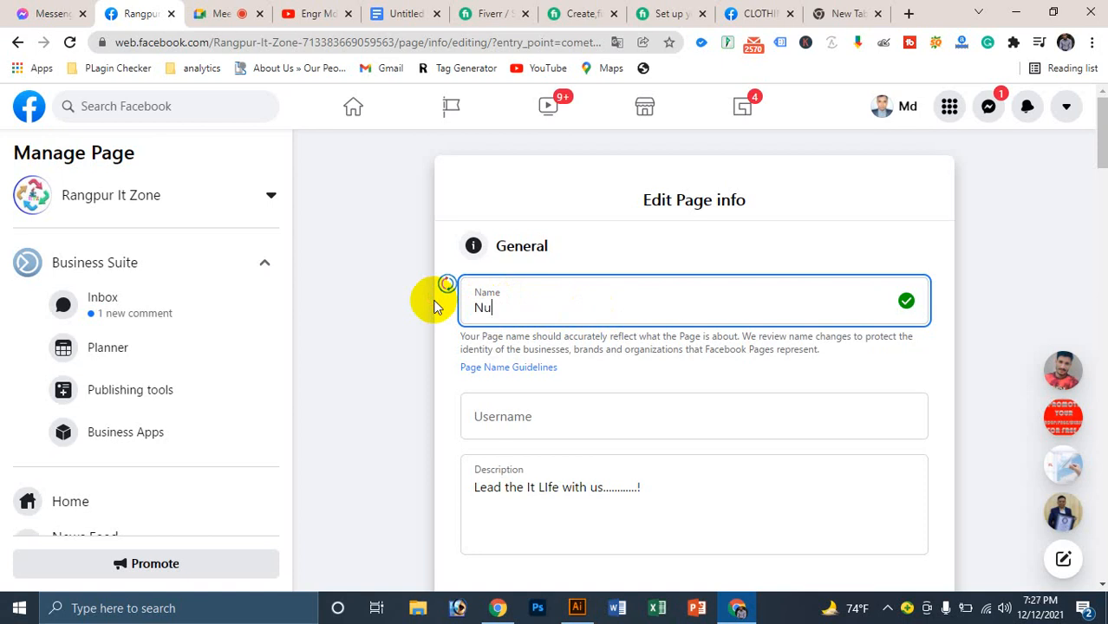
type("fa Cloth Store")
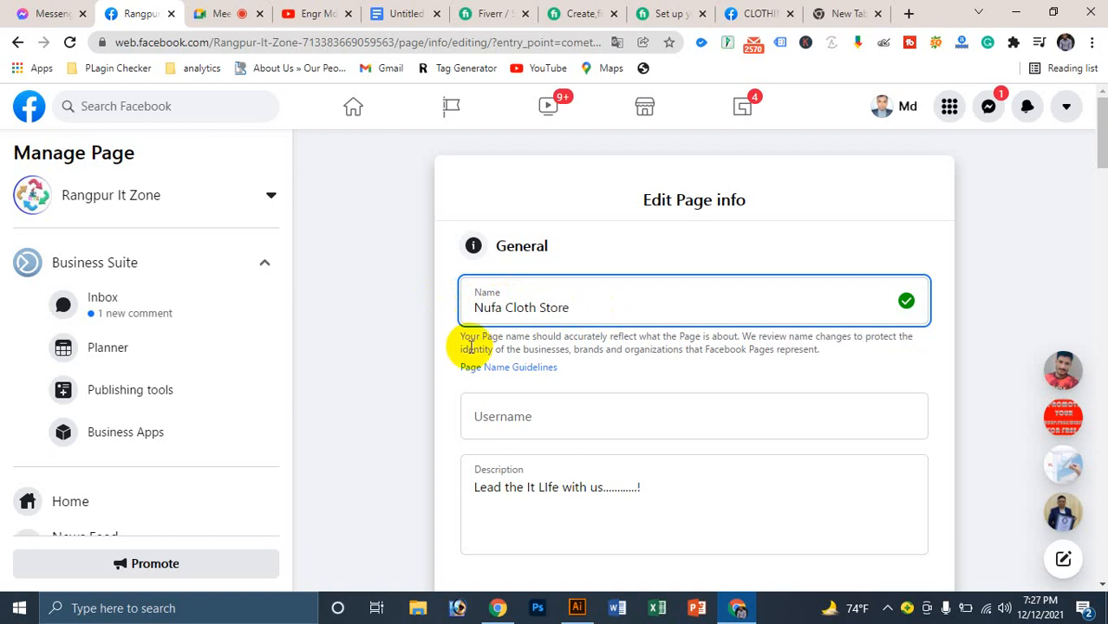
Step: Request the name change for review, dismiss the blocked-feature error, and reload the form
left_click(533, 421)
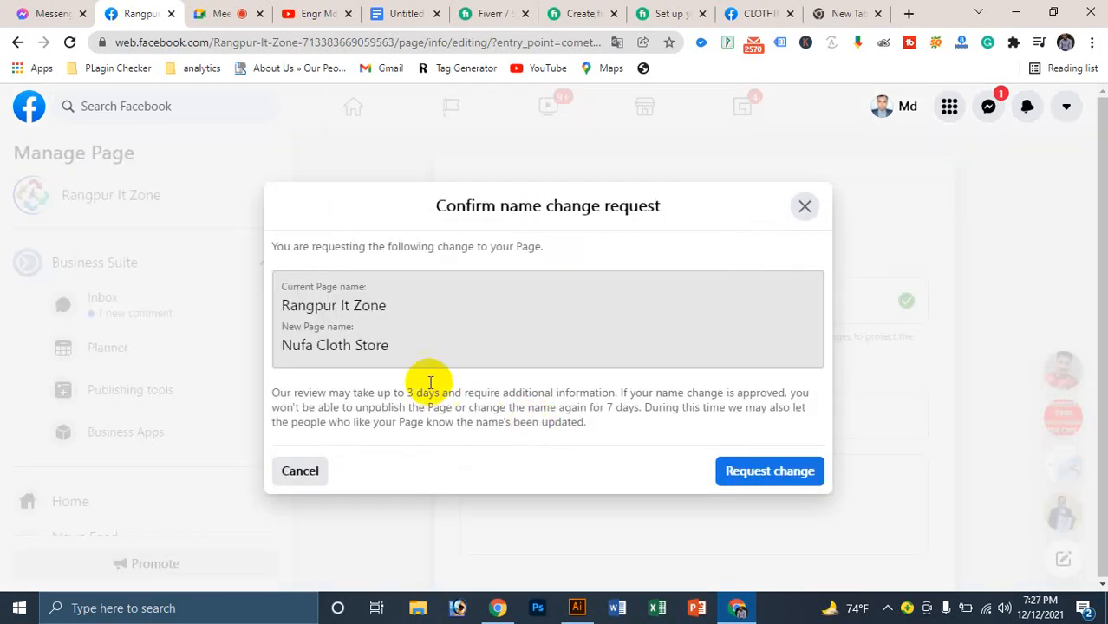
left_click(743, 471)
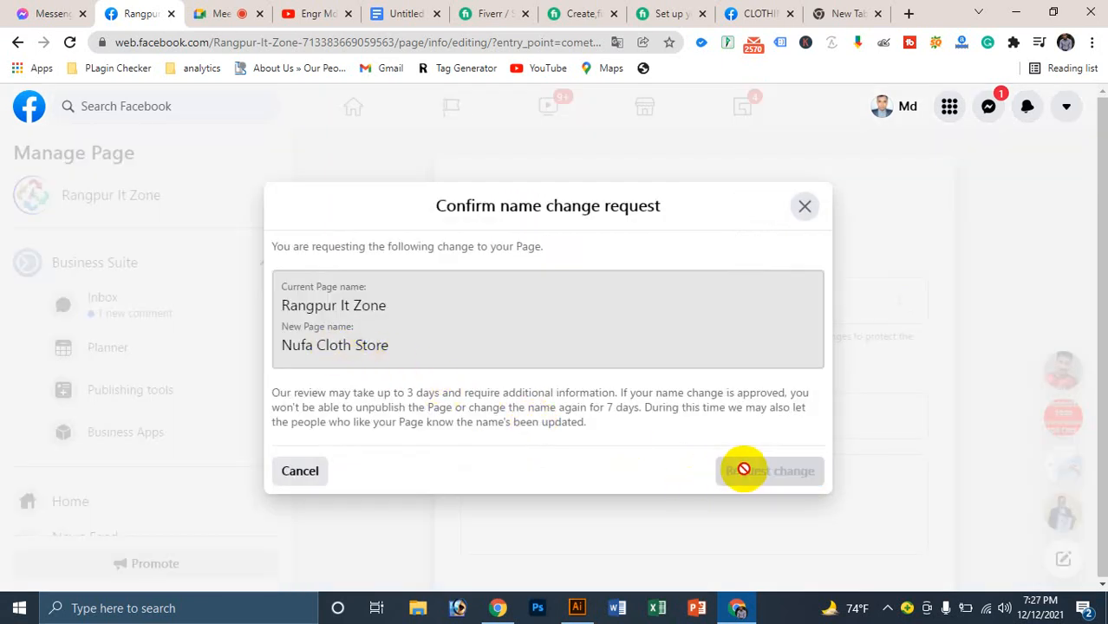
left_click(715, 423)
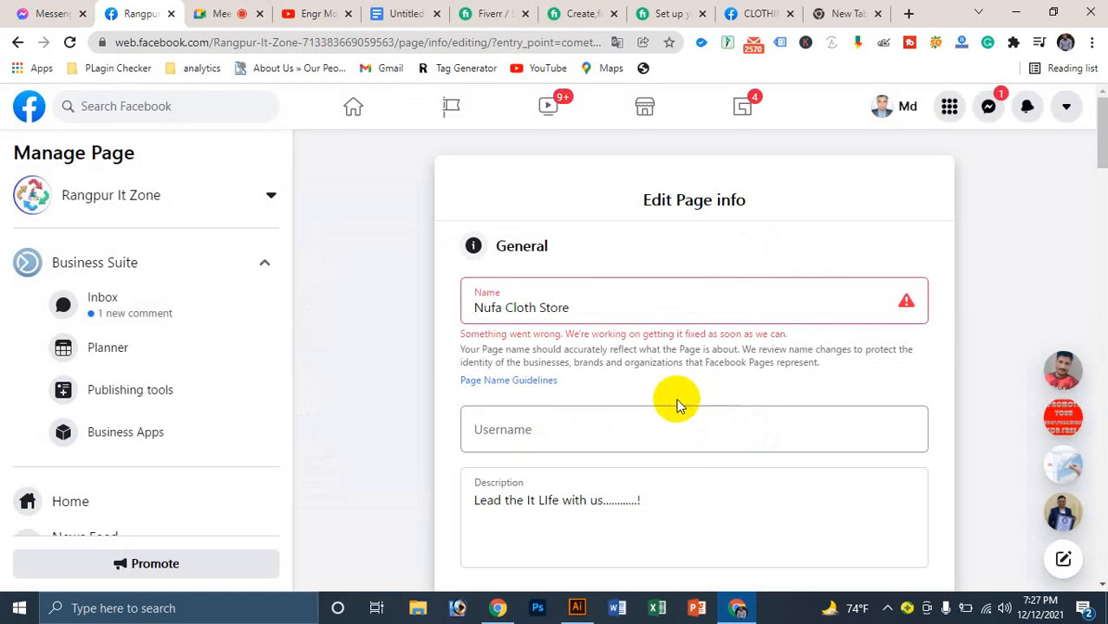
left_click(70, 42)
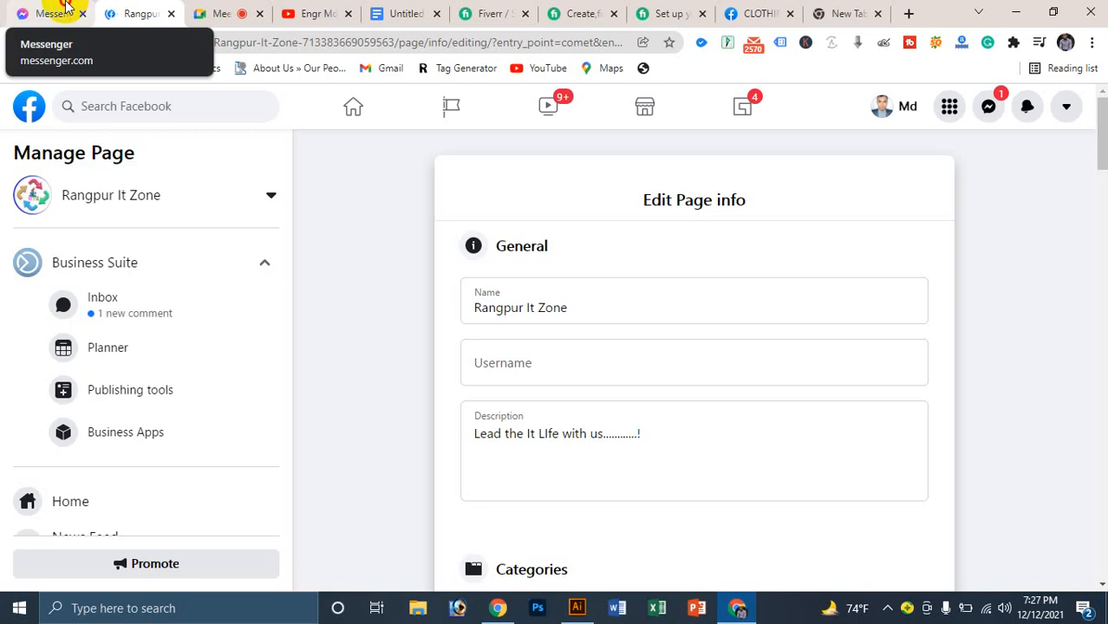
Step: Check the Messenger and Google Meet tabs, then return and go to the Pages section
left_click(74, 11)
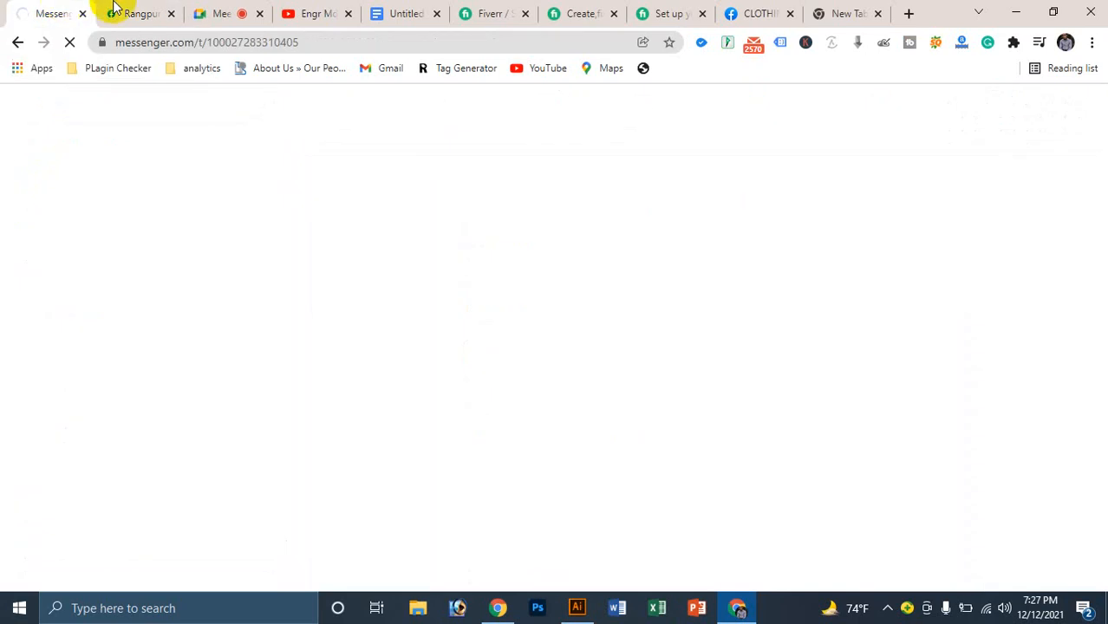
left_click(247, 12)
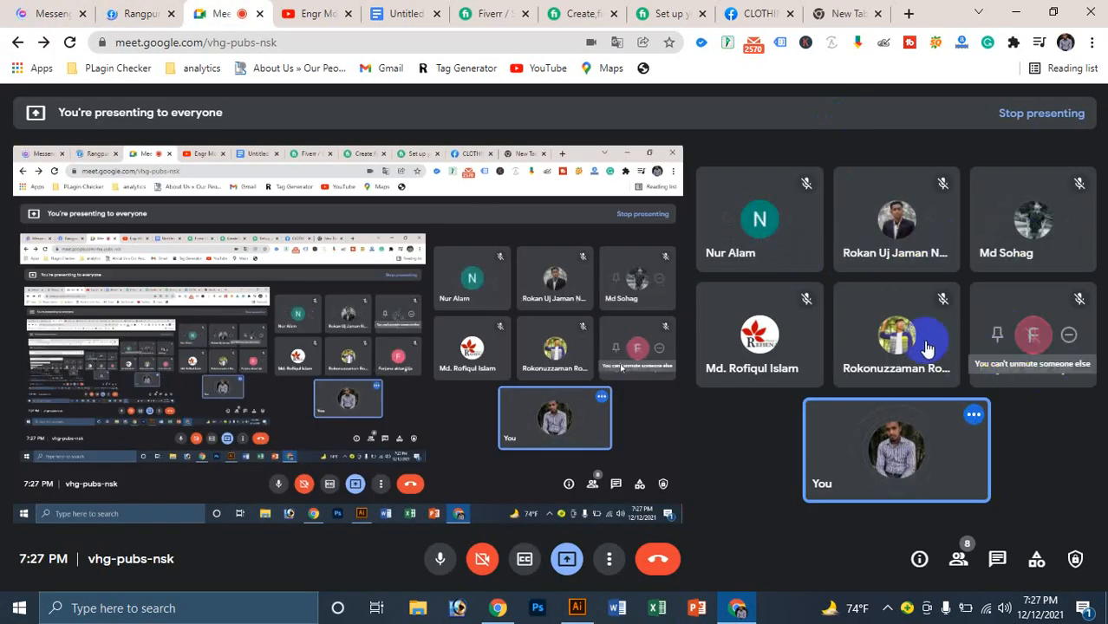
left_click(108, 11)
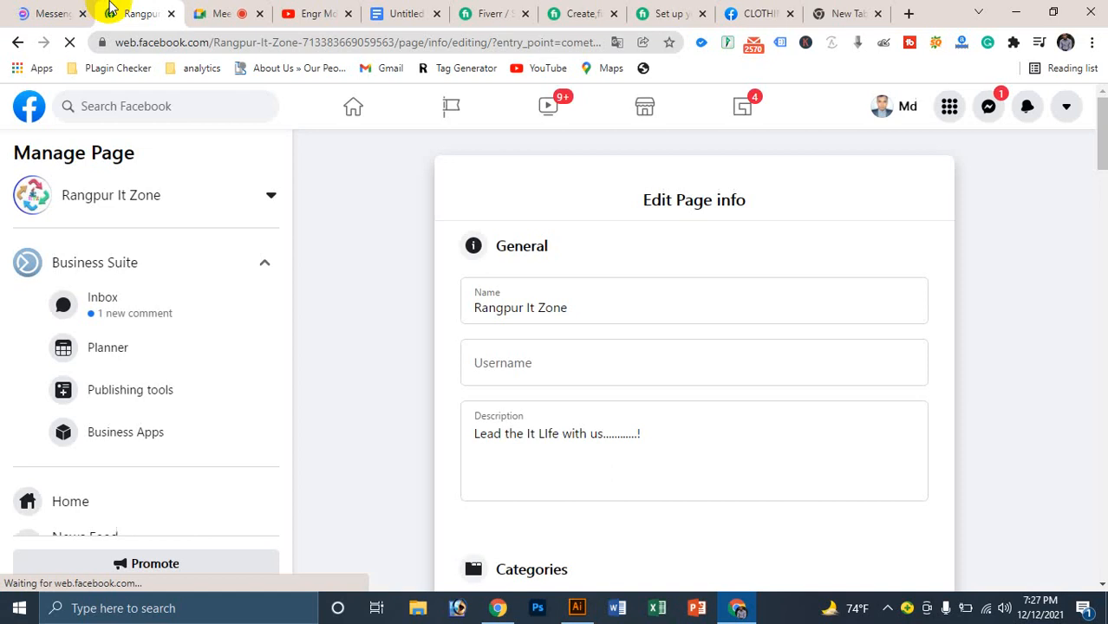
left_click(519, 365)
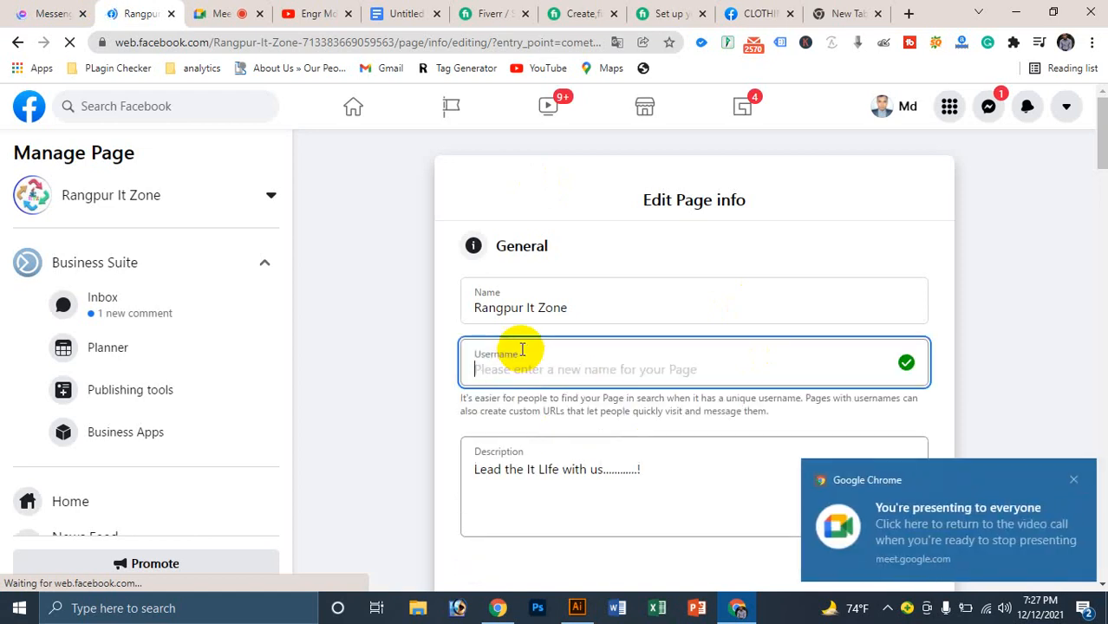
left_click(1040, 410)
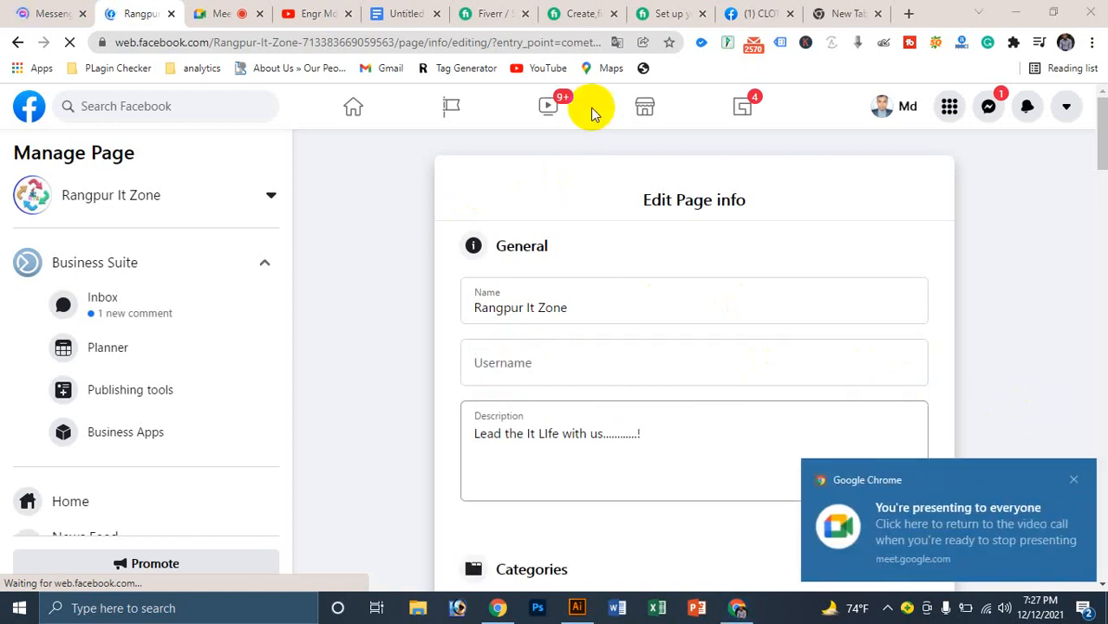
left_click(459, 109)
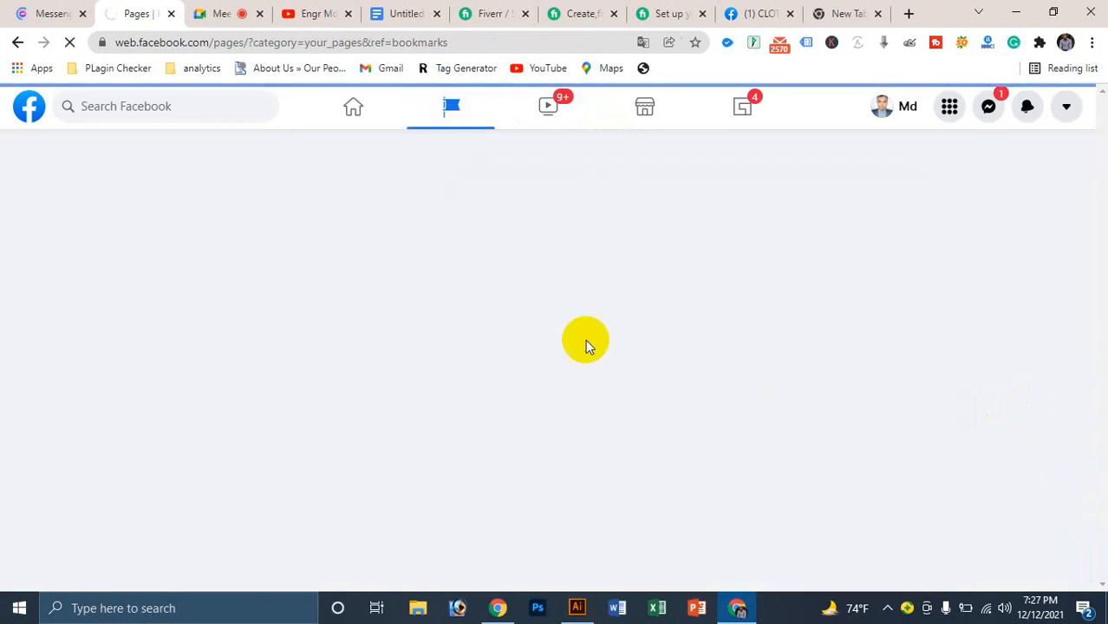
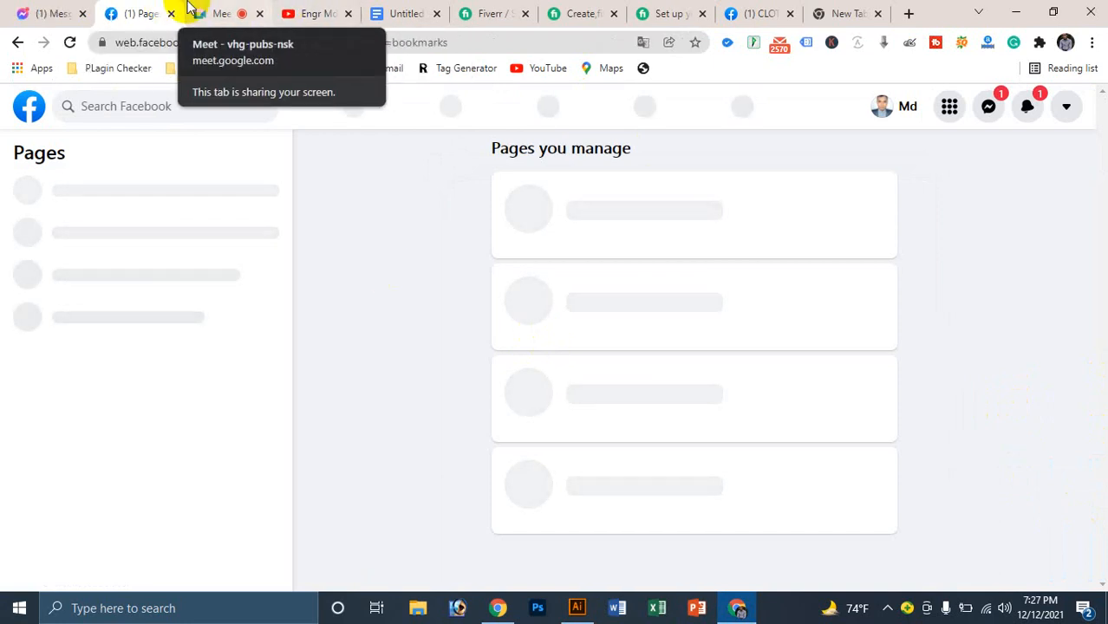
Step: Scroll down the Pages you manage list to reach the Nufa Cloth Store entries
scroll(507, 292, "down", 5)
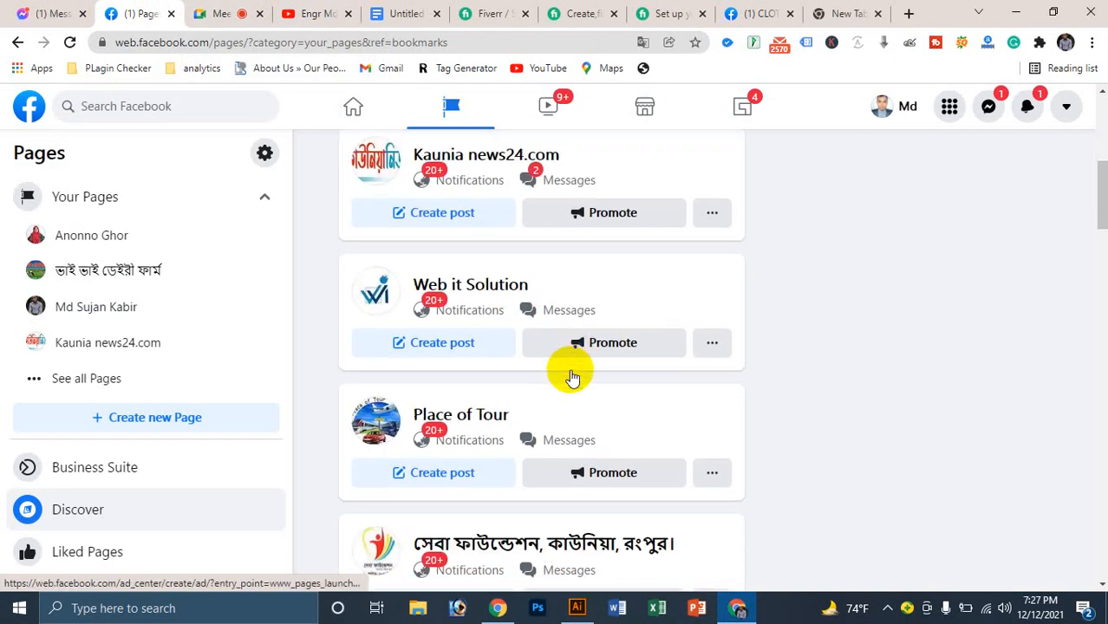
scroll(571, 375, "down", 8)
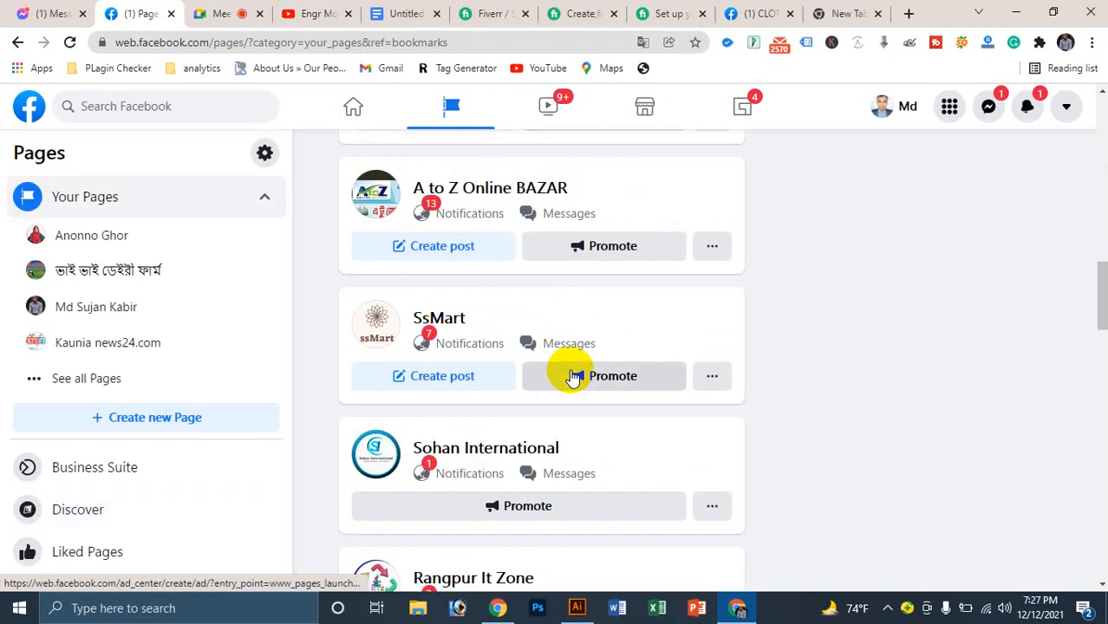
scroll(571, 375, "down", 8)
scroll(571, 375, "down", 8)
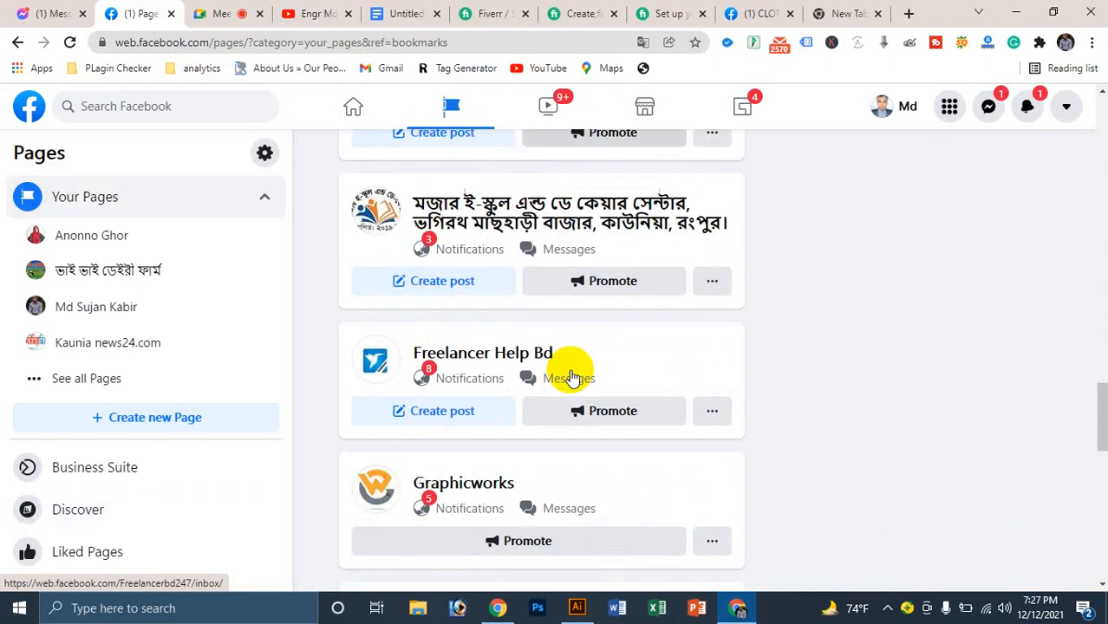
scroll(572, 378, "down", 4)
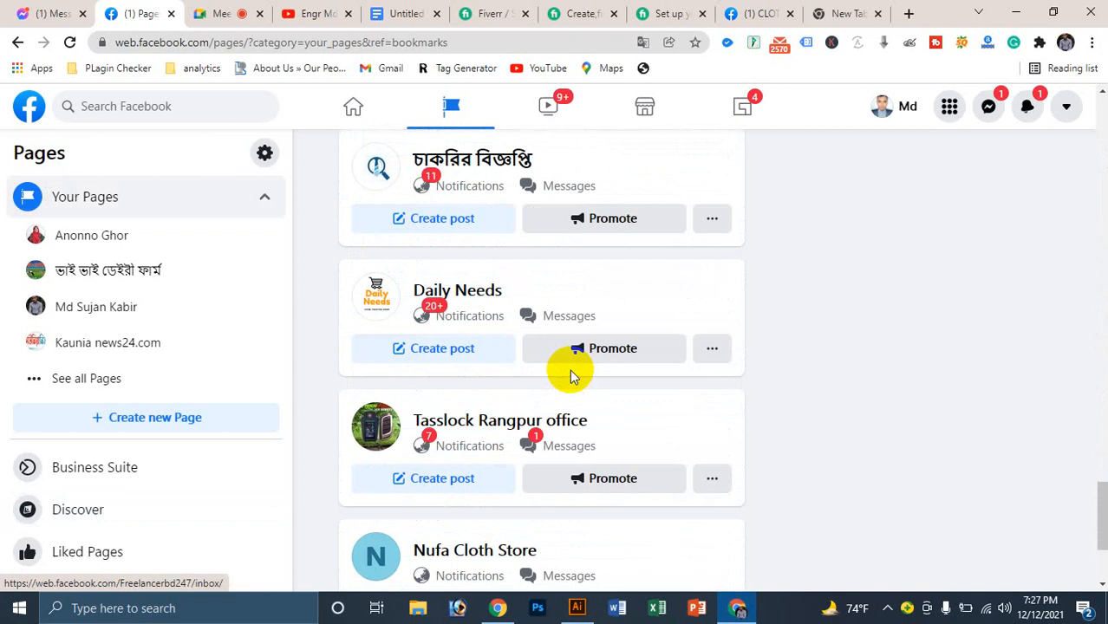
scroll(468, 399, "down", 1)
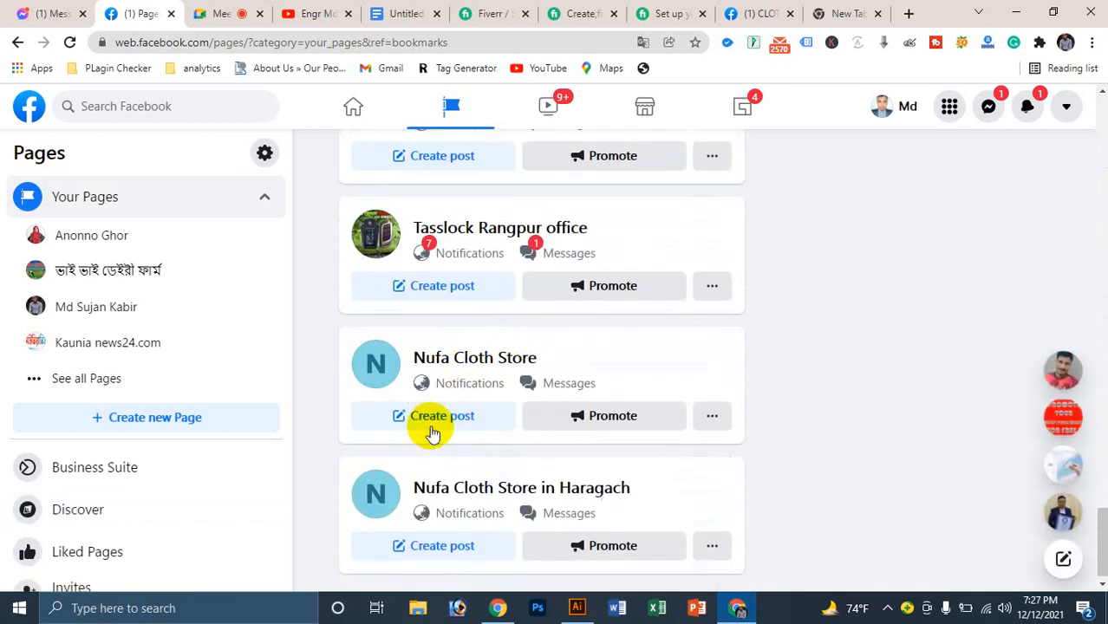
Step: Open Nufa Cloth Store and type the business phone number into the Connect to WhatsApp dialog
left_click(451, 346)
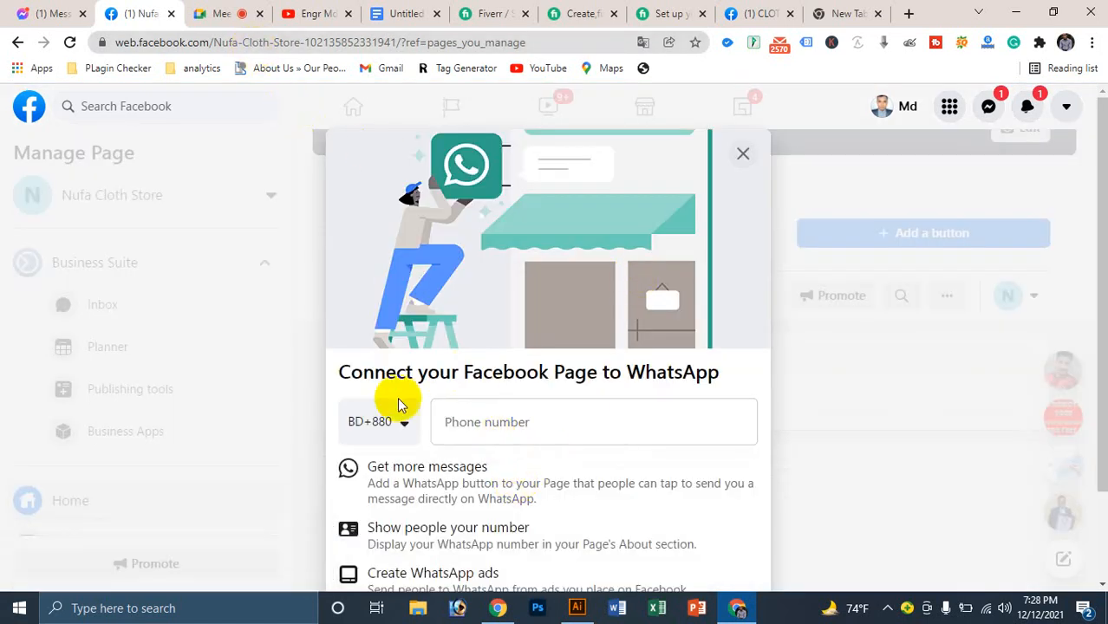
left_click(488, 414)
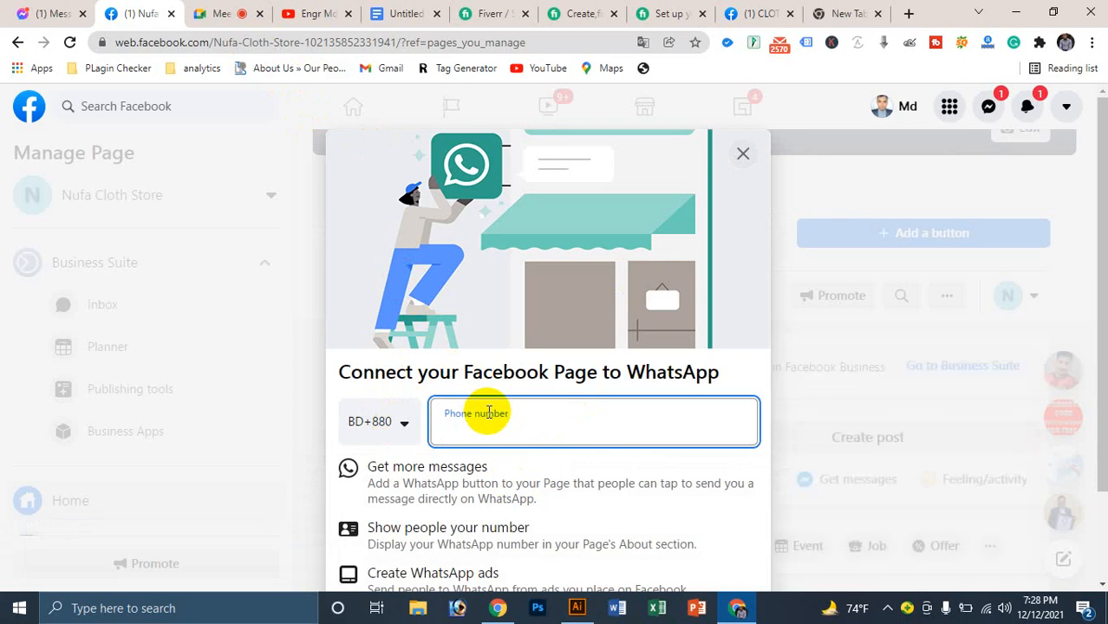
type("0")
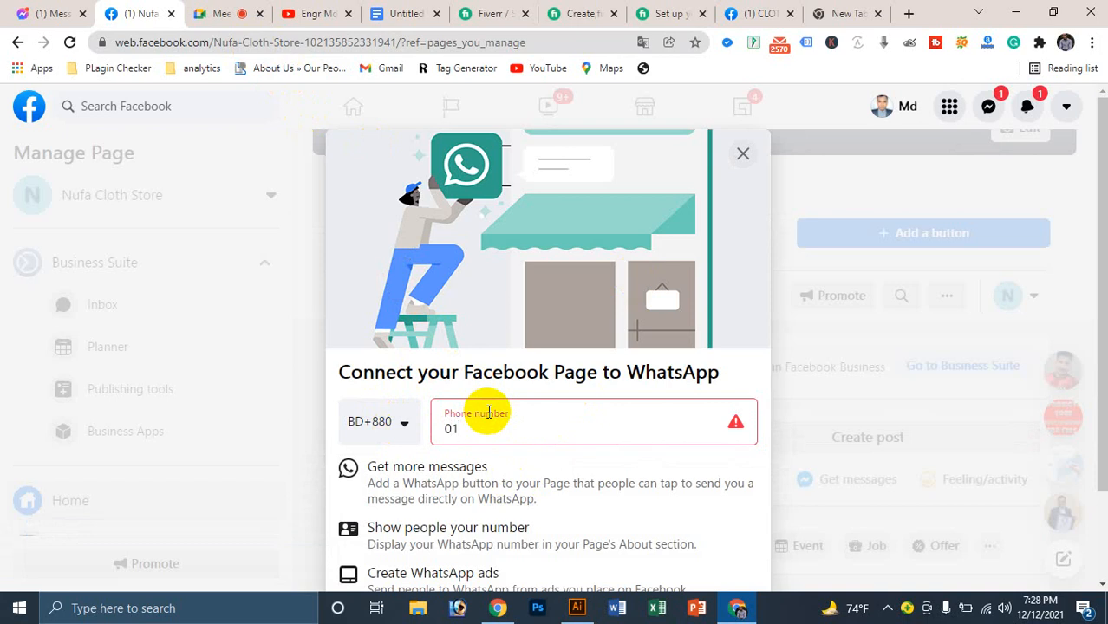
type("1")
key("BackSpace")
key("BackSpace")
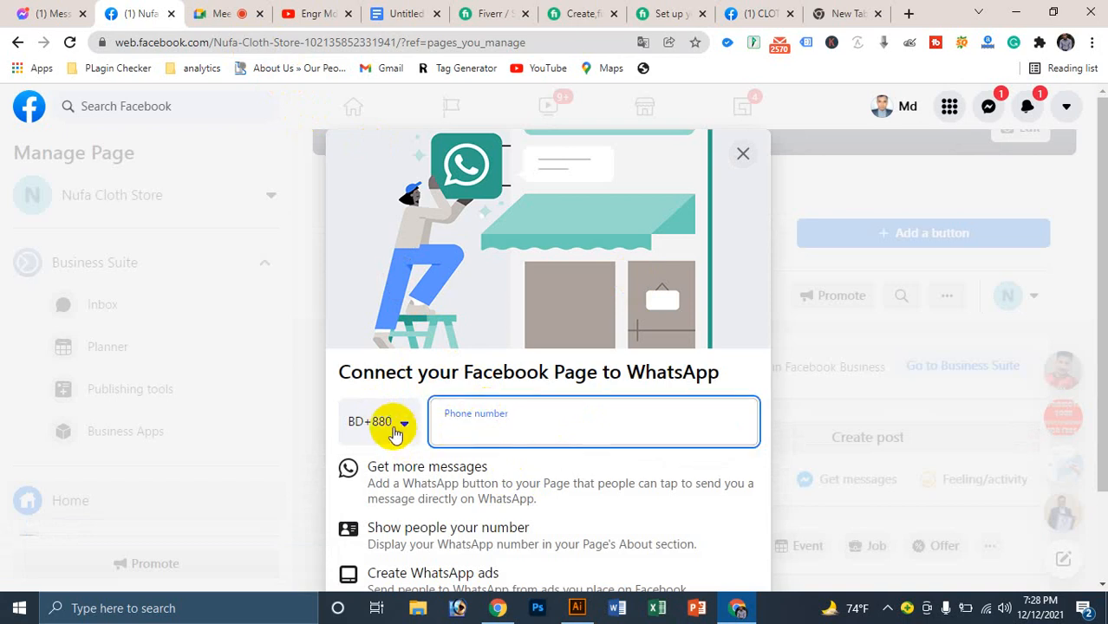
left_click(454, 432)
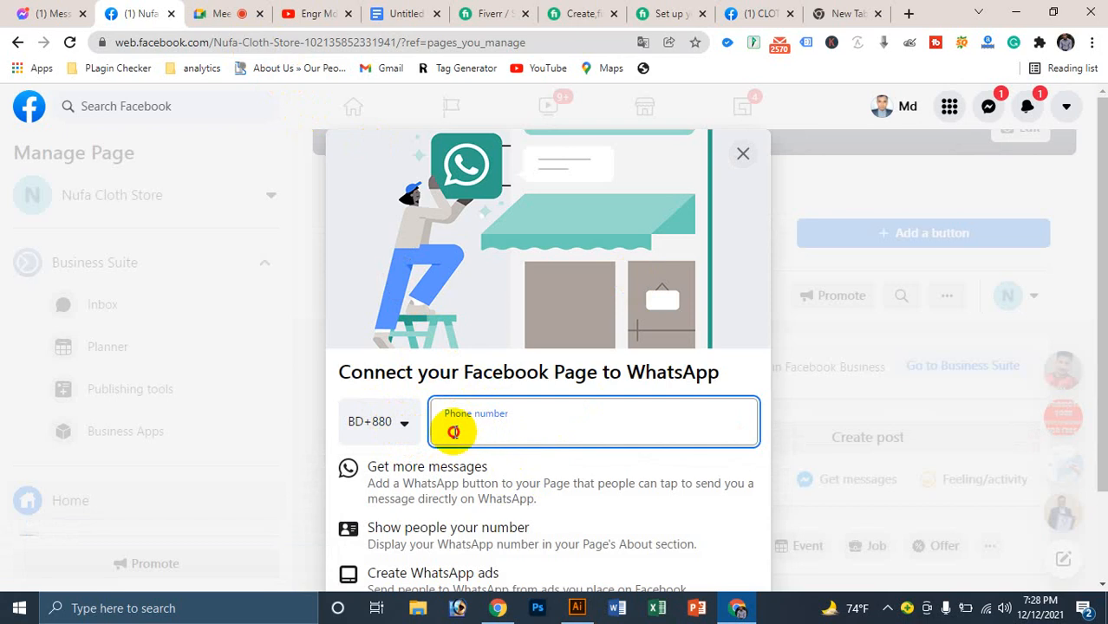
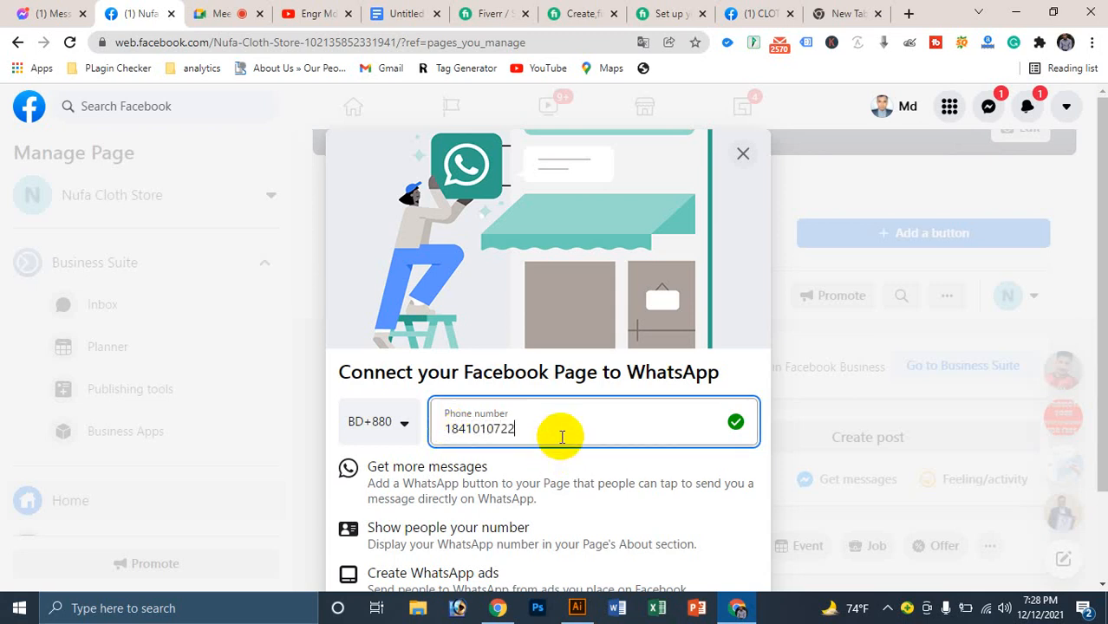
scroll(593, 408, "down", 2)
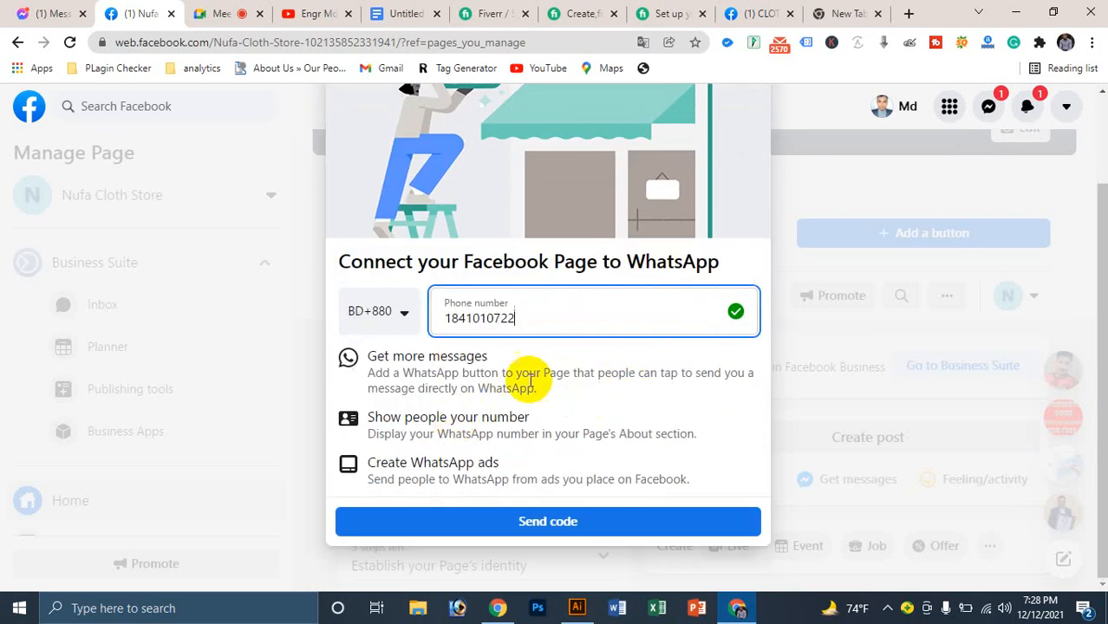
type("47")
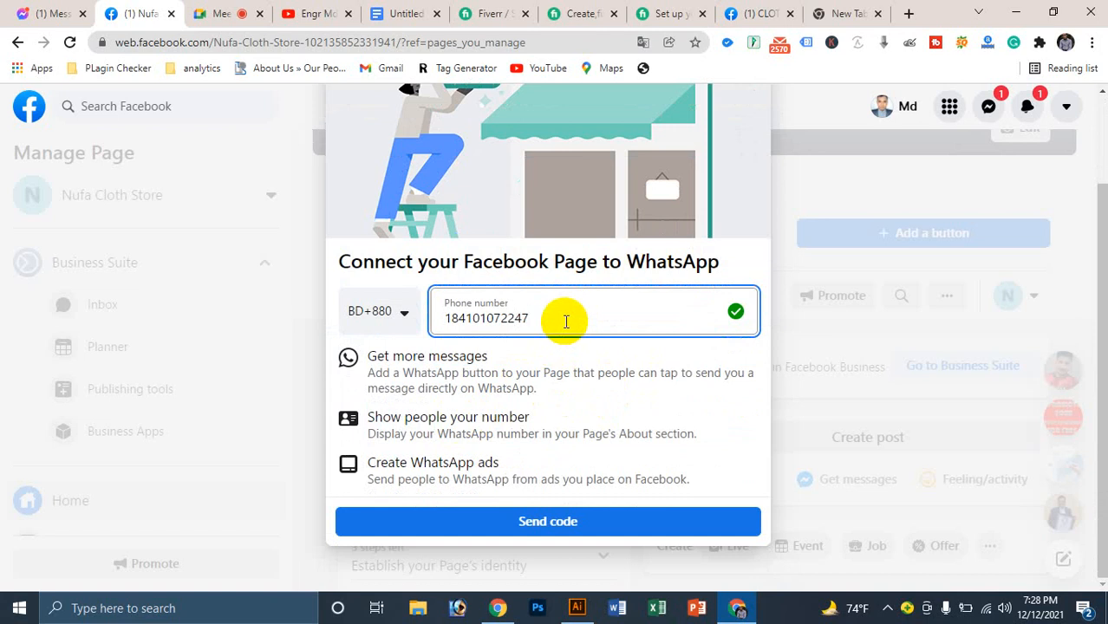
Step: Delete the incorrect number and retype the corrected Bangladesh (+880) phone number until it is accepted
left_click(488, 318)
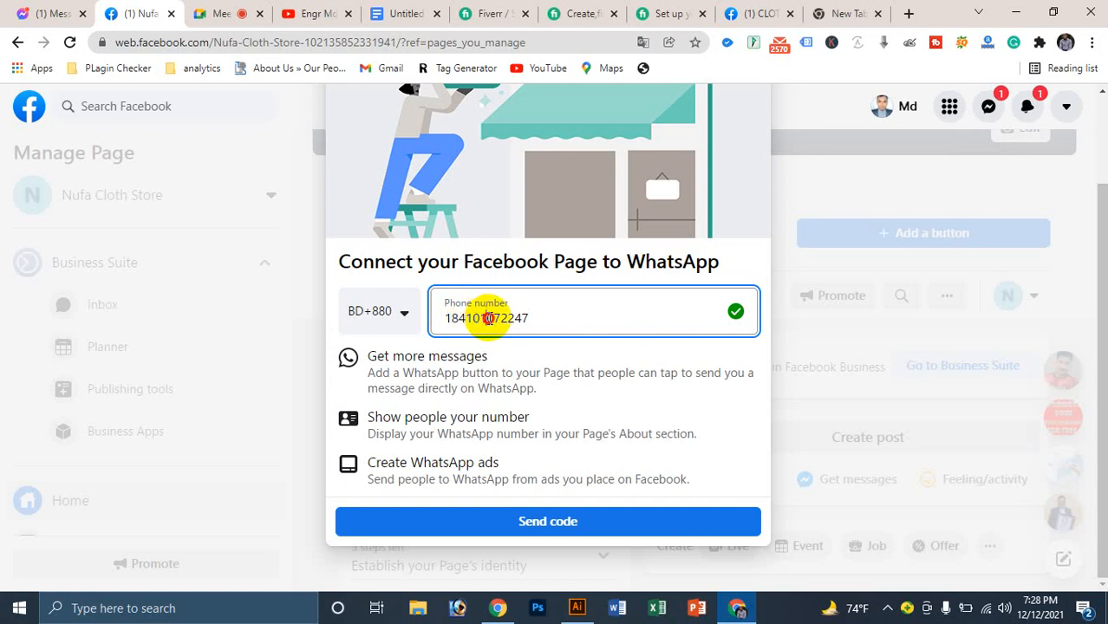
double_click(488, 318)
left_click(511, 318)
double_click(485, 318)
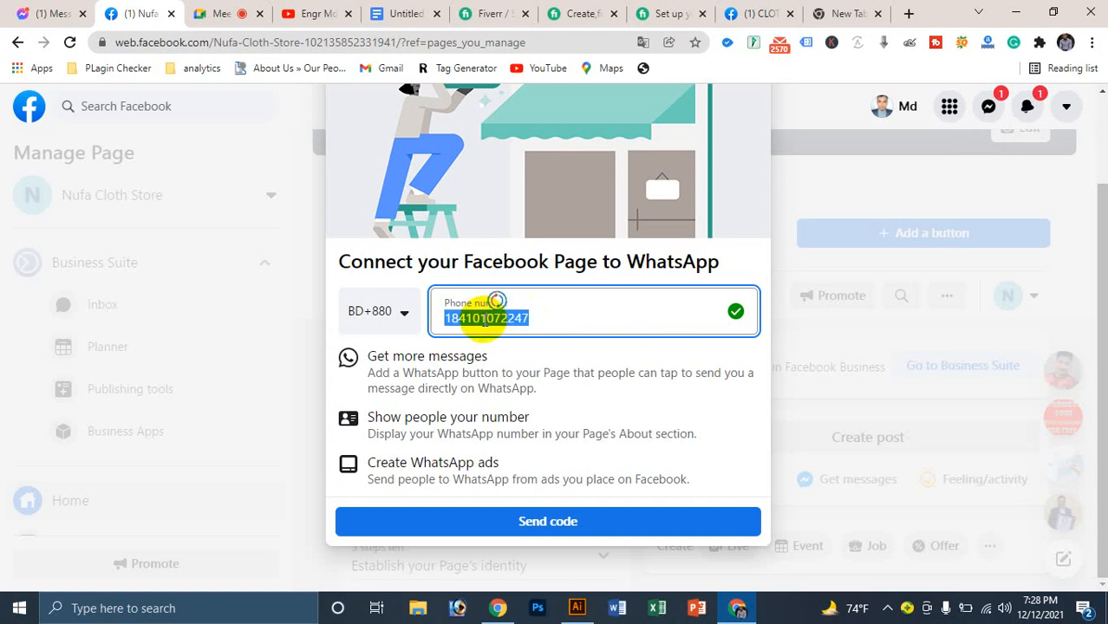
left_click(451, 318)
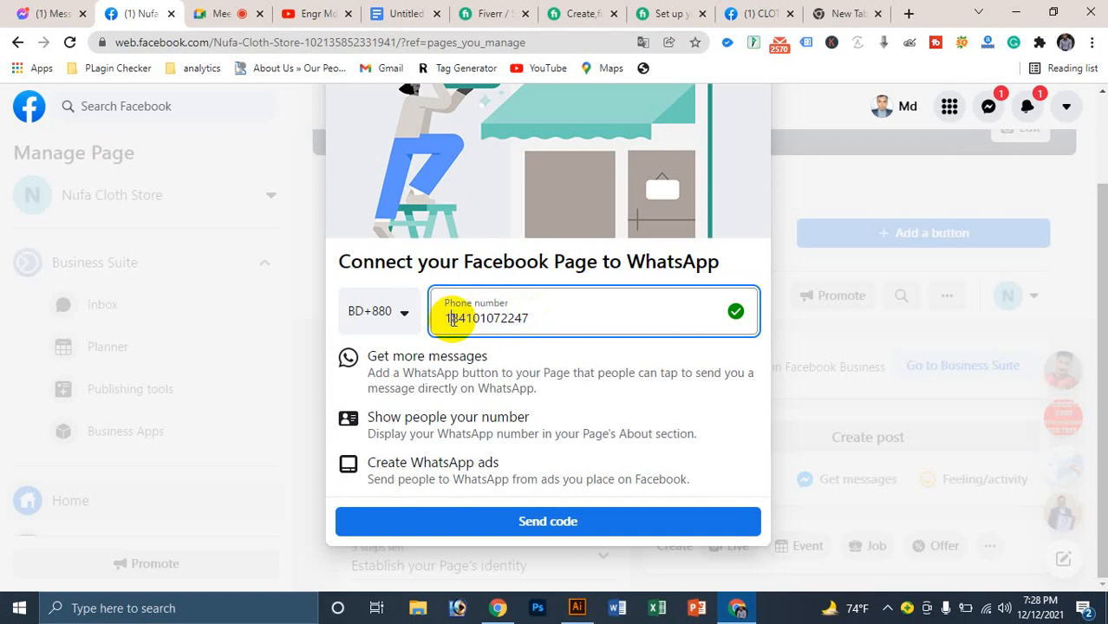
double_click(466, 318)
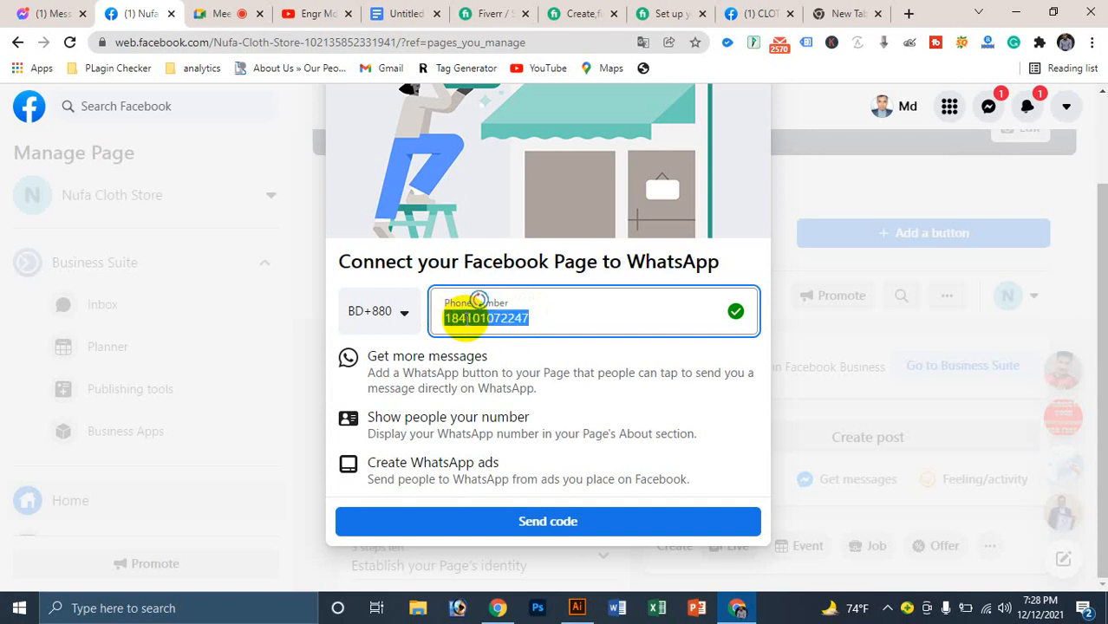
key("BackSpace")
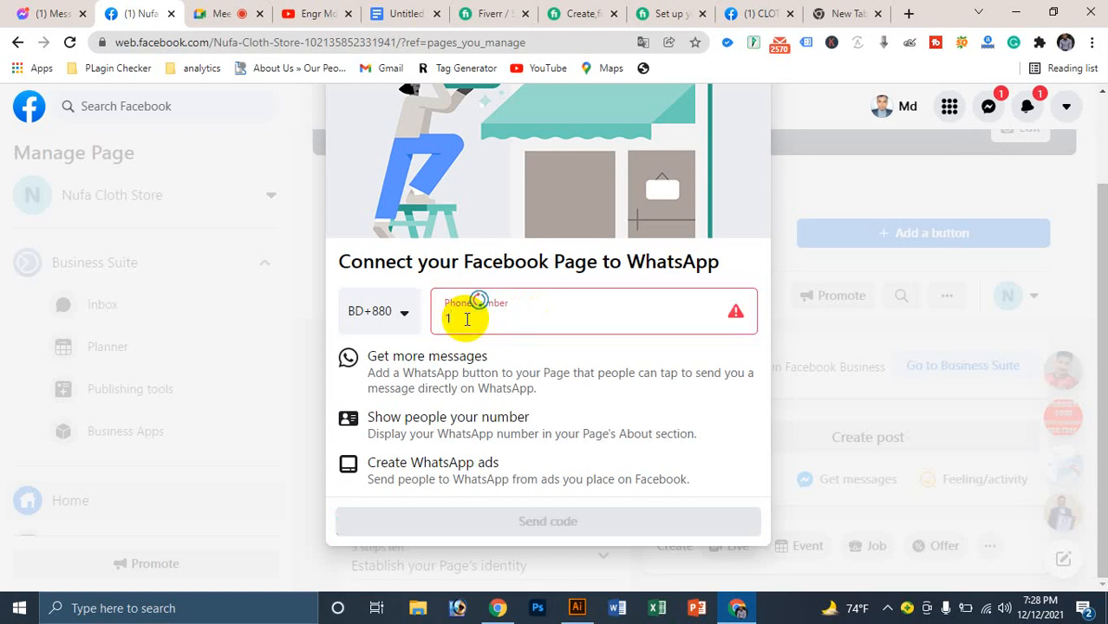
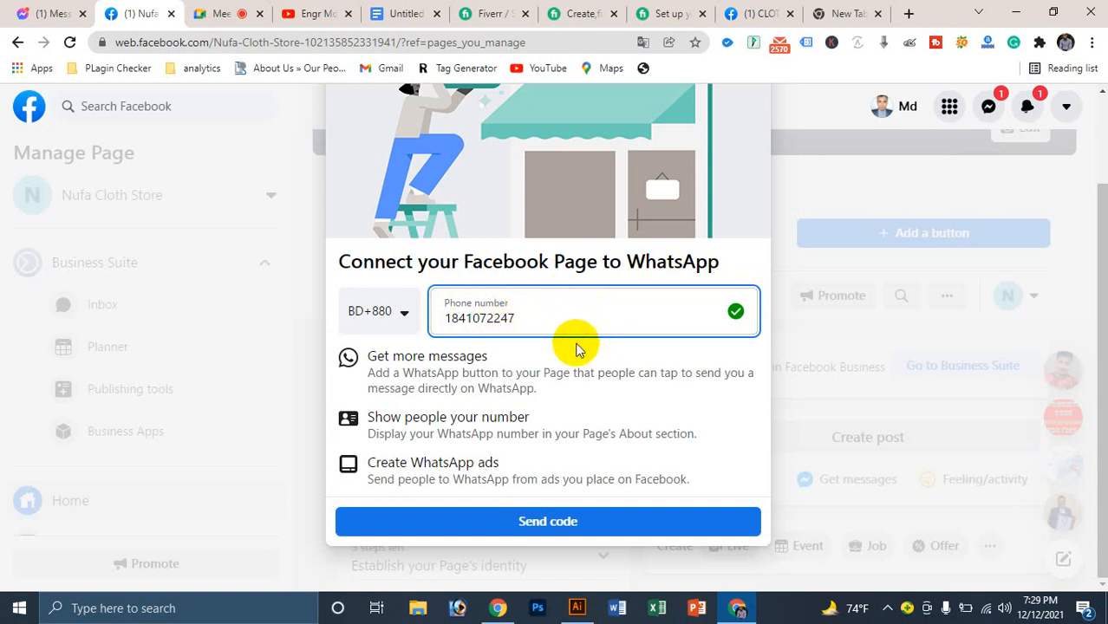
Step: Send the WhatsApp verification code, then cancel the account confirmation without entering it
left_click(563, 524)
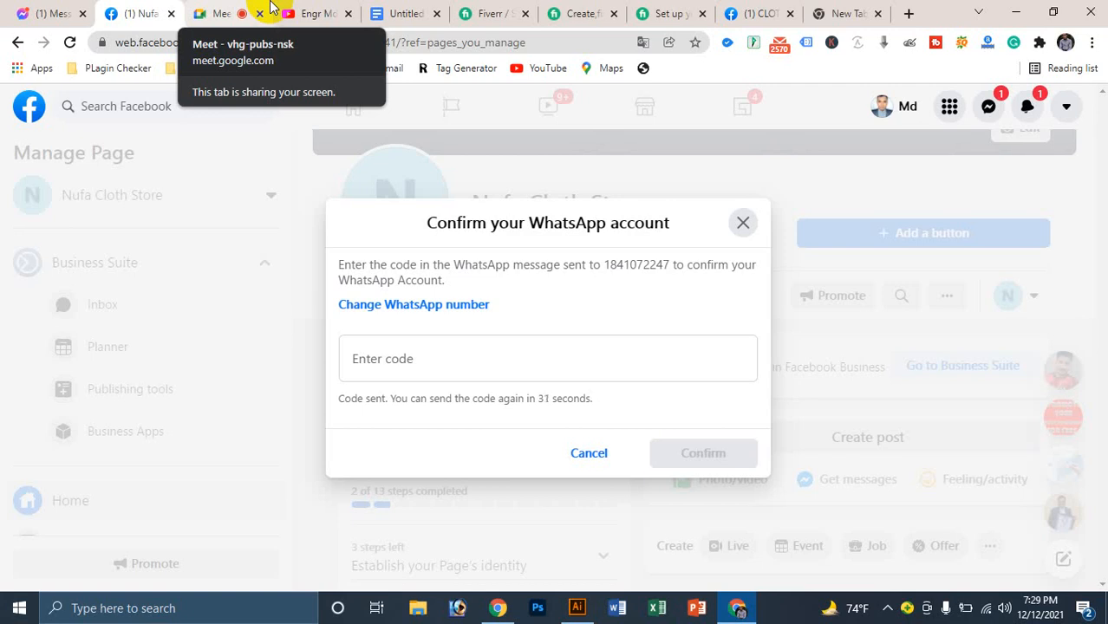
left_click(601, 455)
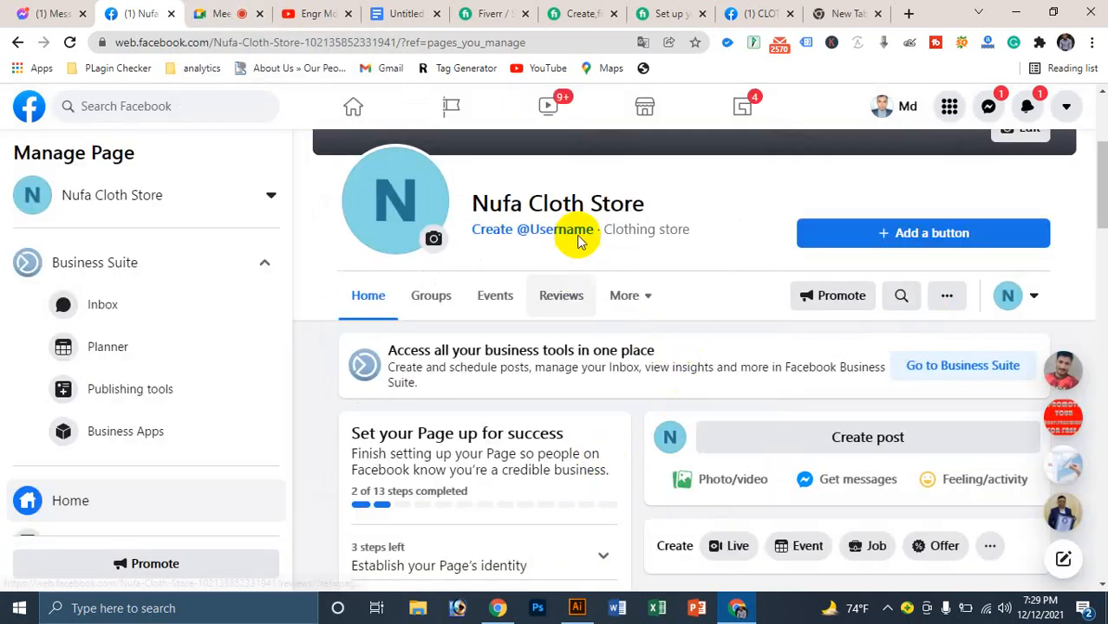
scroll(833, 302, "down", 5)
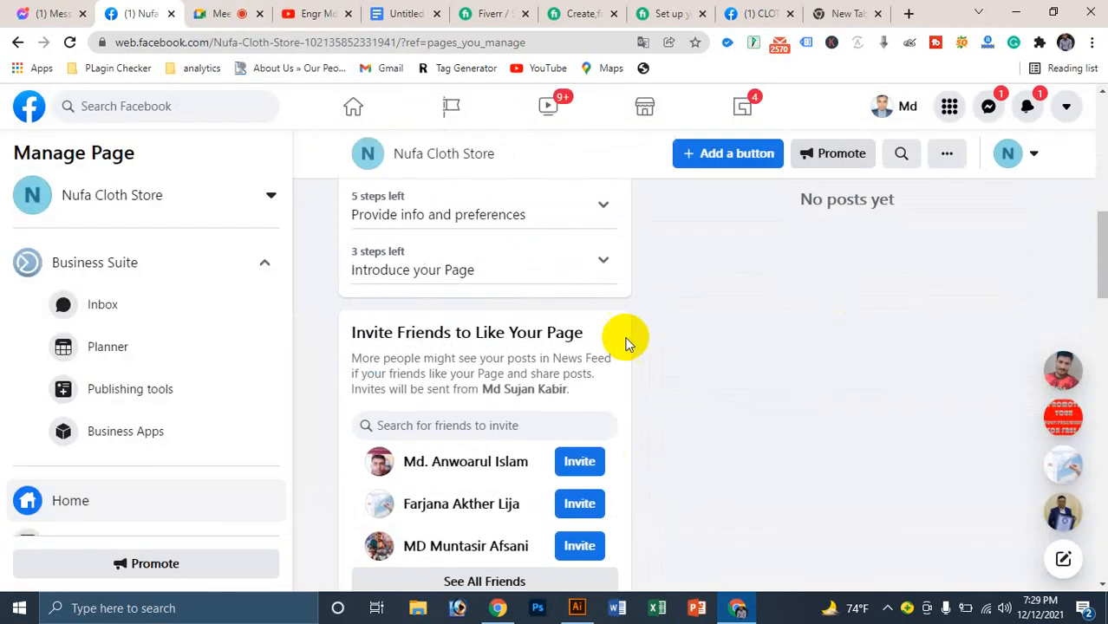
scroll(626, 339, "up", 4)
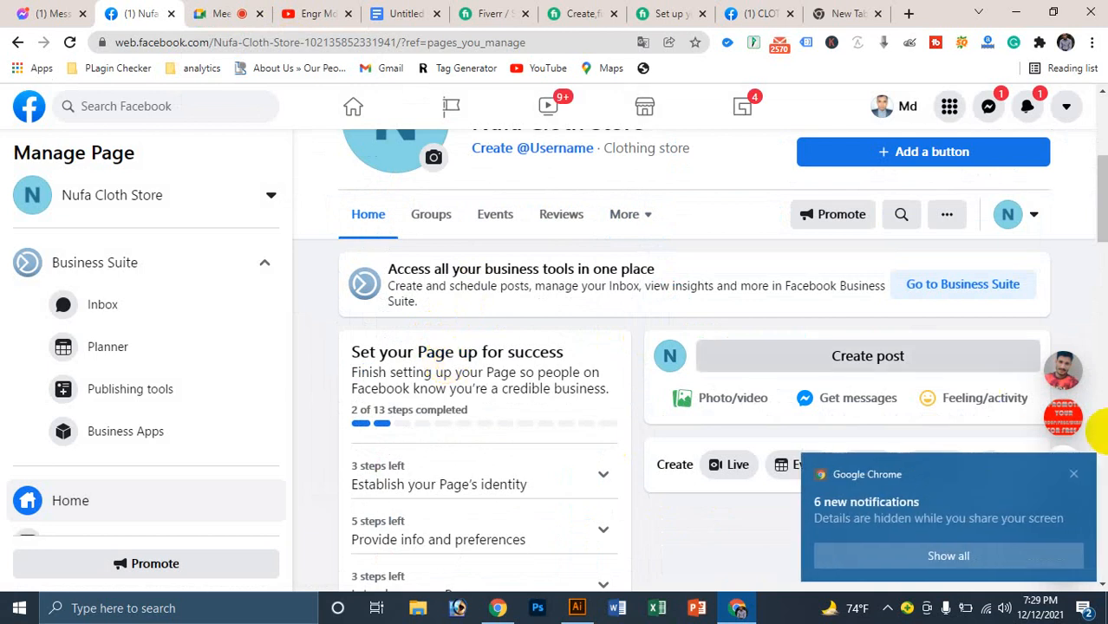
left_click(1074, 476)
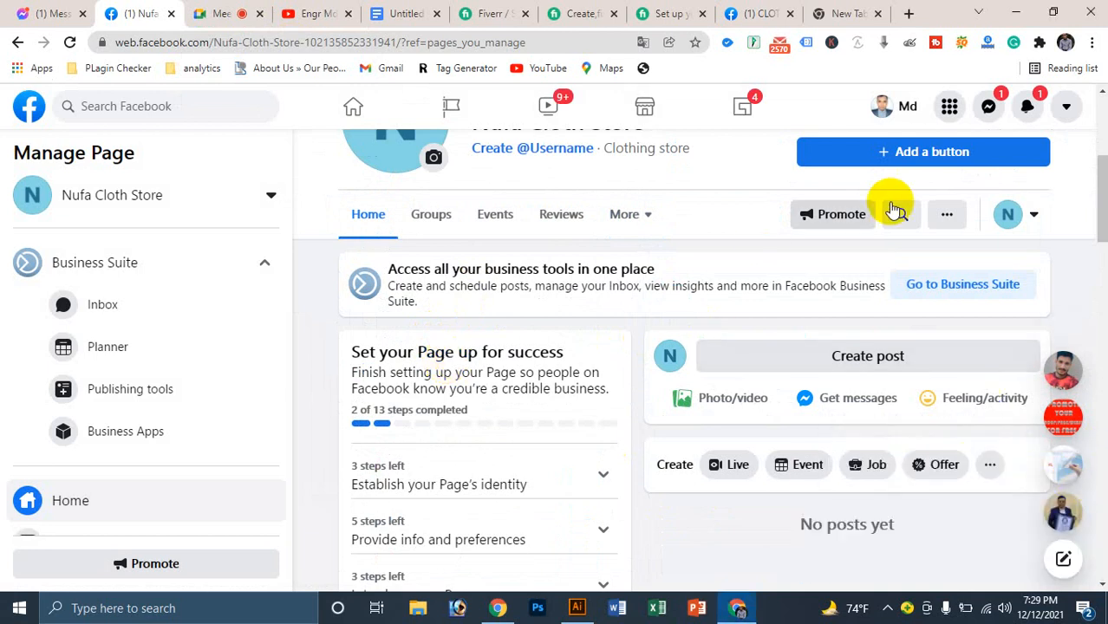
scroll(903, 185, "up", 2)
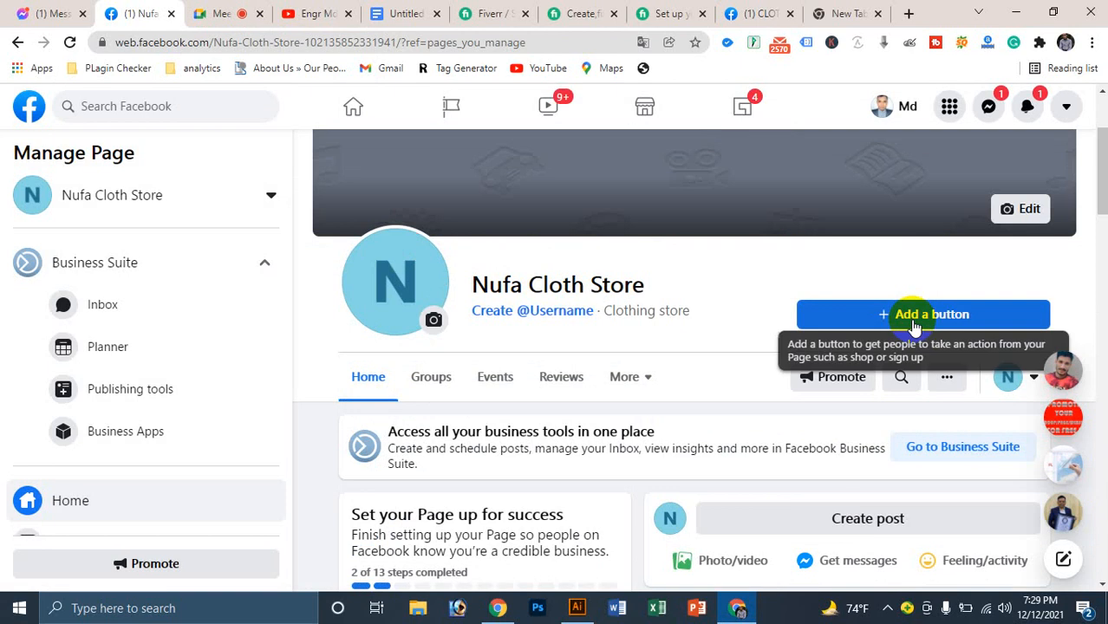
left_click(910, 319)
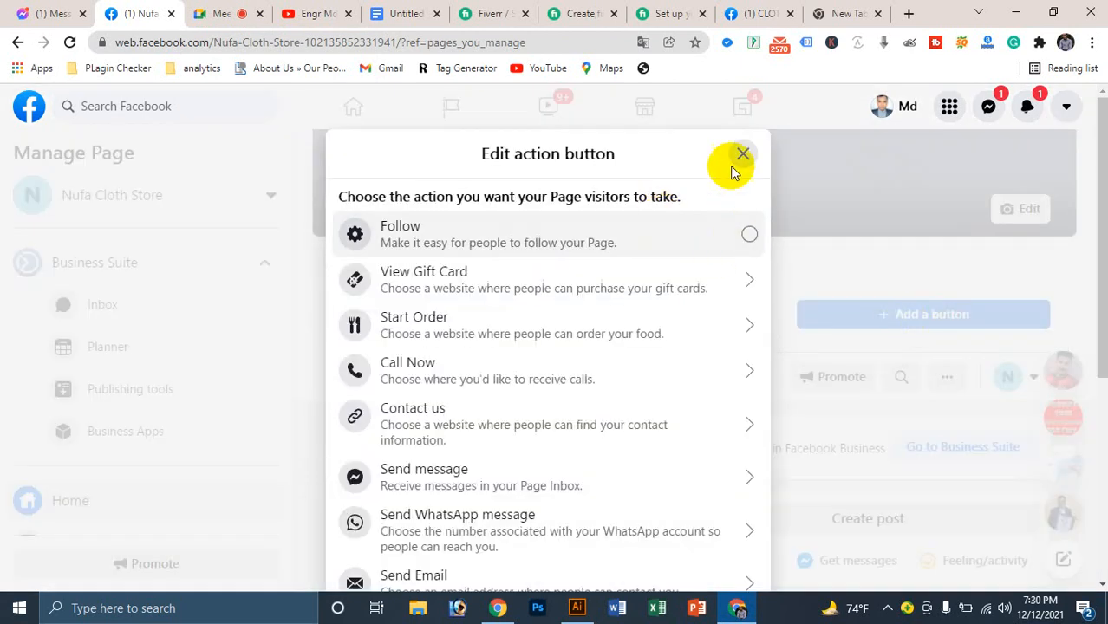
left_click(740, 155)
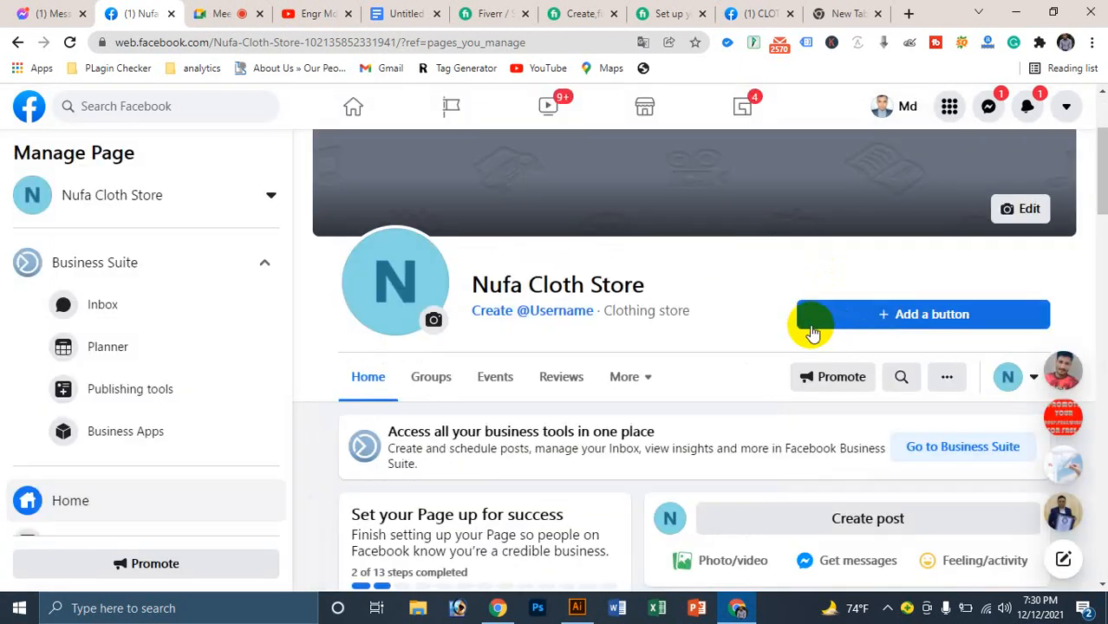
Step: Start a page username, enter Nufaclothstore and check its availability
left_click(531, 317)
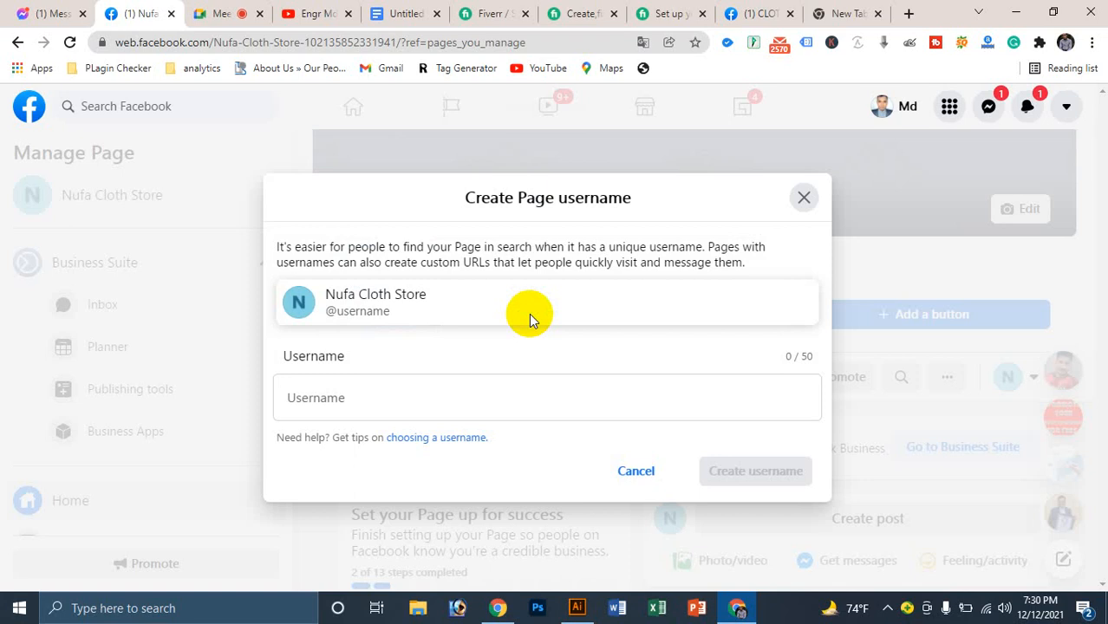
left_click(326, 398)
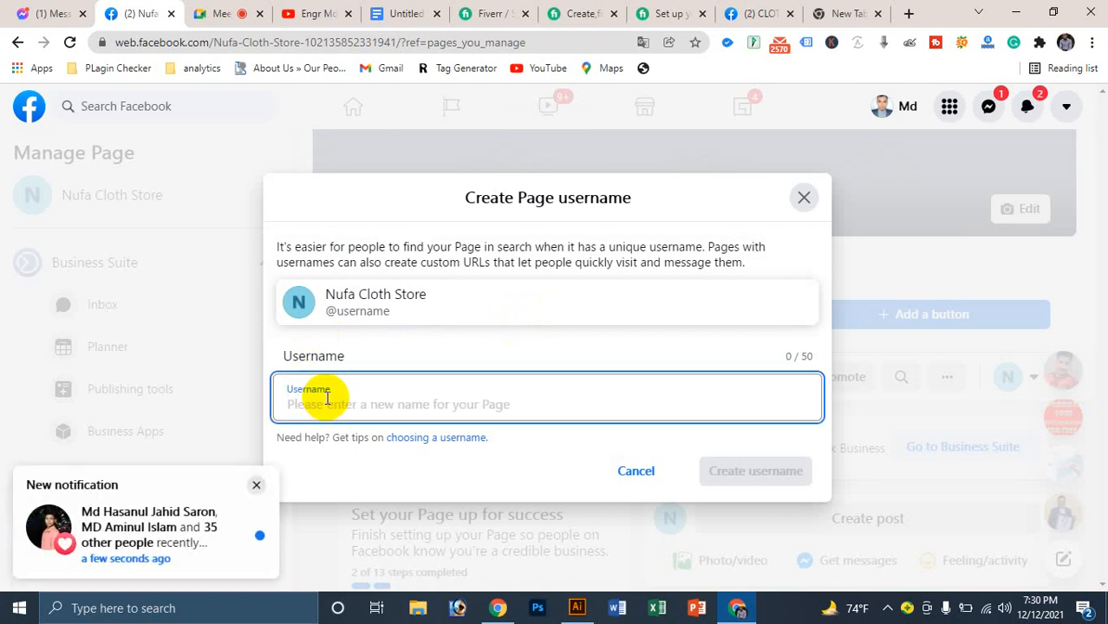
type("Nufa")
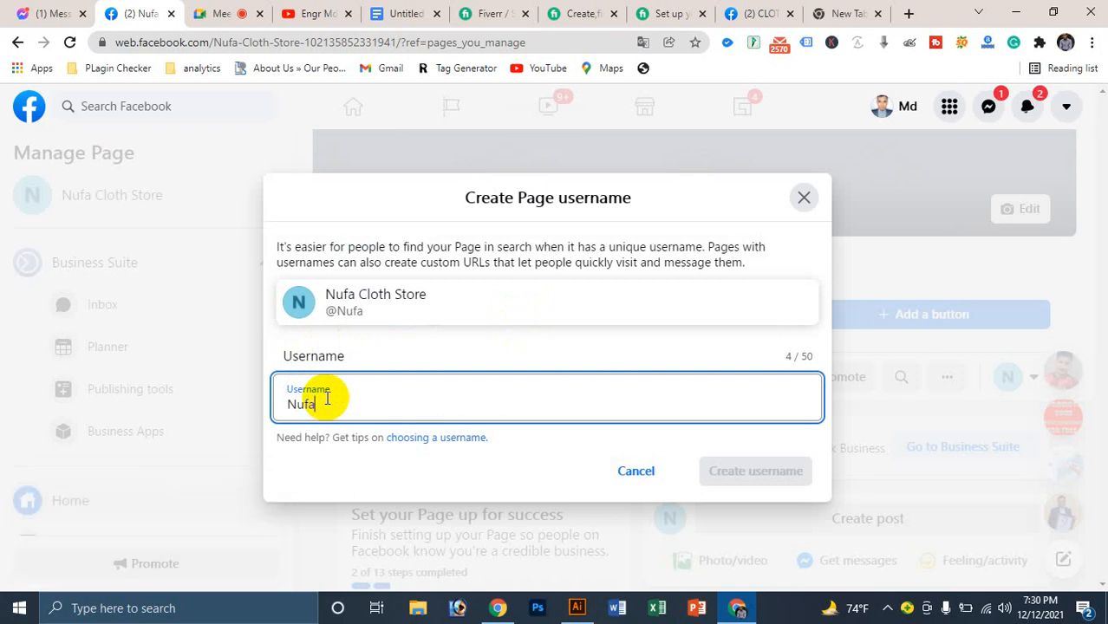
type("clothstore")
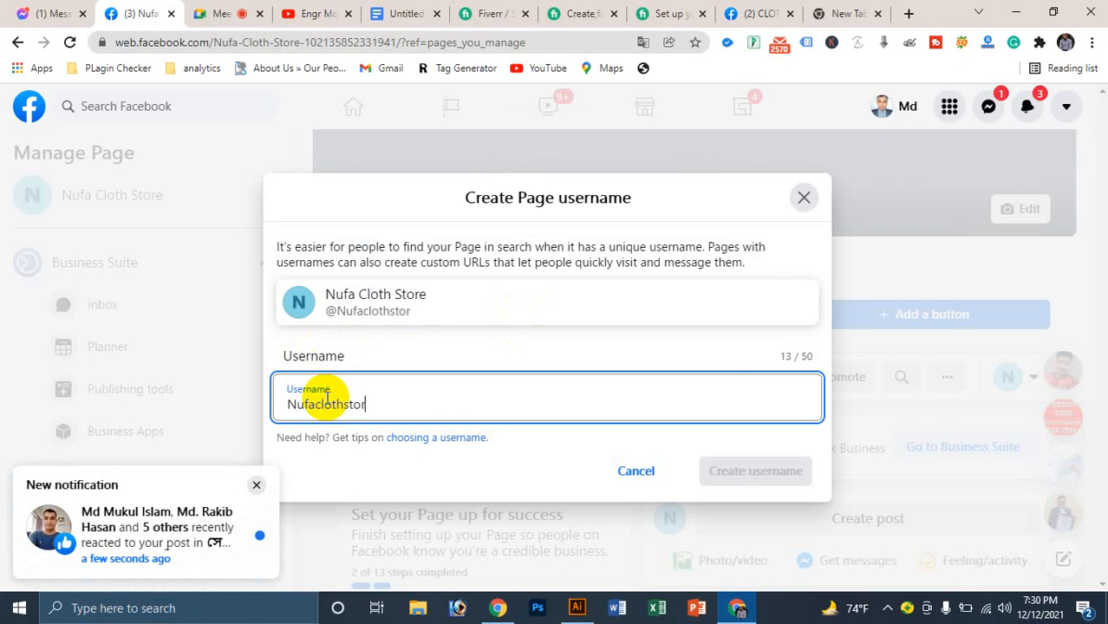
left_click(604, 344)
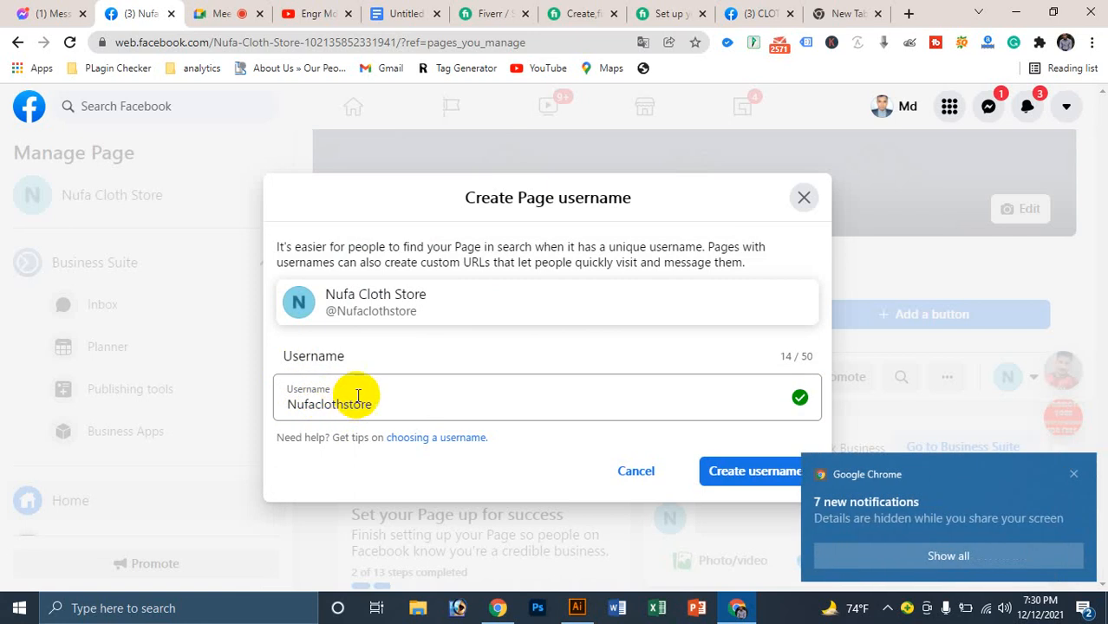
Step: Paste the page name, remove its spaces to get NufaClothStore, and create that username
triple_click(426, 279)
key("ctrl+c")
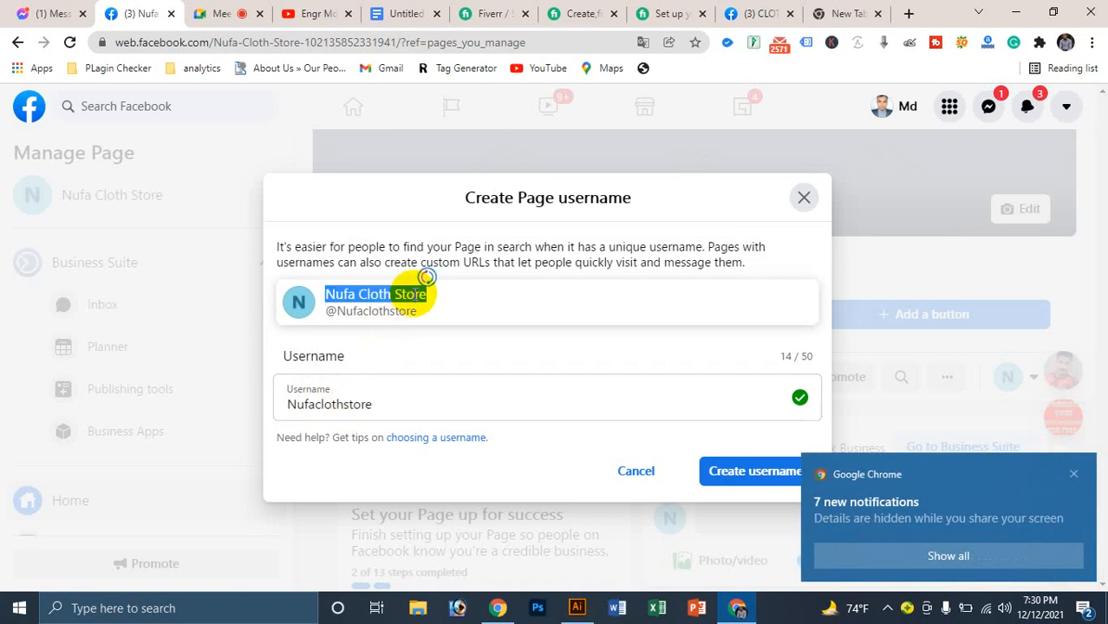
left_click(310, 397)
triple_click(316, 401)
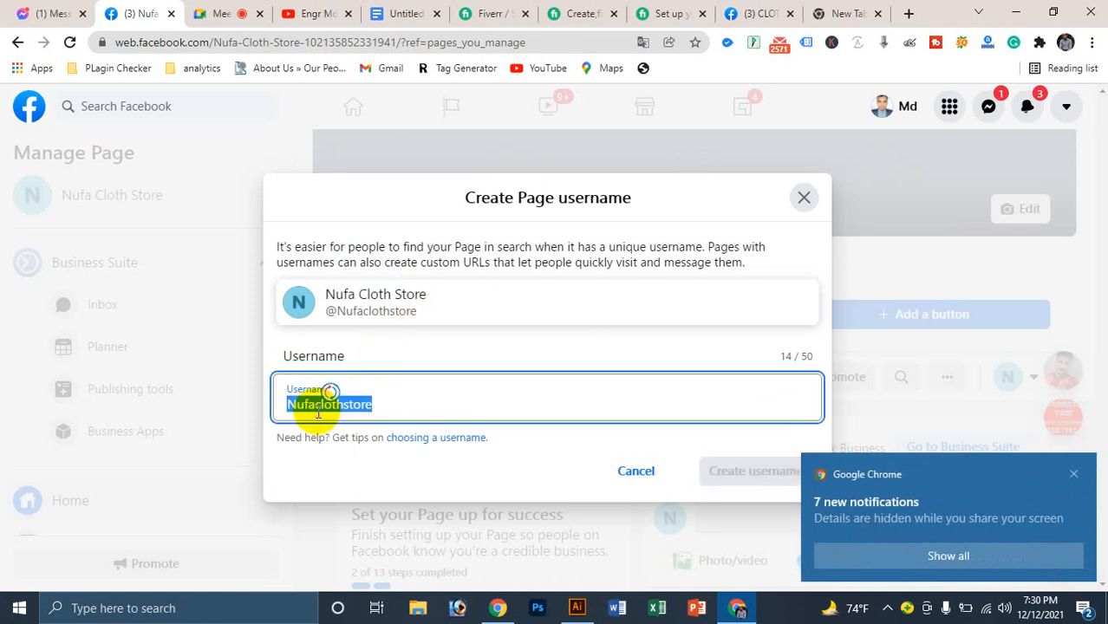
key("ctrl+v")
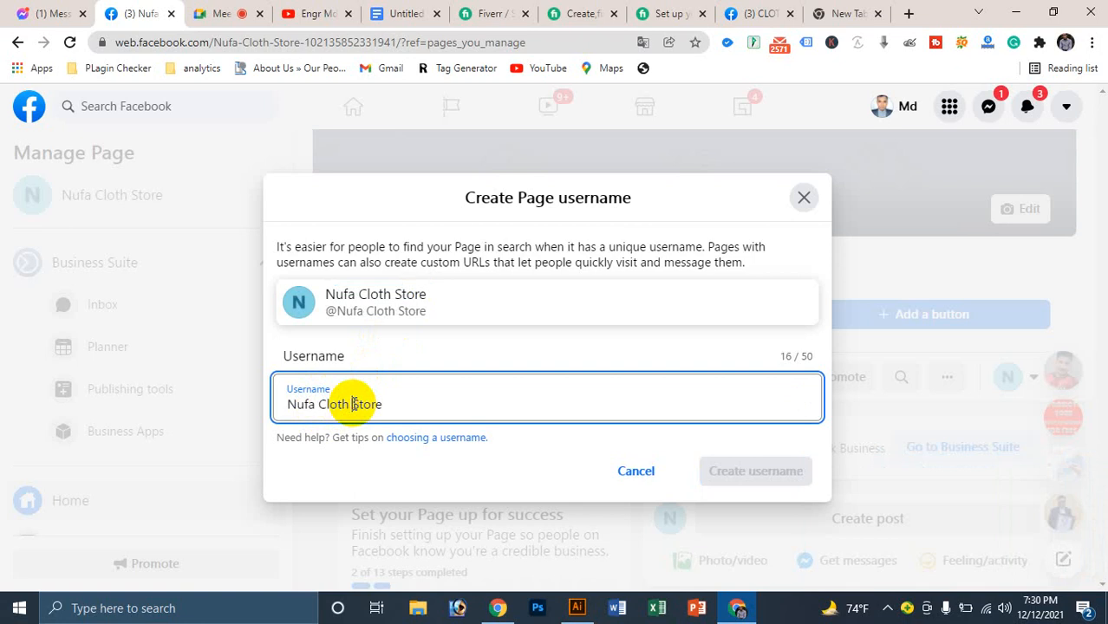
left_click(355, 404)
key("BackSpace")
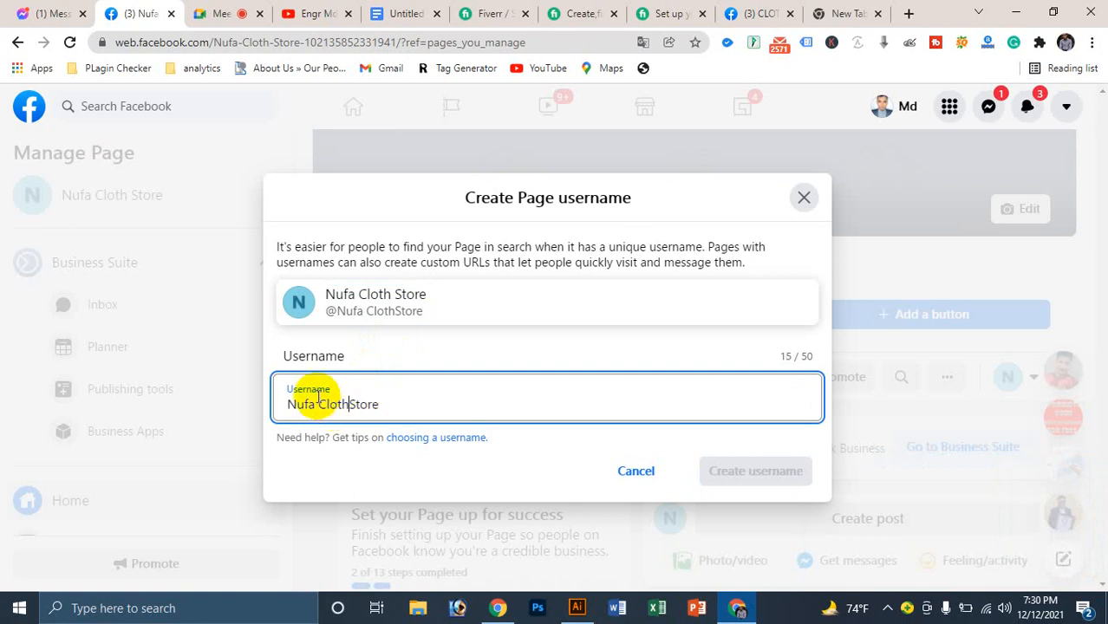
left_click(318, 404)
key("BackSpace")
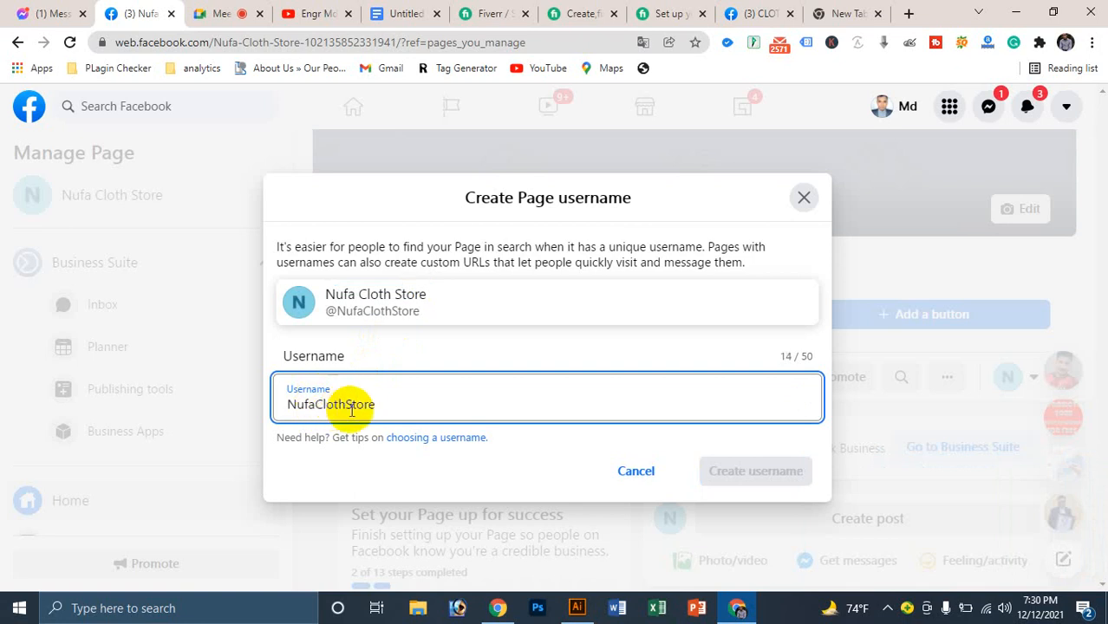
left_click(731, 429)
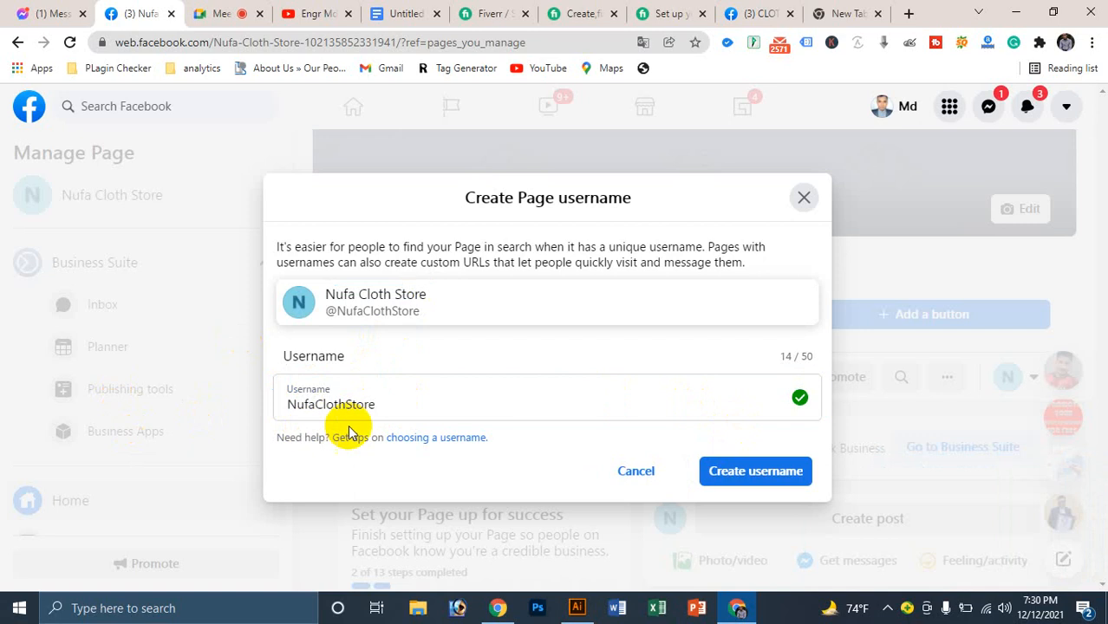
left_click(725, 472)
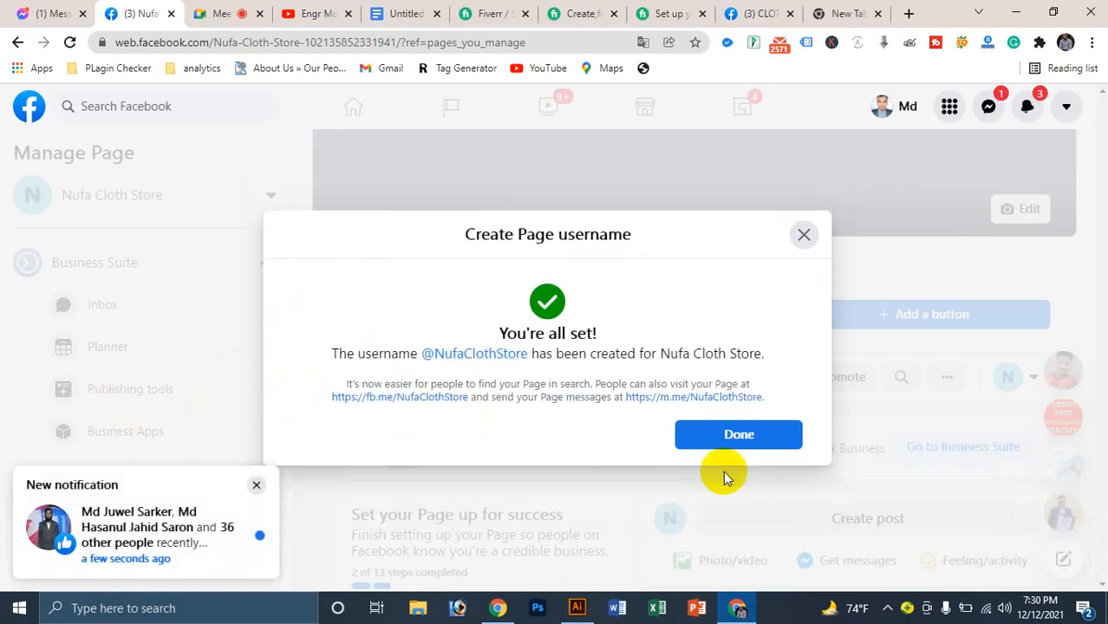
left_click(732, 436)
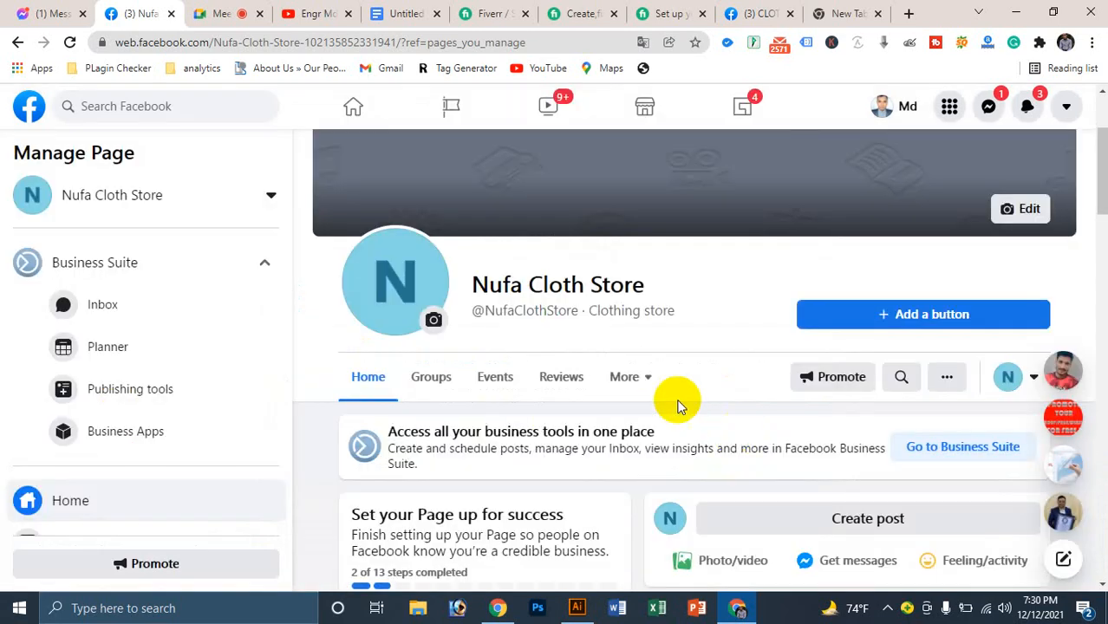
double_click(504, 312)
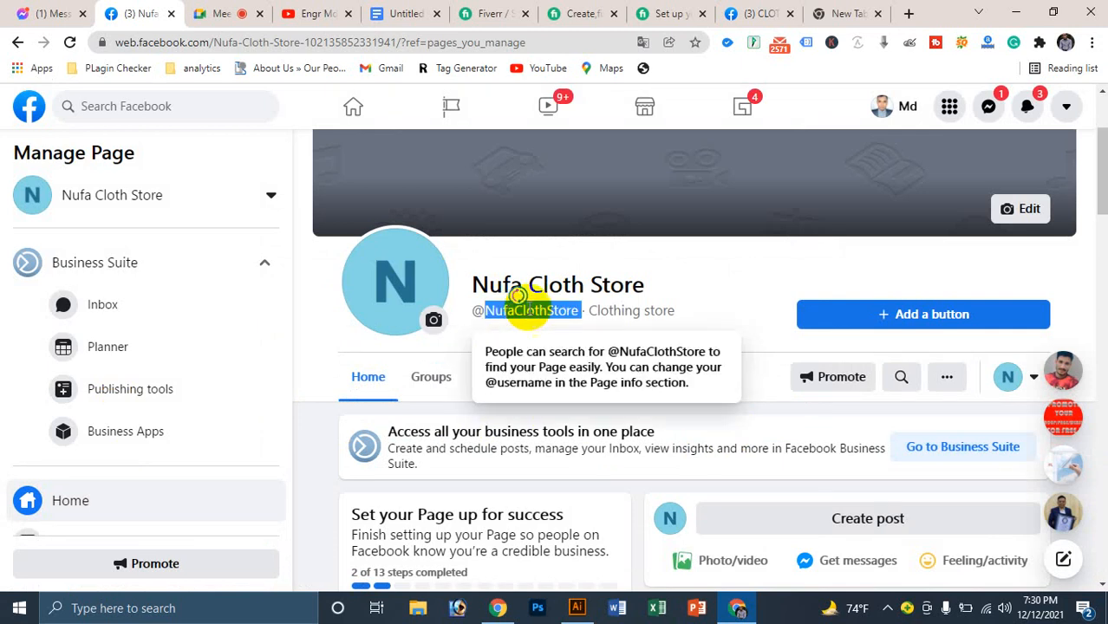
left_click(731, 320)
double_click(512, 318)
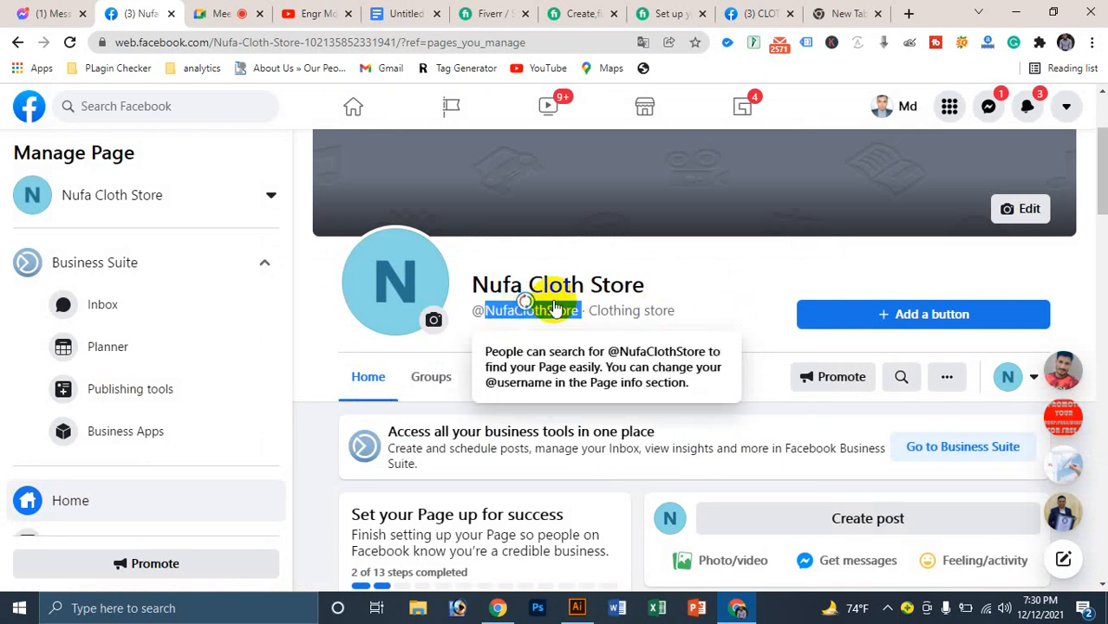
left_click(685, 292)
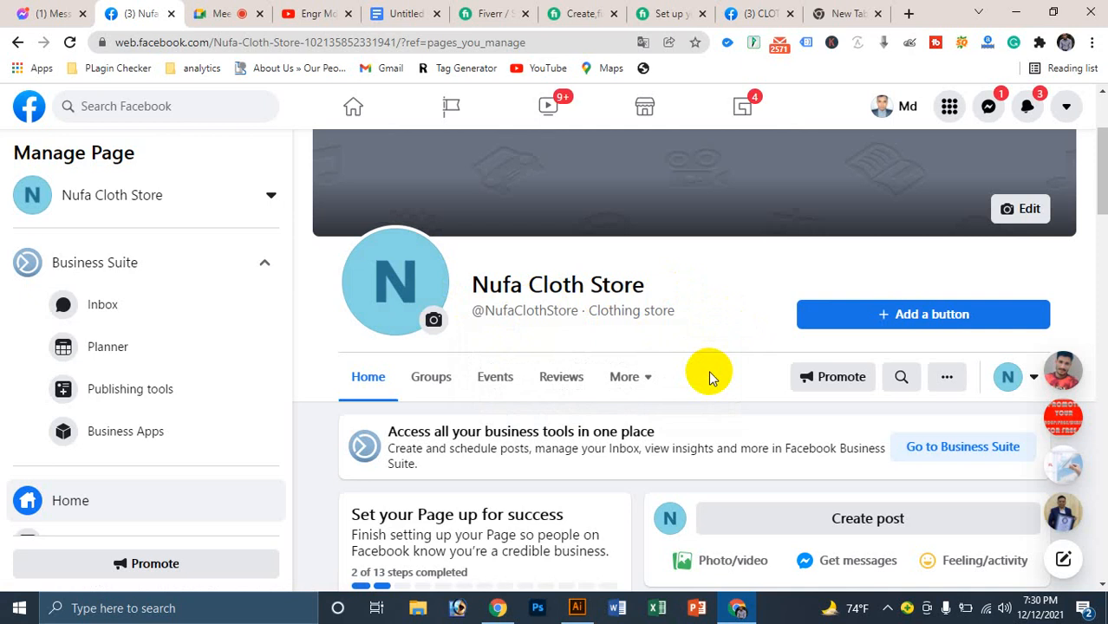
left_click(916, 315)
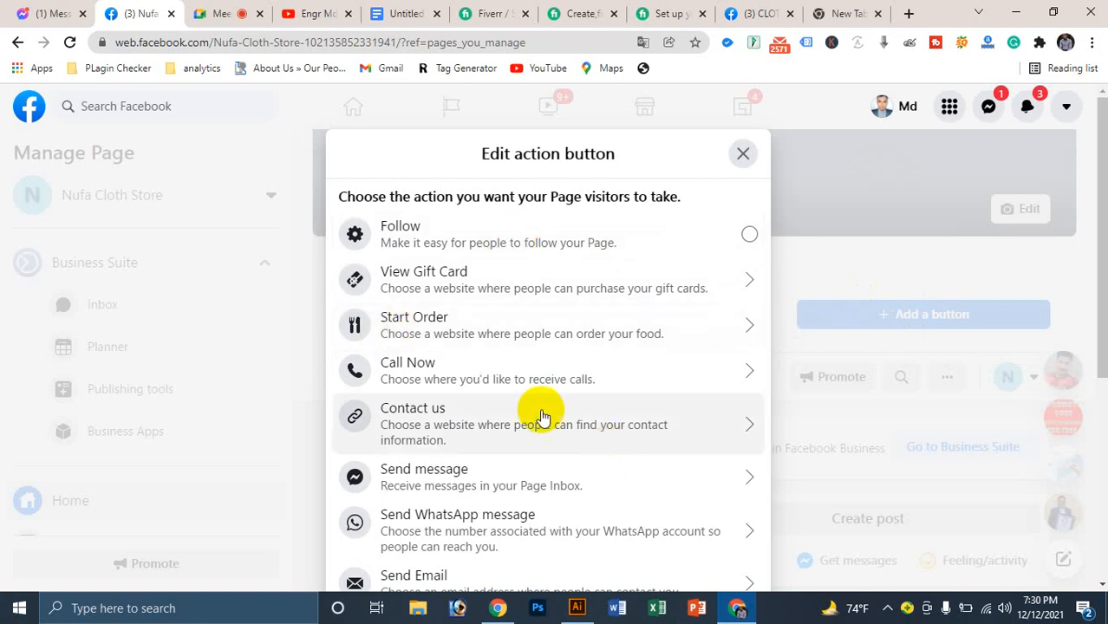
scroll(576, 388, "down", 1)
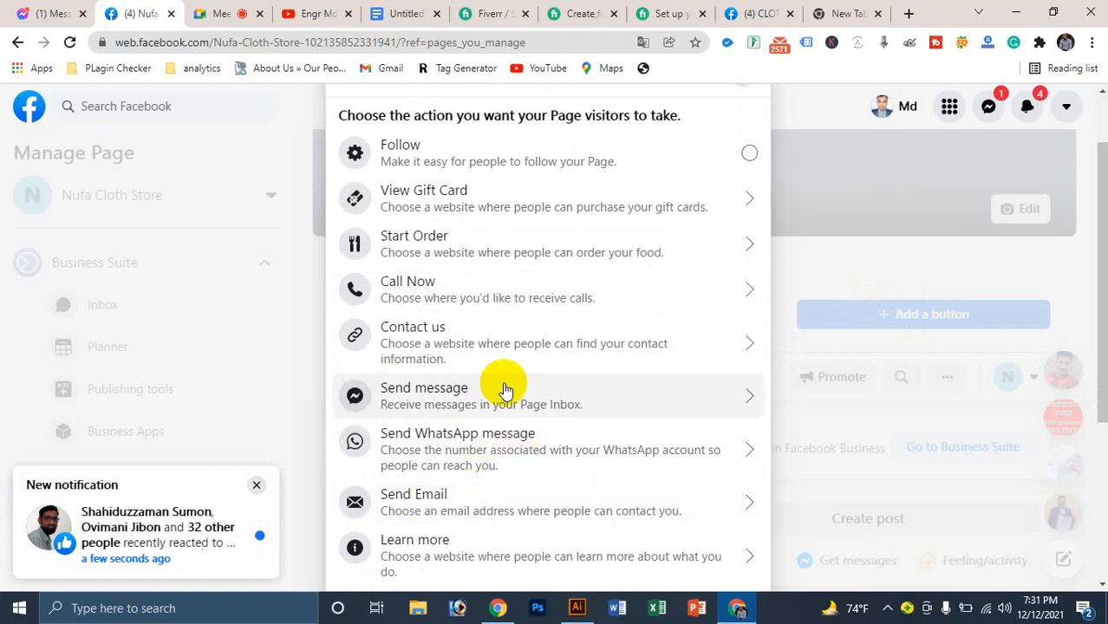
scroll(490, 364, "up", 1)
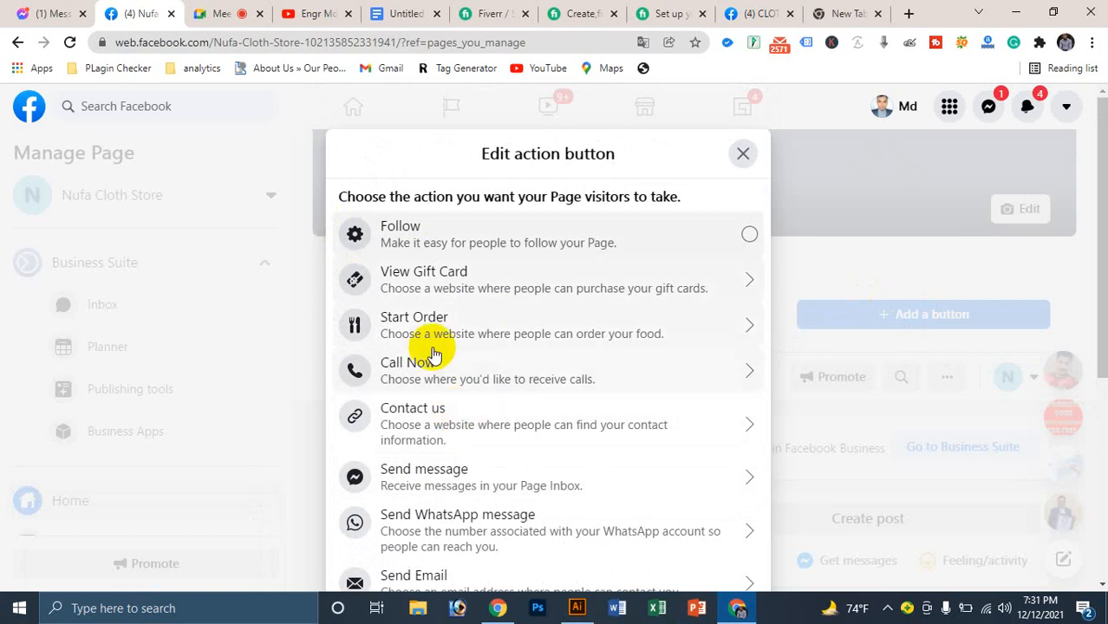
left_click(318, 132)
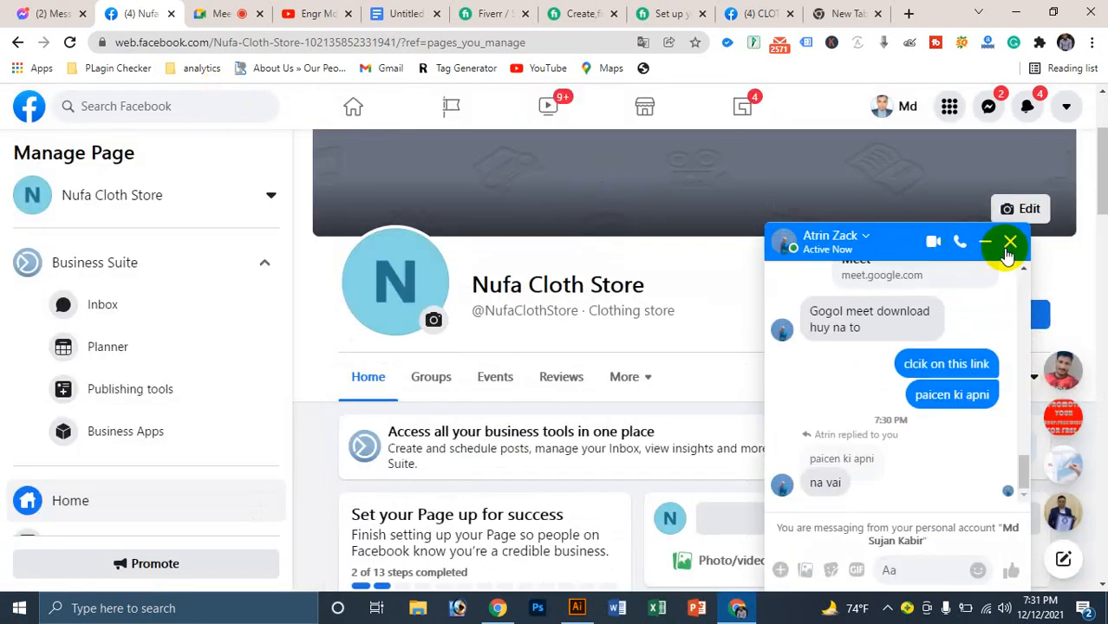
left_click(926, 566)
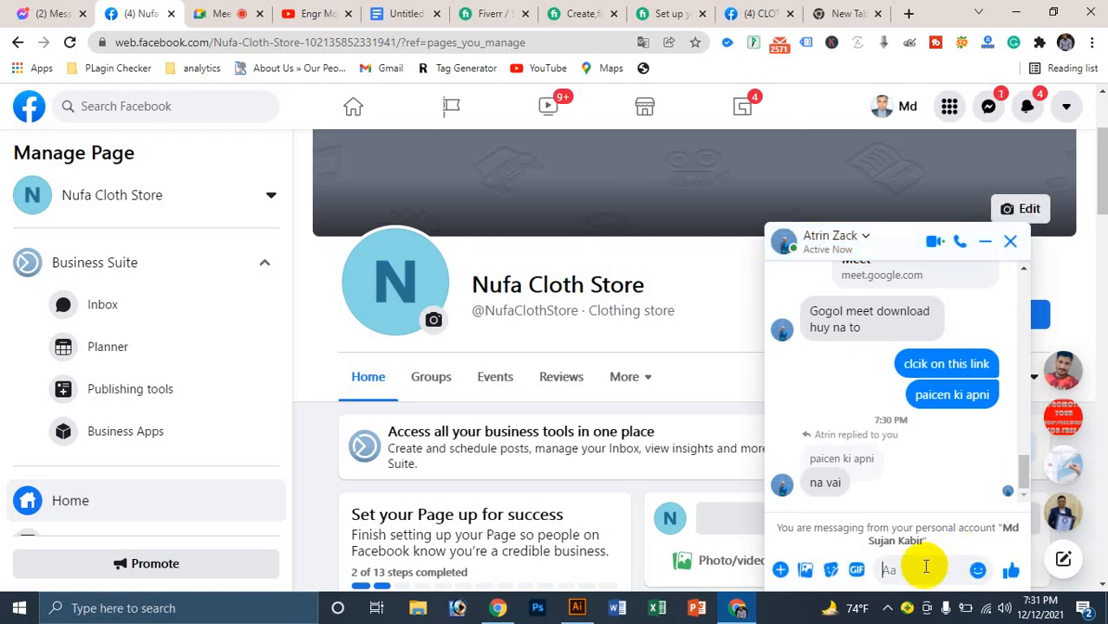
type("class colce")
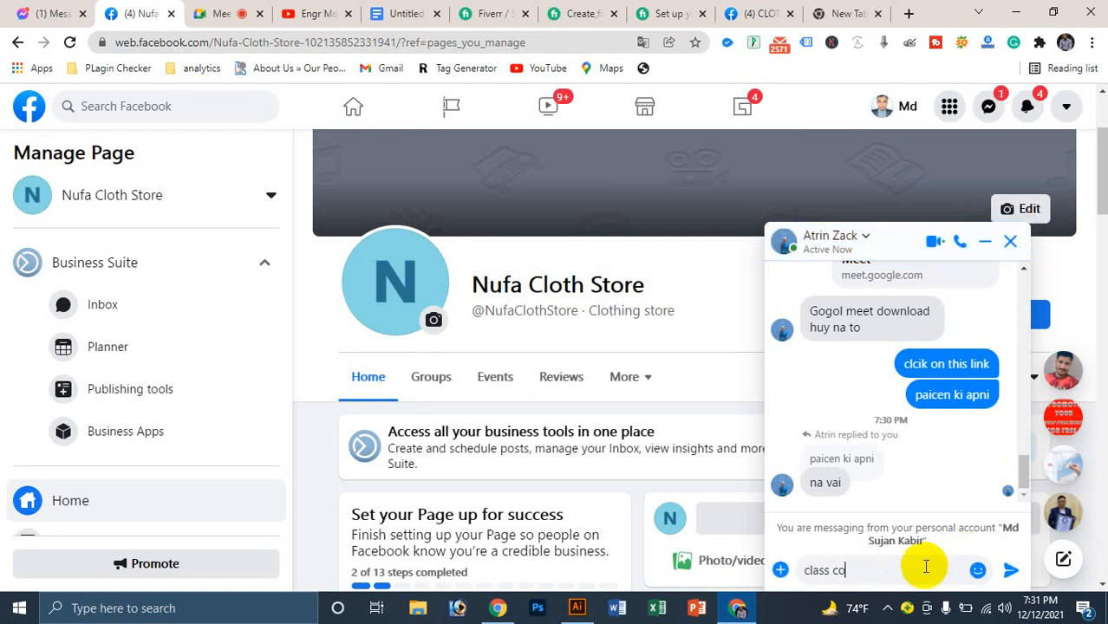
key("Return")
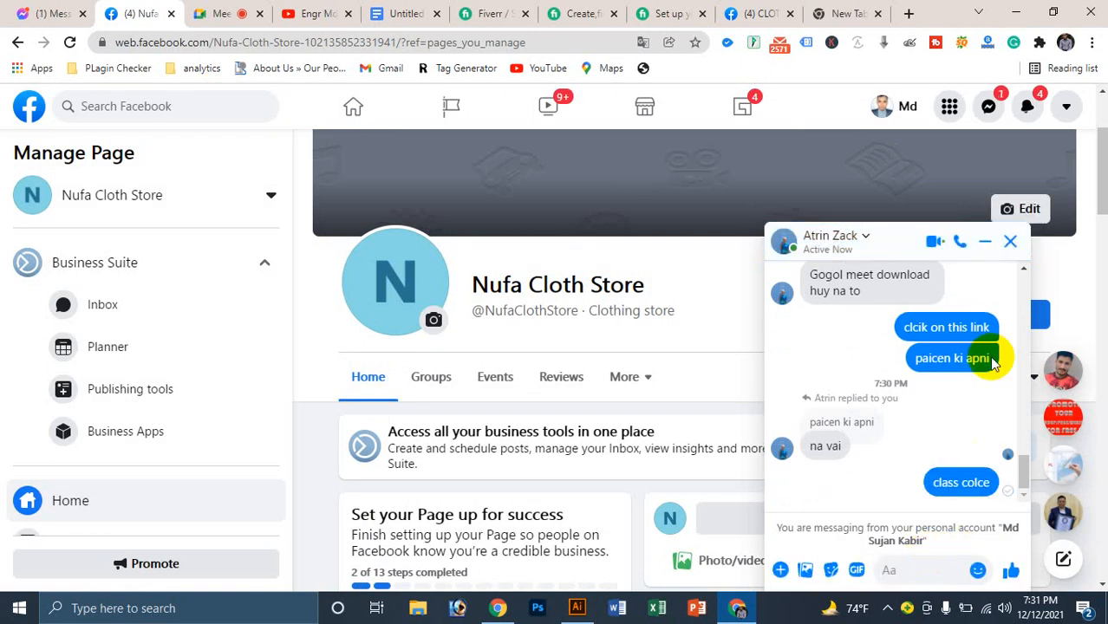
left_click(1010, 241)
left_click(944, 314)
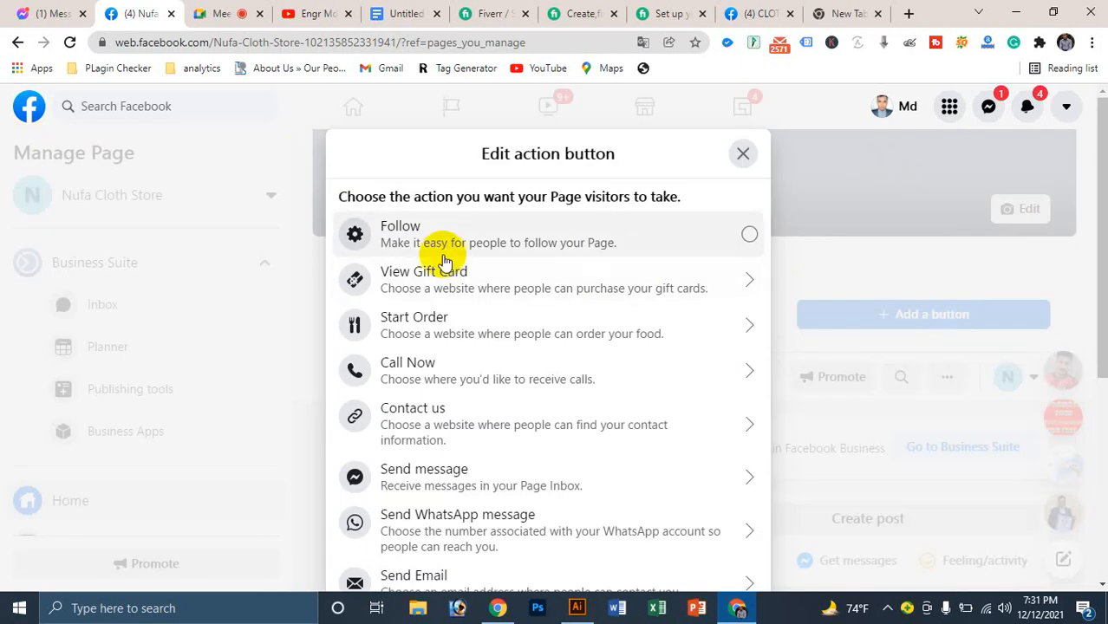
left_click(436, 429)
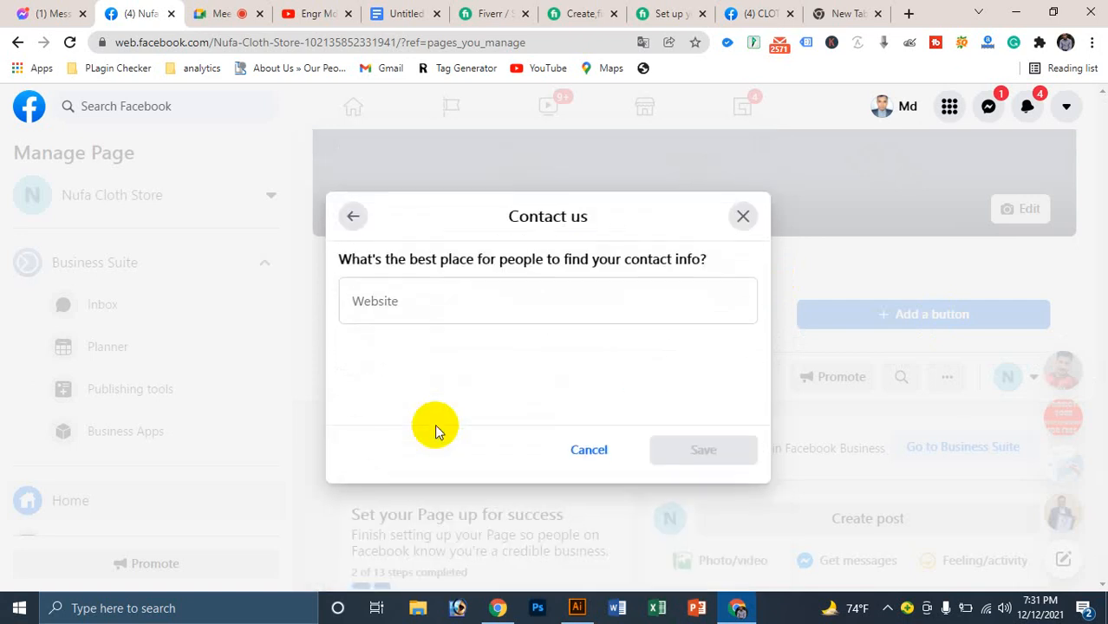
left_click(449, 321)
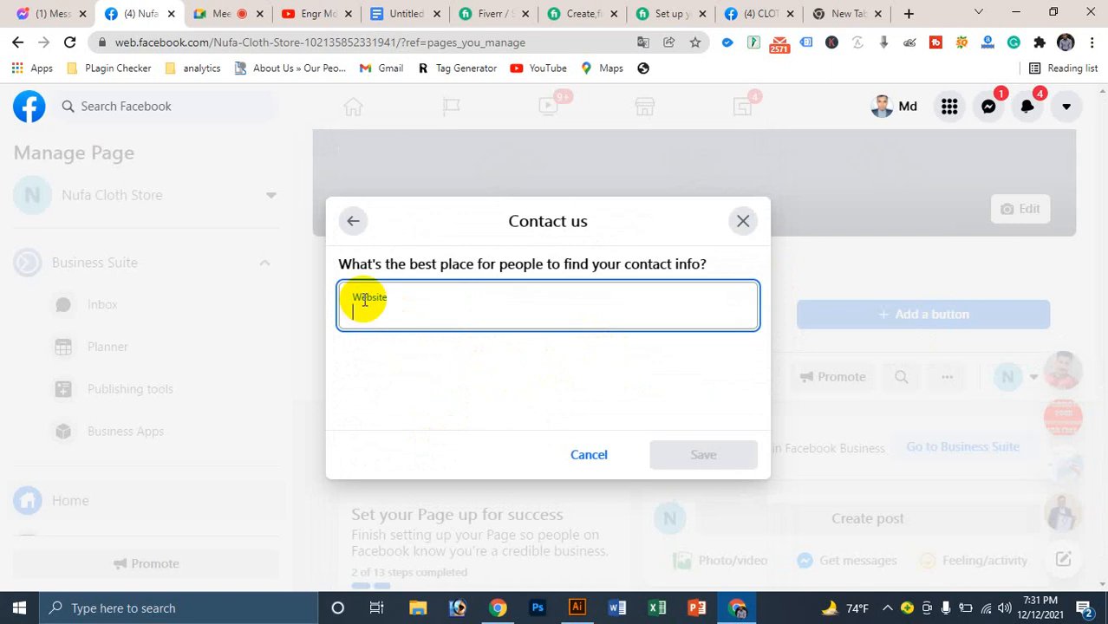
left_click(743, 220)
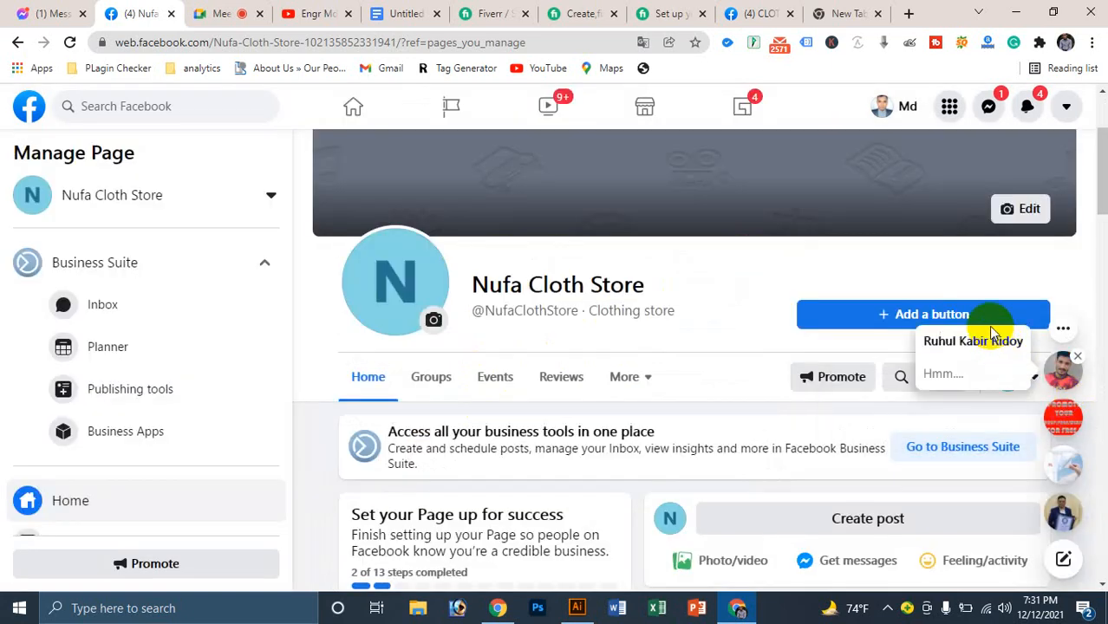
left_click(989, 314)
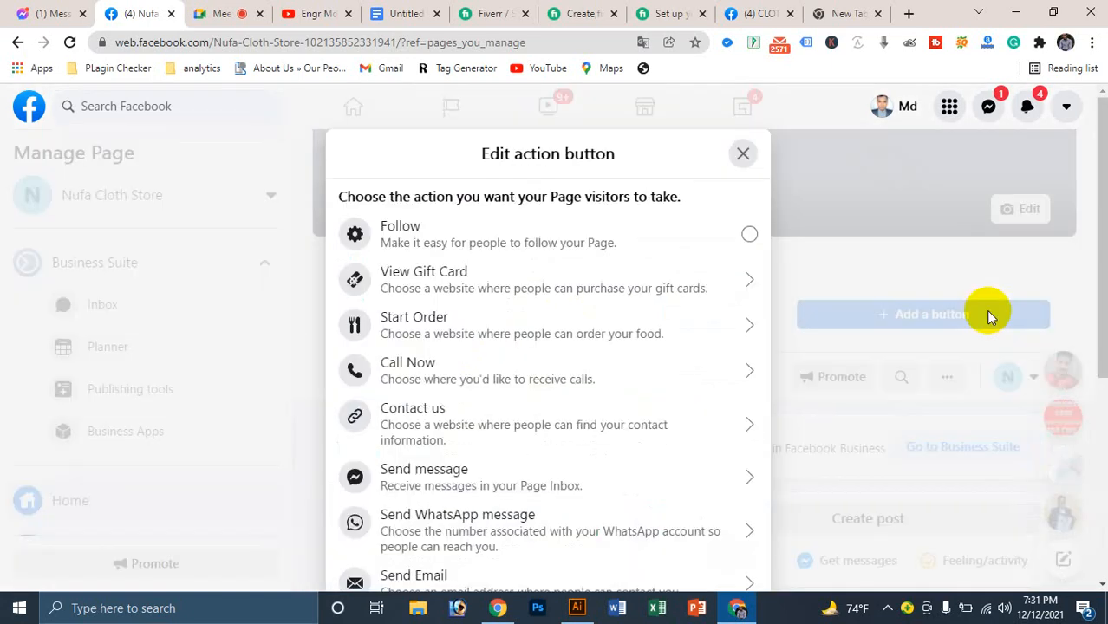
Step: Choose the Call Now action and set the phone country code to Bangladesh (+880)
left_click(361, 365)
left_click(460, 315)
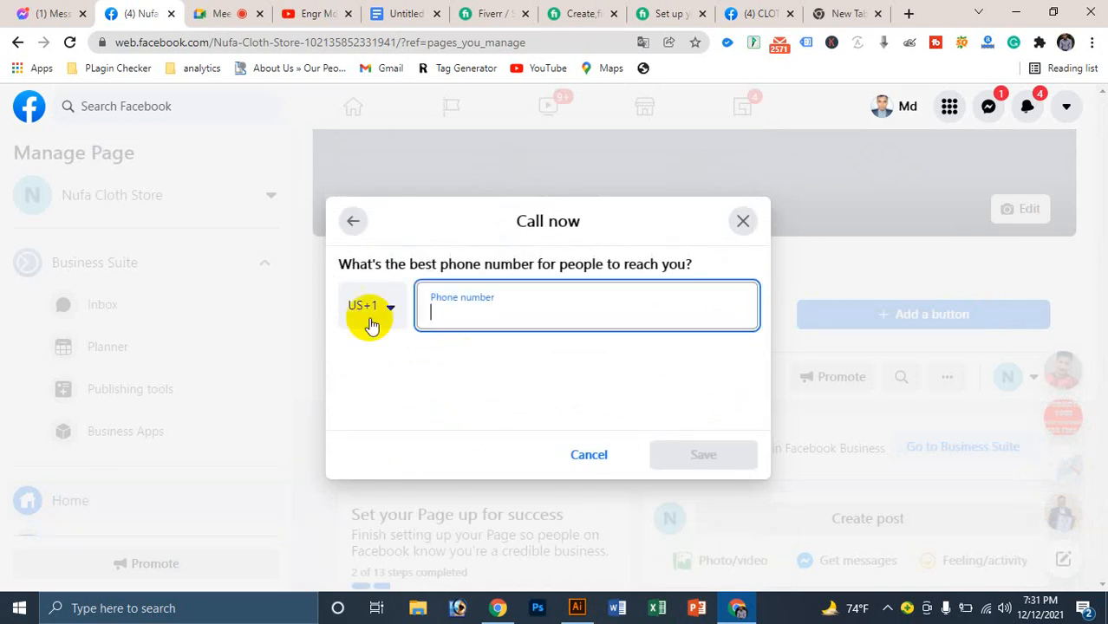
left_click(371, 306)
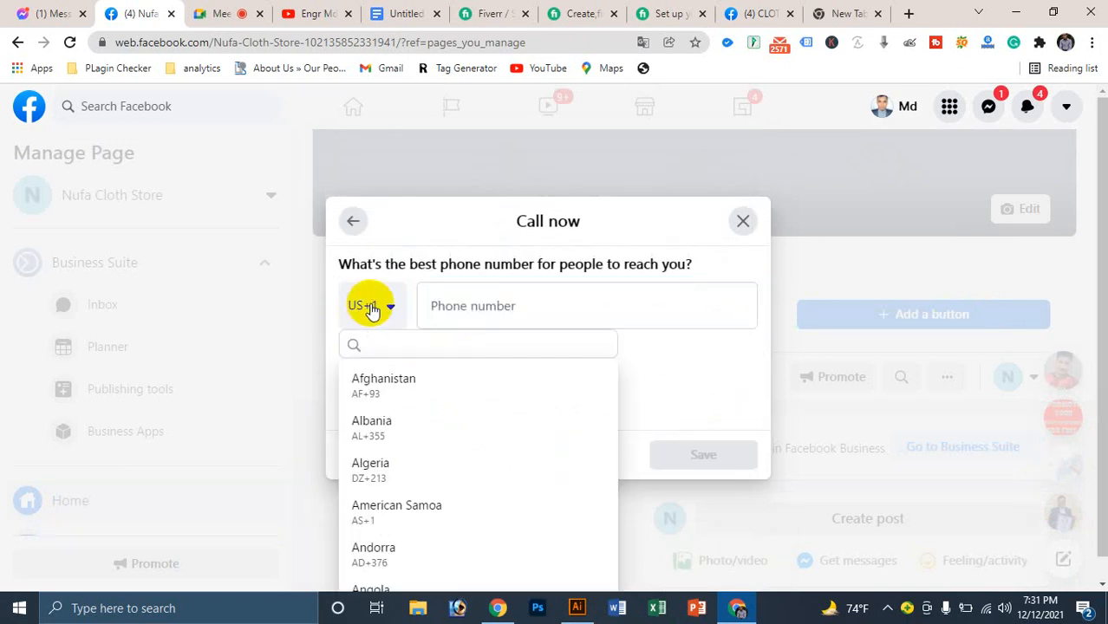
type("ban")
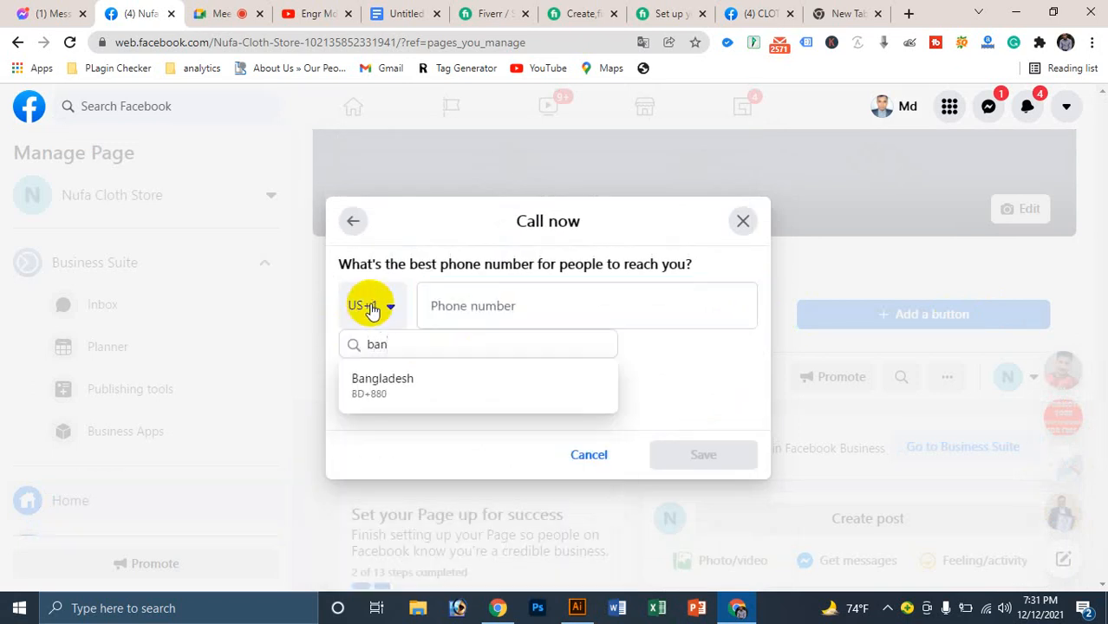
left_click(403, 383)
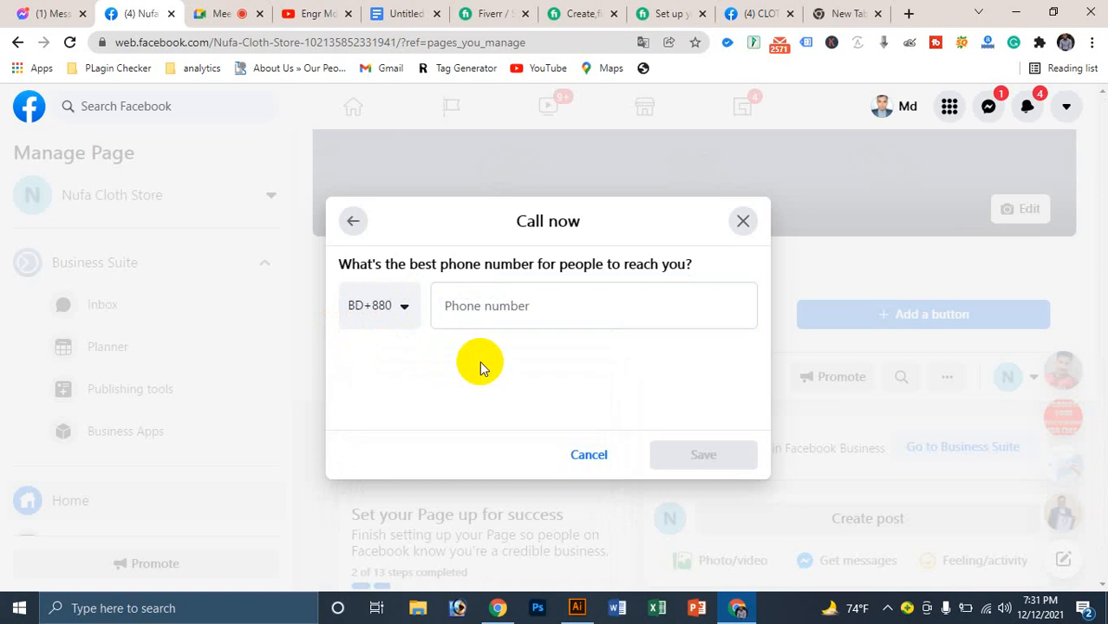
Step: Enter the contact phone number without a leading zero and save the Call Now button
left_click(518, 315)
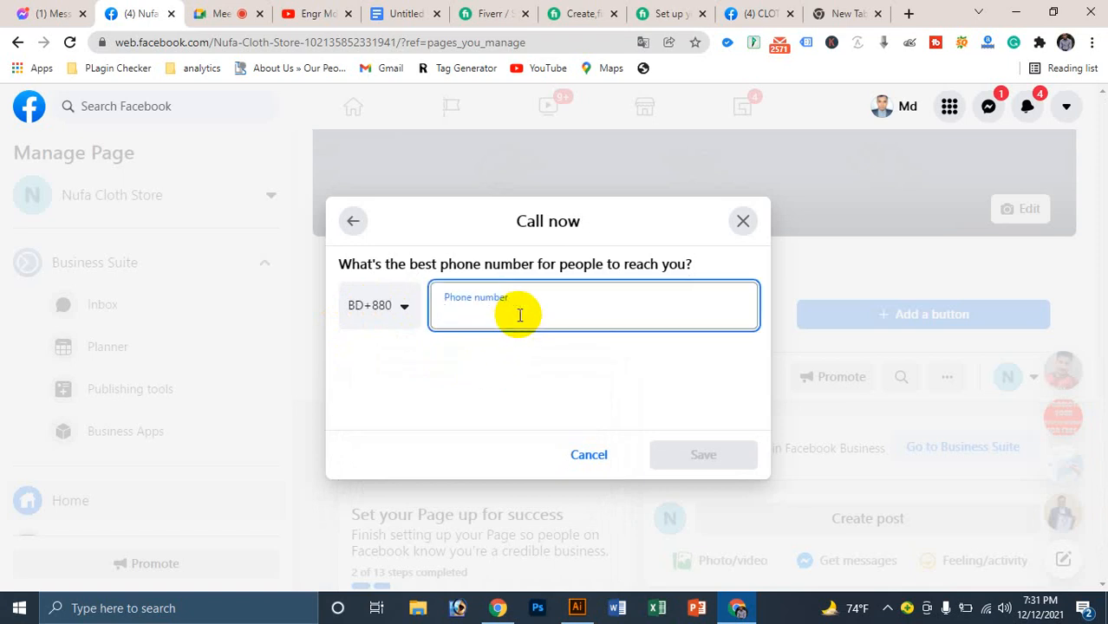
type("0")
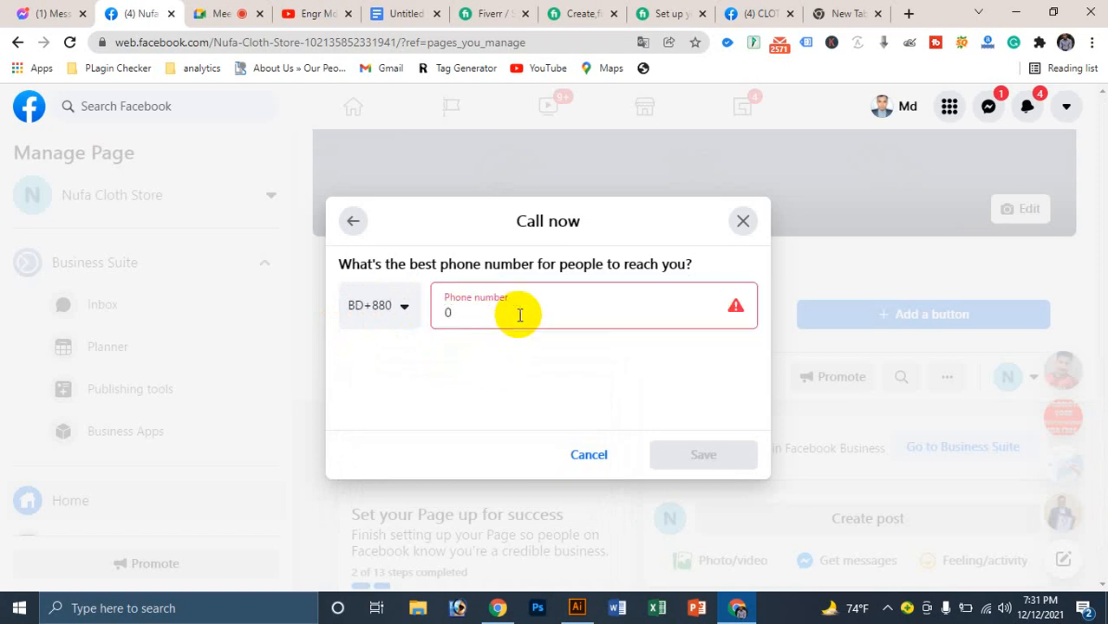
key("BackSpace")
type("1")
key("BackSpace")
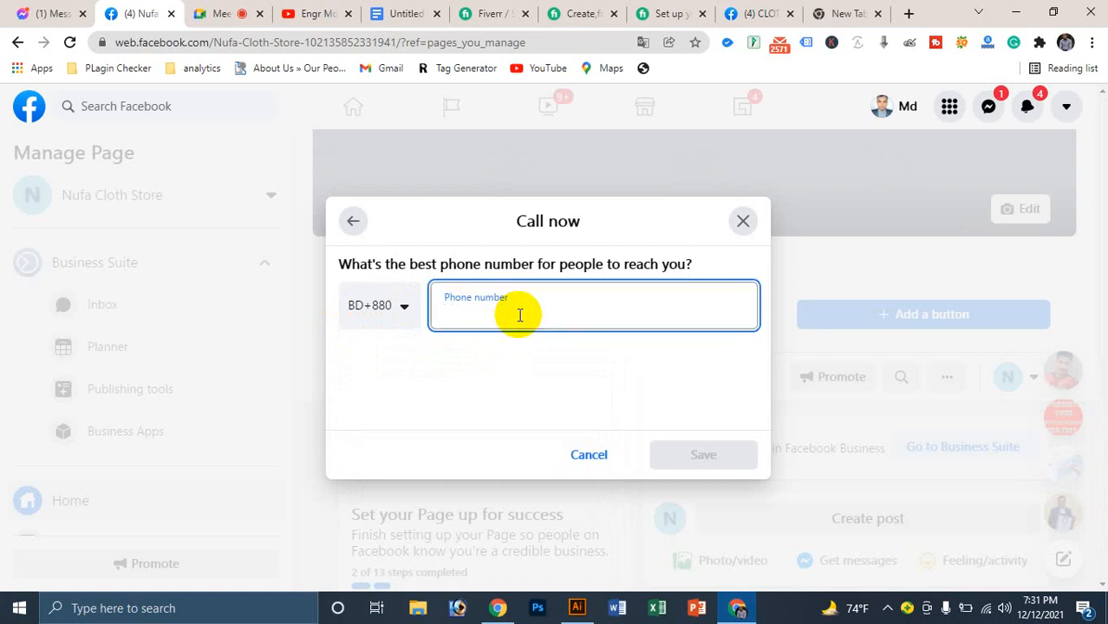
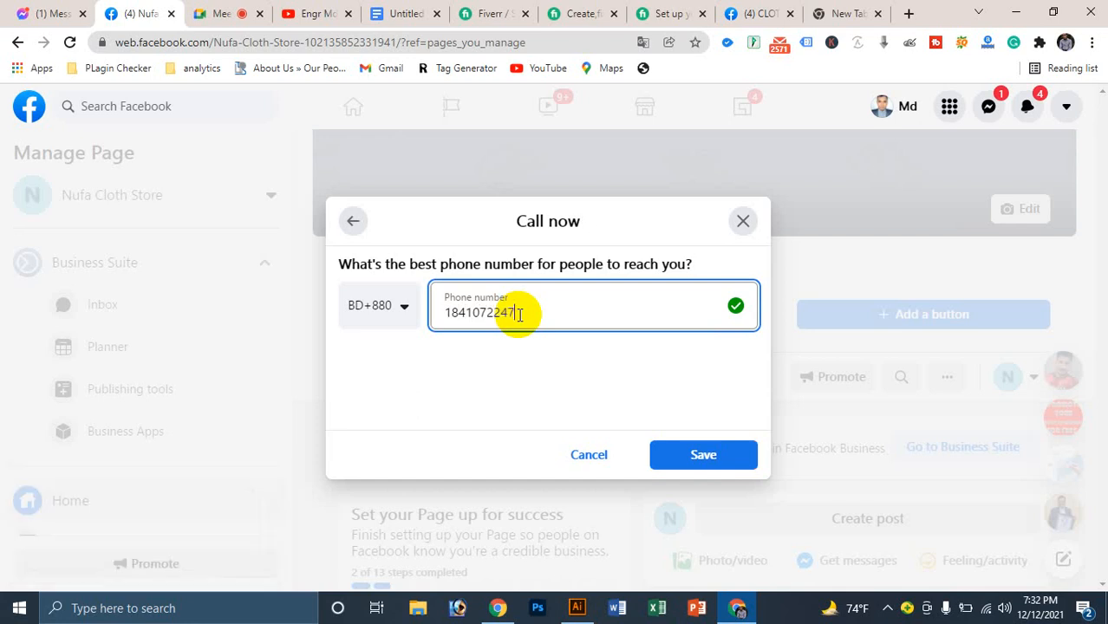
left_click(719, 460)
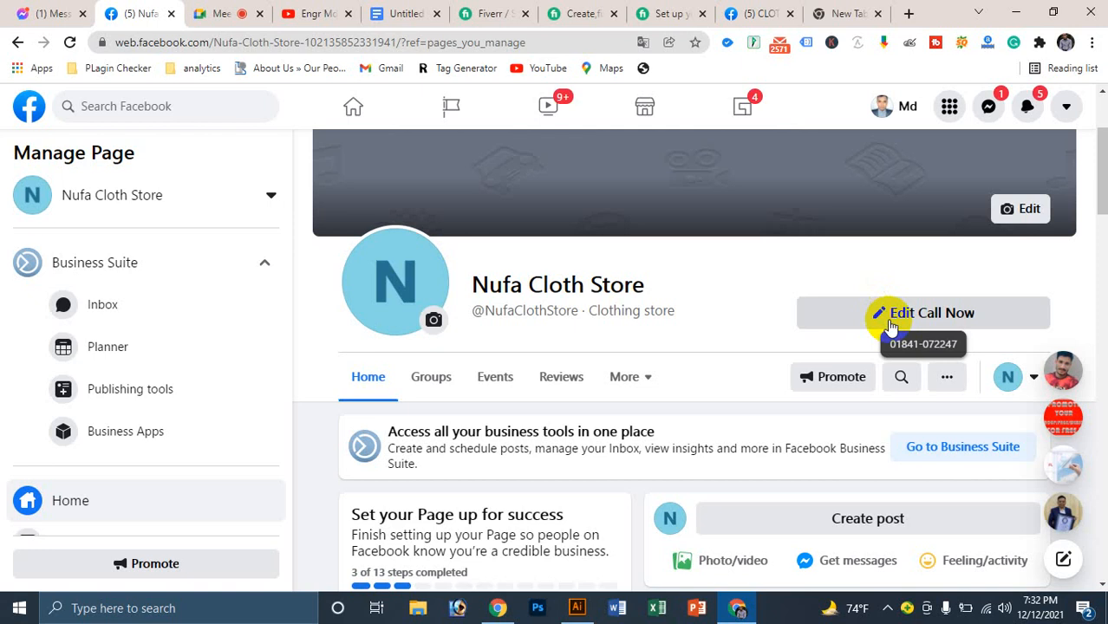
Step: Review the 3 of 13 setup steps progress, then open Edit Page info from the Manage Page sidebar
scroll(607, 314, "down", 3)
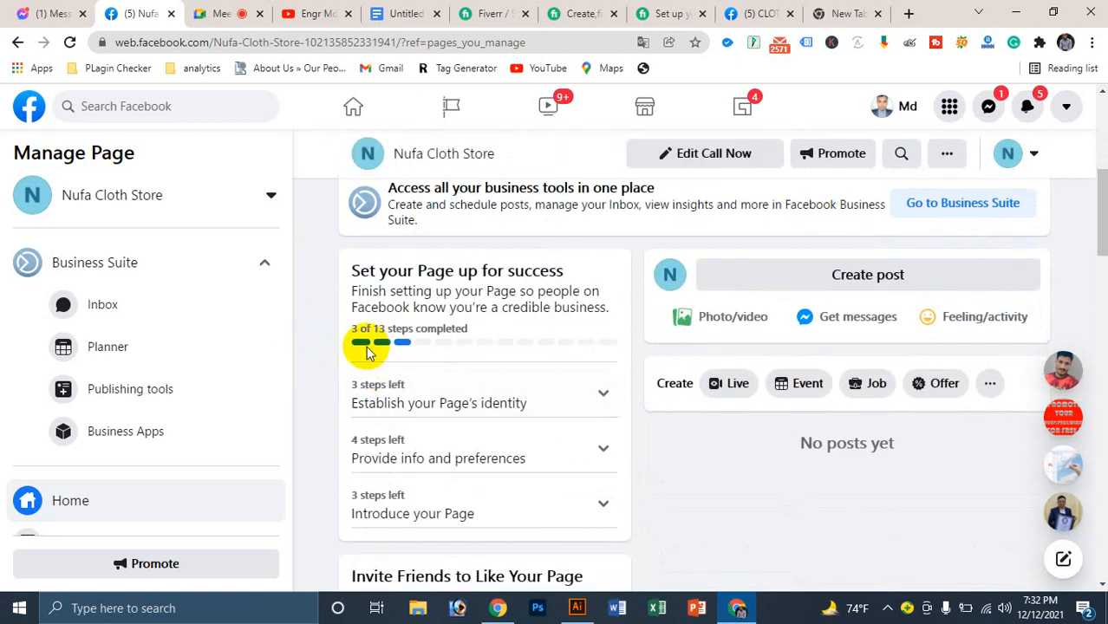
left_click_drag(363, 332, 452, 329)
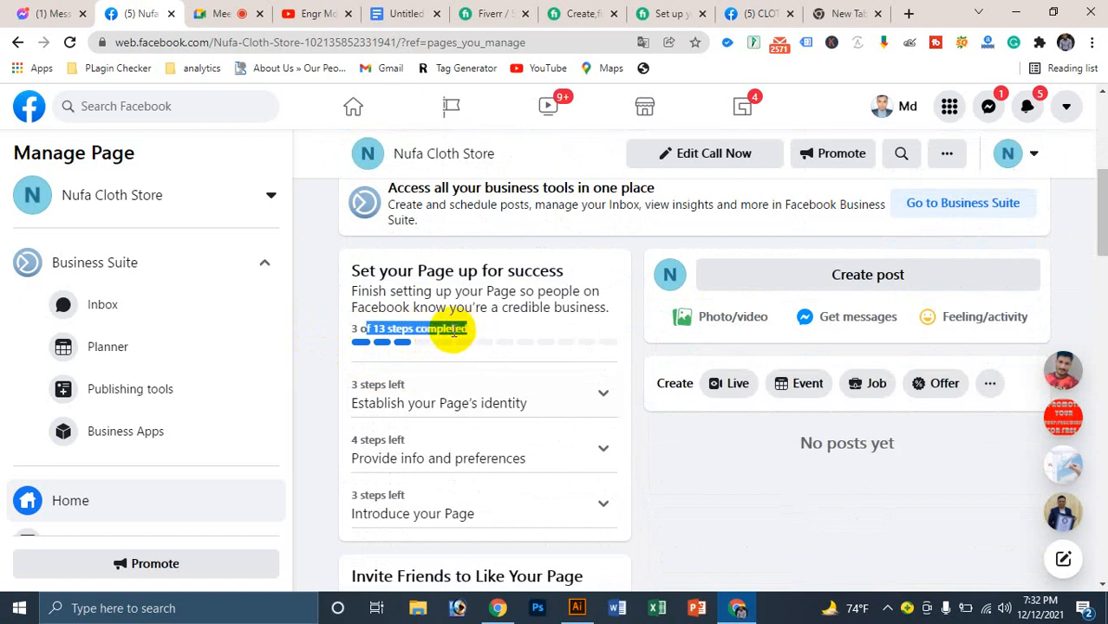
left_click(412, 334)
scroll(412, 334, "up", 3)
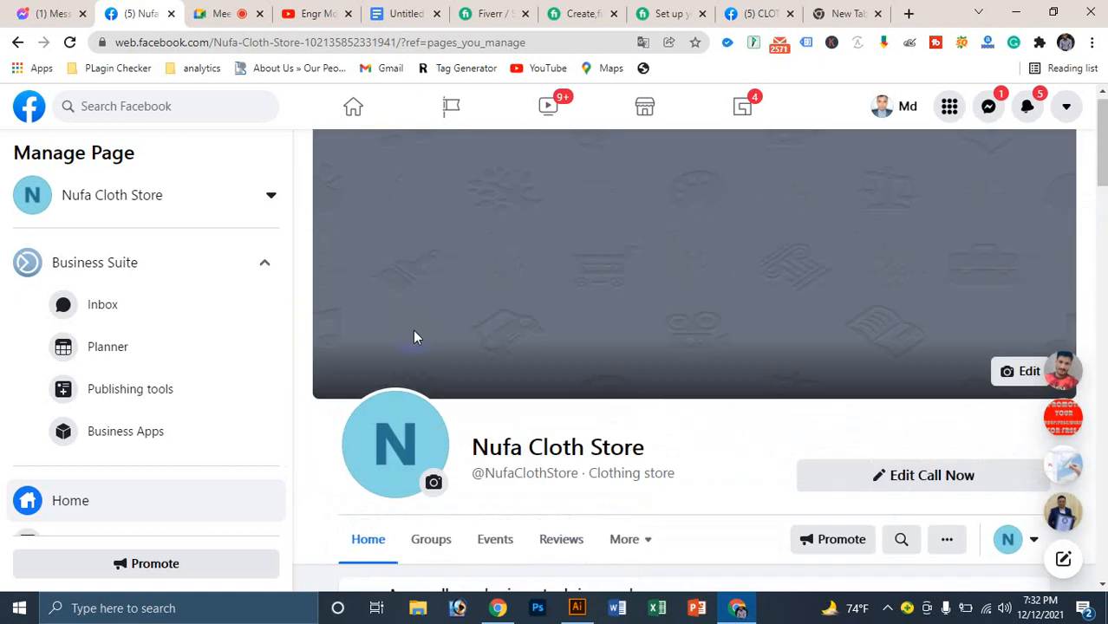
scroll(166, 361, "down", 4)
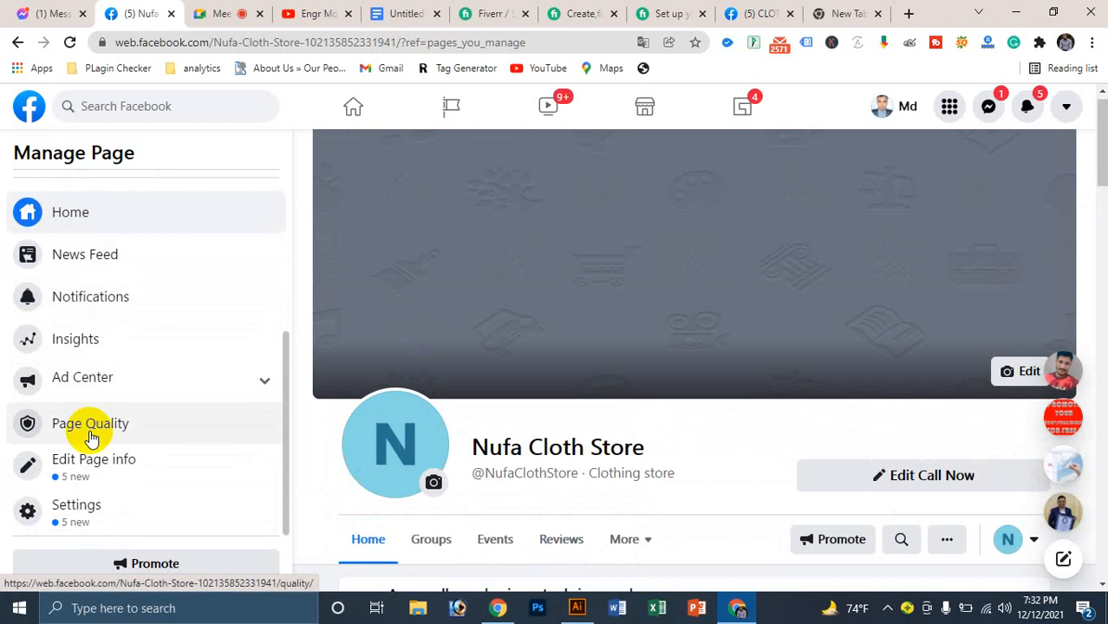
left_click(112, 462)
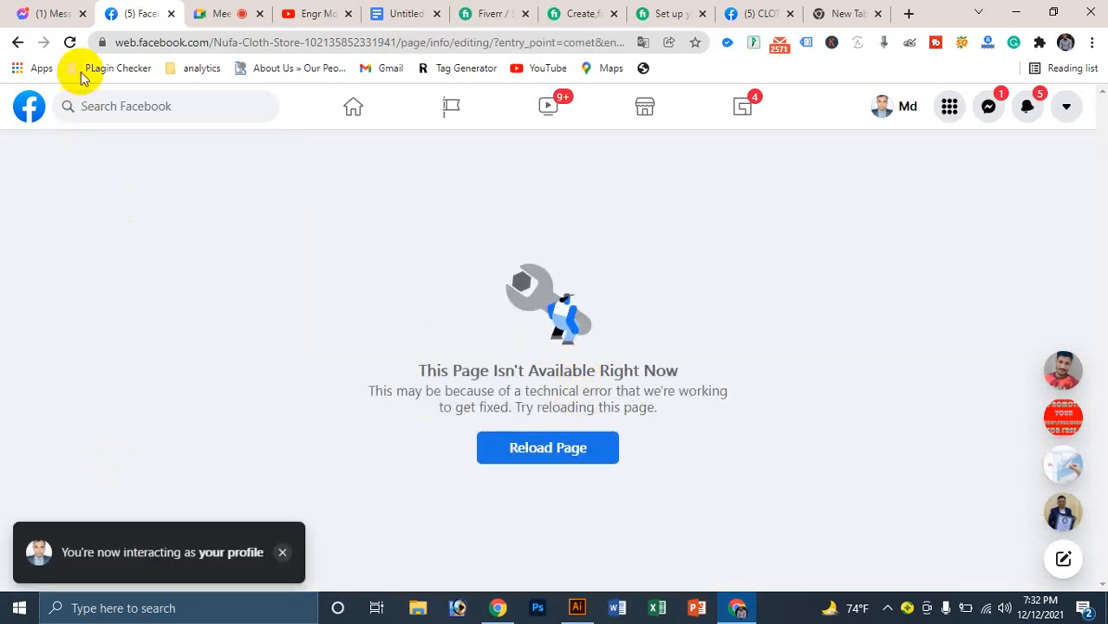
Step: Reload and go back through the unavailable page, then close that tab for the other Facebook tab
left_click(68, 41)
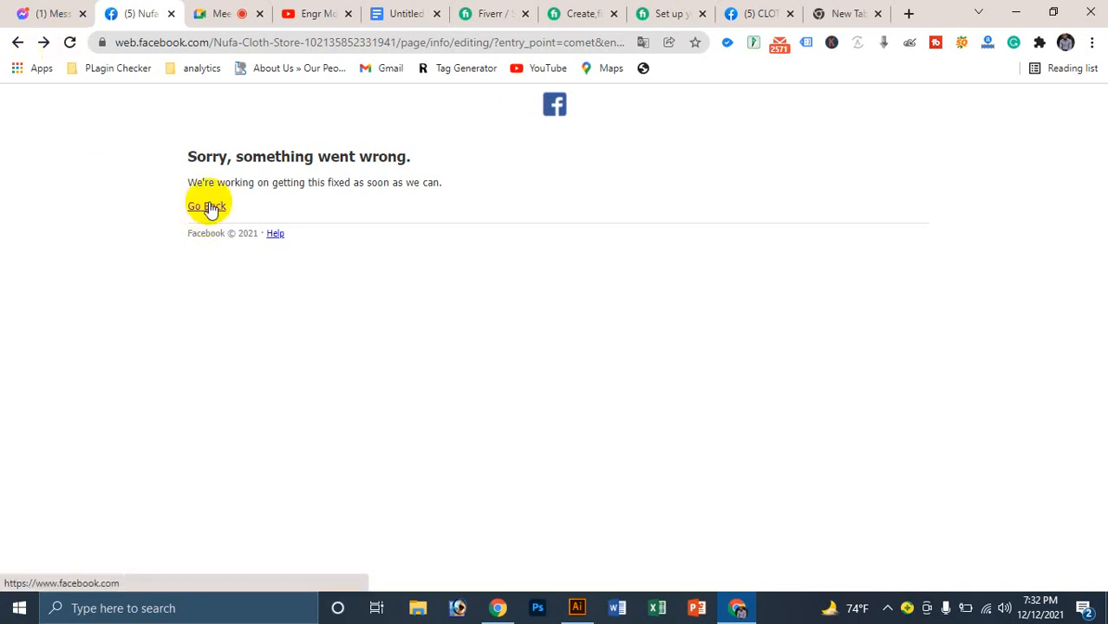
left_click(69, 43)
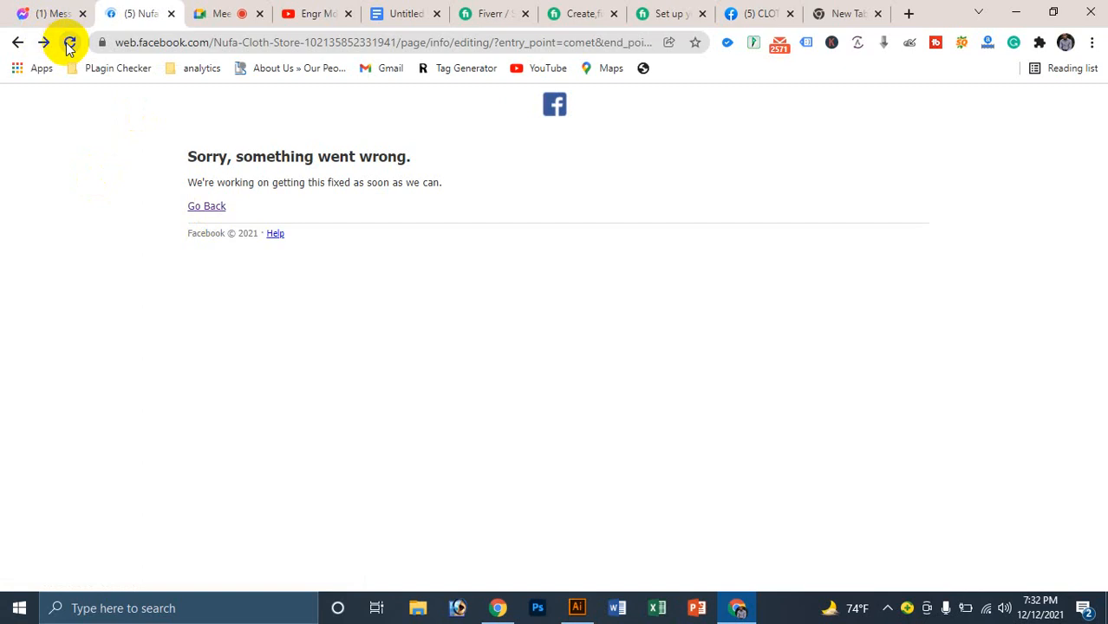
left_click(19, 43)
left_click(19, 43)
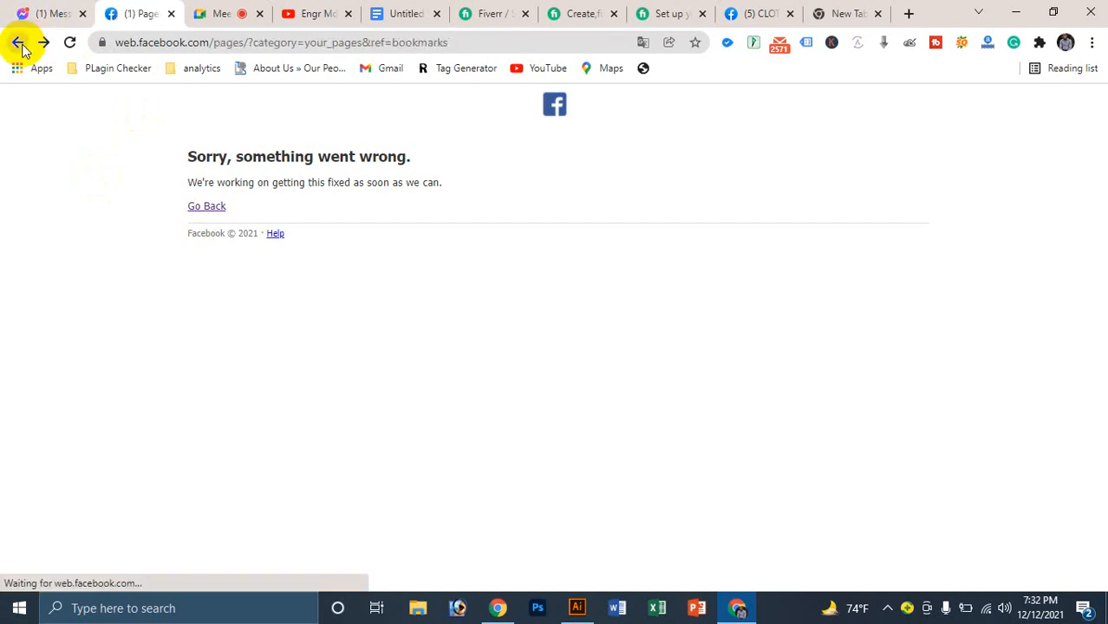
left_click(19, 43)
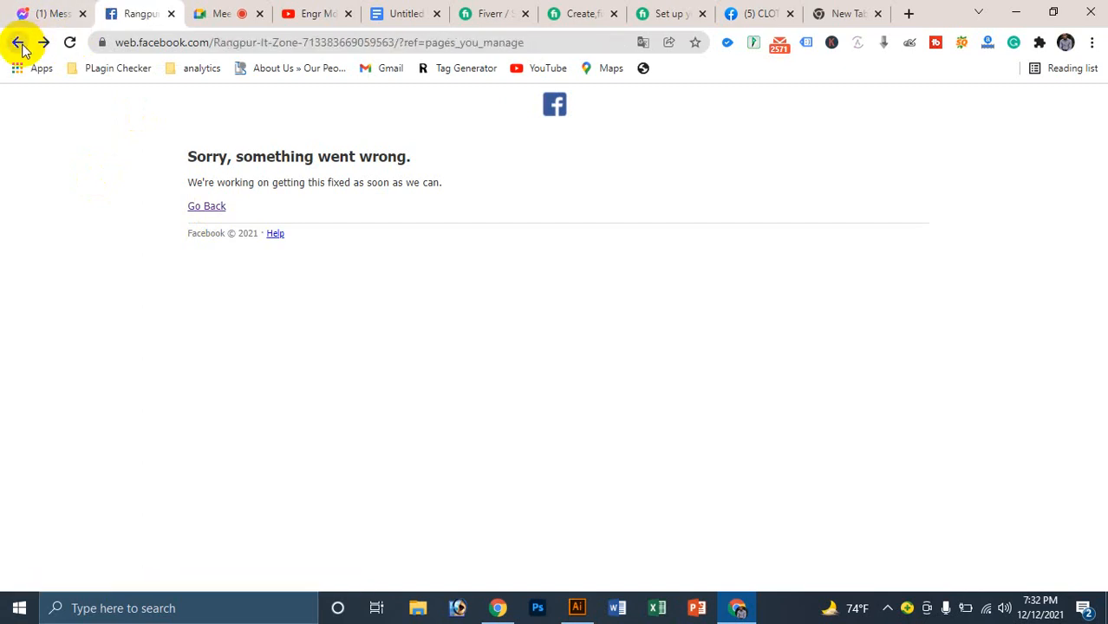
left_click(19, 43)
left_click(19, 44)
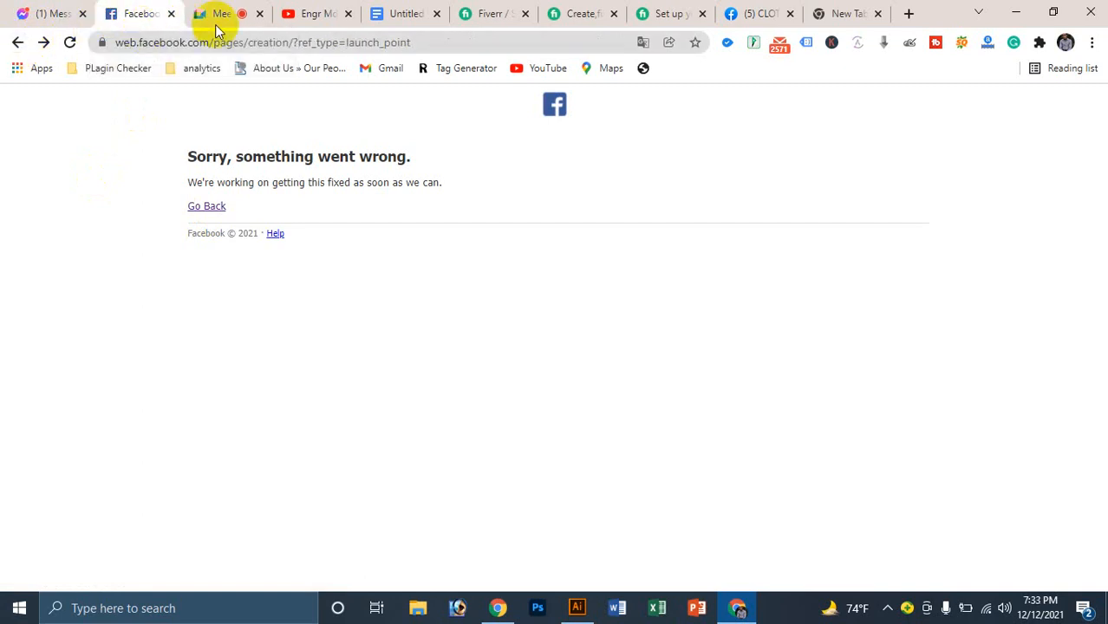
left_click(170, 13)
left_click(645, 14)
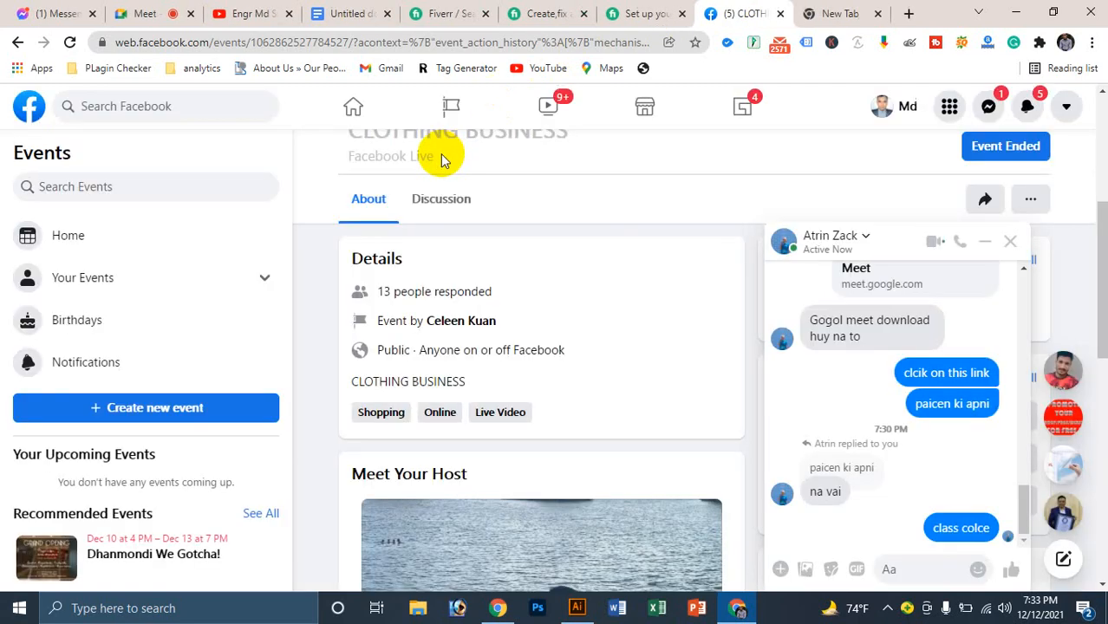
Step: Open the Pages list and close the screen-sharing notice, chat window and notification popup
left_click(440, 106)
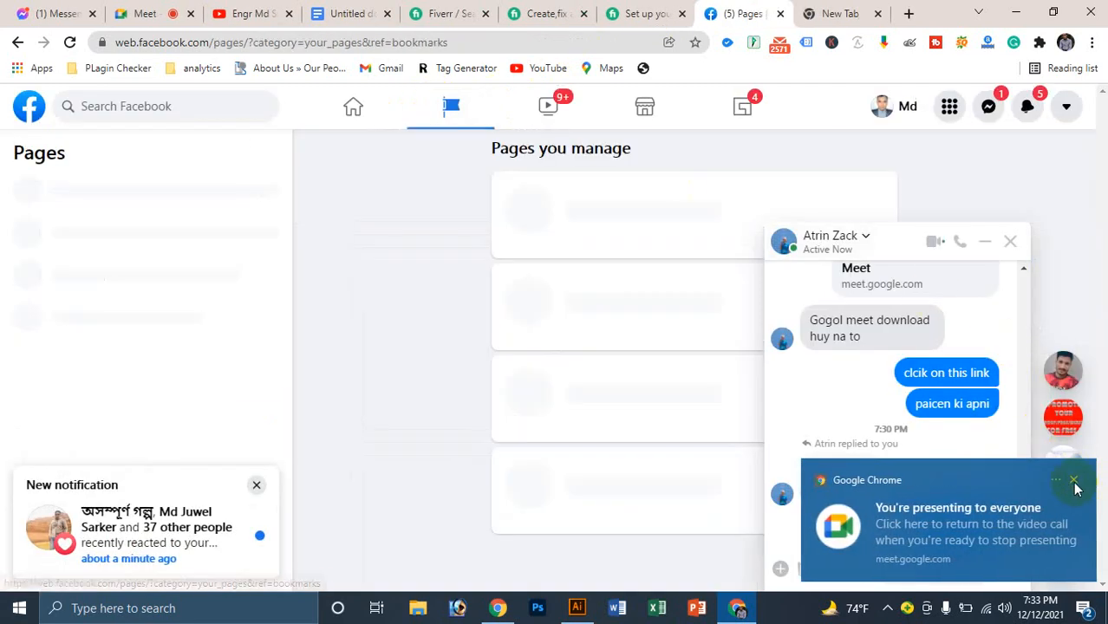
left_click(1075, 483)
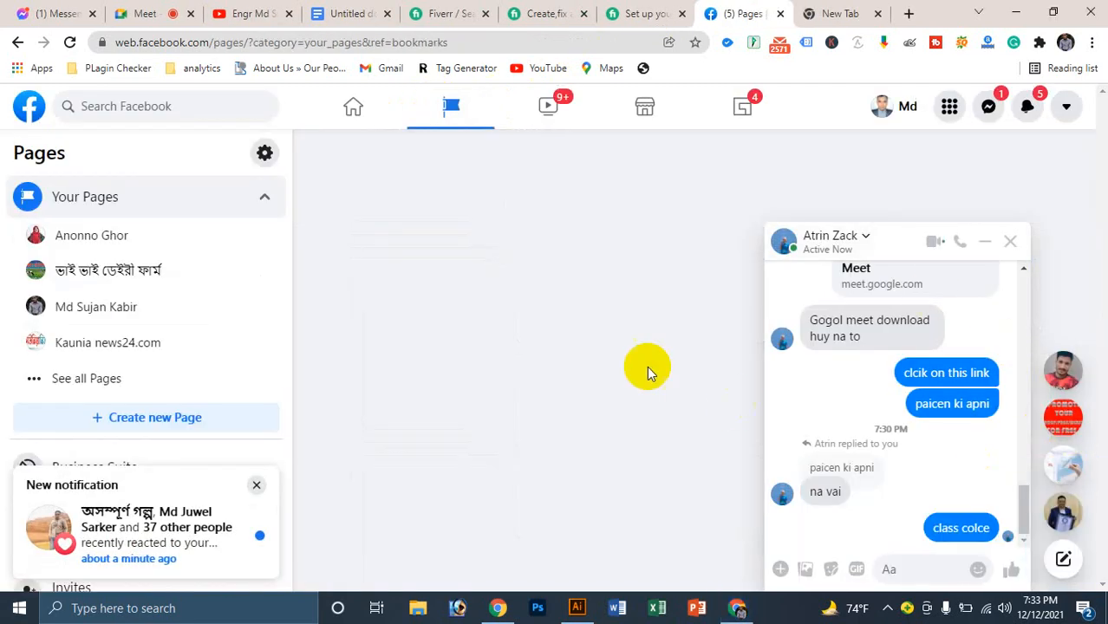
left_click(1010, 241)
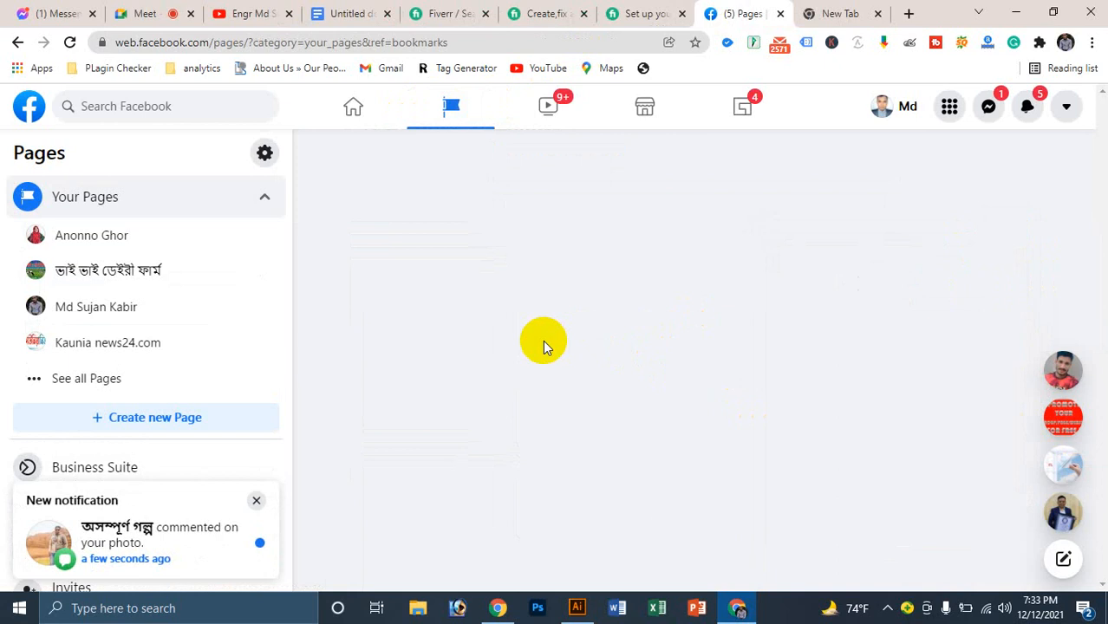
left_click(256, 502)
Step: Open Nufa Cloth Store from the Pages list as the page and dismiss the switching notice
scroll(563, 411, "down", 5)
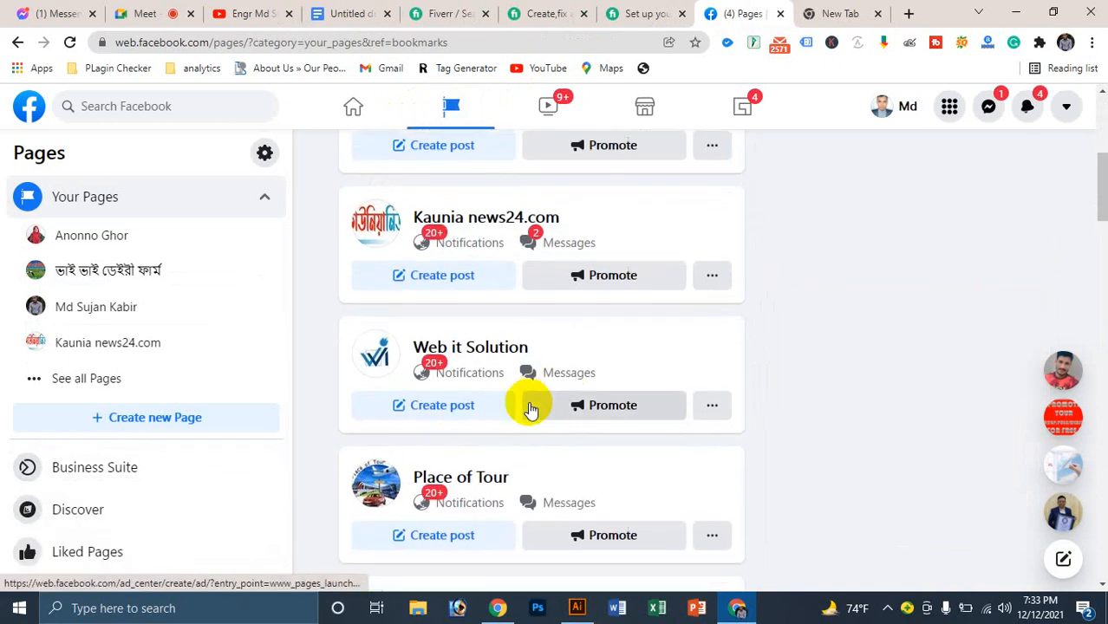
scroll(530, 409, "down", 15)
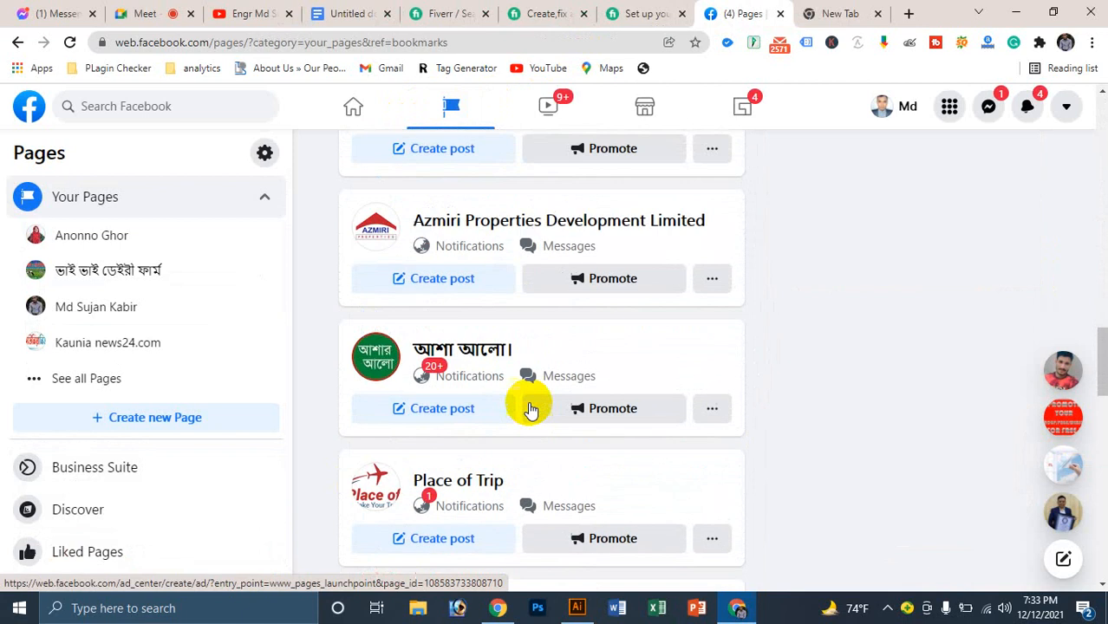
scroll(531, 409, "down", 9)
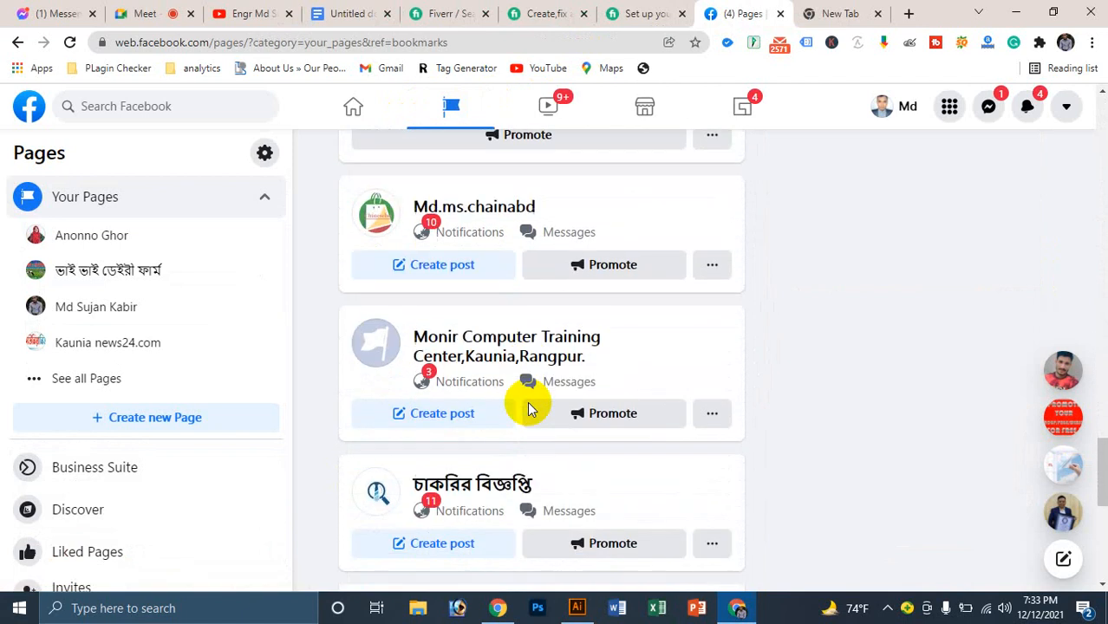
scroll(530, 409, "down", 6)
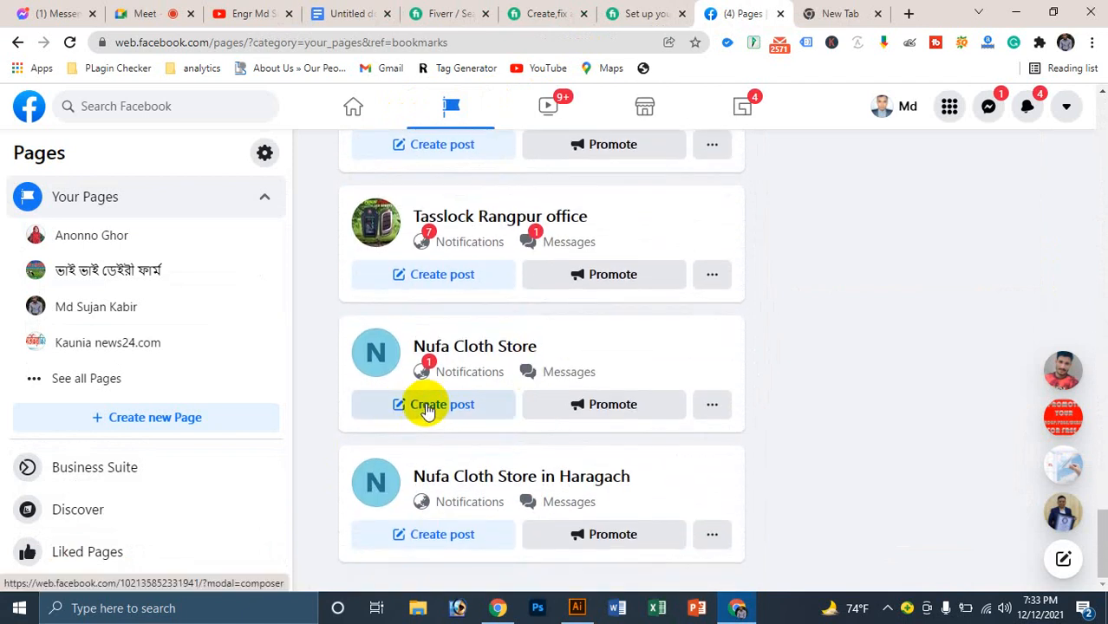
left_click(455, 350)
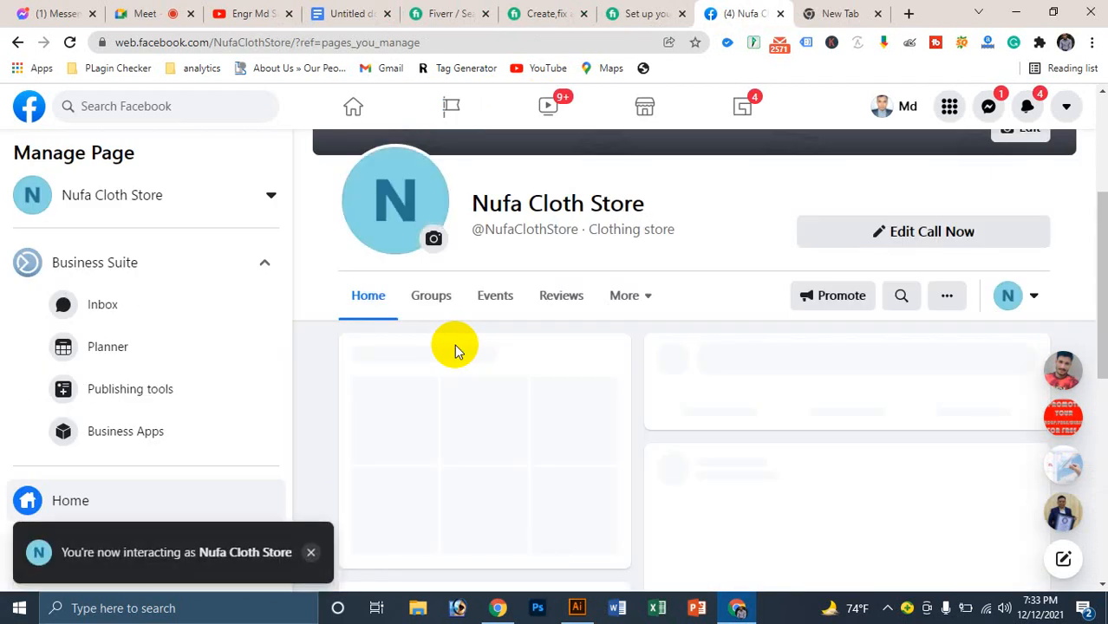
left_click(311, 555)
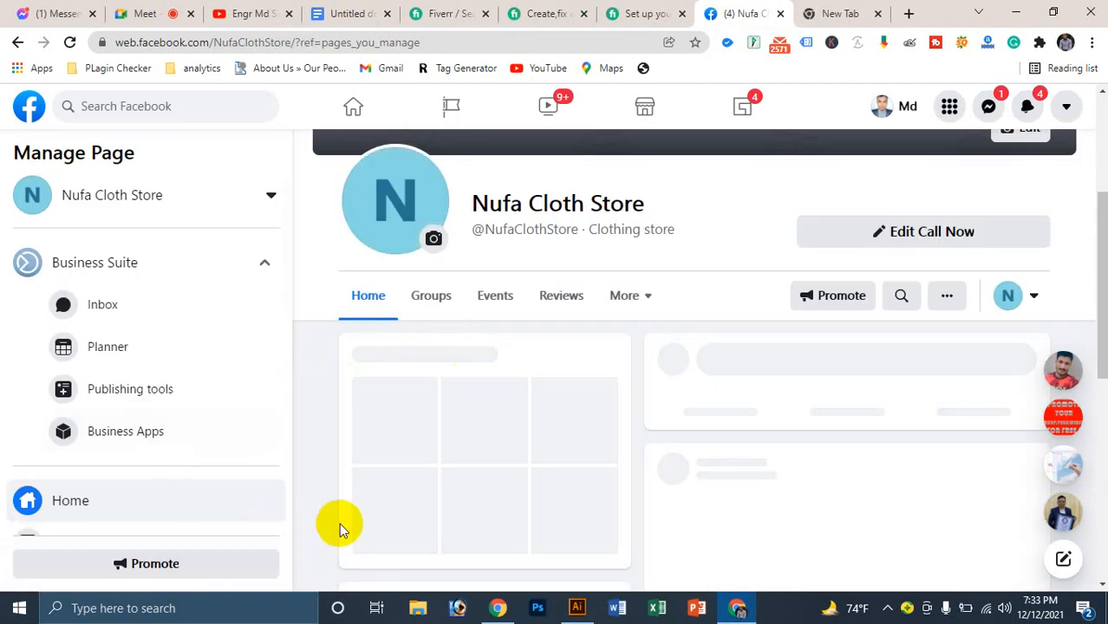
scroll(235, 400, "down", 3)
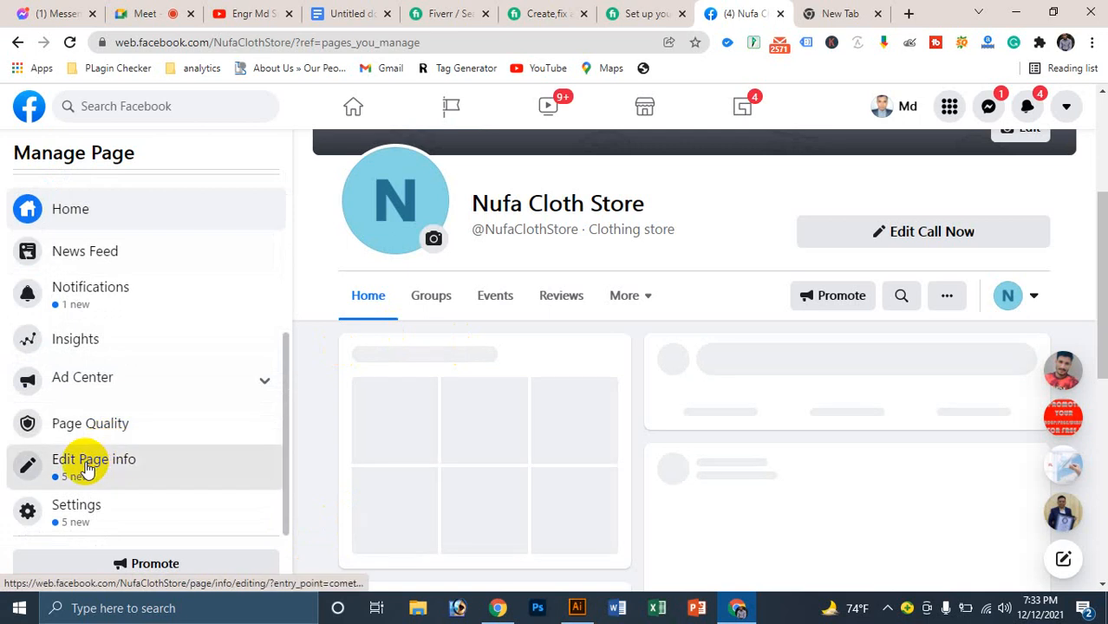
Step: Open Edit Page info and delete the 'Nufa Cloth Store' text pasted into Description
left_click(91, 459)
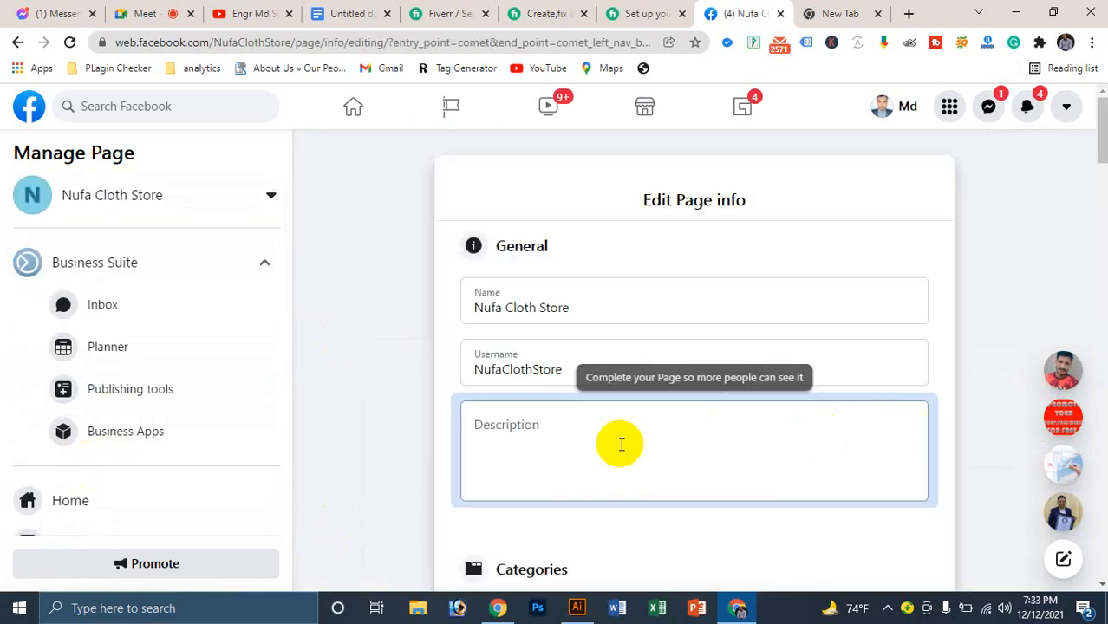
left_click(554, 444)
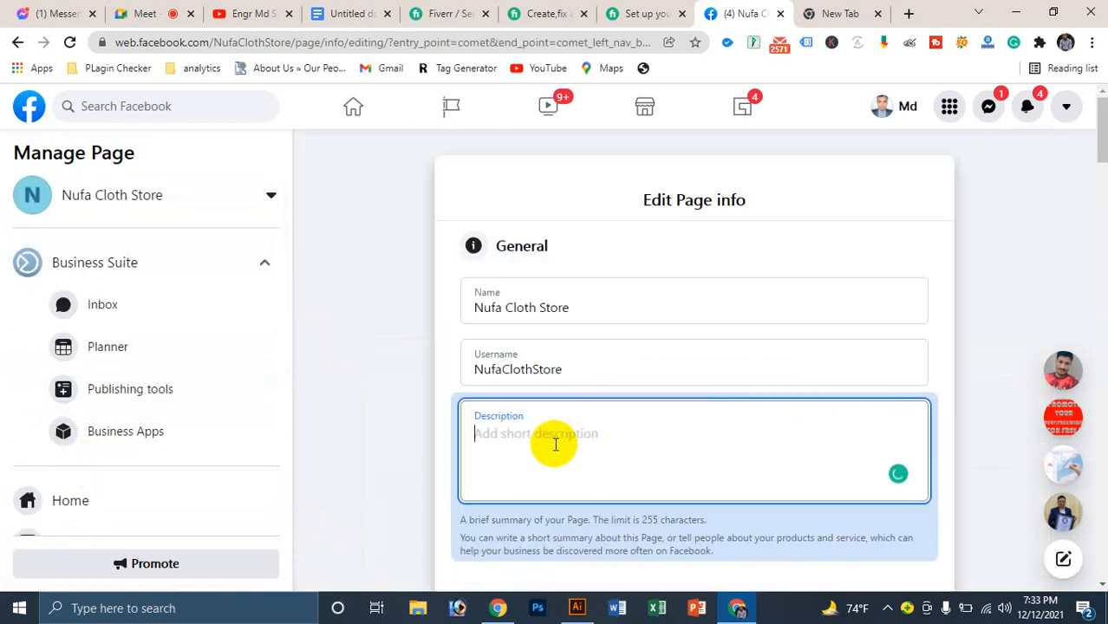
type("Nufa Cloth Store")
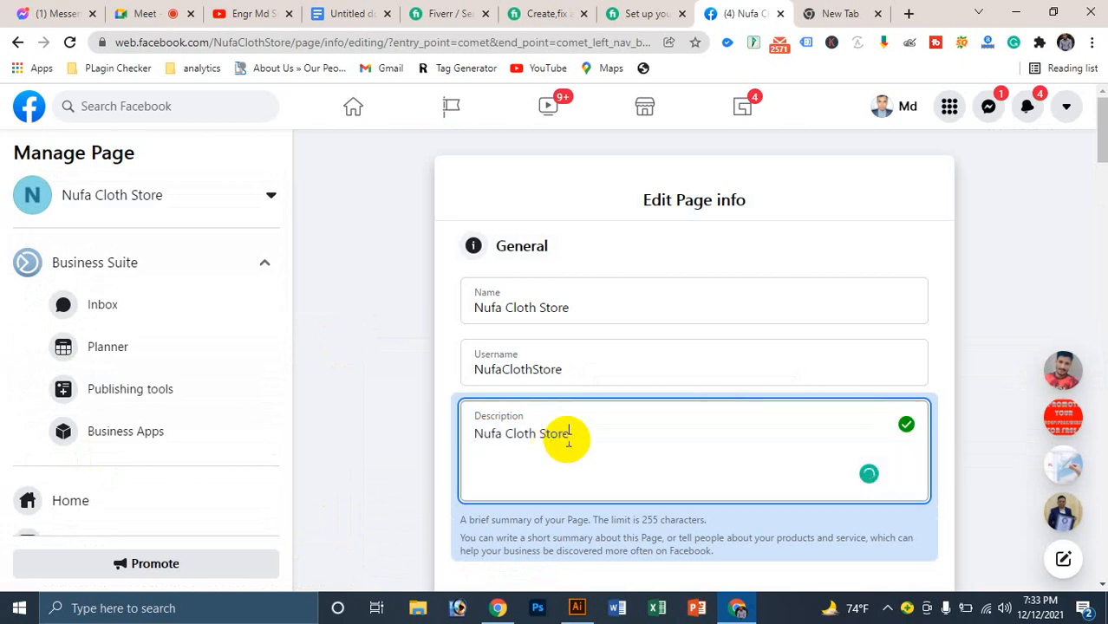
left_click_drag(563, 435, 445, 421)
key("BackSpace")
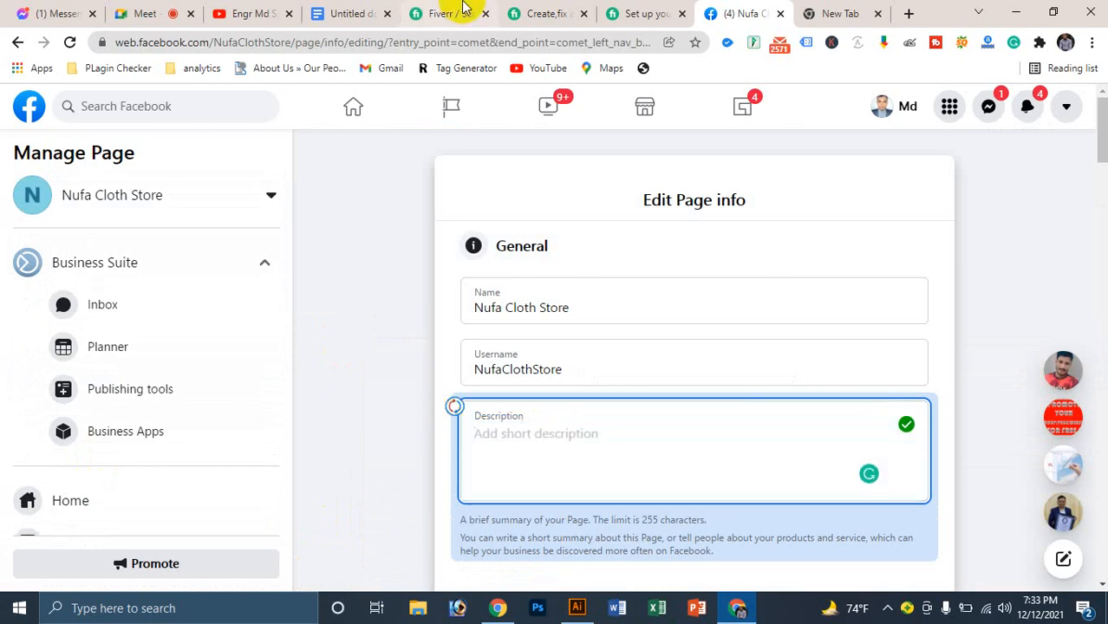
Step: Copy the Bengali paragraph starting নূফা ক্লথ স্টোরে from the Untitled document, then return to Facebook
left_click(351, 13)
scroll(403, 345, "up", 8)
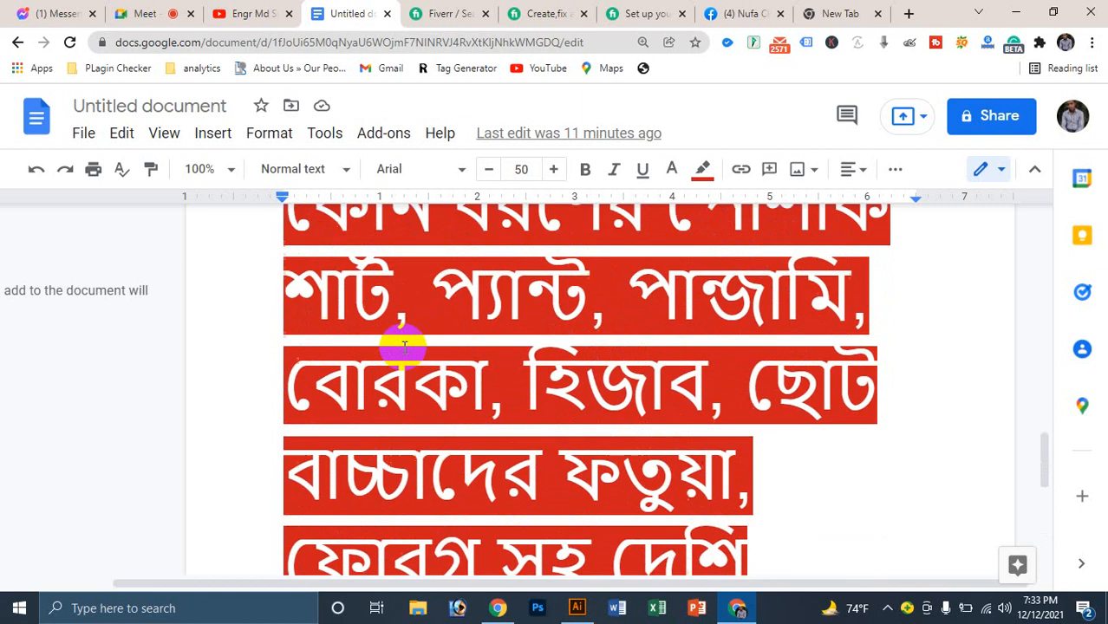
scroll(382, 424, "down", 1)
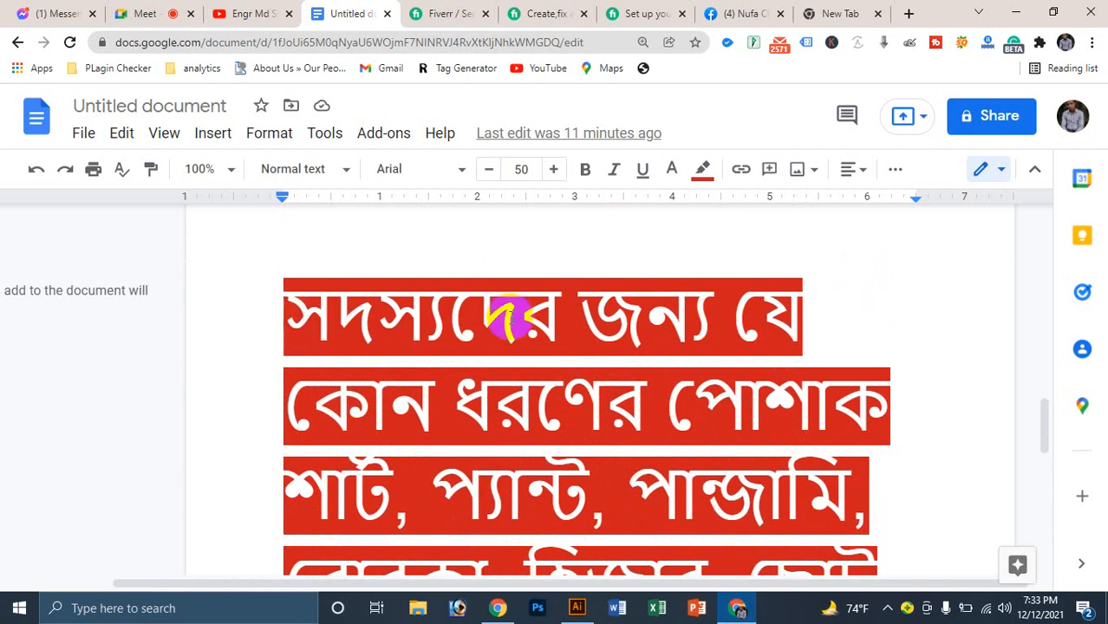
scroll(520, 364, "up", 6)
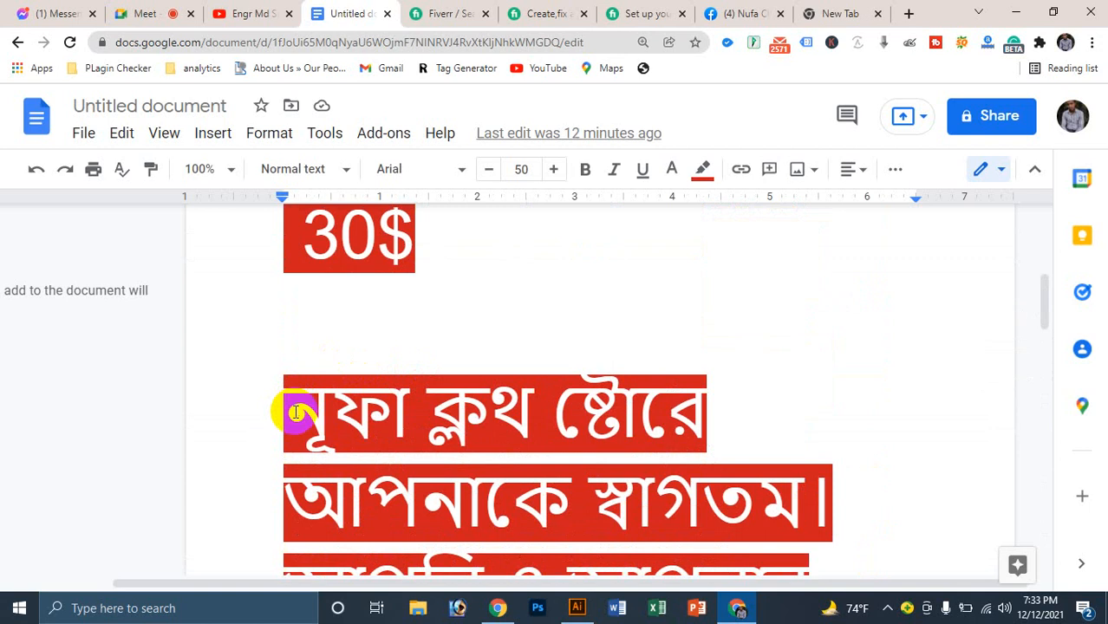
double_click(296, 411)
left_click_drag(503, 505, 751, 466)
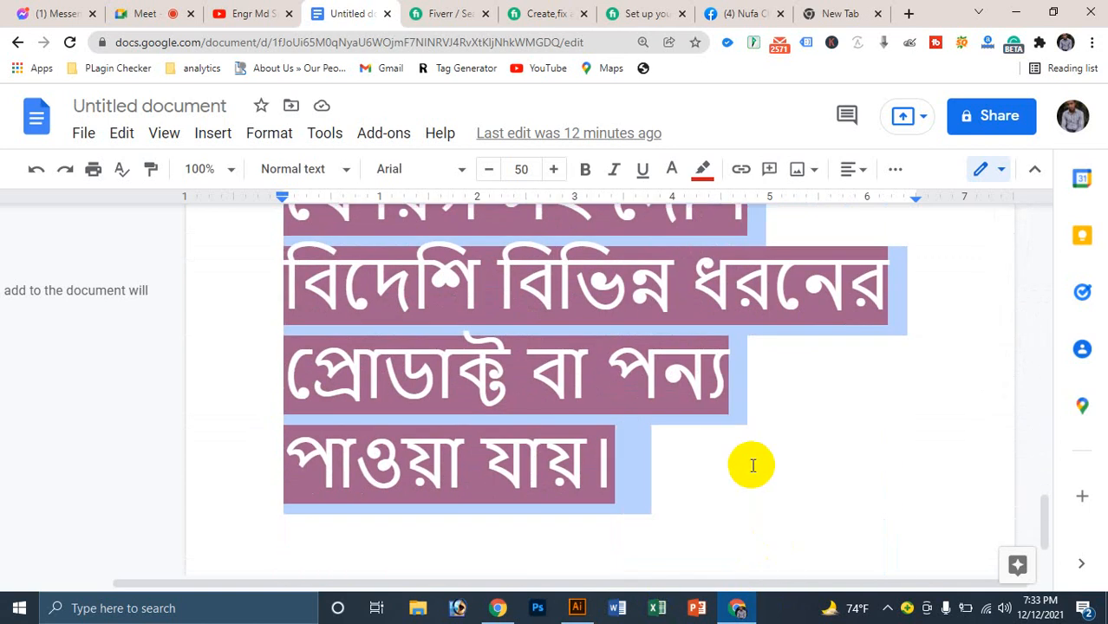
left_click(711, 10)
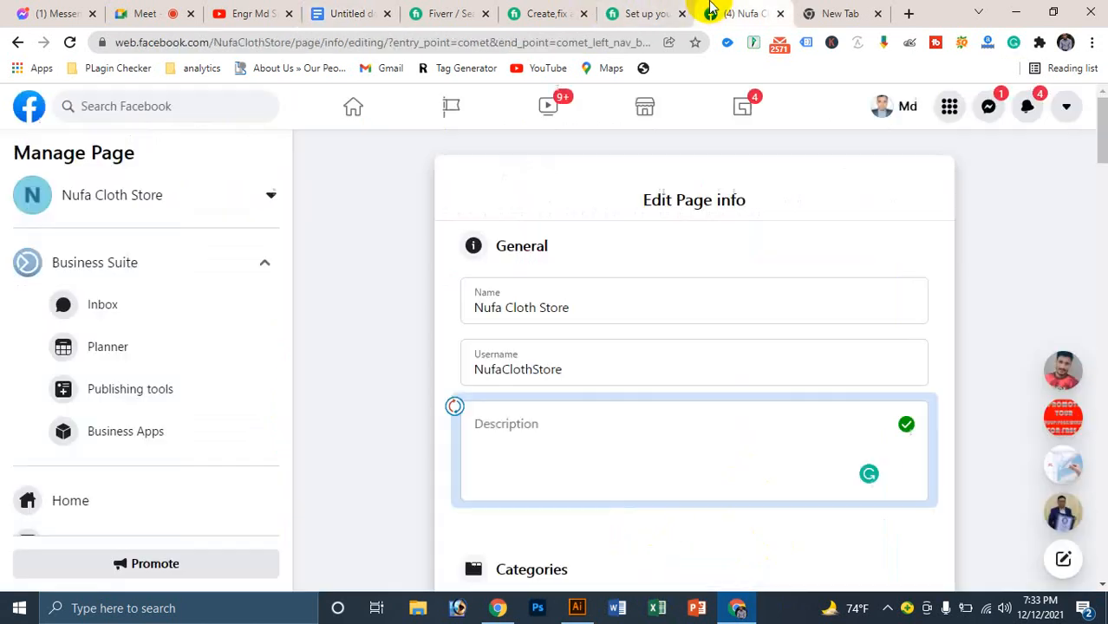
Step: Paste the 565-character Bengali paragraph into Description; Facebook rejects it for exceeding 255 characters
left_click(510, 435)
key("ctrl+v")
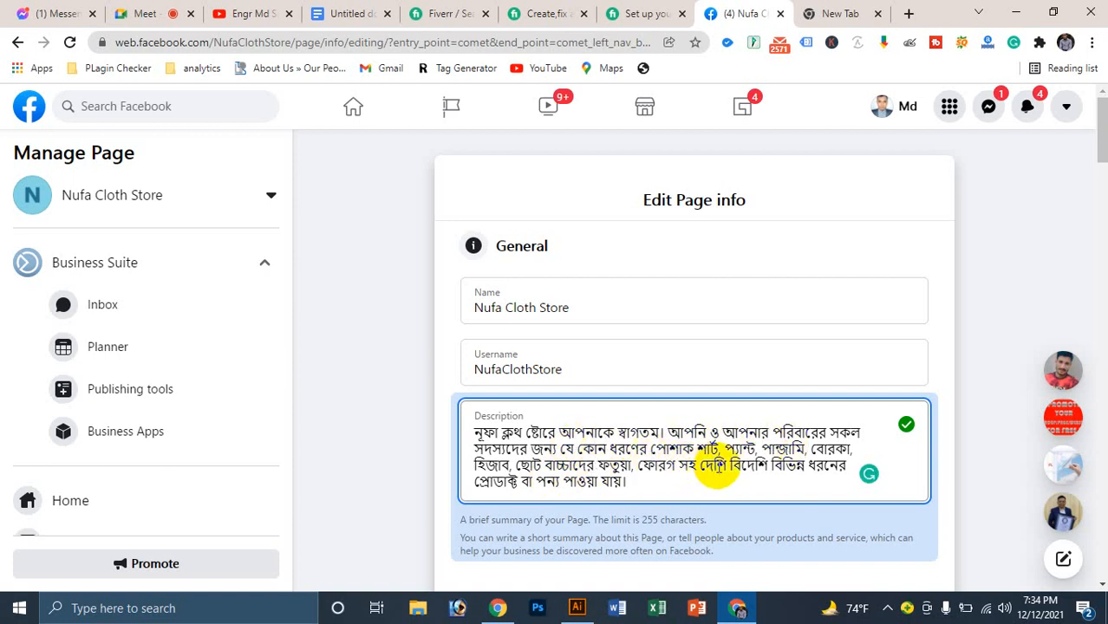
scroll(603, 494, "down", 3)
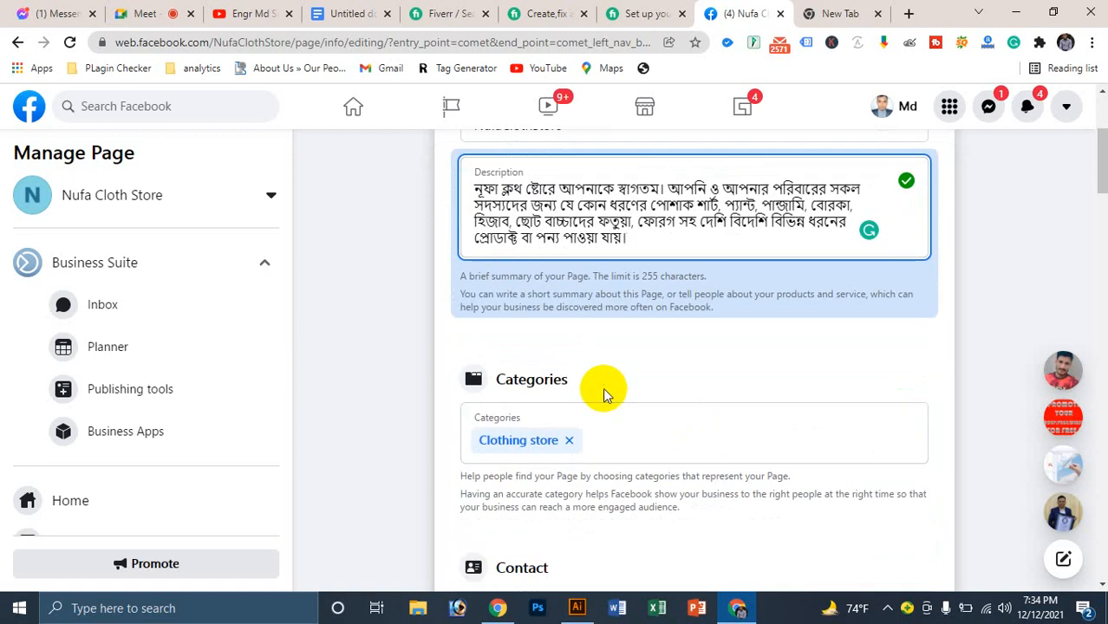
left_click(635, 348)
scroll(567, 268, "up", 2)
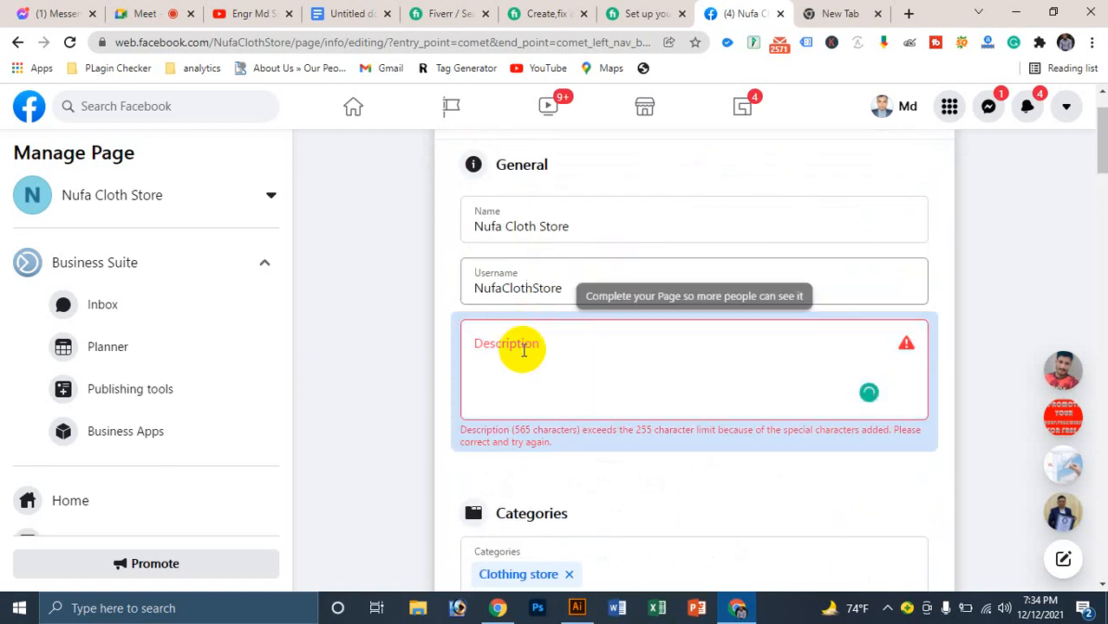
Step: Paste the Bengali paragraph again without the trailing line; it is rejected again, leaving Description empty
left_click(520, 351)
key("ctrl+v")
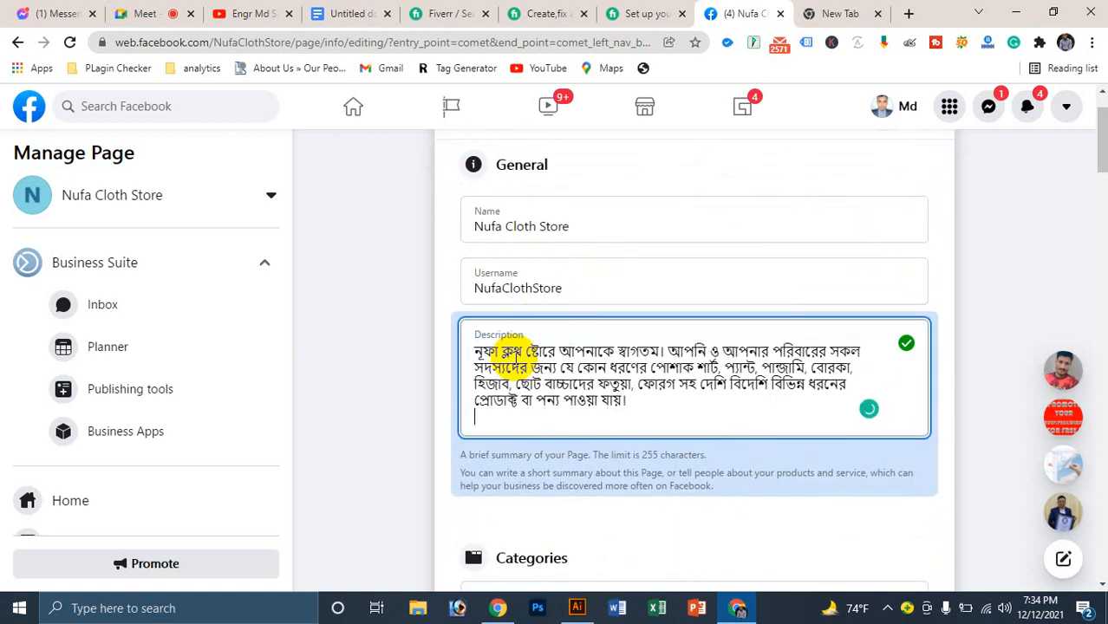
key("BackSpace")
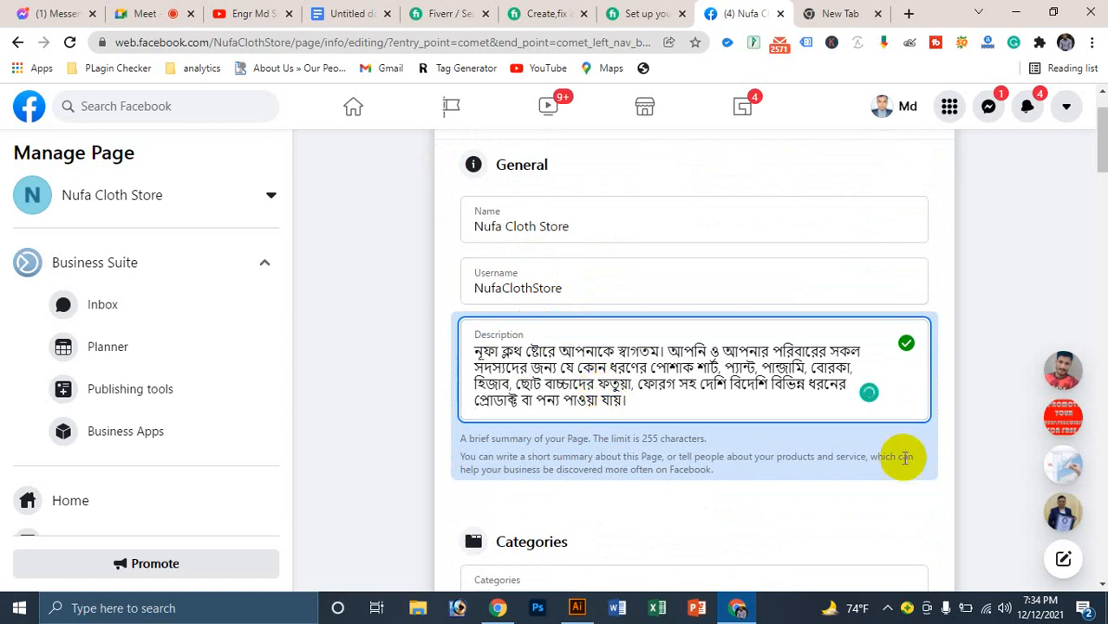
left_click(928, 492)
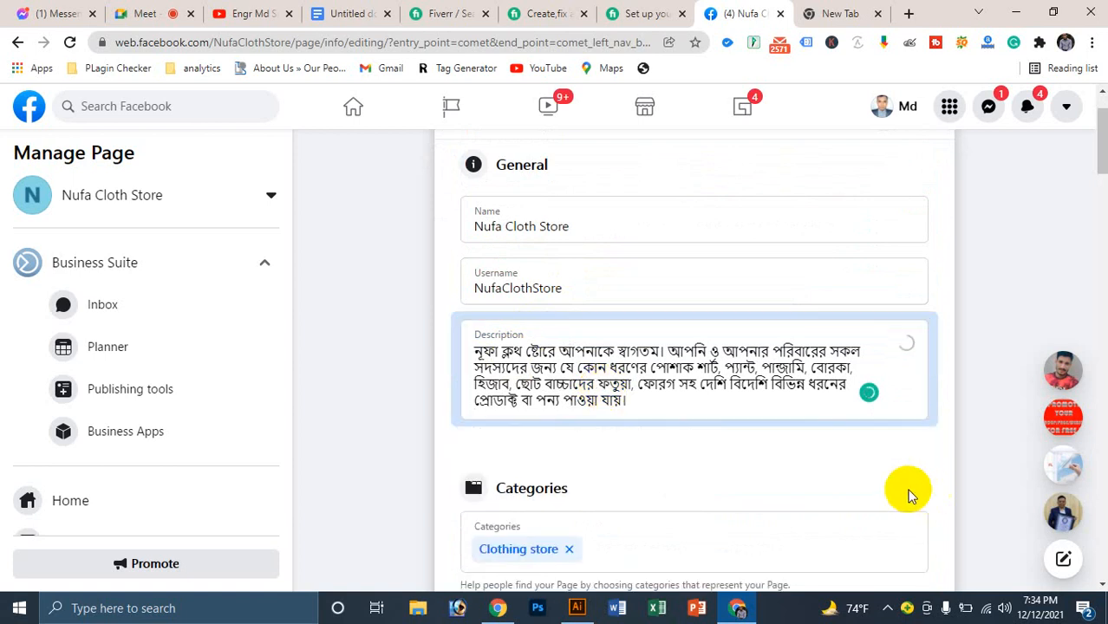
left_click(560, 372)
left_click(560, 372)
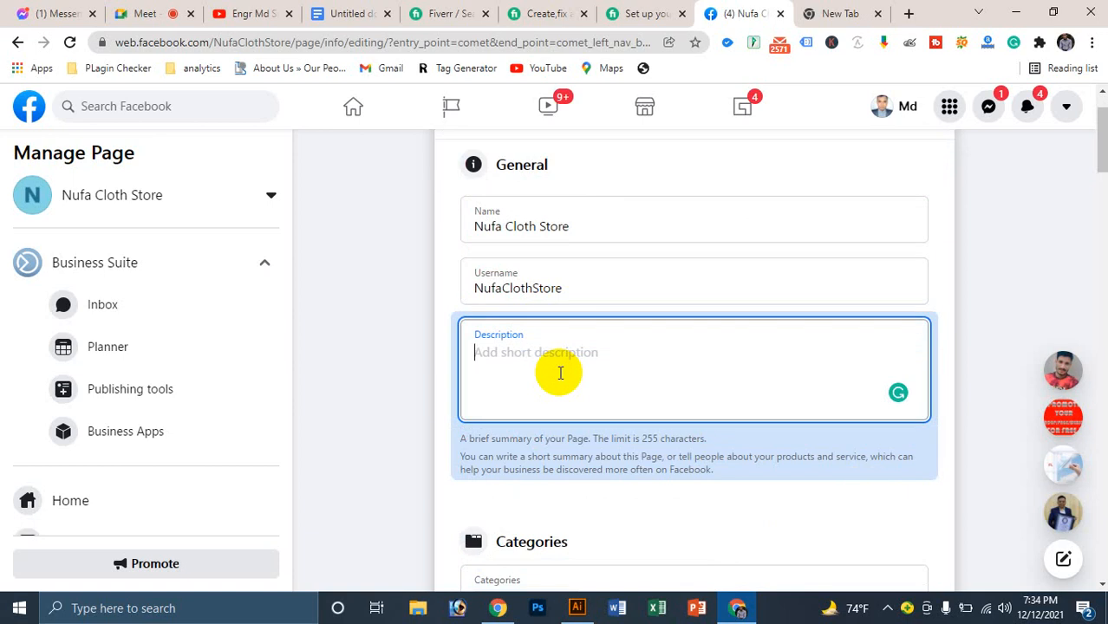
Step: Type a Bengali description starting সব ধরনের তৈরি and remove the mistyped রেডি মেড wording
type("সব ধরনের তৈরি পোশাক")
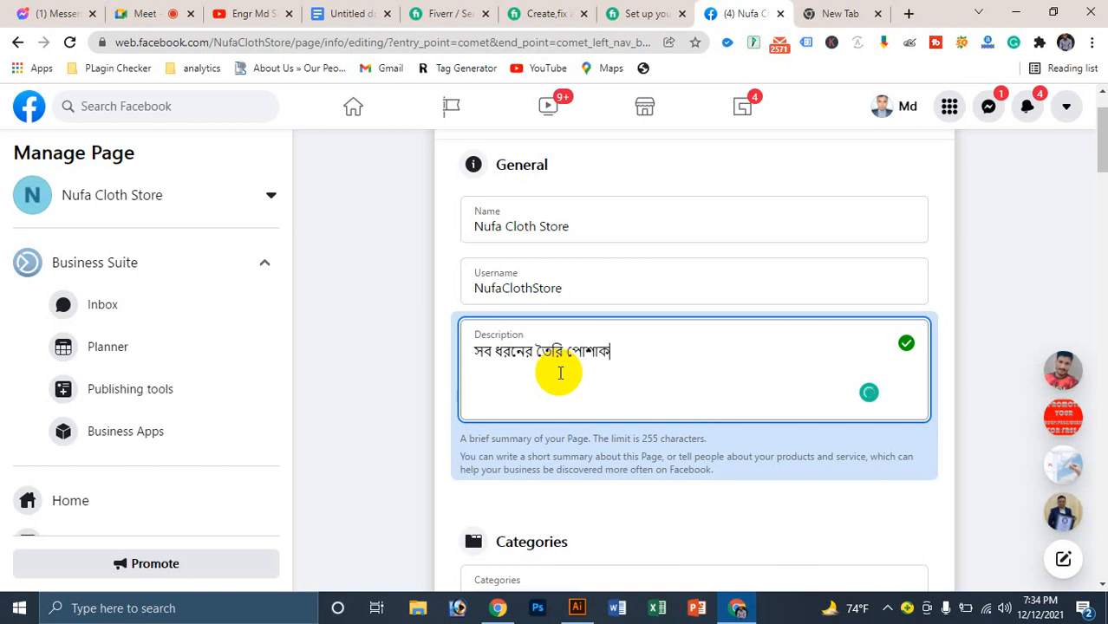
type("বিক্রয়কারী প্রতিষ্ঠান।")
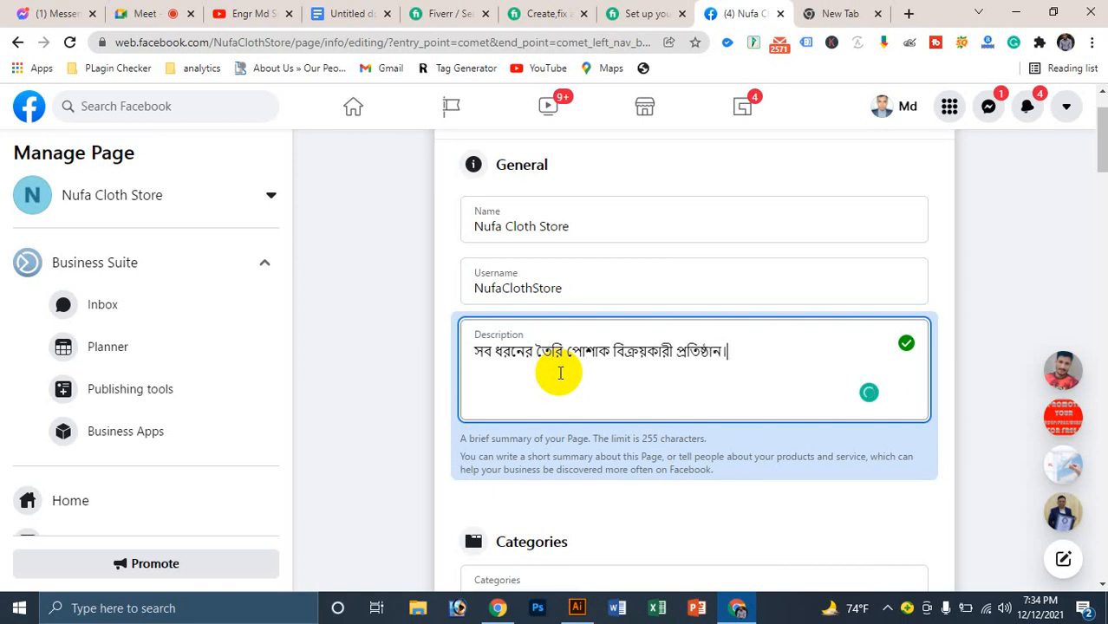
left_click(564, 350)
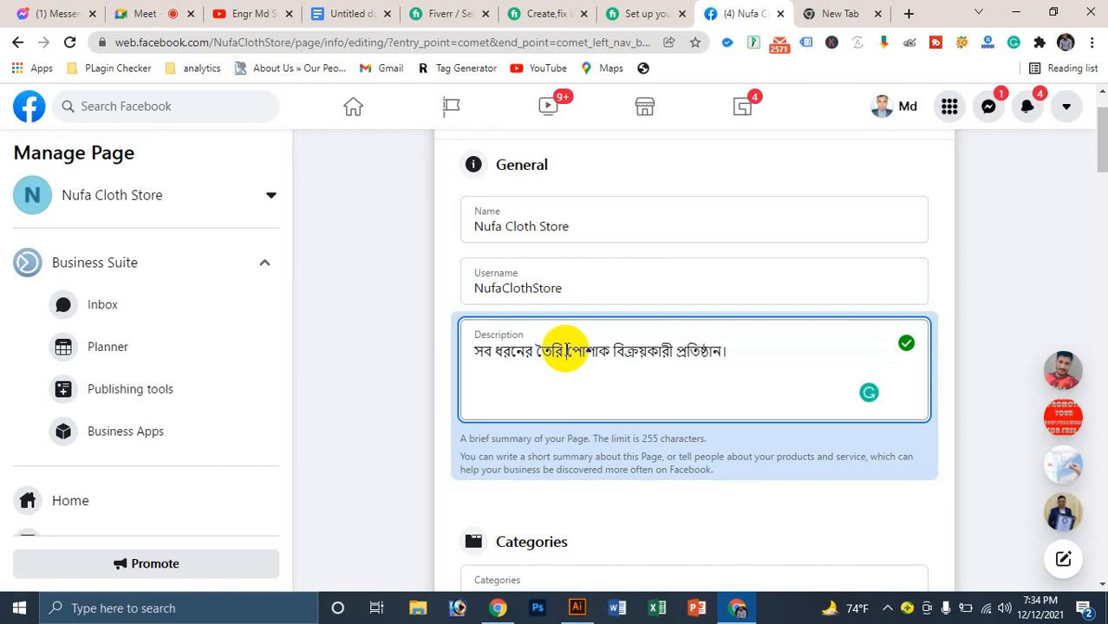
type("ও রেডি")
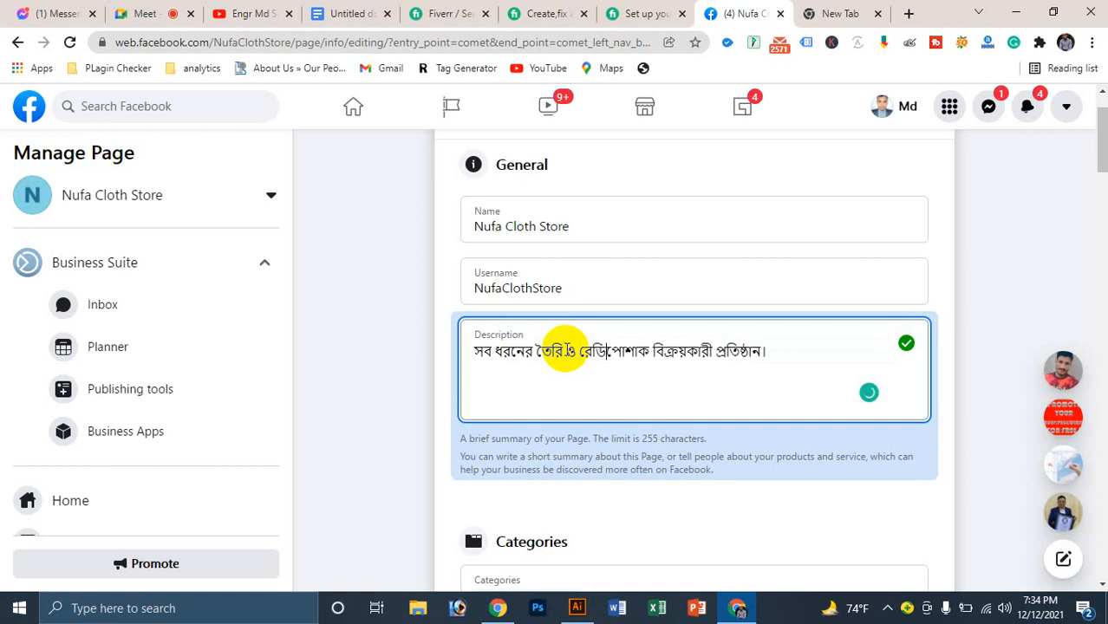
type(" মো")
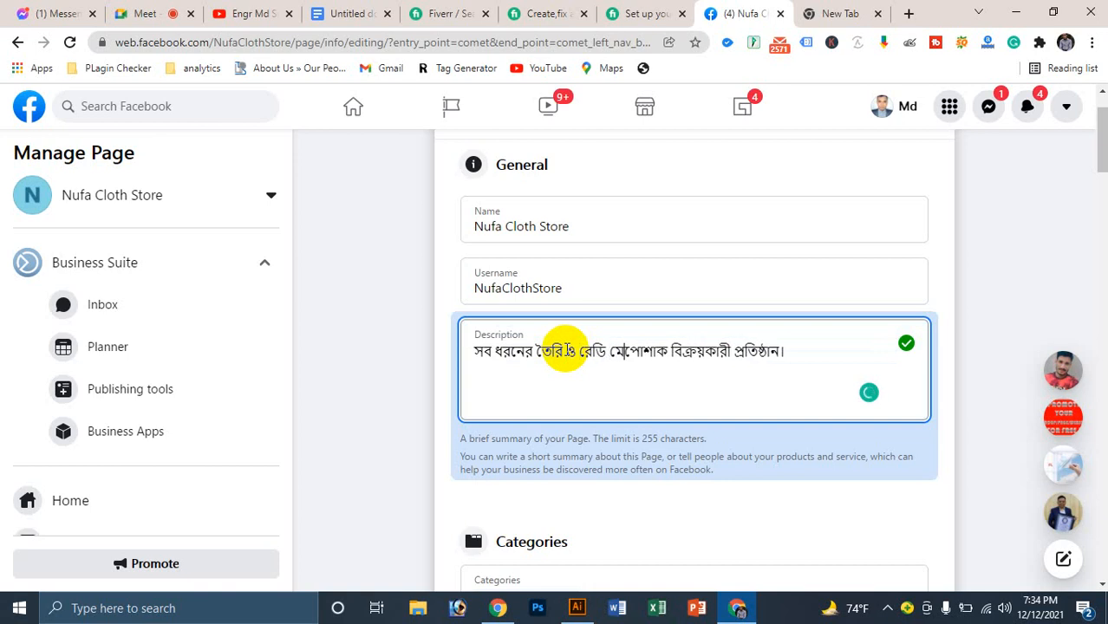
type("ডি")
type(" ্এব")
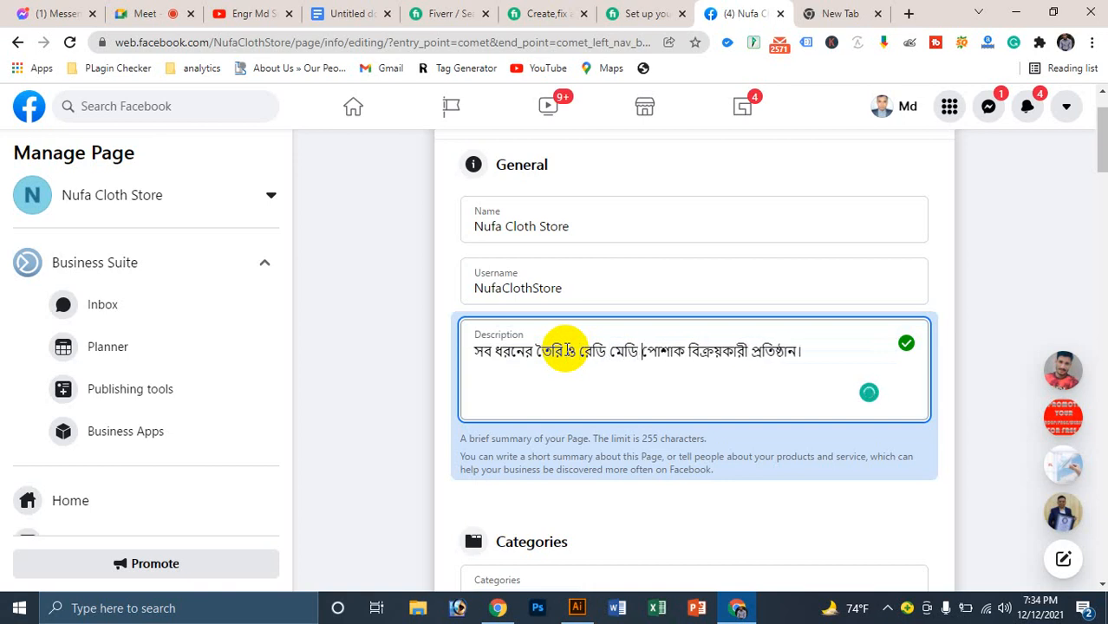
key("BackSpace")
key("BackSpace")
key("BackSpace")
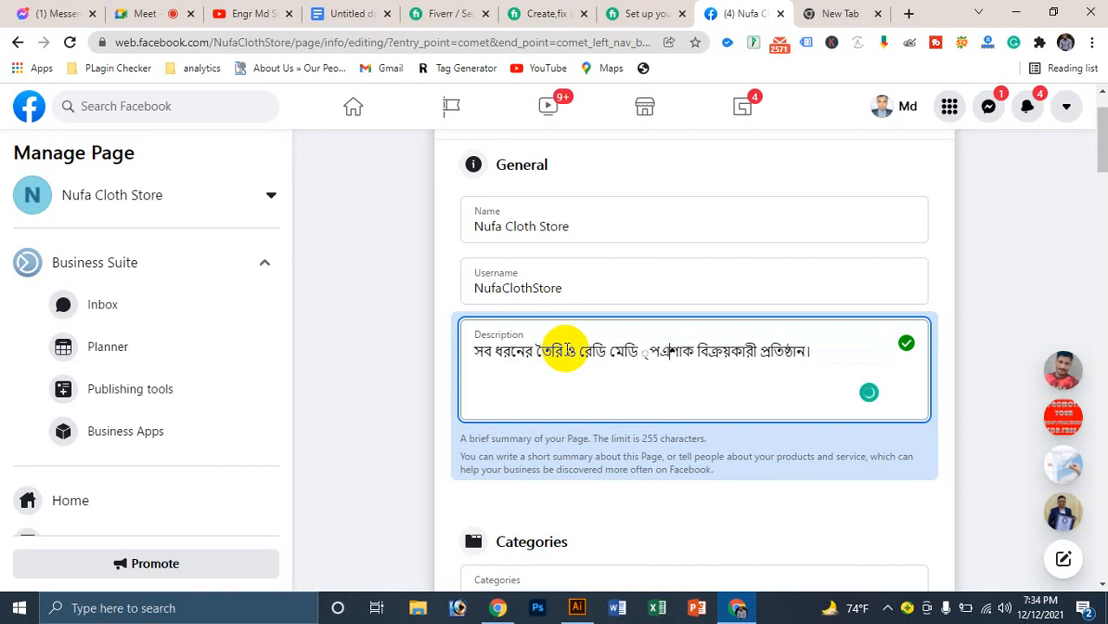
key("Right")
key("BackSpace")
key("BackSpace")
key("Right")
key("BackSpace")
key("BackSpace")
key("BackSpace")
key("BackSpace")
key("BackSpace")
key("BackSpace")
key("BackSpace")
key("BackSpace")
key("BackSpace")
key("BackSpace")
key("BackSpace")
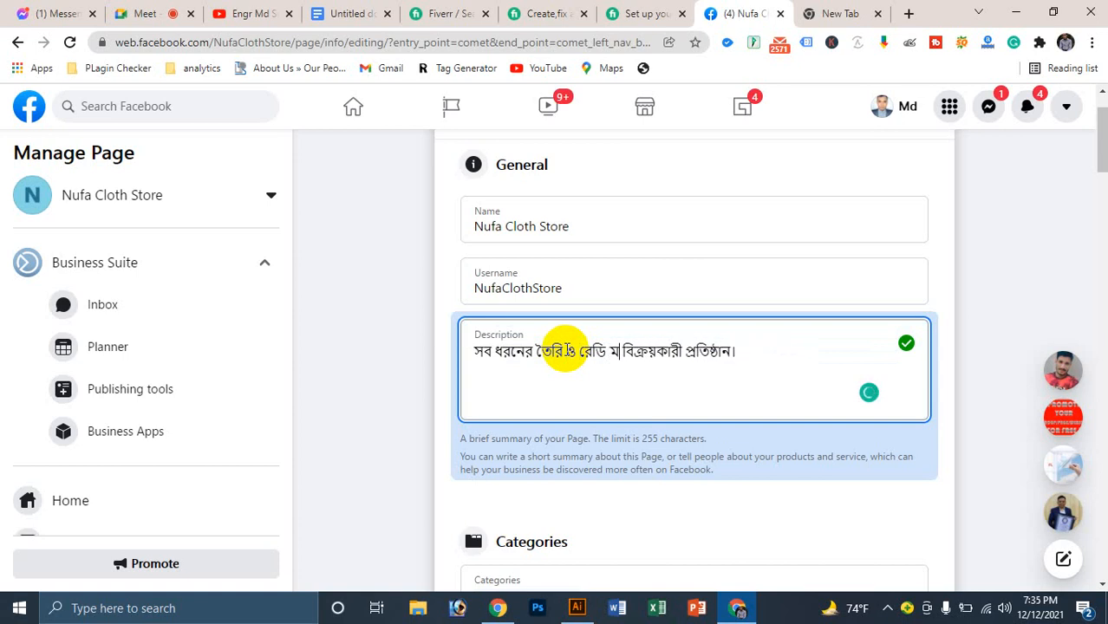
key("BackSpace")
key("BackSpace")
key("BackSpace")
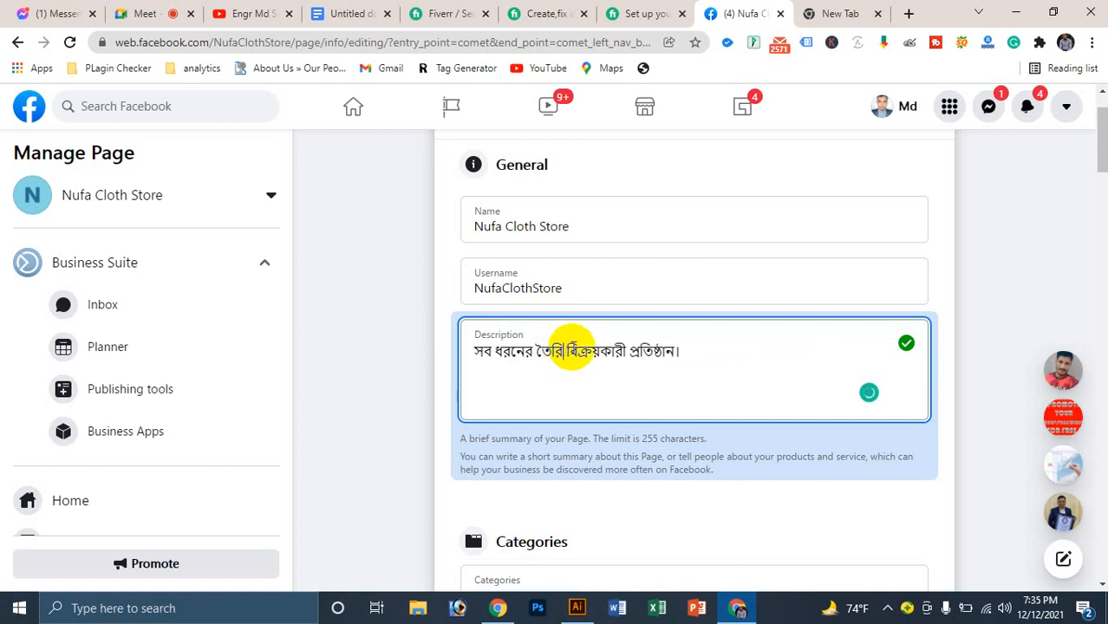
Step: Replace 'বিক্রয়কারী প্রতিষ্ঠান।' with 'পোশাক পাওয়া যায়।' and save the description
left_click(675, 351)
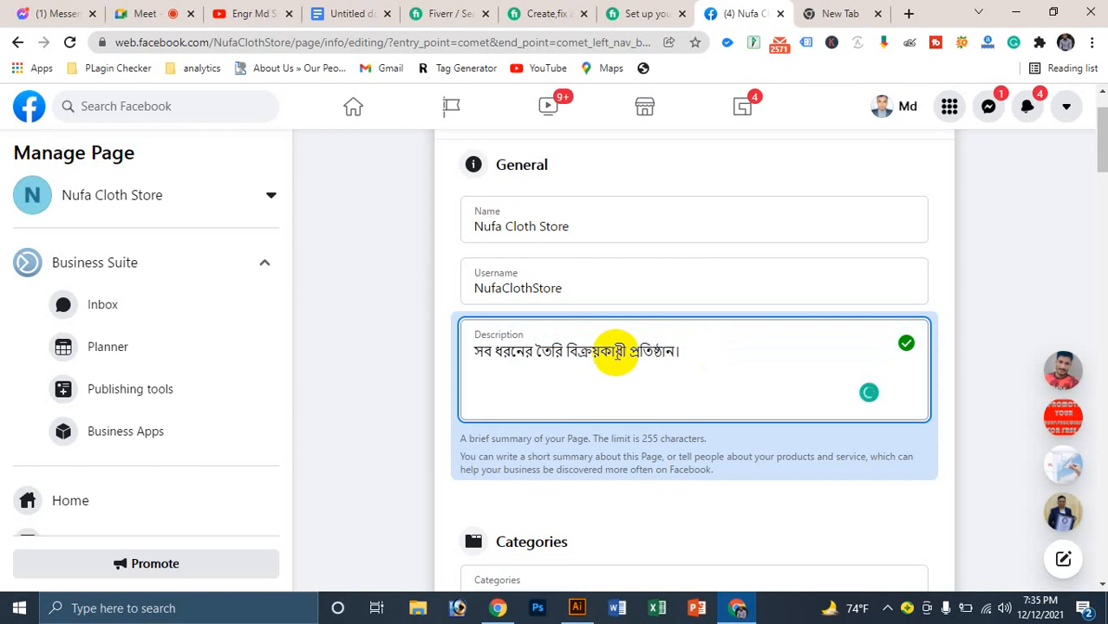
double_click(606, 351)
left_click(616, 342)
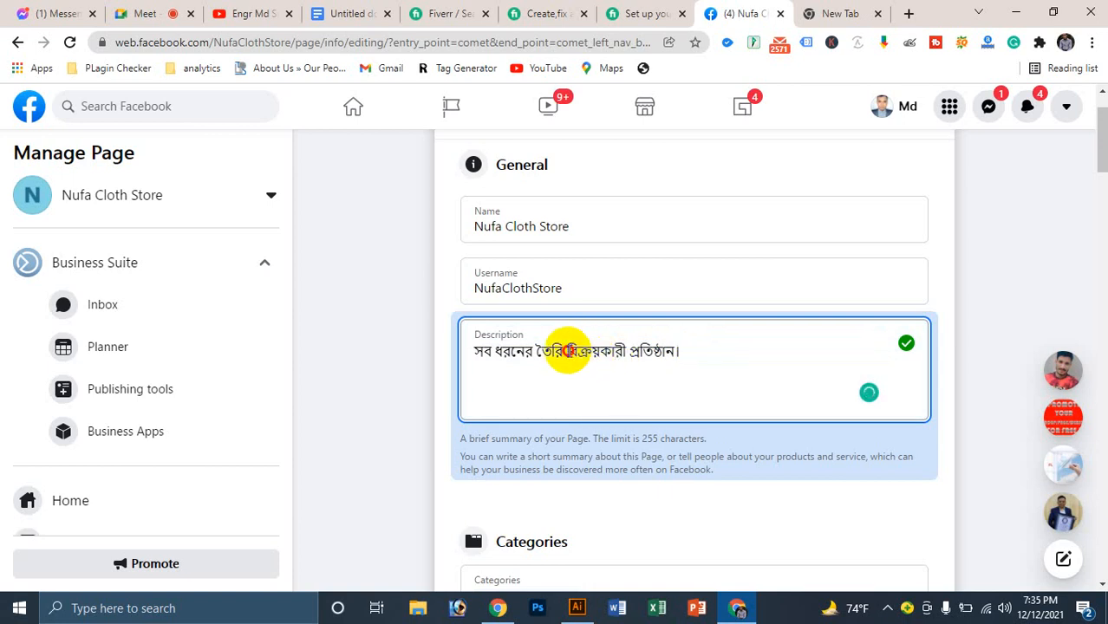
left_click_drag(566, 351, 742, 351)
type("পো")
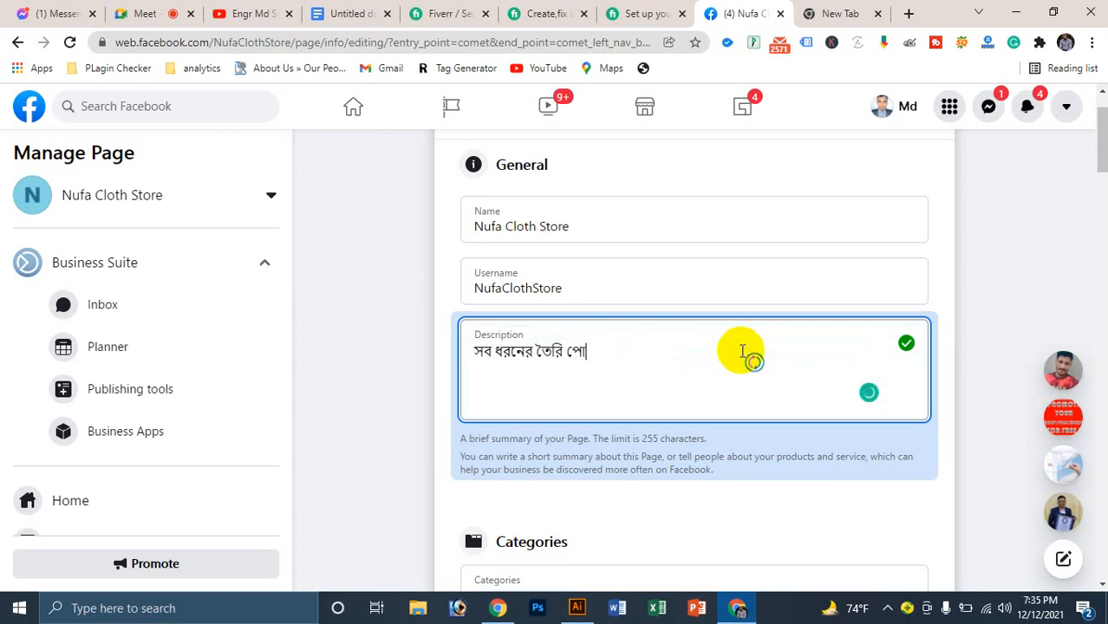
type("শাক পাওয়া যায়")
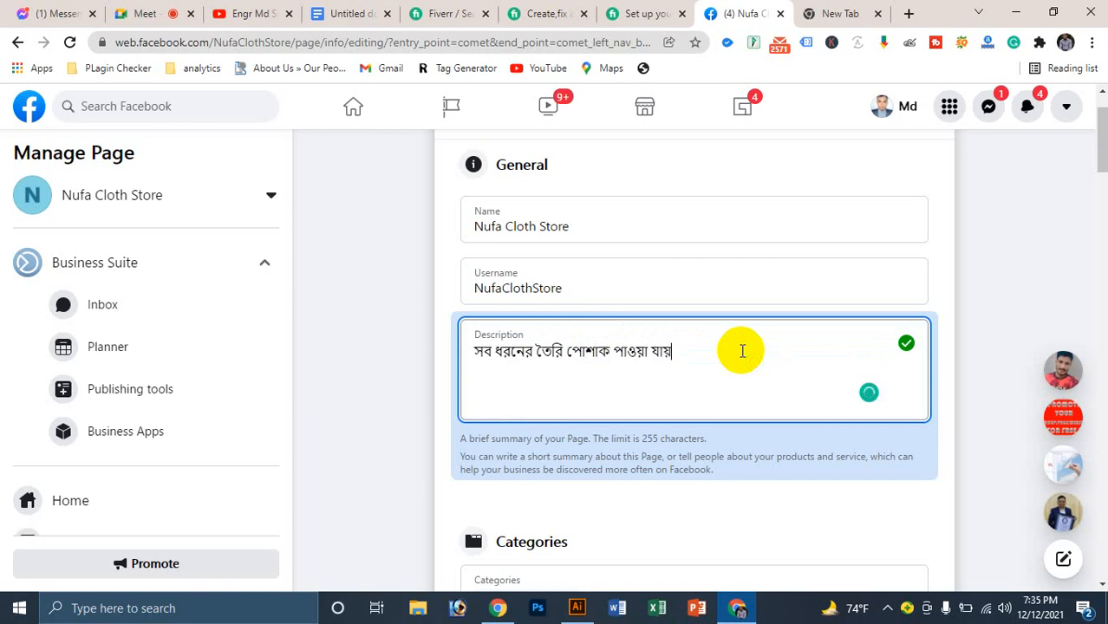
type("।")
left_click(924, 504)
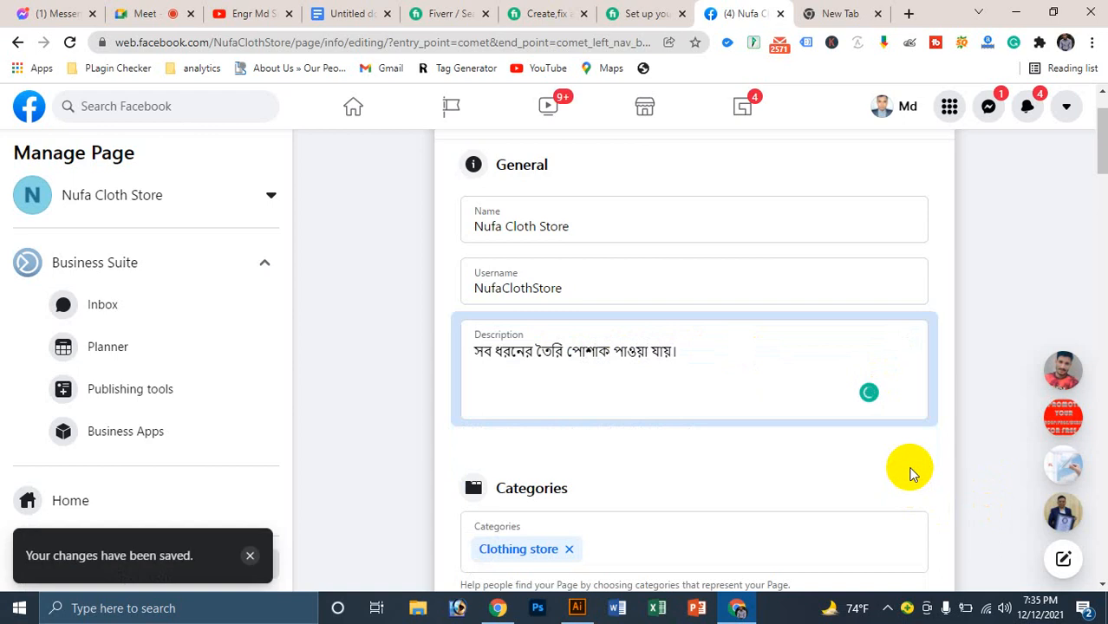
scroll(678, 364, "down", 1)
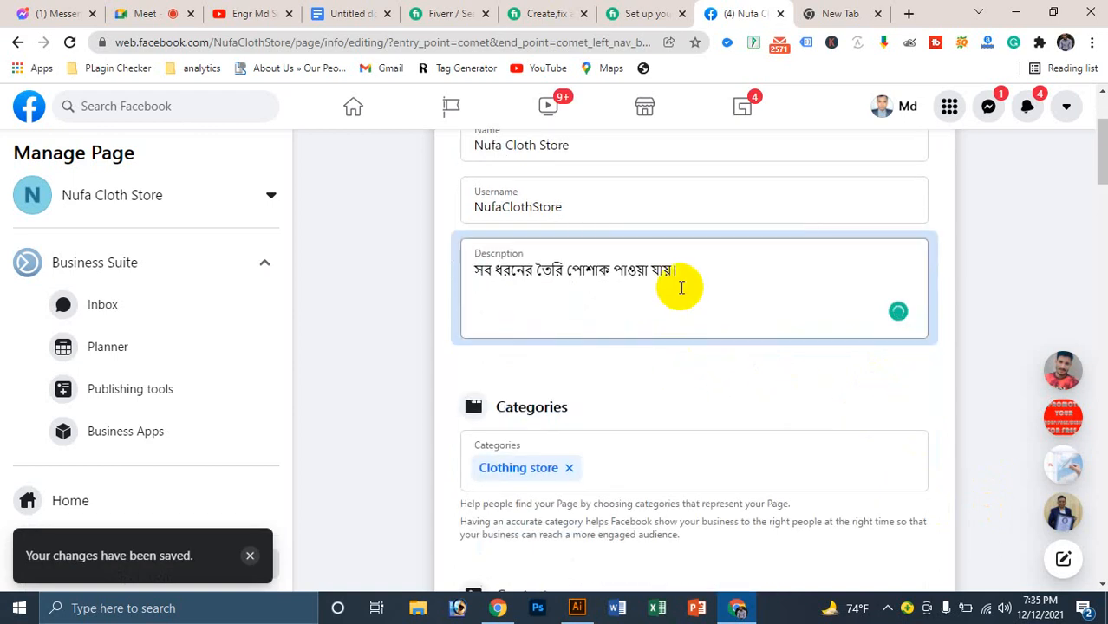
scroll(674, 290, "down", 3)
scroll(579, 390, "up", 1)
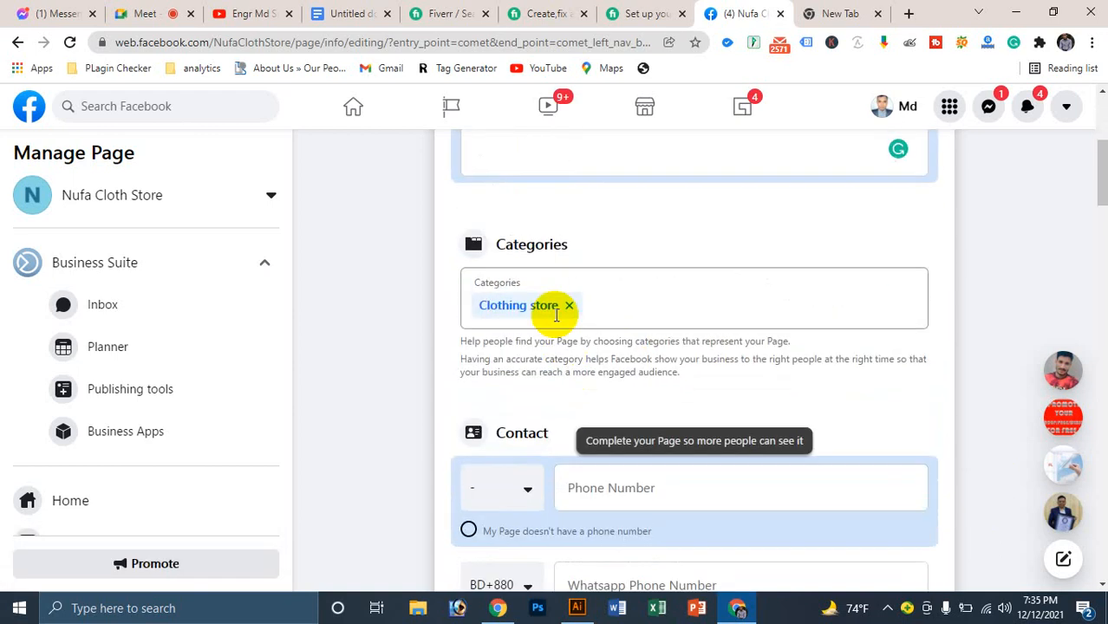
Step: Search categories for 'clot' and add Women's clothing store as a page category
left_click(598, 297)
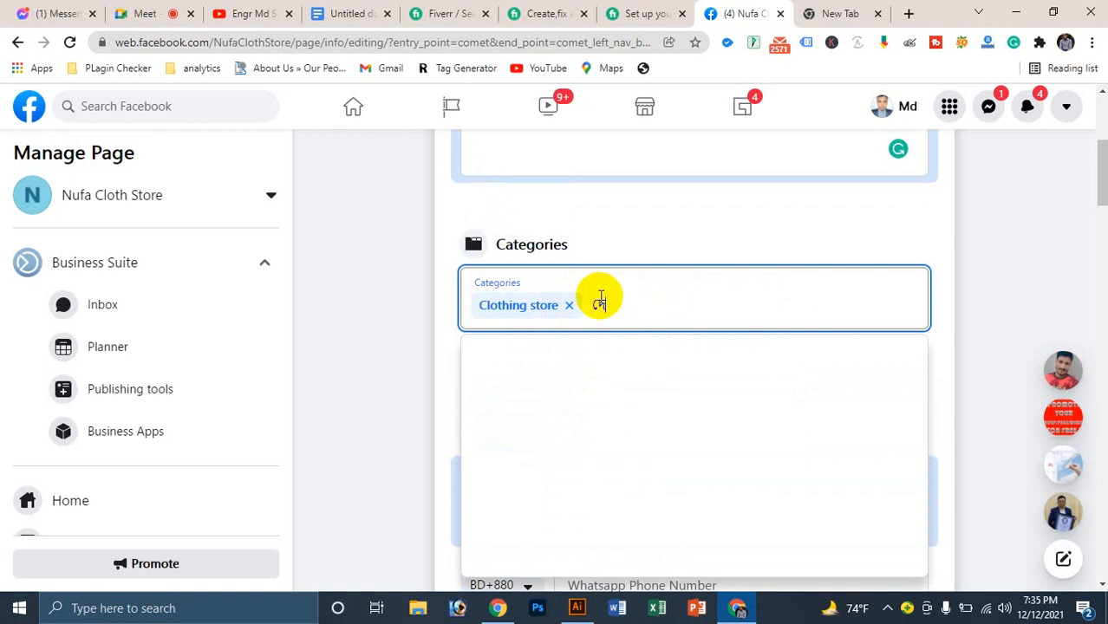
type("clot")
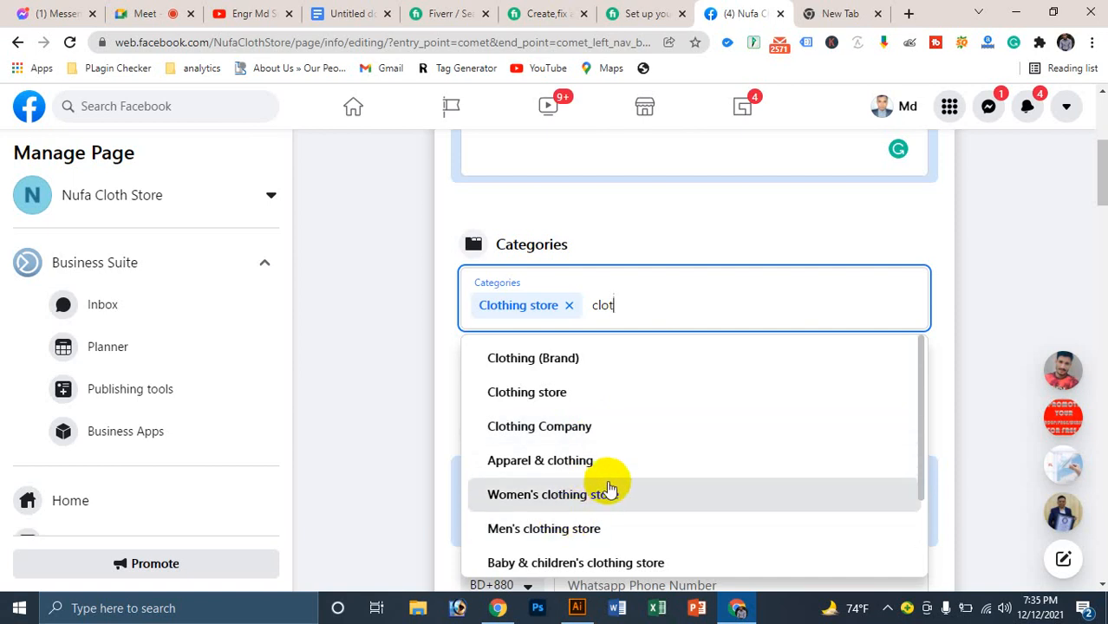
left_click(548, 494)
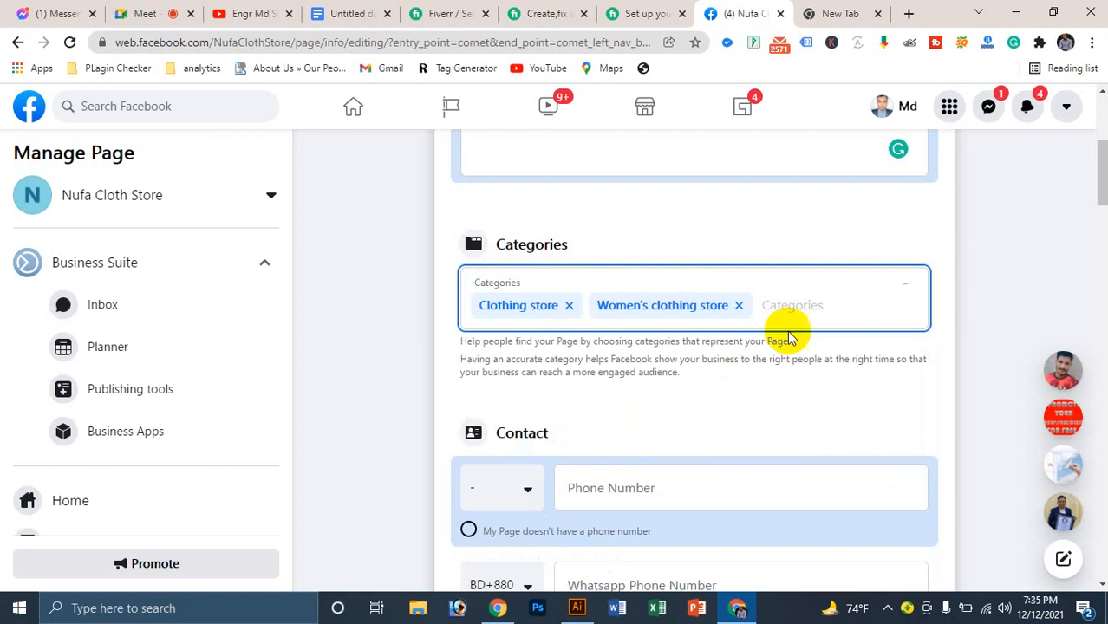
left_click(620, 305)
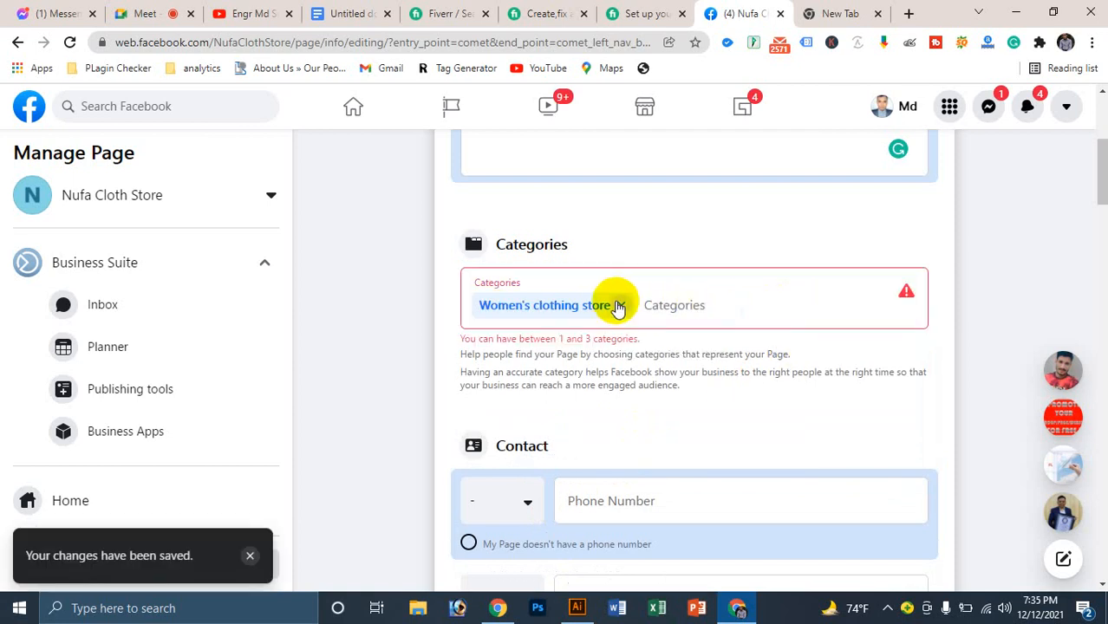
Step: Try adding Clothing store back, then search the categories for 'clothing' again
left_click(651, 304)
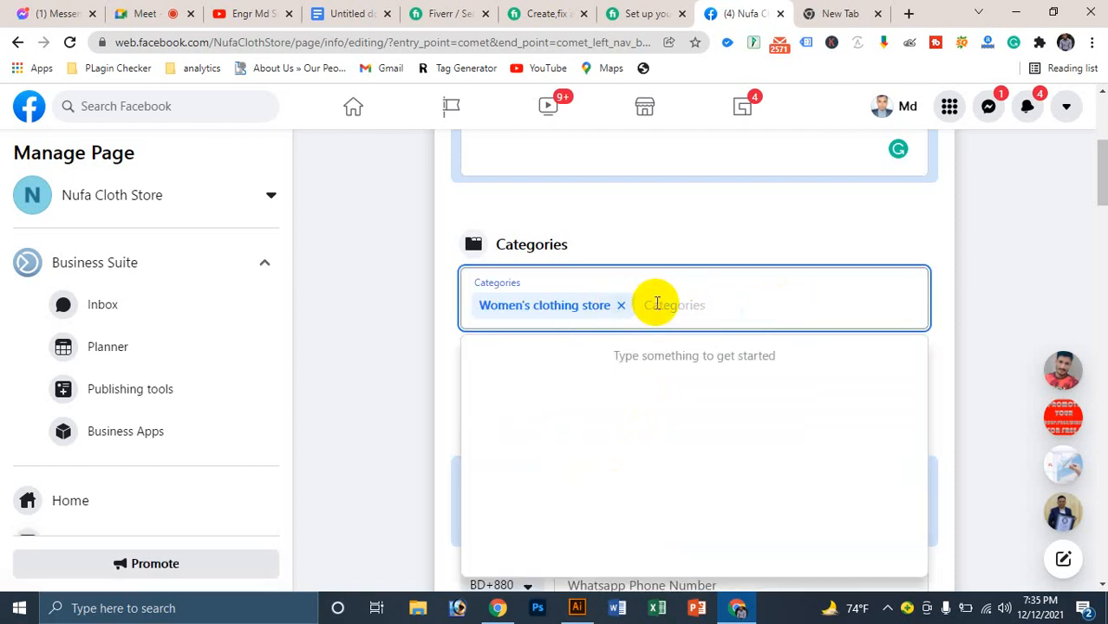
type("clothi")
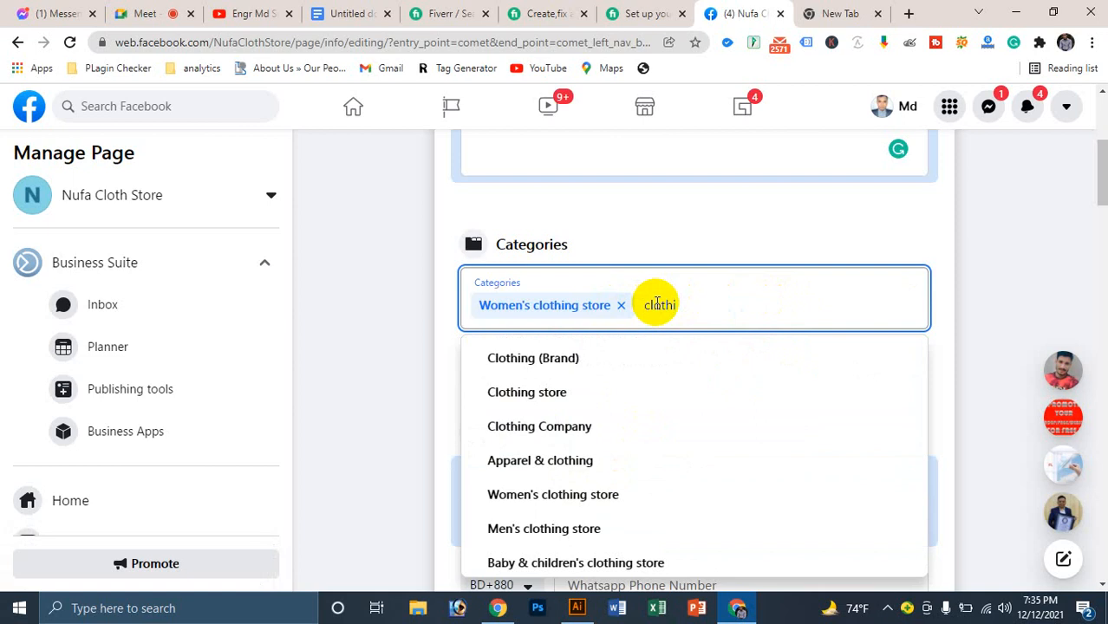
left_click(533, 394)
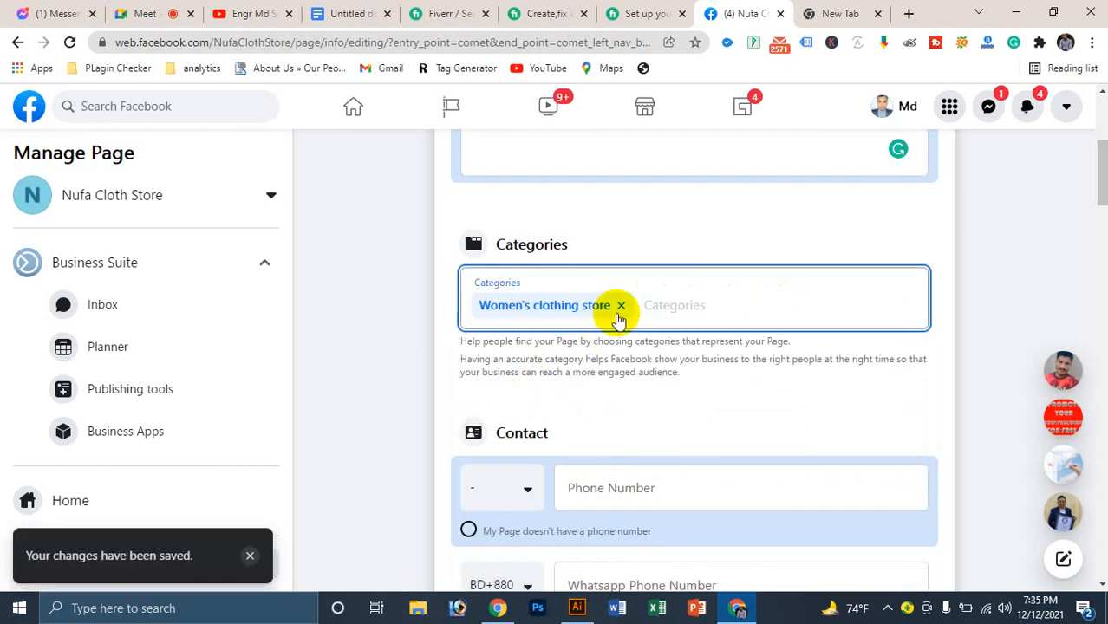
left_click(622, 306)
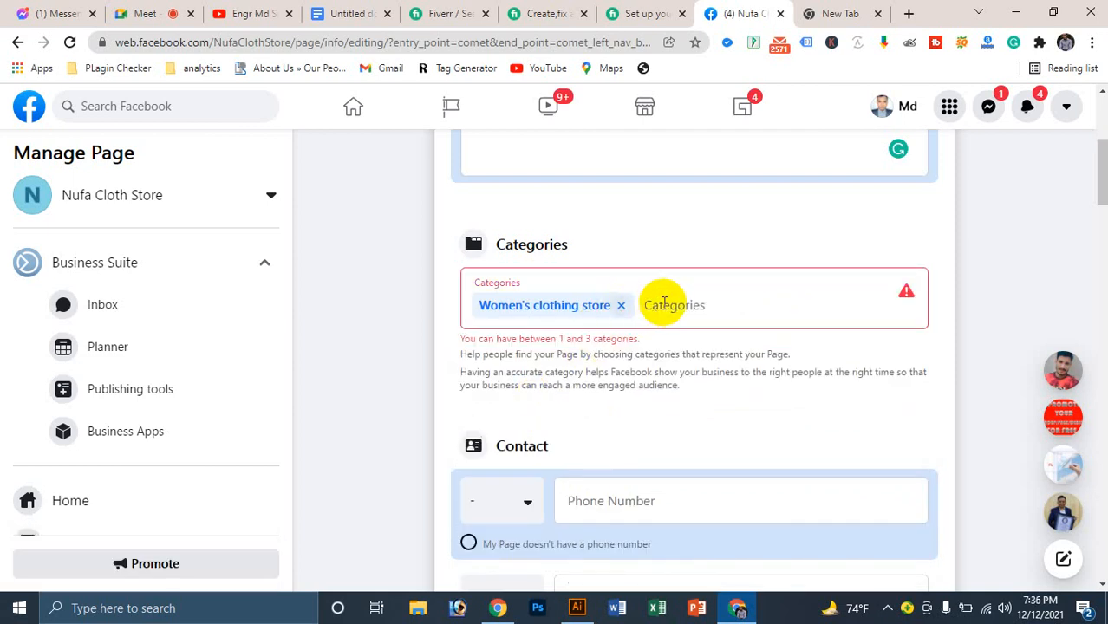
left_click(663, 303)
type("clothing")
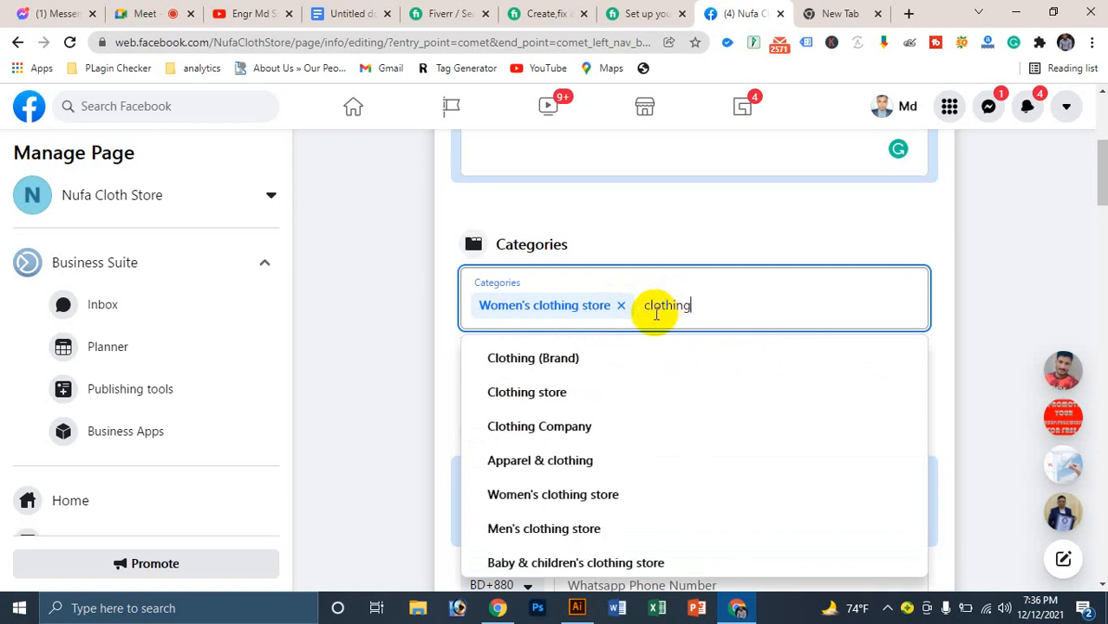
Step: Clear the leftover category search, keeping Women's clothing store as the only category
left_click(544, 394)
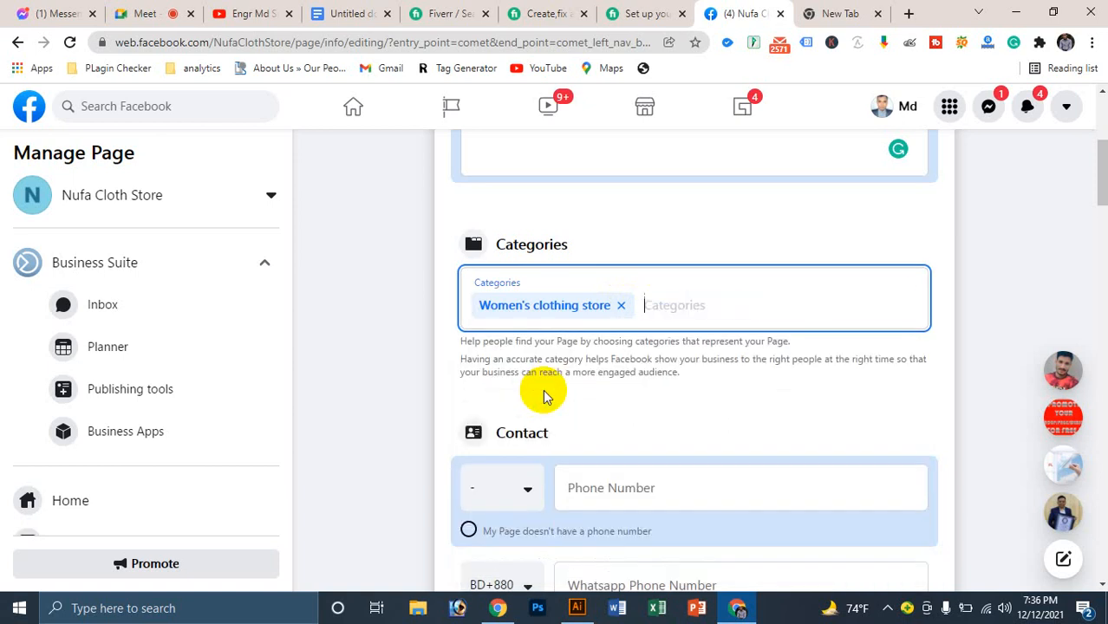
scroll(600, 366, "down", 3)
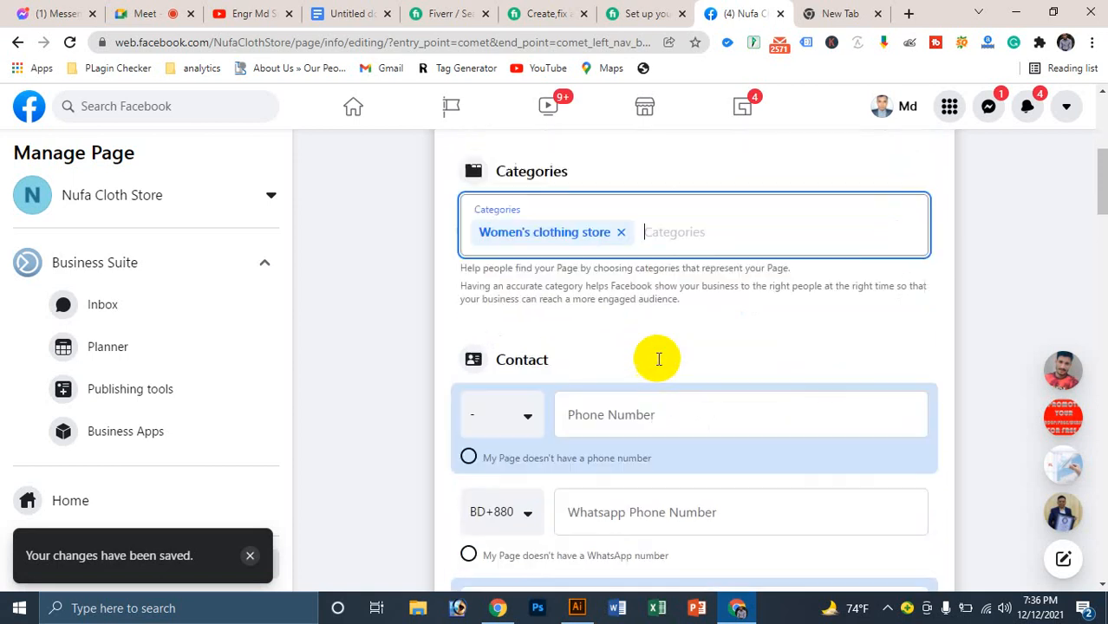
left_click(640, 323)
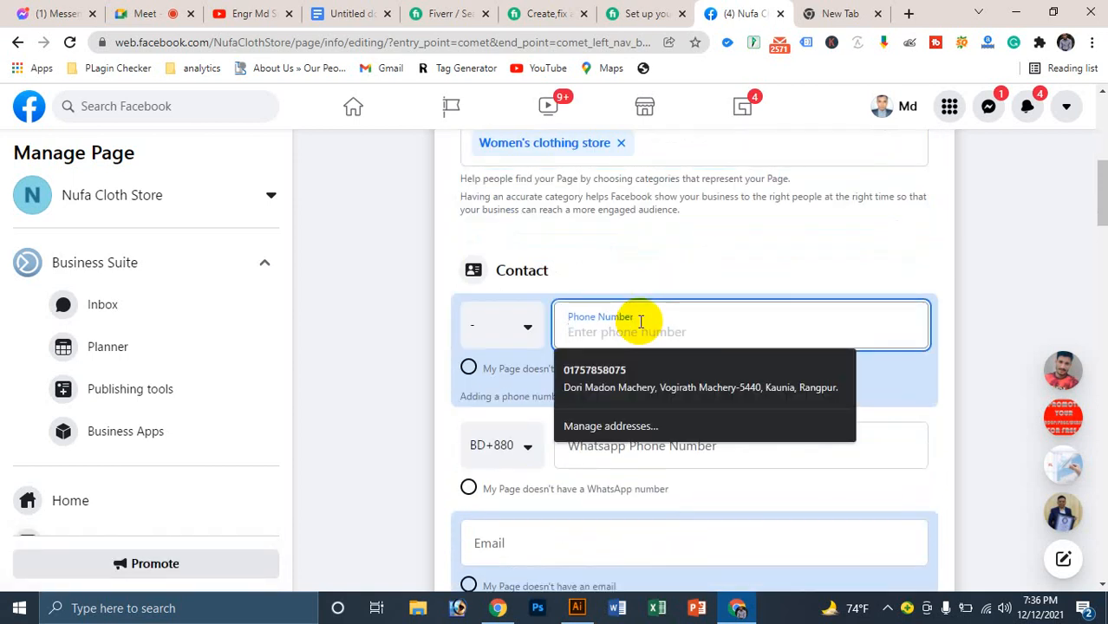
Step: Set the contact phone country code to Bangladesh (BD +880)
left_click(526, 332)
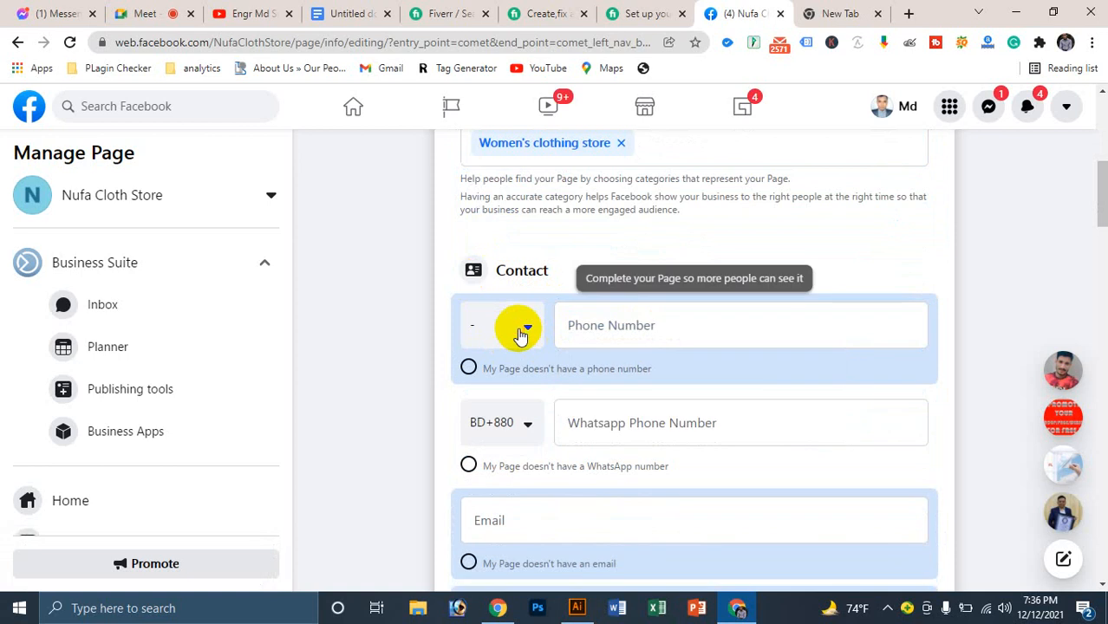
left_click(520, 334)
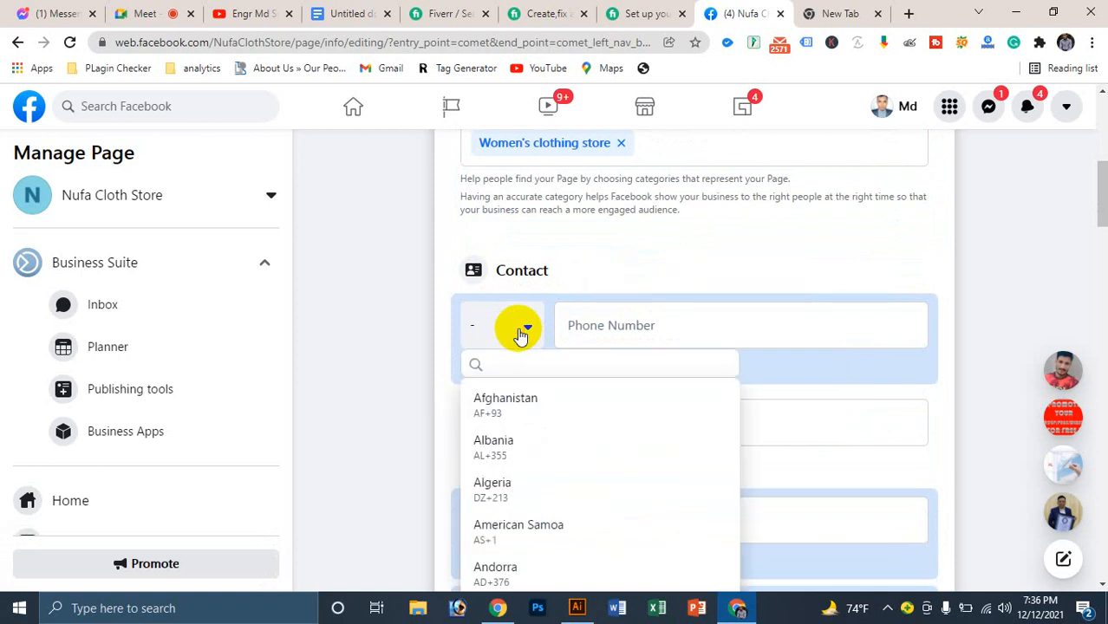
type("ban")
scroll(520, 335, "up", 1)
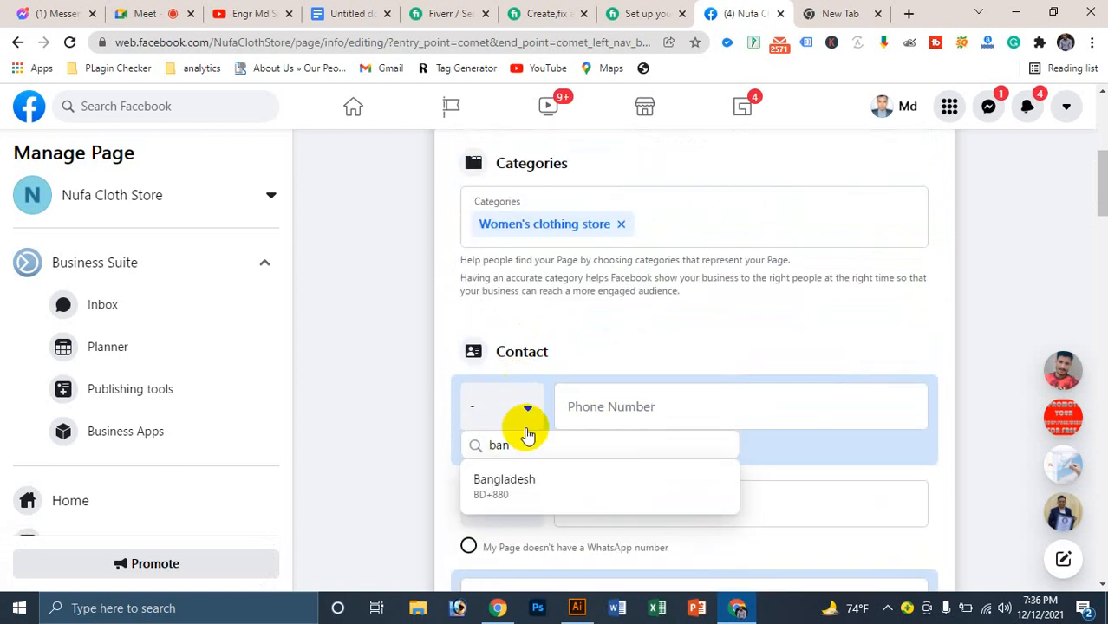
left_click(517, 484)
Step: Enter the page's contact phone number in the Phone Number field
left_click(626, 410)
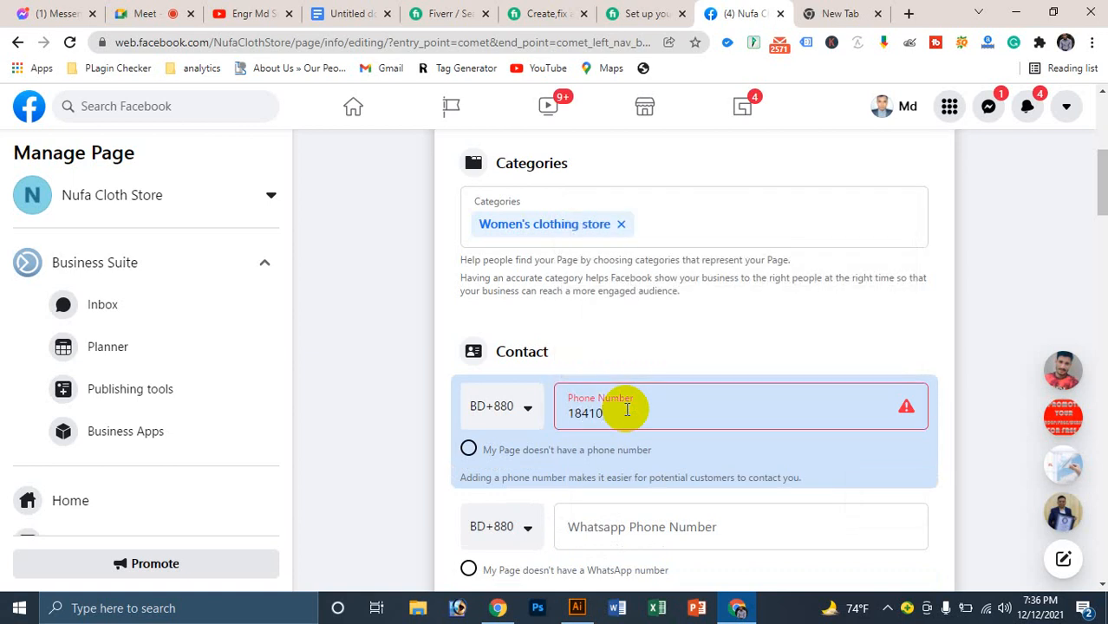
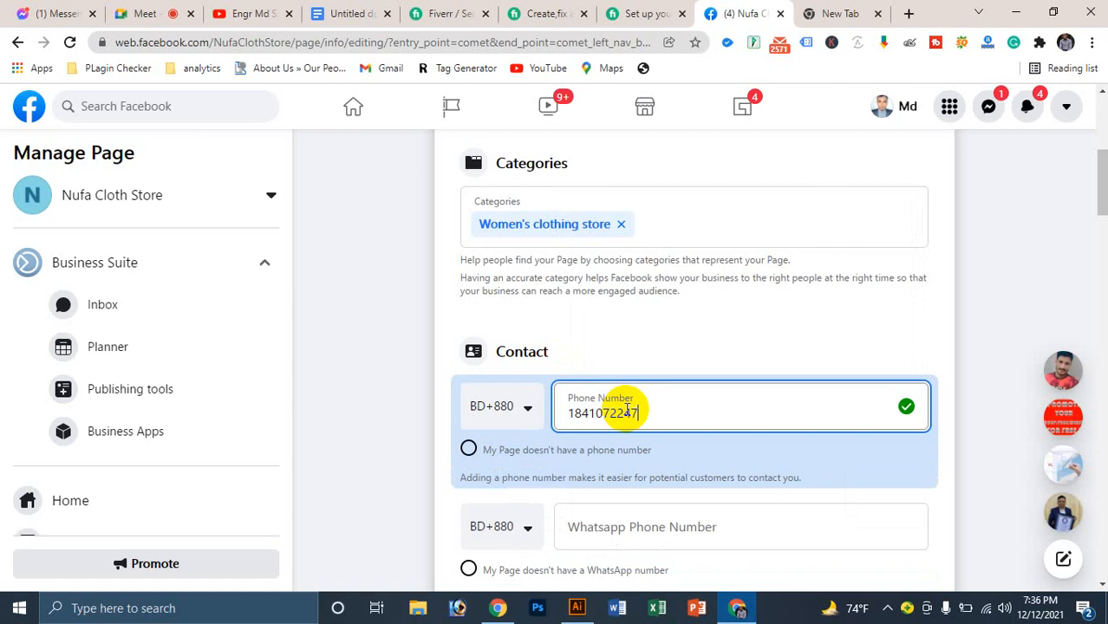
scroll(737, 369, "down", 3)
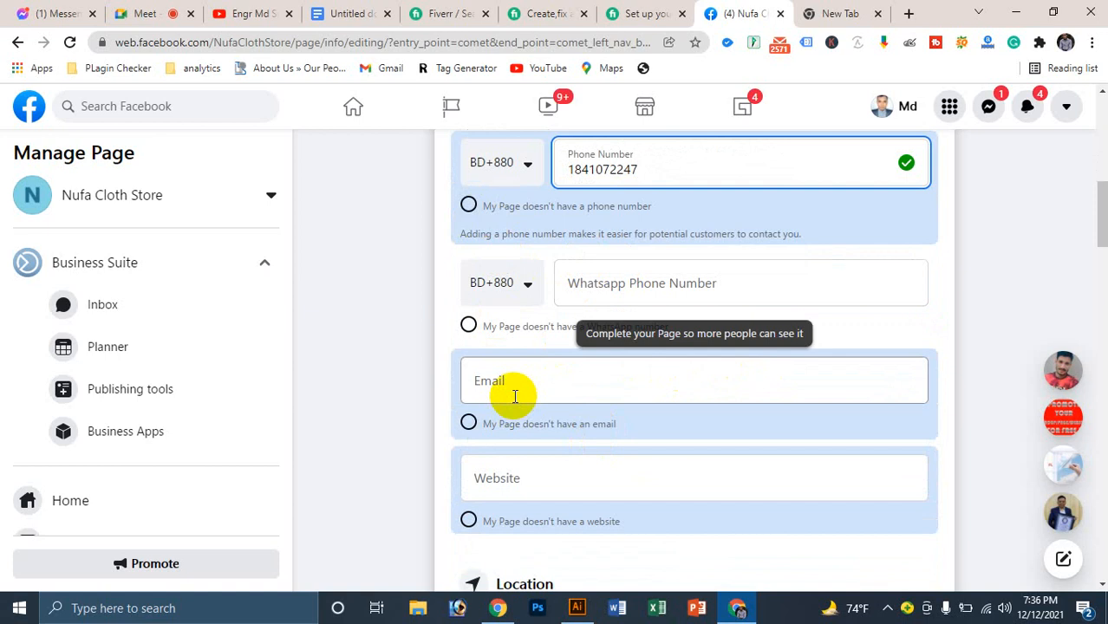
scroll(520, 338, "down", 1)
scroll(563, 262, "up", 9)
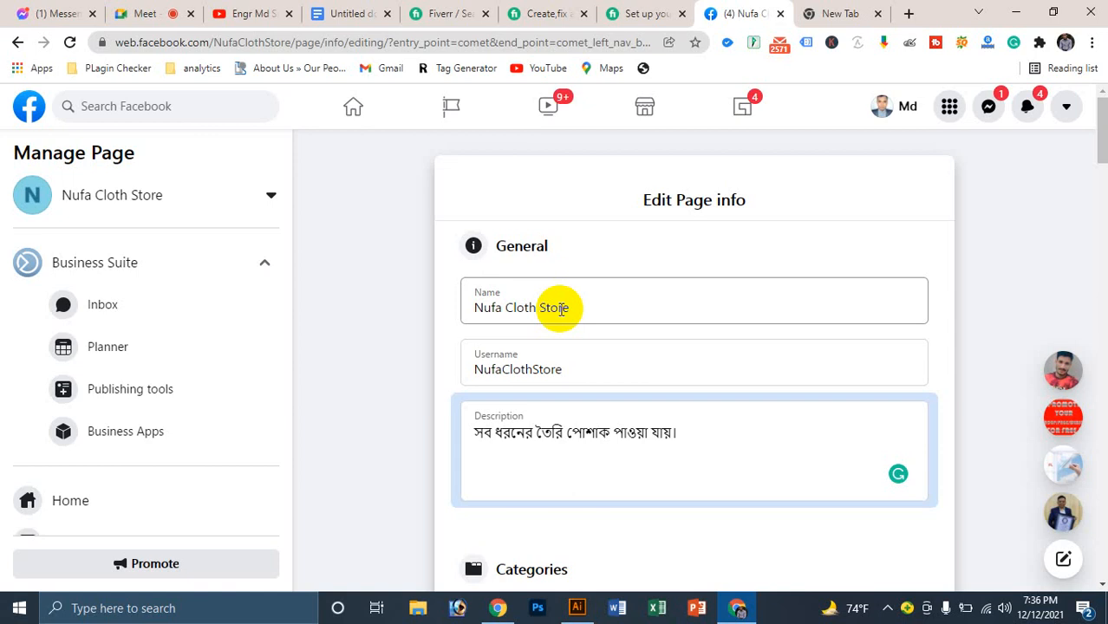
scroll(568, 299, "down", 5)
left_click(583, 432)
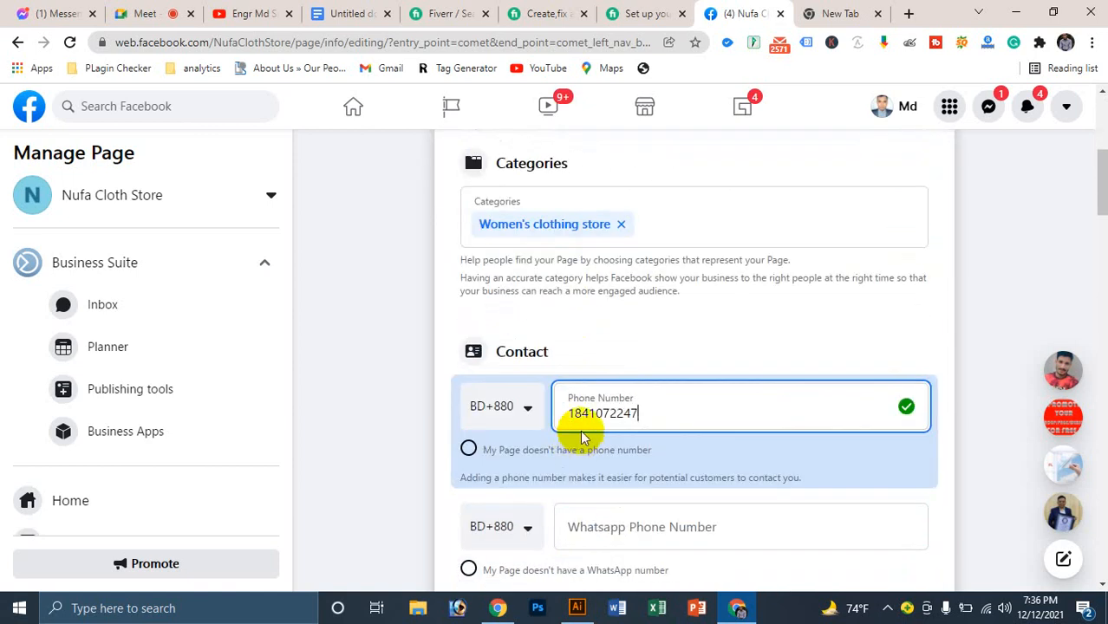
scroll(582, 434, "down", 3)
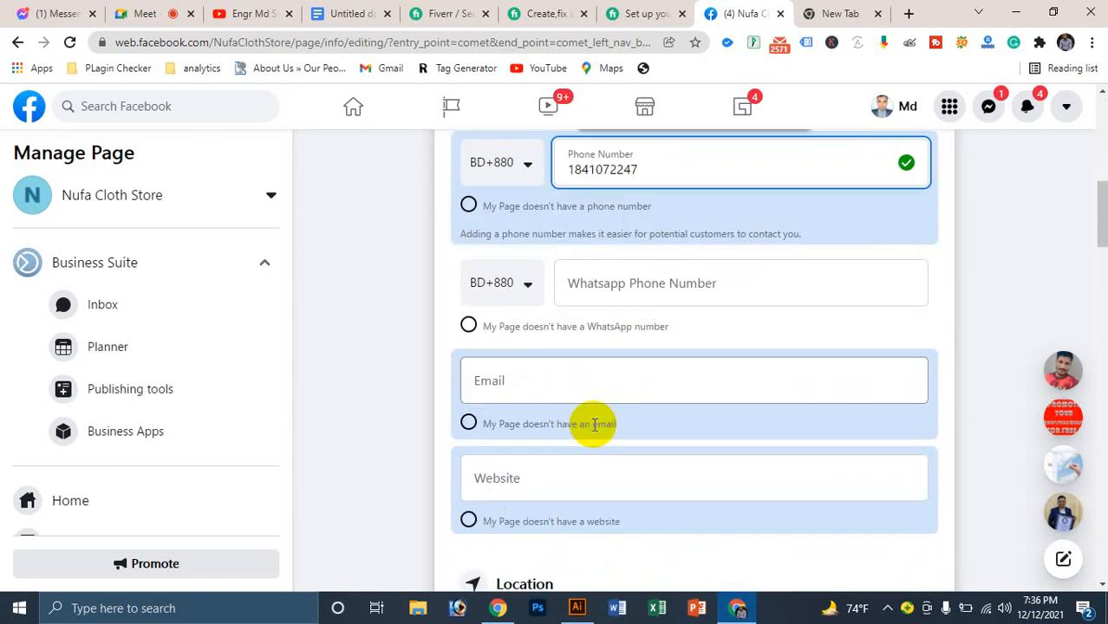
Step: Fill in the page's contact email address and save it
left_click(508, 388)
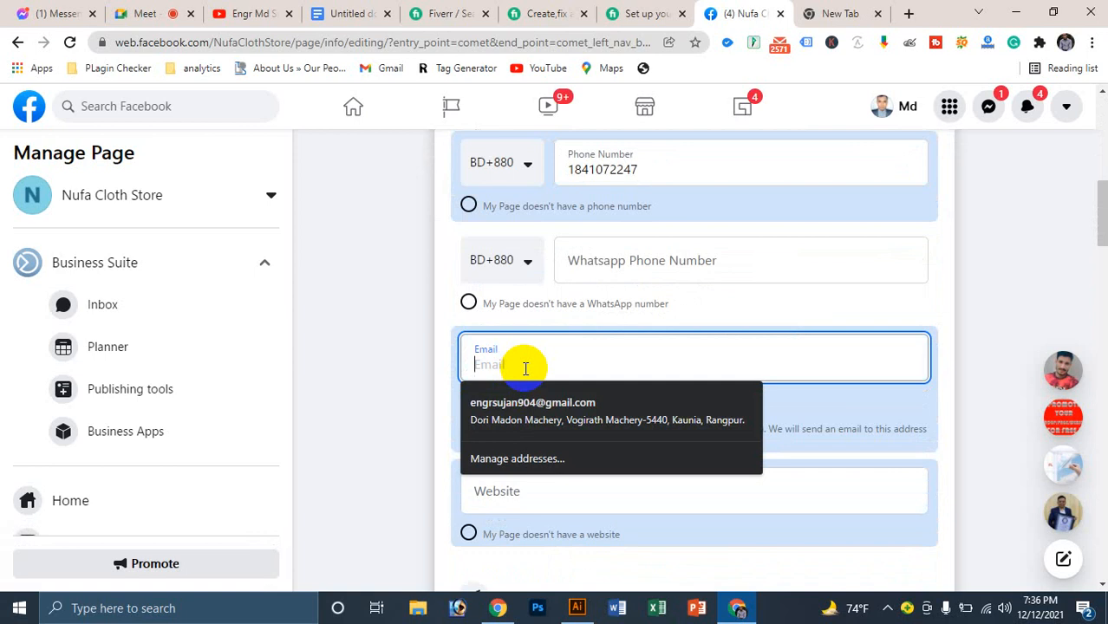
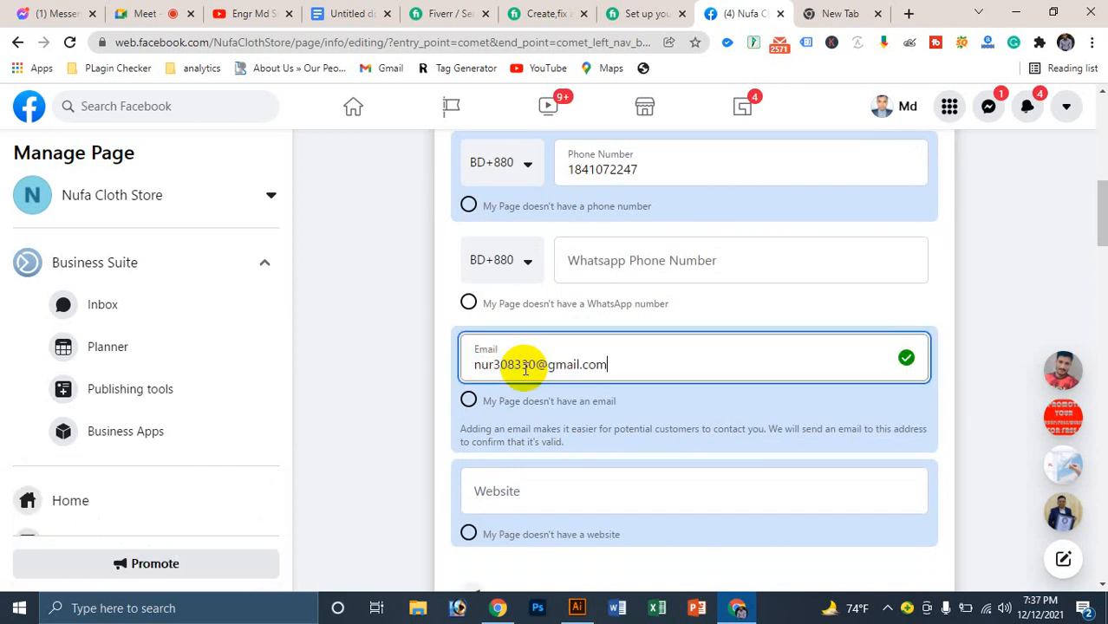
left_click(939, 386)
scroll(667, 375, "down", 2)
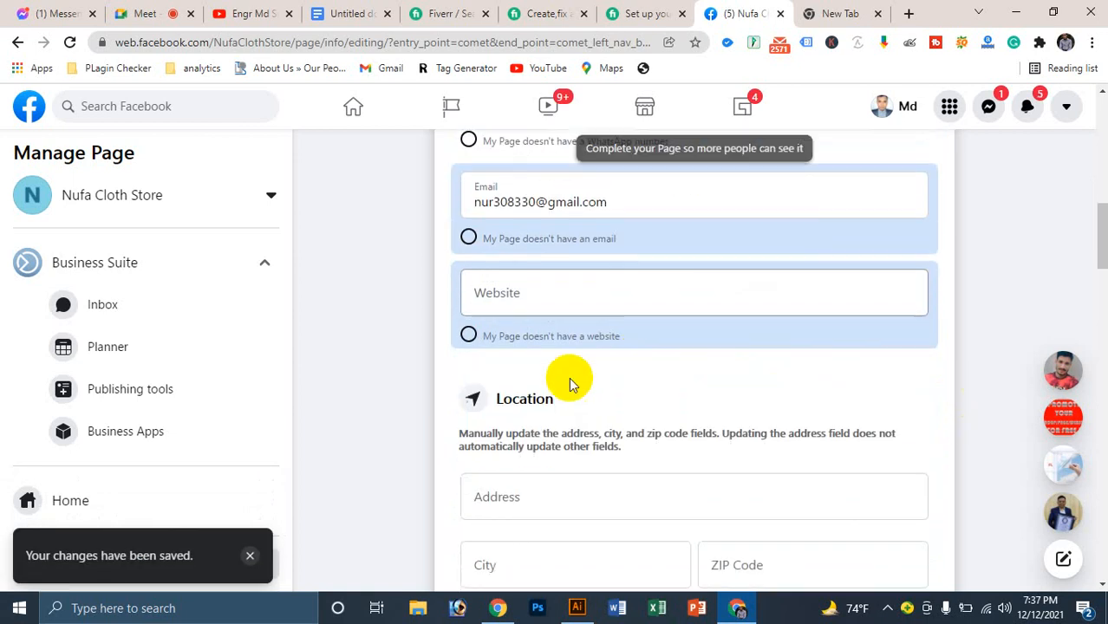
scroll(518, 275, "up", 2)
scroll(520, 277, "down", 1)
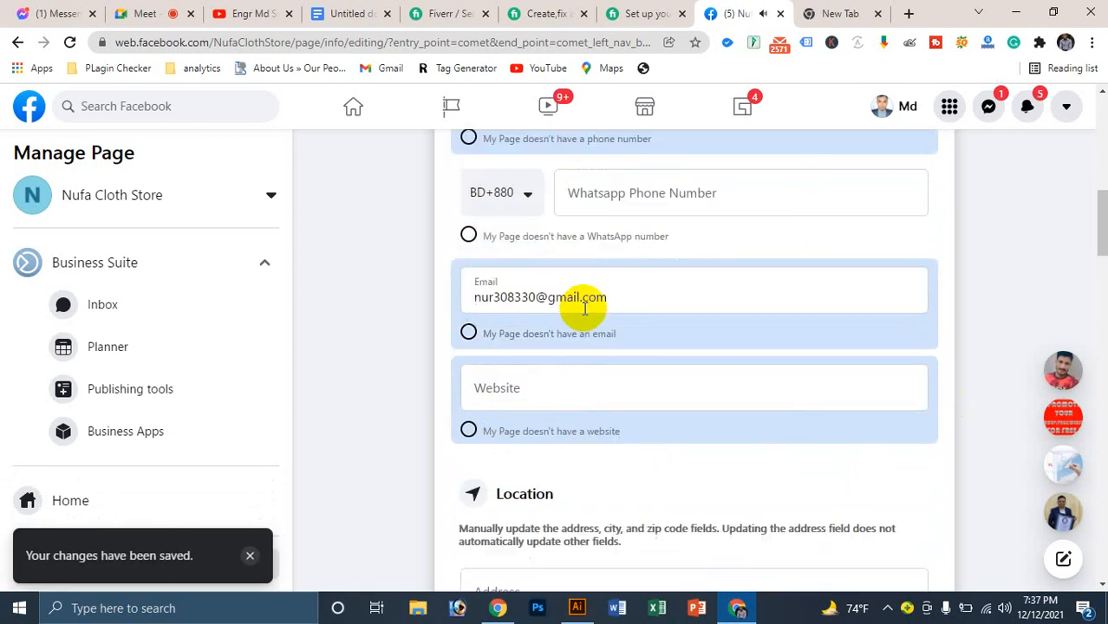
scroll(537, 348, "down", 1)
scroll(520, 382, "down", 2)
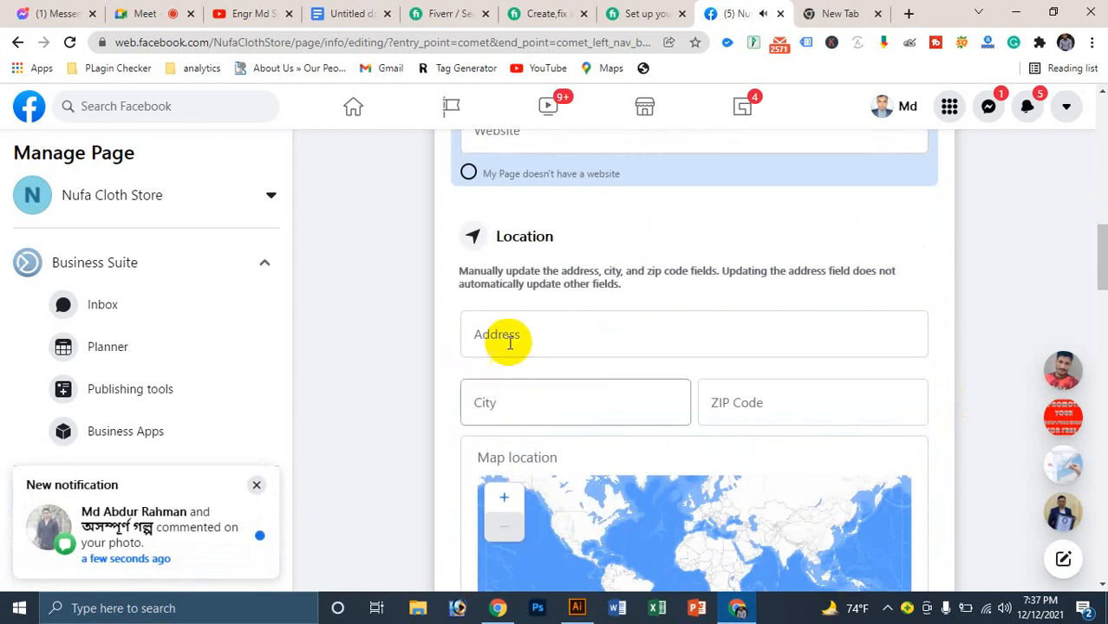
Step: Type 'Haragach Mun' into the Location Address field
left_click(510, 342)
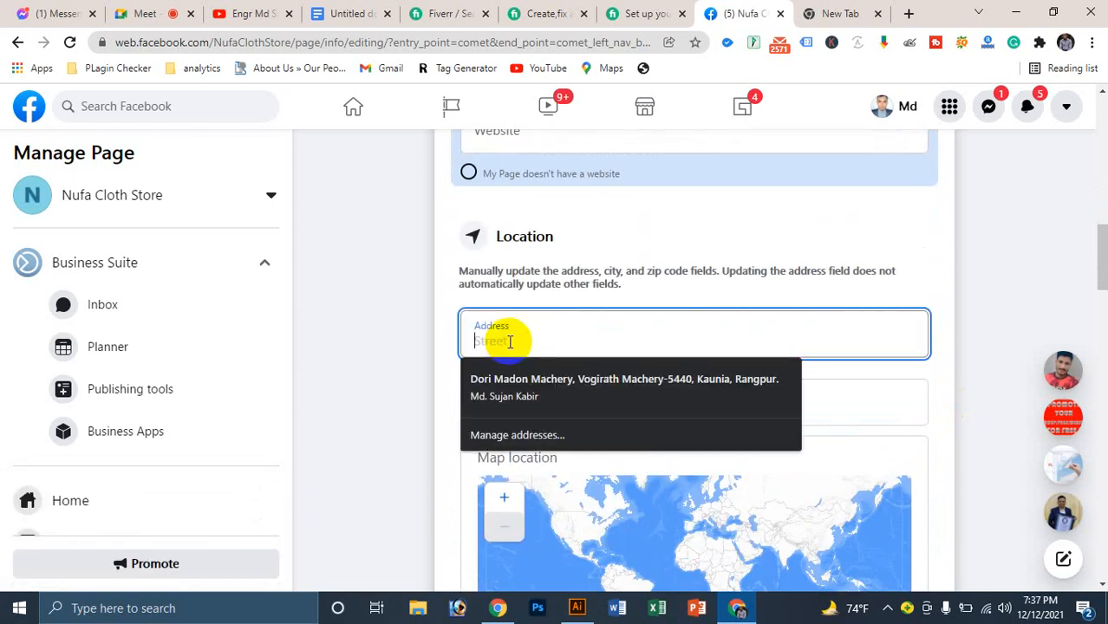
type("Dor")
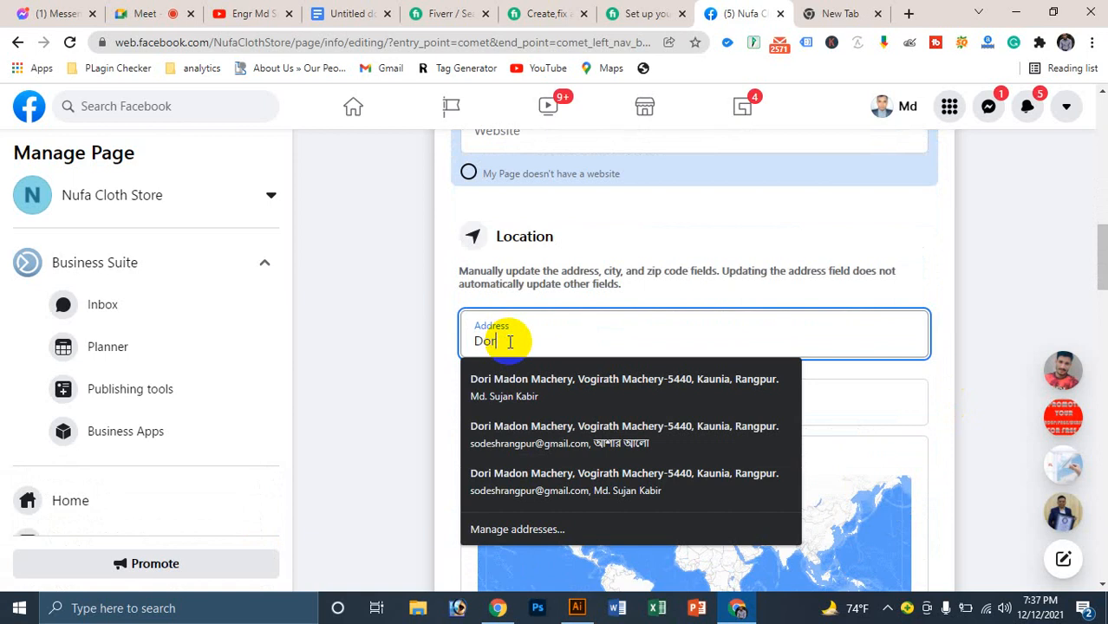
key("BackSpace")
key("BackSpace")
key("BackSpace")
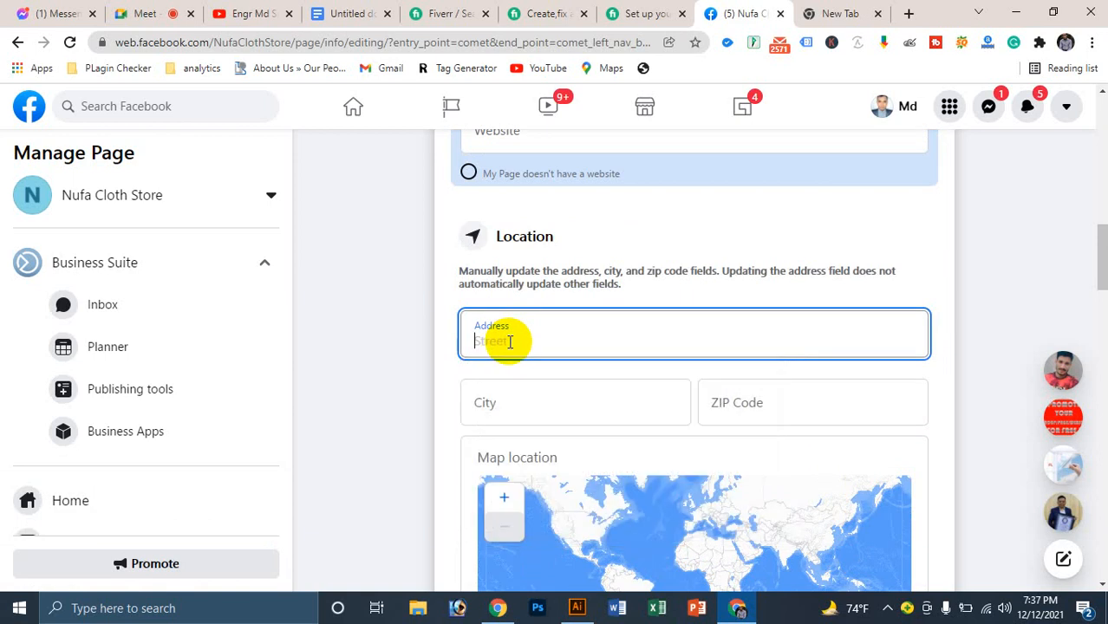
type("Ha")
type("ragach Muni")
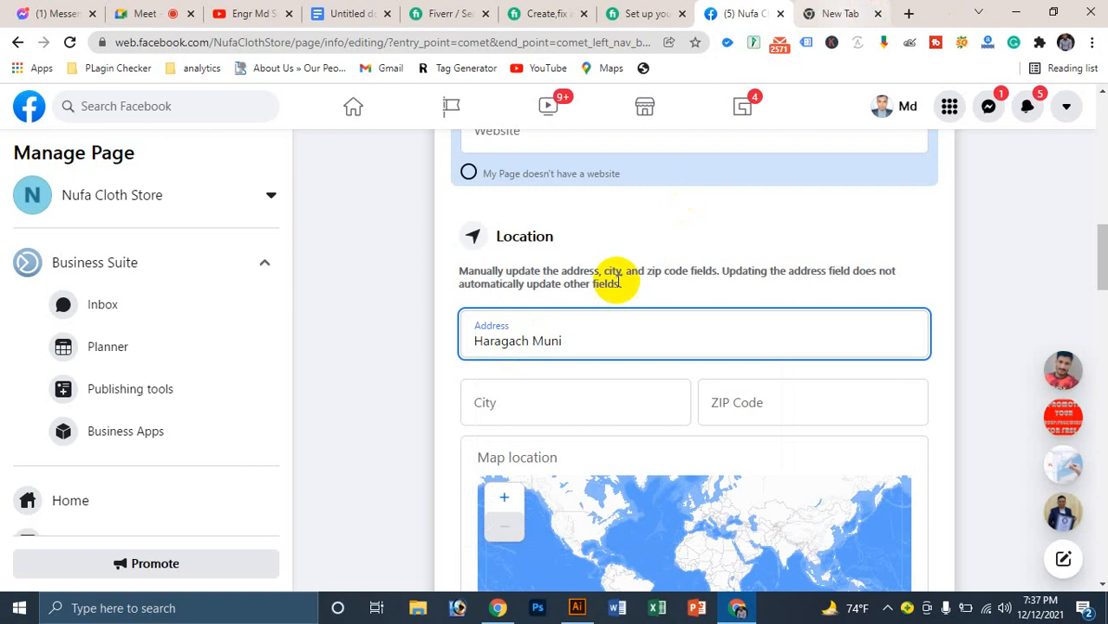
Step: Replace the address text with the Bengali হারাগাছ
triple_click(564, 339)
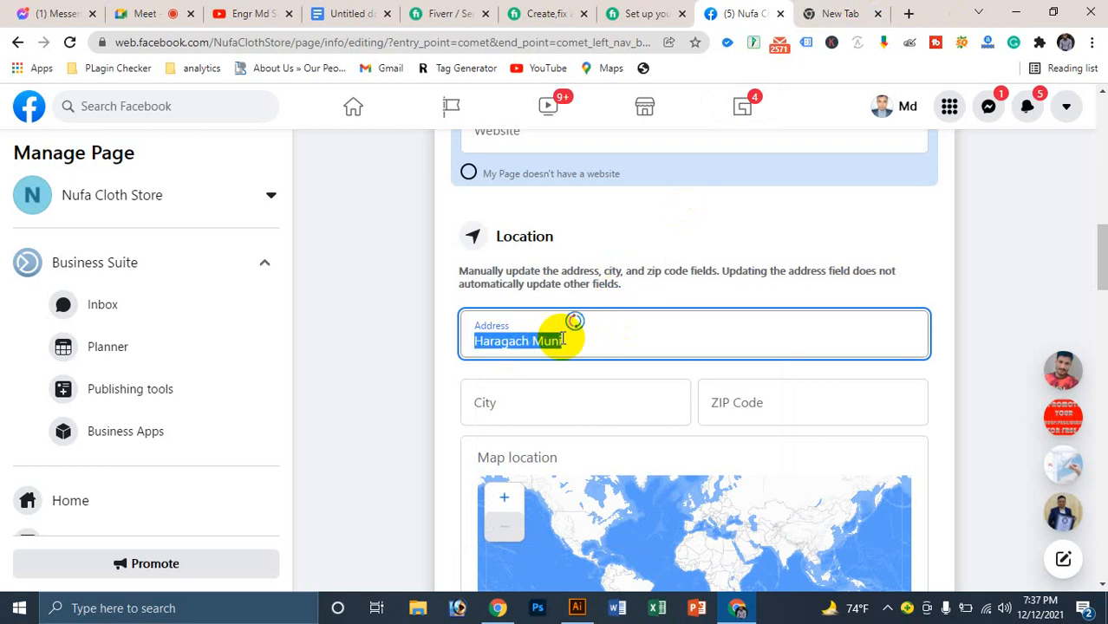
type("গ")
key("BackSpace")
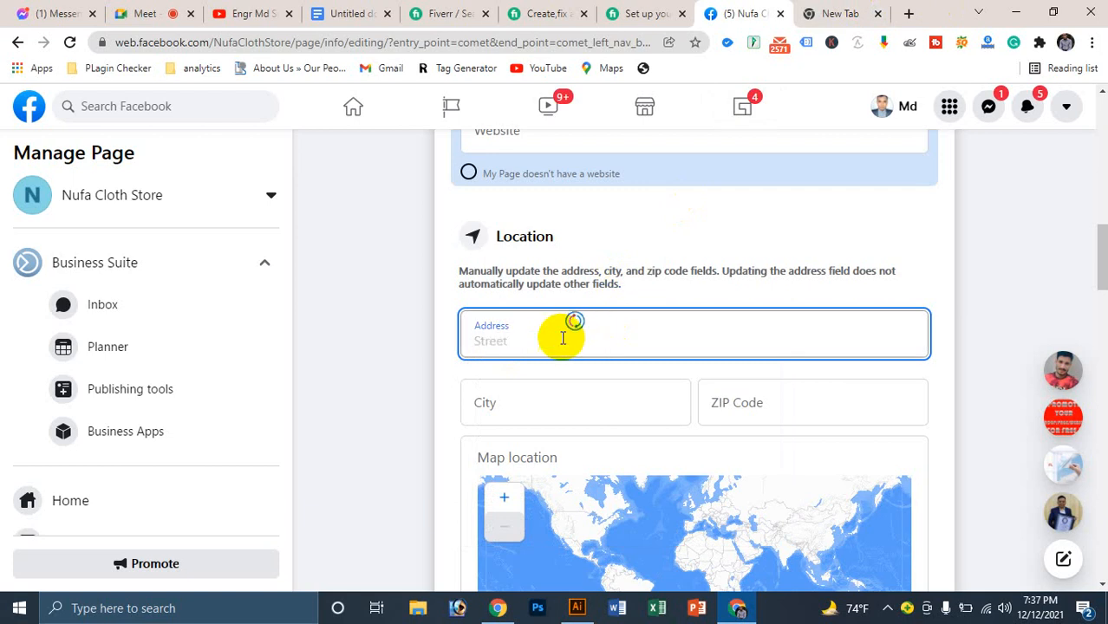
type("হারাগাছ")
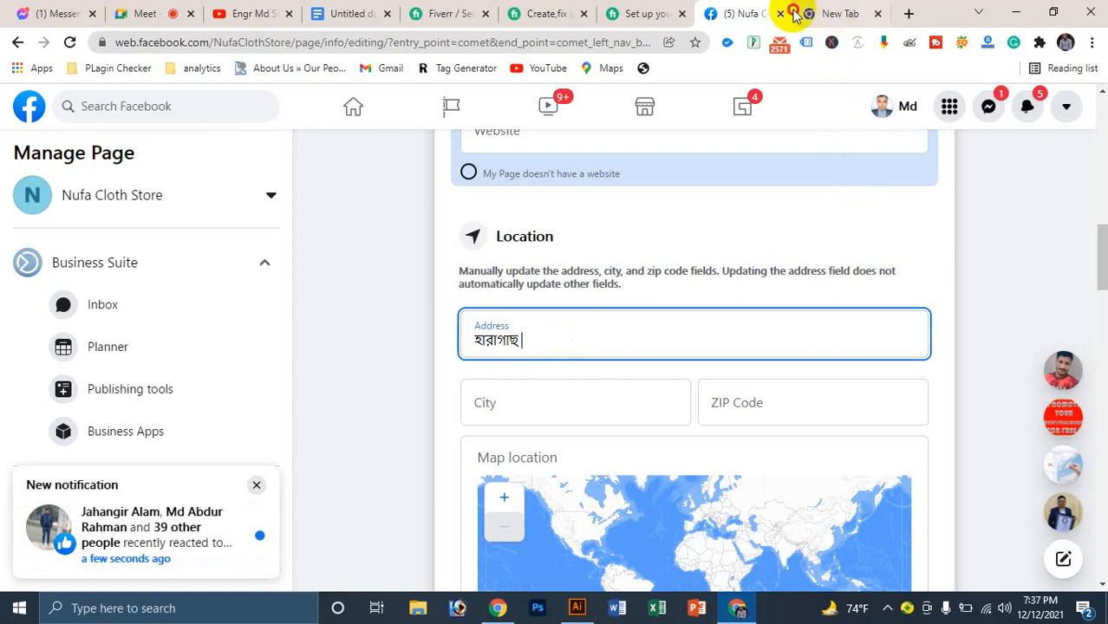
left_click(841, 13)
Step: Search Google for হারাগাছ
left_click(362, 42)
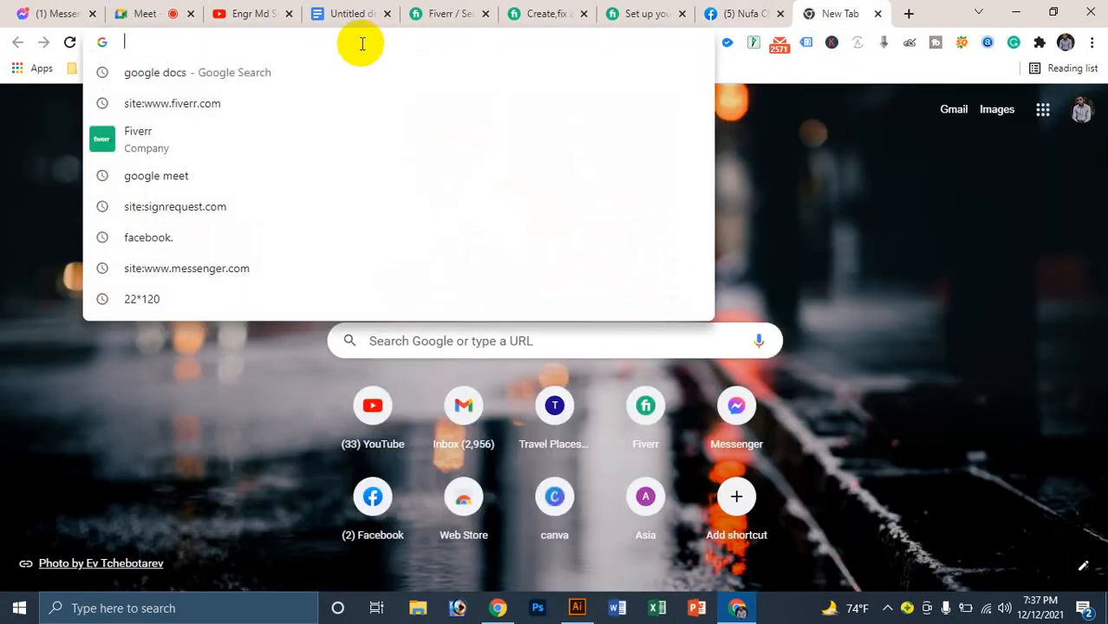
type("হৈর")
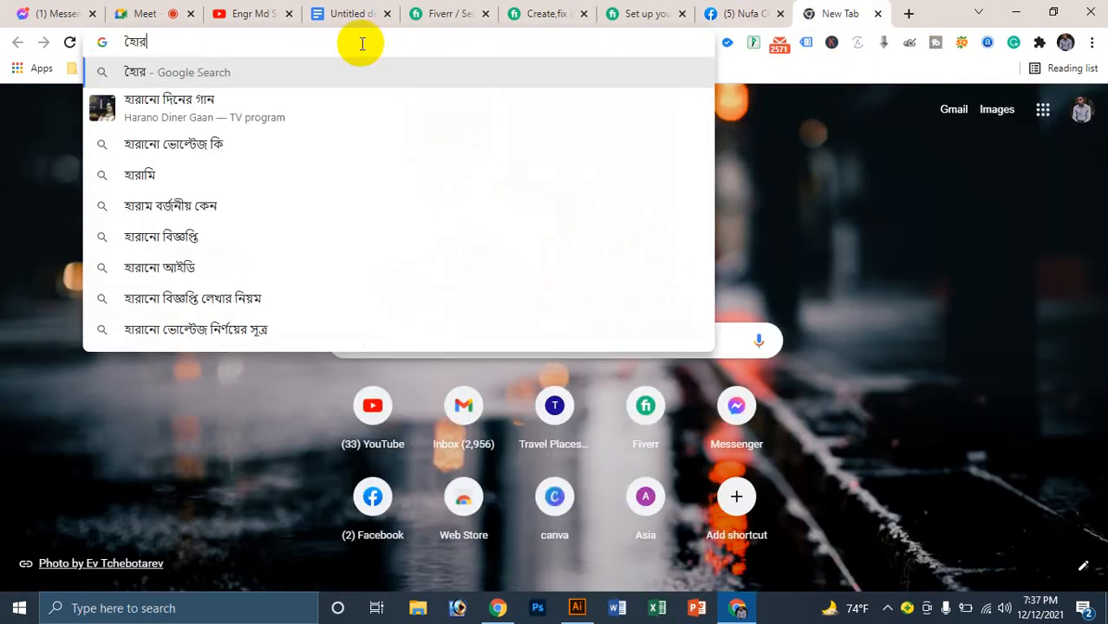
key("BackSpace")
key("BackSpace")
key("BackSpace")
type("হারাগাছ")
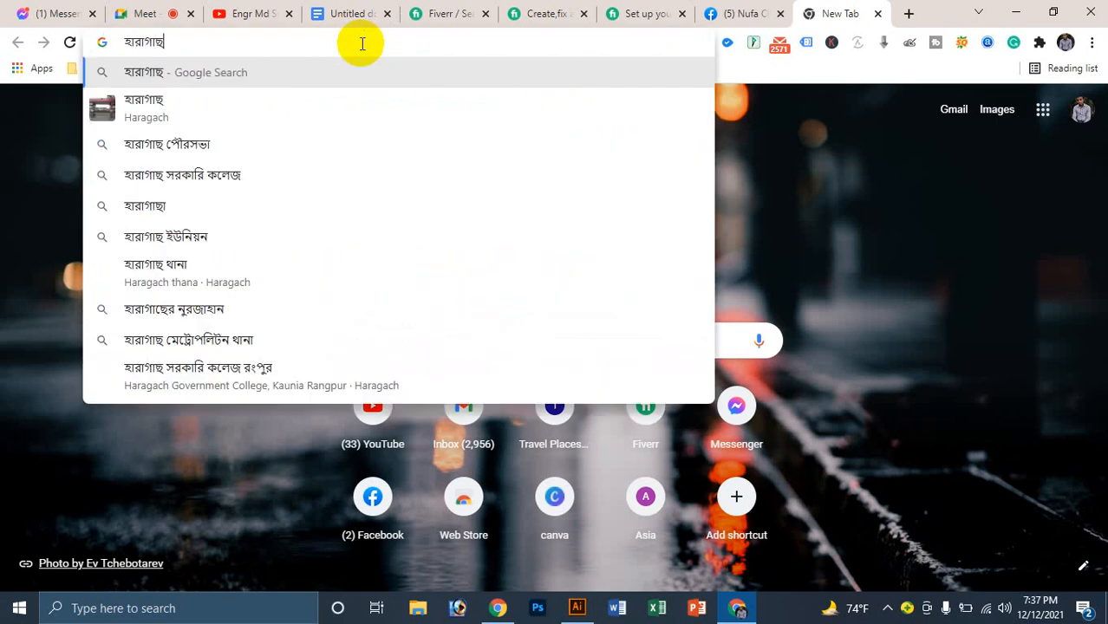
key("Return")
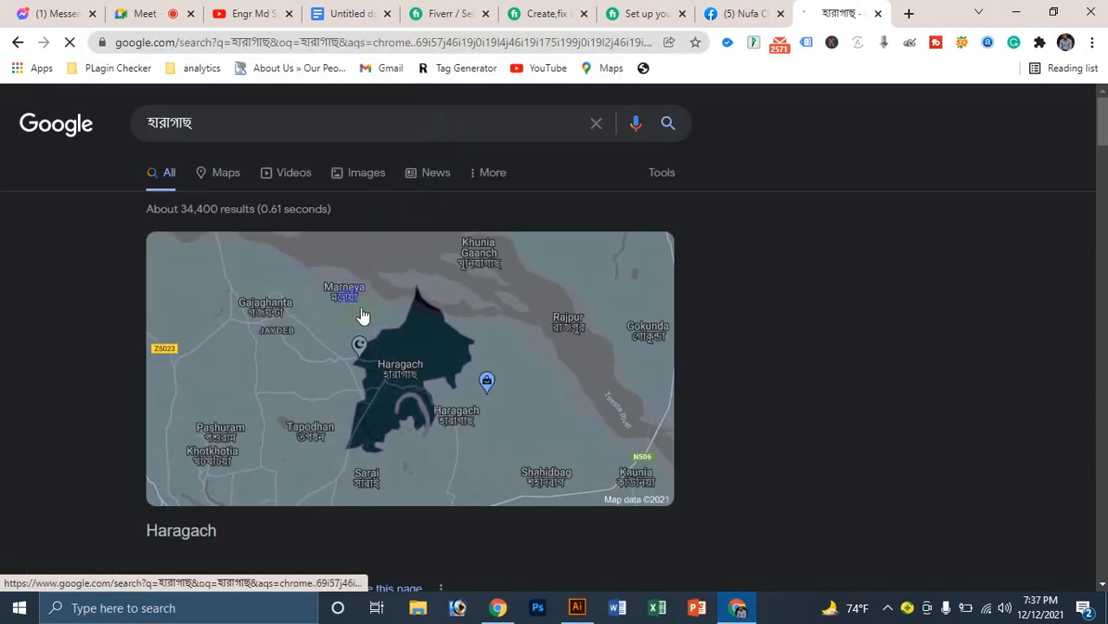
Step: Run the suggested search হারাগাছ পৌরসভা and select the query text to copy
left_click(271, 126)
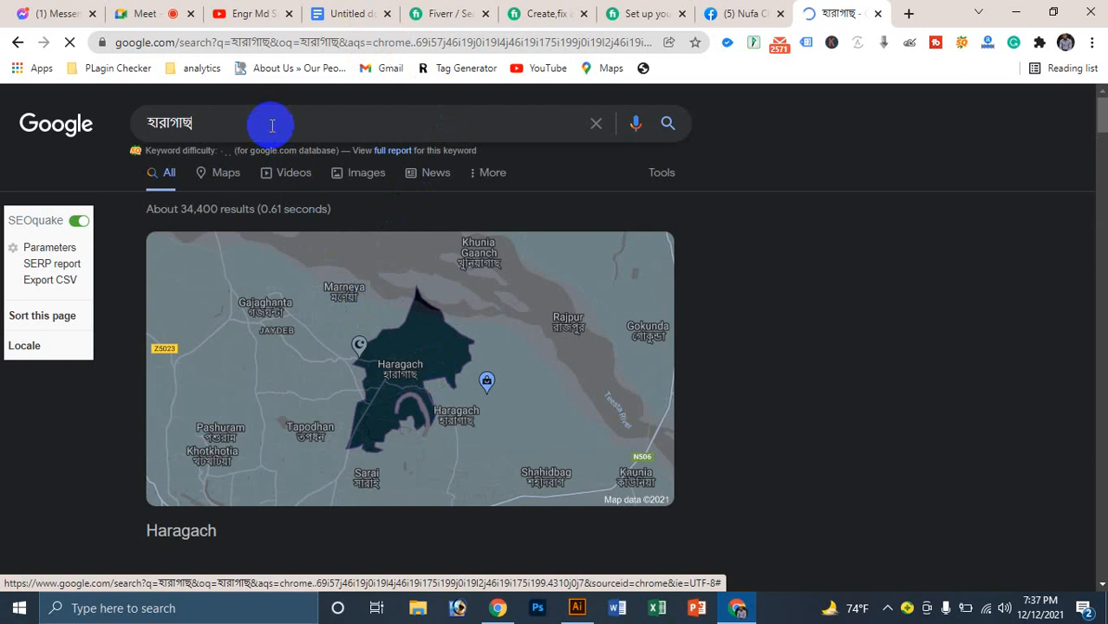
left_click(213, 155)
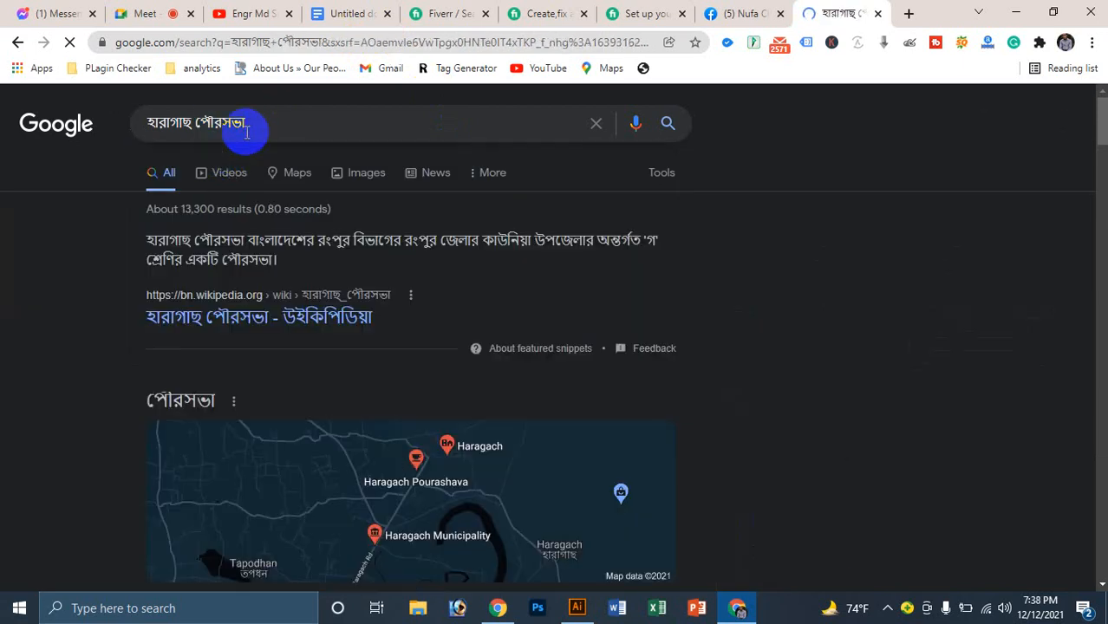
key("ctrl+a")
left_click(247, 128)
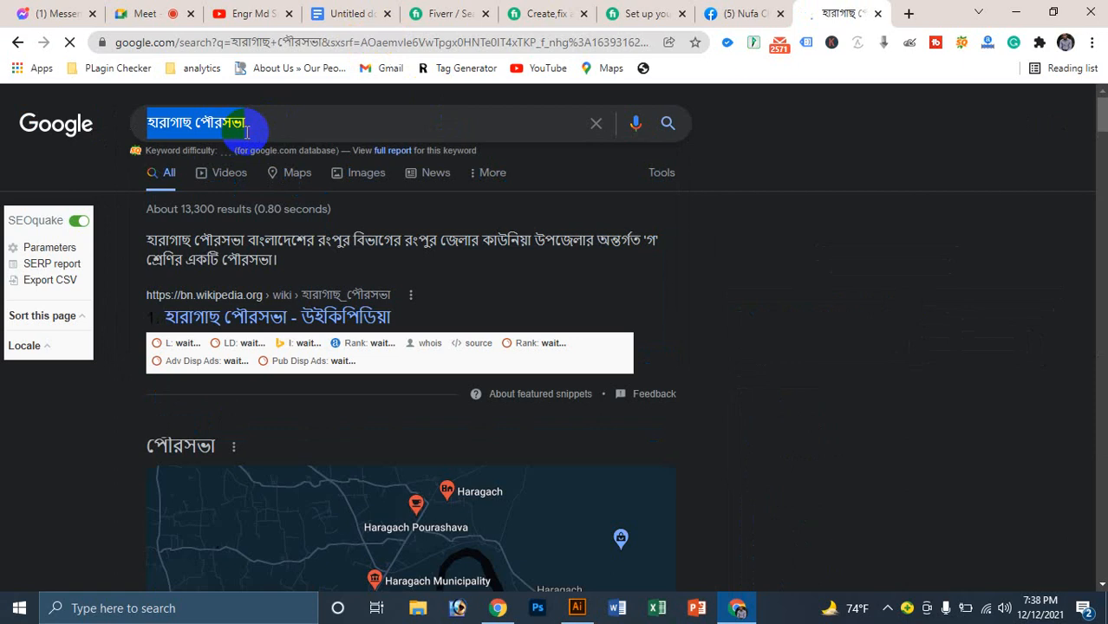
triple_click(247, 129)
key("ctrl+c")
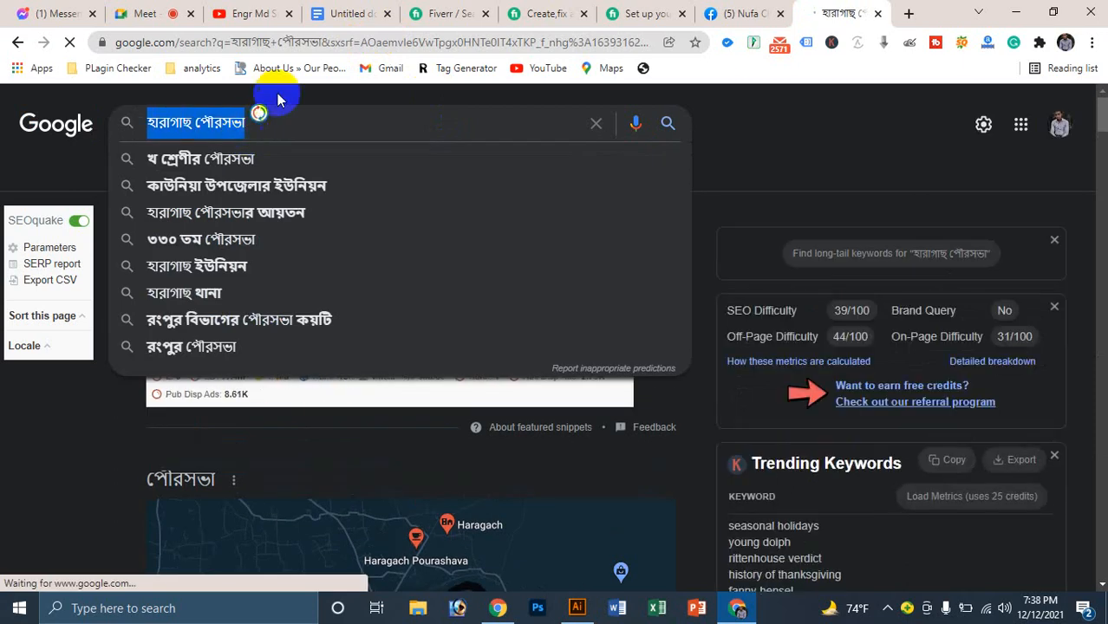
Step: Paste হারাগাছ পৌরসভা over the Facebook Address field
left_click(733, 13)
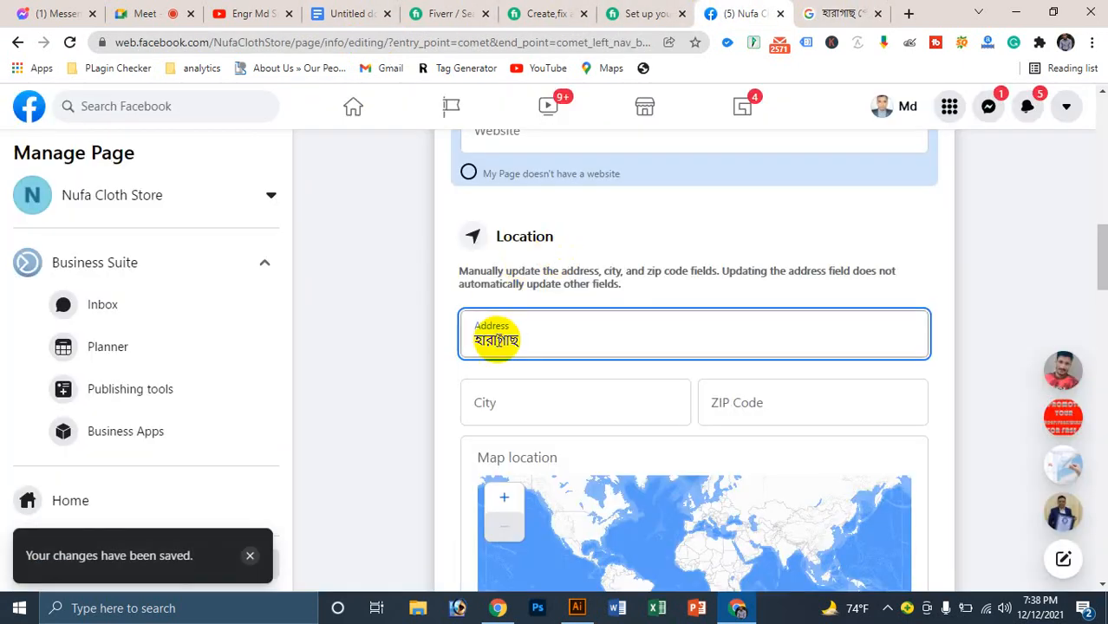
double_click(499, 338)
key("ctrl+v")
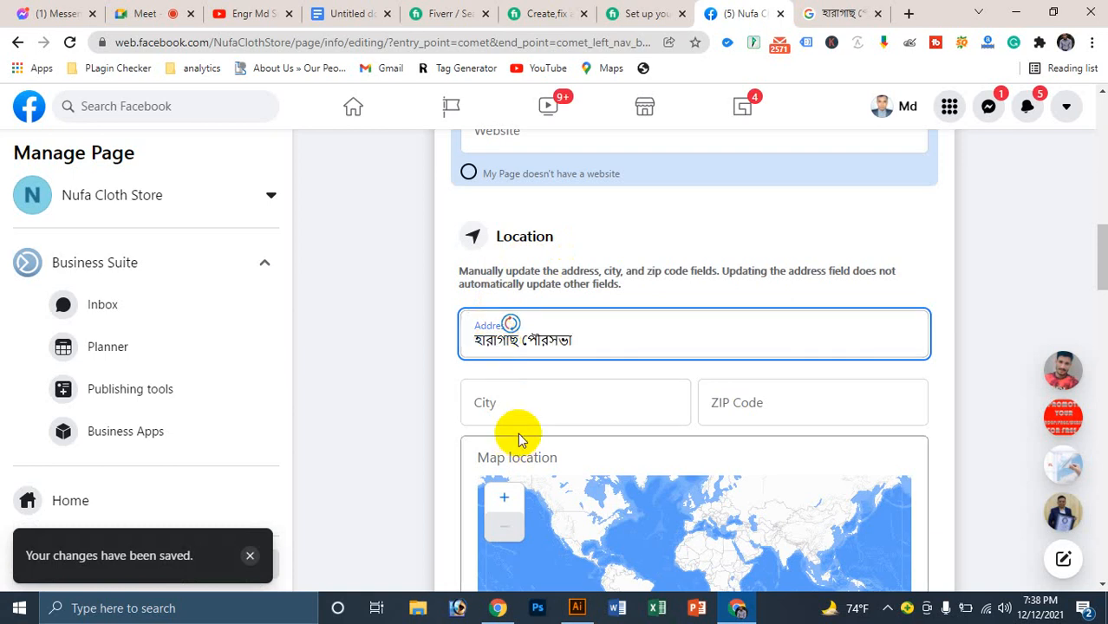
Step: Set the City to Rangpur, Rangpur Division, Bangladesh
left_click(524, 406)
type("ফ")
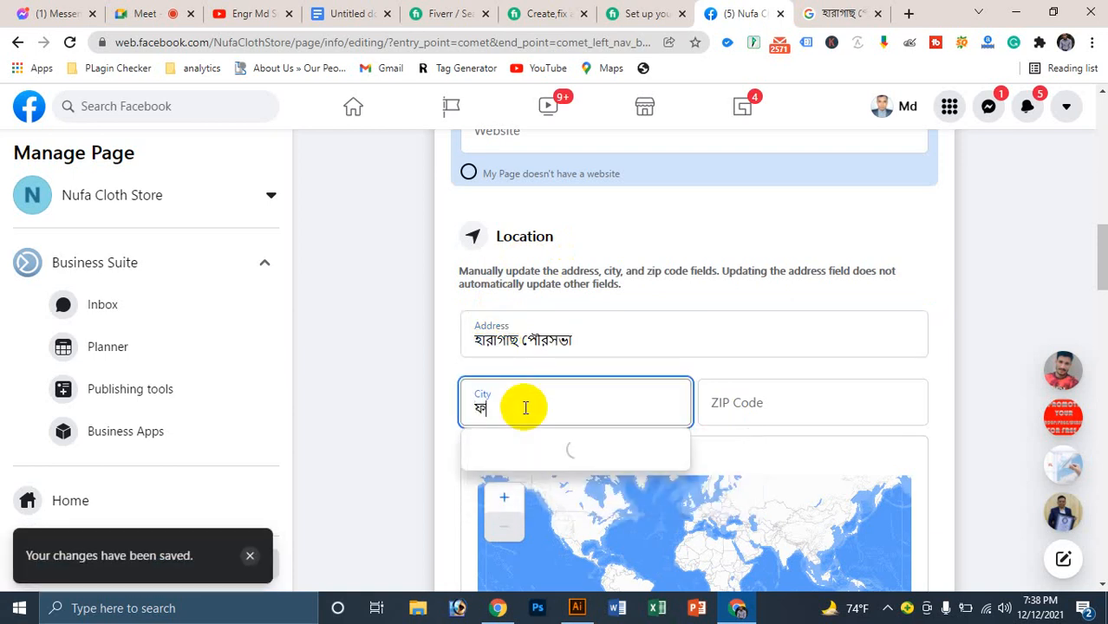
key("BackSpace")
type("R")
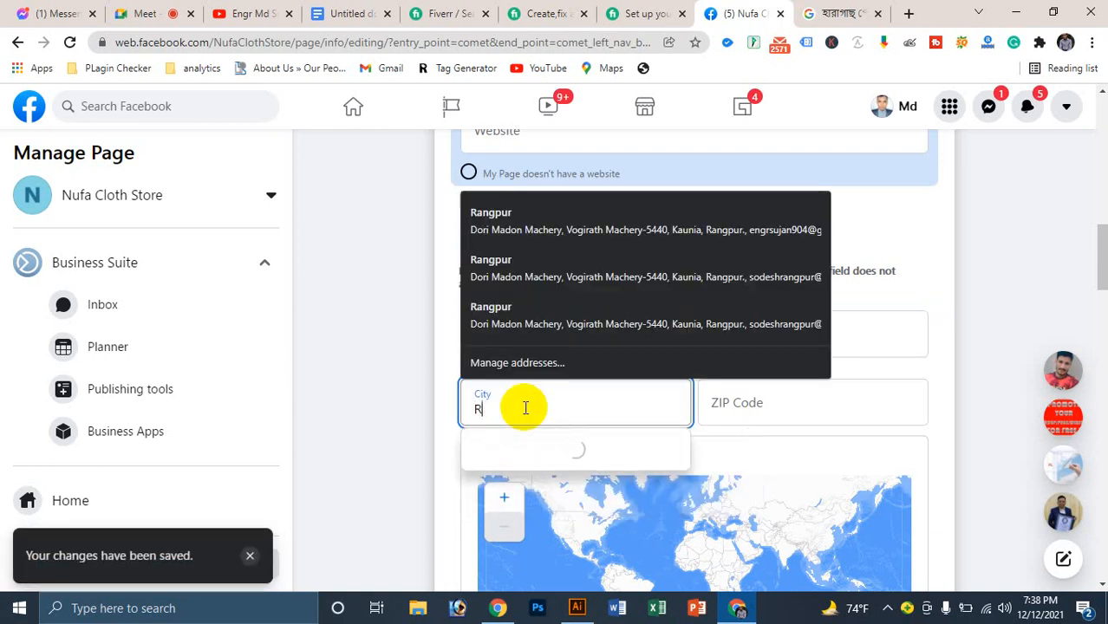
type("angpur")
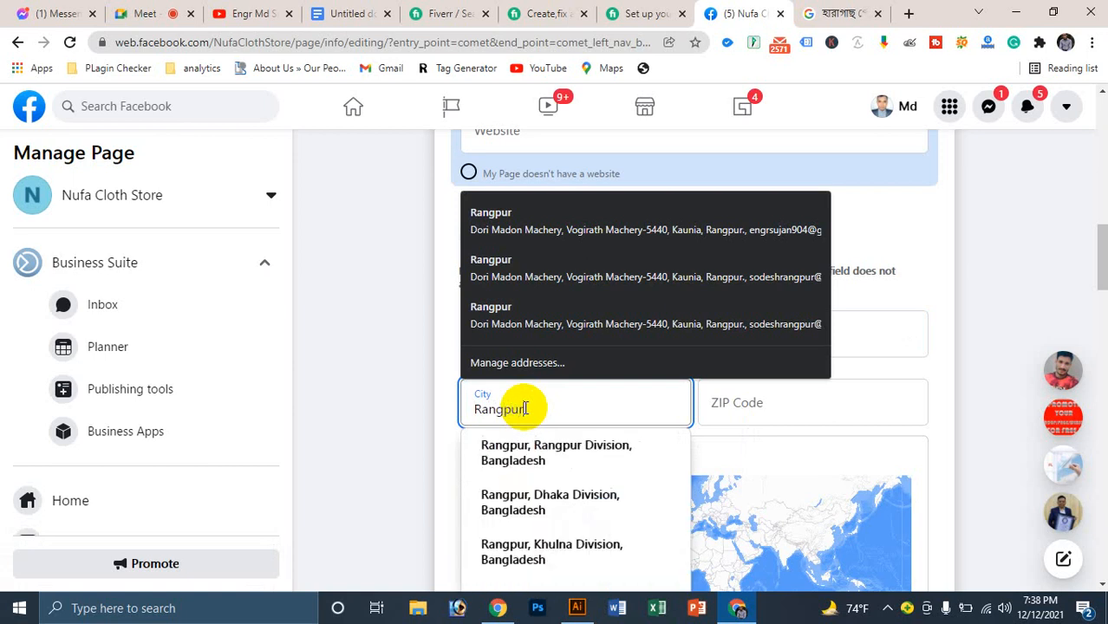
scroll(526, 408, "up", 1)
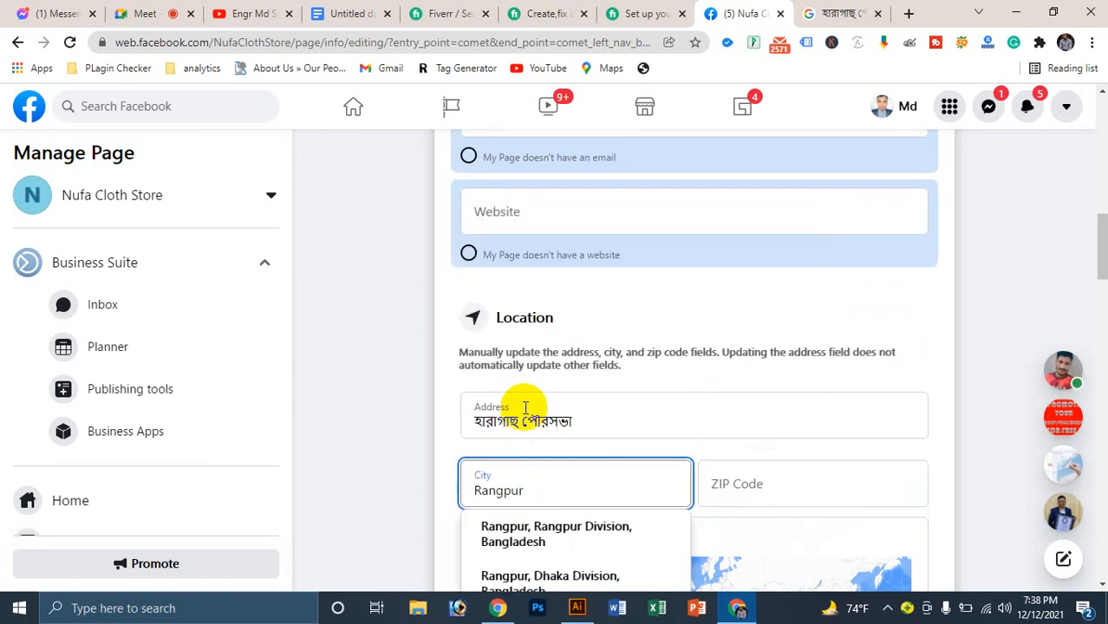
left_click(549, 535)
Step: Enter 5400 as the Location ZIP Code
left_click(766, 486)
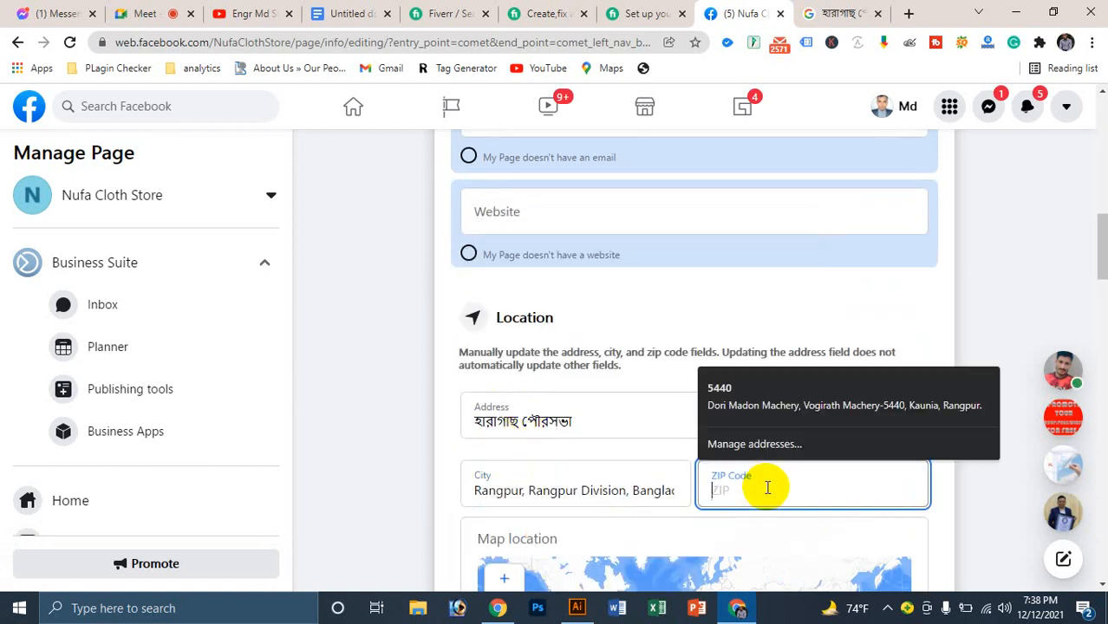
type("5400")
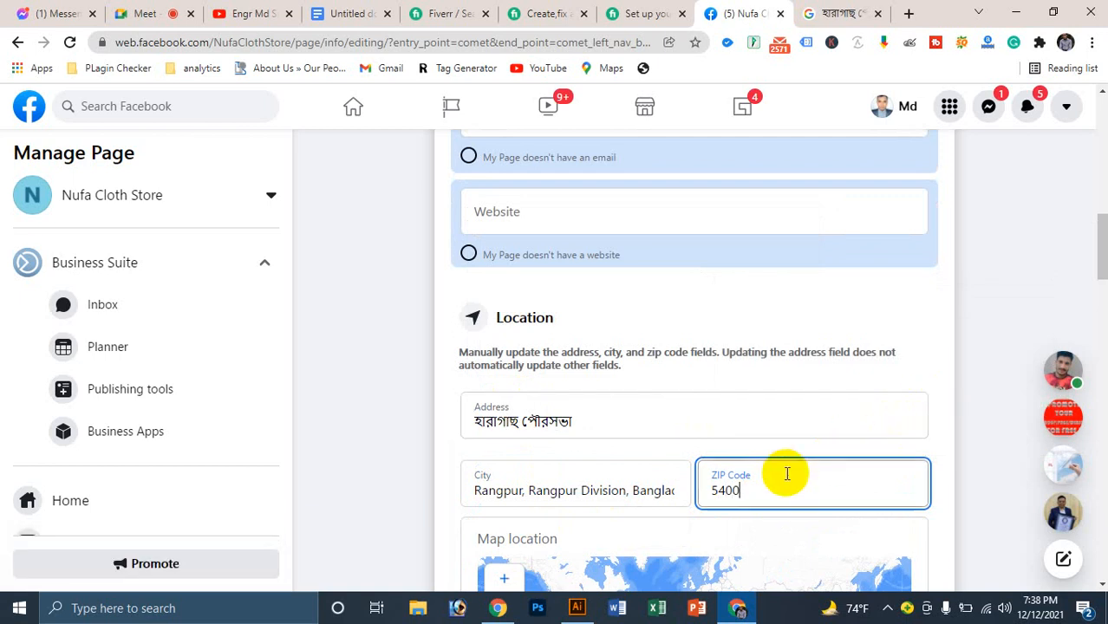
double_click(726, 473)
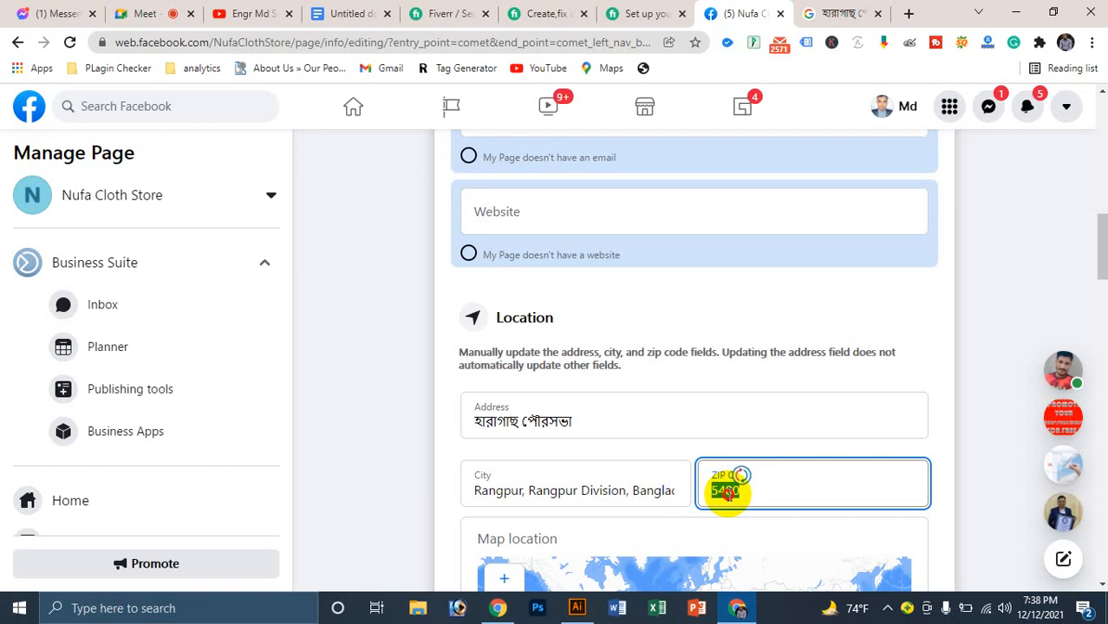
left_click(726, 490)
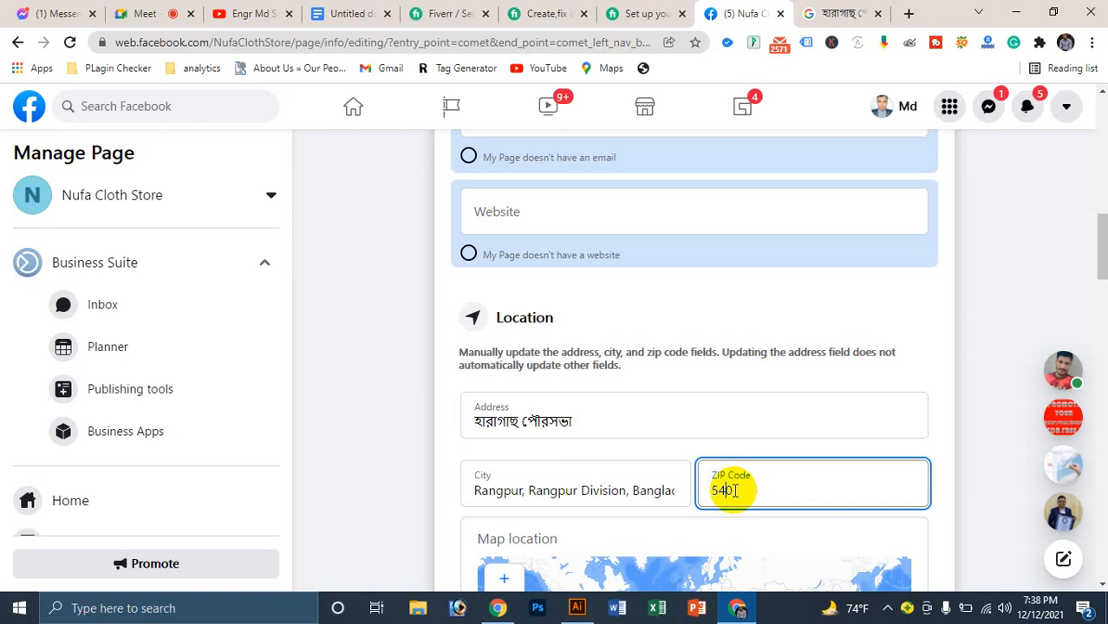
left_click(772, 480)
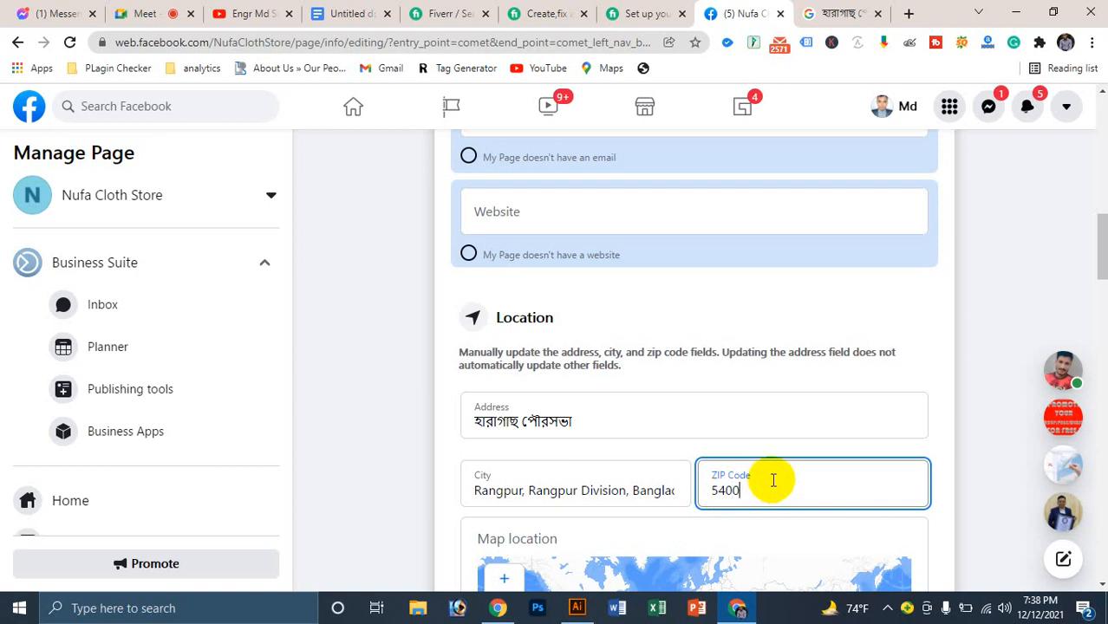
scroll(885, 450, "down", 3)
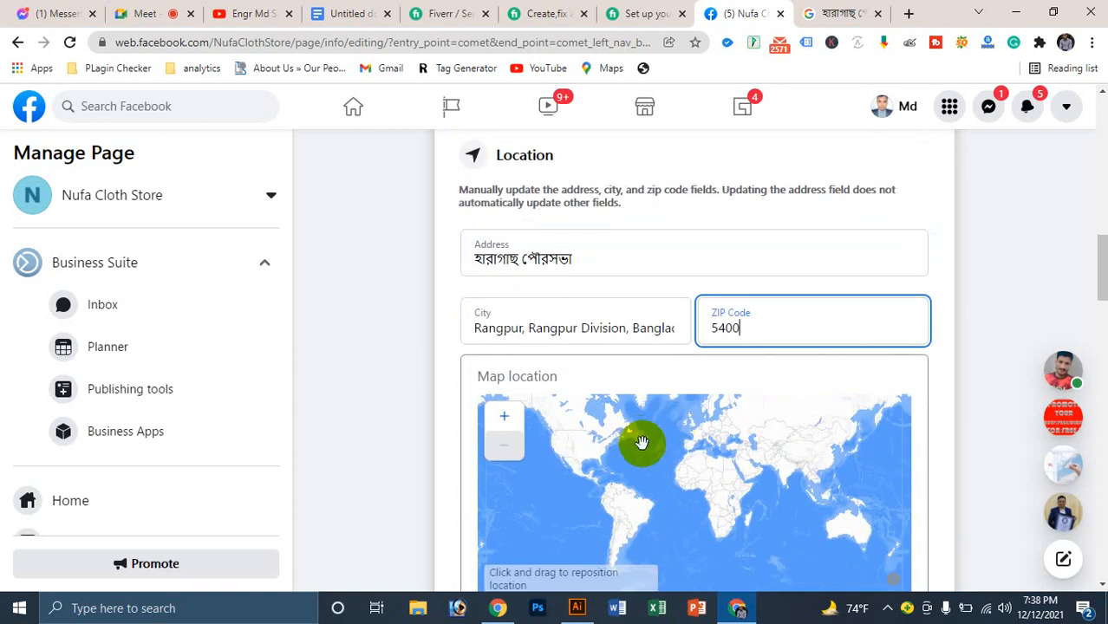
Step: Add Rangpur, Rangpur Division, Bangladesh as the page's service area
scroll(1038, 284, "down", 4)
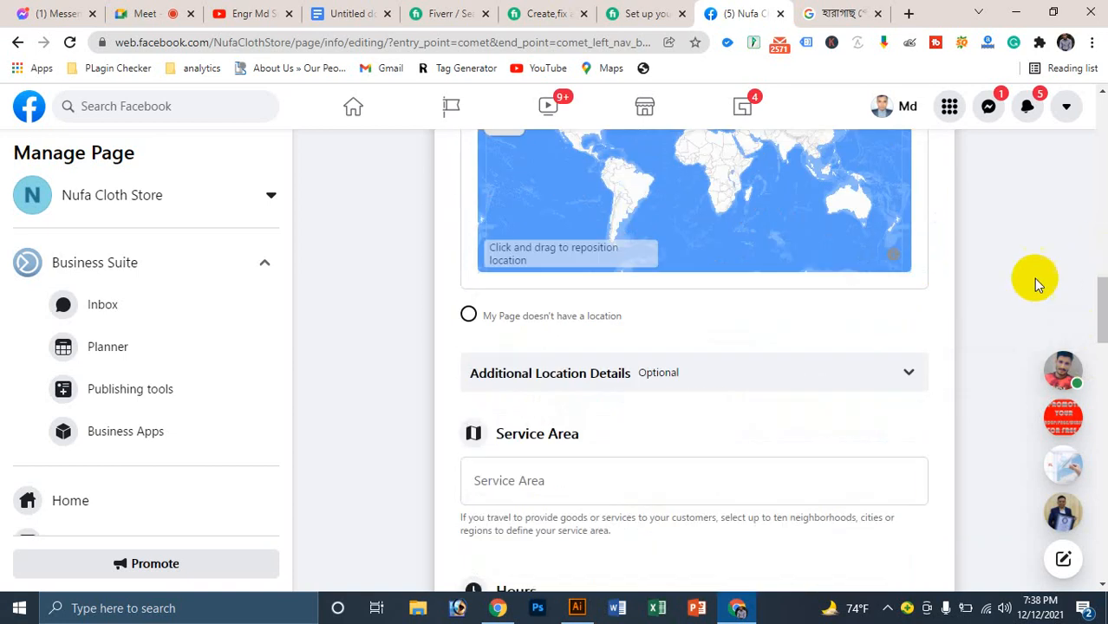
left_click(500, 483)
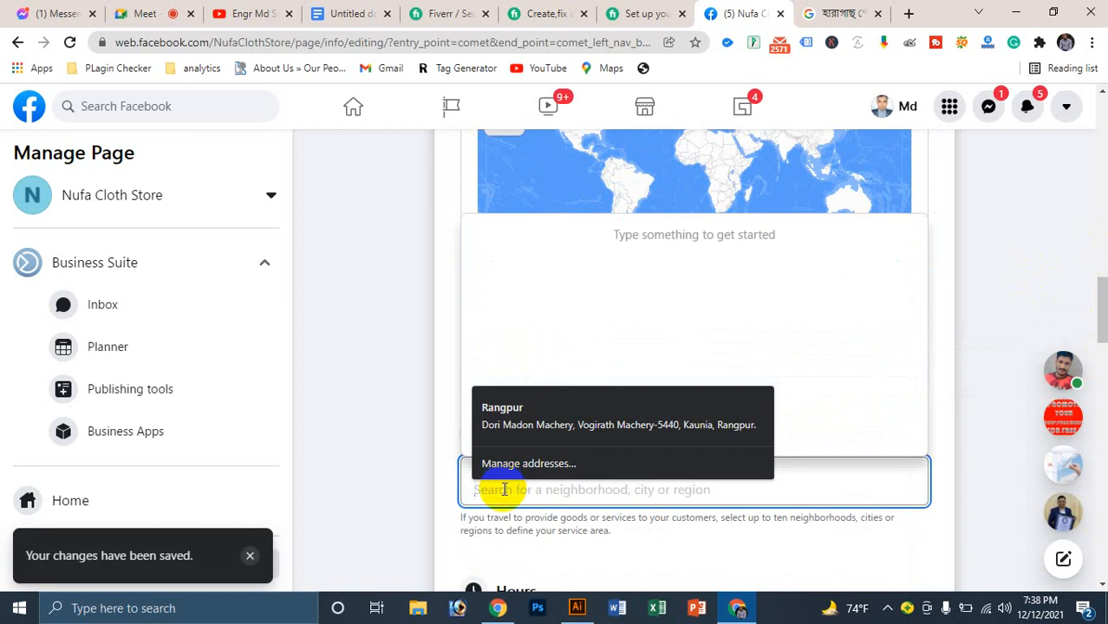
type("Rangpur")
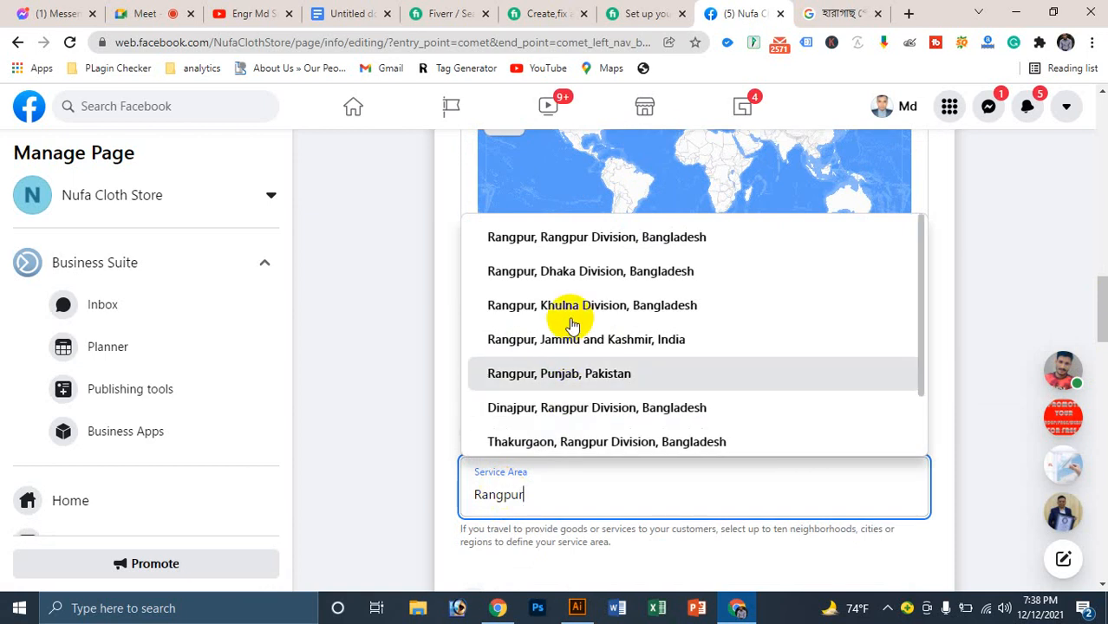
left_click(600, 236)
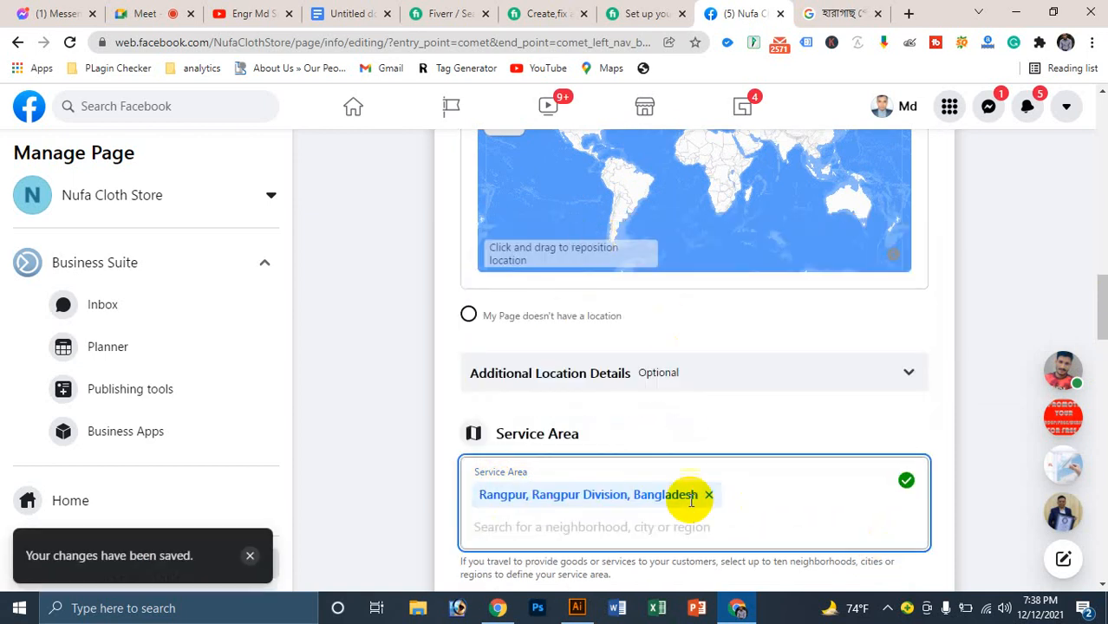
Step: Scroll down to the Hours section and highlight its heading
scroll(554, 444, "down", 4)
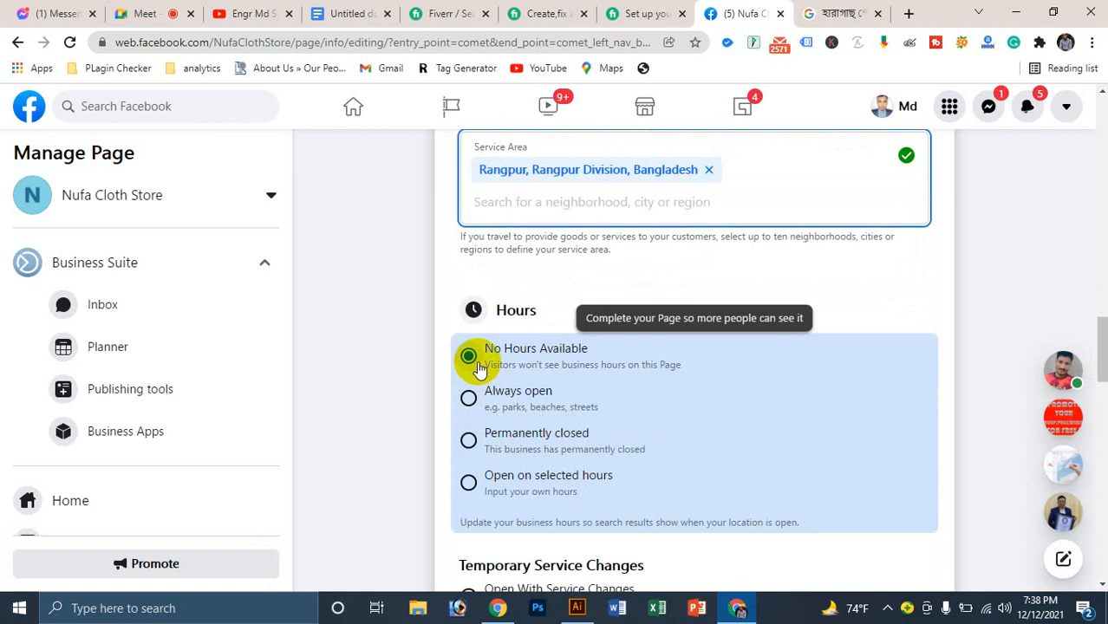
left_click(499, 308)
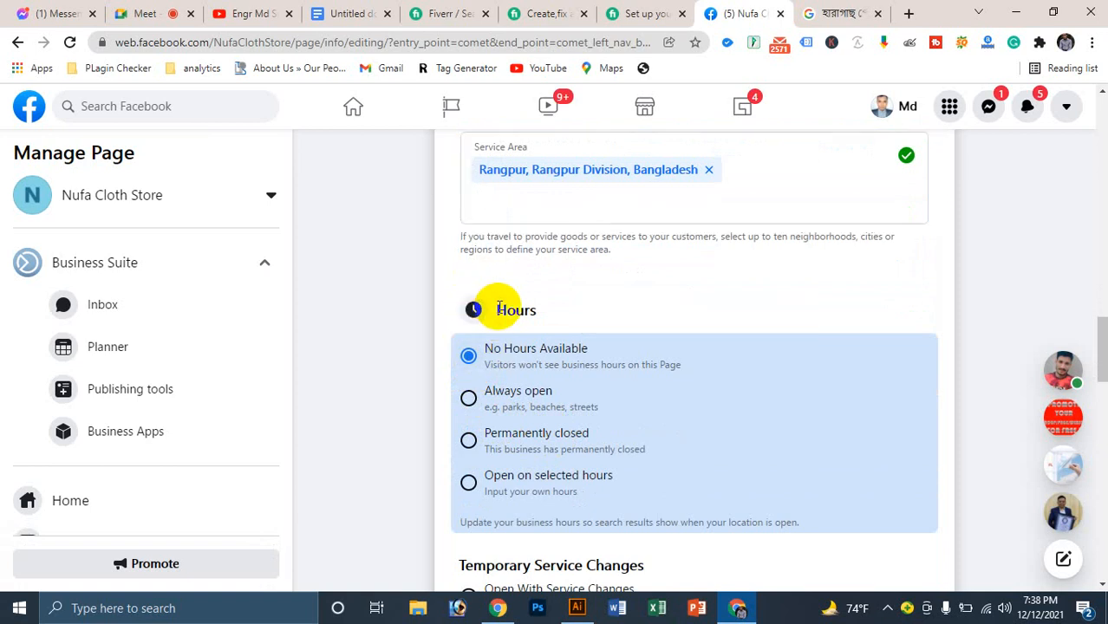
double_click(499, 309)
left_click(527, 309)
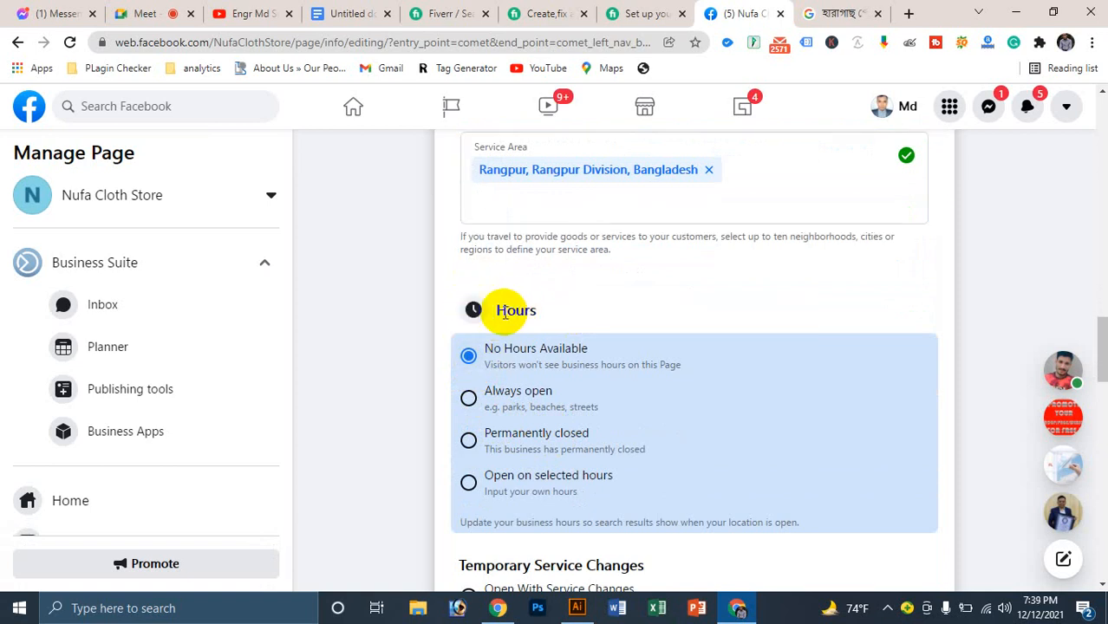
double_click(505, 312)
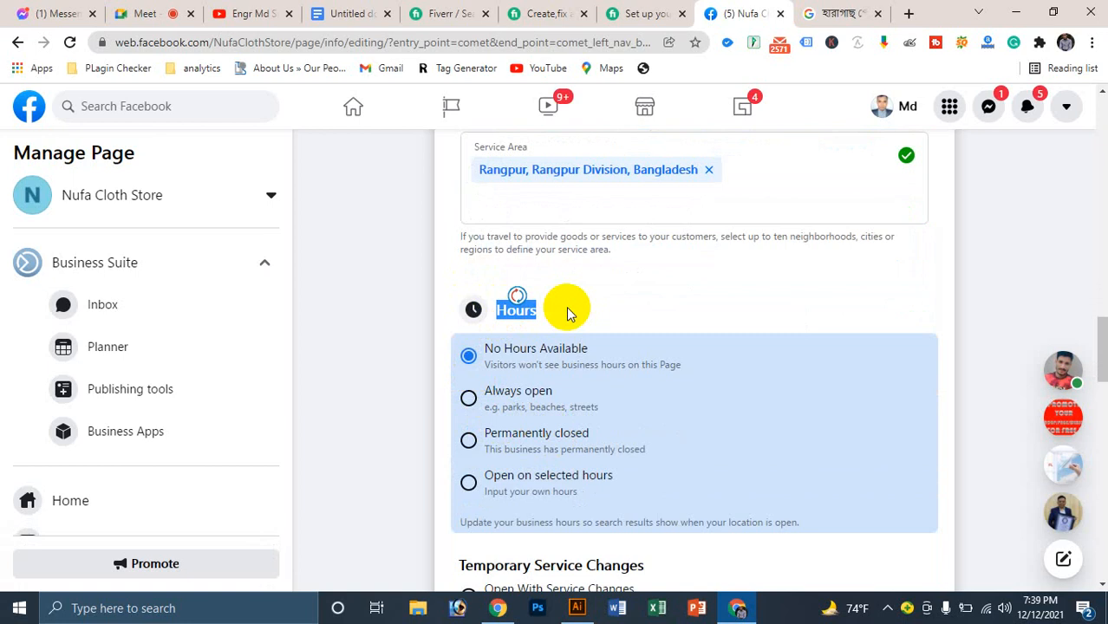
Step: Set Hours to open on selected hours and accept Chrome's saved-address update
left_click(468, 484)
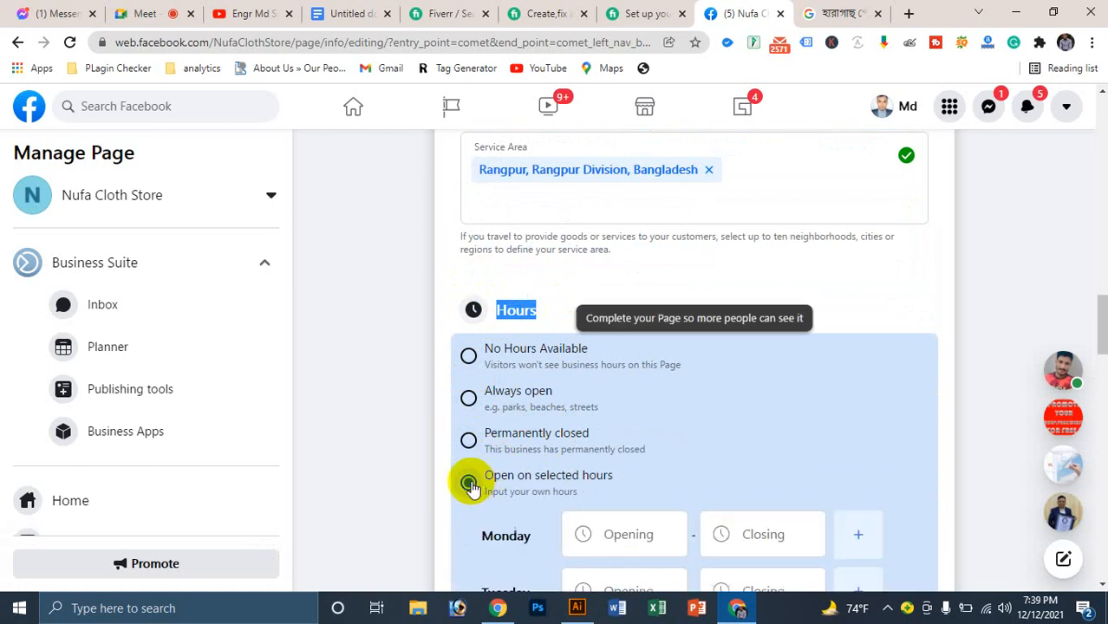
scroll(619, 451, "down", 2)
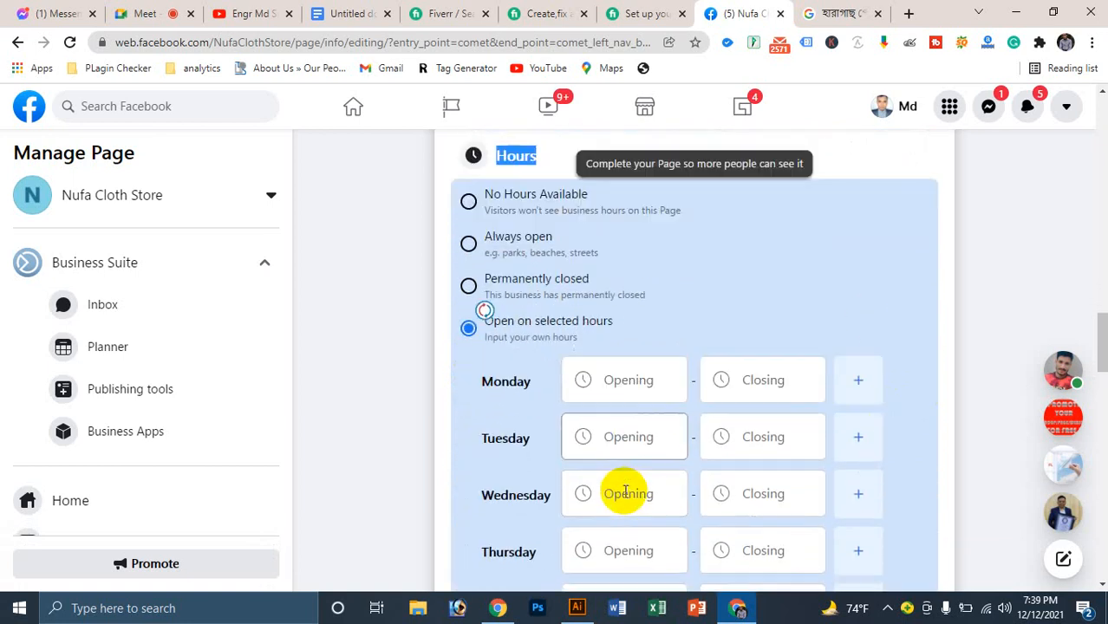
scroll(625, 492, "down", 2)
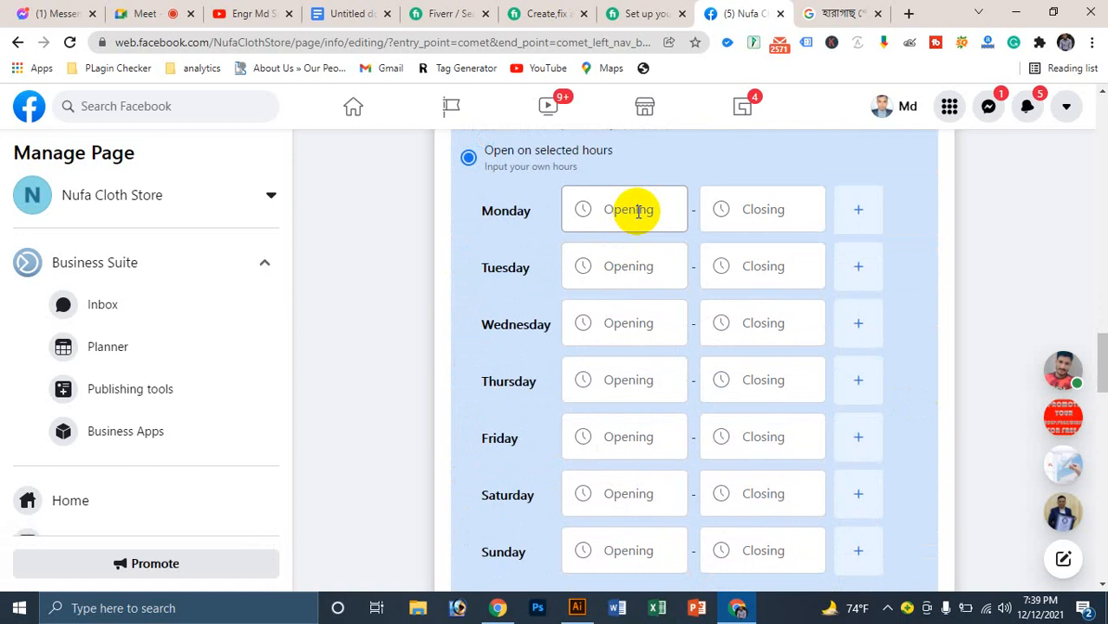
left_click(639, 212)
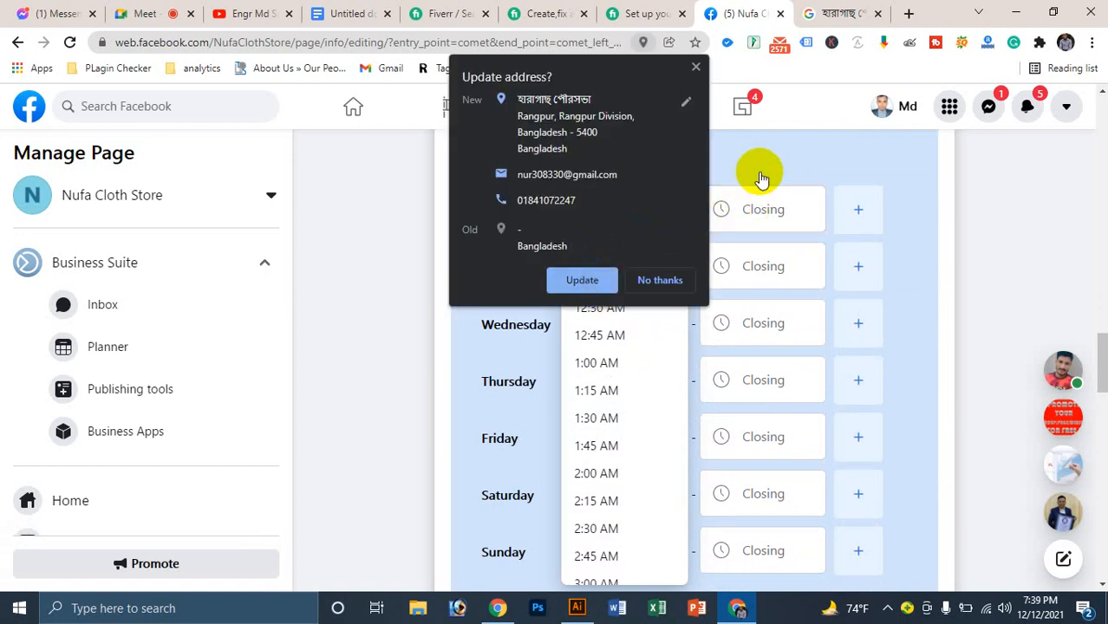
left_click(583, 281)
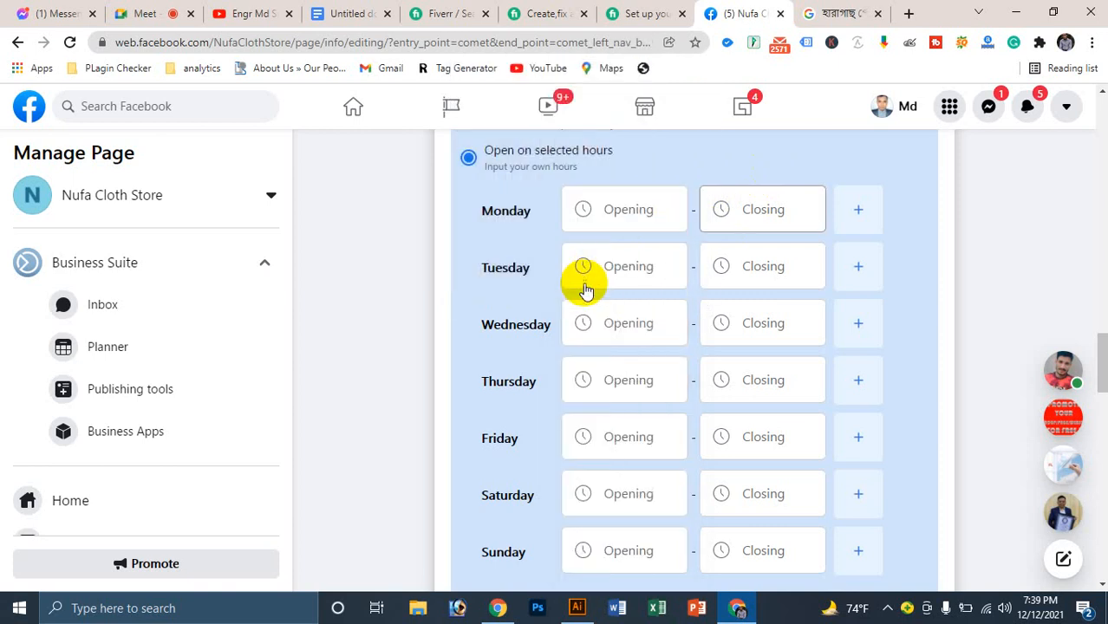
Step: Set Monday's hours to 10:00 AM–10:00 PM
left_click(621, 217)
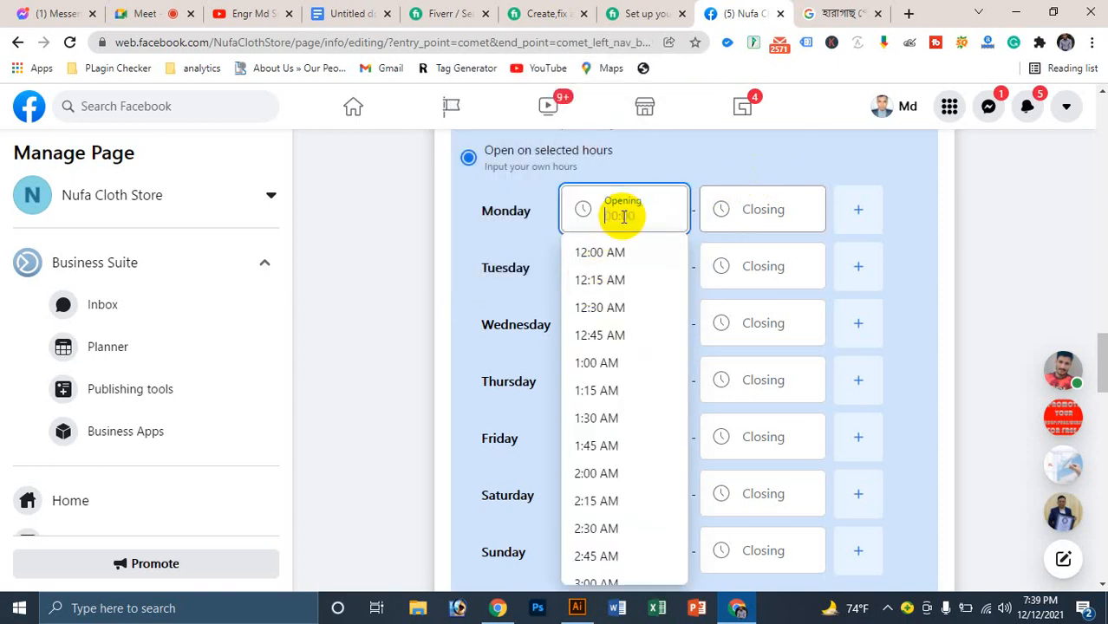
type("10")
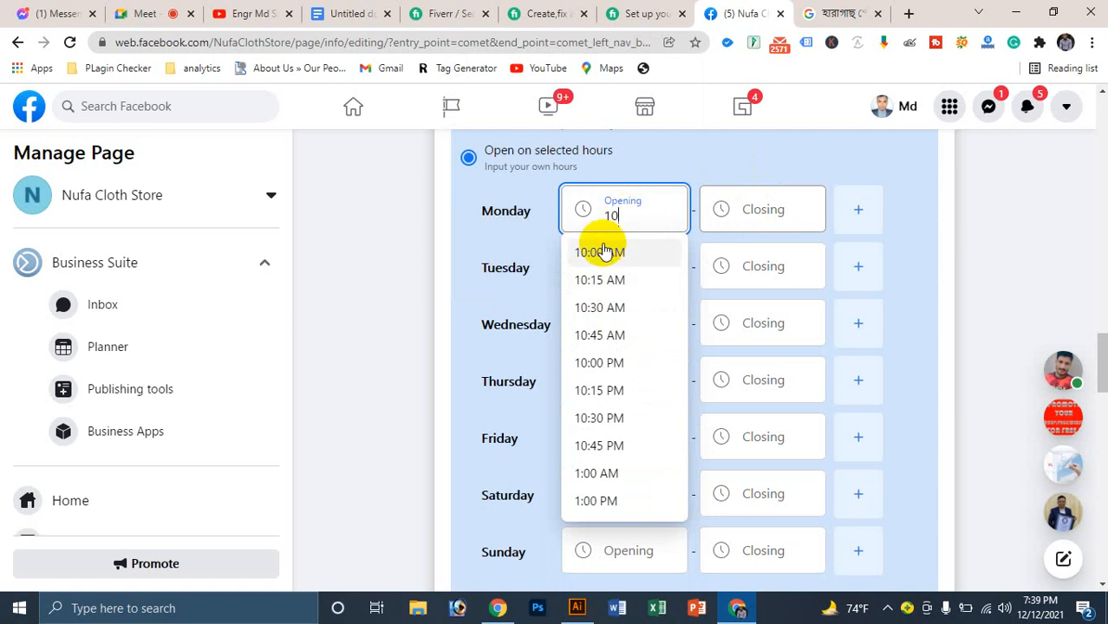
left_click(605, 251)
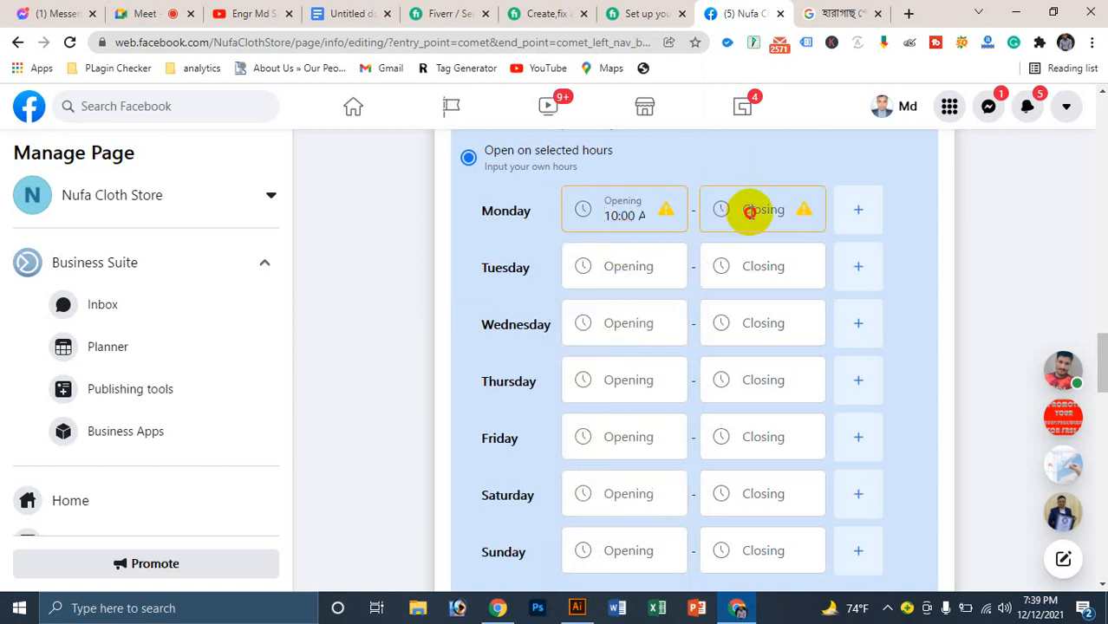
left_click(749, 212)
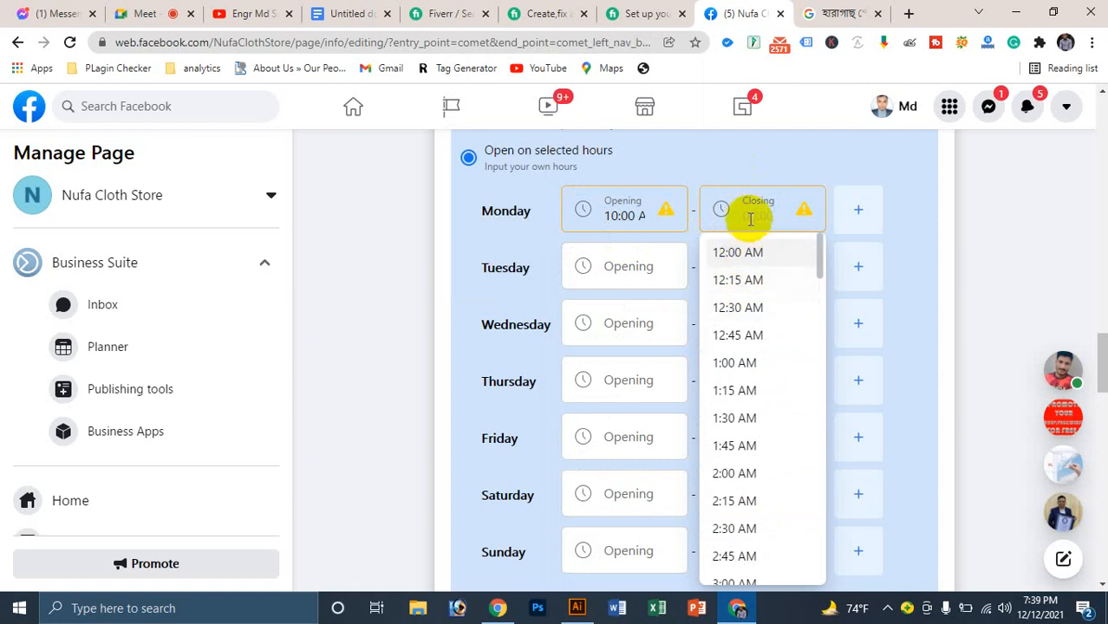
type("10")
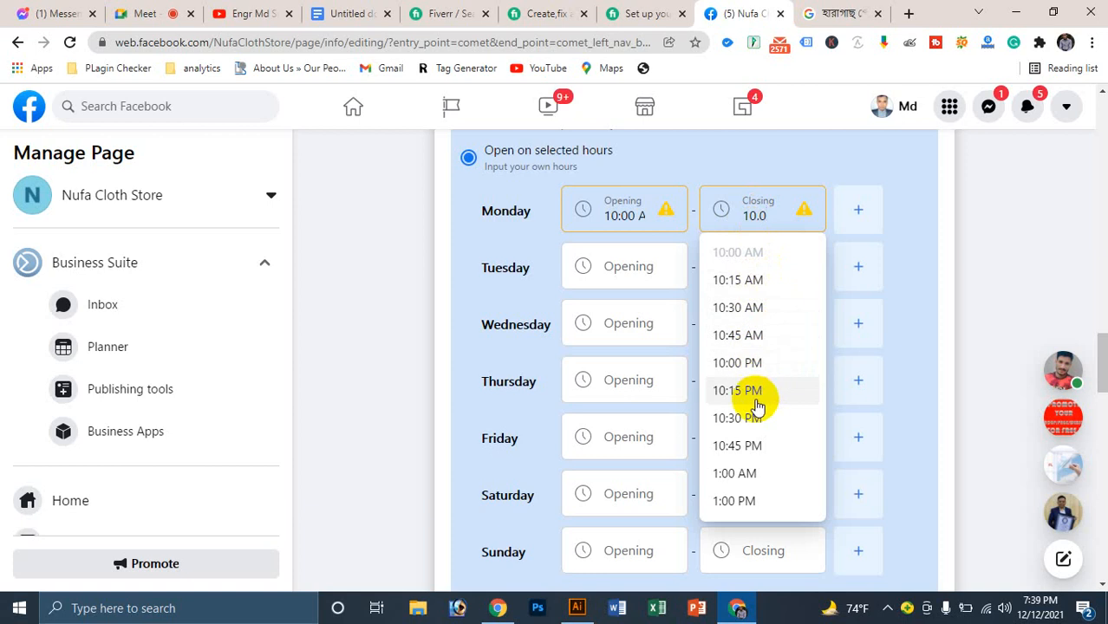
left_click(745, 363)
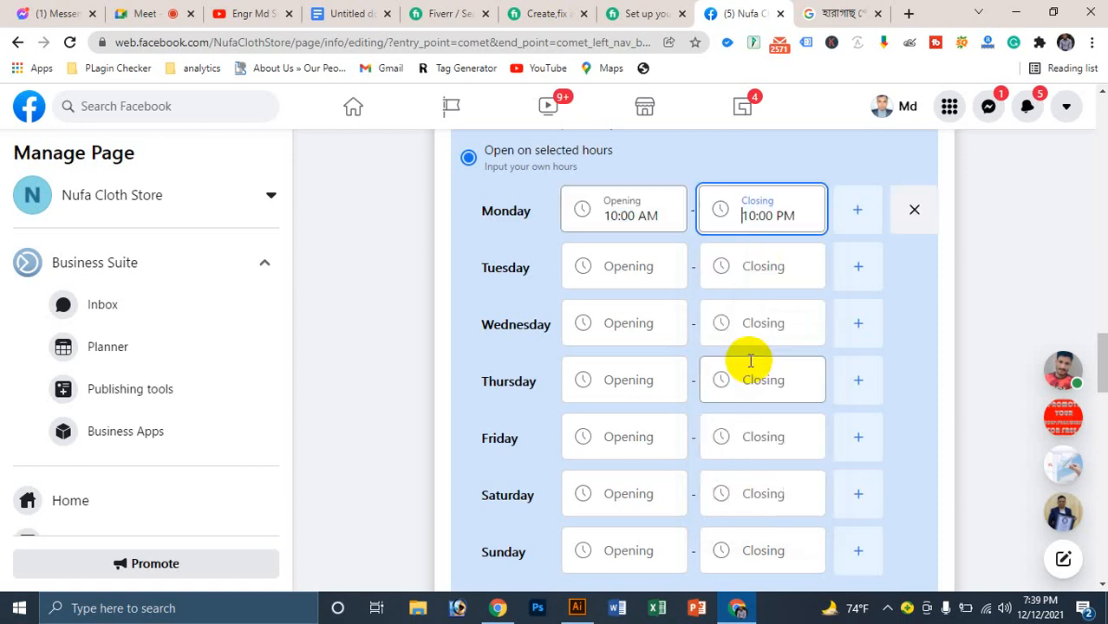
Step: Set Tuesday's hours to 10:00 AM–10:00 PM
left_click(635, 274)
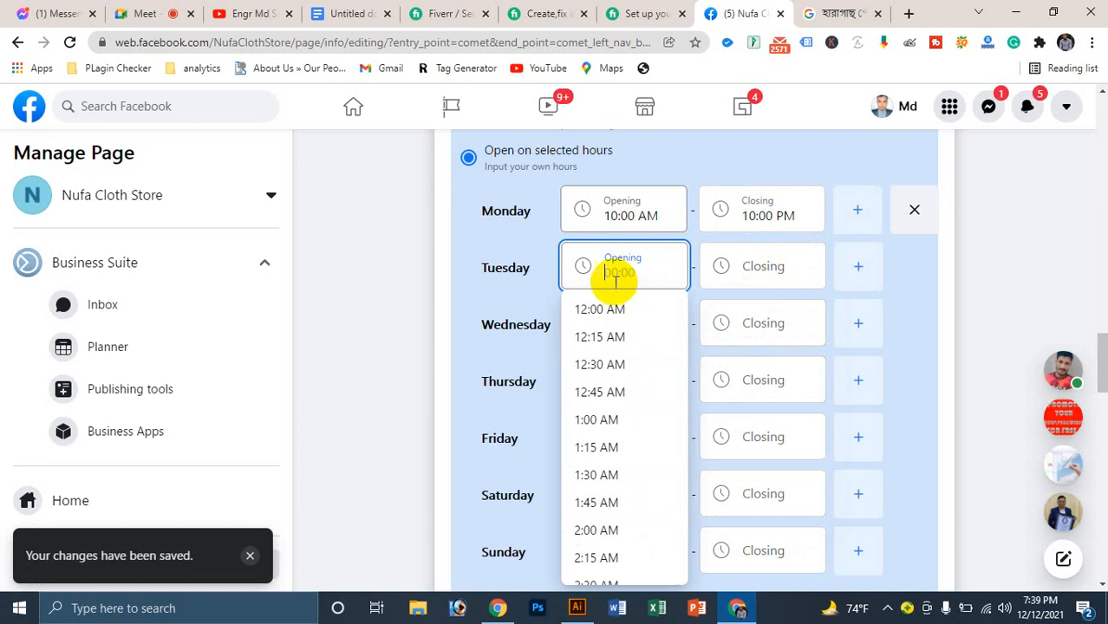
type("10:0")
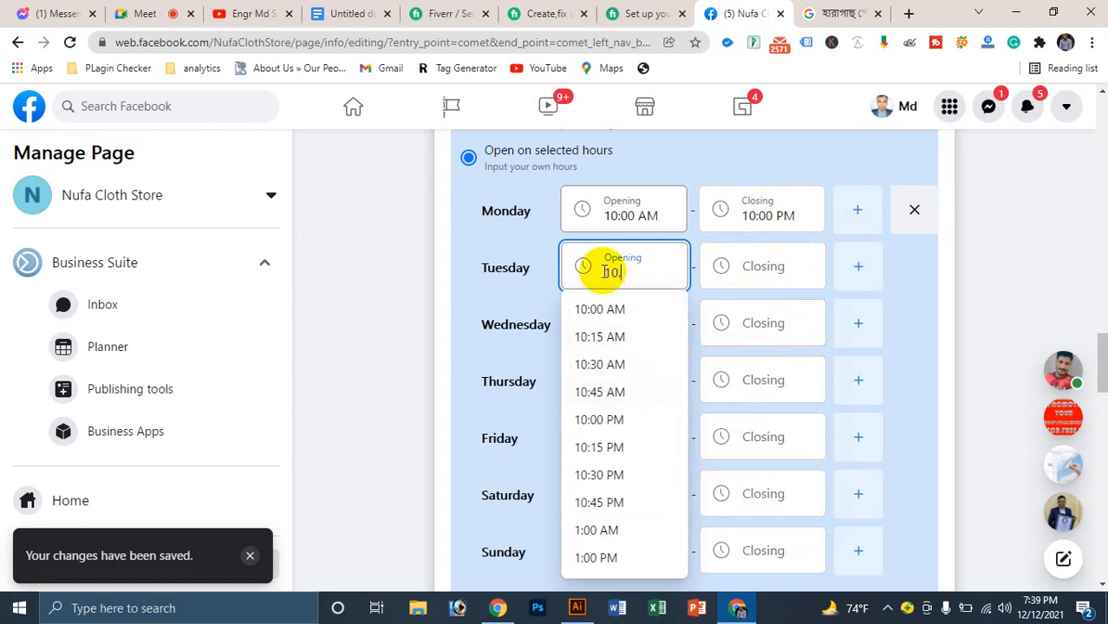
type("0")
left_click(594, 309)
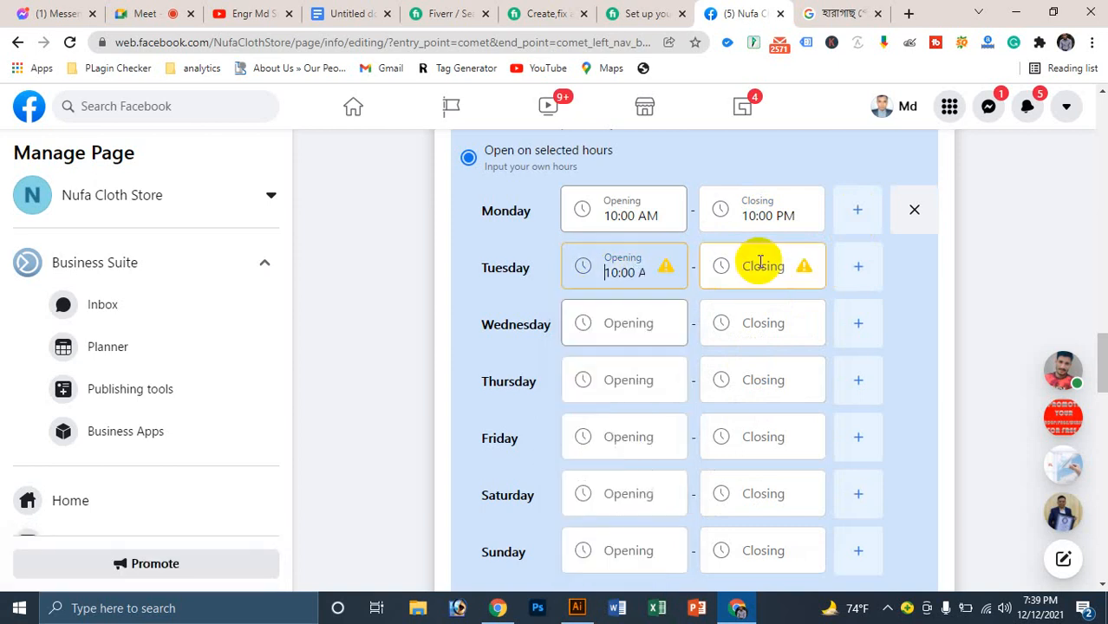
left_click(761, 263)
type("10")
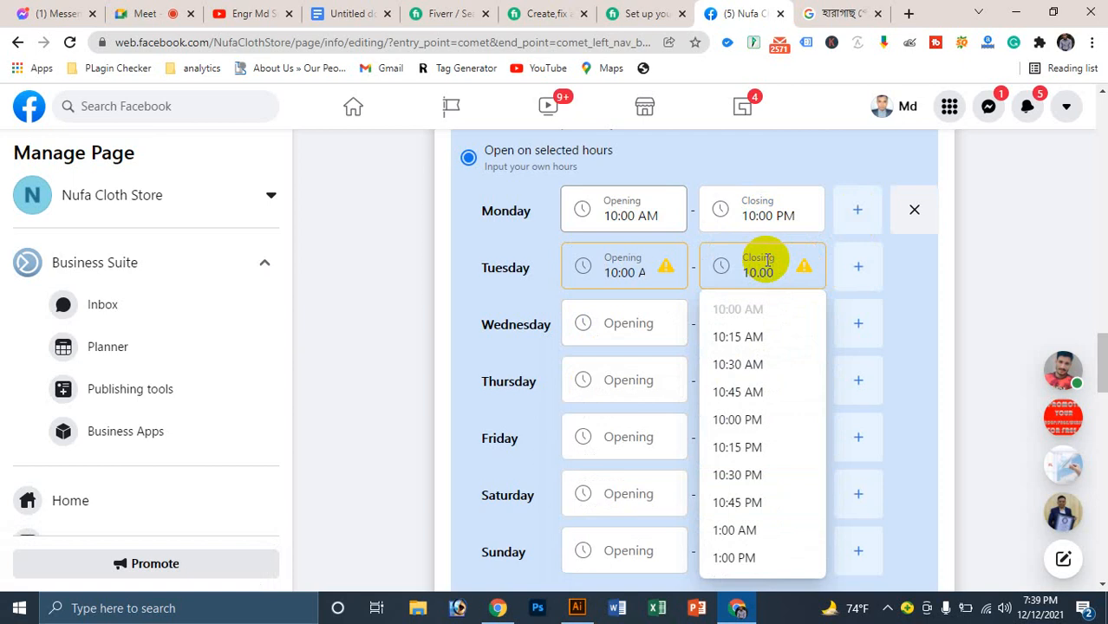
type(":00")
left_click(750, 420)
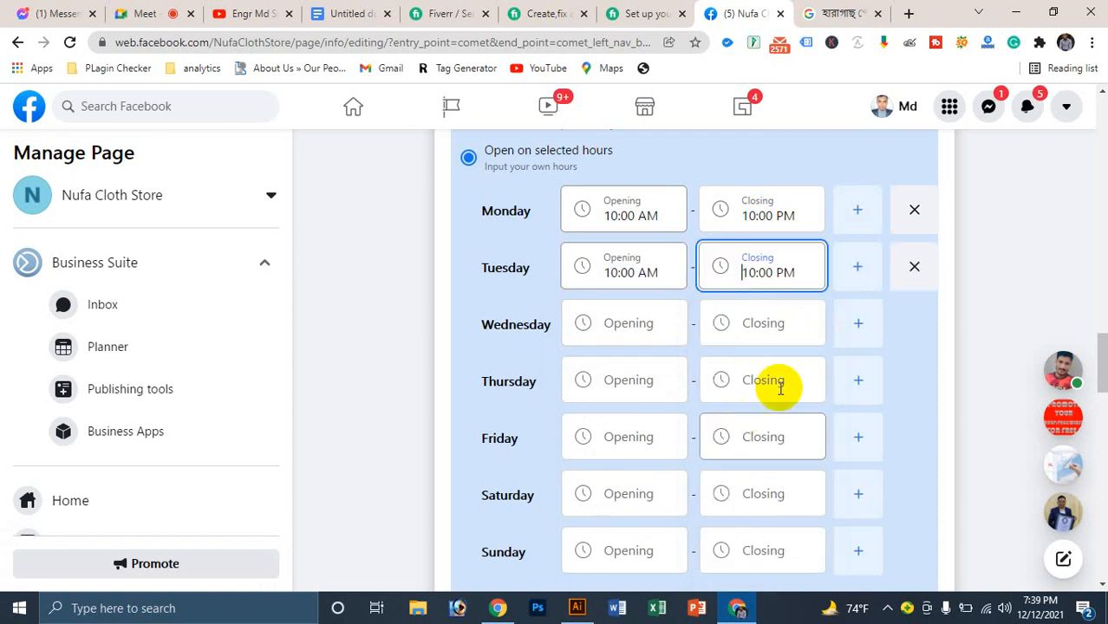
Step: Set Wednesday's hours to 10:00 AM–10:00 PM
left_click(619, 327)
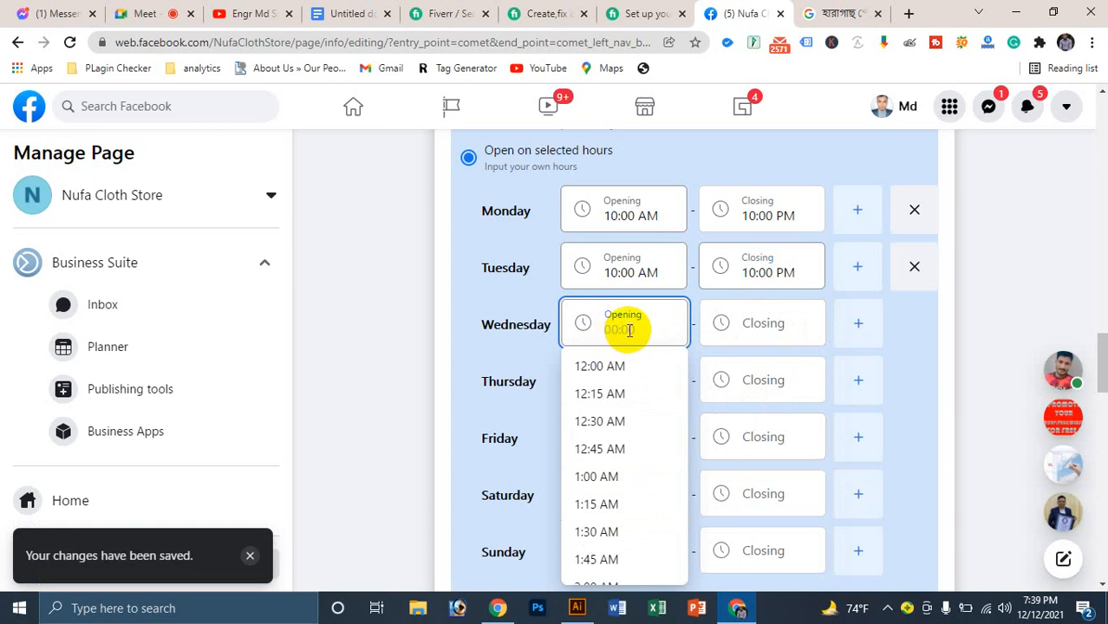
type("10:0")
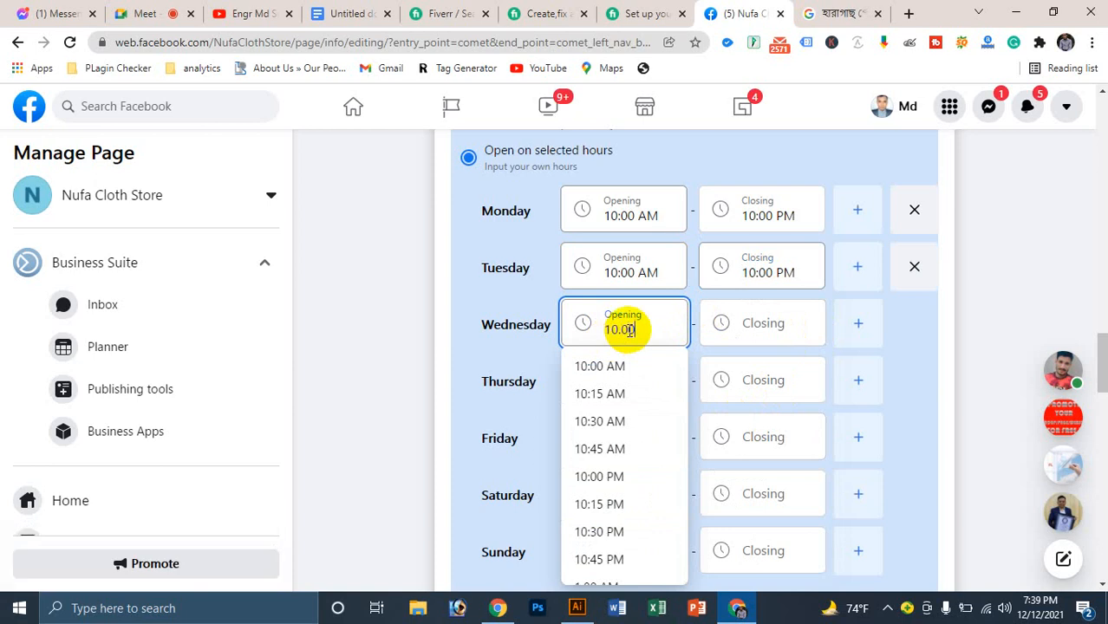
left_click(591, 371)
left_click(755, 322)
type("1")
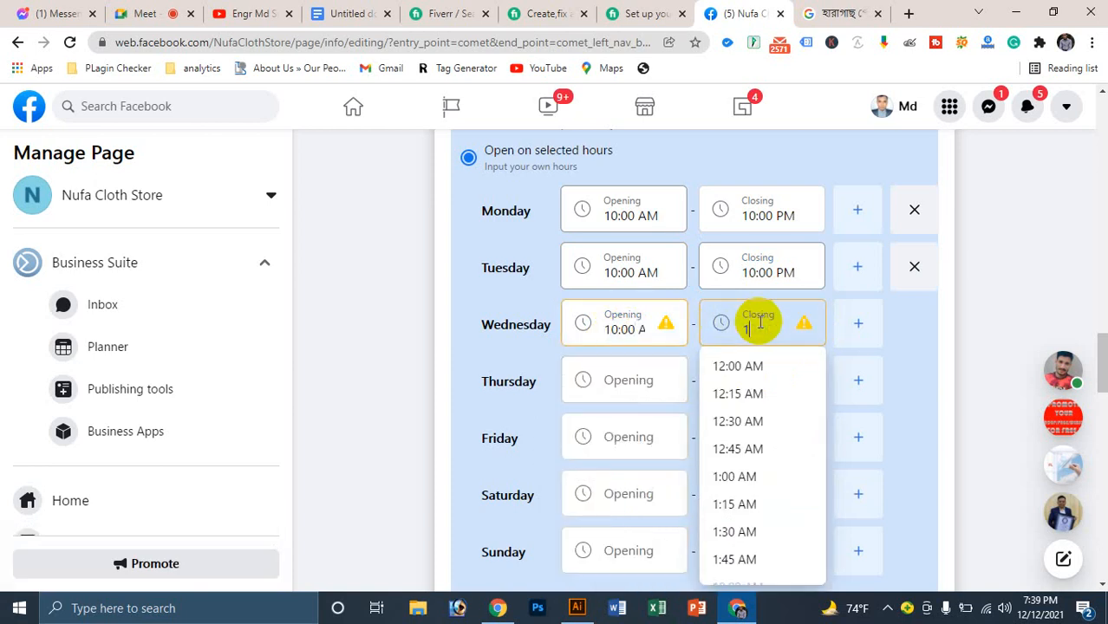
type("0")
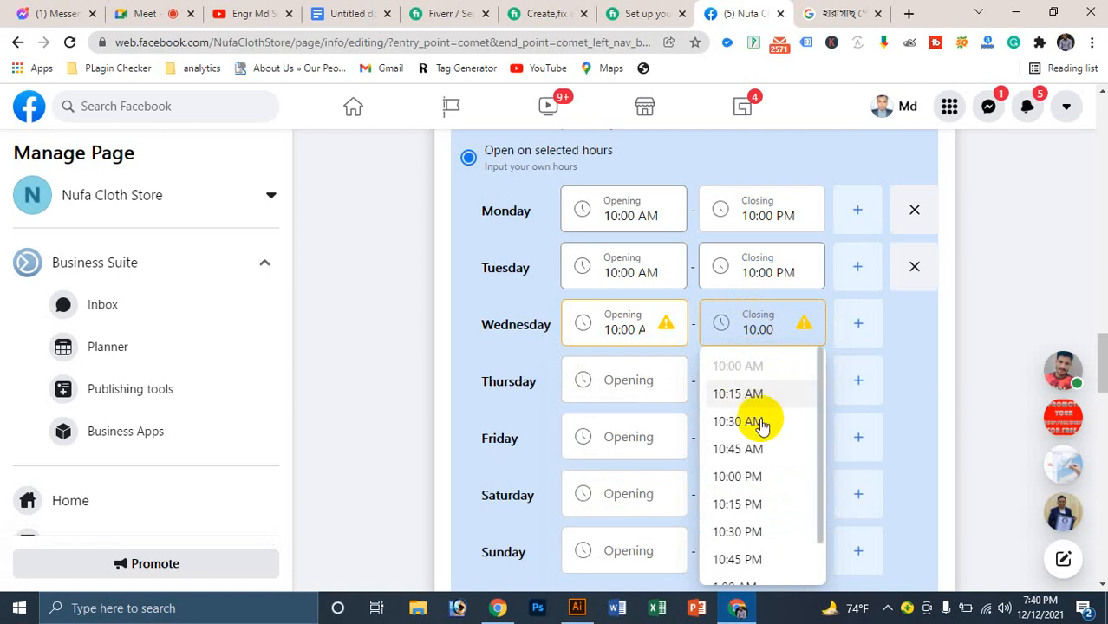
left_click(737, 478)
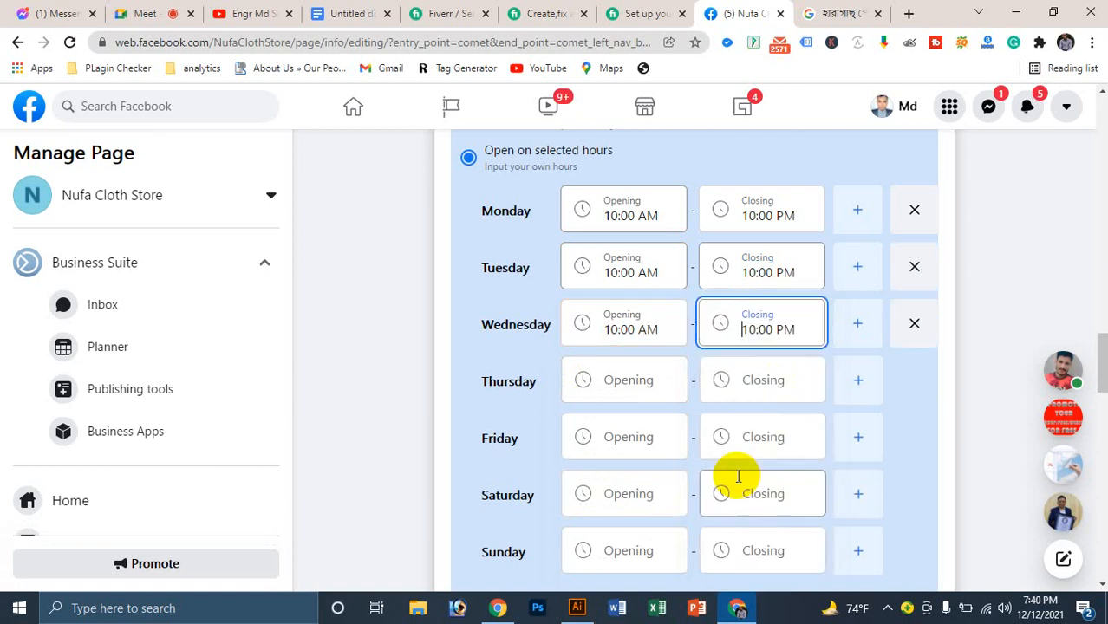
Step: Set Thursday's hours to 10:00 AM–10:00 PM
left_click(631, 378)
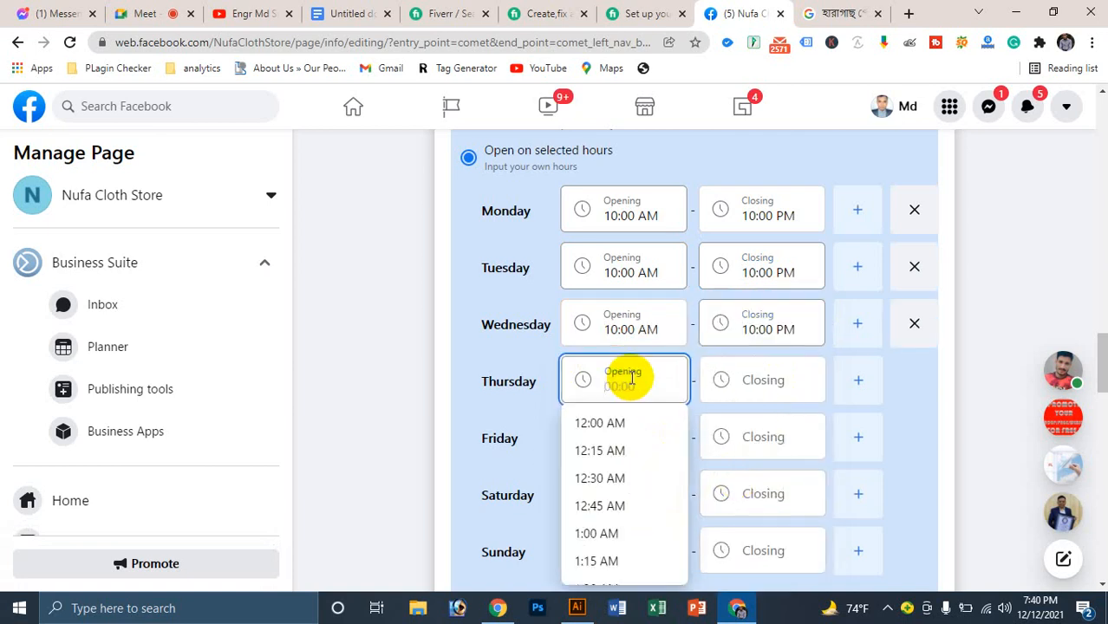
type("10")
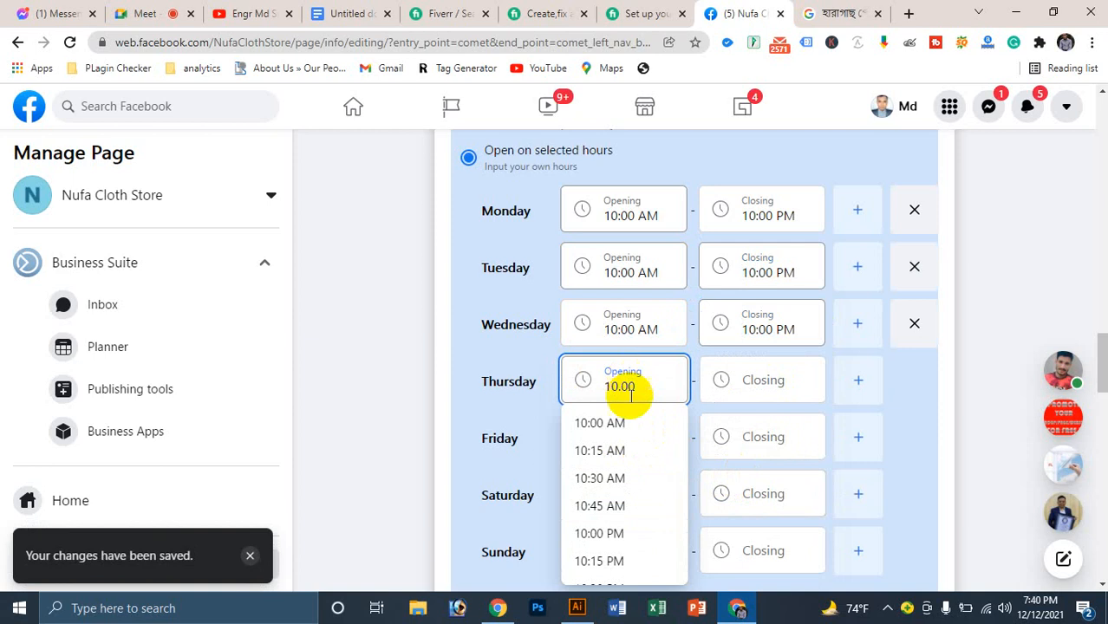
left_click(766, 391)
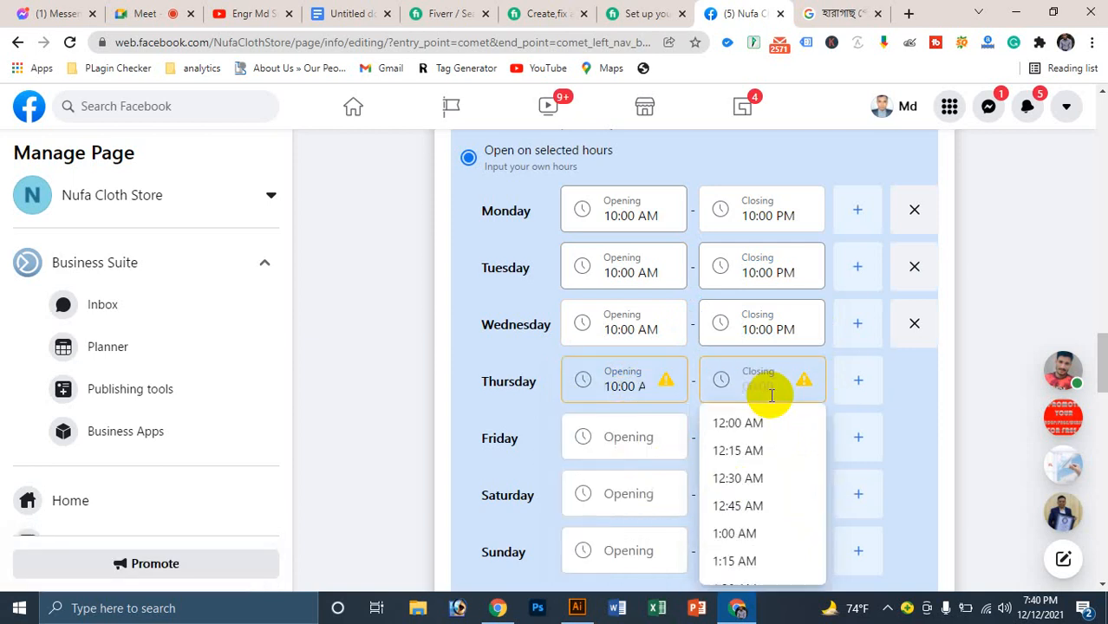
type("10:00")
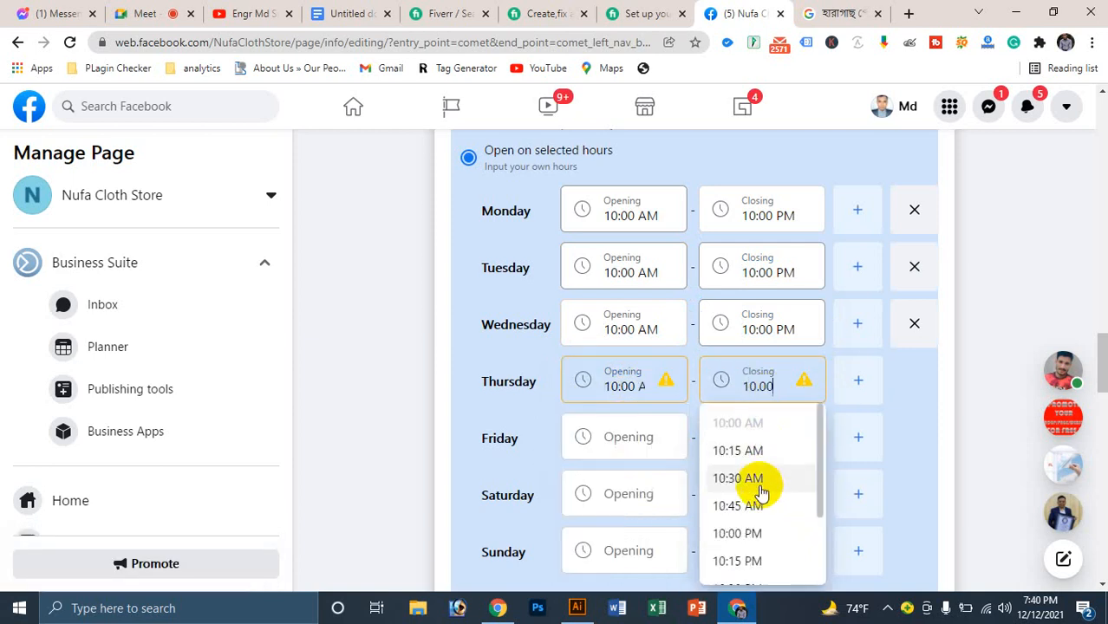
left_click(751, 533)
Step: Set Friday's opening to 2:00 AM and type 9 as its closing time
left_click(596, 441)
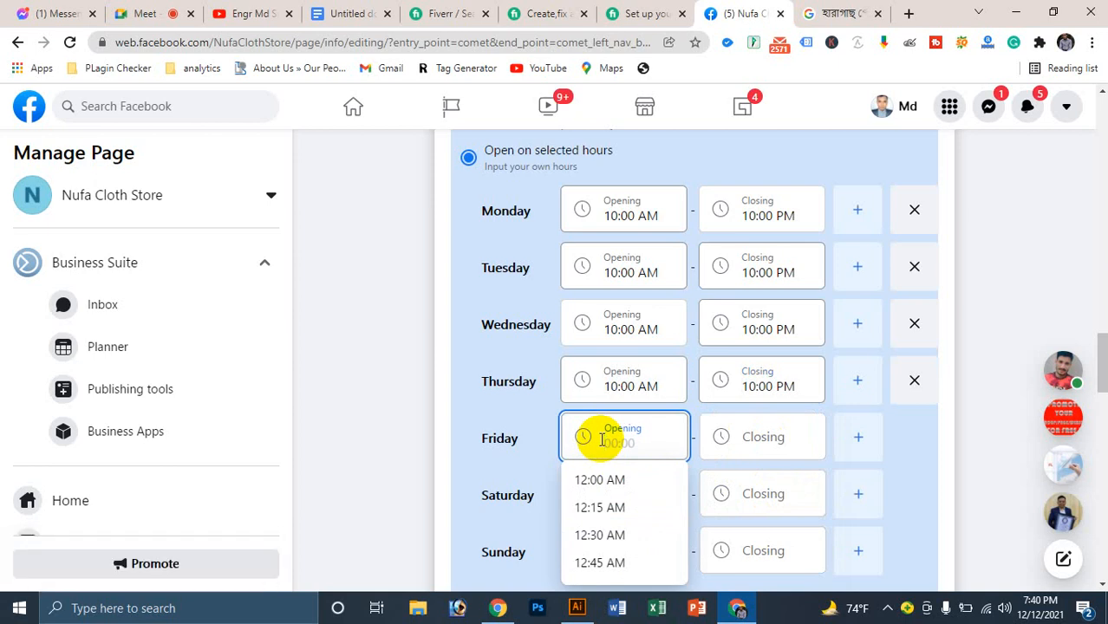
type("2")
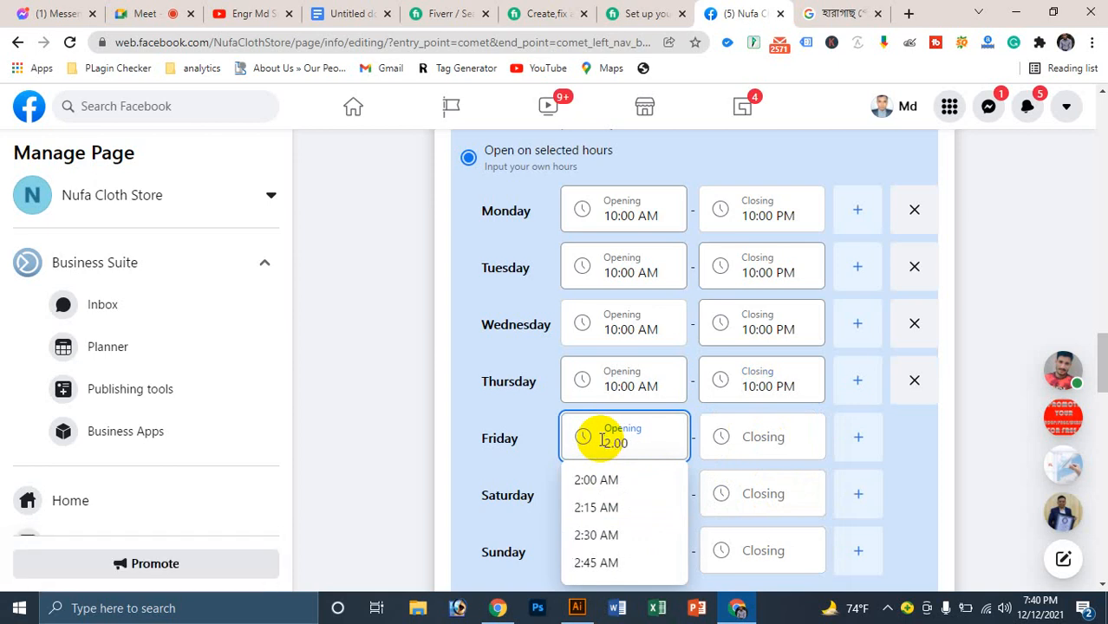
type(".00")
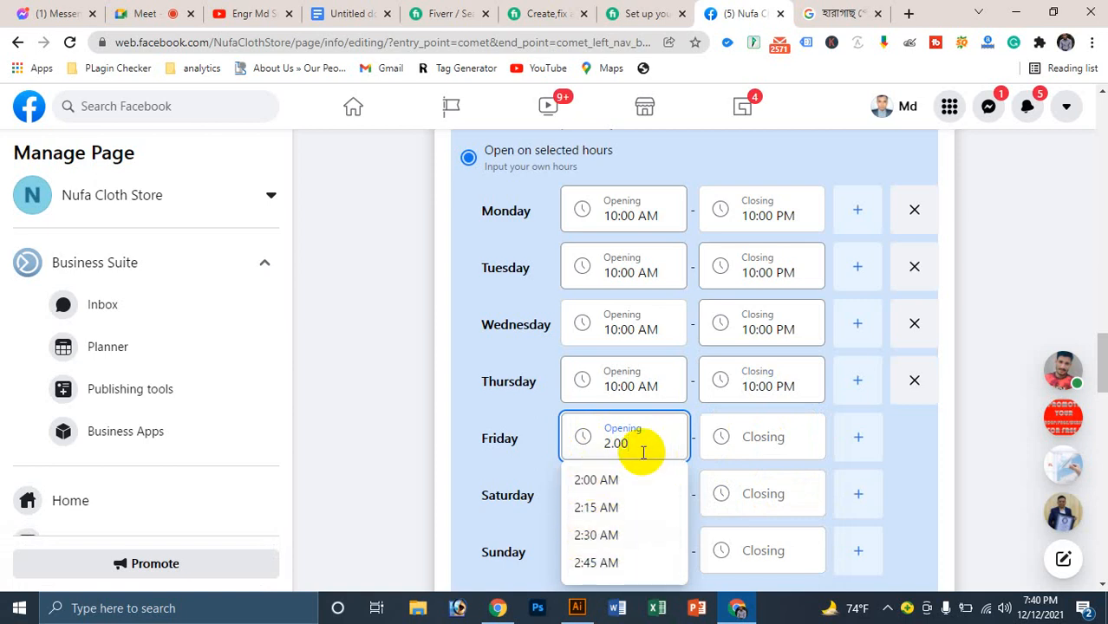
left_click(598, 479)
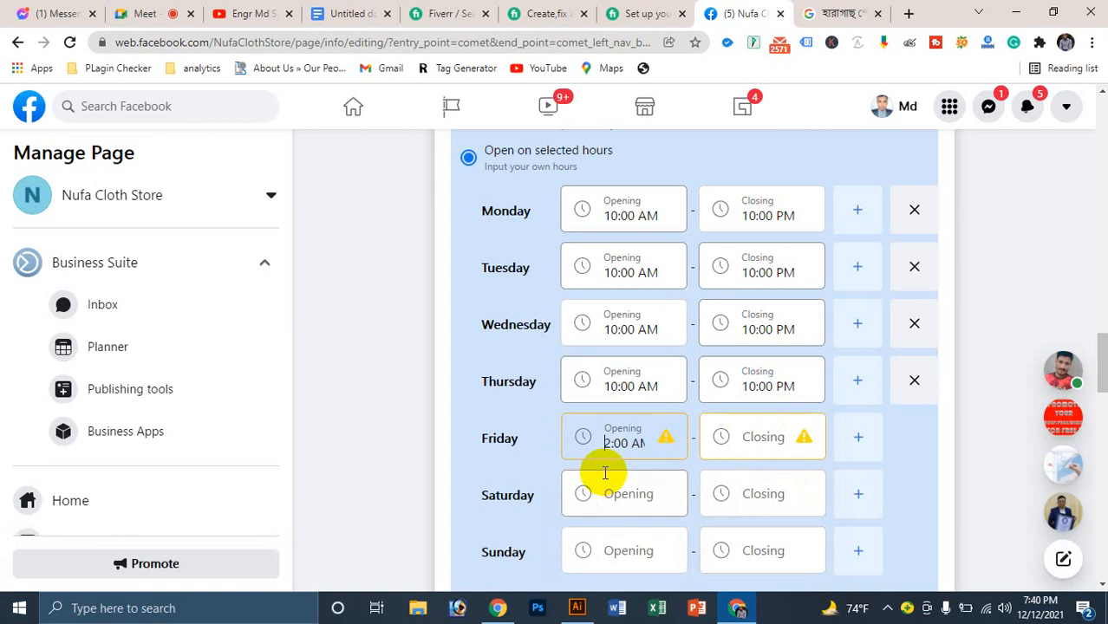
left_click(757, 433)
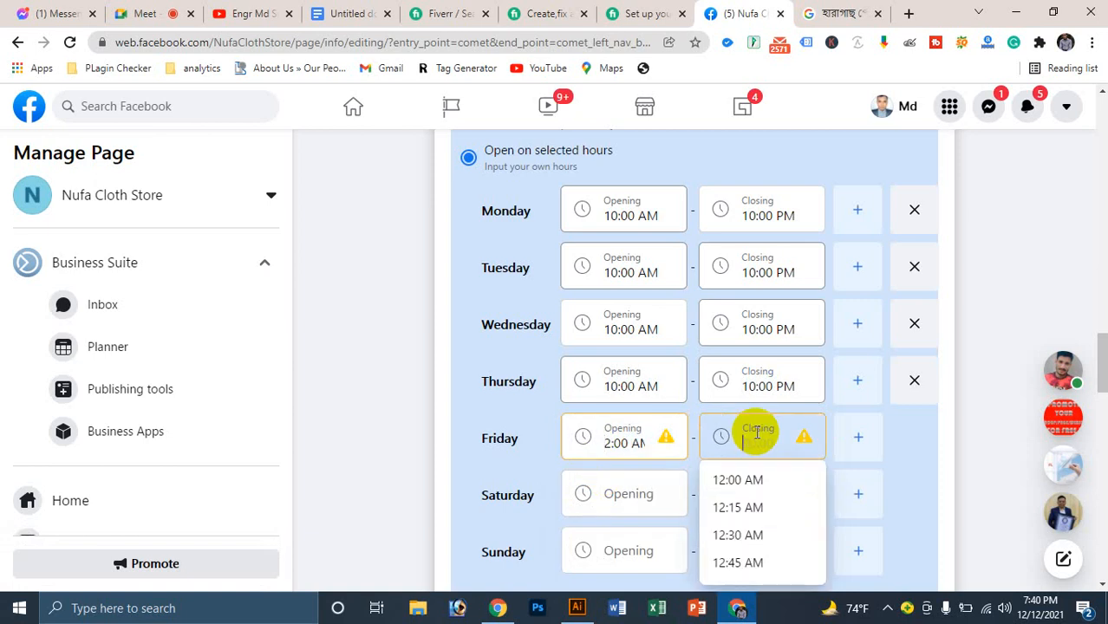
type("9")
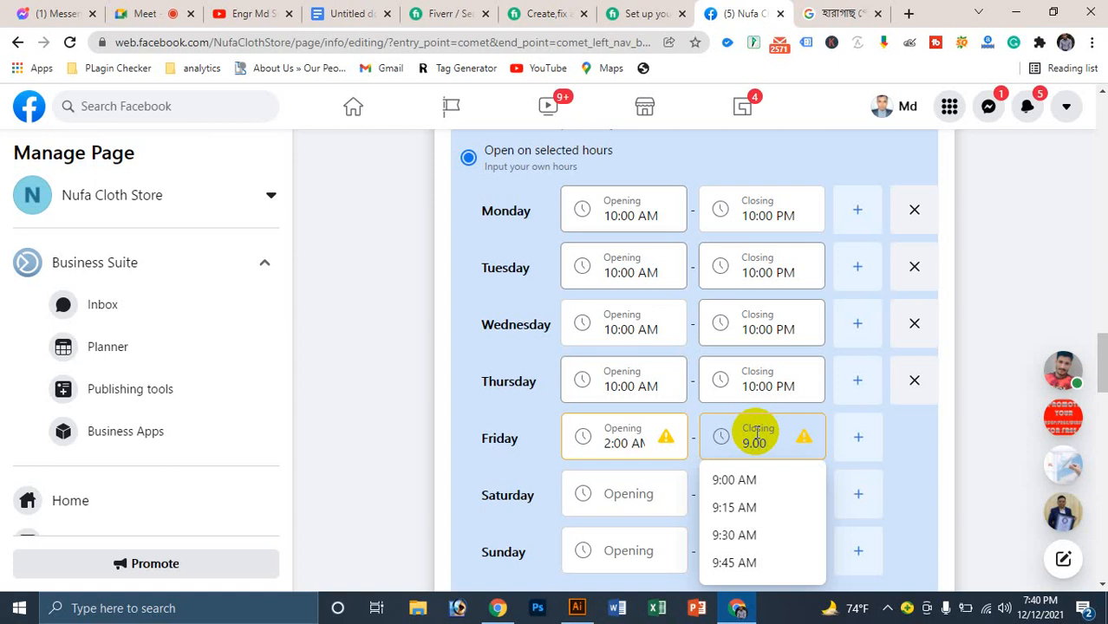
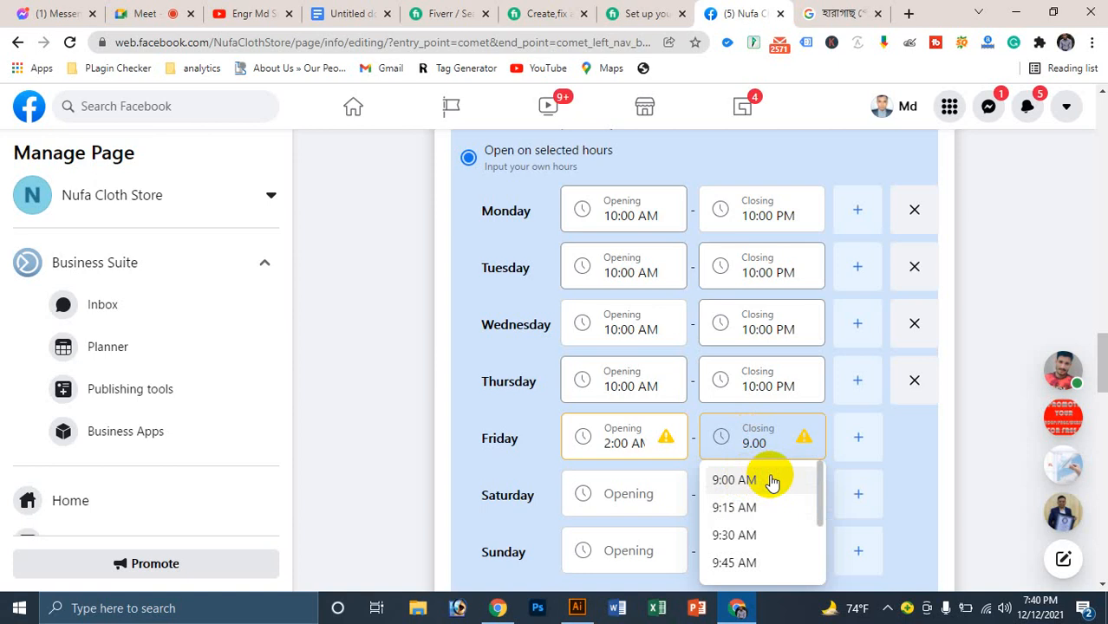
Step: Set Friday's closing to 9:00 AM and Saturday's hours to 10:00 AM–10:00 PM
left_click(766, 476)
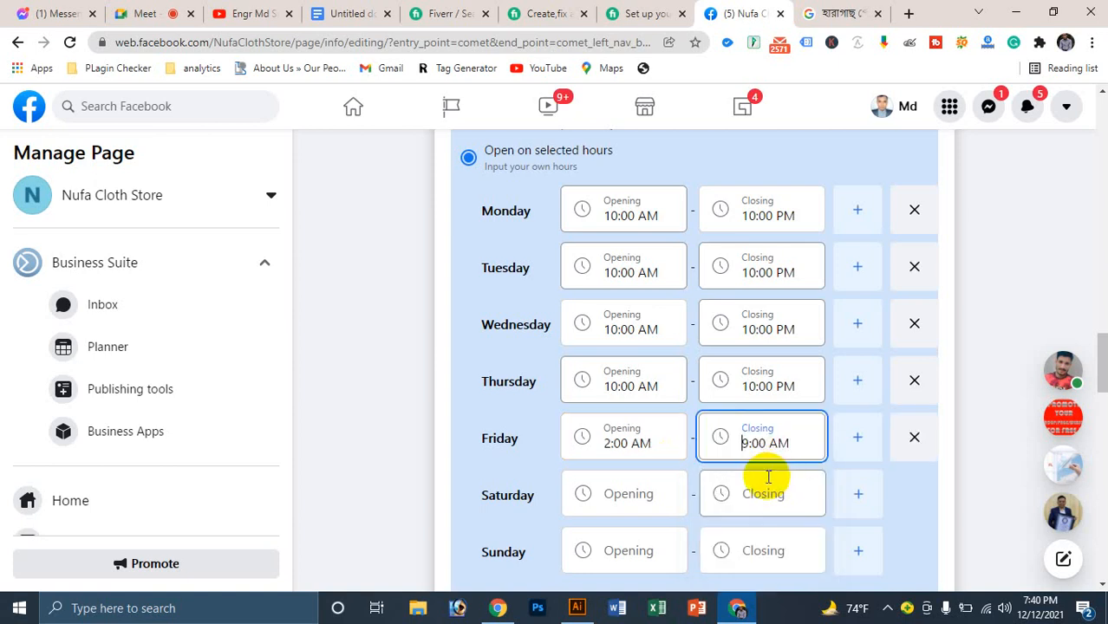
left_click(621, 505)
type("10")
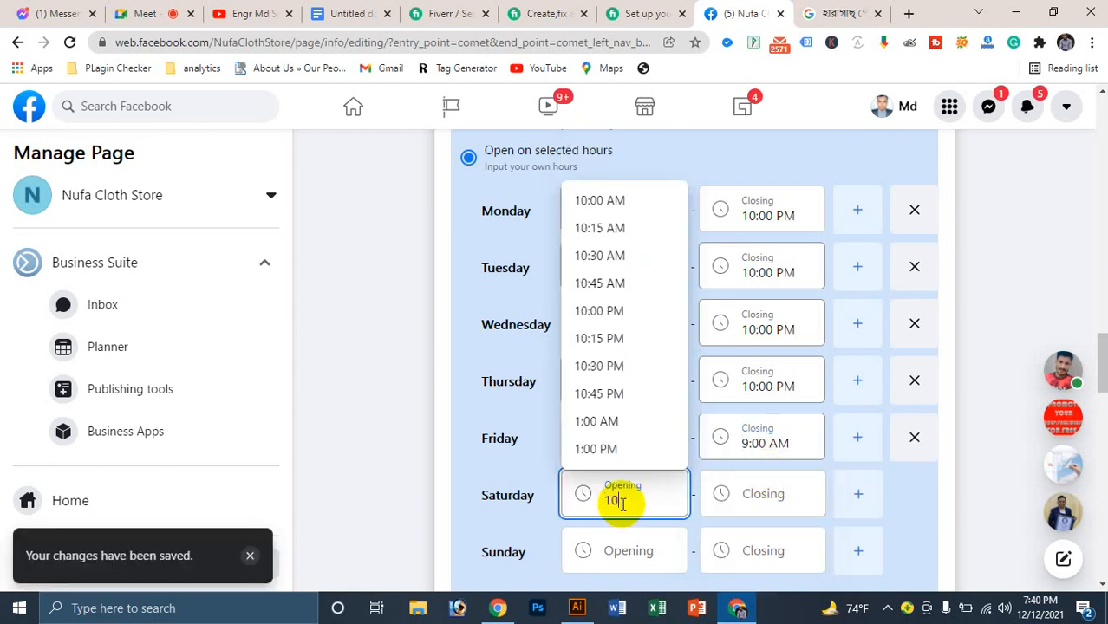
left_click(600, 201)
left_click(755, 497)
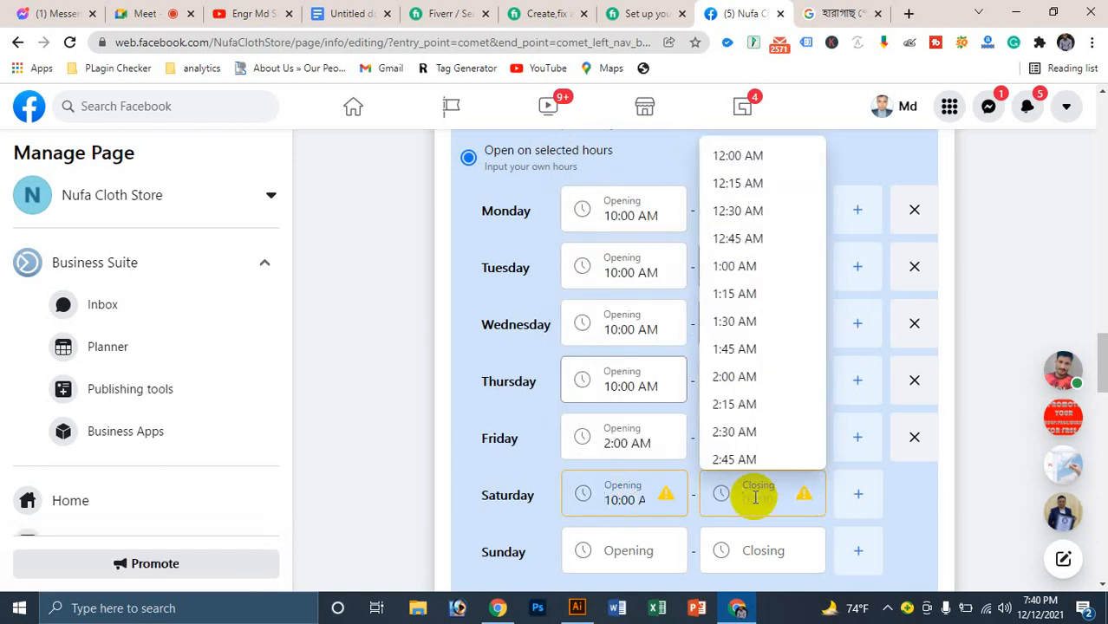
type("10")
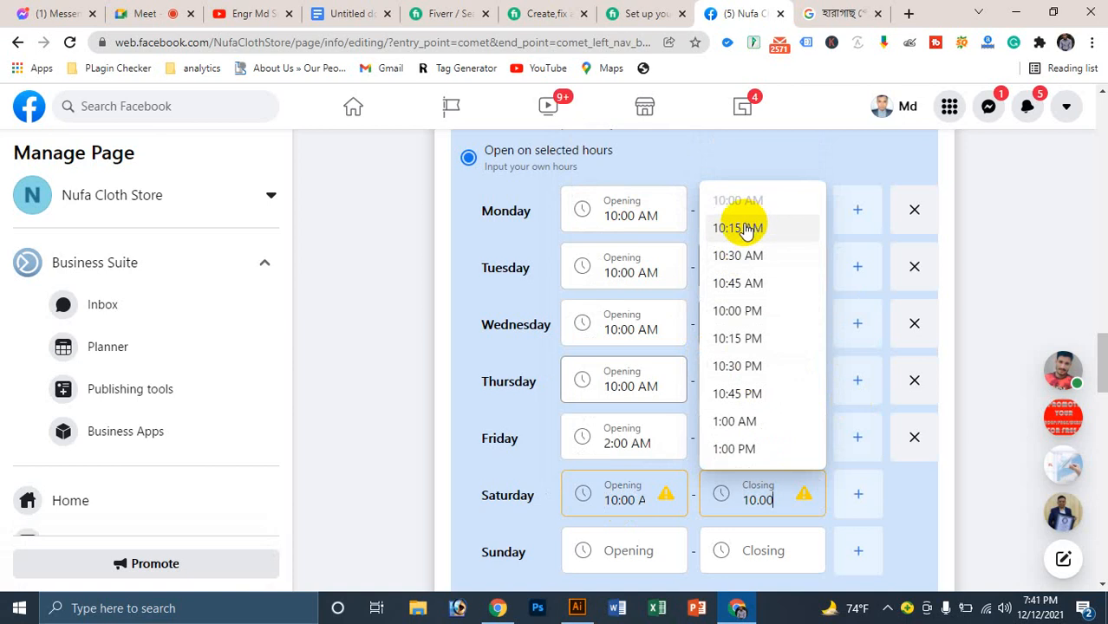
left_click(737, 310)
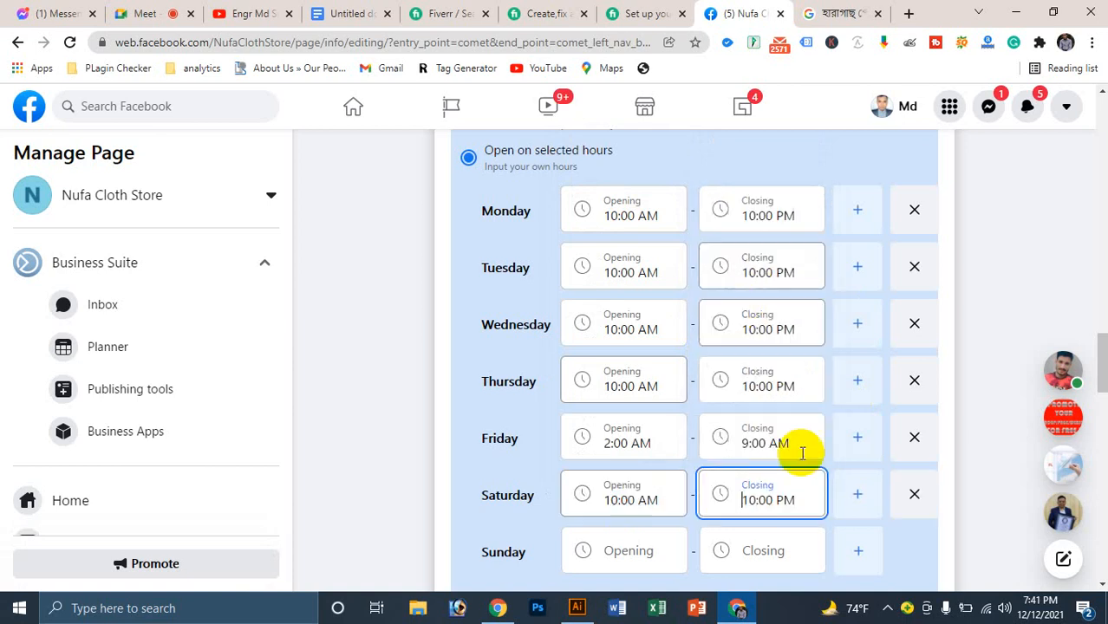
Step: Set Sunday's hours to 10:00 AM–10:00 PM
scroll(634, 507, "down", 1)
scroll(633, 507, "down", 2)
left_click(611, 388)
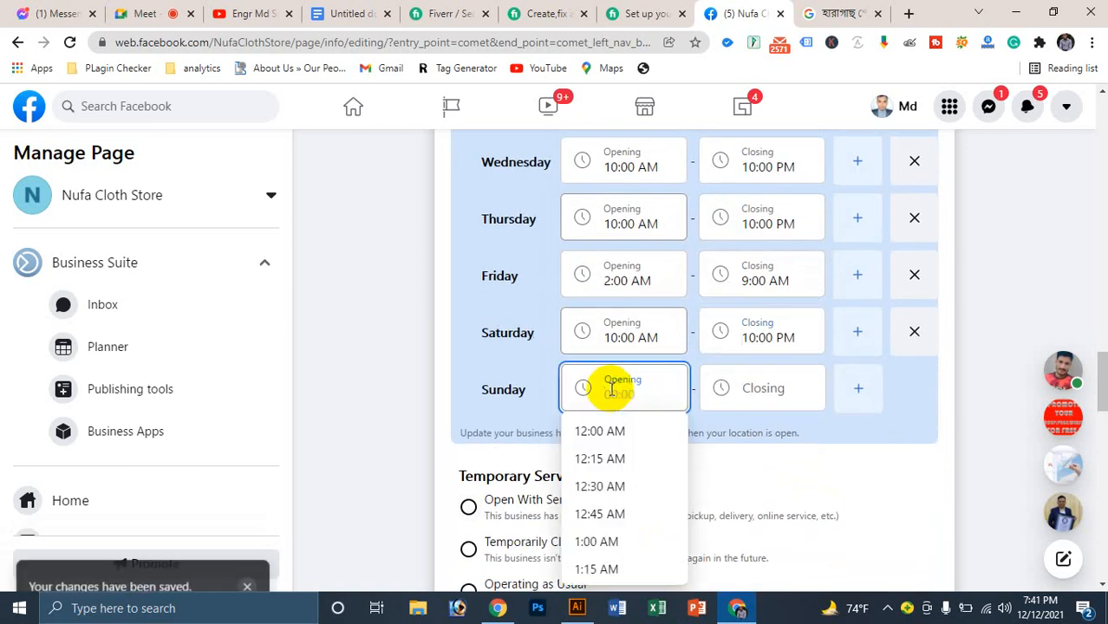
type("10:00")
scroll(611, 389, "up", 1)
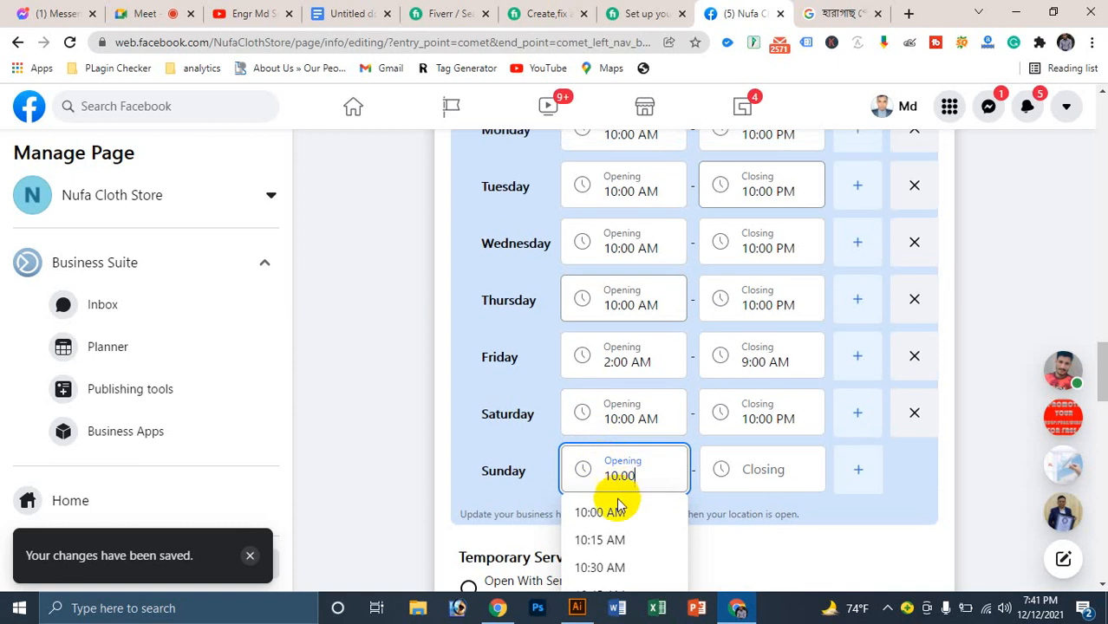
left_click(616, 511)
left_click(766, 465)
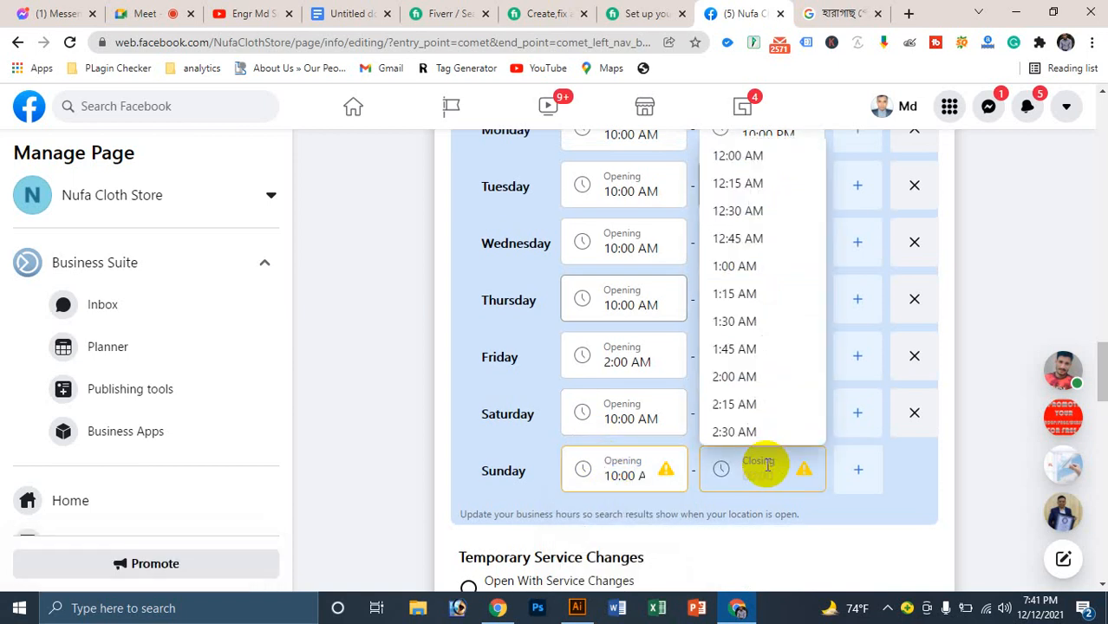
type("10")
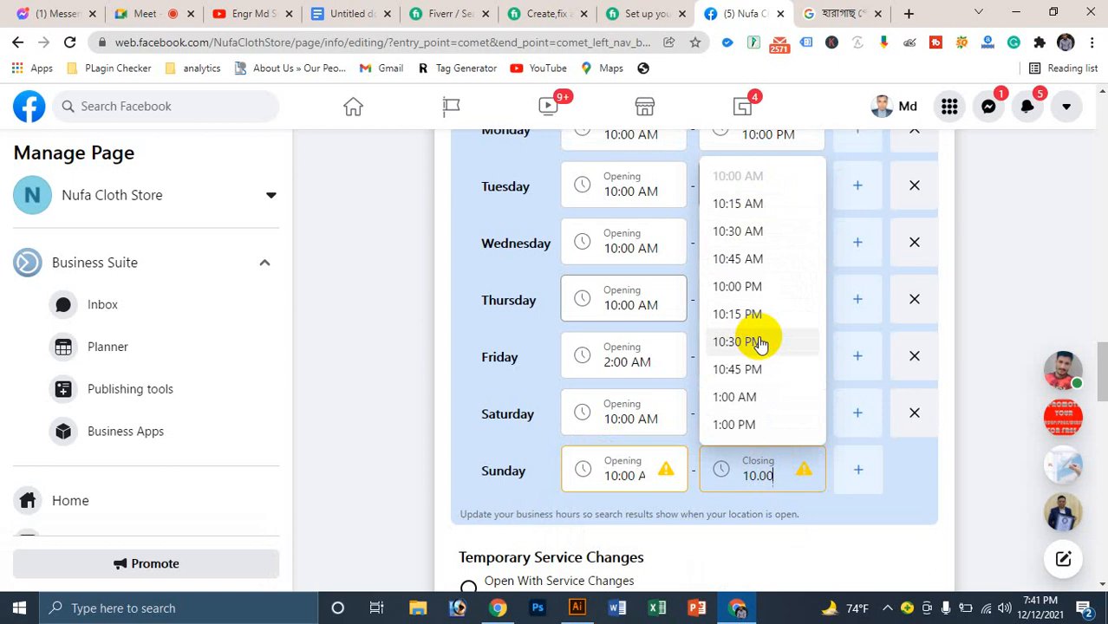
left_click(751, 296)
scroll(781, 322, "down", 2)
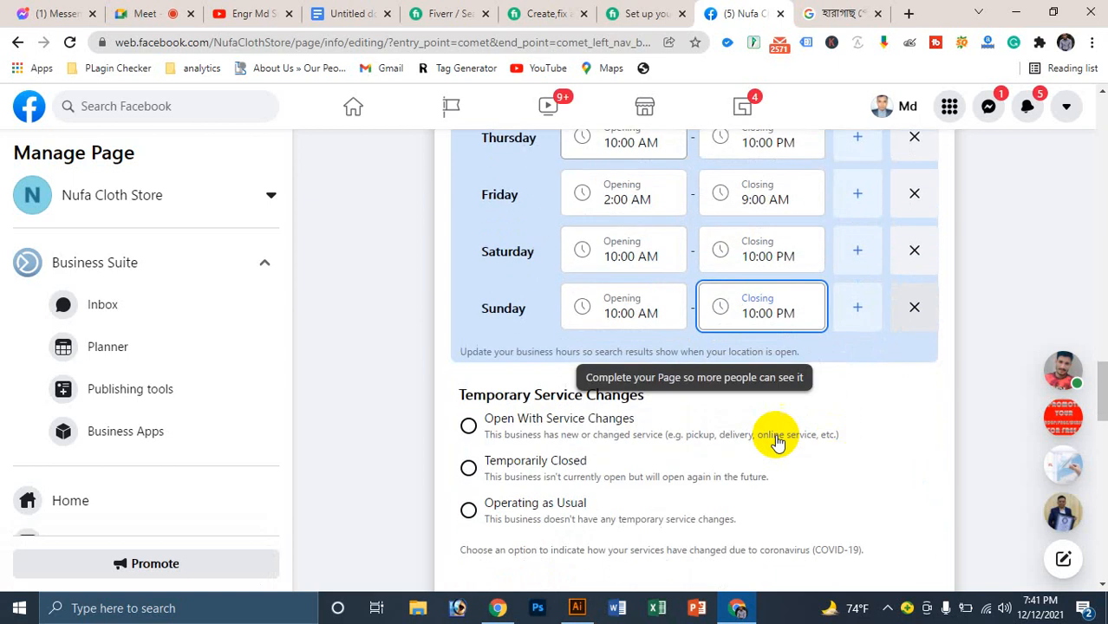
scroll(593, 359, "up", 7)
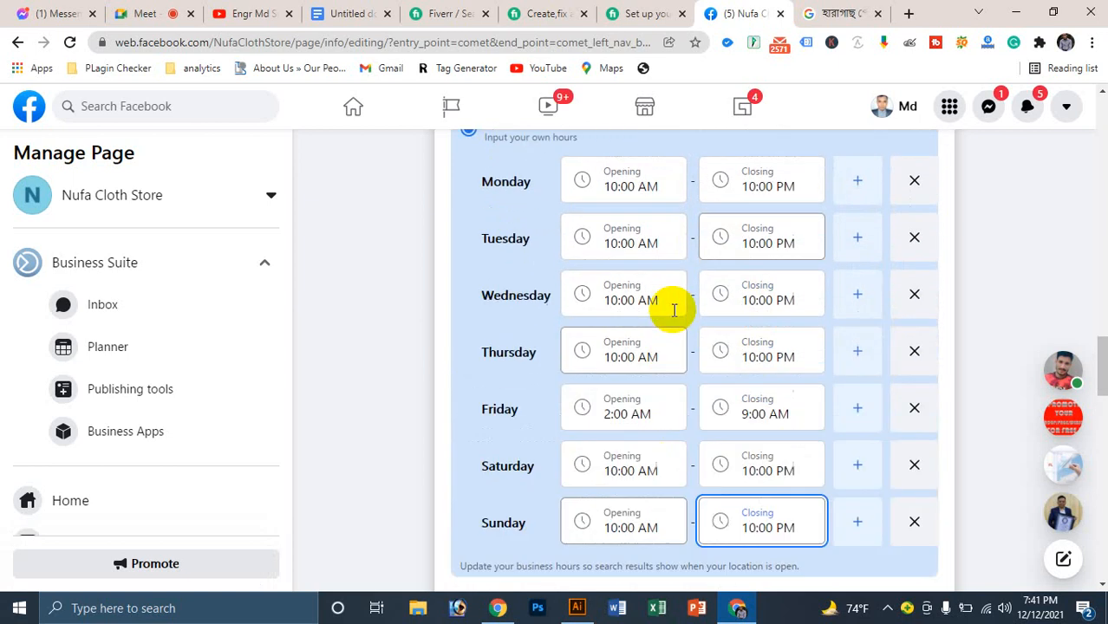
scroll(666, 310, "down", 2)
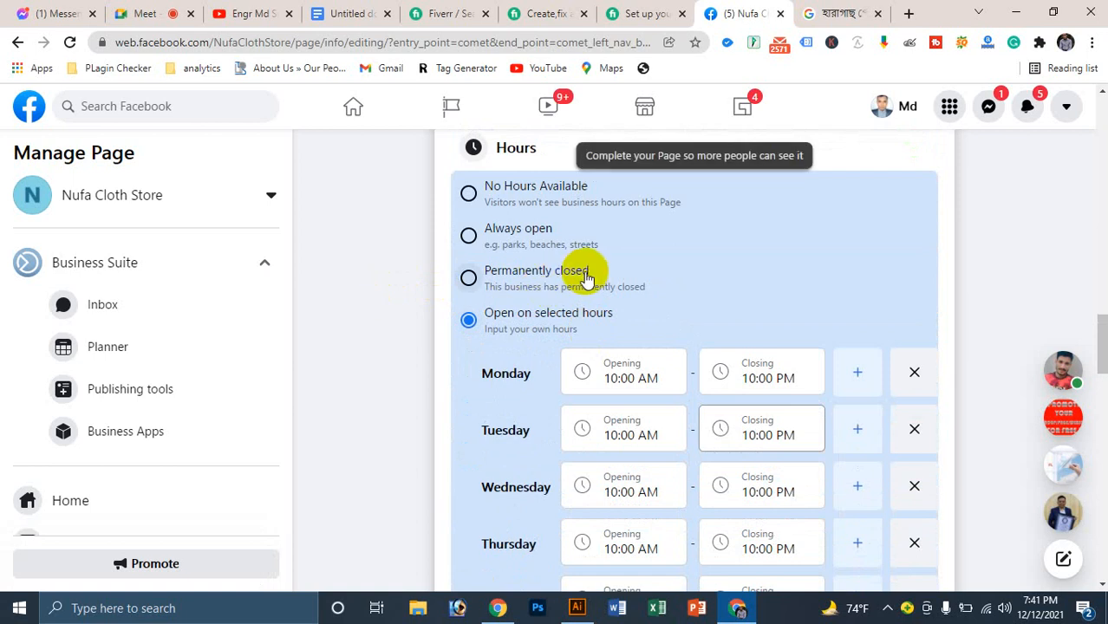
scroll(594, 282, "down", 6)
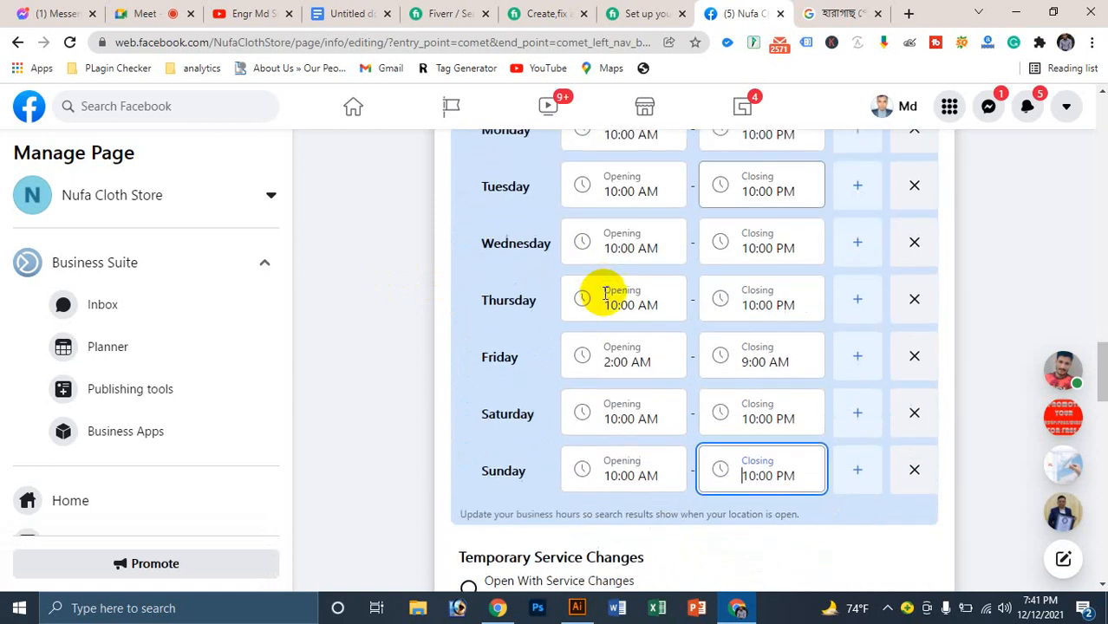
Step: Accept the suggested new page address and mark the business as Operating as Usual
triple_click(521, 315)
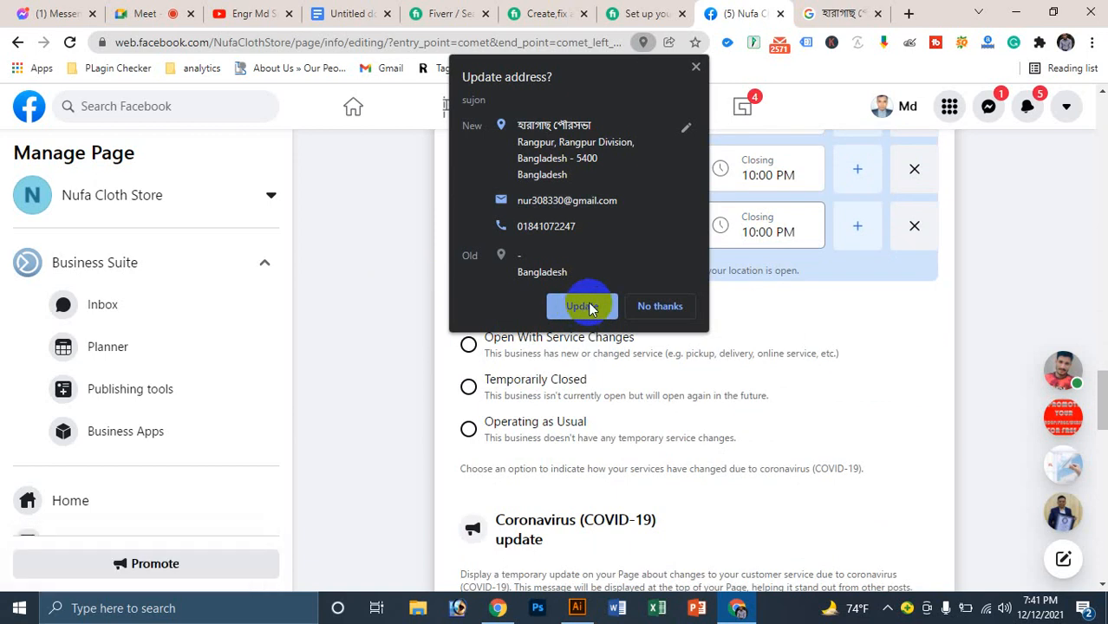
left_click(589, 308)
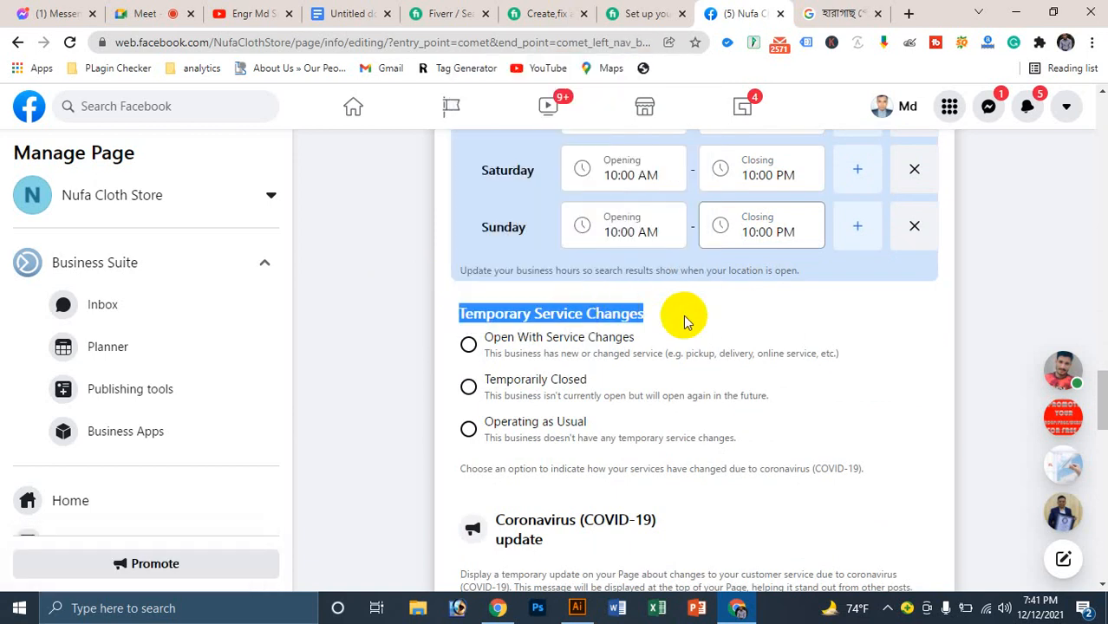
scroll(518, 305, "down", 2)
left_click(863, 279)
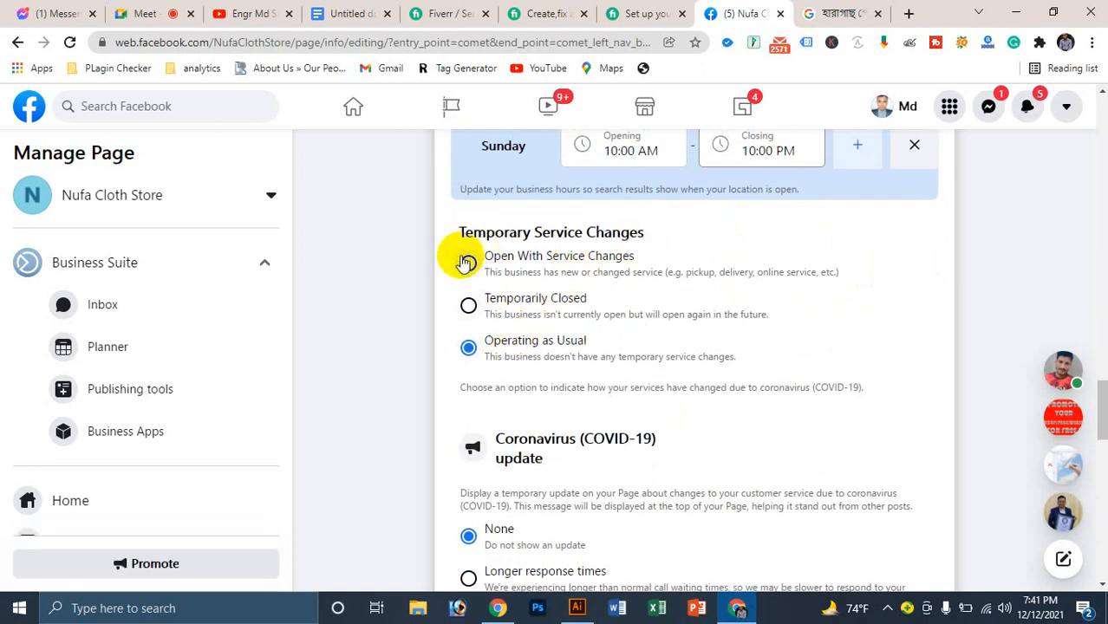
scroll(846, 328, "down", 1)
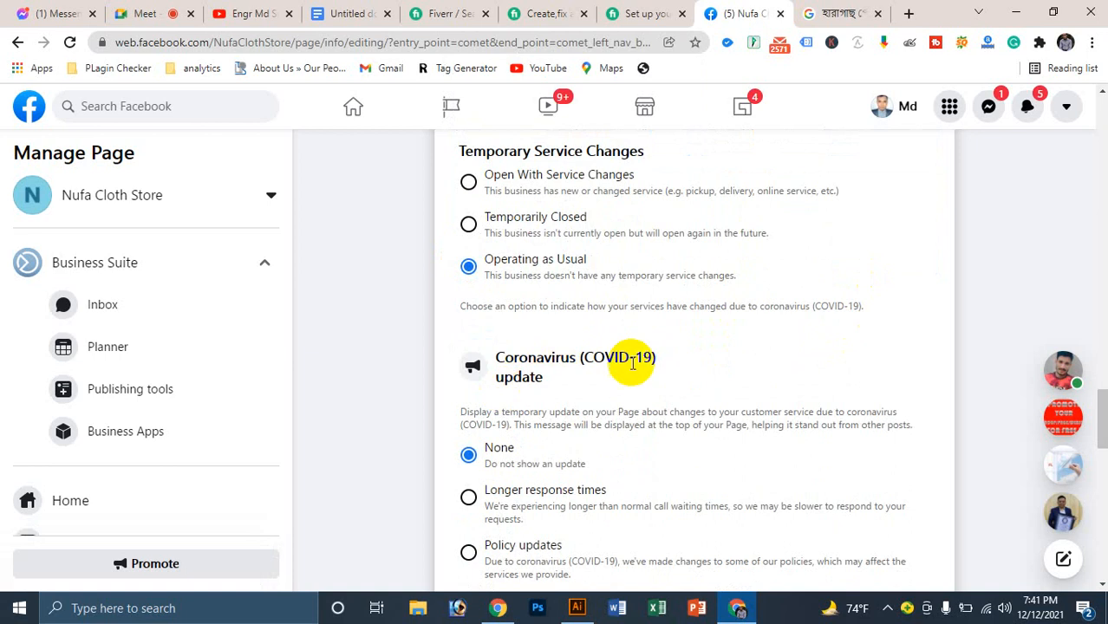
scroll(606, 338, "down", 2)
scroll(563, 286, "down", 3)
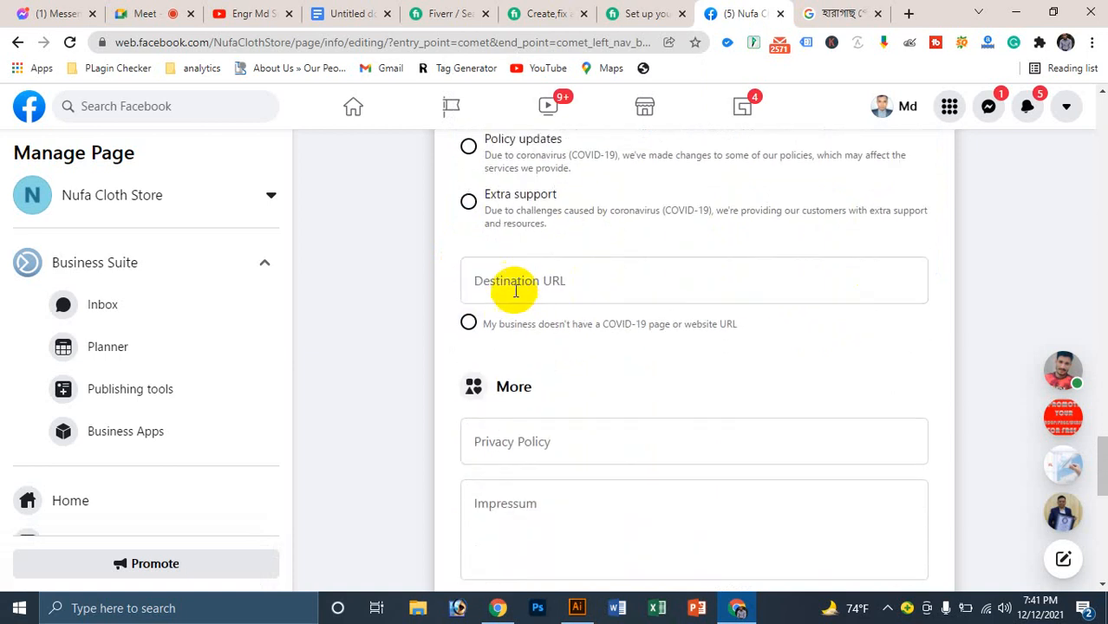
Step: Enter 'গ্রাহক সেবায় আমাদের মূল লক্ষ্য' as the Privacy Policy text
left_click(516, 291)
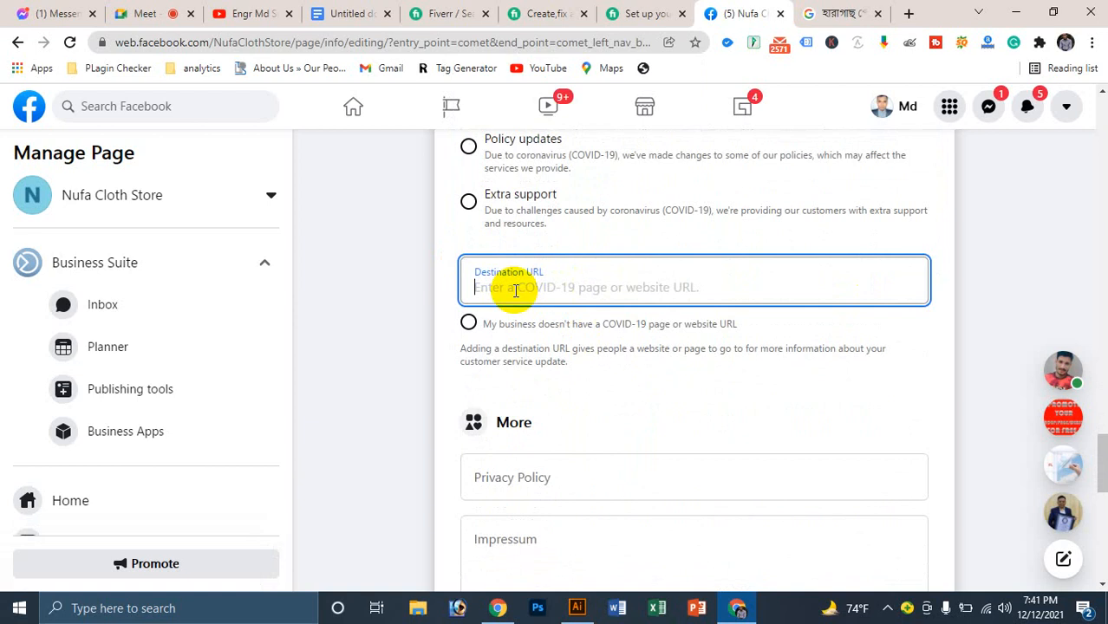
left_click(527, 478)
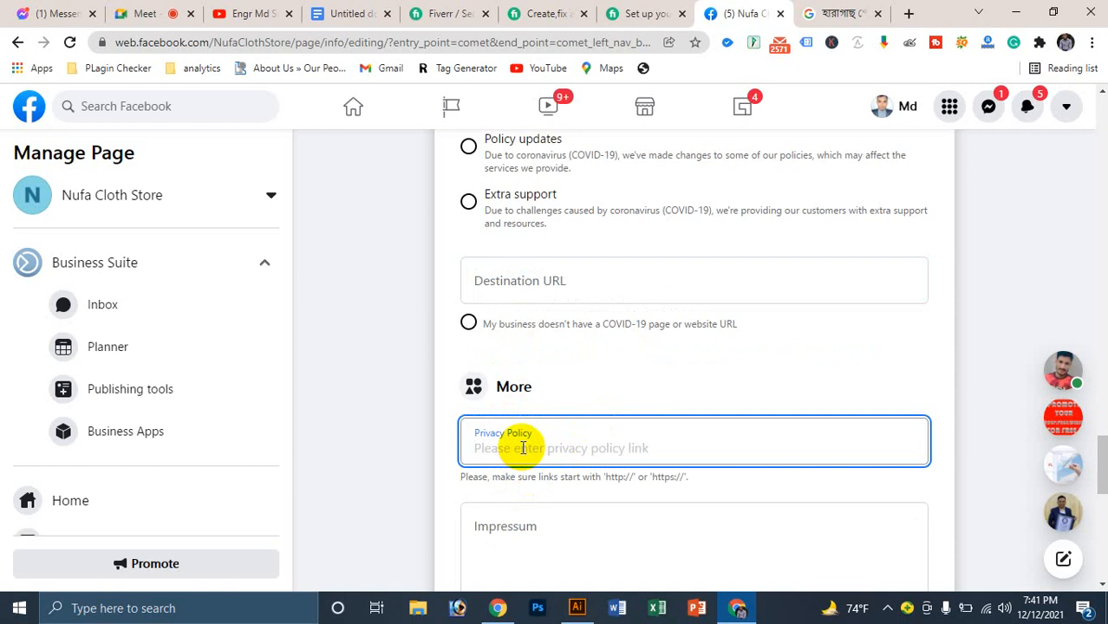
type("হত")
key("BackSpace")
key("BackSpace")
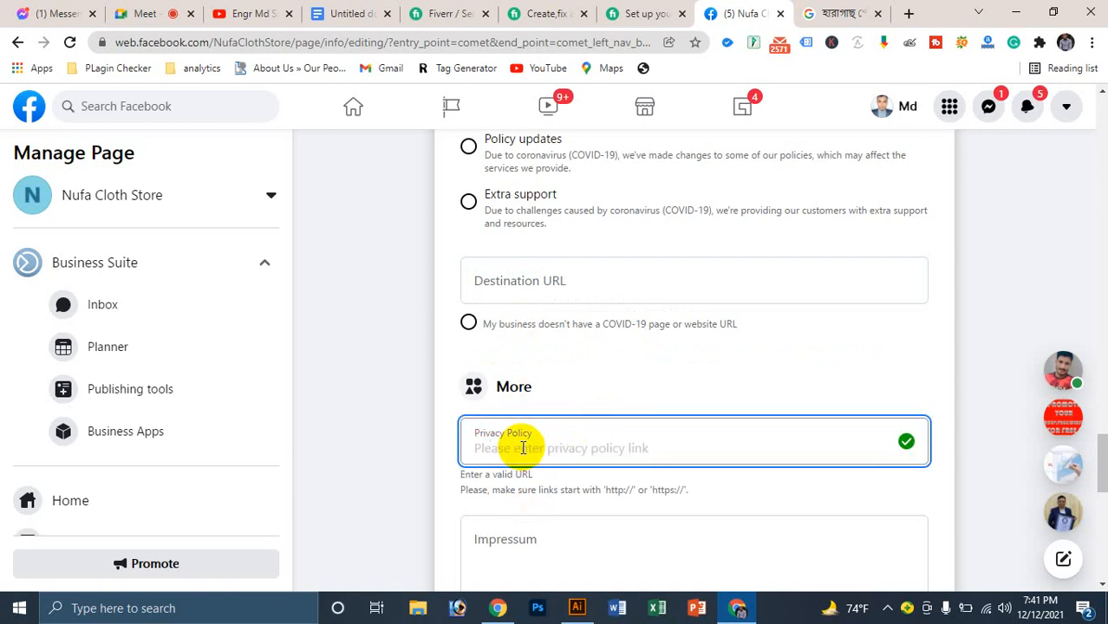
type("গ্রাহ")
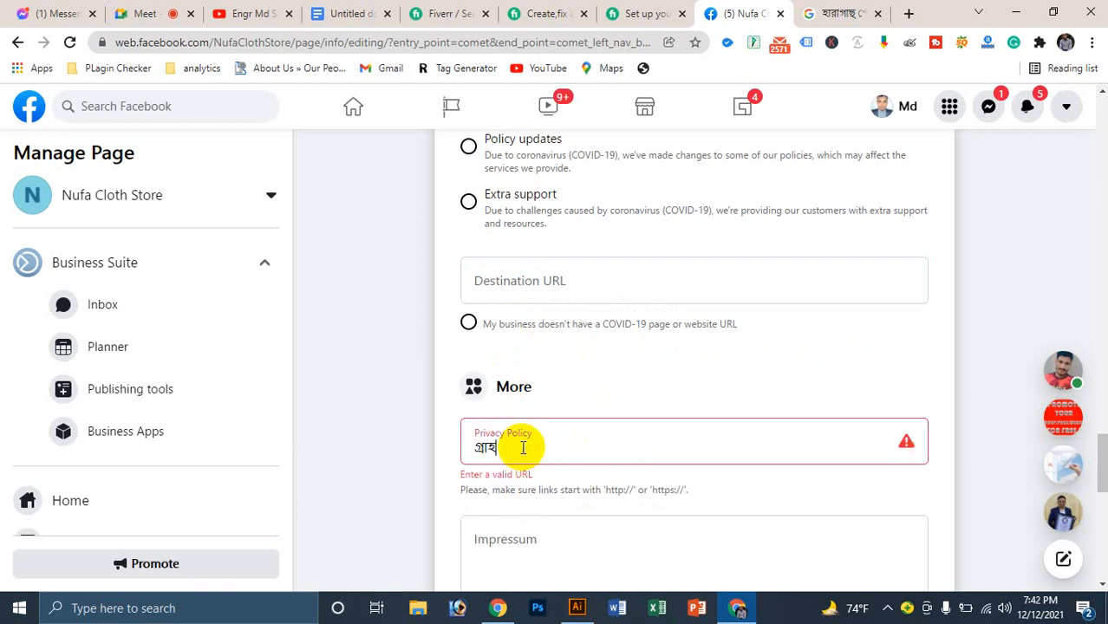
type("ক সেবায় আমা")
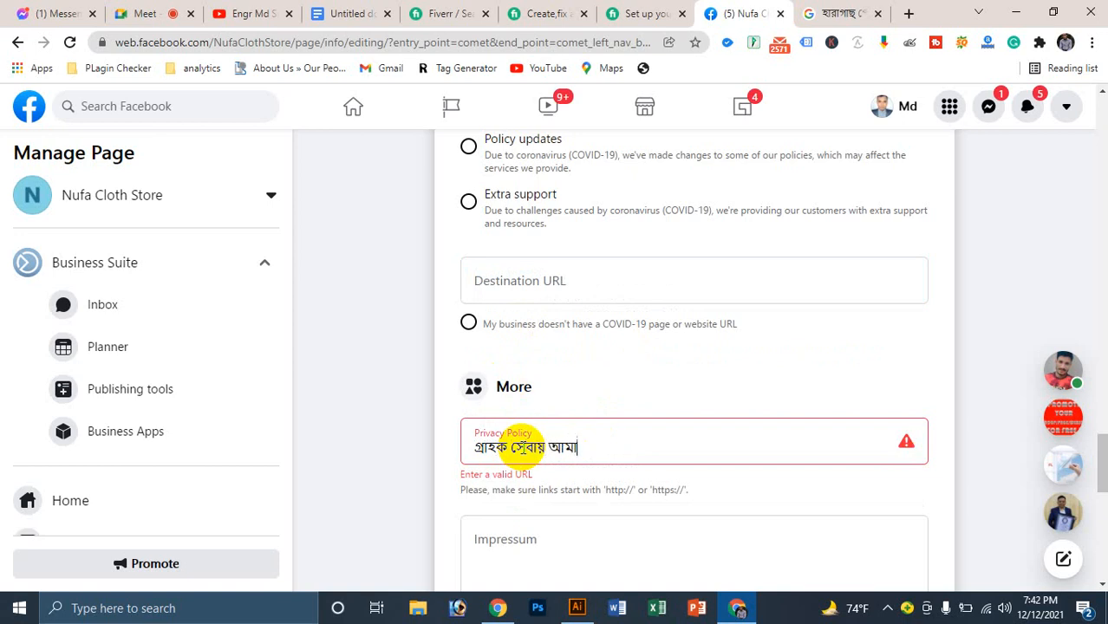
type("দের মূল ইদে")
key("BackSpace")
key("BackSpace")
key("BackSpace")
type("েউ")
key("BackSpace")
key("BackSpace")
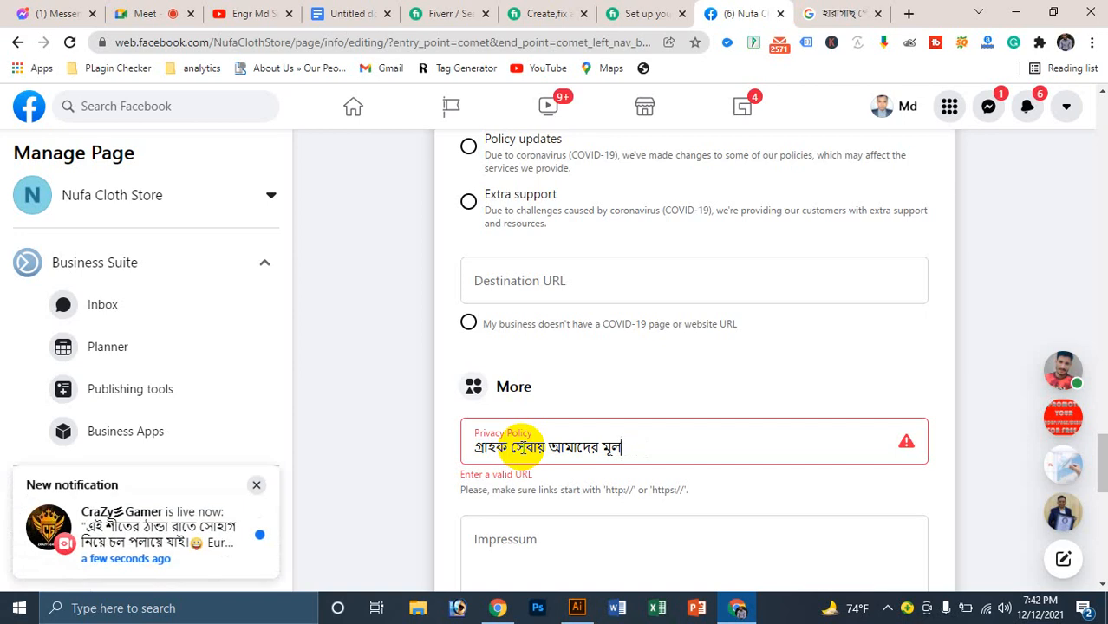
type("েউ")
key("BackSpace")
key("BackSpace")
key("BackSpace")
type("লেক্ষ")
key("BackSpace")
key("BackSpace")
key("BackSpace")
key("BackSpace")
key("BackSpace")
key("BackSpace")
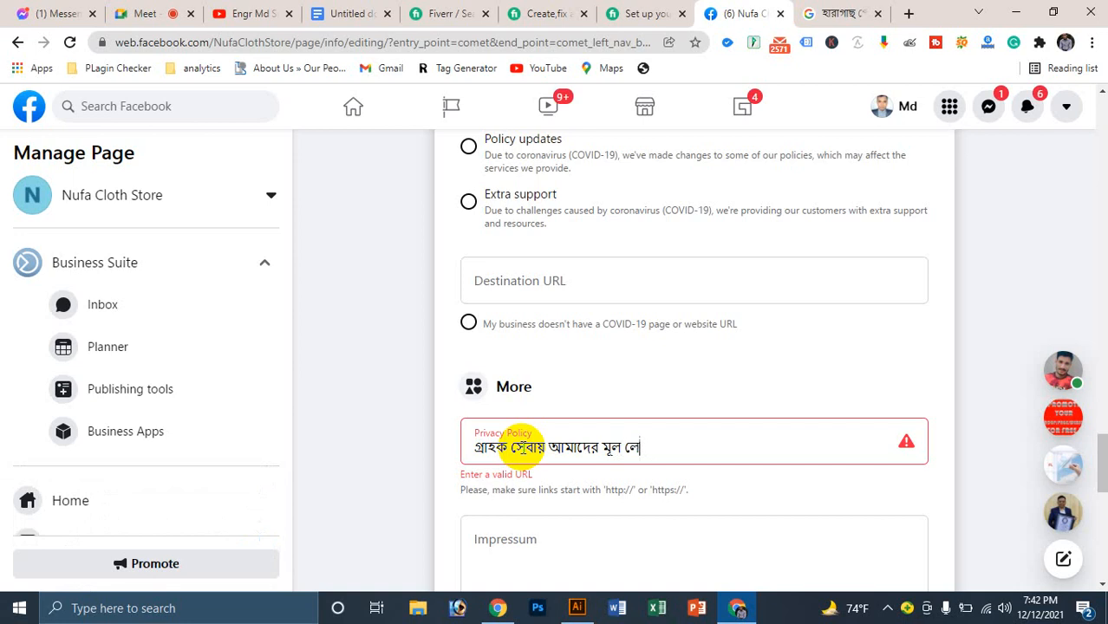
type("লক্ষ্য")
Step: Move into the empty Impressum field below the Privacy Policy
scroll(522, 440, "down", 1)
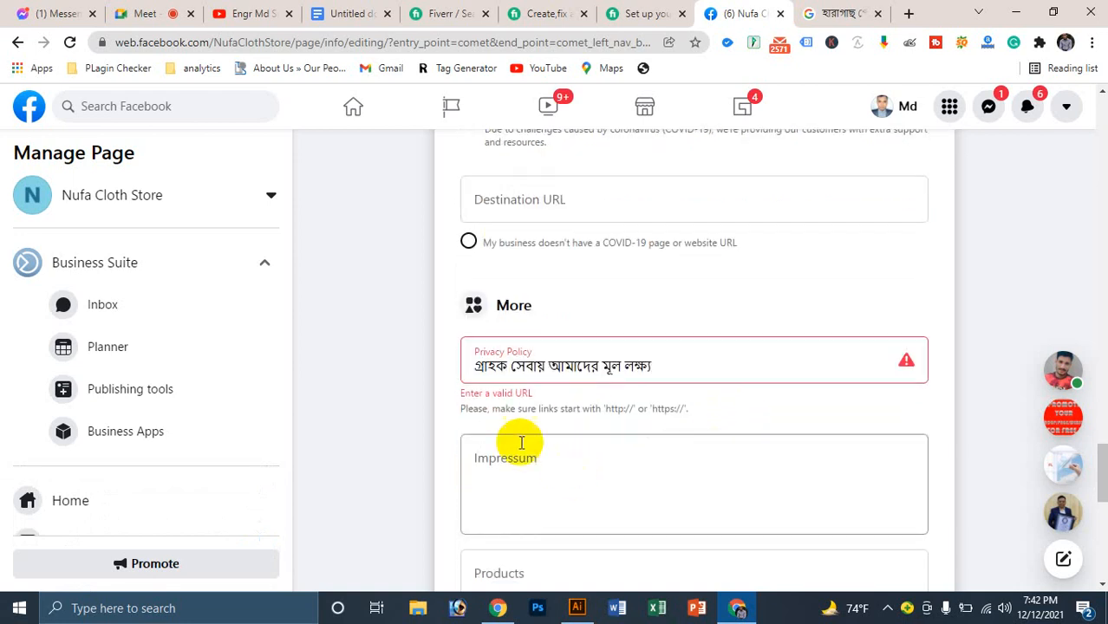
left_click(567, 472)
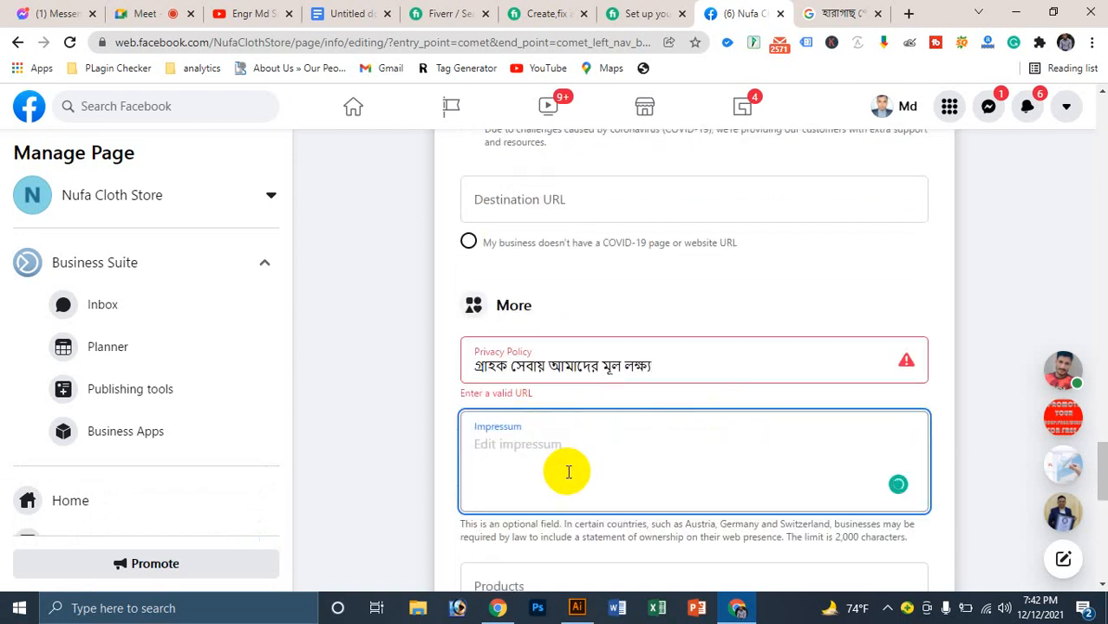
triple_click(626, 354)
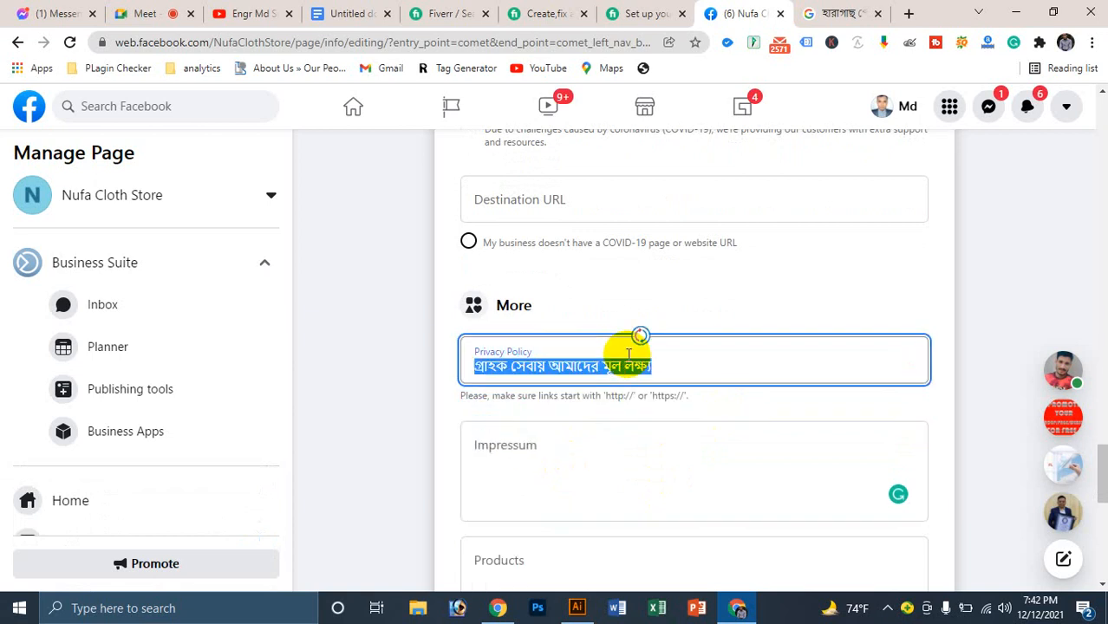
left_click(612, 478)
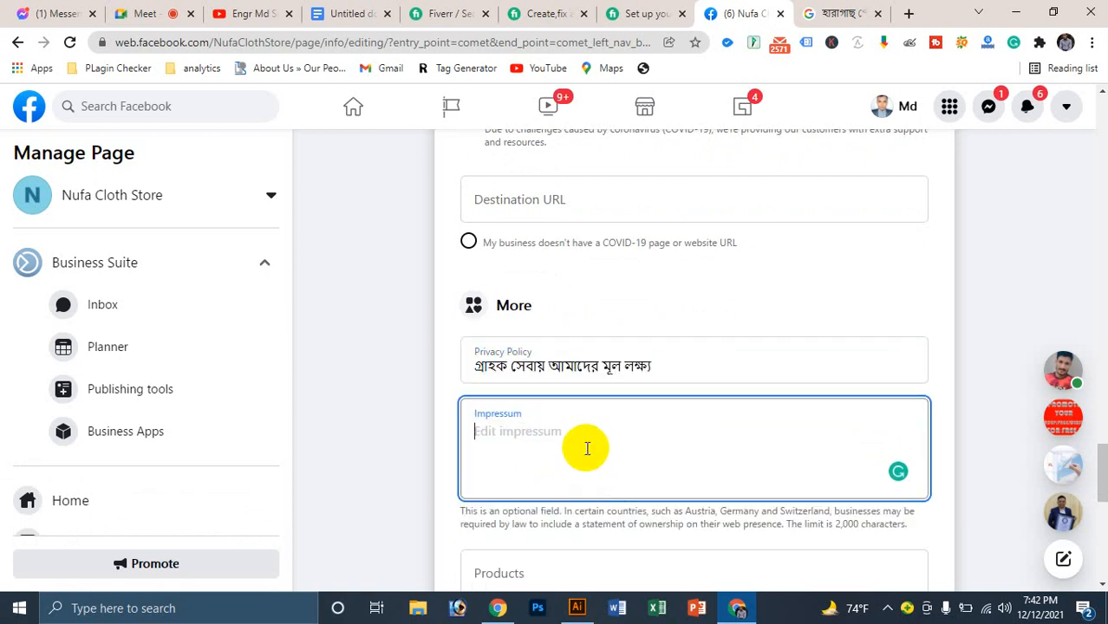
Step: Enter 'Womesn Collection' as the first product, removing the stray # and line break
left_click(529, 413)
left_click(520, 434)
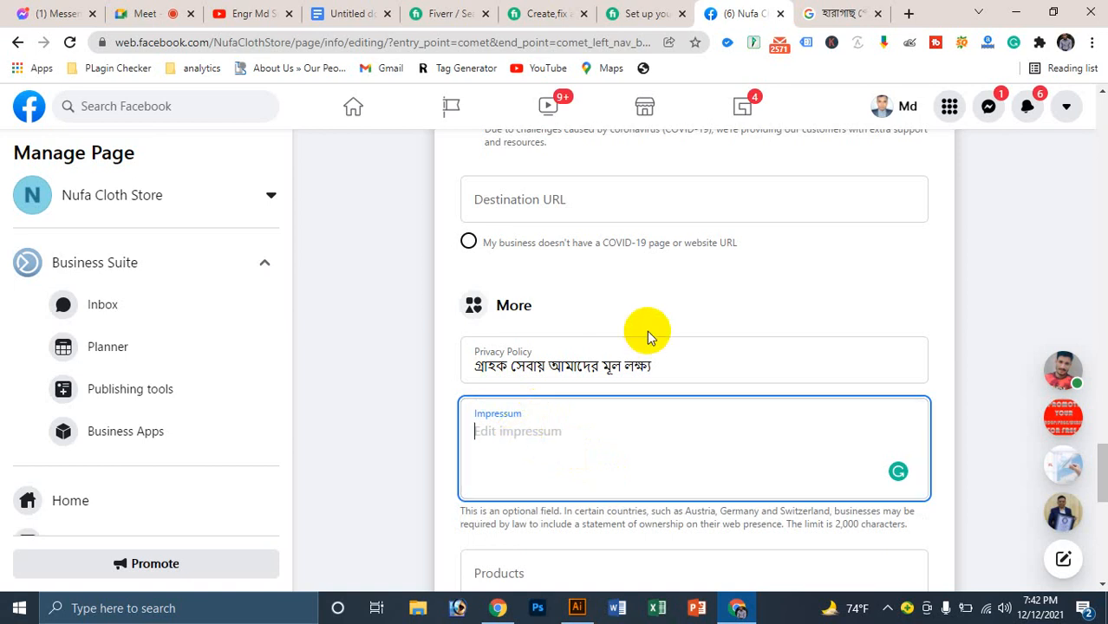
scroll(647, 330, "down", 2)
left_click(547, 435)
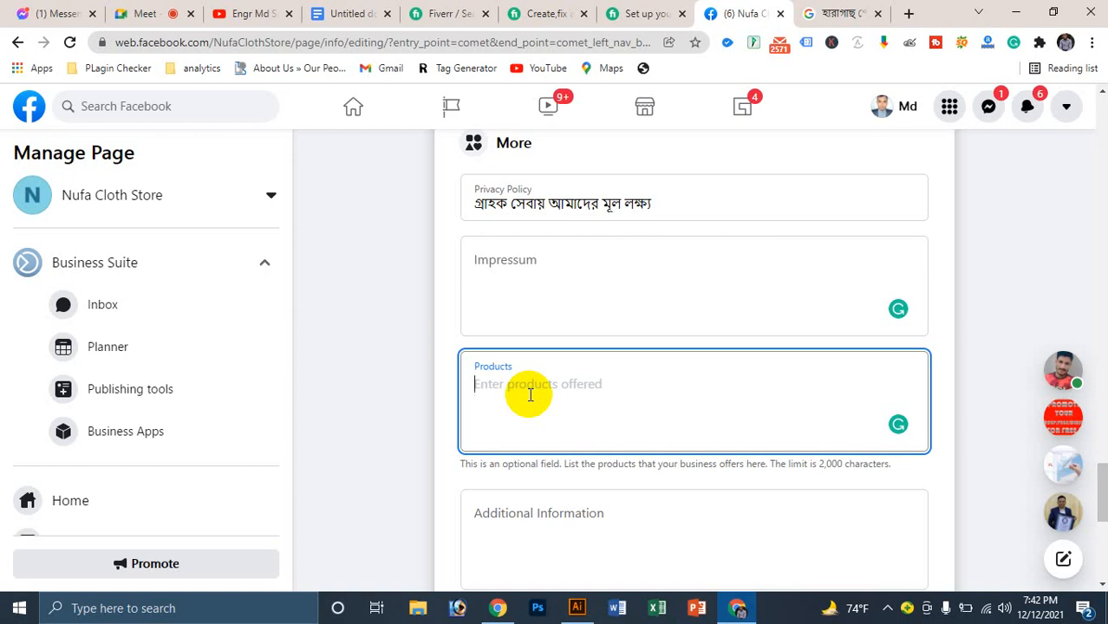
type("#")
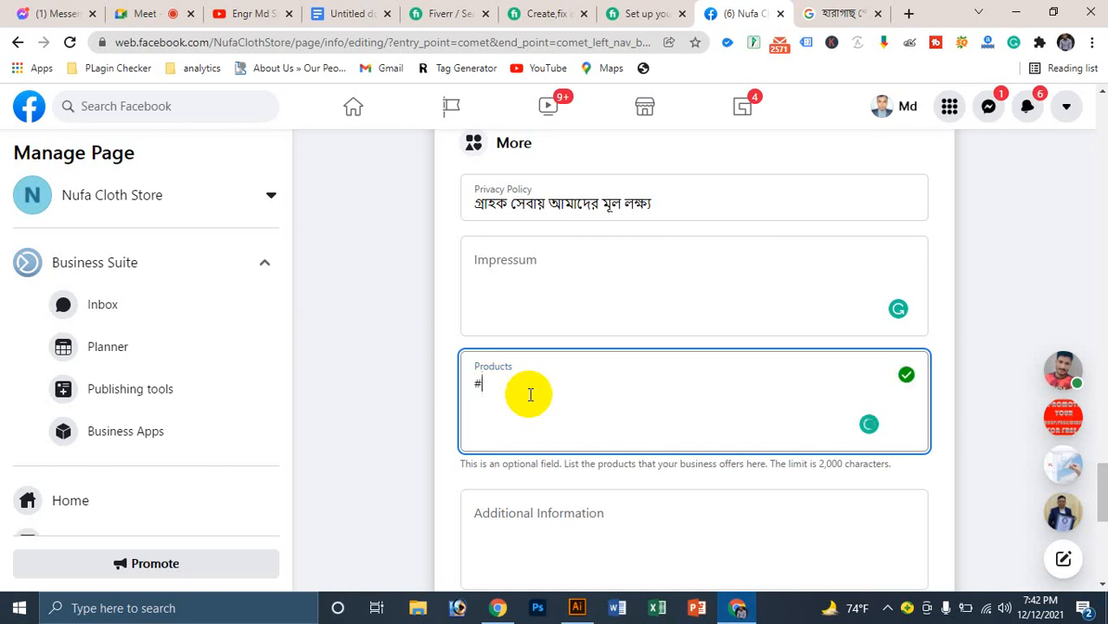
type("Womesn Collection")
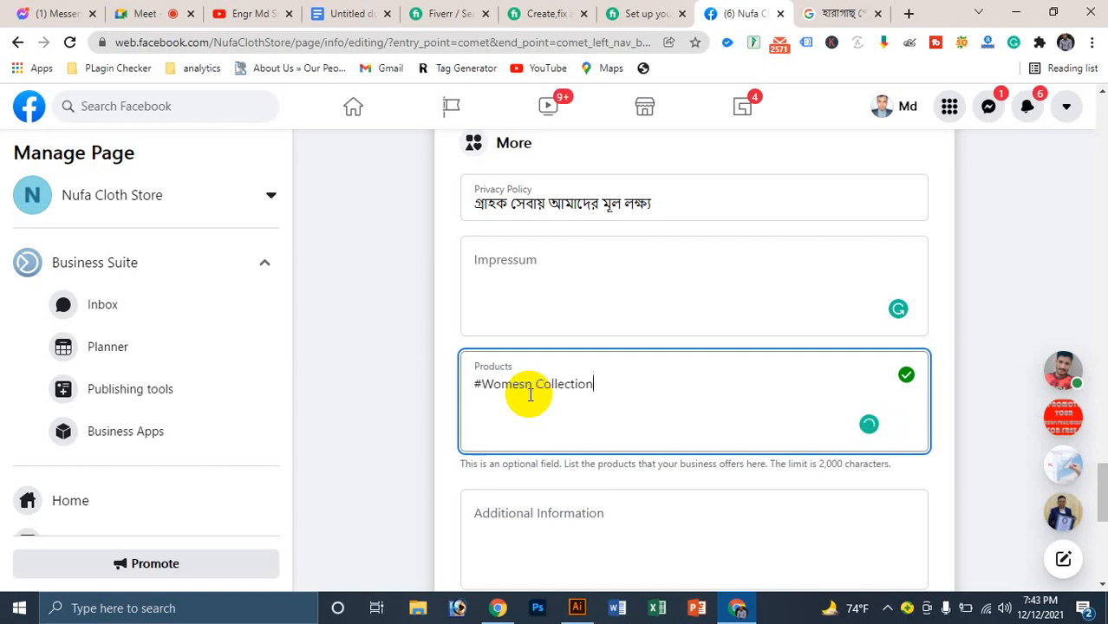
key("Return")
left_click(535, 384)
key("BackSpace")
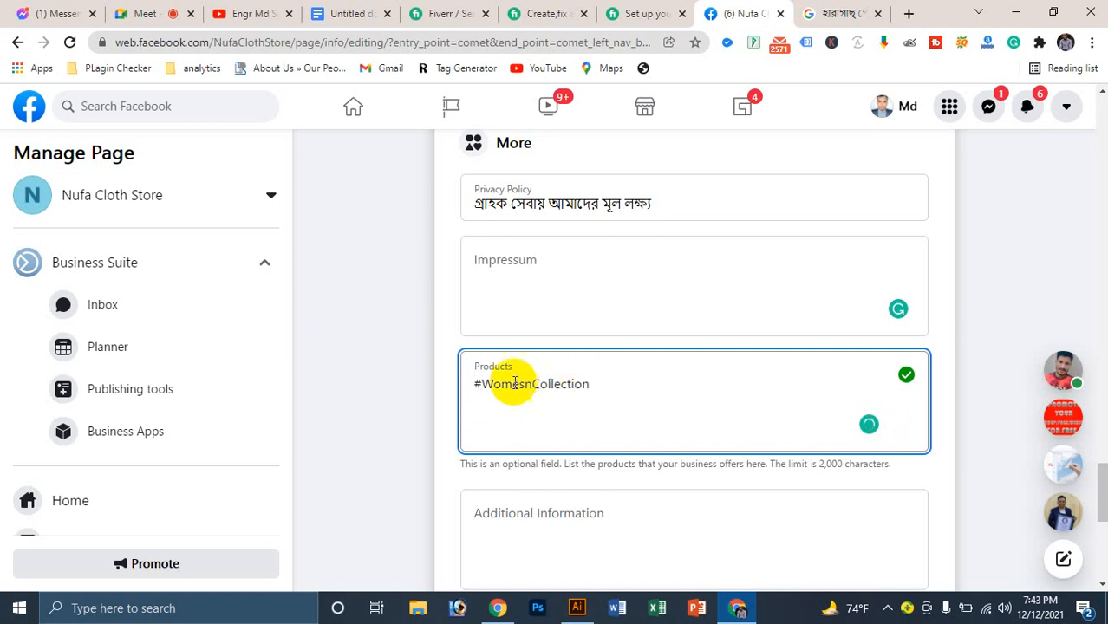
left_click(482, 384)
key("BackSpace")
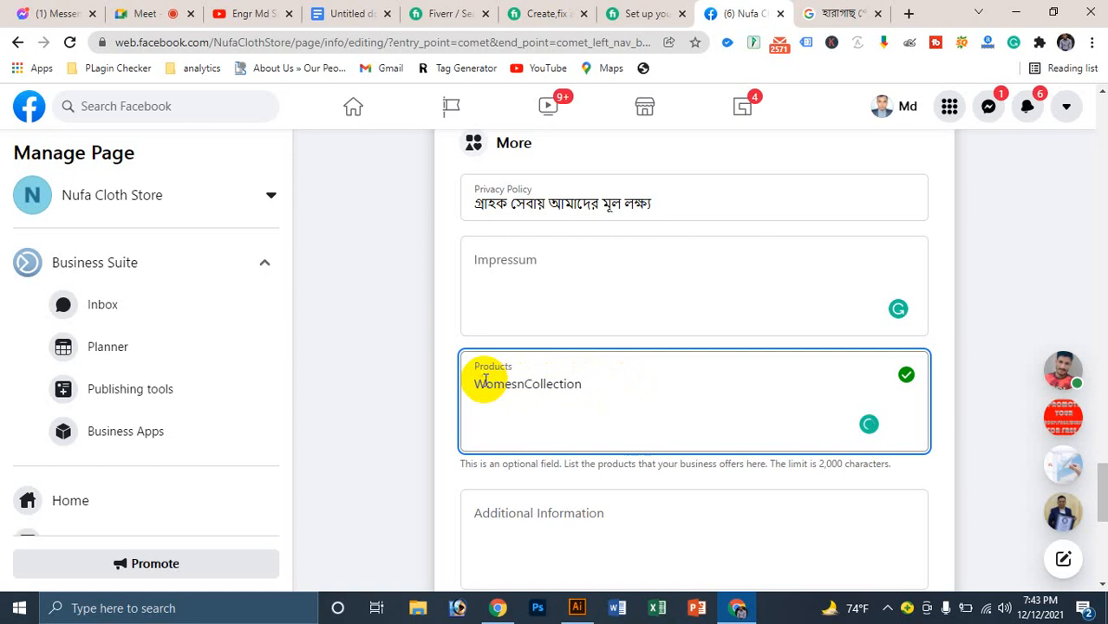
left_click(613, 381)
key("Down")
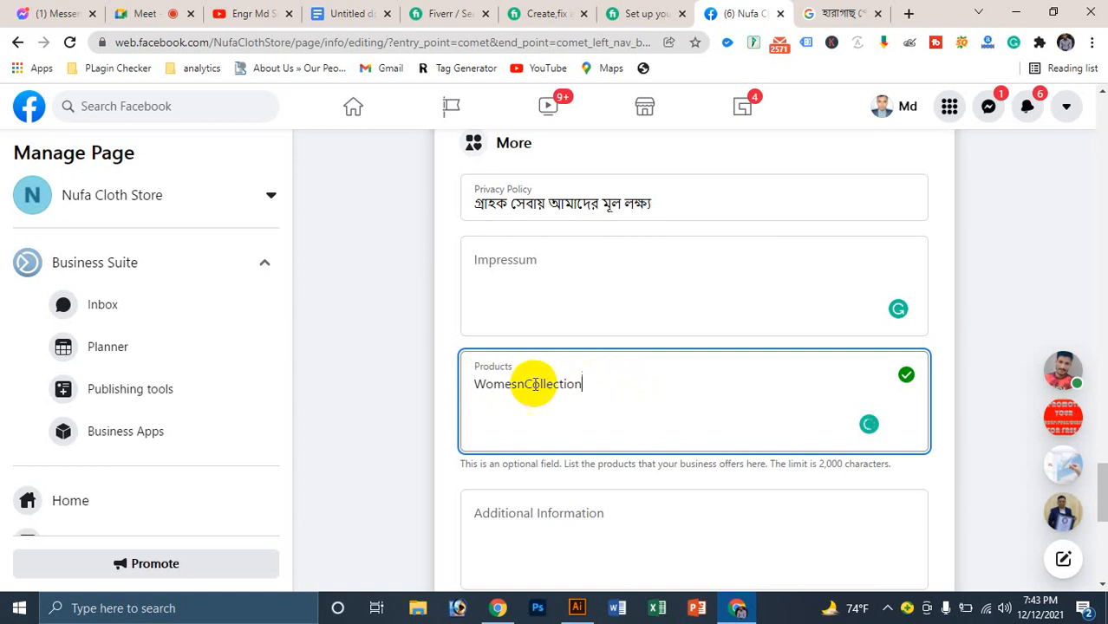
left_click(526, 384)
left_click(610, 382)
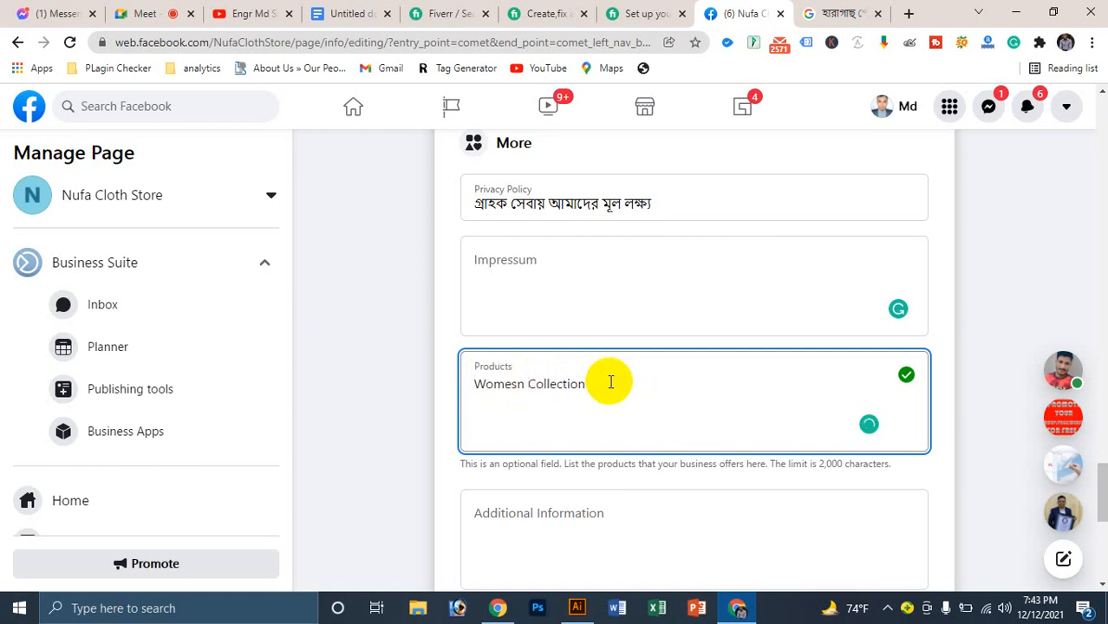
Step: Add Men's Collection and Baby Item, accepting the Women, Men's and Collection spelling fixes
type(", Mens")
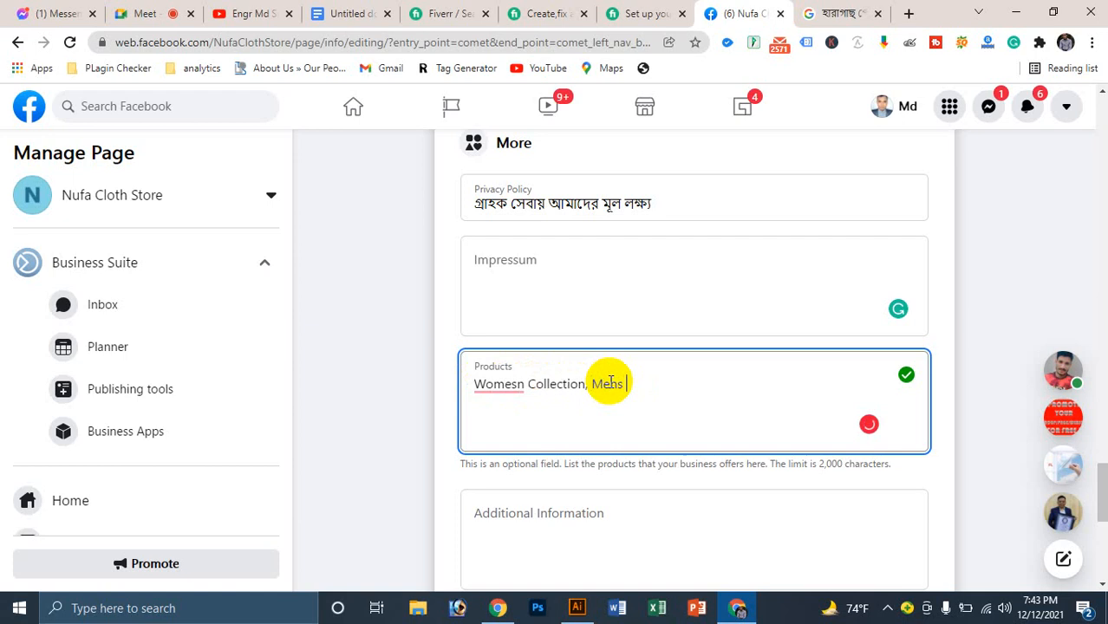
mouse_move(486, 383)
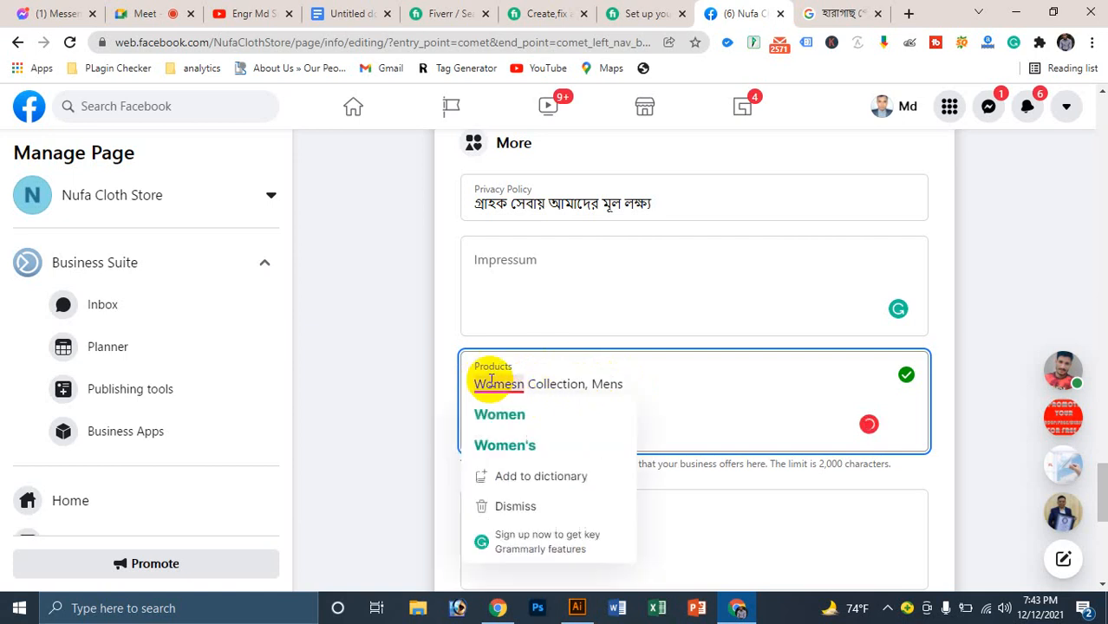
left_click(510, 425)
mouse_move(607, 382)
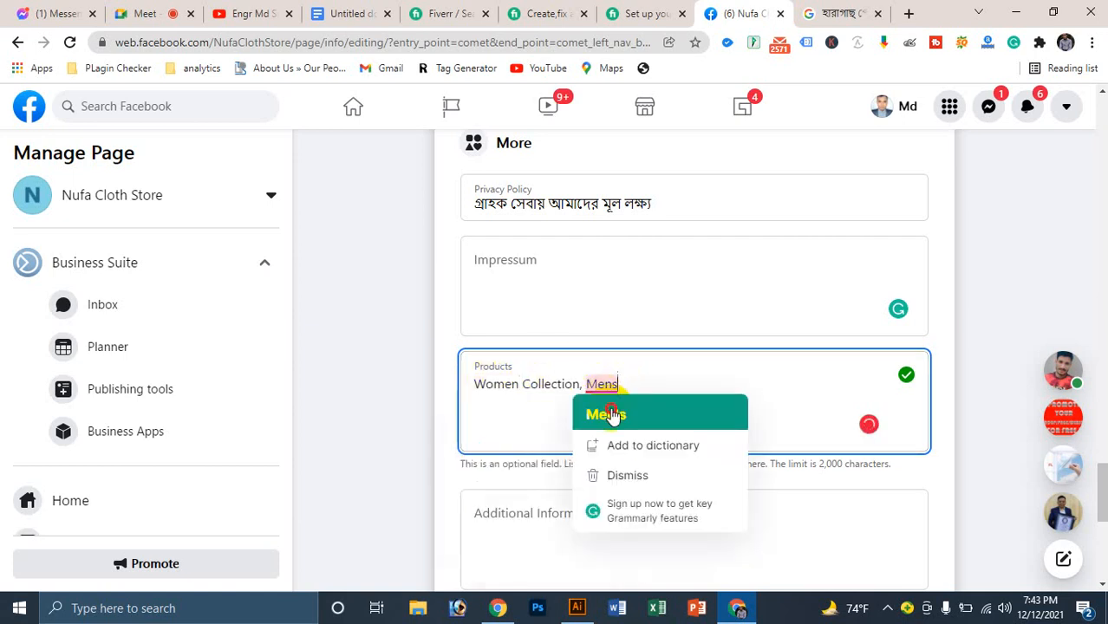
left_click(611, 415)
type("Colection")
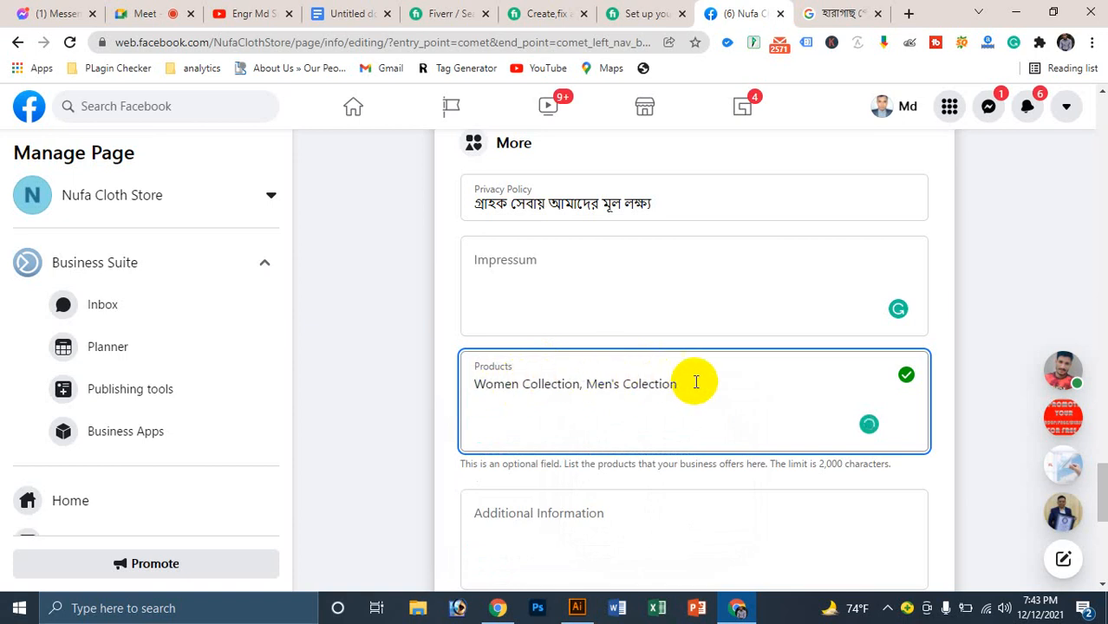
type(", Baby Item")
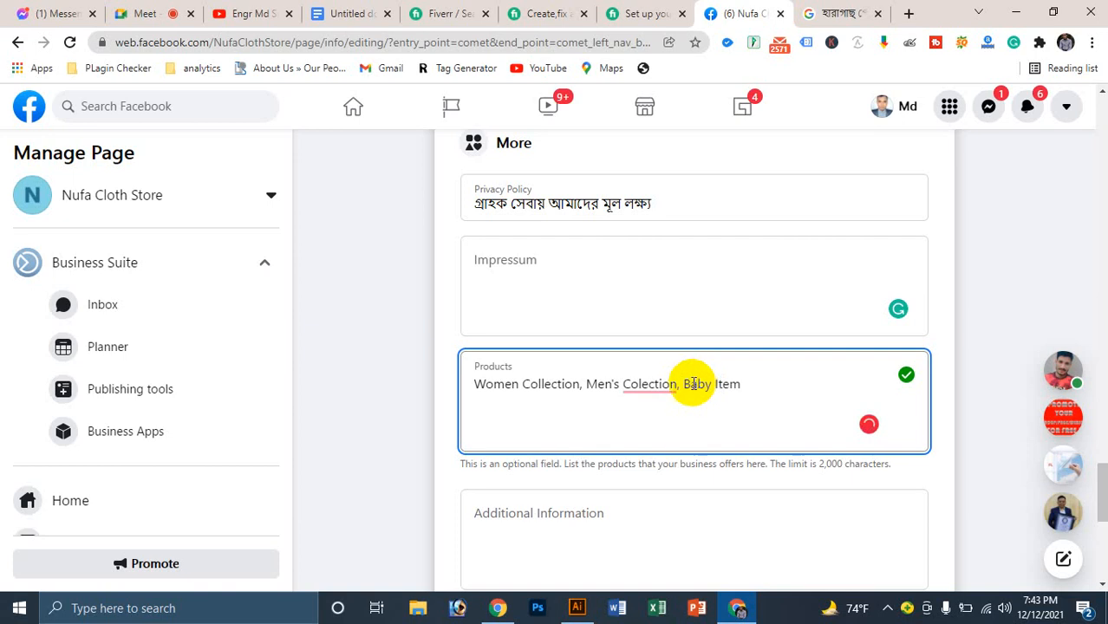
left_click(657, 384)
left_click(656, 413)
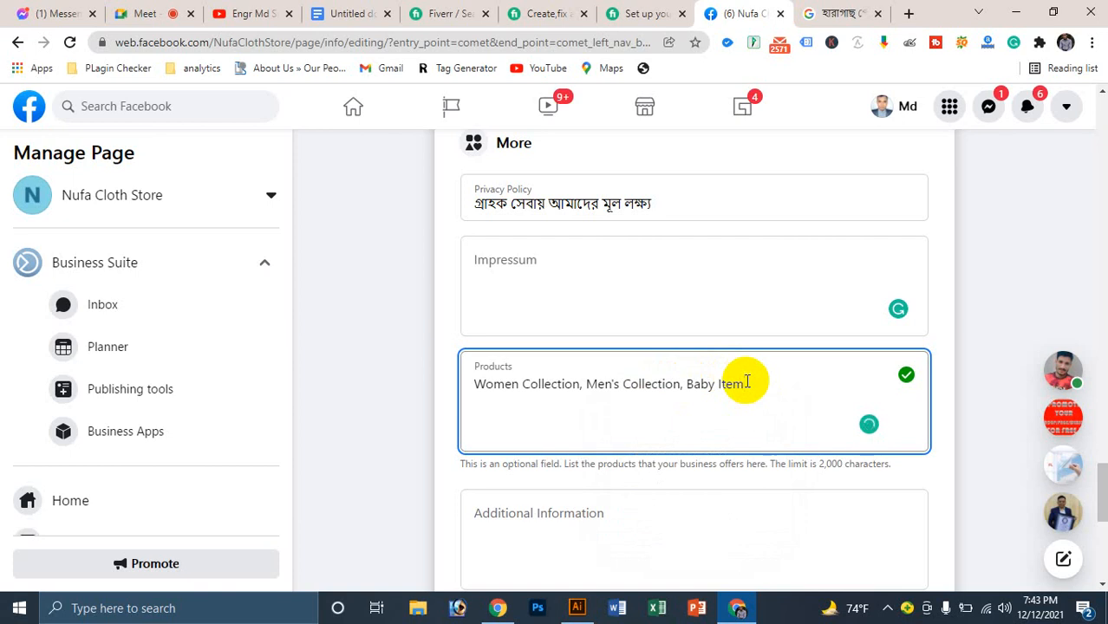
Step: Add Shirt and Pant, rename Baby Item to Baby Collection, then add Panjabi, Borkha, Winter Collection
type(",")
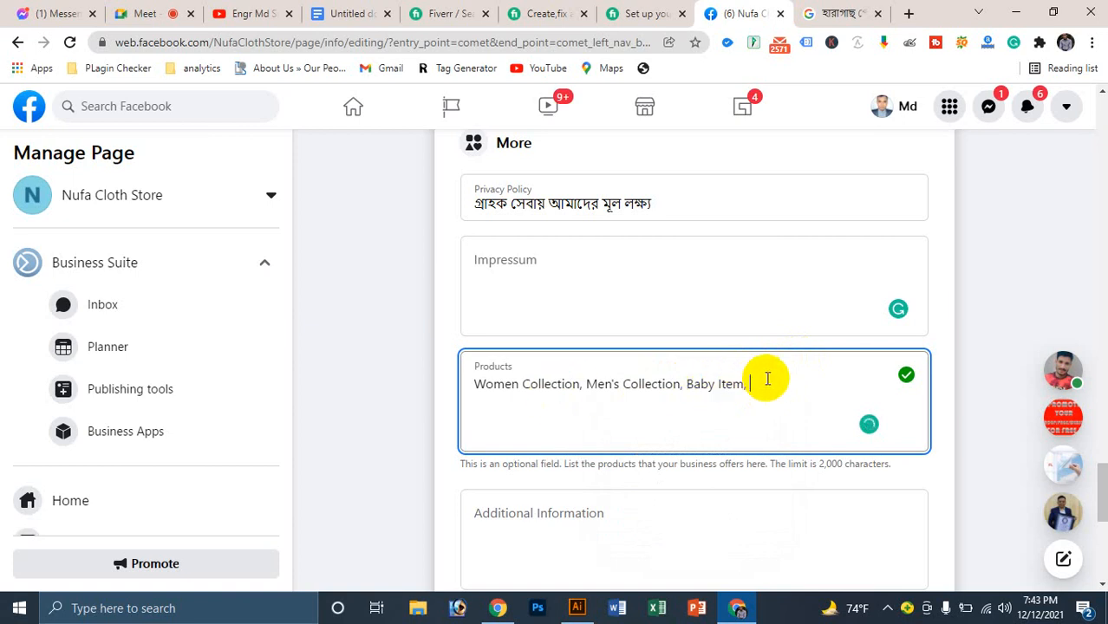
type(" Shirt, Pant")
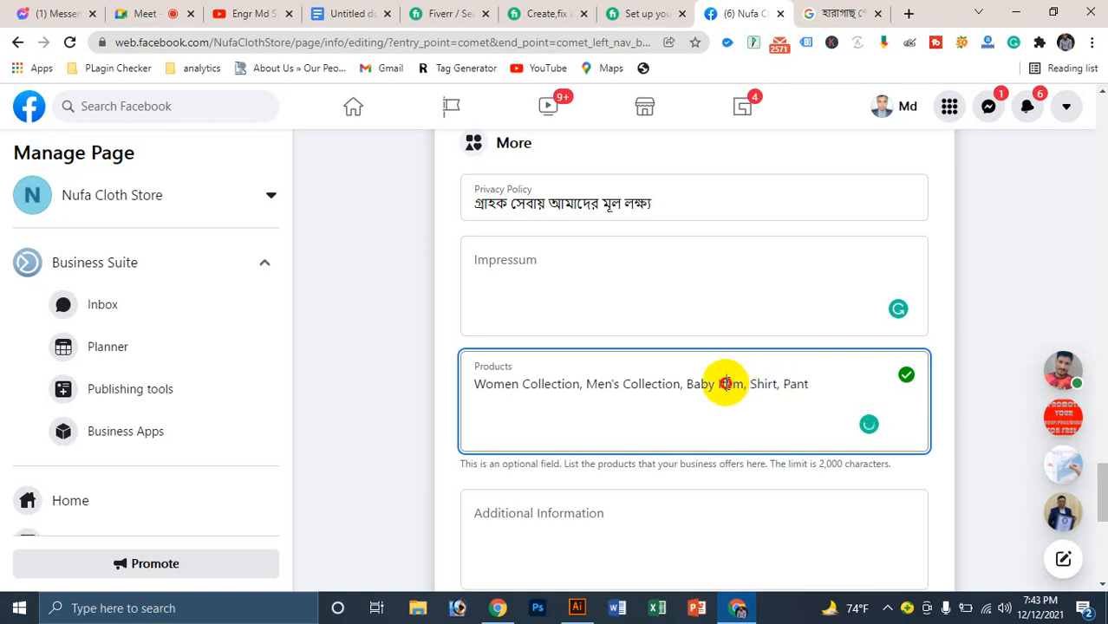
double_click(730, 383)
type("Collectio")
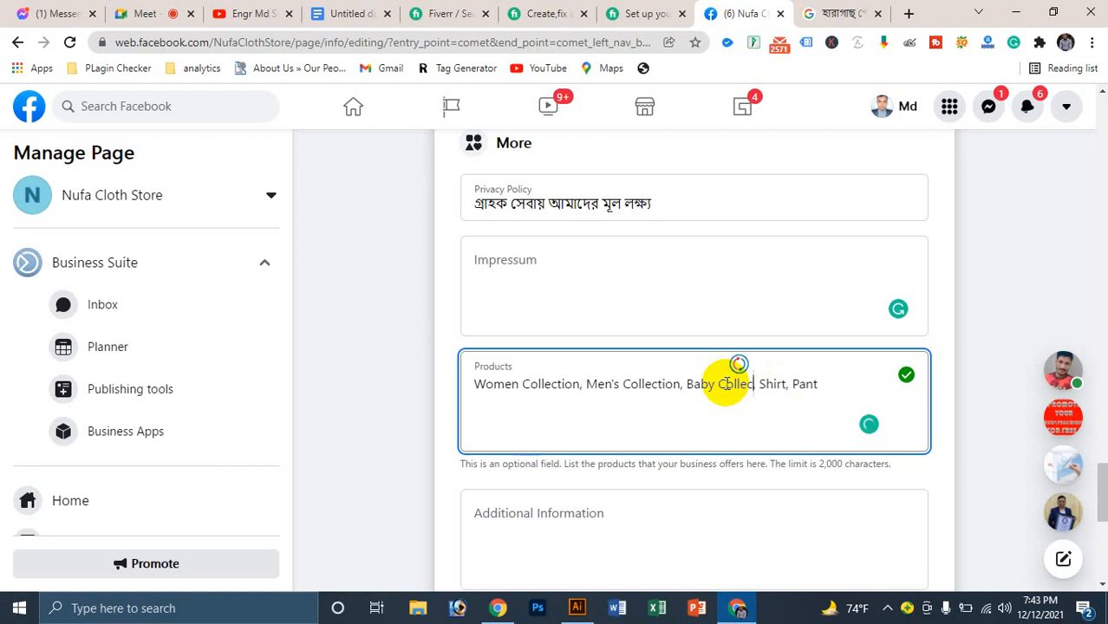
type("n,")
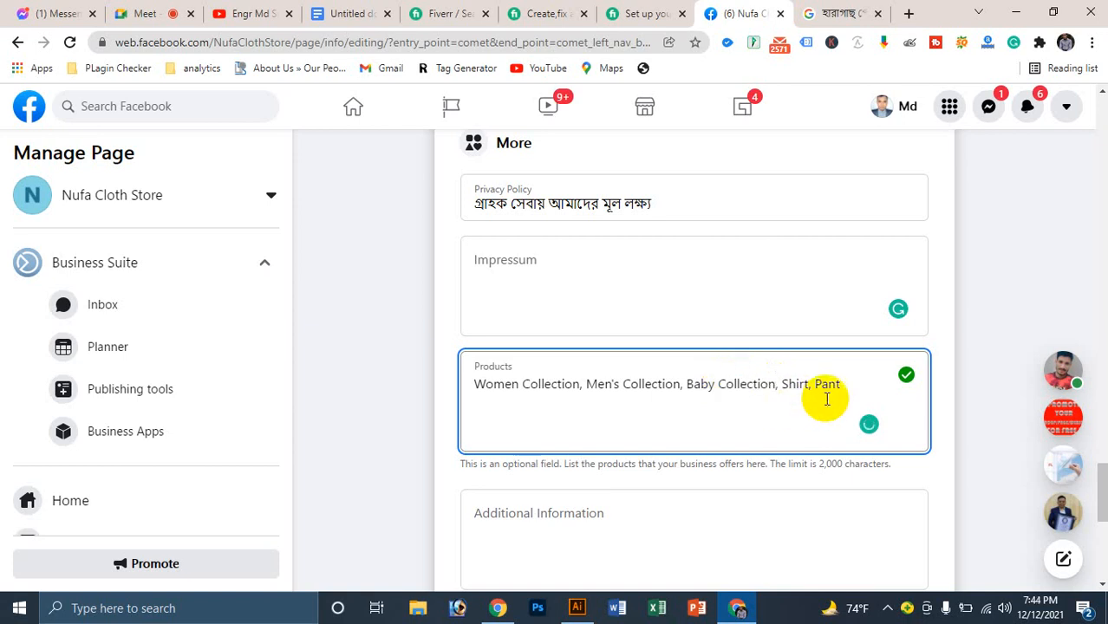
left_click(849, 389)
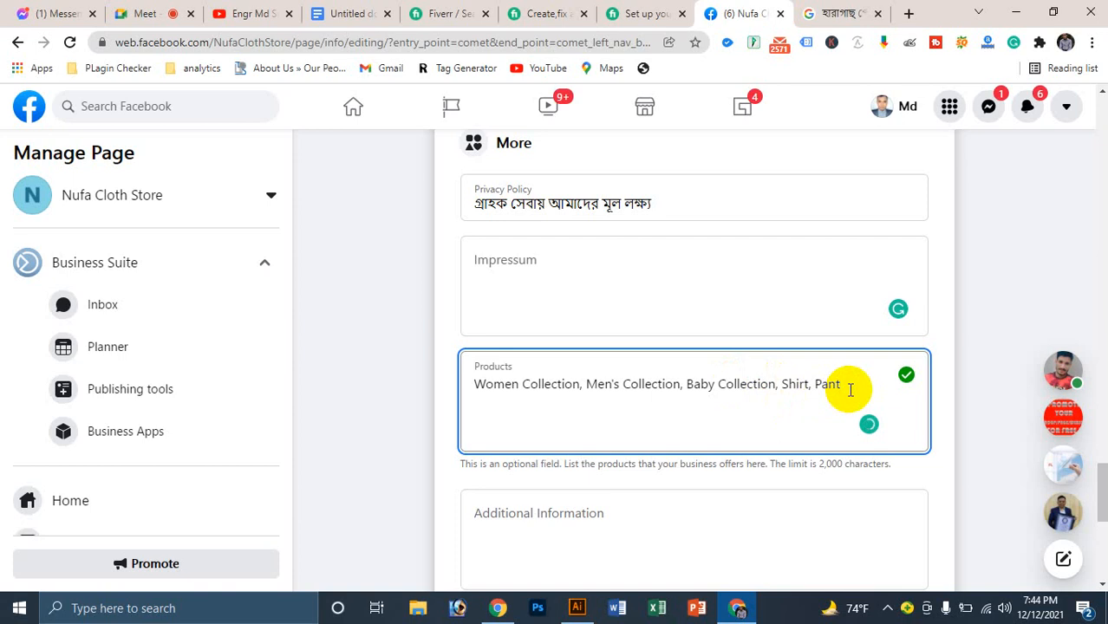
type(", Panjabi, B")
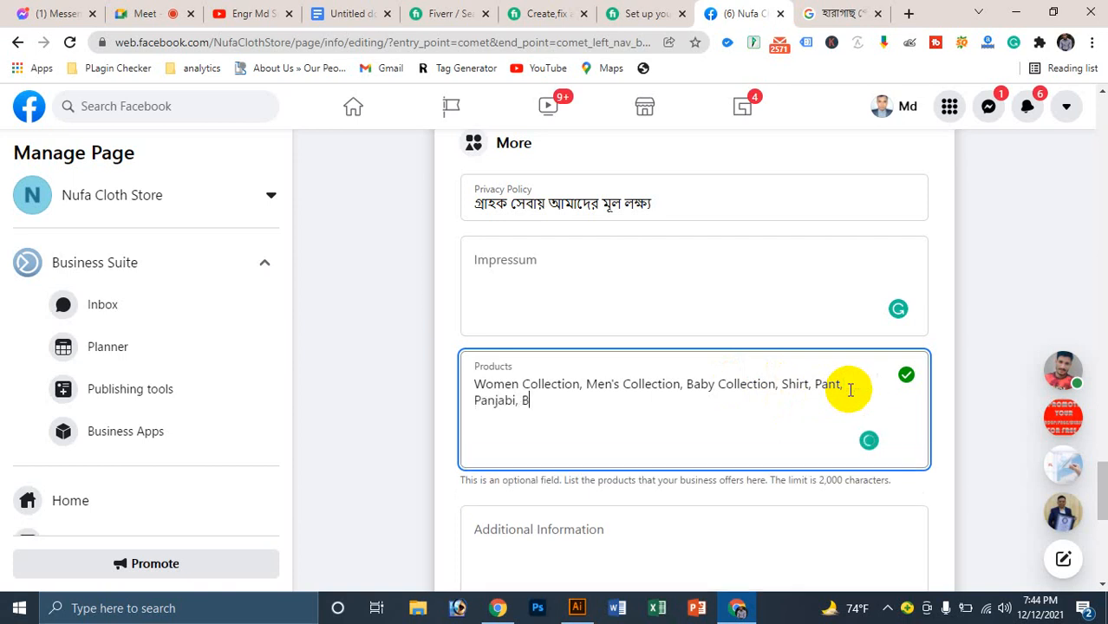
type("orkha, Winter")
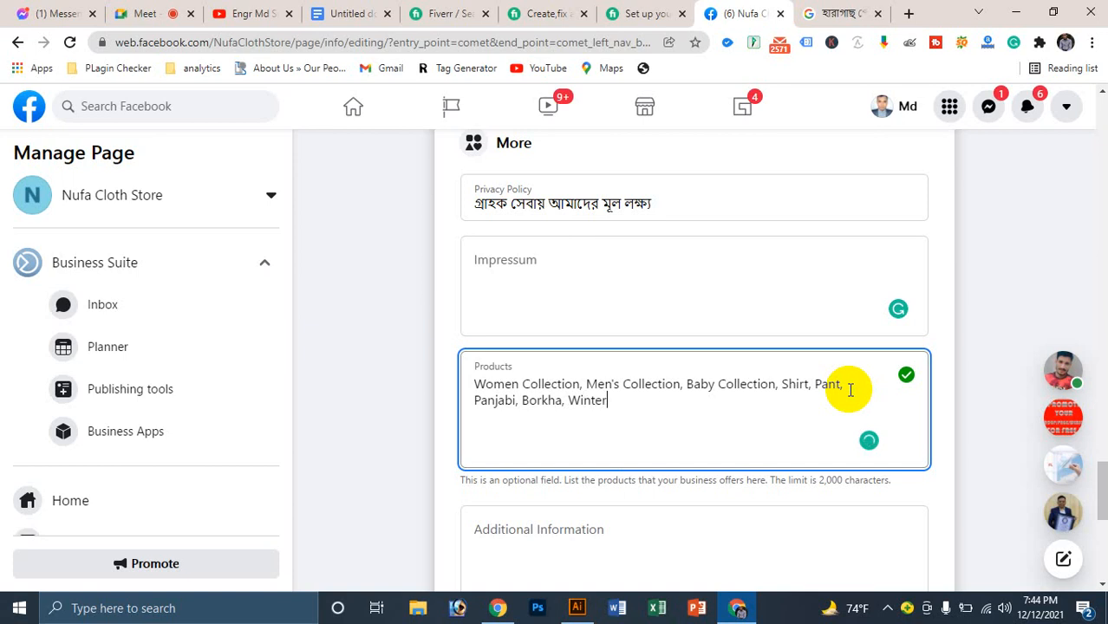
type(" Collection")
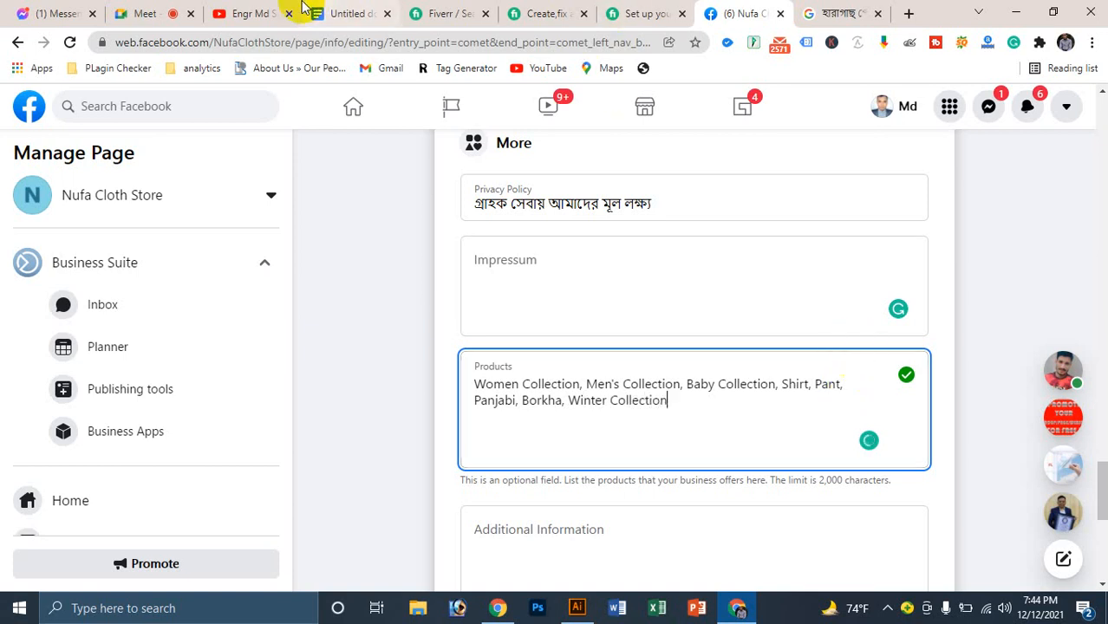
left_click(147, 13)
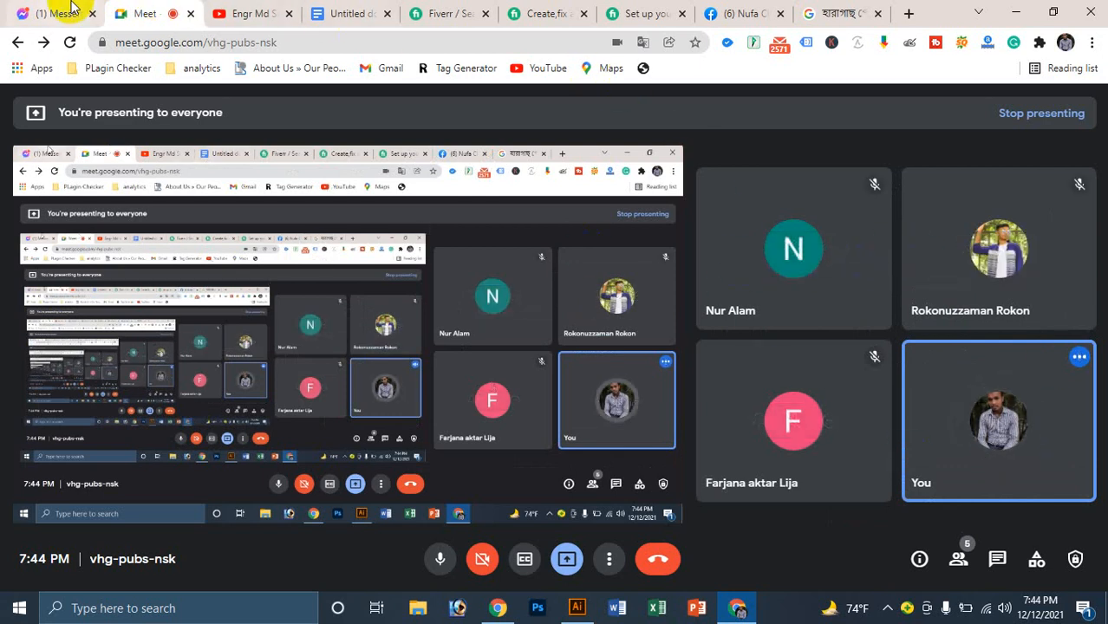
Step: Glance at the Fiverr tabs and the Meet screen share, then return to the Nufa Cloth Store editor
left_click(443, 13)
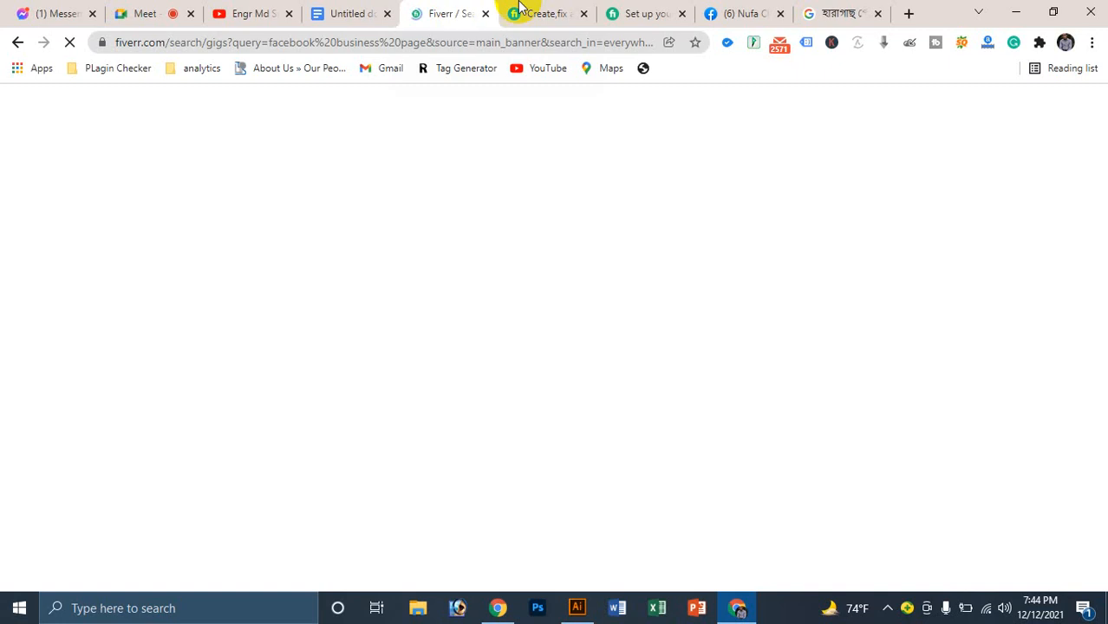
left_click(542, 13)
left_click(663, 9)
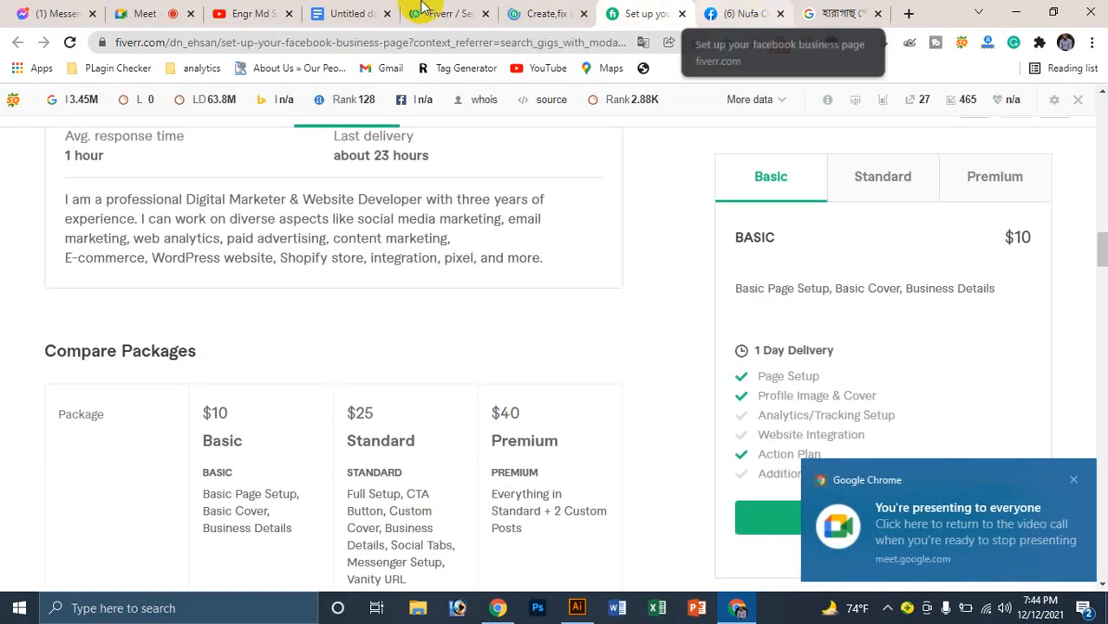
left_click(139, 11)
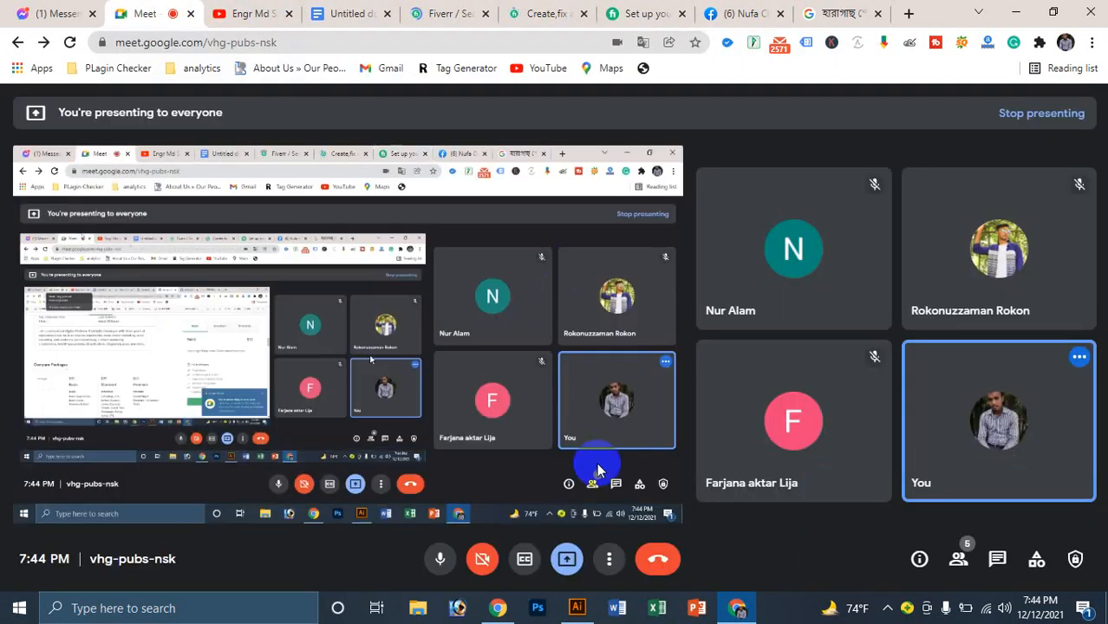
left_click(727, 13)
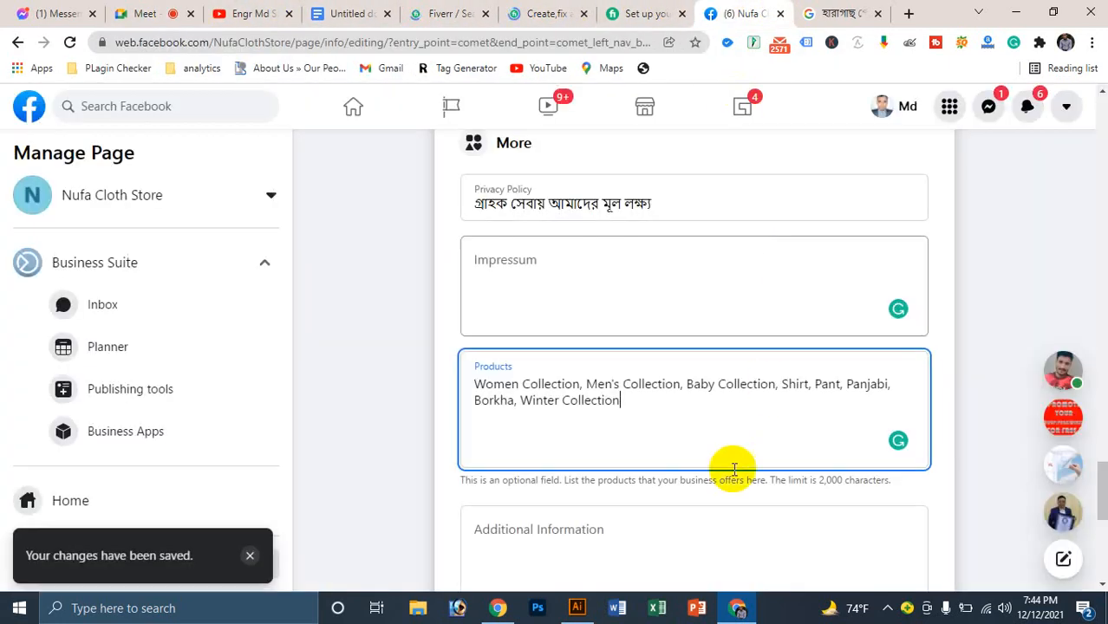
Step: Append ', Summer Collection' to the Products list and save it
left_click(661, 400)
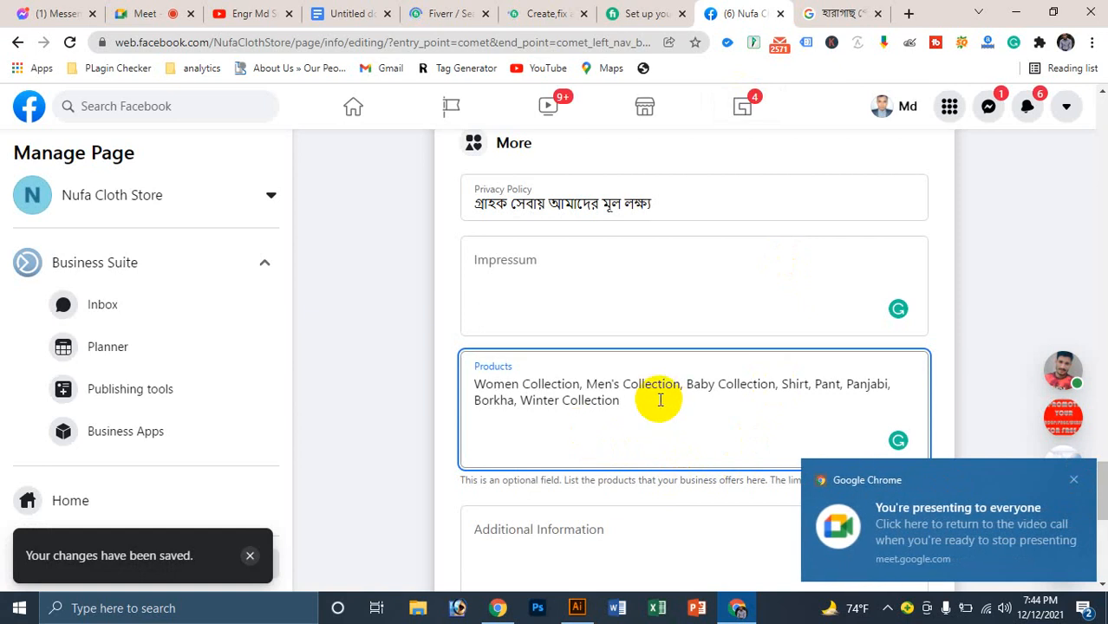
type(", Su")
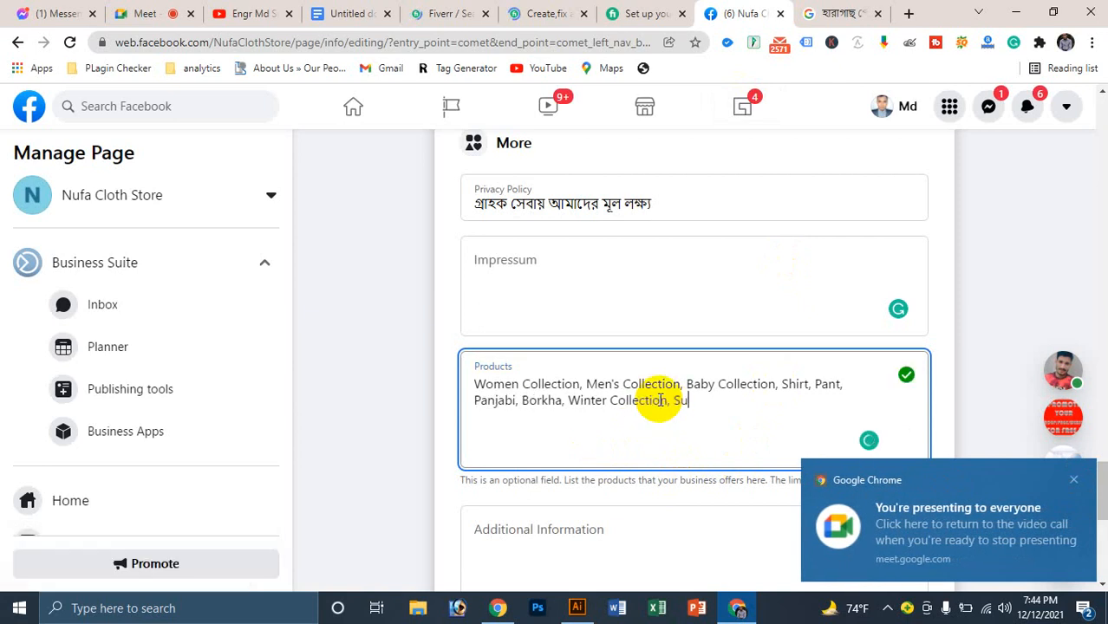
type("mmer Colec")
key("BackSpace")
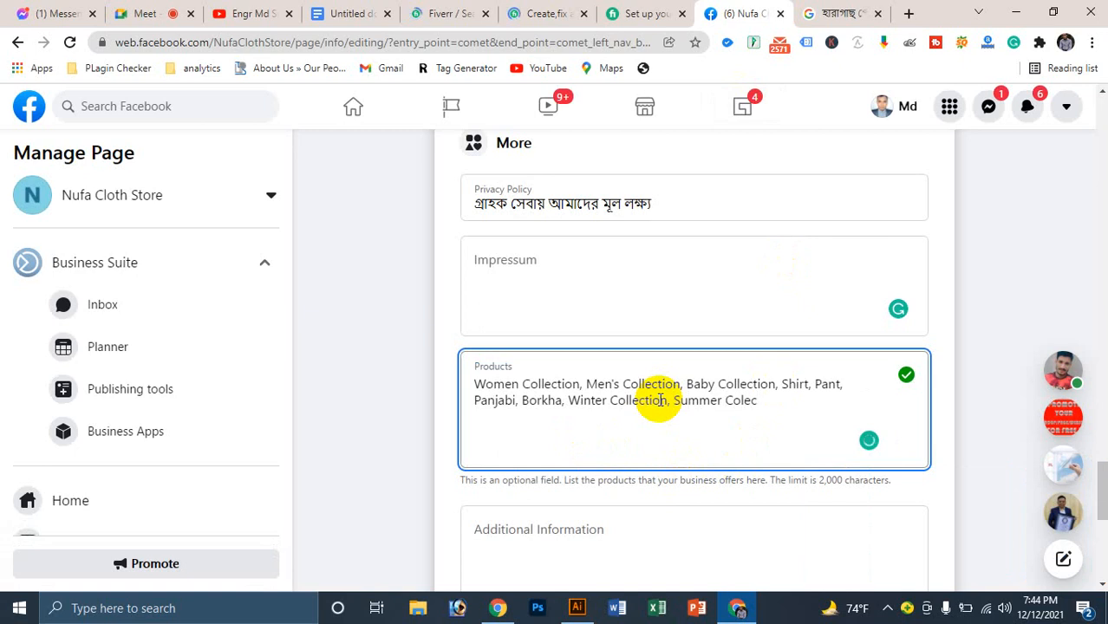
key("BackSpace")
key("BackSpace")
type("llection")
left_click(692, 440)
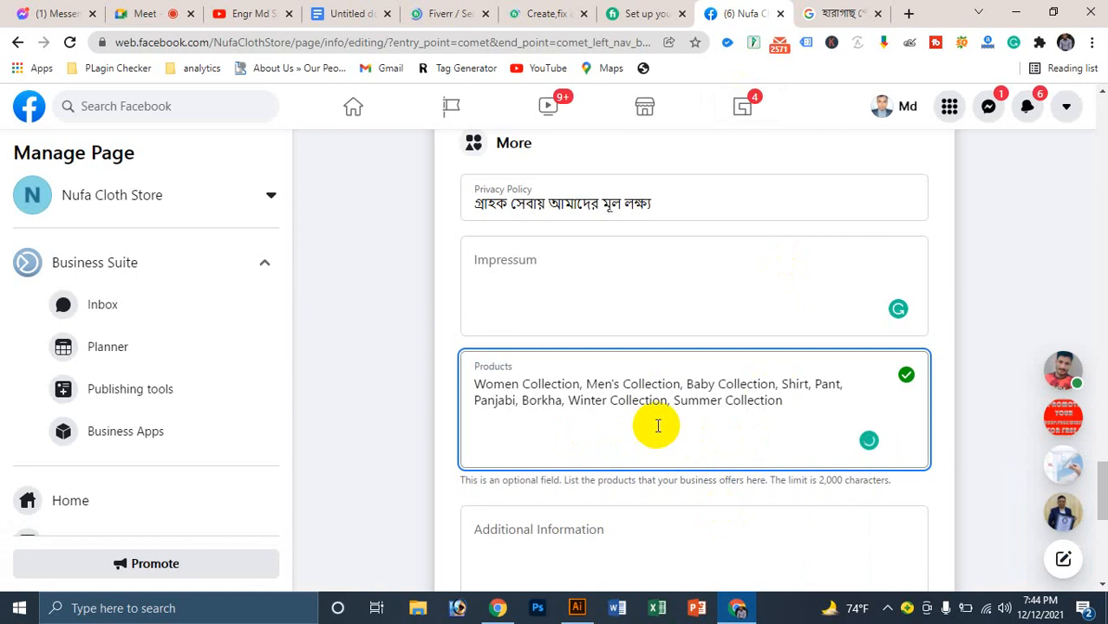
scroll(602, 411, "down", 1)
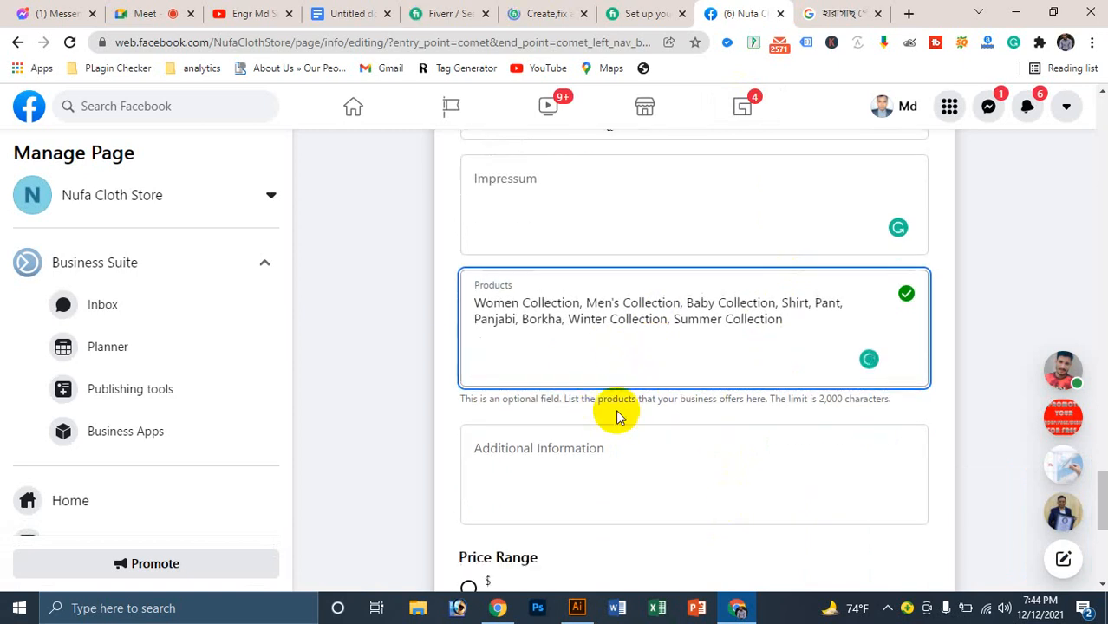
scroll(618, 414, "down", 2)
Step: Start Additional Information with a greeting, the owner's name, and 'I am a Business Man from 1998 year'
left_click(500, 285)
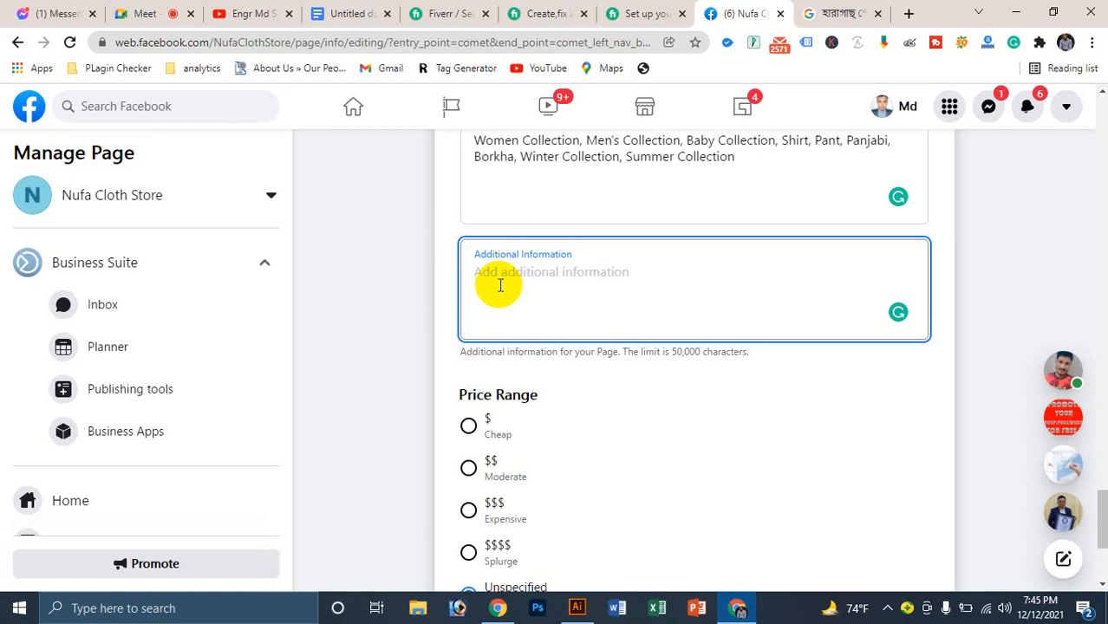
type("ভহ")
key("BackSpace")
key("BackSpace")
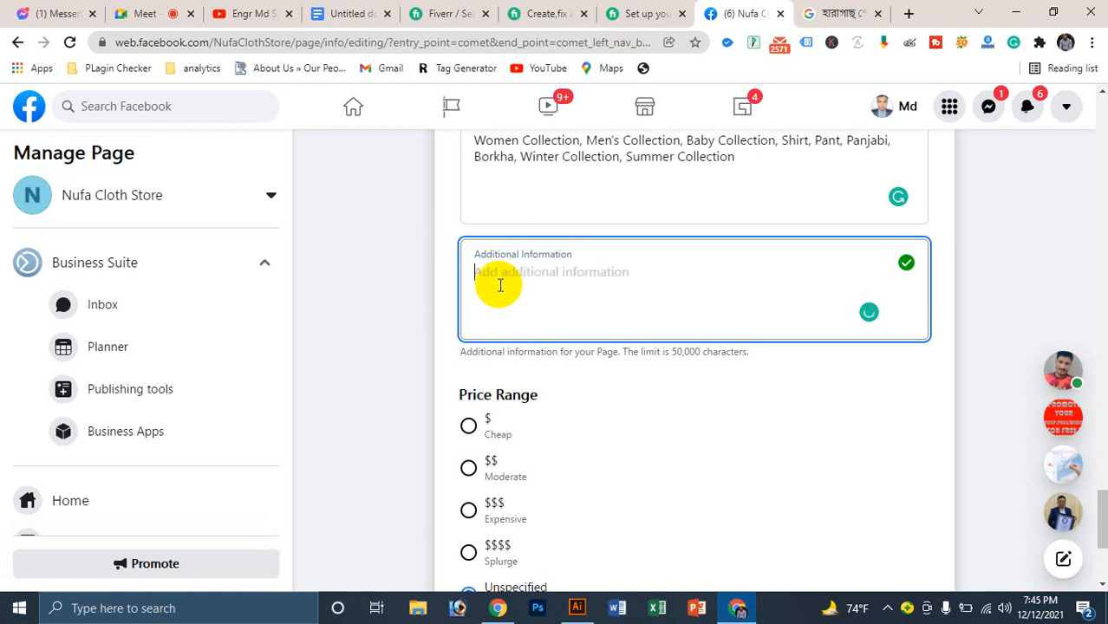
type("Hi")
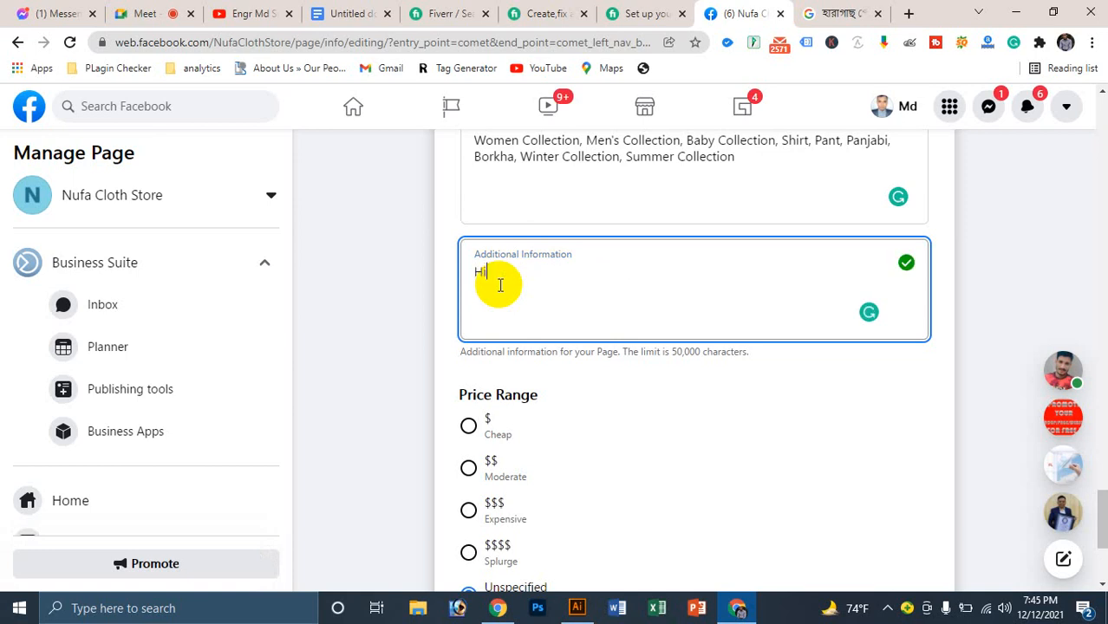
type(", I")
type(" ma")
type(", I")
key("BackSpace")
type(". I ma")
key("BackSpace")
type("am a B")
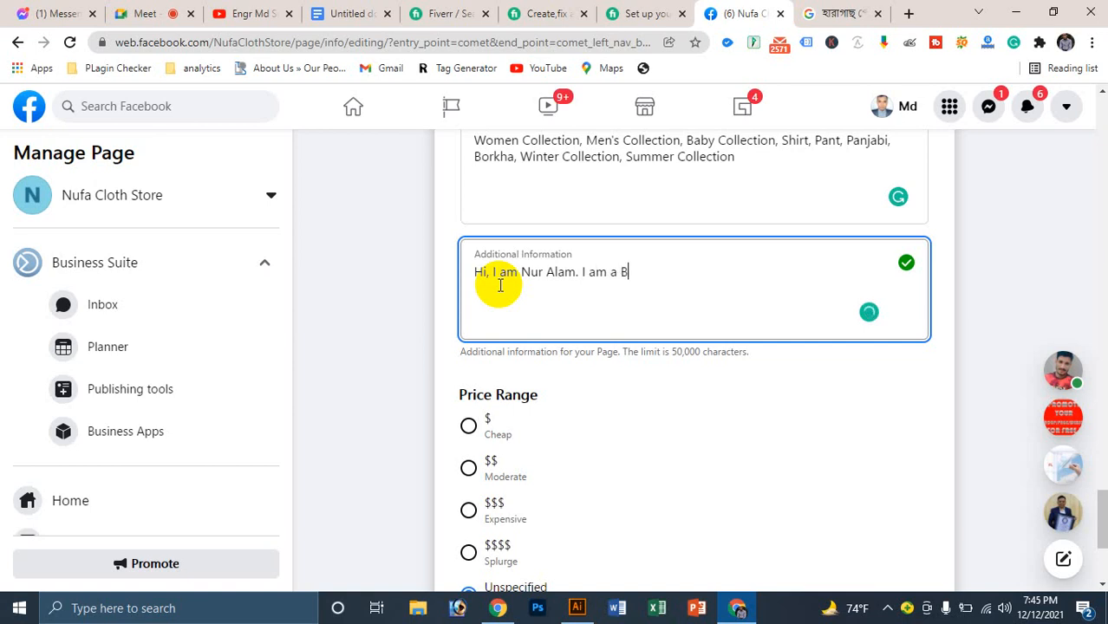
type("usiness Man from ")
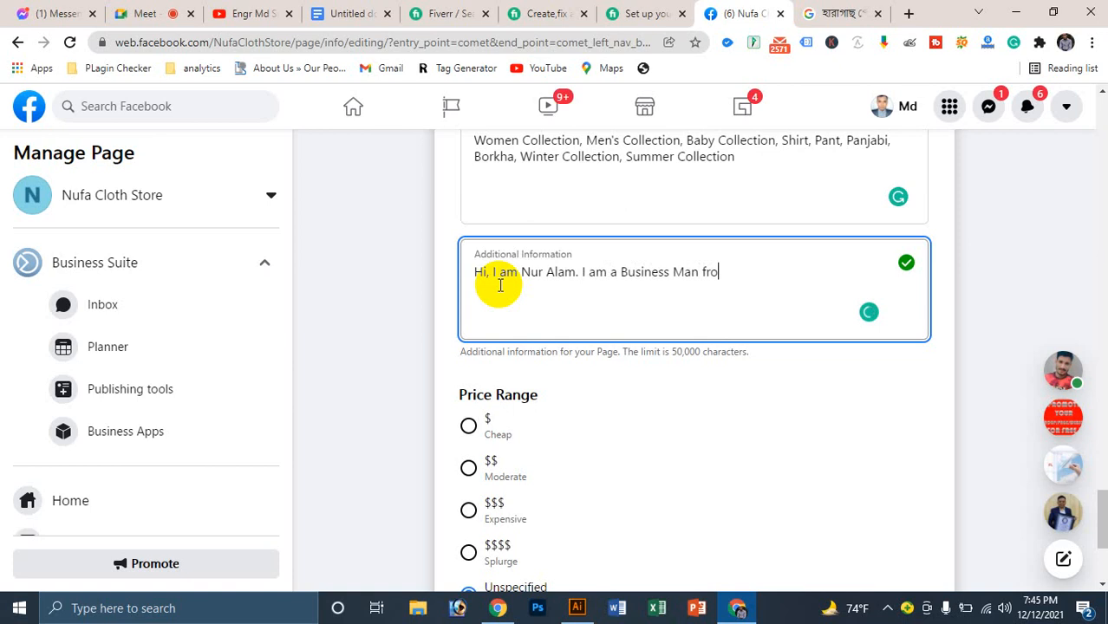
type("1998 year")
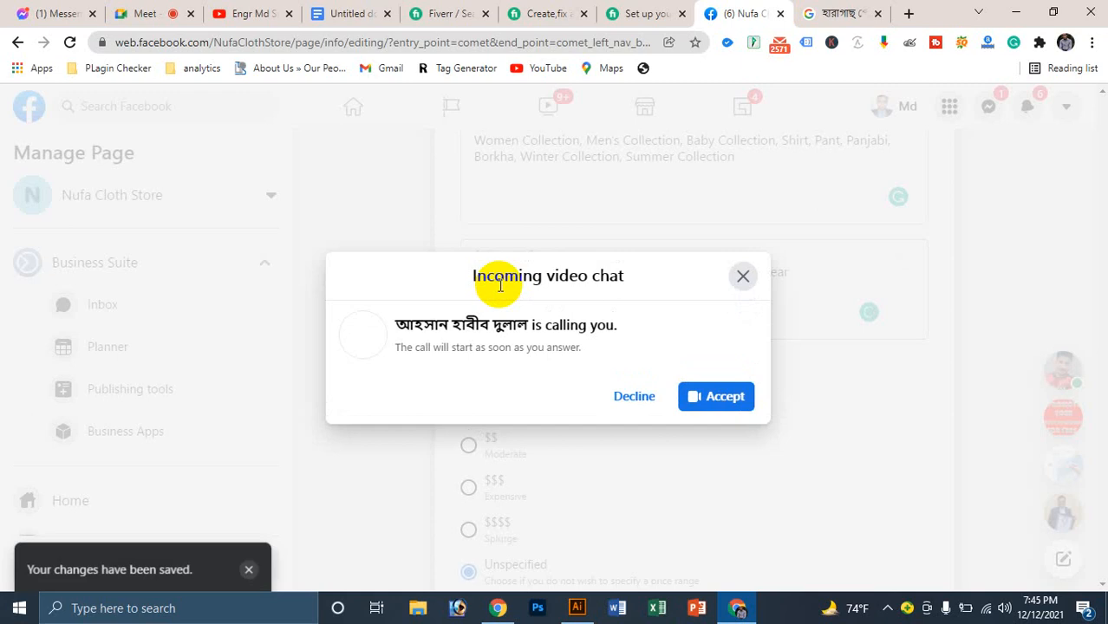
Step: Decline the incoming video chat and accept adding 'the' before 1998
left_click(633, 396)
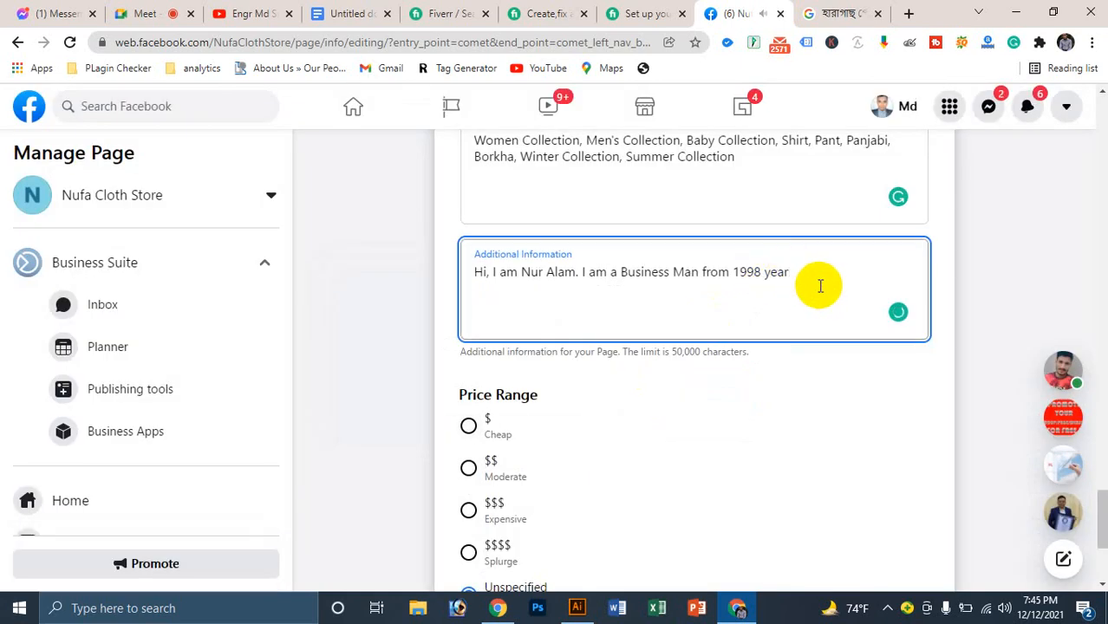
mouse_move(744, 273)
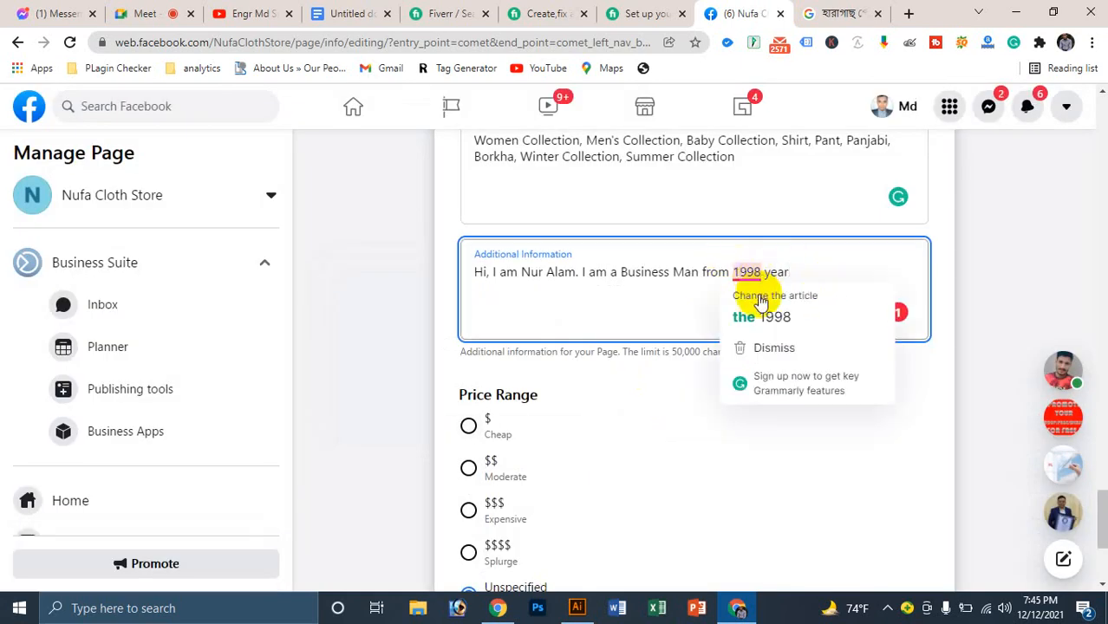
left_click(757, 317)
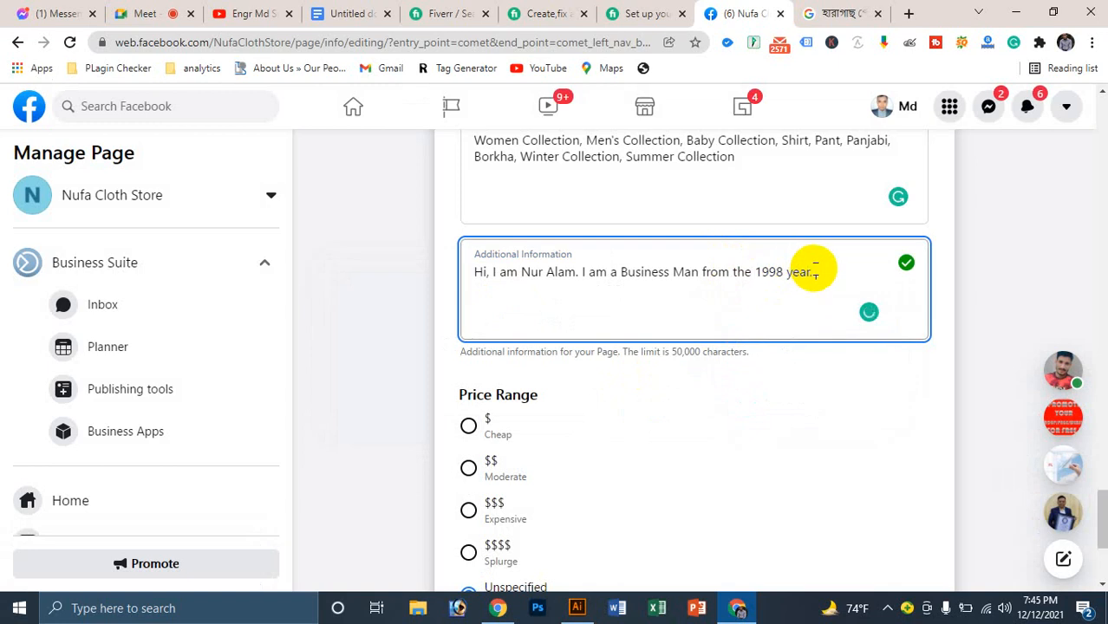
Step: Add 'My father is a Business Man. It's our Family Business' to the description
type("My fathers is a")
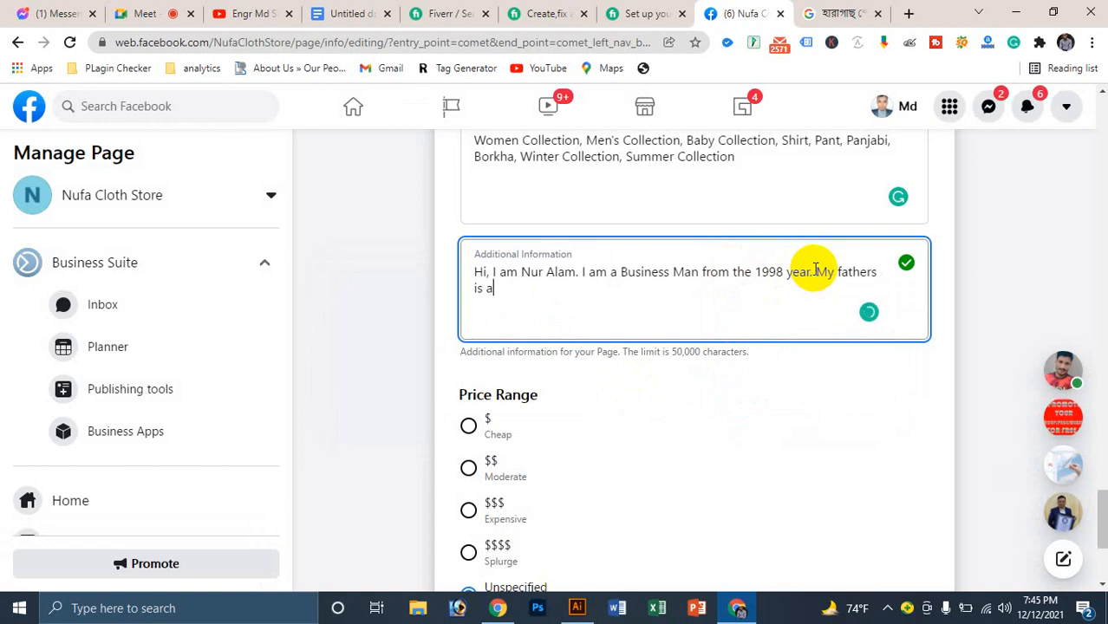
type(" bu")
key("BackSpace")
type("Buu")
key("BackSpace")
type("siness Man")
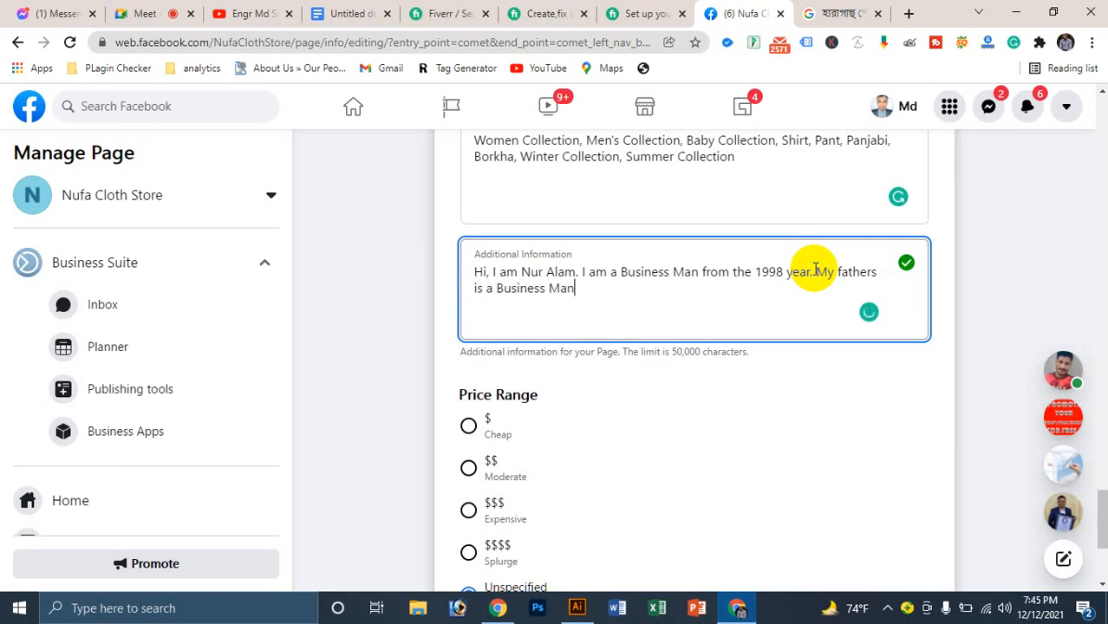
type(",")
key("BackSpace")
type(". Its ou")
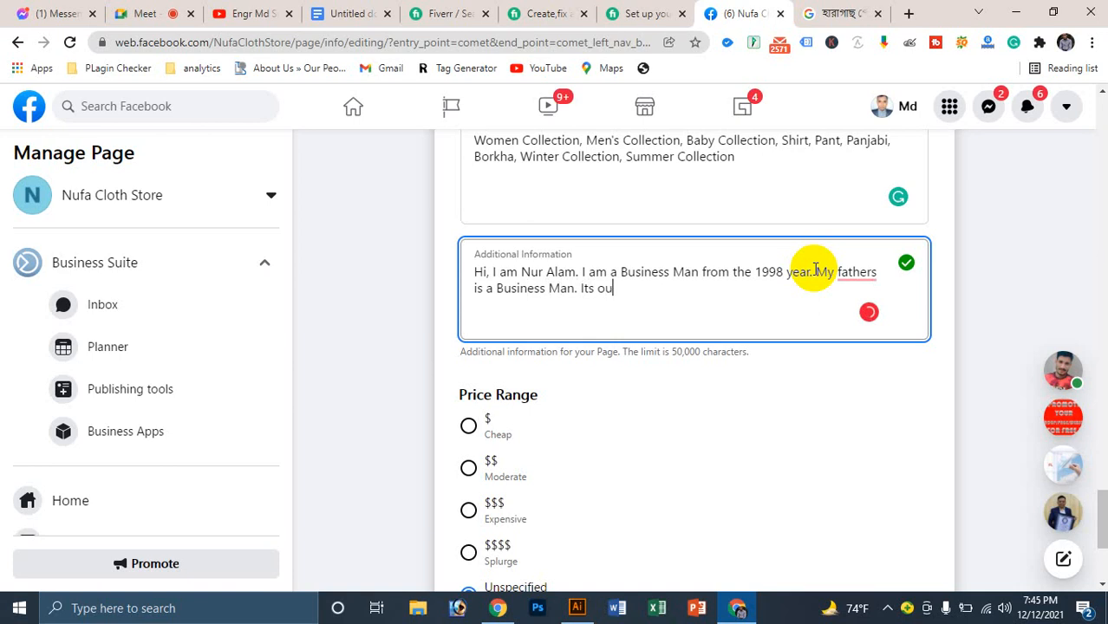
type("r Family Business.")
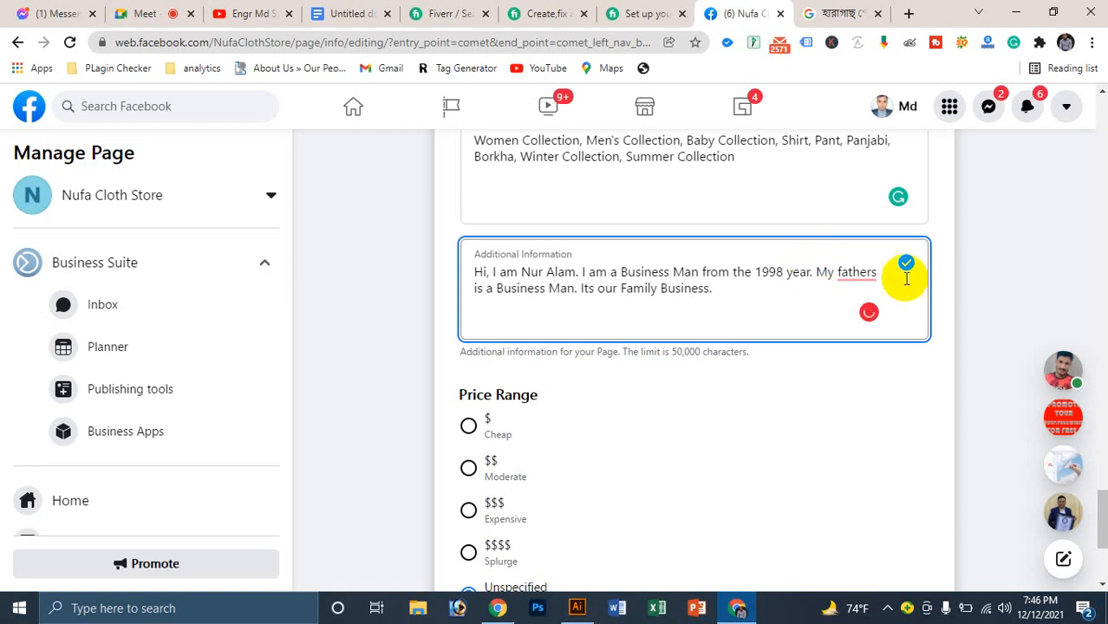
left_click(863, 274)
left_click(856, 314)
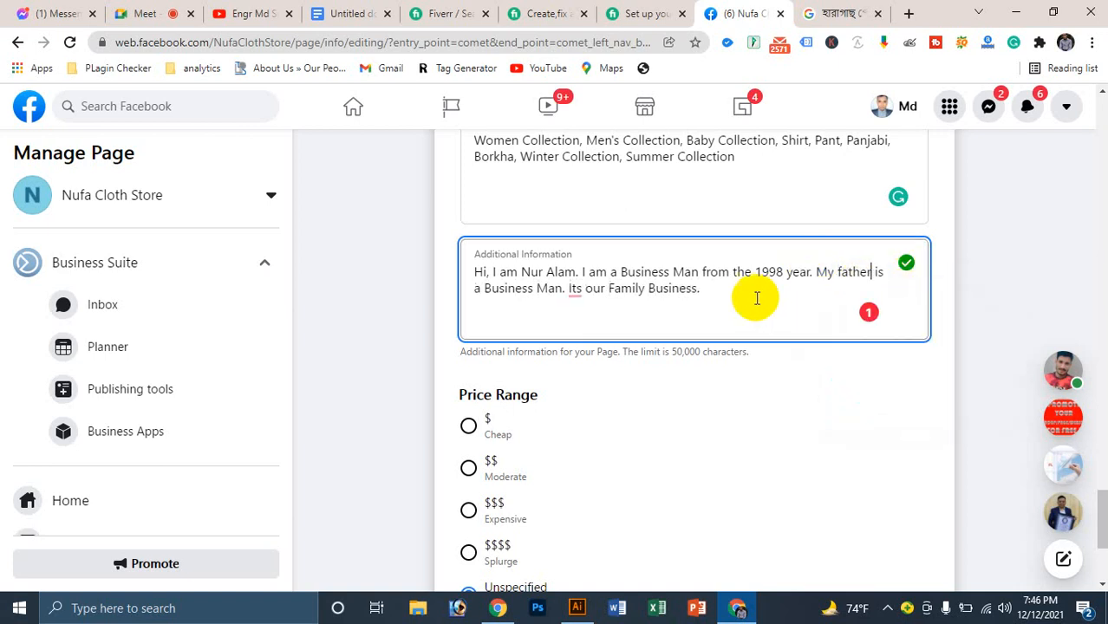
left_click(574, 289)
left_click(600, 335)
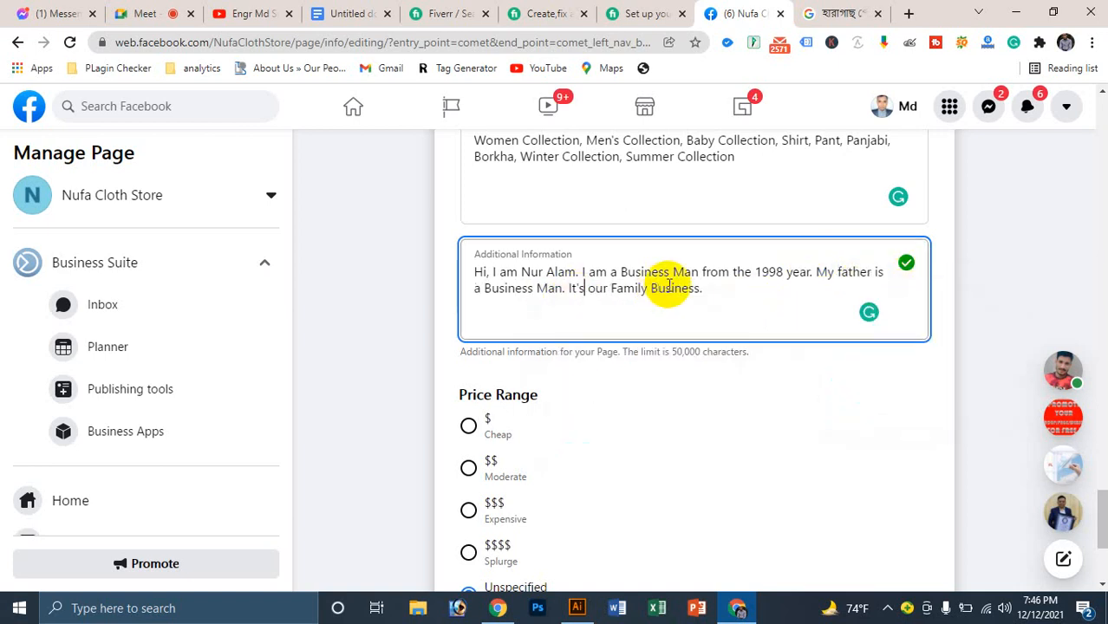
Step: Add 'We are always trying to satisfy our valuable customers', fixing satisfic
left_click(700, 288)
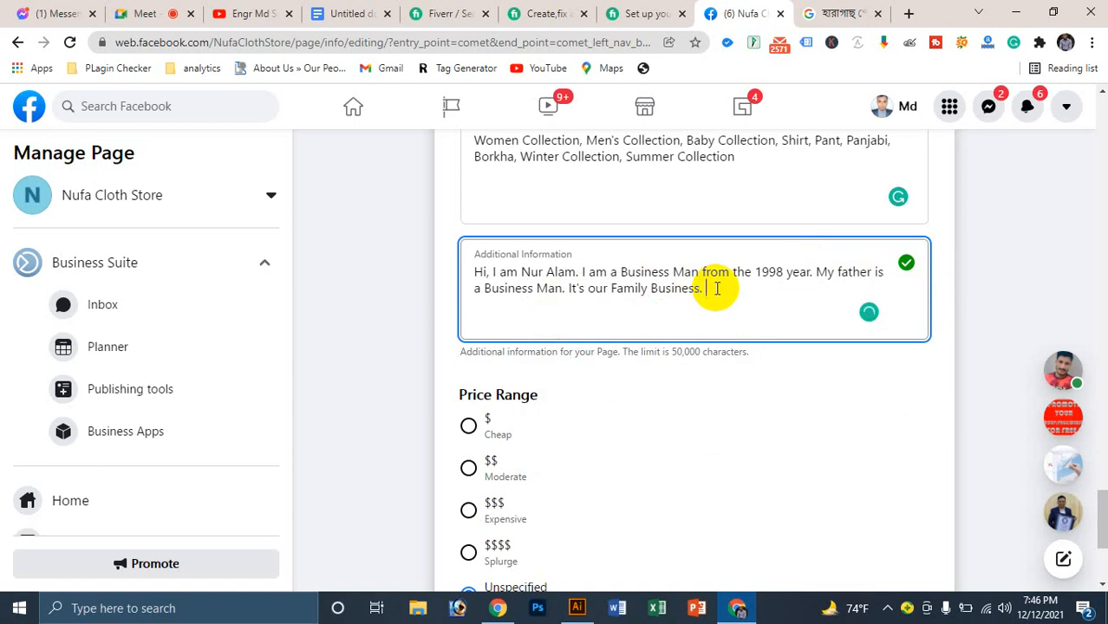
type("We are always t")
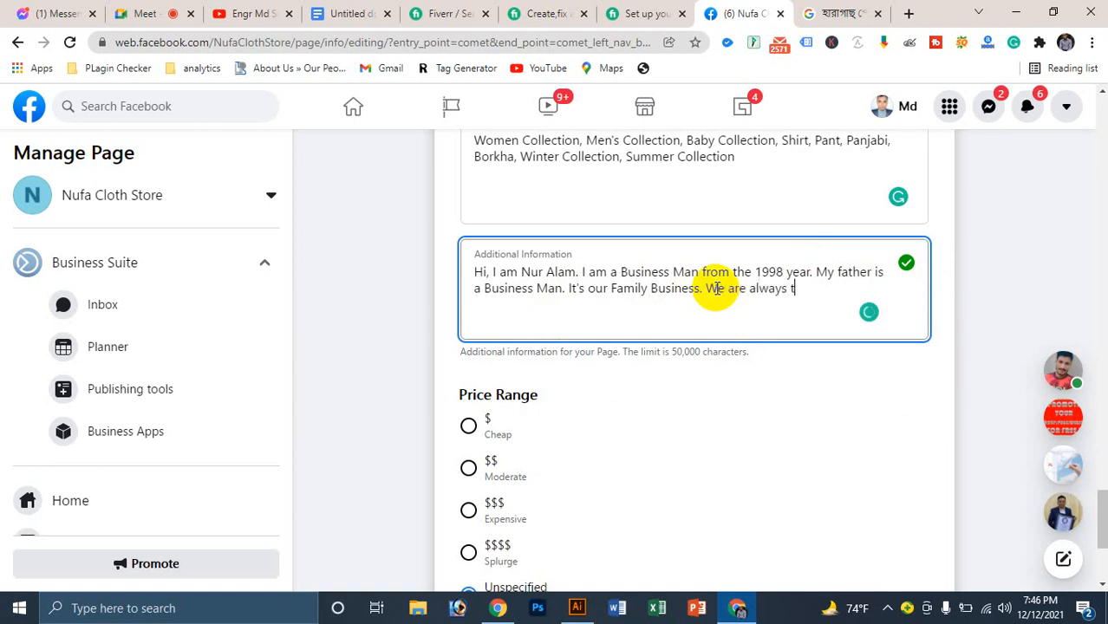
type("rying")
type("to satis")
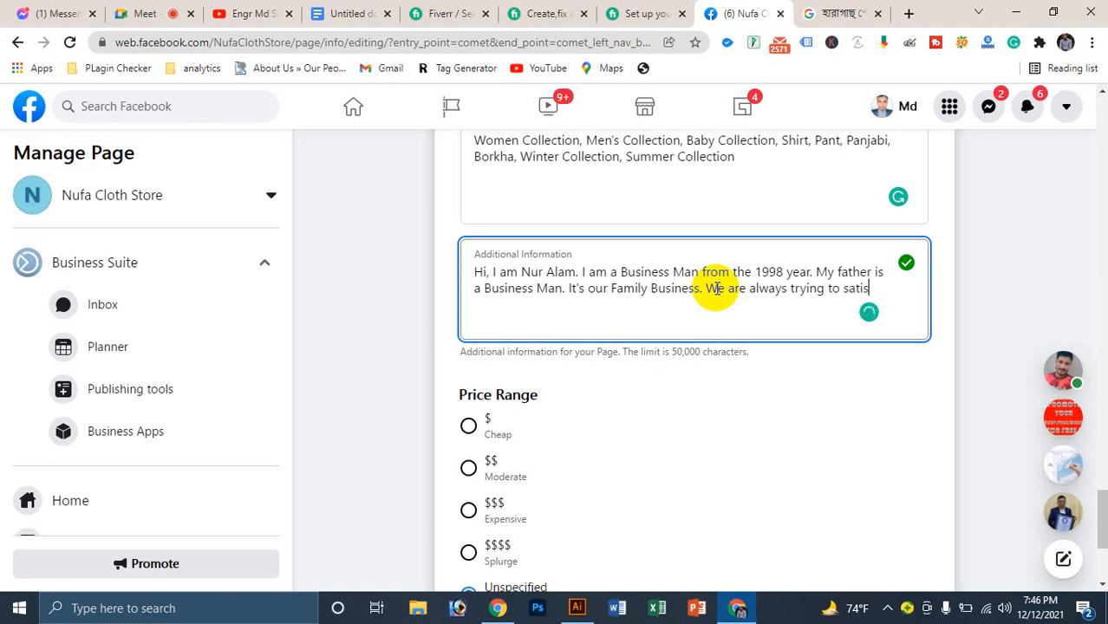
type("fic our v")
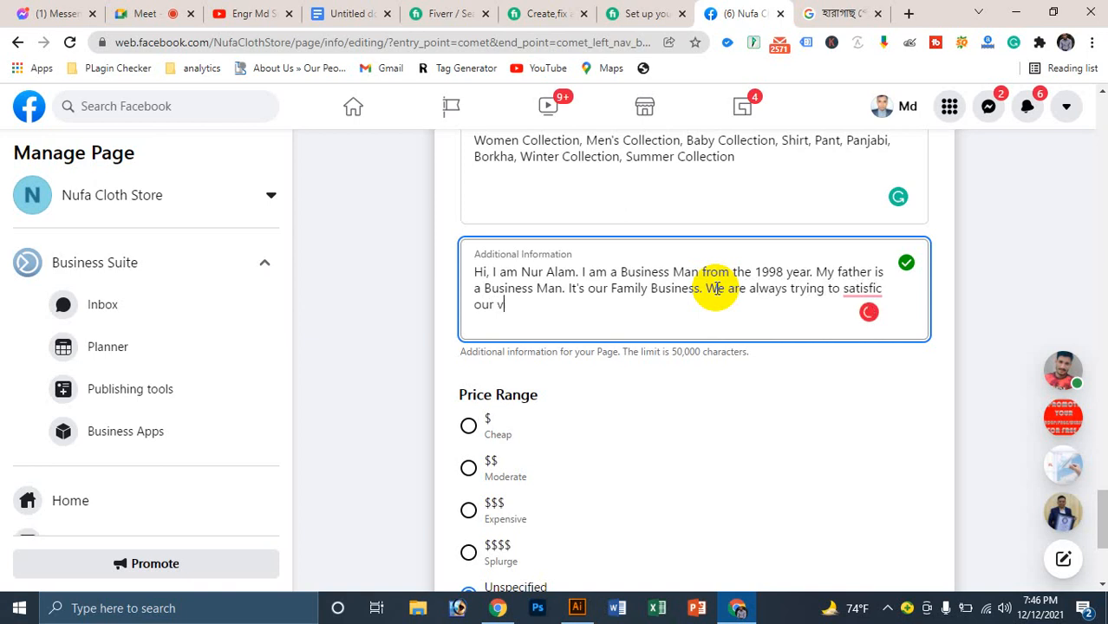
type("aluable customers.")
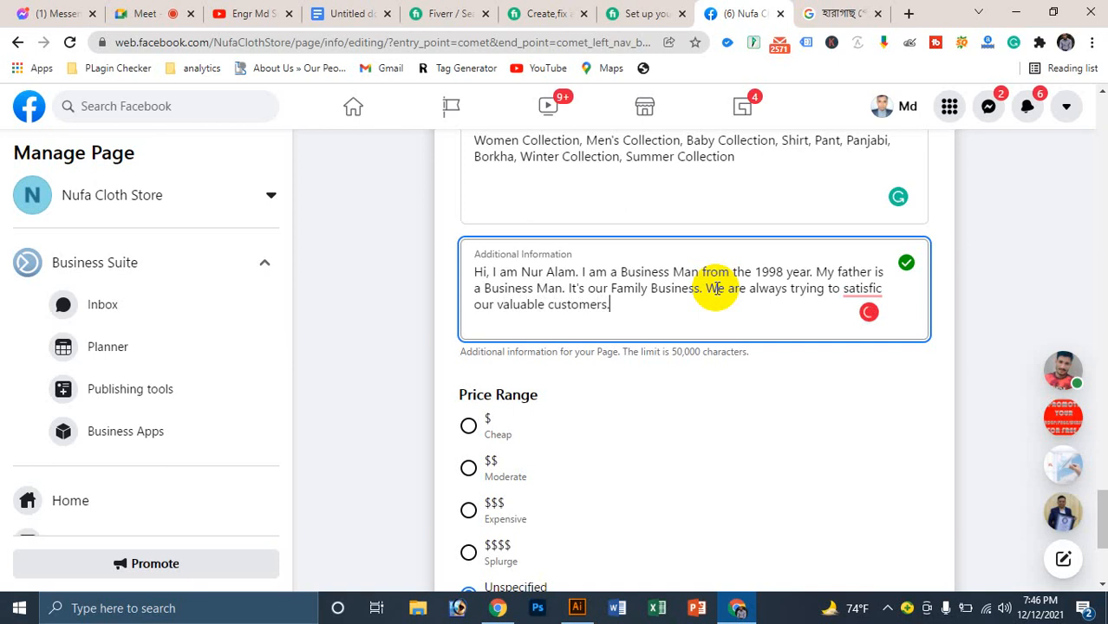
left_click(861, 289)
left_click(870, 322)
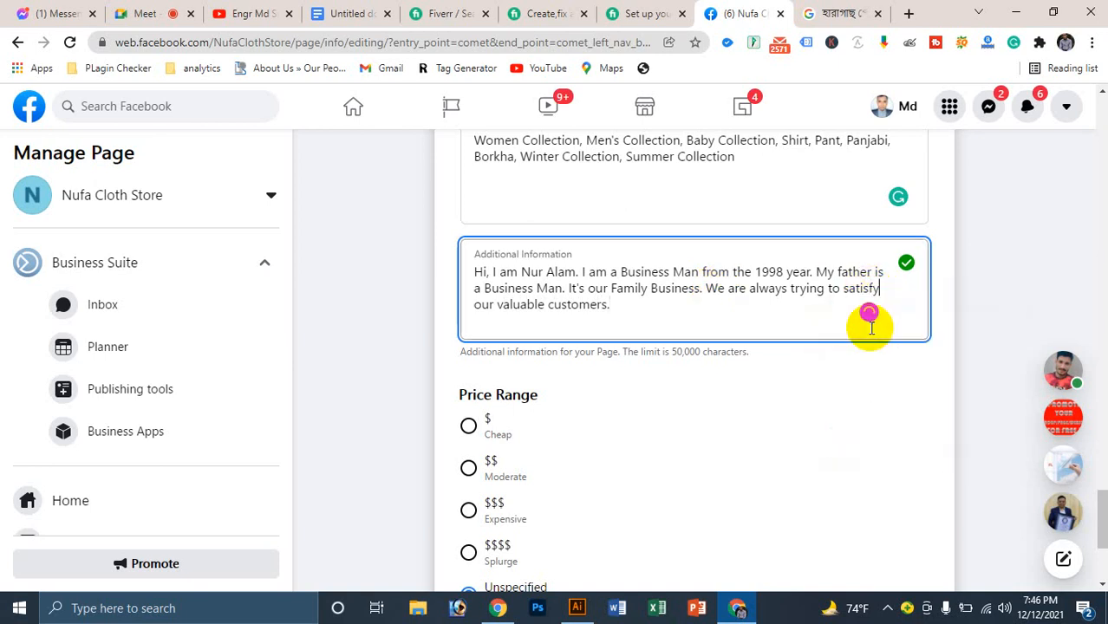
Step: Add 'All kinds of Man and Women collections available here', correcting the spelling and grammar
left_click(617, 303)
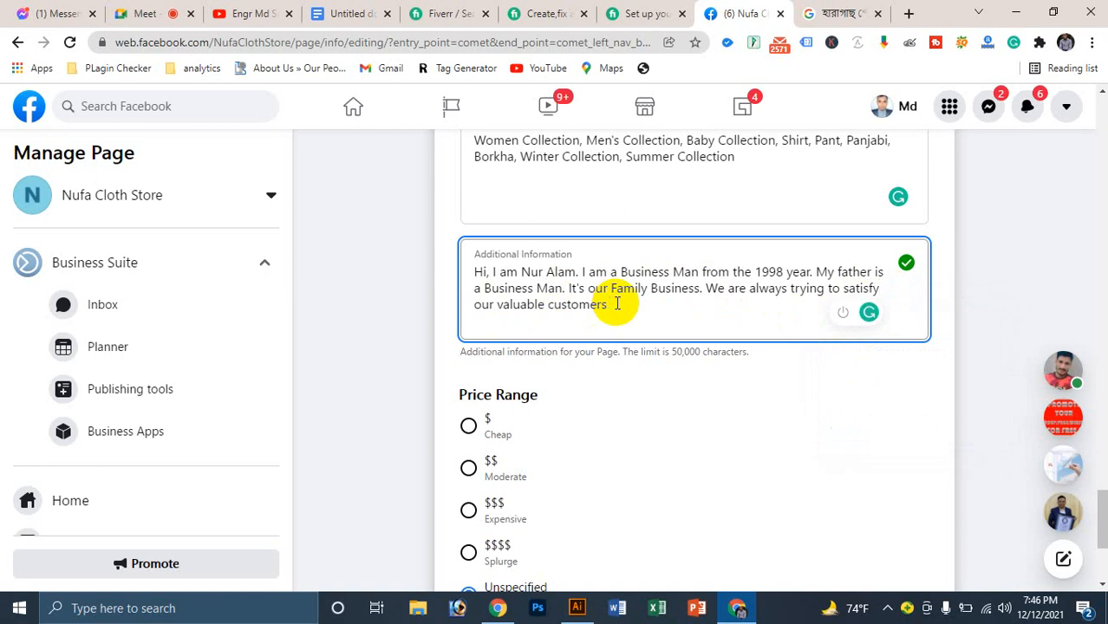
type("and ")
type("a")
key("BackSpace")
key("BackSpace")
type("All kind ")
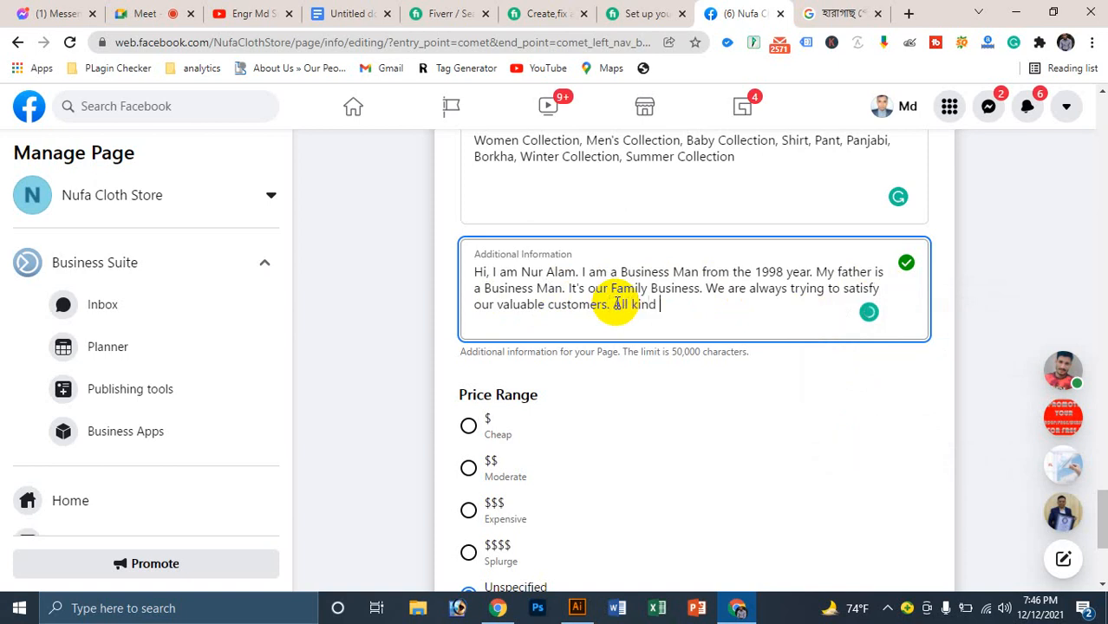
type("of Man and Wo")
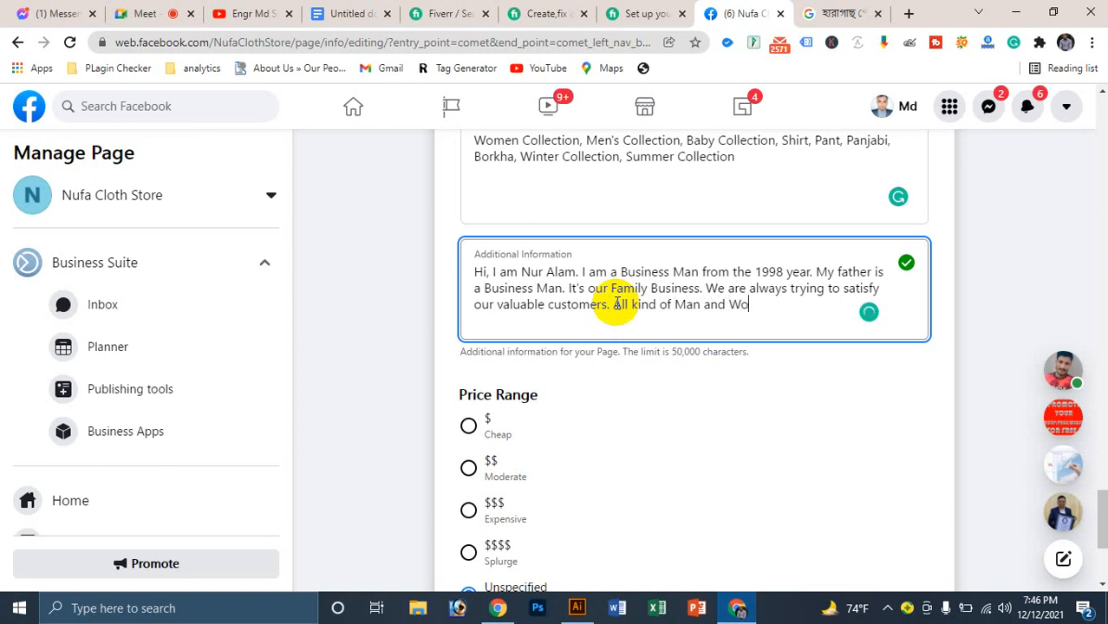
type("men collec")
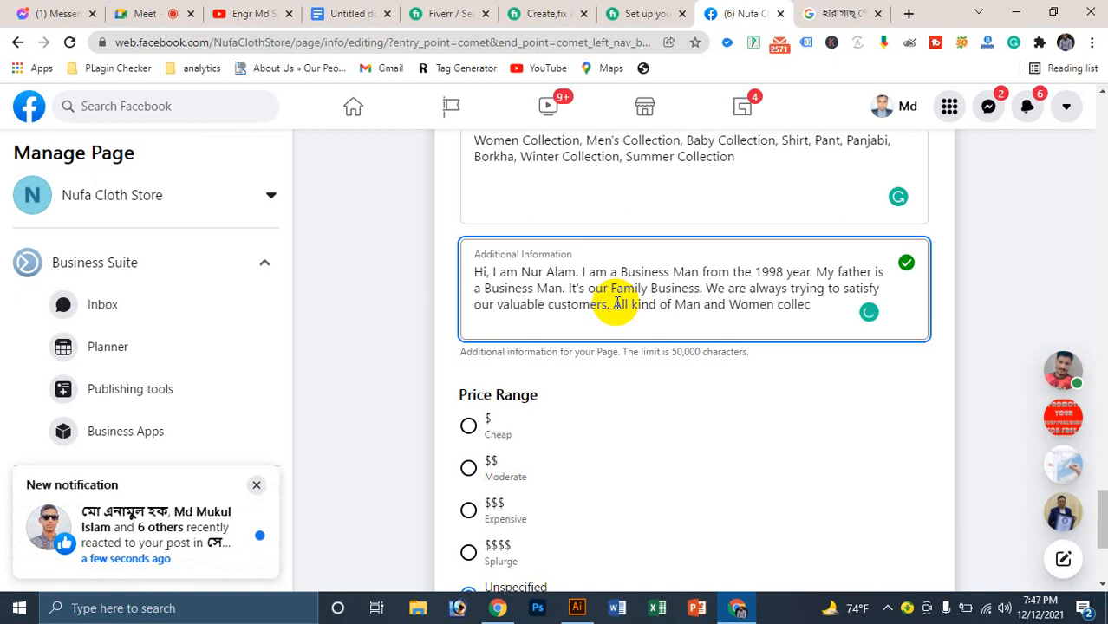
type("tion abia")
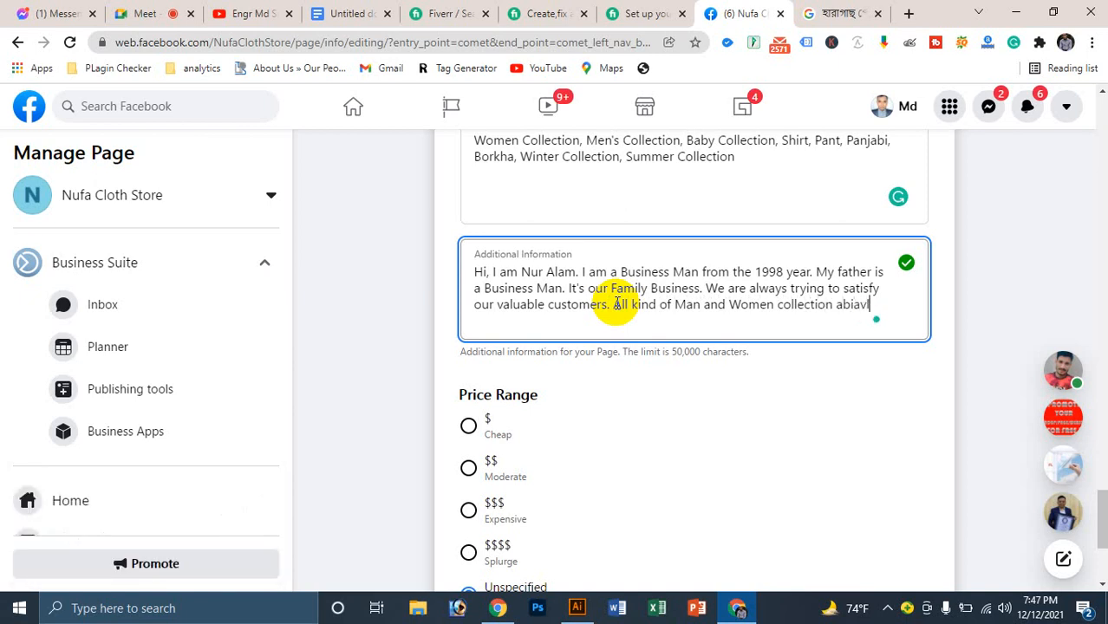
type("vle here")
mouse_move(854, 311)
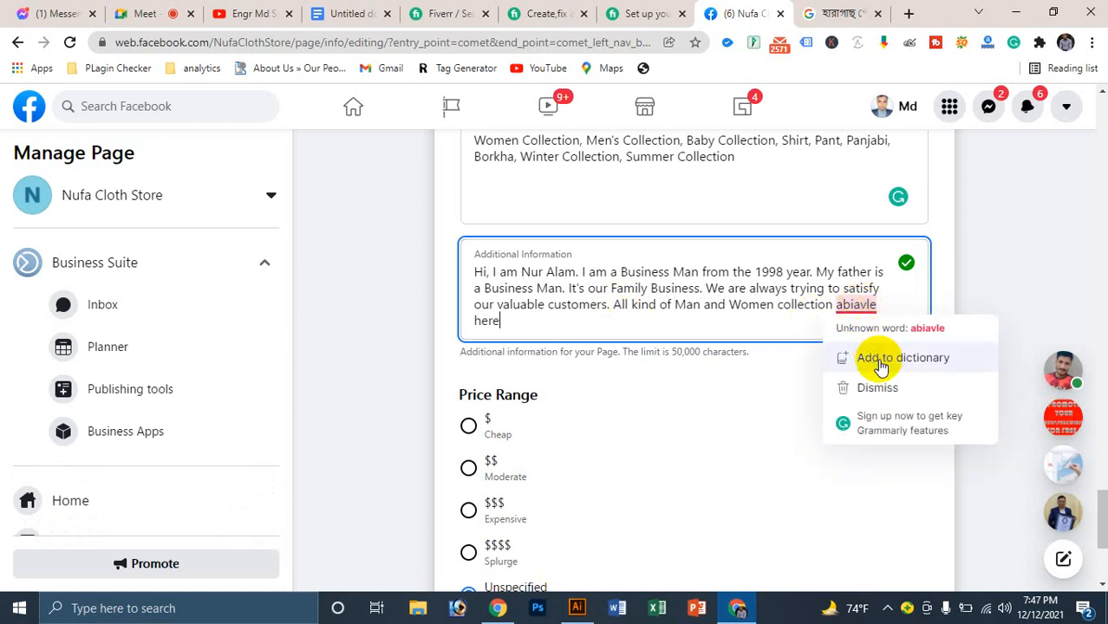
double_click(856, 305)
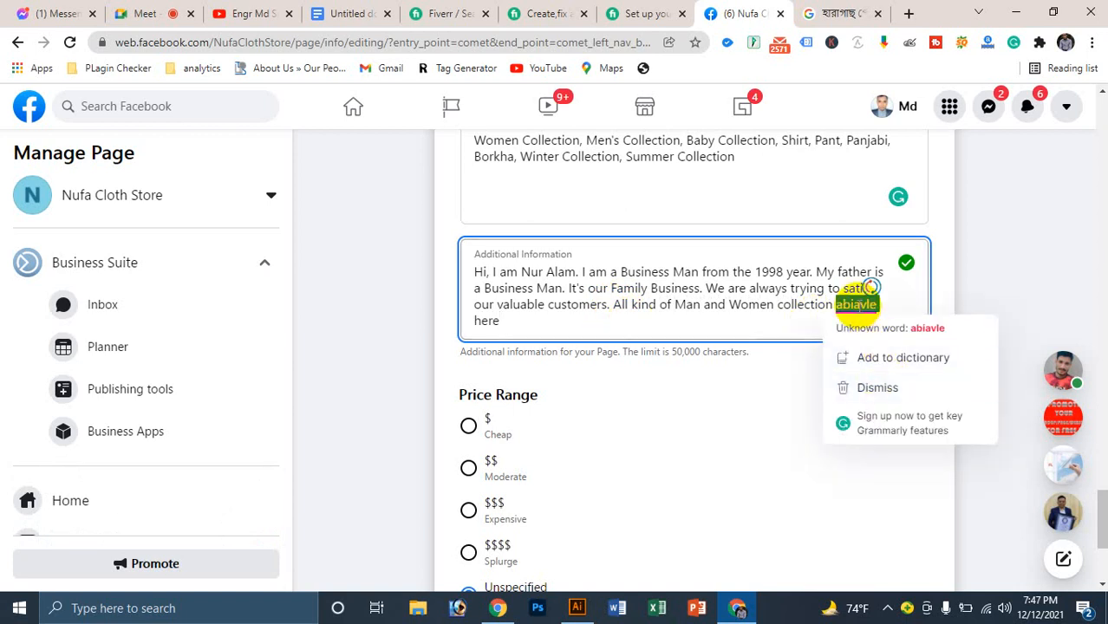
type("a")
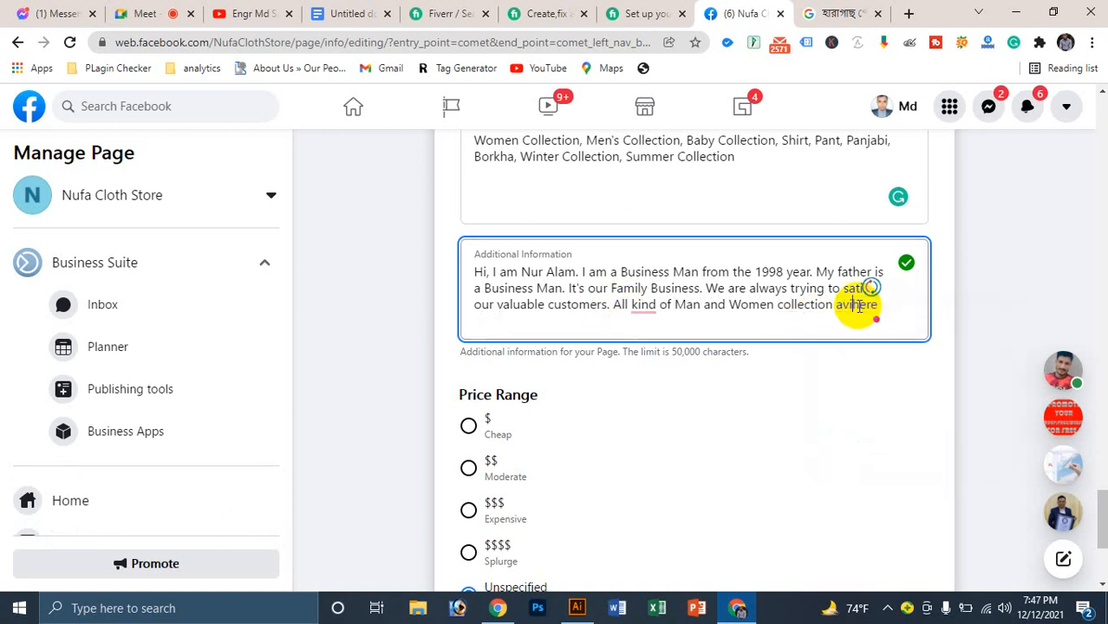
type("vailable")
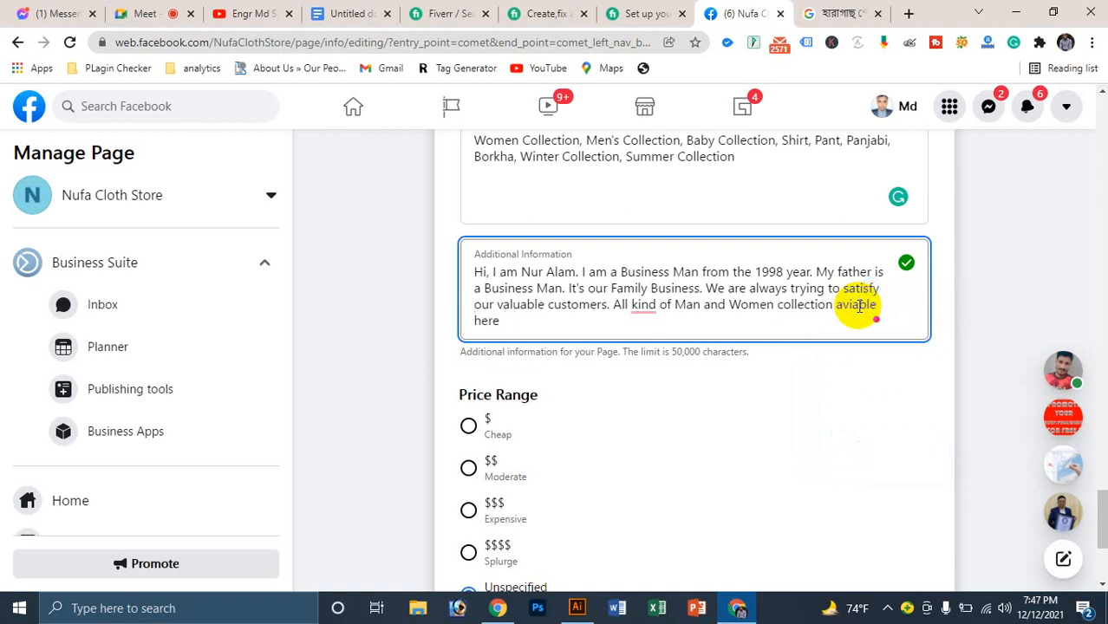
double_click(856, 305)
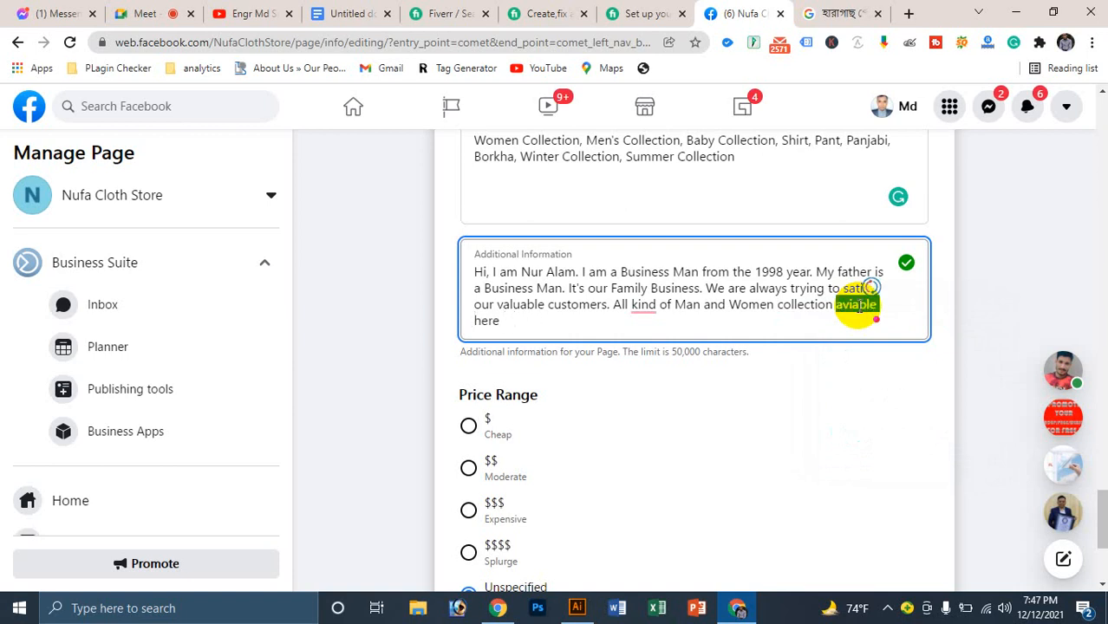
left_click(524, 323)
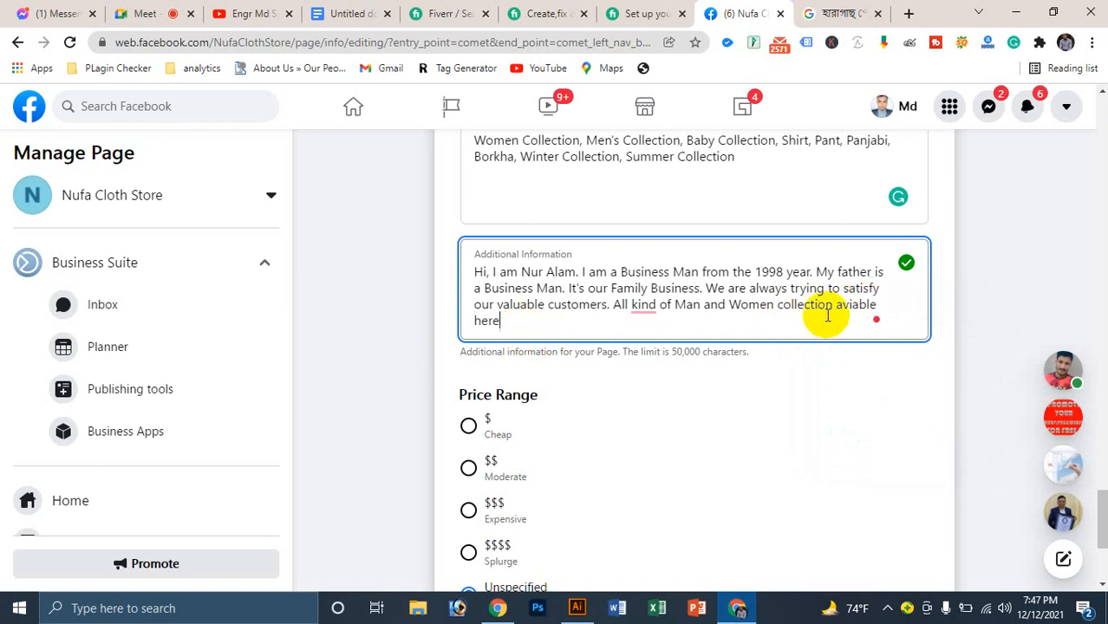
mouse_move(846, 310)
left_click(859, 330)
mouse_move(804, 307)
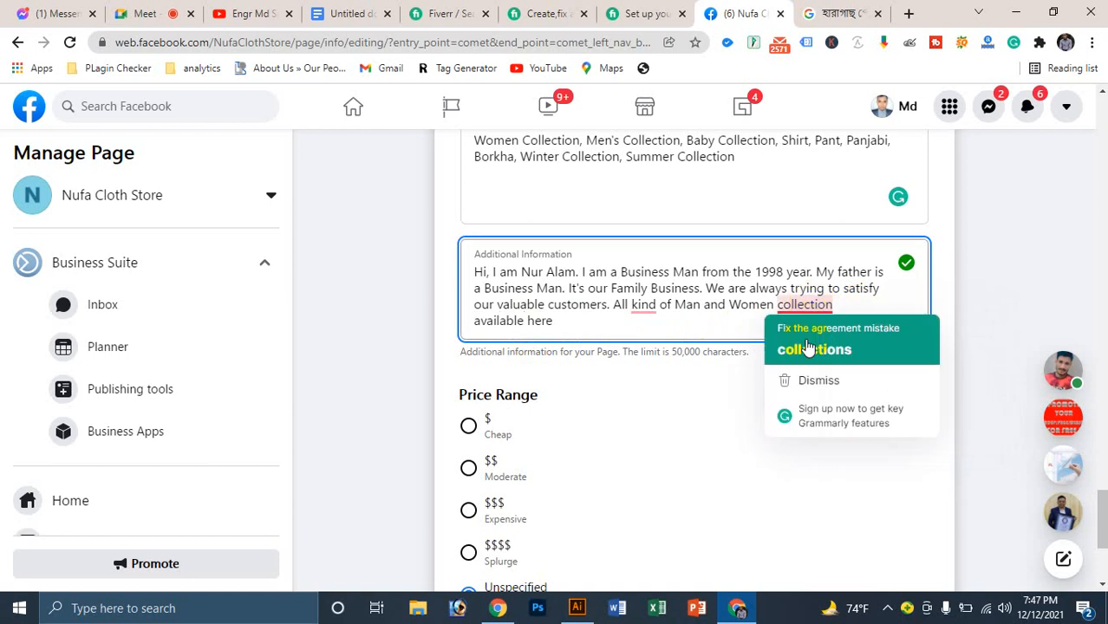
left_click(806, 346)
mouse_move(646, 303)
left_click(646, 348)
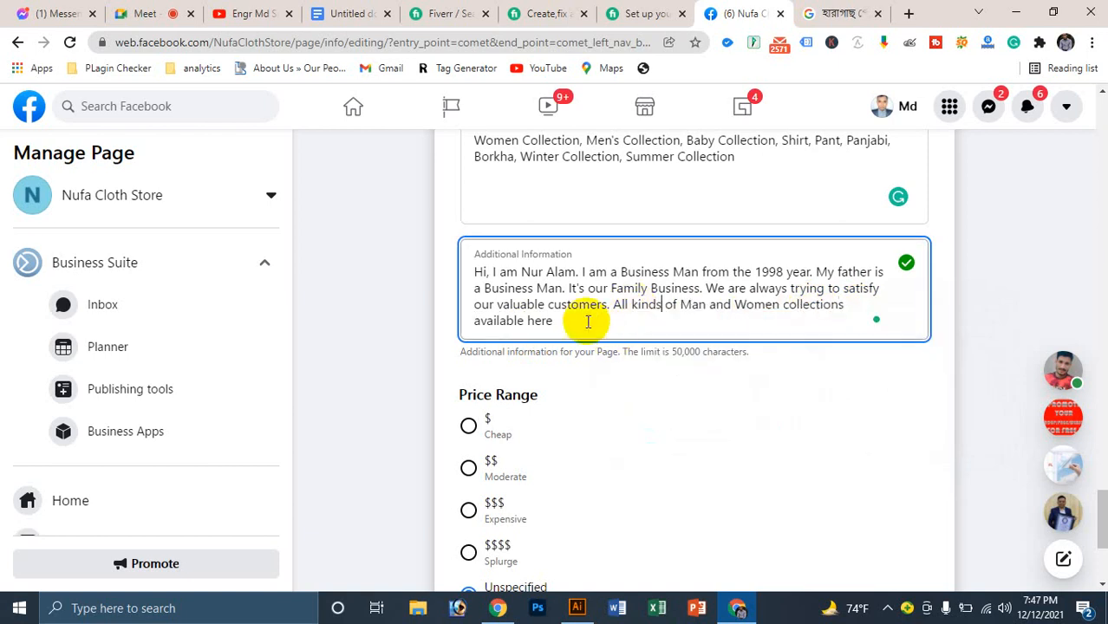
Step: Add 'like Shirt & T-Shirt, Pant,' after 'here', accepting Grammarly's 'are' and 'T-Shirt' fixes
left_click(588, 323)
type("like Shirt & T")
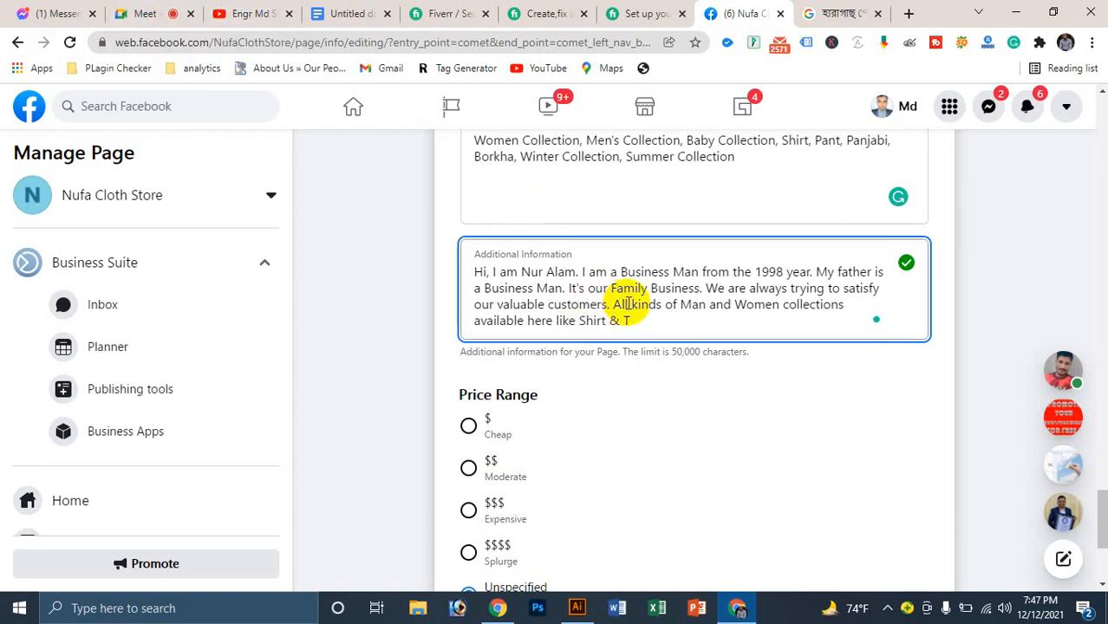
type(" Shirt.")
left_click(495, 321)
left_click(507, 366)
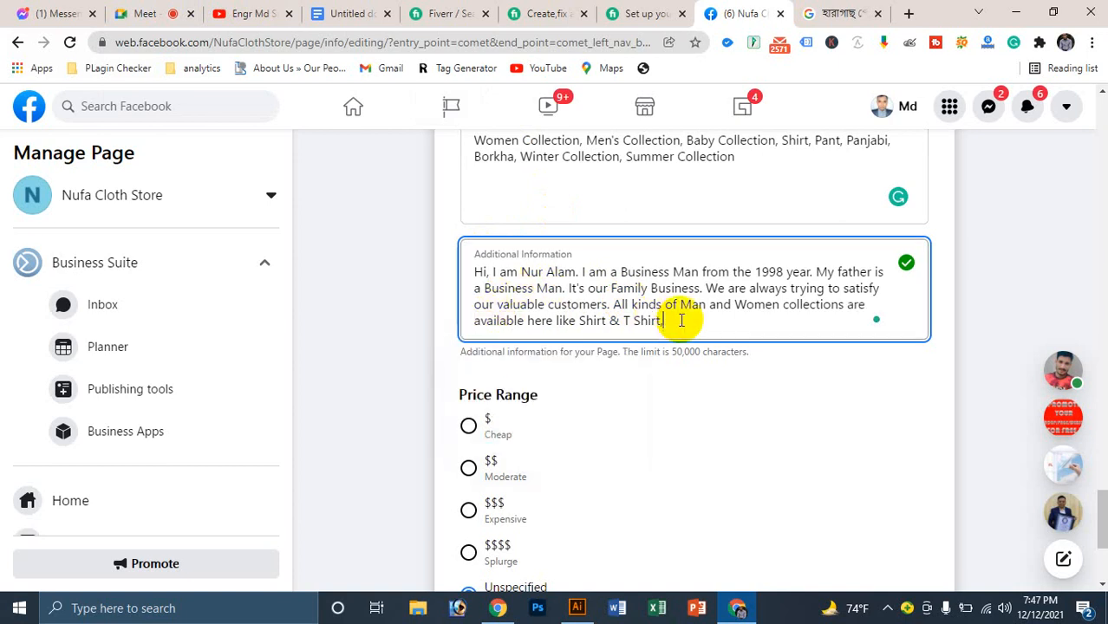
key("BackSpace")
type(", Pant,")
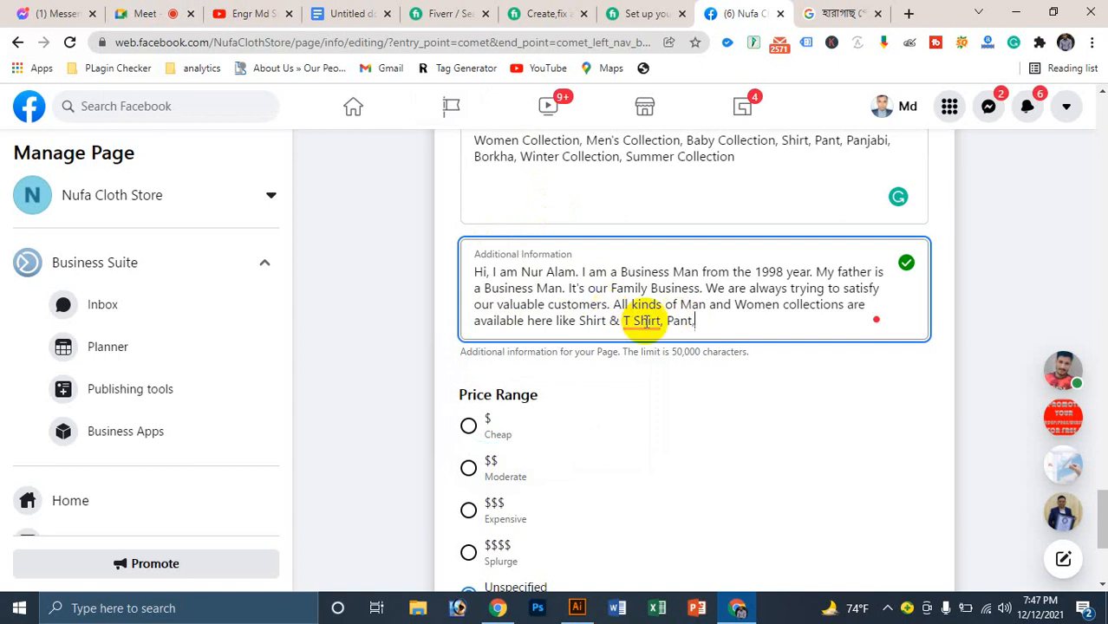
left_click(643, 320)
left_click(650, 360)
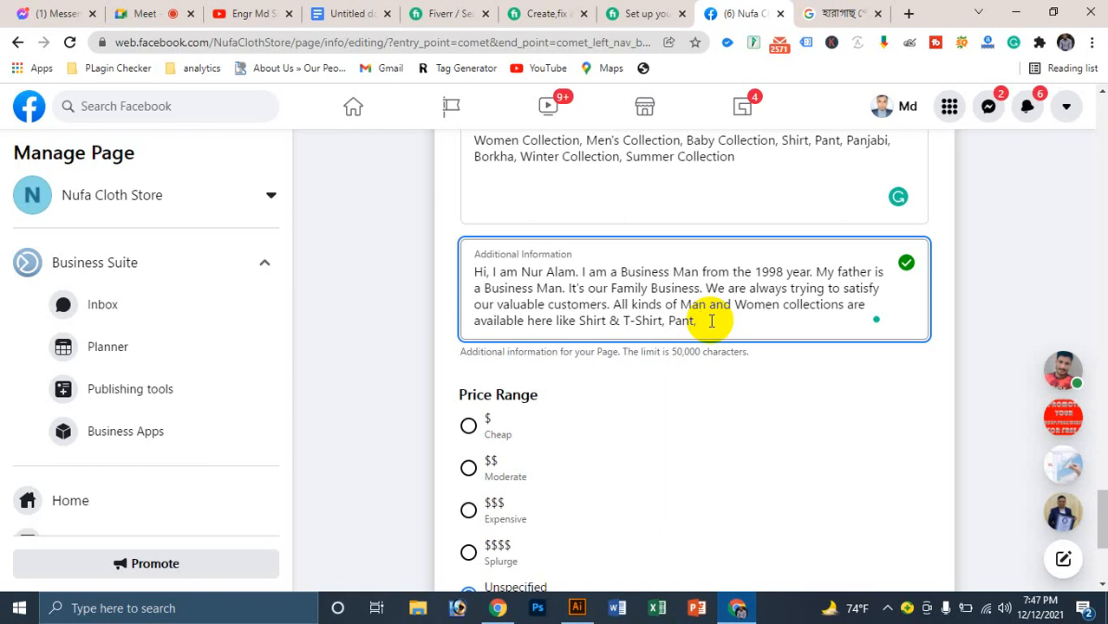
Step: Continue the list with 'Baby Item, Three Pieces, Borkha, etc', correcting 'Pices' to 'Pieces'
type("Baby Item, Three Pices")
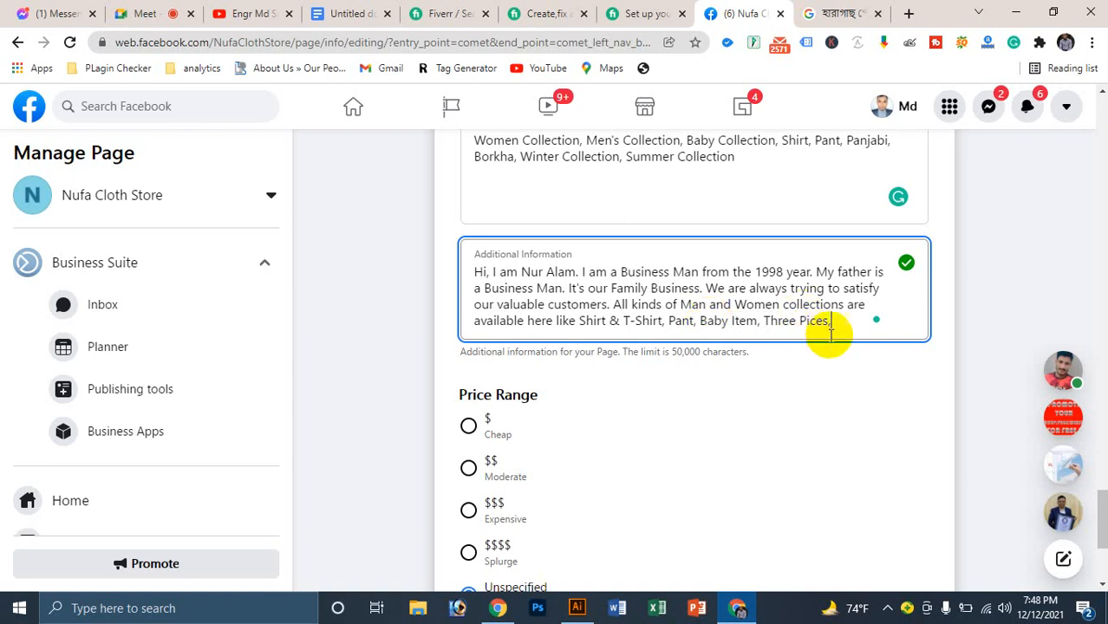
type(", Borkha,")
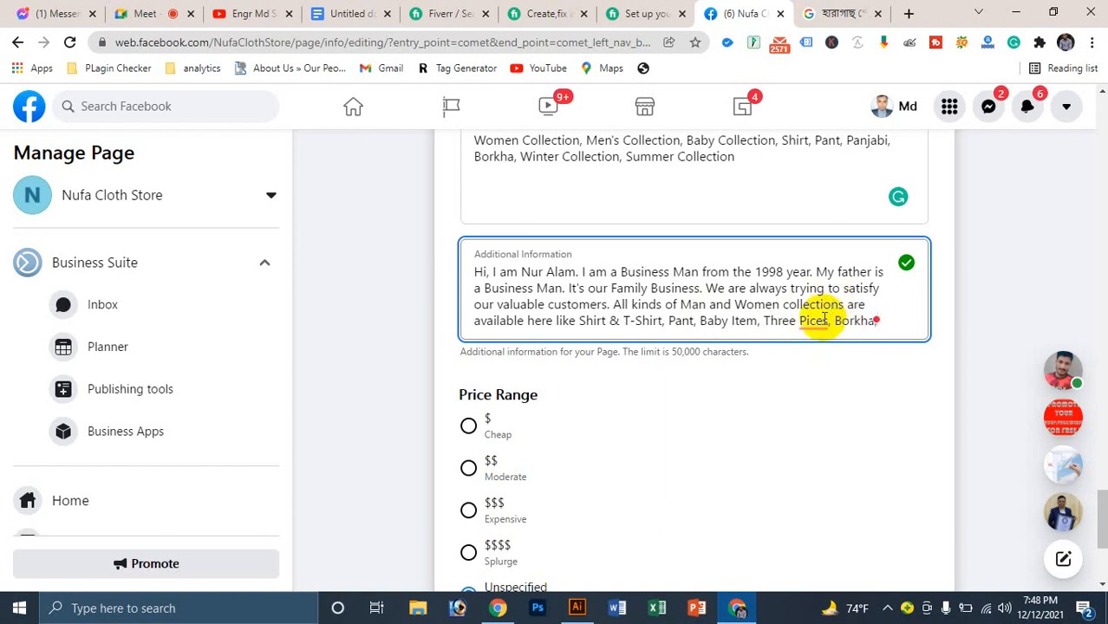
mouse_move(815, 321)
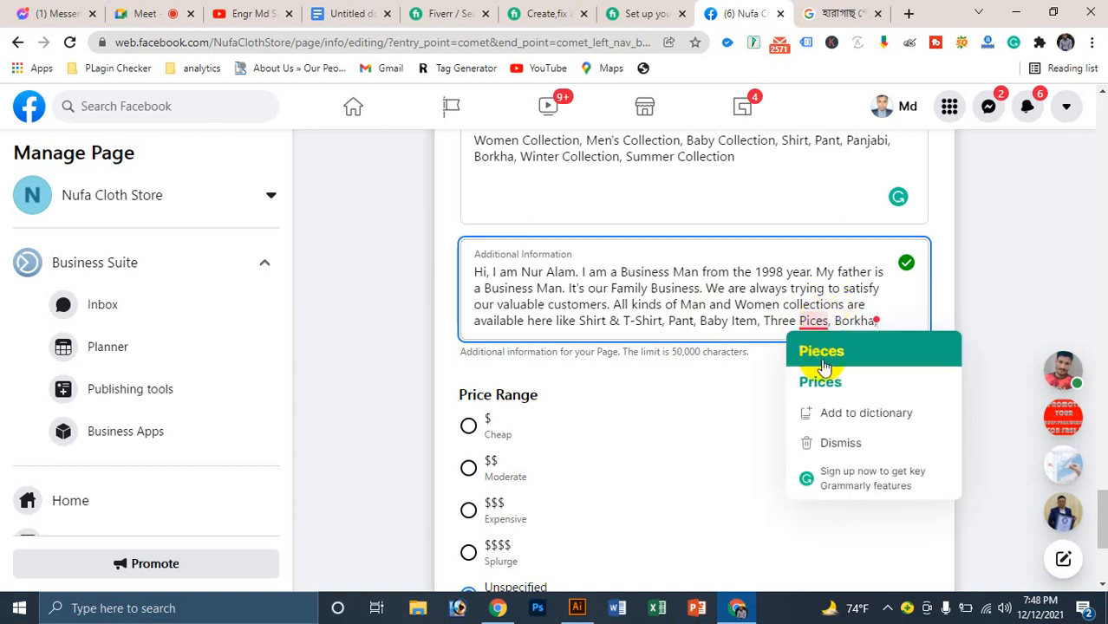
left_click(819, 352)
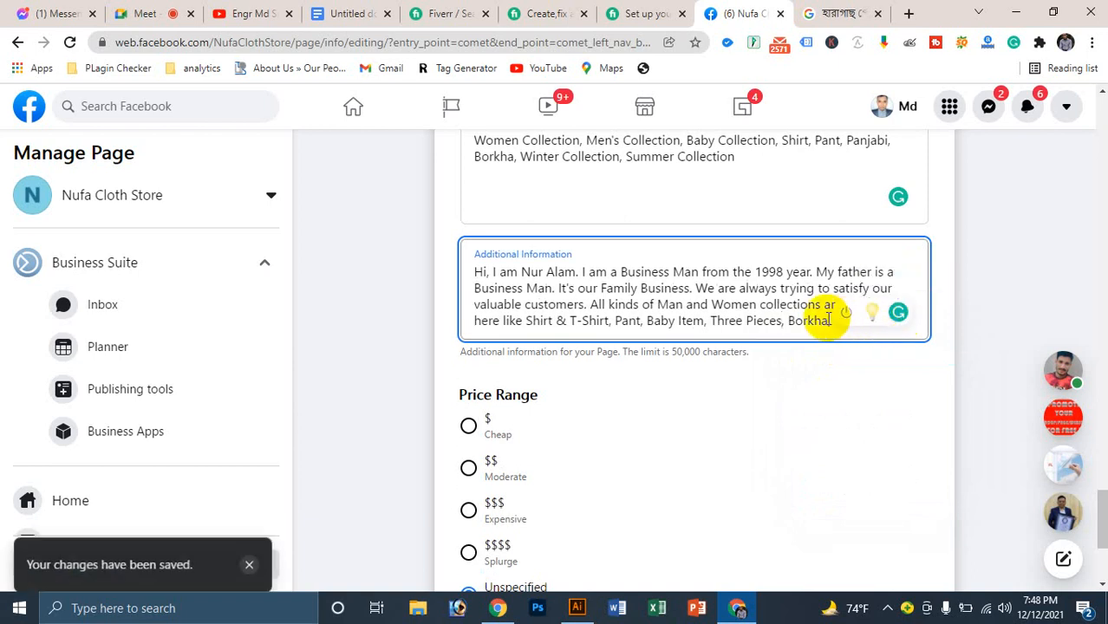
left_click(838, 323)
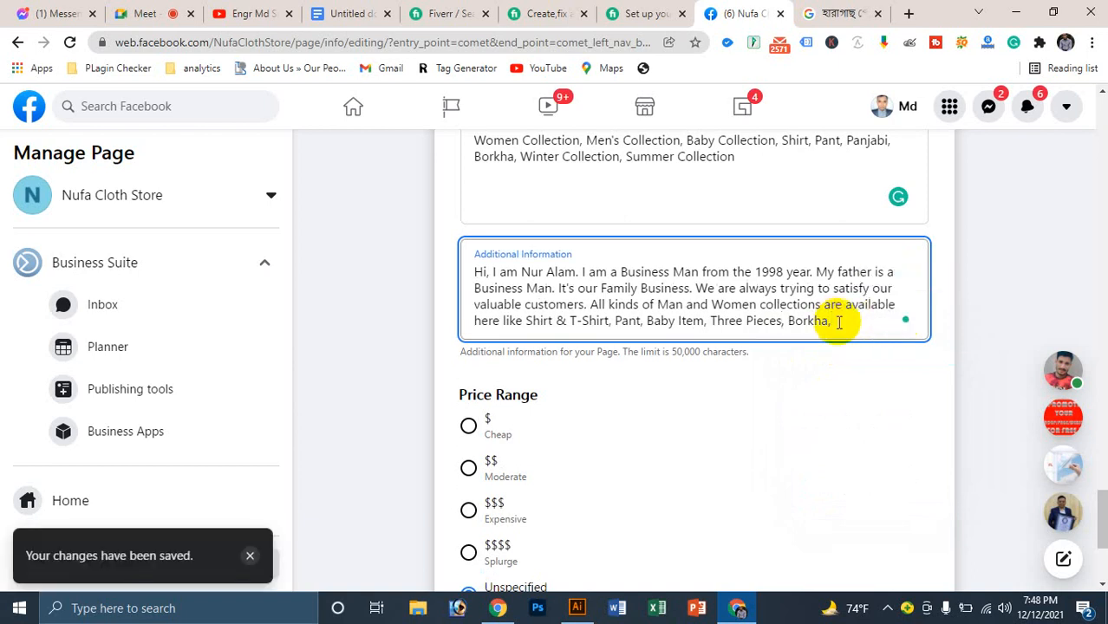
type("etc.")
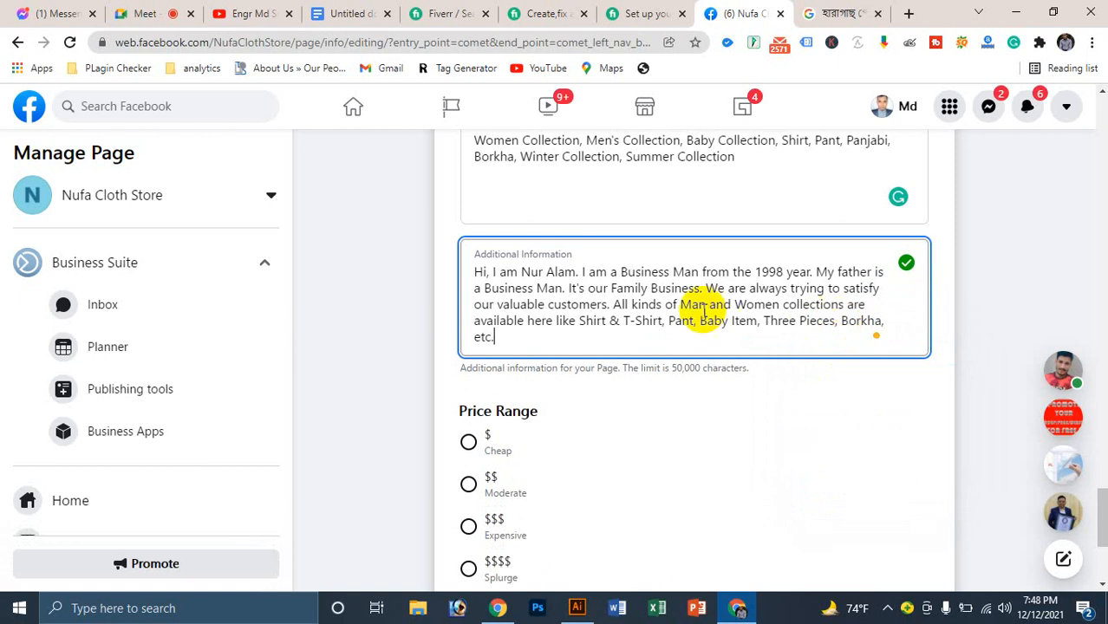
scroll(672, 307, "down", 1)
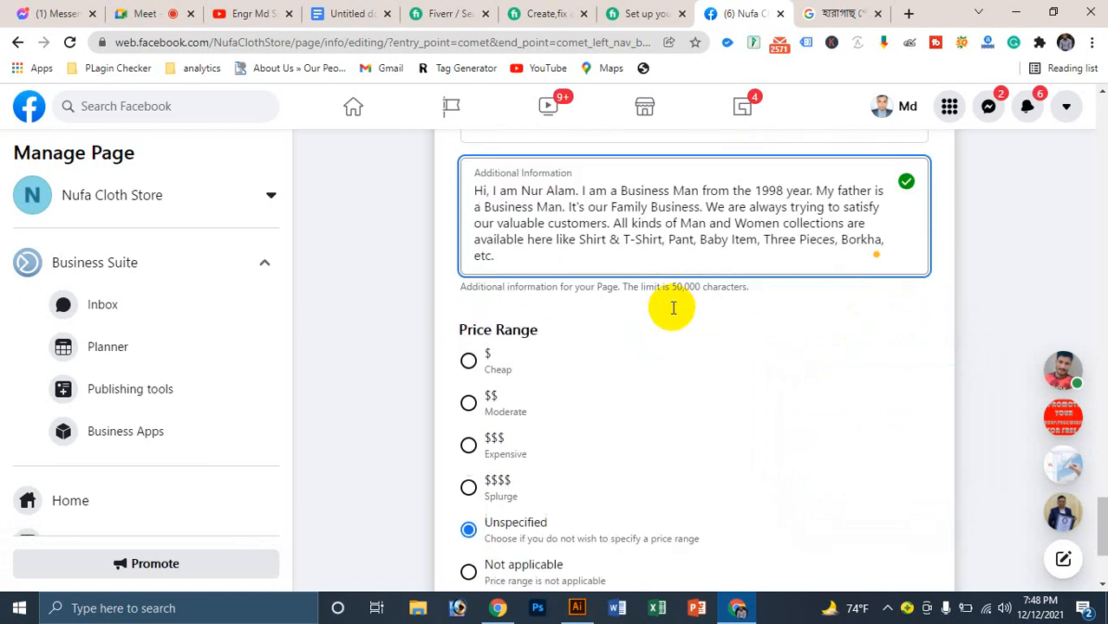
Step: End the list with a period and start a new line: 'If you want to my shop then you first come to'
type(".")
key("Return")
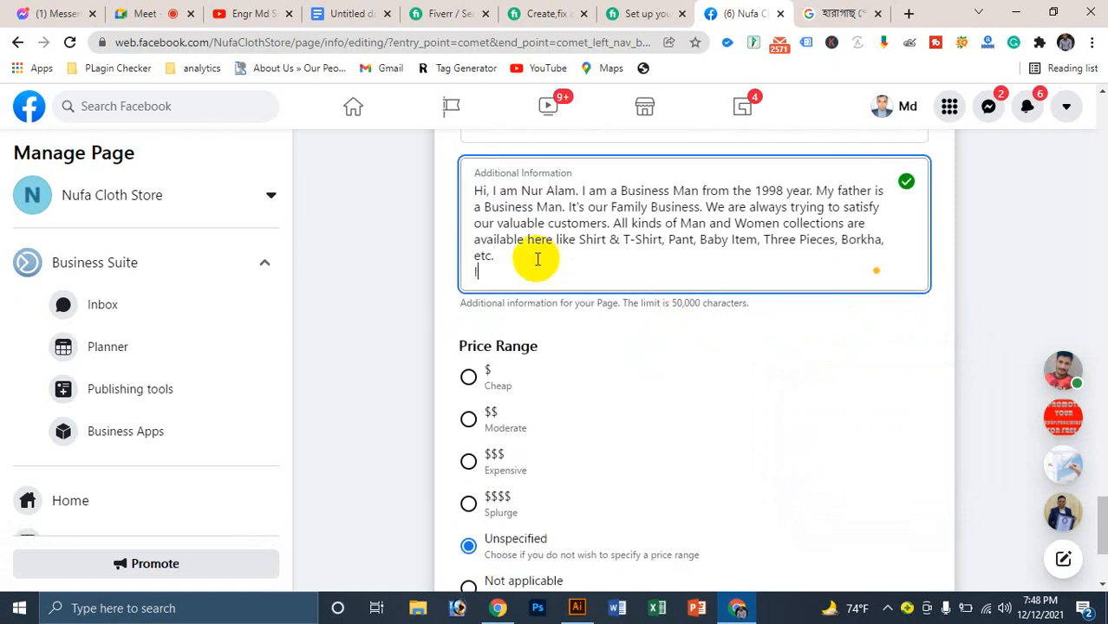
type("If you want to my my")
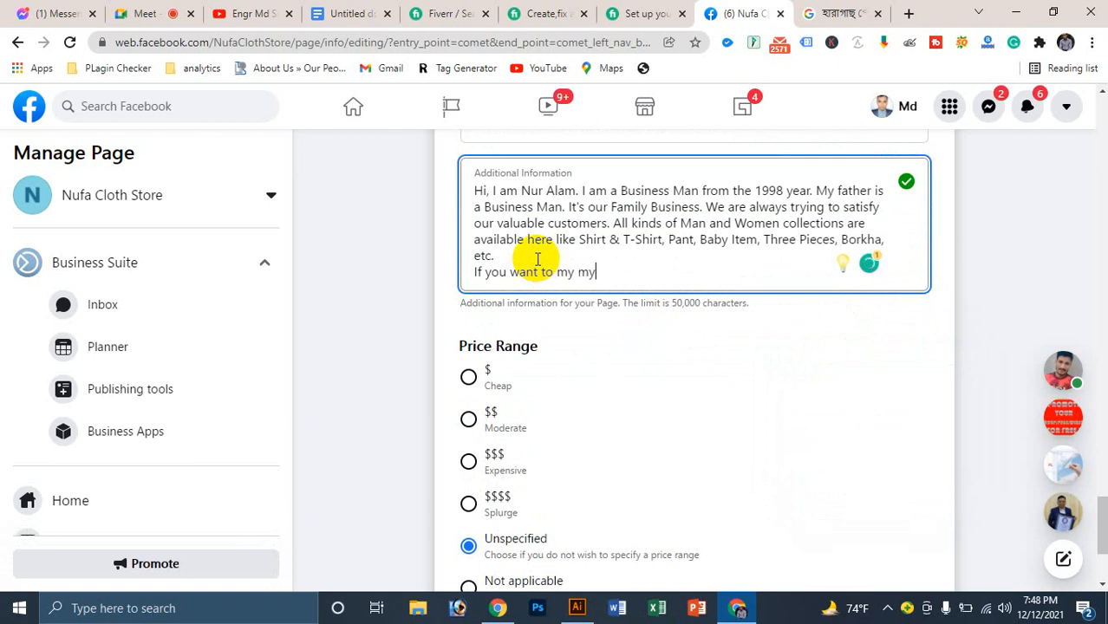
key("BackSpace")
key("BackSpace")
type("shop then")
key("BackSpace")
type("you")
key("BackSpace")
key("BackSpace")
key("BackSpace")
type("you fro")
key("BackSpace")
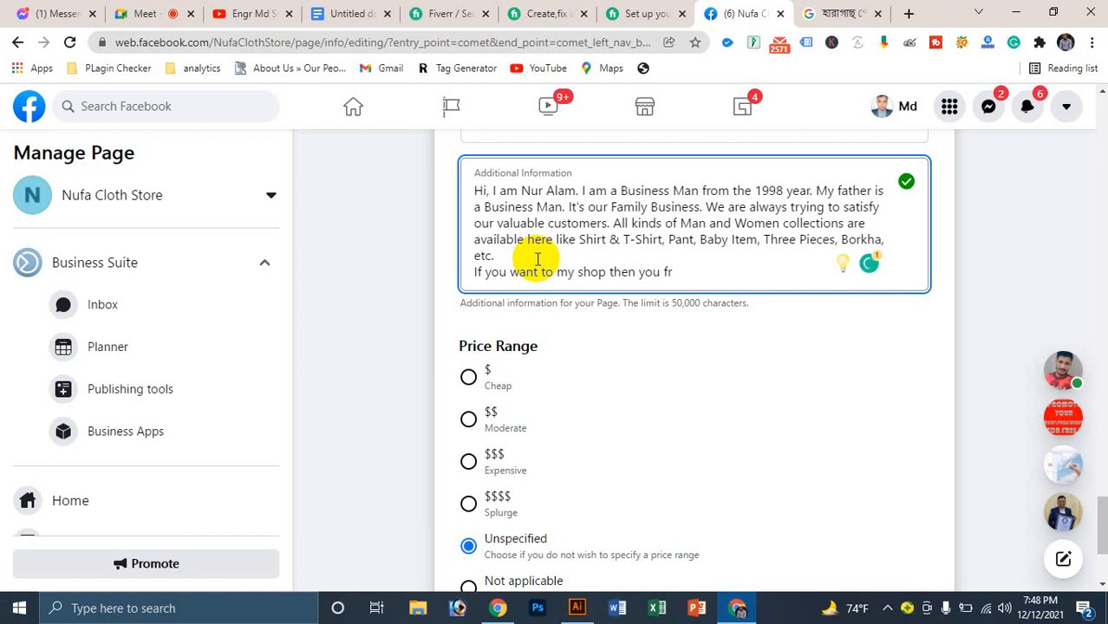
key("BackSpace")
type("irst come to h")
Step: Add 'Haragach', find Dorodi High School, then go 100 metters north from its main gate
key("BackSpace")
type("Haraga")
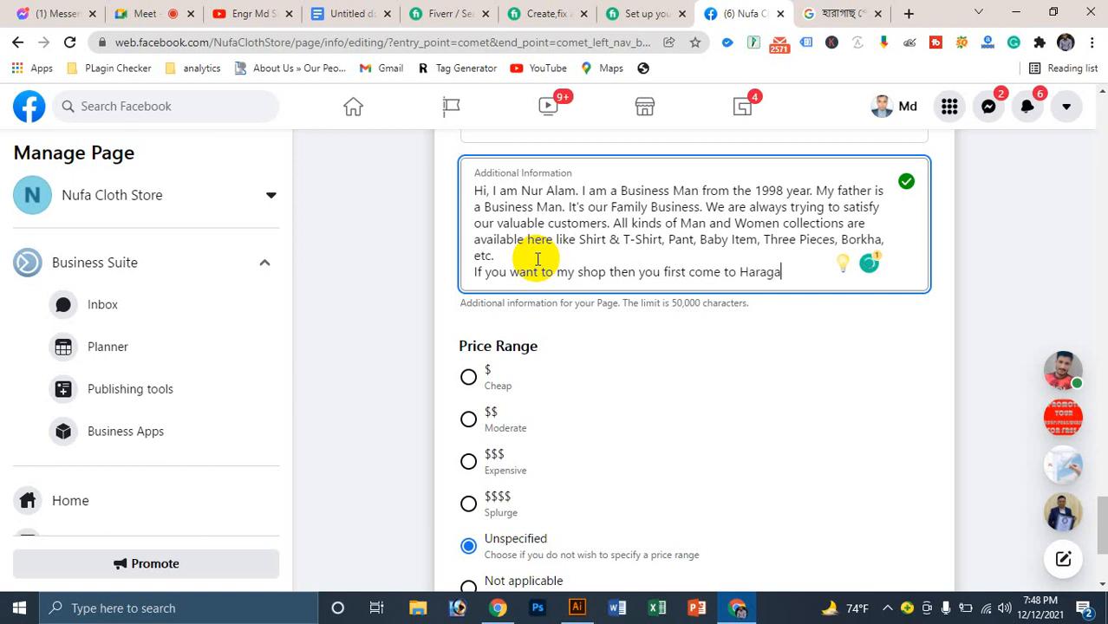
type("ch and then ")
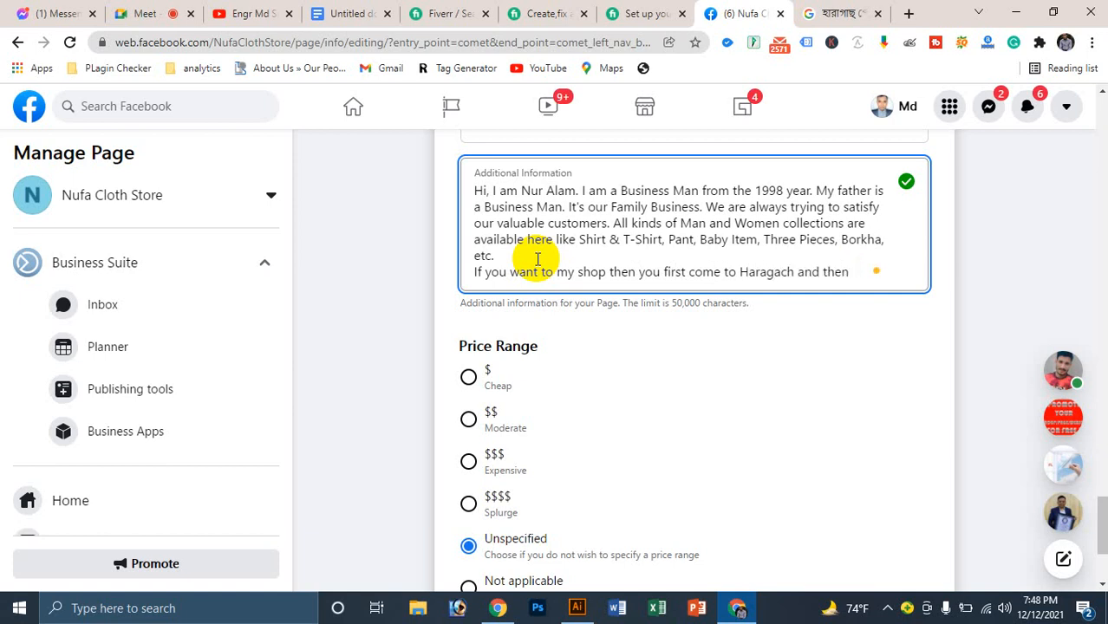
type("find the ")
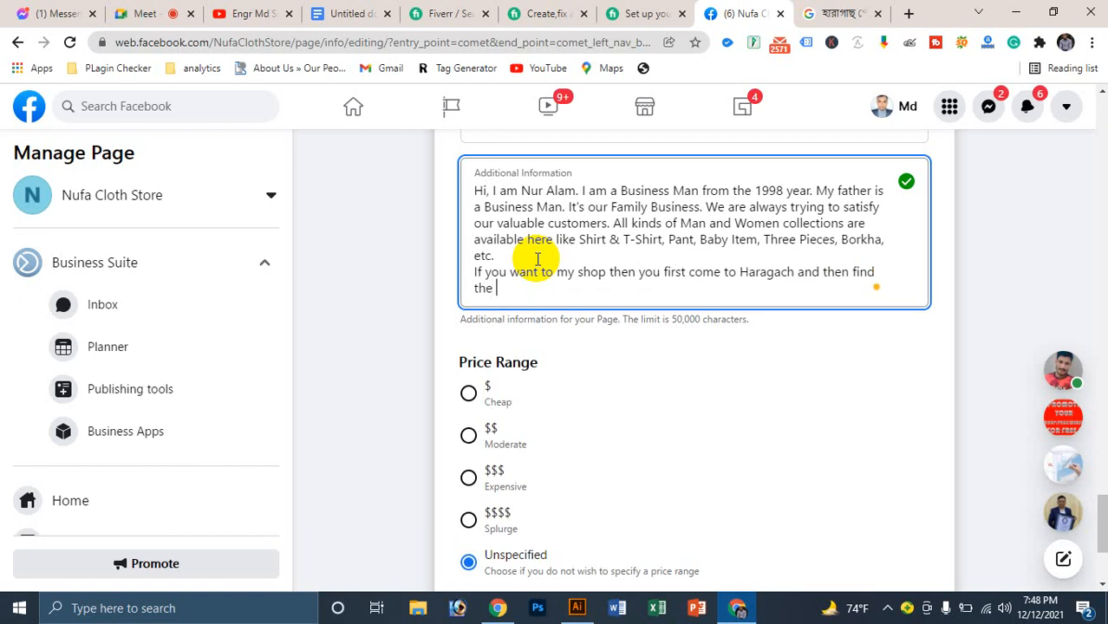
type("Dorodi High Scholl")
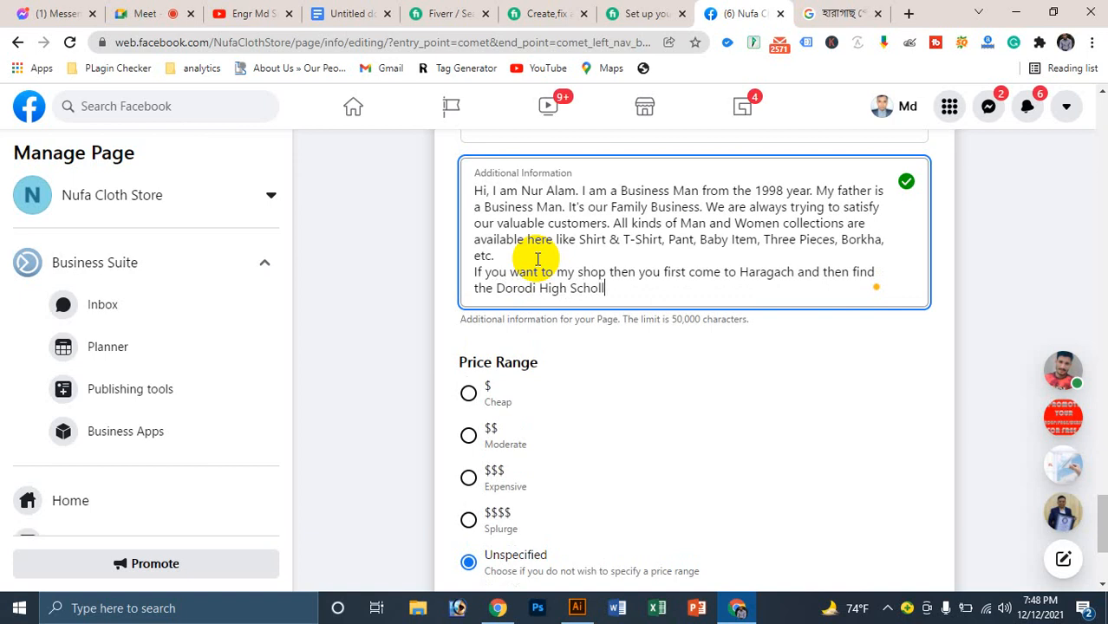
key("BackSpace")
key("BackSpace")
type("ol and from the main ")
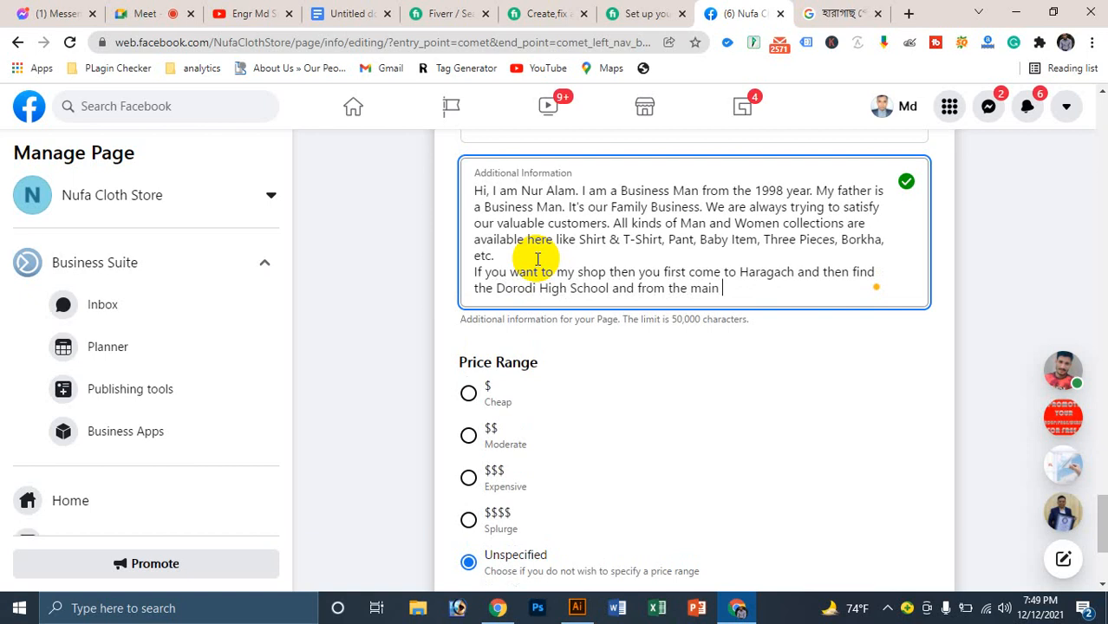
type("gate of the high school")
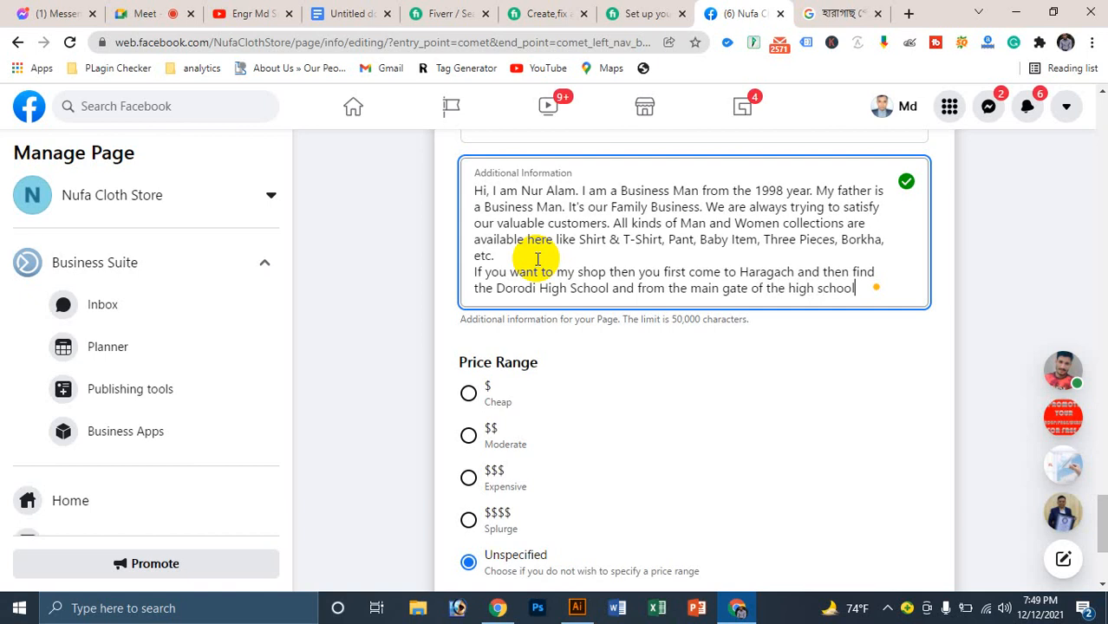
type("you go")
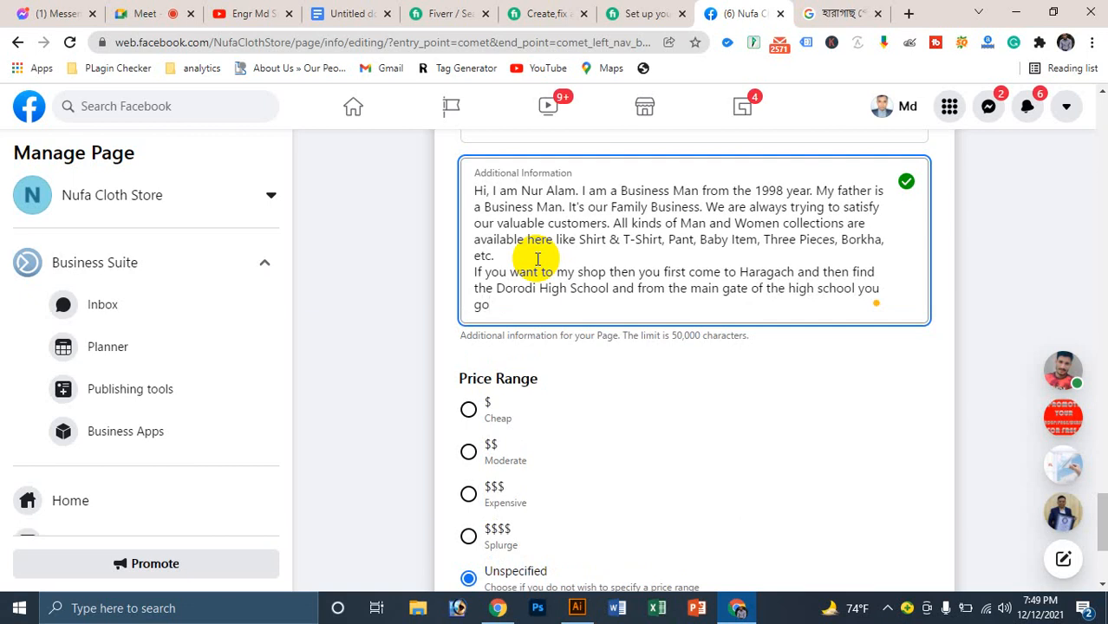
type("North")
key("BackSpace")
key("BackSpace")
key("BackSpace")
key("BackSpace")
key("BackSpace")
type("100 metters of north")
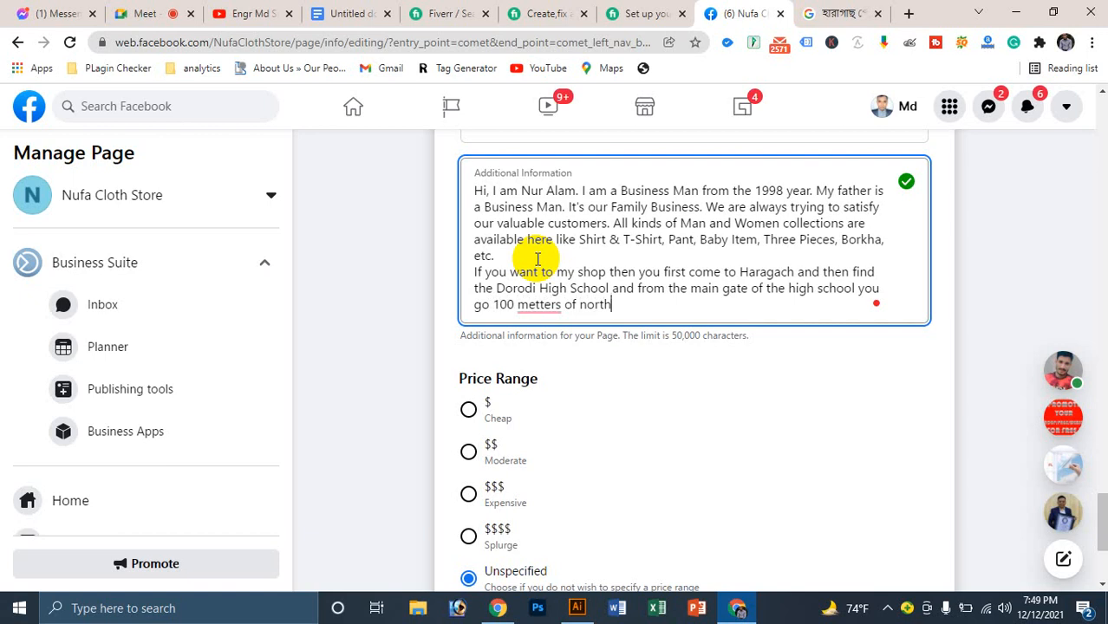
type(" and then")
Step: Correct 'metters' to 'meters' and finish the directions with 'find my shop.'
mouse_move(534, 303)
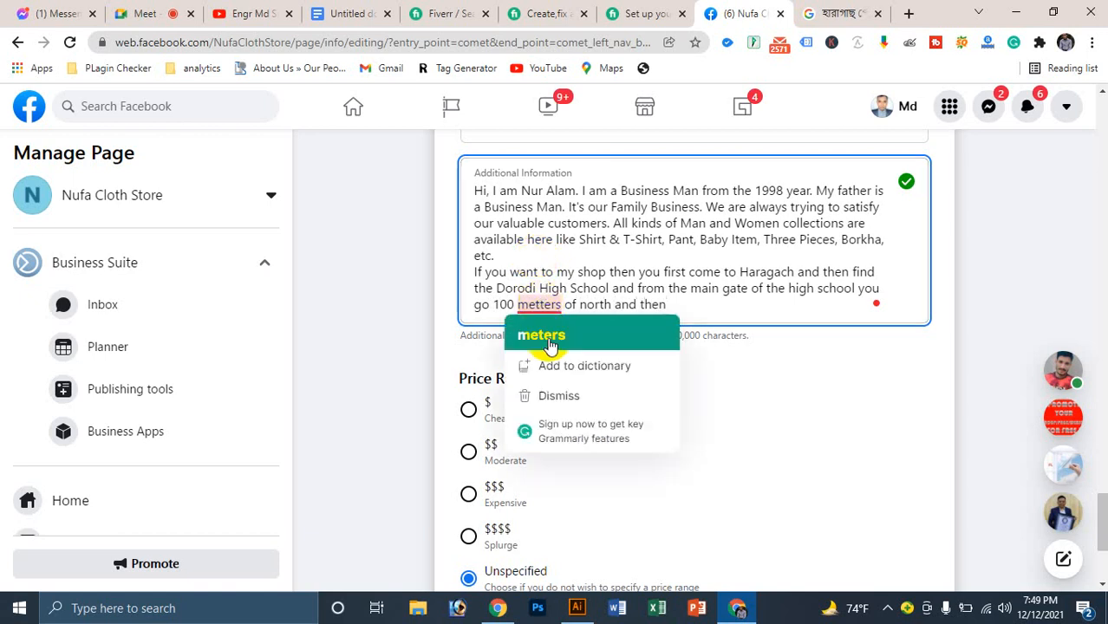
left_click(549, 345)
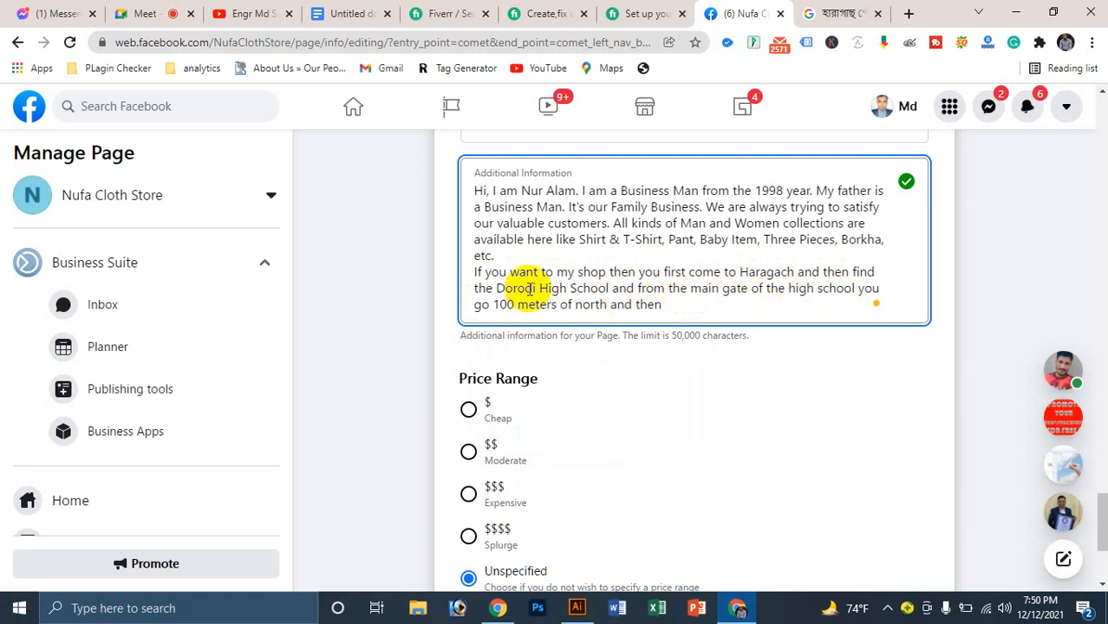
left_click(674, 305)
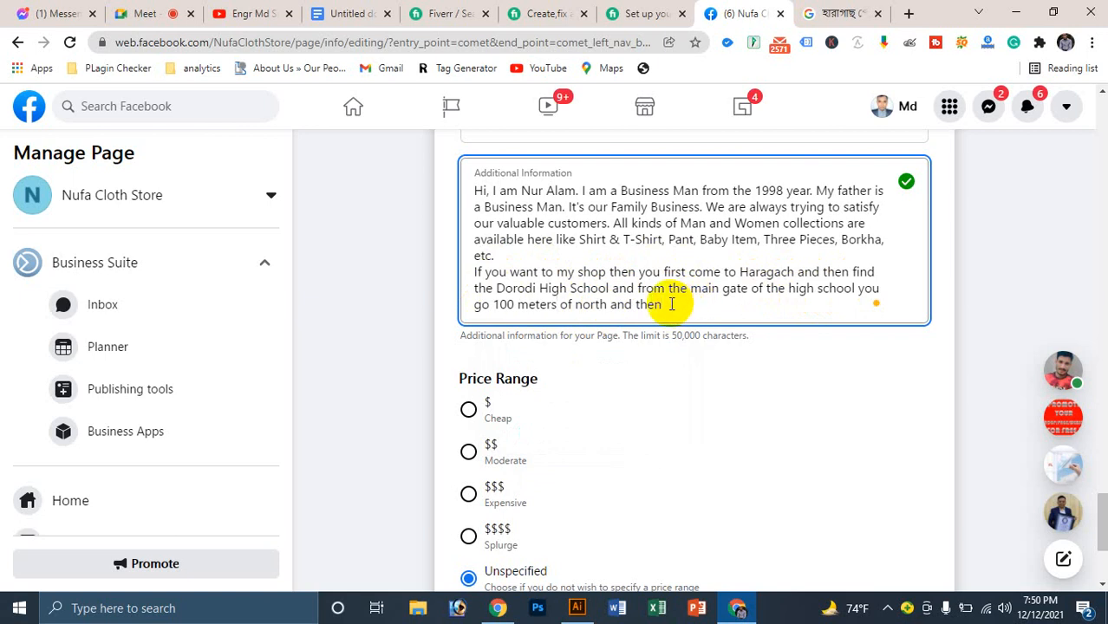
type("find my shop.")
key("Return")
Step: Add a contact line with the phone and WhatsApp numbers, accepting comma and WhatsApp fixes
type("Or ")
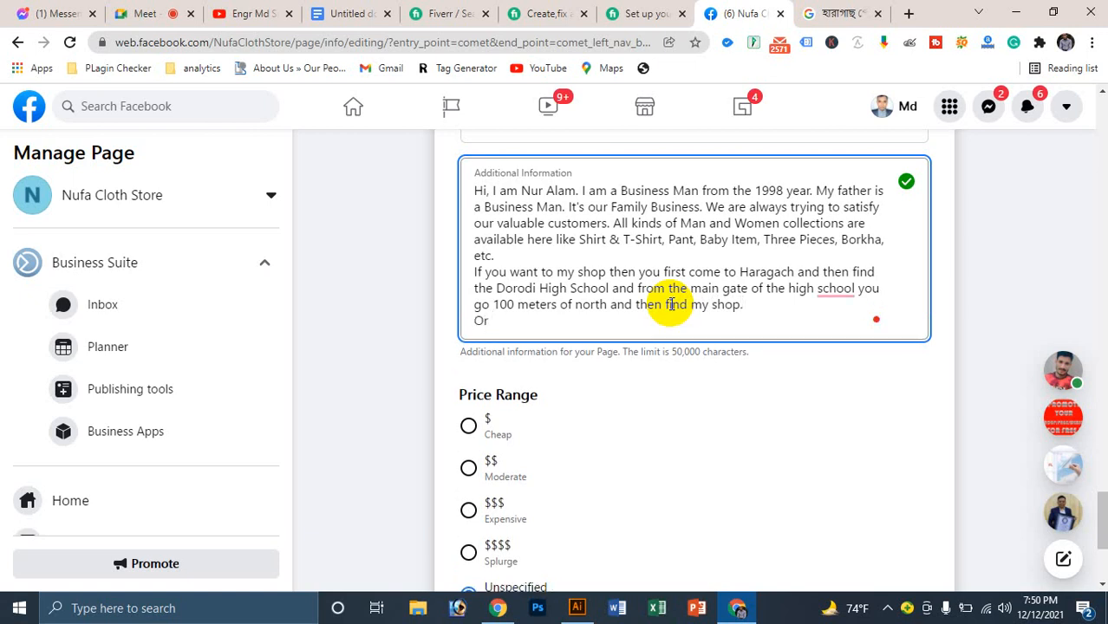
type("you can contact")
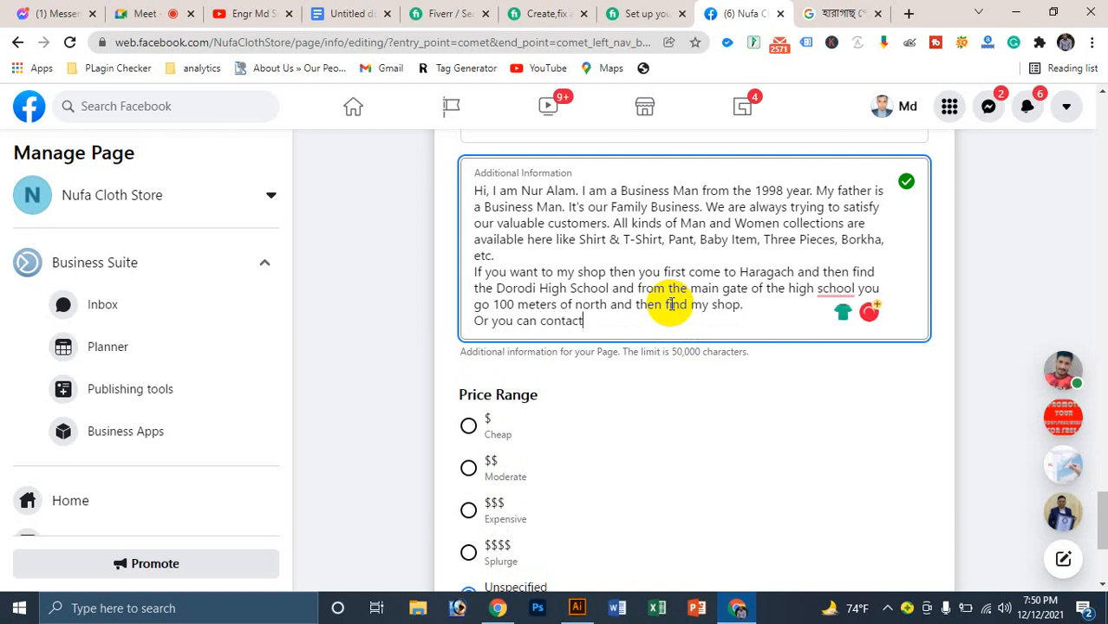
type(" me in")
key("BackSpace")
key("BackSpace")
key("BackSpace")
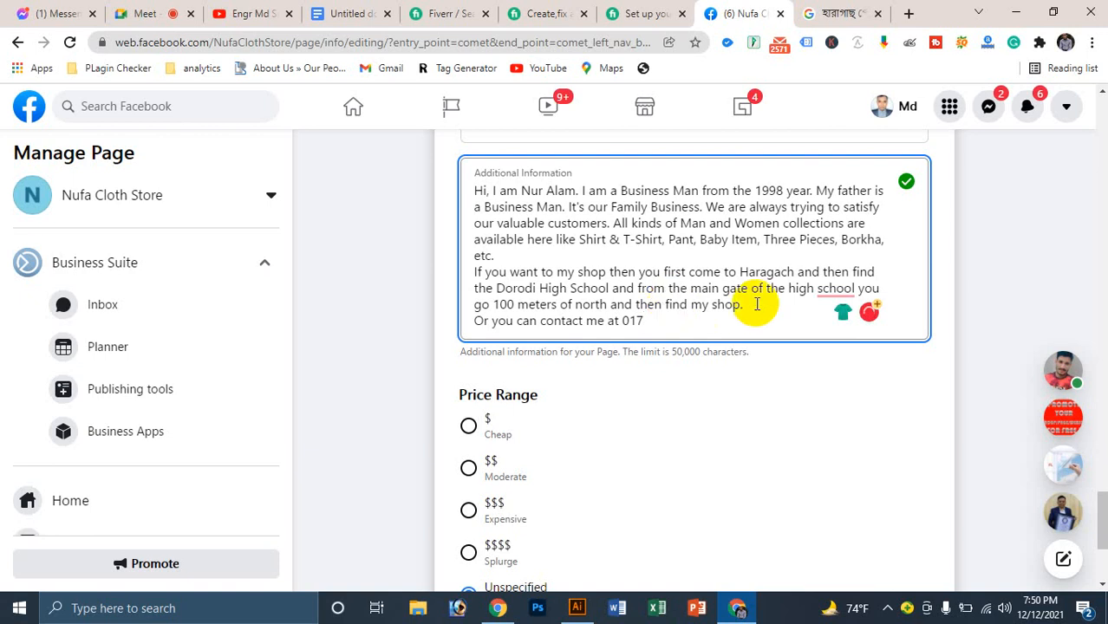
left_click(834, 288)
left_click(845, 336)
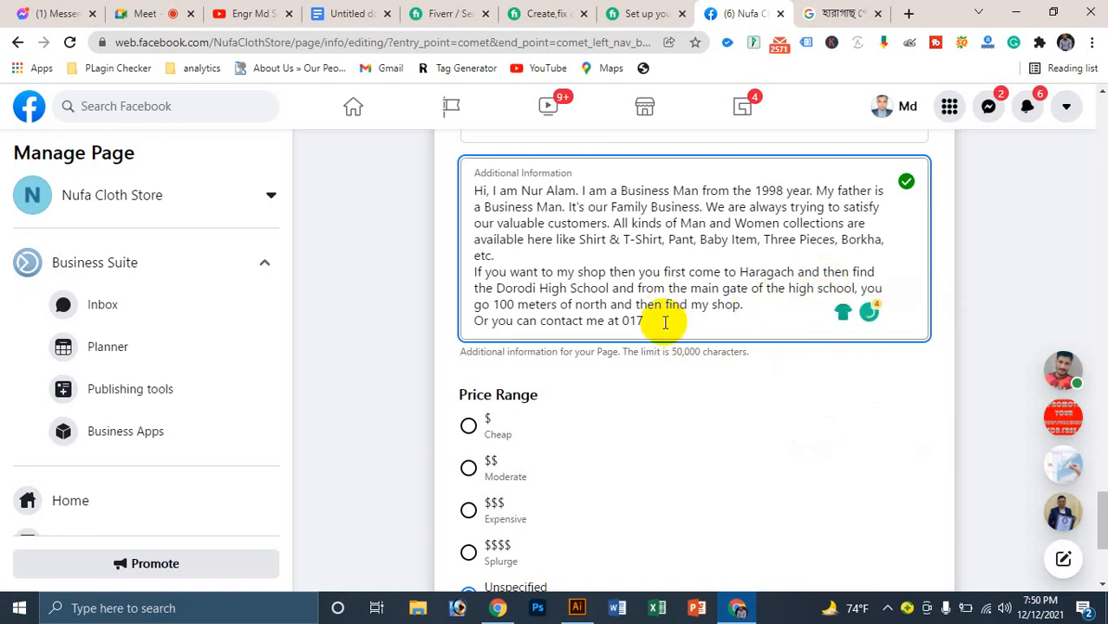
left_click(661, 320)
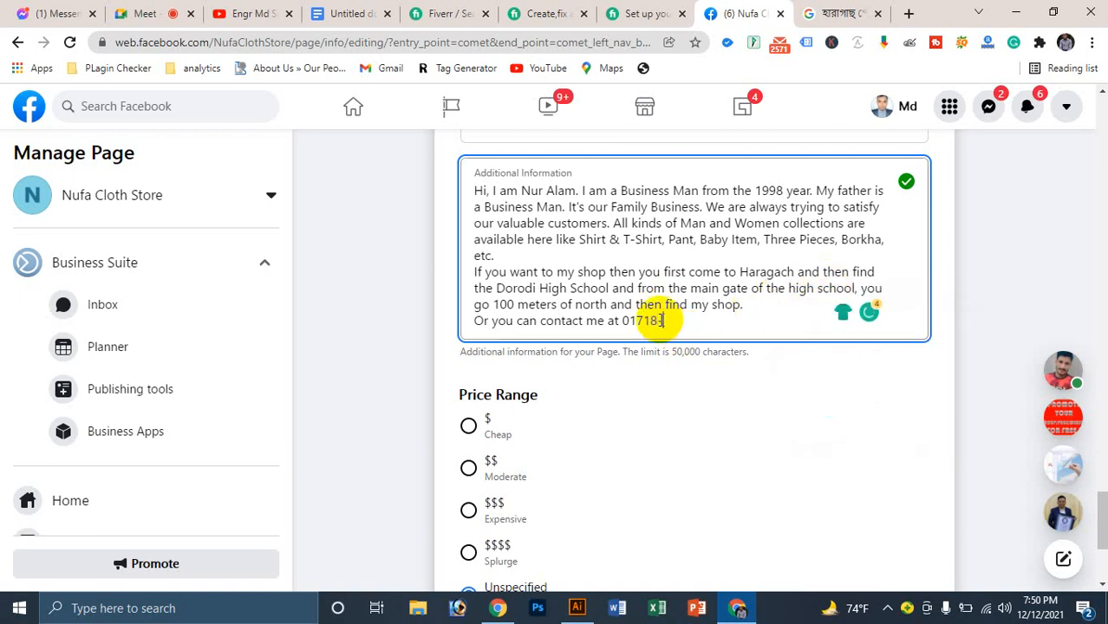
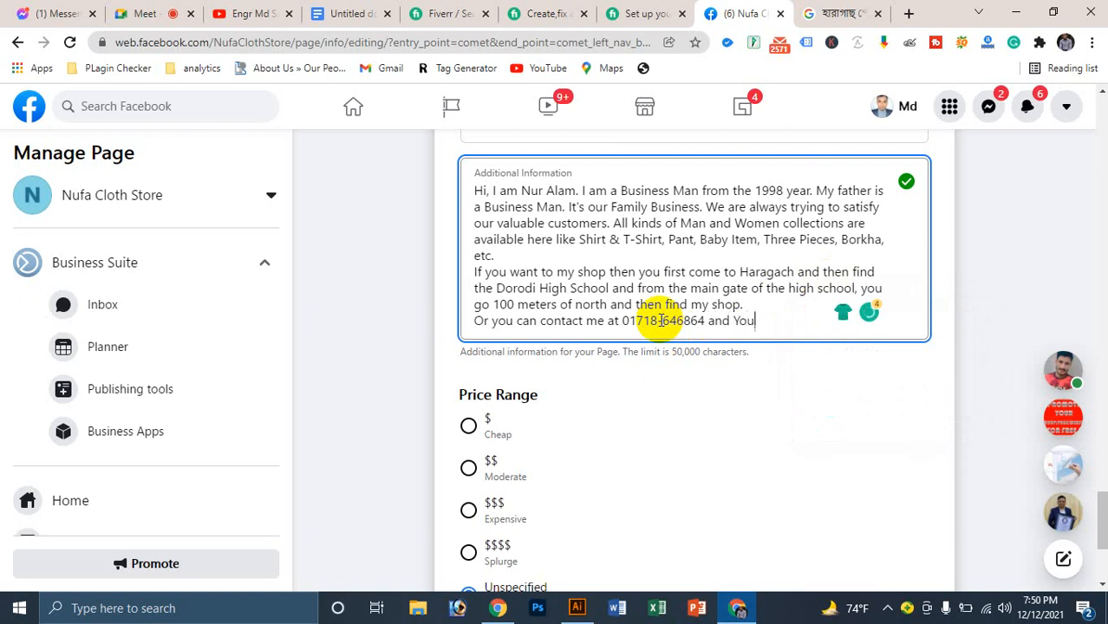
type(" also find me on ")
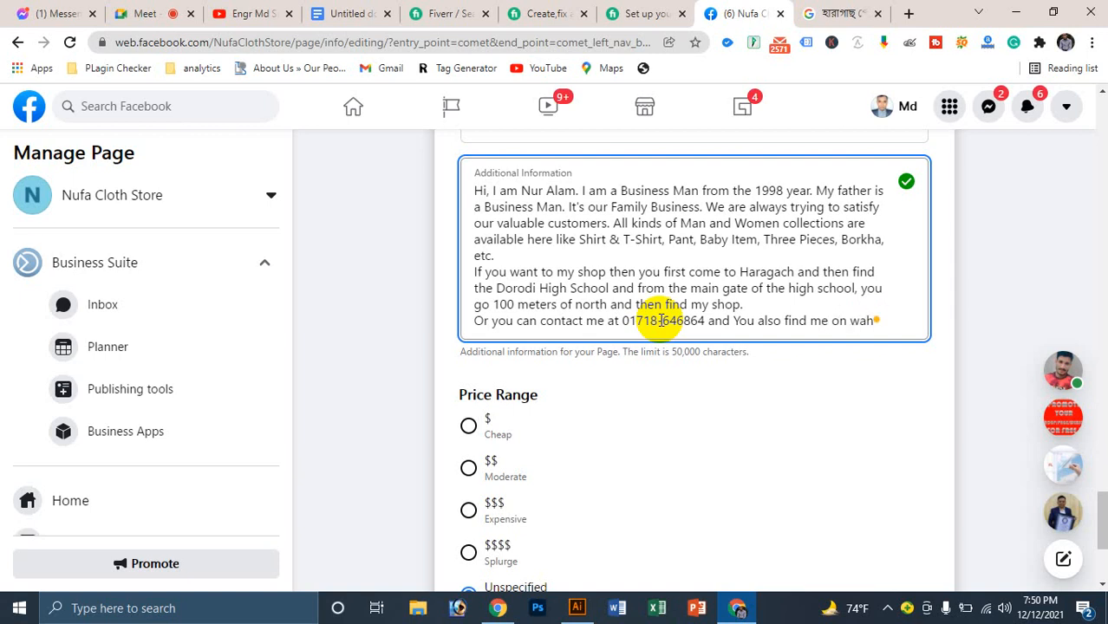
type("whatsapp")
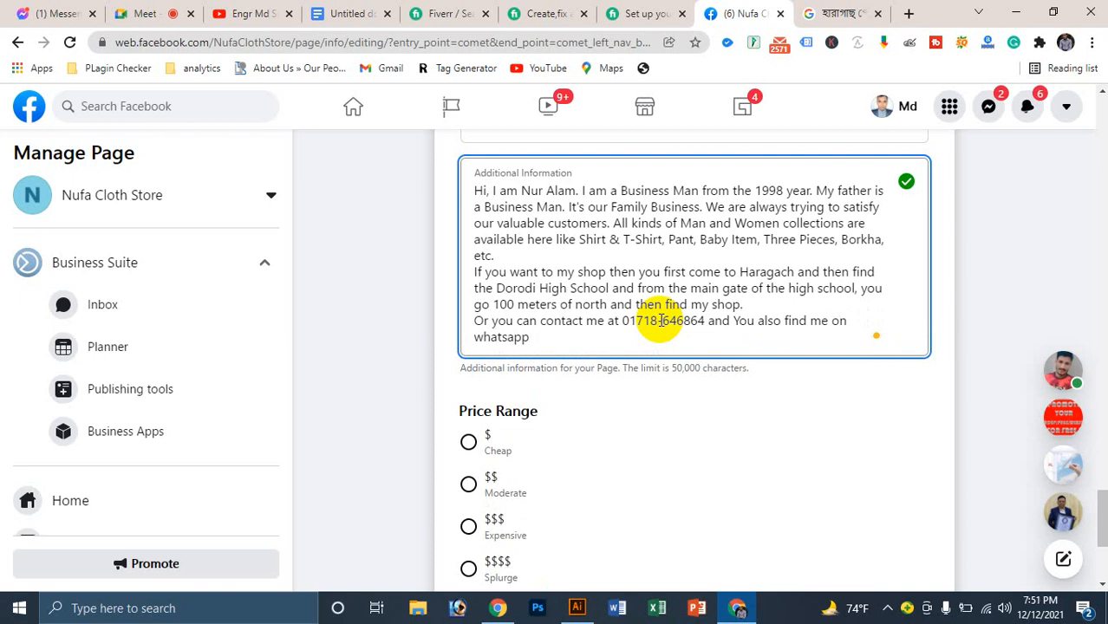
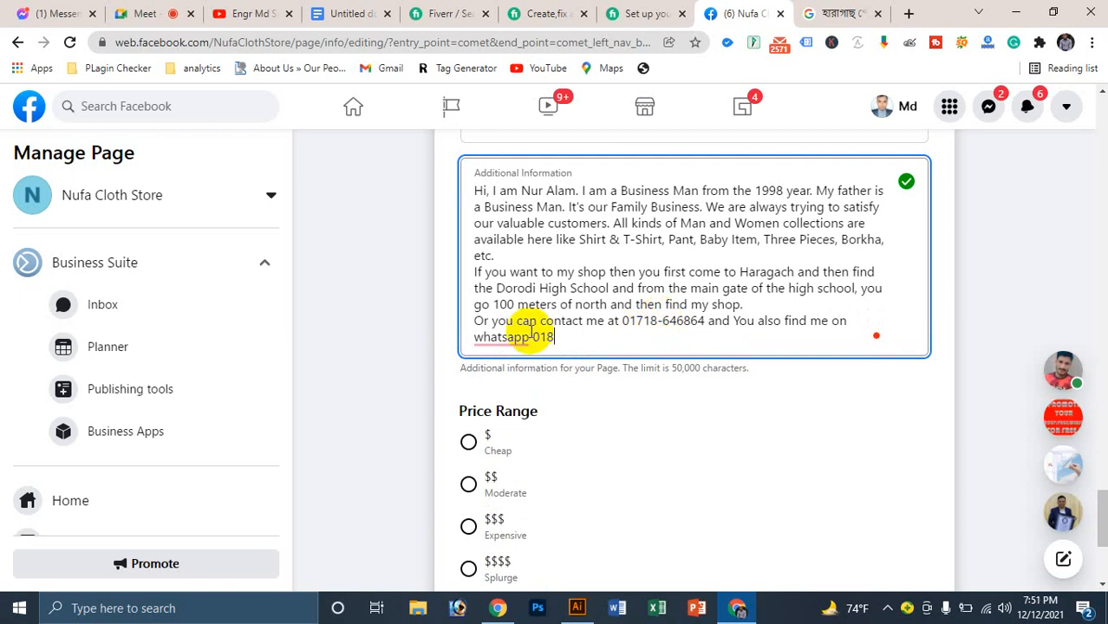
mouse_move(511, 340)
left_click(535, 373)
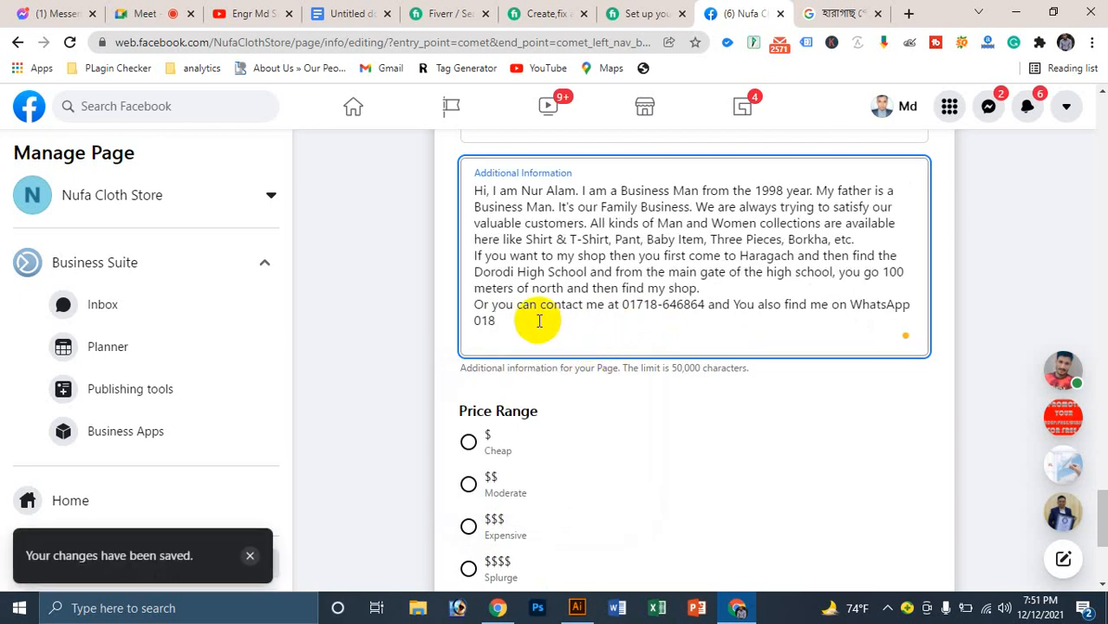
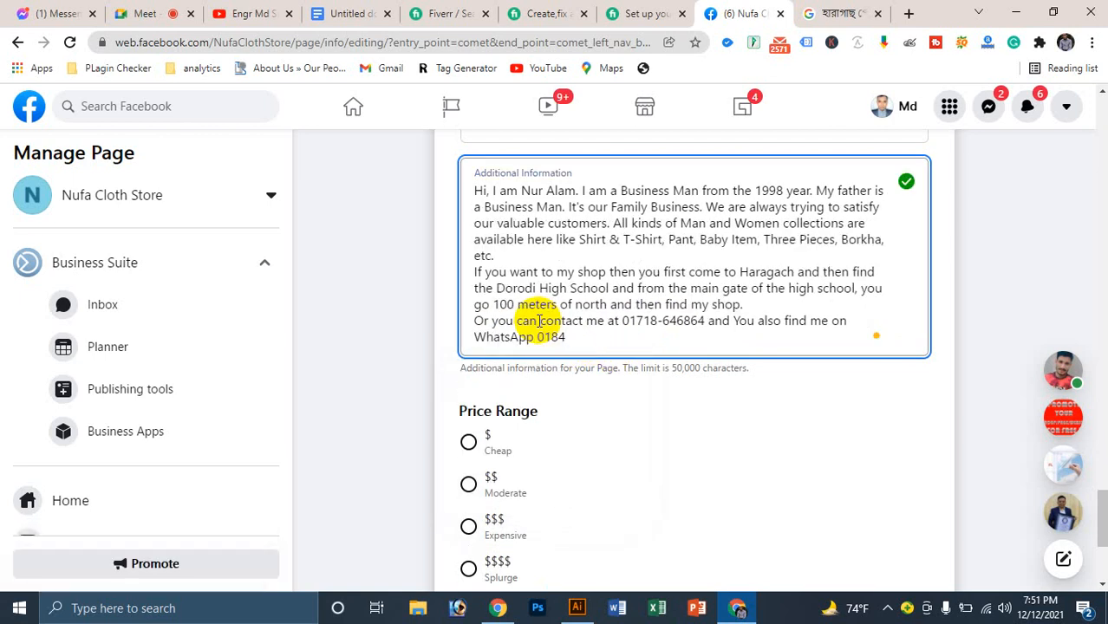
Step: Fix a misplaced digit in the WhatsApp number and select all the Additional Information text
left_click_drag(571, 337, 578, 340)
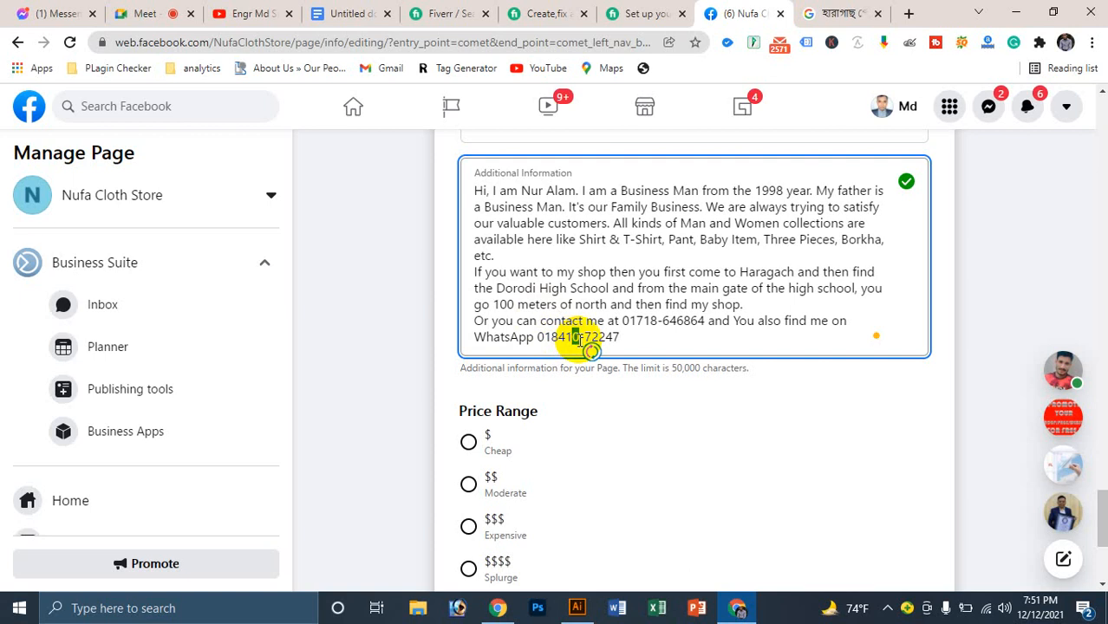
key("BackSpace")
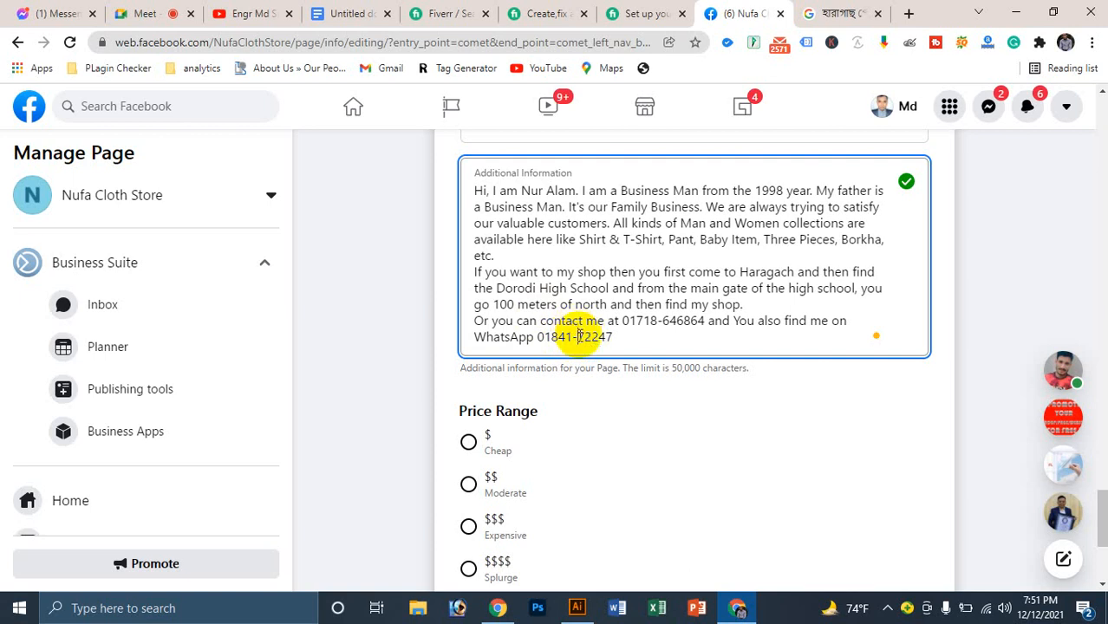
left_click(577, 337)
type("07")
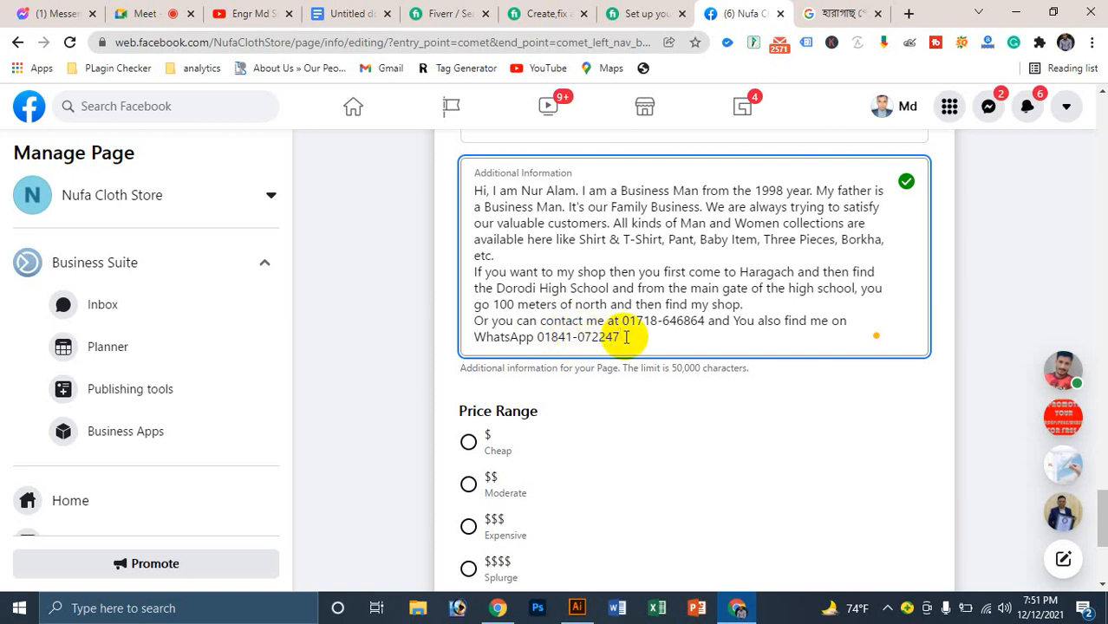
type(".")
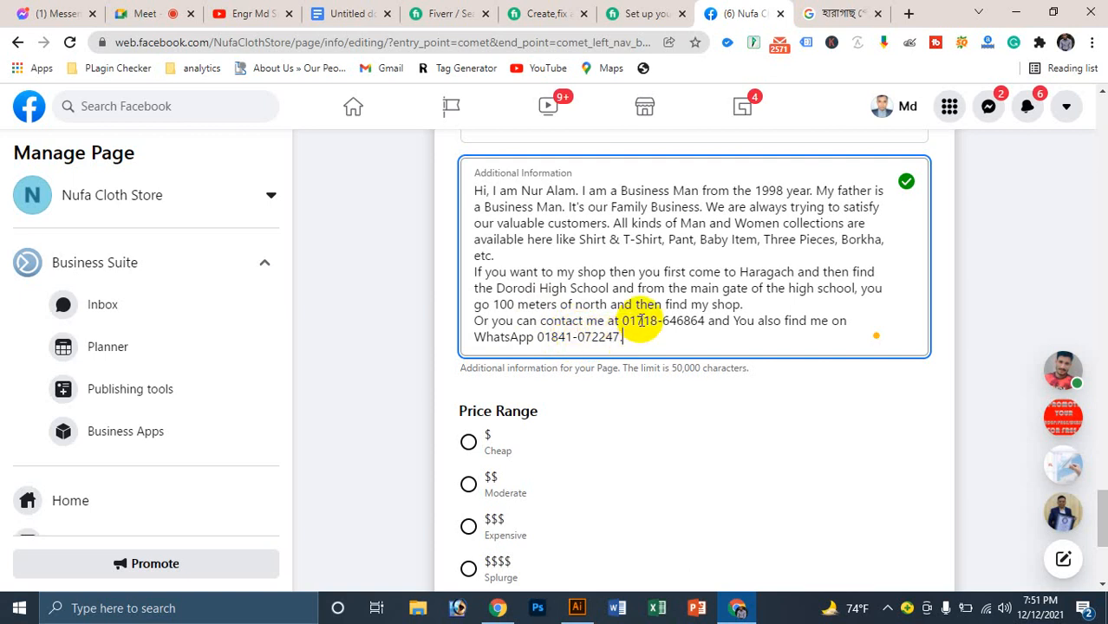
key("ctrl+a")
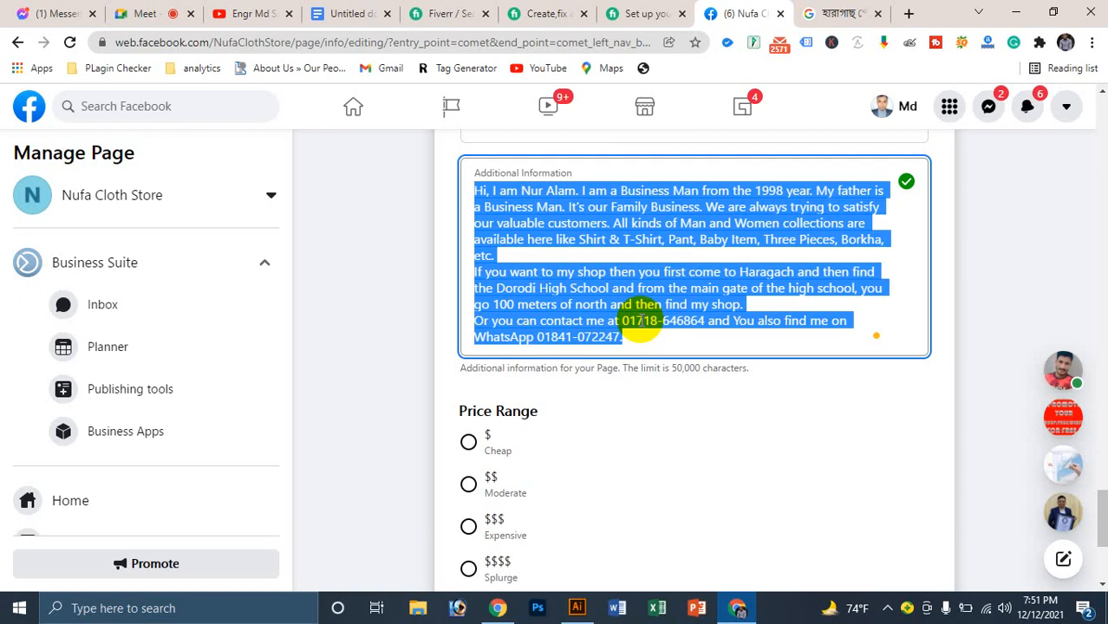
Step: Paste the copied store introduction into the Google Meet chat, send it, and return to Facebook
left_click(121, 13)
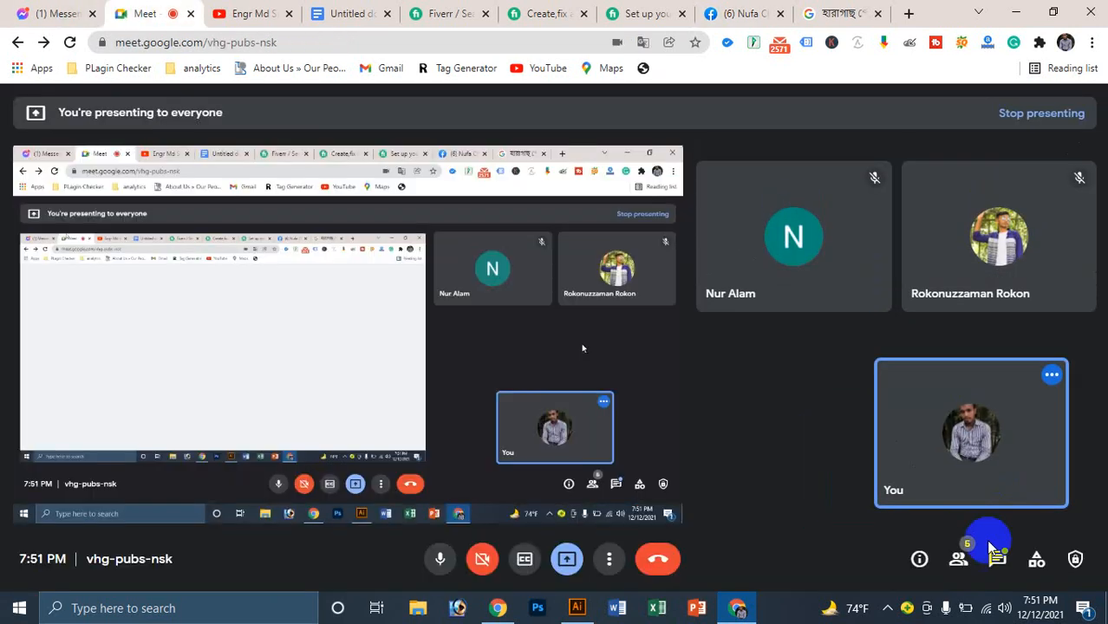
left_click(995, 555)
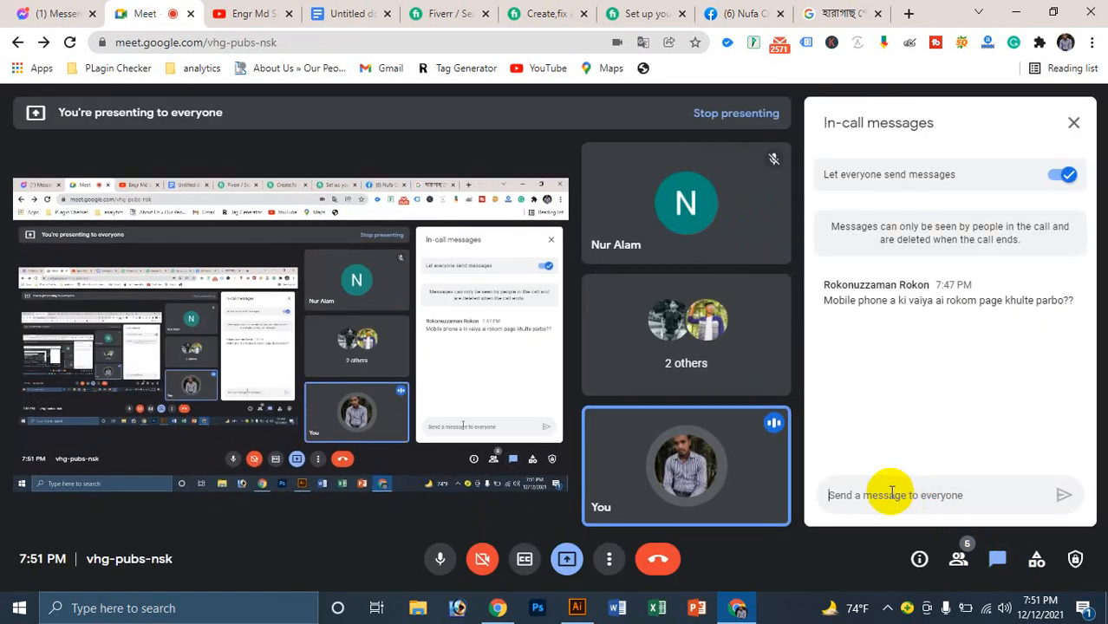
key("ctrl+v")
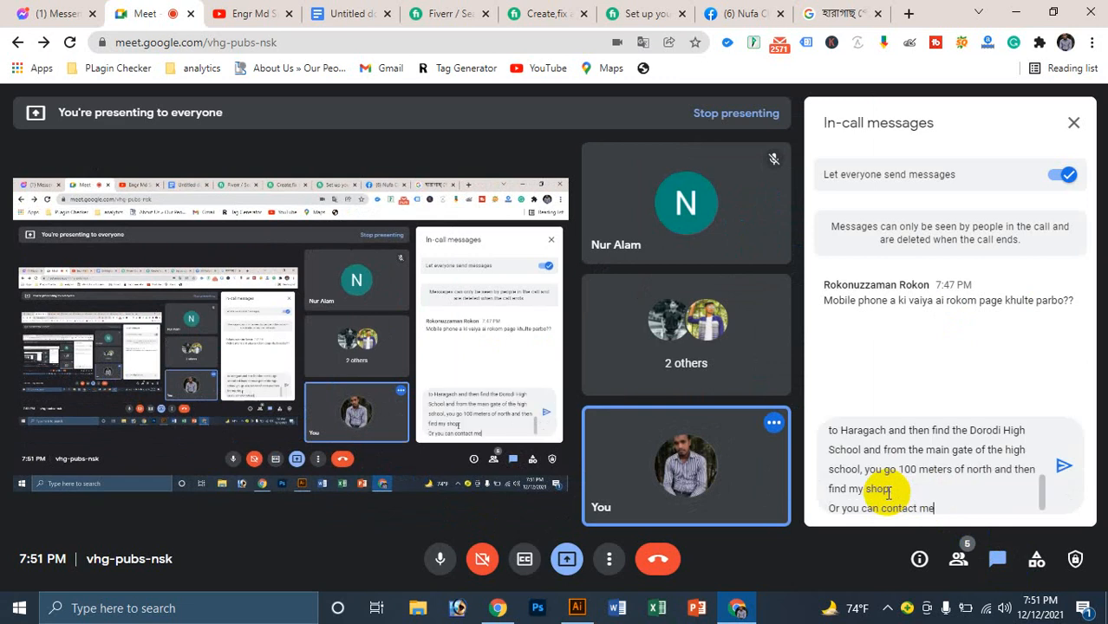
key("Return")
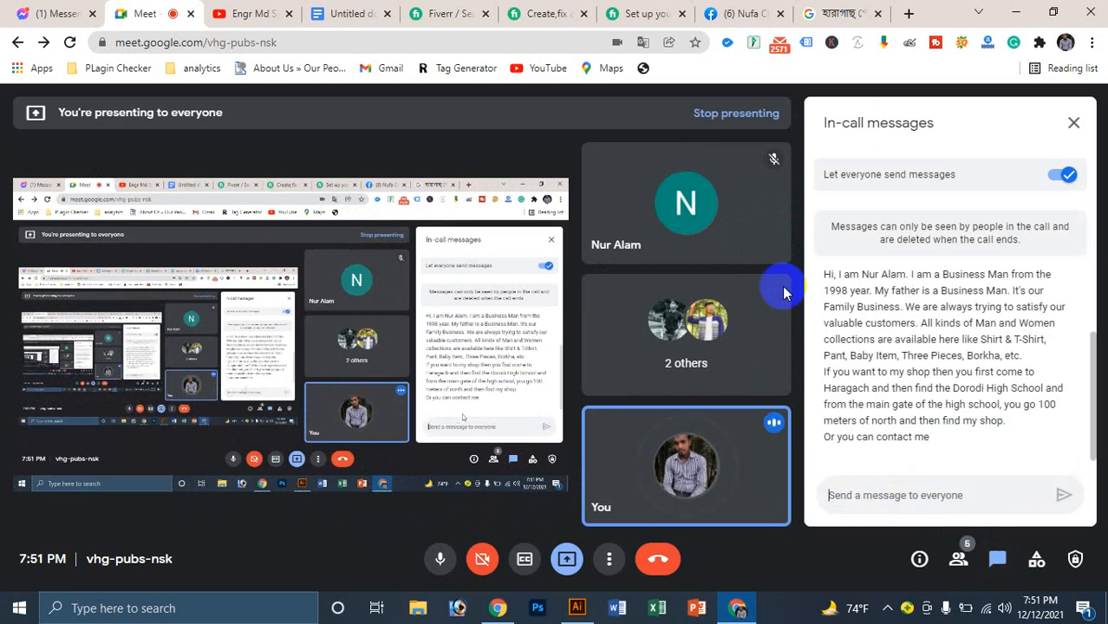
left_click(277, 8)
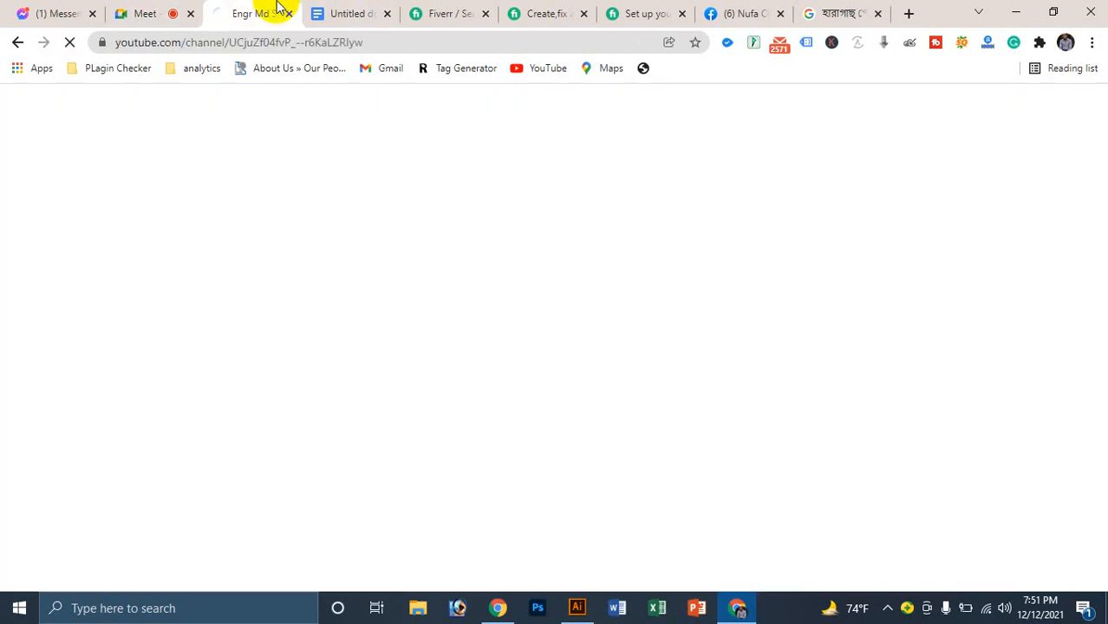
left_click(735, 13)
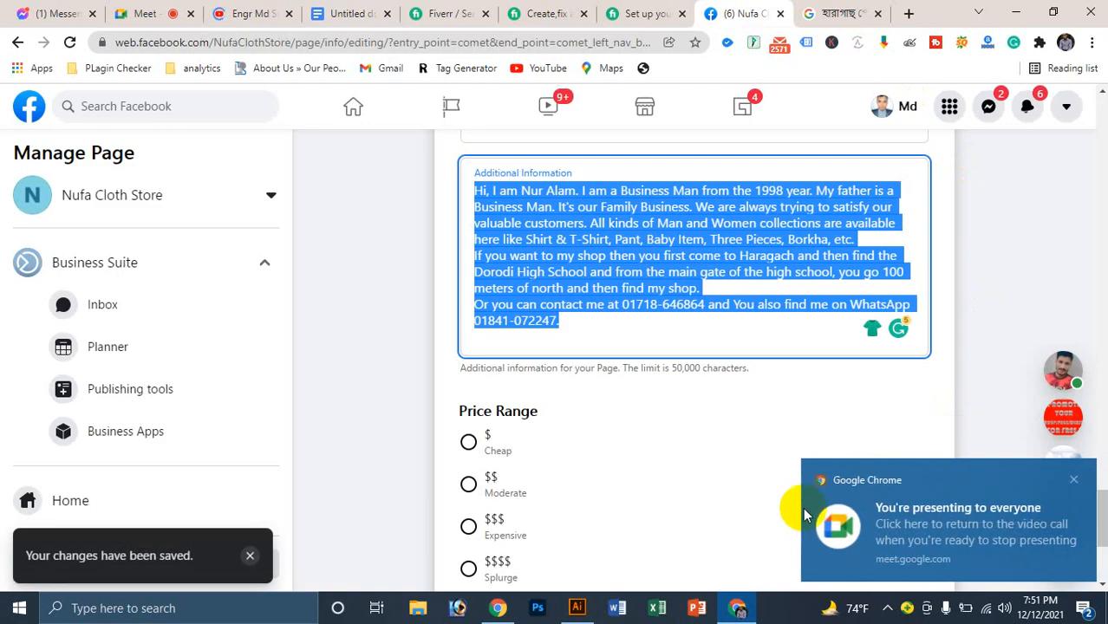
Step: Set the page's Price Range to $$ Moderate and leave the Other Accounts field empty
left_click(1073, 479)
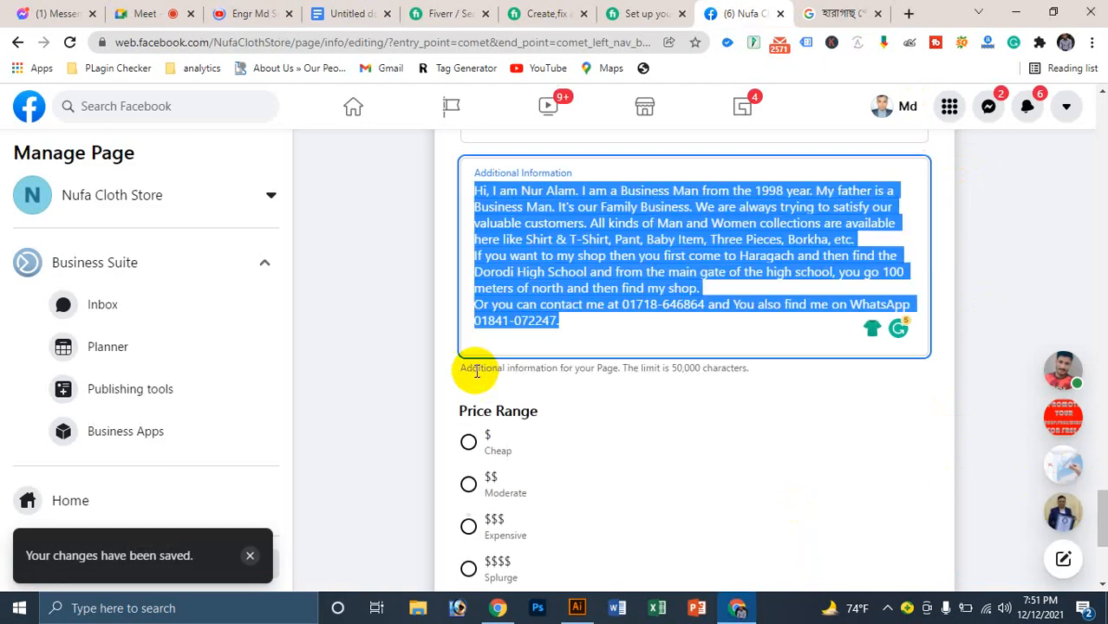
left_click(566, 411)
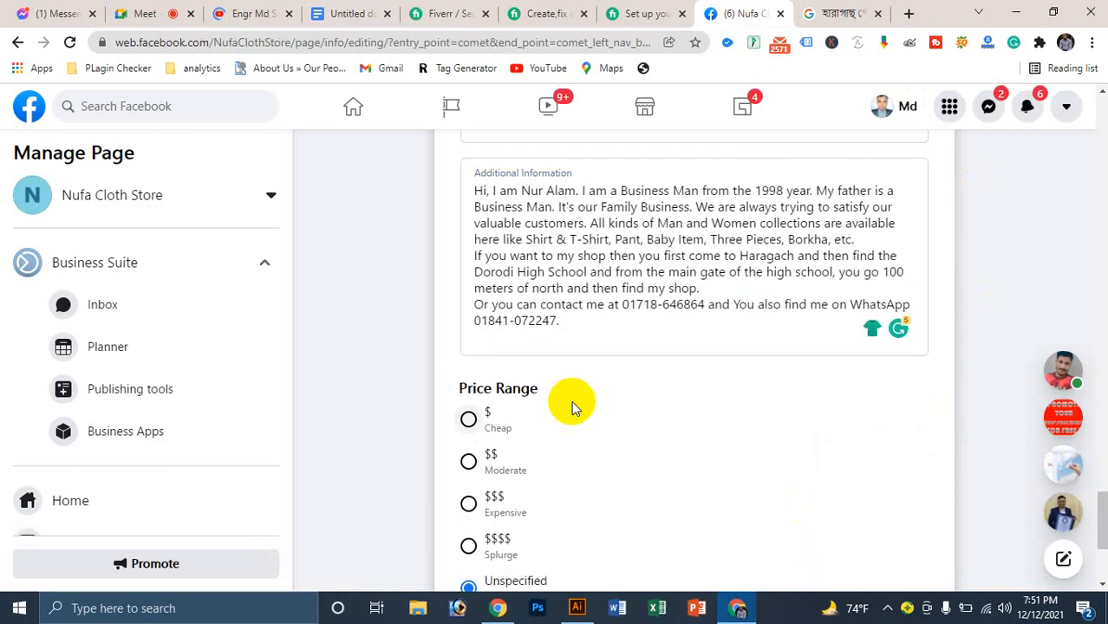
triple_click(511, 388)
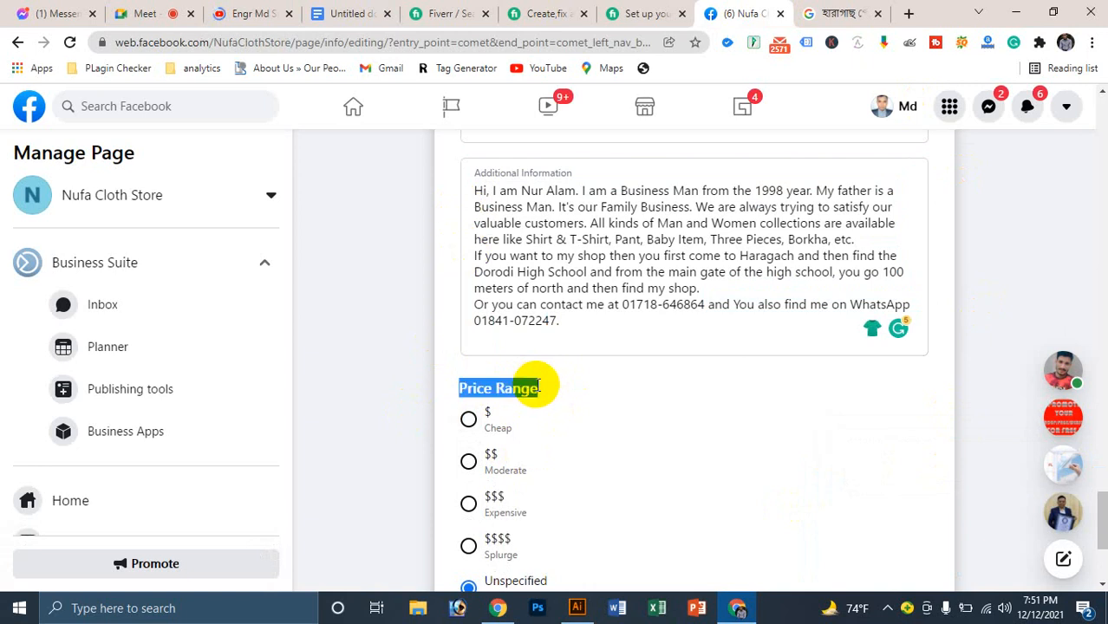
scroll(538, 381, "down", 1)
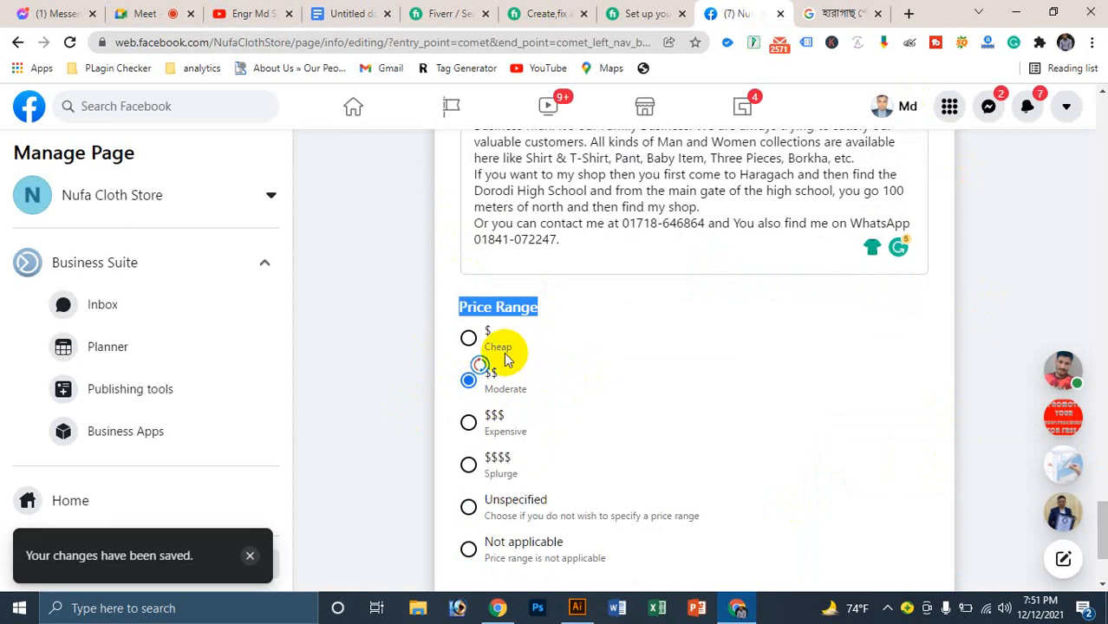
scroll(655, 381, "down", 2)
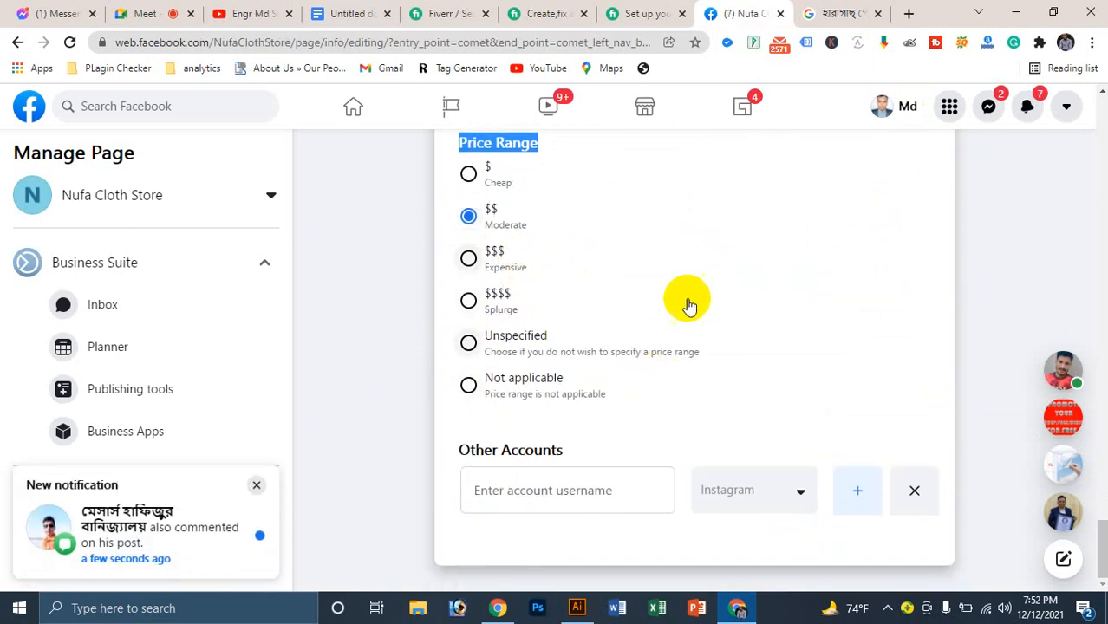
left_click(566, 490)
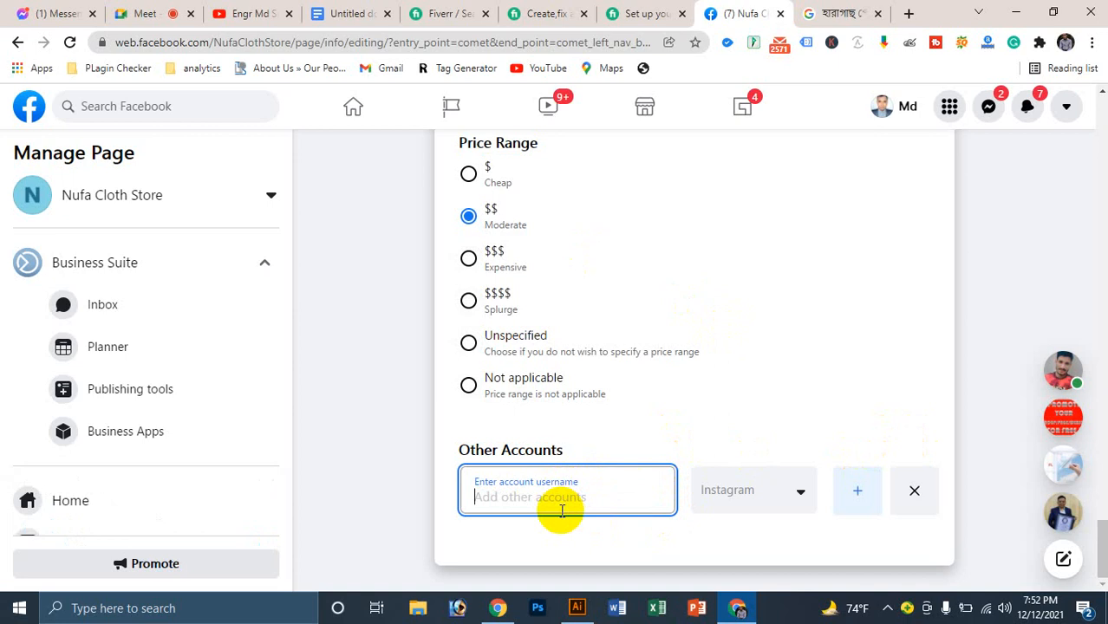
left_click(1016, 328)
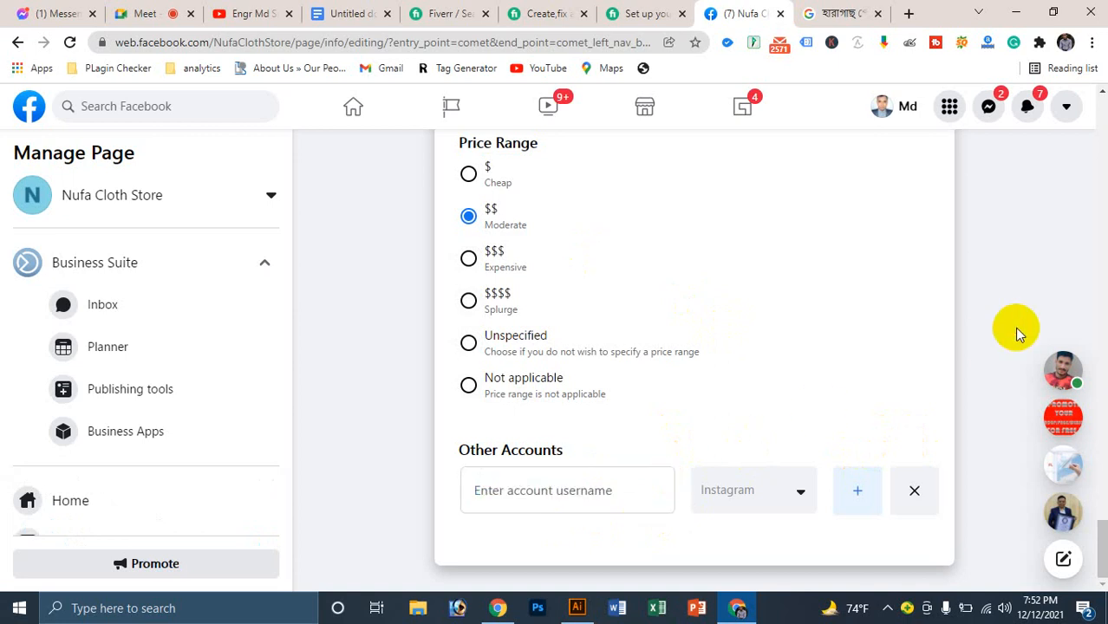
scroll(1016, 328, "up", 10)
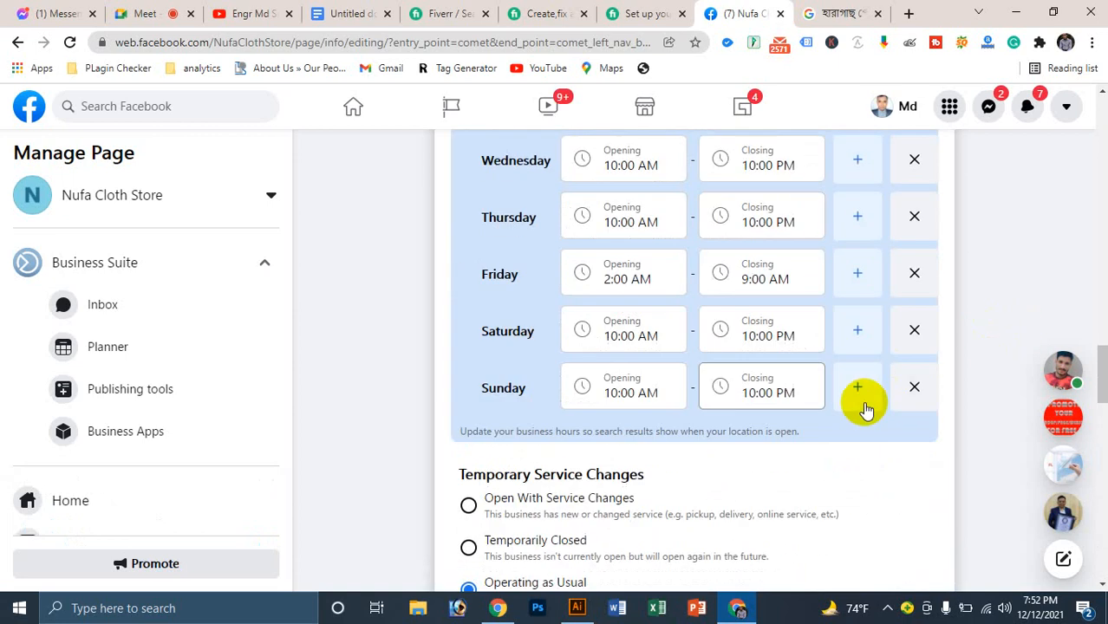
Step: Append the upazila and district names in Bengali to the page Address and save it
scroll(865, 407, "up", 9)
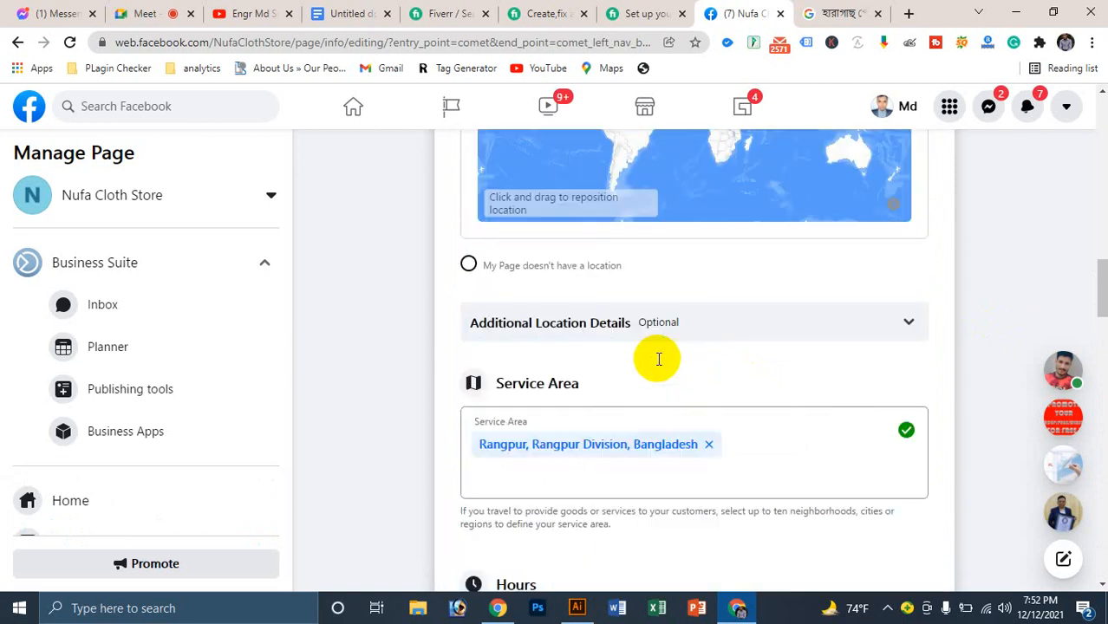
scroll(659, 359, "up", 3)
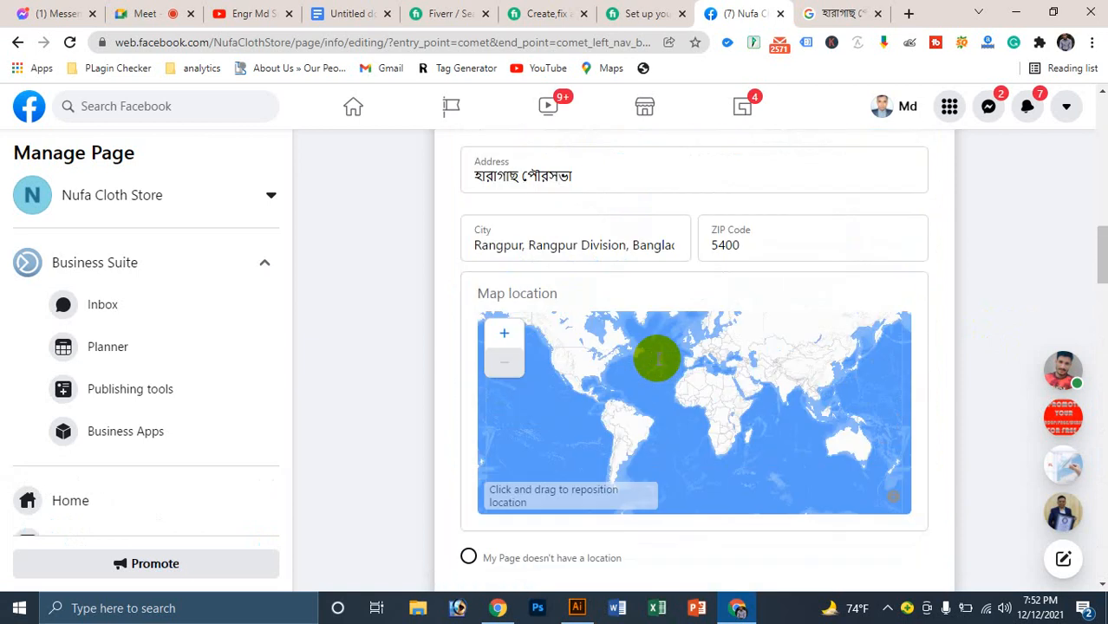
left_click(600, 179)
type(", k")
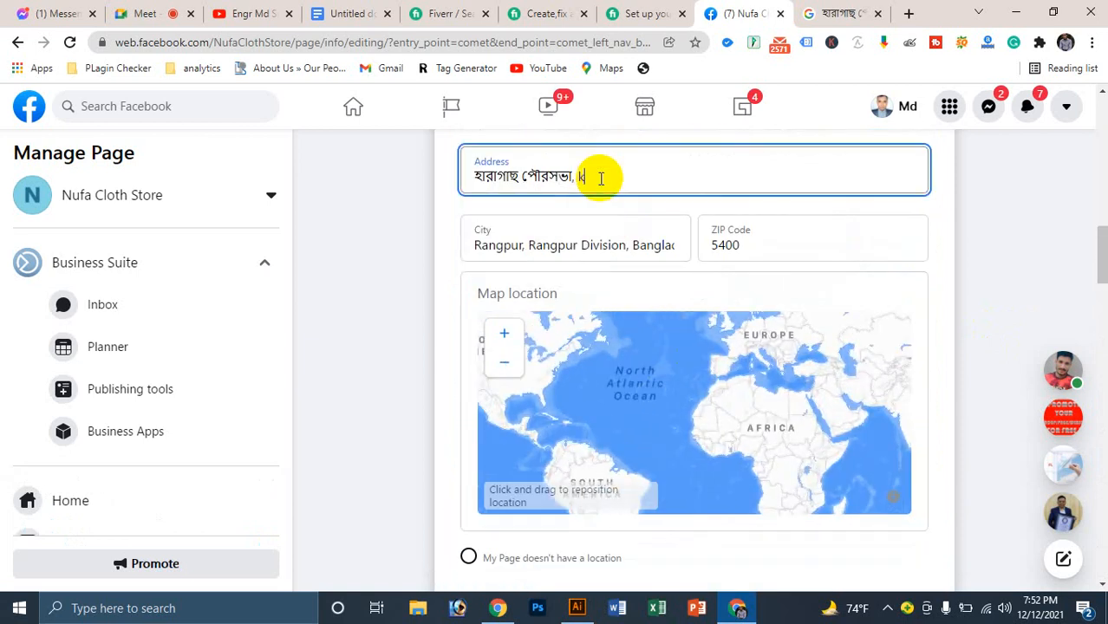
type(" jfgh")
key("BackSpace")
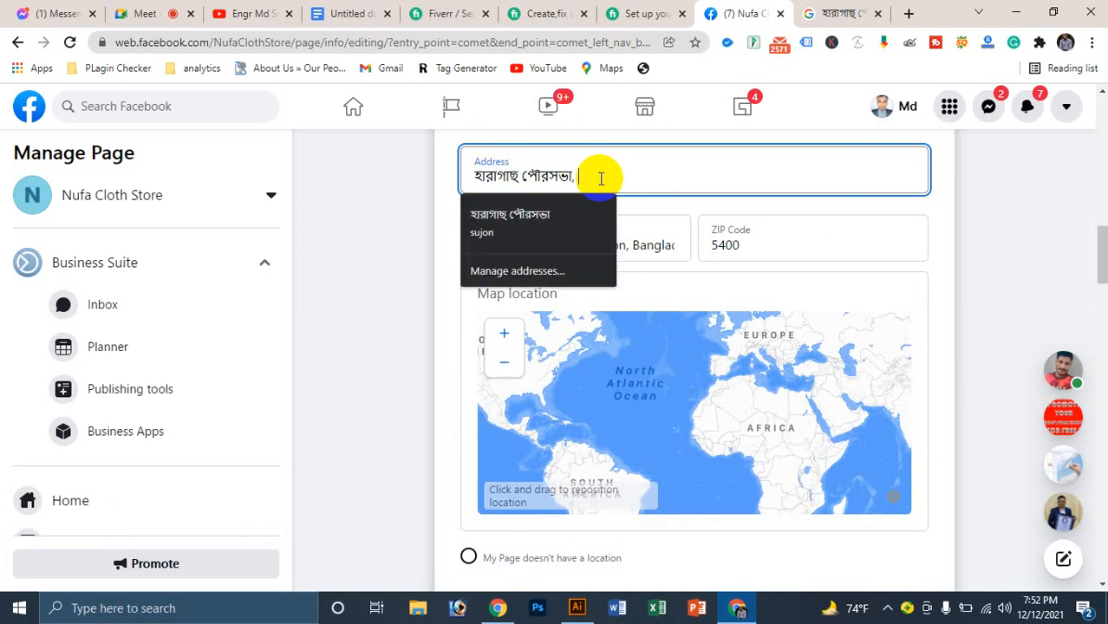
type("কাউনিয়া, রংপুর।")
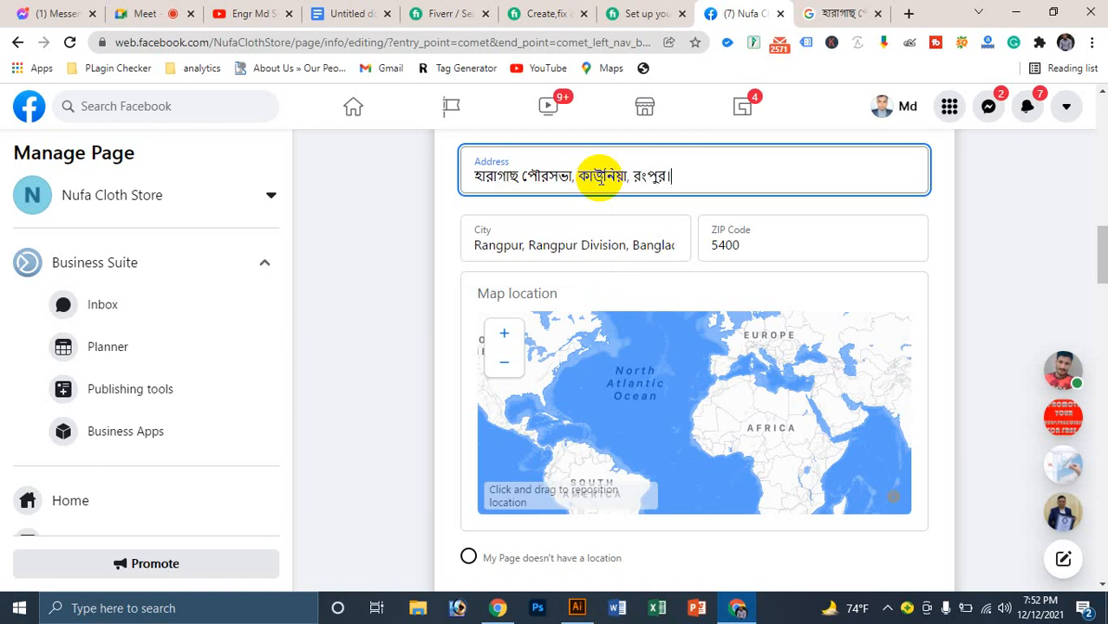
left_click(1005, 239)
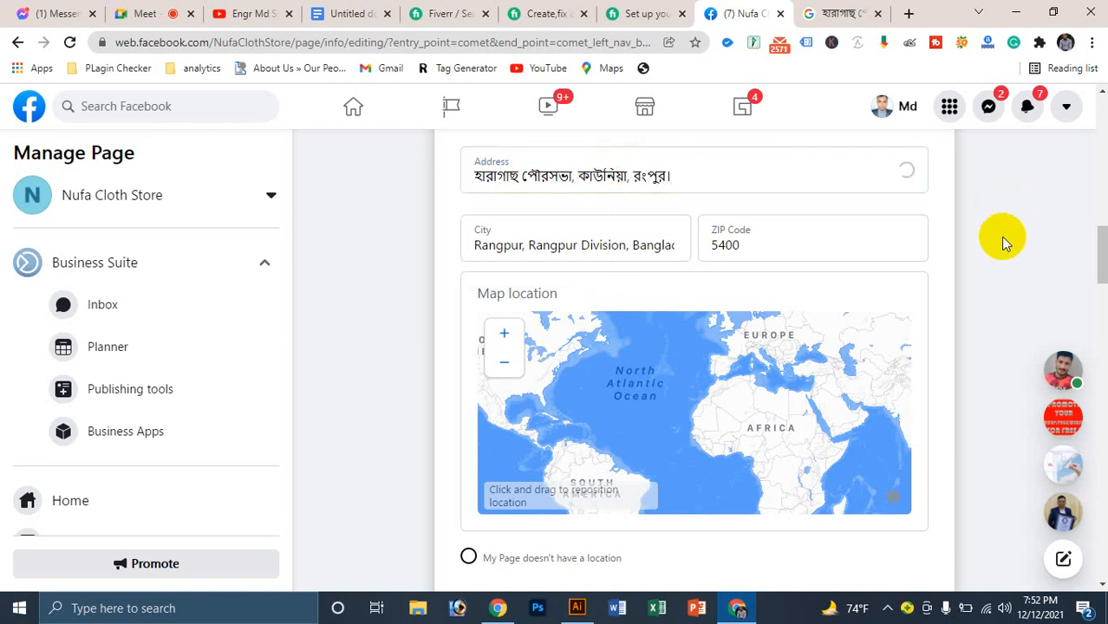
scroll(611, 285, "up", 7)
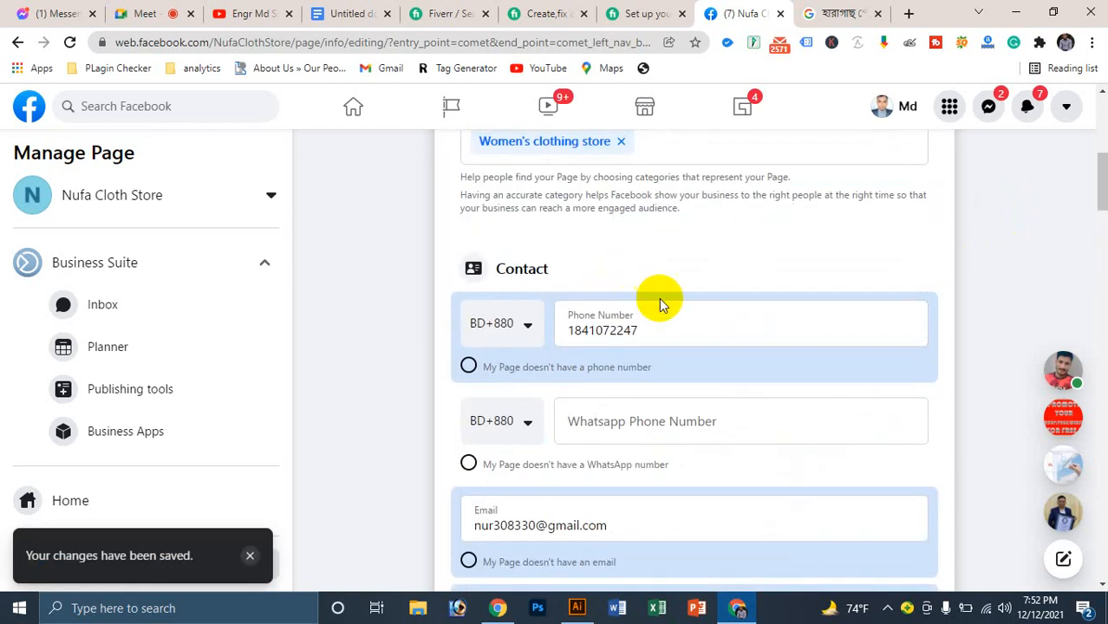
scroll(655, 296, "up", 6)
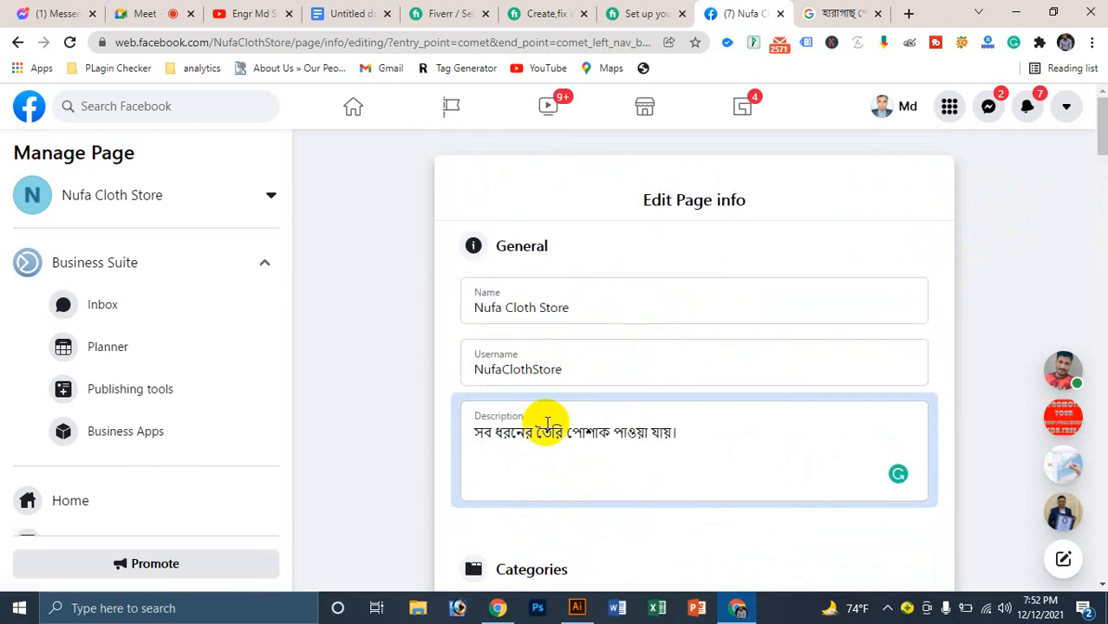
Step: Replace the Description's closing words 'পাওয়া যায়।' with 'বিক্রয়'
left_click_drag(614, 428, 681, 428)
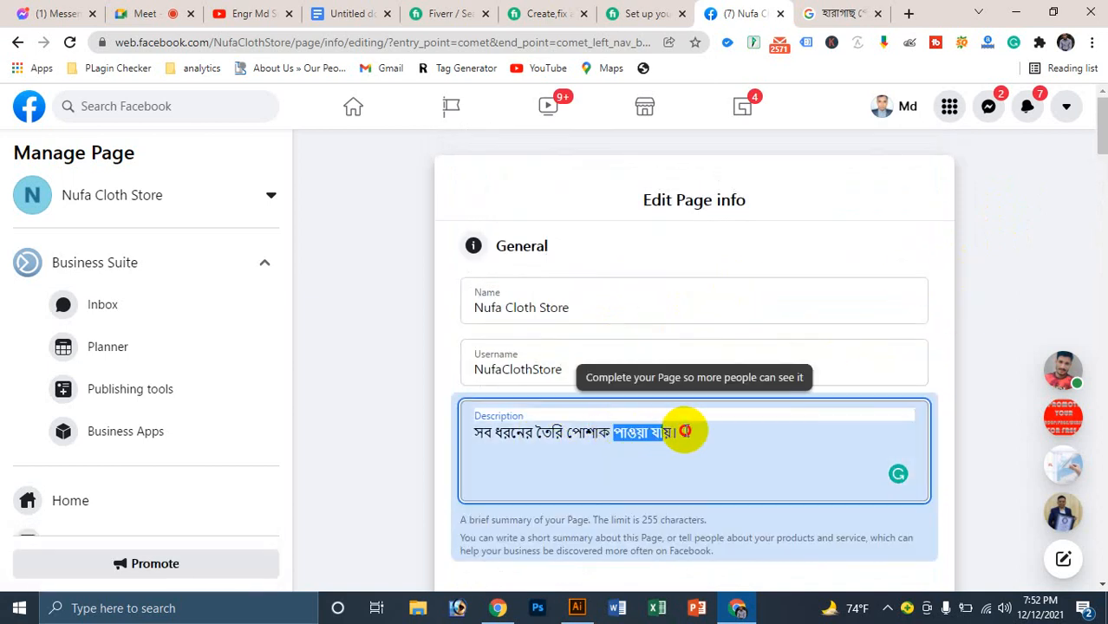
type("বিক্র")
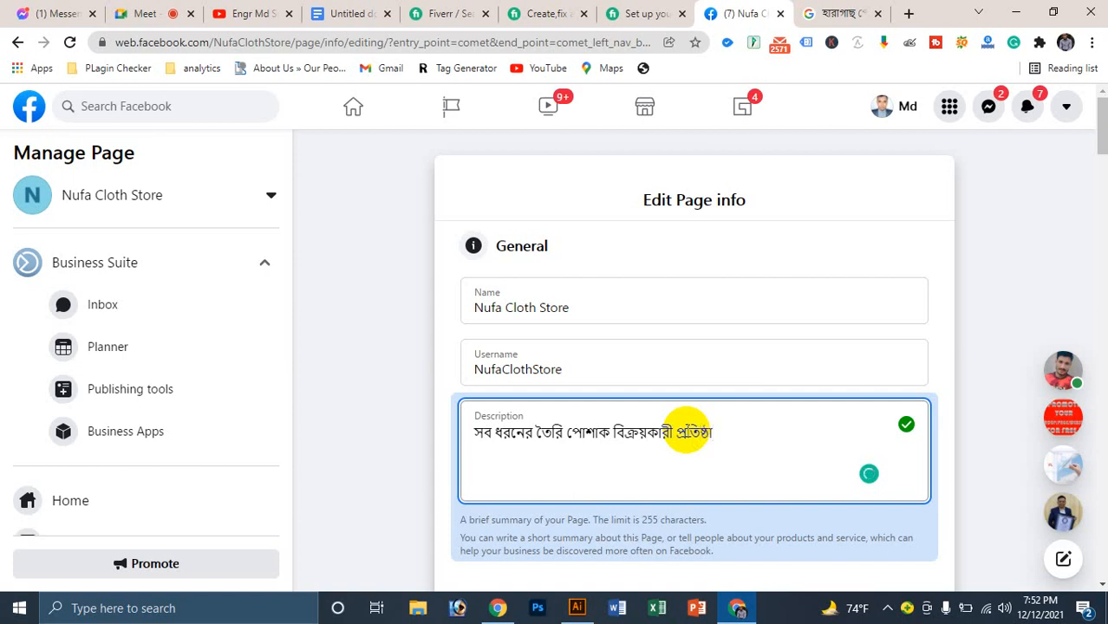
Step: Save the edited page description and accept Chrome's update to the stored address
left_click(1016, 326)
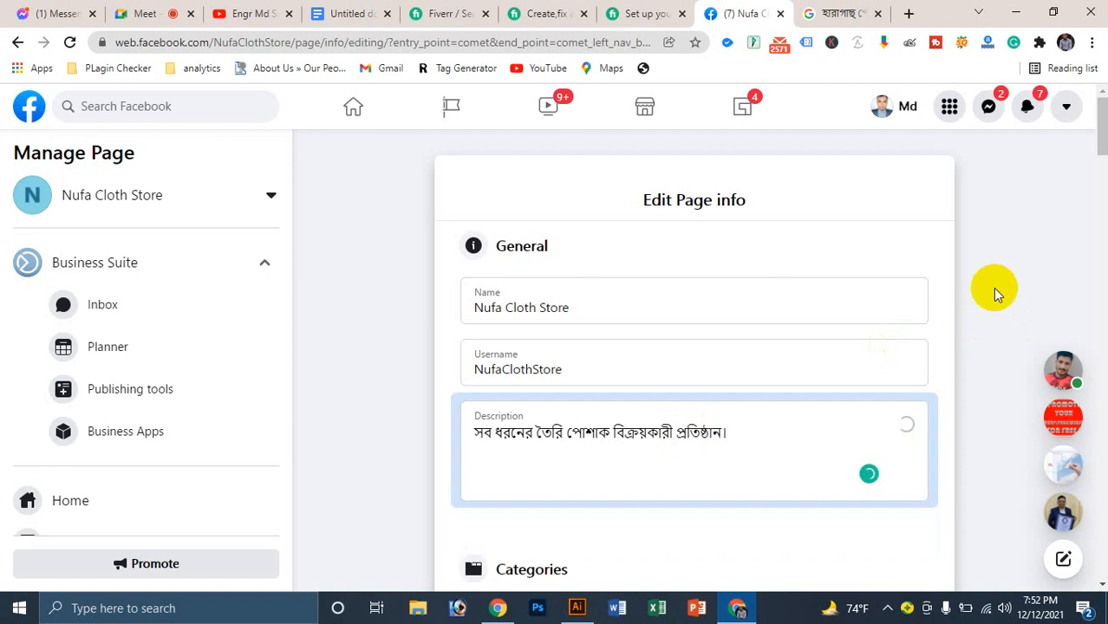
left_click(612, 290)
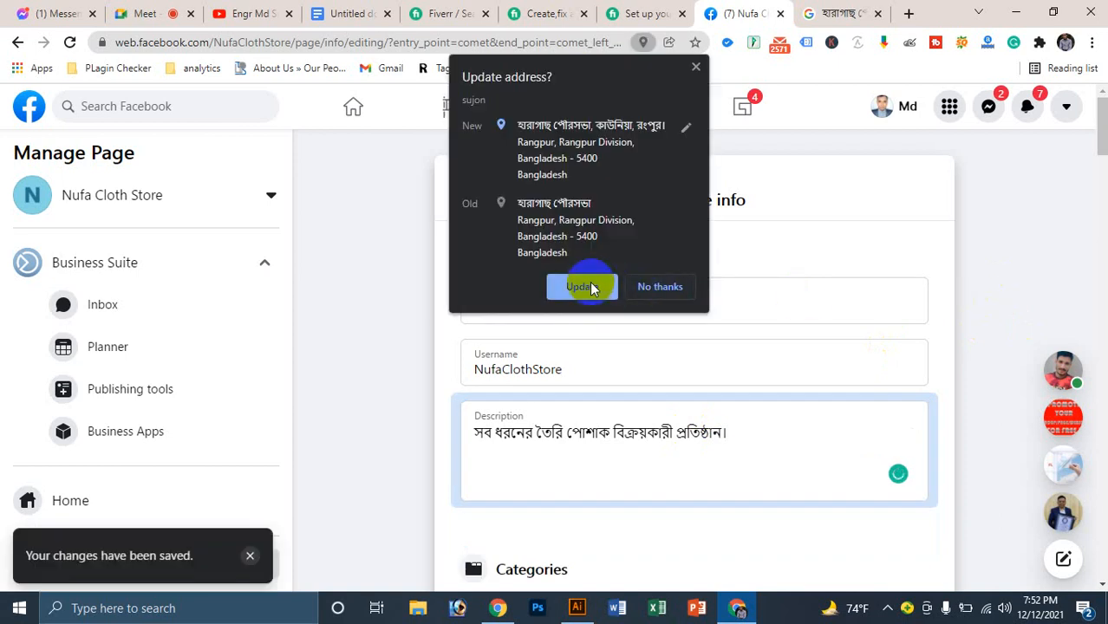
scroll(696, 268, "down", 10)
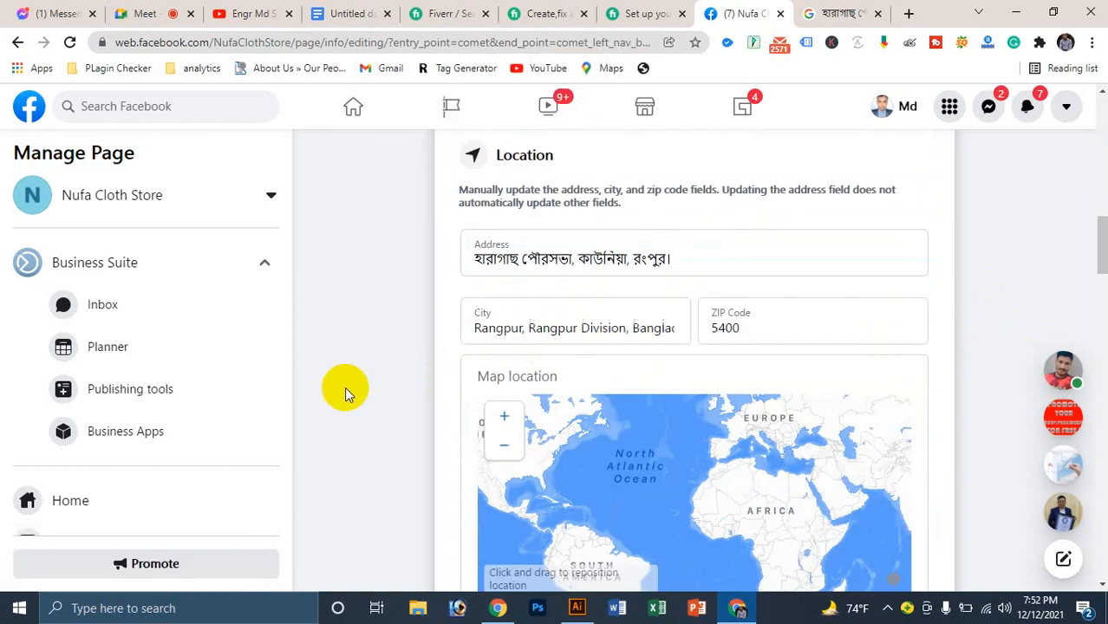
scroll(345, 394, "down", 15)
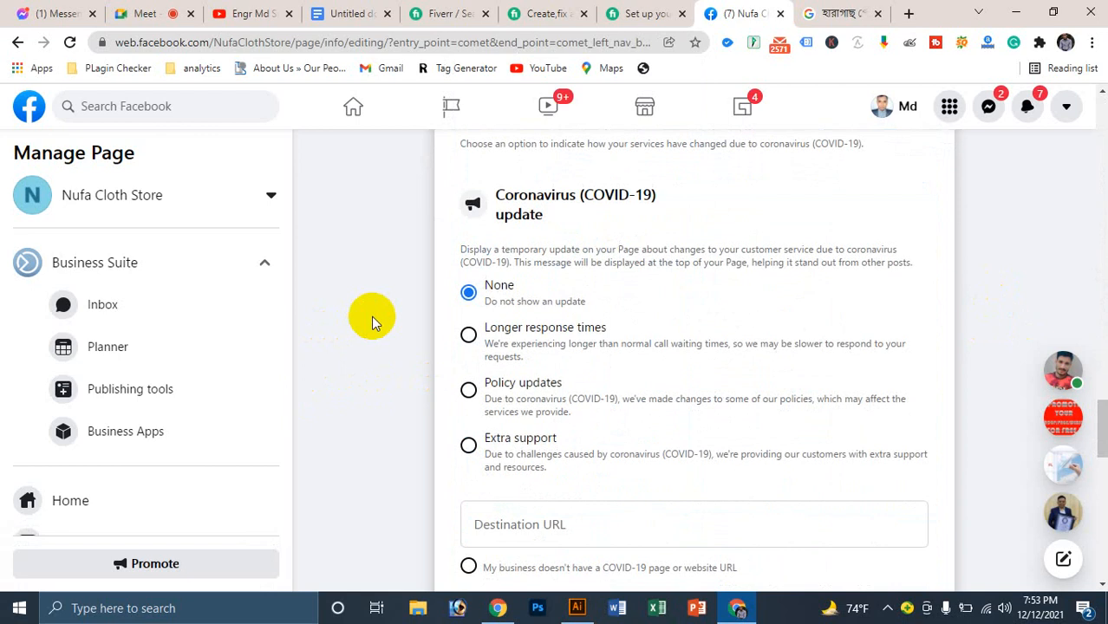
scroll(371, 316, "down", 5)
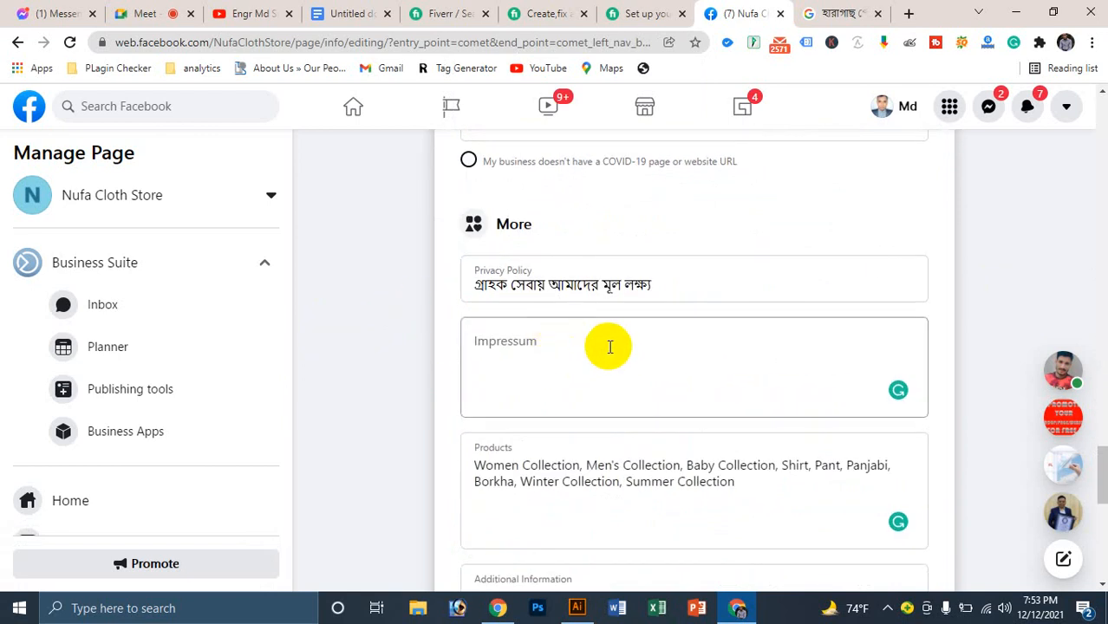
scroll(684, 346, "down", 8)
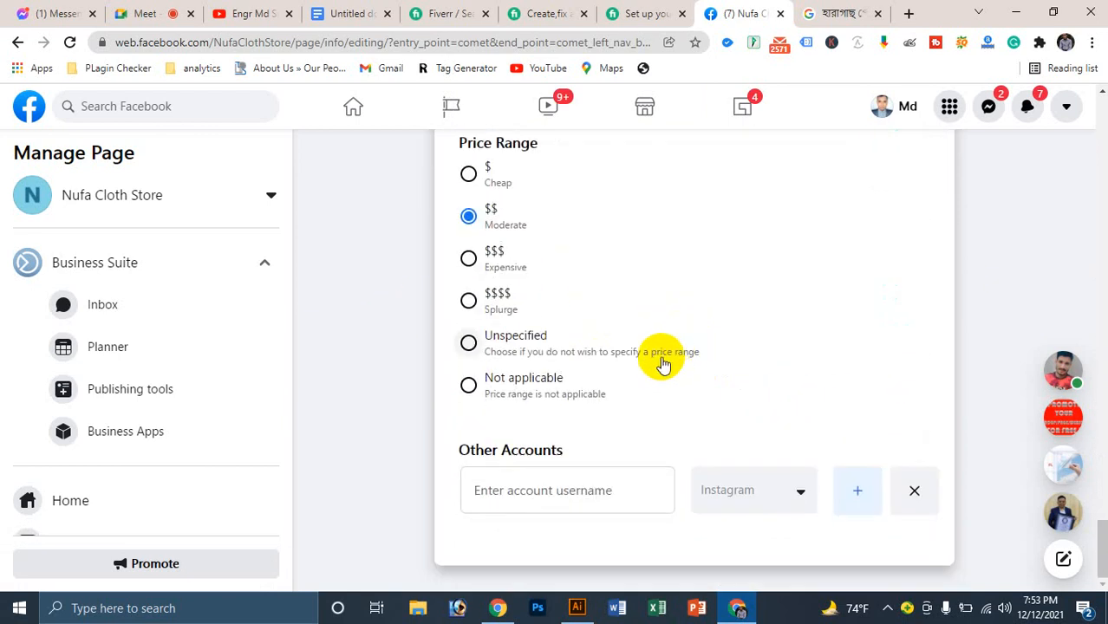
Step: Return to the Nufa Cloth Store page's Home view and look through it
left_click(78, 499)
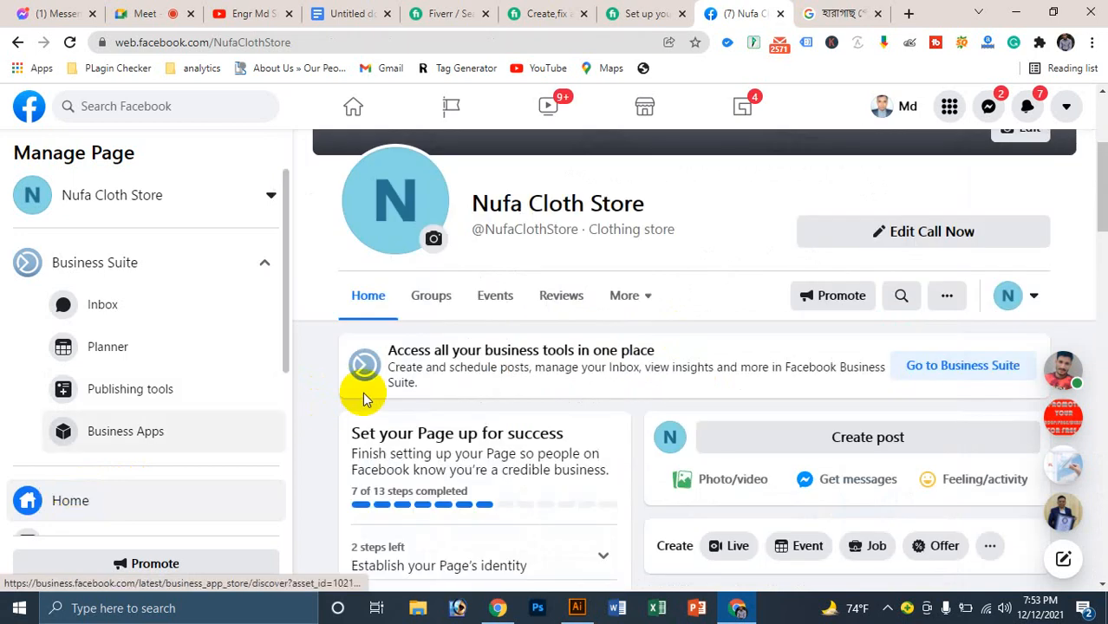
scroll(733, 258, "up", 3)
scroll(732, 257, "down", 6)
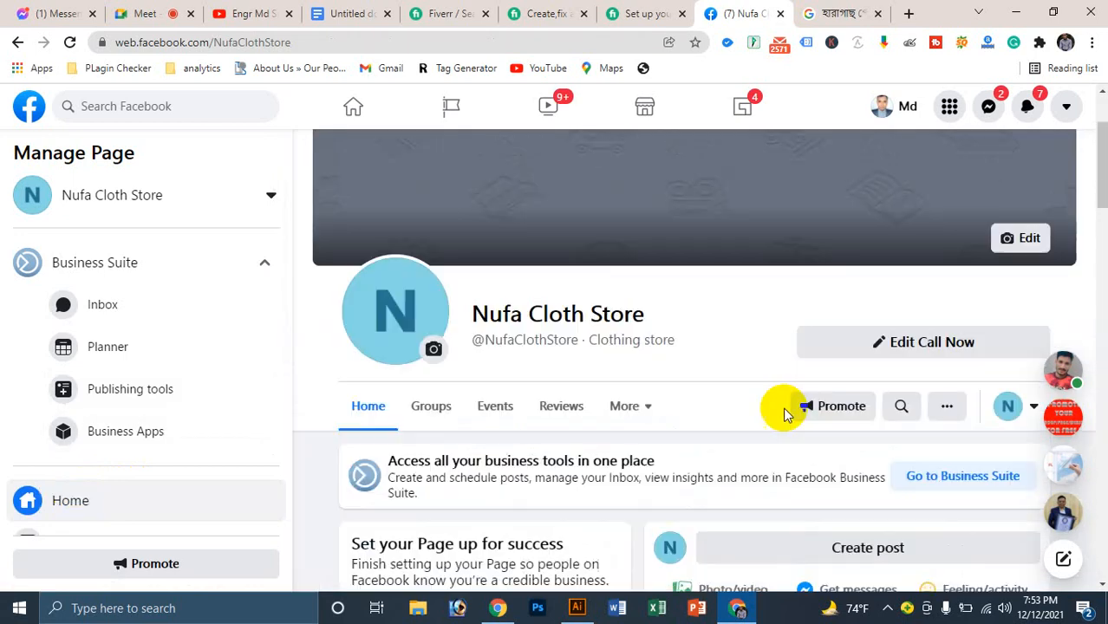
scroll(538, 321, "up", 1)
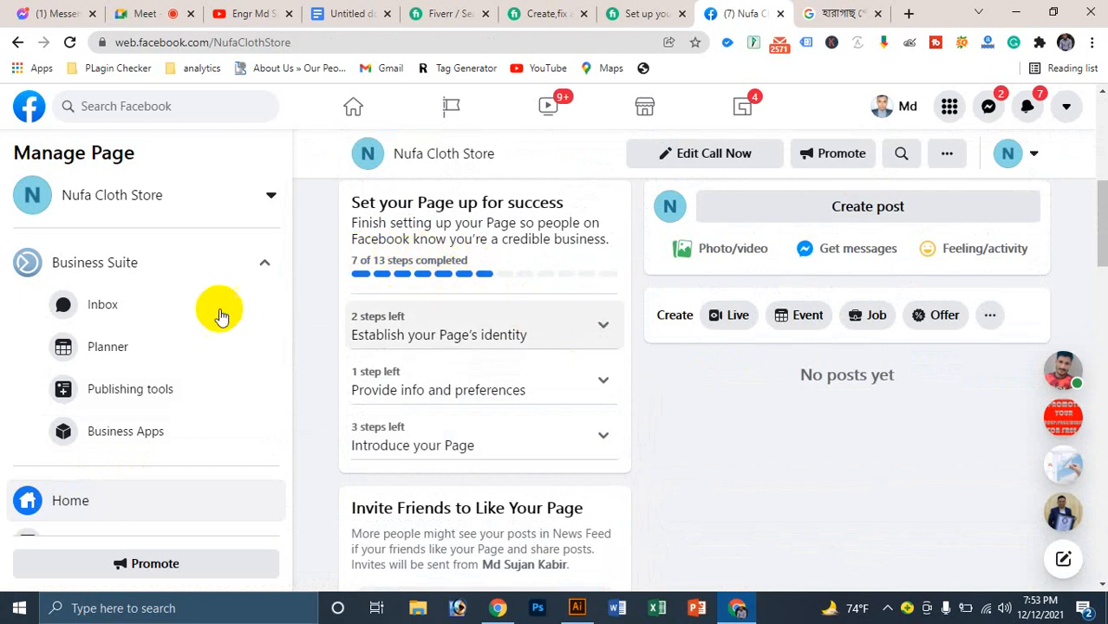
scroll(191, 318, "down", 2)
scroll(146, 357, "down", 2)
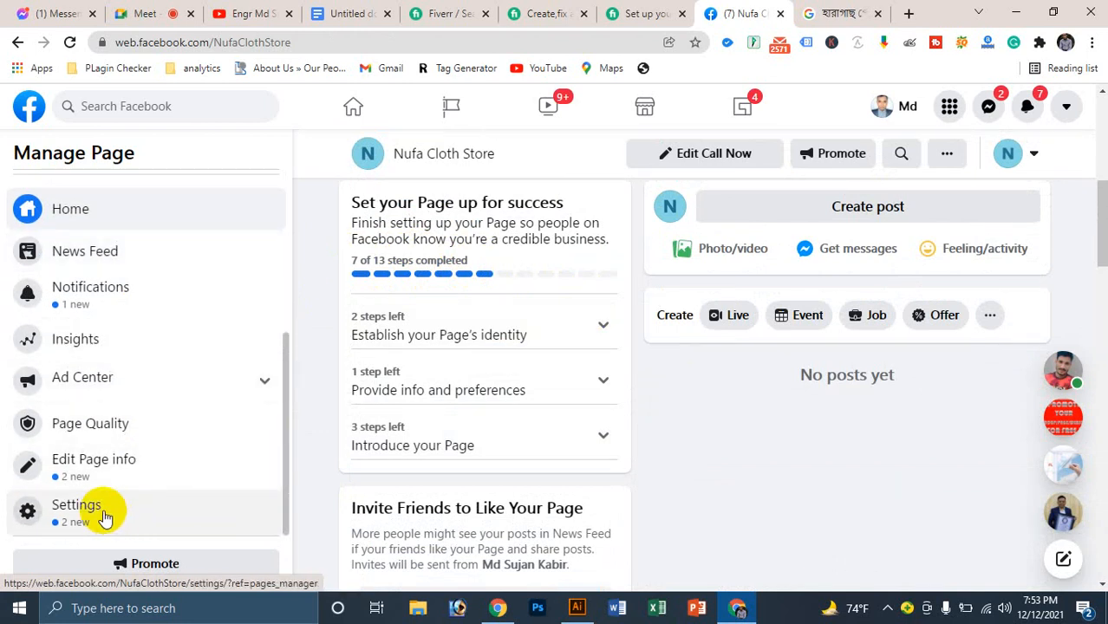
scroll(111, 501, "up", 4)
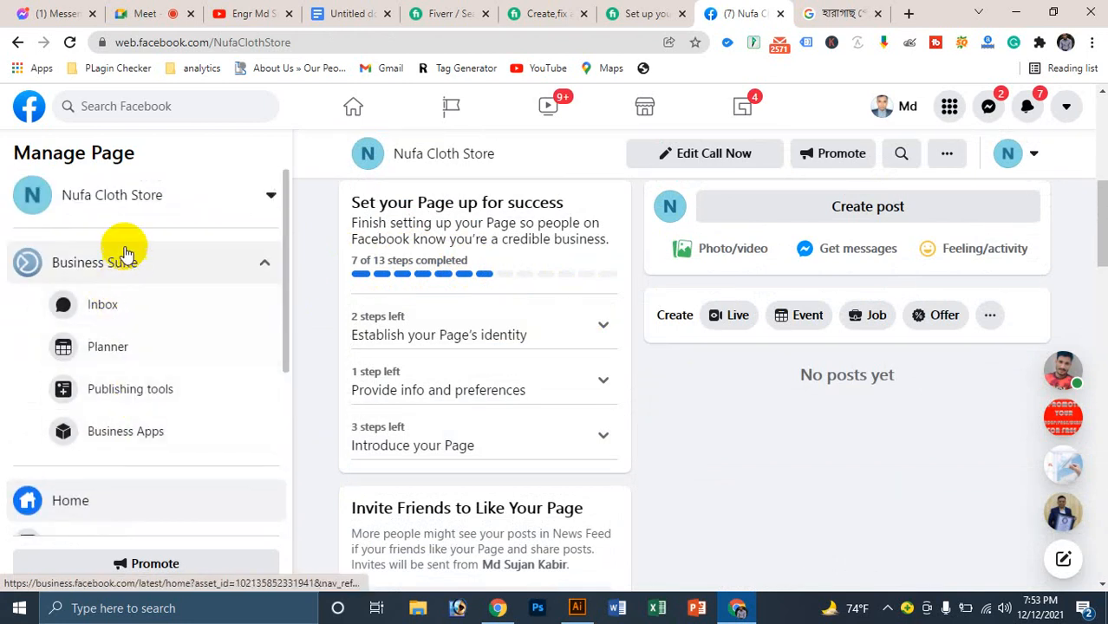
Step: Check the page switcher, then open the Page settings' Page Info form
left_click(128, 217)
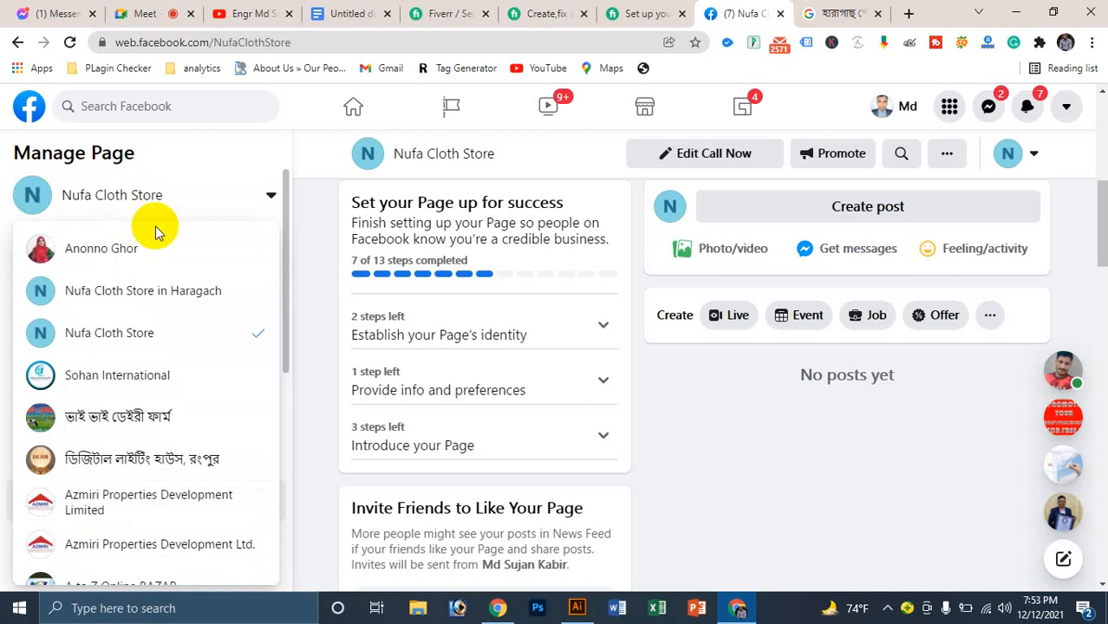
scroll(260, 371, "down", 3)
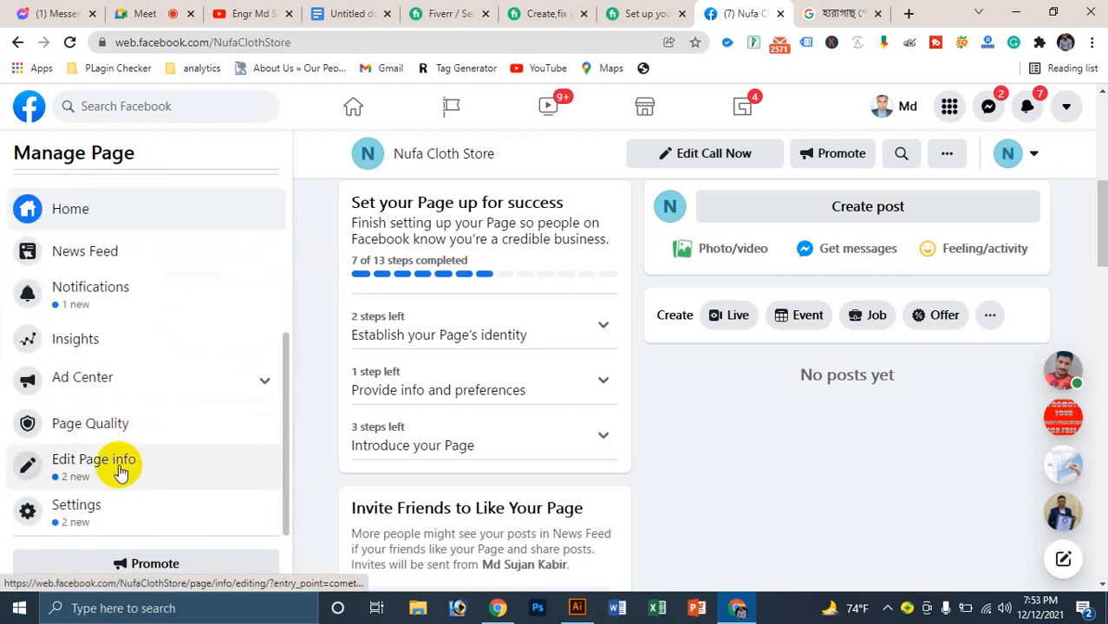
left_click(60, 520)
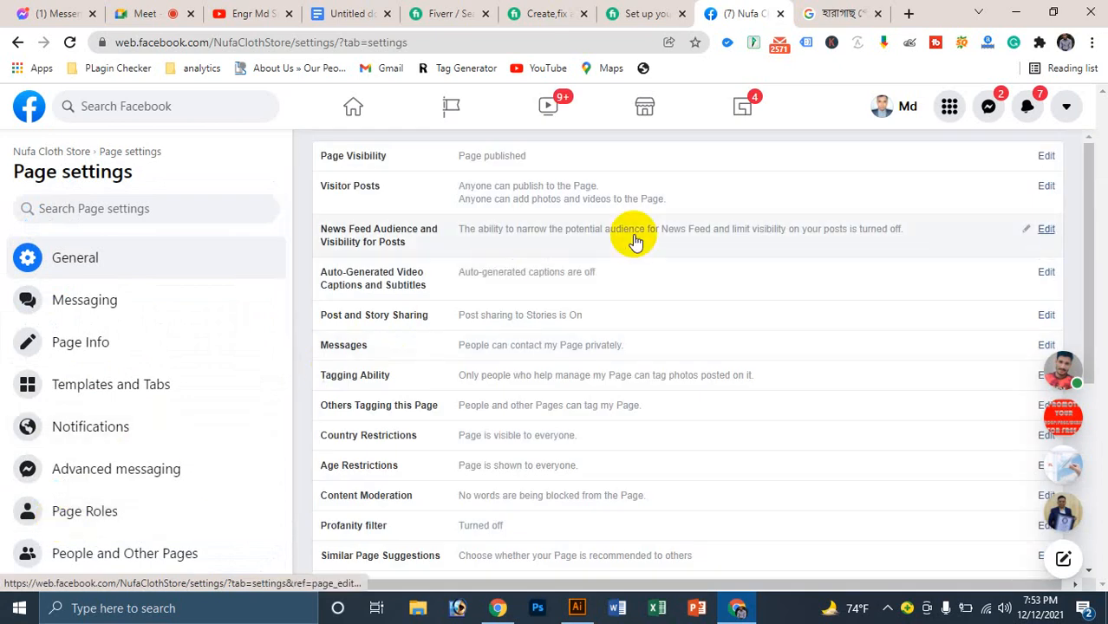
left_click(84, 350)
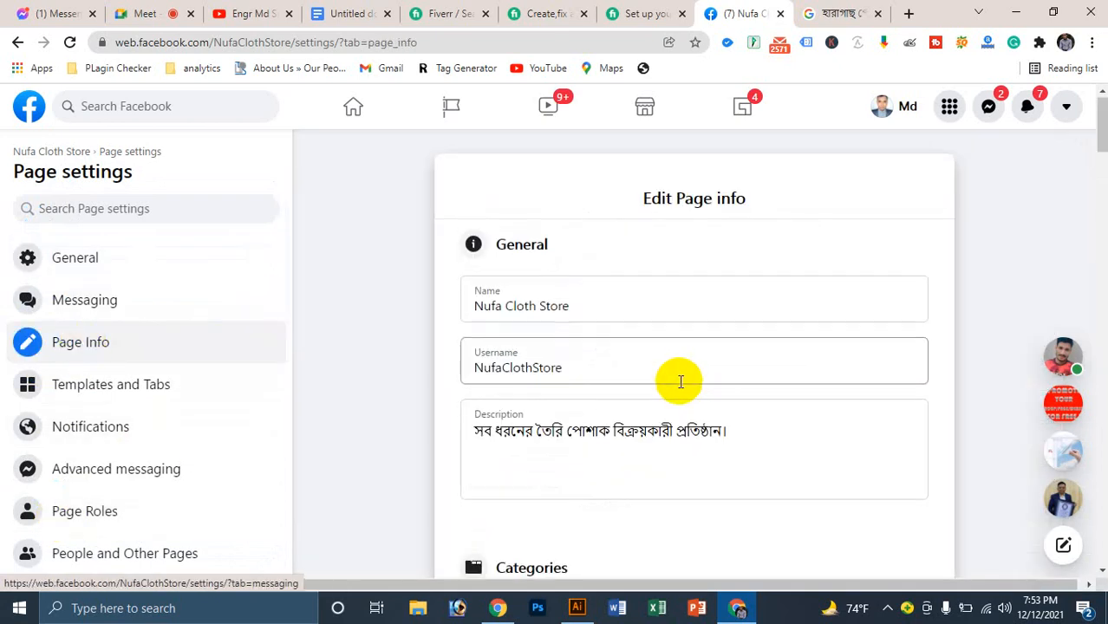
Step: Enter the business phone number in Page Info's Phone Number field and save it
scroll(678, 381, "down", 5)
scroll(679, 387, "down", 1)
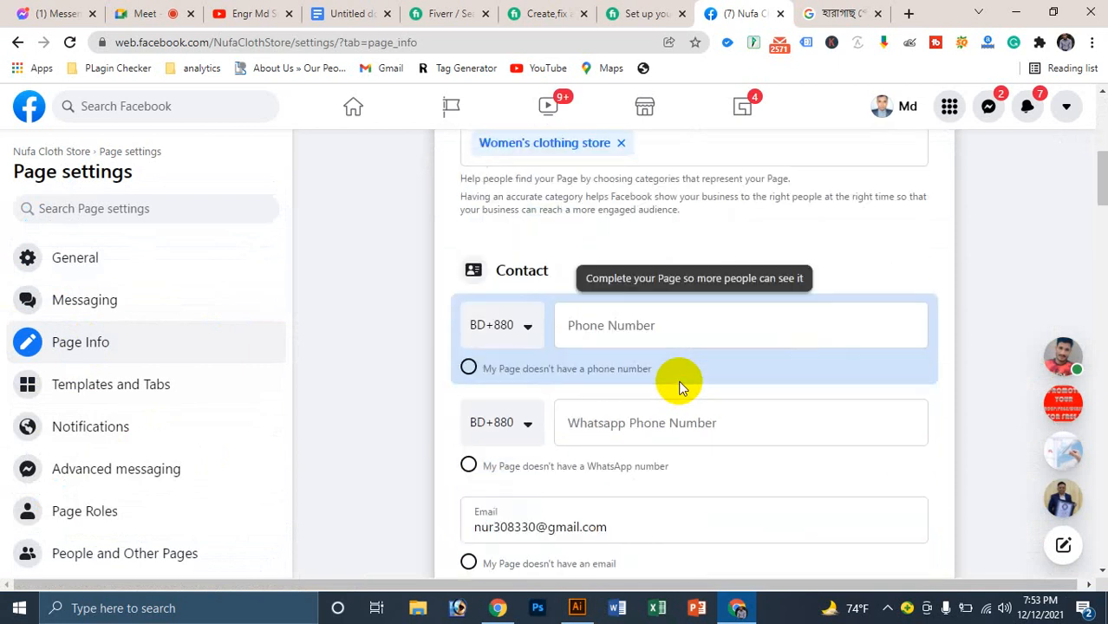
scroll(678, 387, "down", 4)
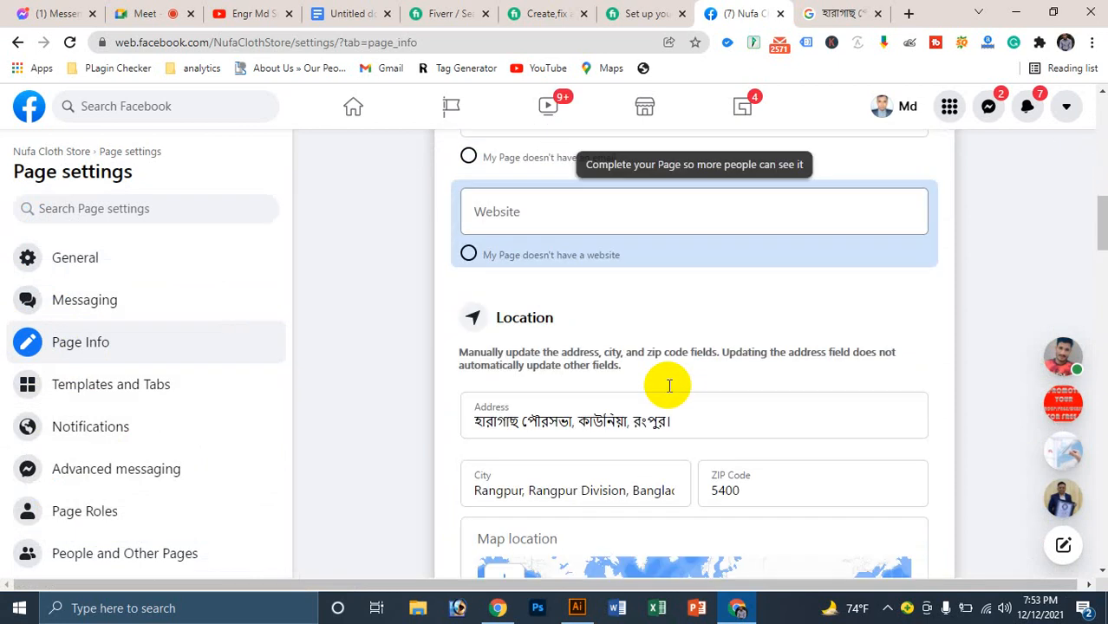
scroll(667, 384, "up", 8)
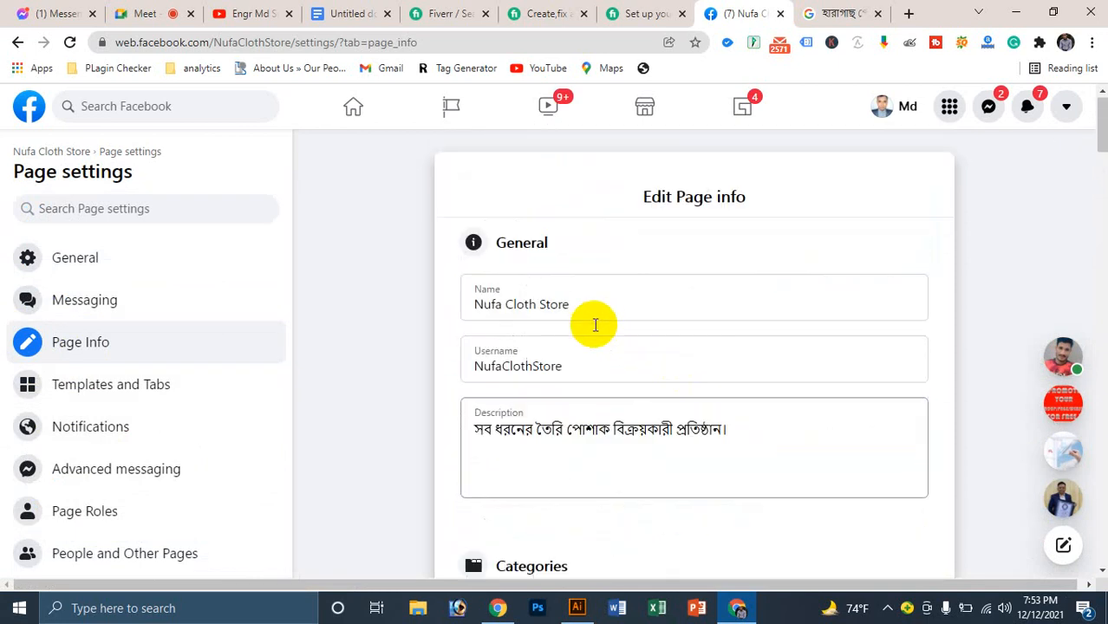
scroll(588, 306, "down", 6)
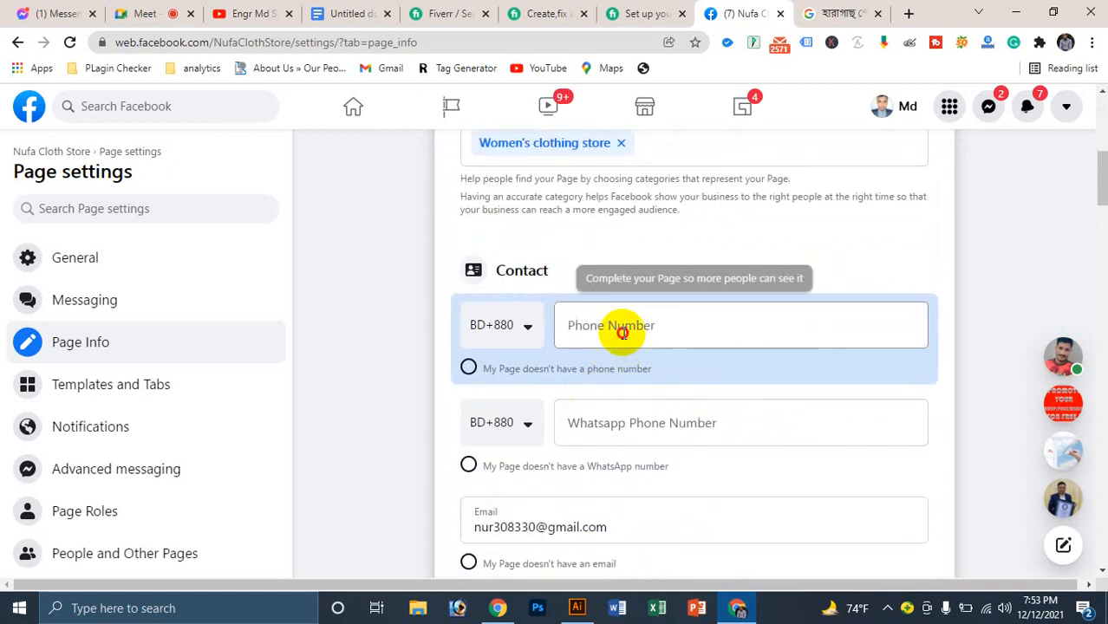
left_click(623, 332)
type("01")
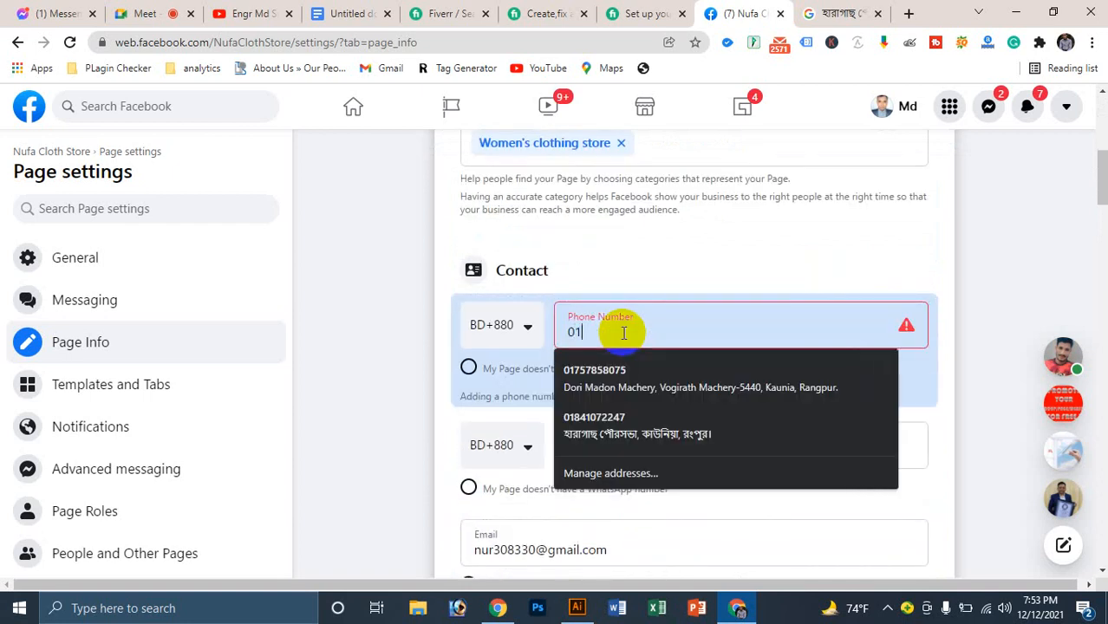
key("BackSpace")
key("BackSpace")
type("0")
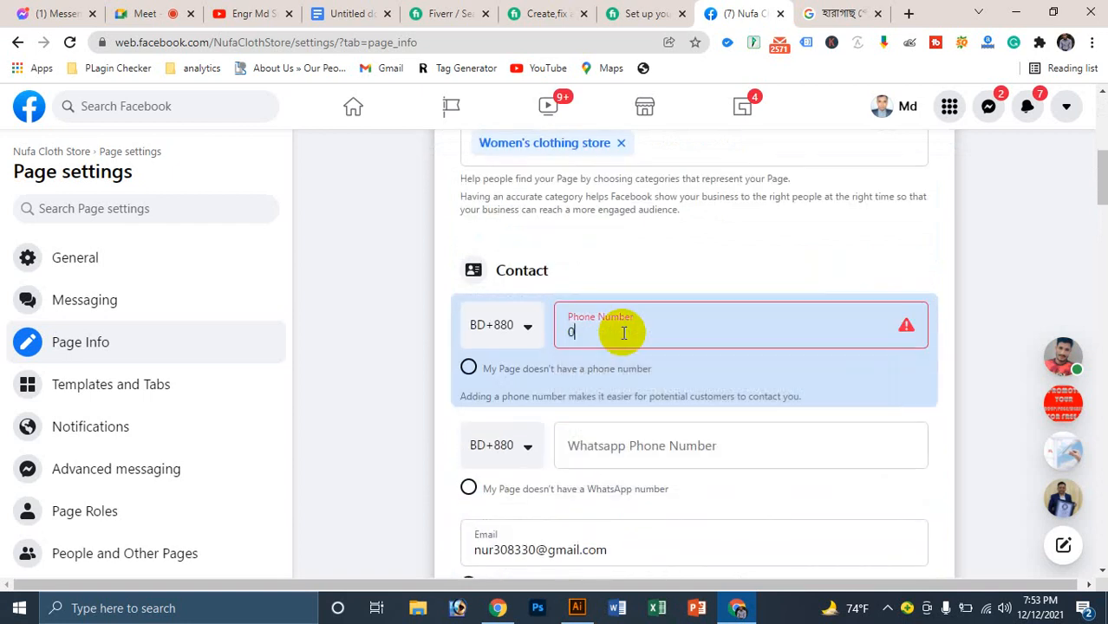
key("BackSpace")
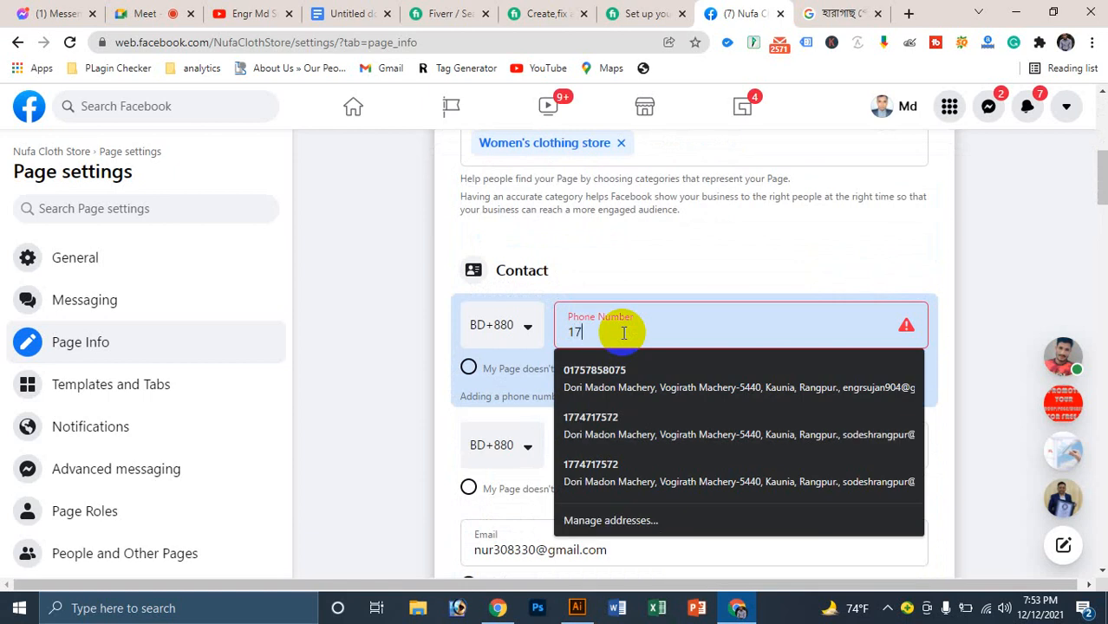
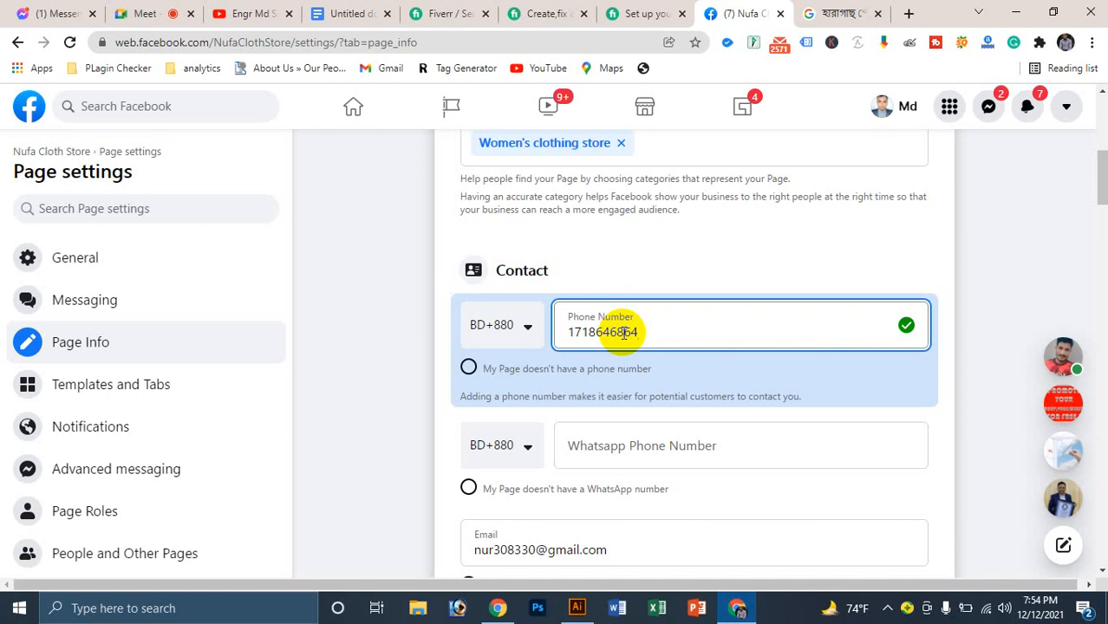
left_click(944, 385)
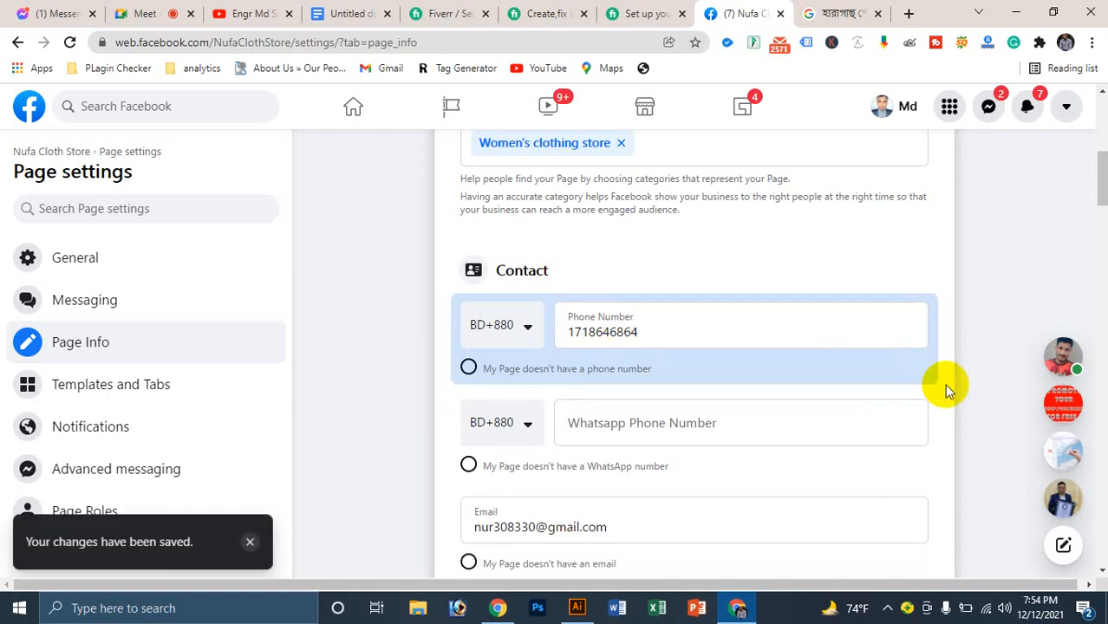
Step: Review the Page settings sidebar and switch to the General settings list
scroll(716, 394, "down", 3)
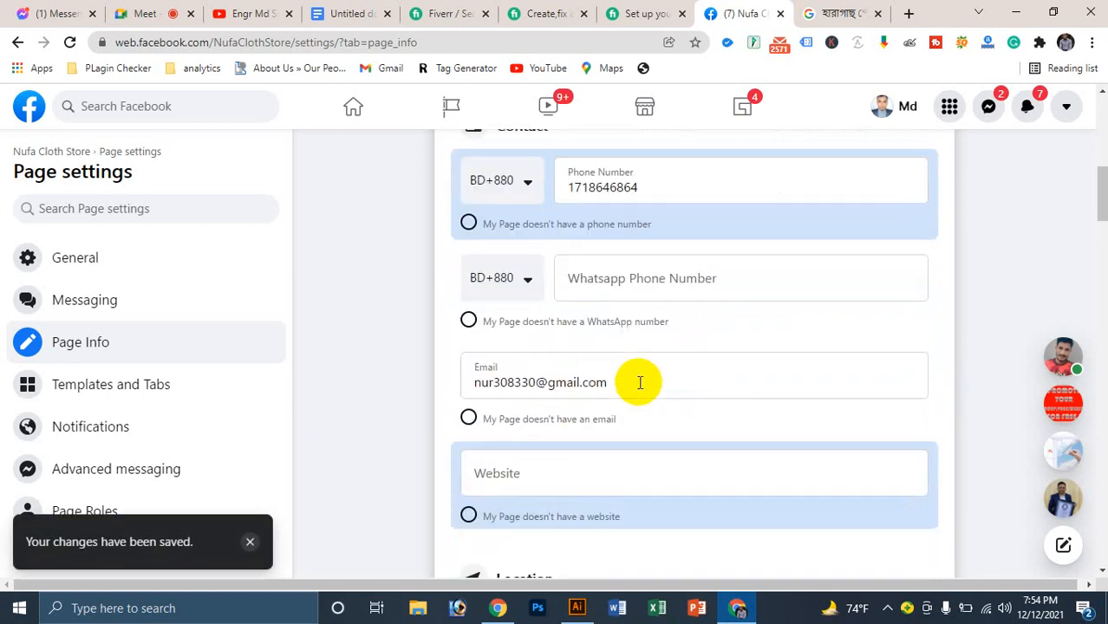
scroll(617, 297, "down", 3)
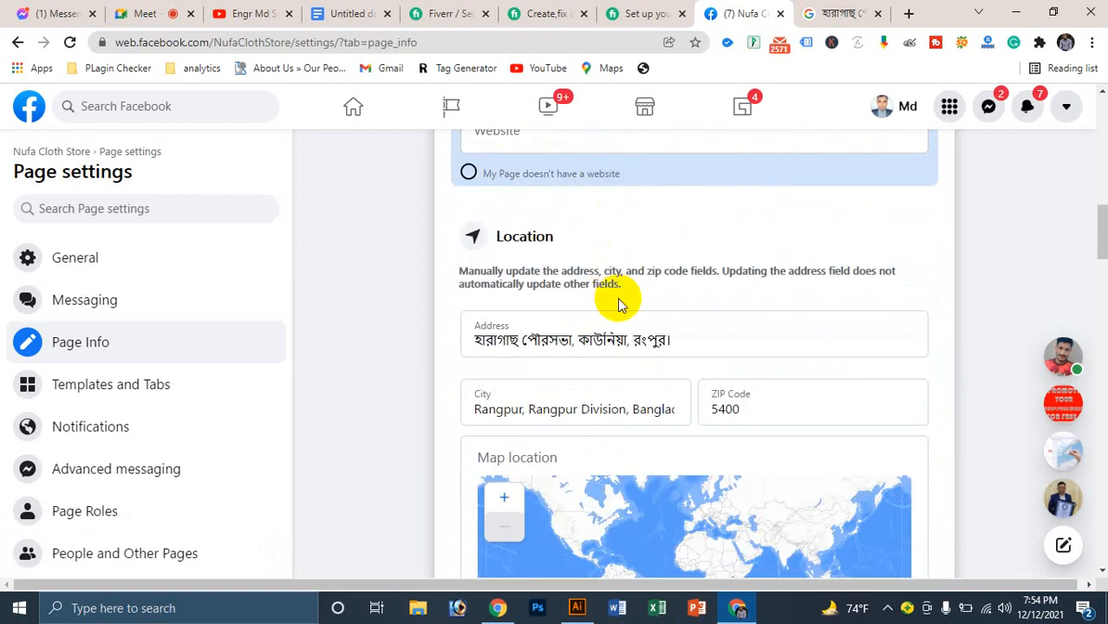
scroll(617, 297, "down", 2)
scroll(617, 297, "down", 10)
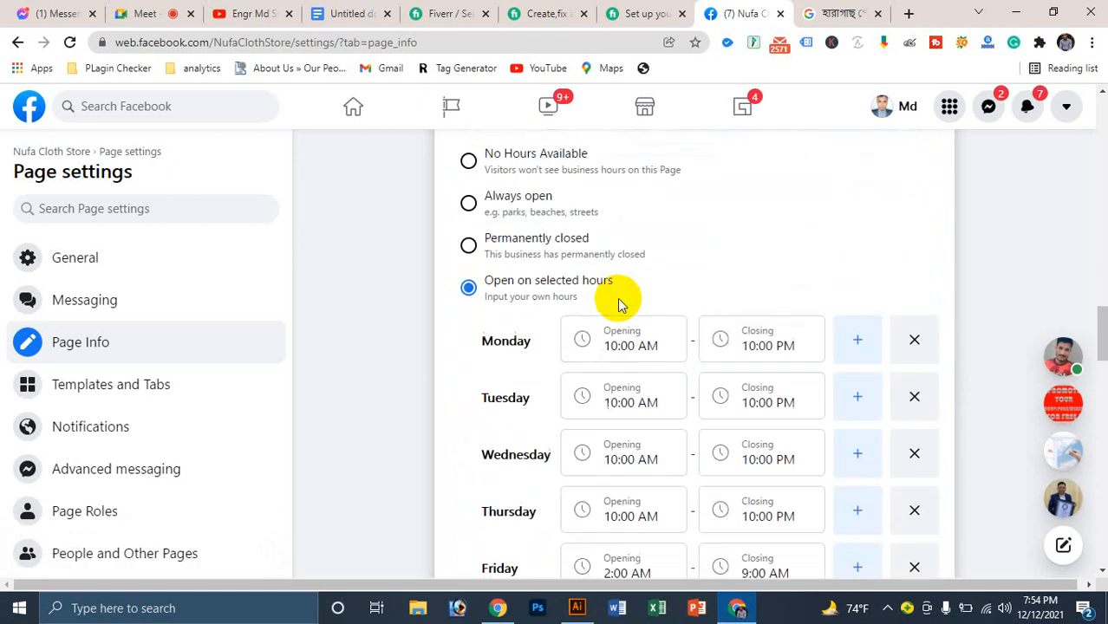
scroll(617, 298, "down", 12)
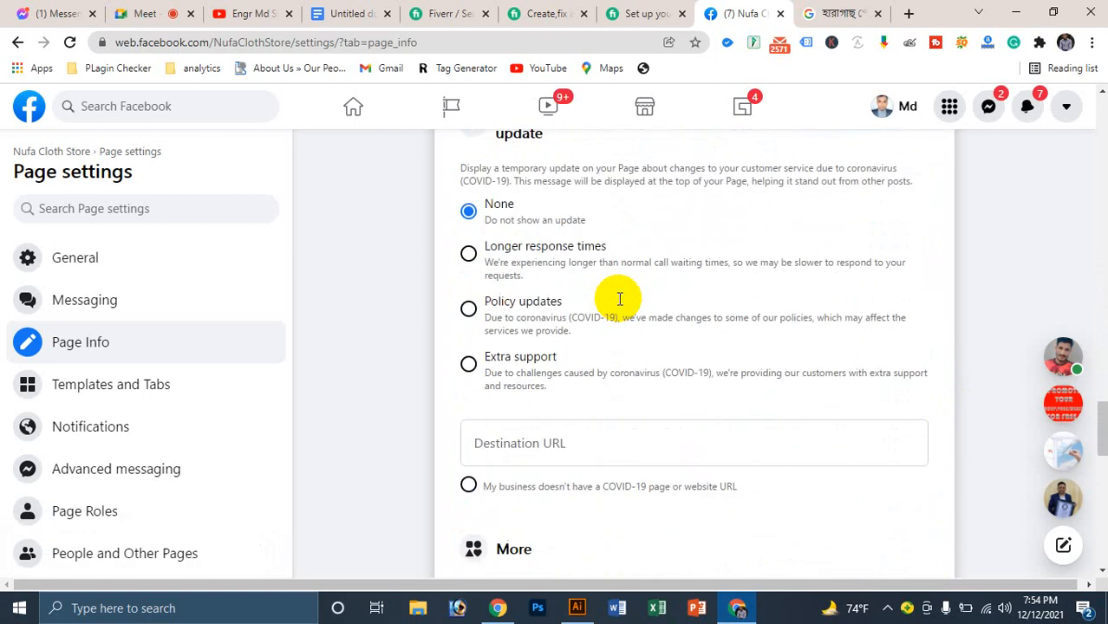
scroll(617, 297, "down", 3)
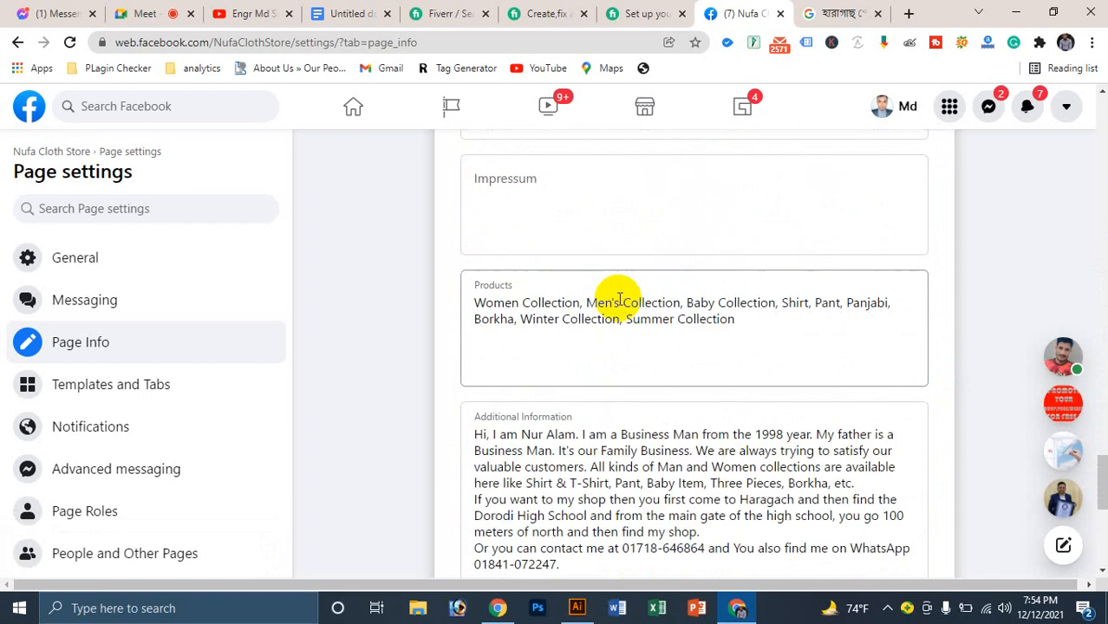
scroll(617, 297, "down", 5)
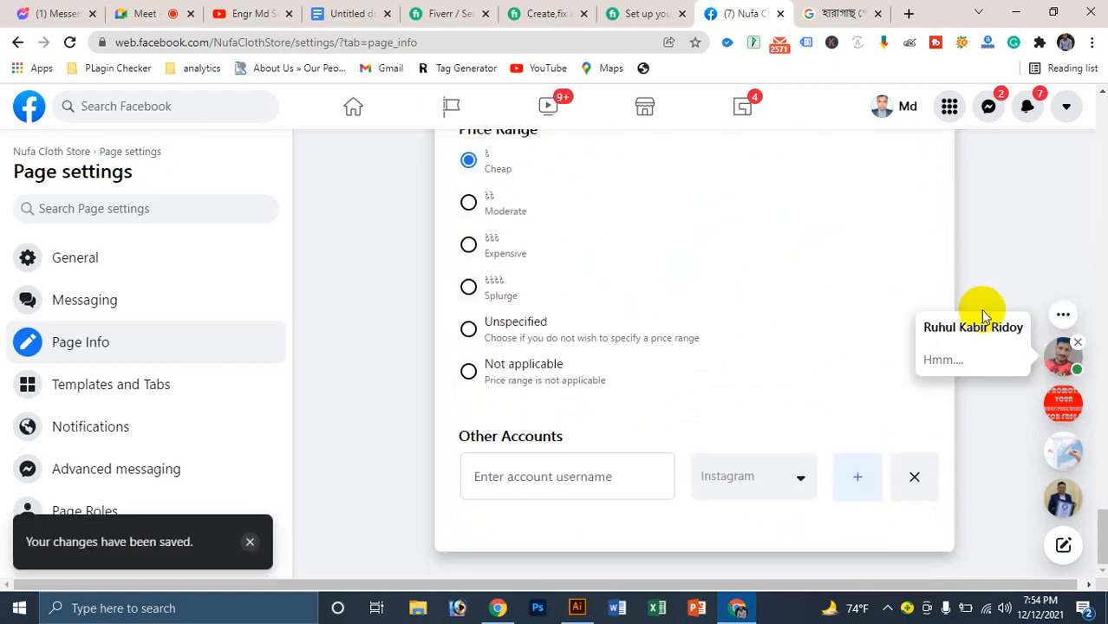
scroll(148, 317, "down", 3)
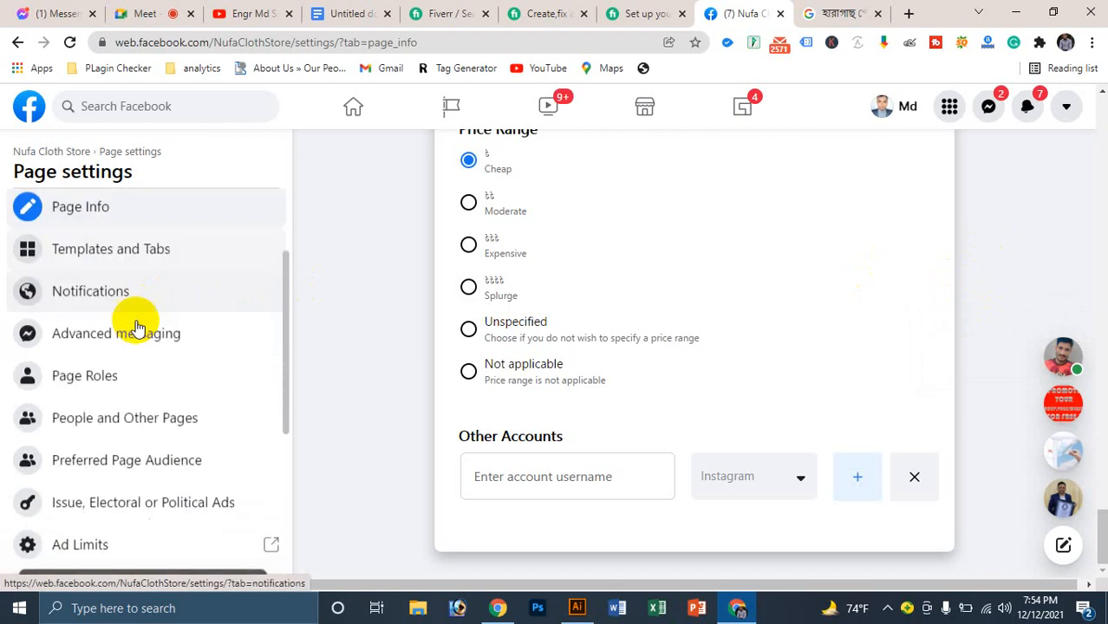
scroll(148, 332, "down", 3)
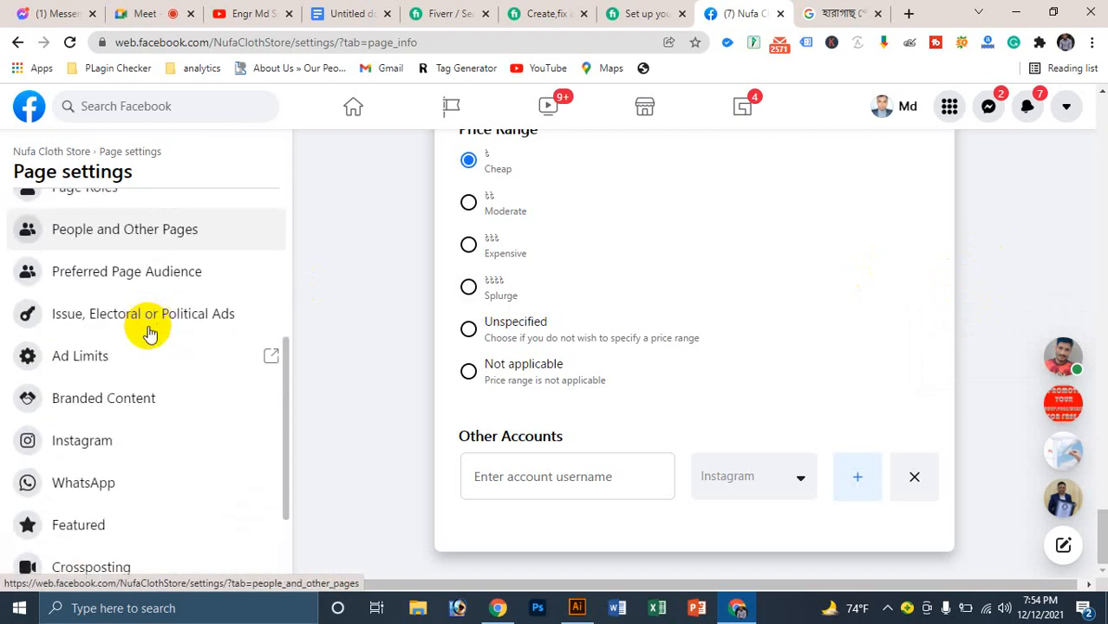
scroll(149, 332, "up", 6)
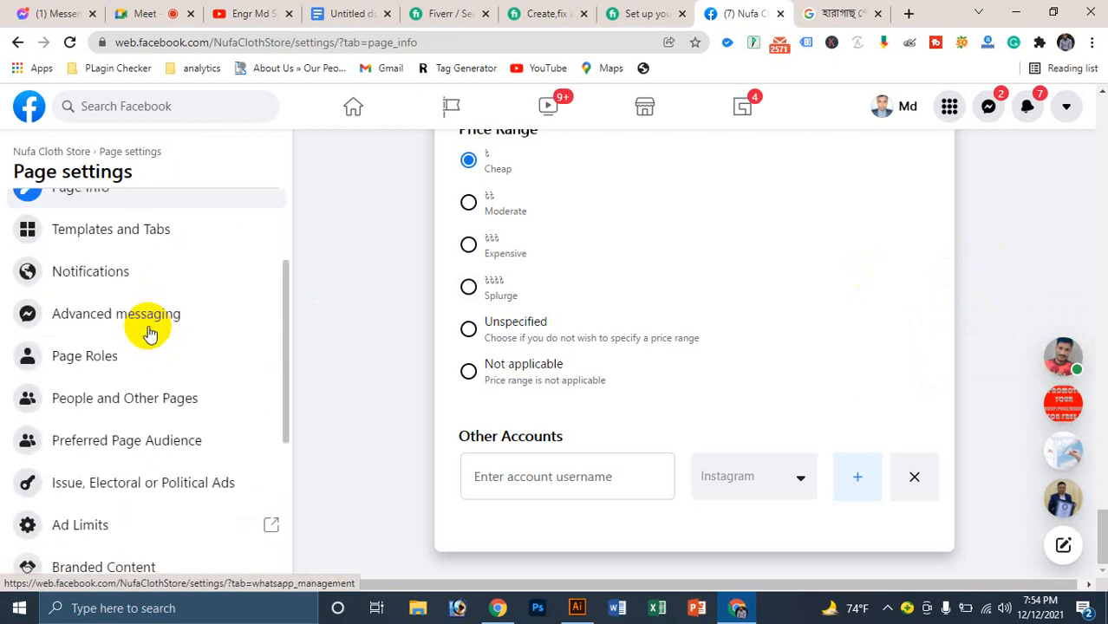
left_click(95, 263)
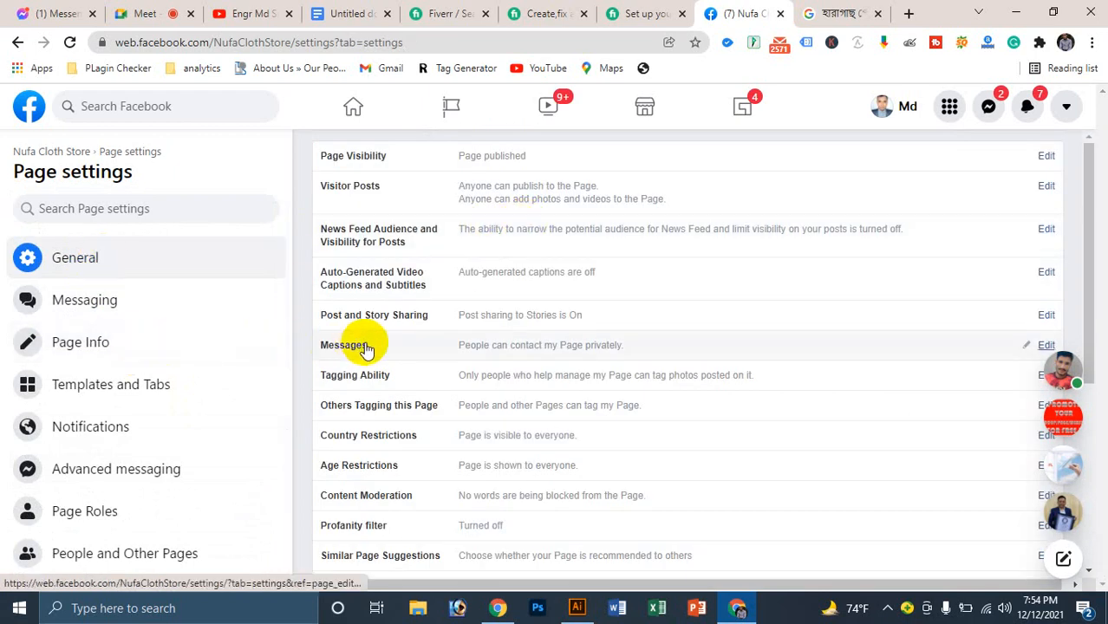
Step: Expand the Messages setting, then switch to the Page Roles settings
left_click(366, 347)
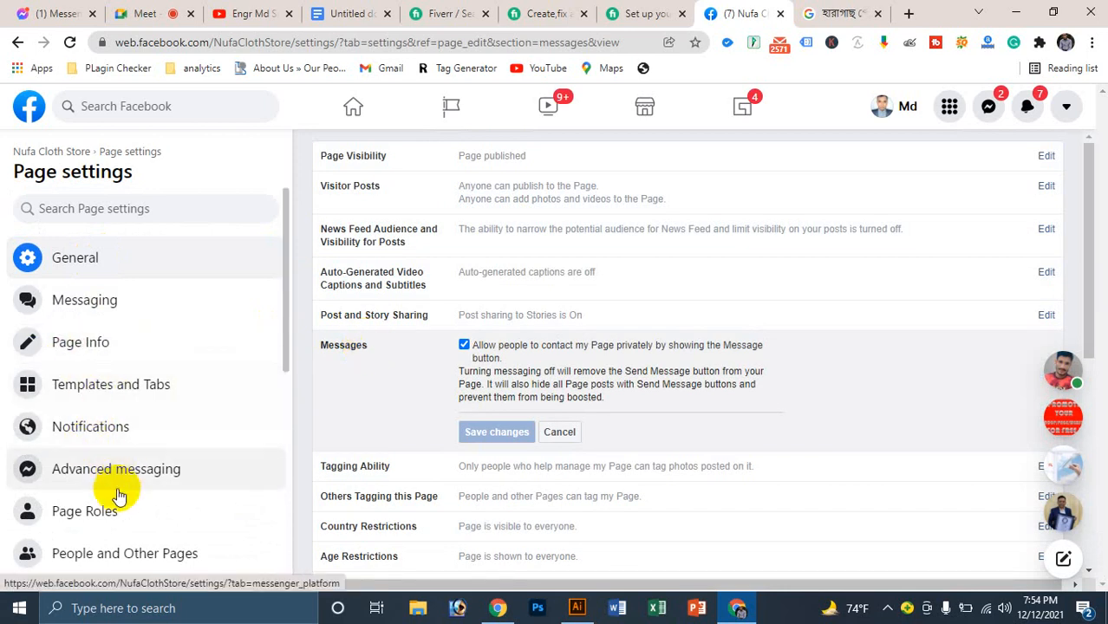
left_click(86, 511)
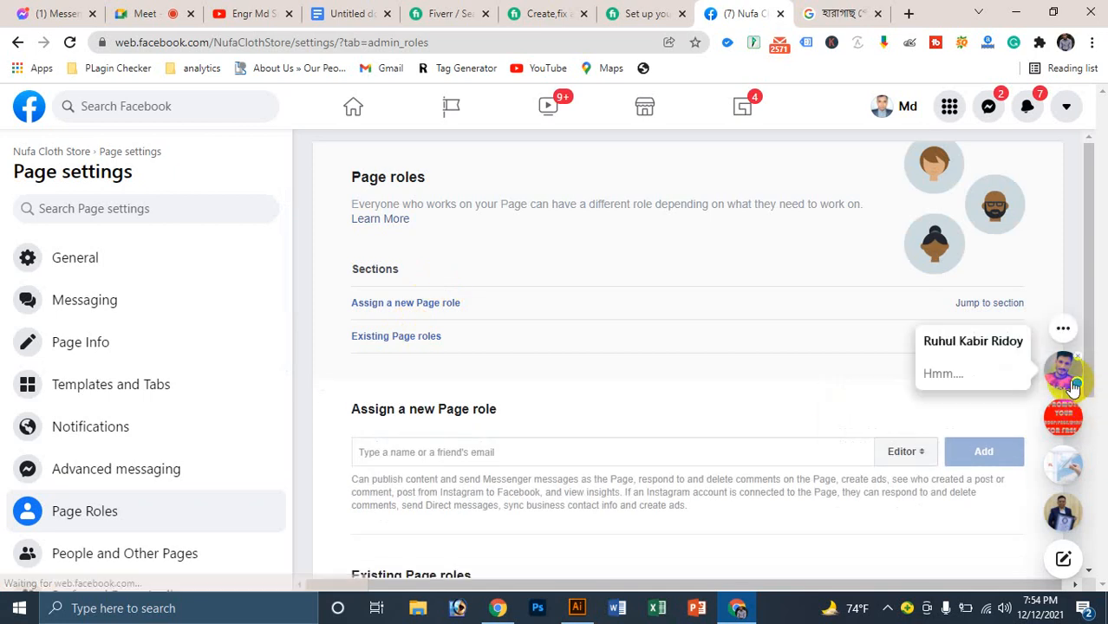
scroll(730, 487, "down", 3)
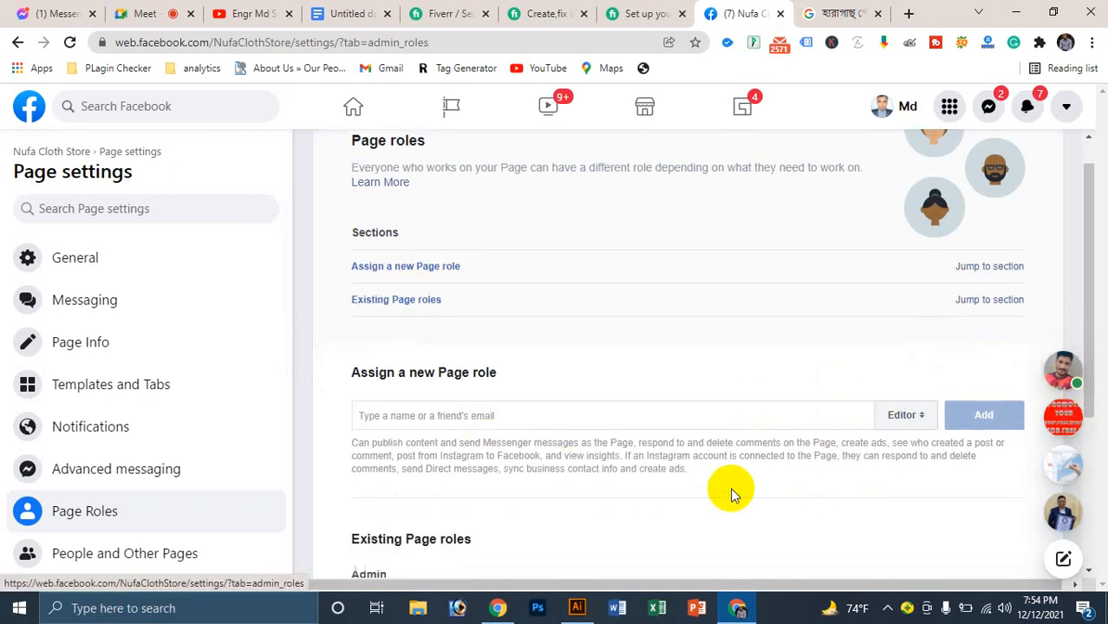
scroll(704, 322, "up", 2)
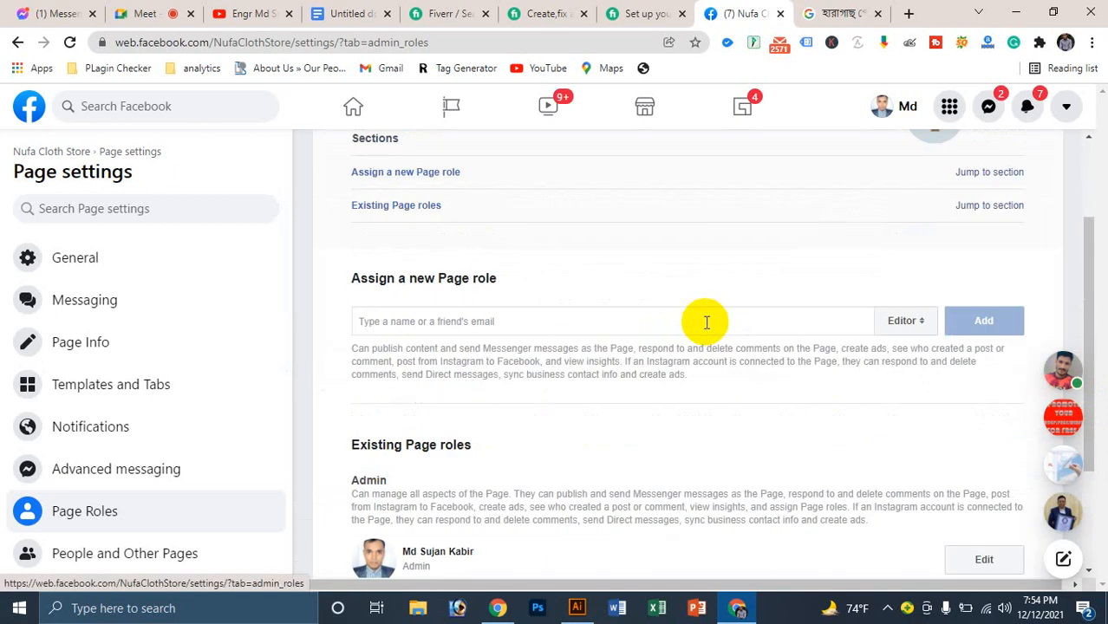
scroll(702, 322, "up", 1)
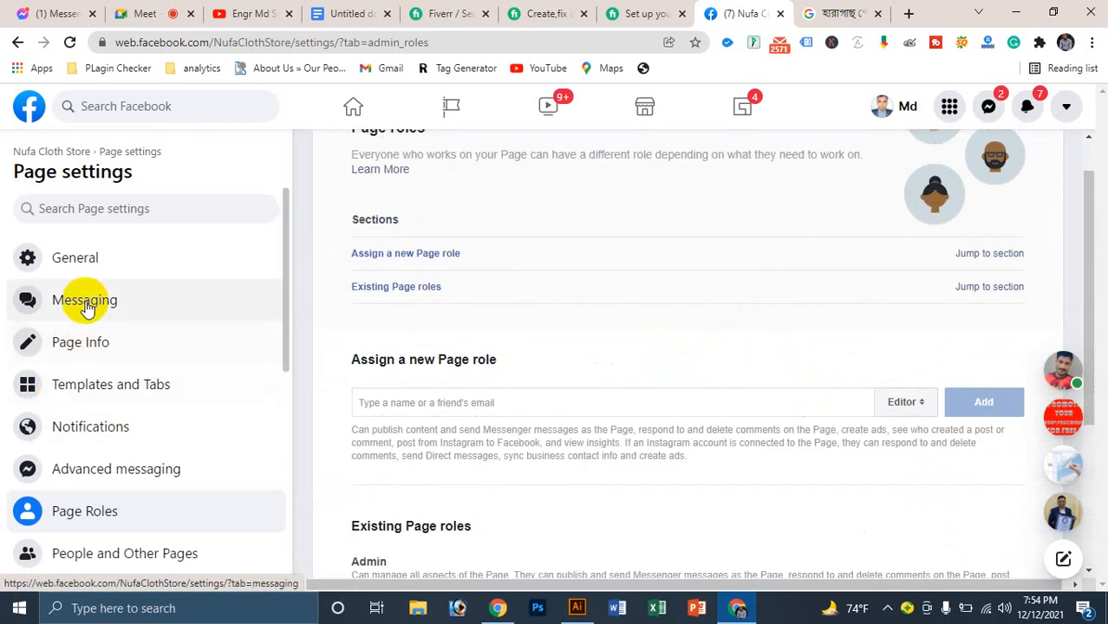
Step: Review the role options for assigning a new Page role, keeping Editor selected
left_click(493, 399)
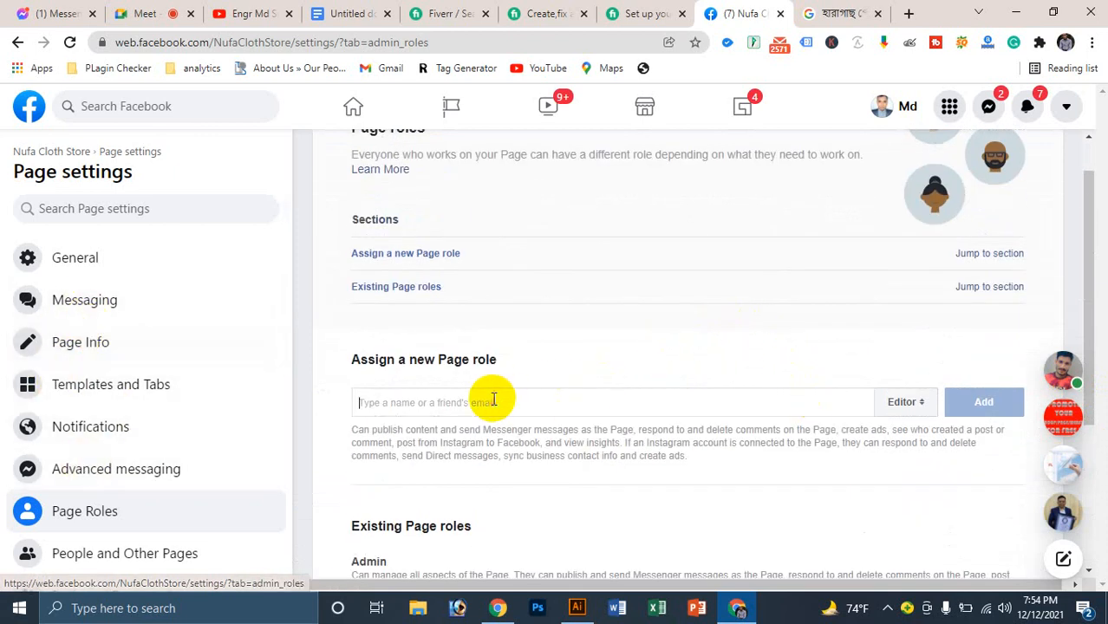
left_click(906, 402)
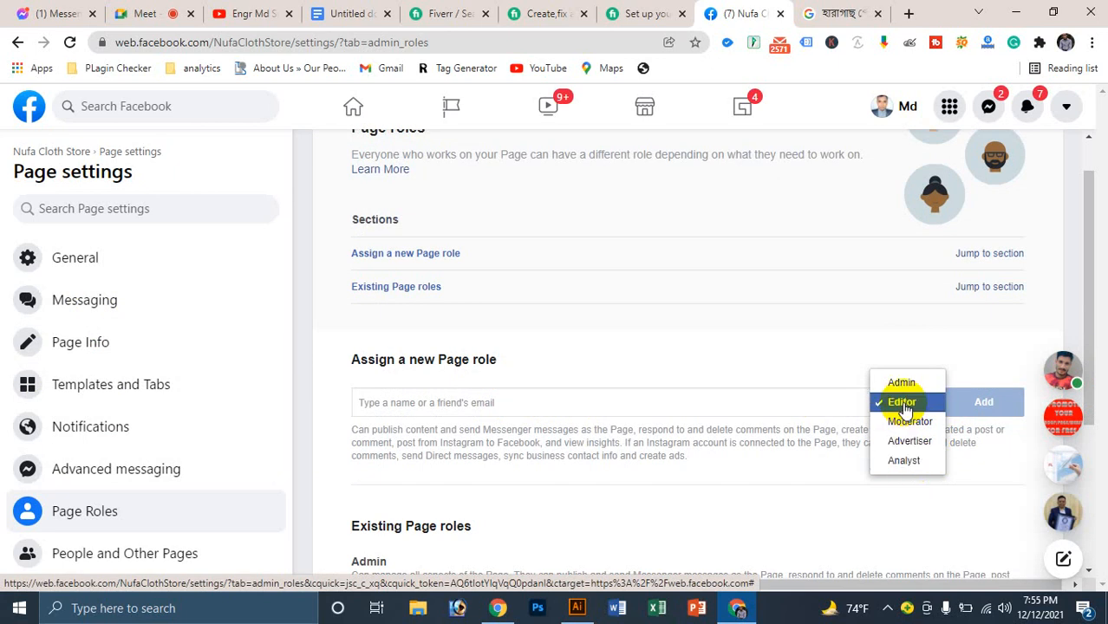
left_click(886, 336)
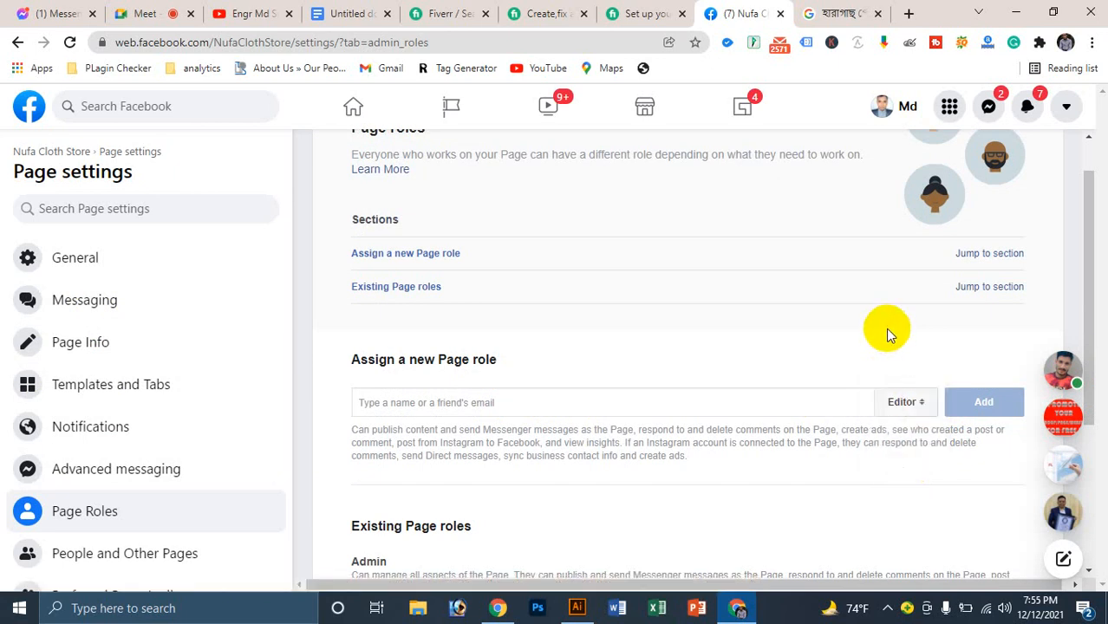
scroll(130, 425, "down", 5)
scroll(130, 422, "down", 2)
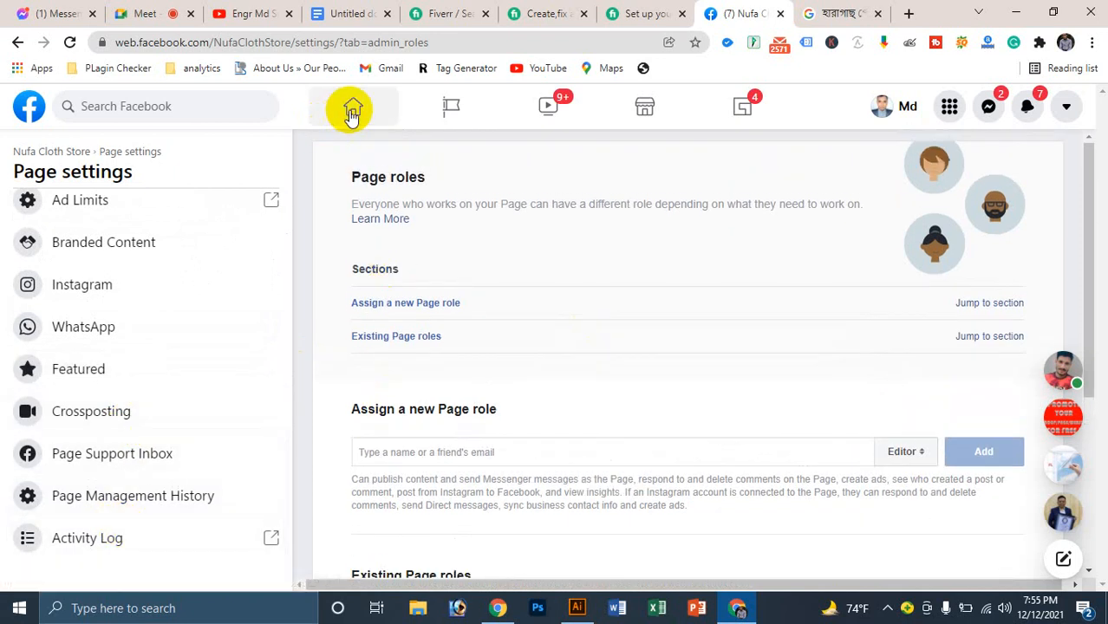
Step: Open the Nufa Cloth Store Page from the Your Pages list and return to its top
left_click(457, 110)
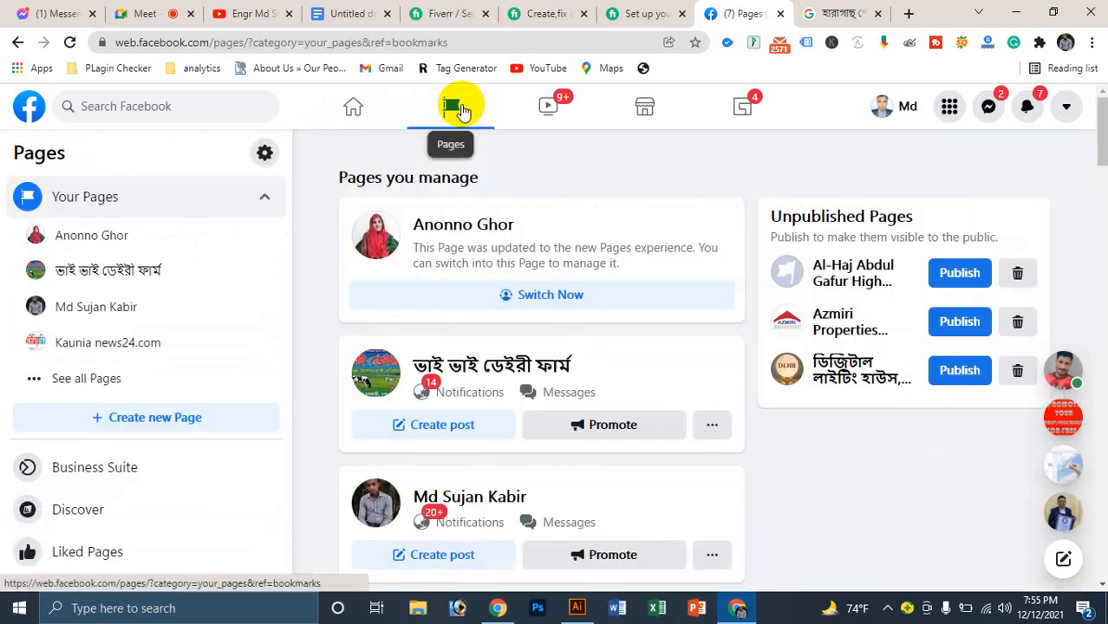
scroll(558, 328, "down", 10)
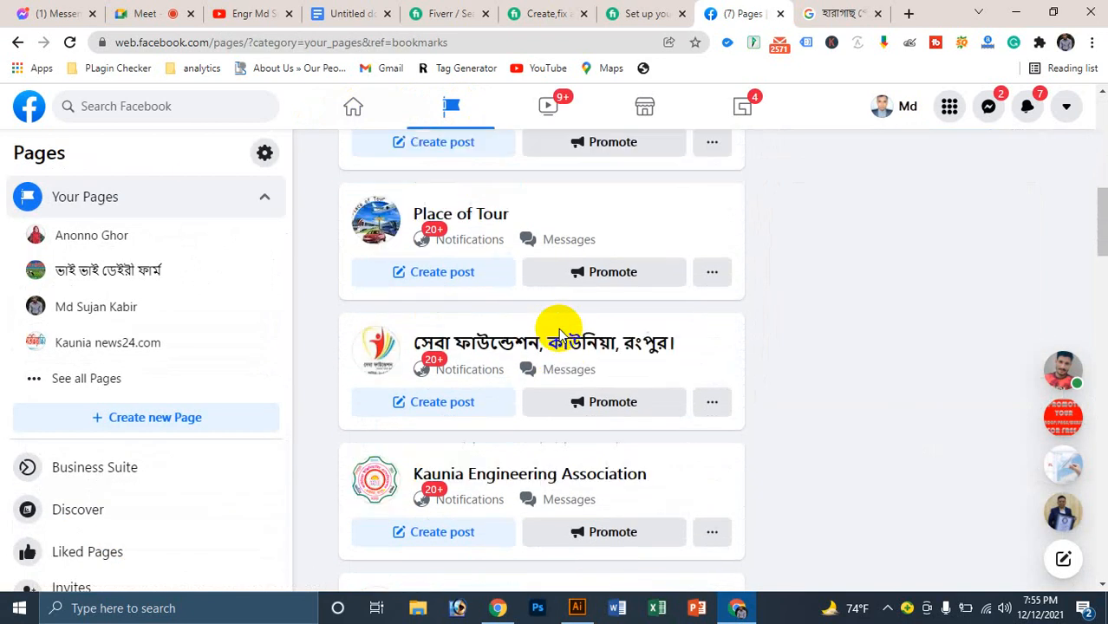
scroll(558, 328, "down", 10)
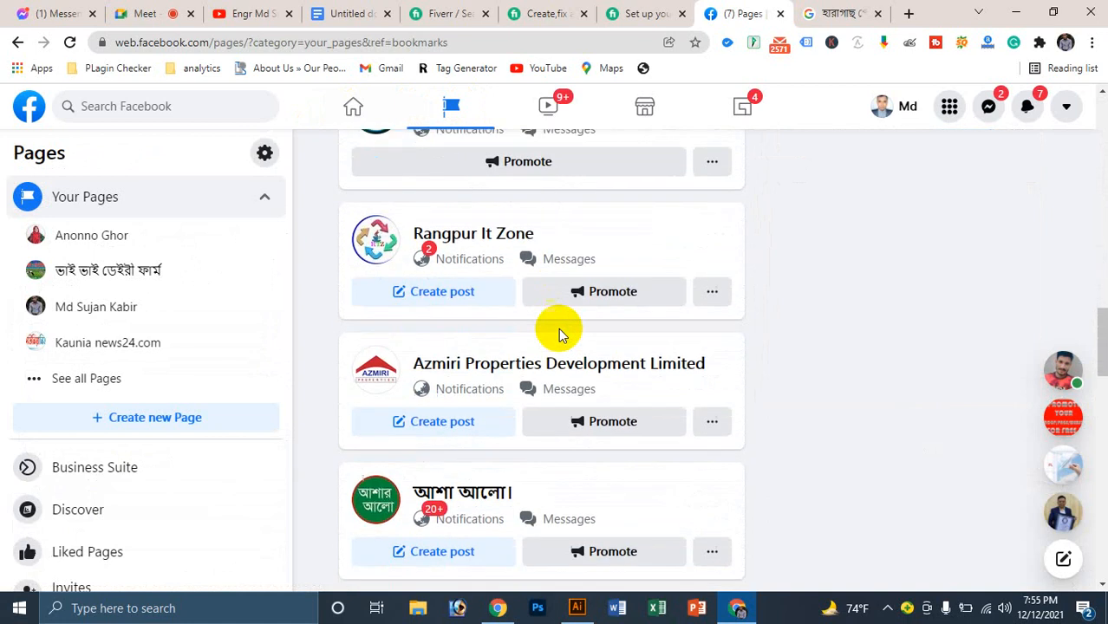
scroll(558, 328, "down", 8)
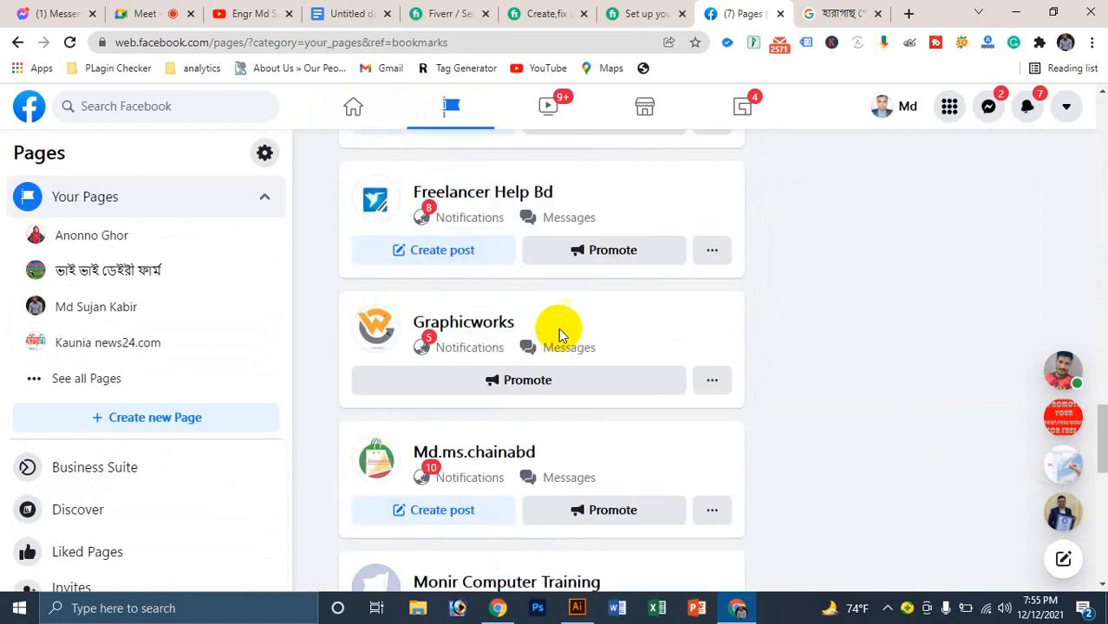
scroll(558, 328, "down", 7)
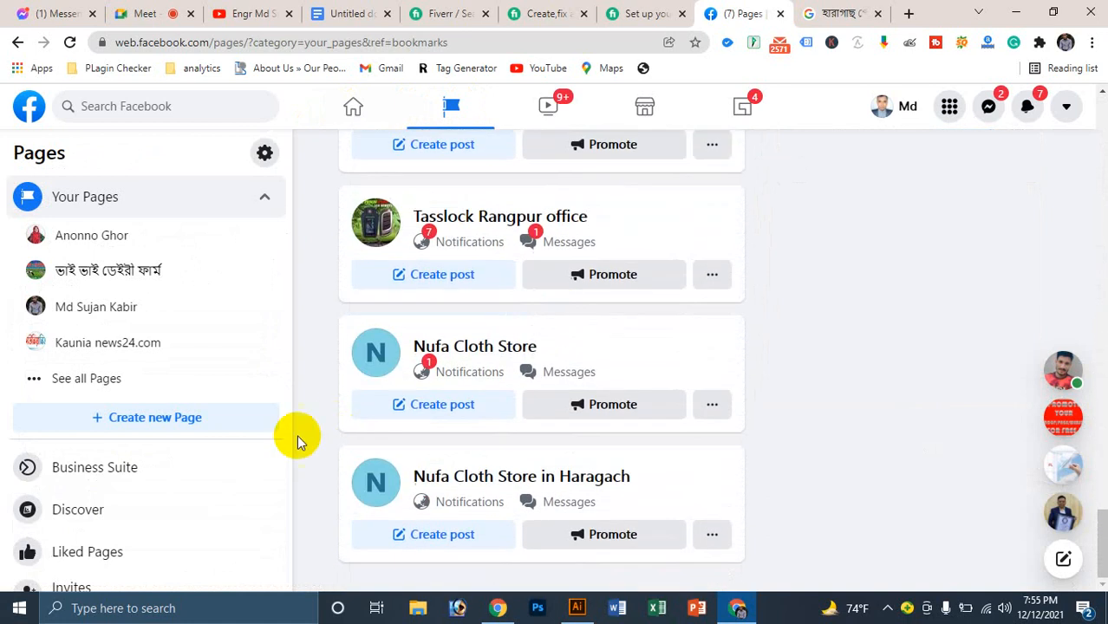
left_click(495, 346)
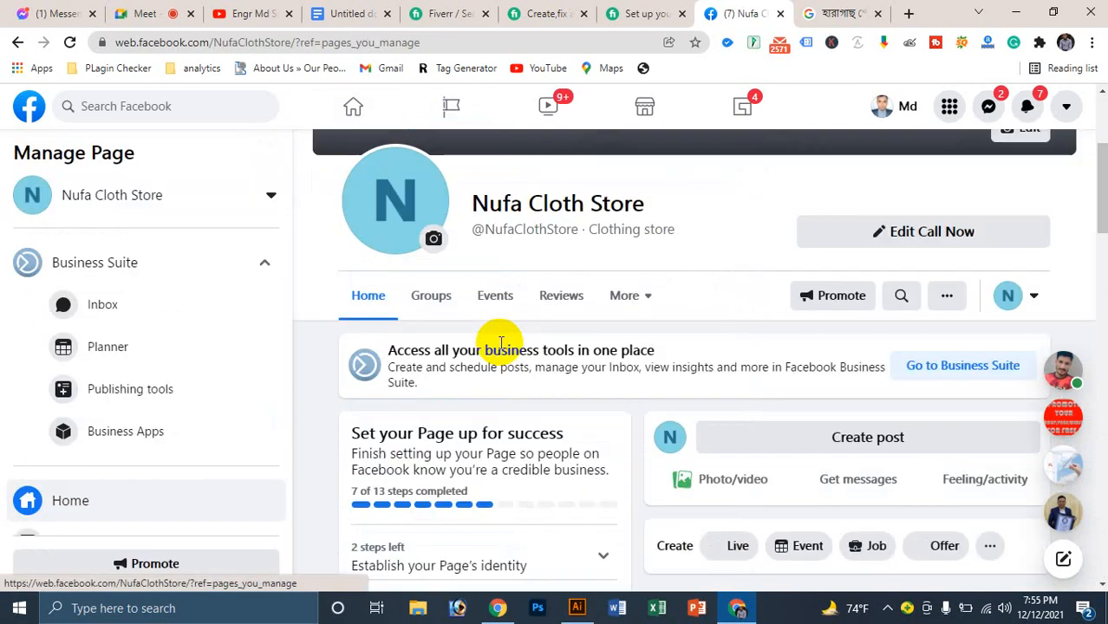
scroll(635, 324, "down", 3)
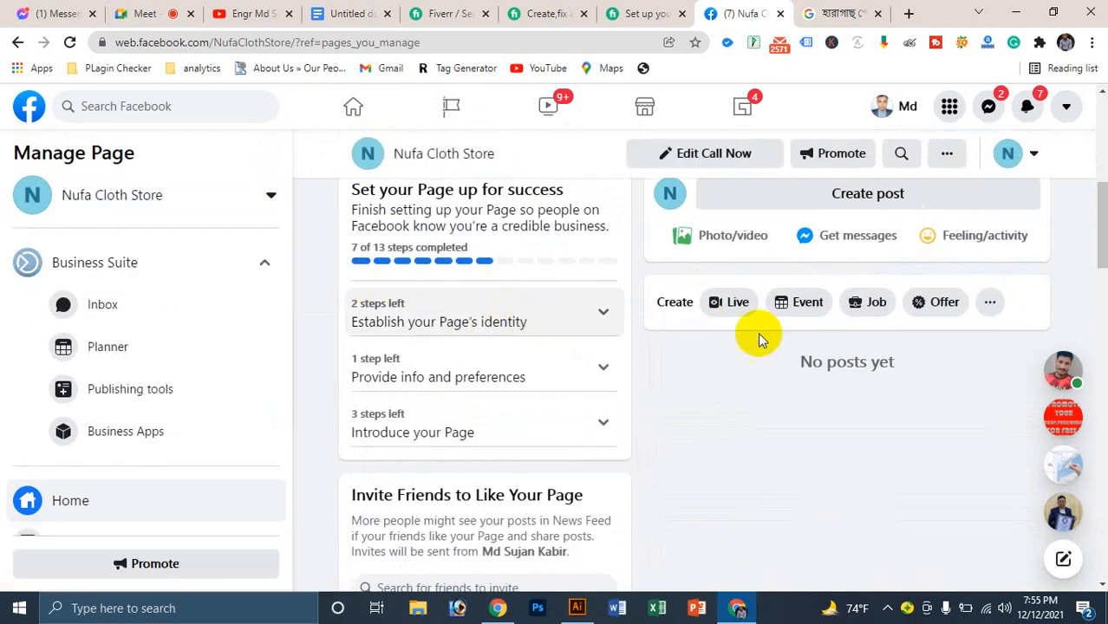
scroll(719, 269, "up", 3)
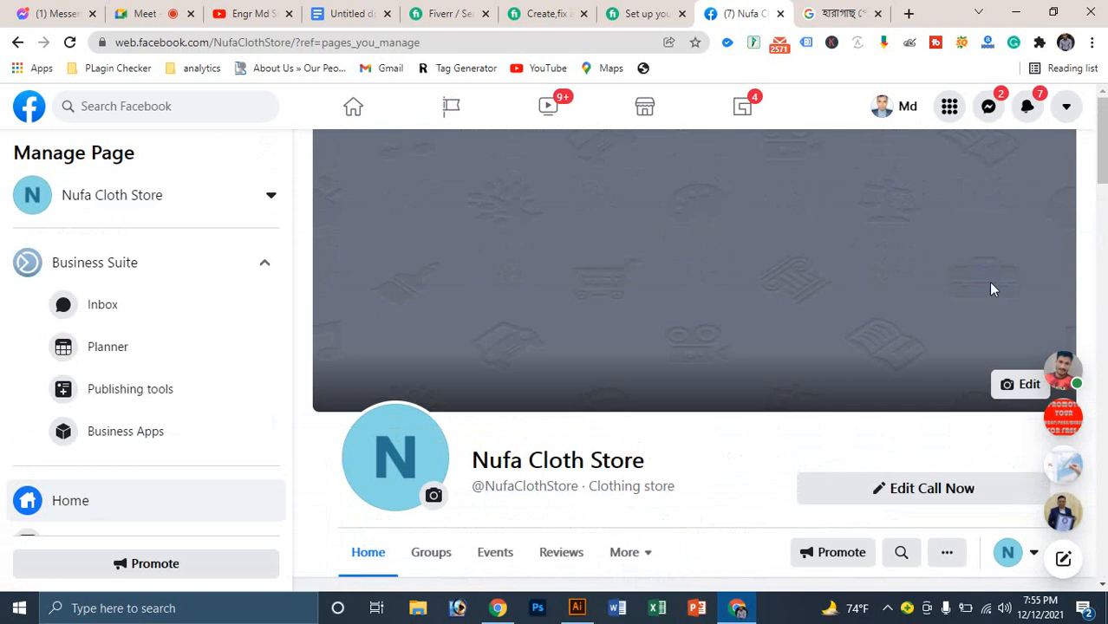
Step: Open a new tab and clear the garbled Bengali-layout text from the address box
left_click(908, 14)
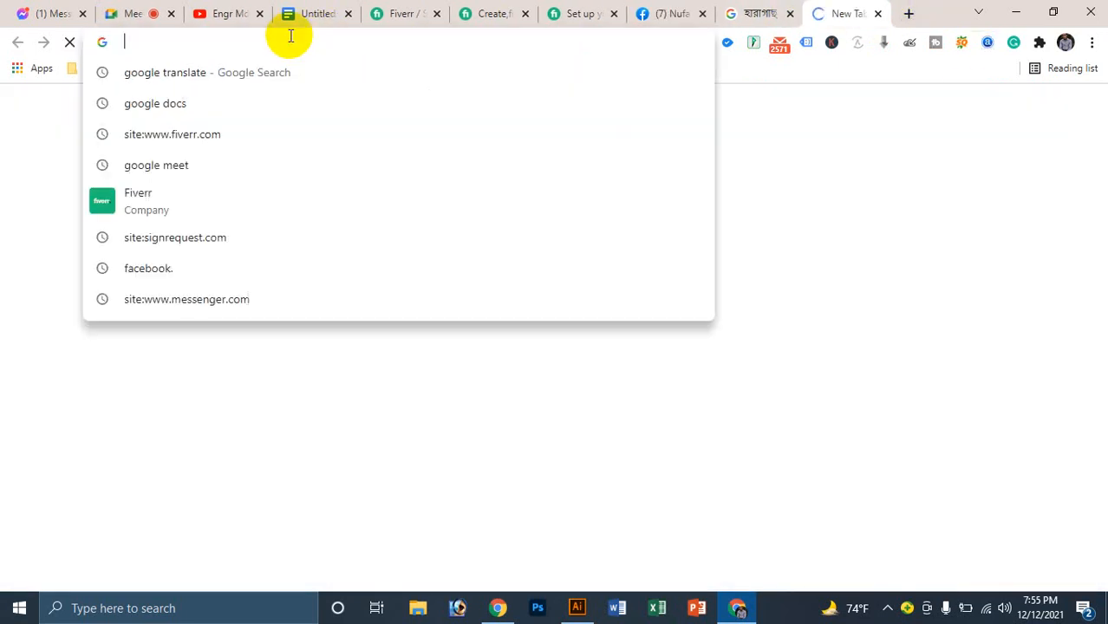
type("ী")
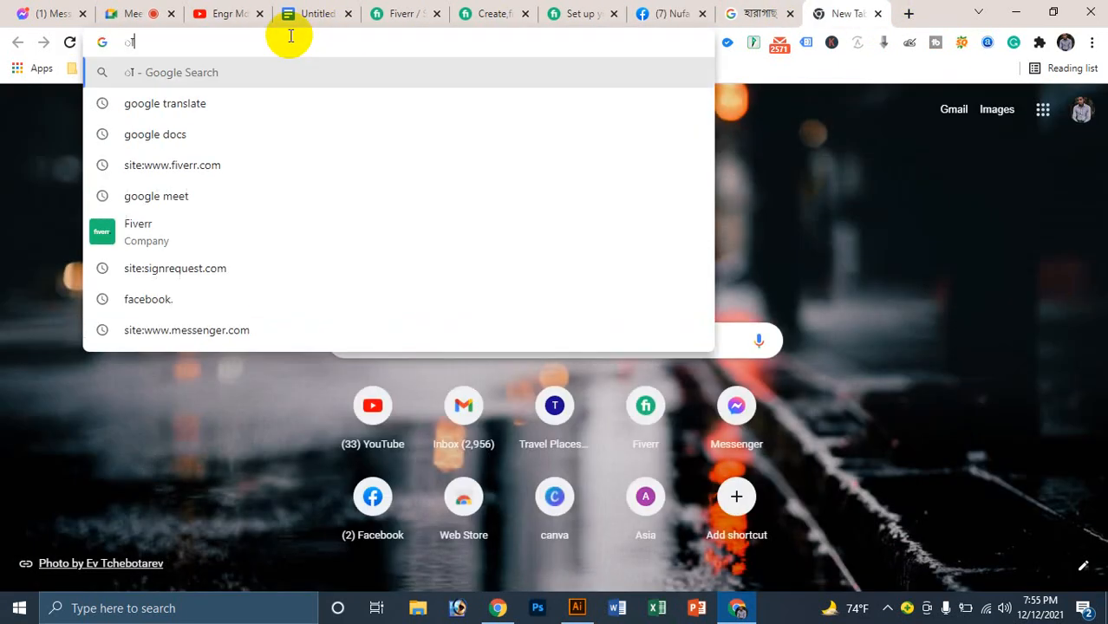
type("ডেনা")
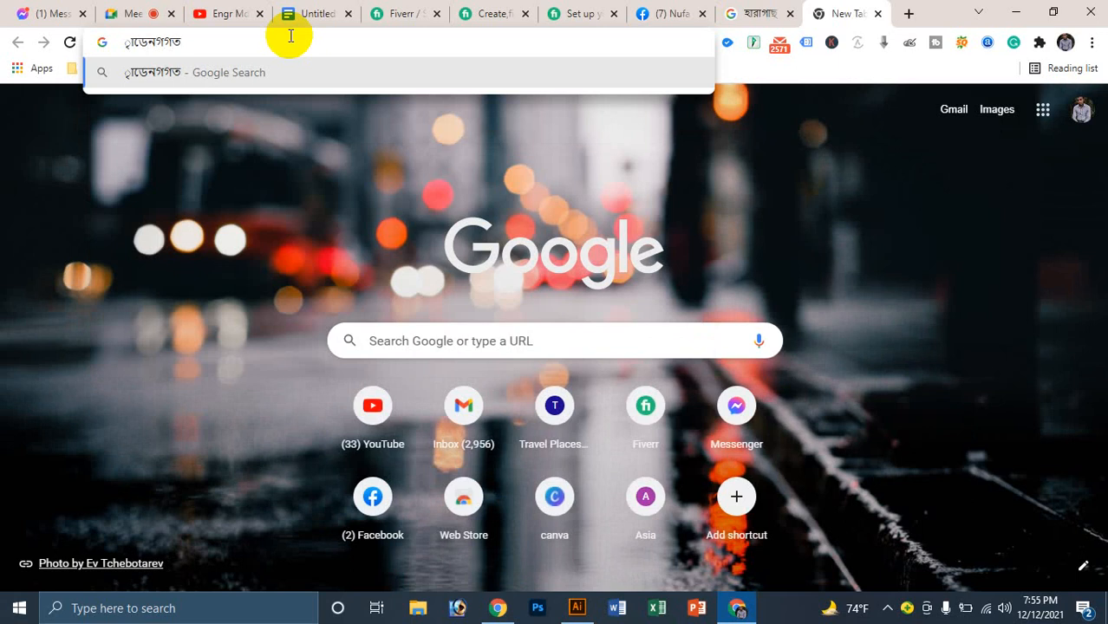
key("BackSpace")
key("BackSpace")
key("BackSpace")
key("BackSpace")
key("BackSpace")
key("BackSpace")
type("&")
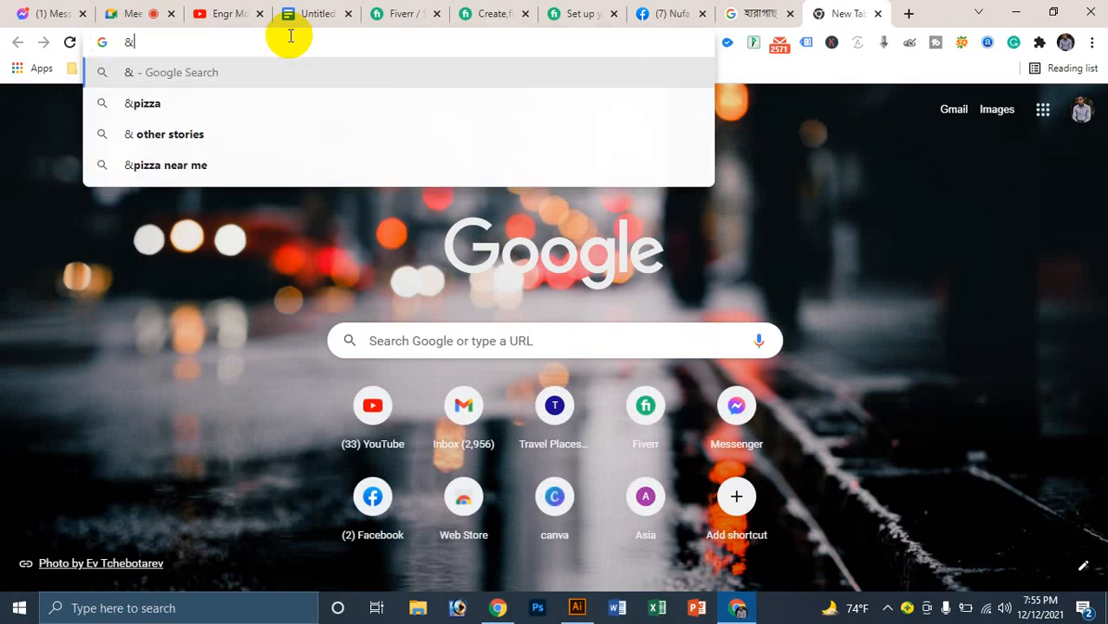
key("BackSpace")
type("f")
key("BackSpace")
type("v,‡Wb")
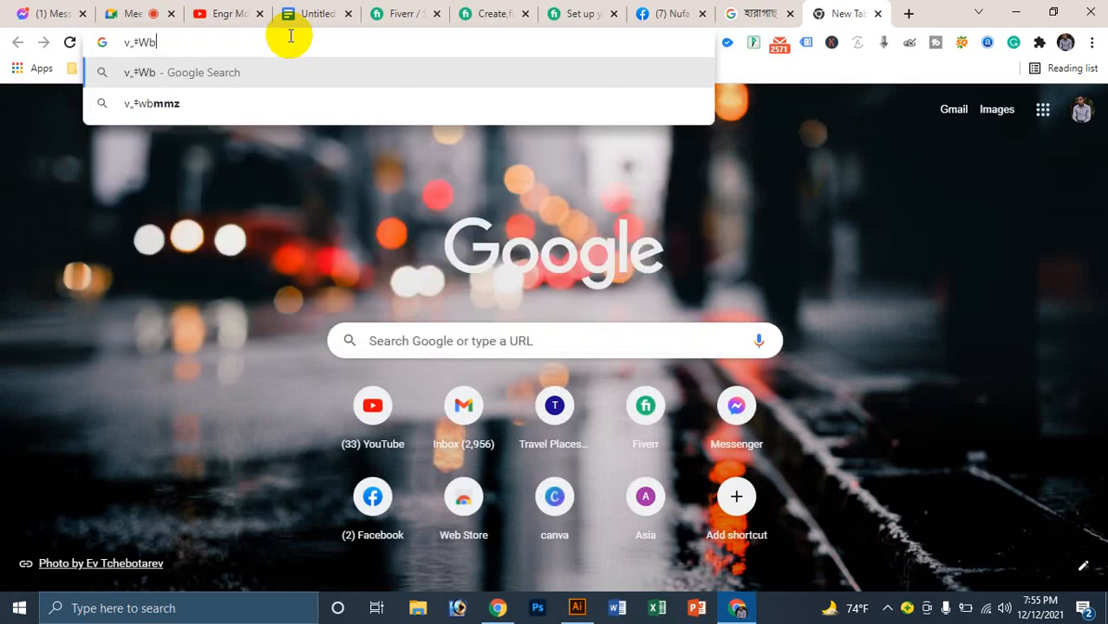
type("MMZ bRynmWz")
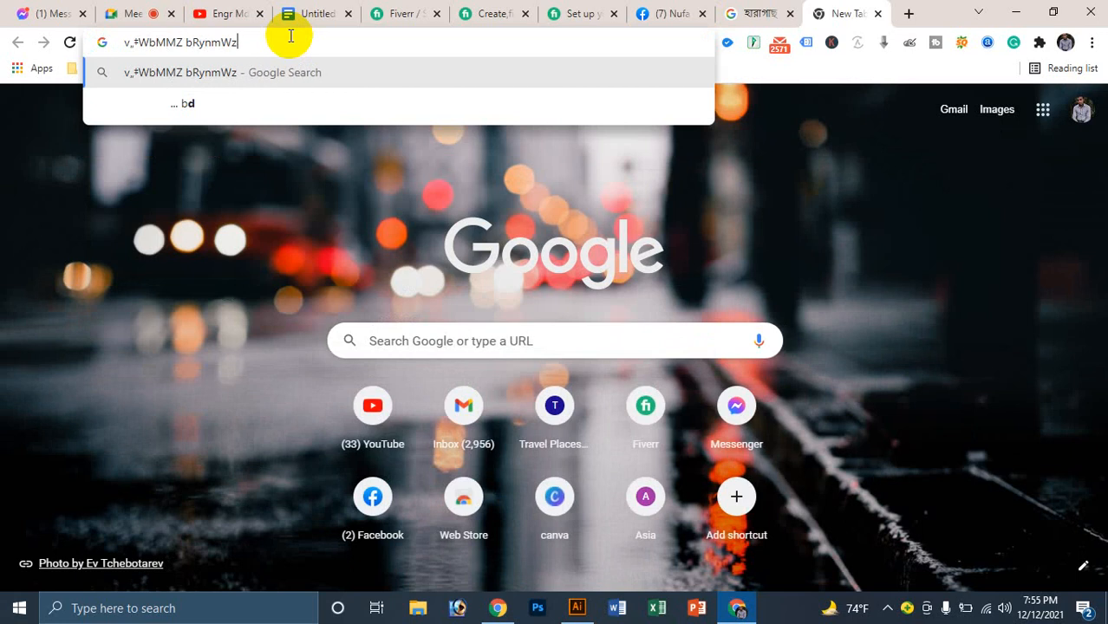
type("y o„O&W ‡MiWc yn«W")
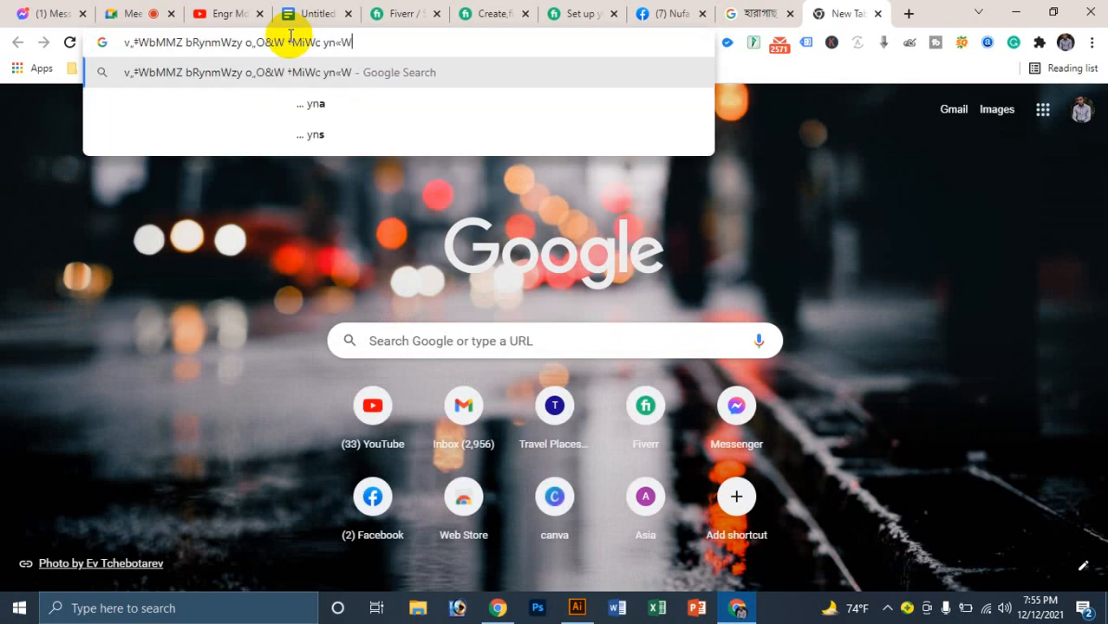
key("BackSpace")
key("BackSpace")
key("BackSpace")
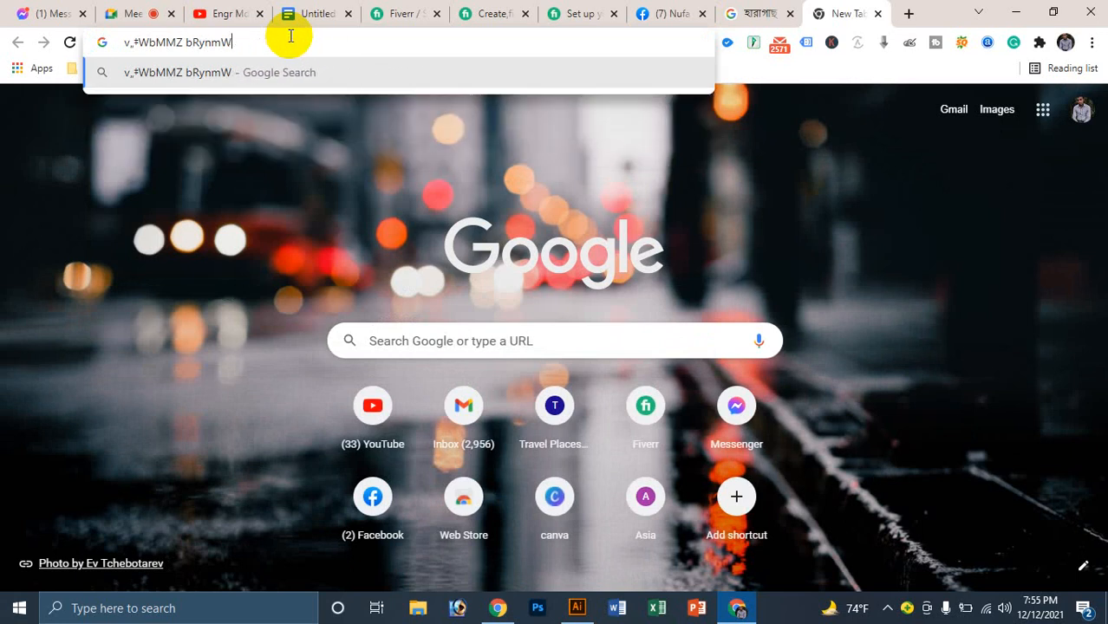
key("BackSpace")
key("BackSpace")
key("BackSpace")
key("BackSpace")
key("BackSpace")
key("BackSpace")
key("BackSpace")
key("BackSpace")
key("BackSpace")
key("BackSpace")
key("BackSpace")
key("BackSpace")
key("BackSpace")
key("BackSpace")
key("BackSpace")
key("Escape")
type("র্চি")
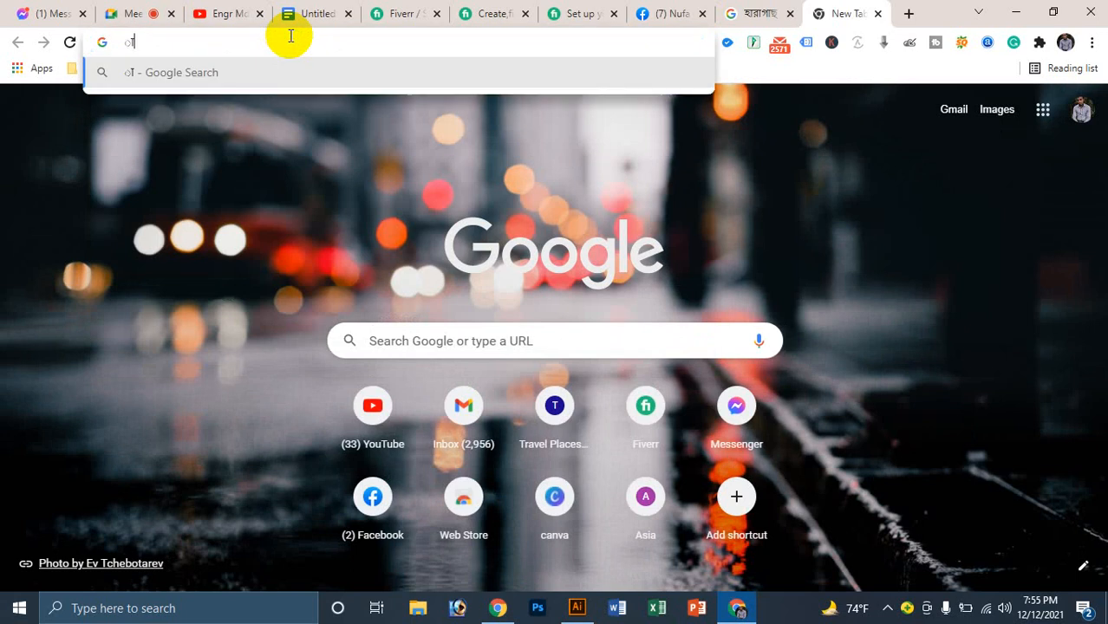
key("BackSpace")
key("BackSpace")
key("BackSpace")
key("BackSpace")
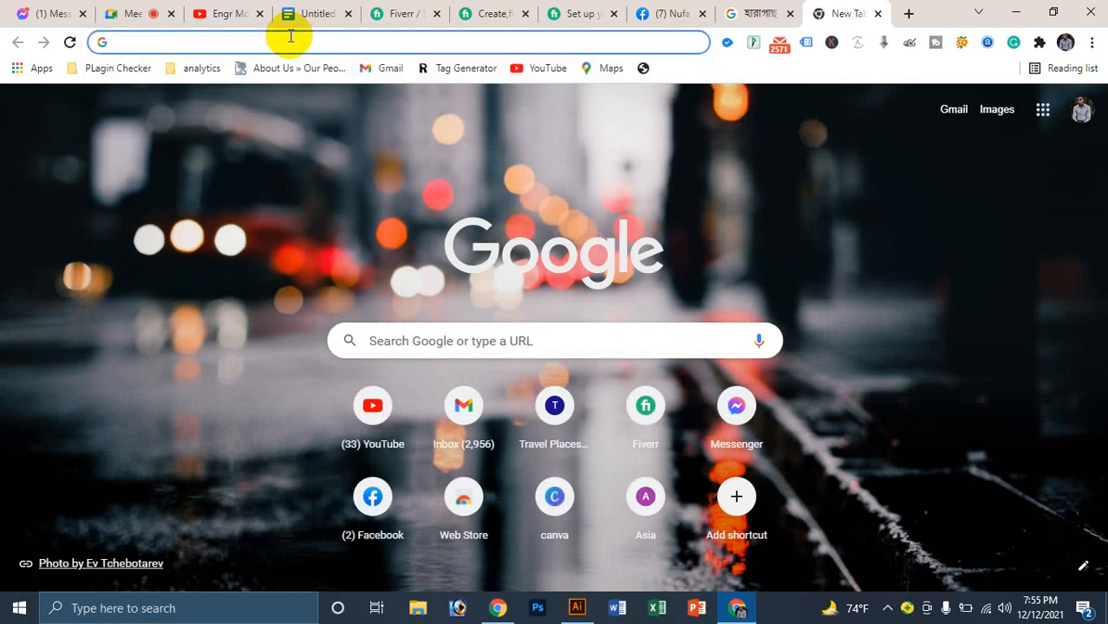
type("v/")
key("BackSpace")
key("BackSpace")
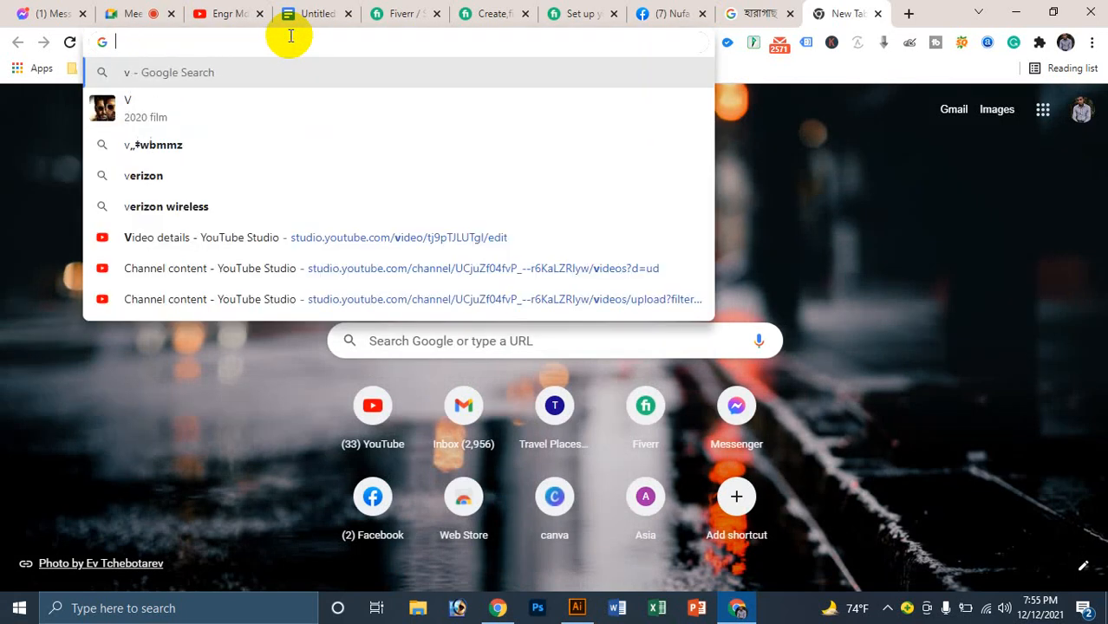
Step: Search Google for 'facebook business page cover photo size', note 820 × 312 pixels, then minimize Chrome
type("fa")
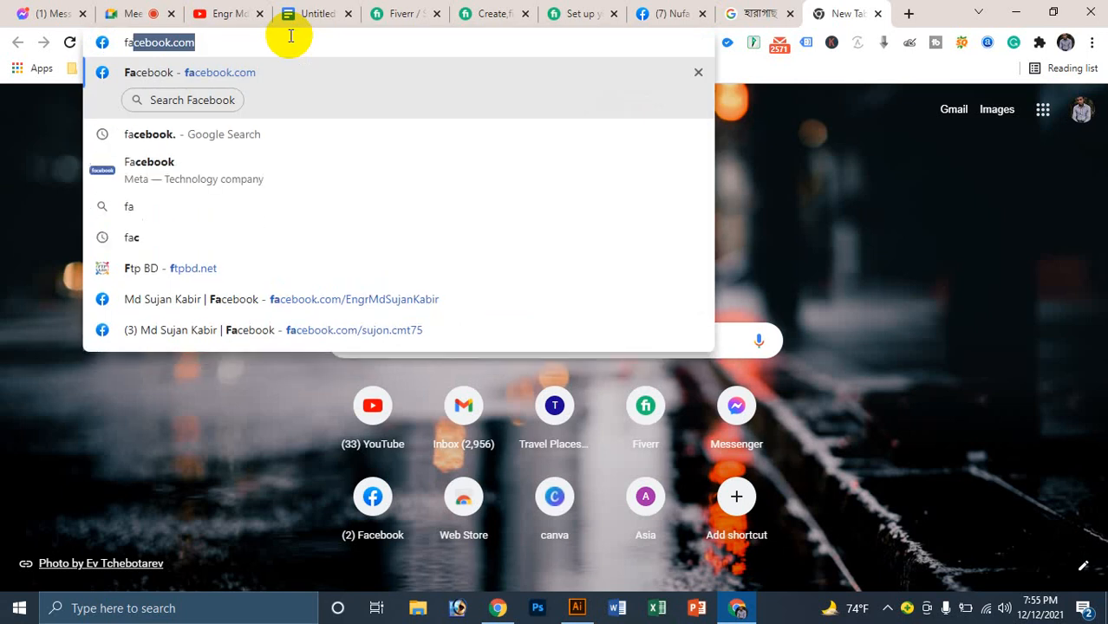
key("Right")
key("BackSpace")
key("BackSpace")
key("BackSpace")
key("BackSpace")
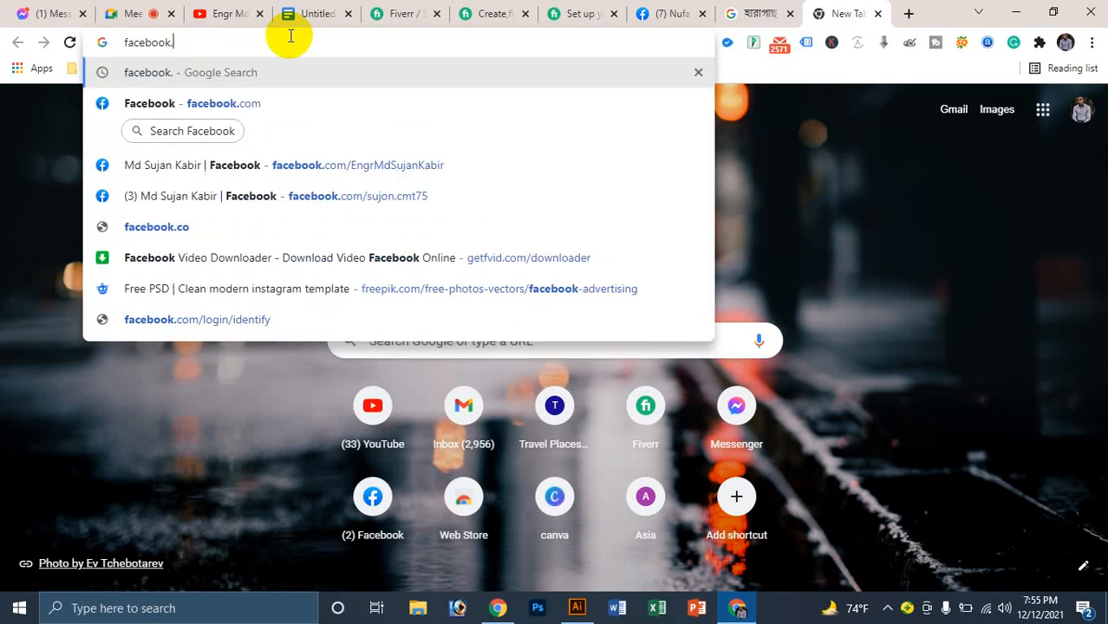
type("bui")
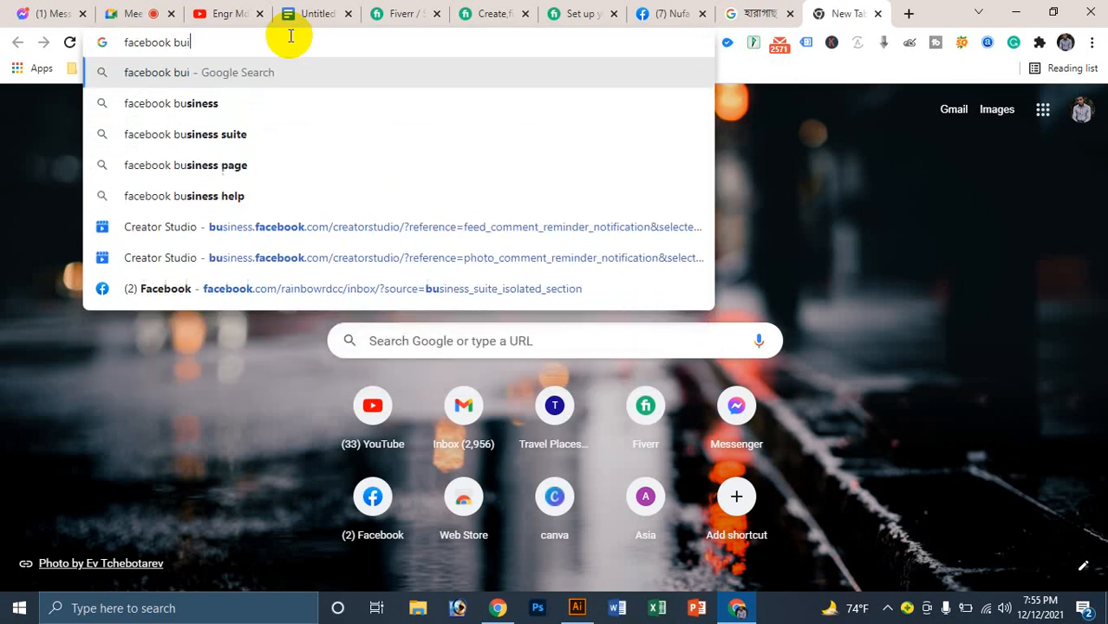
key("BackSpace")
type("so")
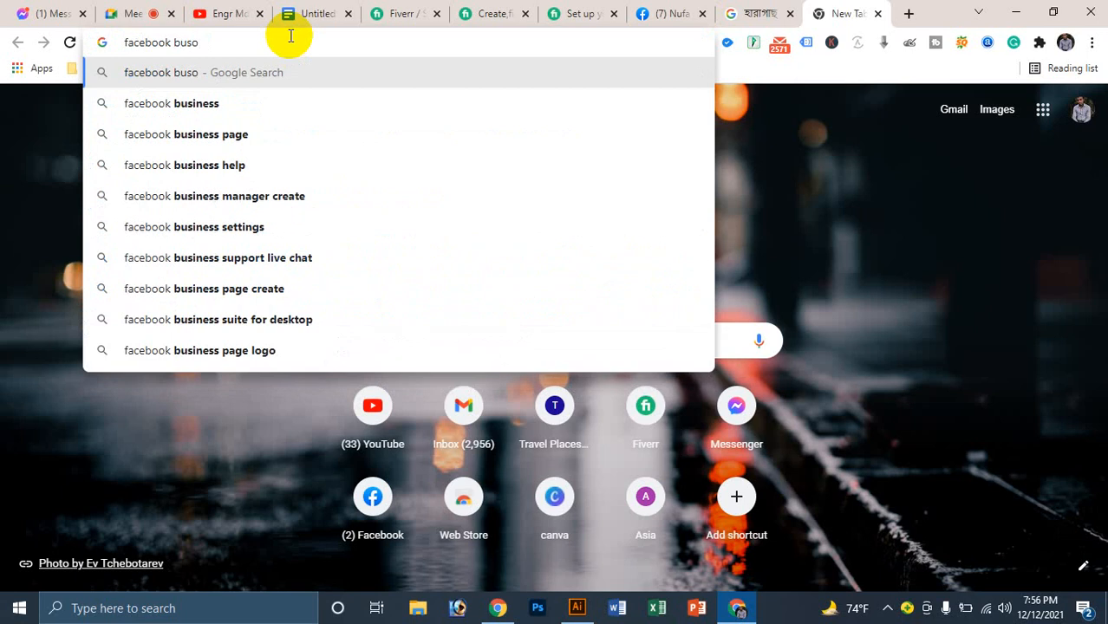
key("Down")
type("pag")
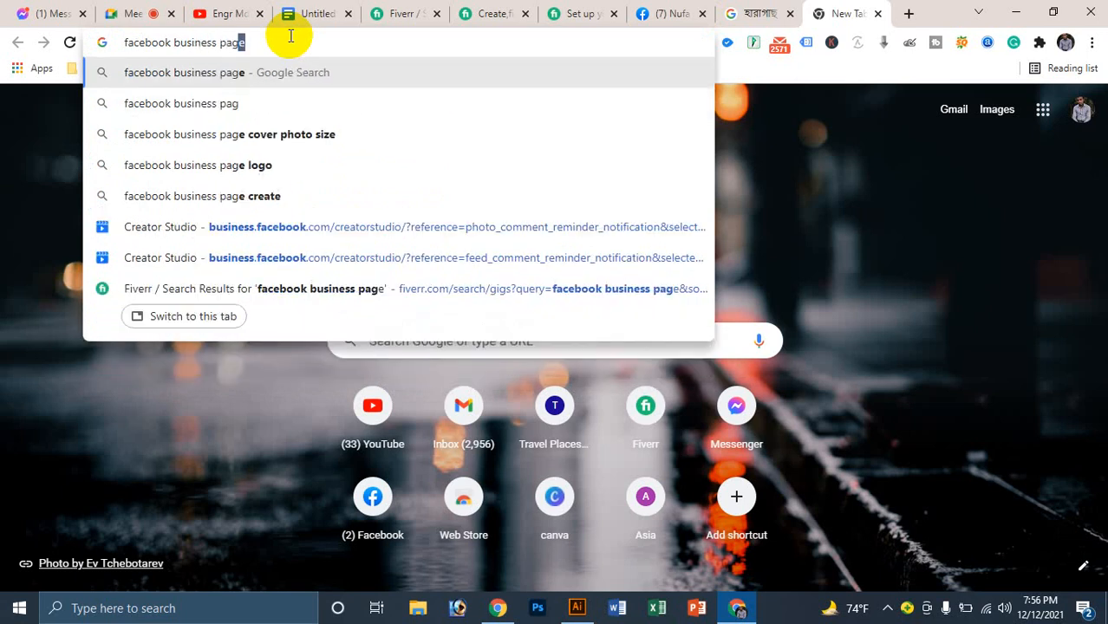
type("e cov")
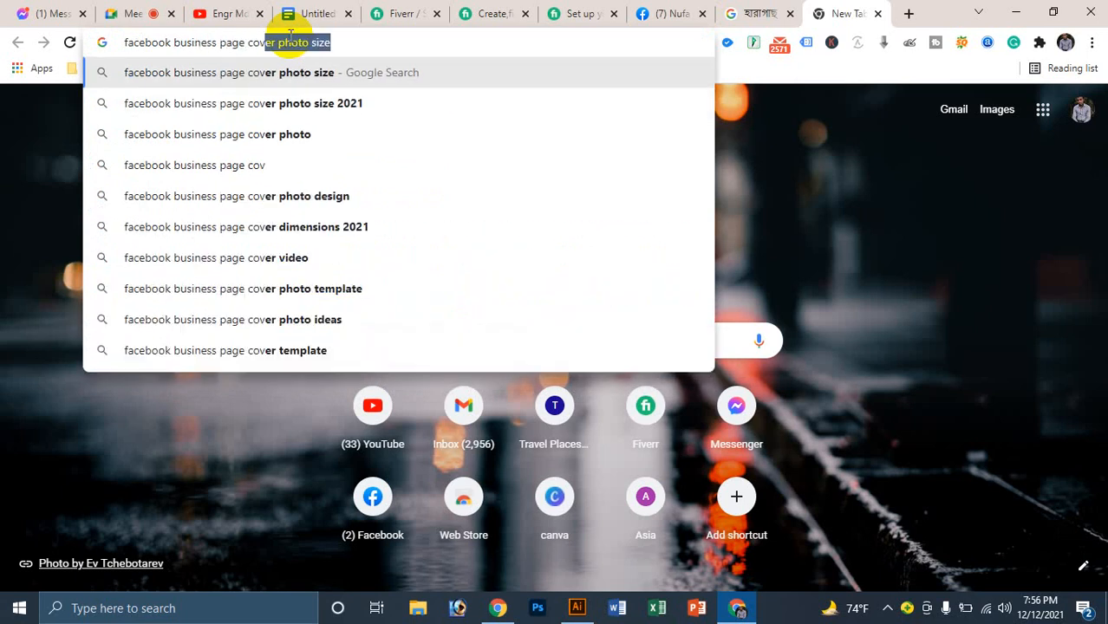
key("Return")
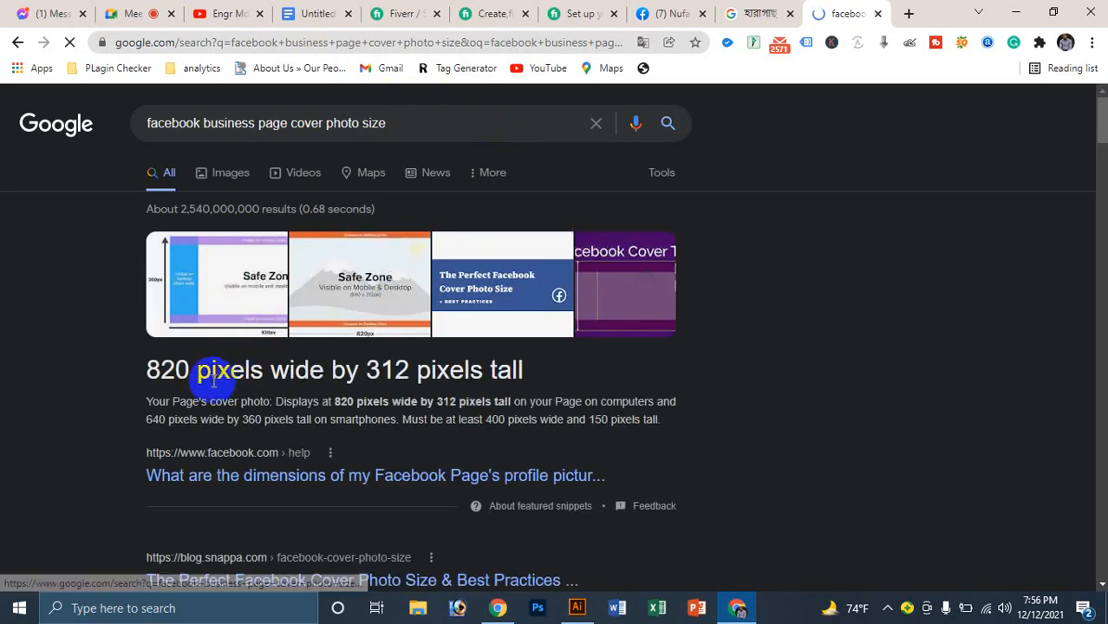
triple_click(213, 370)
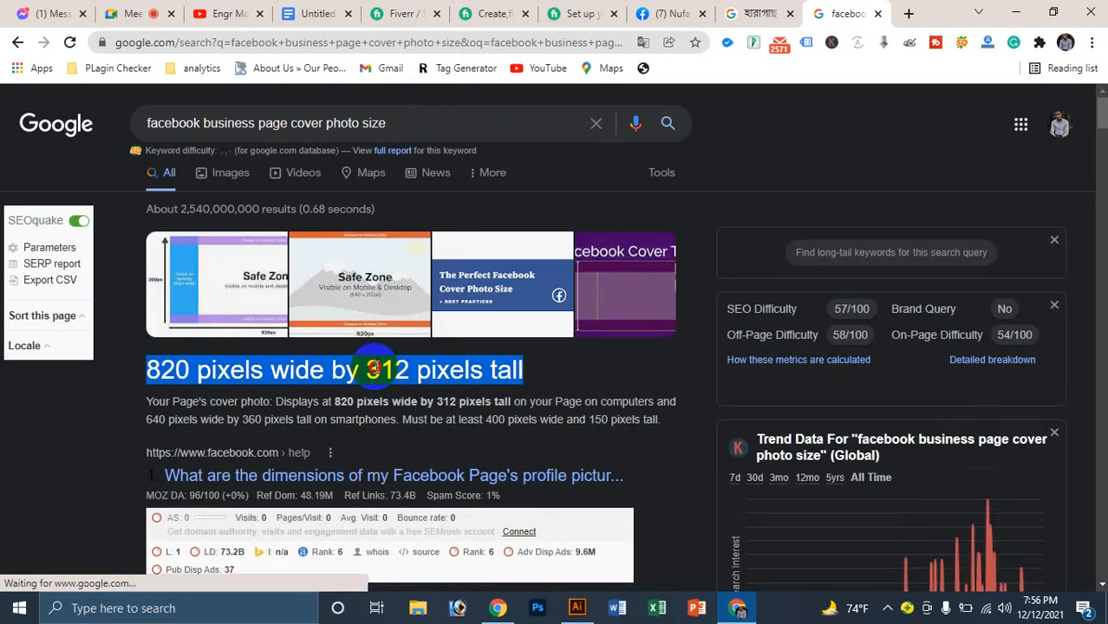
left_click(564, 371)
left_click(1013, 12)
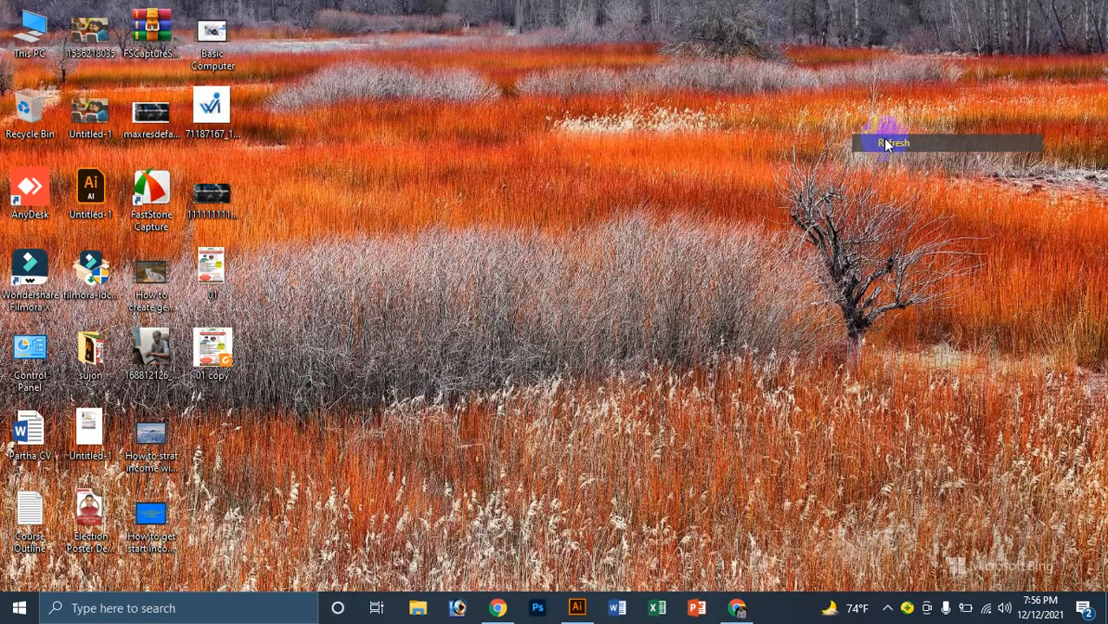
Step: Close the 01.ai poster in Illustrator without saving
left_click(578, 610)
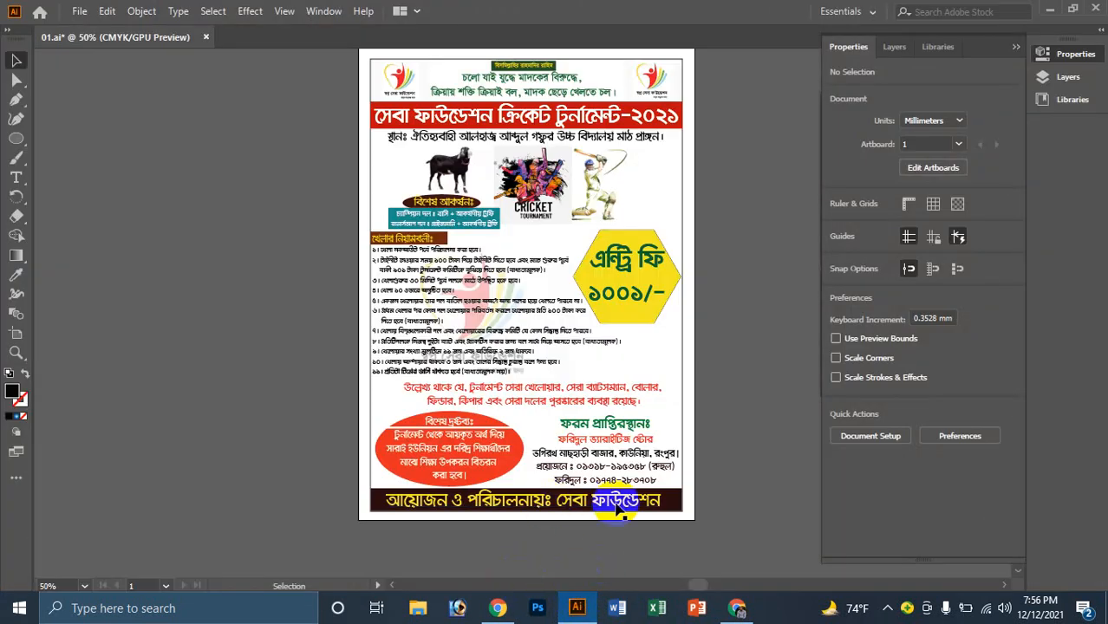
left_click(206, 36)
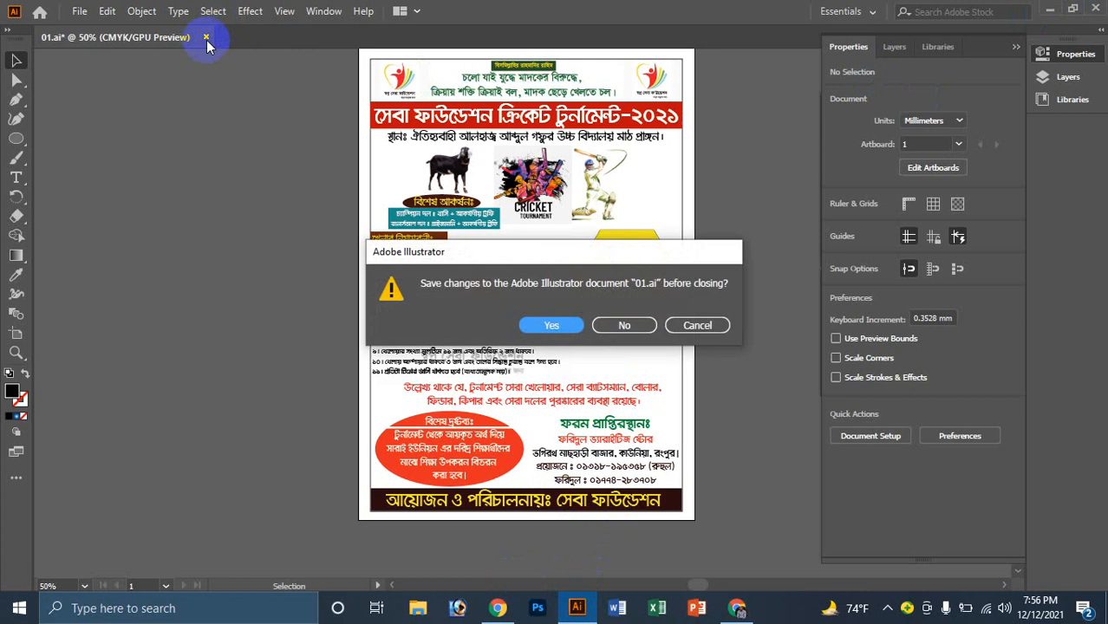
left_click(620, 326)
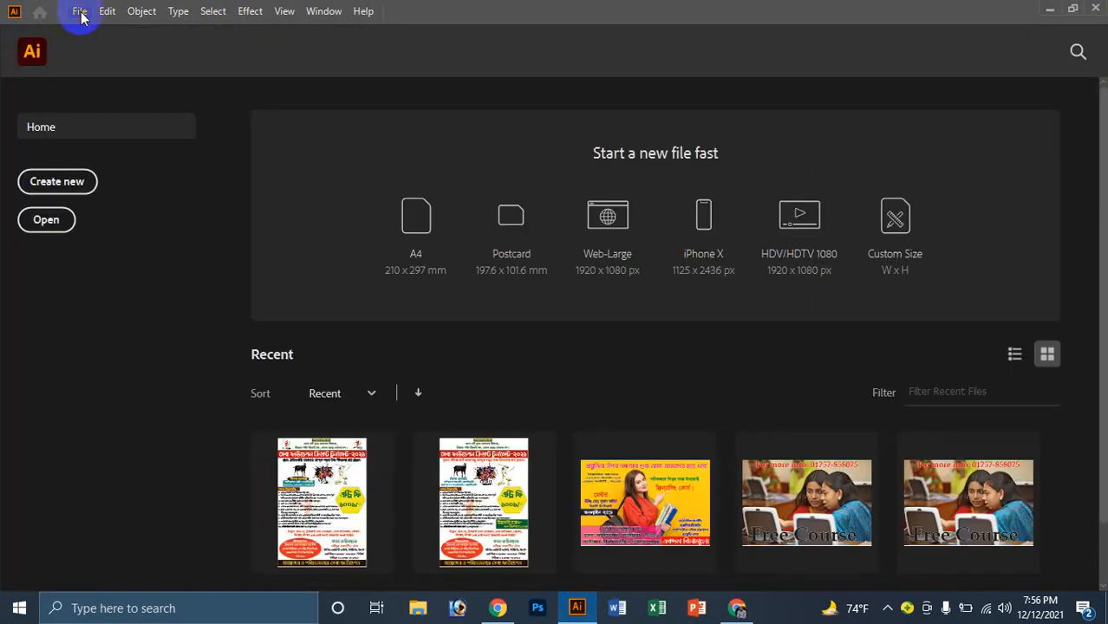
Step: Create new A4 documents, floating Untitled-1 and opening Untitled-2
left_click(79, 10)
left_click(139, 29)
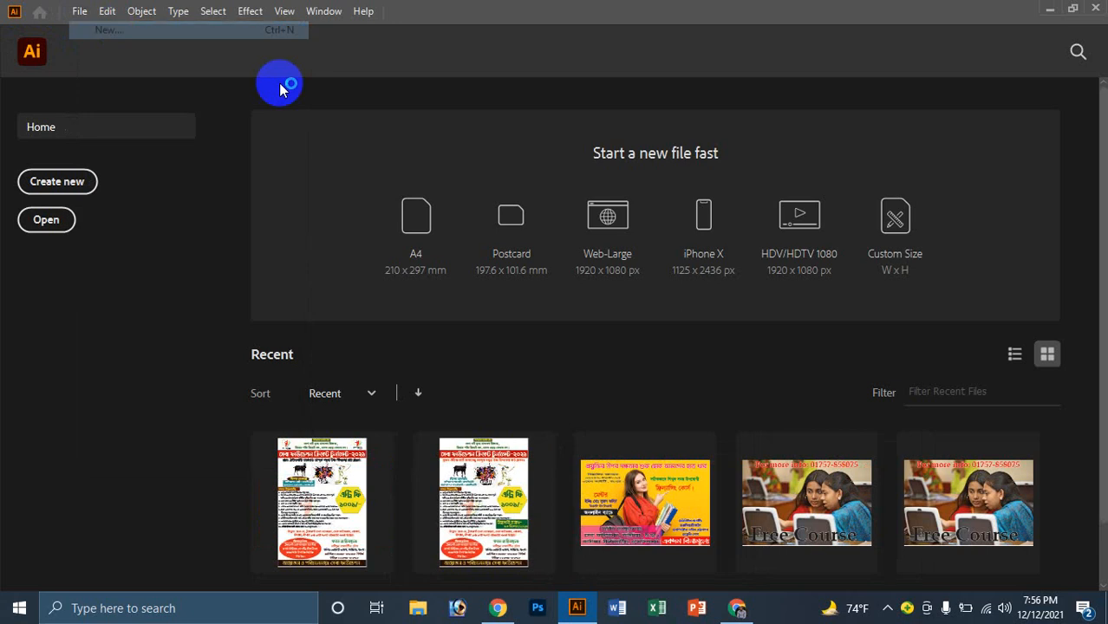
left_click(419, 236)
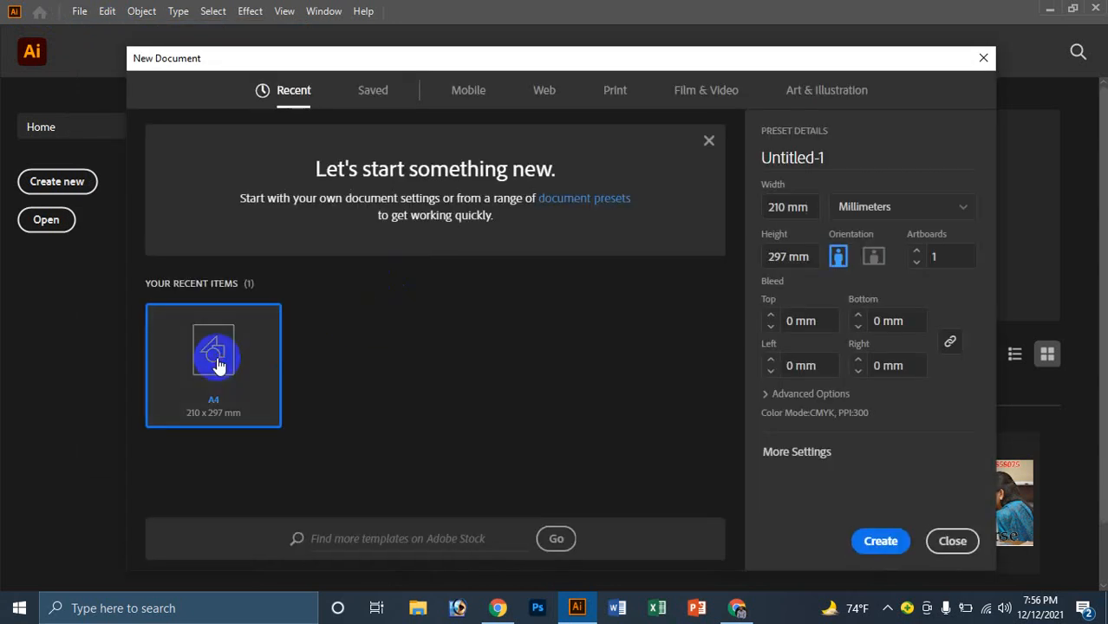
double_click(215, 357)
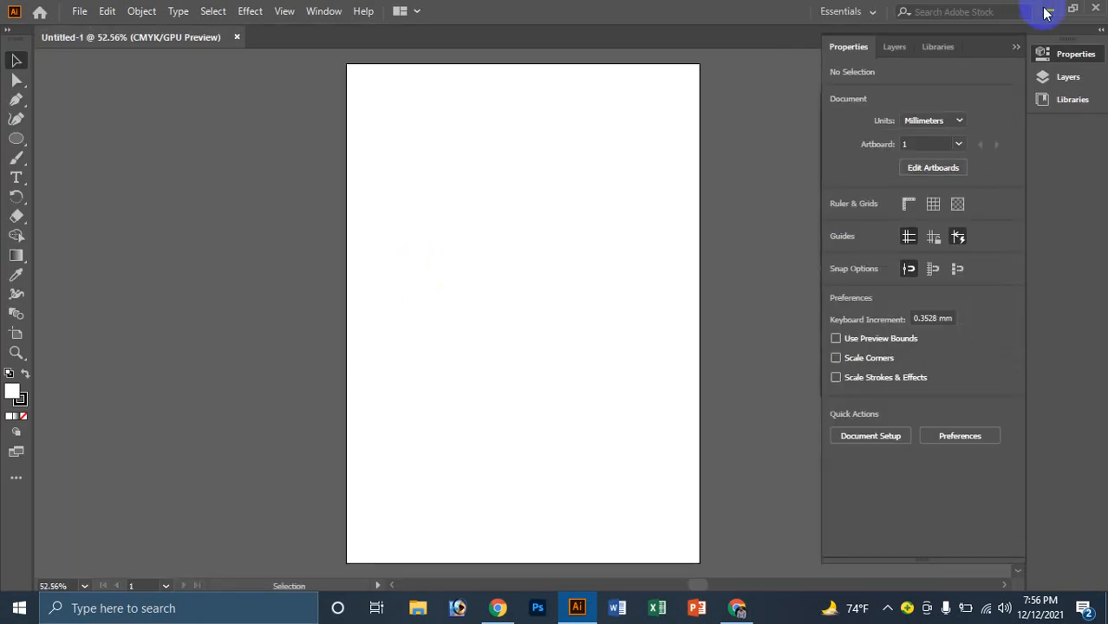
left_click_drag(208, 38, 158, 45)
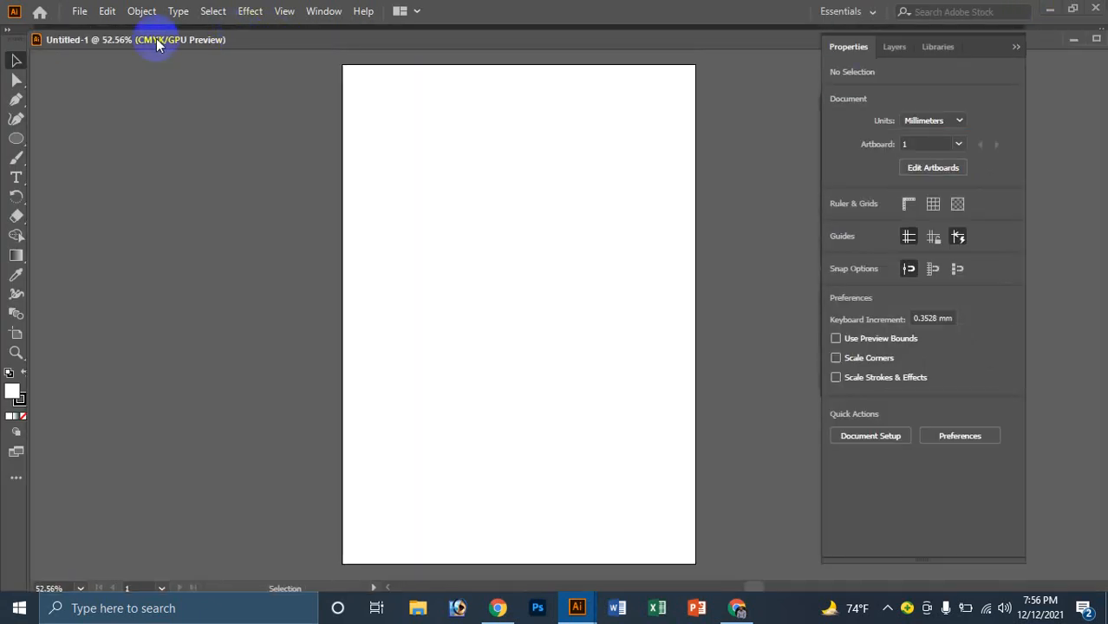
left_click(85, 16)
left_click(121, 35)
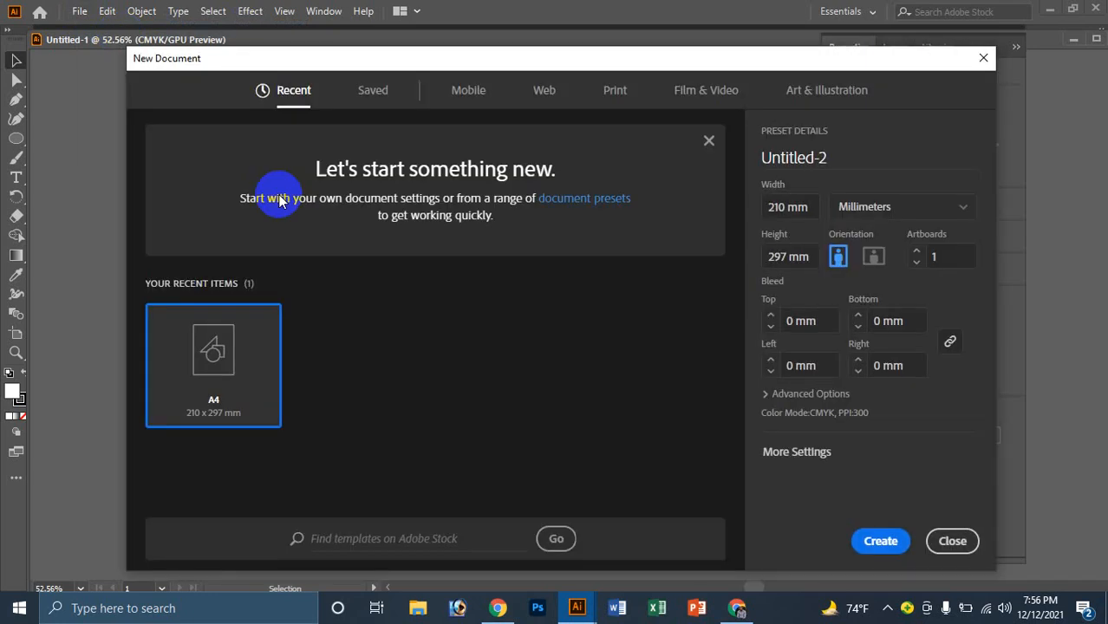
double_click(222, 362)
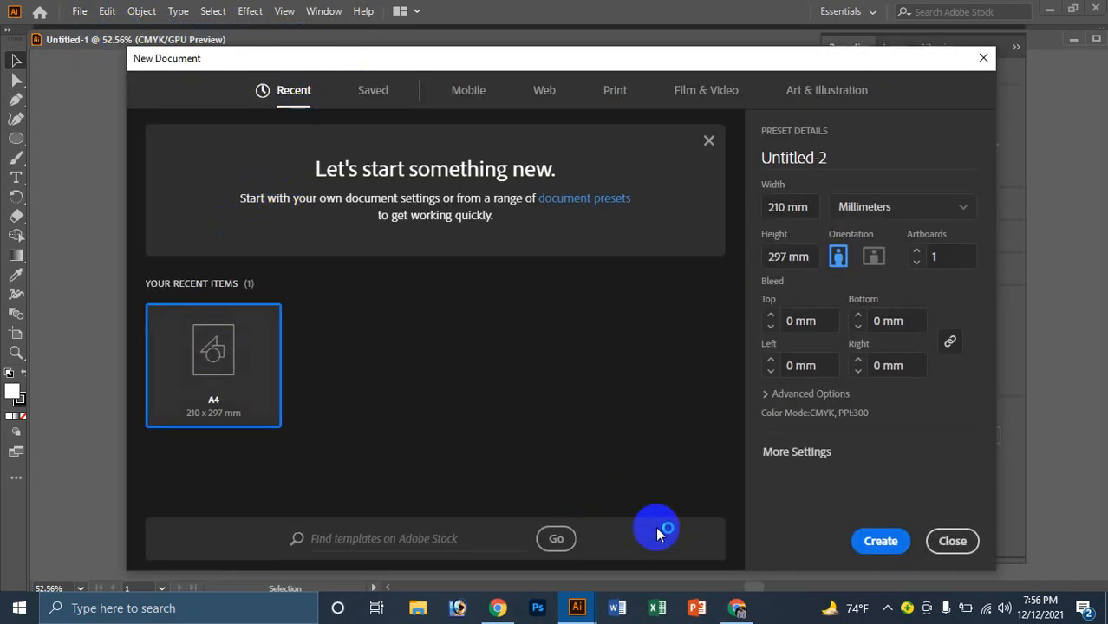
left_click(878, 539)
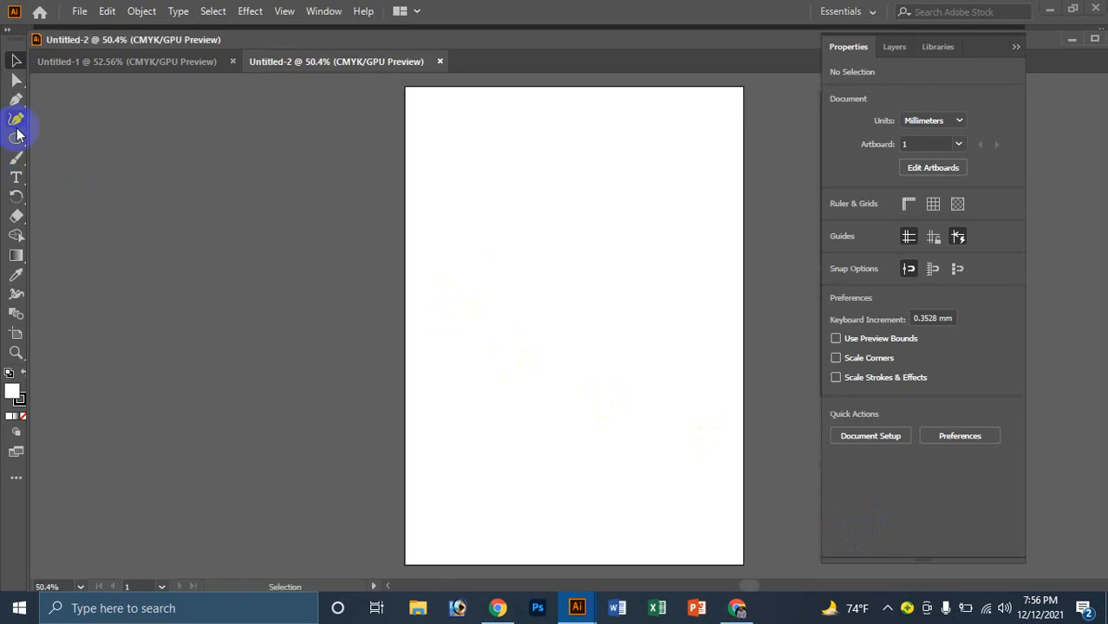
Step: Draw a rectangle about 176.893 × 99.282 mm across the artboard's upper half
left_click_drag(15, 142, 69, 138)
left_click_drag(440, 183, 725, 343)
left_click(16, 62)
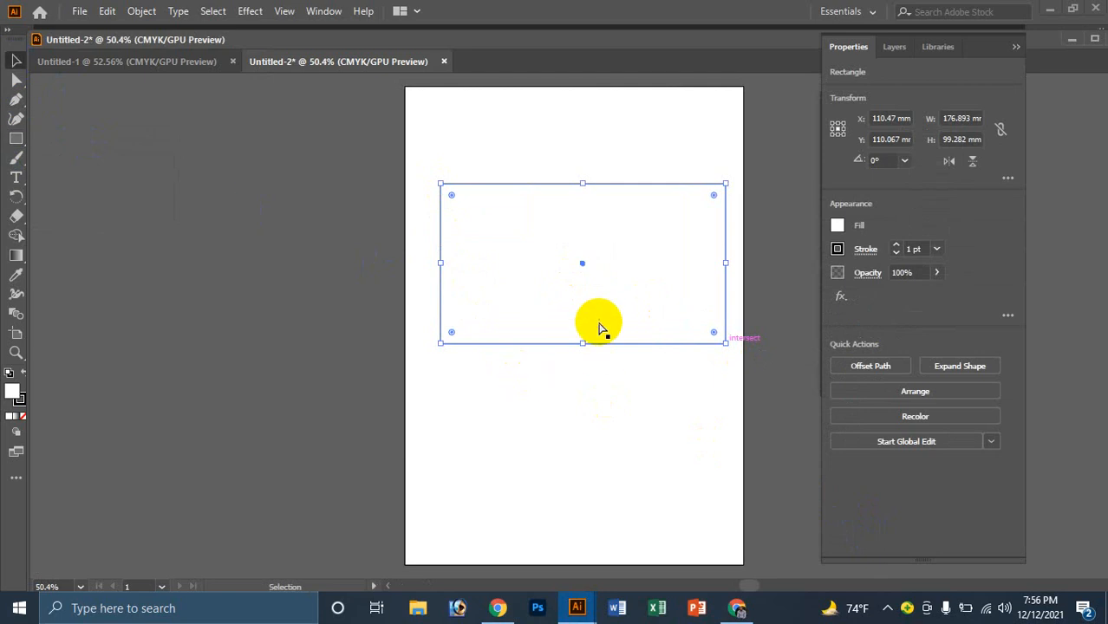
Step: Fill the rectangle with pink B74FB2 and zoom the artboard to 100%
left_click(592, 279)
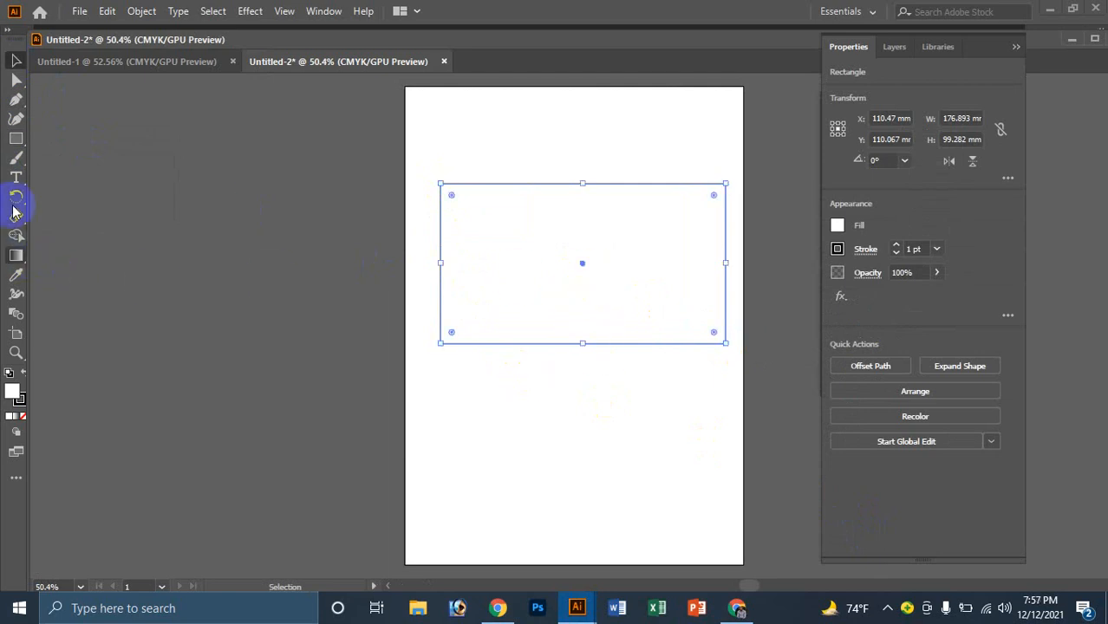
left_click(14, 140)
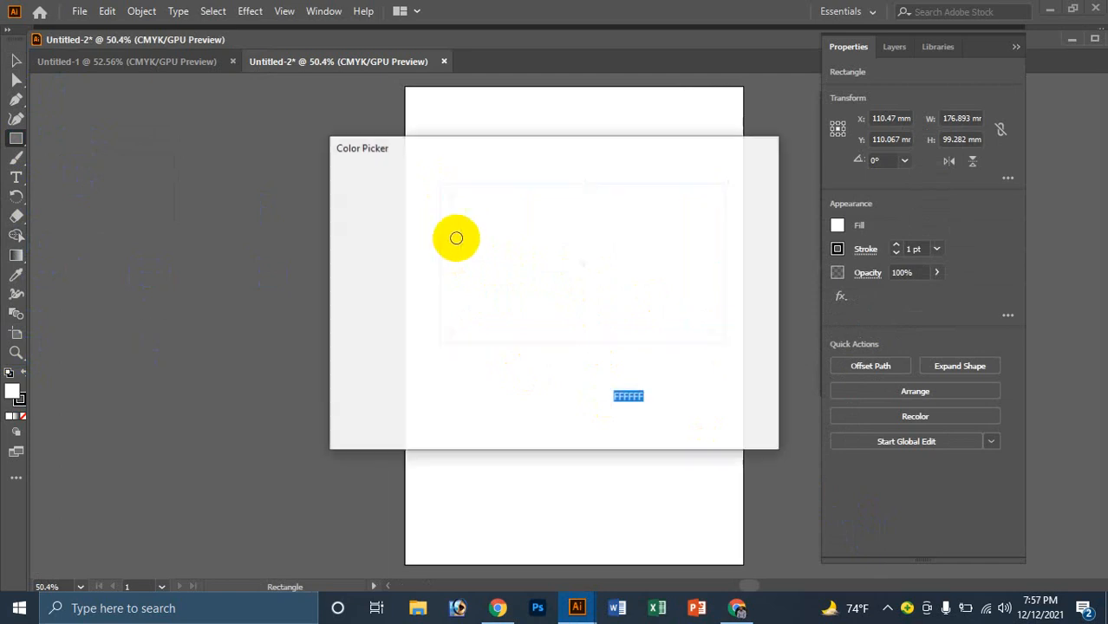
left_click_drag(475, 245, 458, 252)
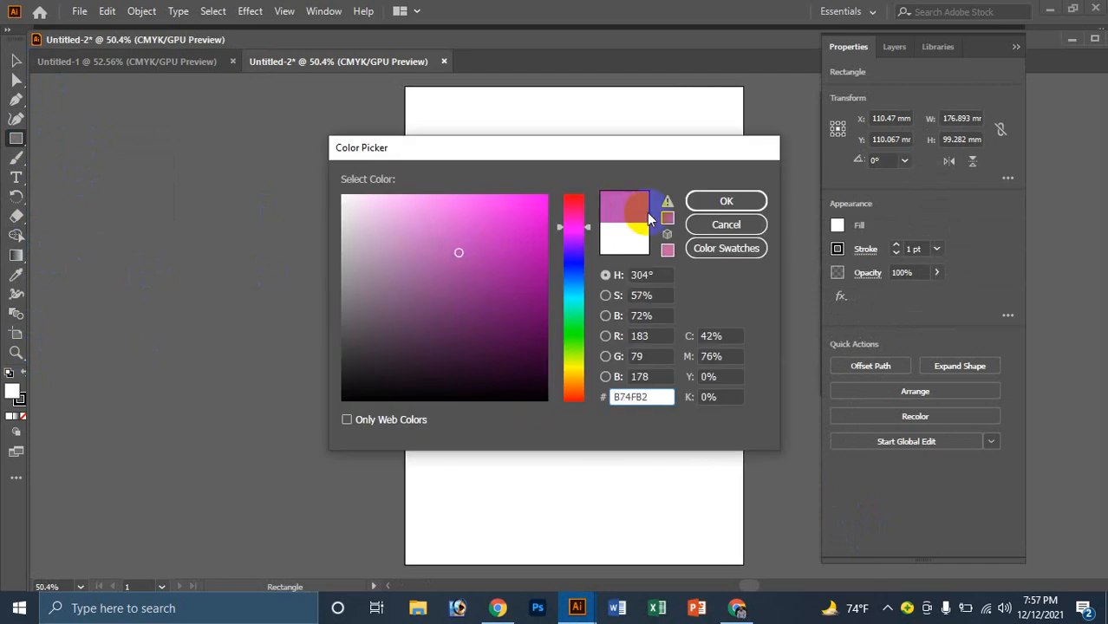
left_click(706, 200)
left_click(710, 408)
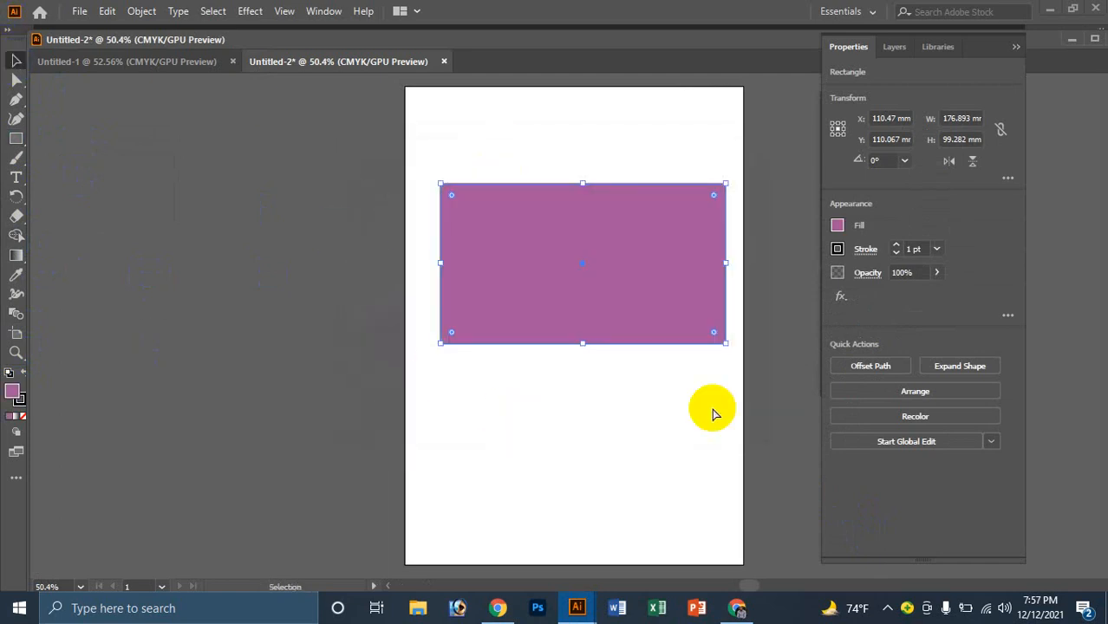
key("ctrl+plus")
key("ctrl+plus")
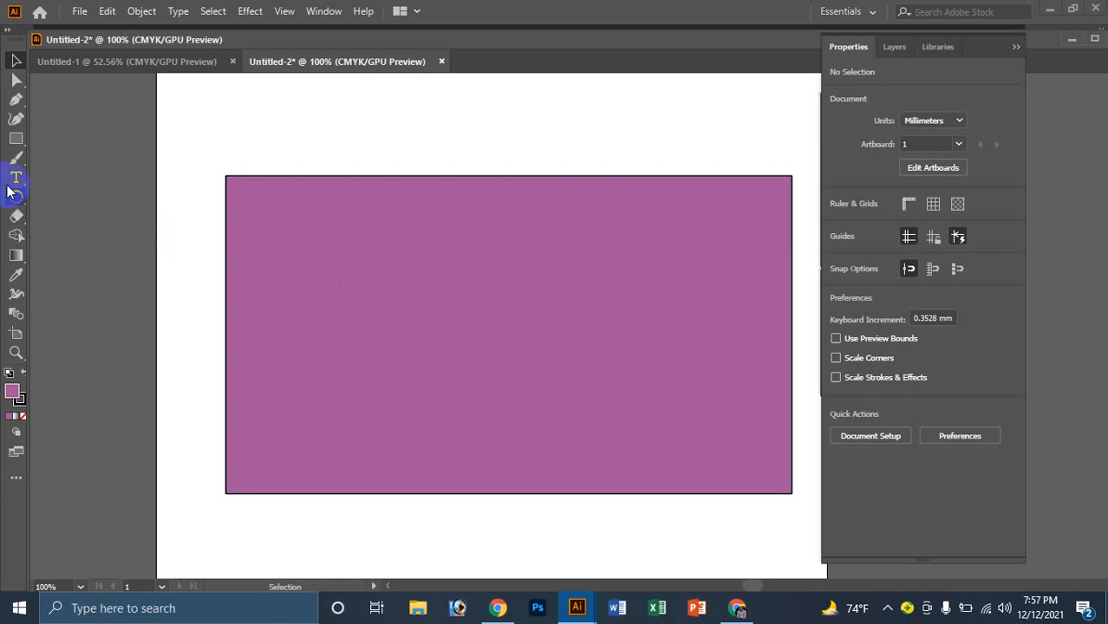
Step: Place a text line on the rectangle and set its font to SutonnyMJ Bold
left_click(301, 294)
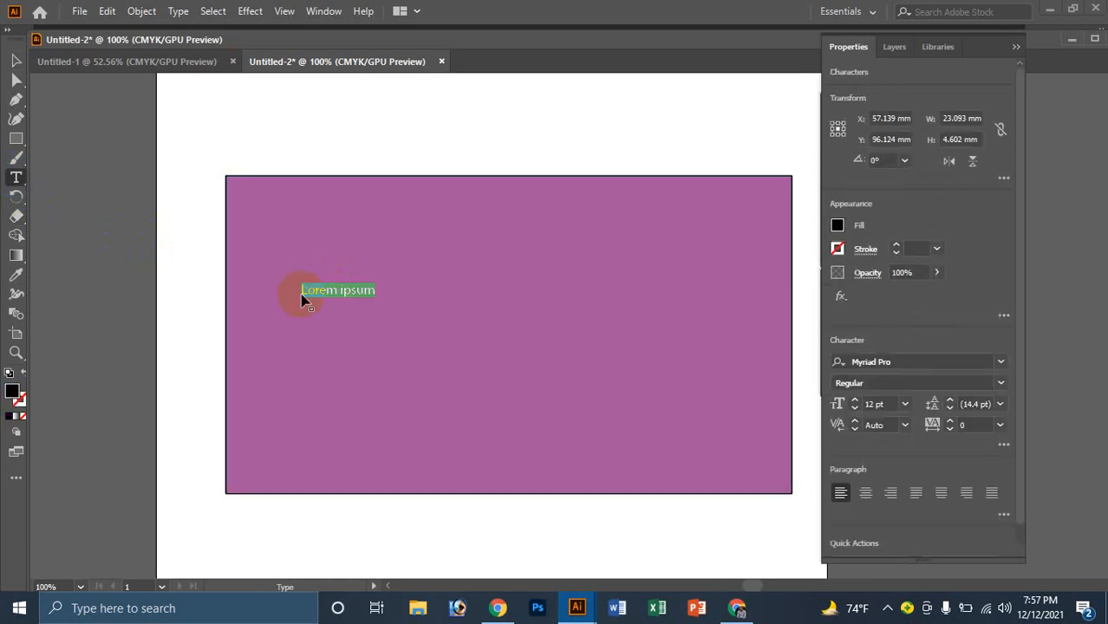
left_click(17, 59)
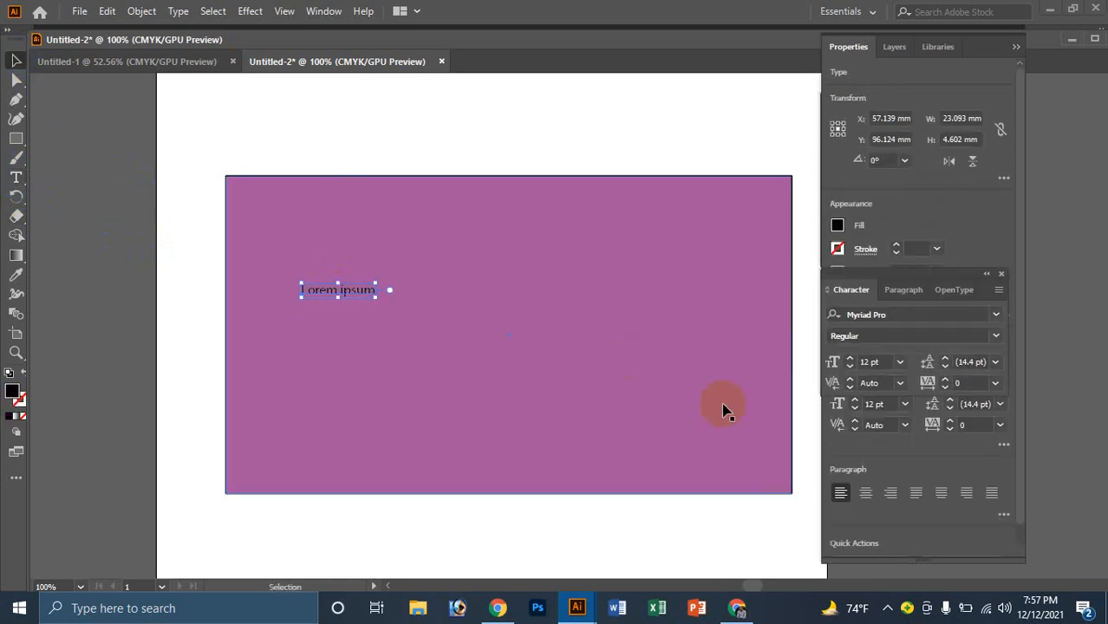
left_click(862, 321)
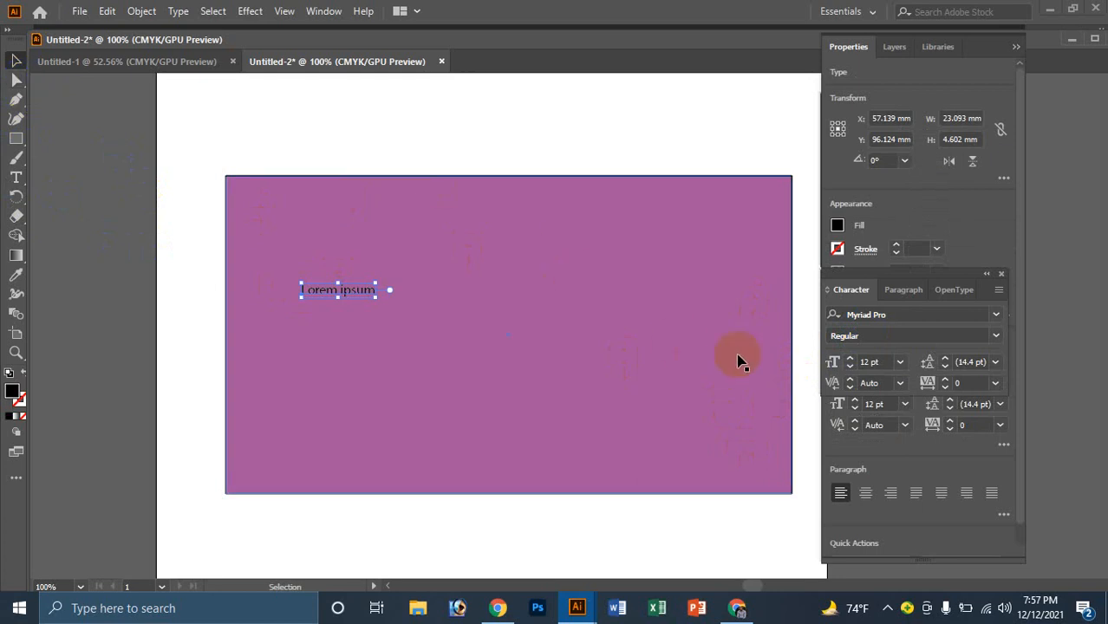
left_click(897, 316)
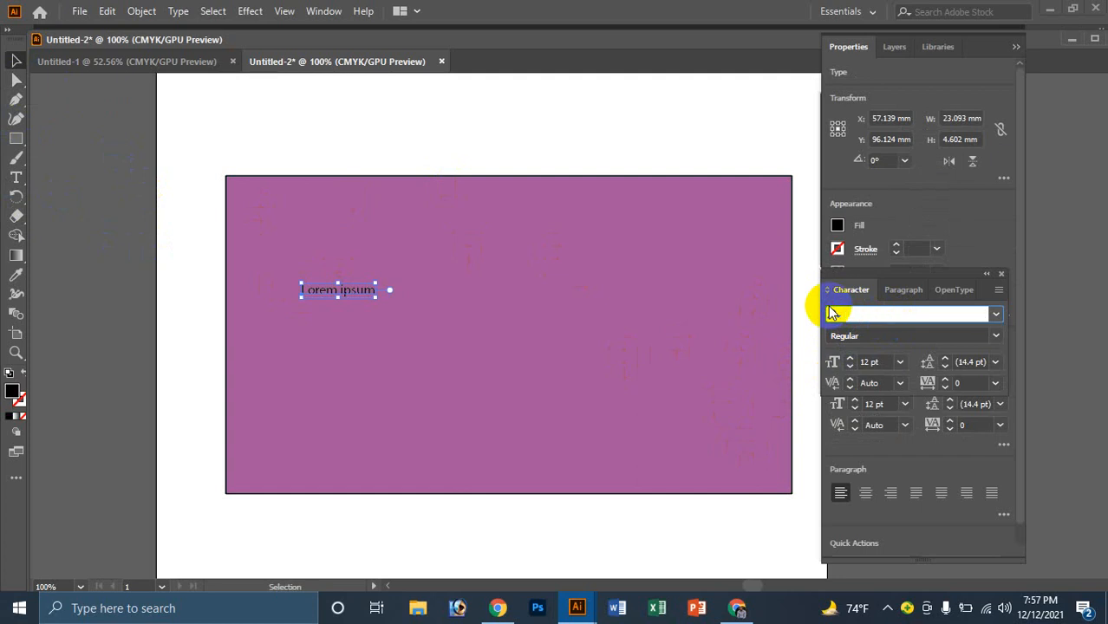
type("sut")
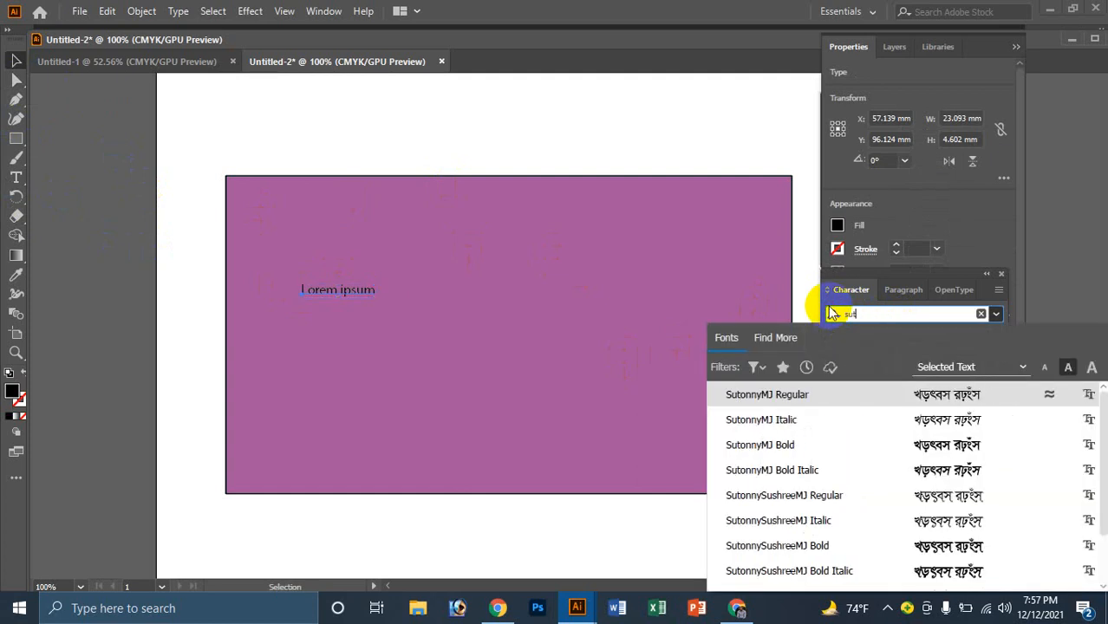
left_click(795, 447)
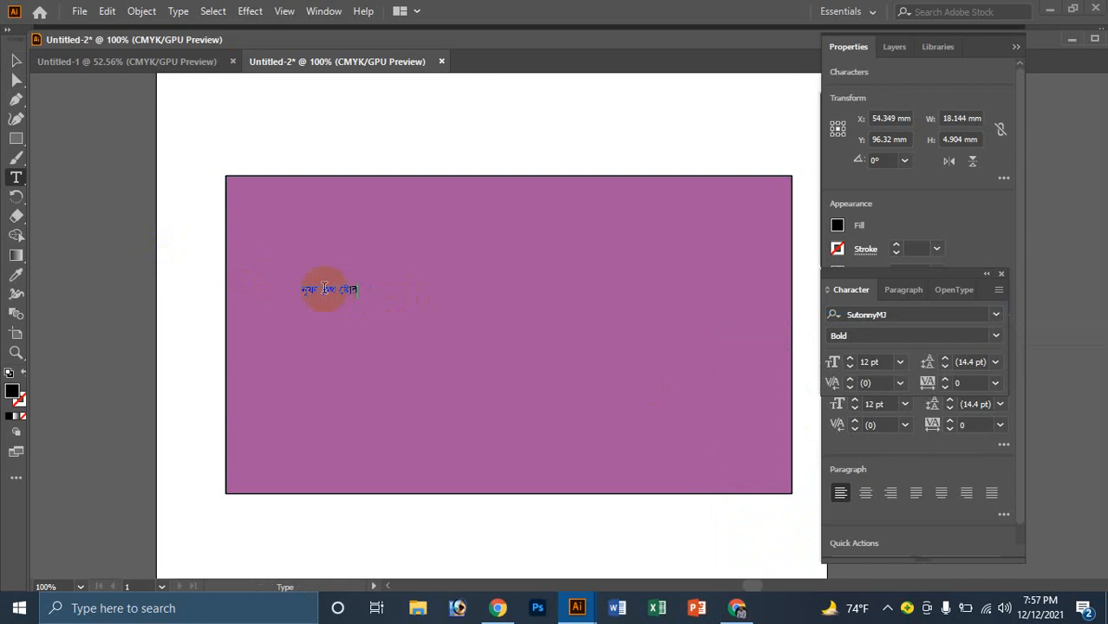
left_click(10, 59)
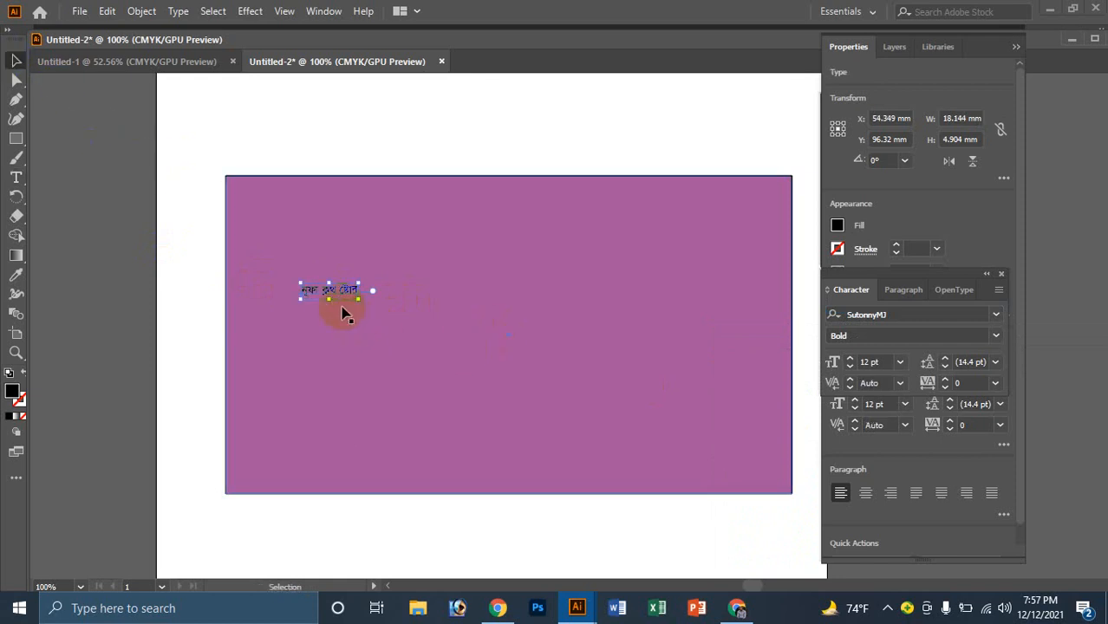
Step: Enlarge the Bengali title to about 95.58 pt and move it right across the rectangle
left_click_drag(331, 301, 421, 377)
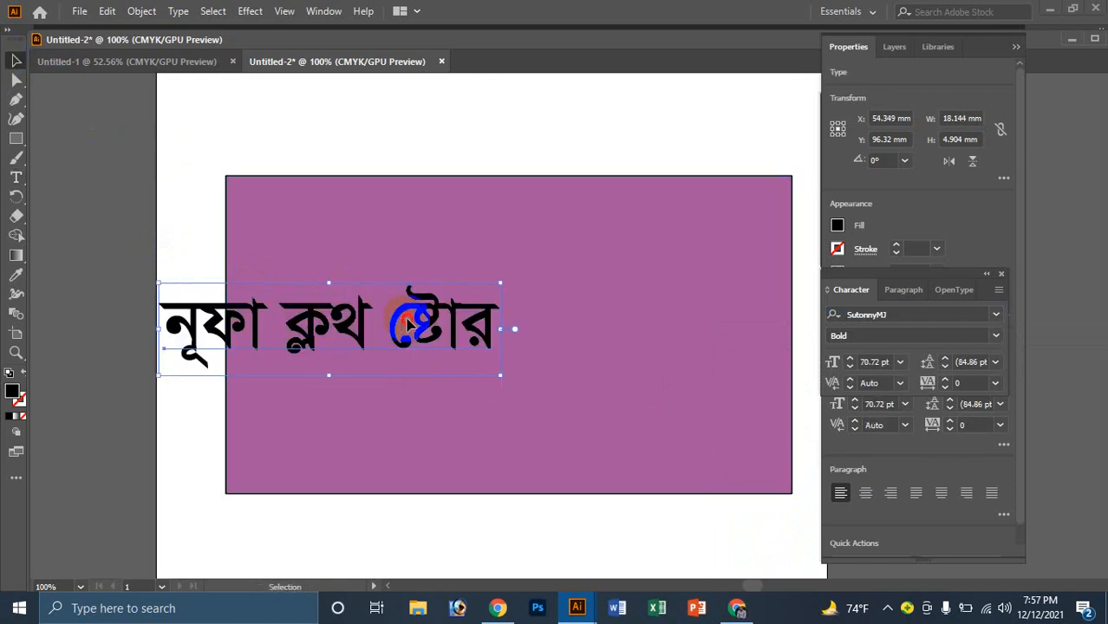
left_click_drag(405, 301, 614, 278)
left_click(535, 358)
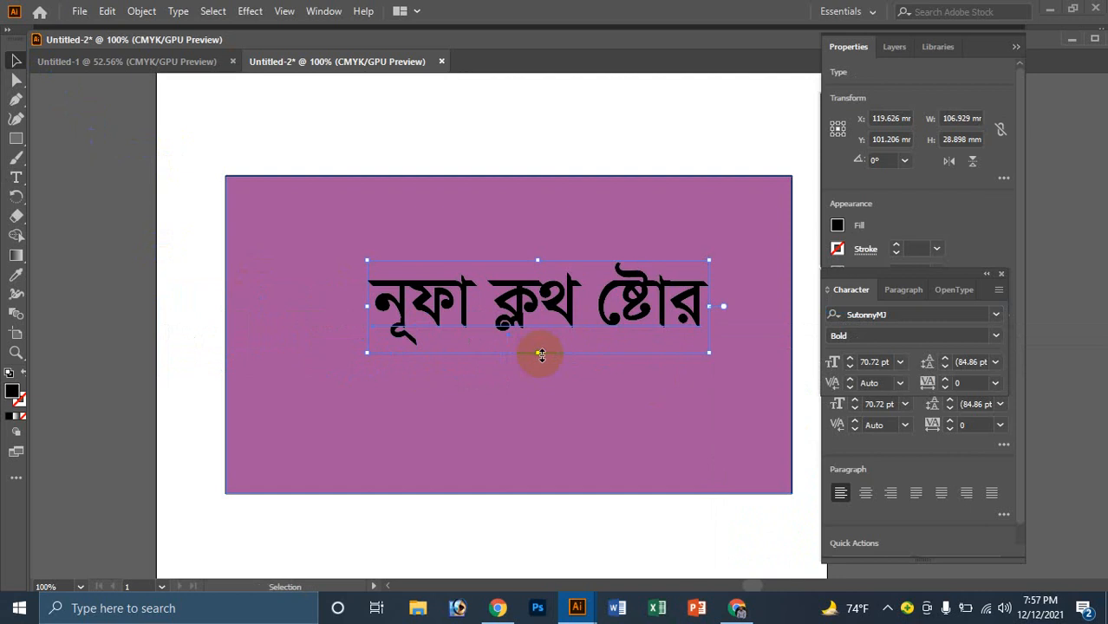
left_click_drag(540, 354, 542, 385)
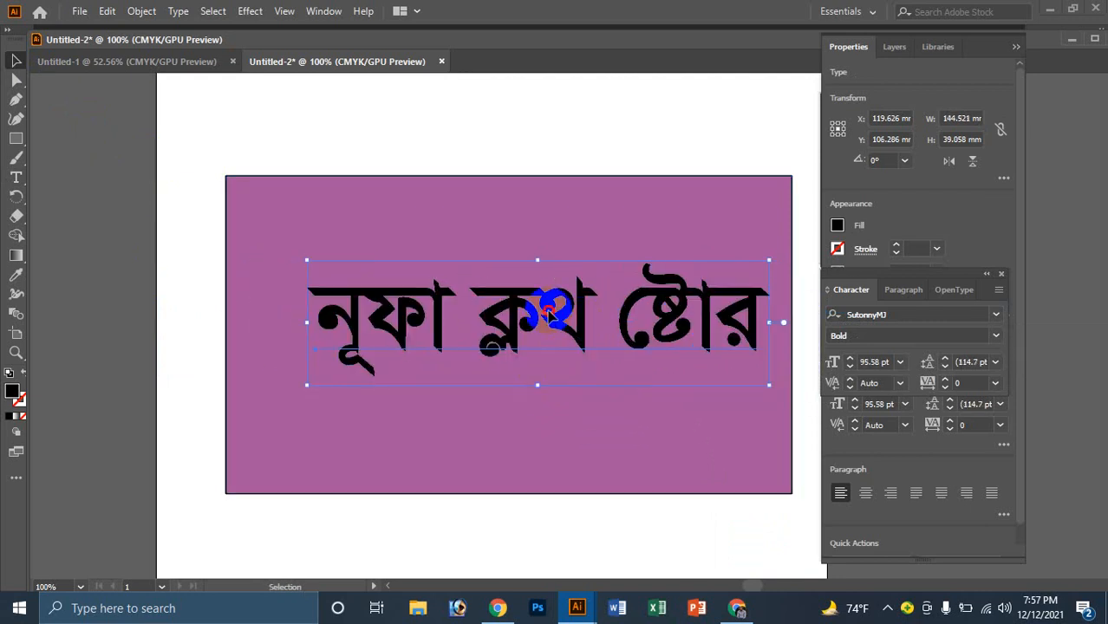
Step: Nudge the title into position on the rectangle with the arrow keys
key("Right")
key("Right")
key("Right")
key("Right")
key("Right")
key("Right")
key("Right")
key("Right")
key("Right")
key("Right")
key("Right")
key("Right")
key("Right")
key("Right")
key("Right")
key("Right")
key("Right")
key("Right")
key("Right")
key("Right")
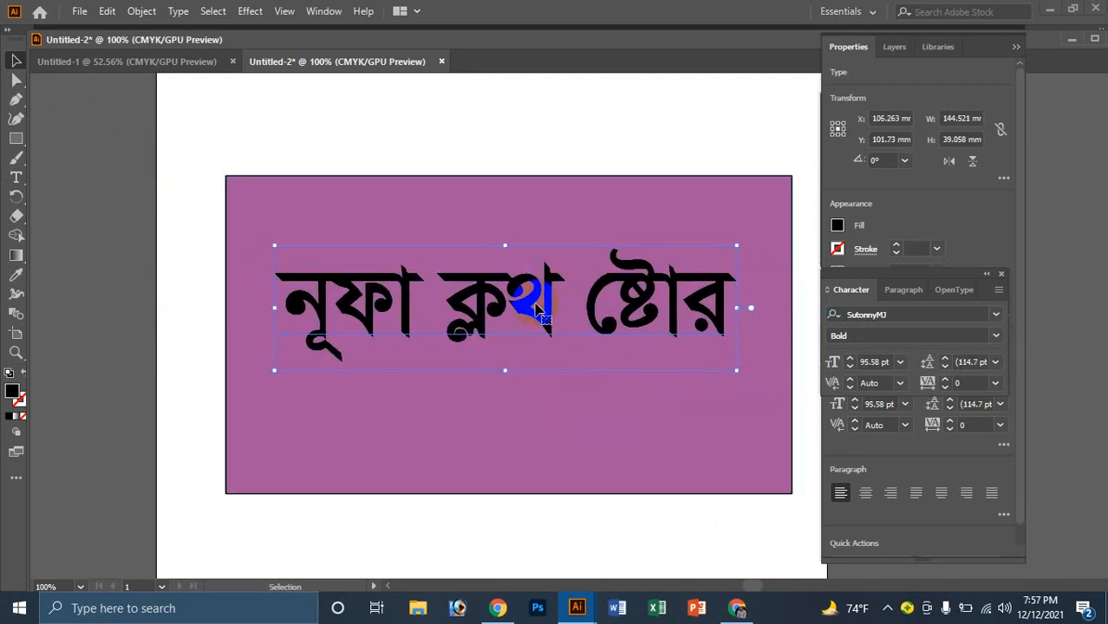
key("Right")
key("Right")
key("Right")
key("Right")
key("Right")
key("Right")
key("Down")
key("Down")
key("Down")
key("Down")
key("Down")
key("Down")
key("Down")
key("Down")
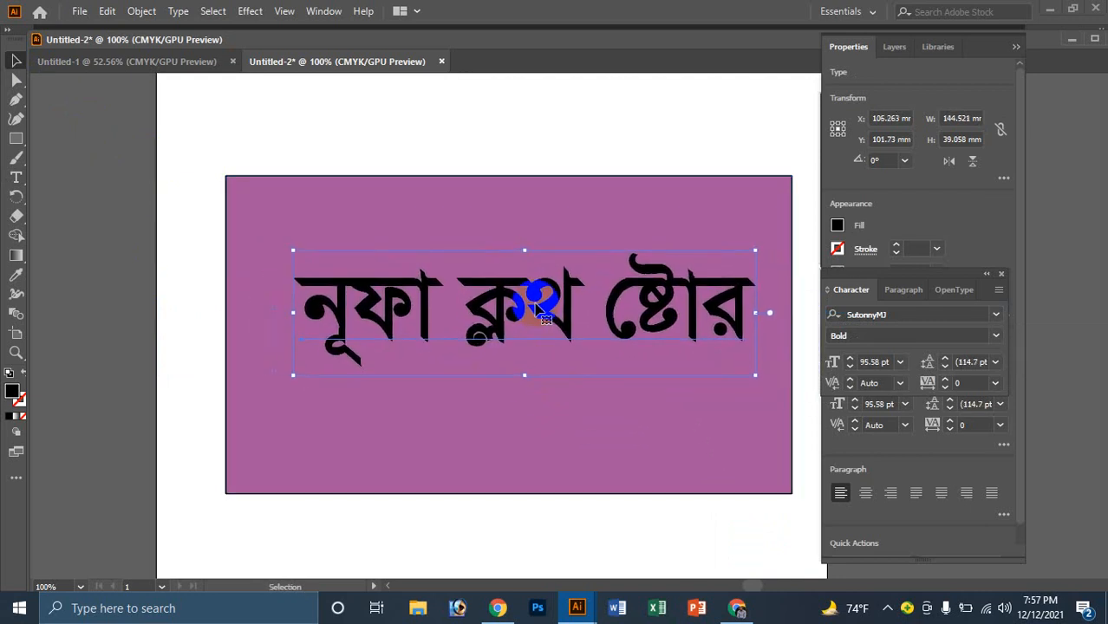
key("Right")
key("Right")
key("Right")
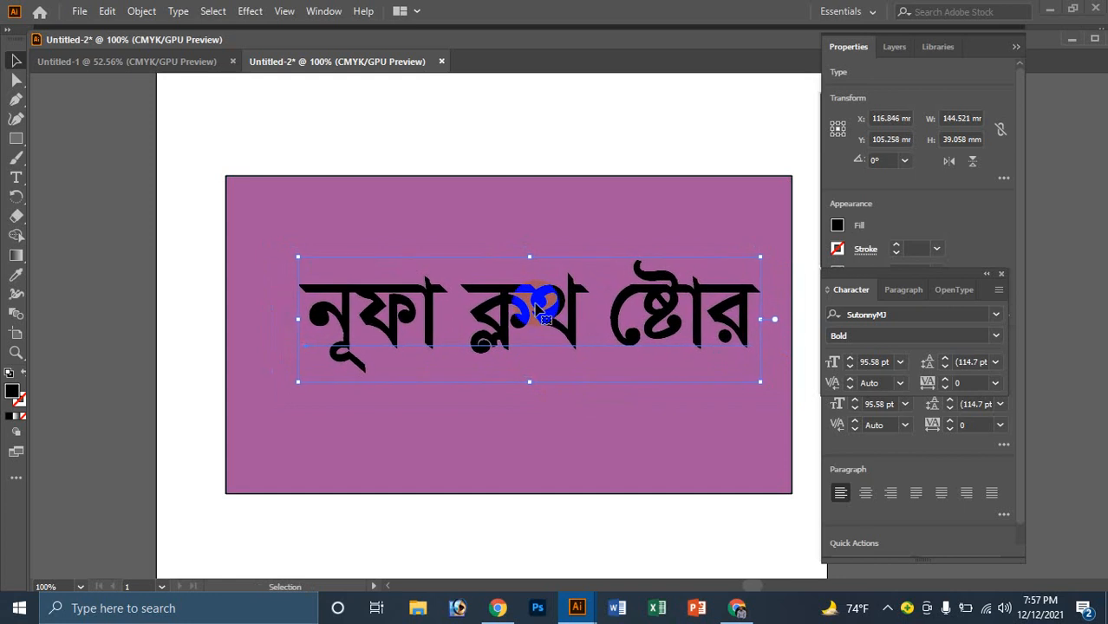
left_click(527, 426)
left_click(527, 329)
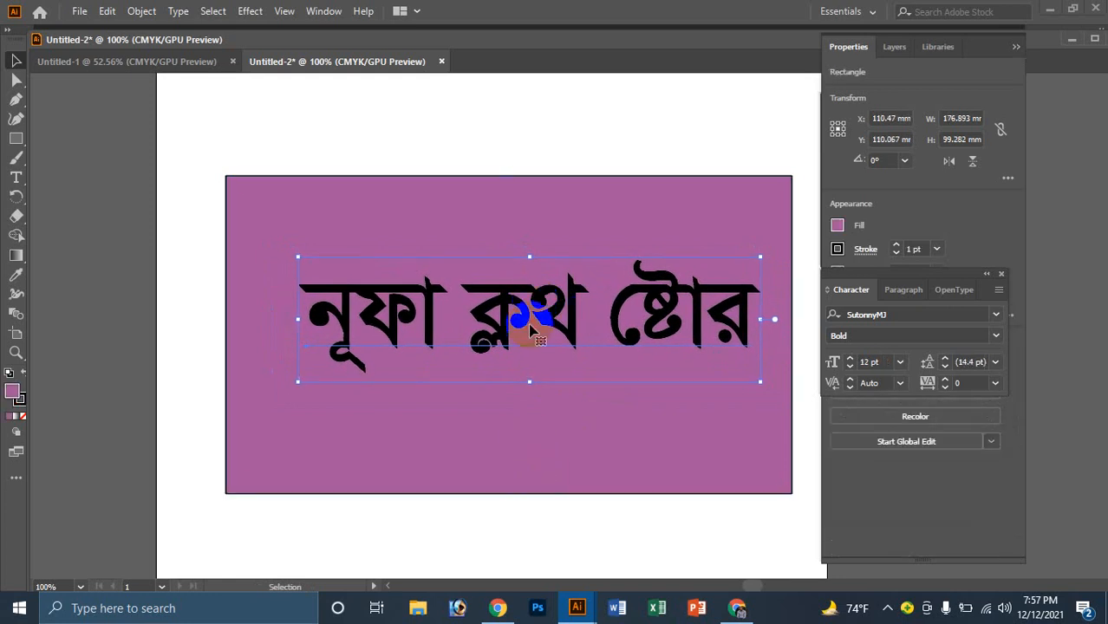
key("Up")
key("Up")
key("Up")
key("Up")
key("Up")
key("Up")
key("Up")
key("Up")
key("Up")
key("Up")
key("Left")
key("Left")
key("Left")
key("Left")
key("Left")
key("Left")
key("Left")
key("Left")
key("Left")
key("Left")
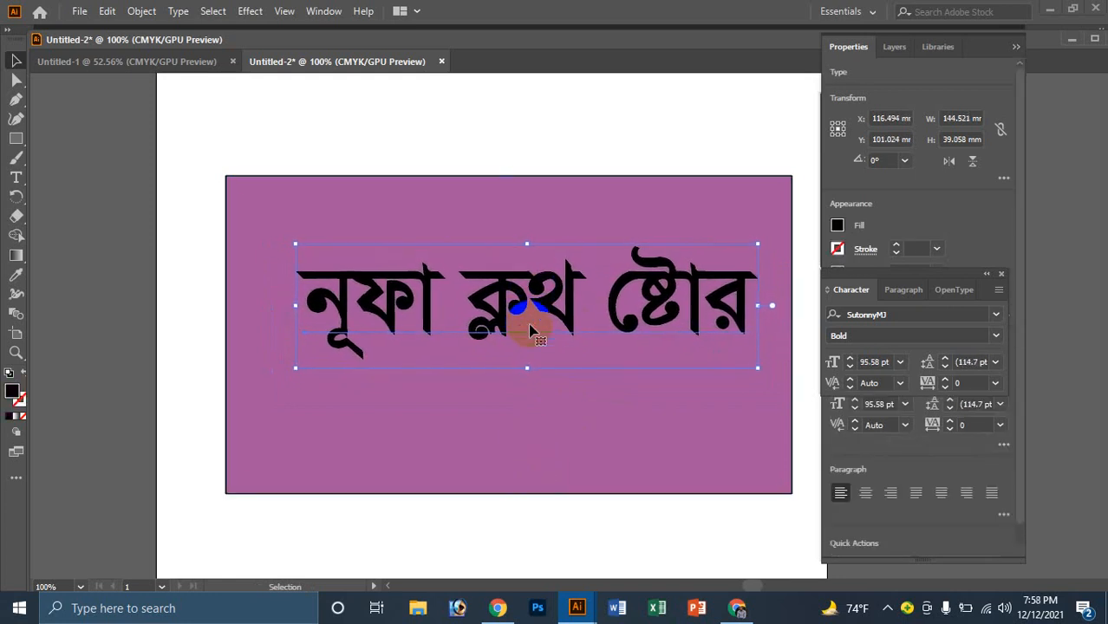
key("Up")
key("Up")
key("Up")
key("Up")
key("Up")
Step: Fill the background rectangle with dark brown 2B1402 instead of purple
left_click(533, 456)
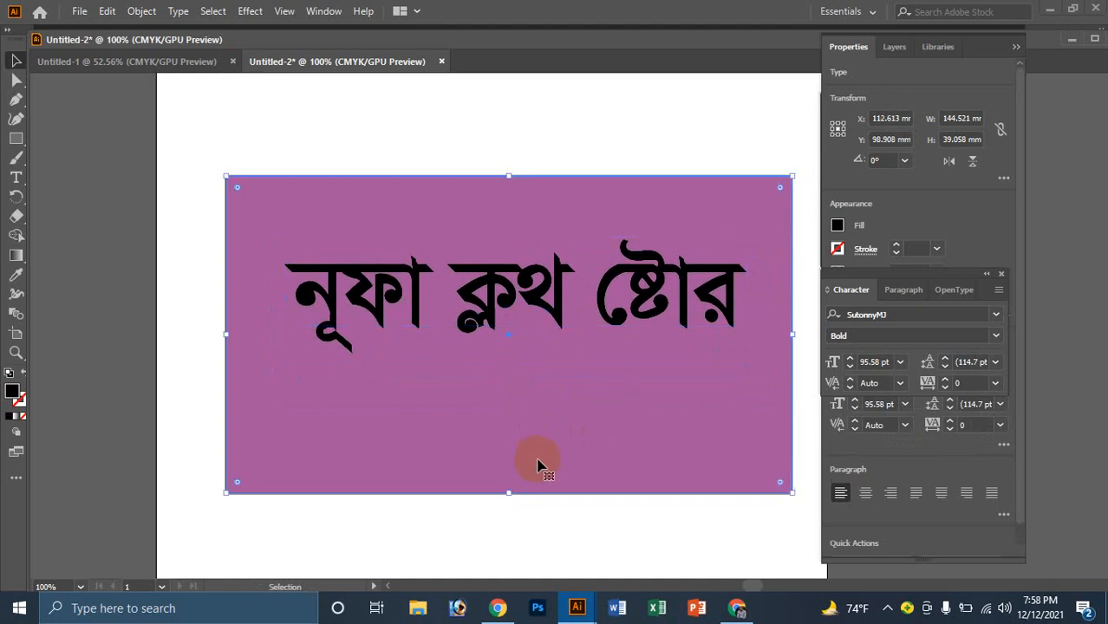
double_click(14, 392)
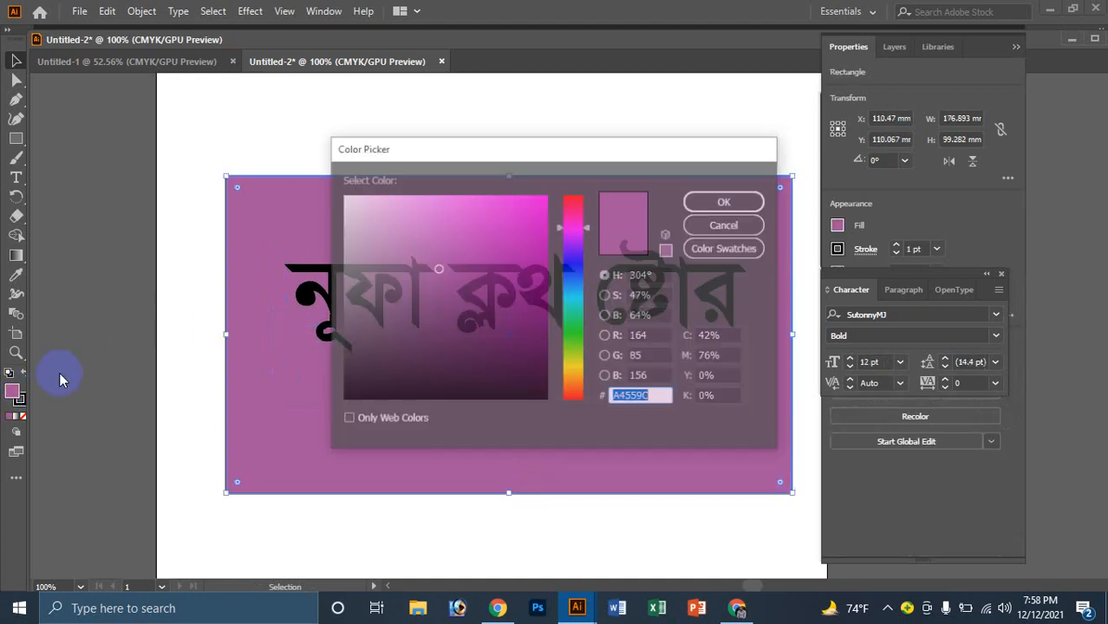
left_click_drag(530, 216, 538, 275)
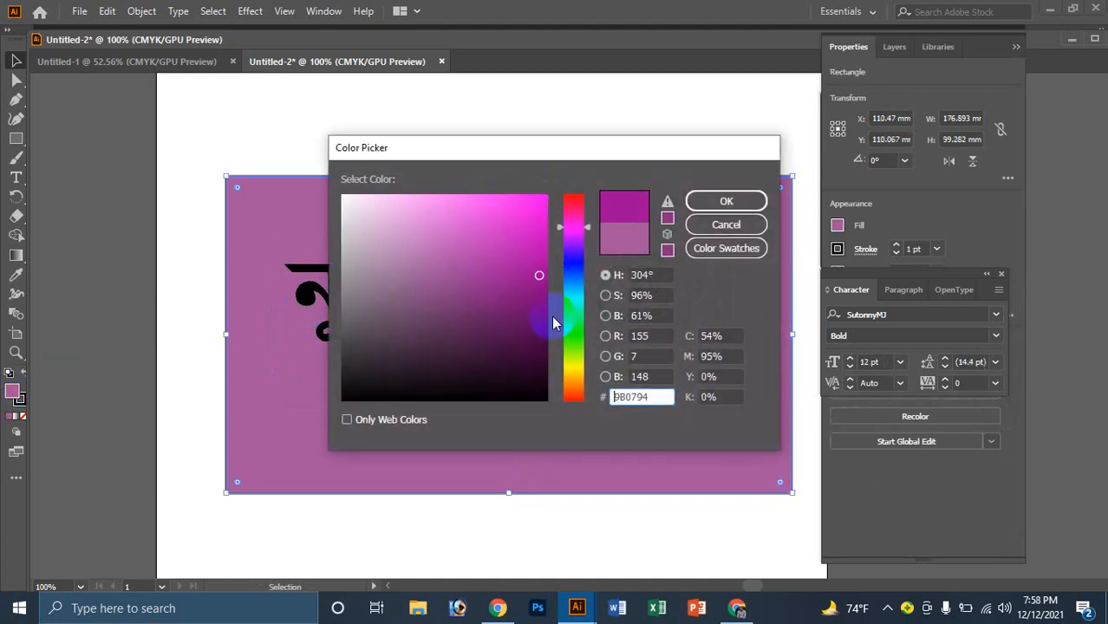
left_click(571, 323)
left_click(533, 329)
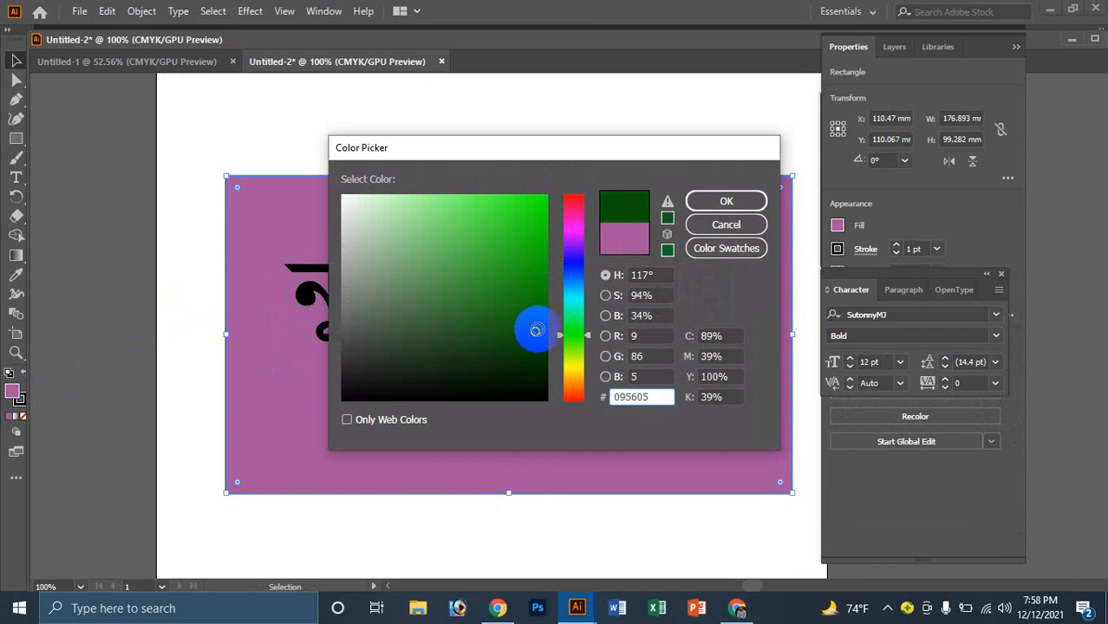
left_click(573, 387)
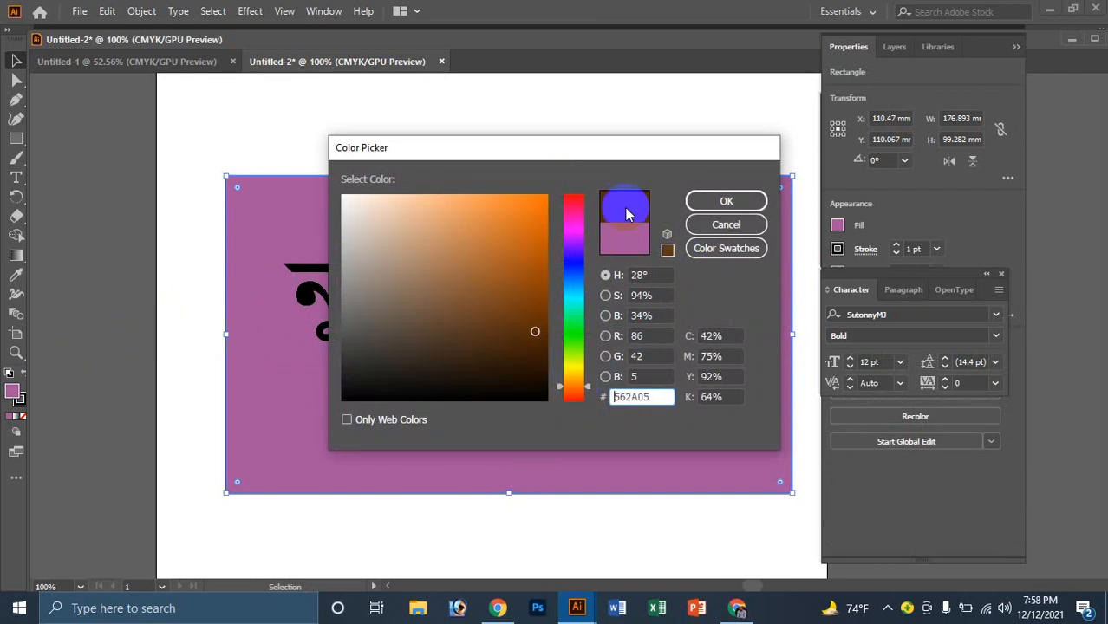
left_click(532, 362)
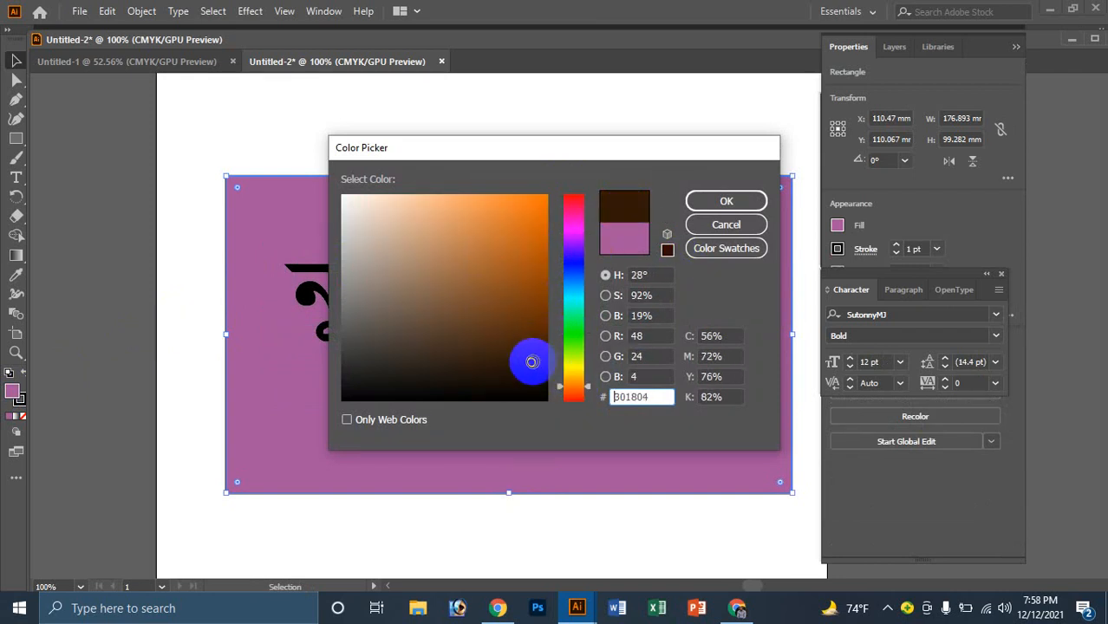
left_click(741, 200)
Step: Colour the title text bright yellow FFE000
left_click(530, 180)
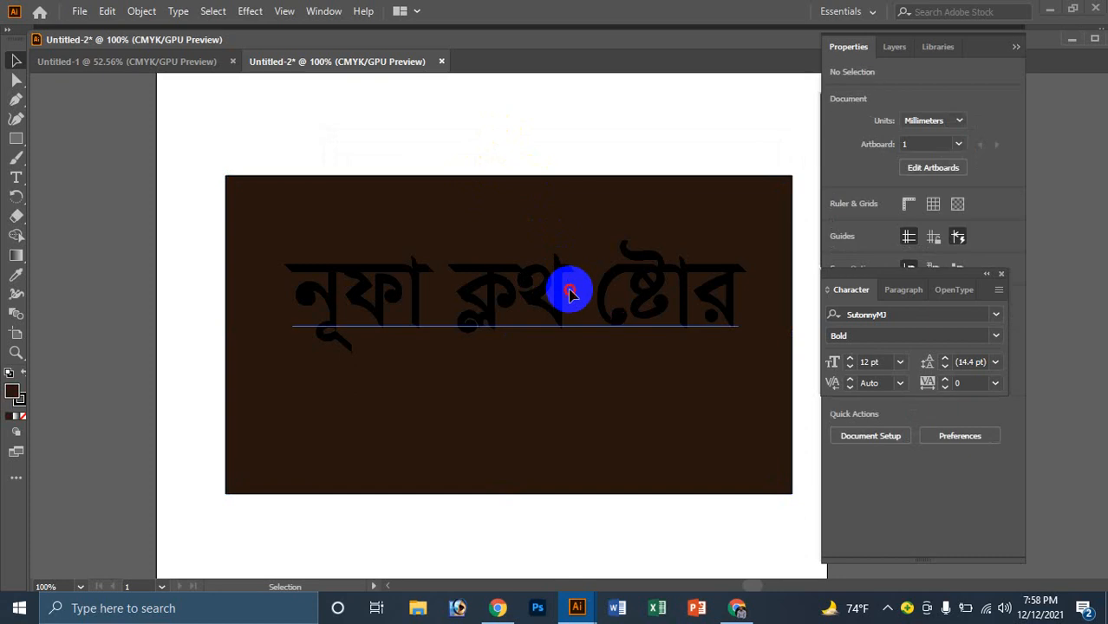
left_click(568, 289)
double_click(11, 394)
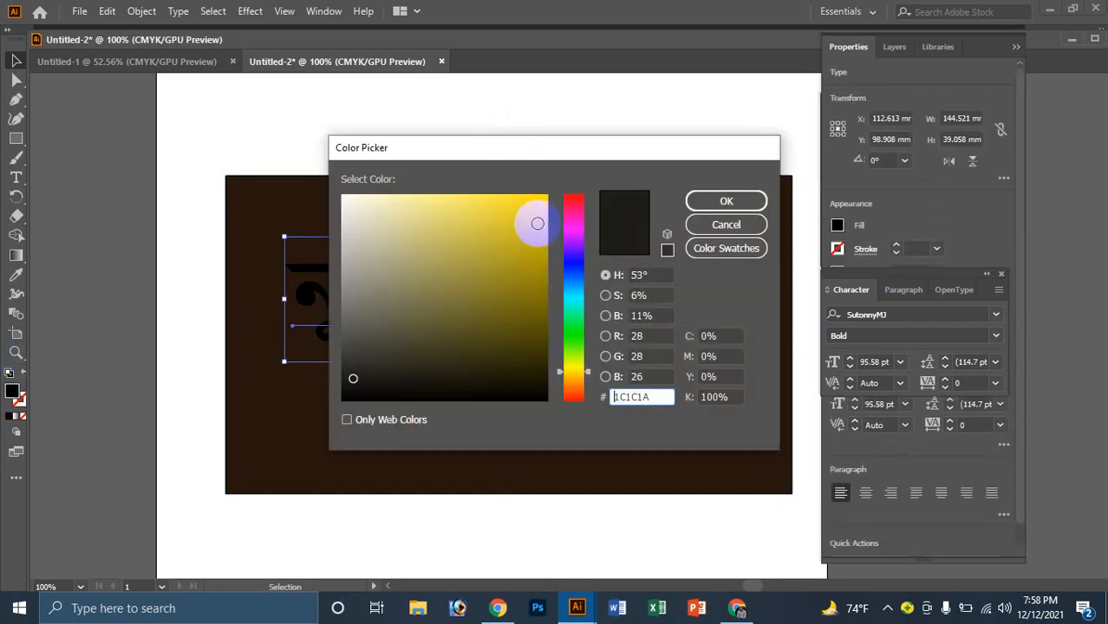
left_click_drag(531, 221, 553, 173)
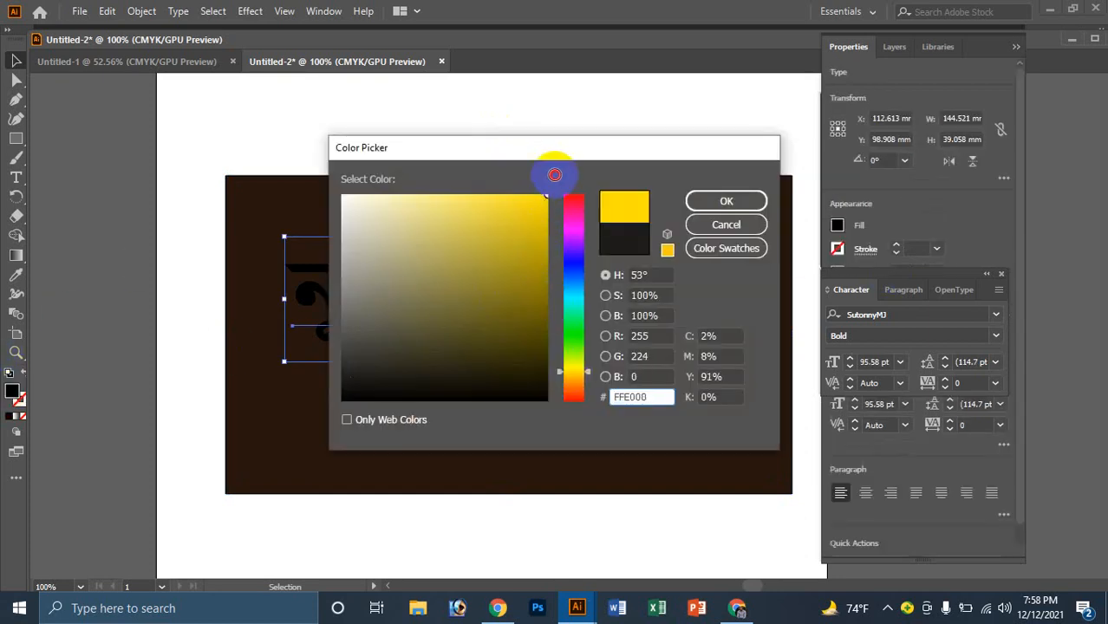
left_click(728, 198)
left_click(612, 298)
left_click(611, 298, "ctrl")
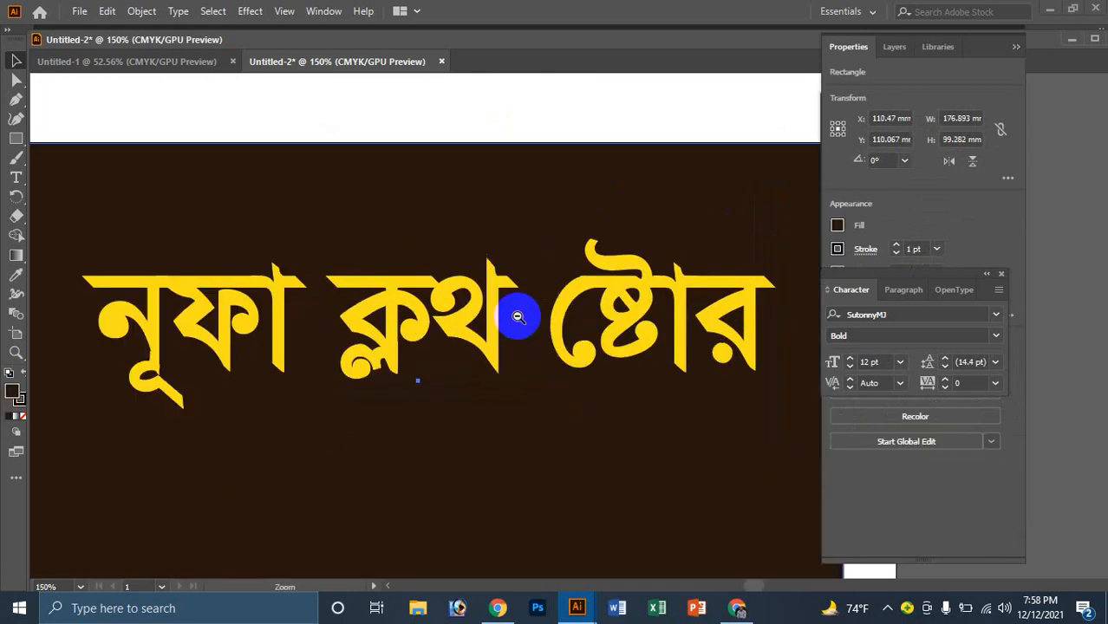
Step: Duplicate the yellow title just below itself and select the copy's text
left_click(516, 316, "ctrl+alt")
left_click(622, 351)
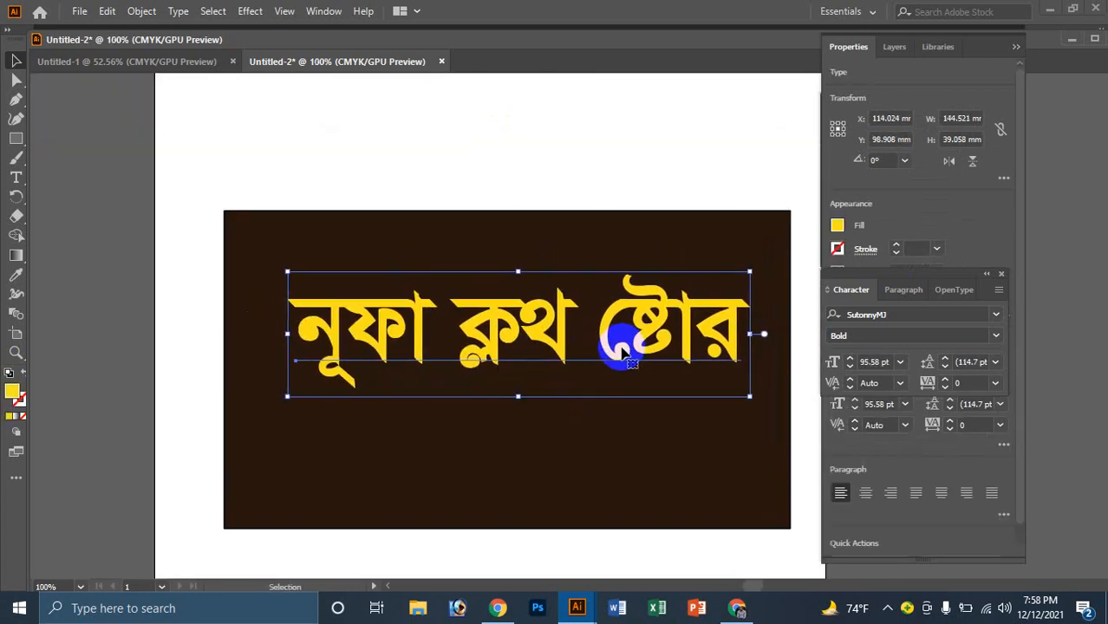
left_click(563, 434)
left_click(568, 425, "ctrl")
left_click(518, 332)
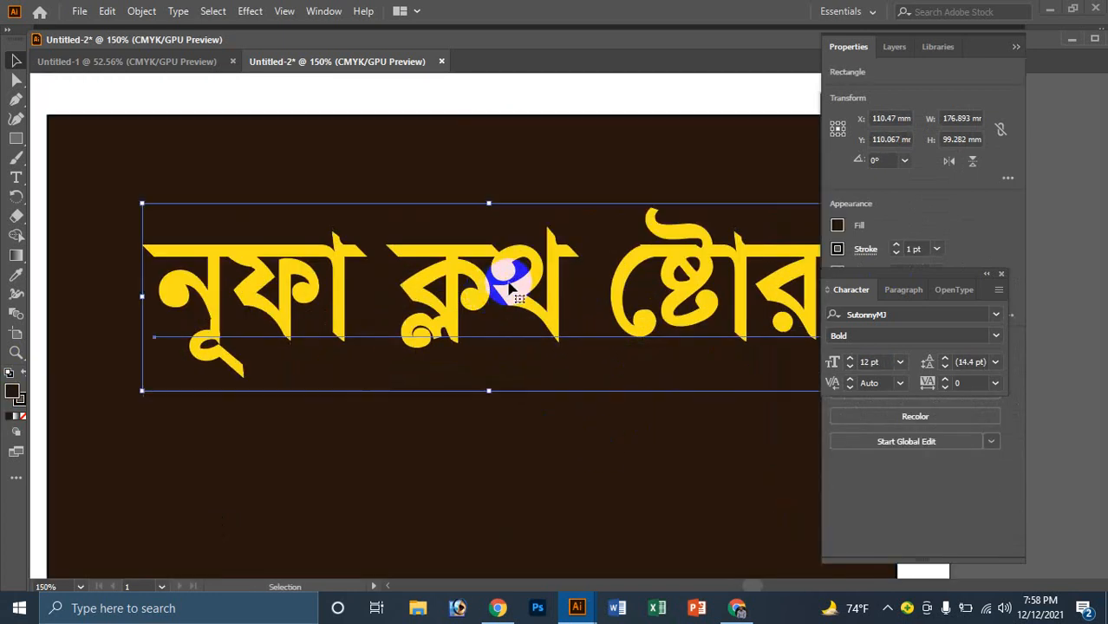
left_click_drag(502, 279, 507, 418)
left_click(541, 422, "ctrl+alt")
left_click(568, 339)
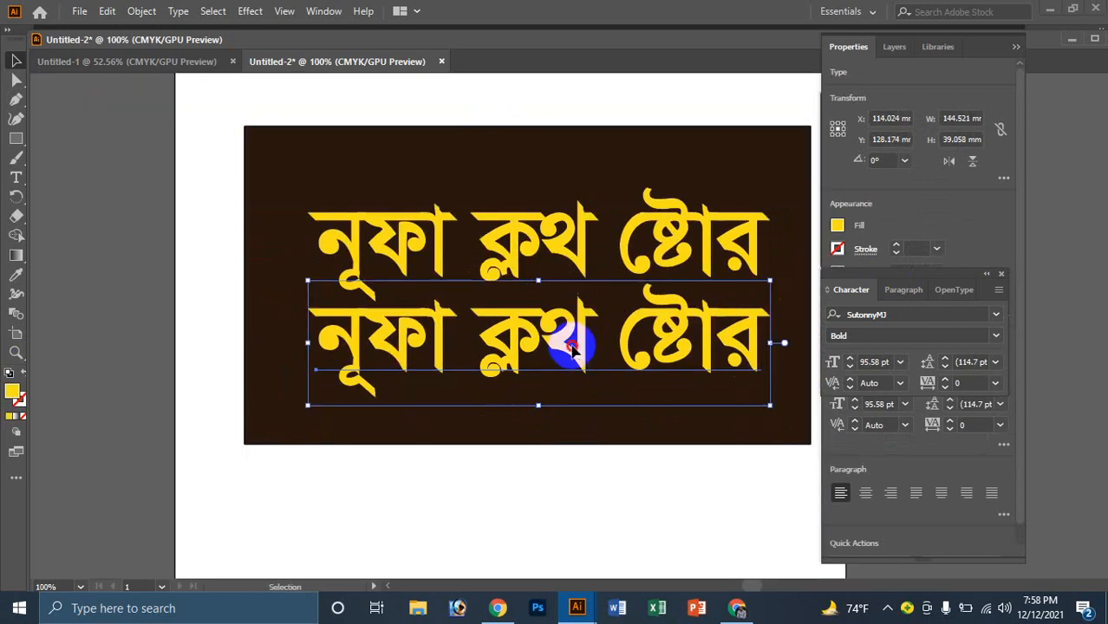
double_click(574, 341)
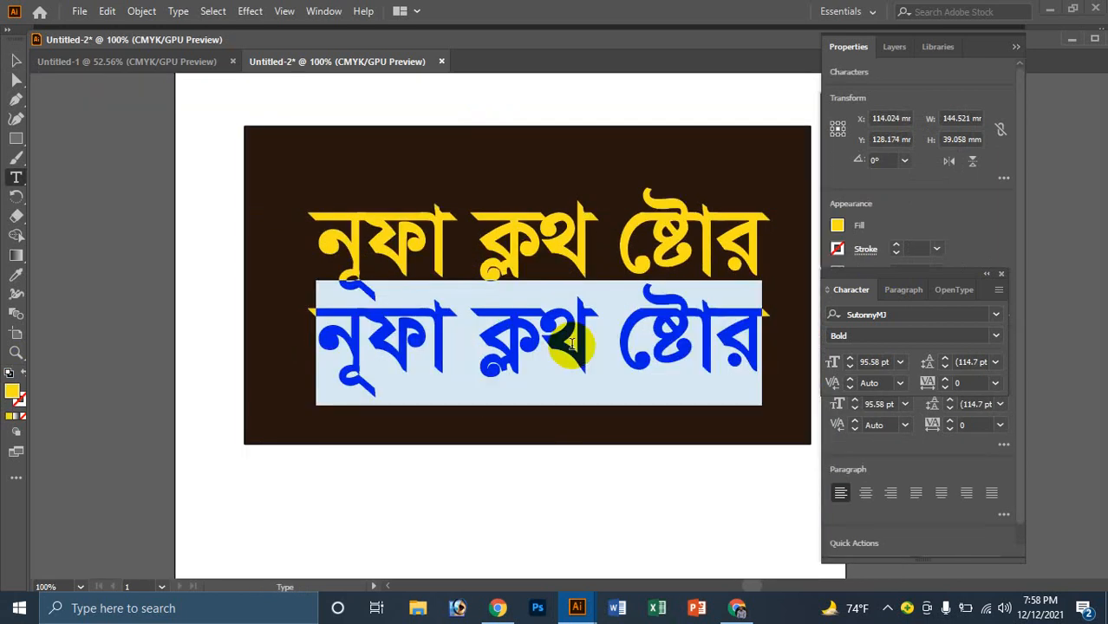
Step: Retype the copy as the tagline 'সব ধরনের তৈরি পোশাক পাওয়া যায়'
type("সব থ")
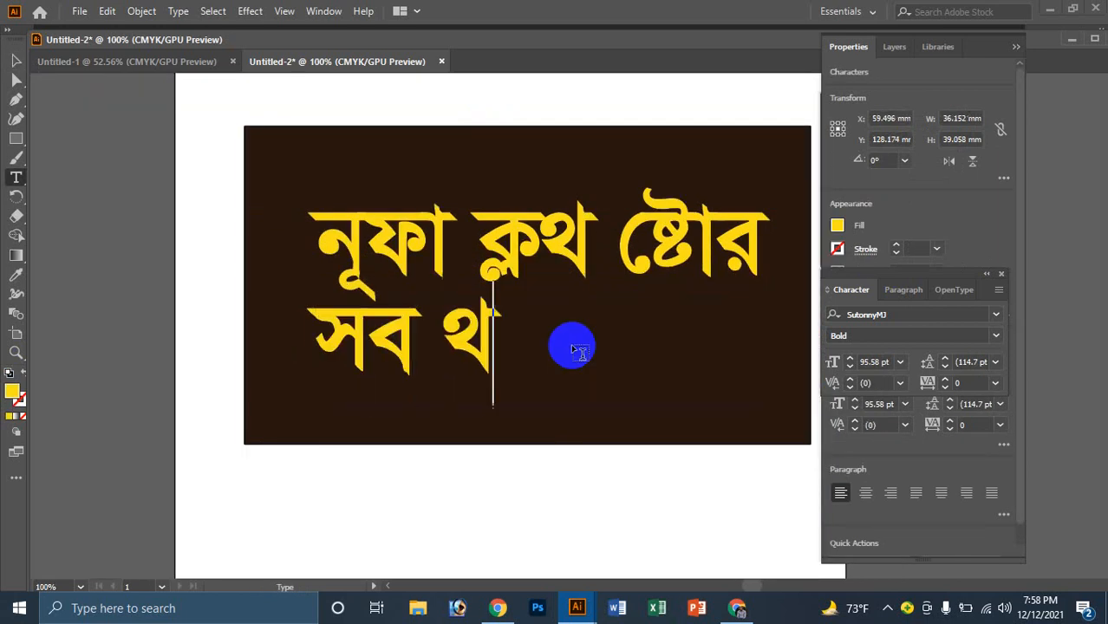
key("BackSpace")
type("ধর")
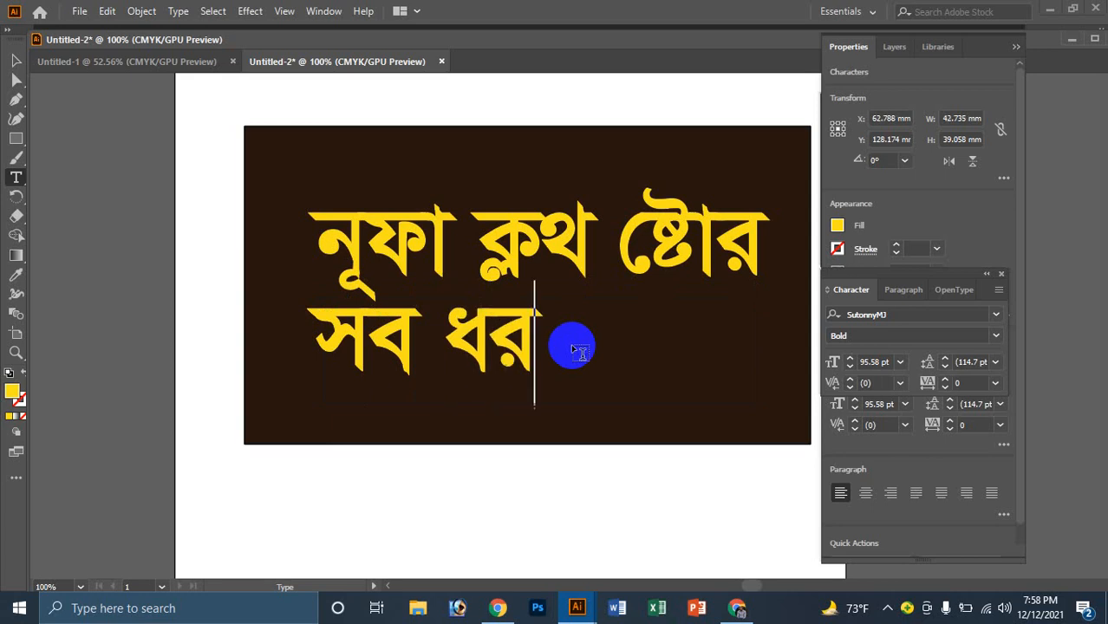
type("নের তৈরি")
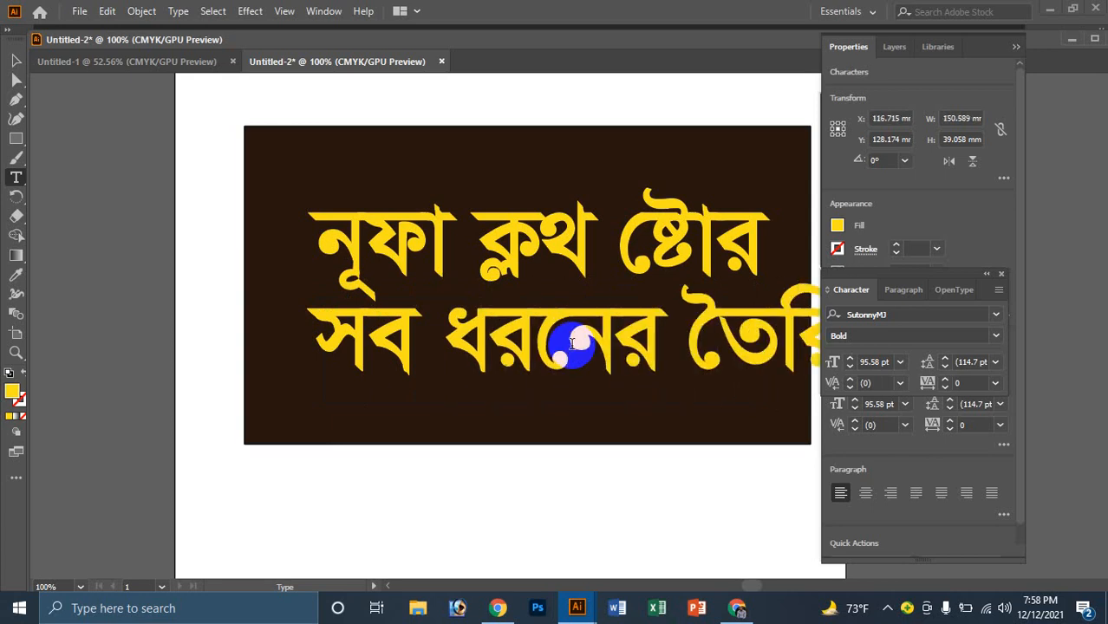
type(" পোশাক")
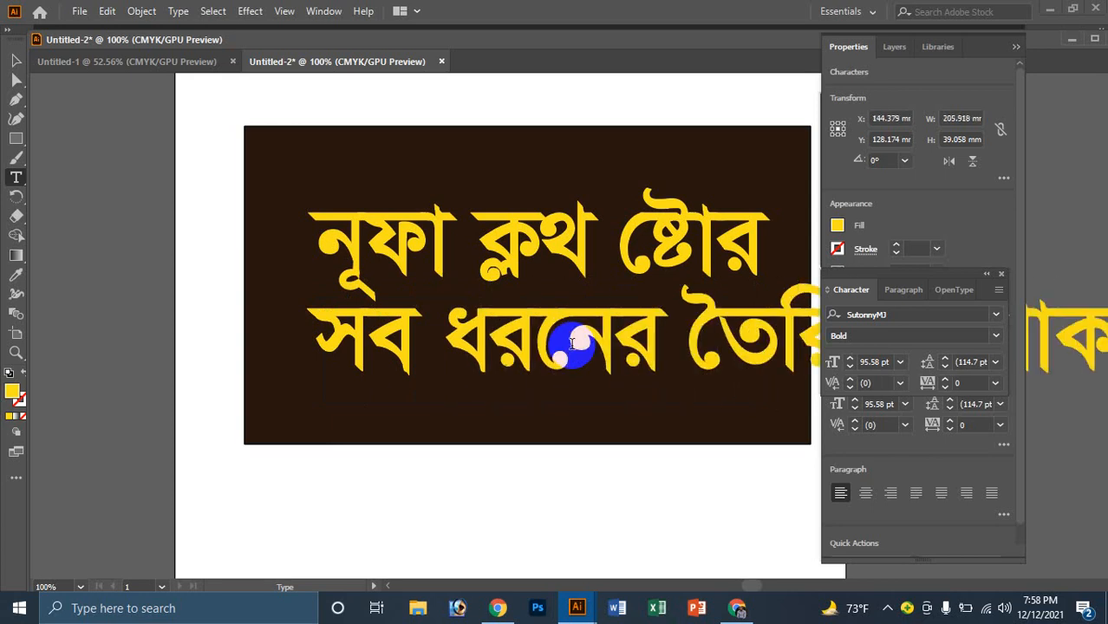
key("Escape")
key("ctrl+minus")
key("ctrl+minus")
key("ctrl+minus")
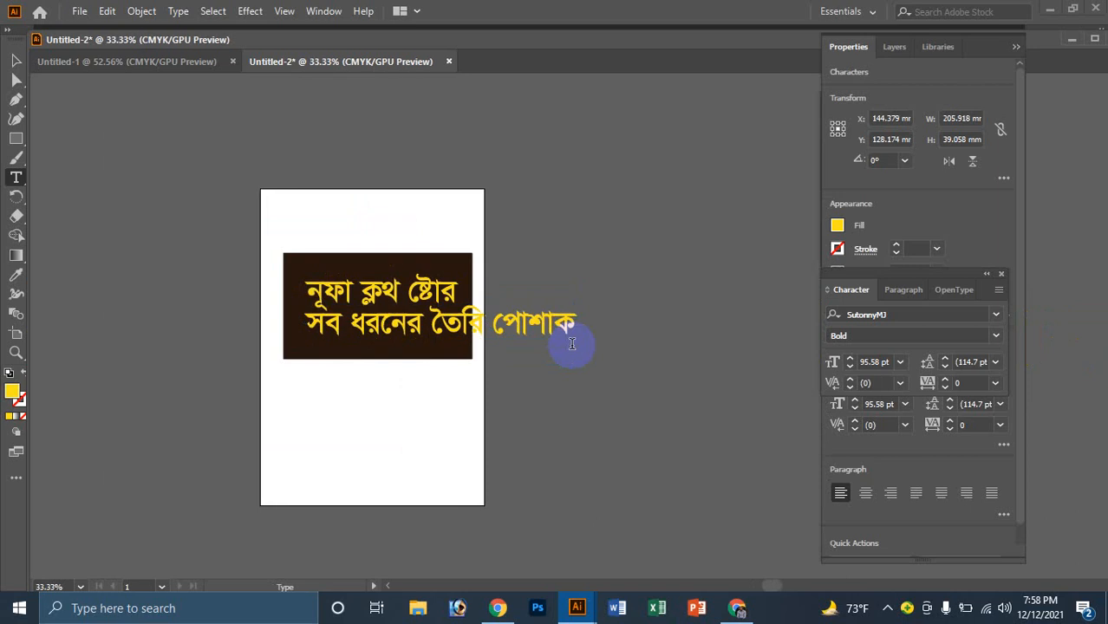
type("িবক")
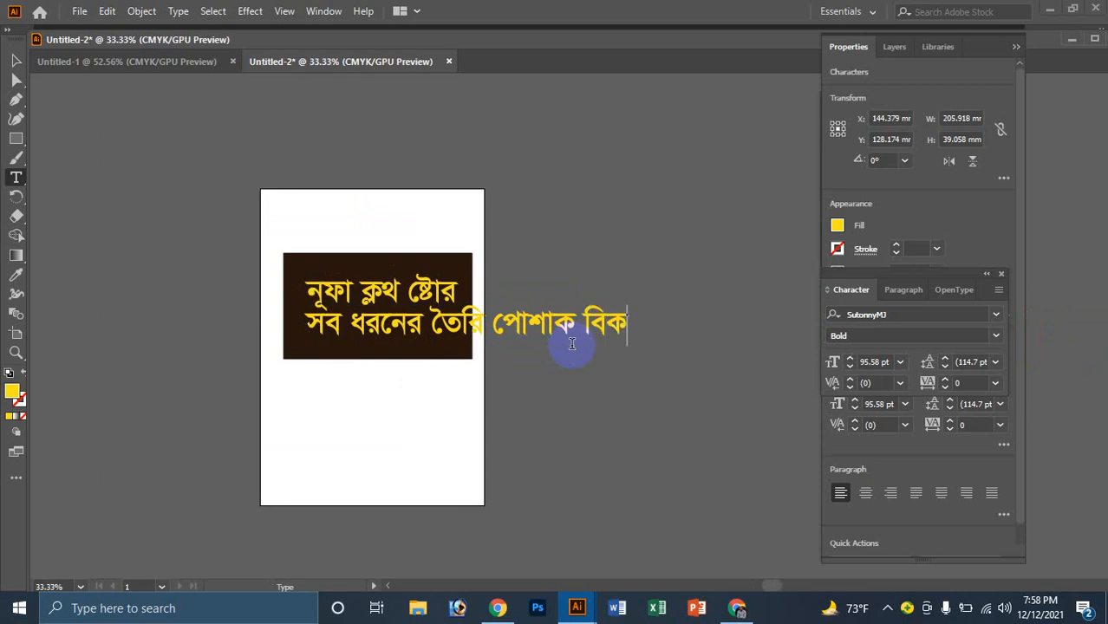
key("BackSpace")
key("BackSpace")
key("BackSpace")
type("পা")
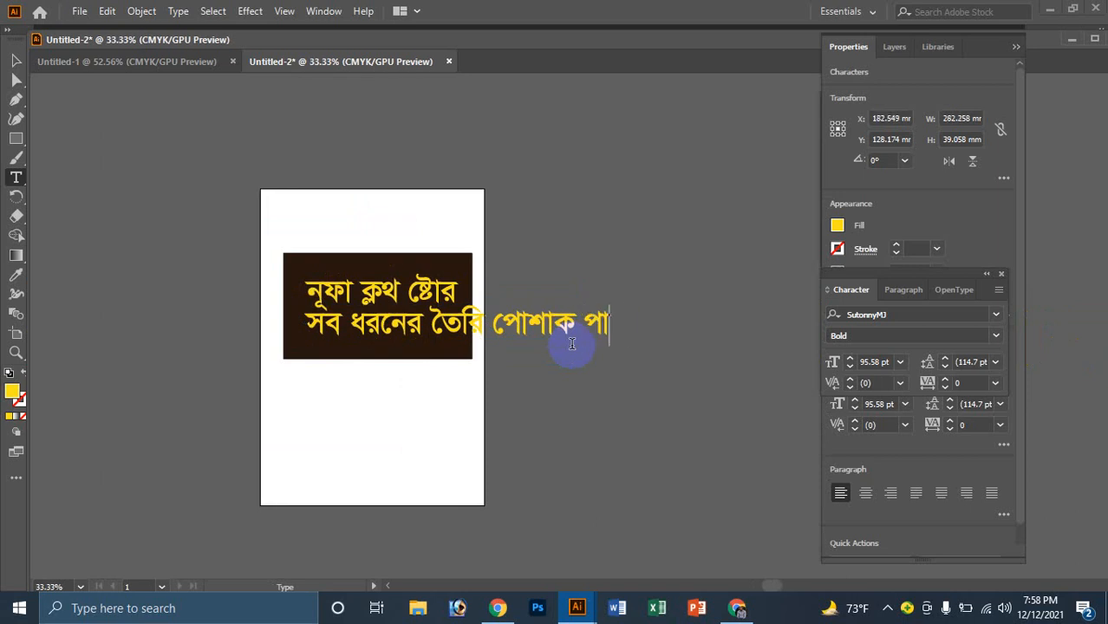
type("ওয়া যায়।")
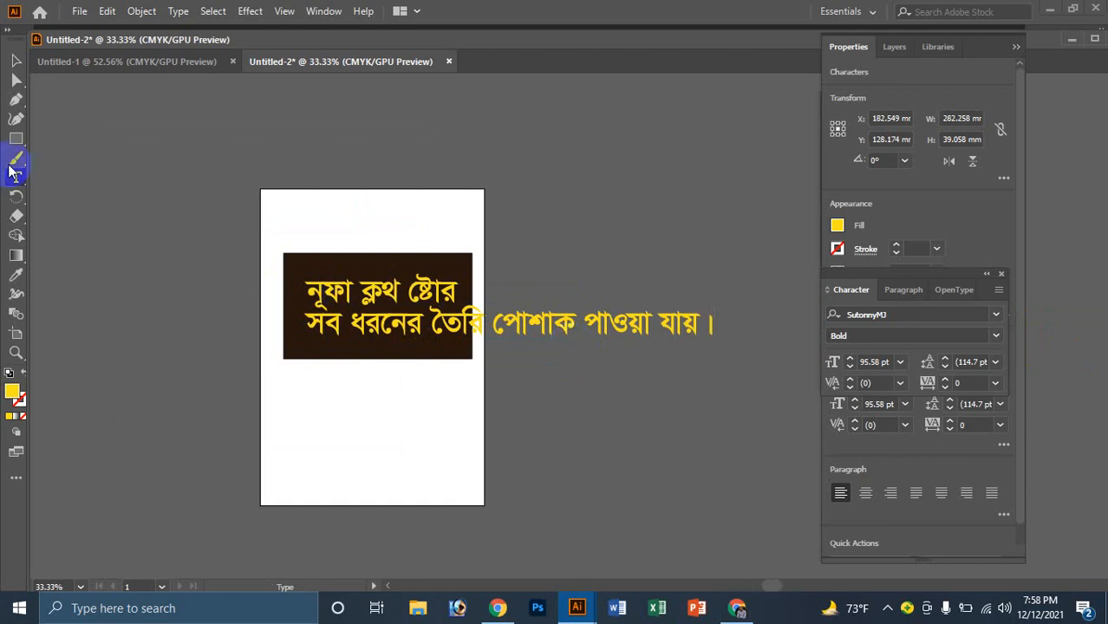
Step: Set the tagline's font size to 10 pt
left_click(16, 60)
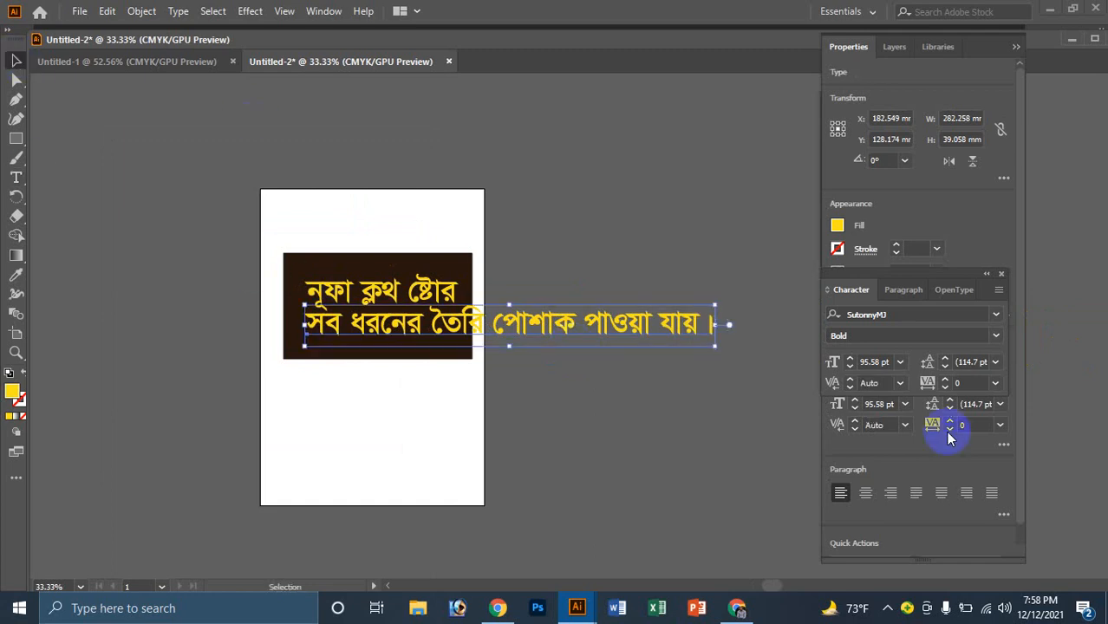
left_click(875, 361)
type("10")
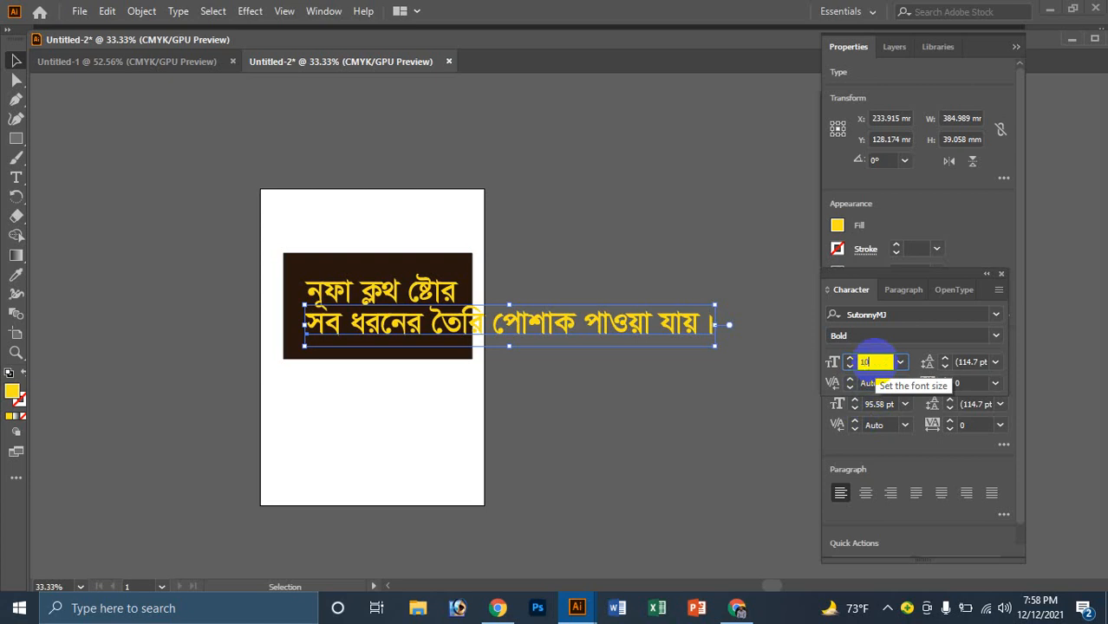
key("Return")
Step: Scale the tagline up to about 22 pt and nudge it left under the title
key("z")
left_click(417, 330)
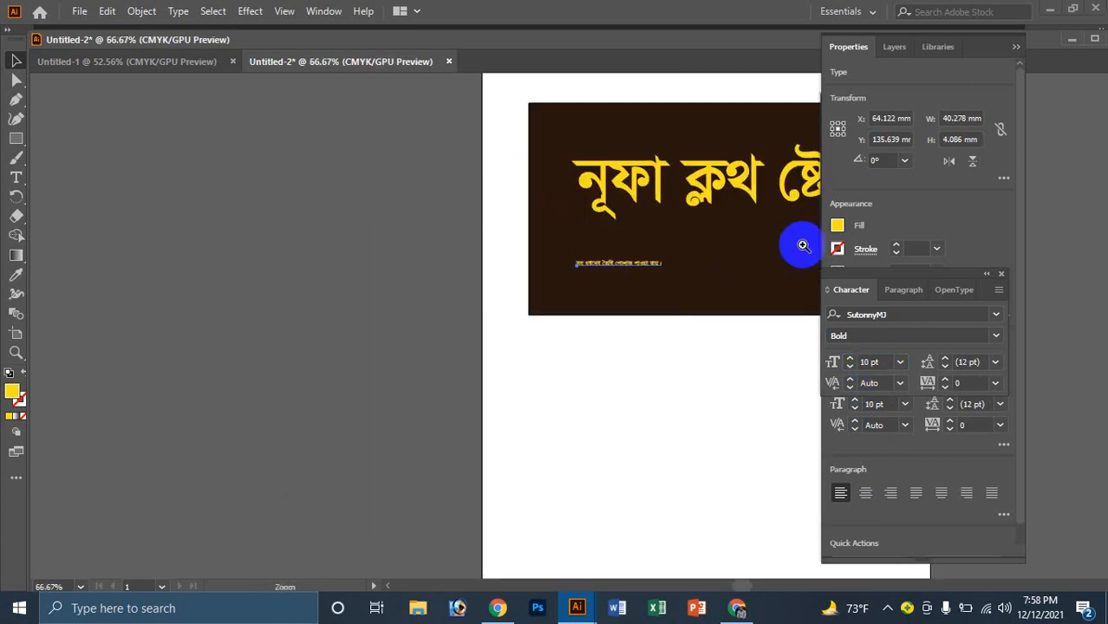
left_click(802, 245)
key("v")
left_click(305, 362)
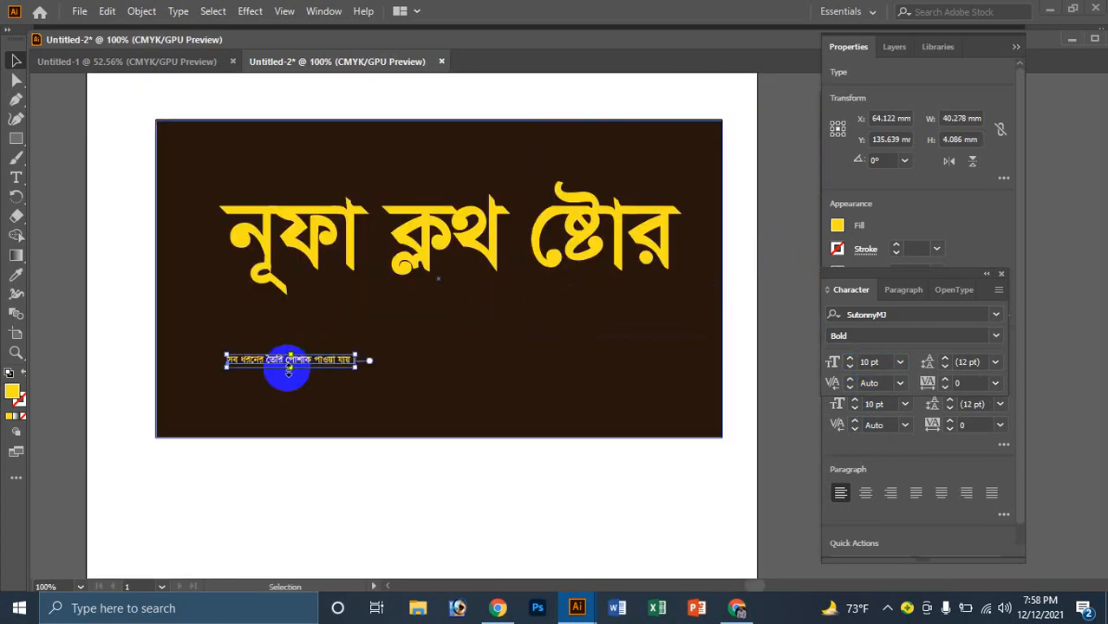
left_click_drag(289, 368, 585, 303)
key("ctrl+plus")
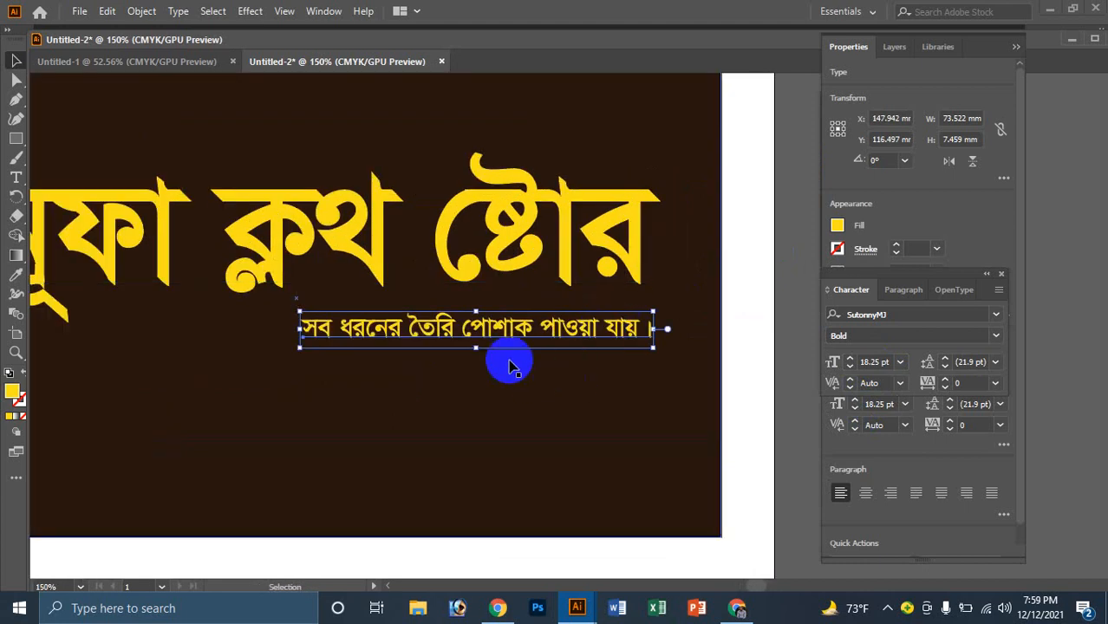
left_click_drag(475, 348, 487, 359)
key("ctrl+minus")
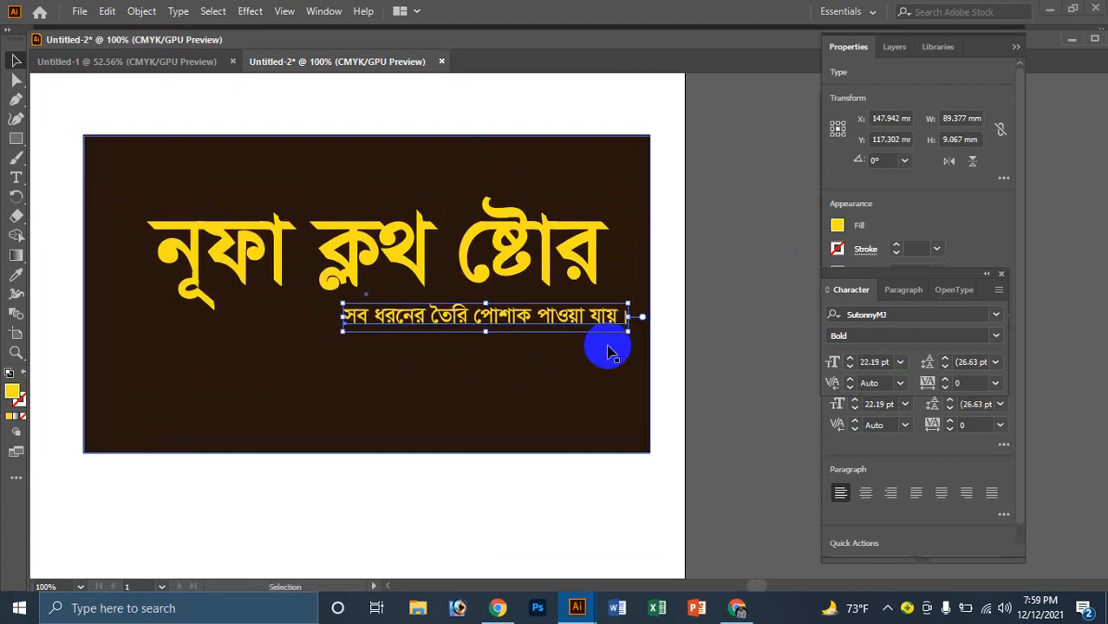
key("Left")
key("Left")
key("Left")
key("Left")
key("Left")
key("Left")
key("Left")
key("Left")
key("Left")
key("Left")
key("Left")
key("Left")
key("Left")
key("Left")
key("Left")
key("Left")
key("Left")
key("Left")
key("Left")
key("Left")
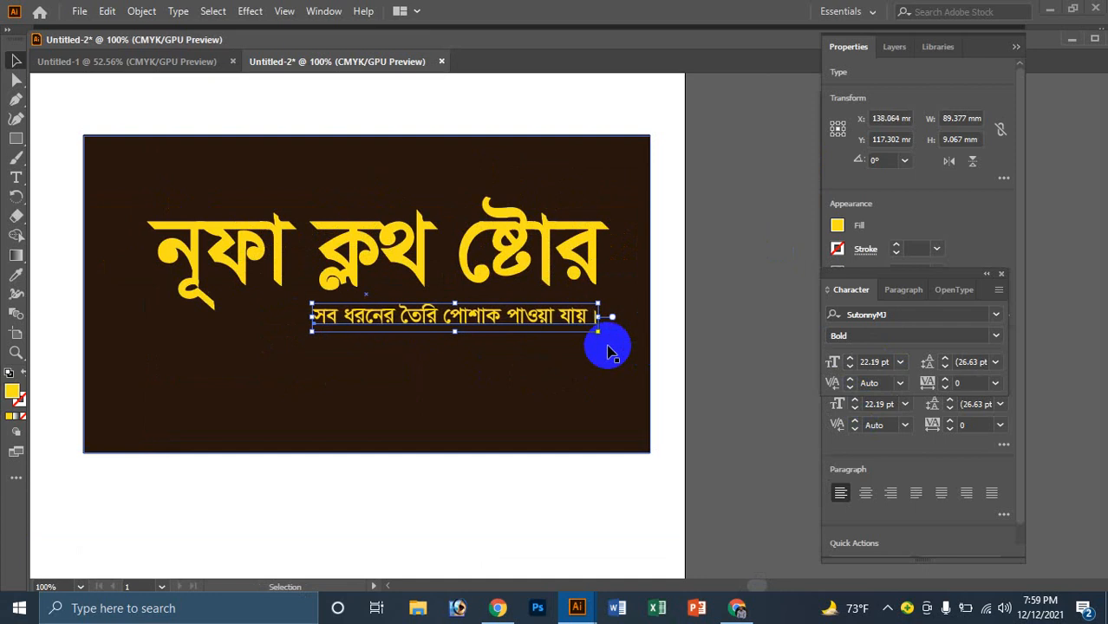
left_click(451, 308, "shift")
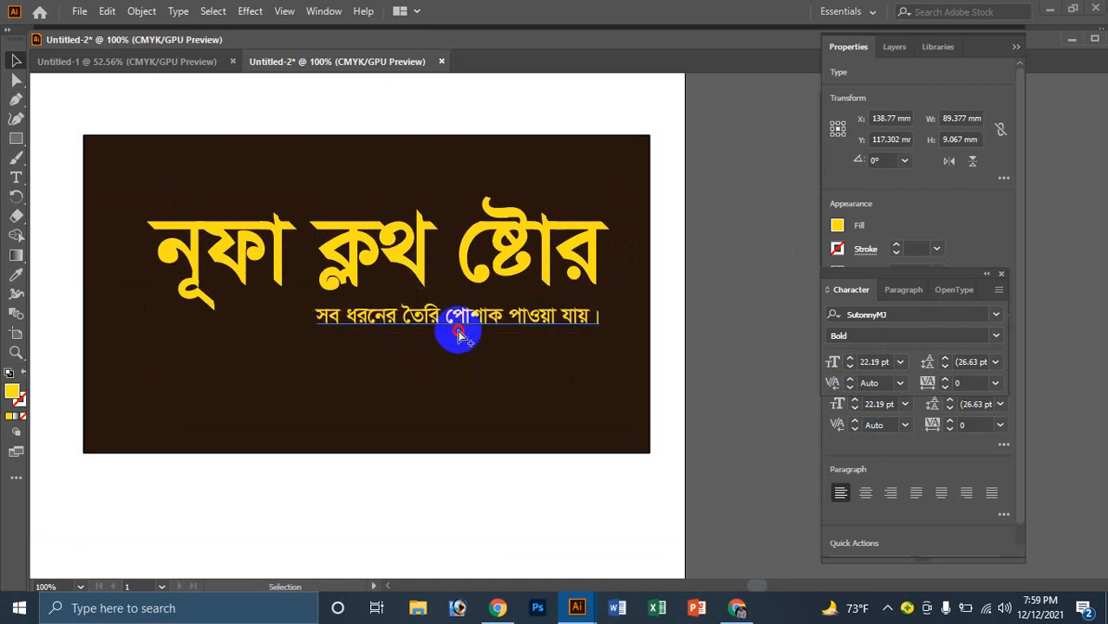
Step: Duplicate the tagline below and retype it as the proprietor's name line
left_click_drag(478, 317, 479, 368)
triple_click(478, 360)
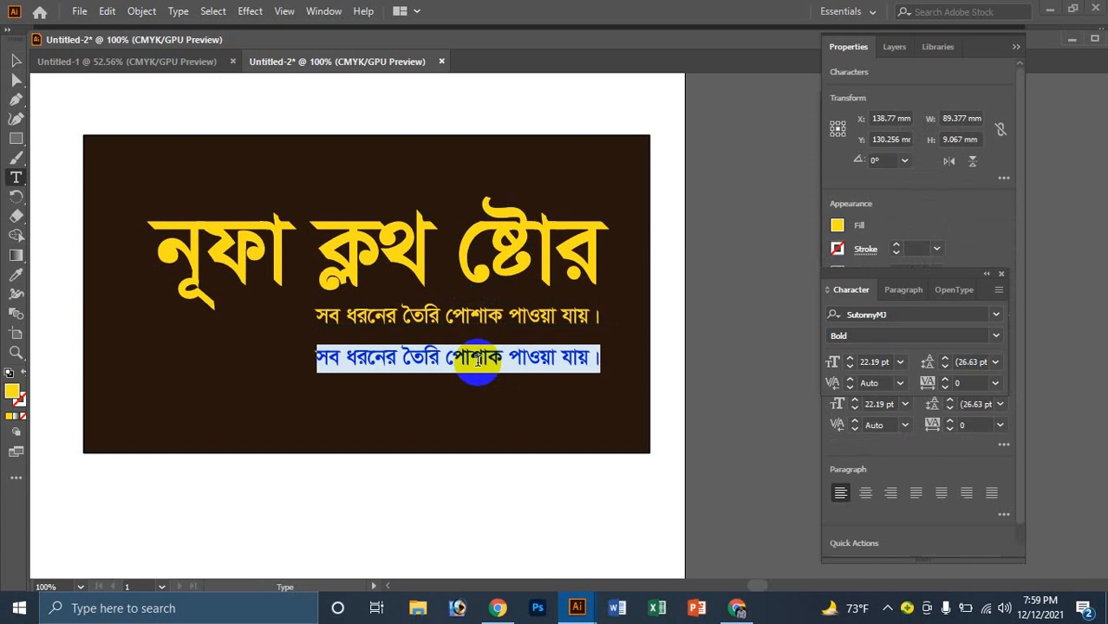
type("ে")
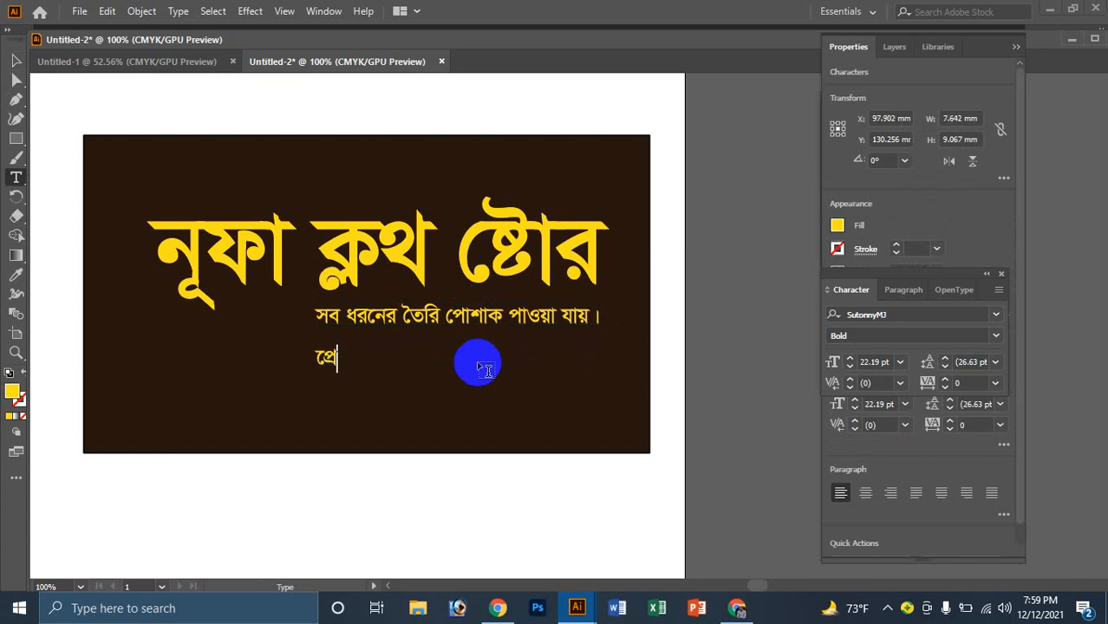
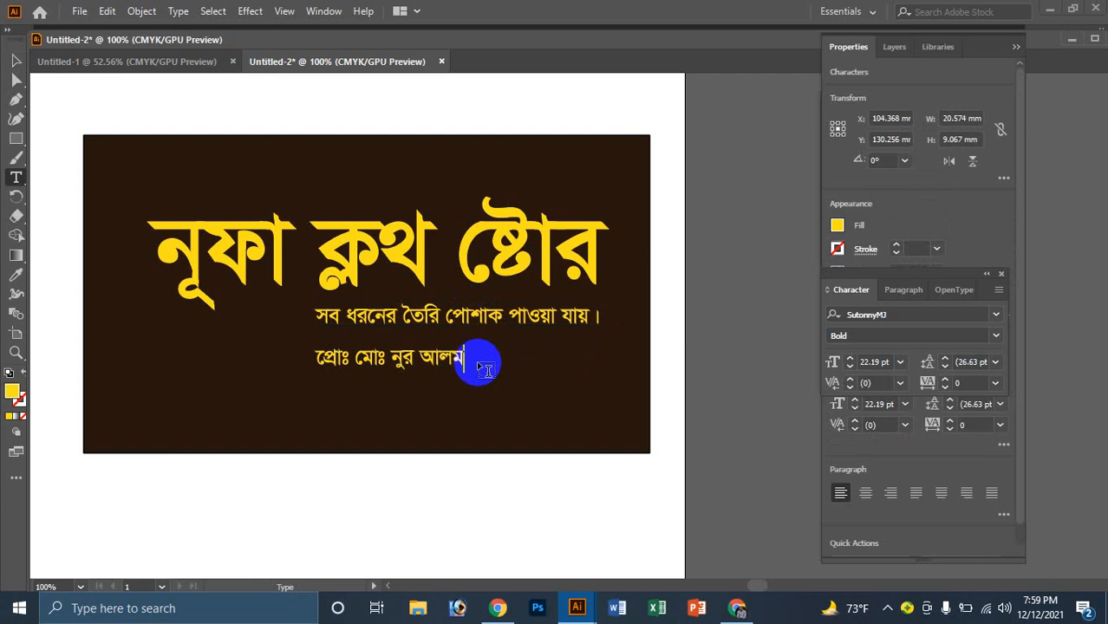
left_click(16, 60)
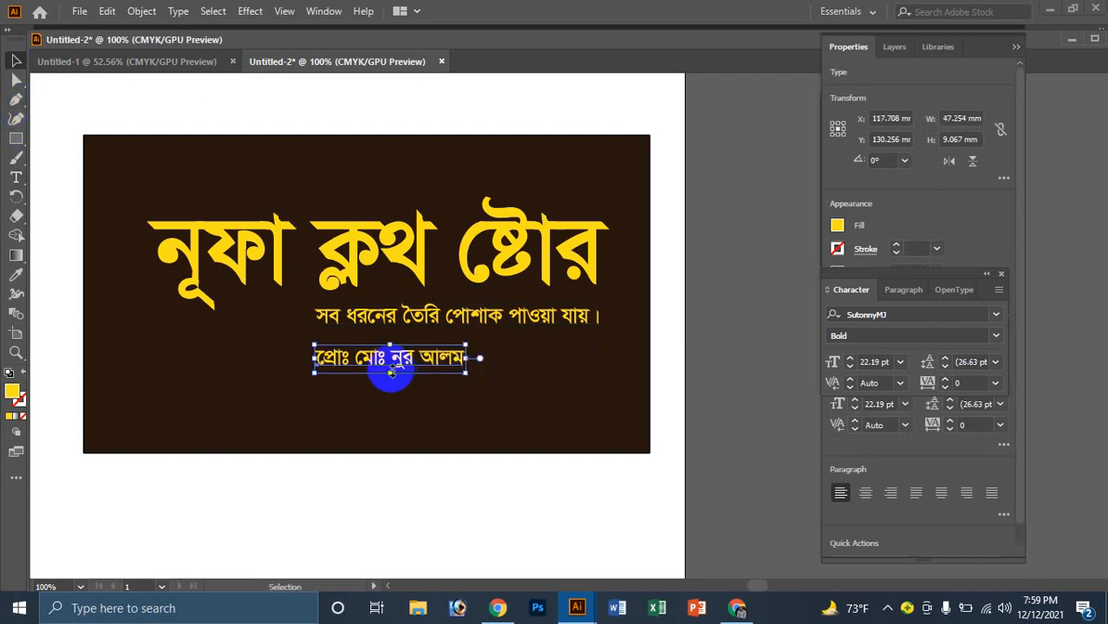
Step: Enlarge the proprietor line to 28.2 pt and nudge it up and left
left_click_drag(389, 373, 566, 401)
key("Up")
key("Up")
key("Up")
key("Up")
key("Up")
key("Up")
key("Up")
key("Up")
key("Up")
key("Up")
key("Up")
key("Up")
key("Up")
key("Up")
key("Up")
key("Up")
key("Up")
key("Up")
key("Up")
key("Up")
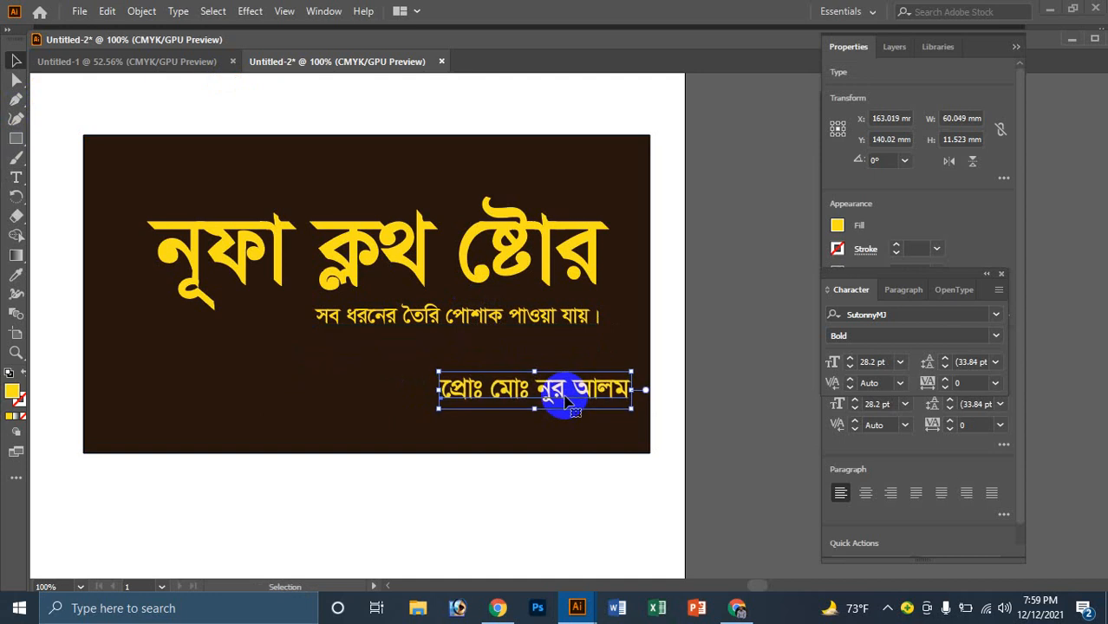
key("Left")
key("Left")
key("Left")
key("Left")
key("Left")
key("Left")
key("Left")
key("Left")
key("Left")
key("Left")
key("Left")
key("Left")
key("Left")
key("Left")
key("Left")
key("Left")
key("Left")
key("Left")
key("Left")
key("Left")
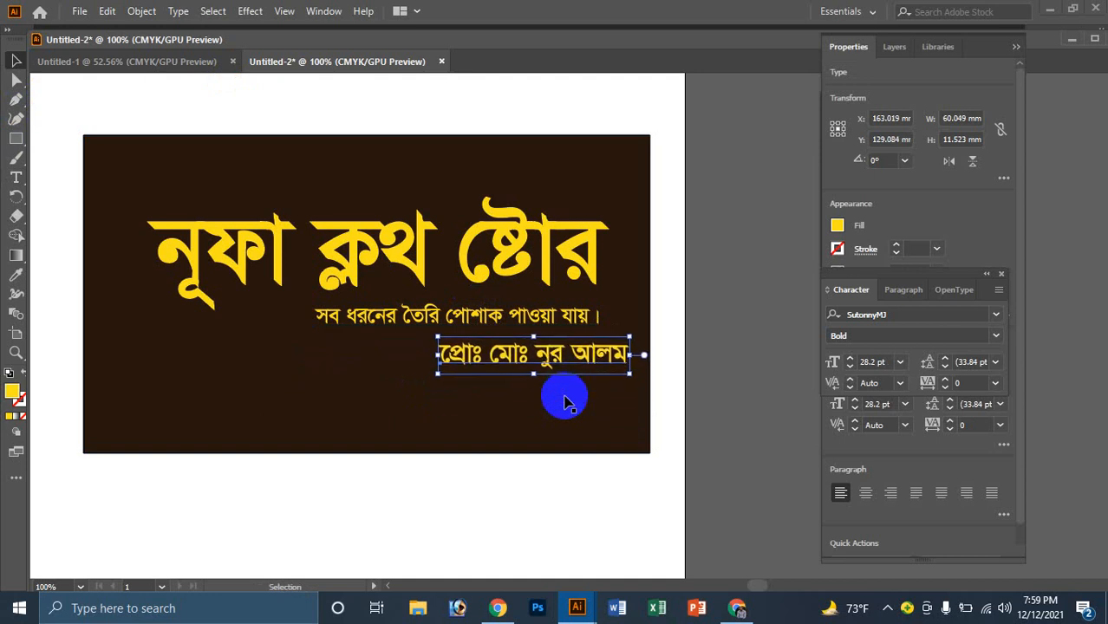
key("Left")
key("Left")
key("Left")
key("Left")
key("Left")
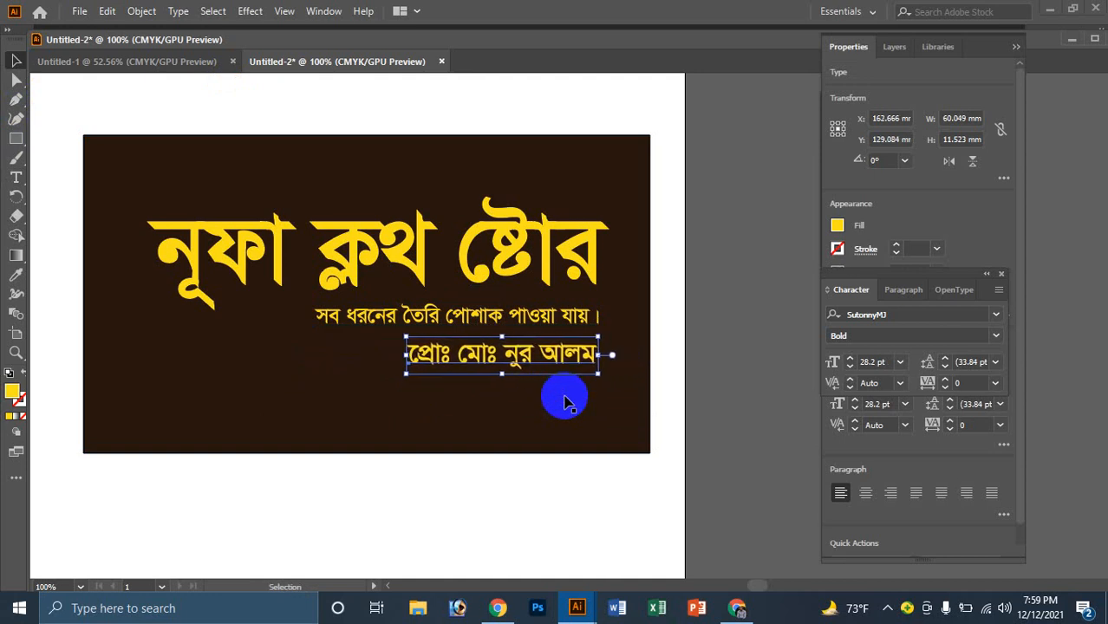
Step: Duplicate the proprietor line just below itself
left_click(518, 265)
left_click(518, 266)
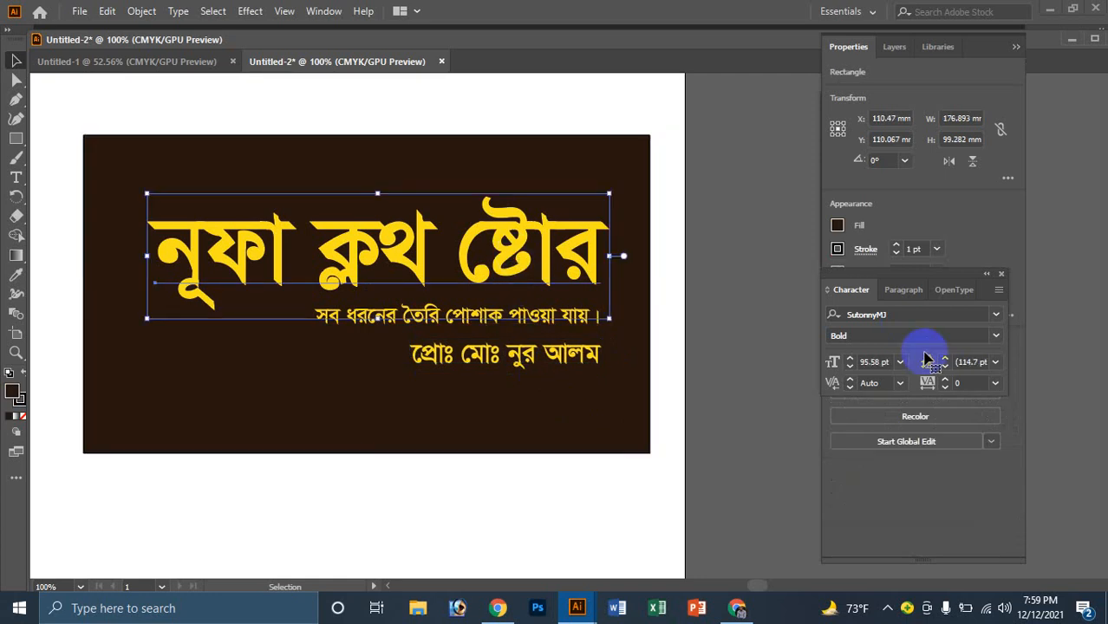
left_click(853, 314)
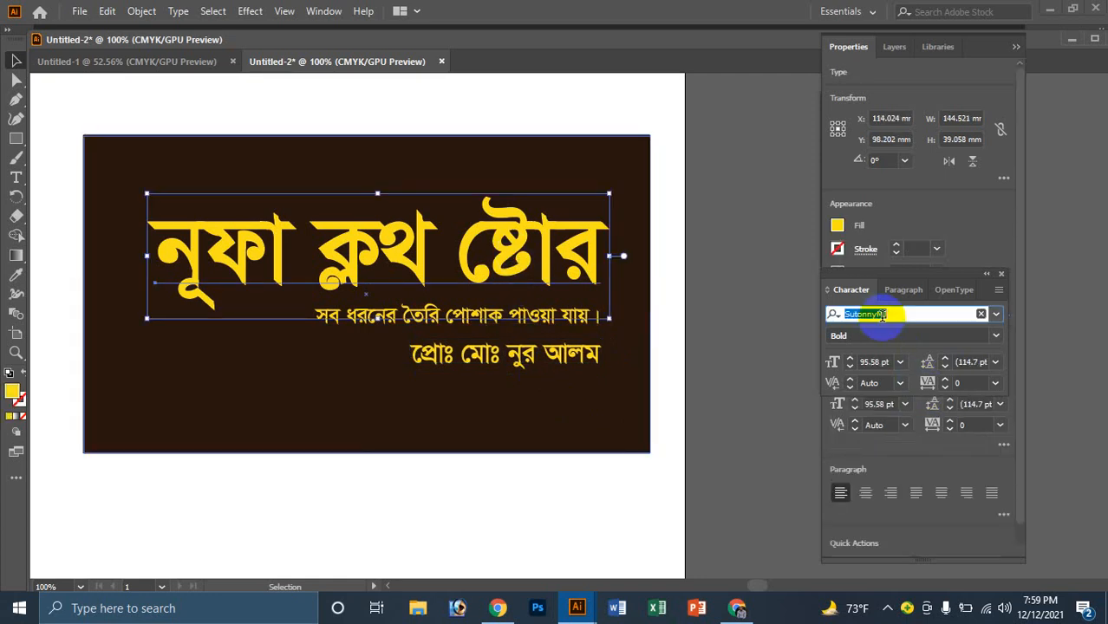
left_click_drag(507, 354, 503, 391)
Step: Retype the copy as the shop's mobile-number line and set it to 20 pt
key("t")
triple_click(507, 392)
type("েমাব")
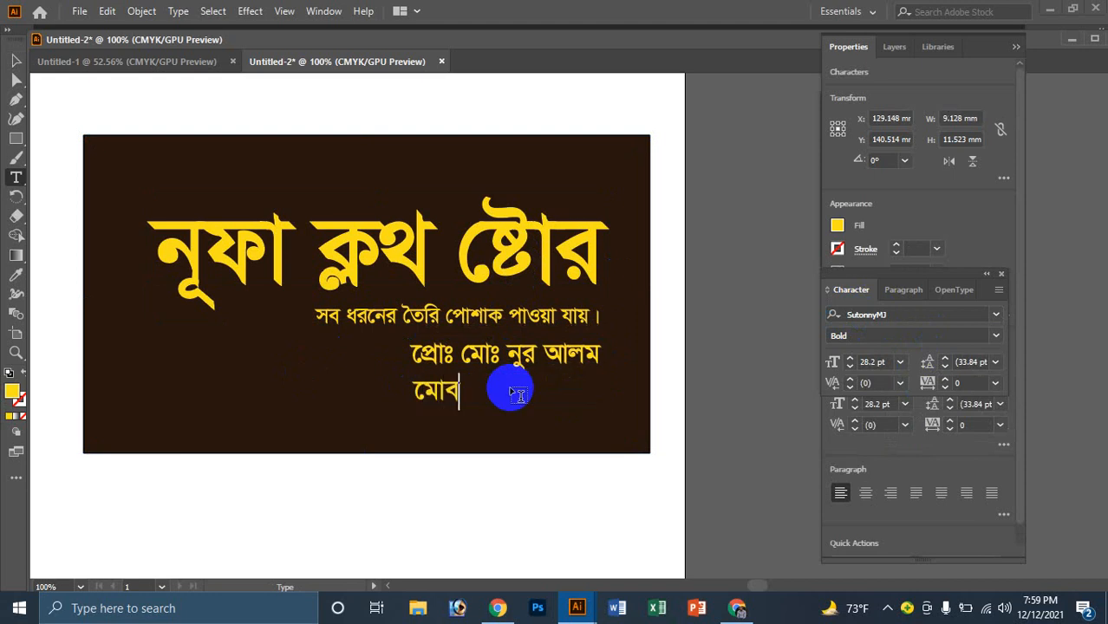
type("াঃ")
type("ে")
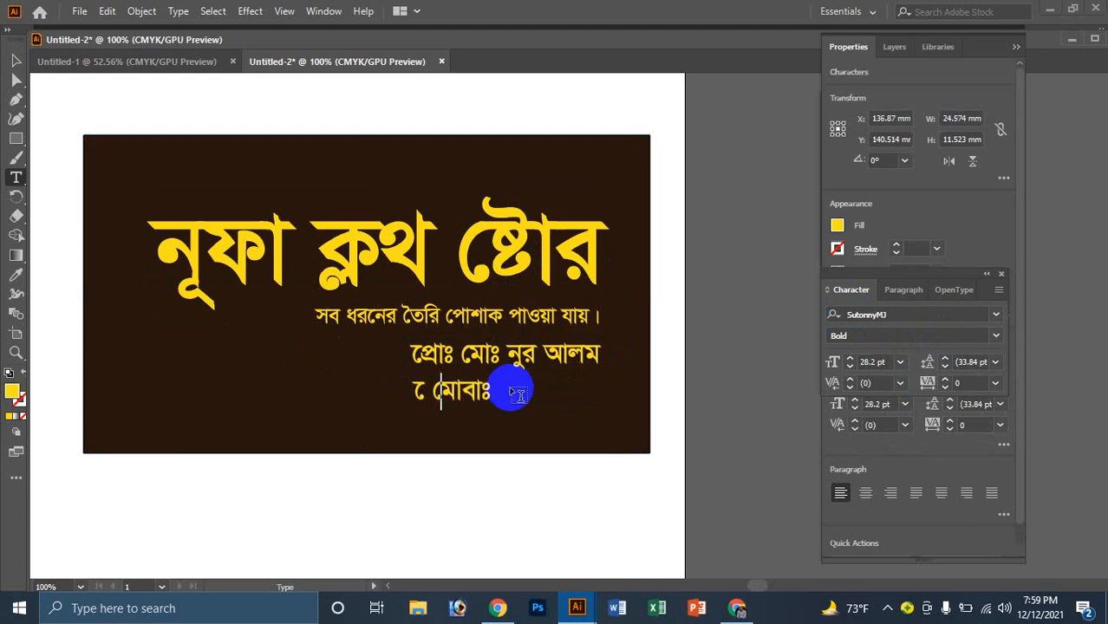
key("BackSpace")
key("BackSpace")
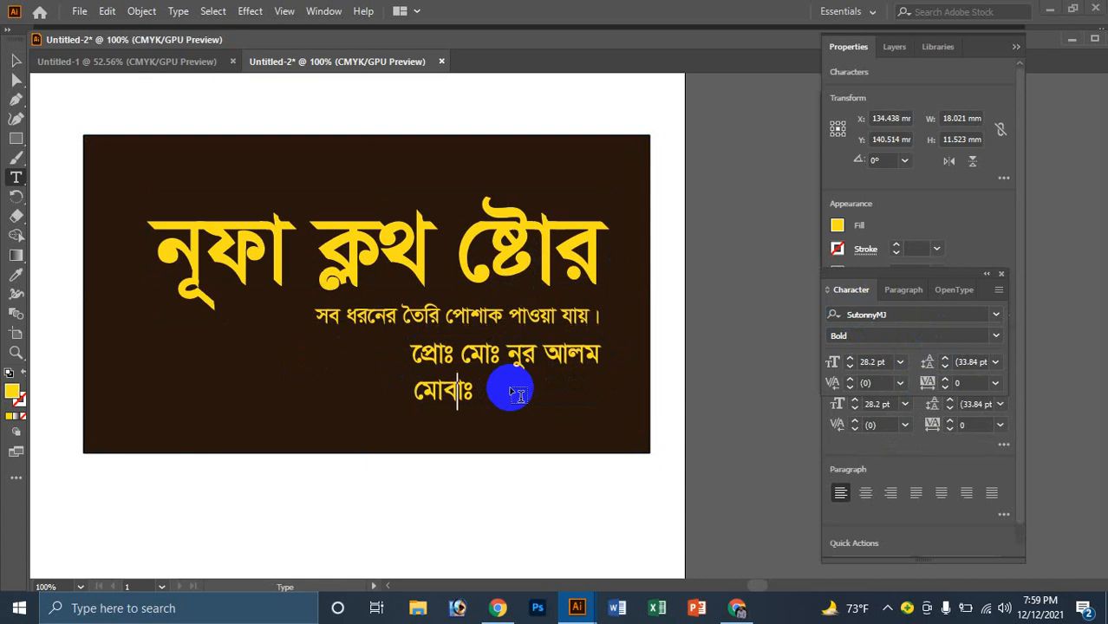
type("০১৭১৮-৬৪")
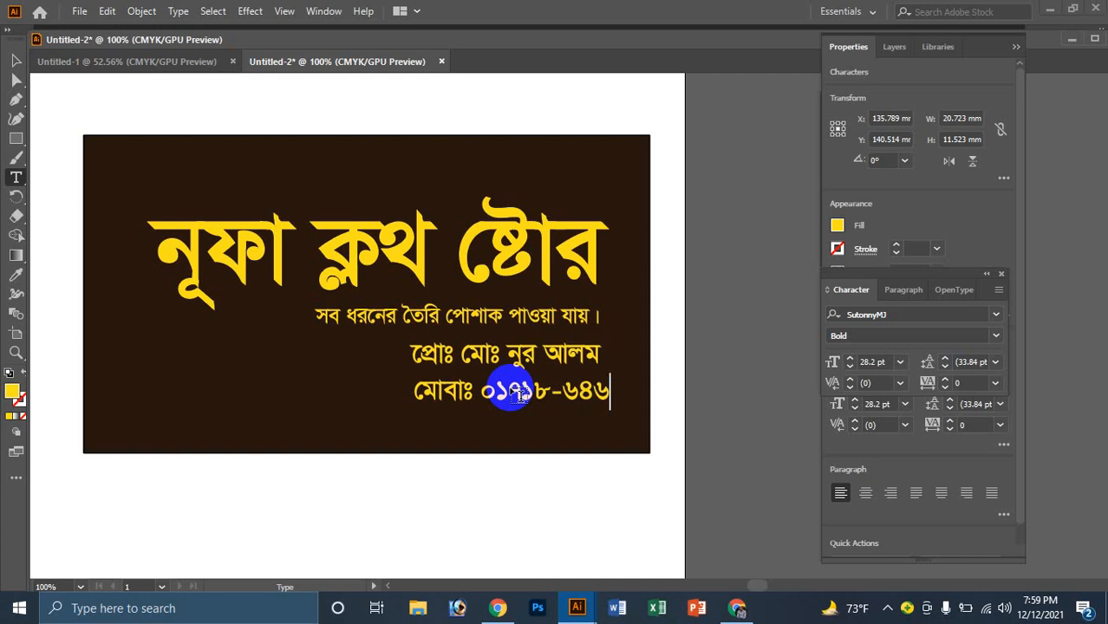
type("৬৪")
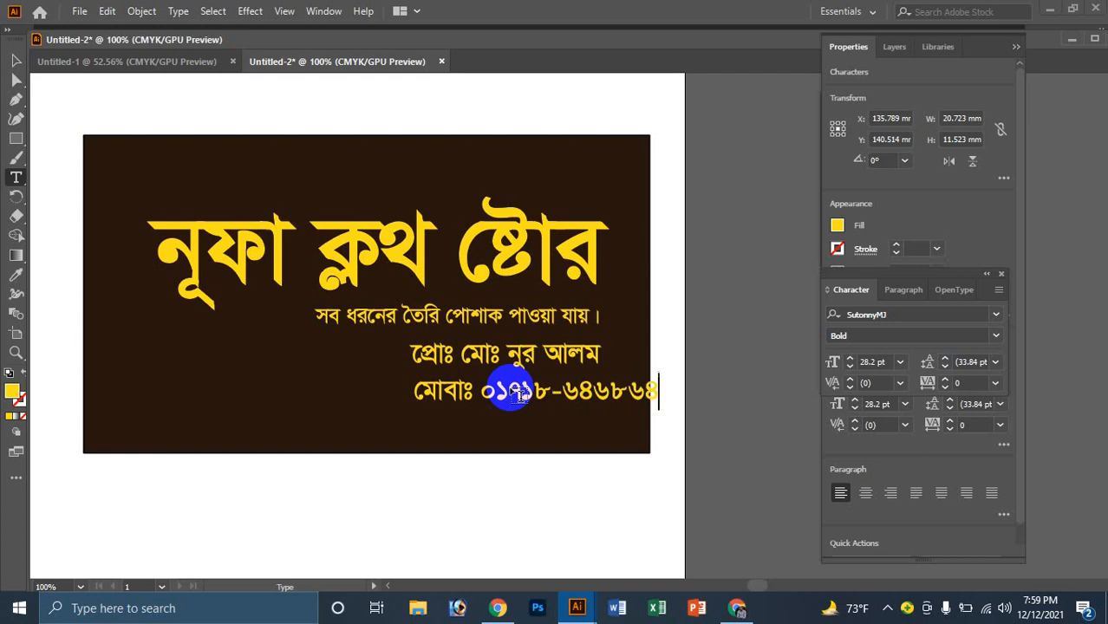
left_click(16, 60)
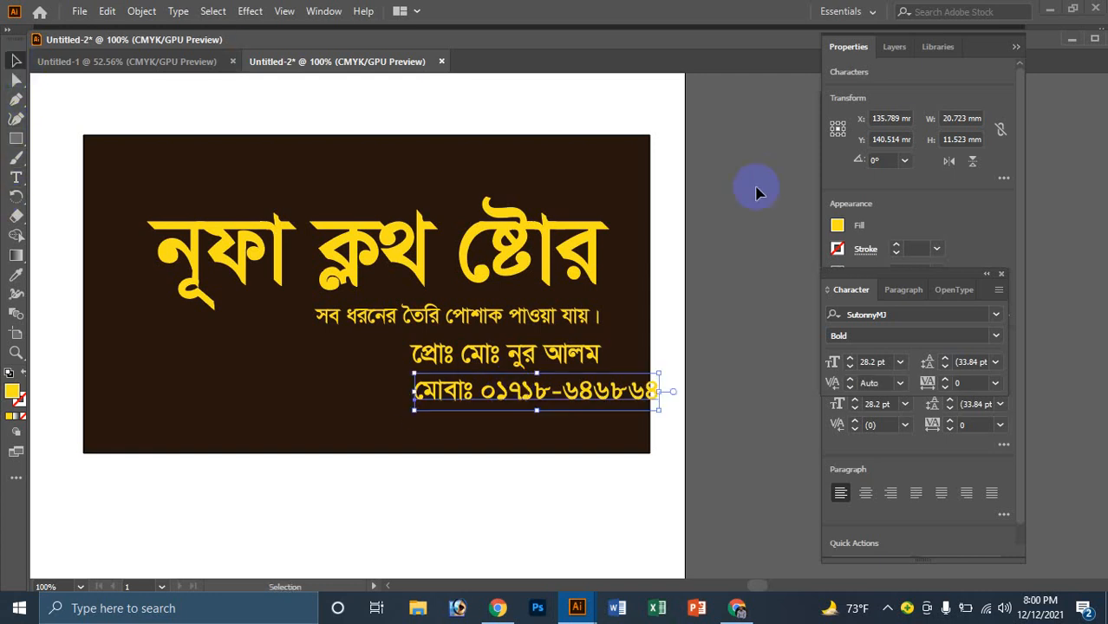
left_click(870, 361)
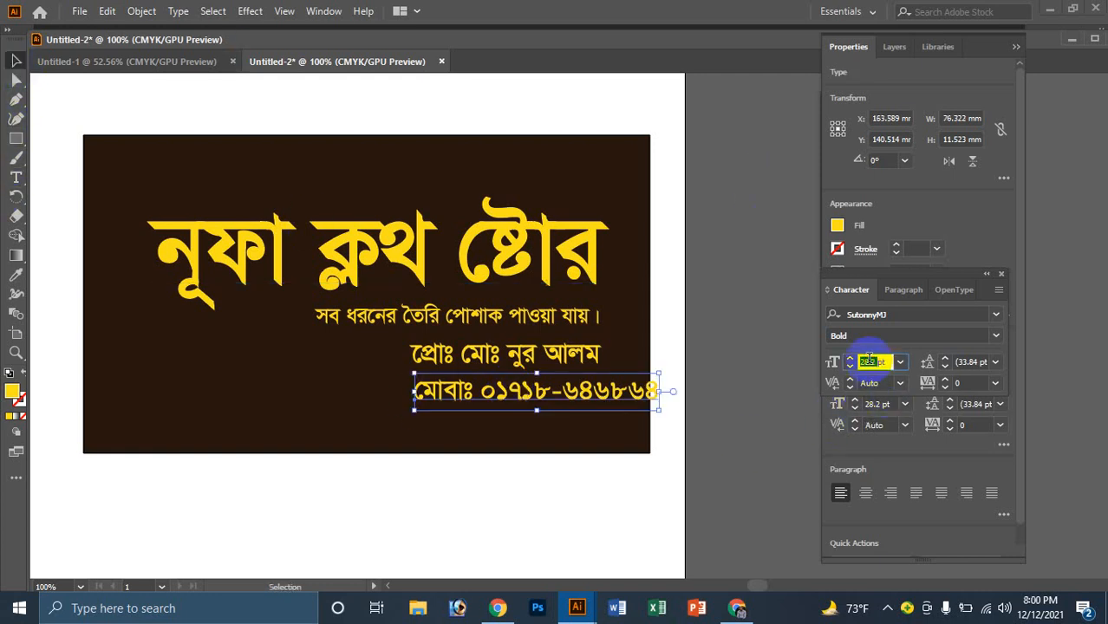
type("20")
key("Return")
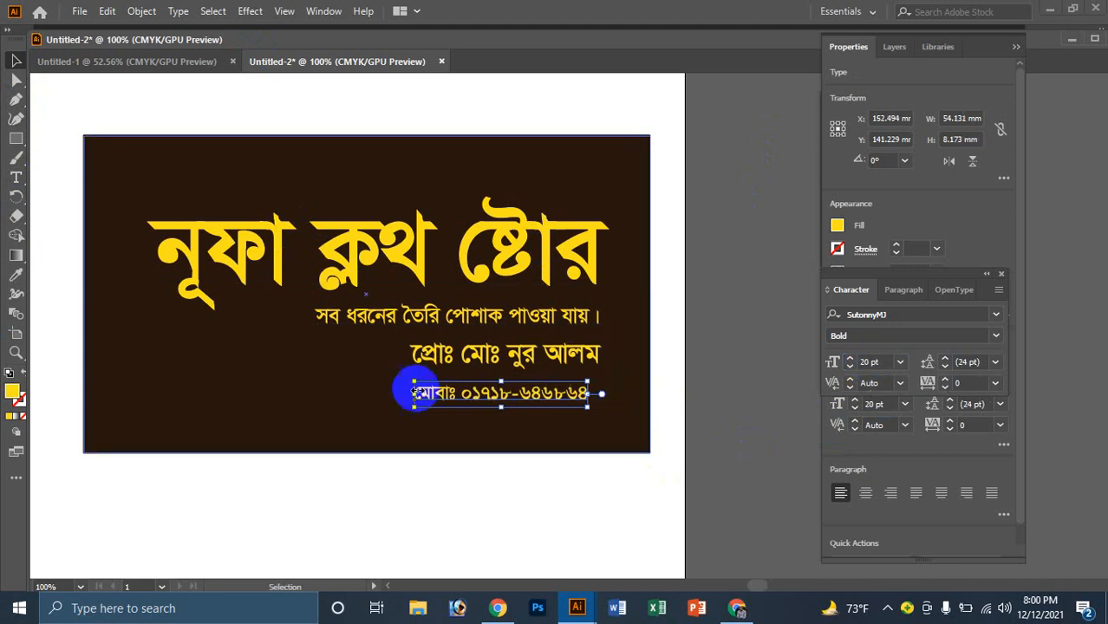
Step: Move the tagline left and slightly up under the title
left_click(376, 386)
scroll(520, 381, "up", 1)
left_click(553, 232)
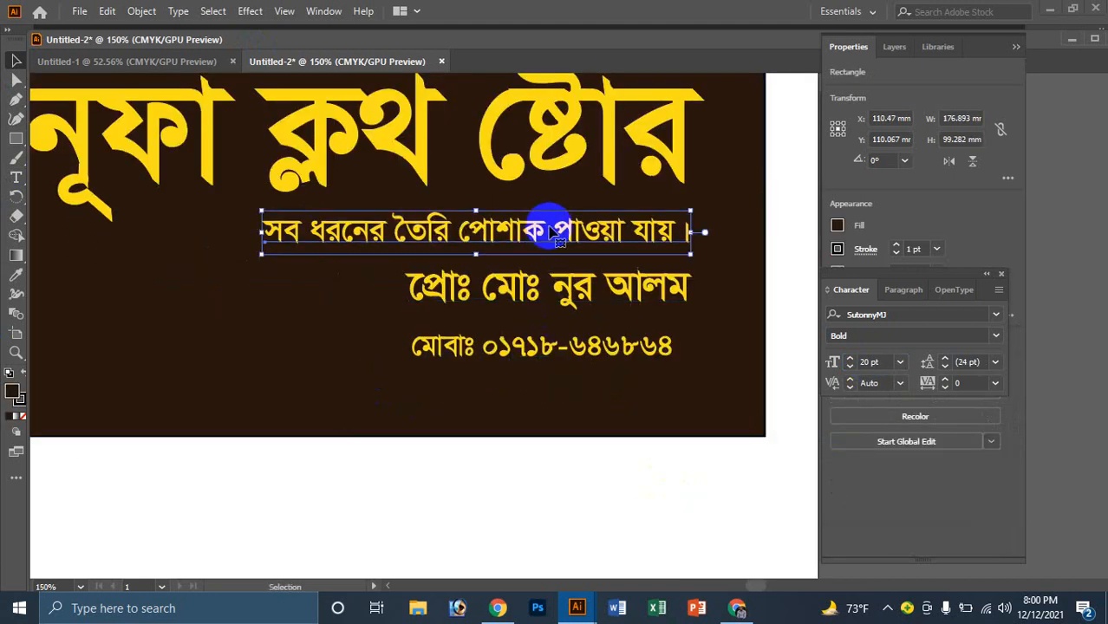
left_click_drag(523, 234, 404, 242)
left_click(427, 236, "ctrl+alt")
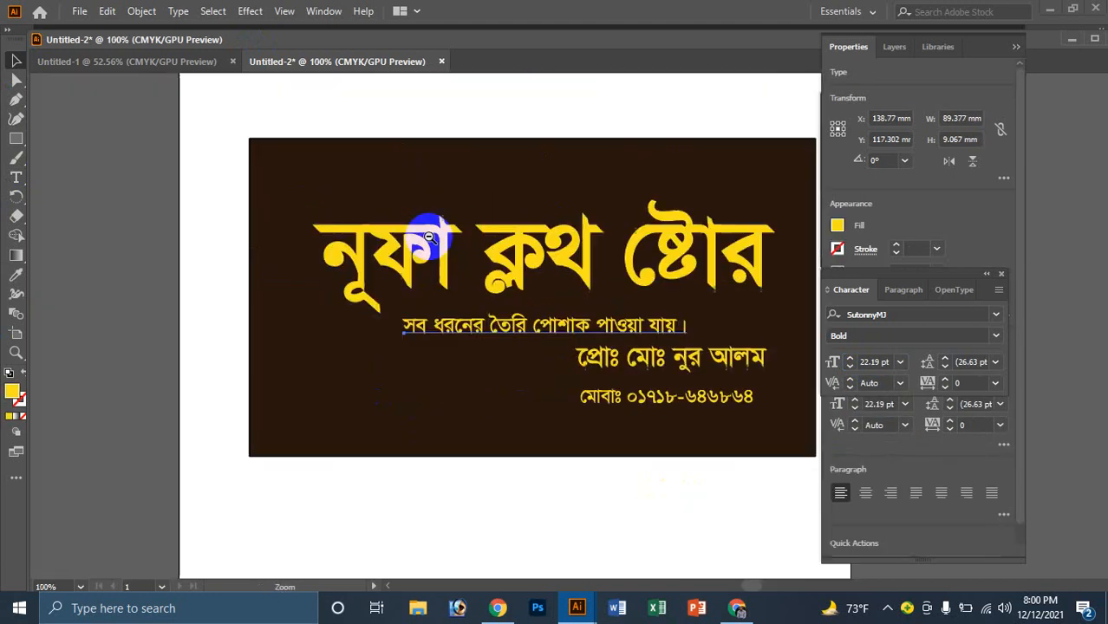
left_click(563, 312)
key("Up")
key("Up")
key("Up")
Step: Nudge the proprietor line up and the mobile-number line up and right
left_click(559, 254)
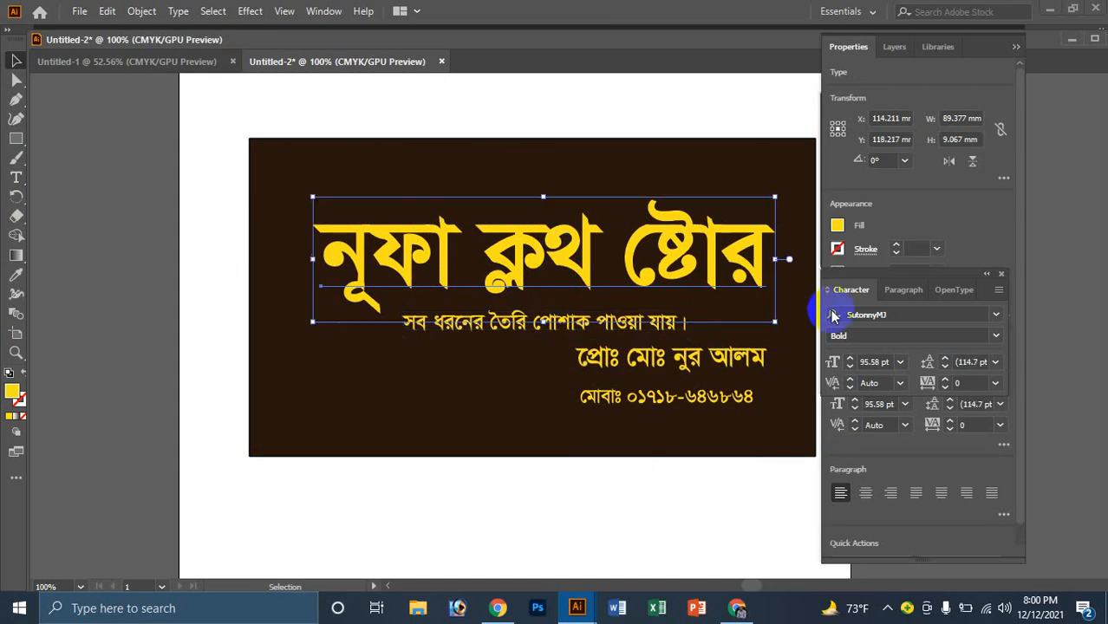
left_click(636, 379)
left_click(651, 357)
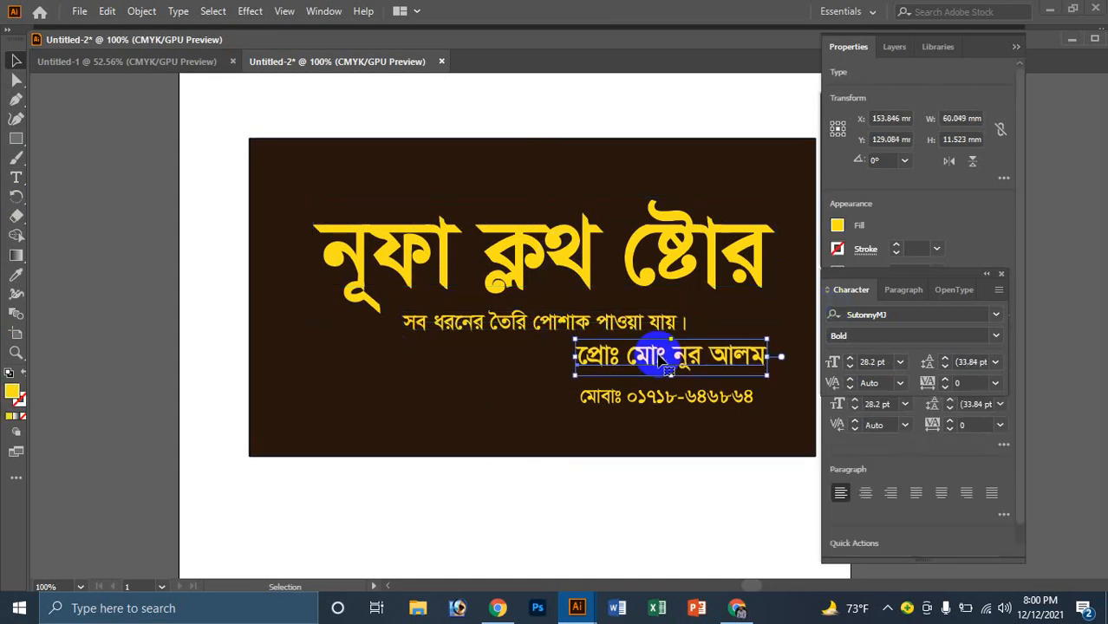
key("Up")
key("Up")
key("Up")
left_click(663, 395)
key("Right")
key("Right")
key("Right")
key("Right")
key("Right")
key("Right")
key("Right")
key("Right")
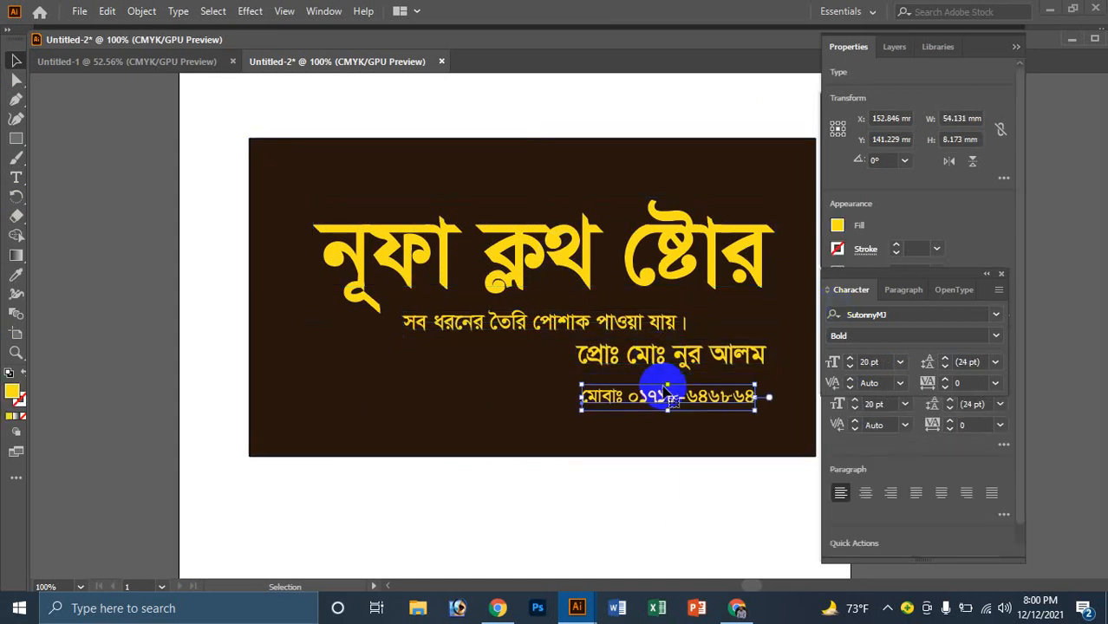
key("Up")
key("Up")
key("Up")
key("Up")
key("Up")
key("Up")
key("Up")
key("Up")
key("Up")
key("Up")
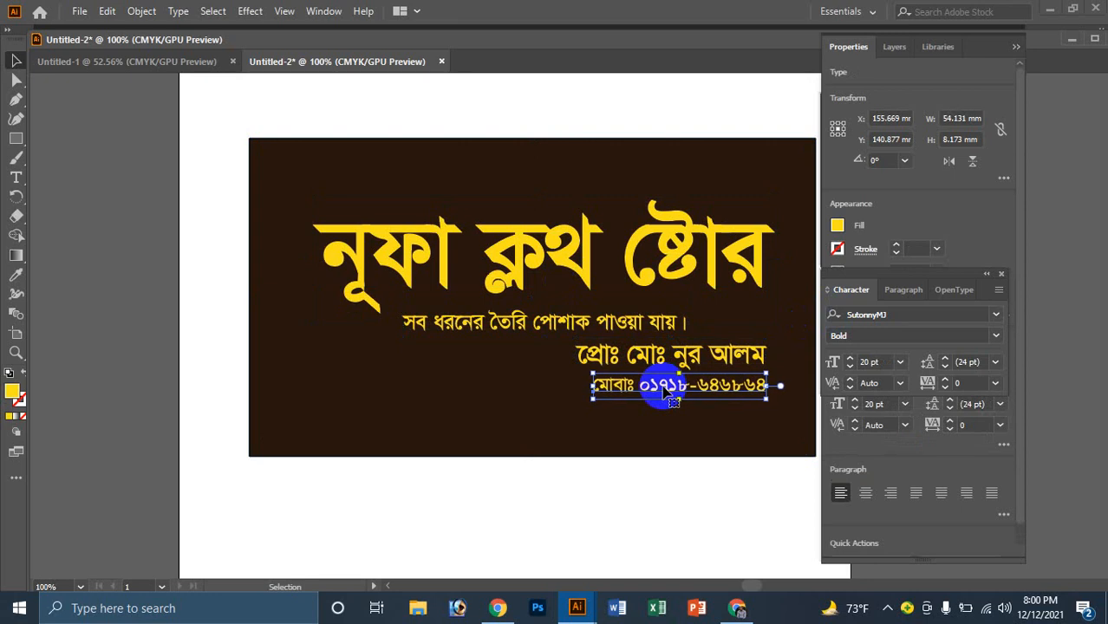
Step: Place a copy of the mobile-number line at the lower left of the cover
left_click(546, 373)
left_click_drag(635, 384, 382, 426)
double_click(382, 427)
Step: Replace the lower-left copy's text with the shop's Bengali address
triple_click(381, 427)
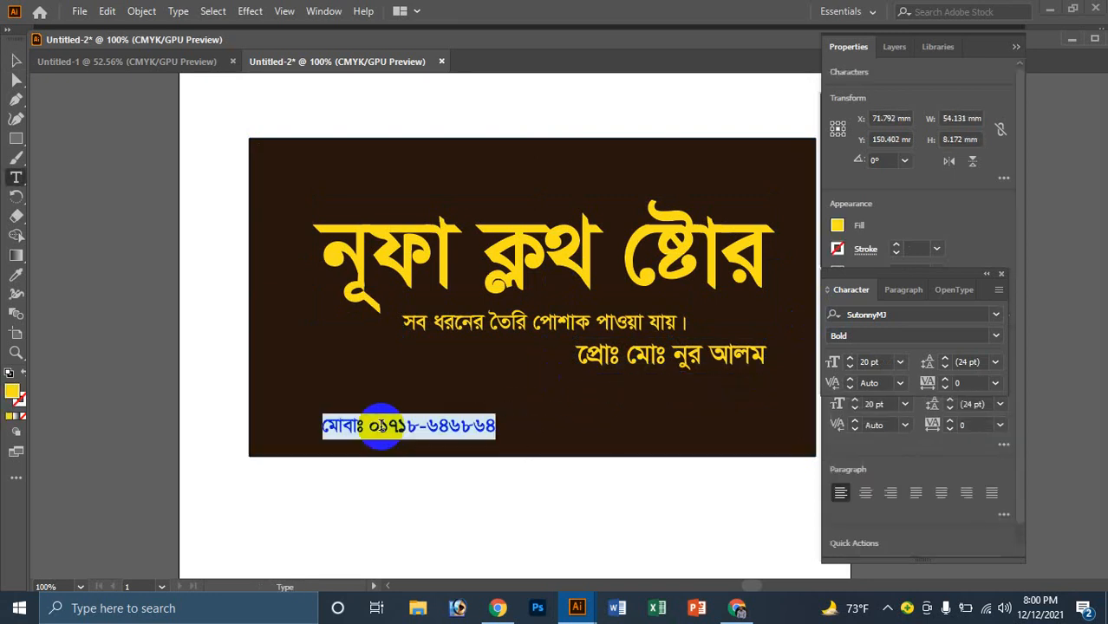
key("BackSpace")
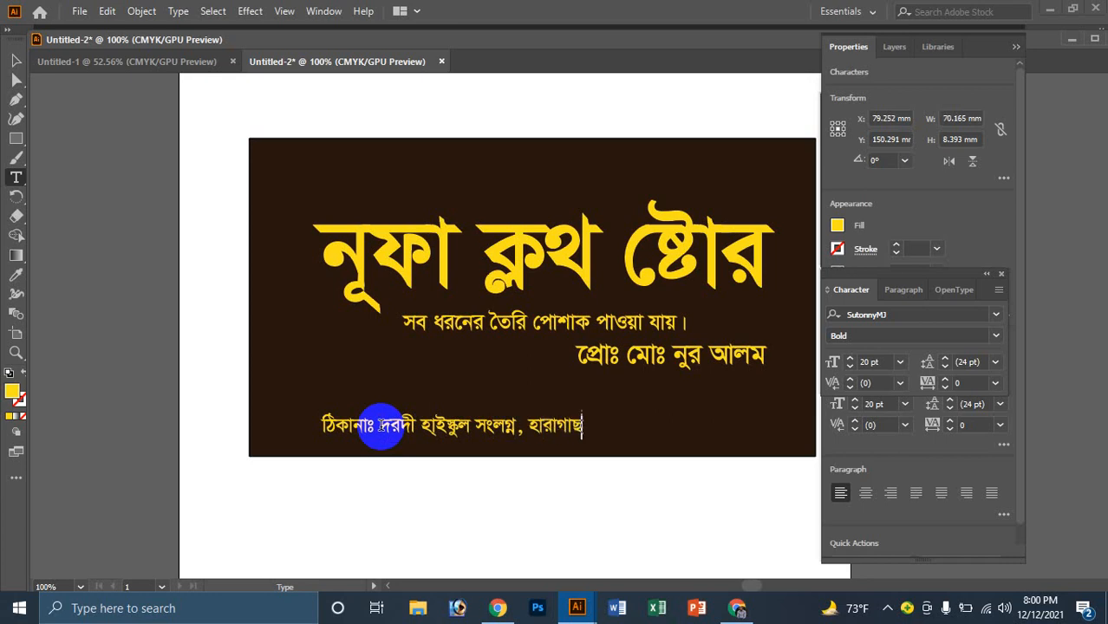
type("উরি")
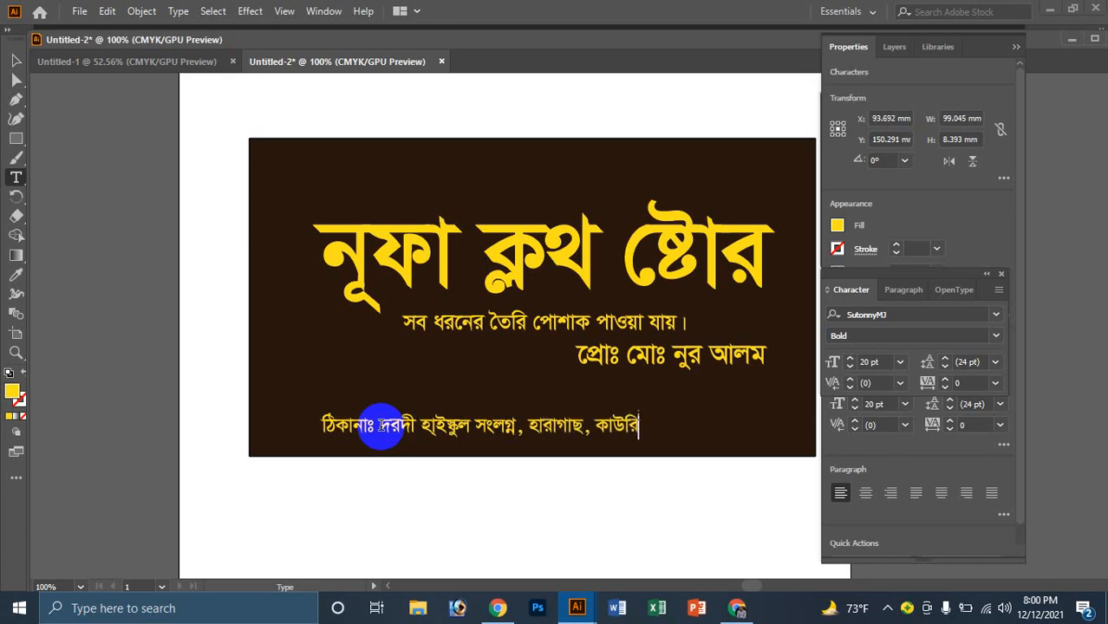
type("নিয়া, রংপুর।")
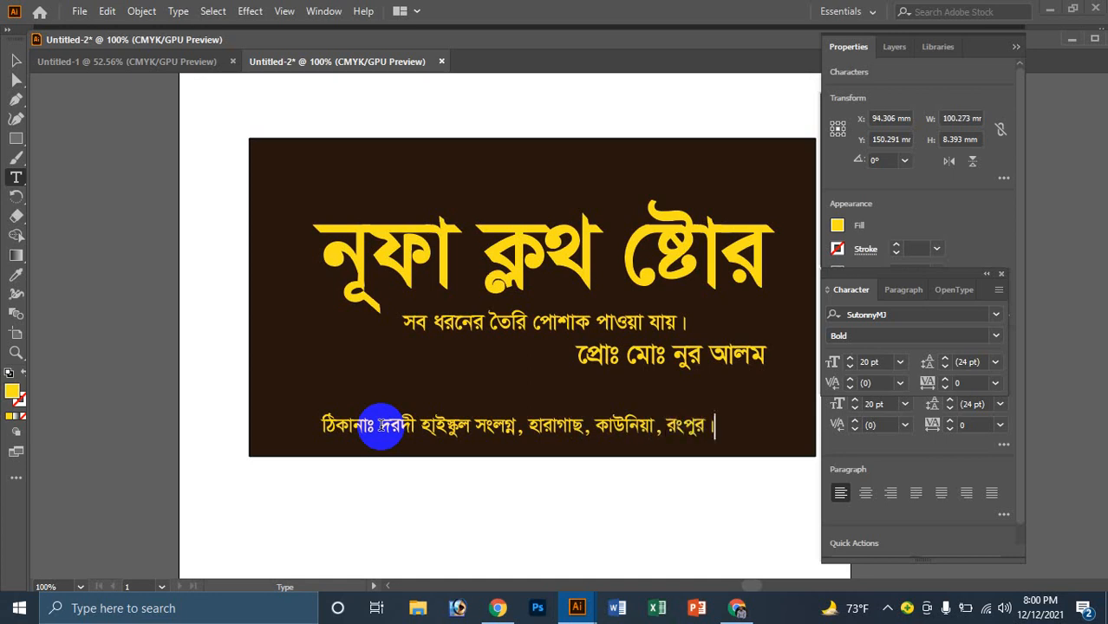
left_click(15, 59)
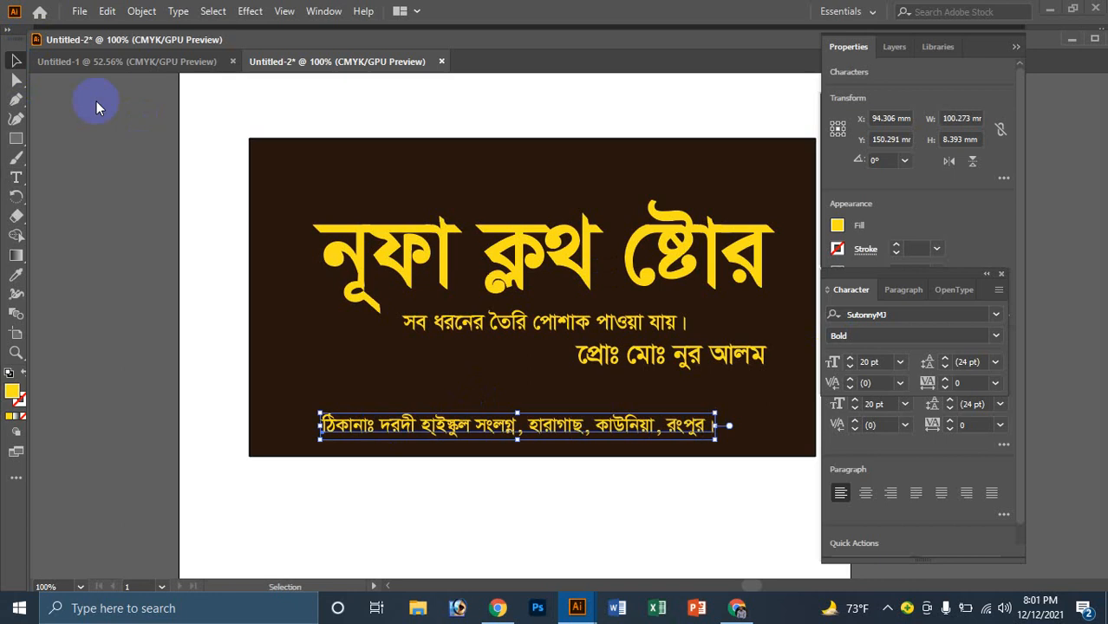
Step: Draw a thin rectangle bar and move the address text below the card
left_click(436, 385)
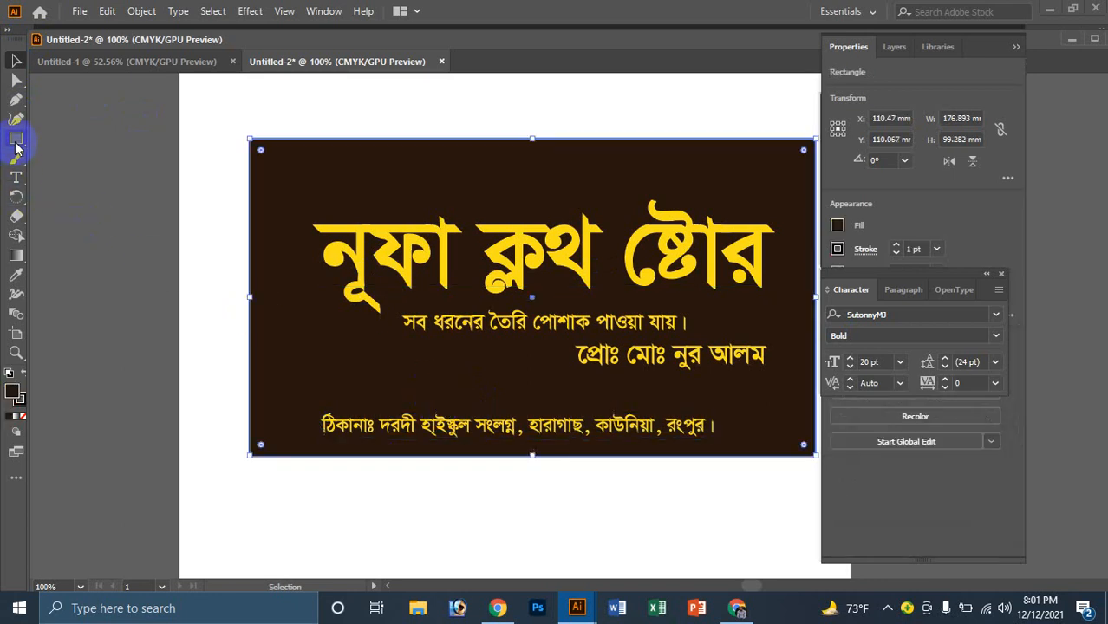
left_click(16, 138)
left_click_drag(305, 407, 756, 425)
left_click(16, 61)
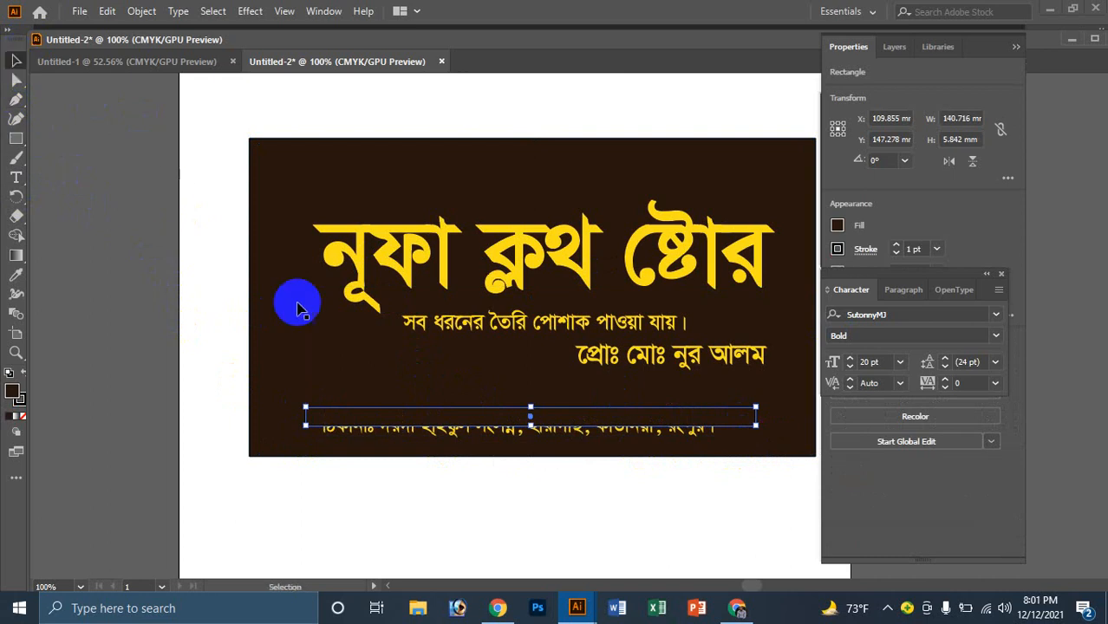
left_click(397, 433)
left_click_drag(425, 435, 441, 525)
Step: Position the bar below the proprietor line and widen it to about 189.7 × 10.6 mm
left_click(523, 421)
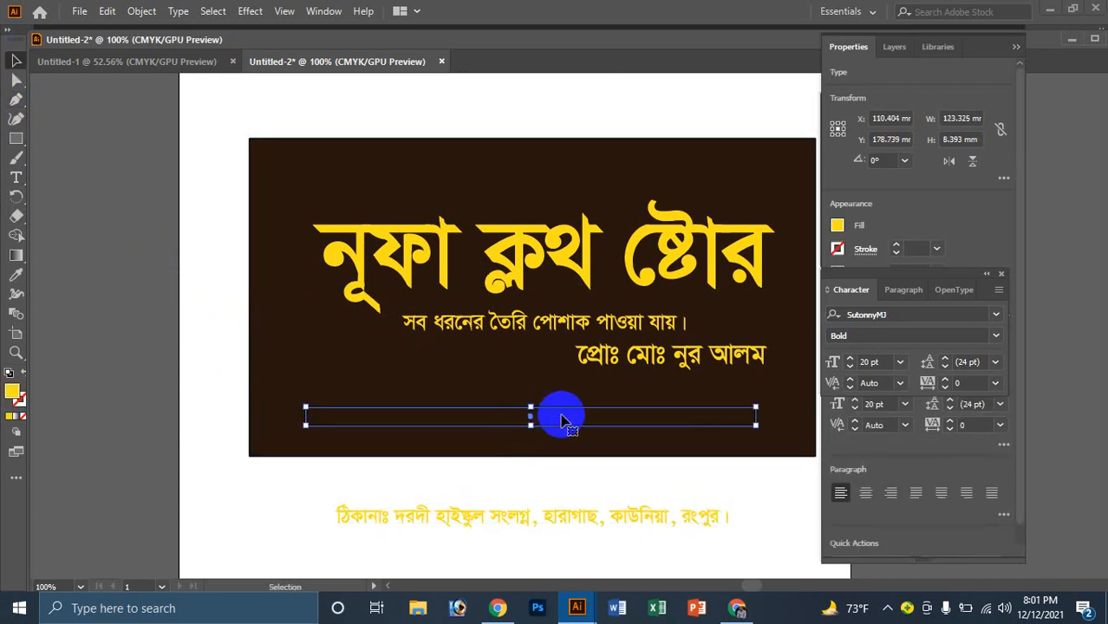
left_click_drag(638, 424, 698, 436)
key("ctrl+minus")
left_click_drag(563, 320, 530, 297)
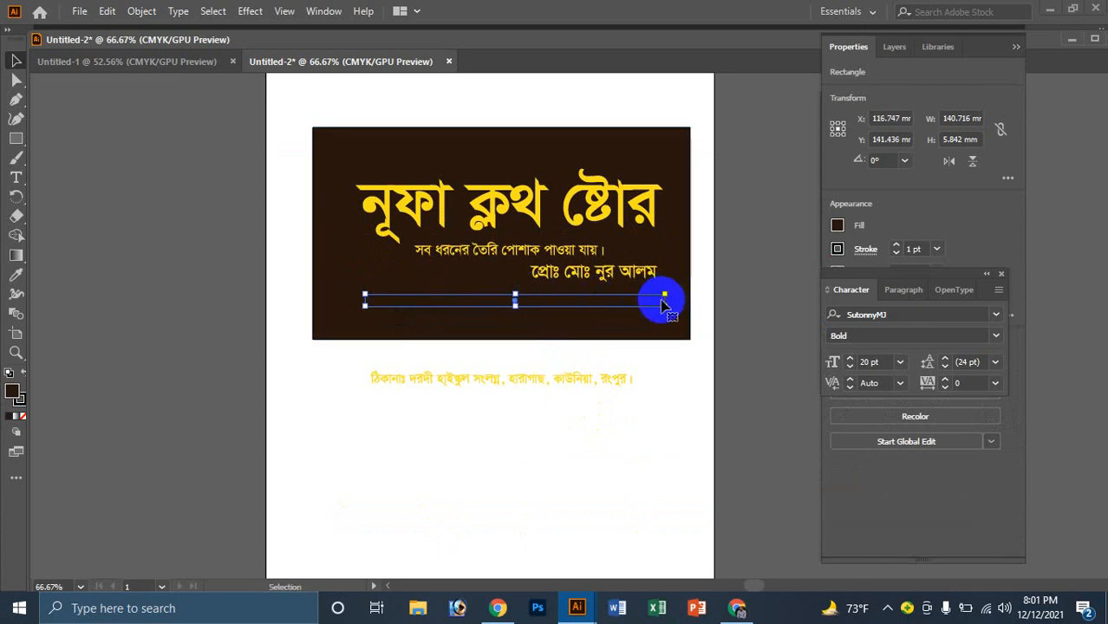
left_click_drag(663, 303, 707, 299)
left_click_drag(366, 294, 302, 278)
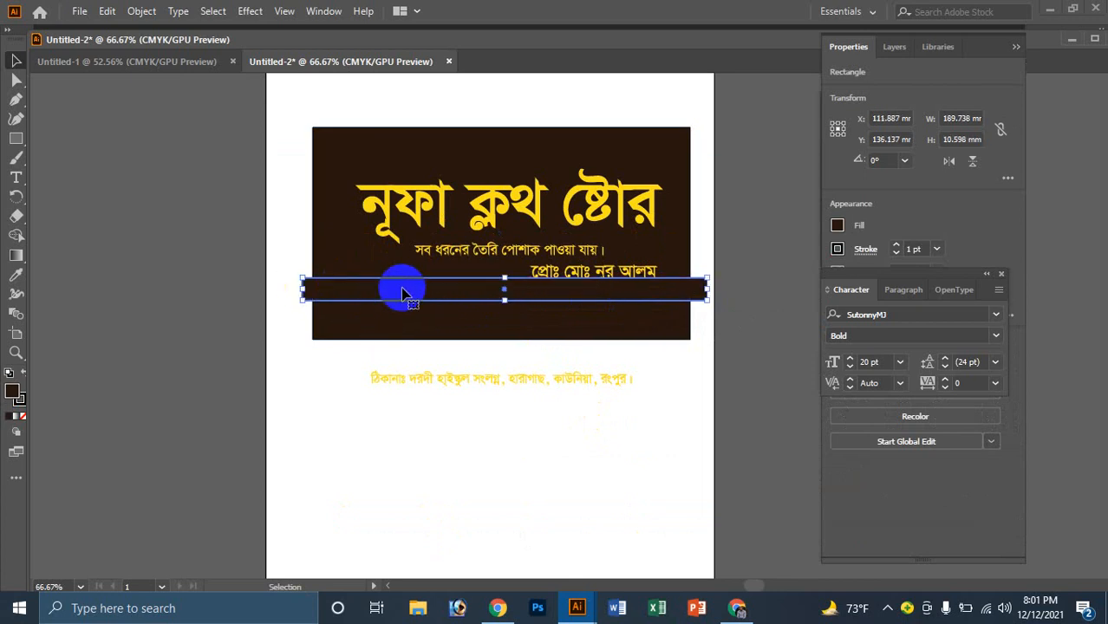
key("Down")
key("Down")
key("Down")
key("Down")
key("Down")
key("Down")
key("Down")
key("Down")
key("Down")
key("Down")
key("Down")
key("Down")
key("Down")
key("Down")
key("Down")
key("Down")
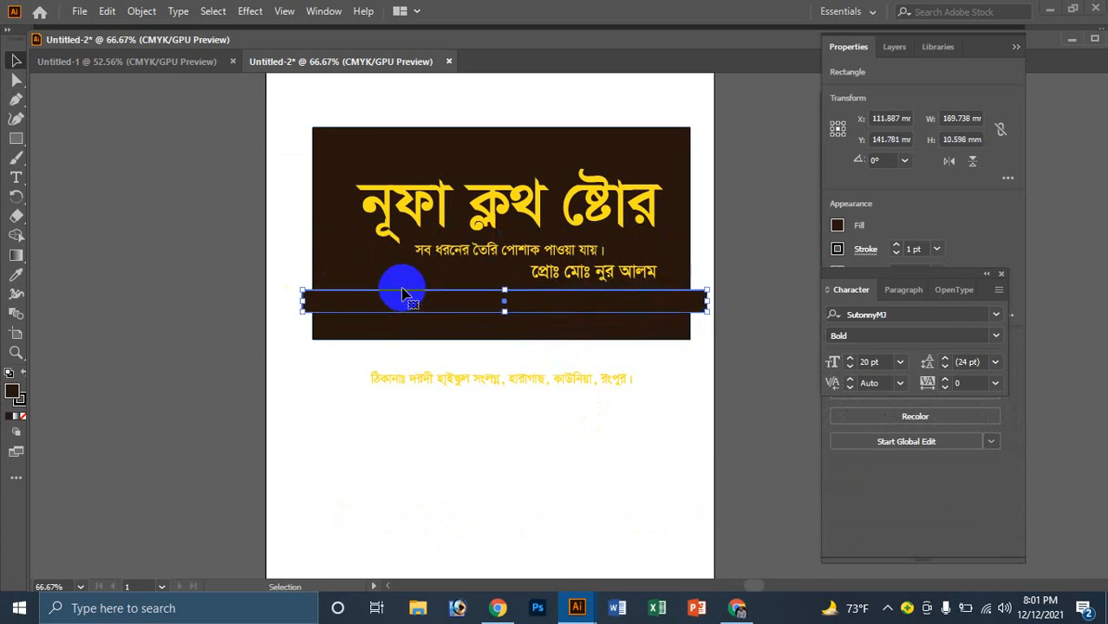
Step: Trim the bar's left end to the card edge
key("z")
left_click(360, 292)
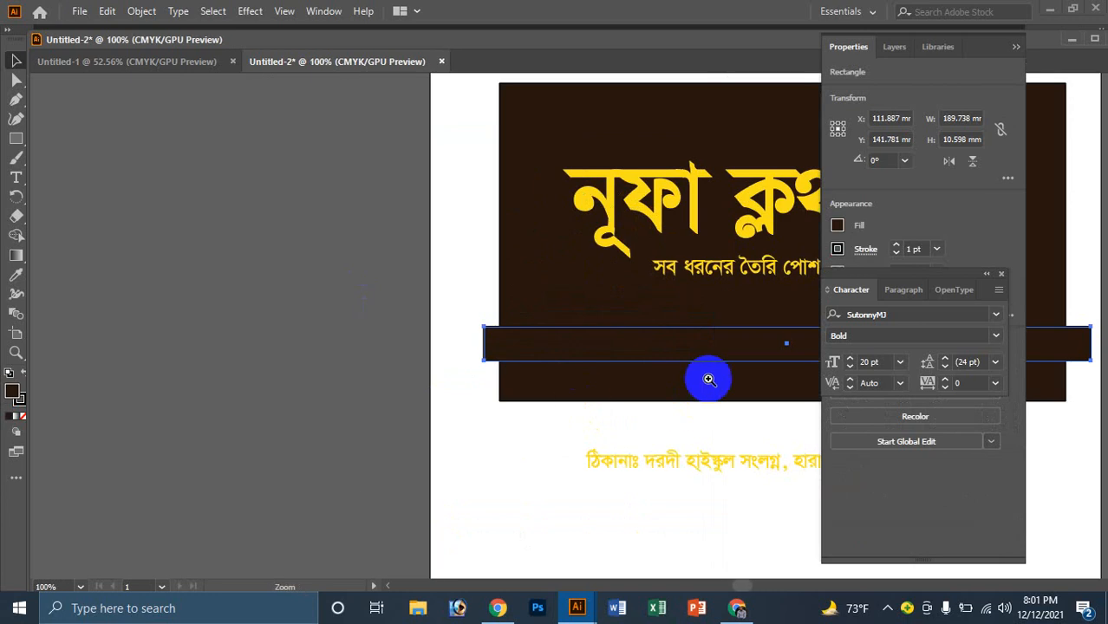
left_click(610, 336, "ctrl")
left_click(512, 342, "ctrl")
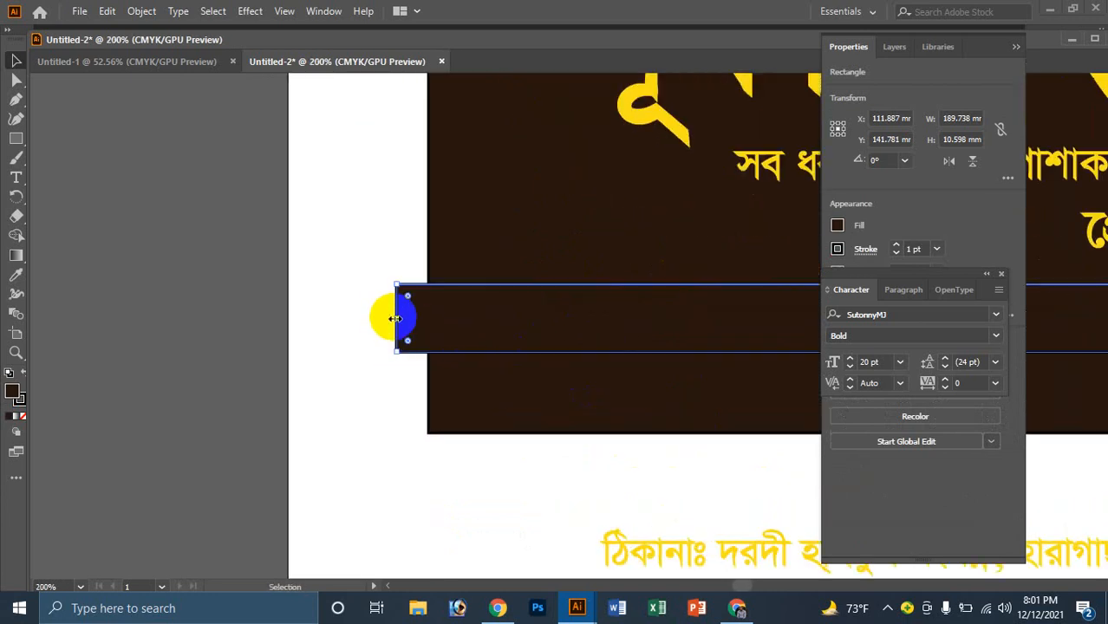
left_click_drag(395, 319, 428, 317)
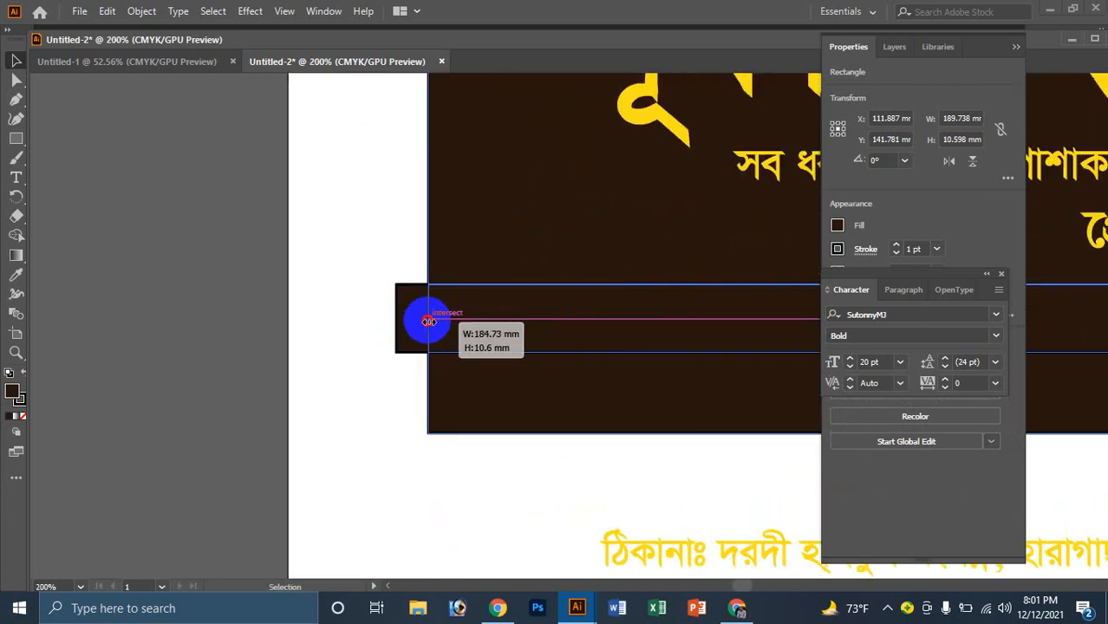
left_click(389, 280)
left_click(495, 317)
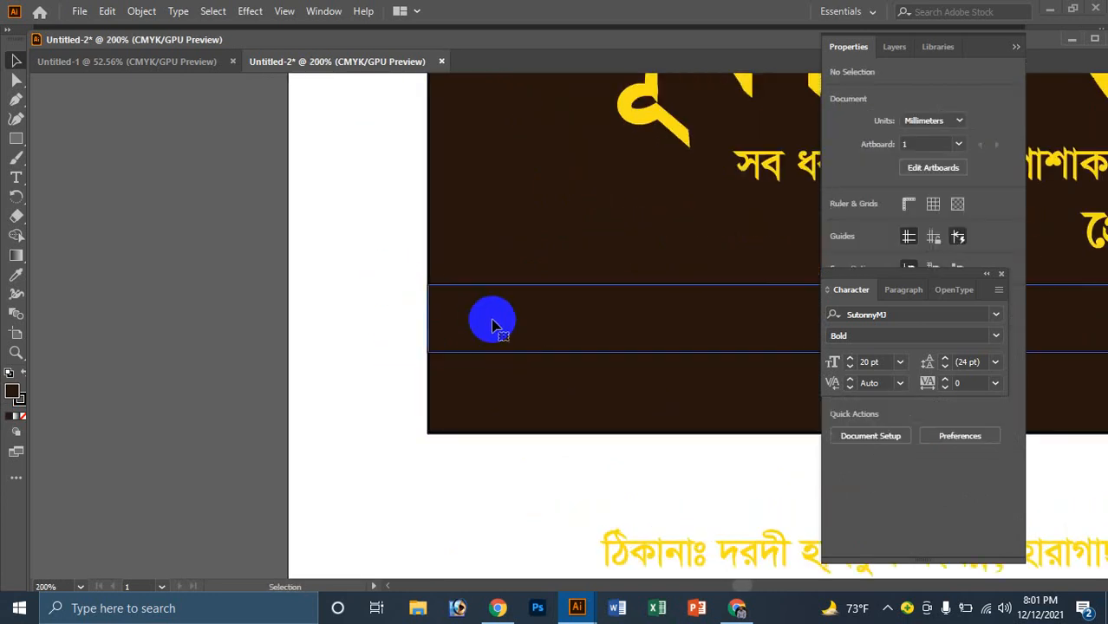
Step: Set the bar's stroke to None and its fill to peach EAB094
left_click(25, 417)
left_click(443, 438)
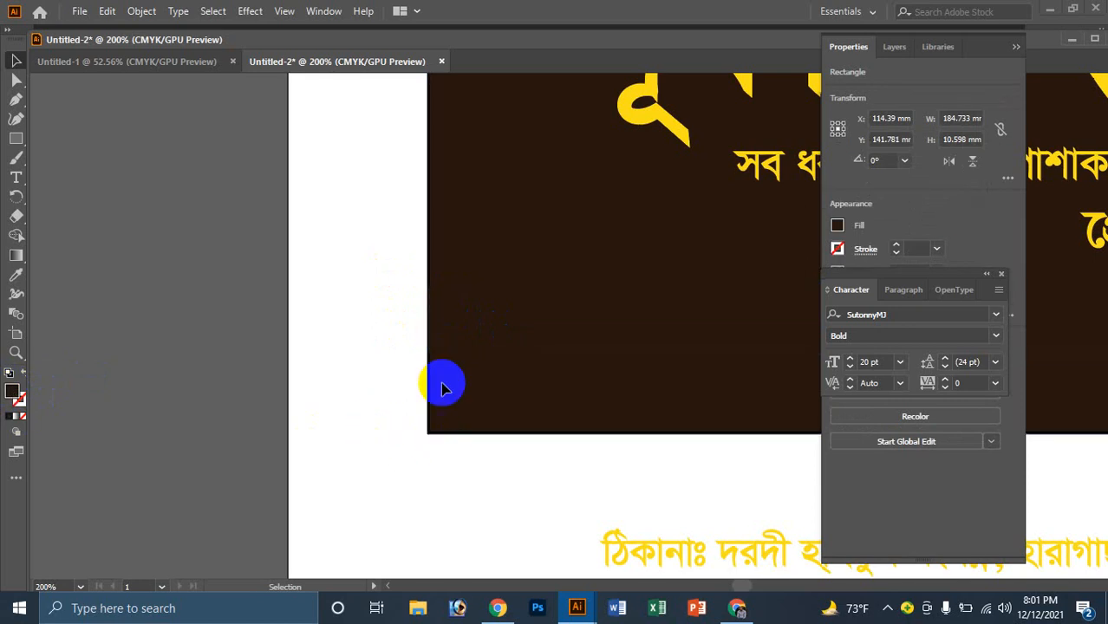
left_click(491, 328)
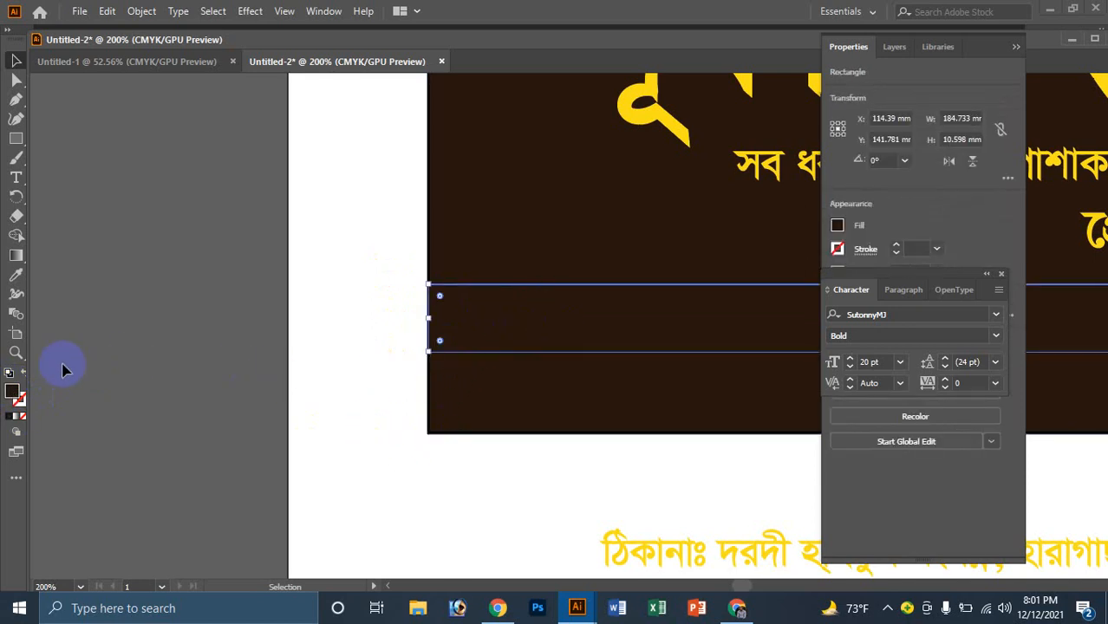
double_click(16, 395)
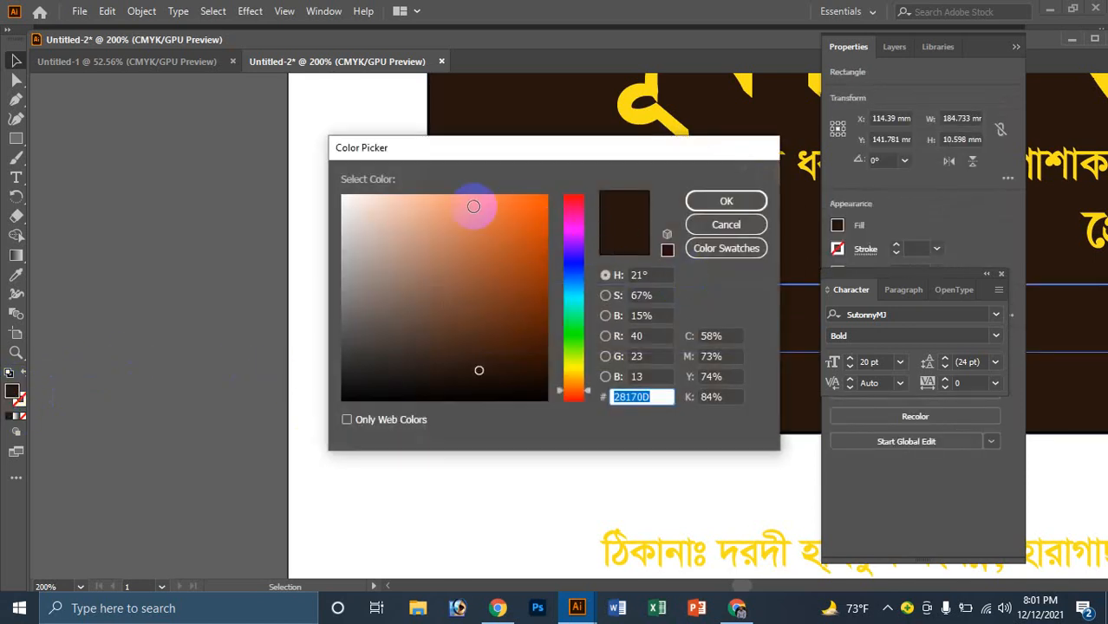
left_click(417, 210)
left_click(726, 200)
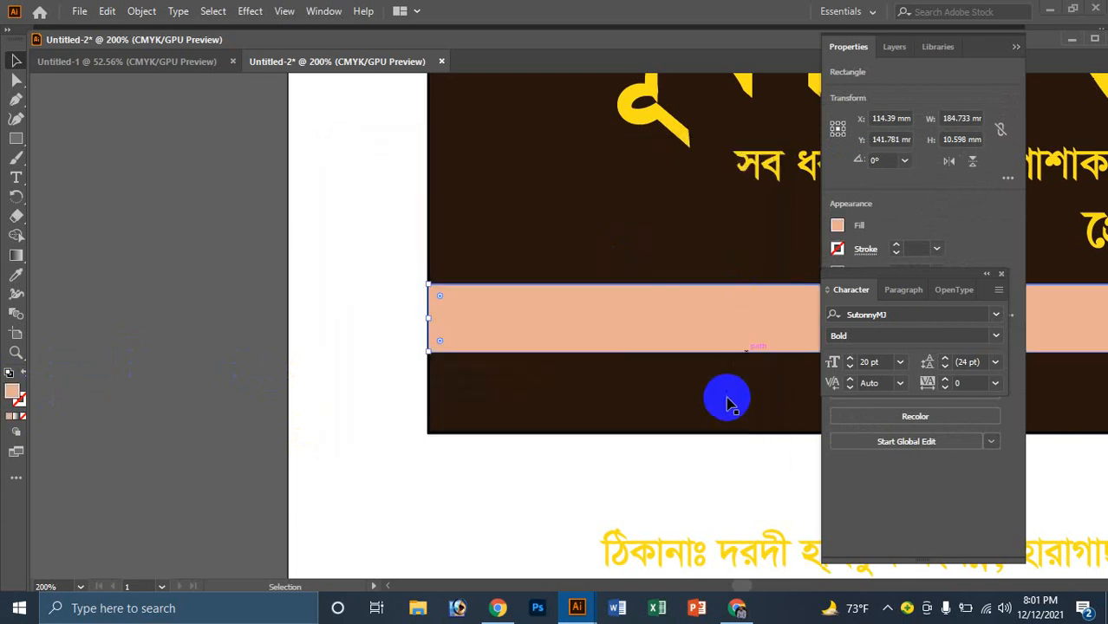
Step: Trim the bar's right end to the card edge and move the address text onto it
left_click(722, 379, "alt")
left_click(718, 366, "ctrl+alt")
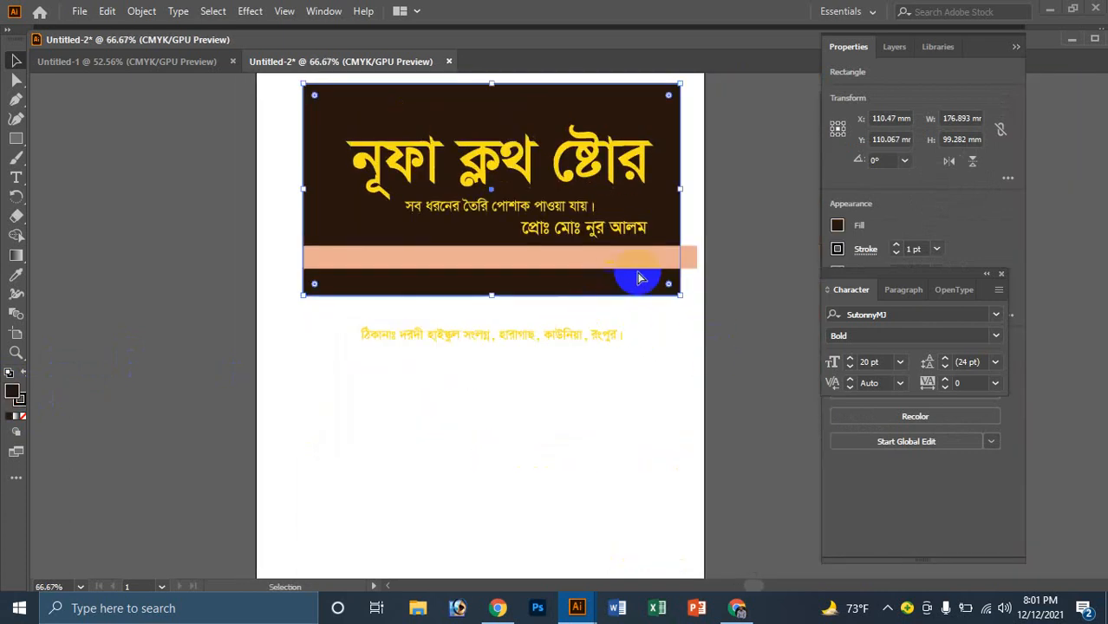
left_click(676, 268, "ctrl")
left_click(600, 319)
left_click_drag(600, 318, 577, 320)
left_click(574, 440)
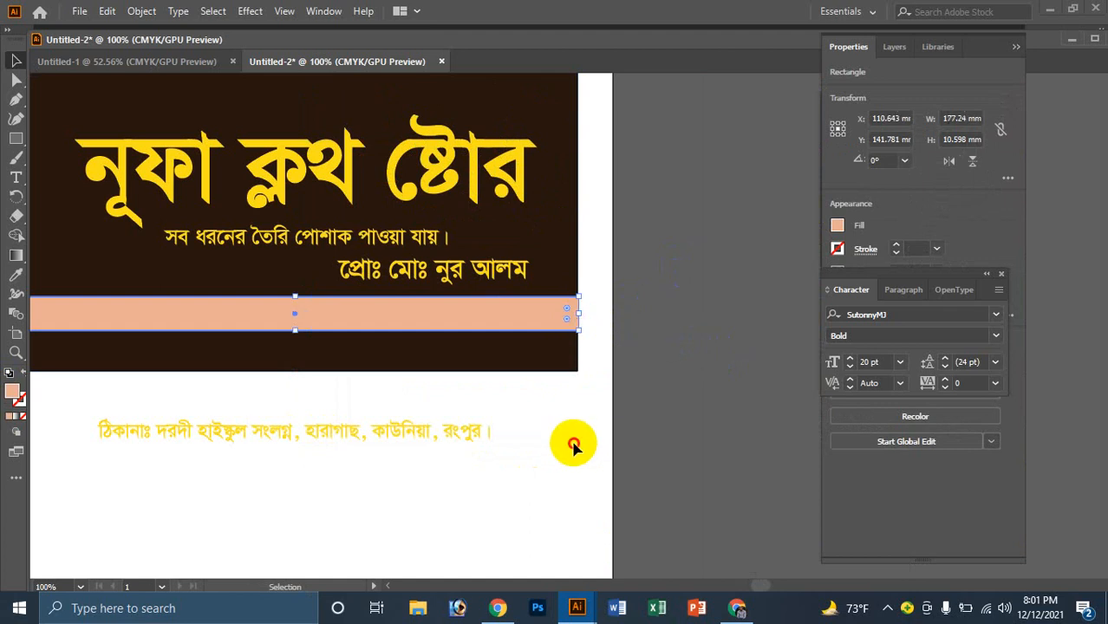
left_click(446, 438)
left_click_drag(274, 422, 328, 314)
Step: Bring the address line in front of the peach strip and shift it slightly right
right_click(330, 313)
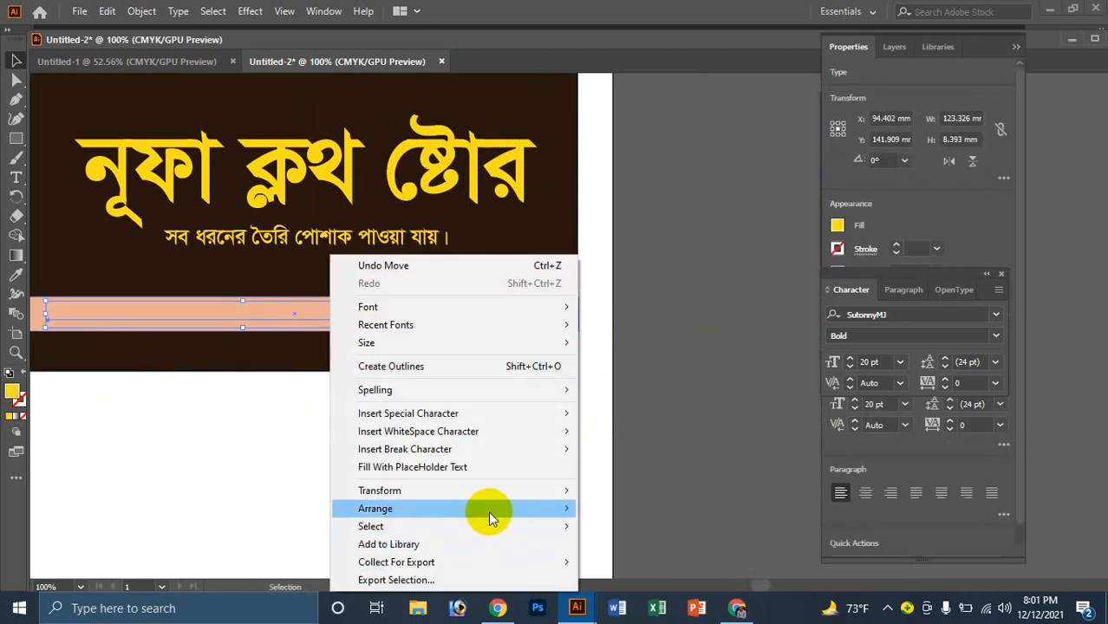
mouse_move(537, 506)
left_click(606, 509)
left_click(330, 468)
left_click(361, 370, "ctrl+alt")
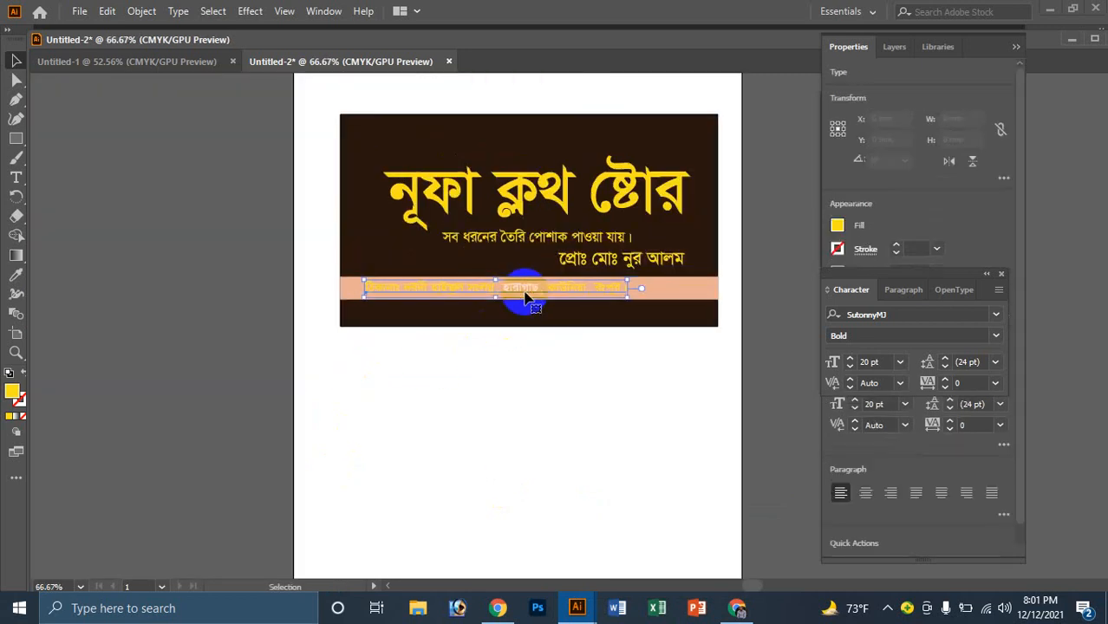
left_click_drag(525, 305, 528, 305)
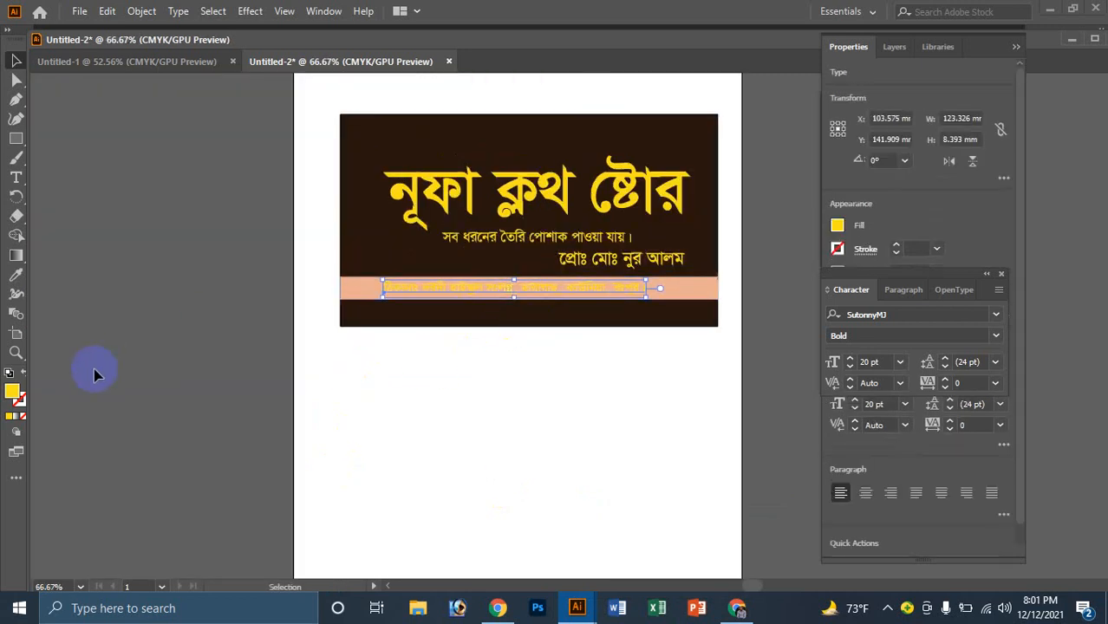
Step: Give the address text a near-black fill, 020200
double_click(17, 393)
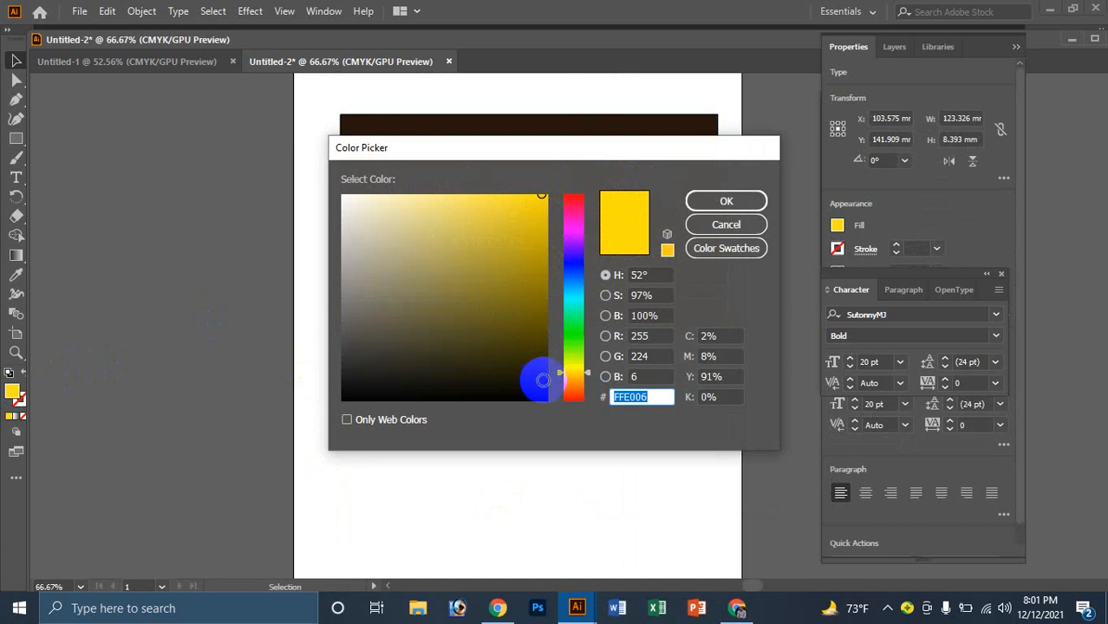
left_click_drag(534, 376, 542, 399)
left_click(726, 201)
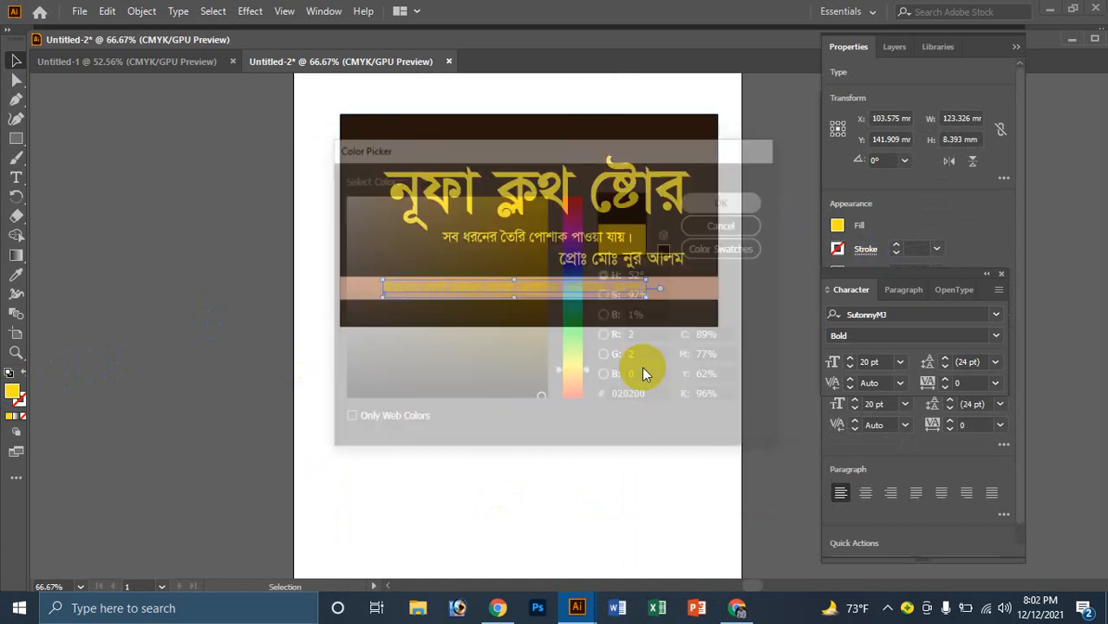
key("z")
left_click(539, 235)
left_click(579, 487)
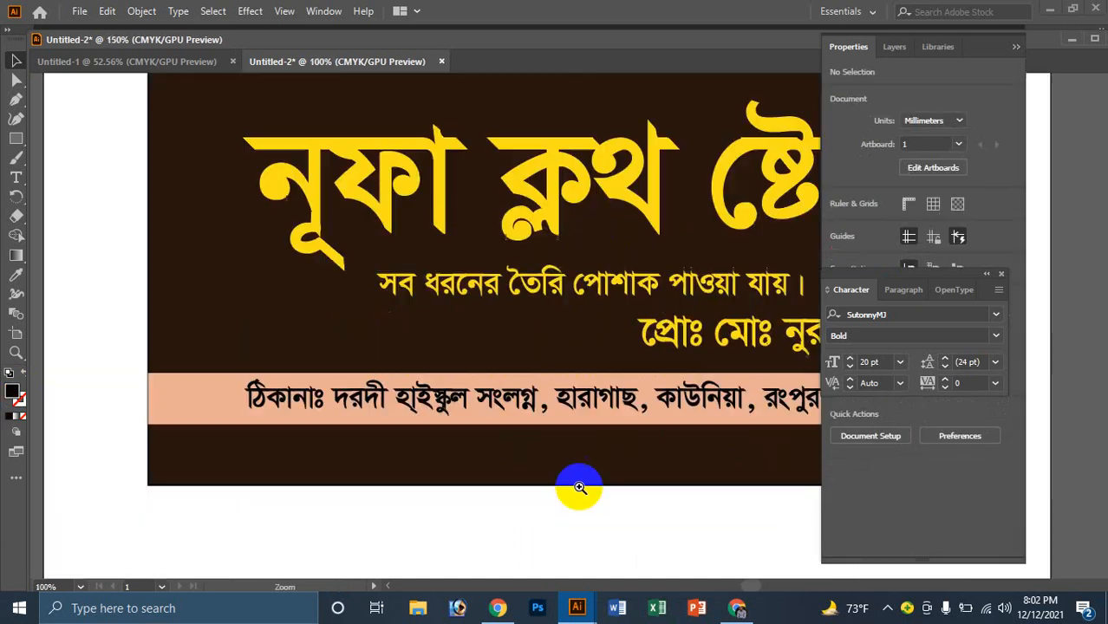
left_click(573, 409)
Step: Retype the broken vowel so the address reads হাইস্কুল, then nudge it right toward centre
key("v")
left_click(501, 315)
double_click(390, 320)
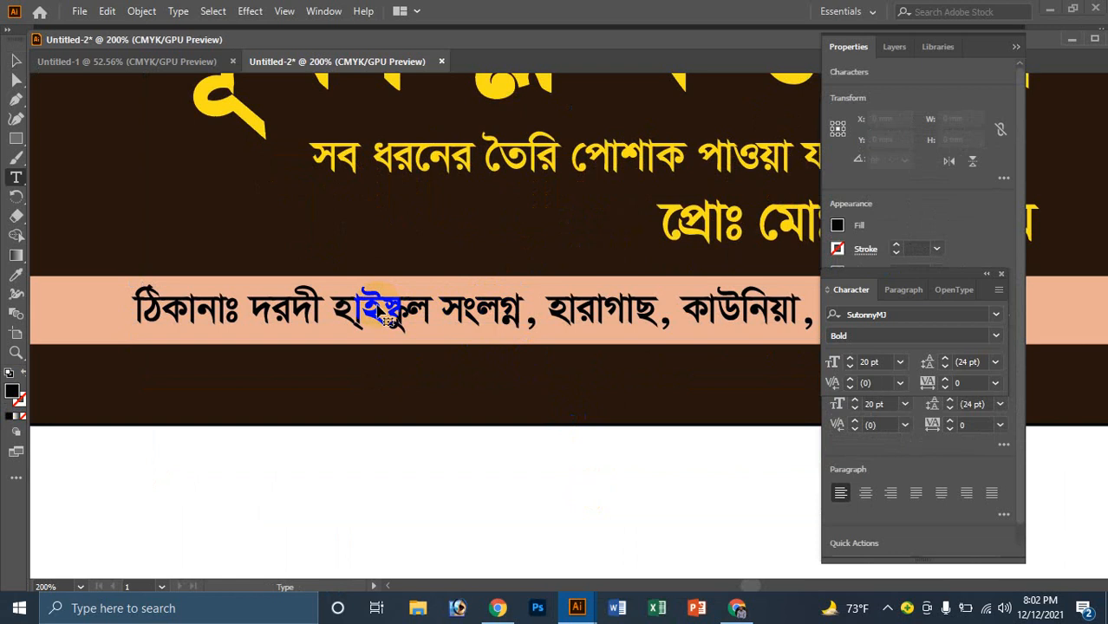
key("ctrl+a")
left_click(387, 307)
key("BackSpace")
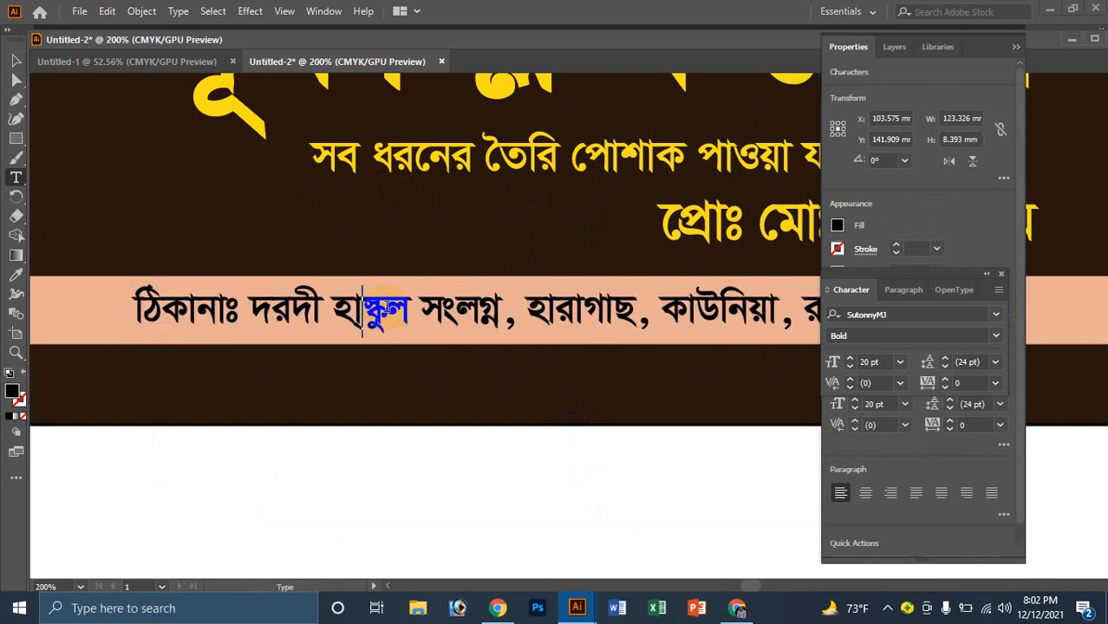
type("ই")
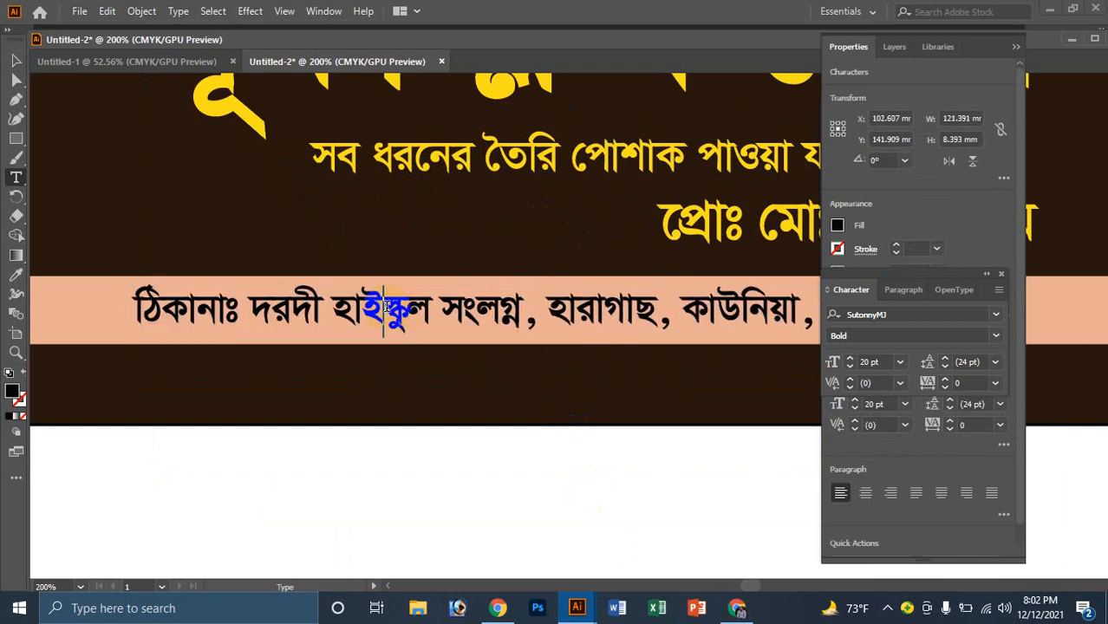
scroll(188, 247, "up", 1)
left_click(14, 58)
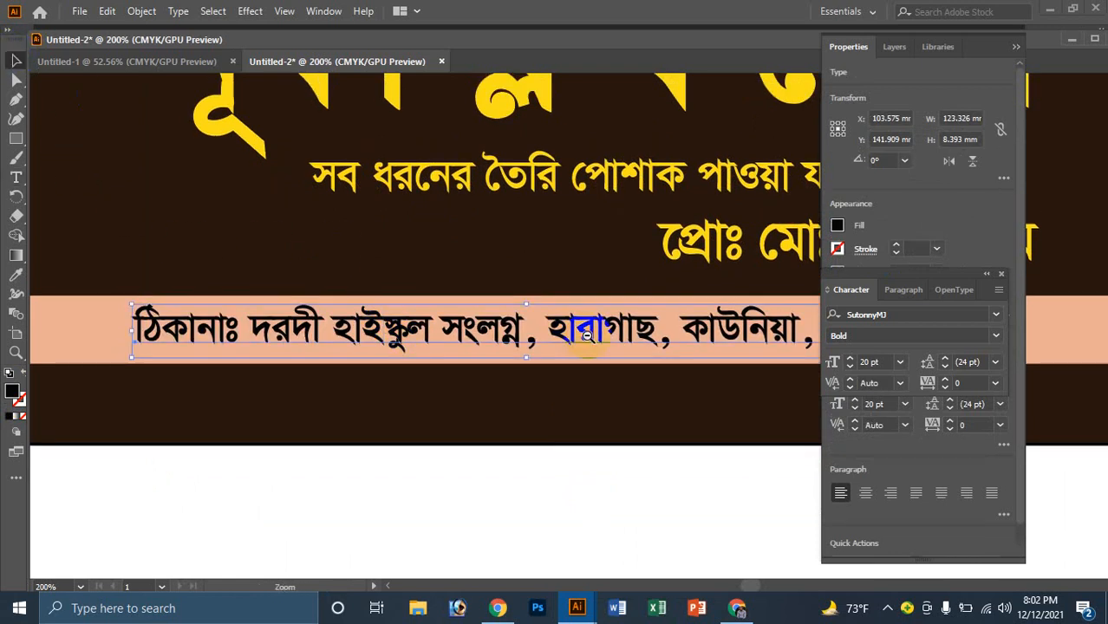
scroll(580, 319, "down", 3)
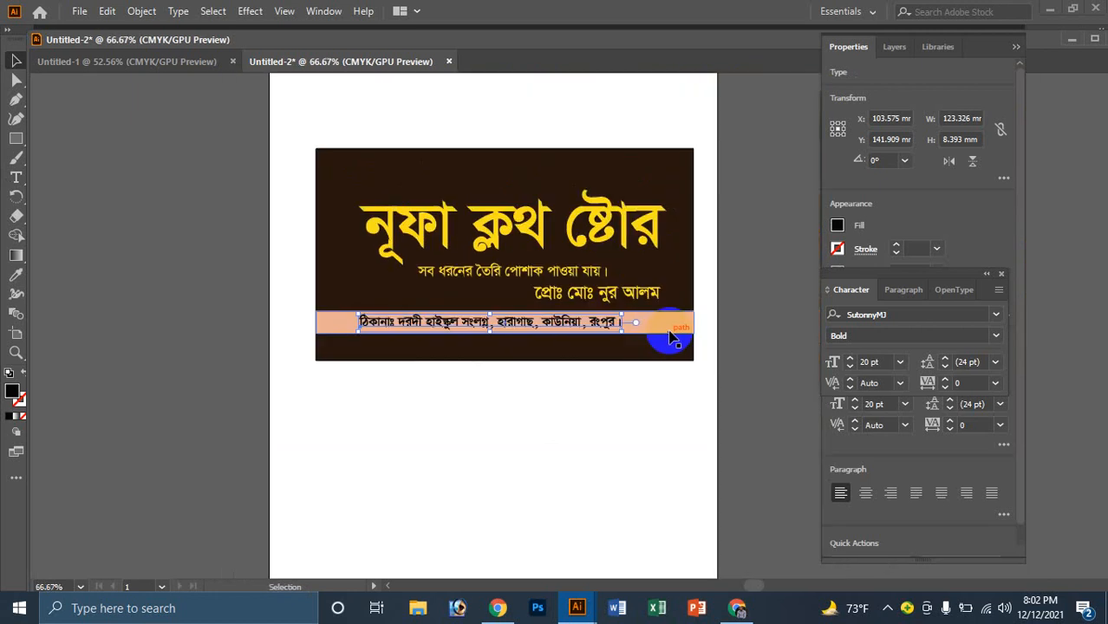
key("shift+Right")
key("shift+Right")
key("shift+Right")
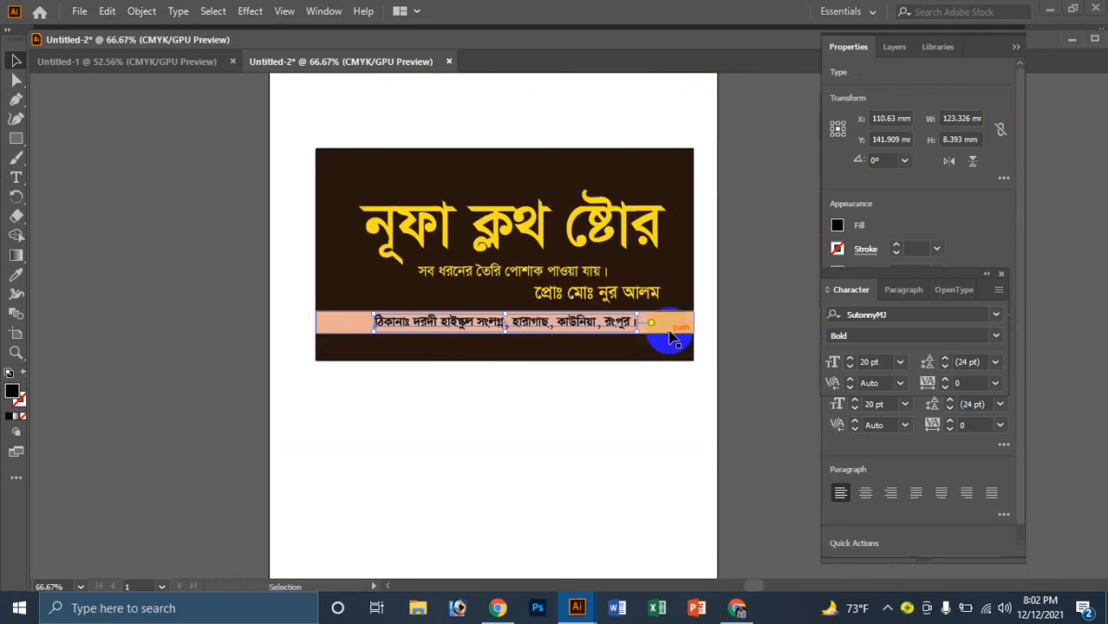
left_click(517, 404)
scroll(517, 405, "up", 1)
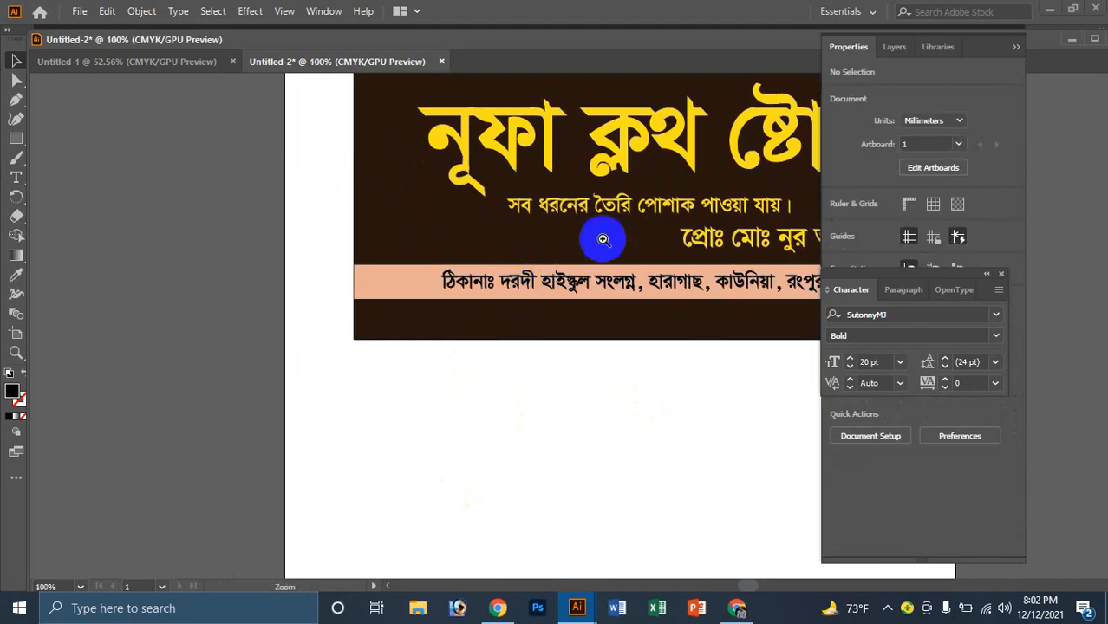
Step: Change the yellow title's font from SutonnyMJ to KongshoMatraMJ
left_click(652, 209)
left_click(664, 148)
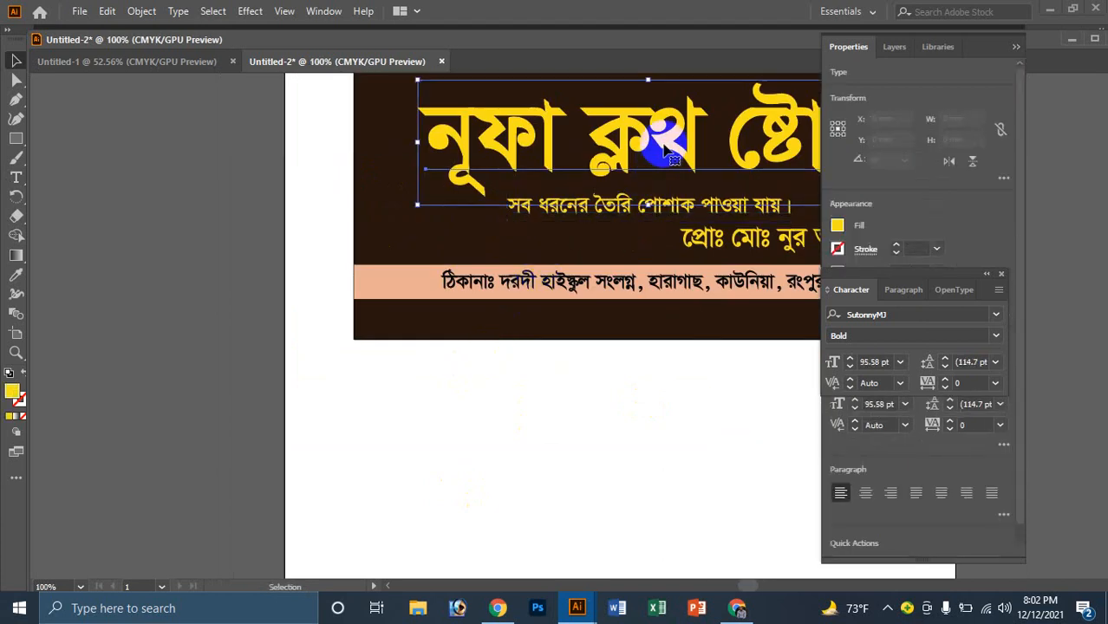
left_click(889, 314)
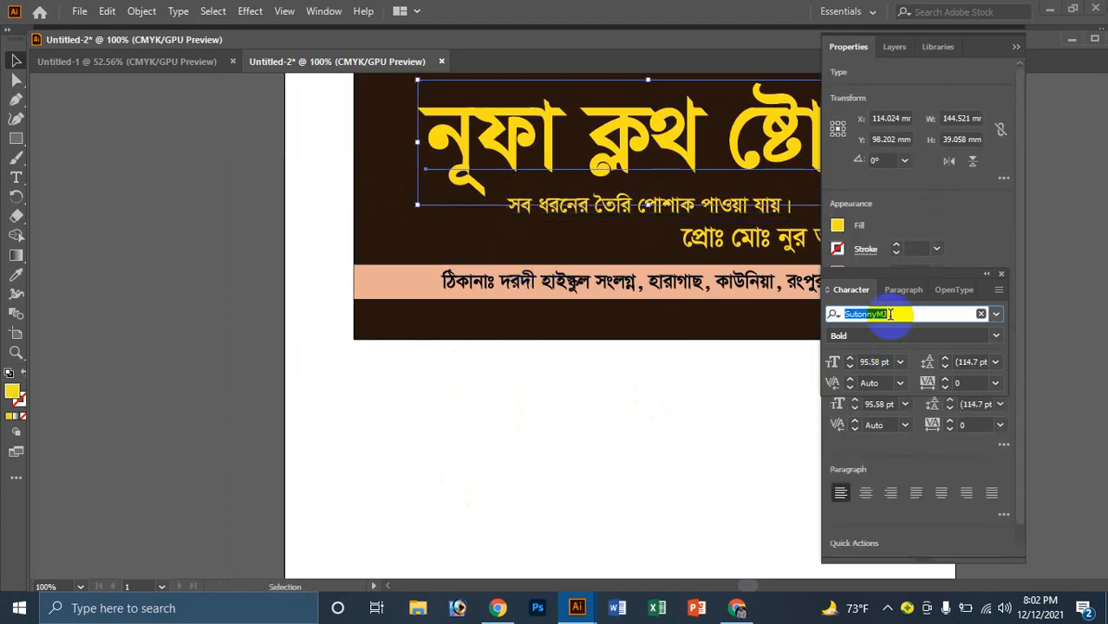
type("kon")
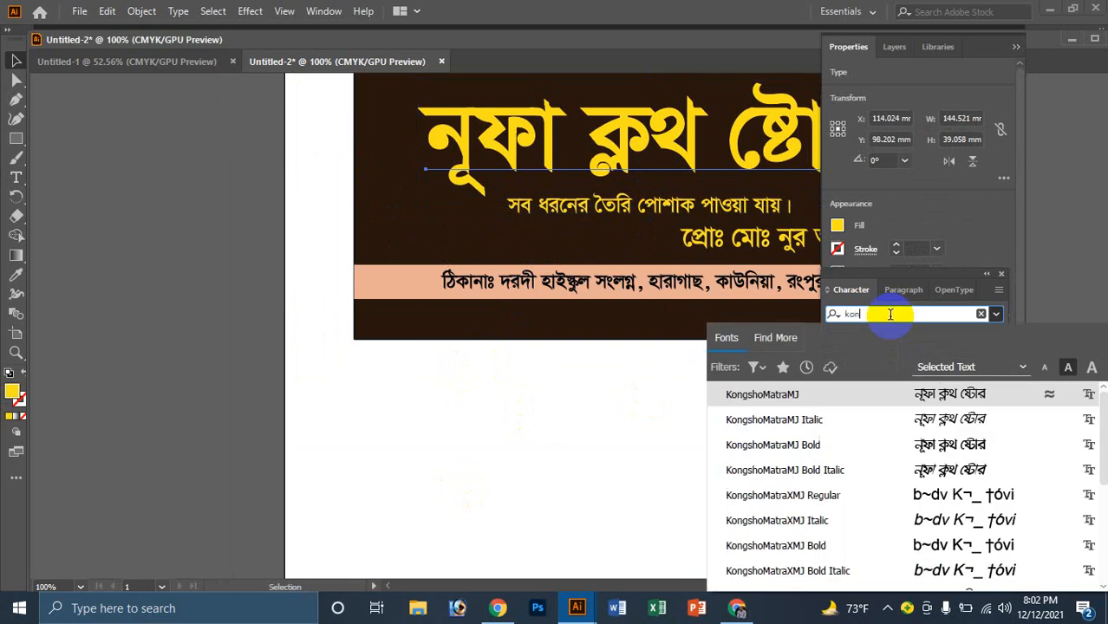
left_click(779, 396)
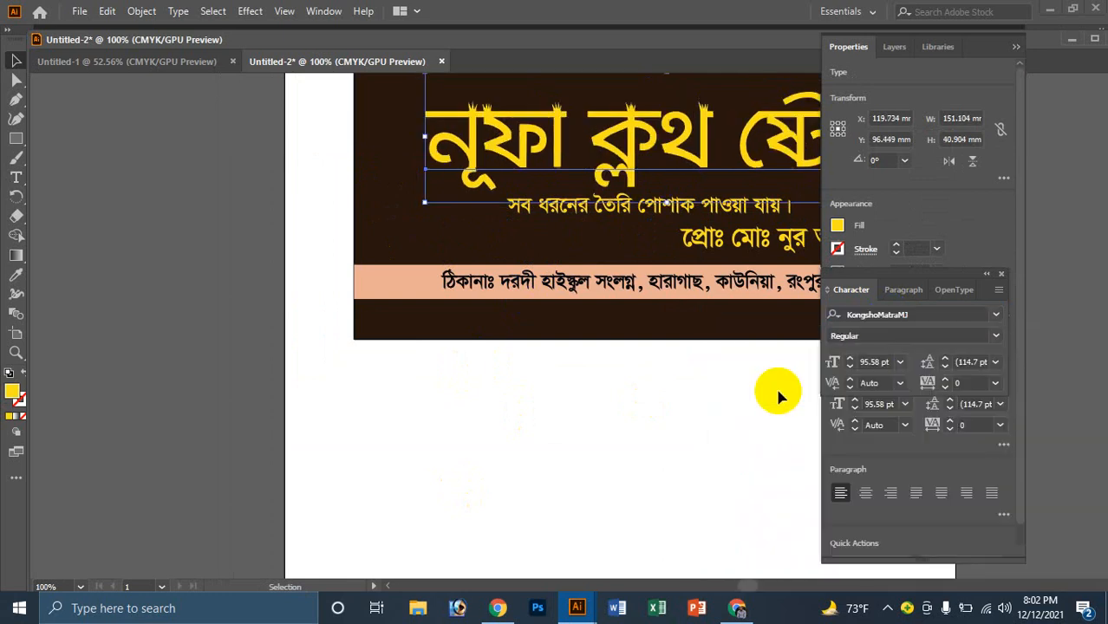
left_click(589, 381)
key("ctrl+minus")
Step: Set the title's font style to Bold and nudge it slightly left
left_click(656, 290)
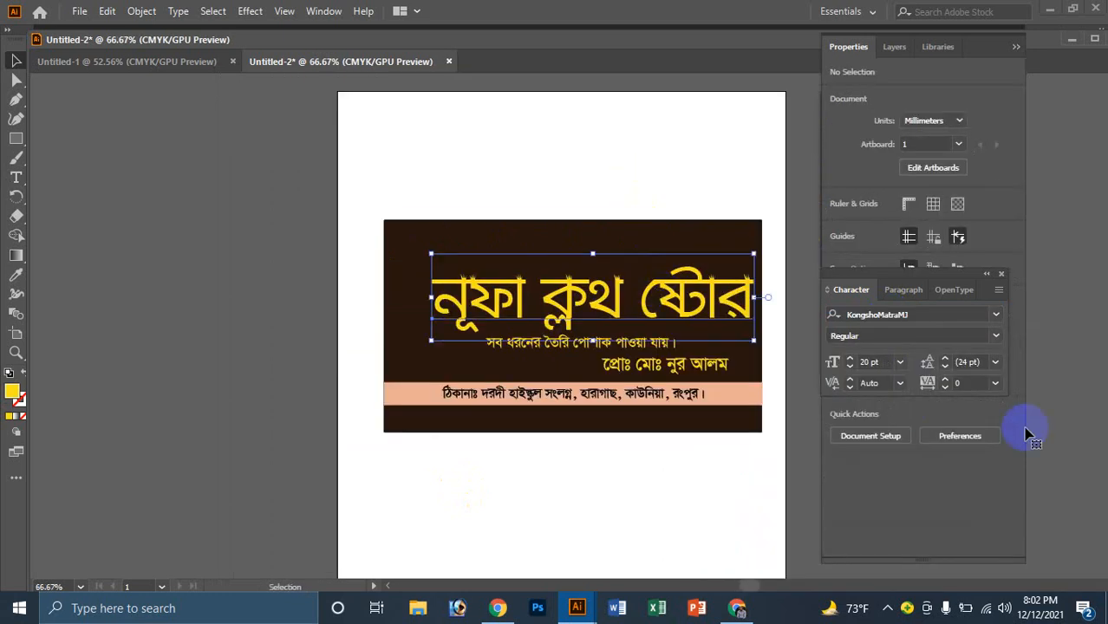
left_click(1001, 336)
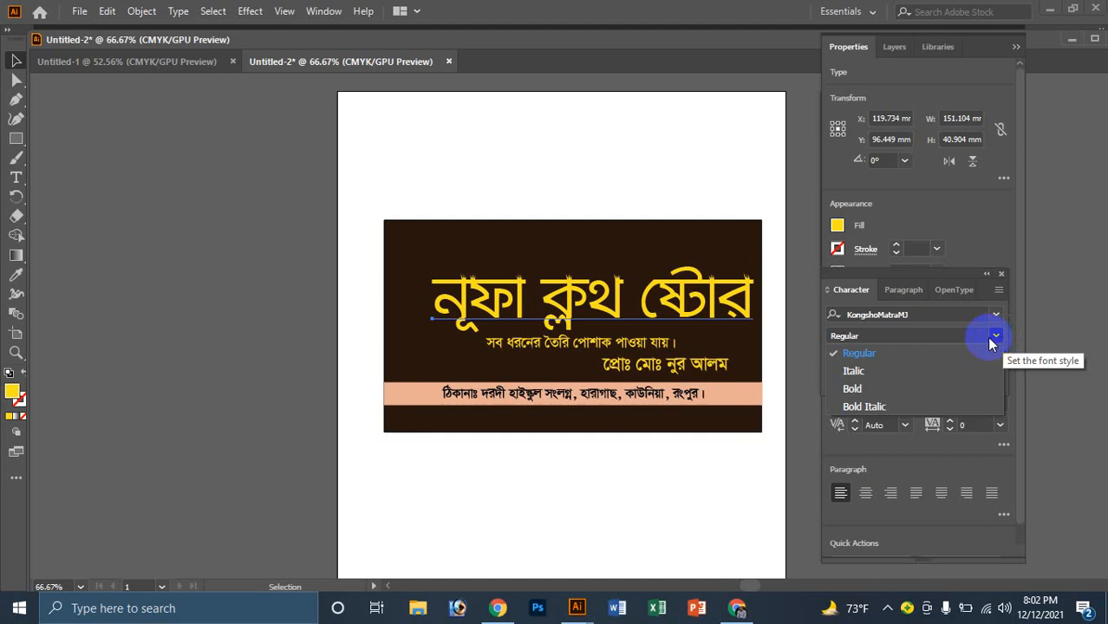
left_click(896, 388)
left_click(527, 360, "ctrl+alt")
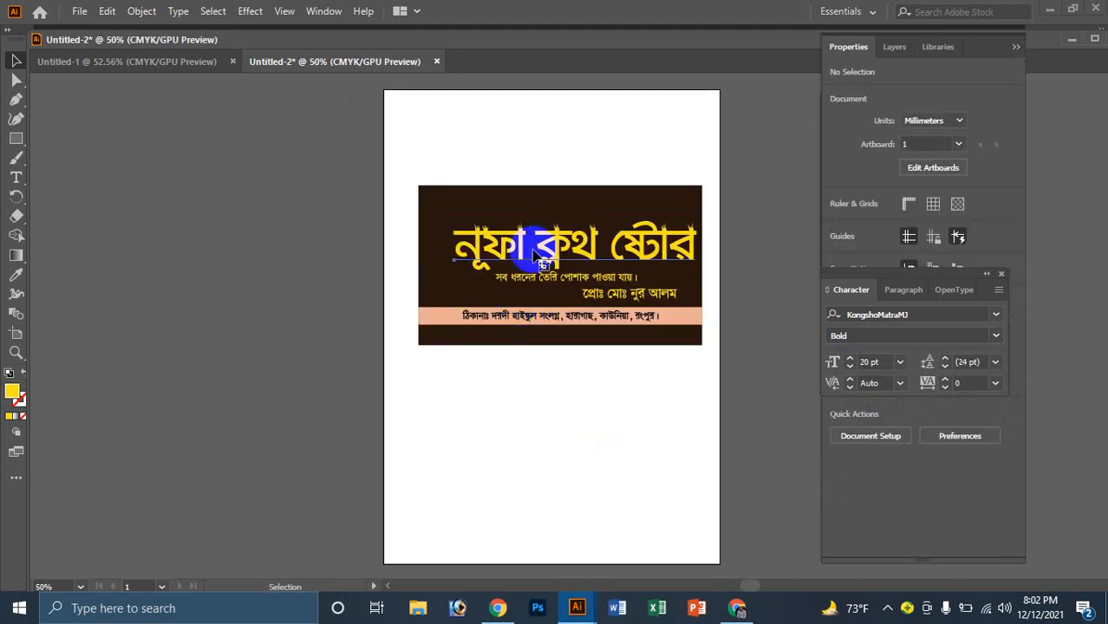
key("Left")
key("Left")
key("Left")
key("Left")
key("Left")
key("Left")
key("Left")
key("Left")
key("Left")
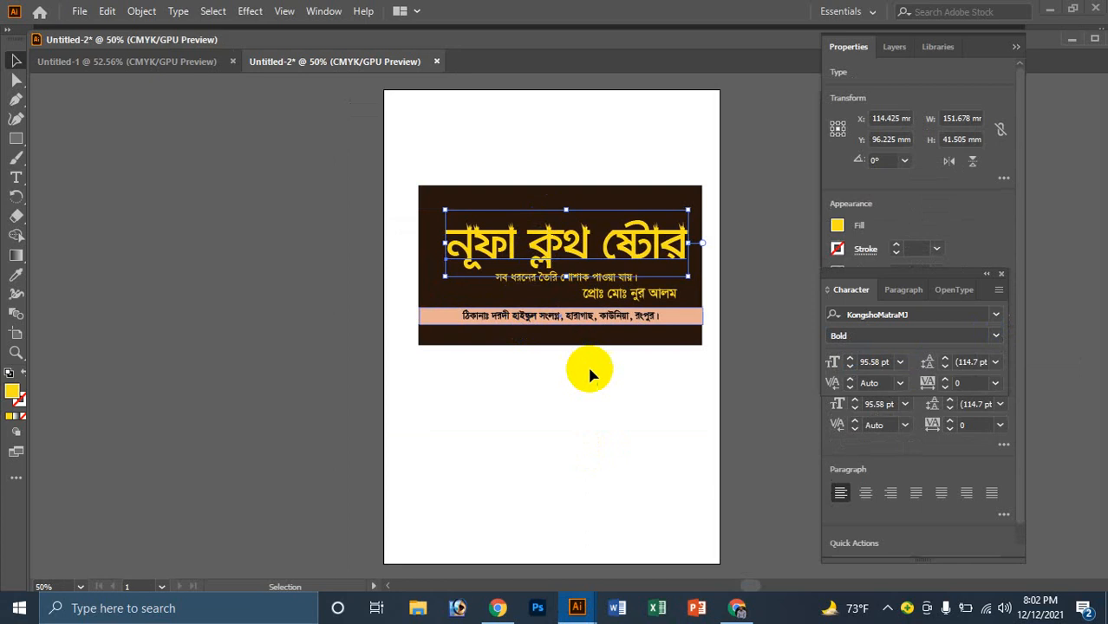
Step: Wrap the tagline in parentheses, replacing its closing danda with ')'
left_click(597, 209, "ctrl")
left_click(596, 407, "ctrl")
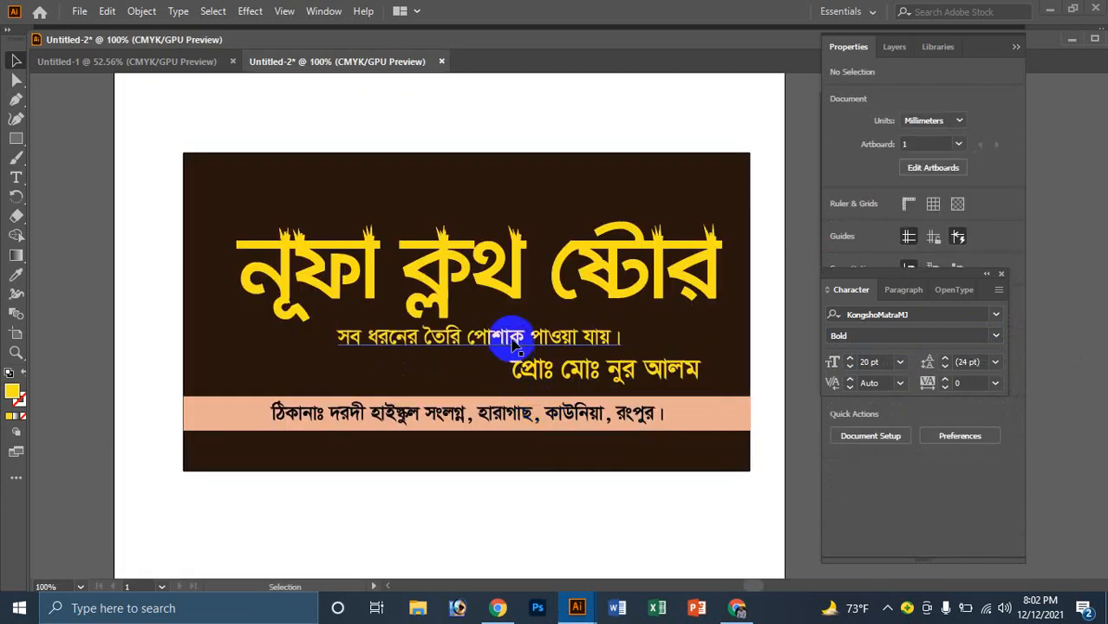
left_click(511, 338)
double_click(621, 336)
double_click(621, 336)
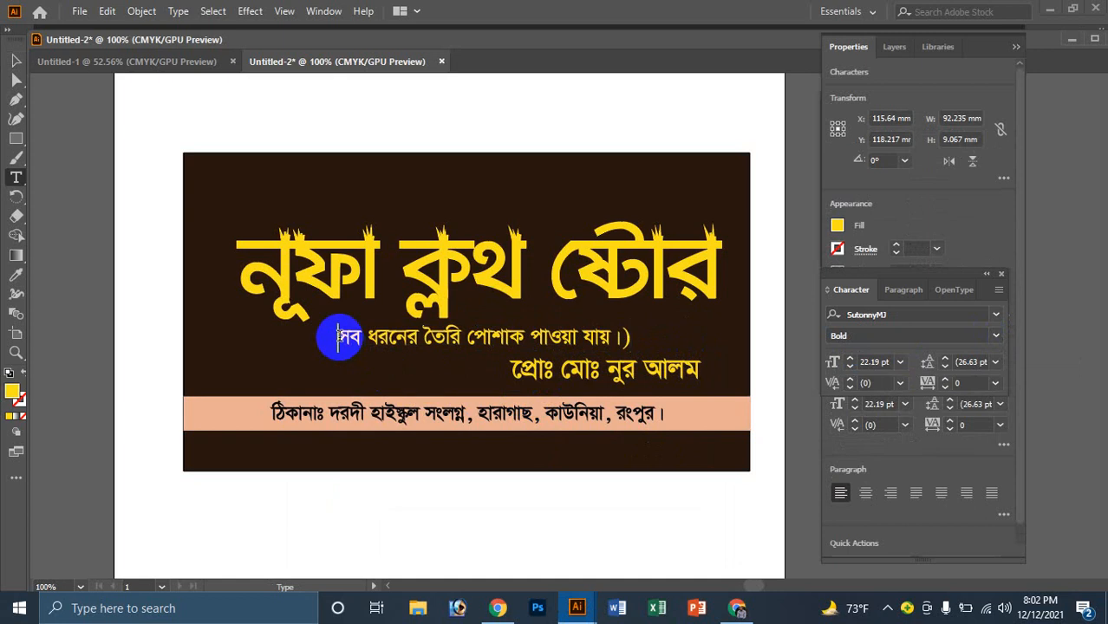
type("(")
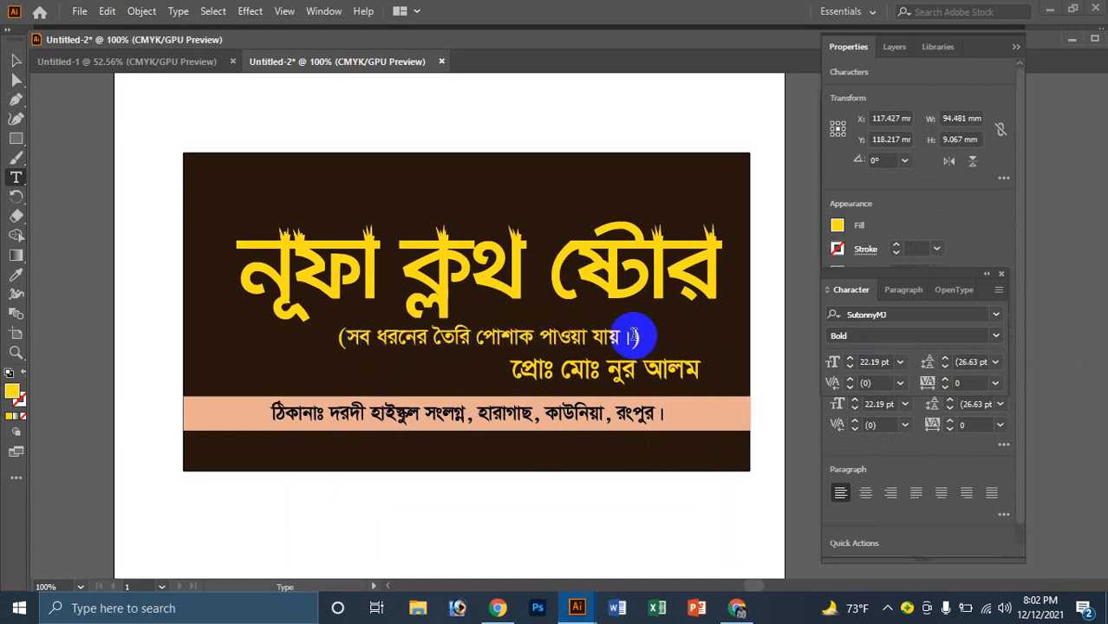
key("BackSpace")
key("BackSpace")
type(")")
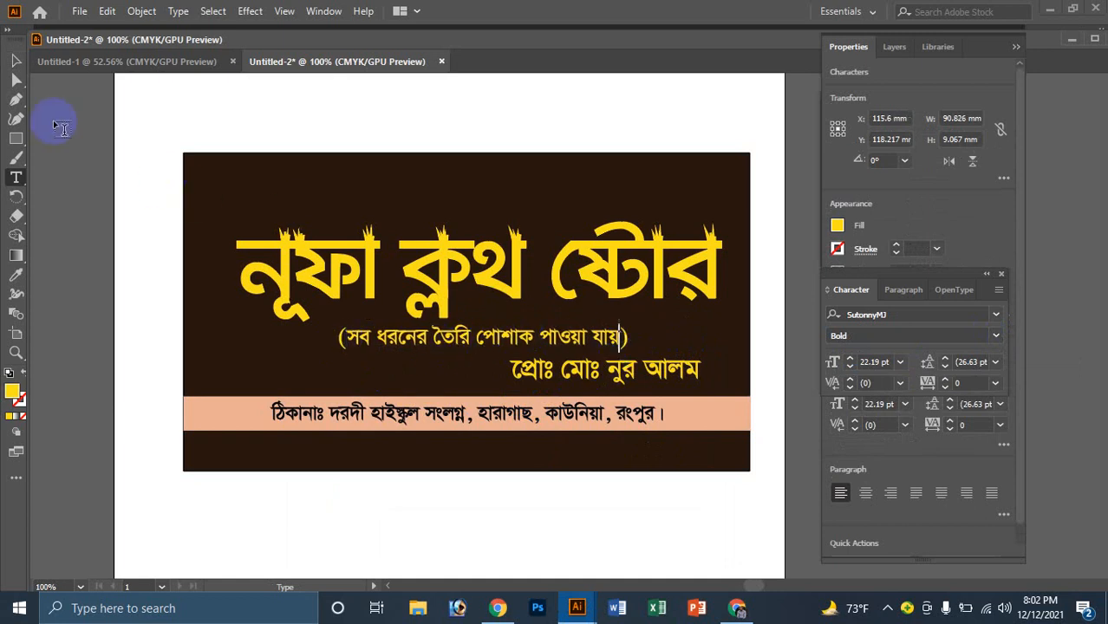
left_click(18, 63)
key("ctrl+minus")
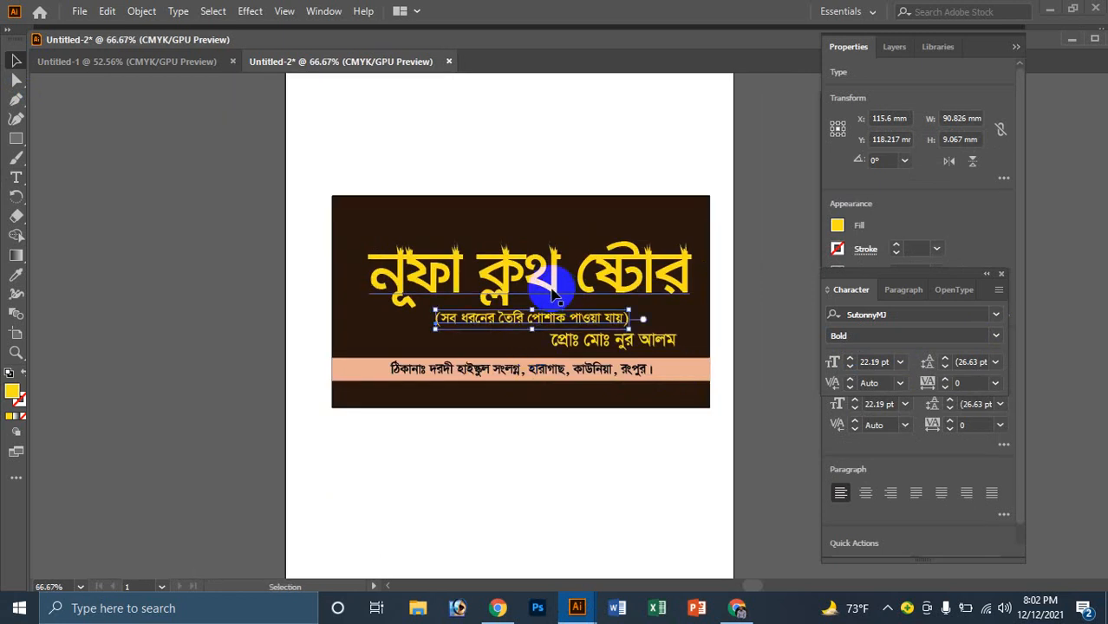
Step: Nudge the title and the tagline up slightly
left_click(554, 295)
key("Up")
key("Up")
key("Up")
key("Up")
key("Up")
key("Up")
key("Up")
key("Up")
key("Up")
key("Up")
key("Up")
key("Up")
key("Up")
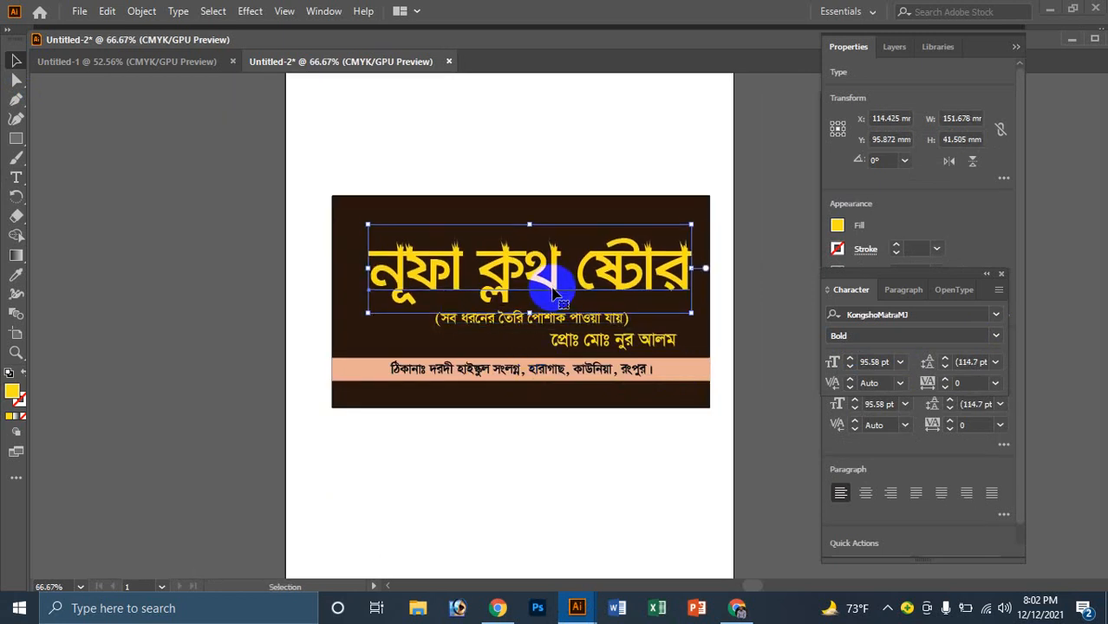
left_click(534, 329)
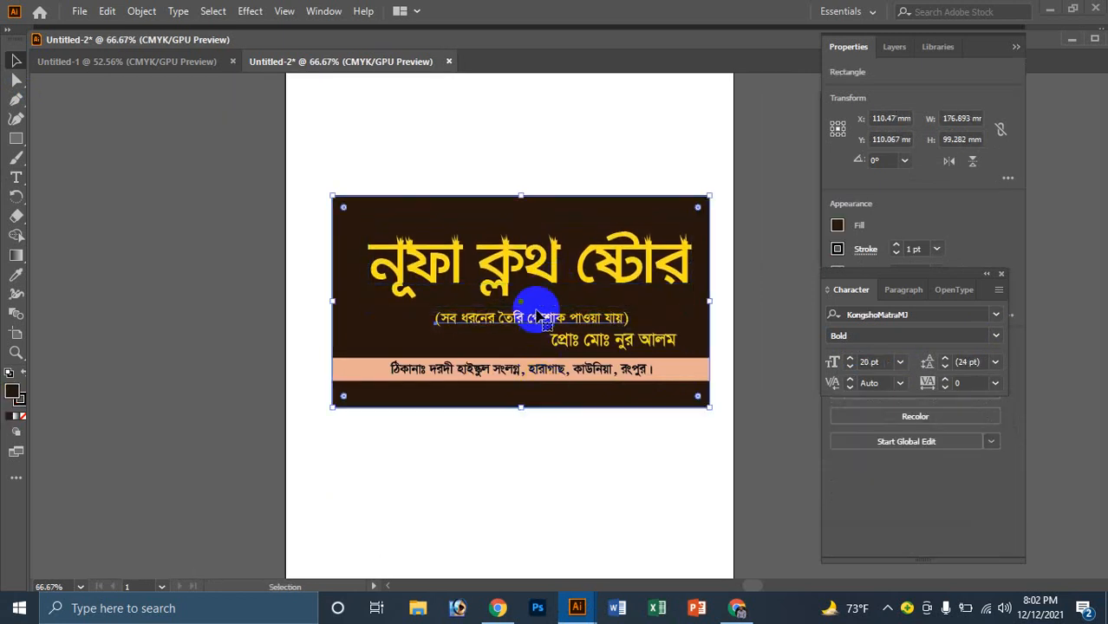
left_click(533, 313)
key("Up")
key("Up")
key("Up")
key("Up")
key("Up")
key("Up")
key("Up")
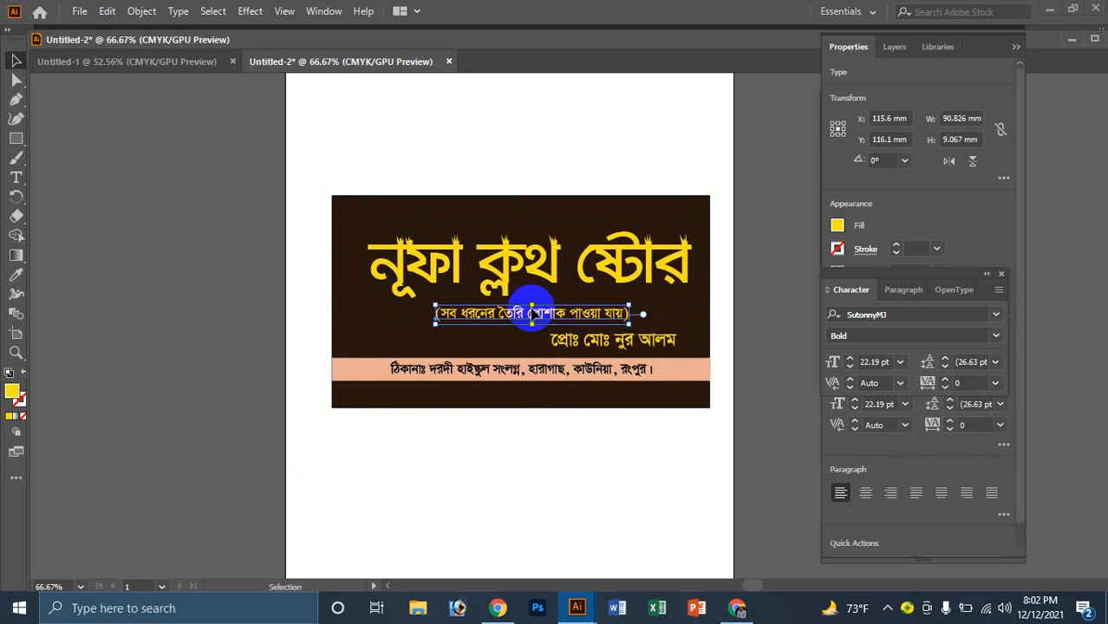
triple_click(526, 317)
left_click(633, 564)
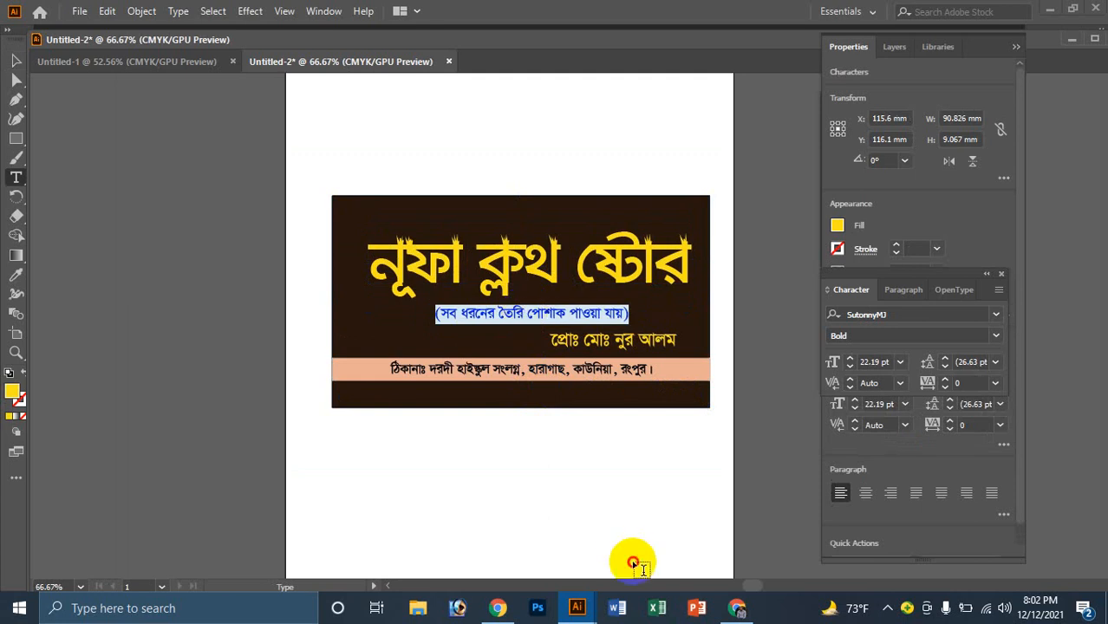
Step: Set the proprietor line's font to KongshoMJ with Bold style
left_click(14, 61)
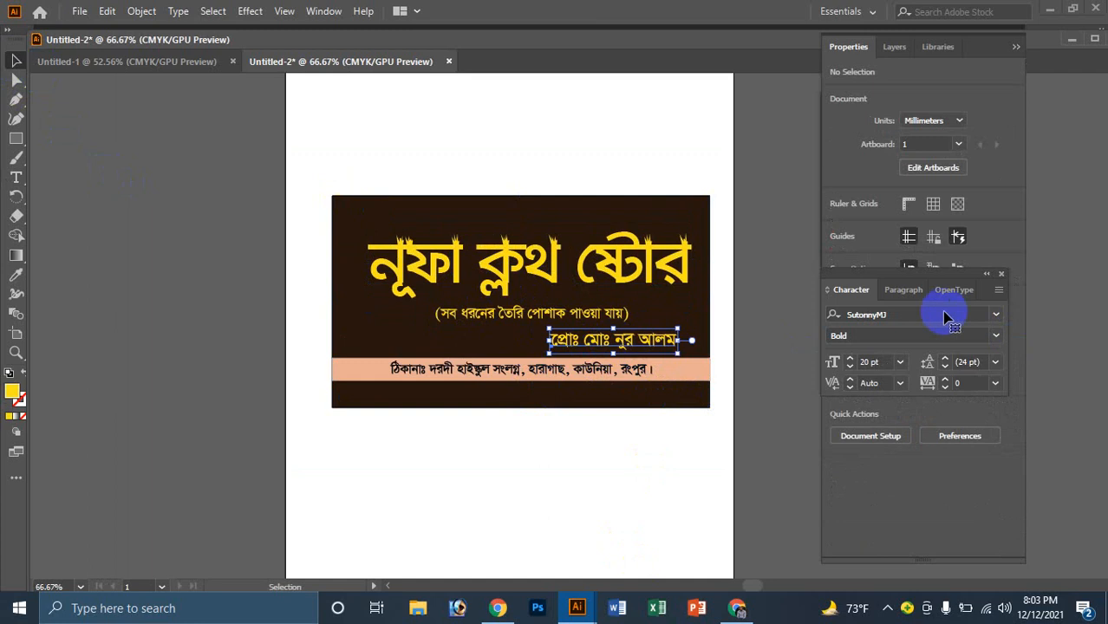
left_click(899, 312)
type("kongsh")
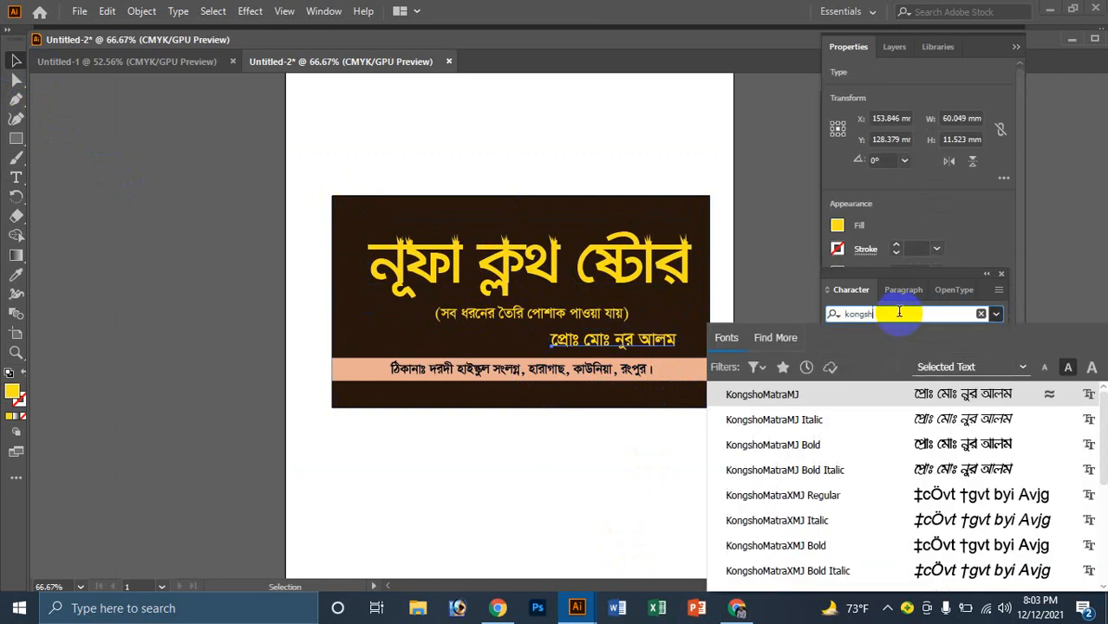
type("omatrax")
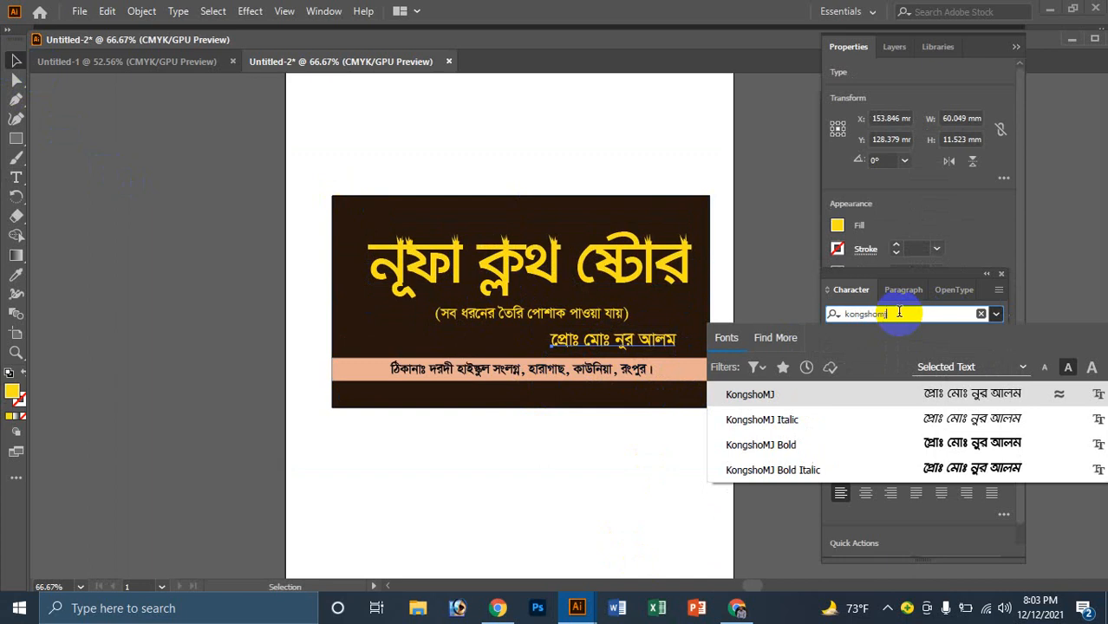
key("Return")
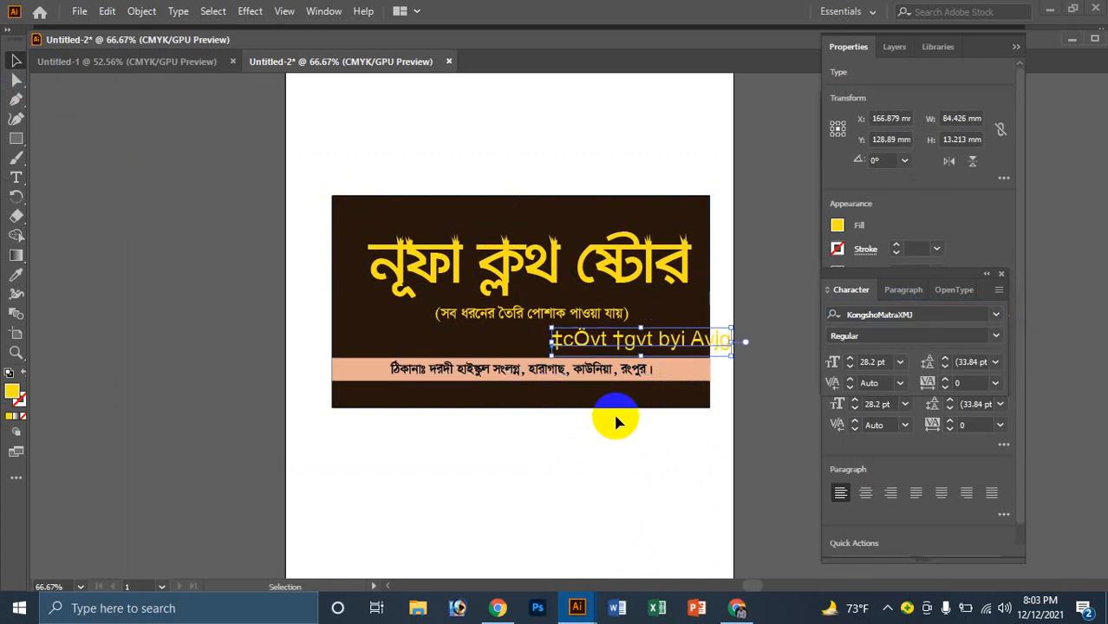
key("ctrl+z")
left_click(652, 399)
scroll(659, 354, "up", 1)
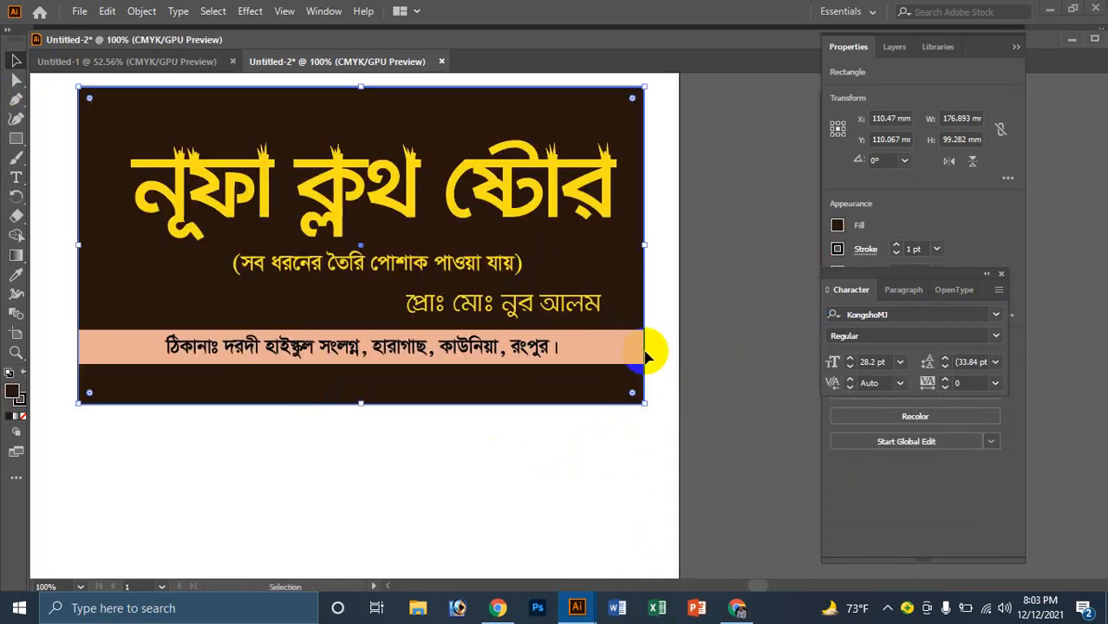
left_click(531, 312)
left_click(992, 335)
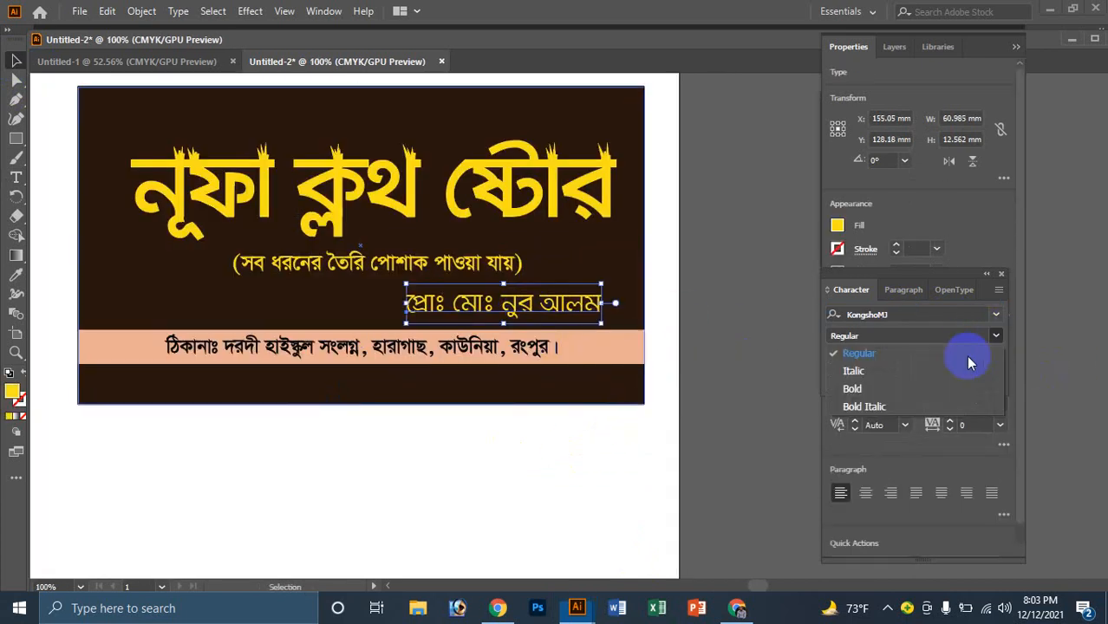
left_click(873, 390)
left_click(416, 317)
scroll(415, 317, "up", 1)
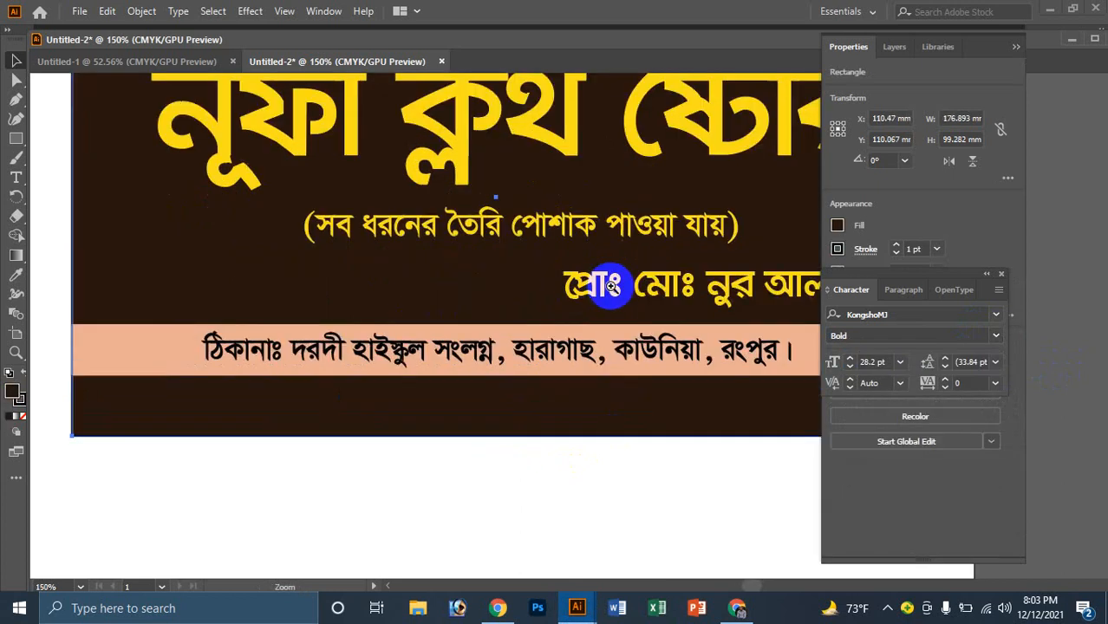
scroll(564, 292, "down", 2)
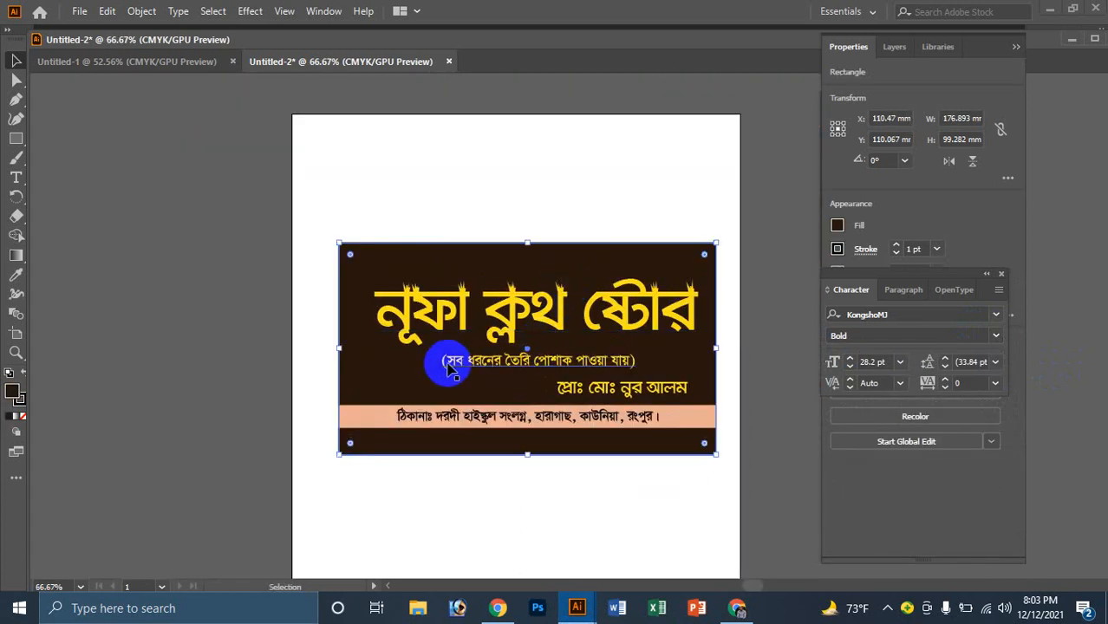
Step: Move the proprietor line up so it sits just beneath the tagline
left_click(490, 355)
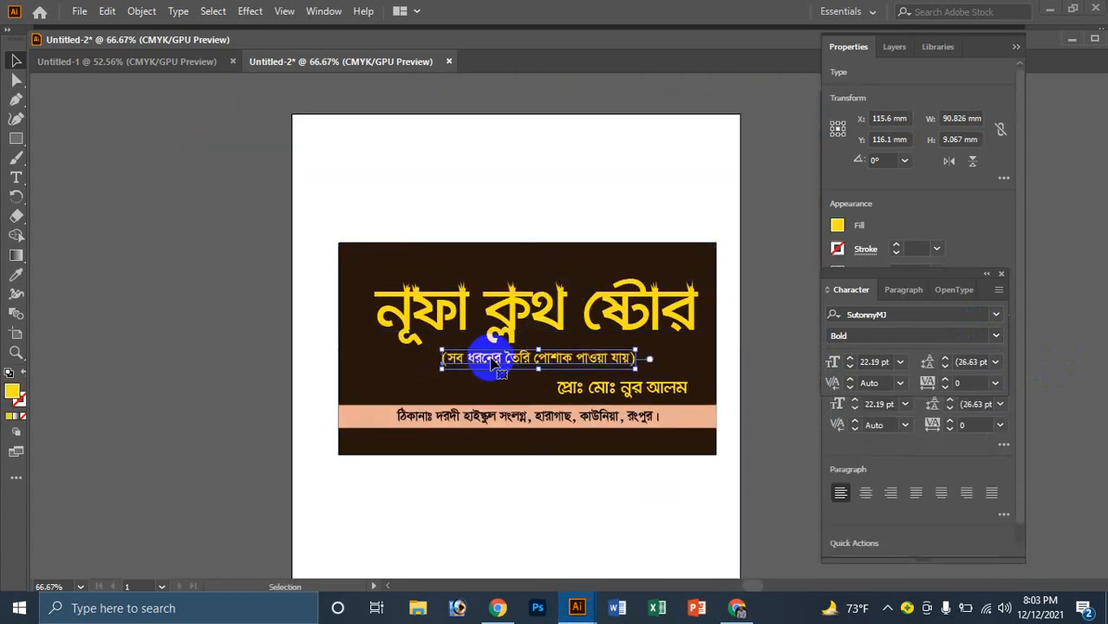
left_click(682, 433)
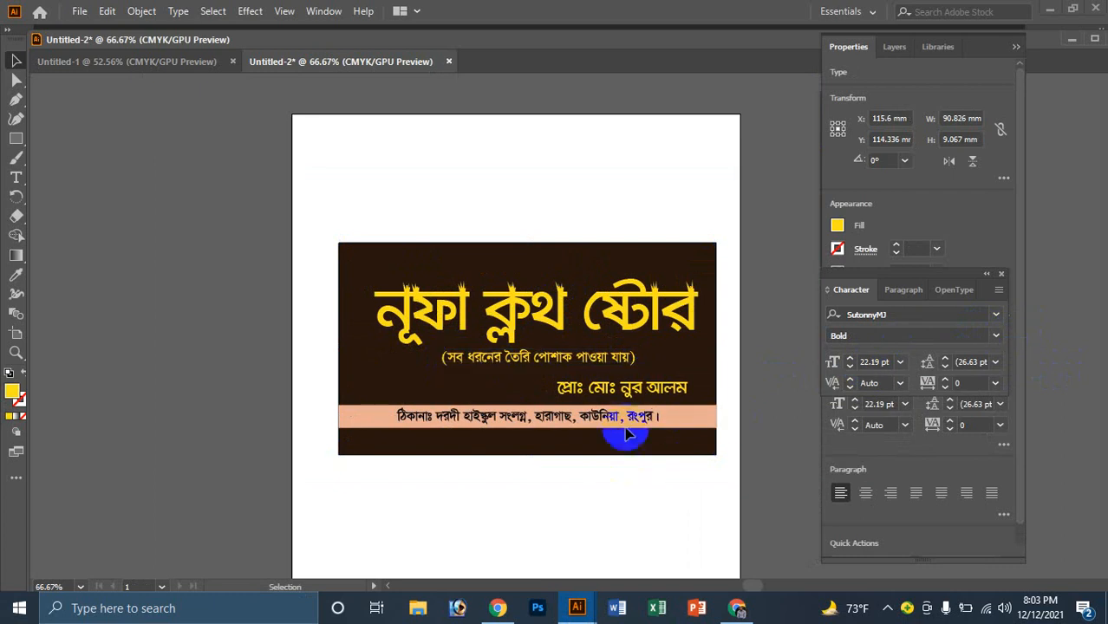
left_click(633, 393)
left_click(607, 323)
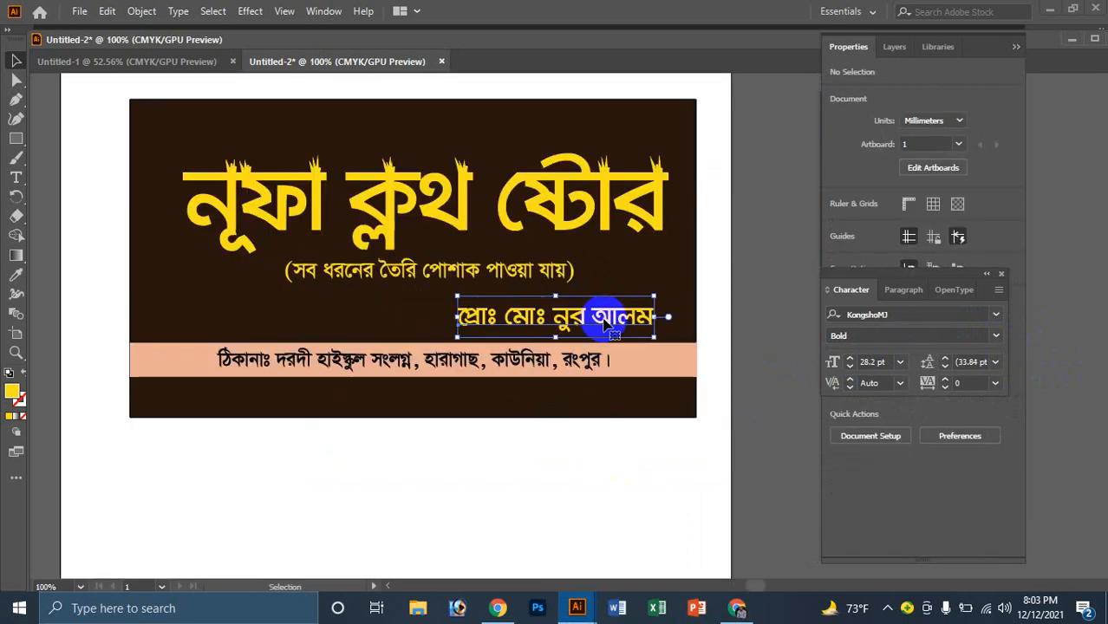
key("shift+Up")
key("shift+Up")
key("shift+Up")
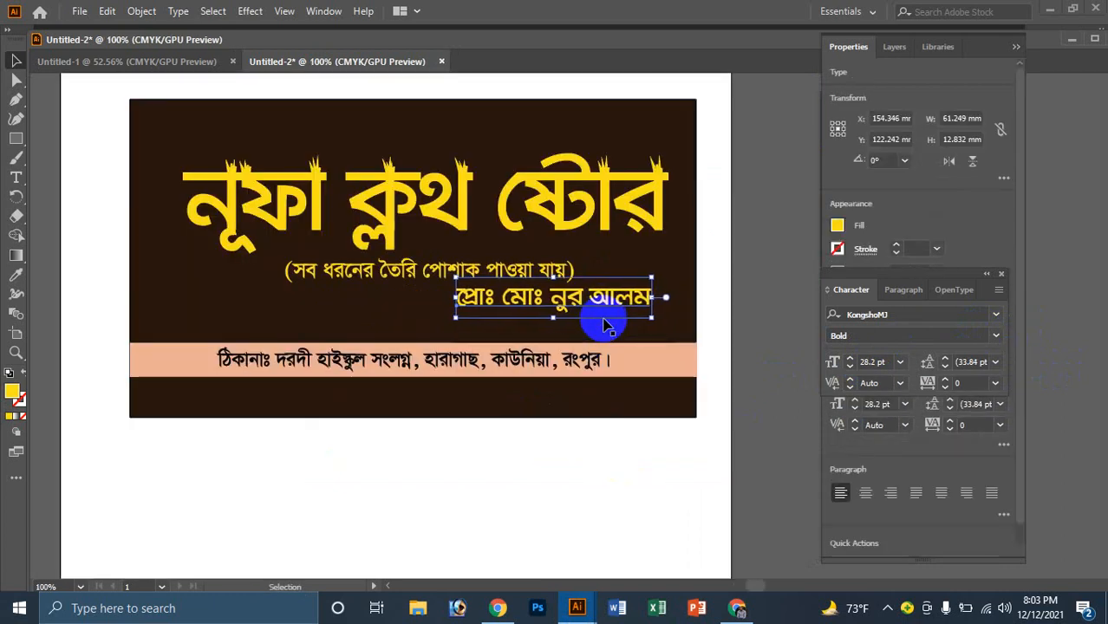
key("Down")
key("Right")
key("Right")
key("Right")
key("Right")
key("Right")
left_click(570, 467)
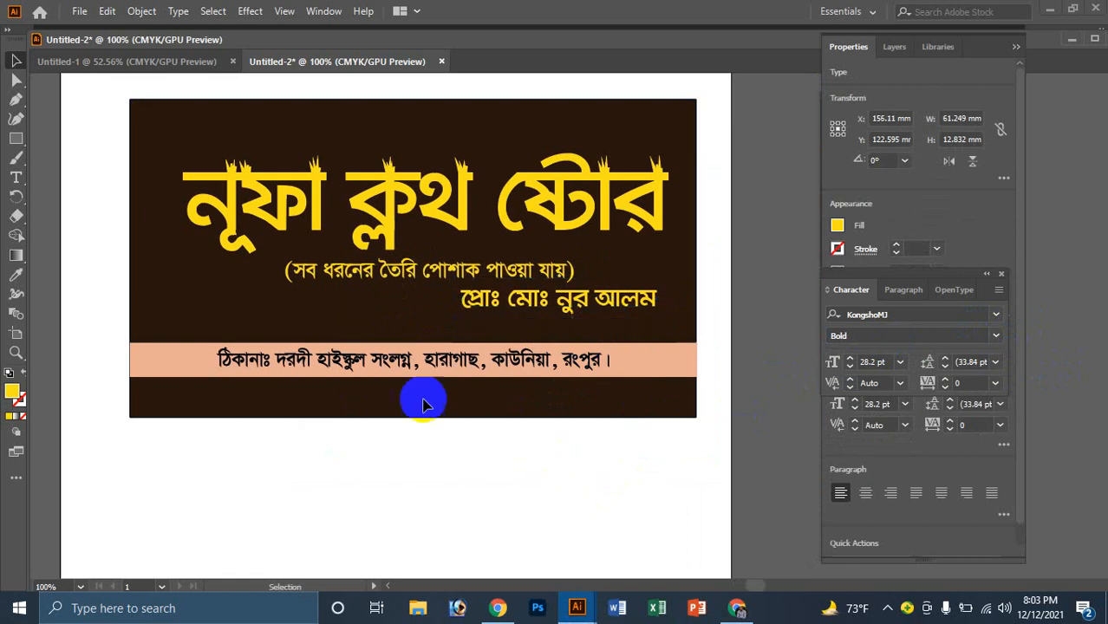
key("ctrl+minus")
Step: Move the peach strip up under the proprietor line and raise the address text onto it
left_click(770, 319)
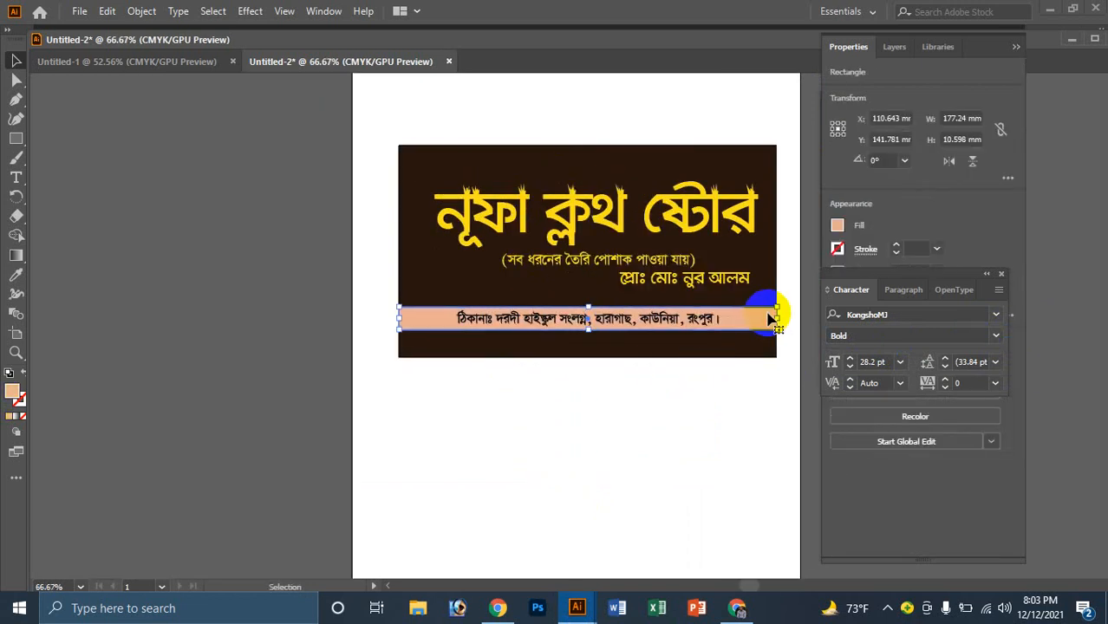
left_click_drag(770, 319, 688, 314)
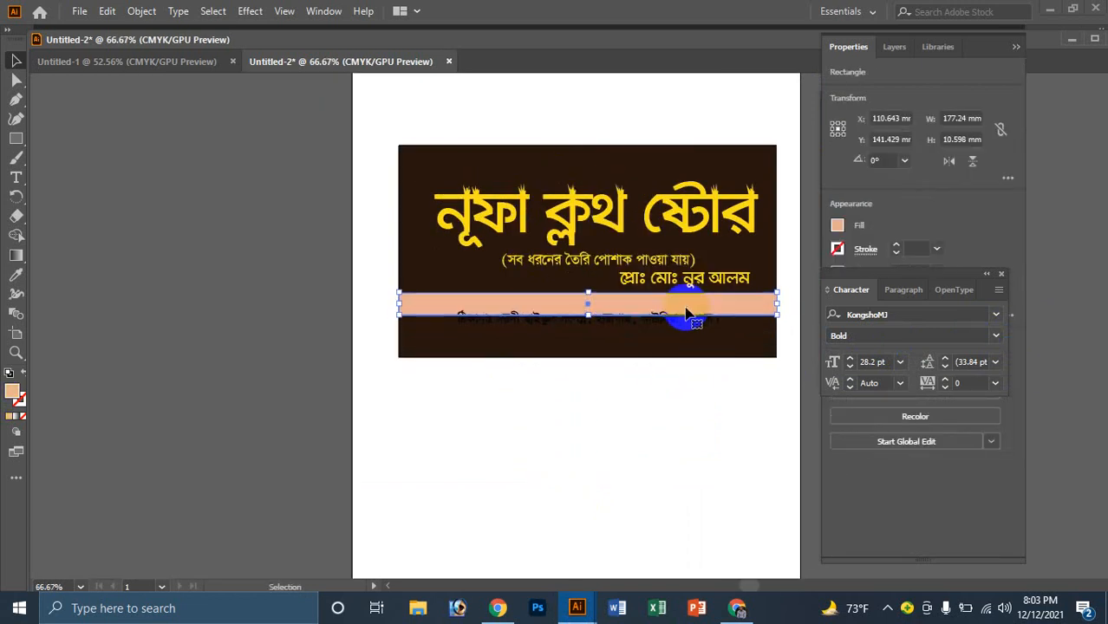
left_click(645, 324)
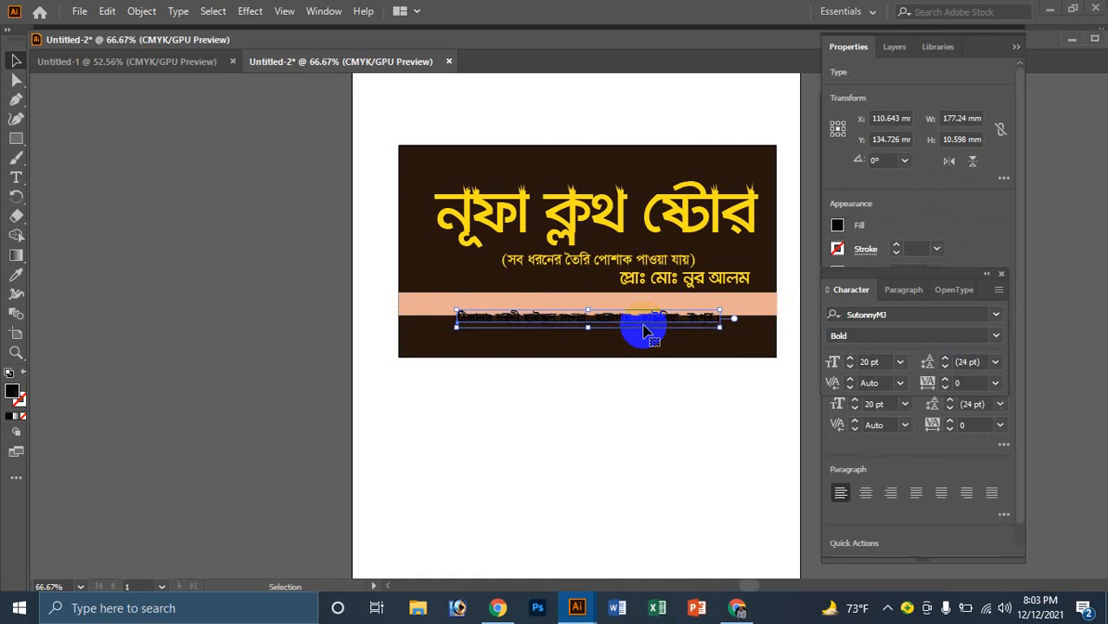
key("Up")
key("Up")
key("Up")
key("Up")
key("Up")
key("Up")
key("Up")
key("Up")
key("Up")
key("Up")
key("Up")
key("Up")
key("Up")
key("Up")
key("Up")
key("Up")
key("Up")
key("Up")
key("Up")
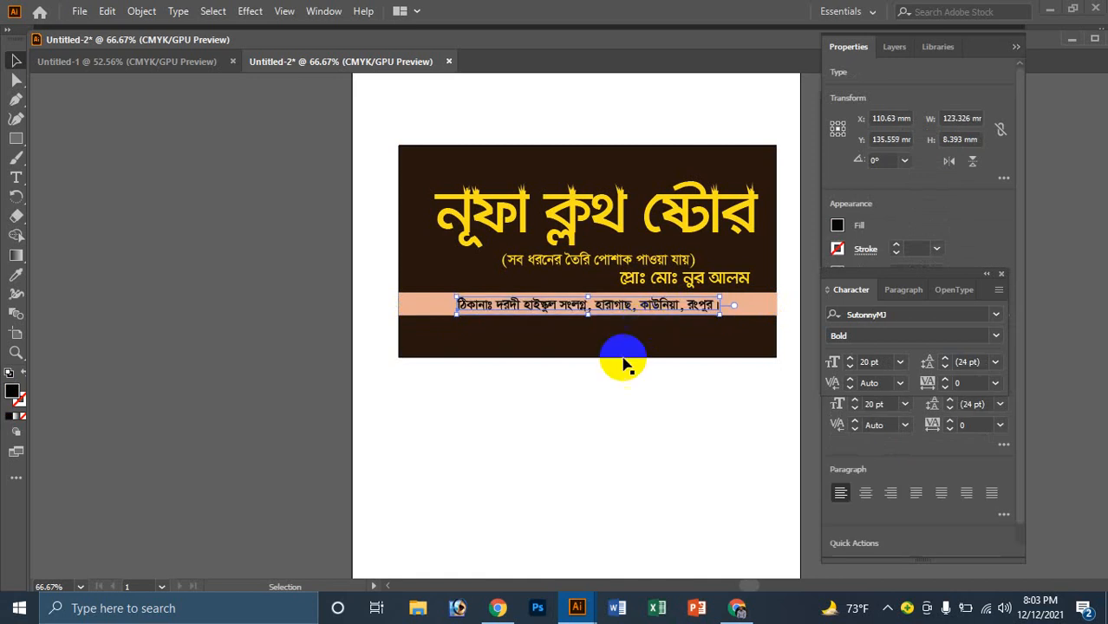
left_click(617, 496)
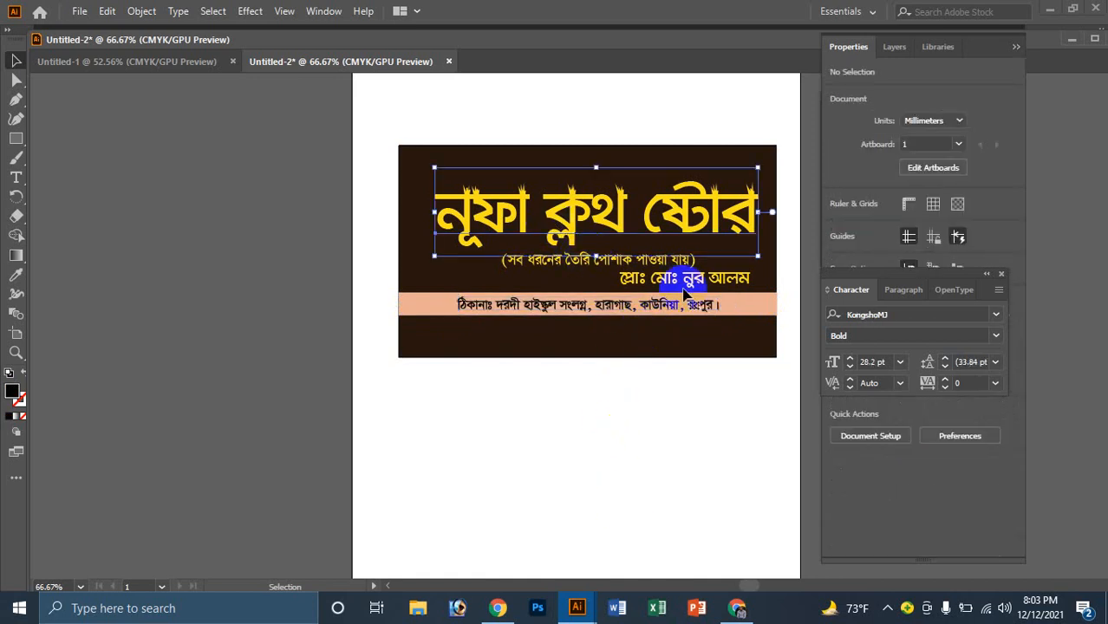
Step: Nudge the yellow shop title slightly left and check the layout
left_click(594, 228)
key("Left")
key("Left")
key("Left")
key("Left")
key("Left")
key("Left")
key("Left")
key("Left")
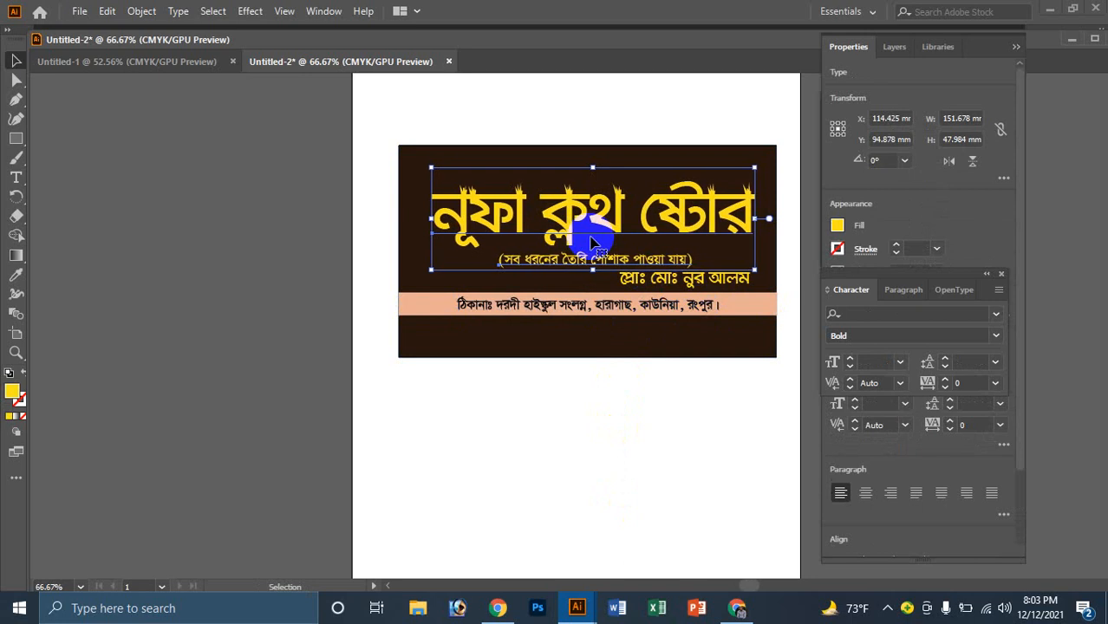
left_click(612, 347)
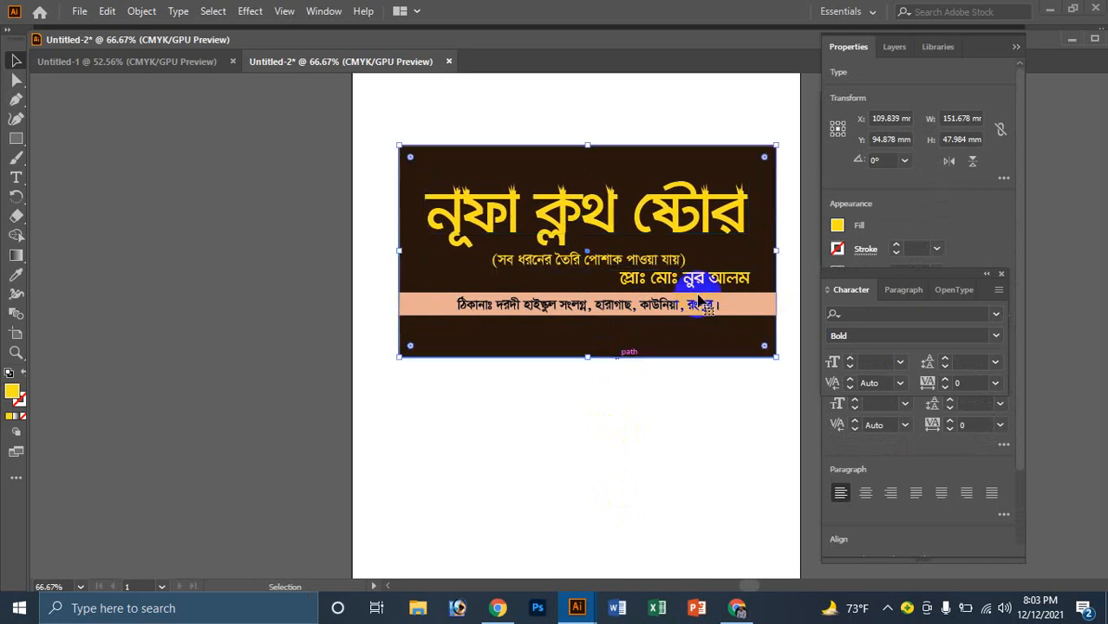
key("ctrl+plus")
left_click(479, 379)
left_click(526, 353, "alt")
left_click(549, 345, "alt")
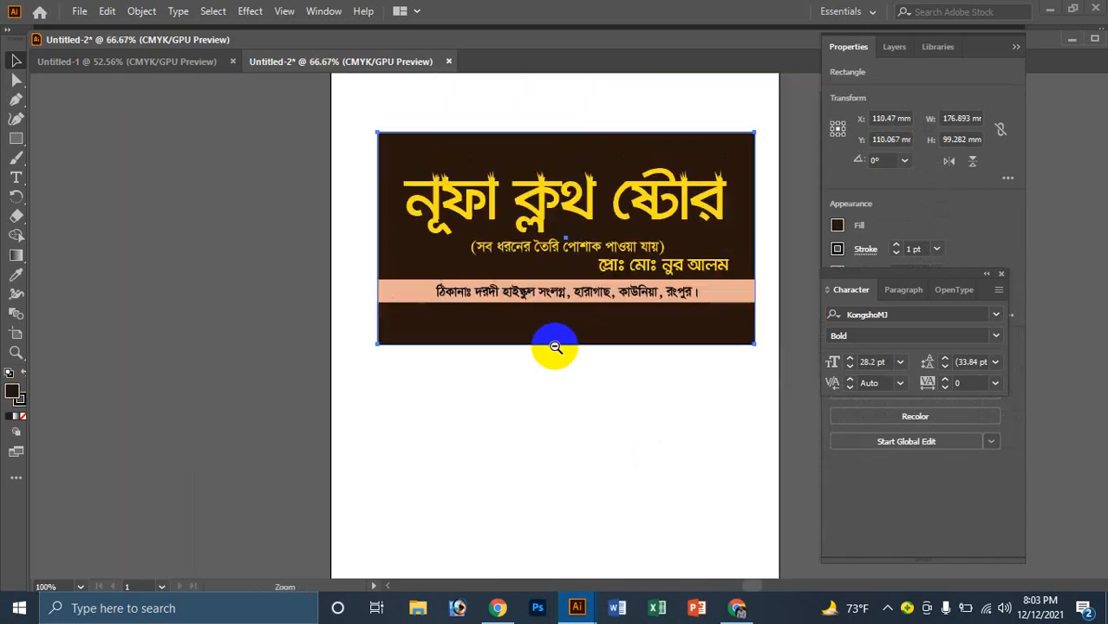
left_click(632, 284)
Step: Give the proprietor line a green fill from the Color Picker
left_click(632, 285)
key("v")
left_click(618, 334)
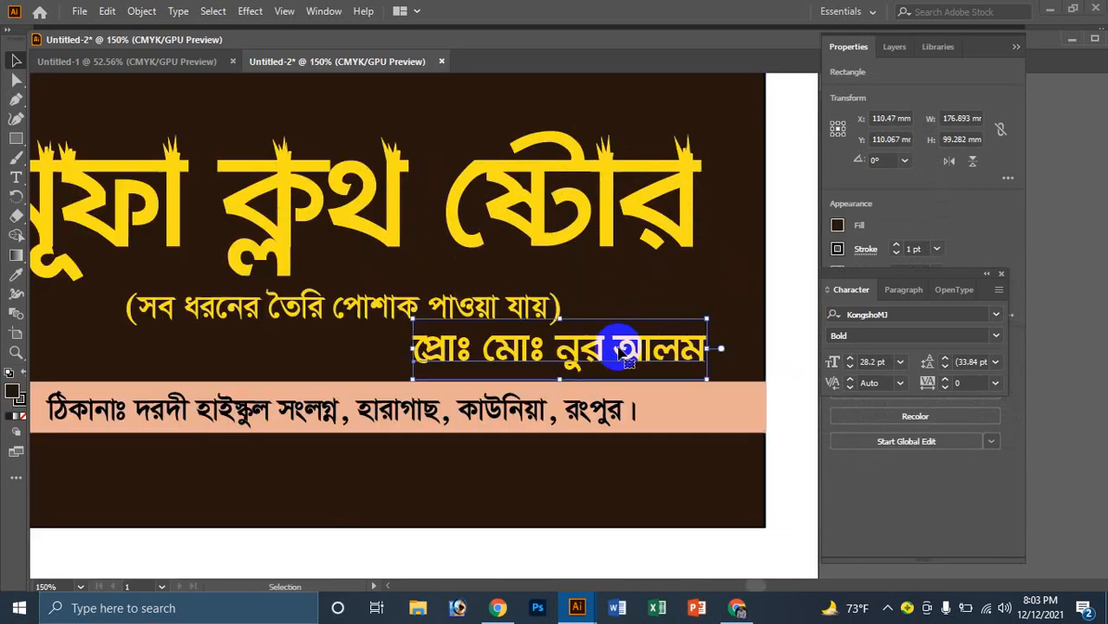
double_click(12, 391)
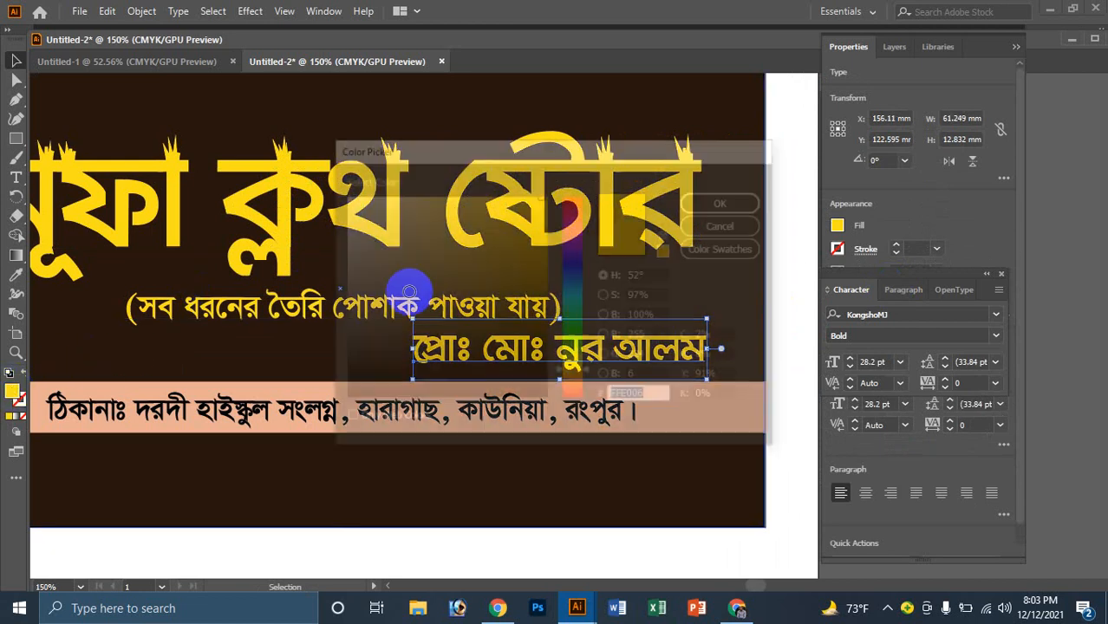
left_click_drag(574, 211, 559, 328)
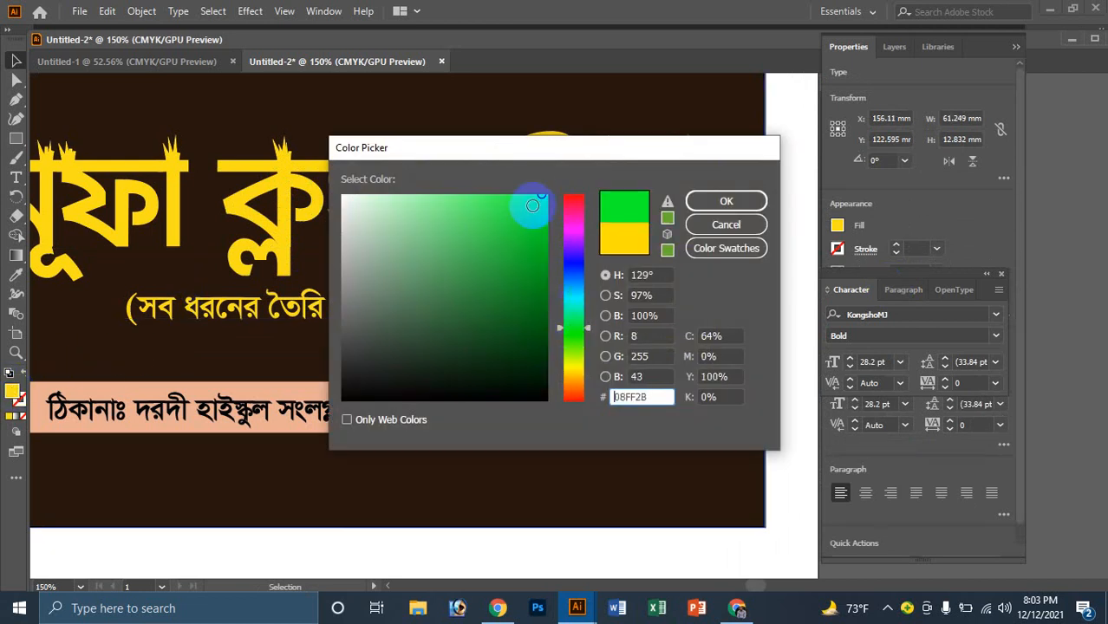
left_click(726, 201)
Step: Make the proprietor line white by adding a white stroke, swapping fill and stroke, then removing the stroke
left_click(603, 475)
double_click(611, 365, "ctrl")
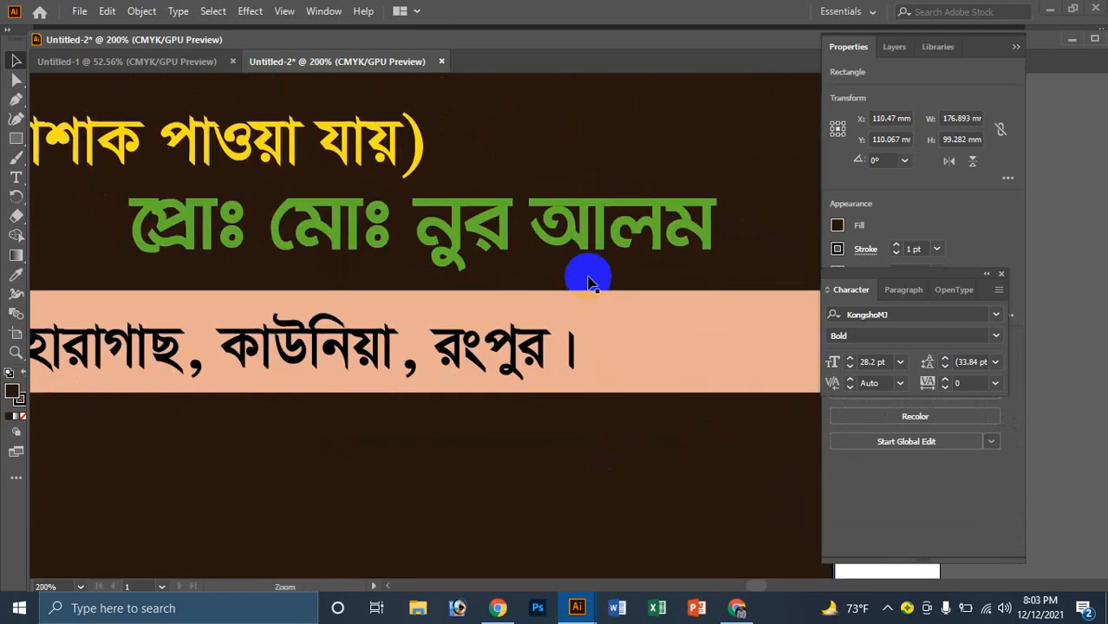
left_click(599, 227)
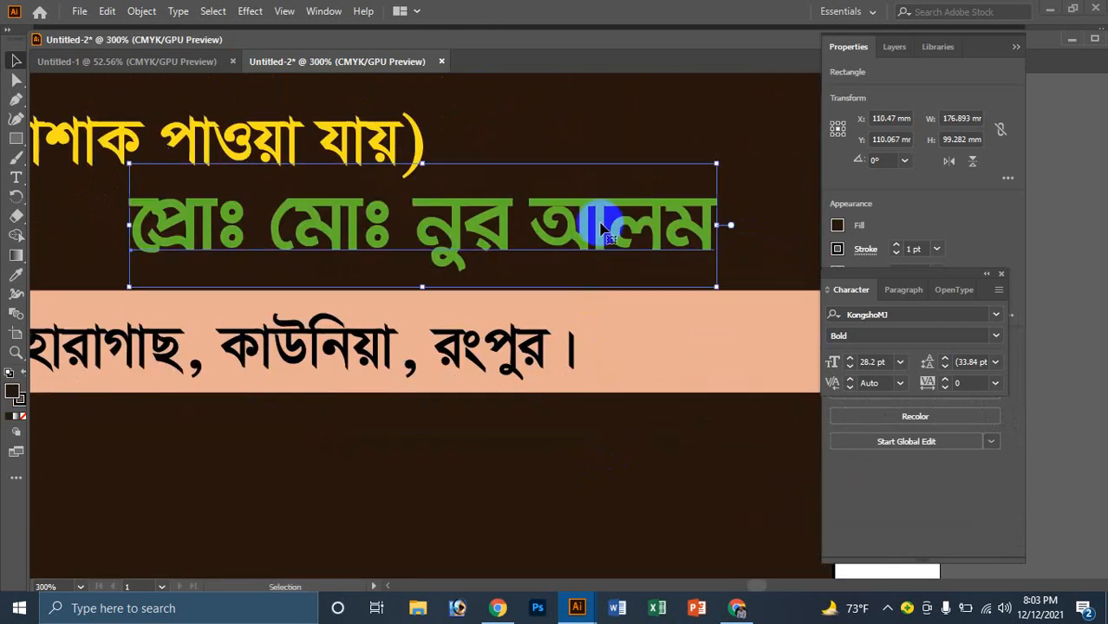
double_click(18, 401)
left_click(344, 198)
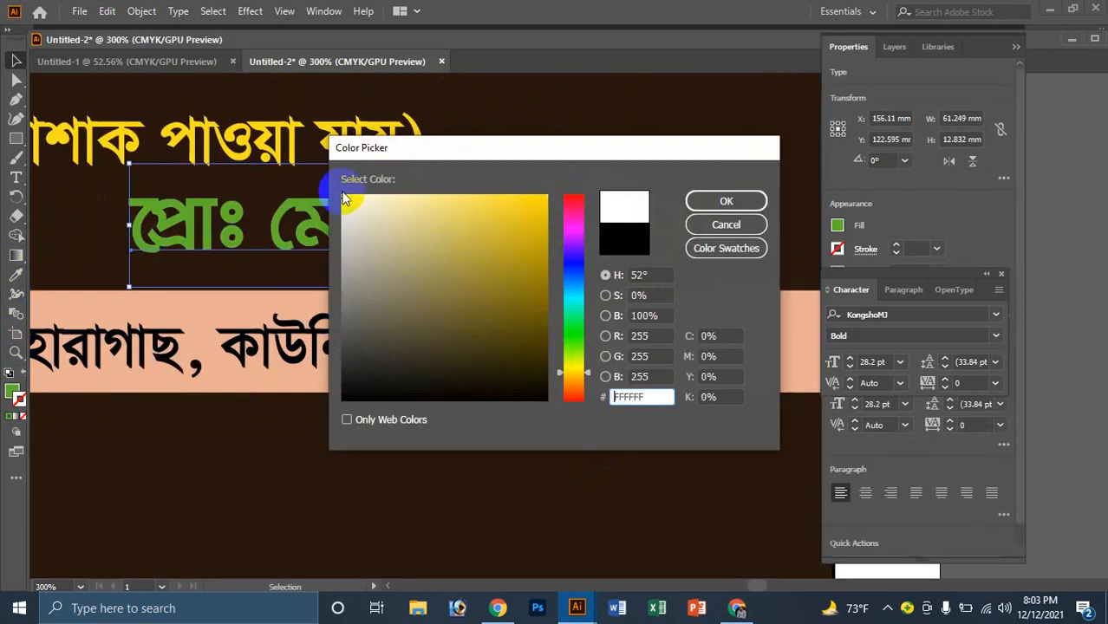
left_click(709, 203)
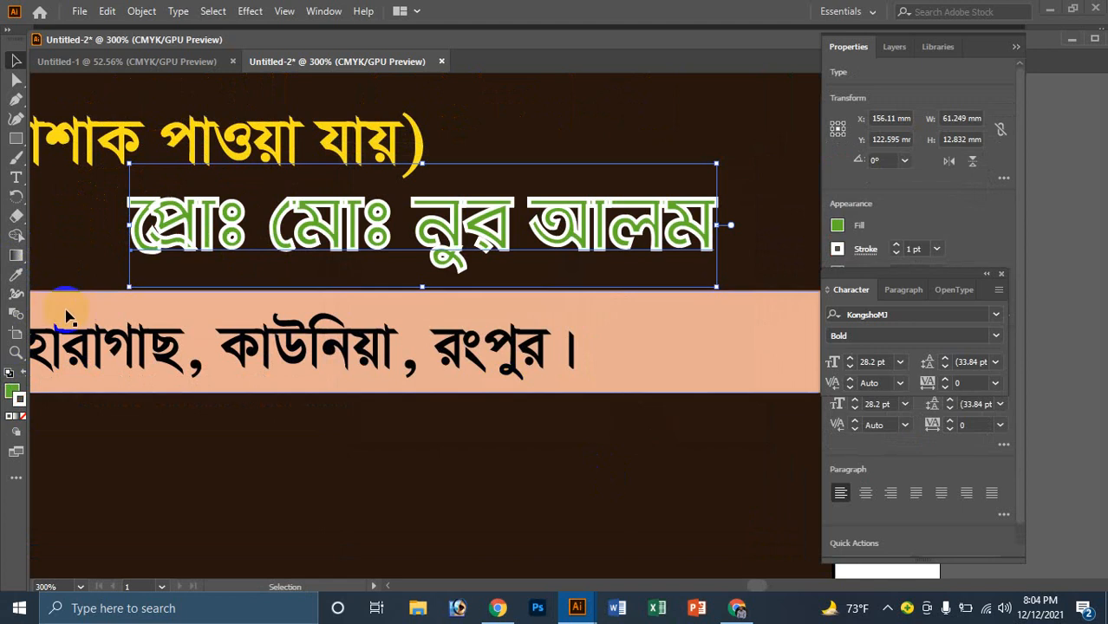
left_click_drag(17, 399, 12, 394)
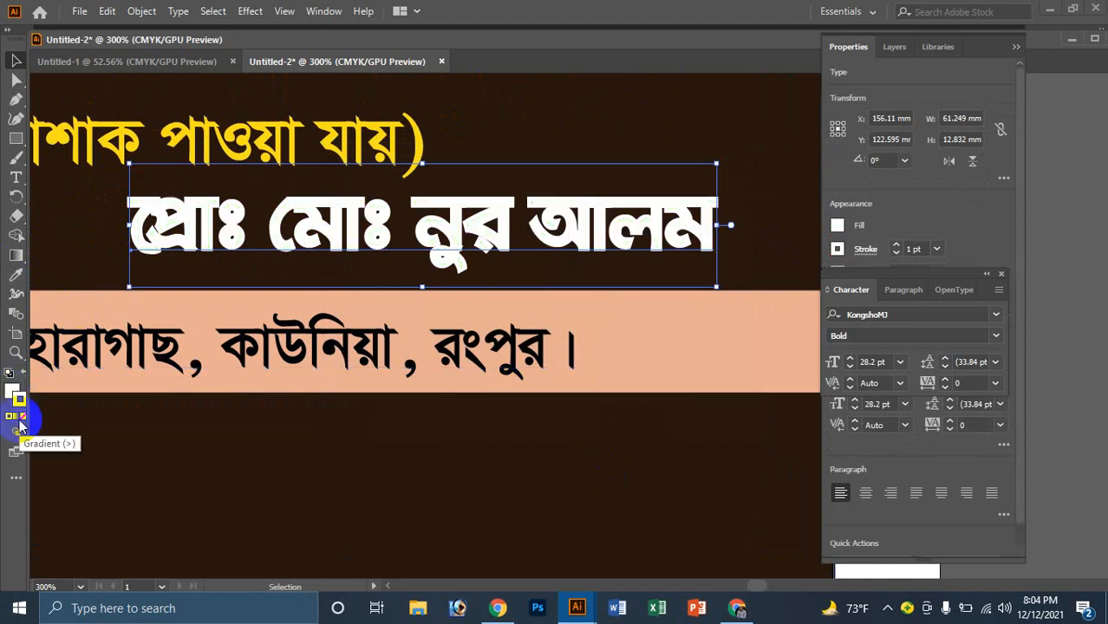
left_click(23, 416)
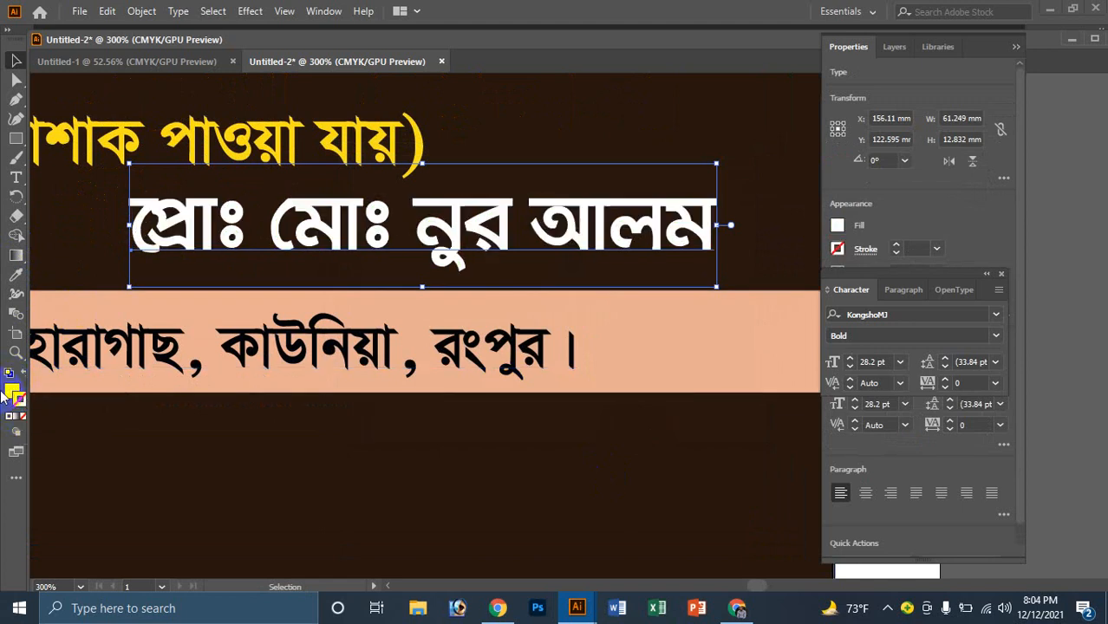
left_click(482, 449)
left_click(560, 262, "ctrl+alt")
left_click(561, 266, "ctrl+alt")
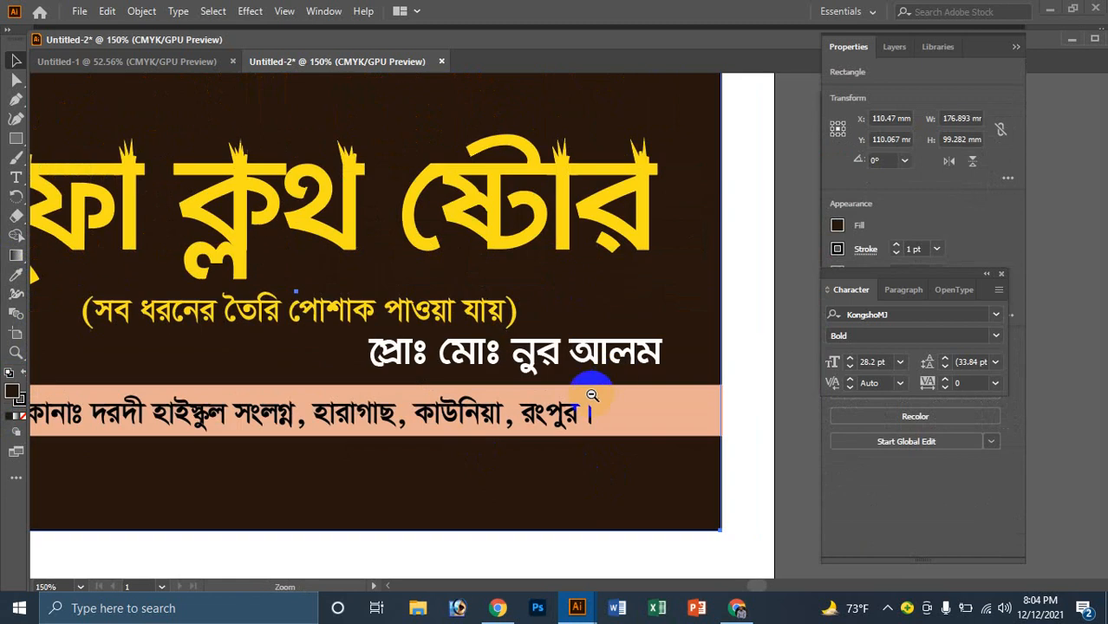
left_click(568, 386, "ctrl+alt")
Step: Recolour the bracketed tagline, first trying dark navy, then settling on red FF0000
left_click(438, 278)
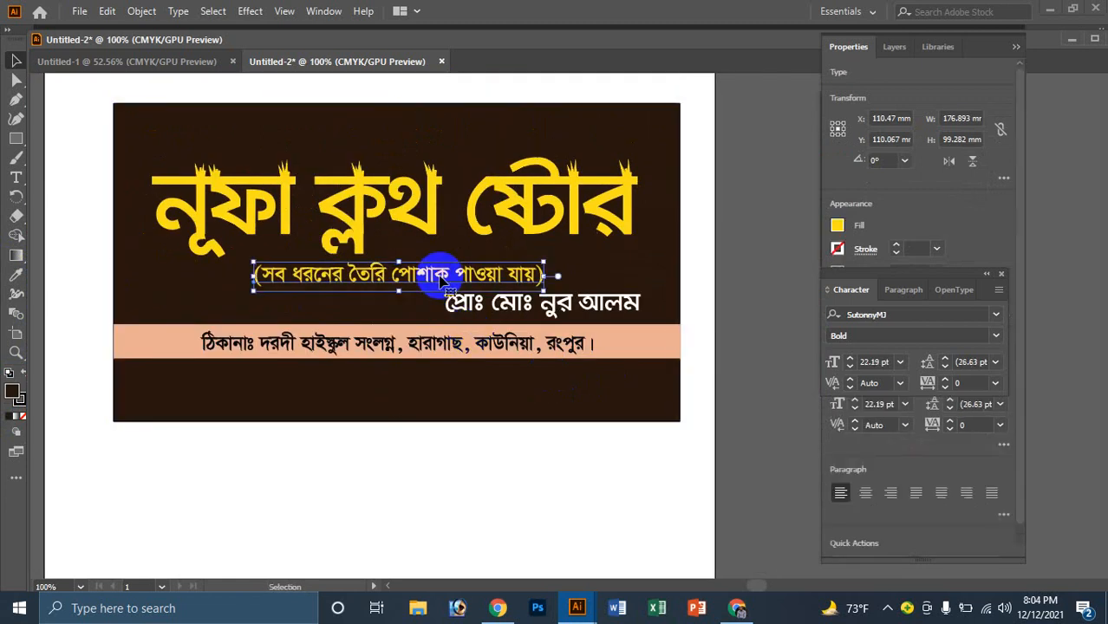
double_click(10, 394)
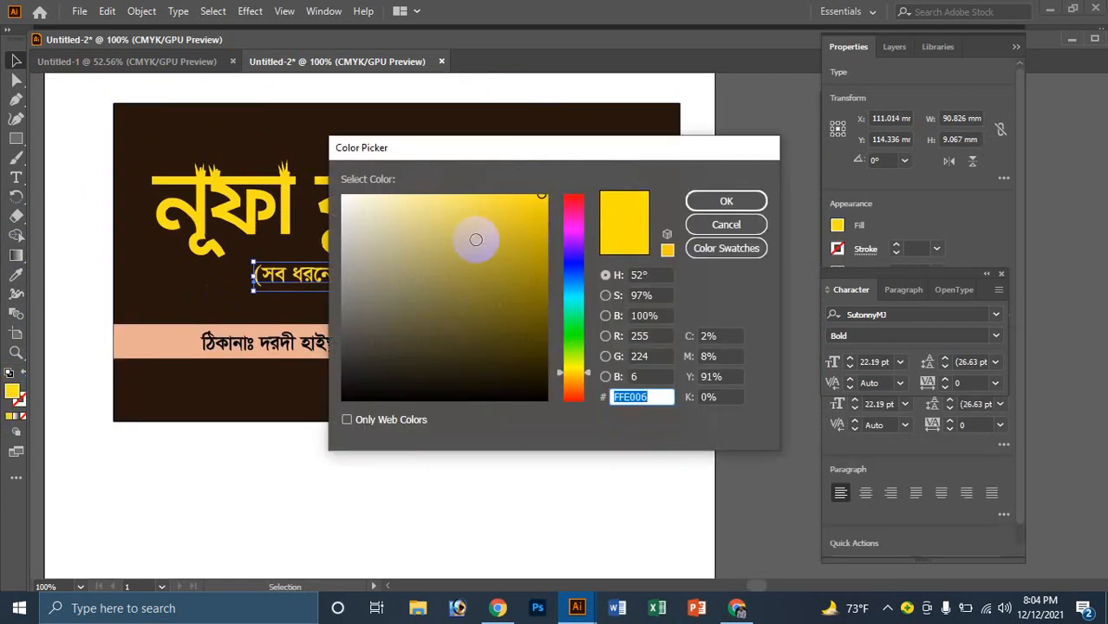
left_click(573, 336)
left_click(568, 273)
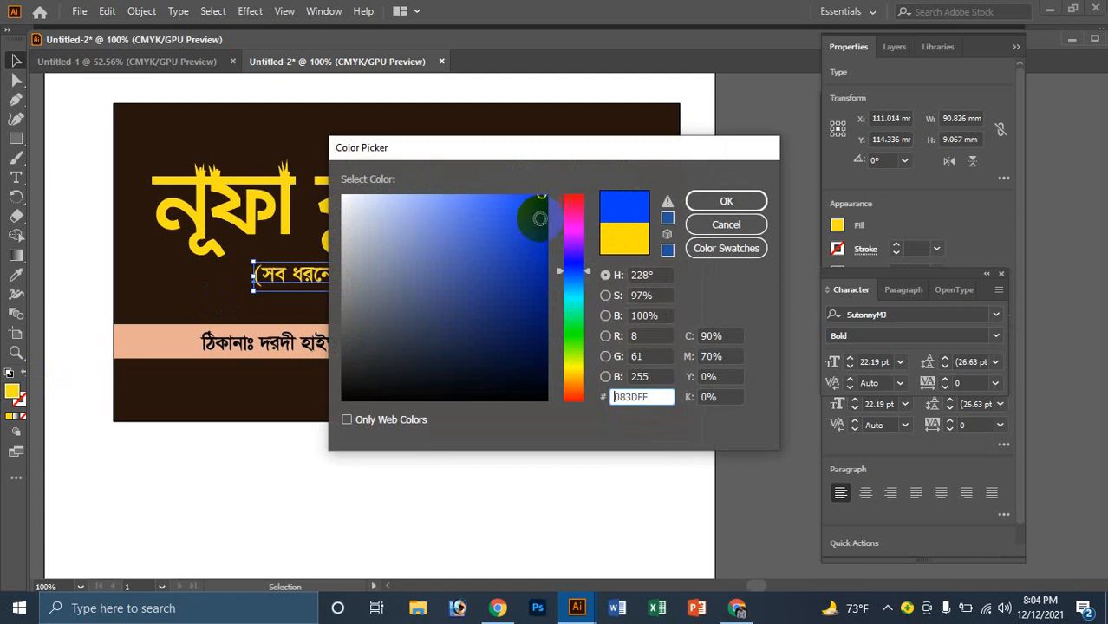
left_click_drag(540, 218, 531, 275)
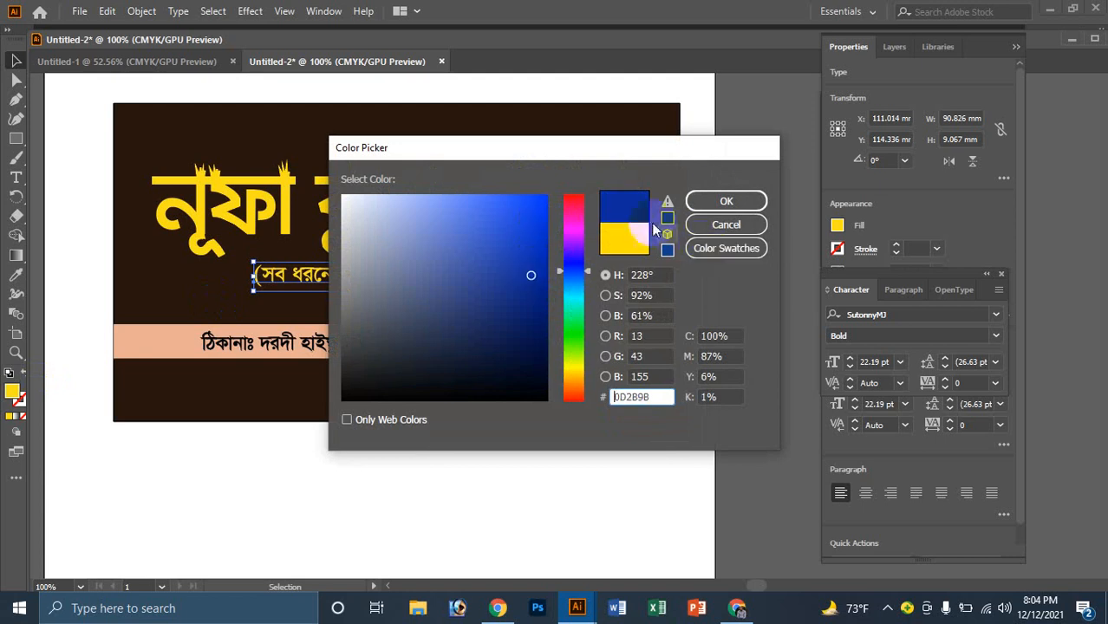
left_click(725, 201)
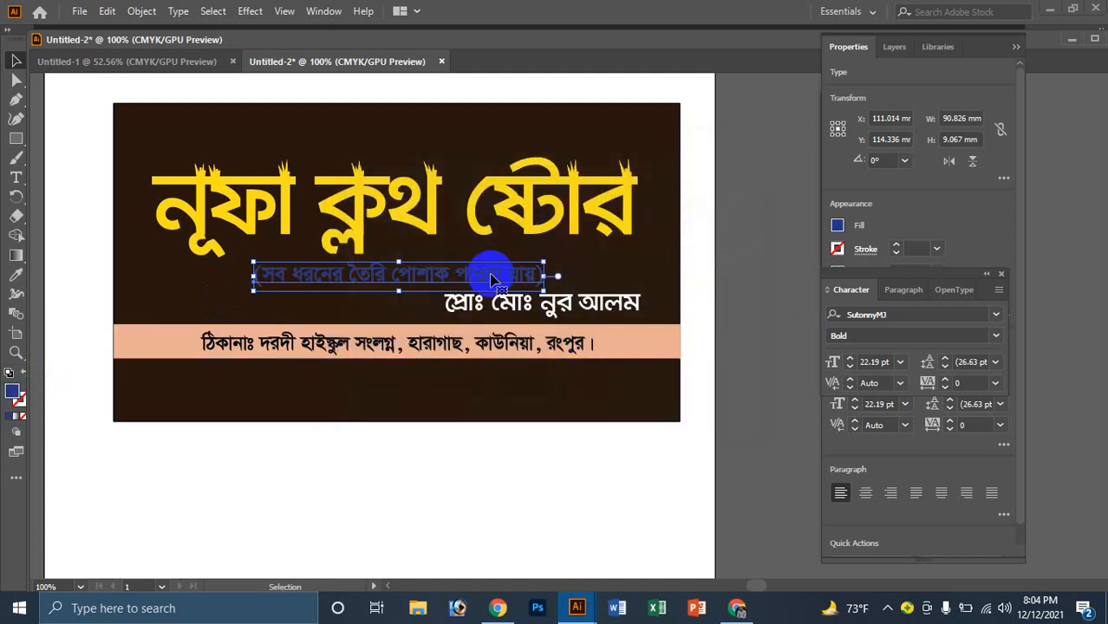
double_click(12, 392)
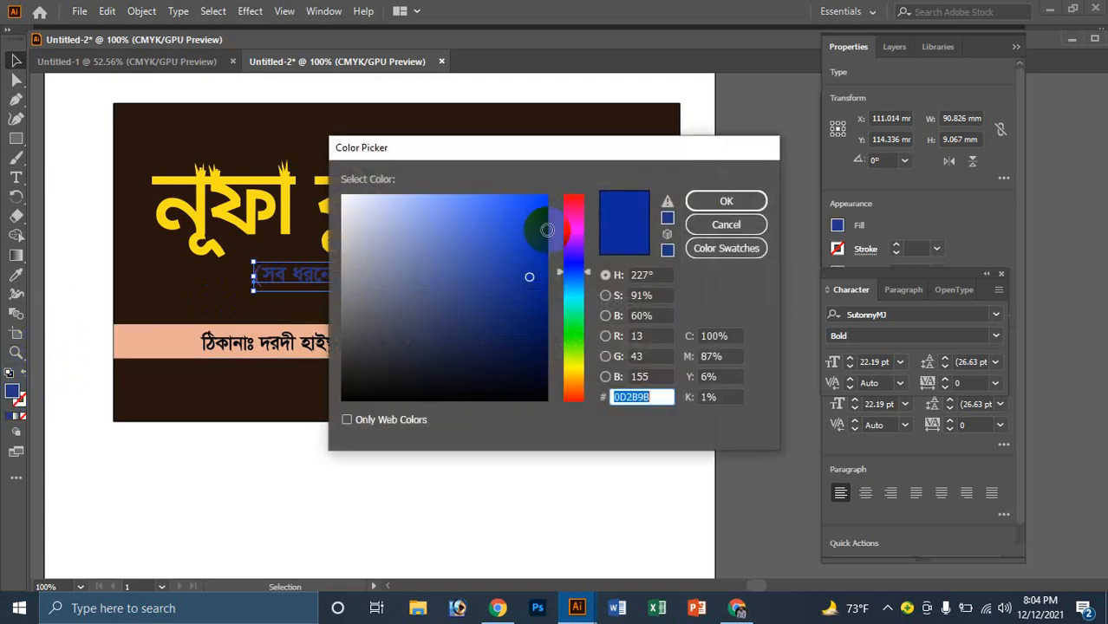
mouse_move(569, 248)
left_mouse_down()
mouse_move(581, 206)
mouse_move(510, 205)
mouse_move(575, 180)
left_mouse_up()
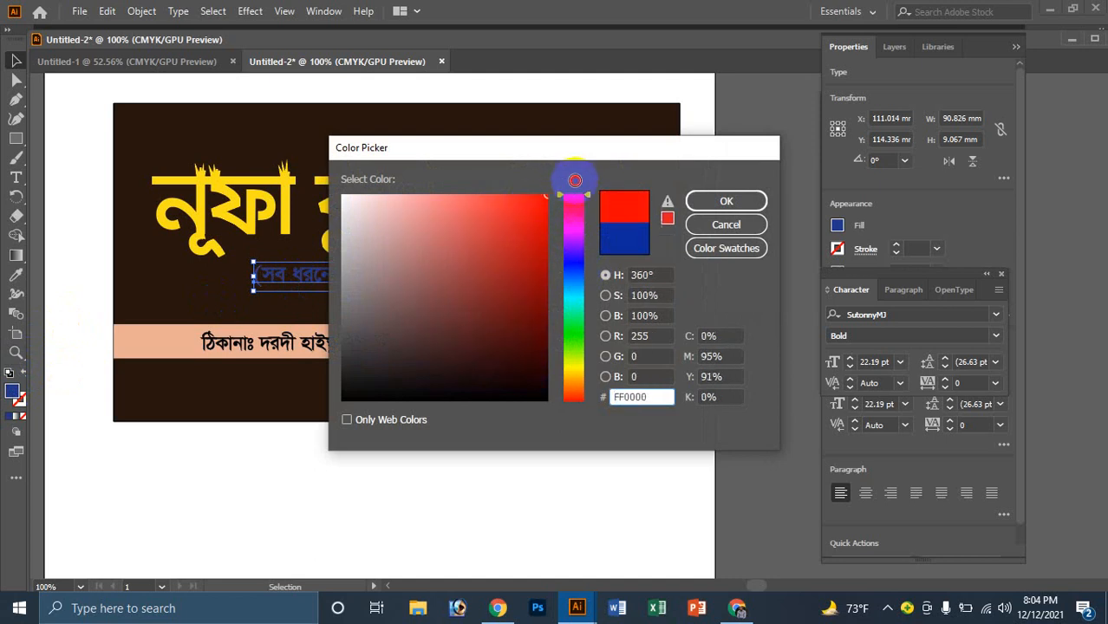
left_click(702, 199)
left_click(404, 467)
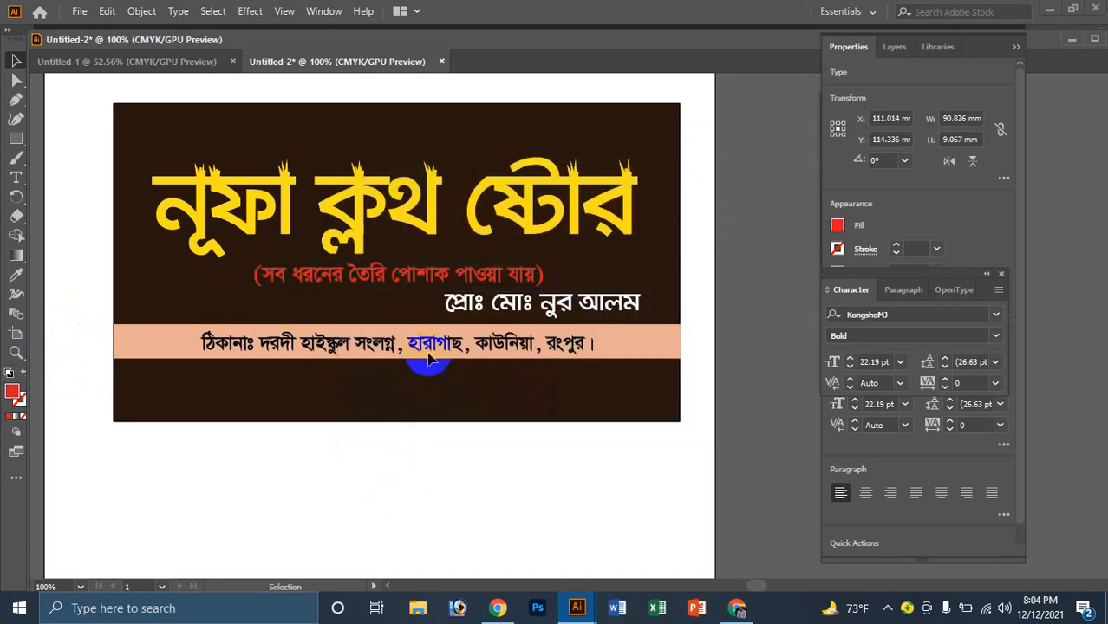
Step: Select the peach address strip and open its fill colour, showing EAAF94
key("z")
left_click(504, 268)
left_click(504, 268)
left_click(651, 288, "alt")
left_click(651, 288, "alt")
left_click(650, 289, "alt")
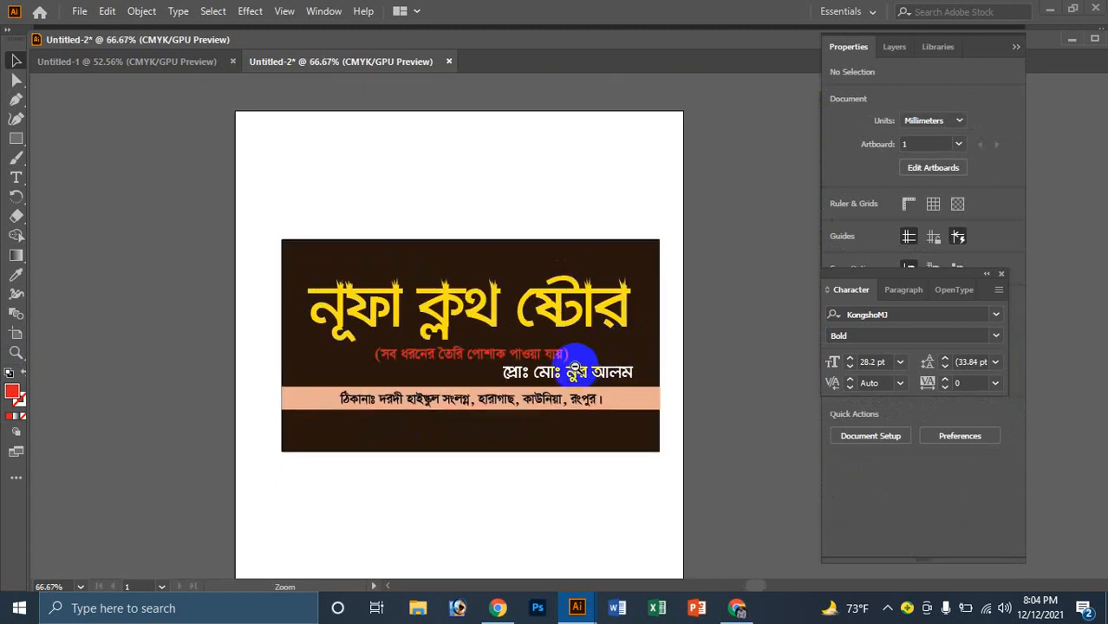
left_click(502, 389)
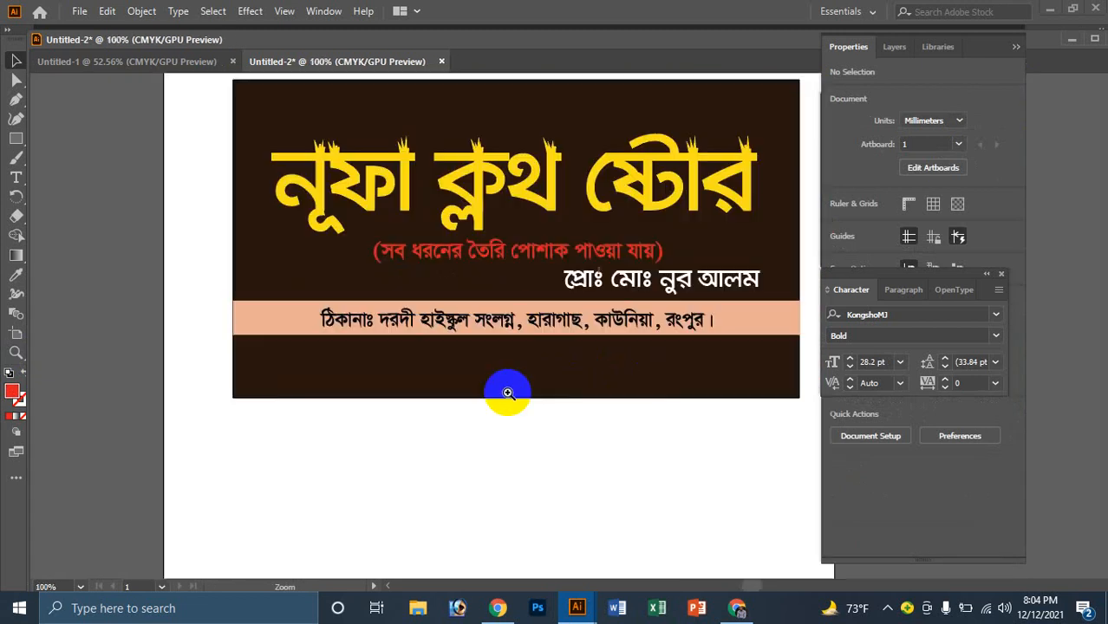
left_click(534, 317)
key("v")
left_click(239, 346)
left_click(153, 354)
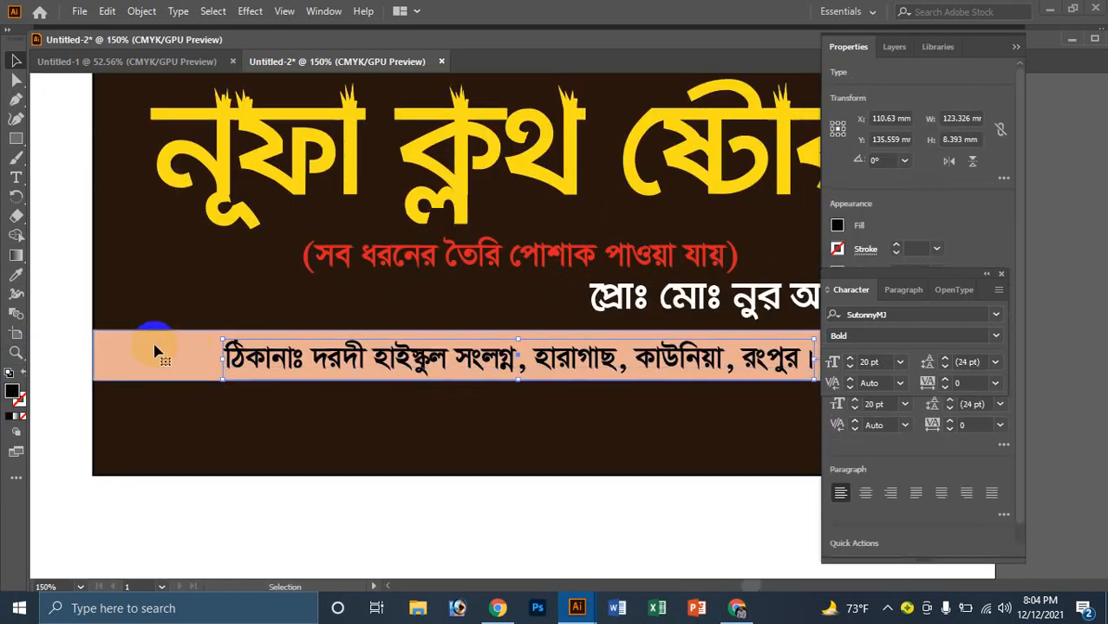
double_click(15, 393)
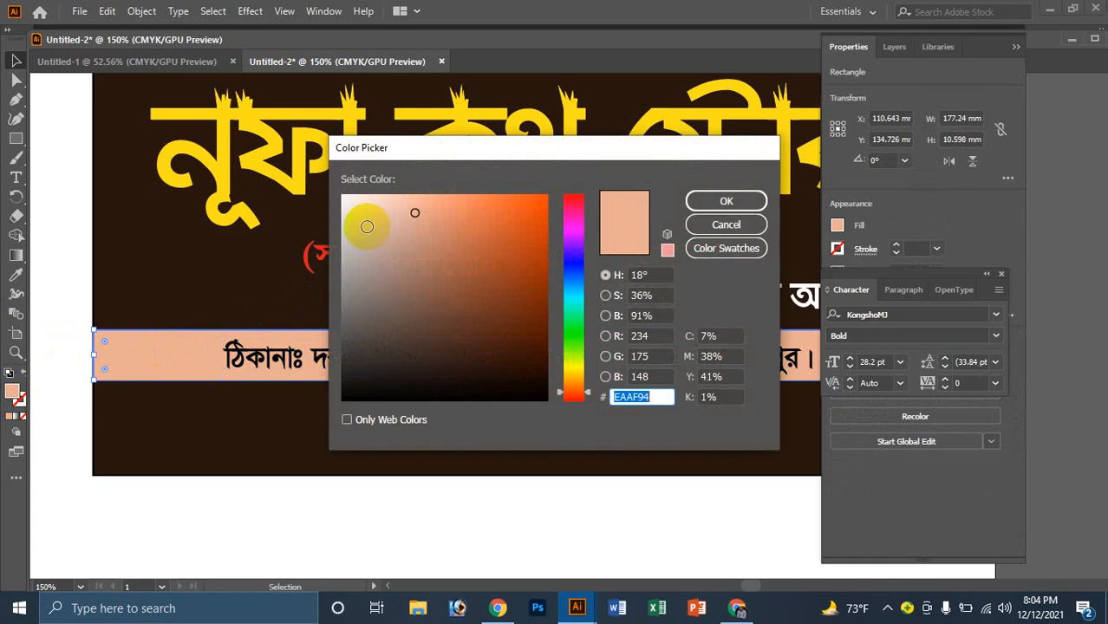
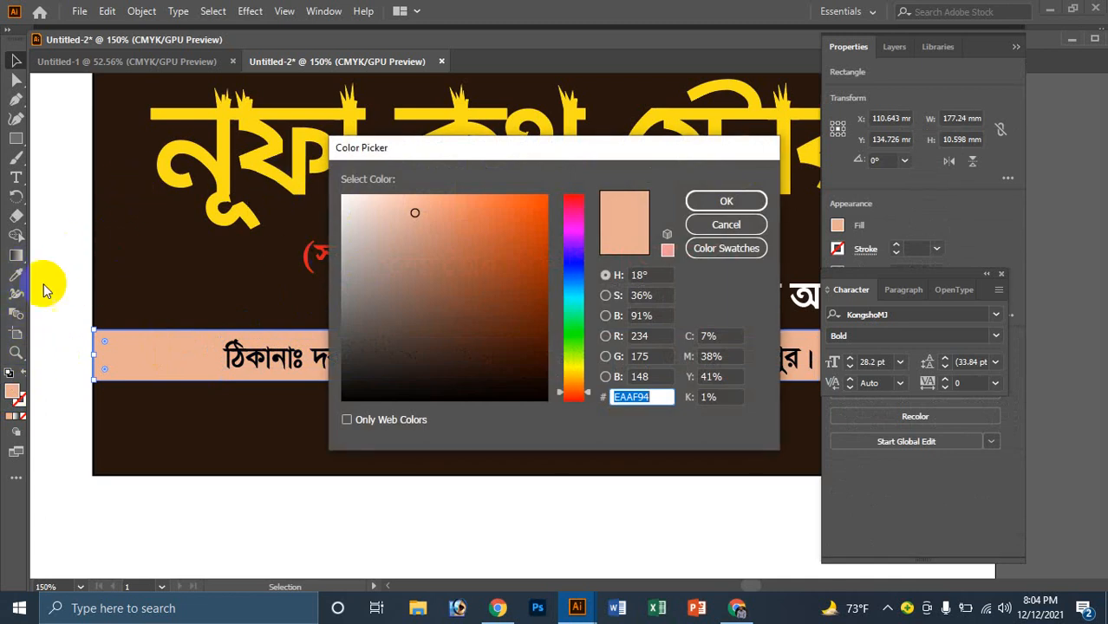
Step: Fill the peach address band with bright yellow
left_click(302, 278)
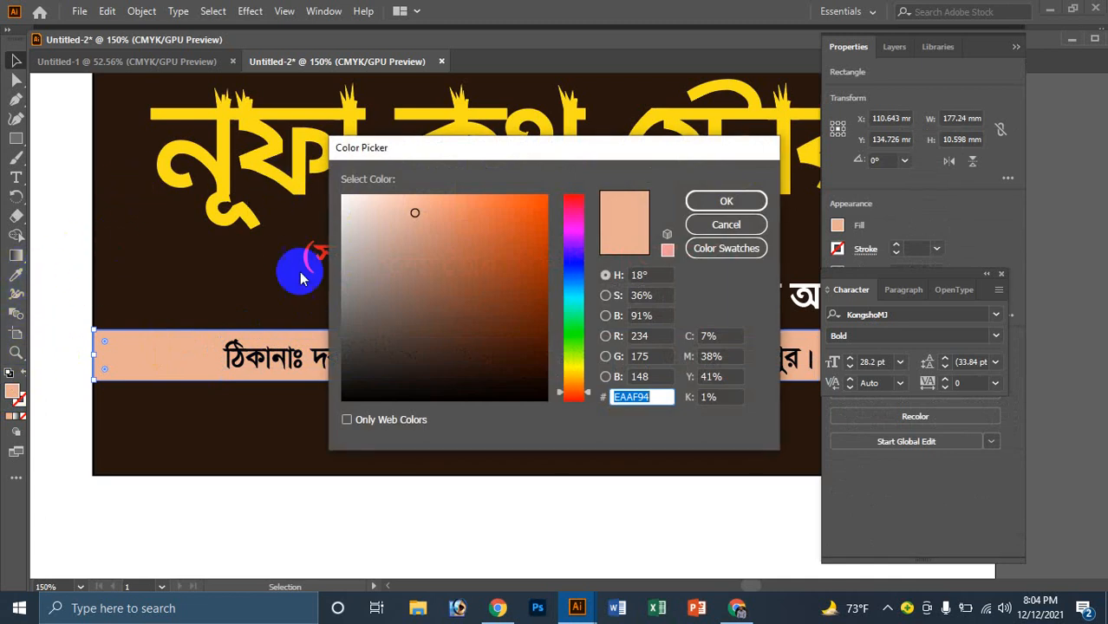
left_click(573, 363)
left_click_drag(540, 205, 550, 191)
left_click(726, 207)
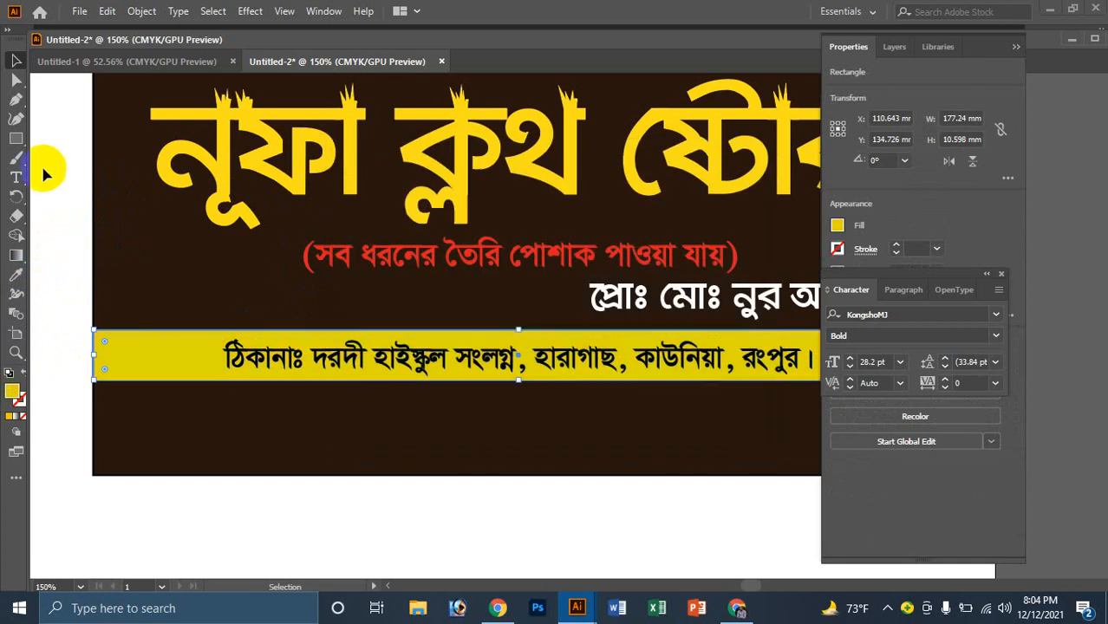
left_click(16, 79)
left_click(472, 411)
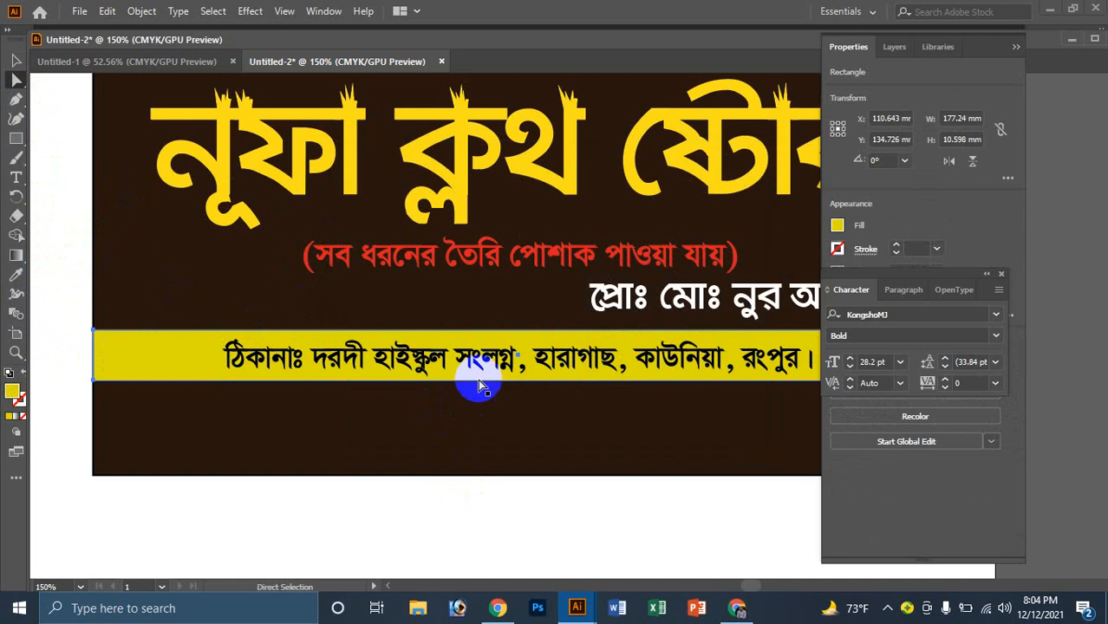
Step: Recolour the address text bright orange-red
left_click(505, 356)
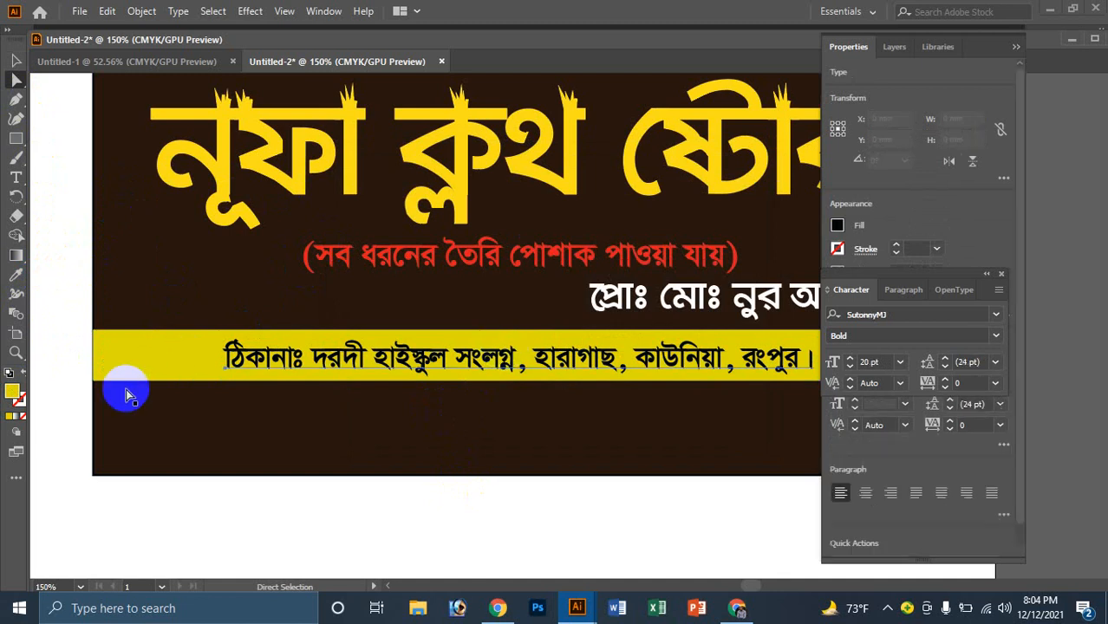
double_click(14, 393)
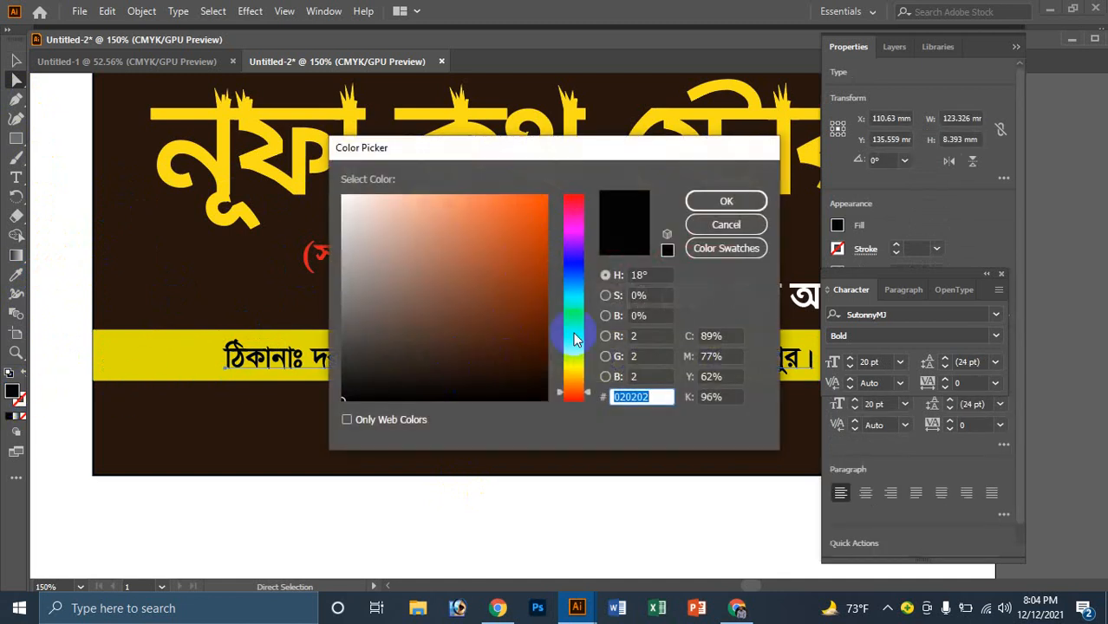
left_click(570, 400)
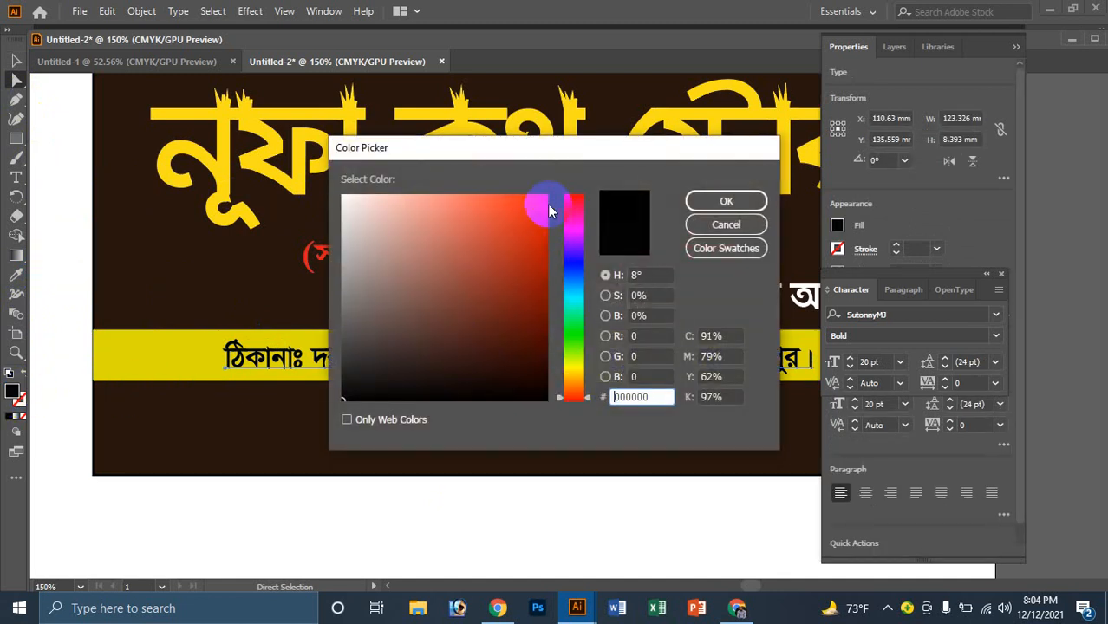
left_click(542, 201)
left_click(700, 200)
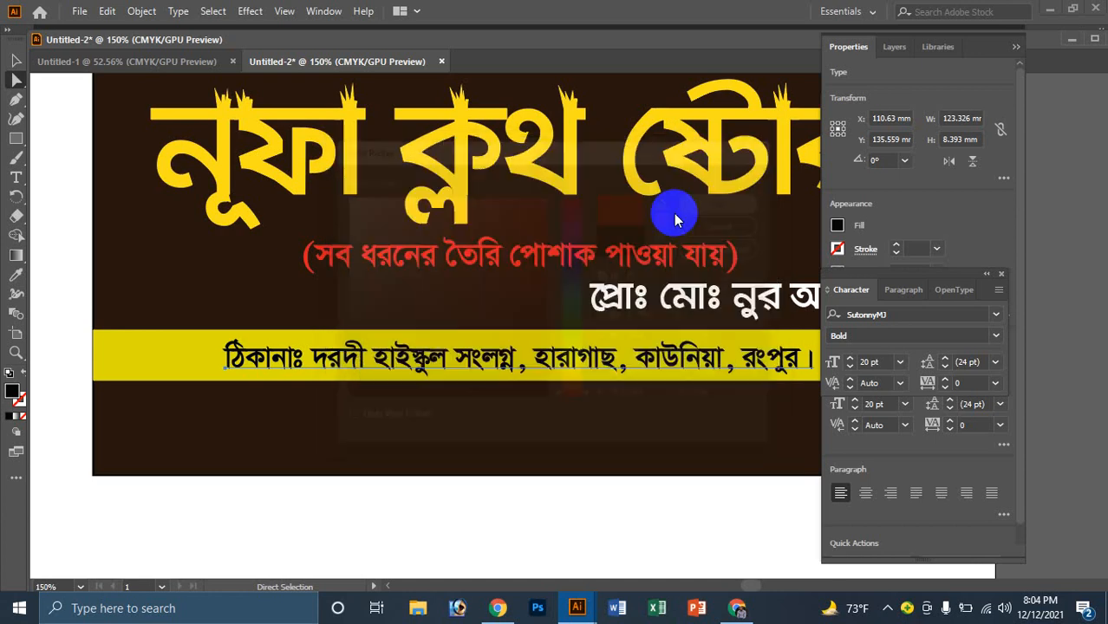
Step: Brighten the address band's yellow to full strength
left_click(612, 346, "ctrl")
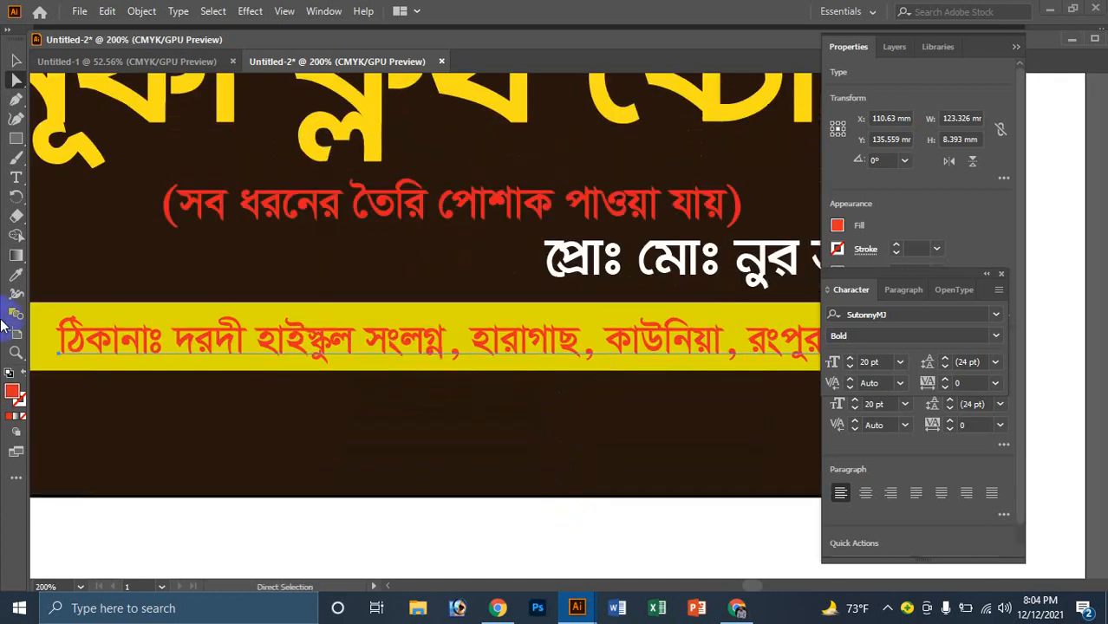
left_click(38, 334)
double_click(15, 394)
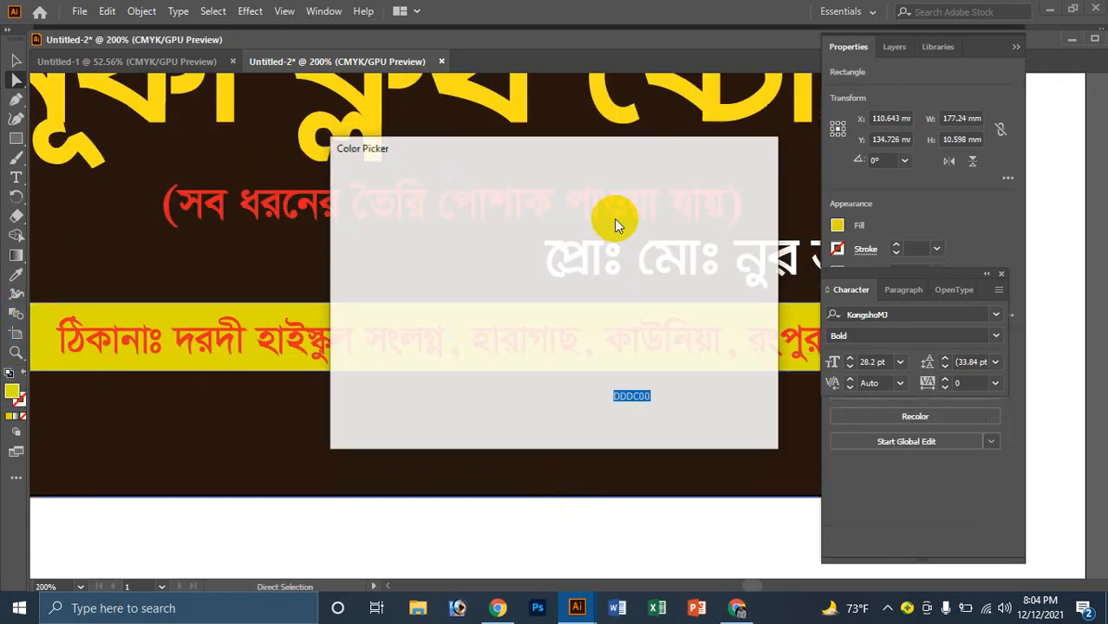
left_click_drag(545, 206, 548, 184)
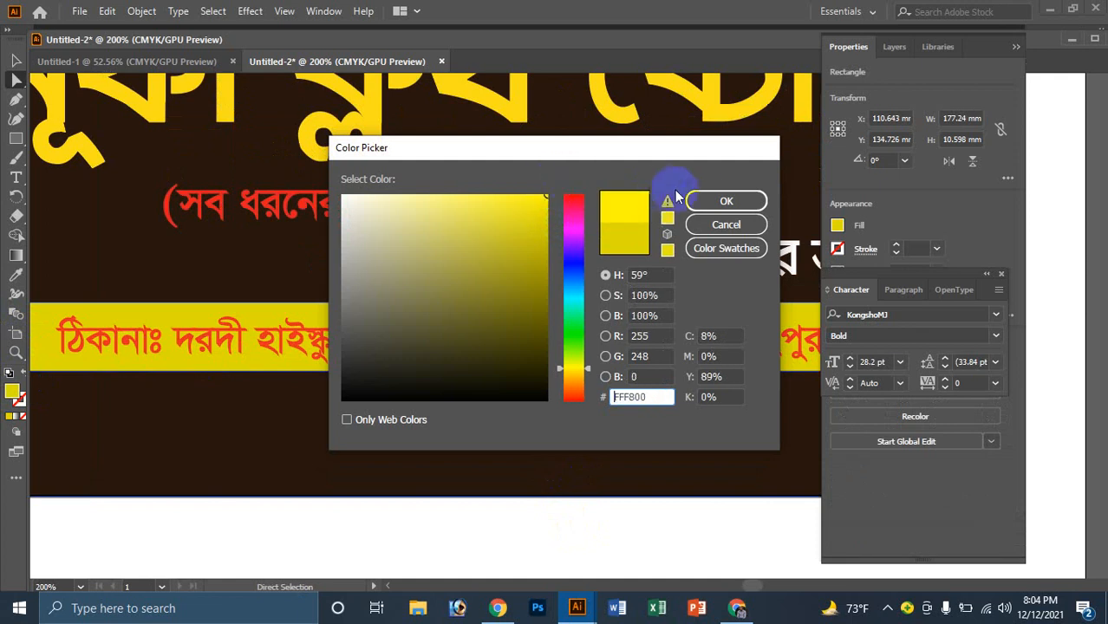
left_click(707, 200)
left_click(494, 524)
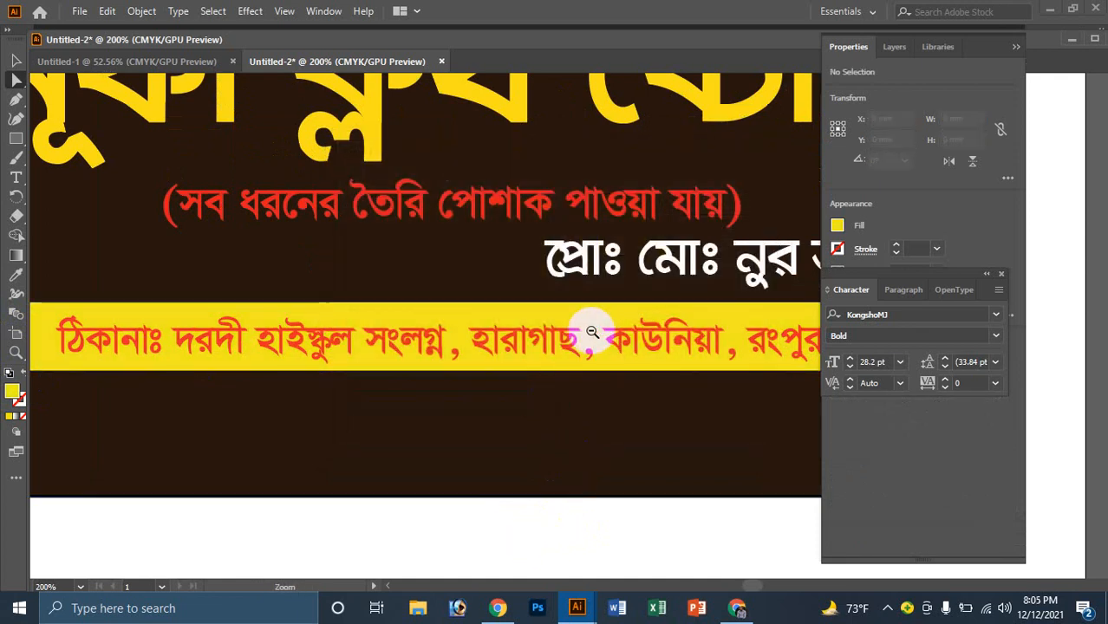
scroll(592, 332, "down", 3)
scroll(583, 307, "up", 2)
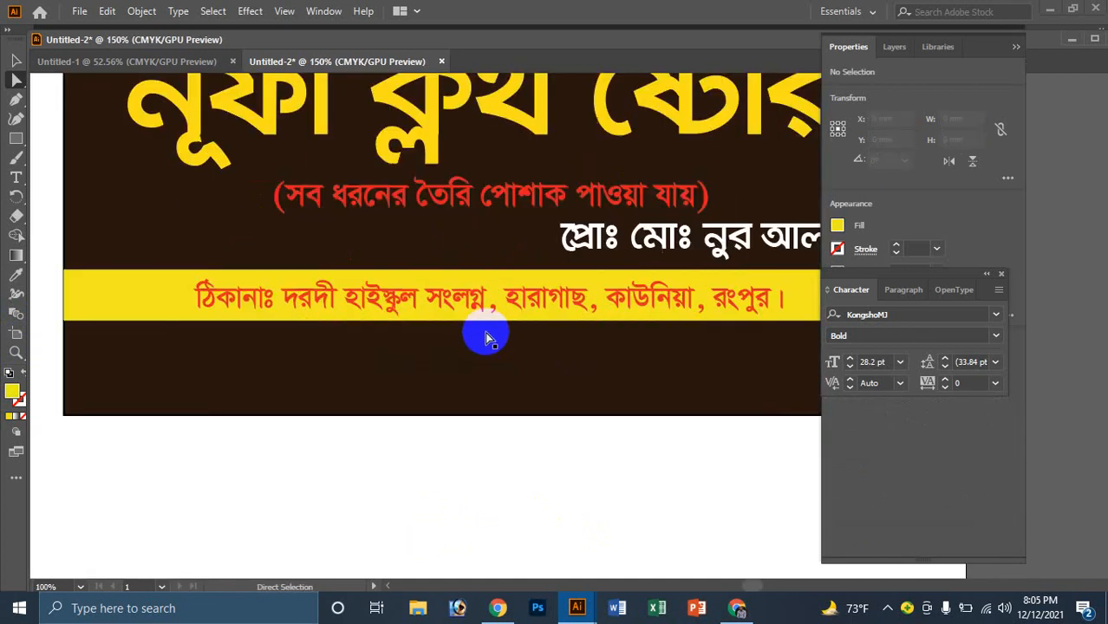
Step: Enlarge the address text from 20 pt to about 24 pt and nudge it up
left_click(466, 320)
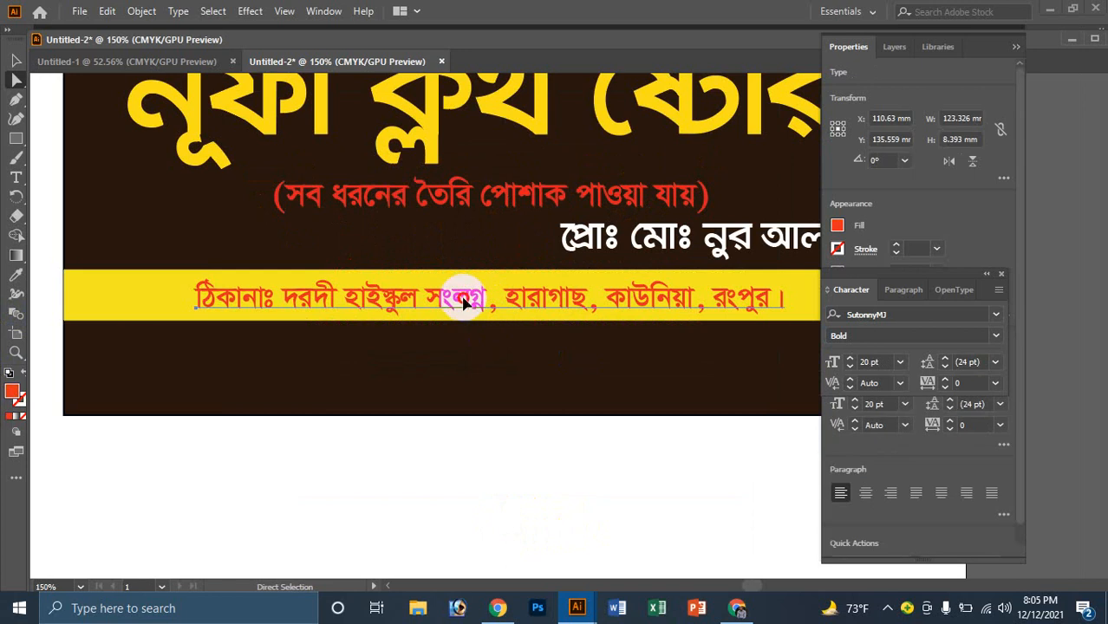
left_click(12, 62)
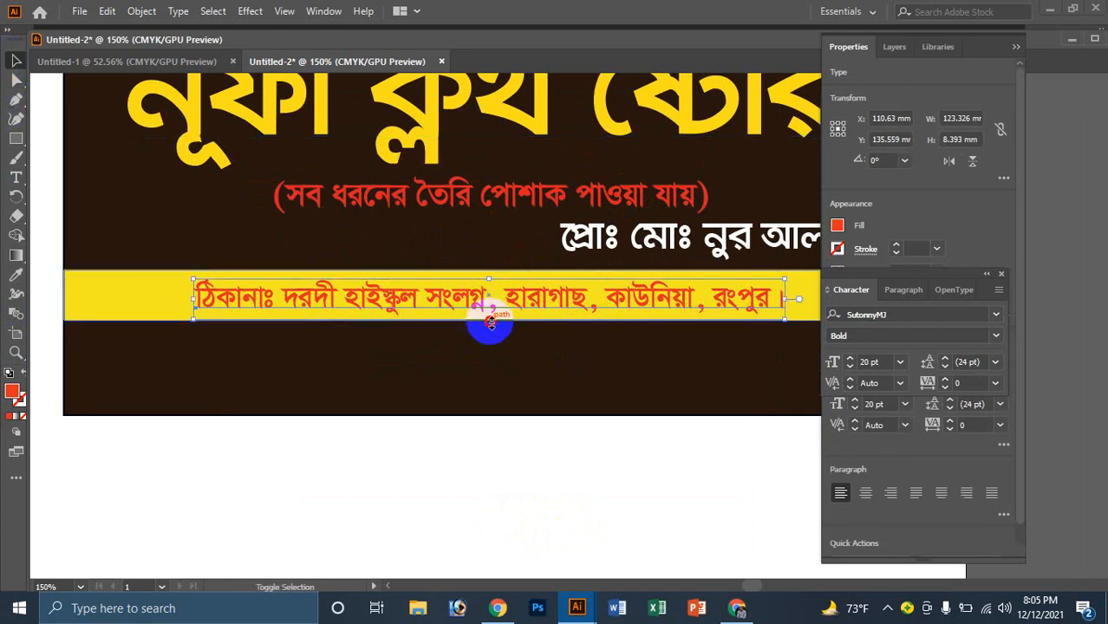
left_click_drag(491, 323, 499, 333)
left_click_drag(498, 334, 494, 330)
left_click(507, 440)
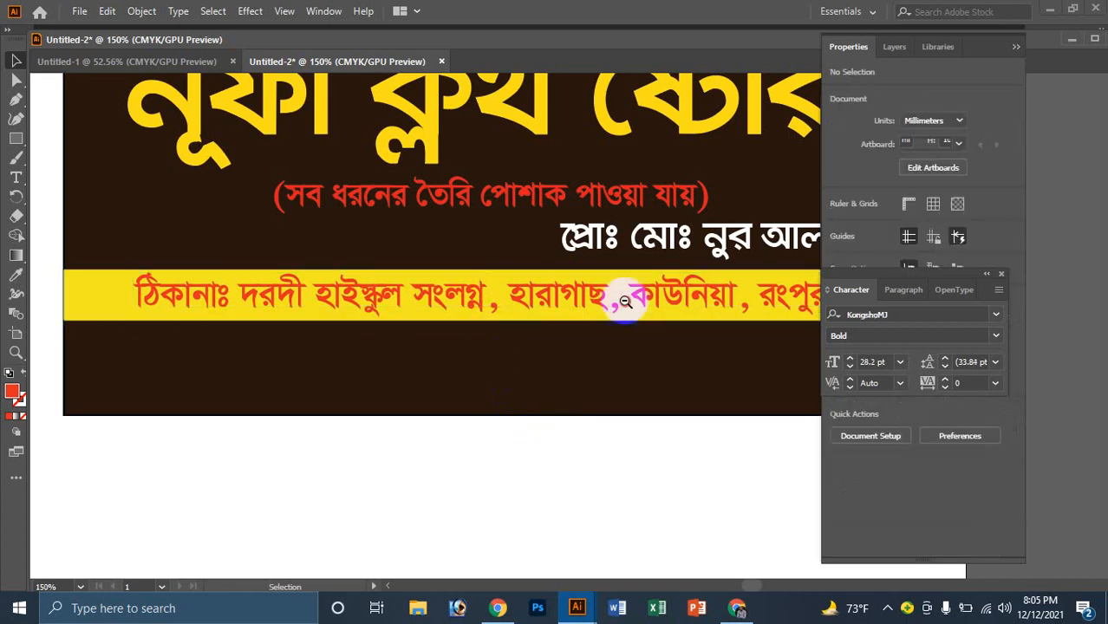
key("ctrl+1")
left_click(567, 332)
Step: Copy the owner line's KongshoMJ bold style onto the address text with the Eyedropper
left_click(16, 274)
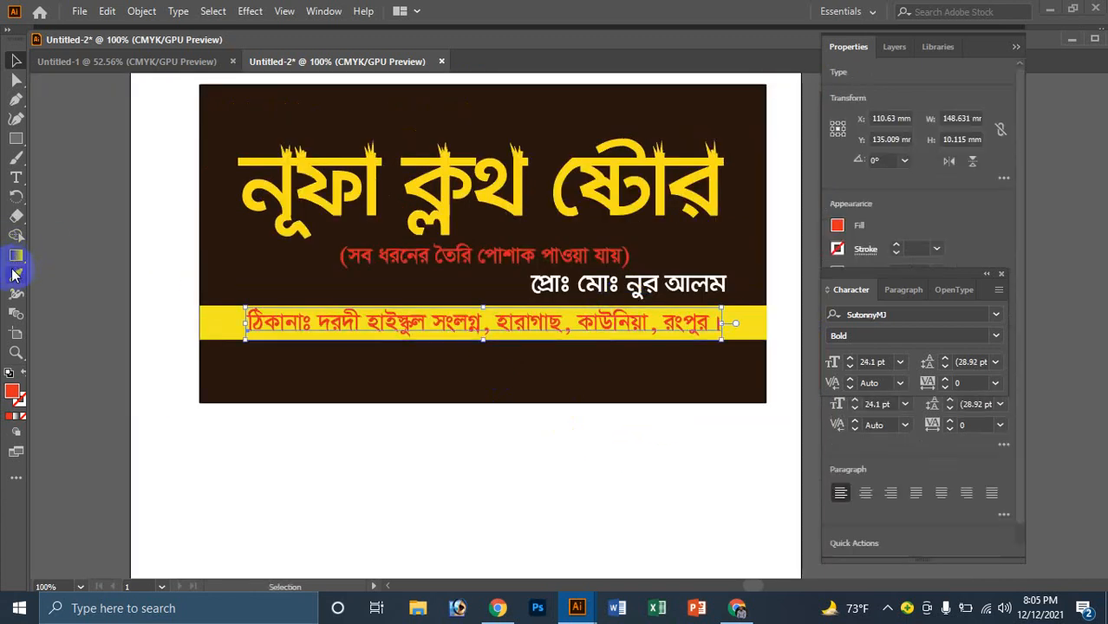
left_click(617, 321)
left_click(598, 280)
left_click(400, 216)
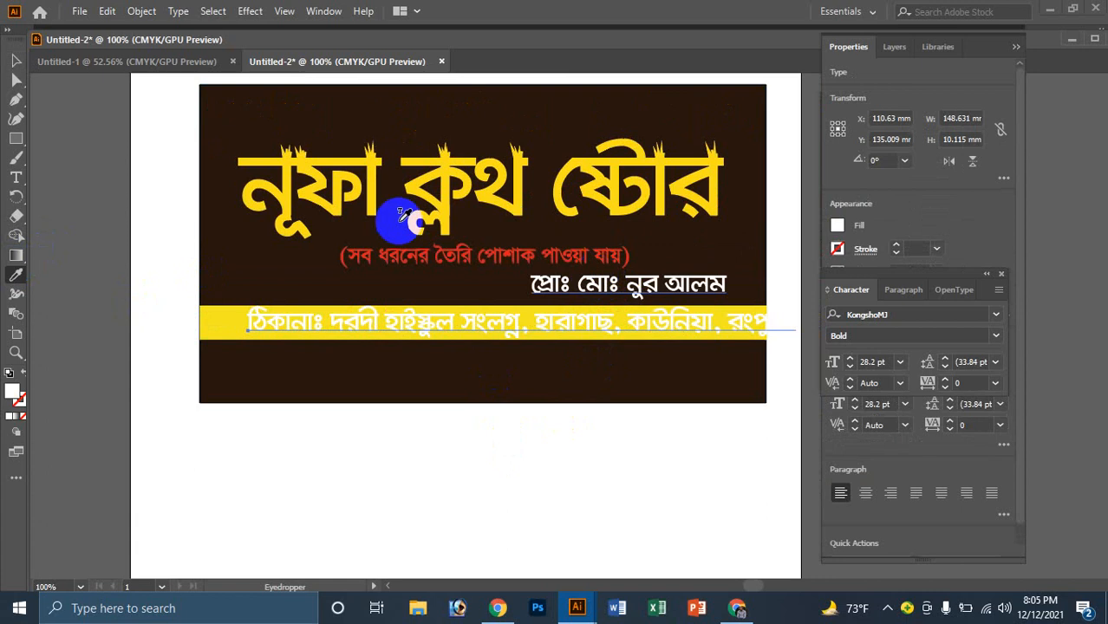
Step: Shrink the address text to fit the yellow band and nudge it into alignment
left_click(15, 62)
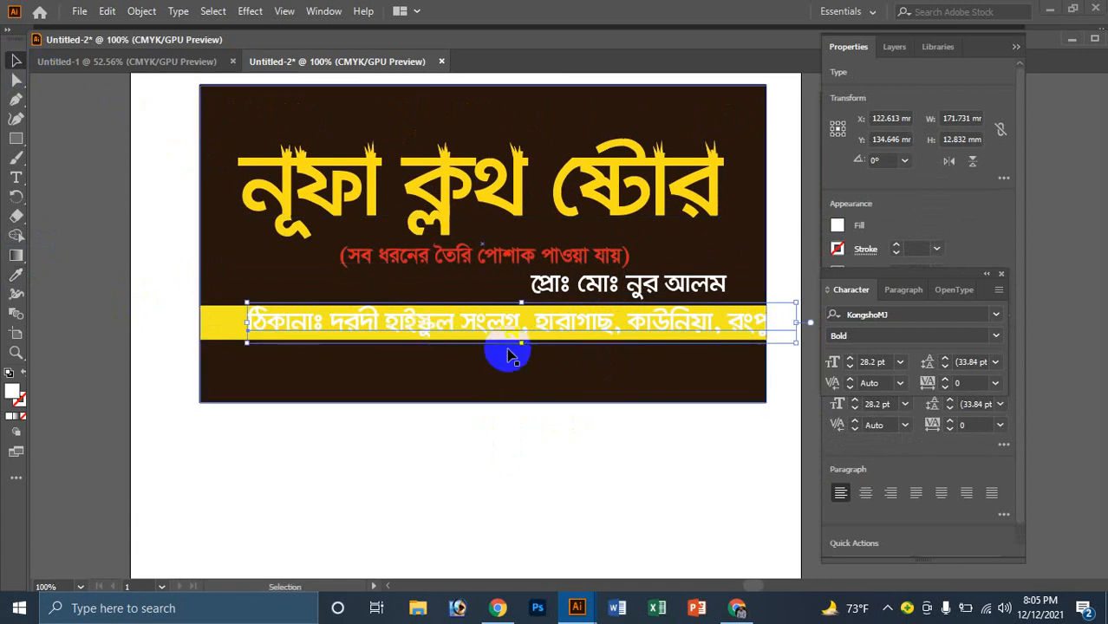
left_click_drag(524, 344, 521, 337)
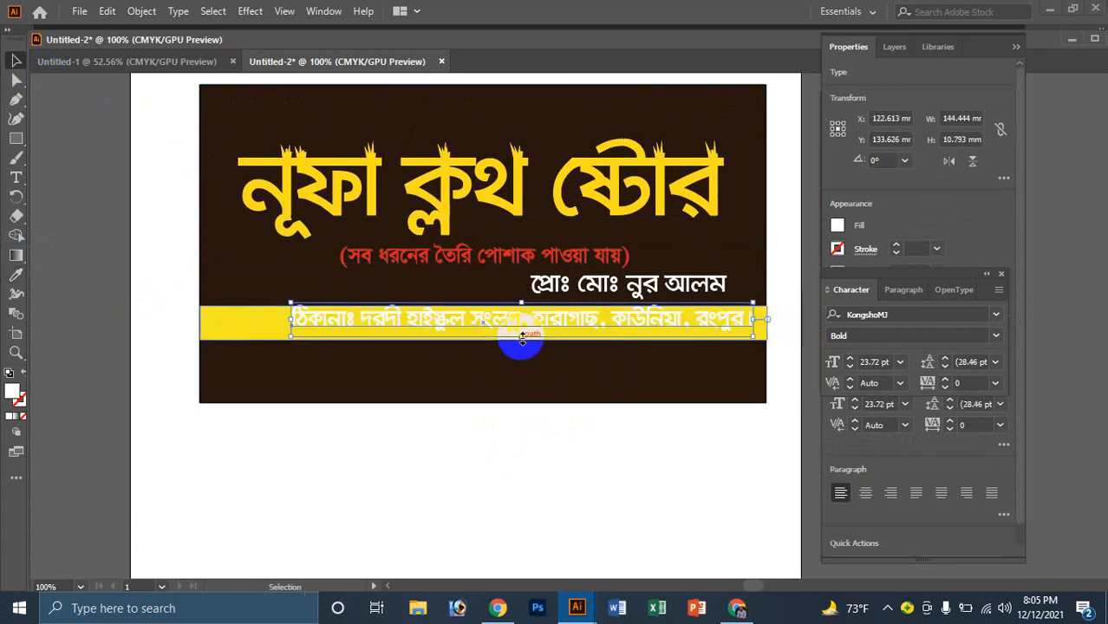
key("Left")
key("Left")
key("Left")
key("Left")
key("Left")
key("Left")
key("Left")
key("Left")
key("Left")
key("Left")
key("Left")
key("Left")
key("Left")
key("Left")
key("Left")
key("Left")
key("Left")
key("Left")
key("Left")
key("Left")
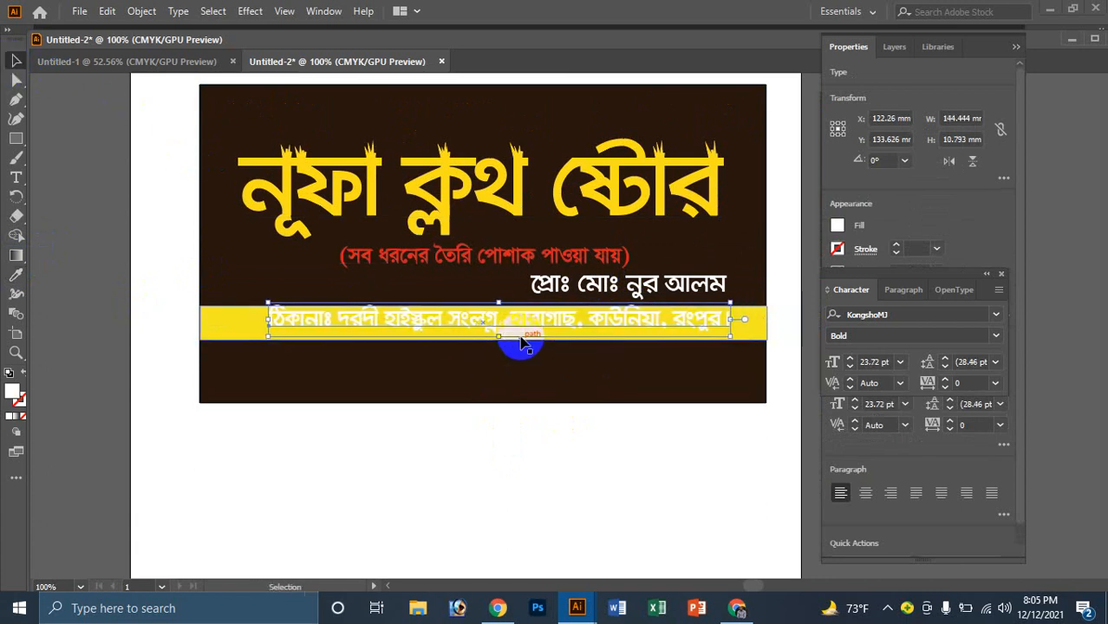
key("Down")
left_click(507, 444)
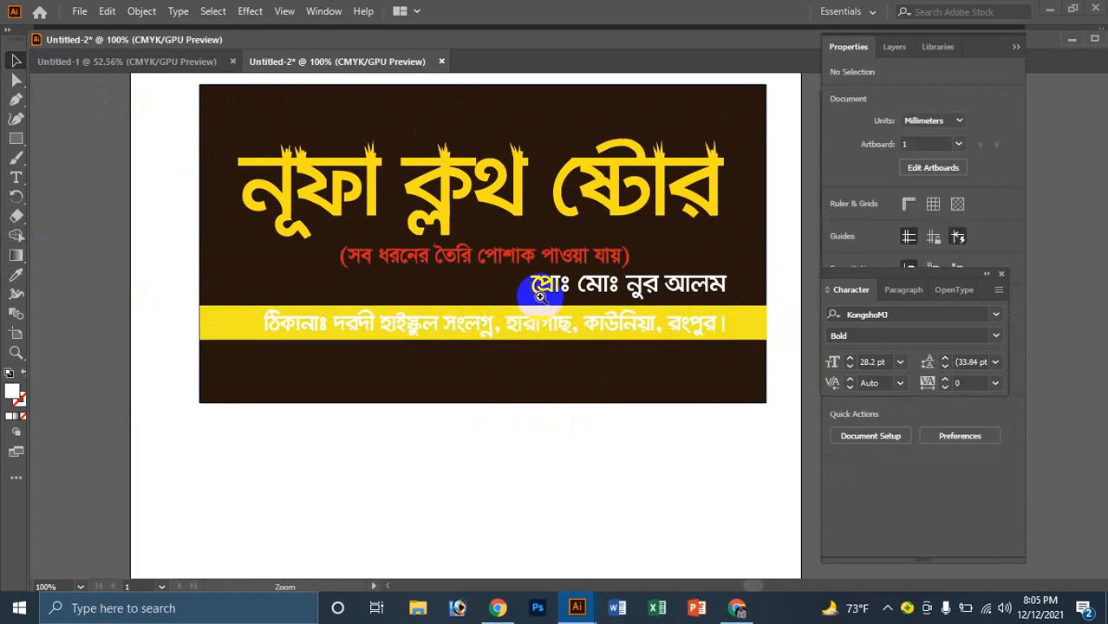
key("z")
left_click(529, 337)
left_click(556, 386)
key("v")
left_click(341, 292)
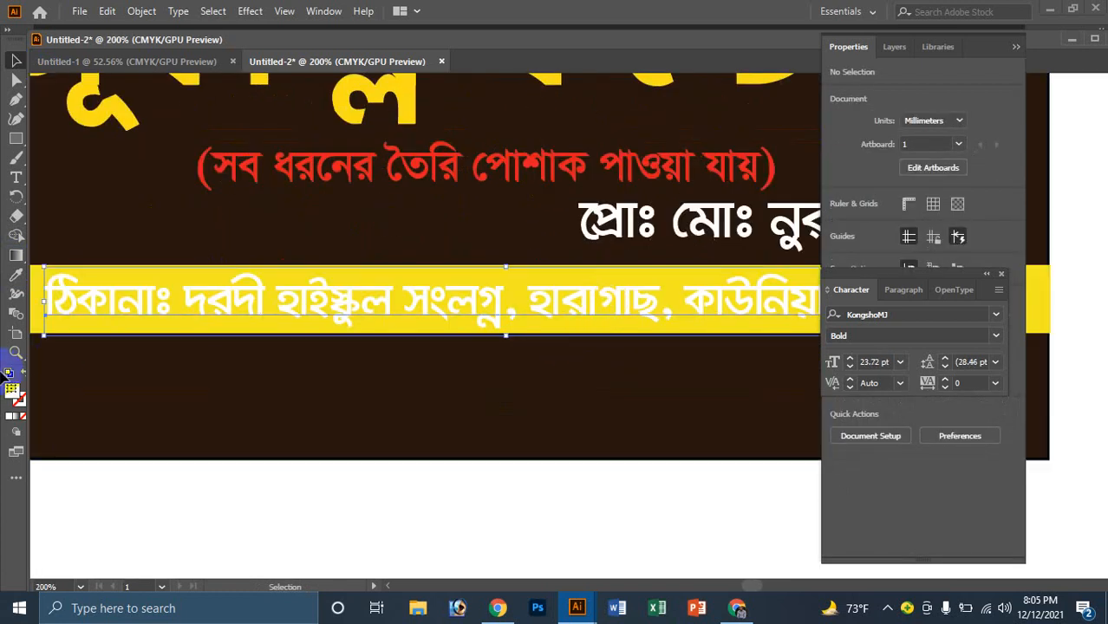
Step: Recolour the address text from red to black
double_click(17, 396)
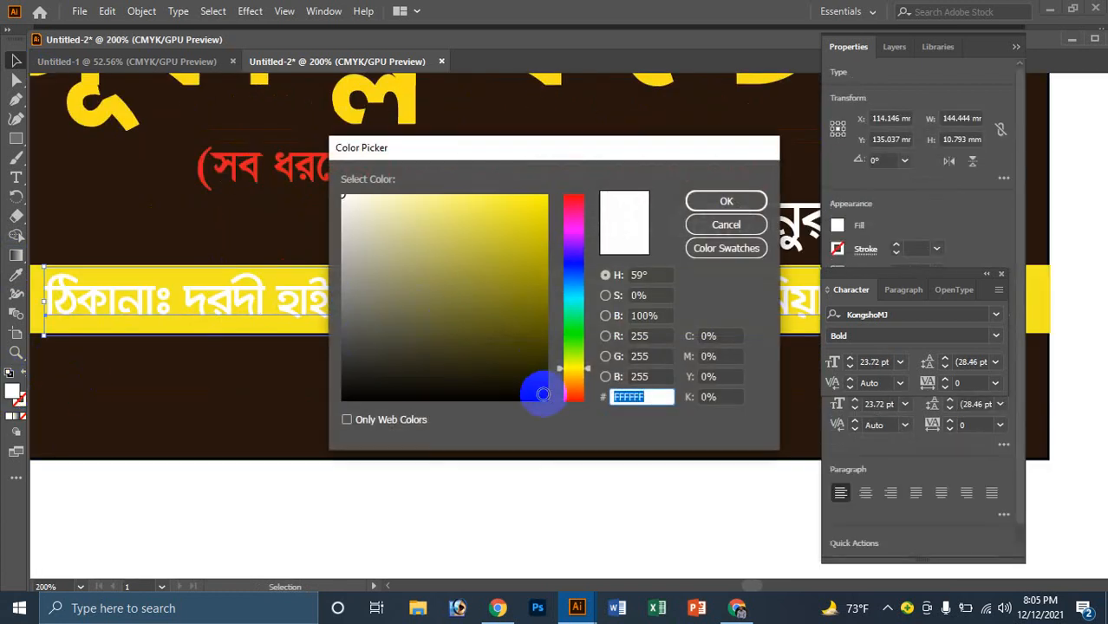
left_click(543, 395)
left_click(735, 200)
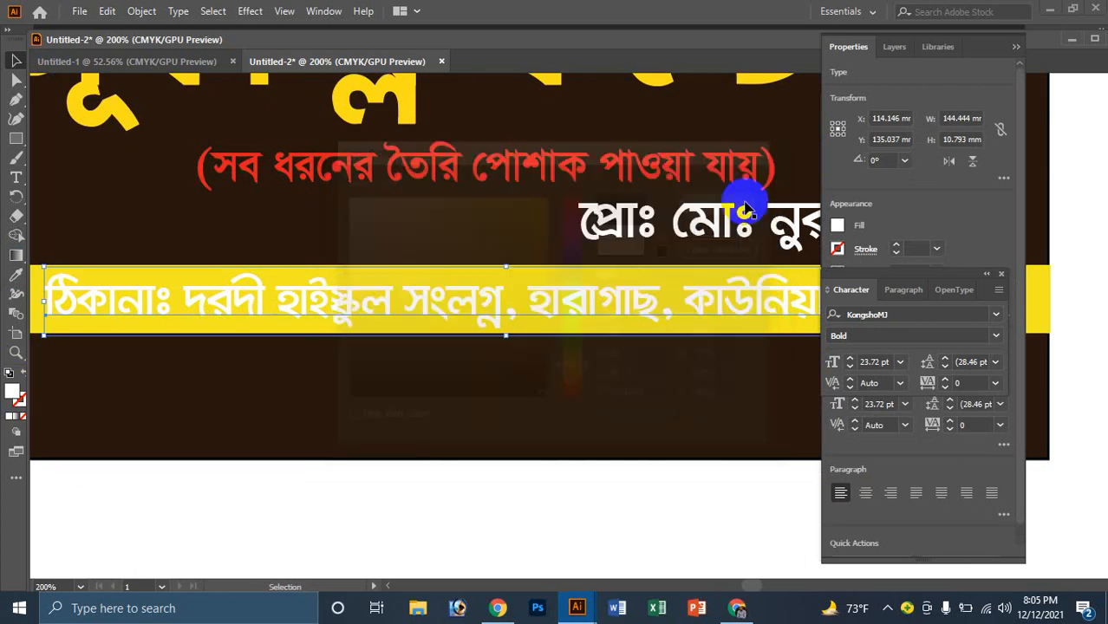
left_click(606, 353)
key("z")
left_click(606, 340, "alt")
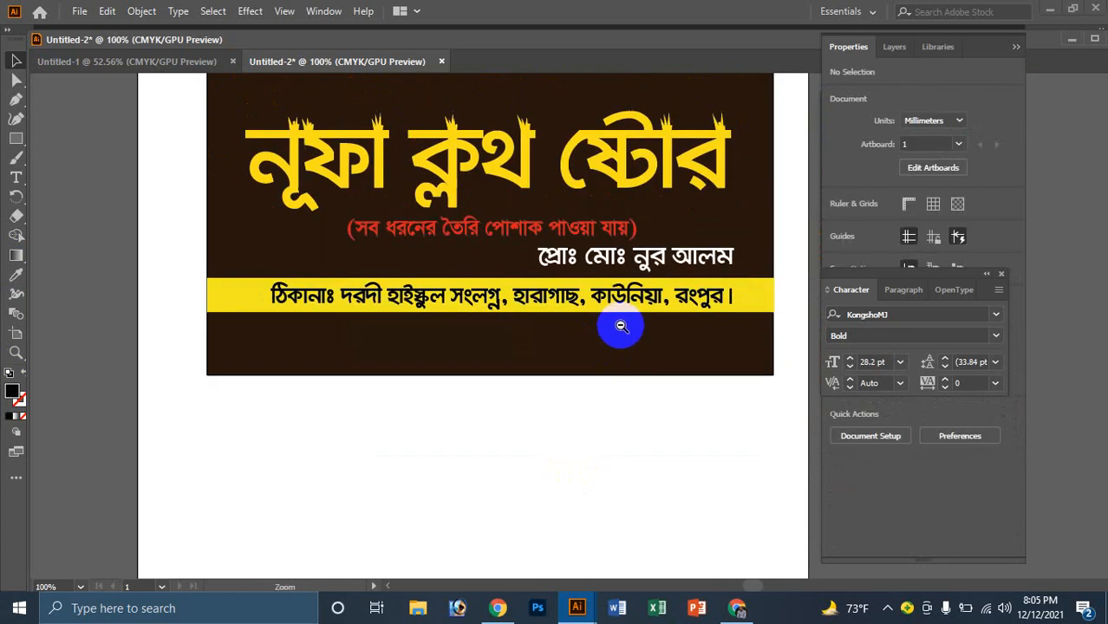
left_click(595, 251)
Step: Try pale pink and blue, then apply a golden-brown fill to the subtitle
left_click(425, 342)
left_click(646, 264)
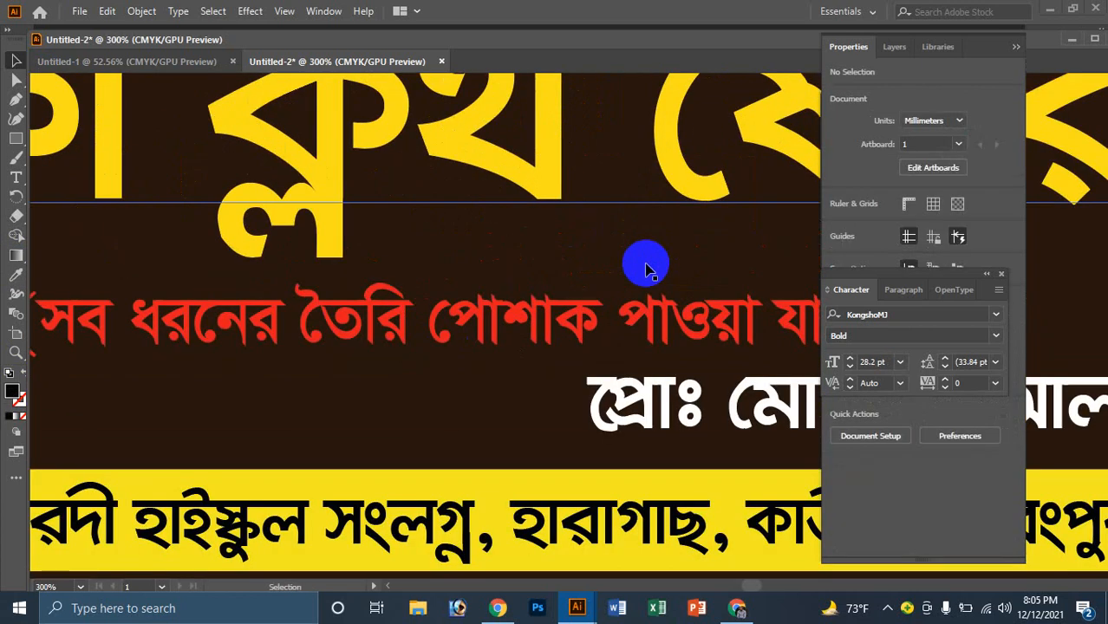
left_click(533, 331)
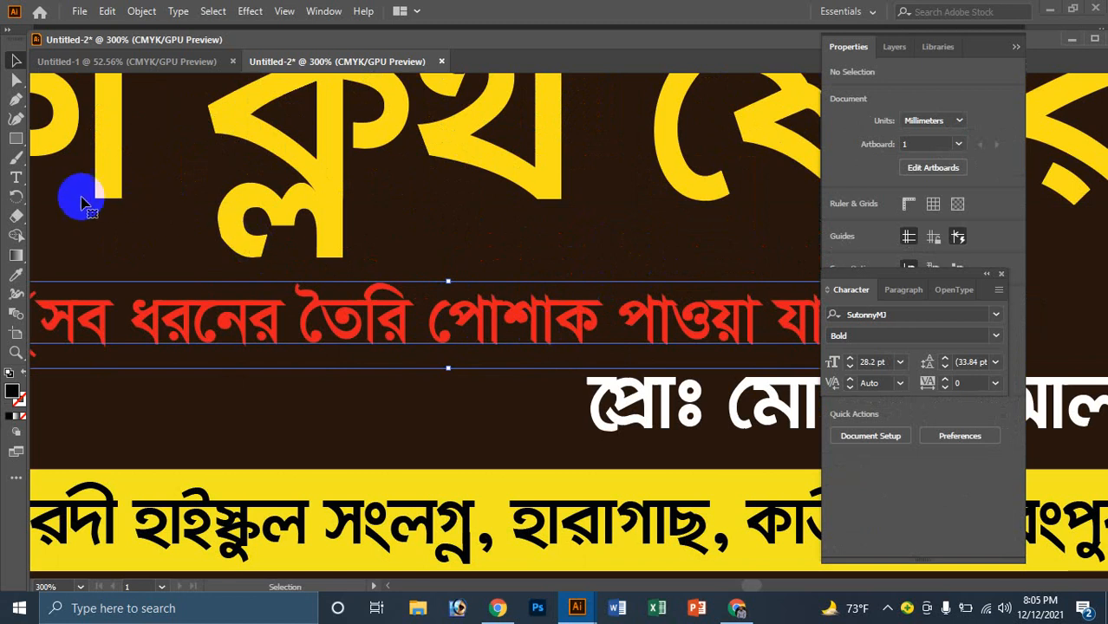
left_click(82, 202, "shift")
double_click(16, 395)
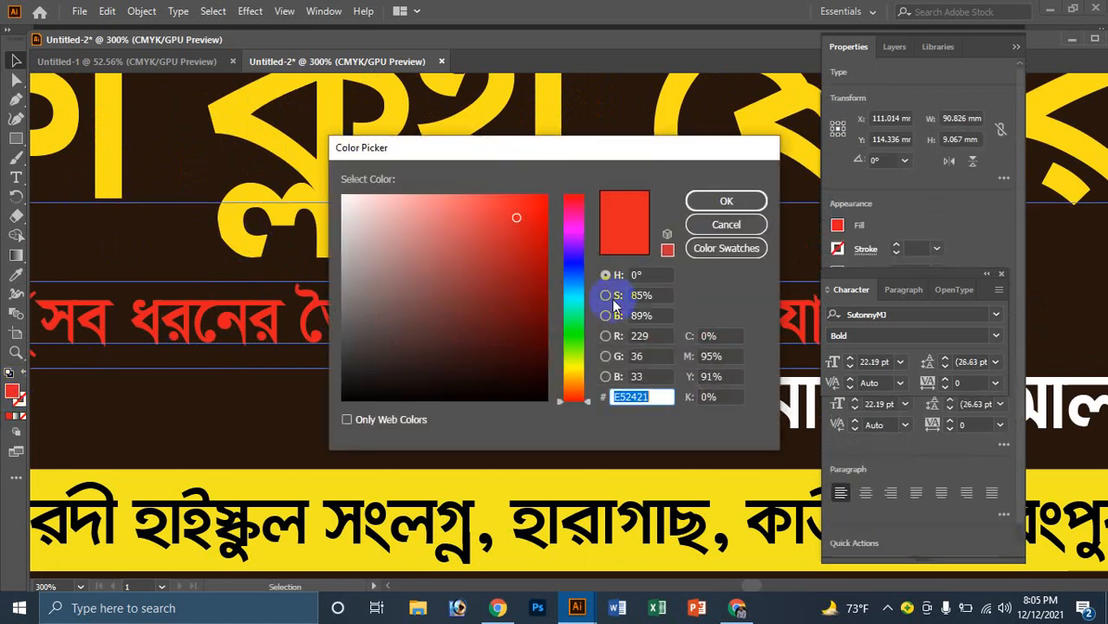
left_click(355, 208)
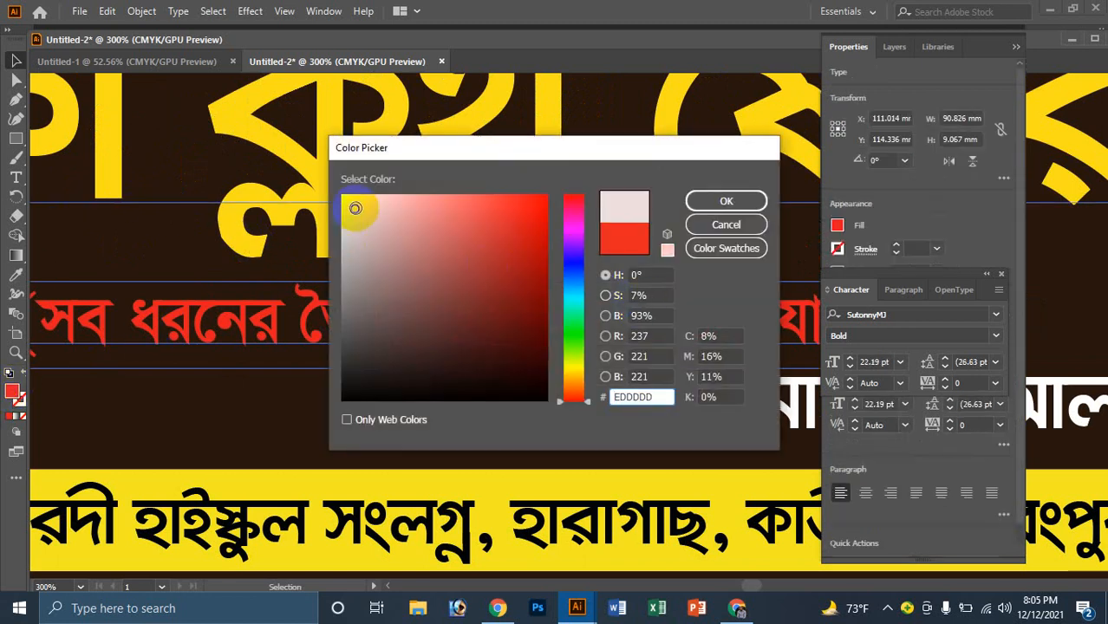
left_click(572, 276)
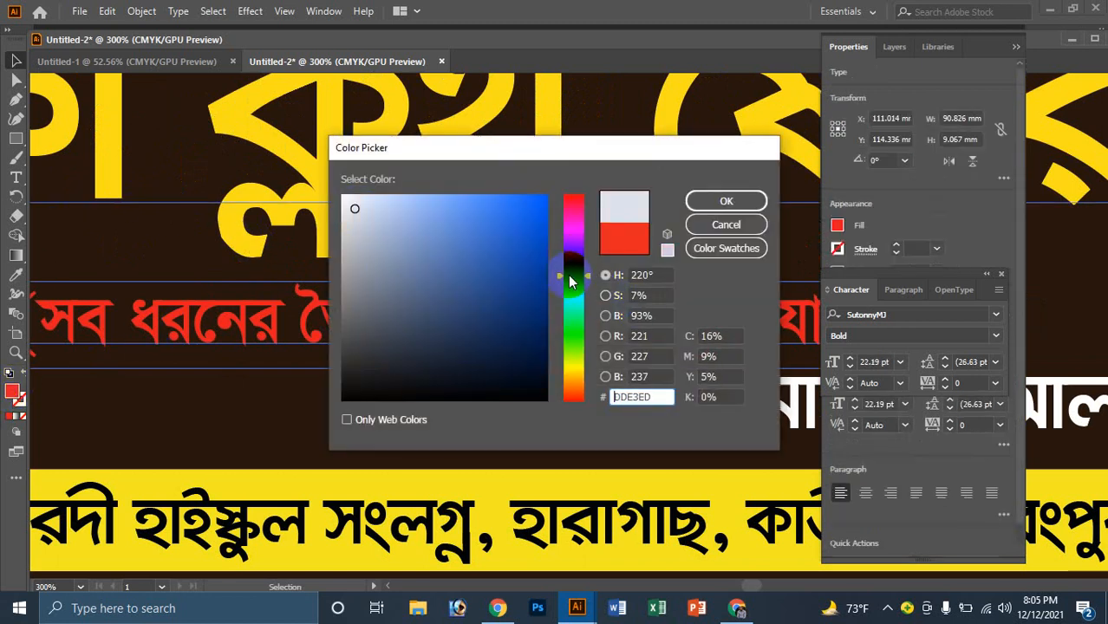
left_click(572, 379)
left_click(518, 259)
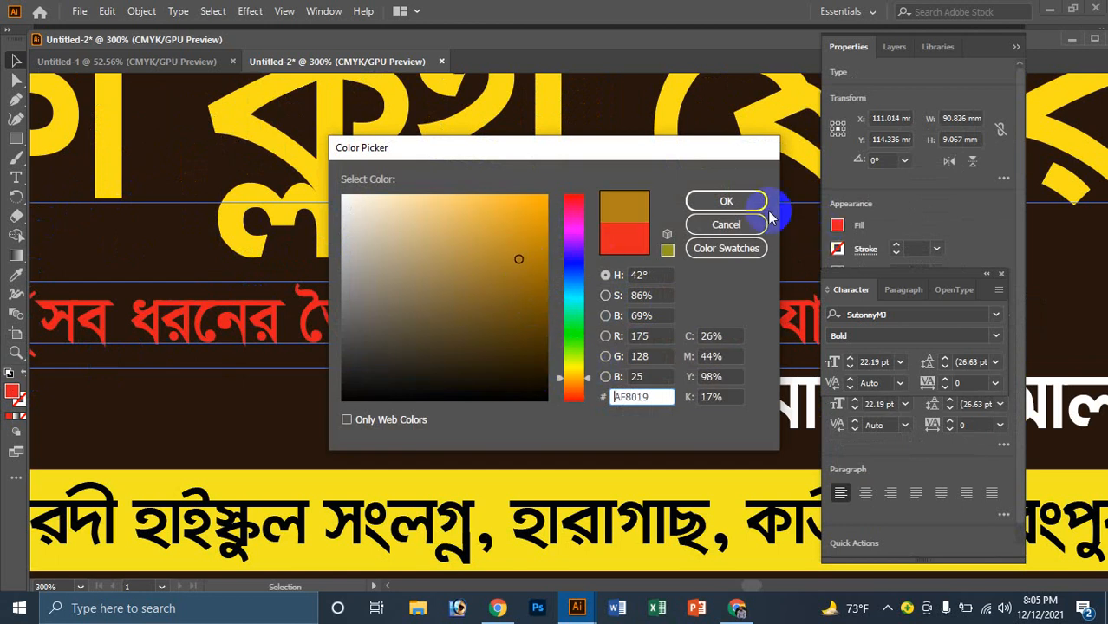
left_click(745, 202)
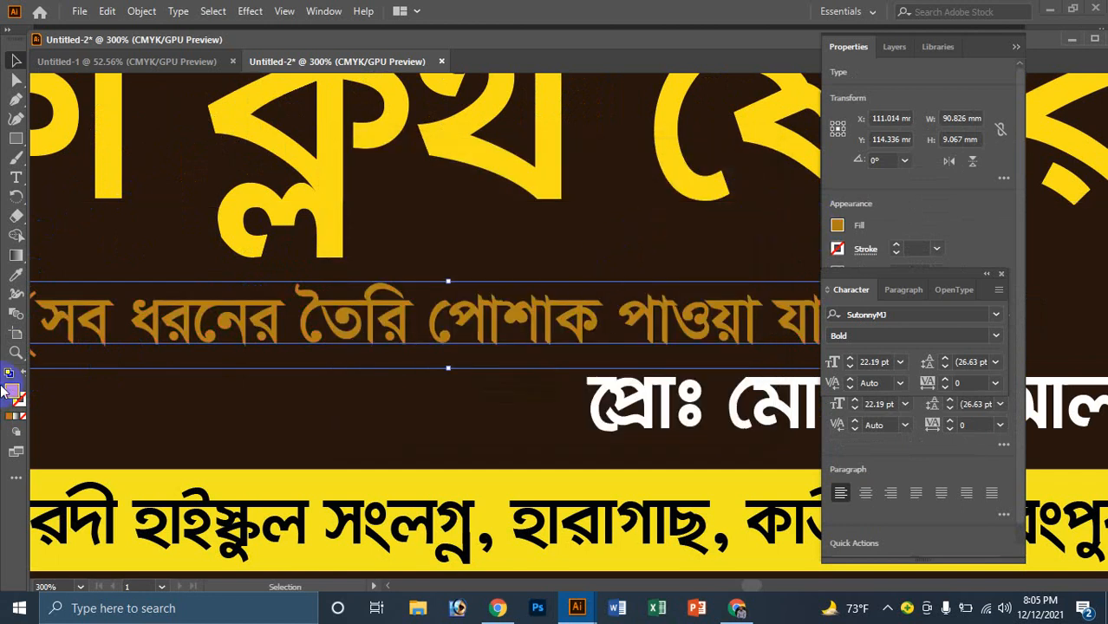
Step: Change the subtitle fill to a light beige
double_click(14, 392)
left_click(362, 245)
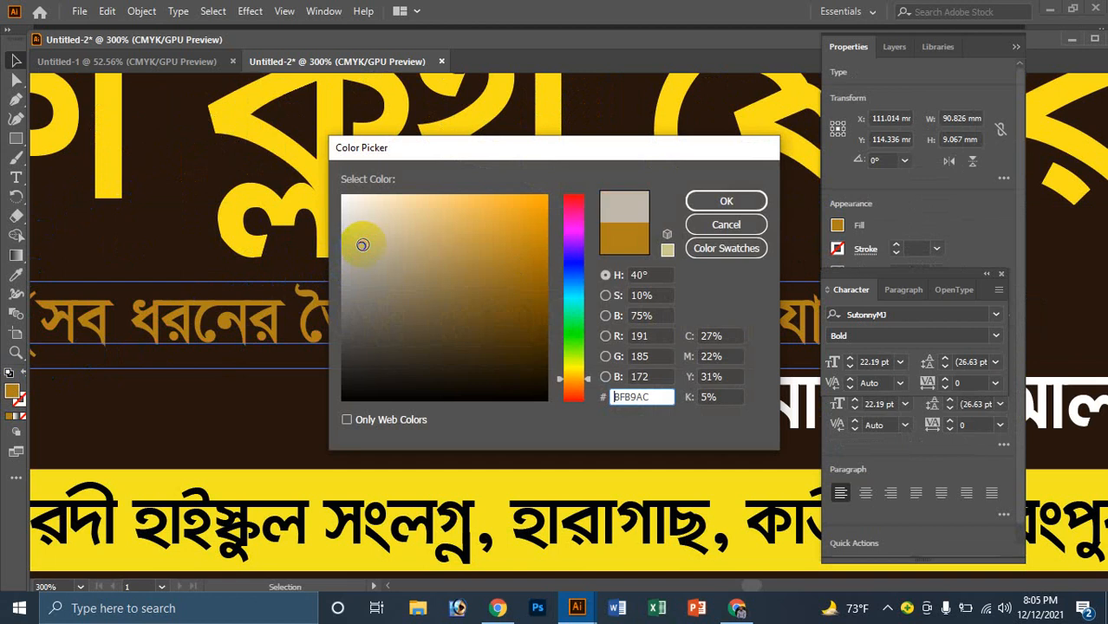
left_click(725, 199)
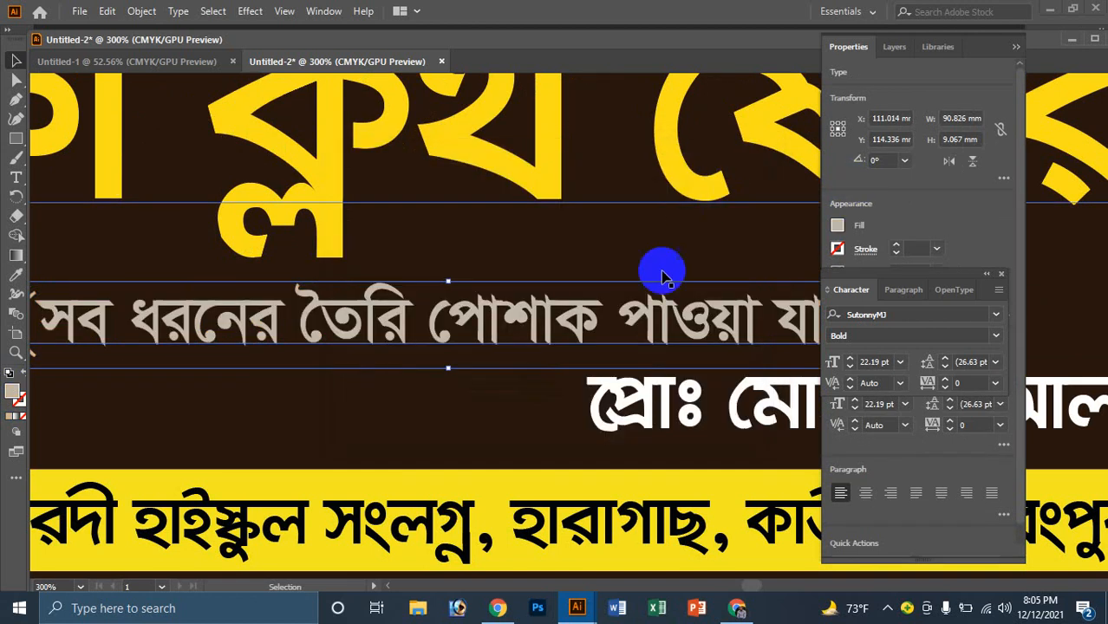
left_click(607, 371, "ctrl+alt")
left_click(607, 371, "ctrl+alt")
left_click(608, 371, "ctrl+alt")
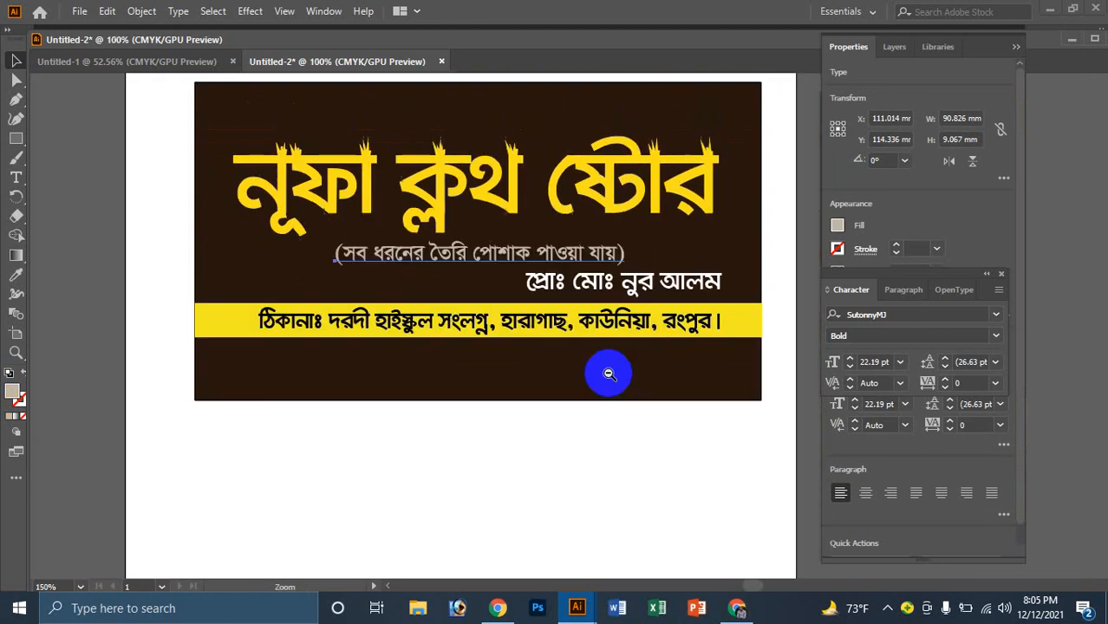
left_click(563, 492)
Step: Set the subtitle fill to bright orange FFAA00
left_click(549, 322)
left_click(509, 254)
key("v")
left_click(460, 283)
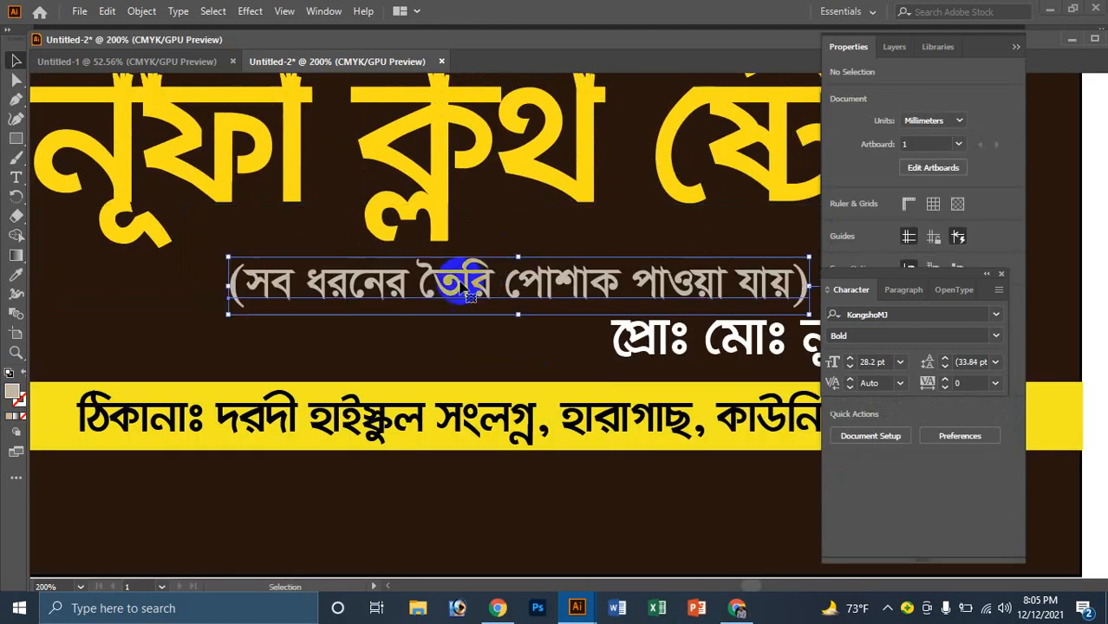
double_click(15, 395)
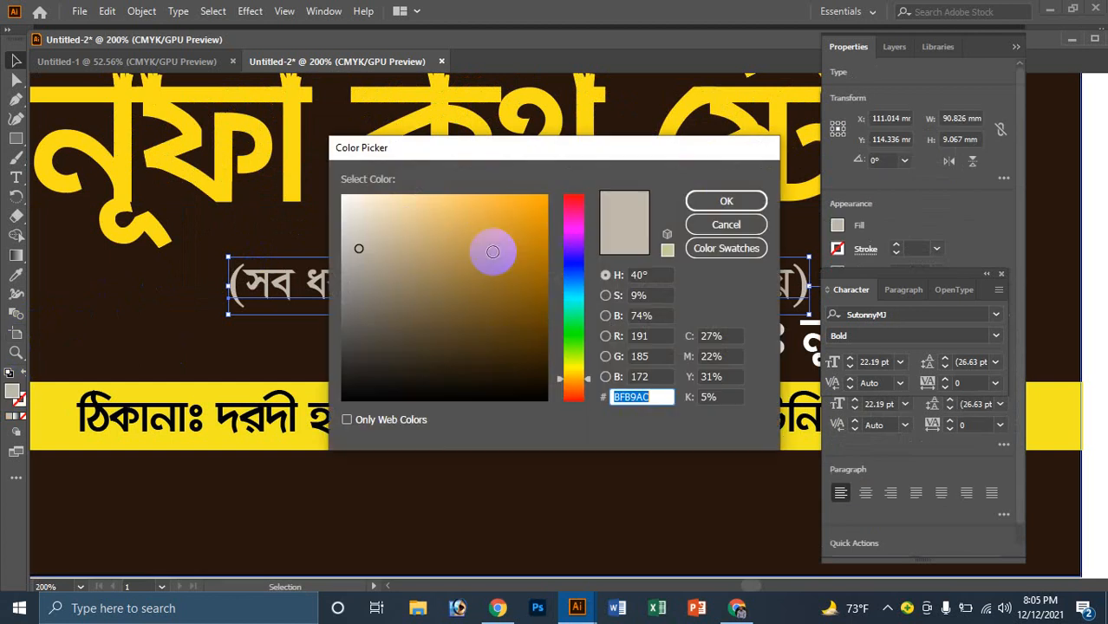
left_click(491, 238)
left_click_drag(538, 206, 547, 194)
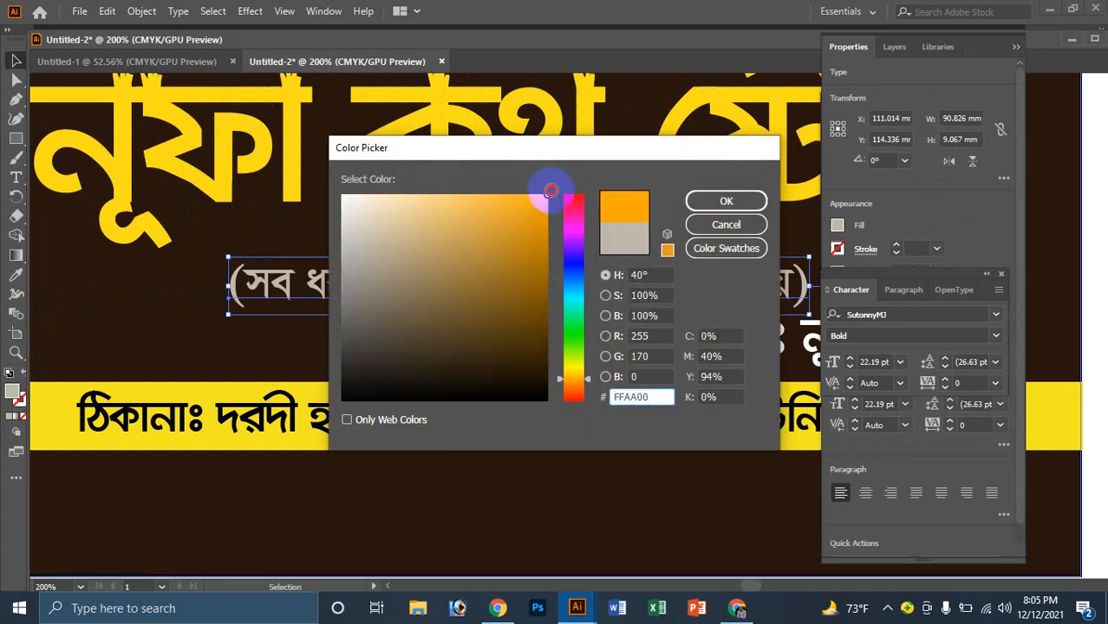
left_click(726, 201)
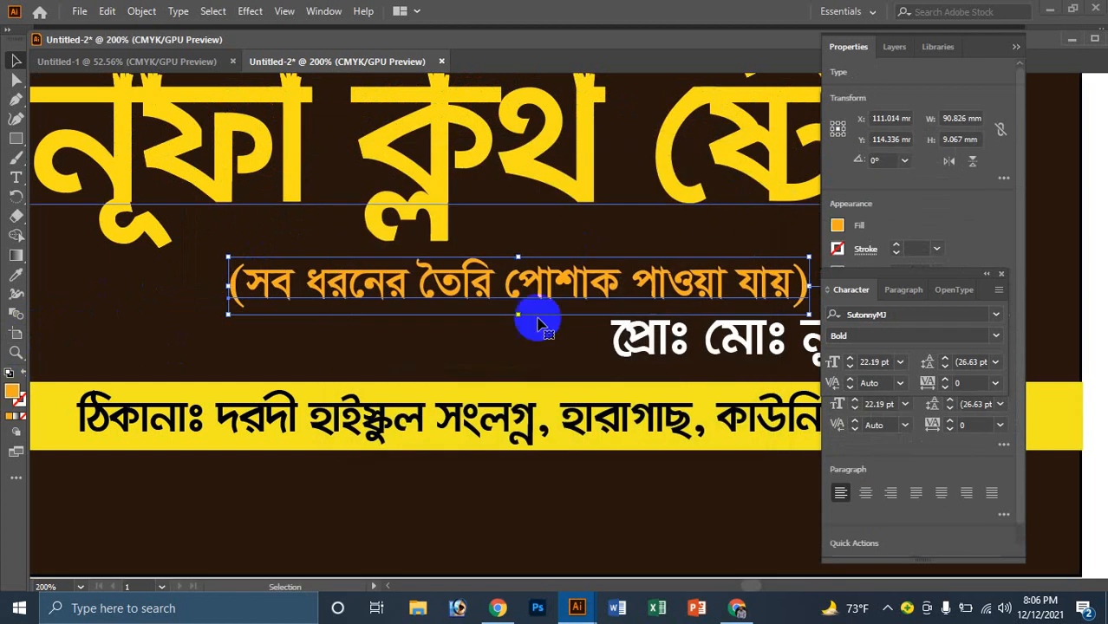
Step: Place a copy of the orange subtitle above the shop name and select its text
key("ctrl+minus")
key("ctrl+minus")
key("ctrl+minus")
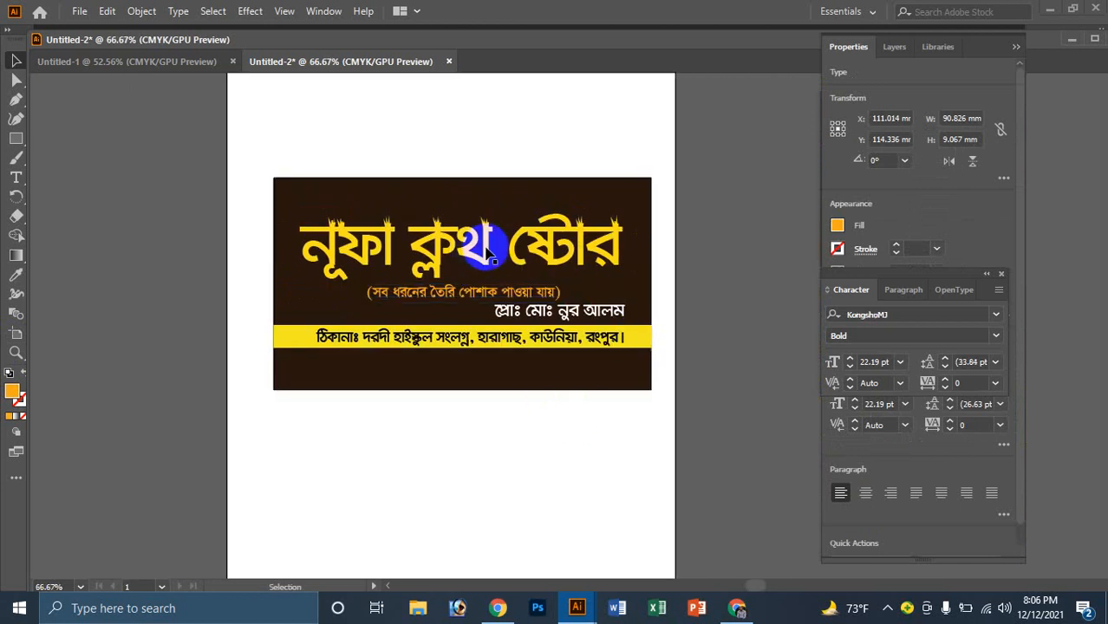
key("ctrl+shift+a")
key("ctrl+plus")
left_click_drag(507, 397, 535, 253)
key("ctrl+plus")
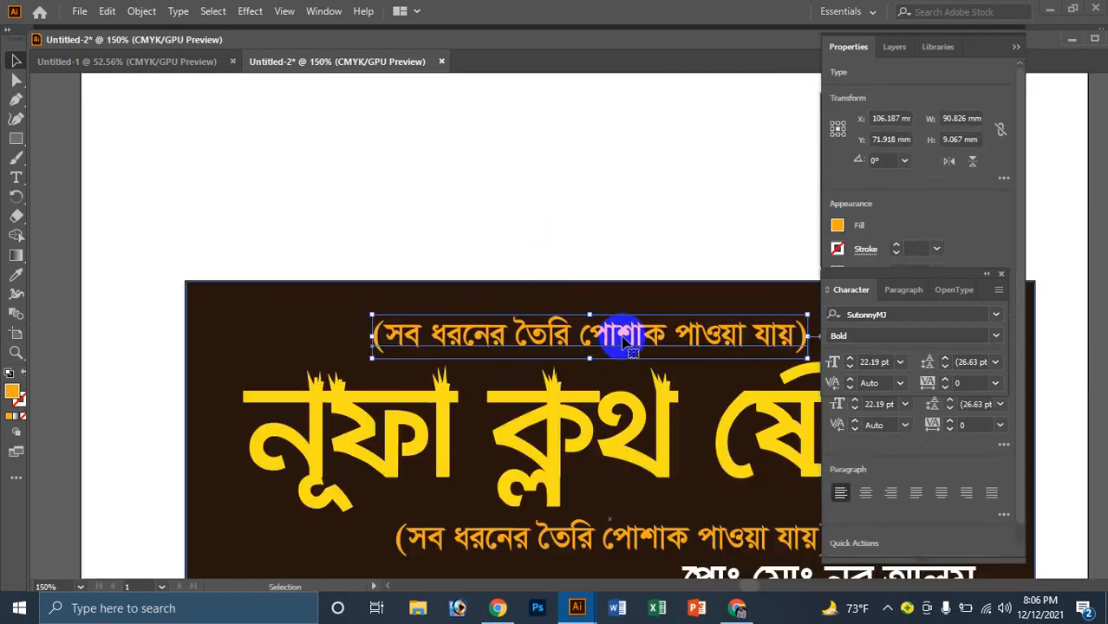
triple_click(612, 341)
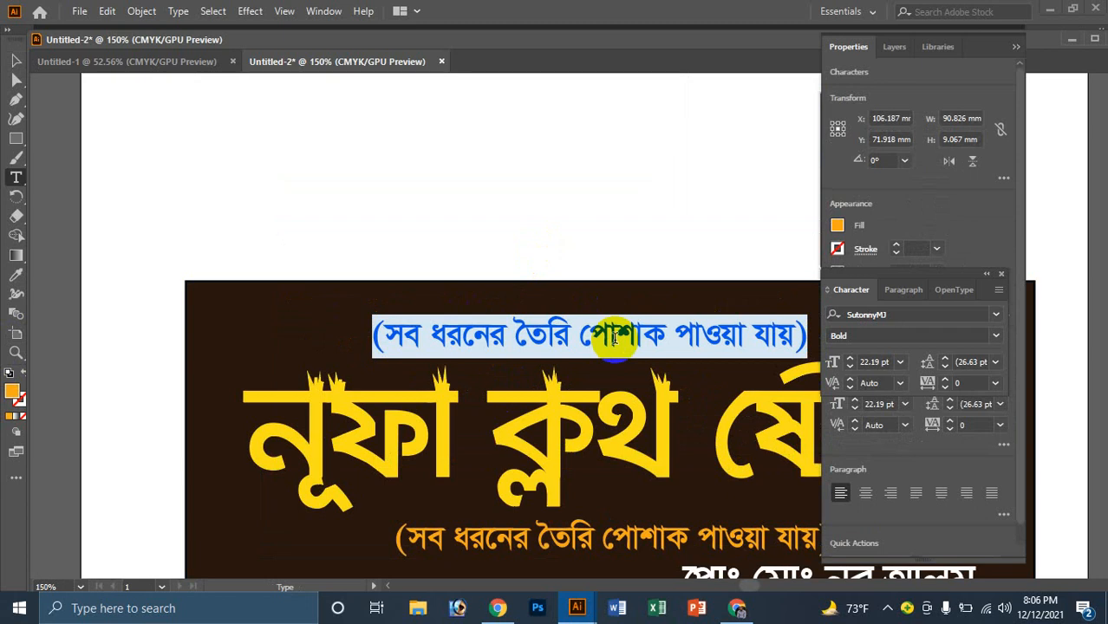
Step: Delete the copied line's text, leaving an empty text object
type("ন")
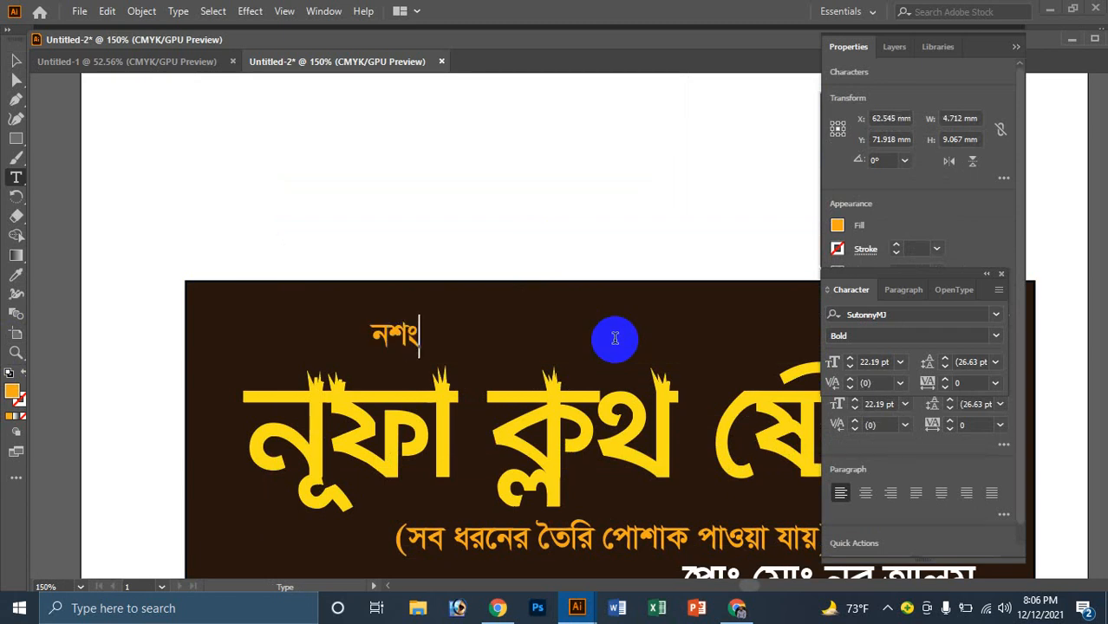
key("Escape")
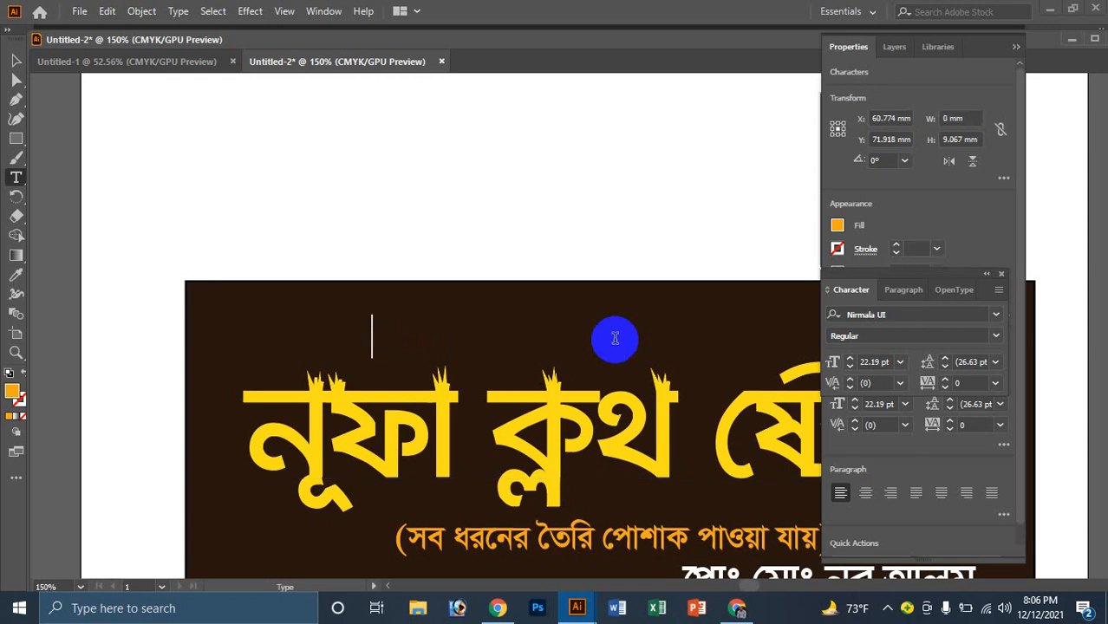
key("BackSpace")
type("b")
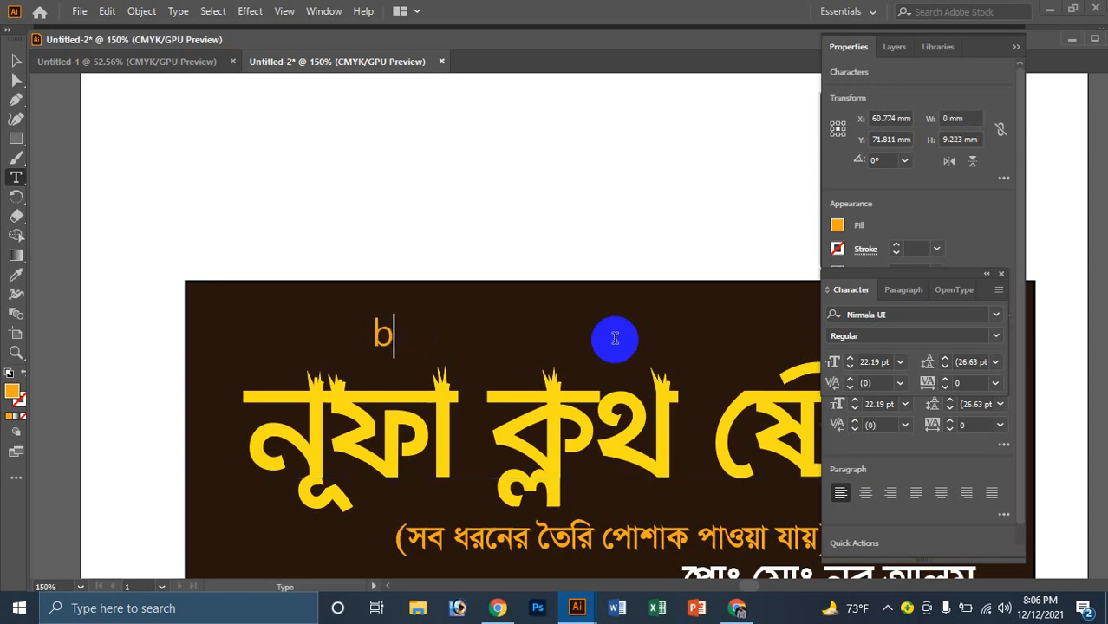
key("BackSpace")
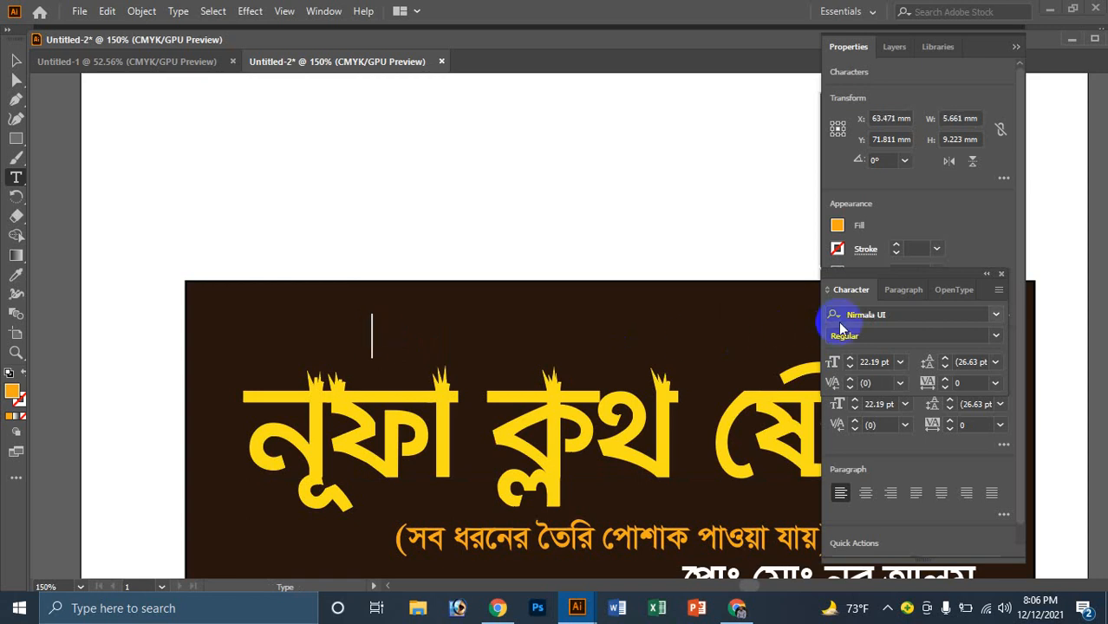
Step: Set the empty text object's font to ArhialkhanXMJ
left_click(918, 314)
type("a")
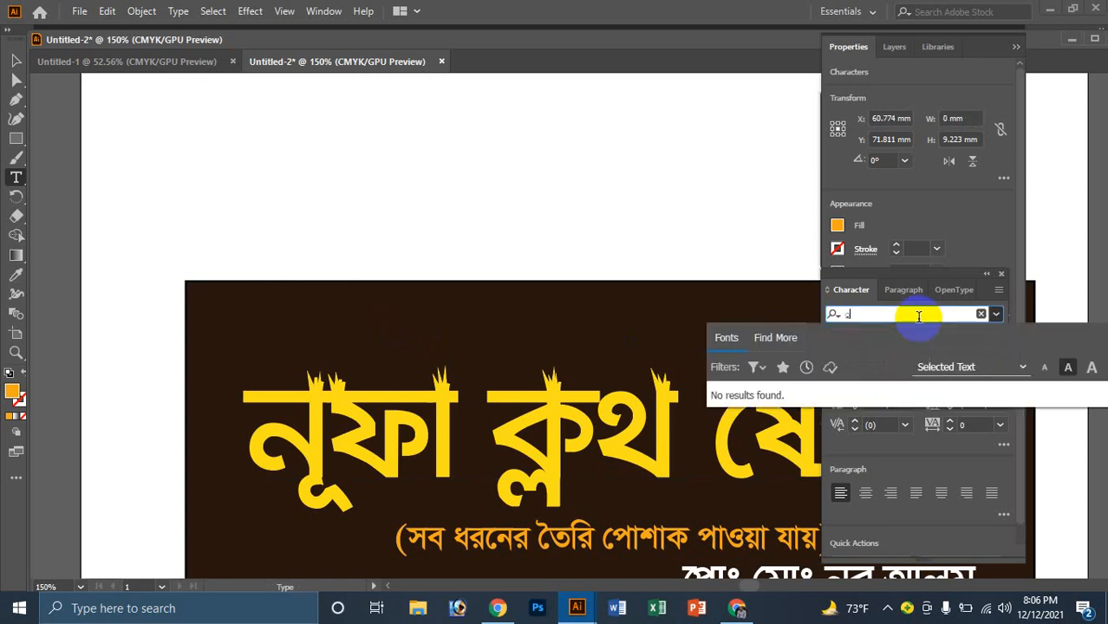
key("BackSpace")
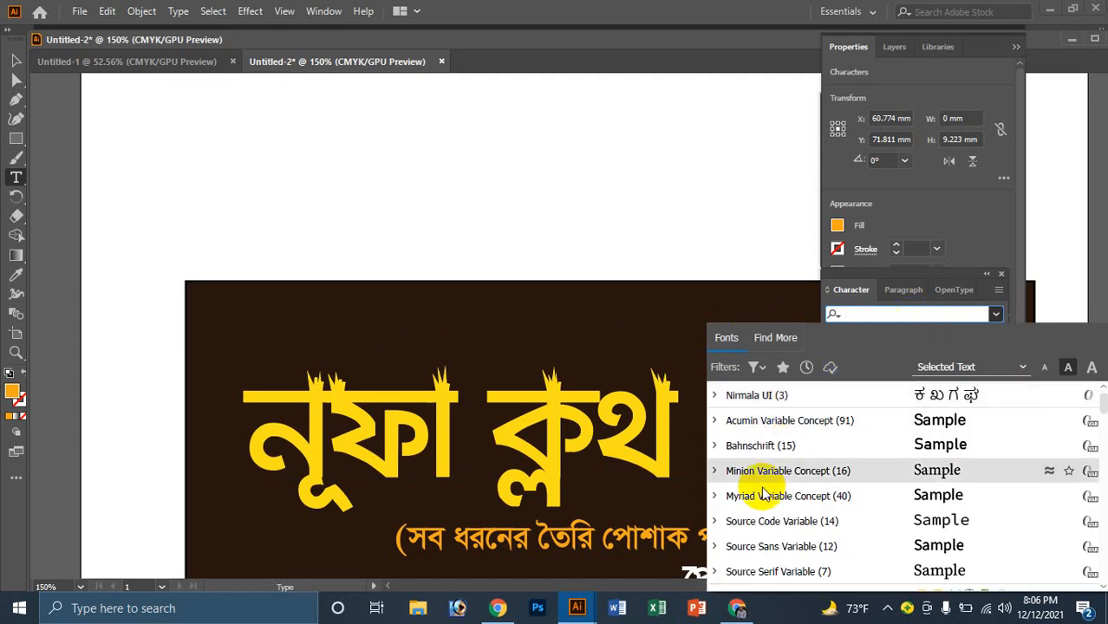
scroll(780, 490, "down", 2)
scroll(780, 489, "down", 2)
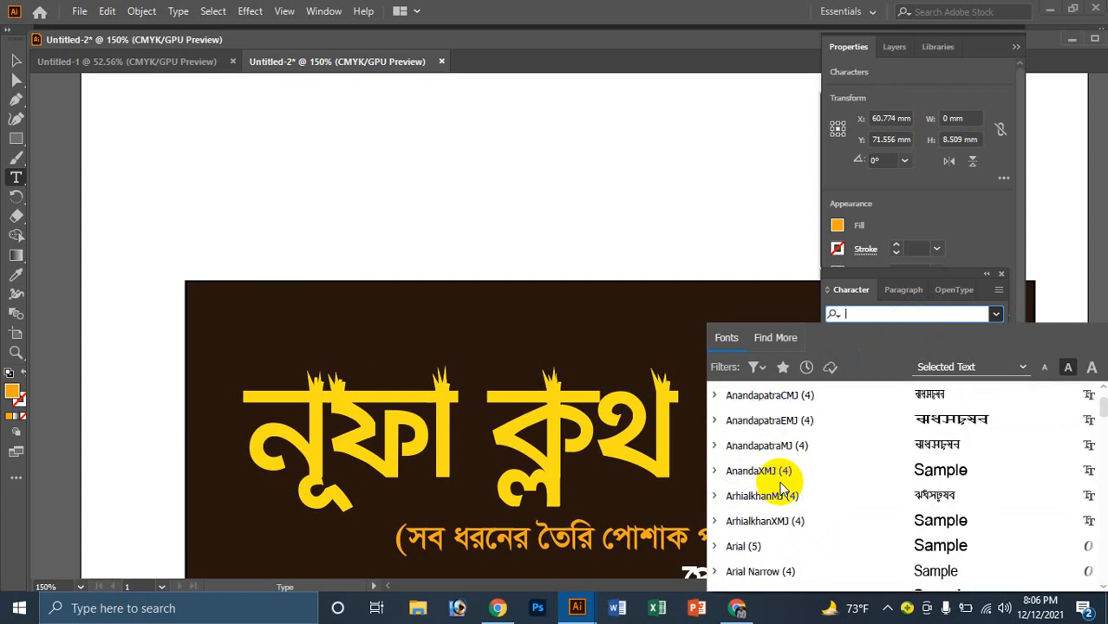
left_click(774, 521)
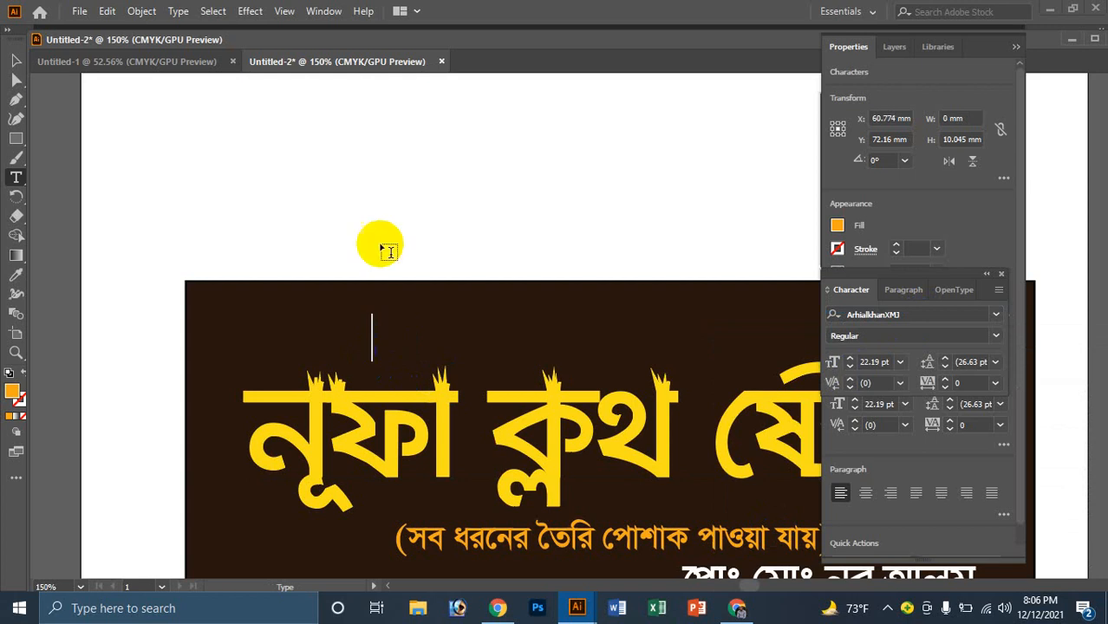
left_click(17, 62)
left_click(479, 292, "ctrl+alt")
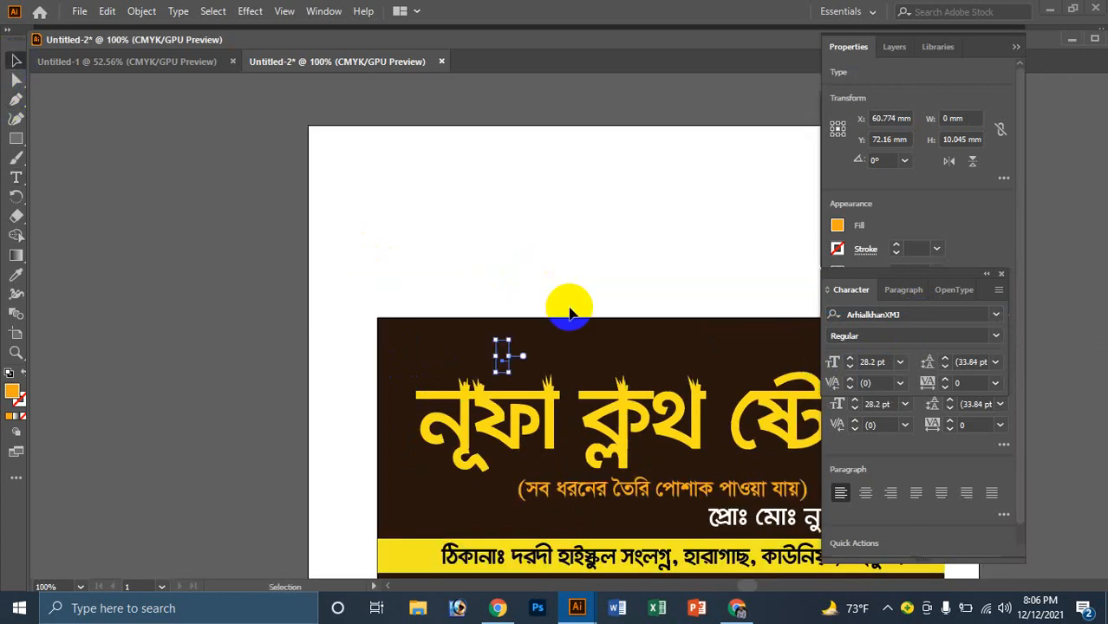
Step: Frame the banner in view and launch Snipping Tool from Windows search
left_click(568, 307)
left_click(749, 415, "ctrl+alt")
left_click(748, 415, "ctrl+alt")
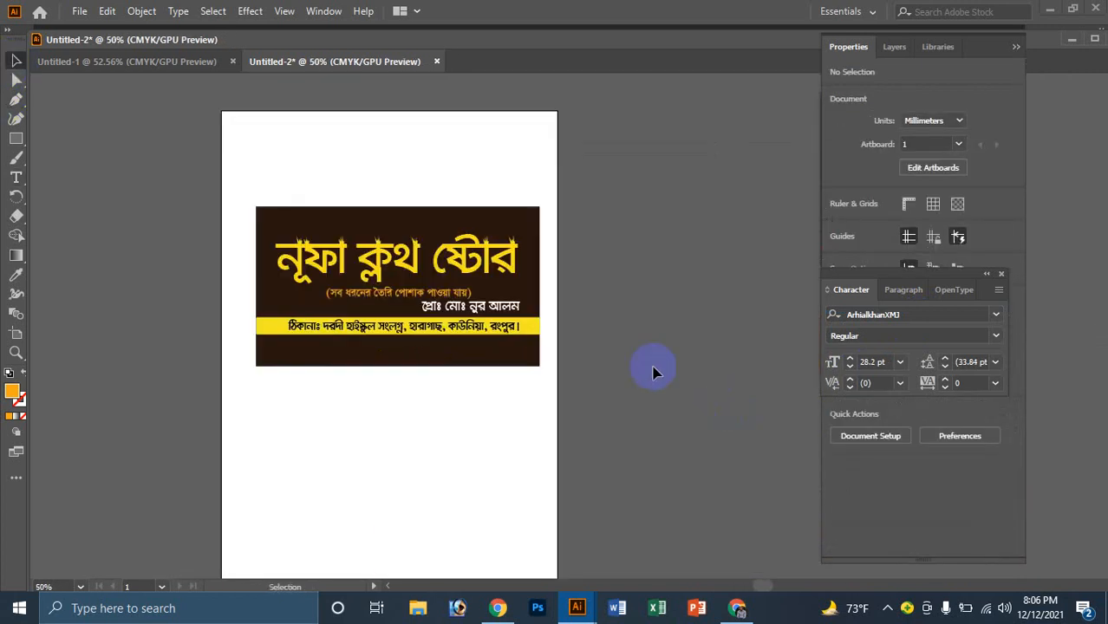
left_click(482, 326, "ctrl")
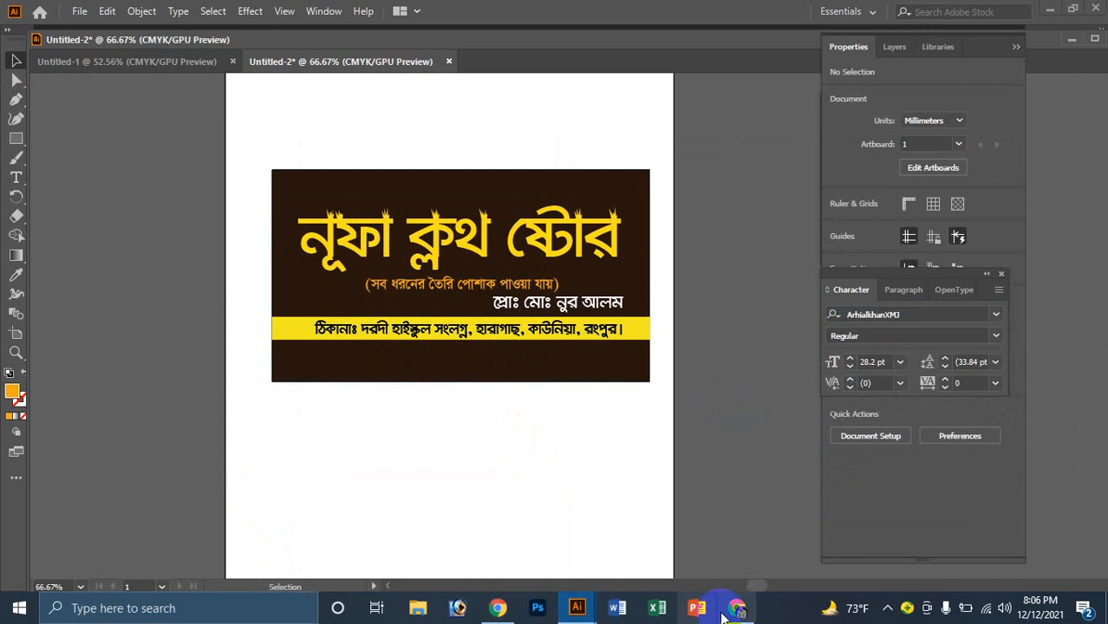
left_click(125, 610)
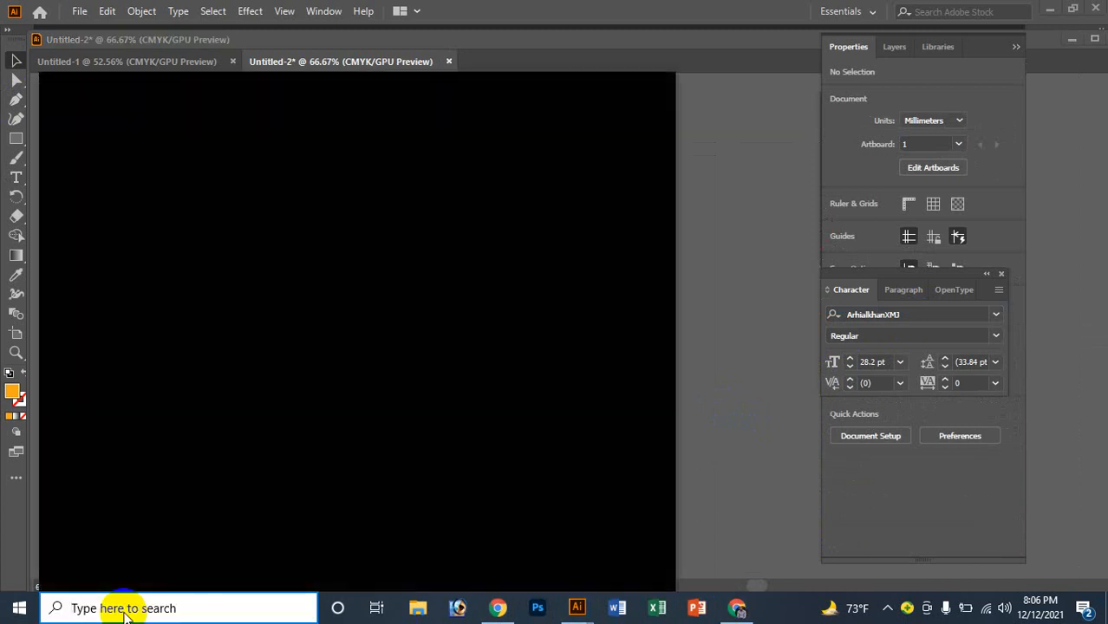
type("y")
key("BackSpace")
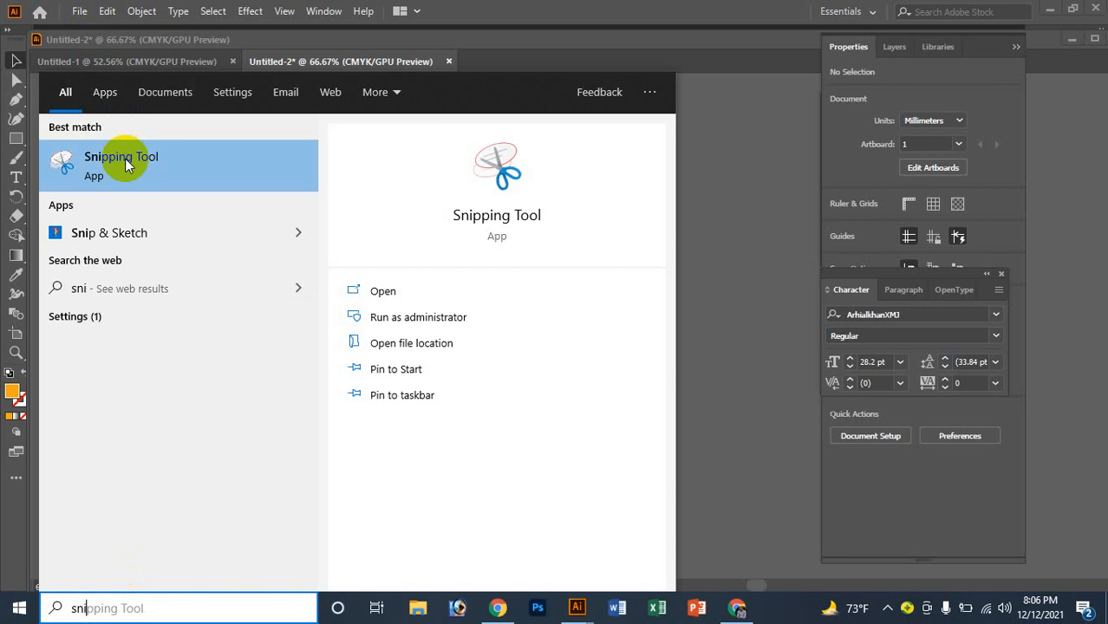
left_click(124, 165)
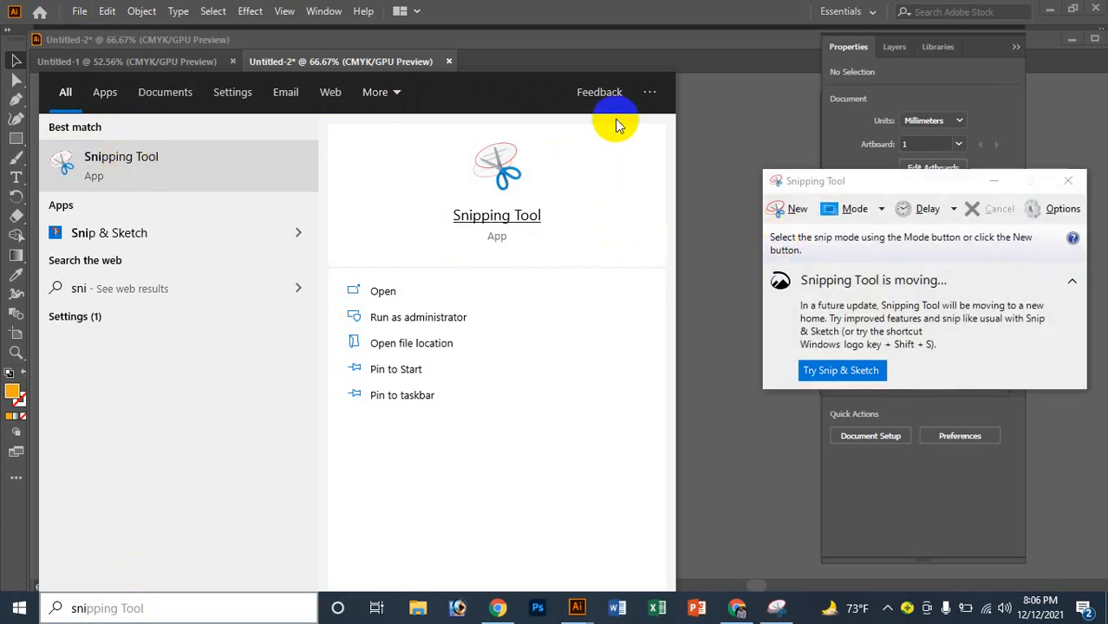
Step: Snip the whole banner and save it as the JPEG 'project'
left_click(802, 214)
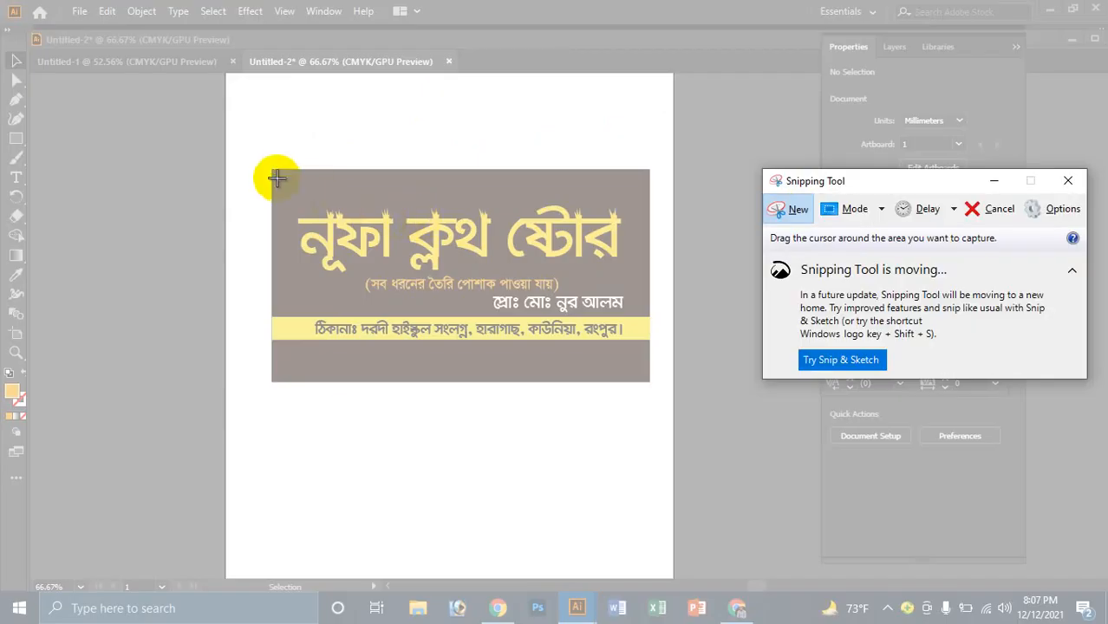
left_click_drag(271, 170, 650, 380)
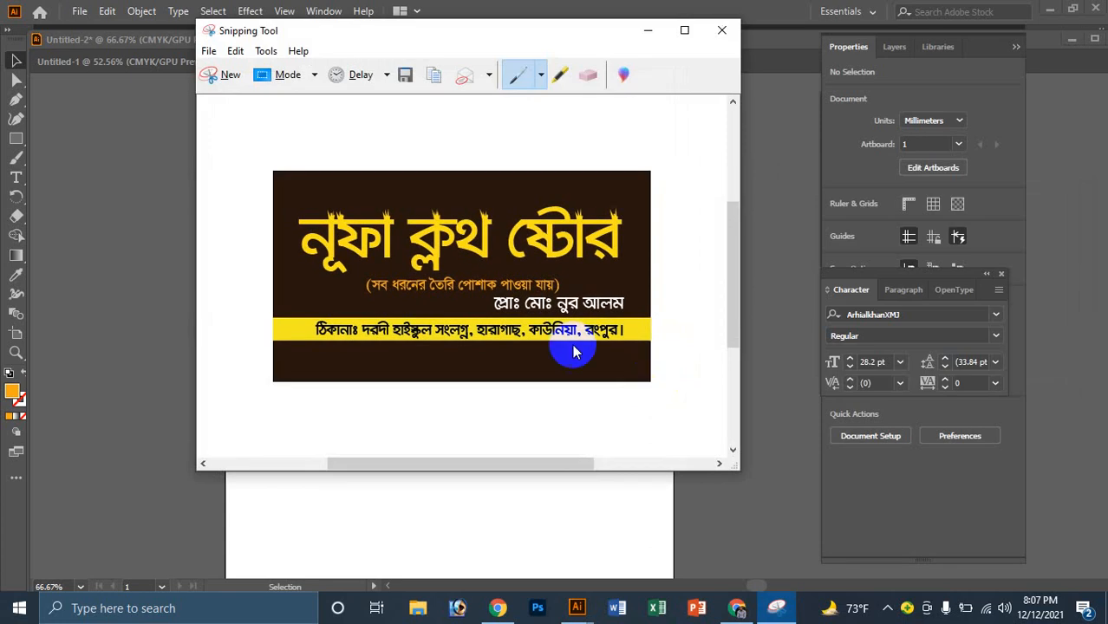
key("ctrl+s")
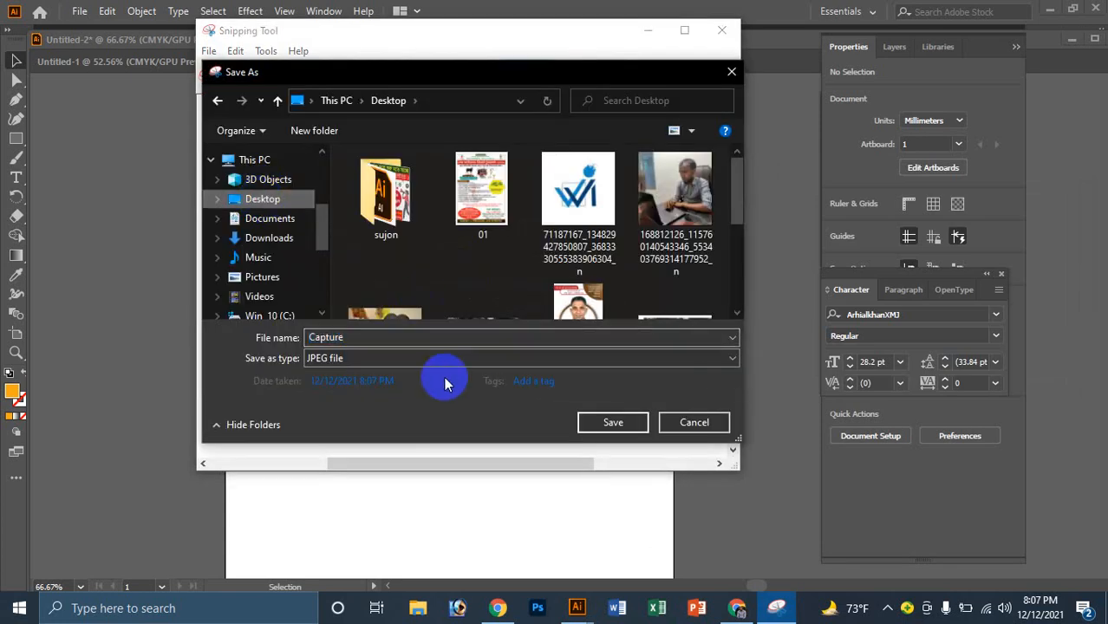
left_click(402, 341)
double_click(401, 340)
type("pr")
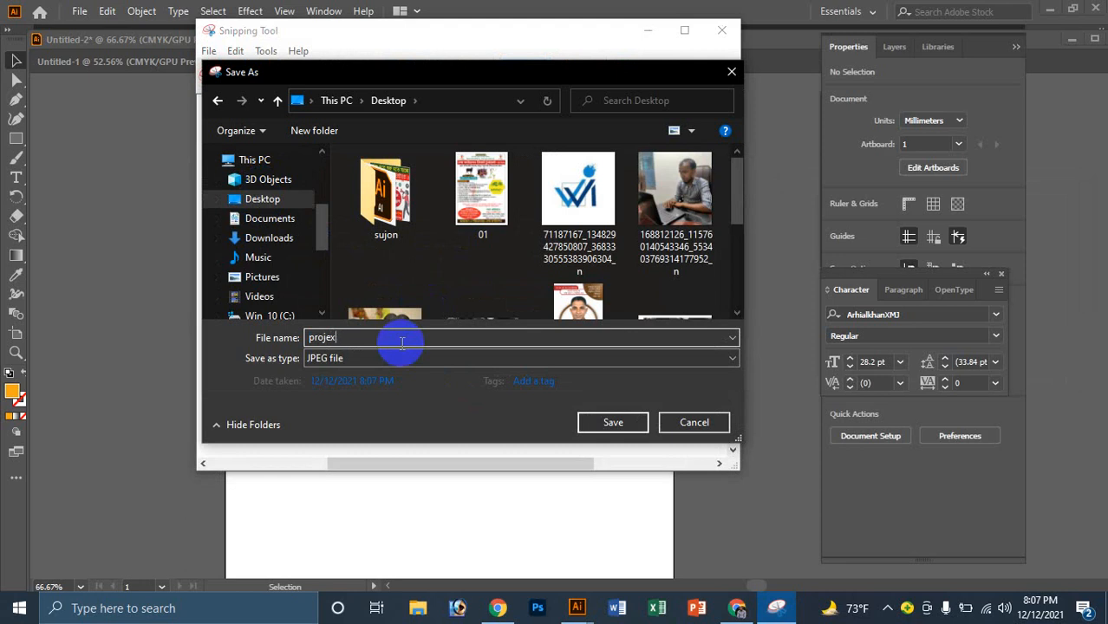
type("oject")
key("Return")
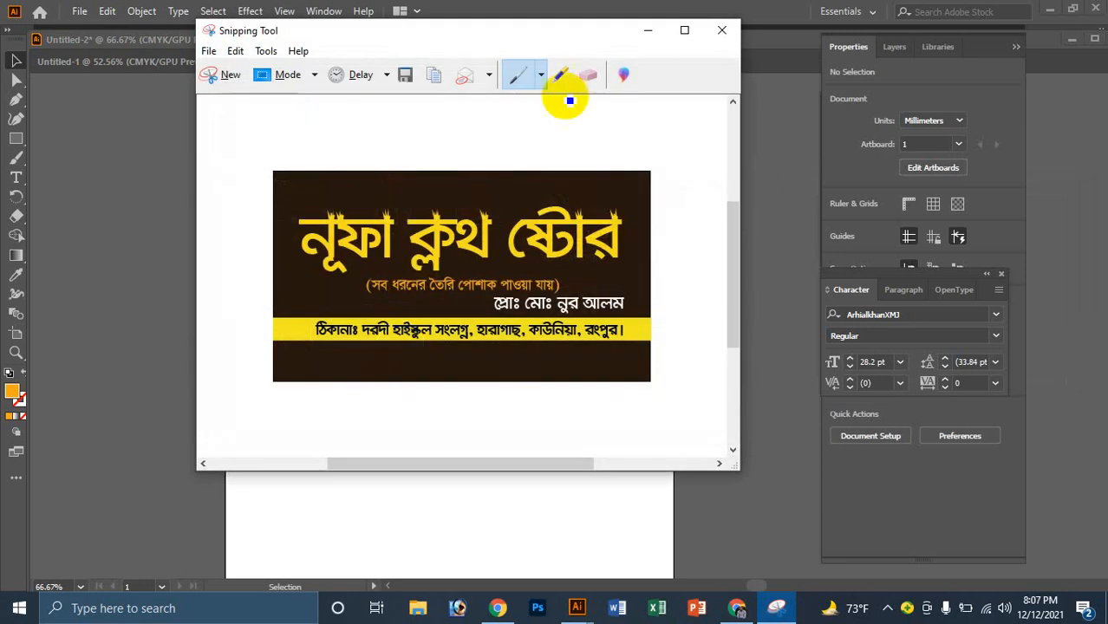
left_click(642, 28)
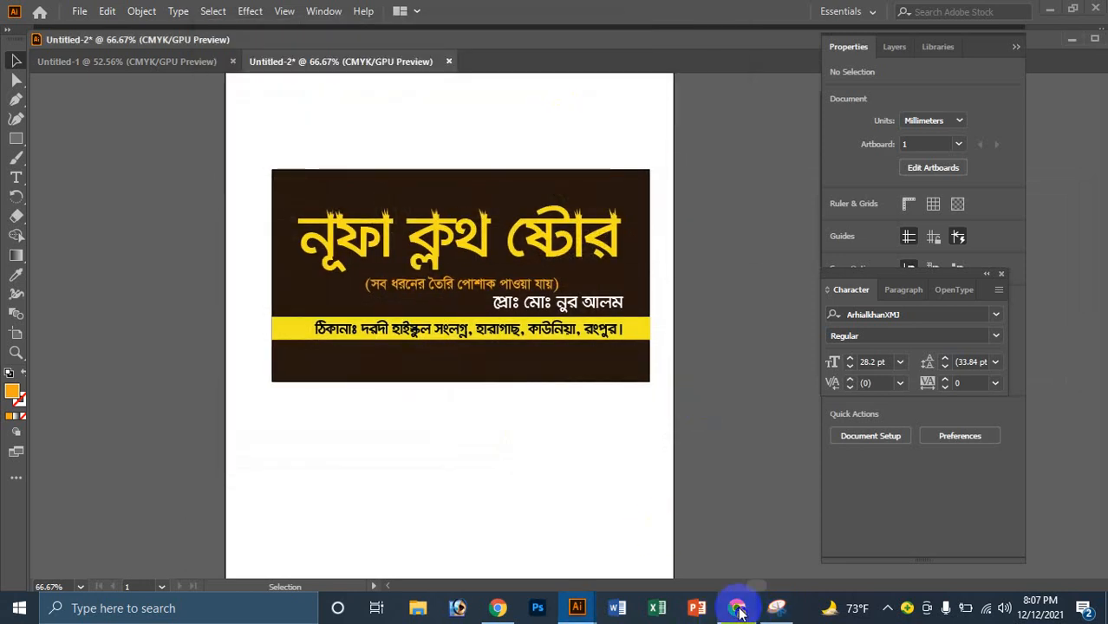
Step: Minimize the browser and Illustrator to reveal the desktop
left_click(737, 610)
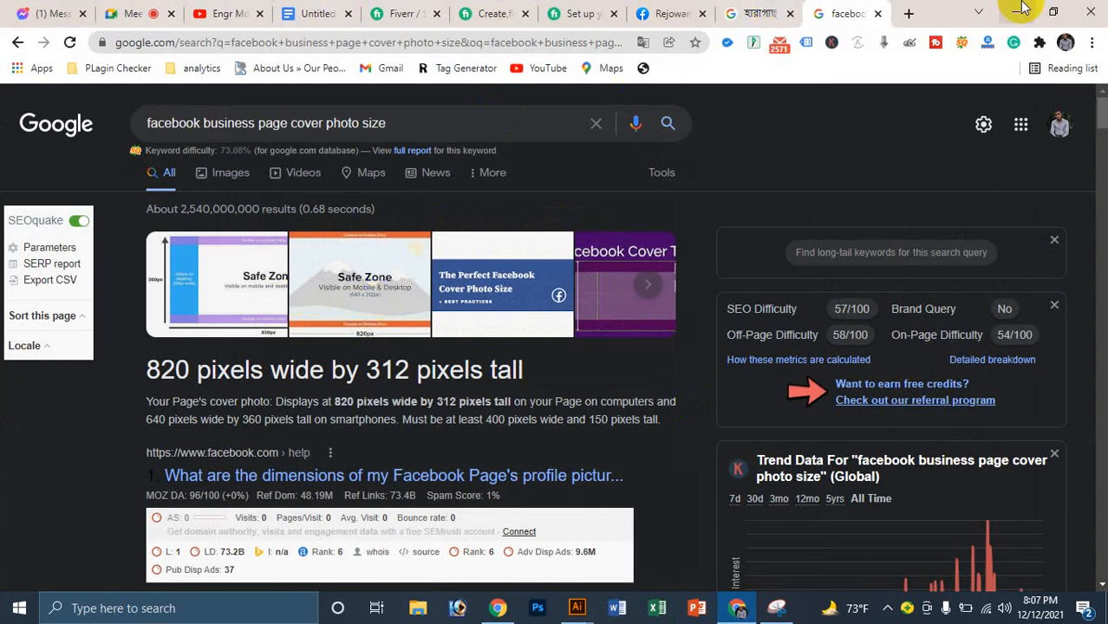
left_click(1015, 9)
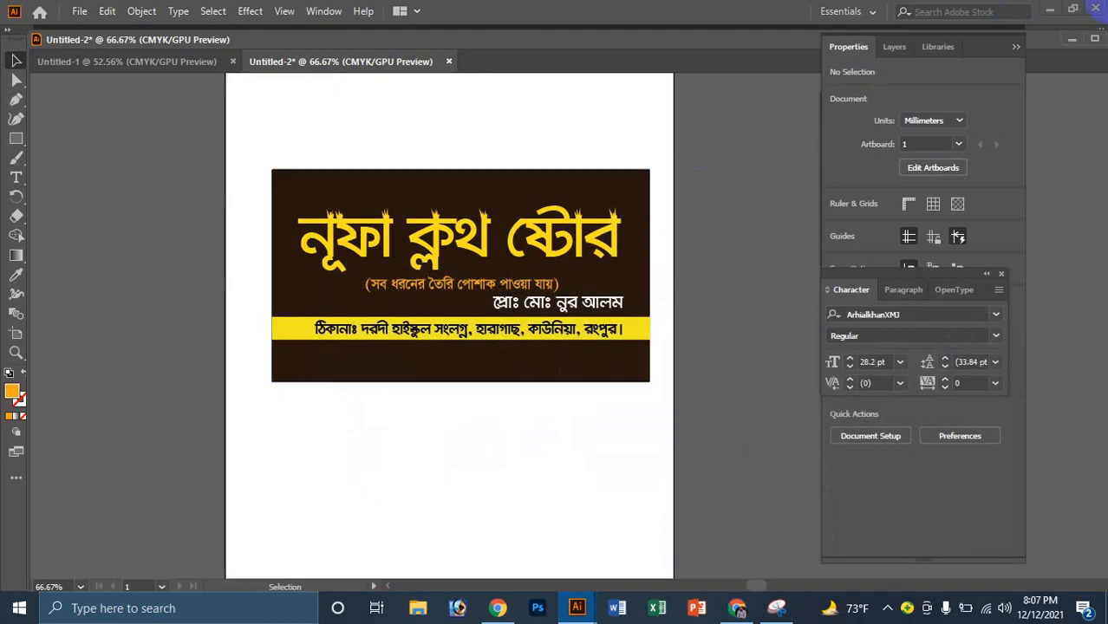
left_click(1051, 9)
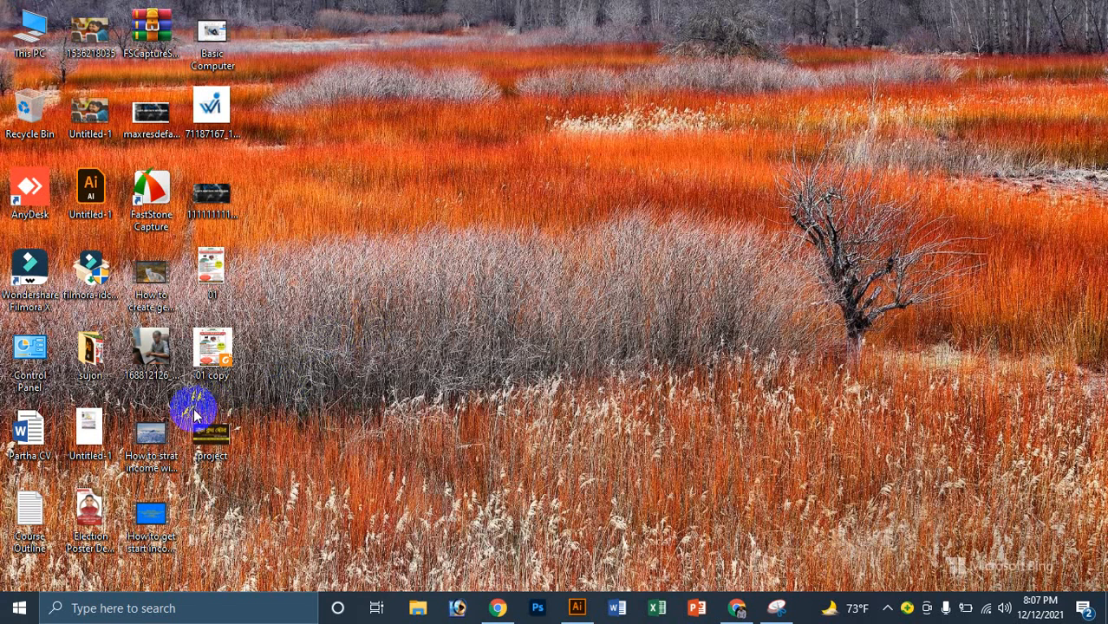
Step: Check the project JPEG's properties, then open it for editing in Paint
right_click(246, 421)
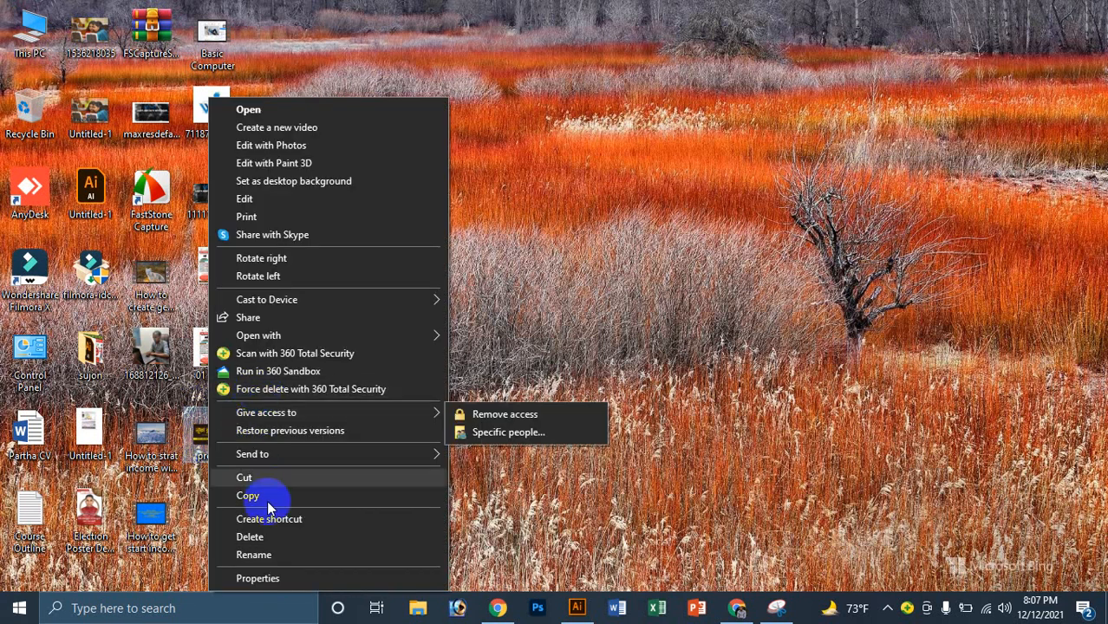
left_click(263, 577)
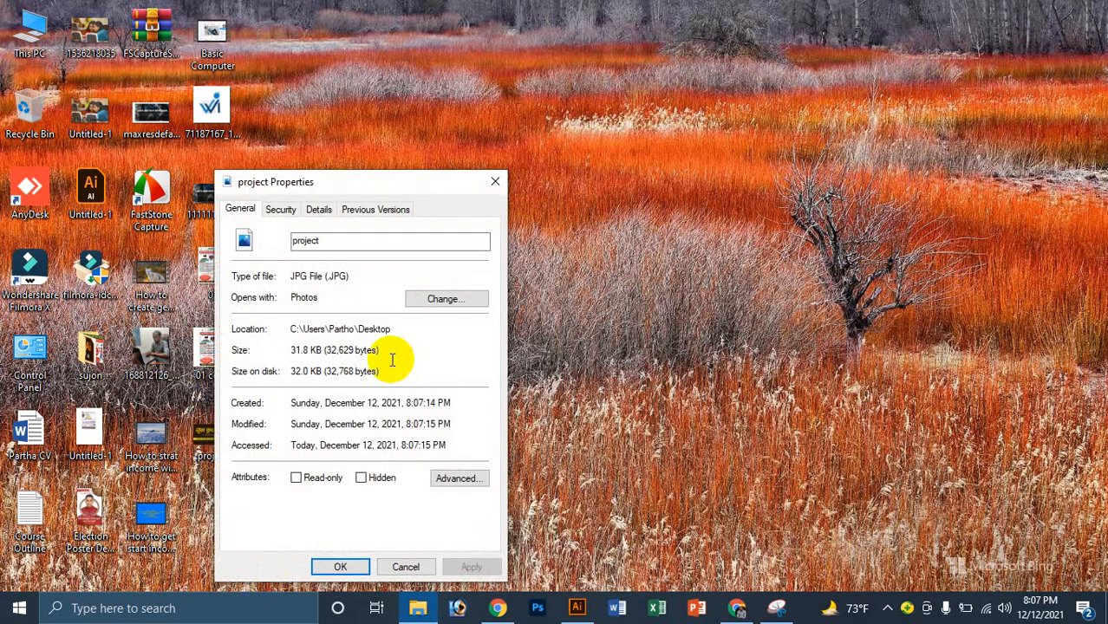
left_click(494, 182)
right_click(201, 448)
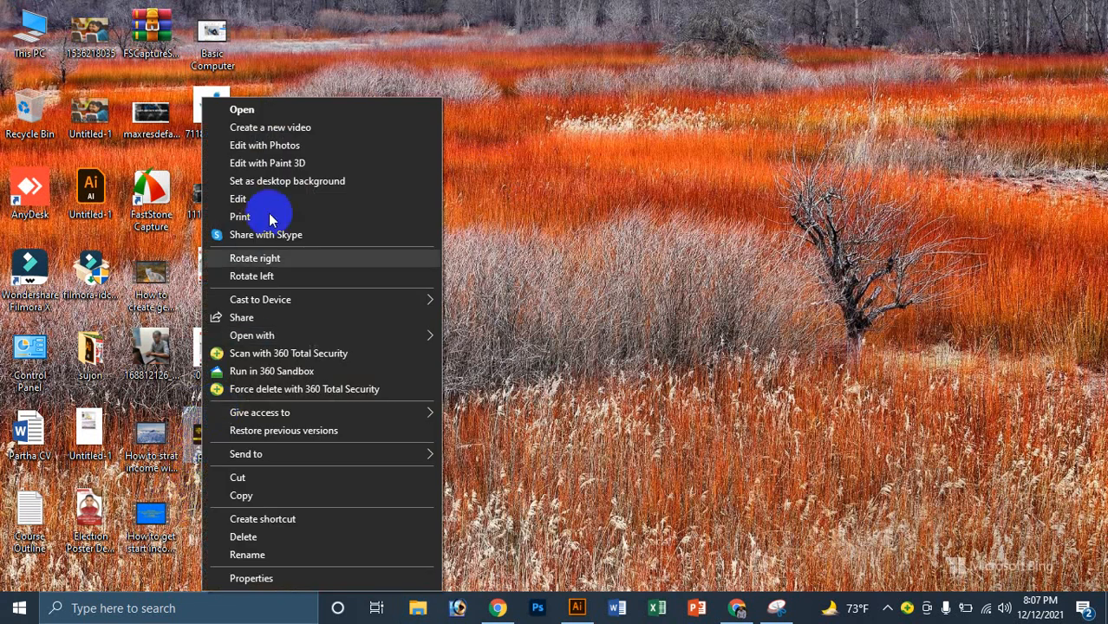
left_click(246, 199)
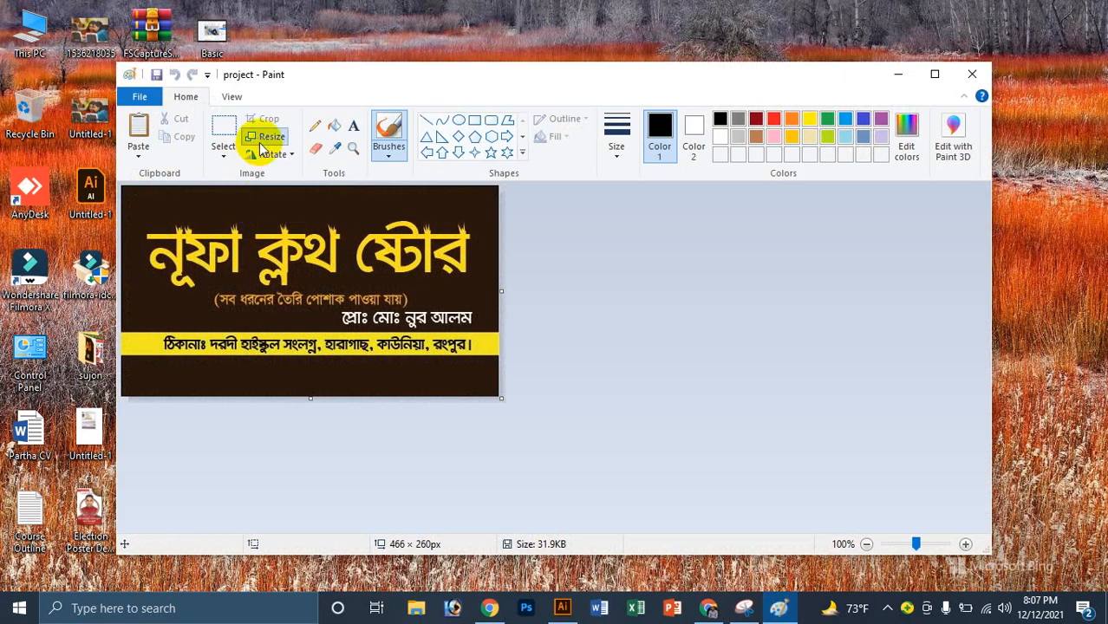
Step: Resize project.JPG from 466 × 260 to 820 × 312 pixels and save it on closing Paint
left_click(265, 138)
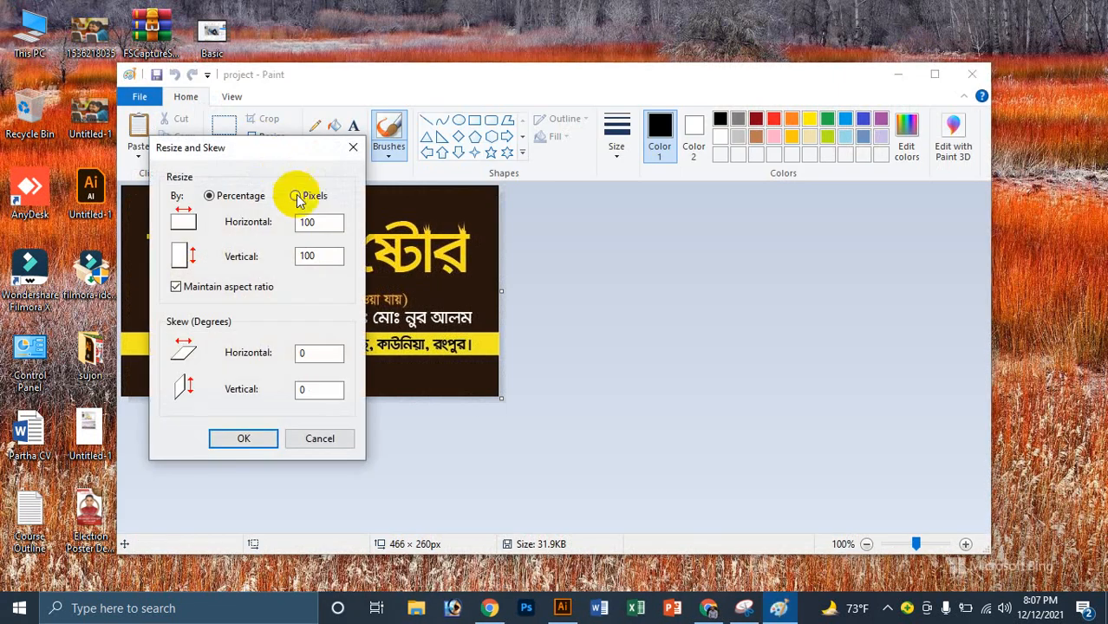
left_click(296, 197)
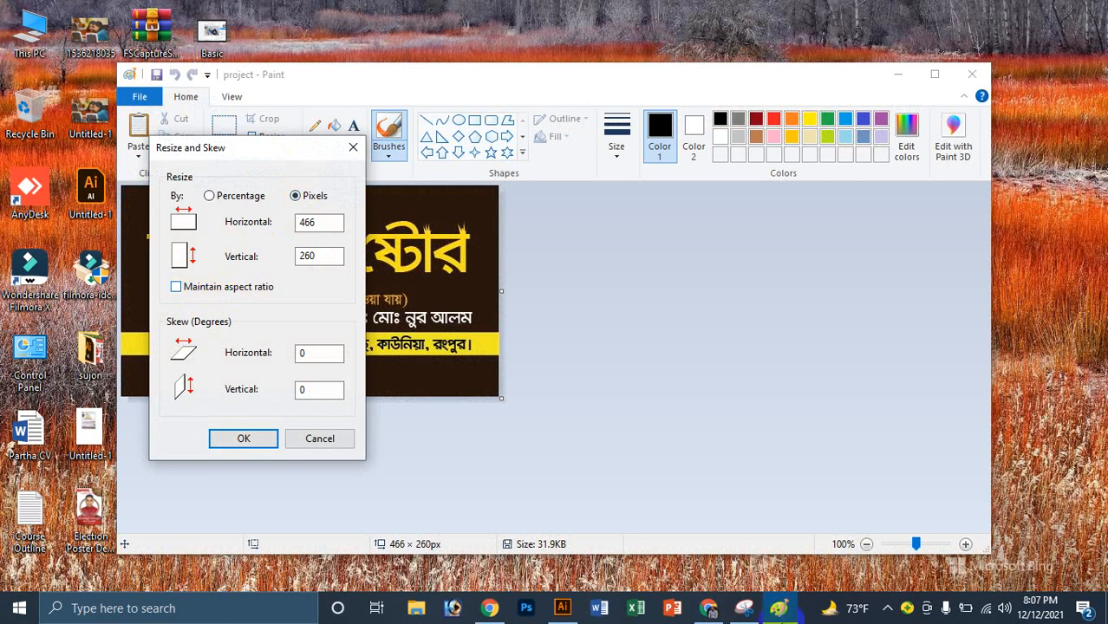
left_click(709, 611)
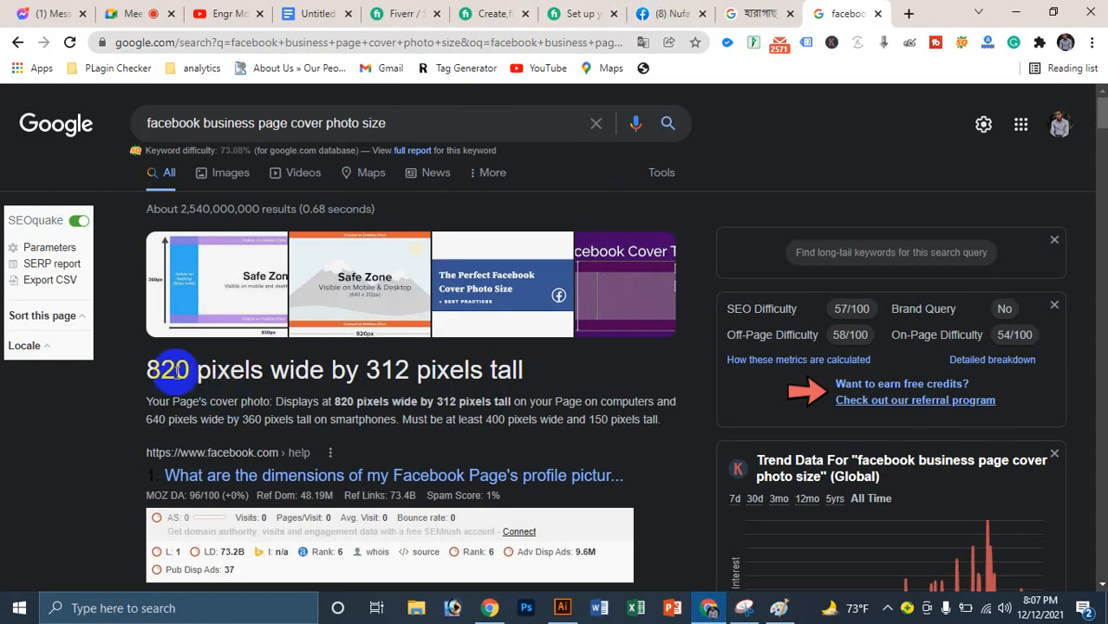
left_click(768, 611)
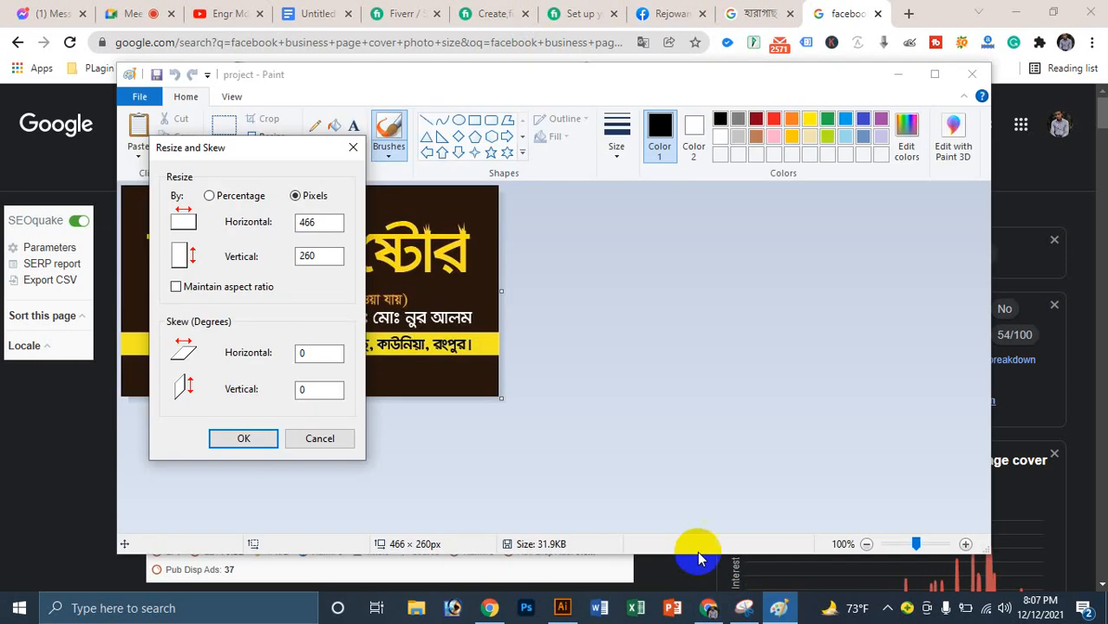
double_click(323, 221)
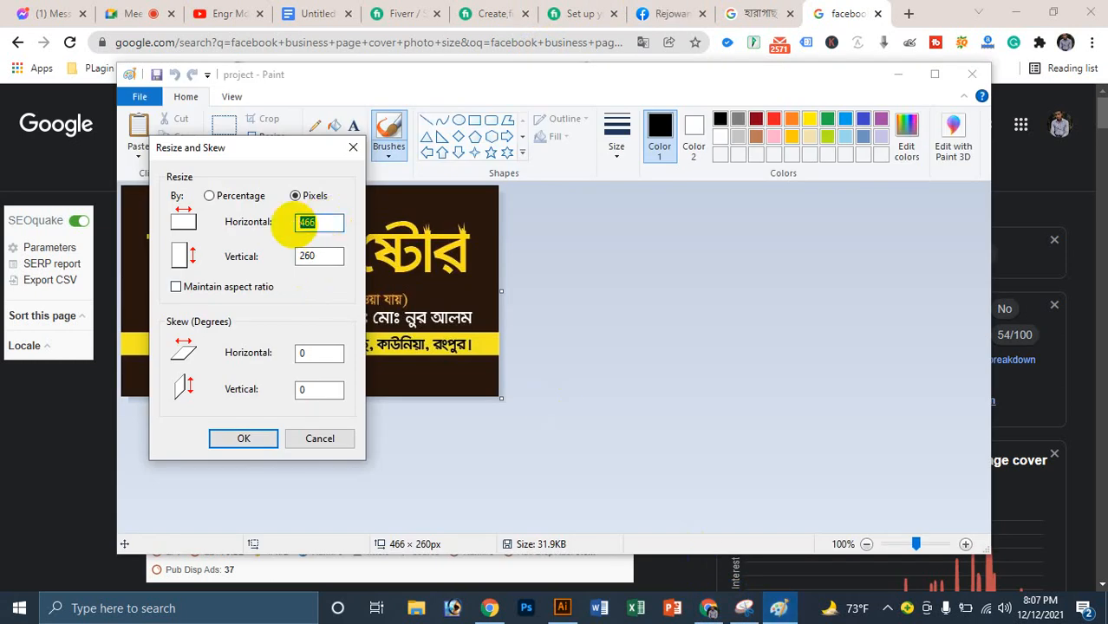
double_click(312, 256)
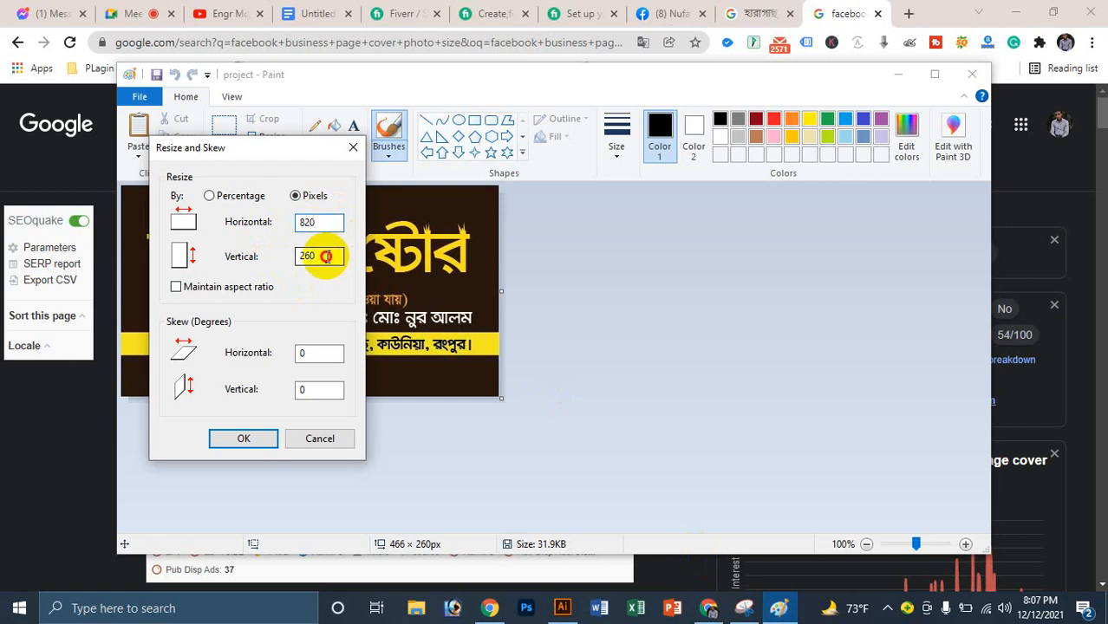
type("312")
key("Return")
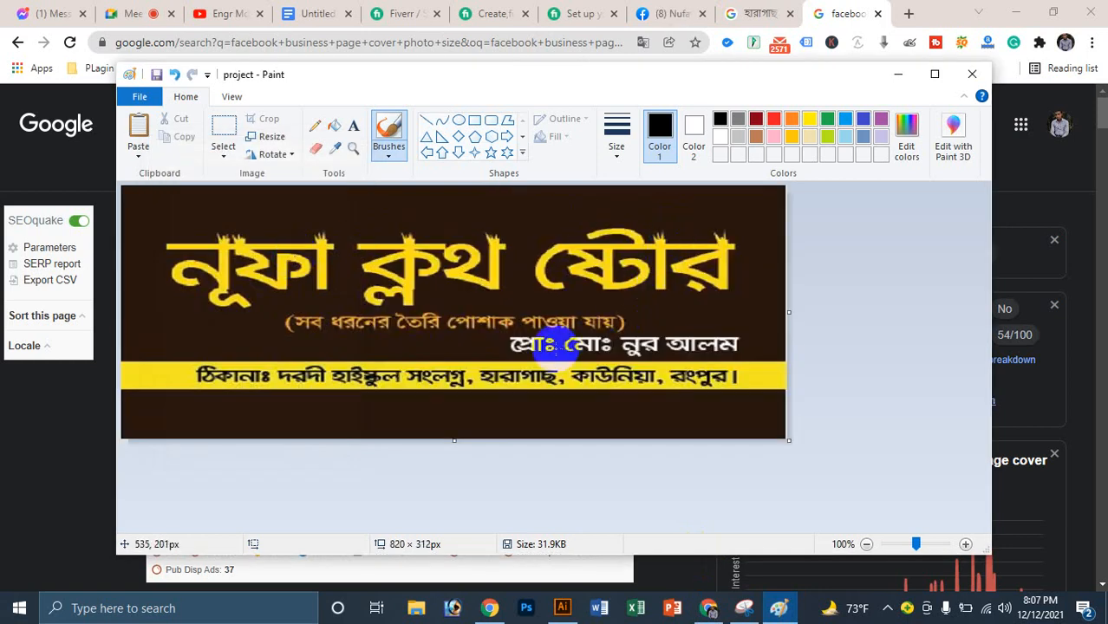
left_click(972, 74)
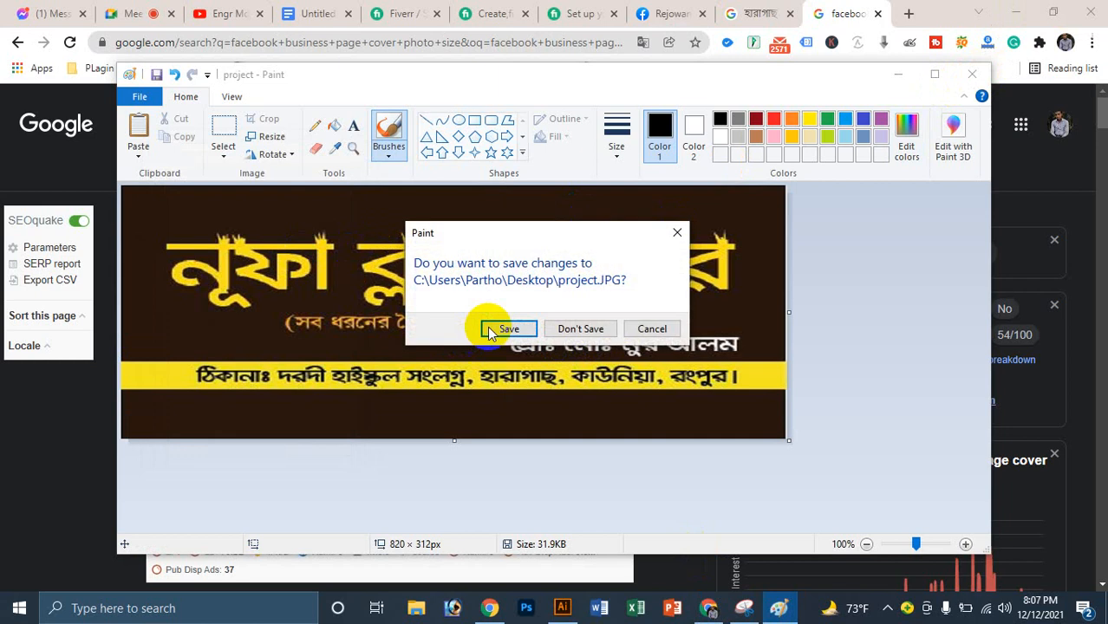
left_click(508, 328)
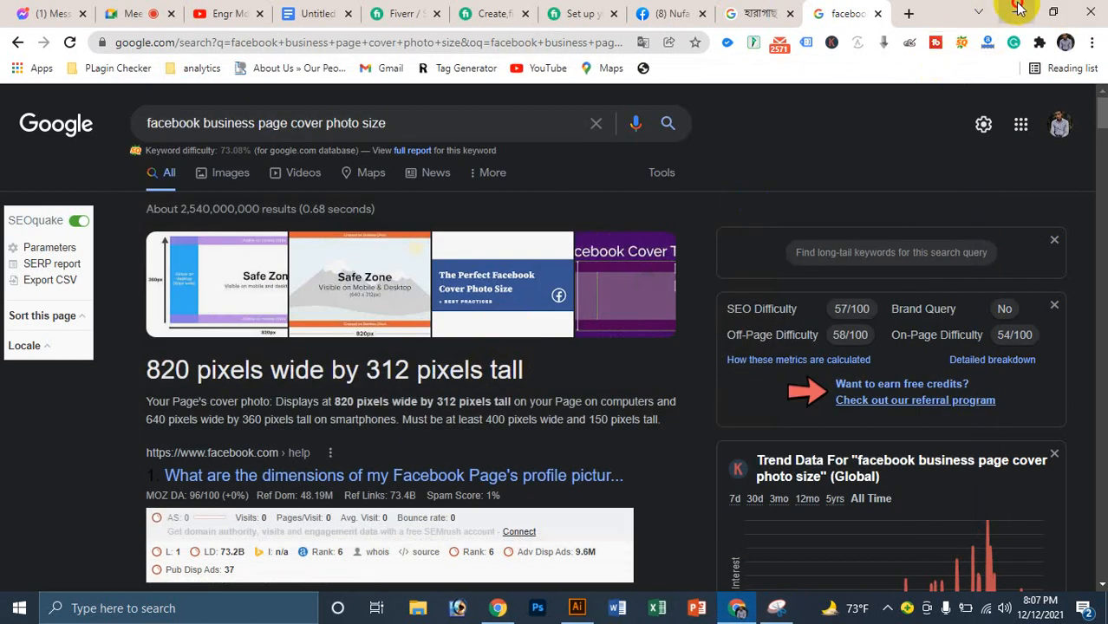
Step: Begin uploading a new cover photo on the Nufa Cloth Store page, then cancel the file picker
left_click(1015, 12)
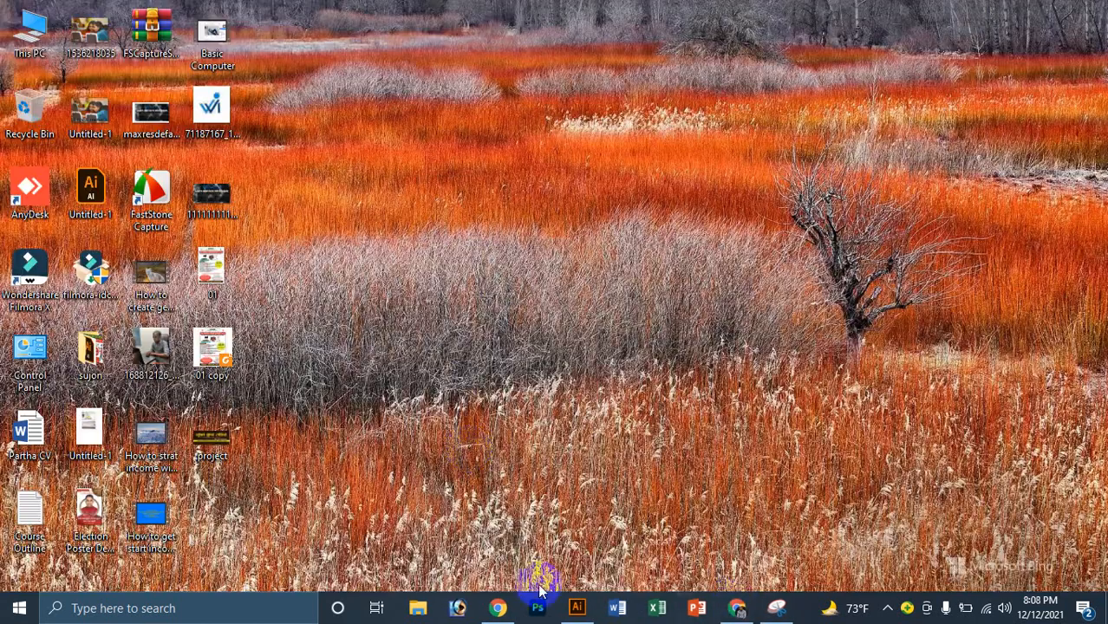
left_click(736, 607)
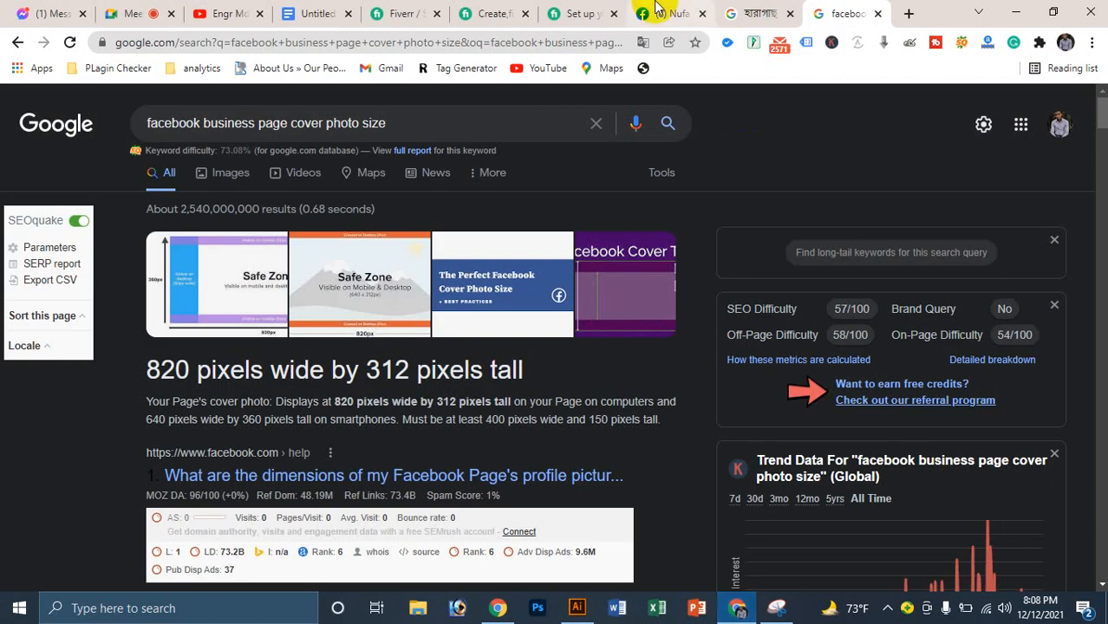
left_click(656, 9)
left_click(1015, 387)
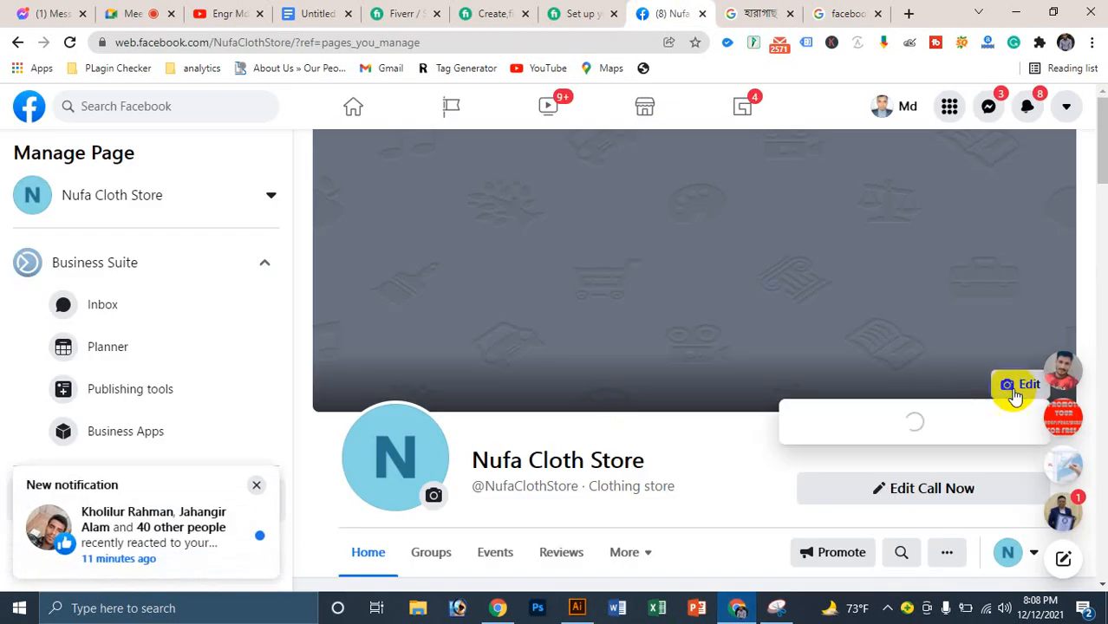
left_click(811, 472)
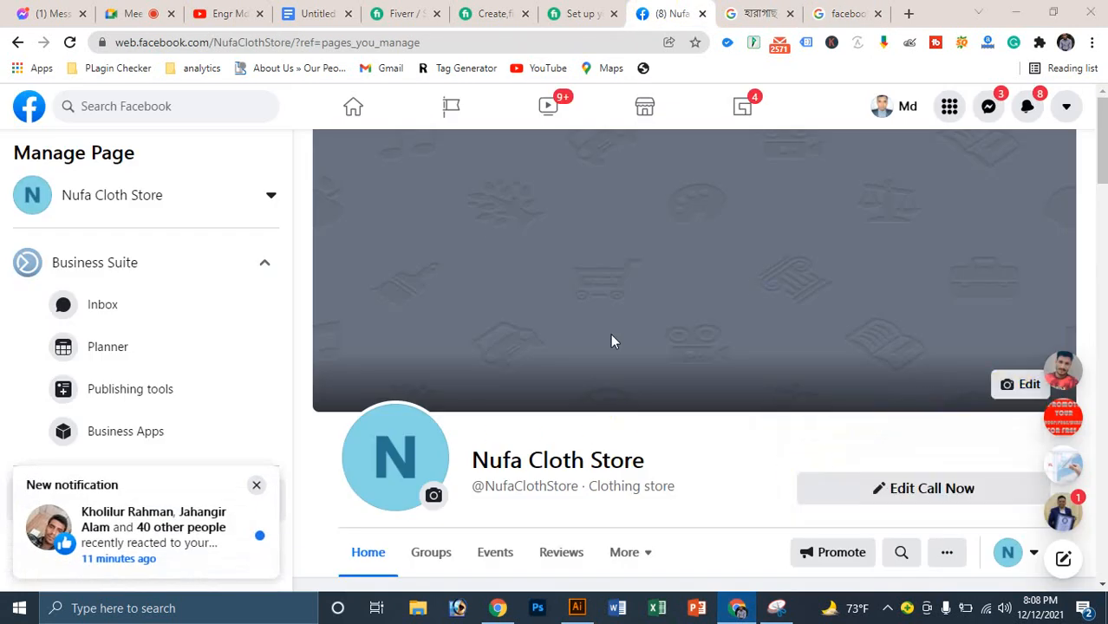
scroll(459, 186, "down", 2)
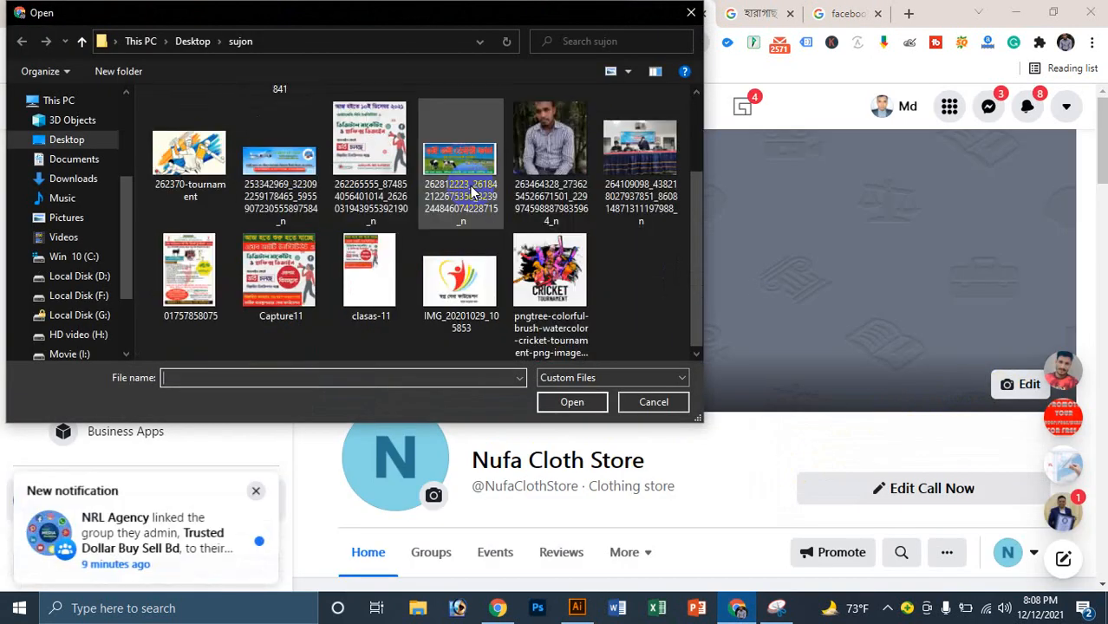
scroll(324, 234, "up", 2)
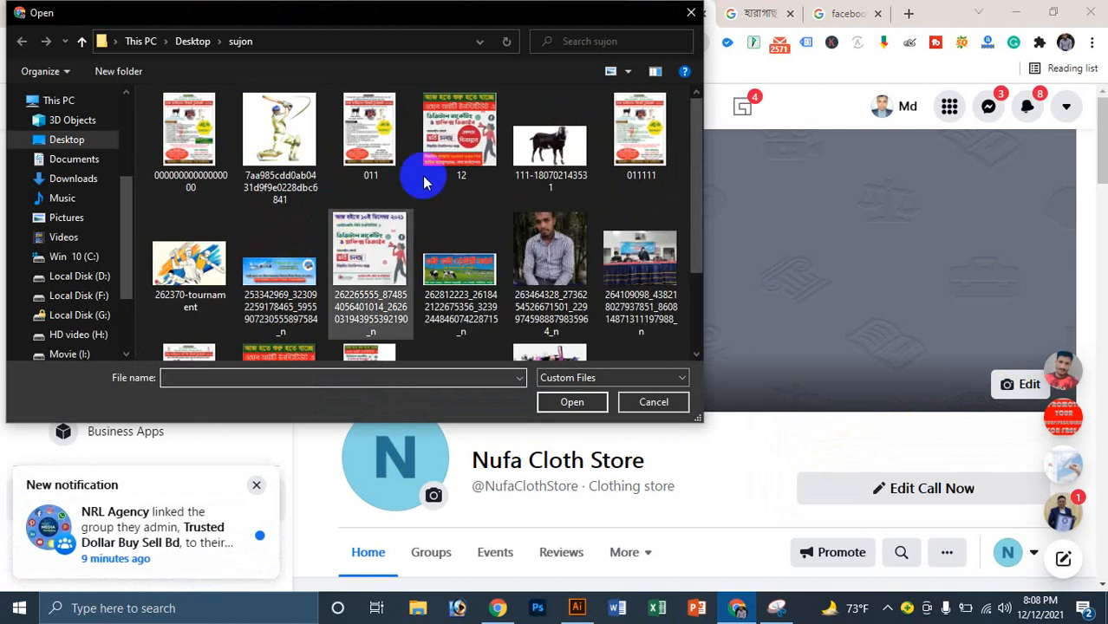
scroll(546, 156, "down", 2)
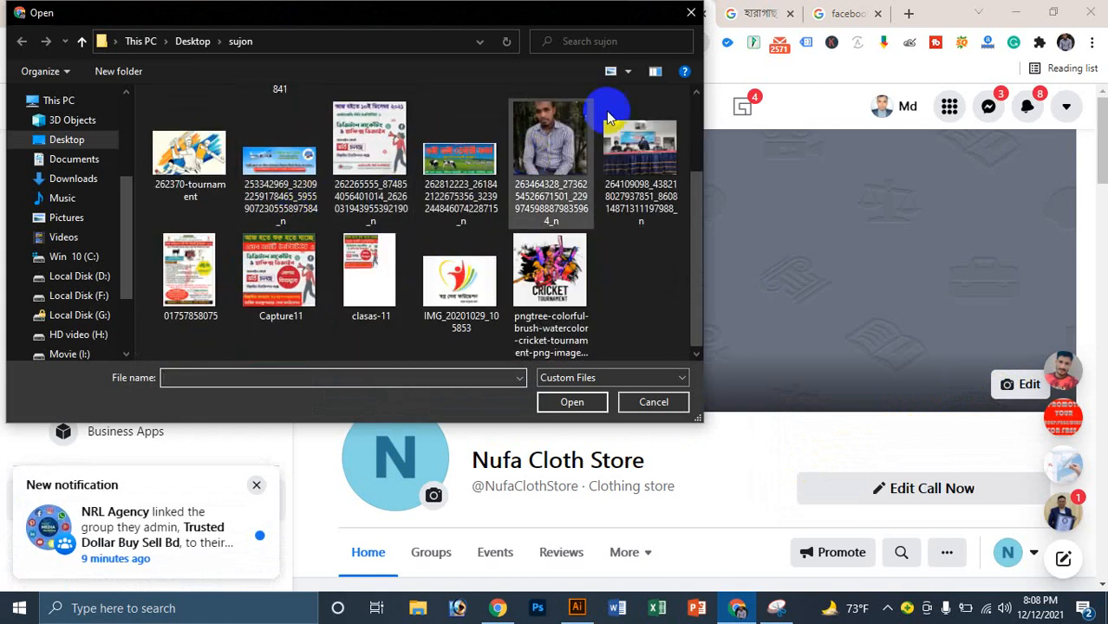
left_click(689, 13)
Step: Bring the Facebook page back and reopen the upload-new-cover-photo file picker
left_click(777, 605)
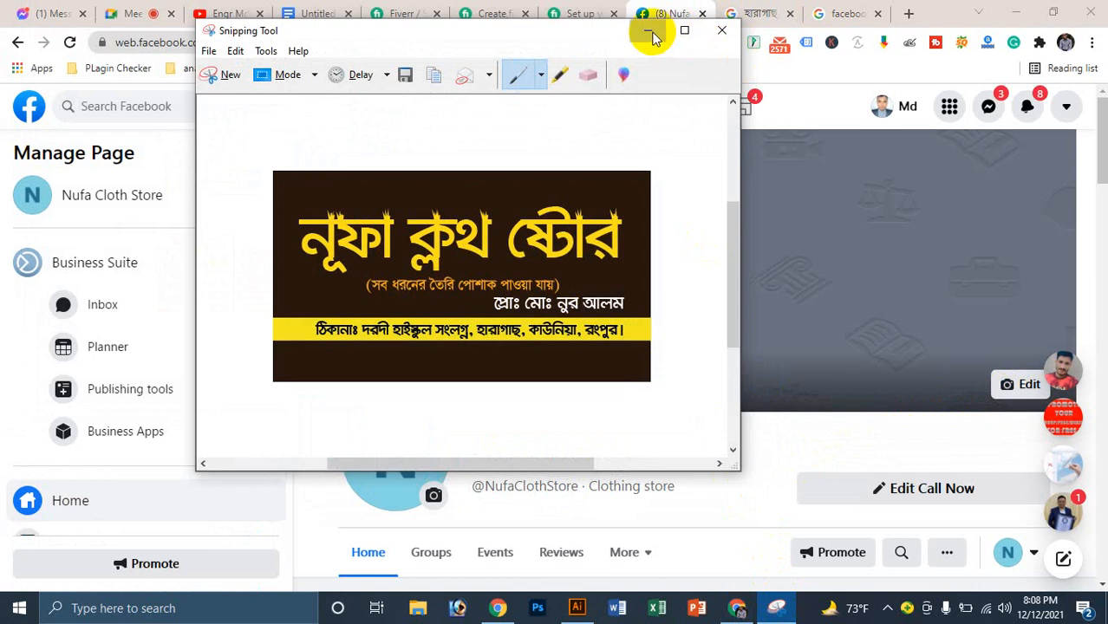
left_click(652, 35)
left_click(1012, 11)
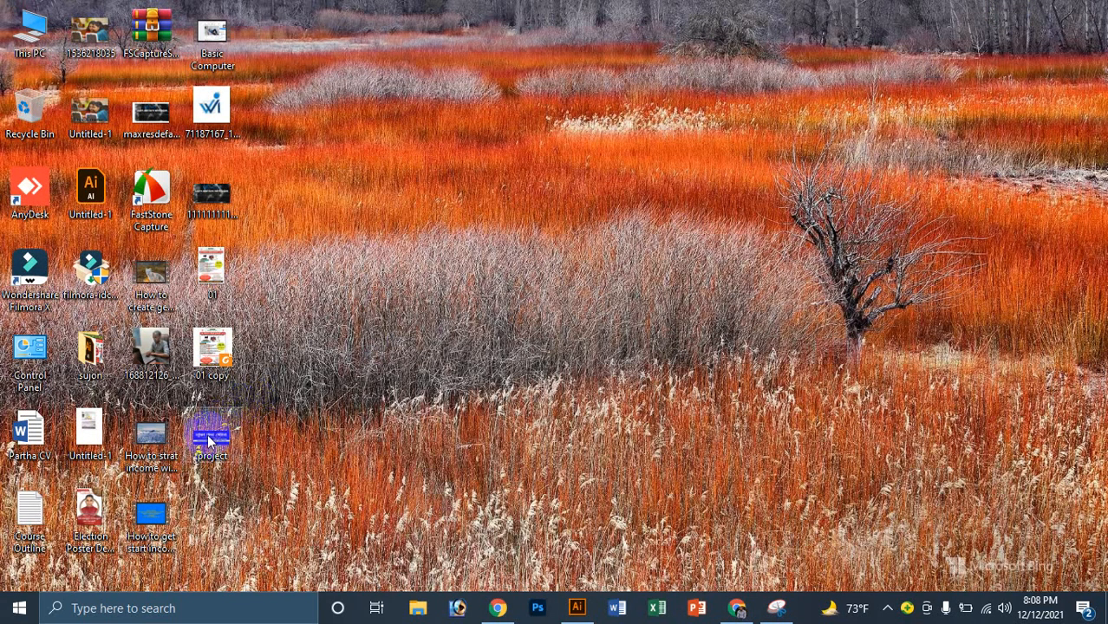
left_click(737, 608)
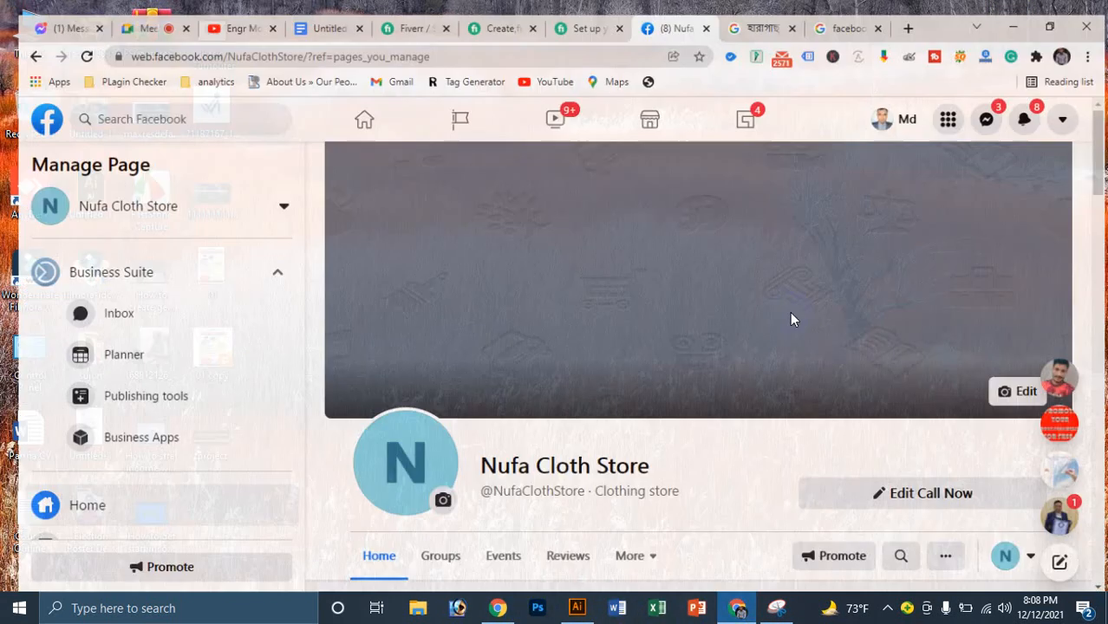
left_click(1006, 388)
left_click(823, 474)
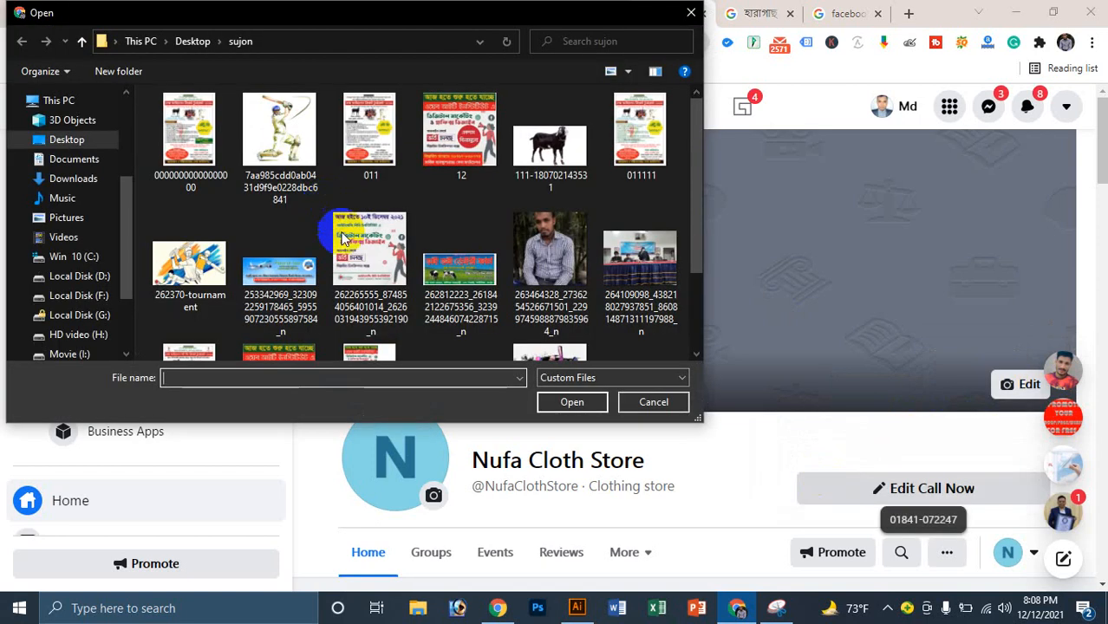
Step: Browse past the sujon folder images to Desktop and upload the 'project' image as the cover
left_click(368, 247)
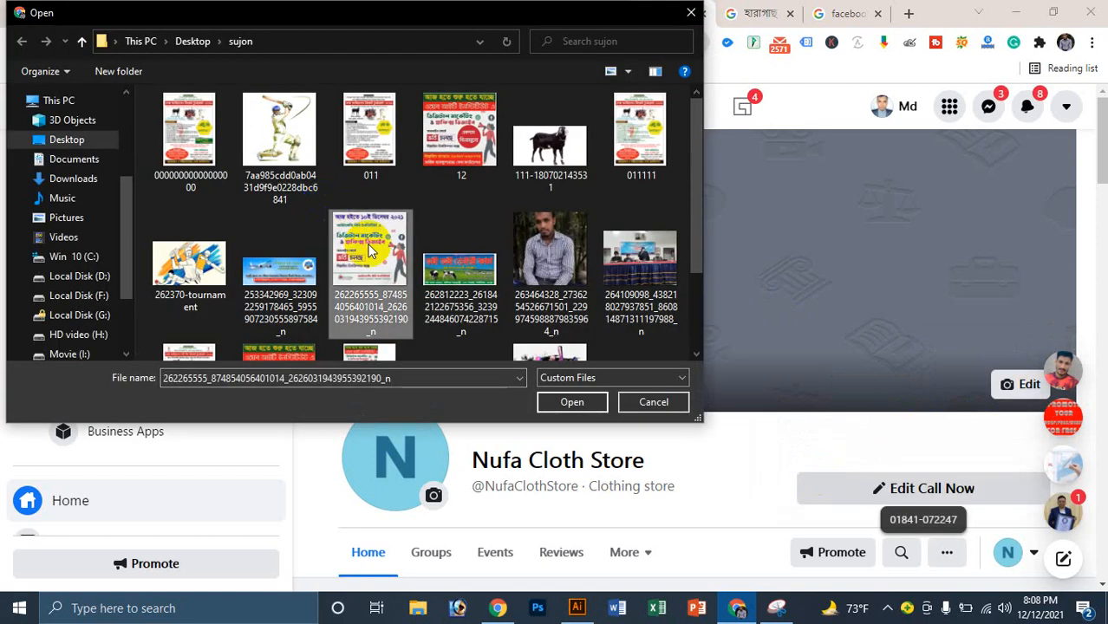
left_click(550, 352)
left_click(468, 284)
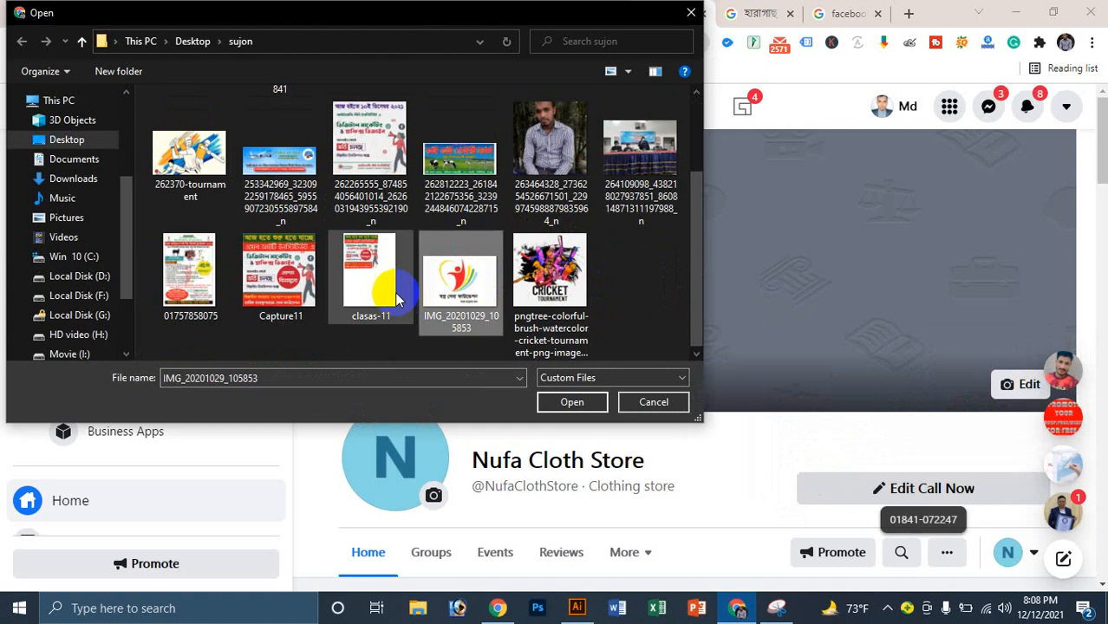
left_click(396, 297)
left_click(277, 294)
scroll(219, 242, "up", 2)
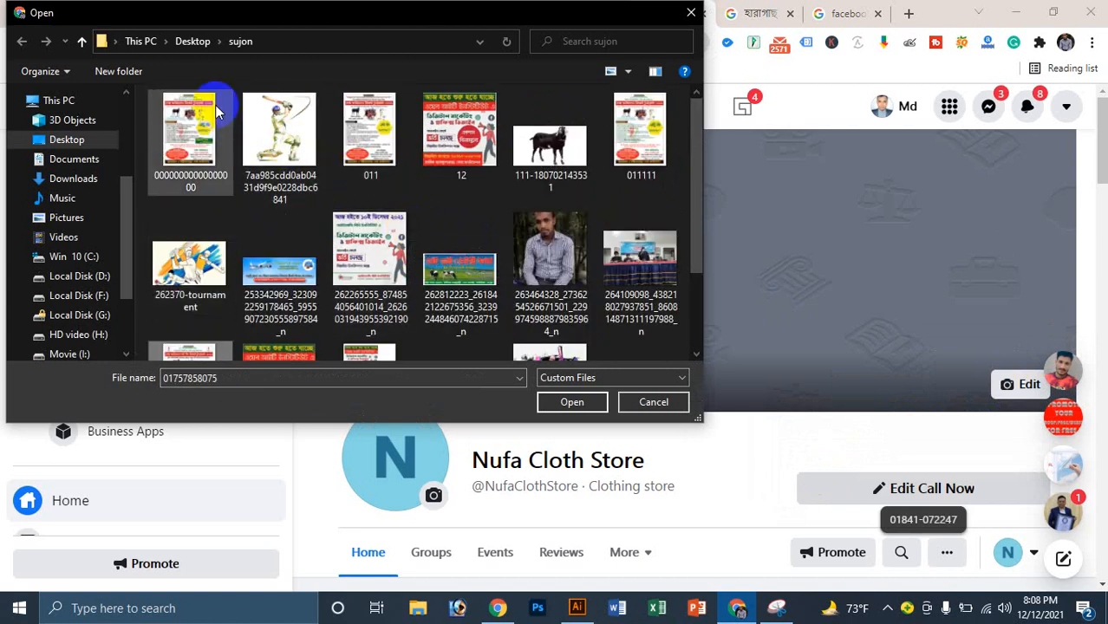
left_click(182, 42)
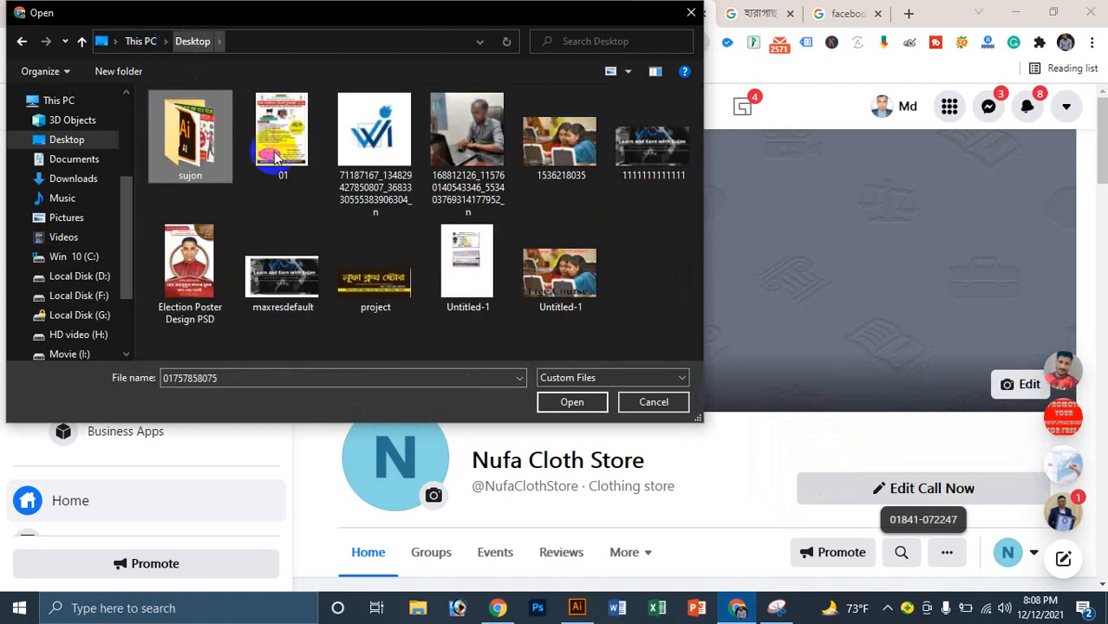
left_click(398, 276)
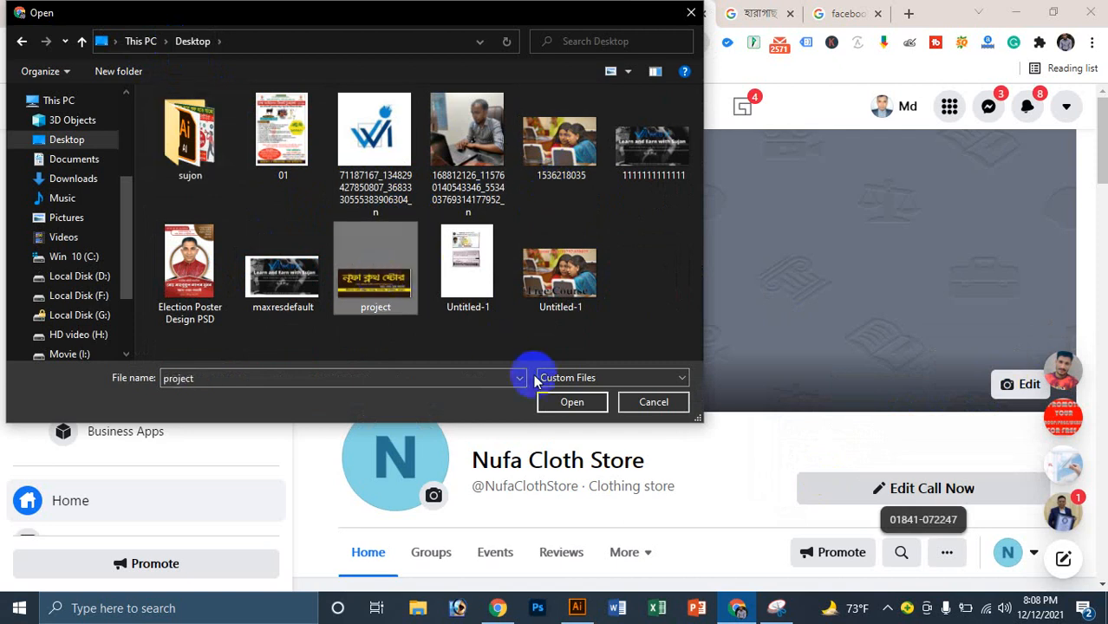
left_click(572, 400)
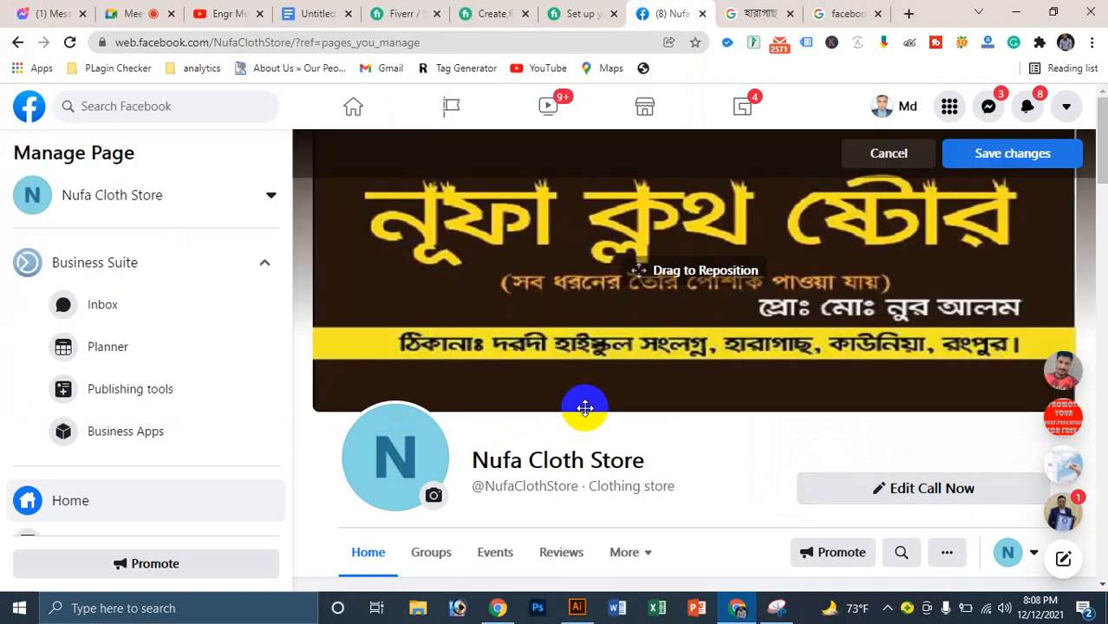
Step: Drag the banner into position, compare it with the Illustrator design, and save the cover
left_click_drag(584, 408, 756, 351)
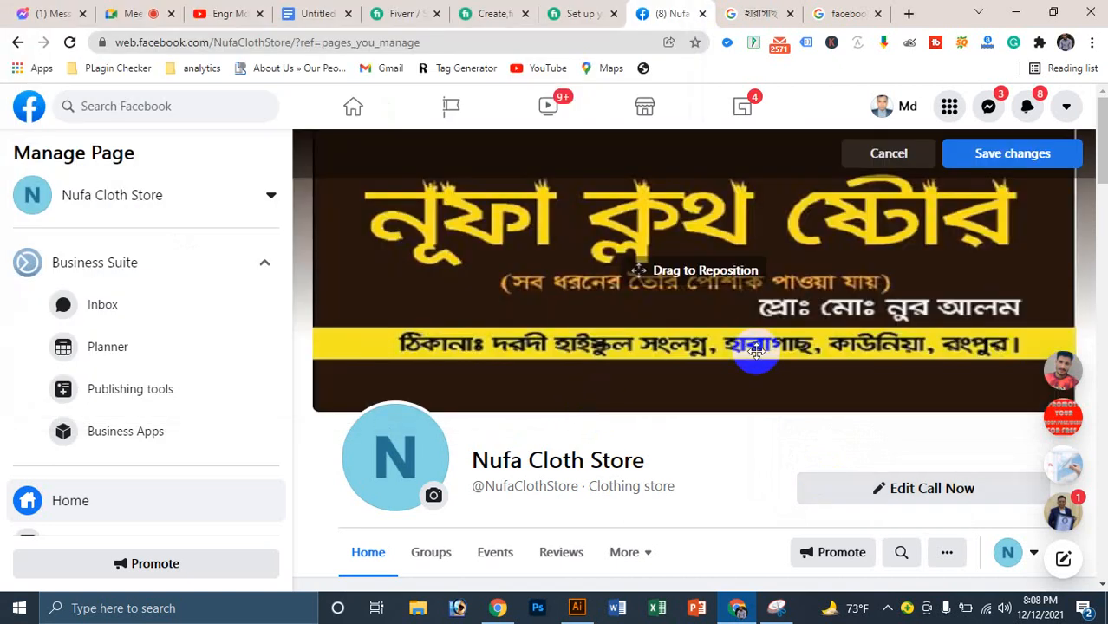
left_click_drag(861, 347, 749, 286)
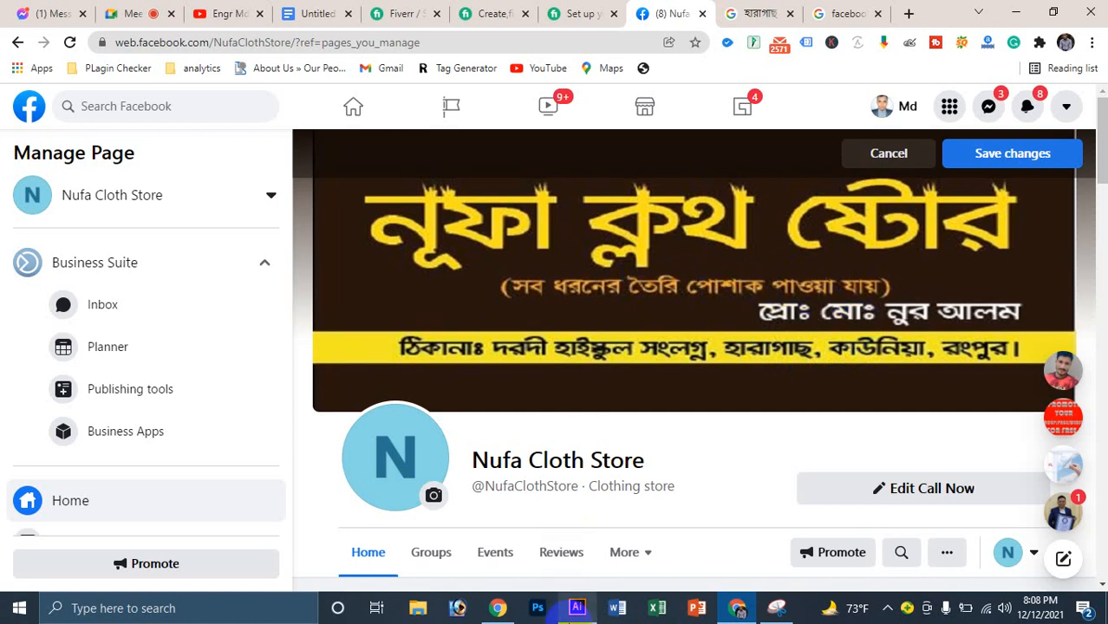
left_click(577, 609)
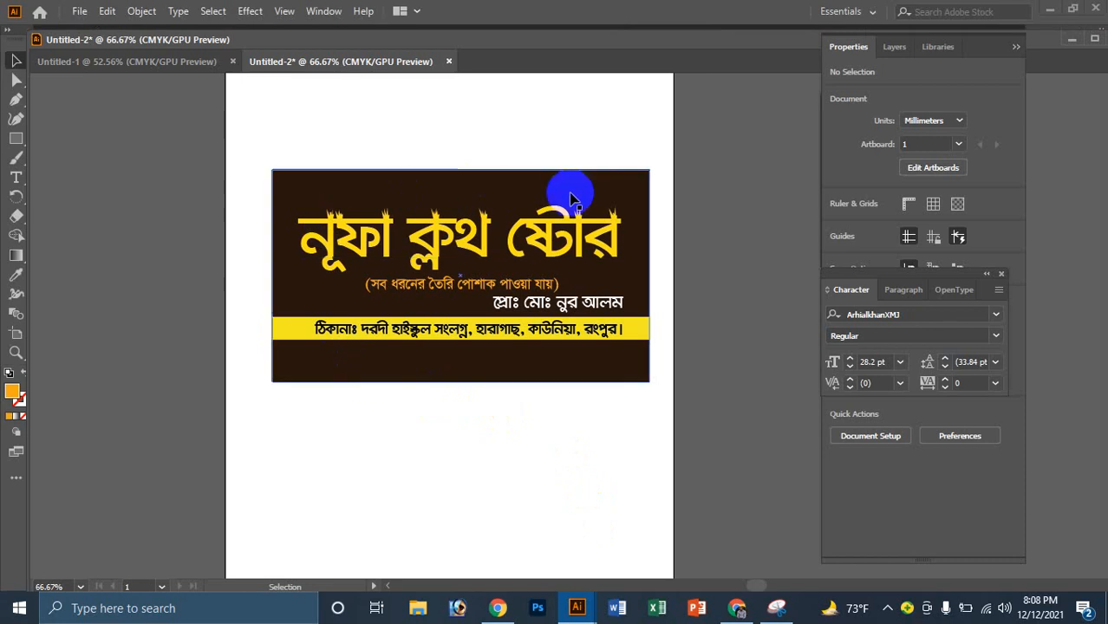
left_click(751, 611)
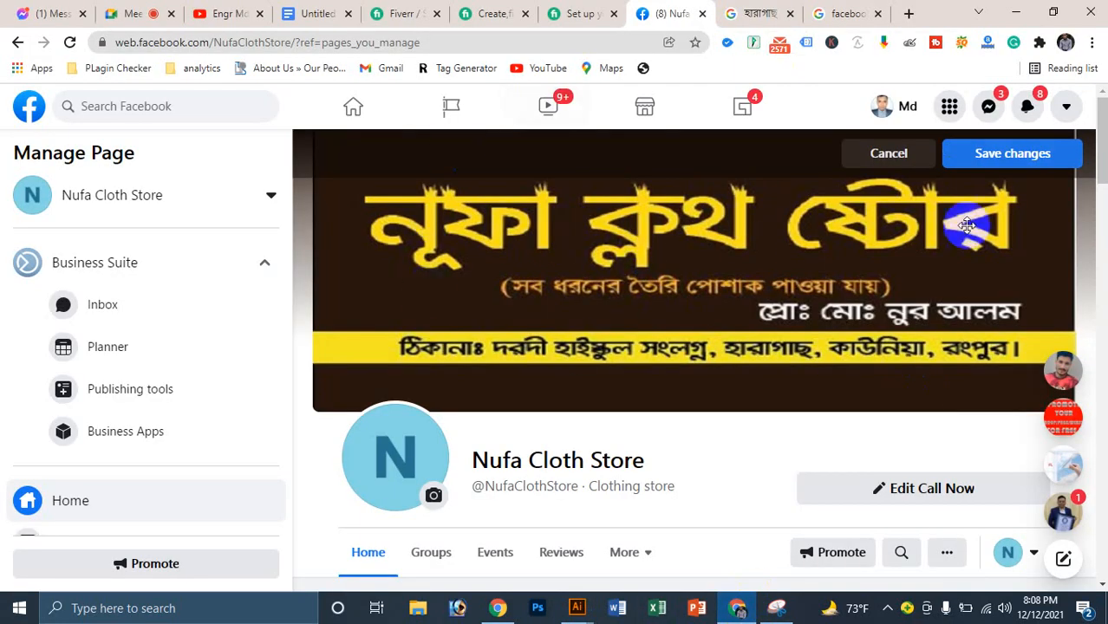
left_click(1022, 162)
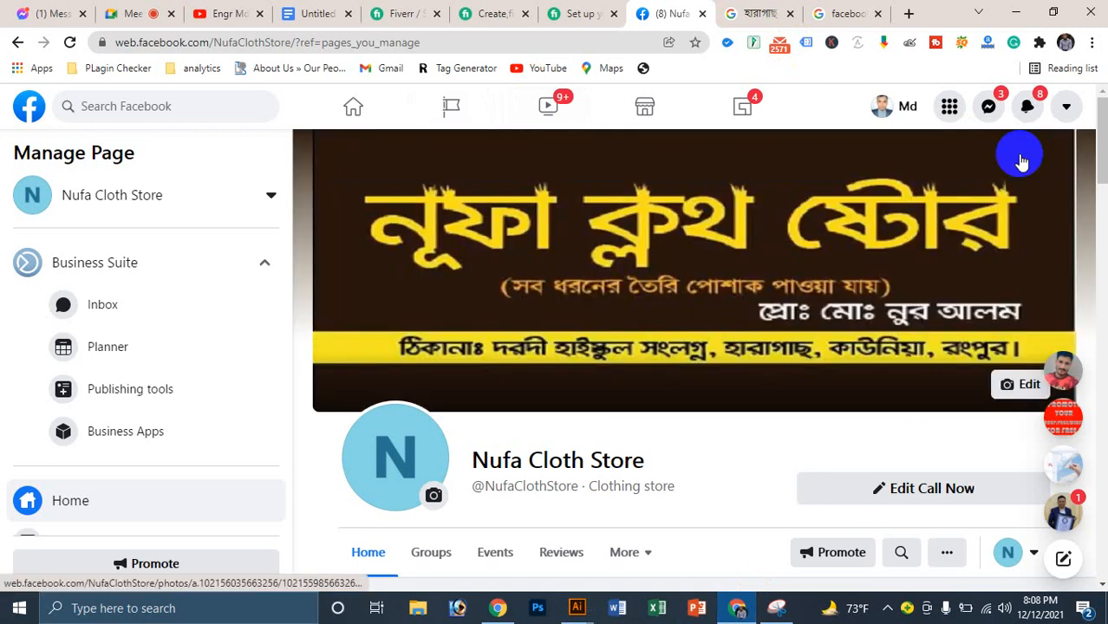
scroll(580, 425, "down", 3)
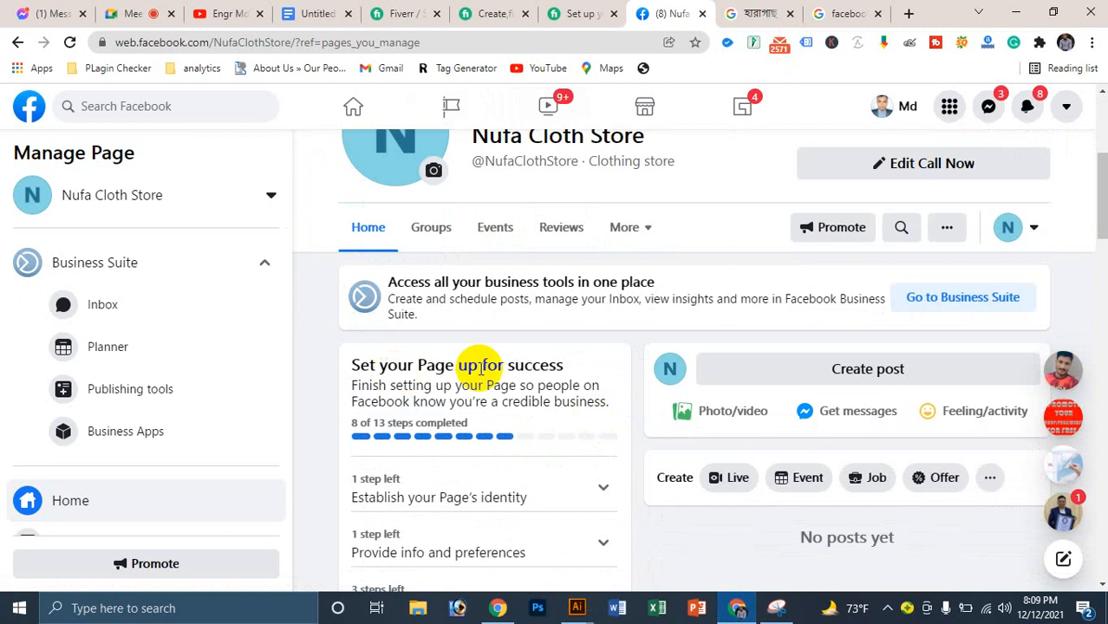
scroll(394, 440, "up", 3)
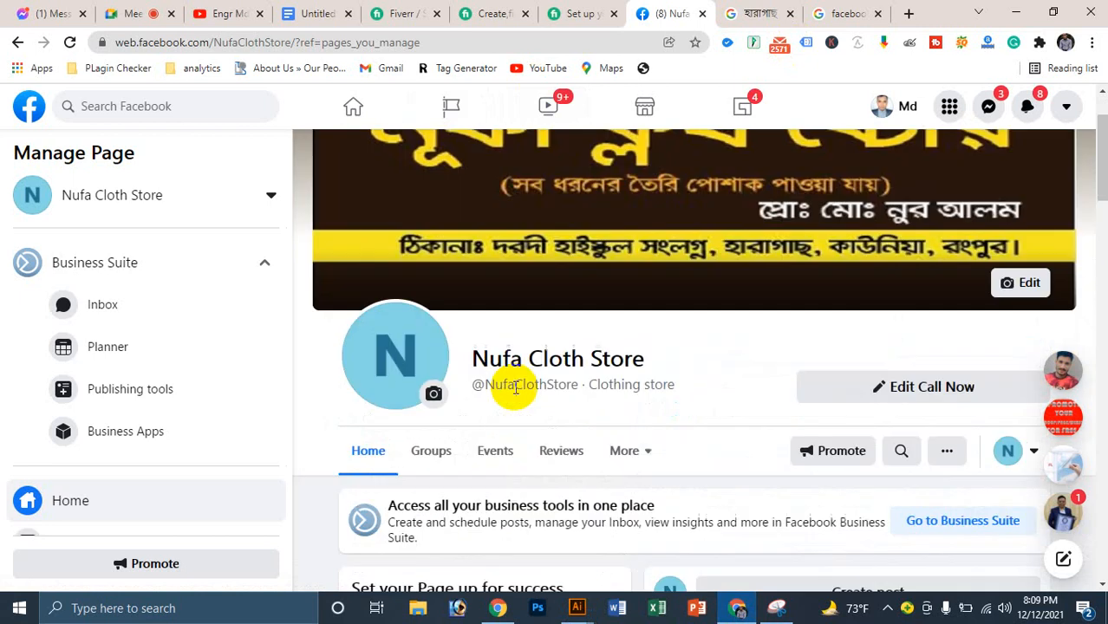
mouse_move(573, 612)
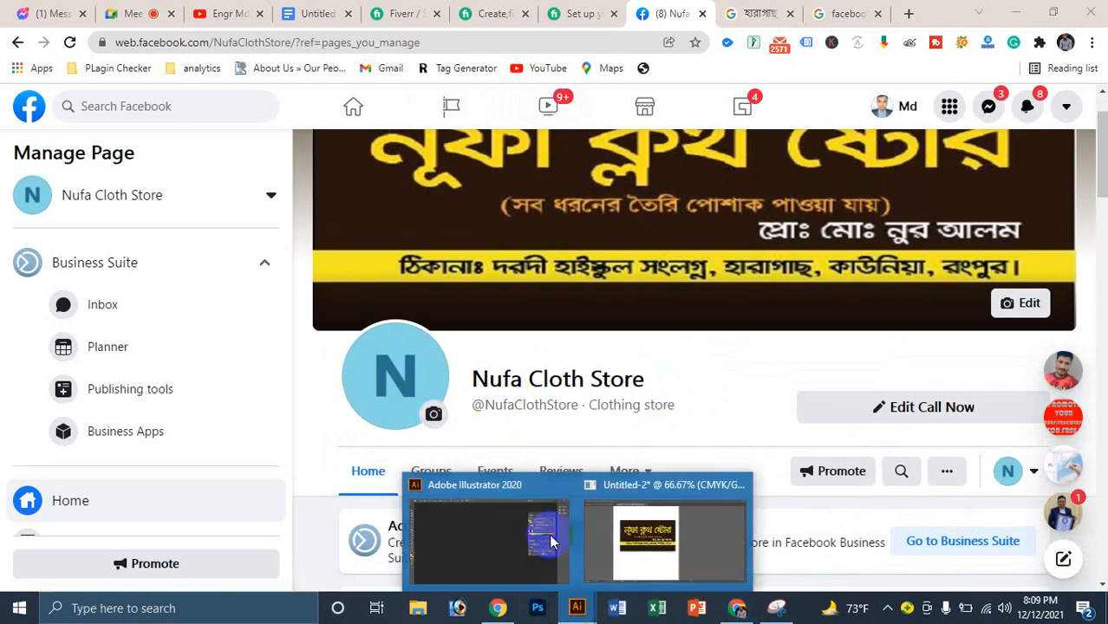
left_click(698, 546)
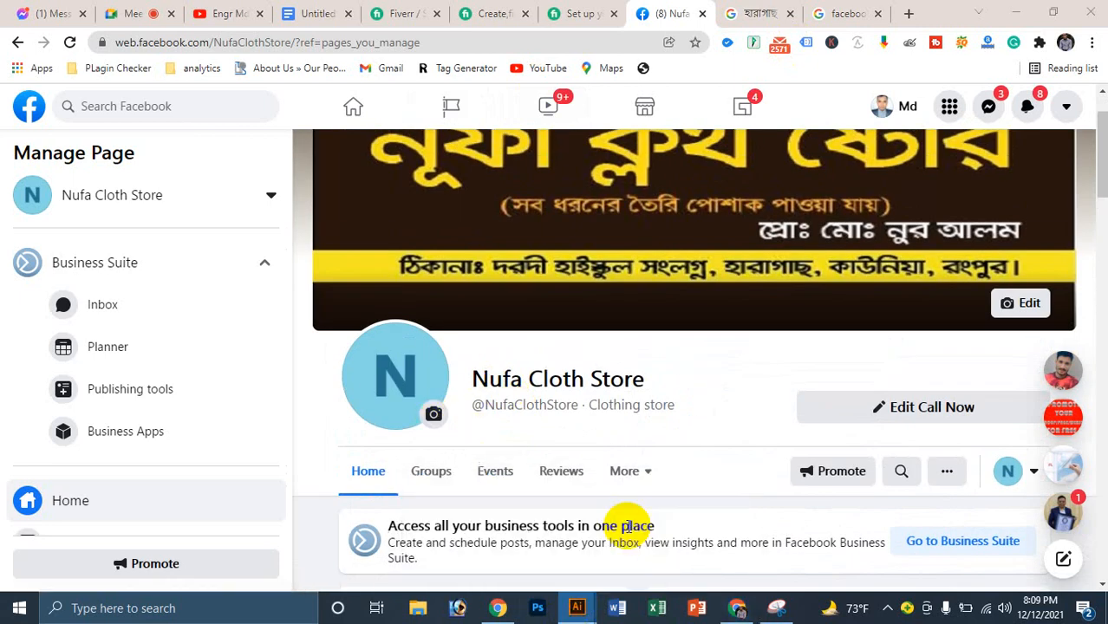
mouse_move(574, 607)
left_click(657, 557)
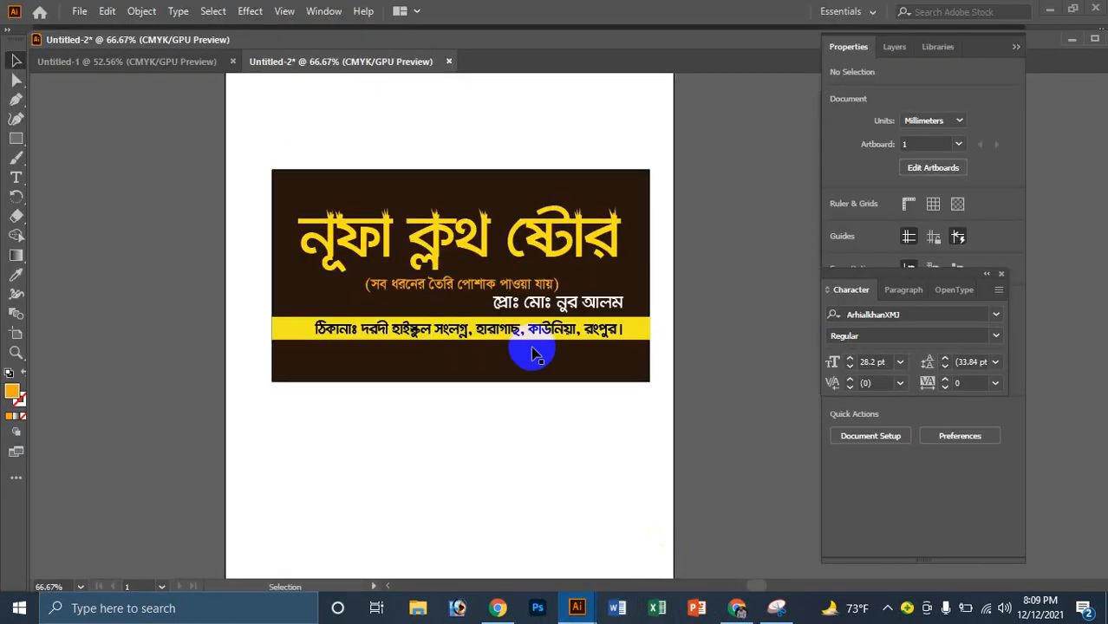
left_click(516, 345)
left_click(473, 450)
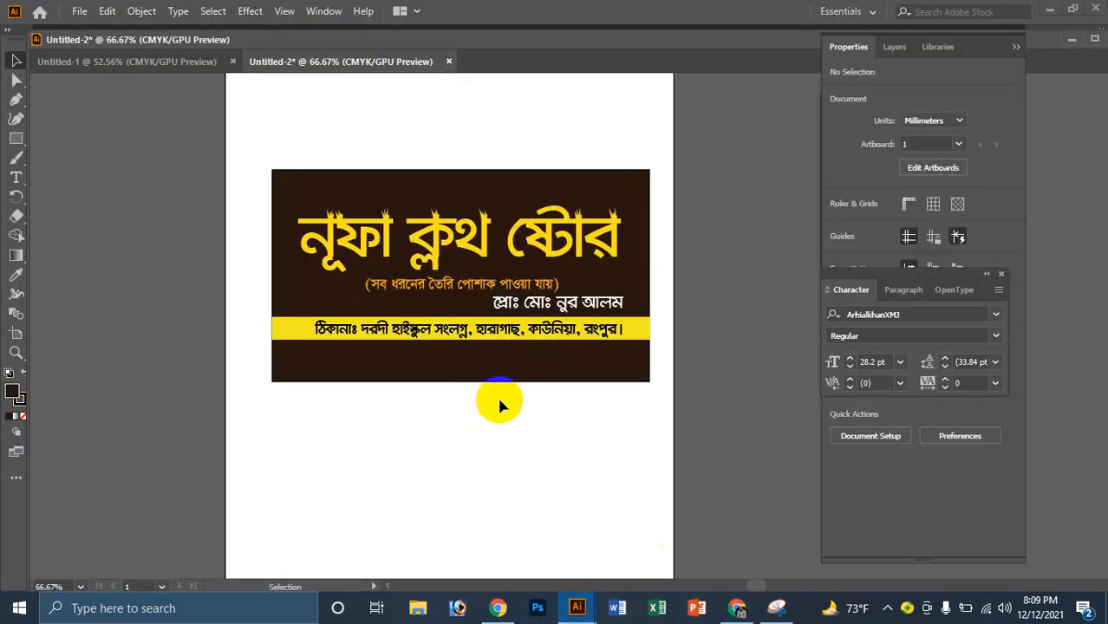
left_click(472, 240)
key("ctrl+v")
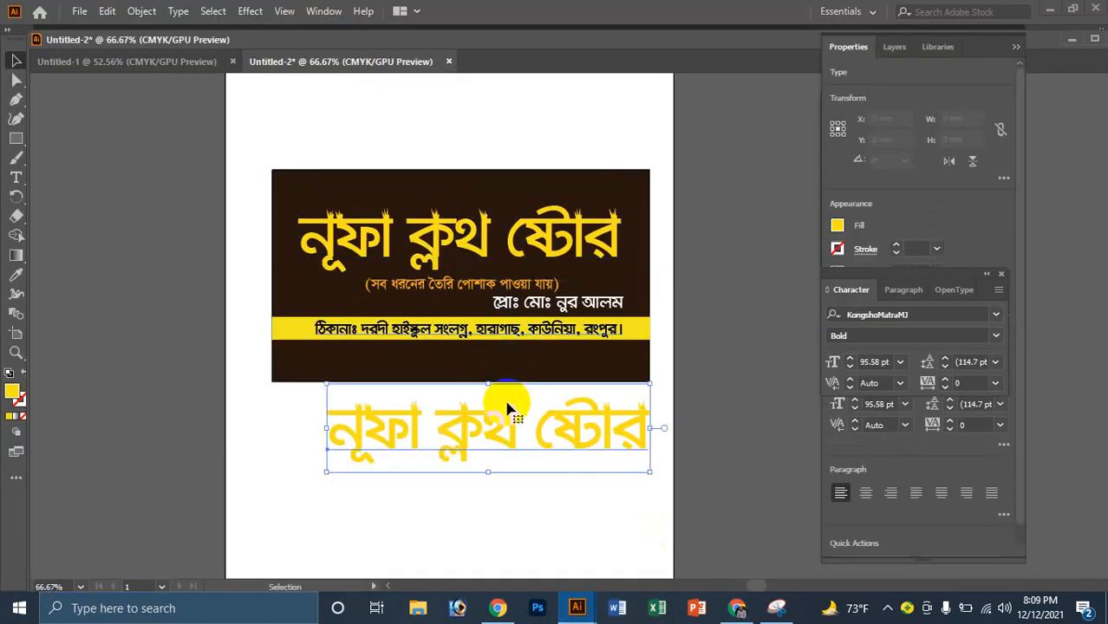
left_click_drag(508, 440, 464, 449)
key("Delete")
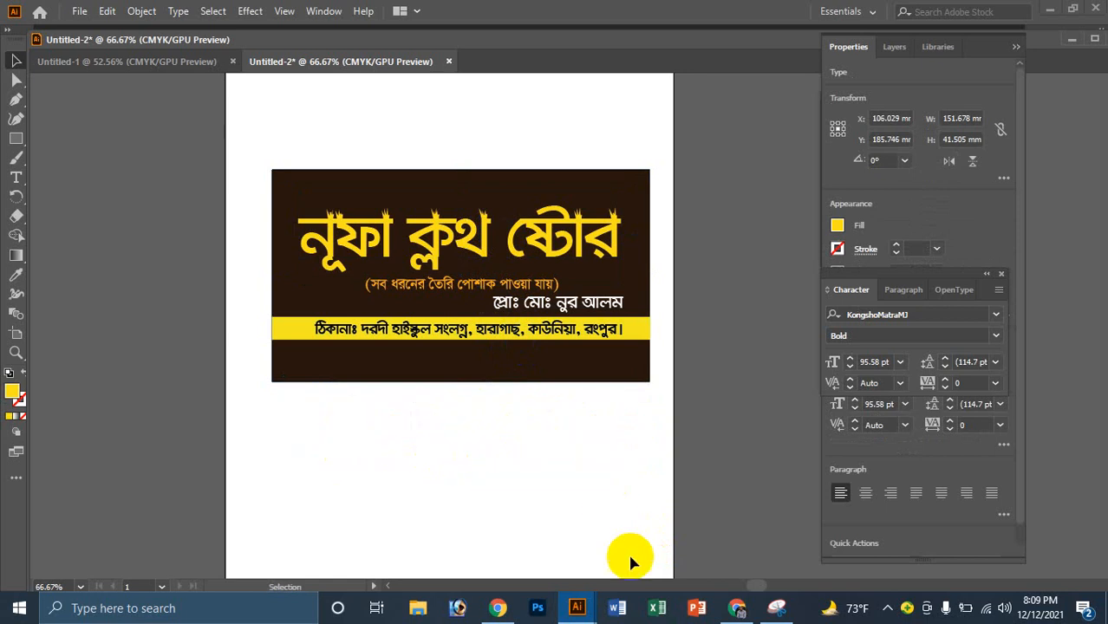
left_click(735, 609)
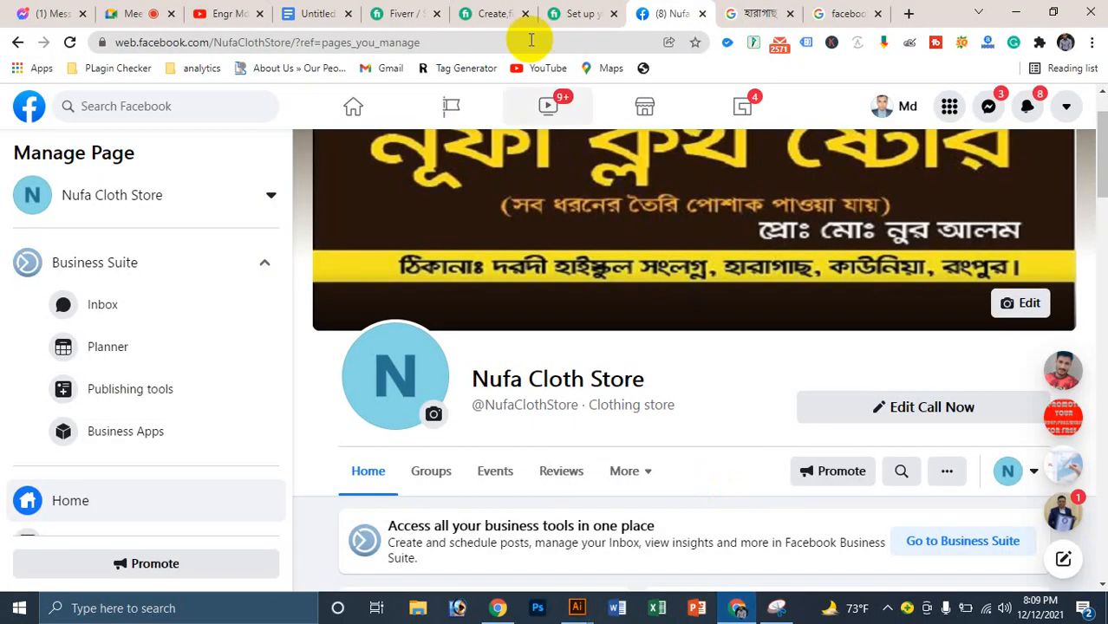
Step: Search Google for 'facebook business page logo size' and highlight the required logo dimensions
left_click(760, 13)
left_click(846, 13)
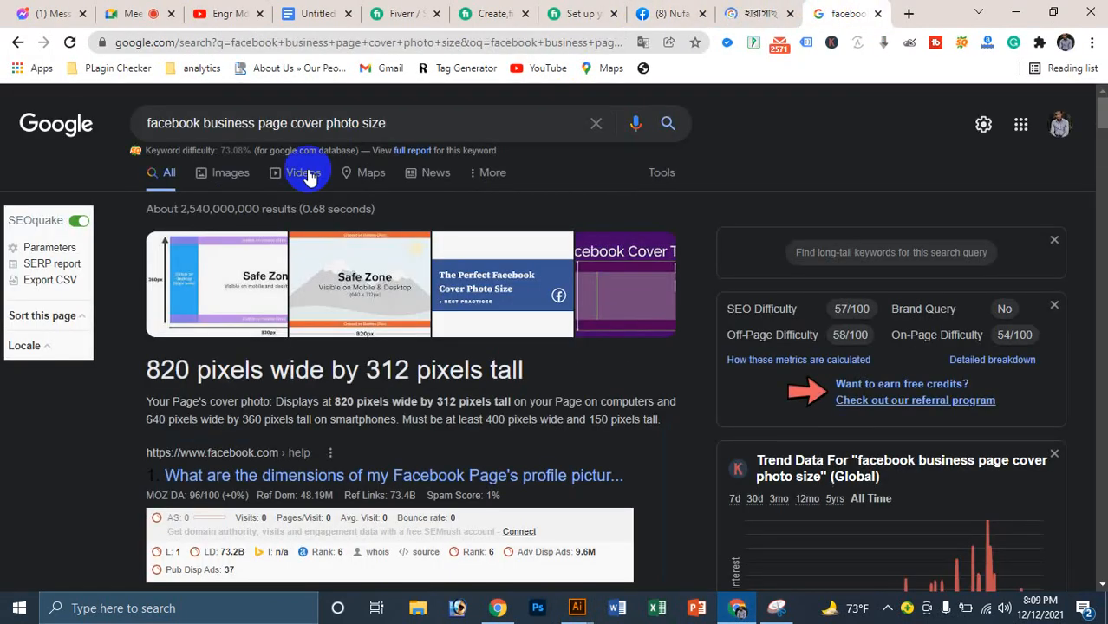
left_click(311, 127)
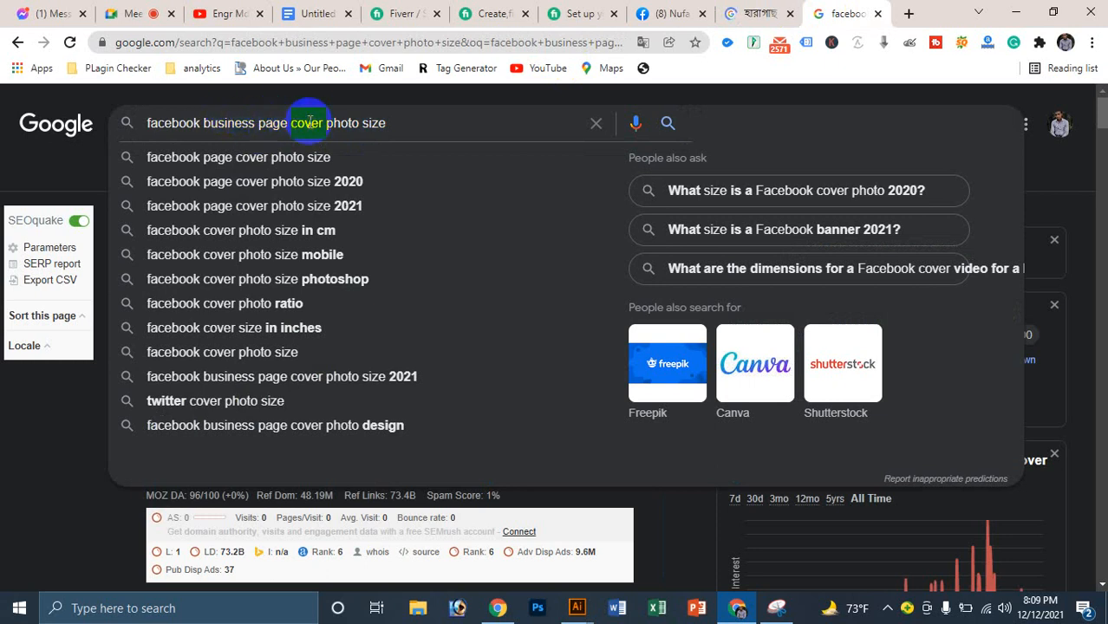
type("logo")
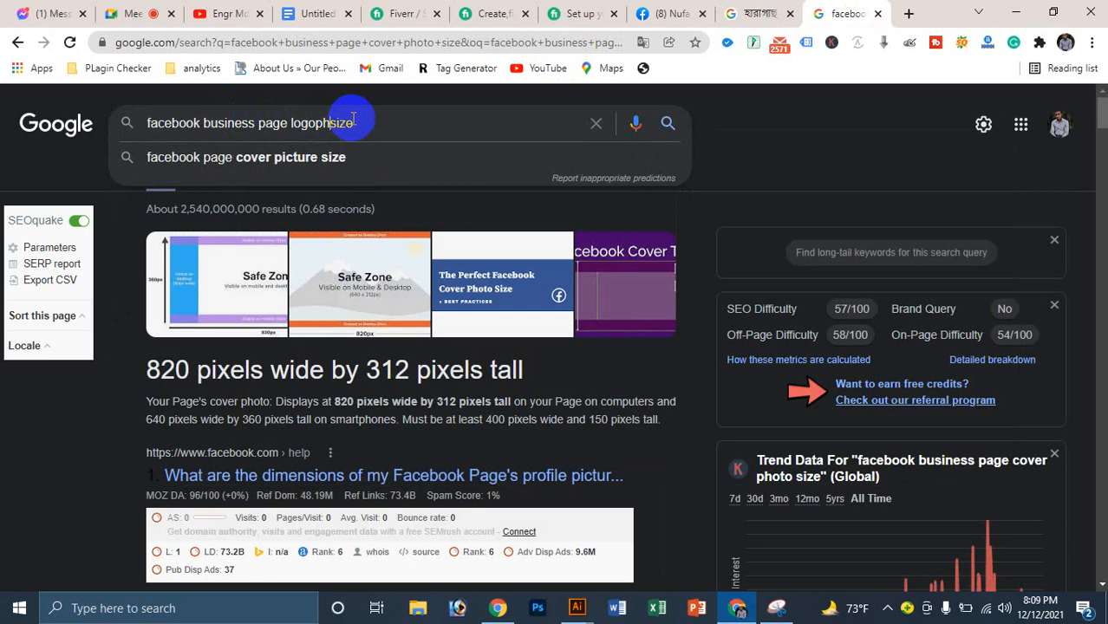
key("BackSpace")
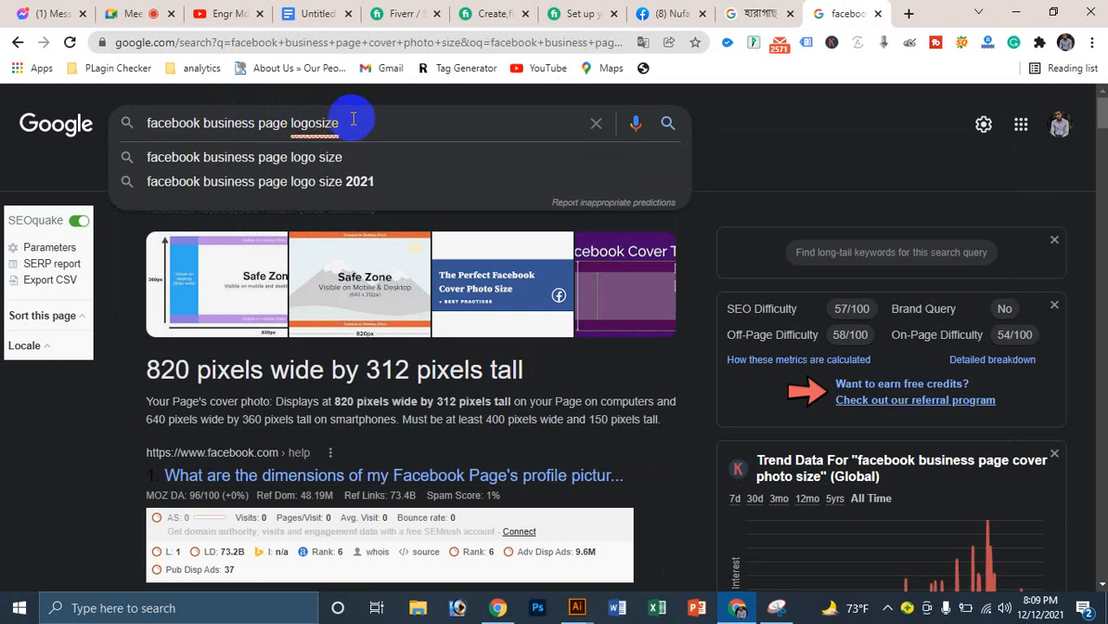
key("Return")
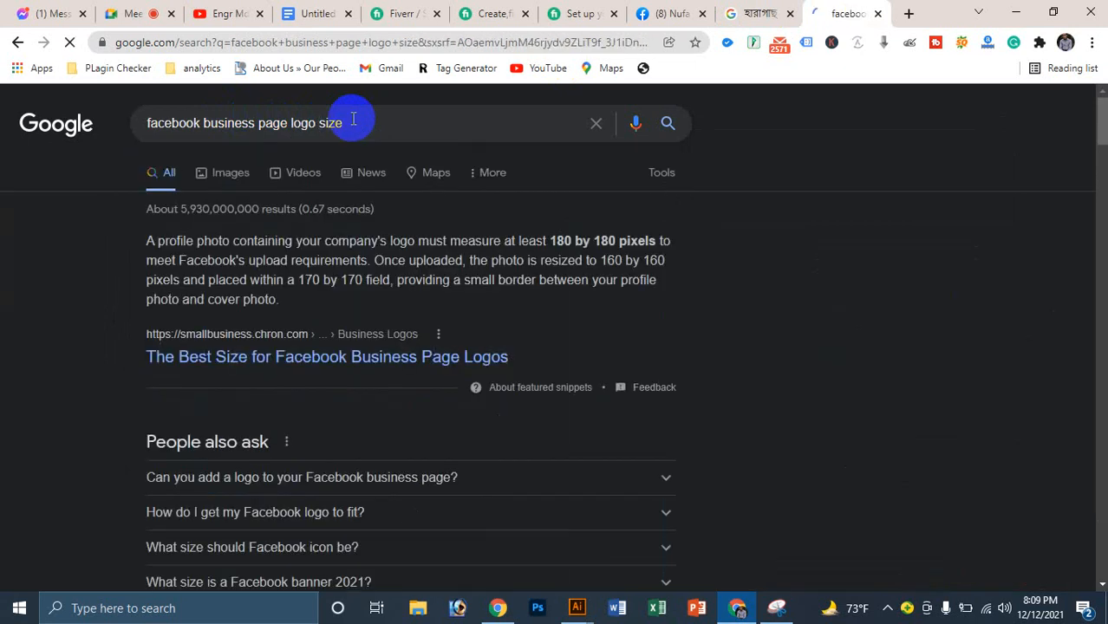
left_click_drag(298, 280, 362, 280)
left_click(763, 285)
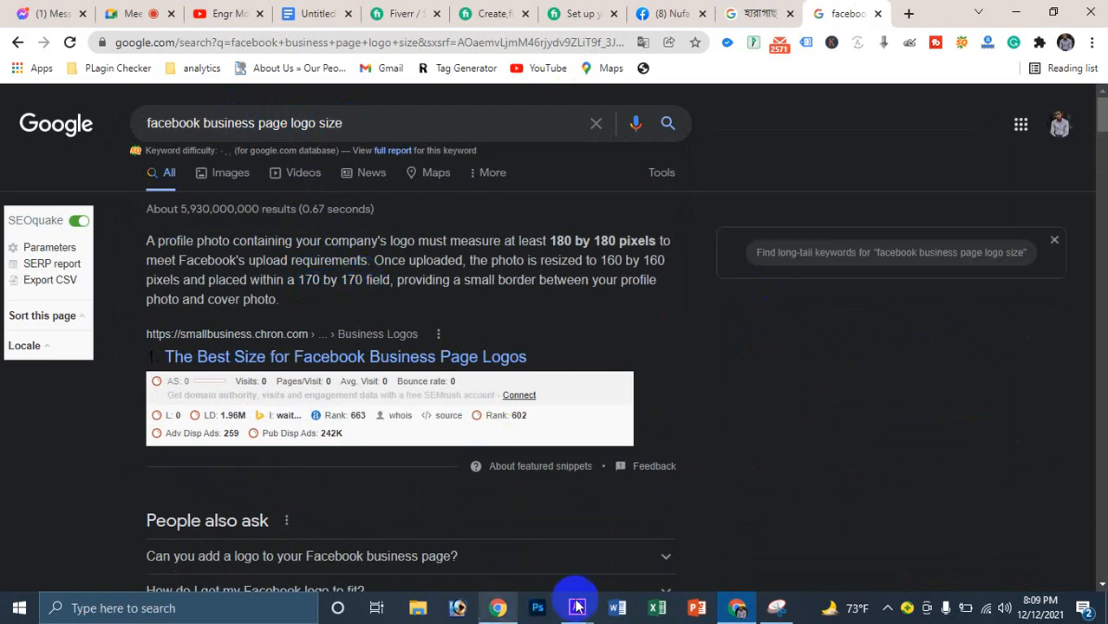
mouse_move(576, 606)
left_click(611, 553)
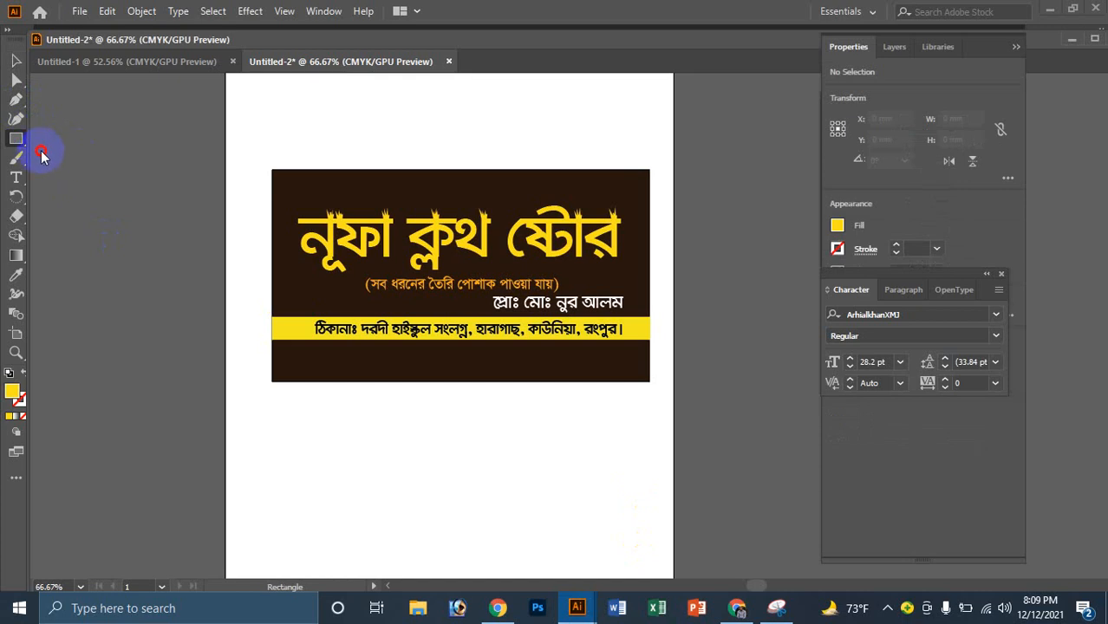
Step: Draw a yellow circle below the banner with the Ellipse tool
left_click_drag(21, 147, 82, 156)
left_click_drag(469, 504, 545, 555)
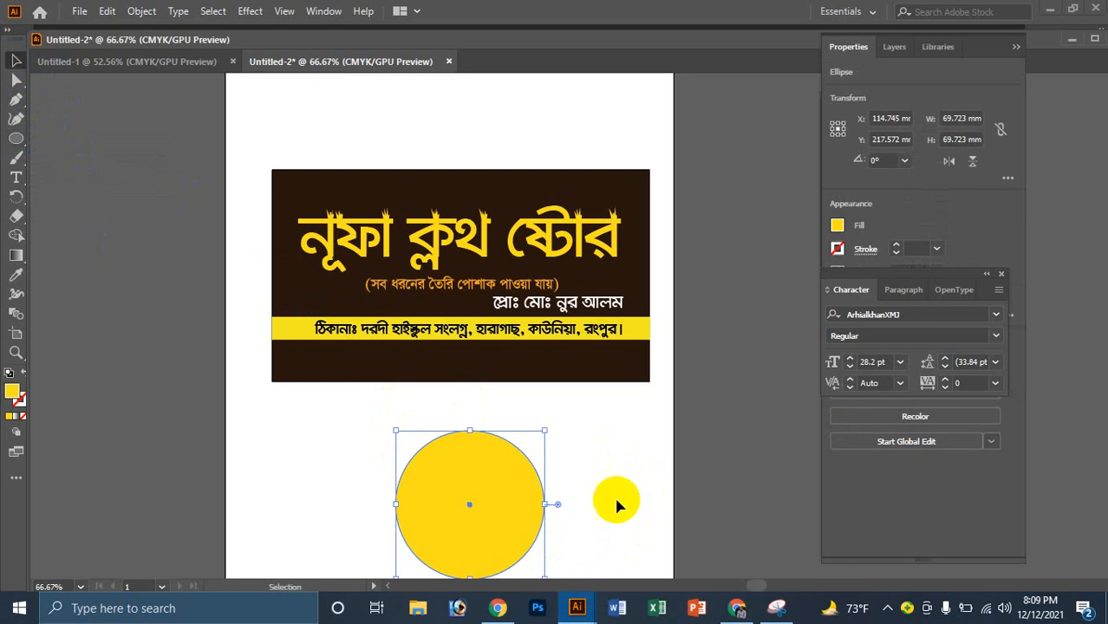
left_click(616, 505)
left_click(536, 475, "ctrl")
left_click(527, 412, "ctrl")
left_click(580, 301, "ctrl+alt")
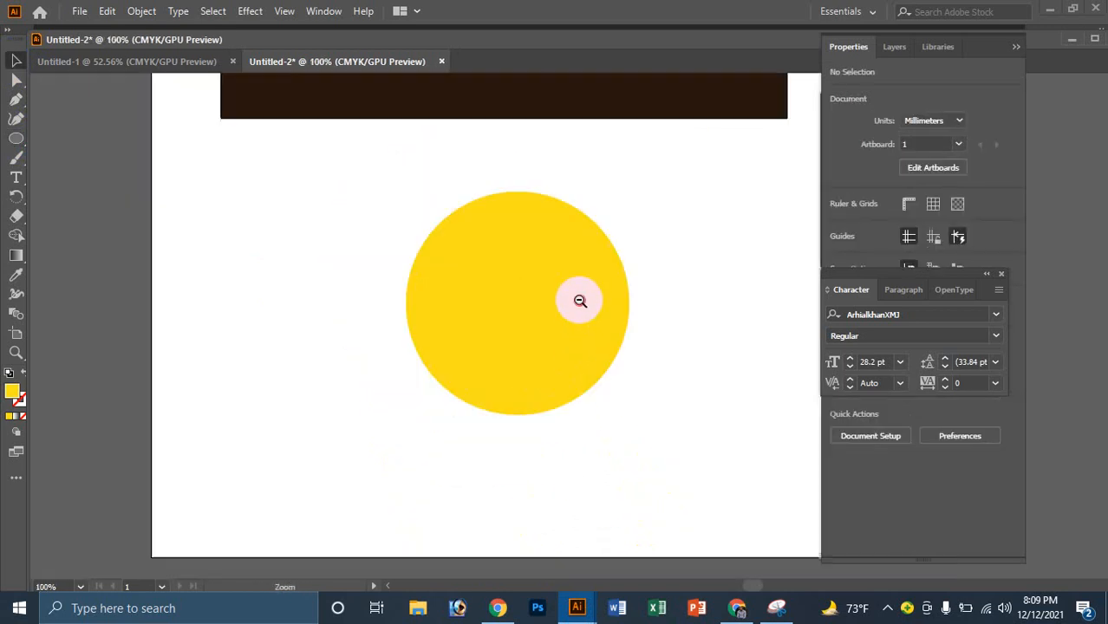
left_click(580, 301, "ctrl+alt")
left_click(579, 295, "ctrl+alt")
Step: Copy the Bengali title onto the circle, split it into two centred lines, and shrink it
left_click(598, 161)
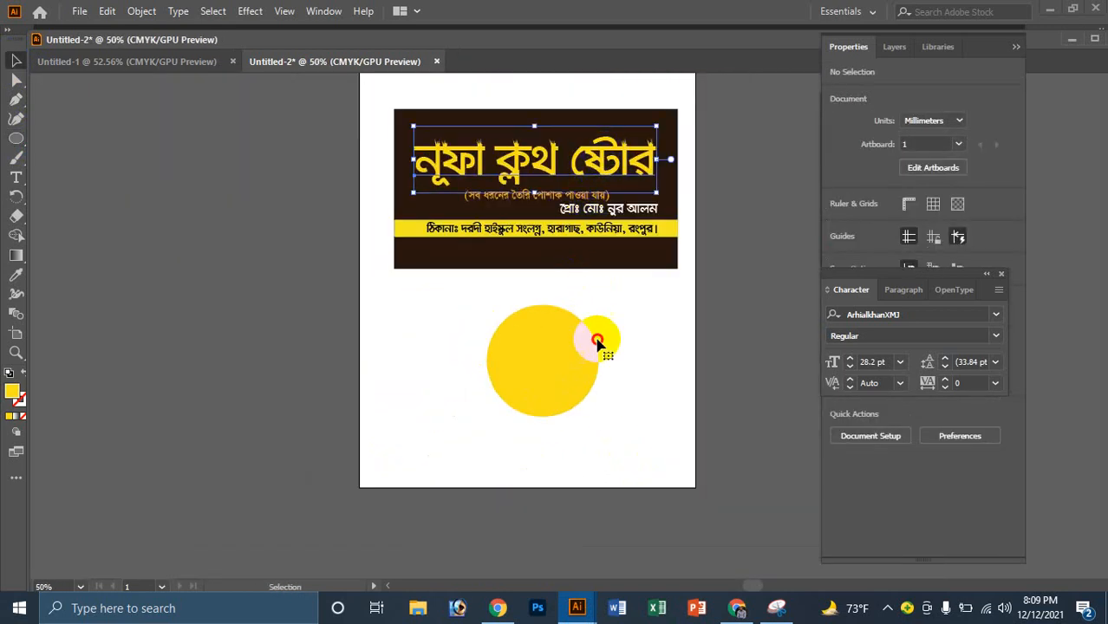
left_click_drag(584, 169, 616, 444)
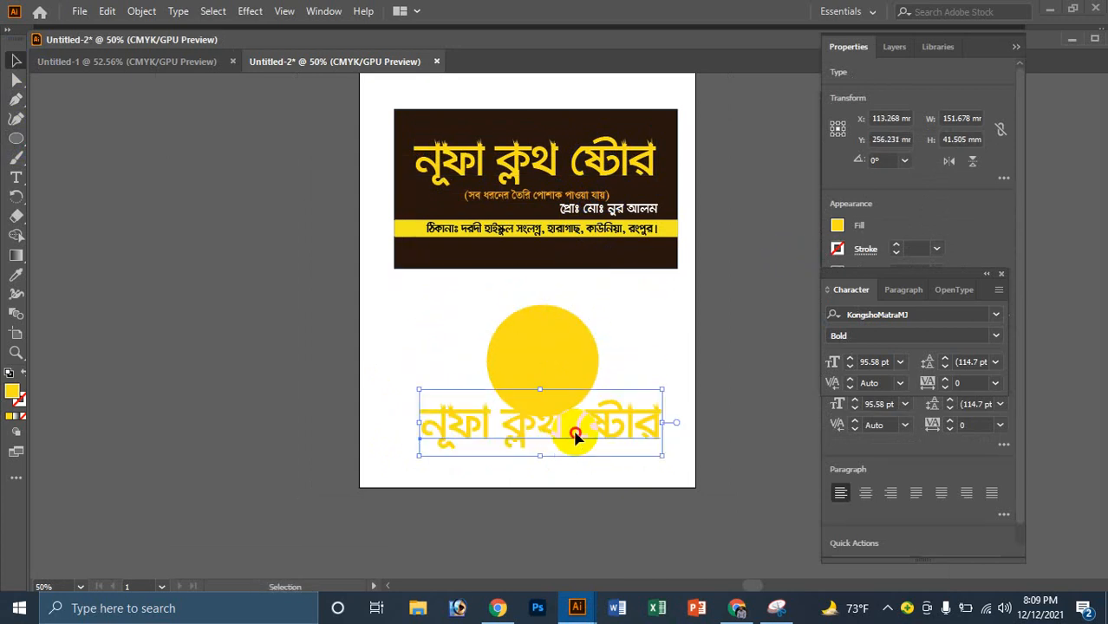
double_click(577, 438)
key("Return")
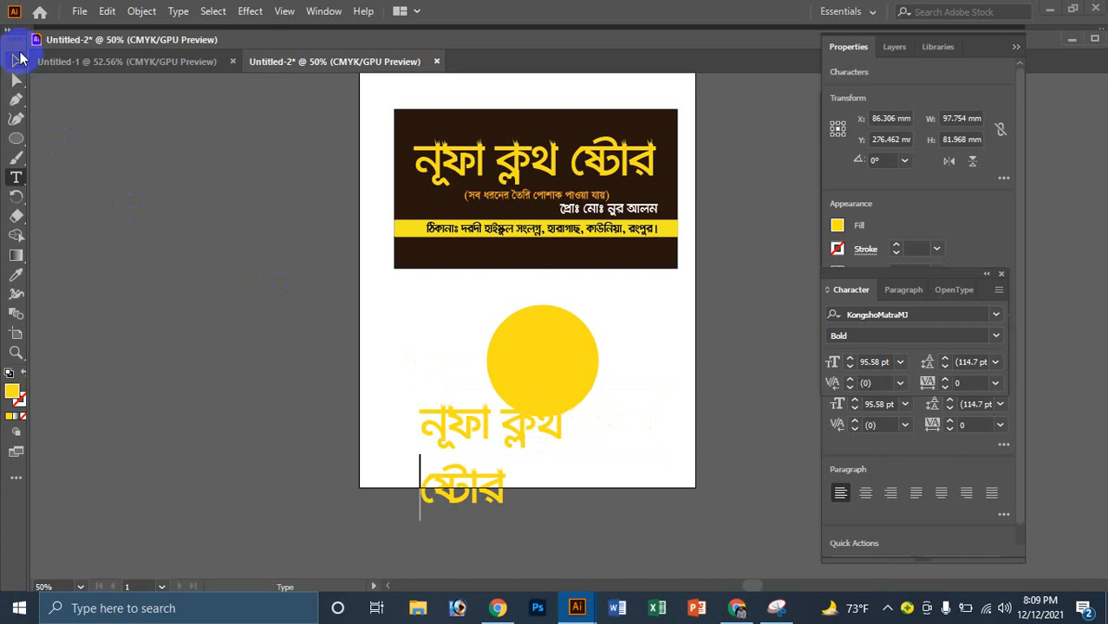
left_click(13, 65)
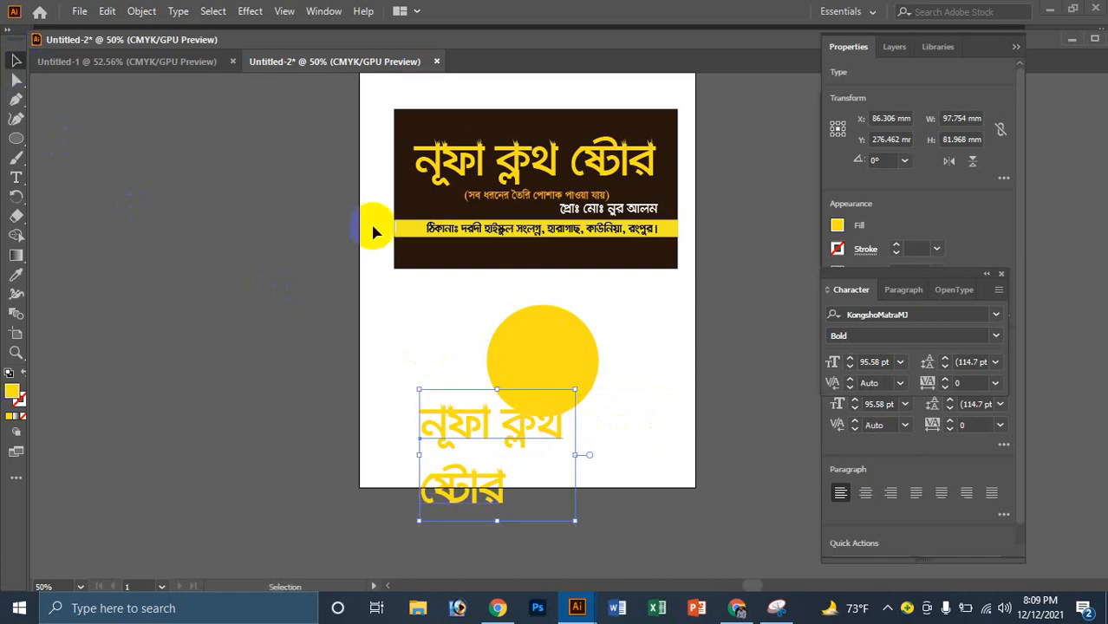
left_click(904, 291)
left_click(861, 316)
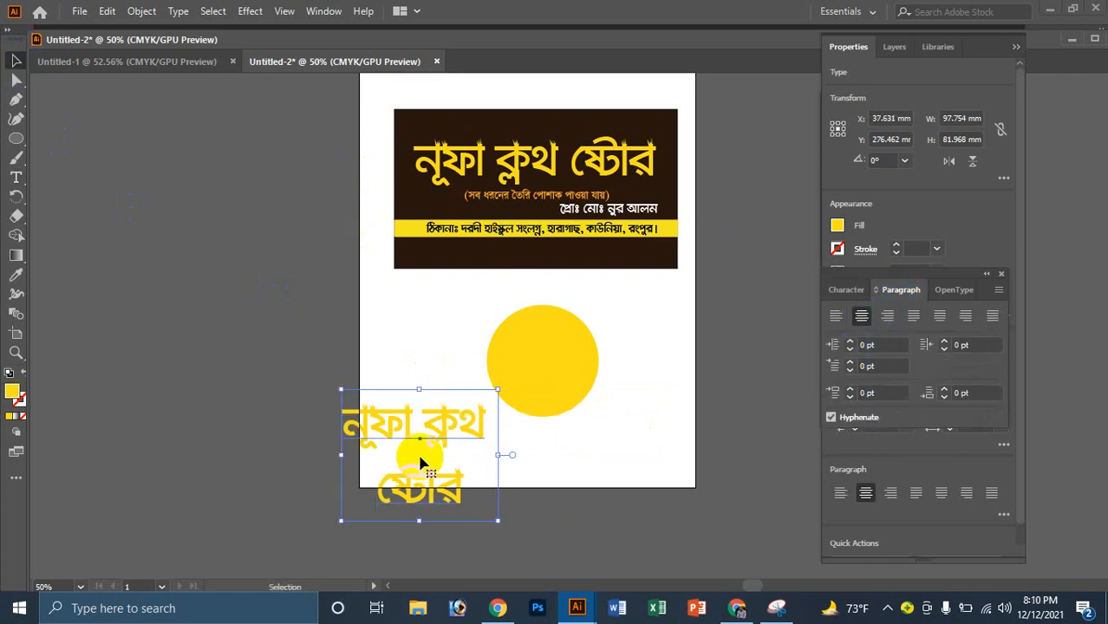
left_click_drag(421, 460, 568, 378)
left_click_drag(569, 436, 568, 407)
Step: Bring the shop name in front of the circle and centre it over it
left_click(609, 407)
scroll(601, 376, "up", 1)
left_click(583, 273)
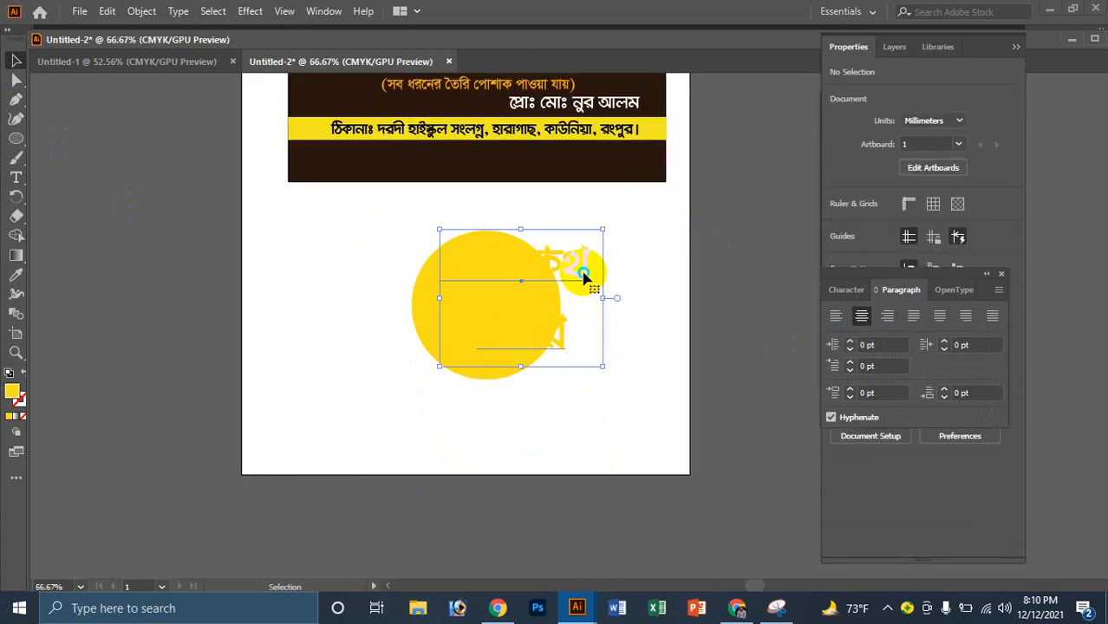
right_click(584, 276)
mouse_move(661, 509)
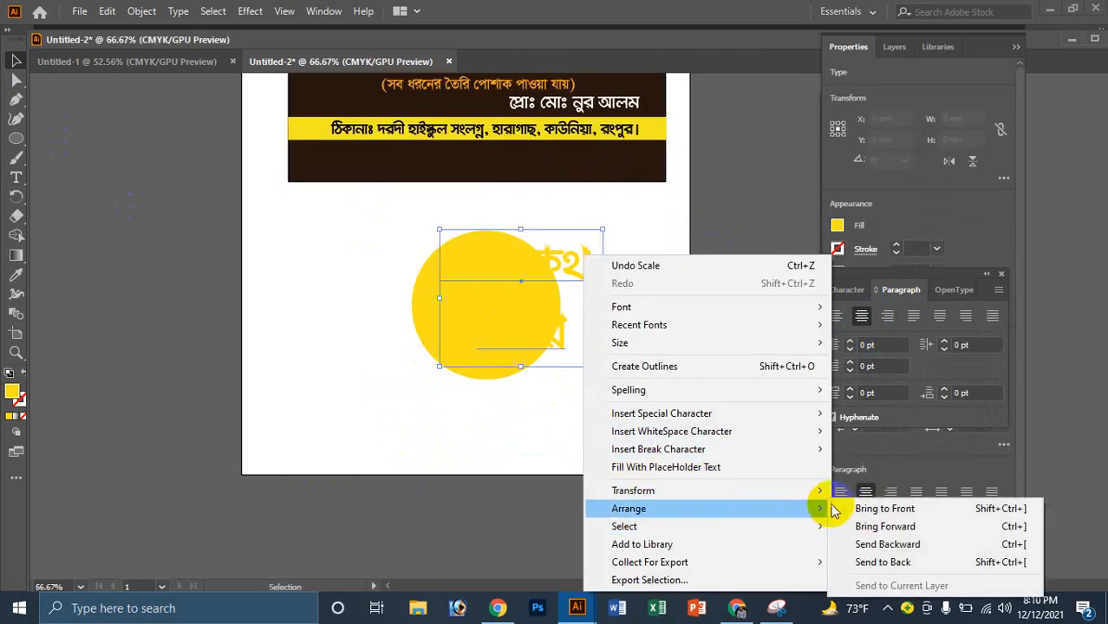
left_click(877, 509)
left_click(531, 325, "shift")
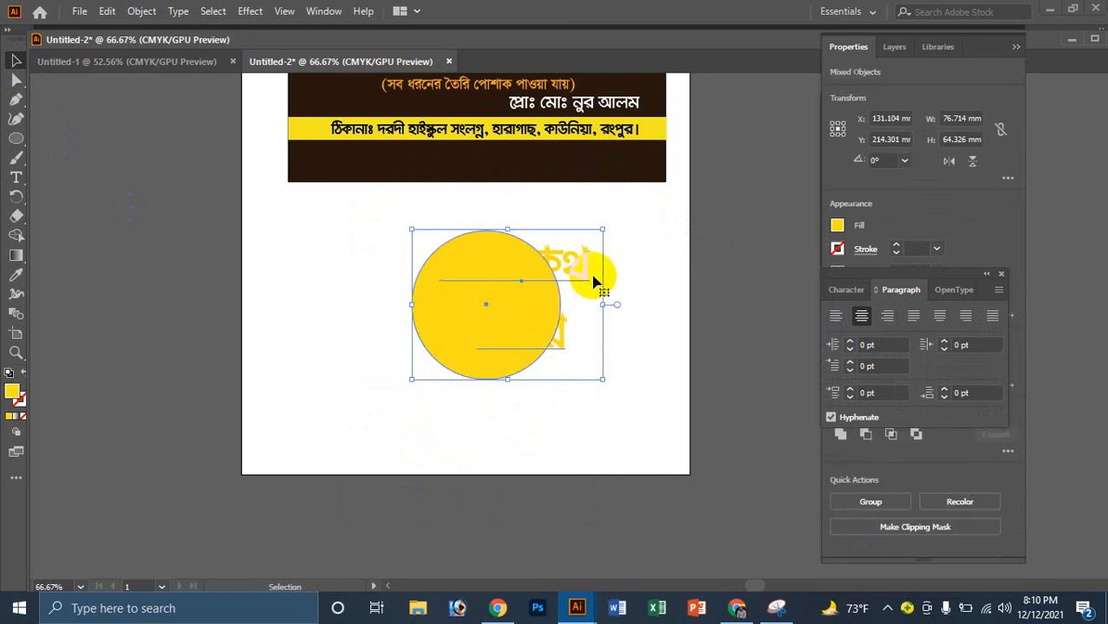
left_click(565, 280)
left_click(574, 268)
right_click(587, 303)
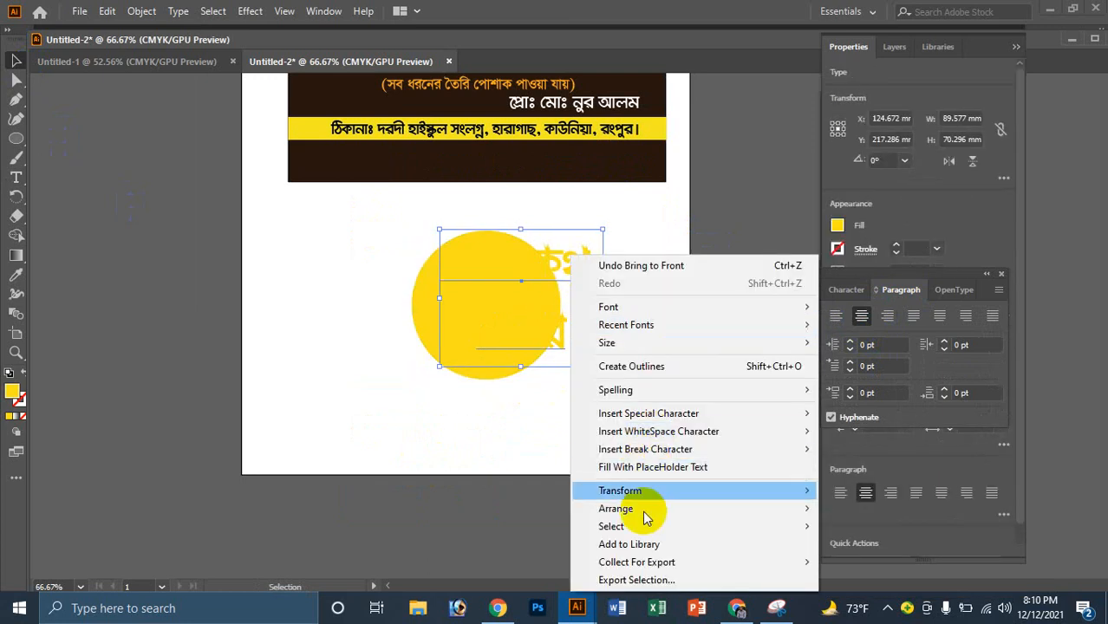
left_click(871, 508)
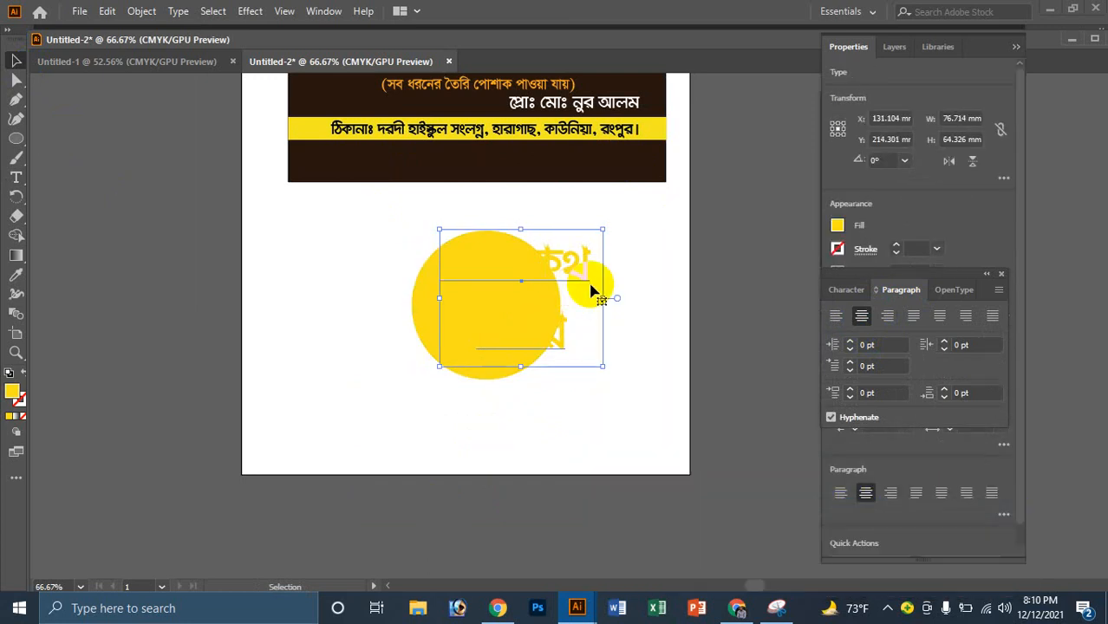
left_click_drag(592, 292, 561, 316)
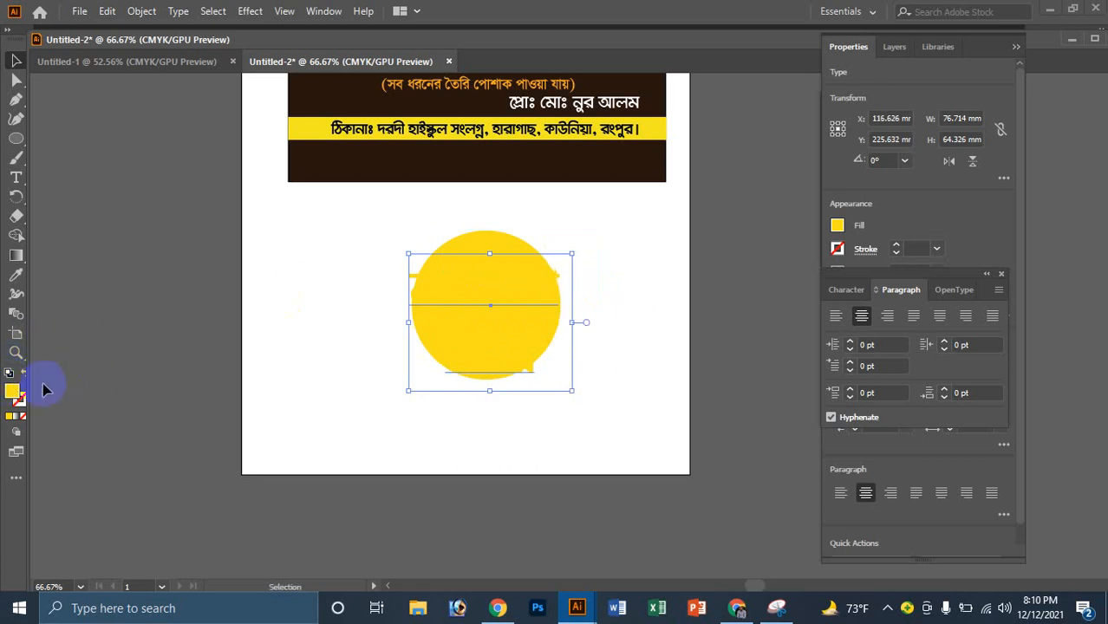
Step: Recolour the shop name with the banner's dark brown using the Eyedropper
double_click(9, 396)
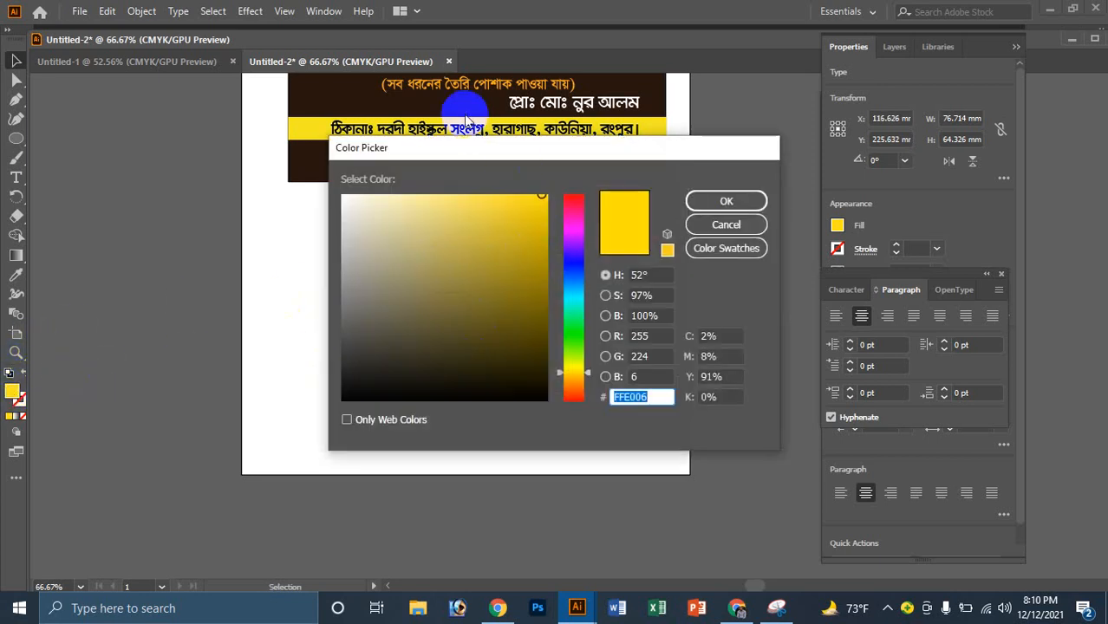
left_click(725, 202)
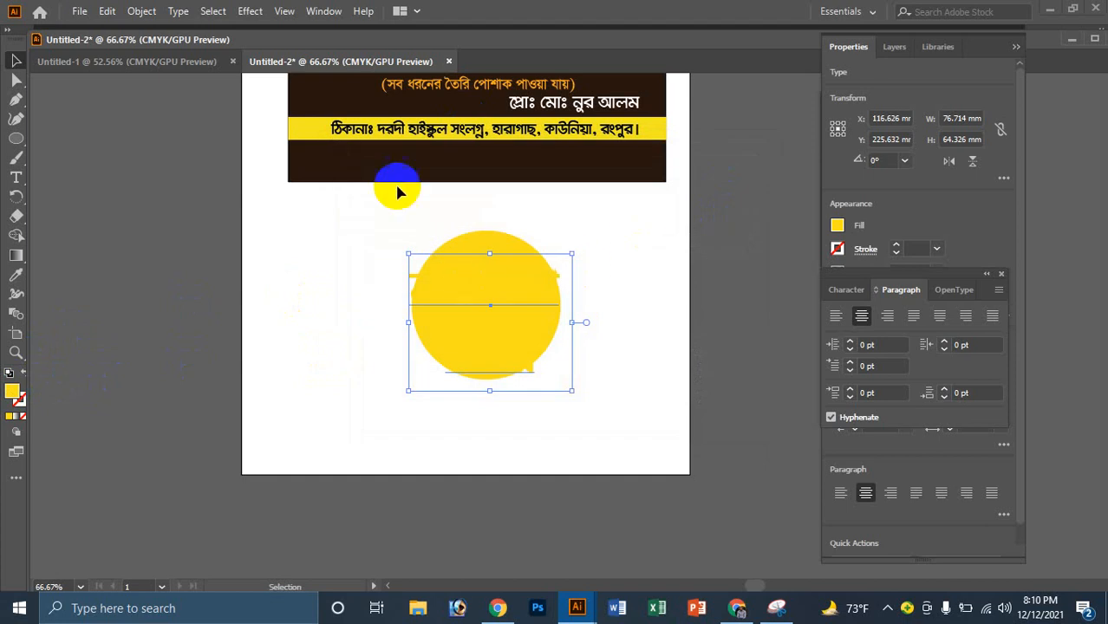
left_click(17, 279)
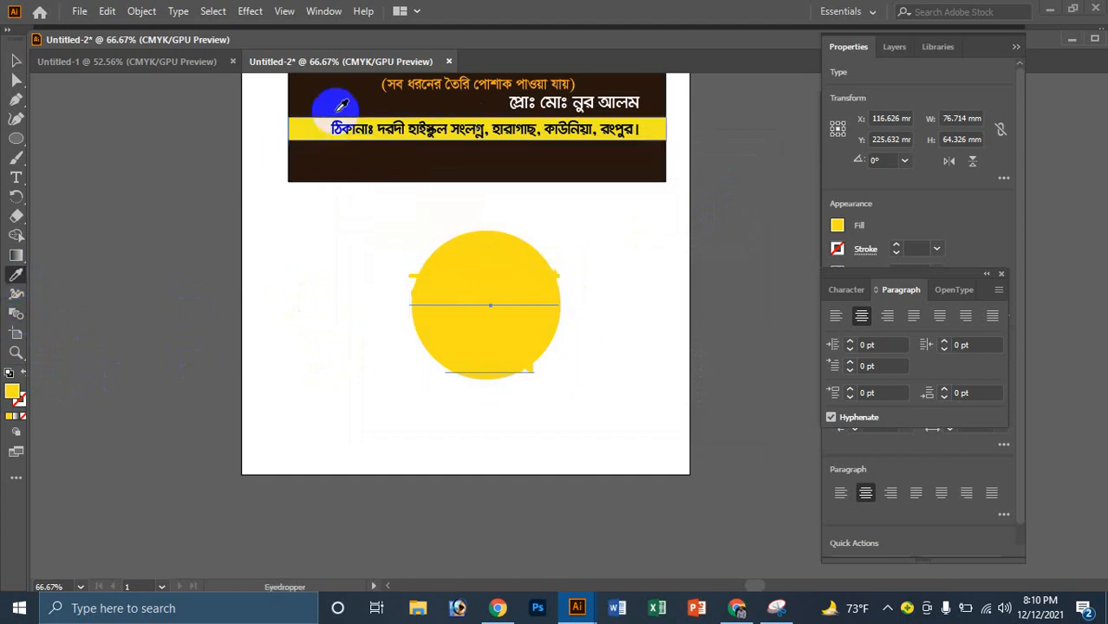
left_click(341, 96)
left_click(15, 62)
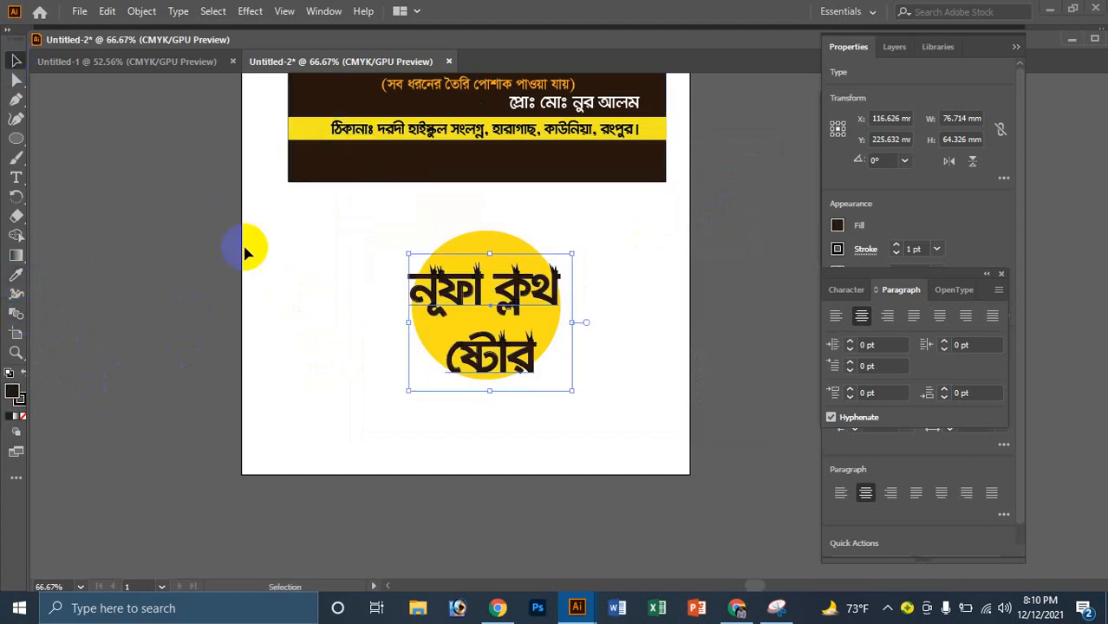
Step: Shrink the shop name slightly, nudge it lower in the circle, and set its stroke to None
left_click_drag(490, 391, 489, 347)
left_click(524, 338, "ctrl")
left_click(528, 324, "ctrl")
left_click(540, 269)
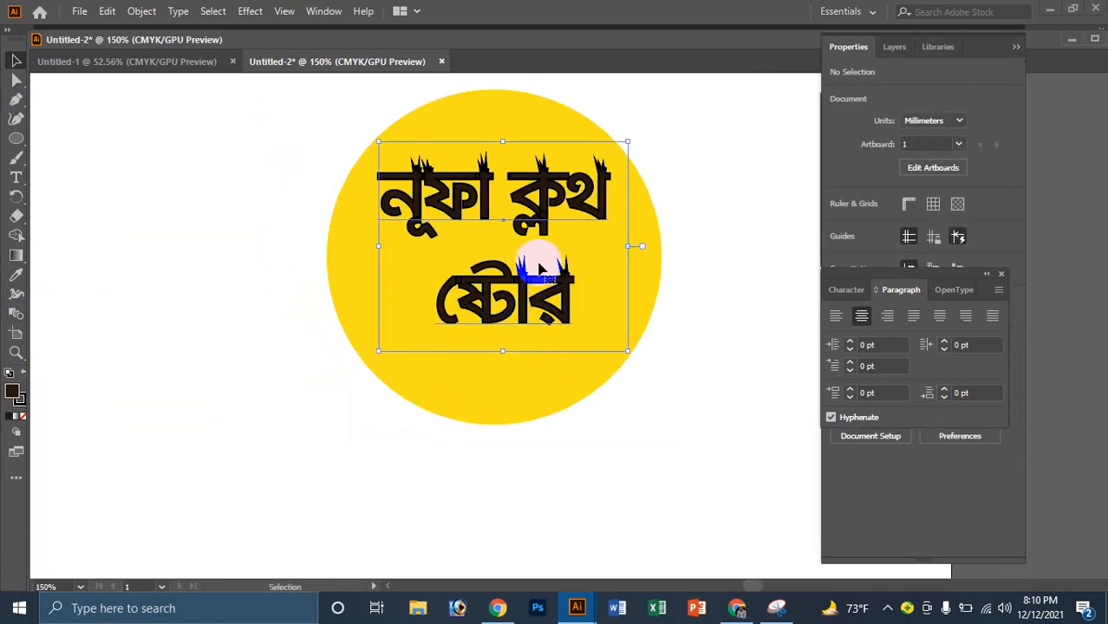
left_click_drag(539, 269, 539, 279)
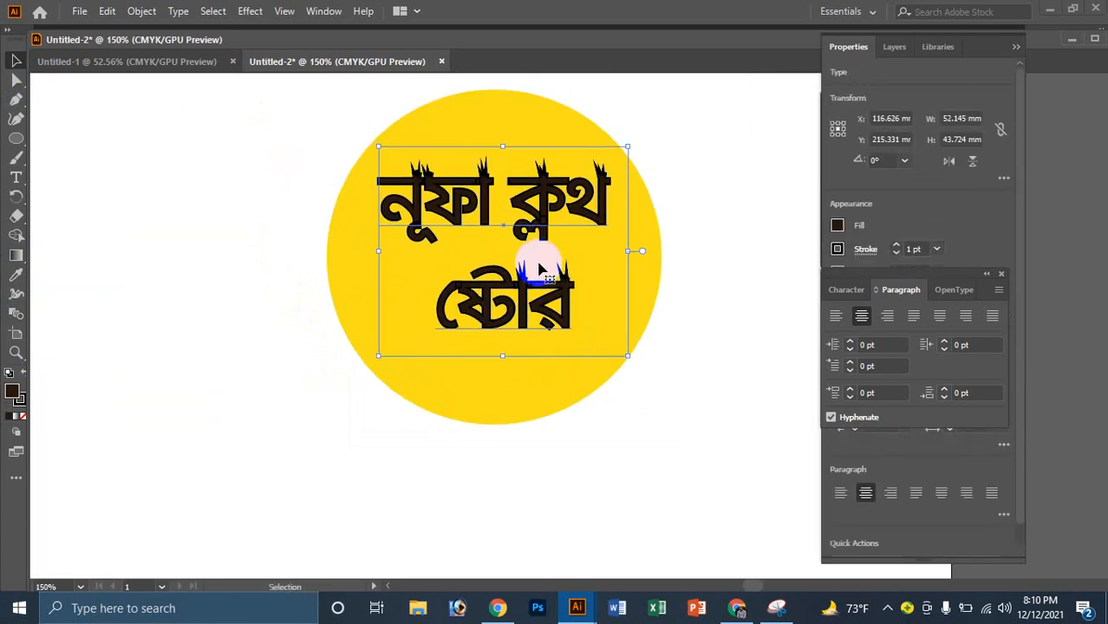
left_click(21, 417)
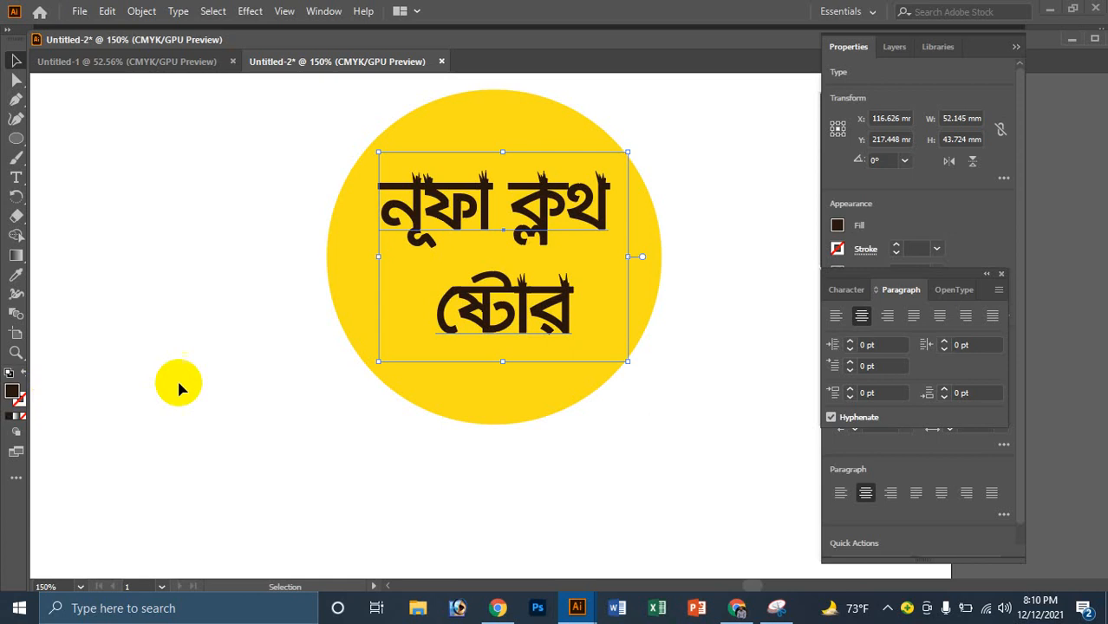
Step: Set the shop name's fill to a vivid red in the Color Picker
left_click(452, 401)
left_click(544, 242, "ctrl")
left_click(586, 306, "ctrl")
left_click(346, 275)
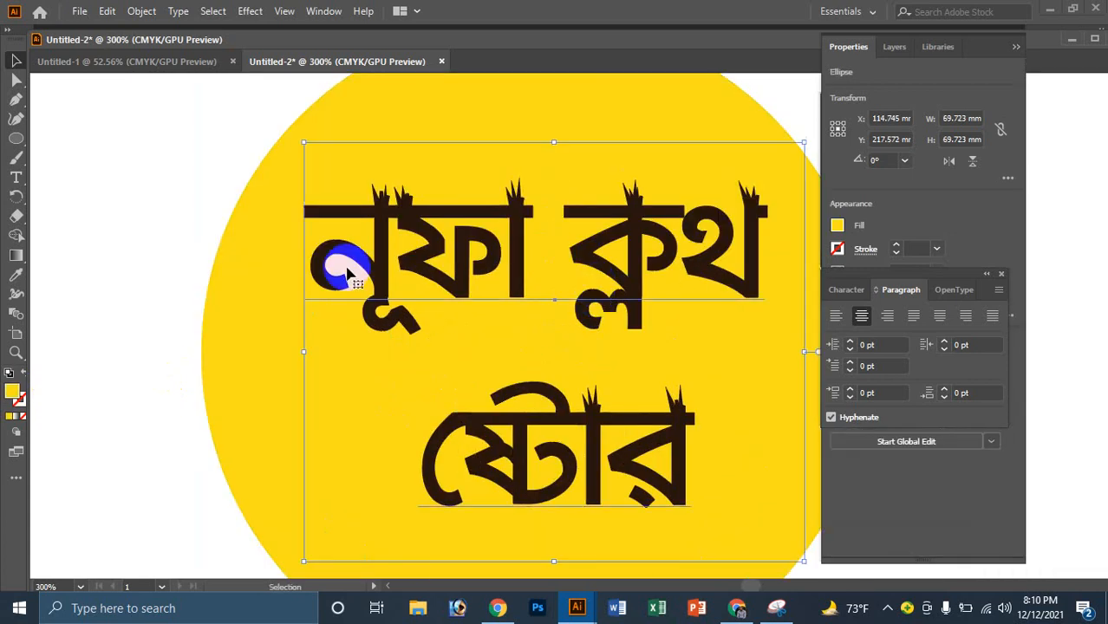
double_click(13, 395)
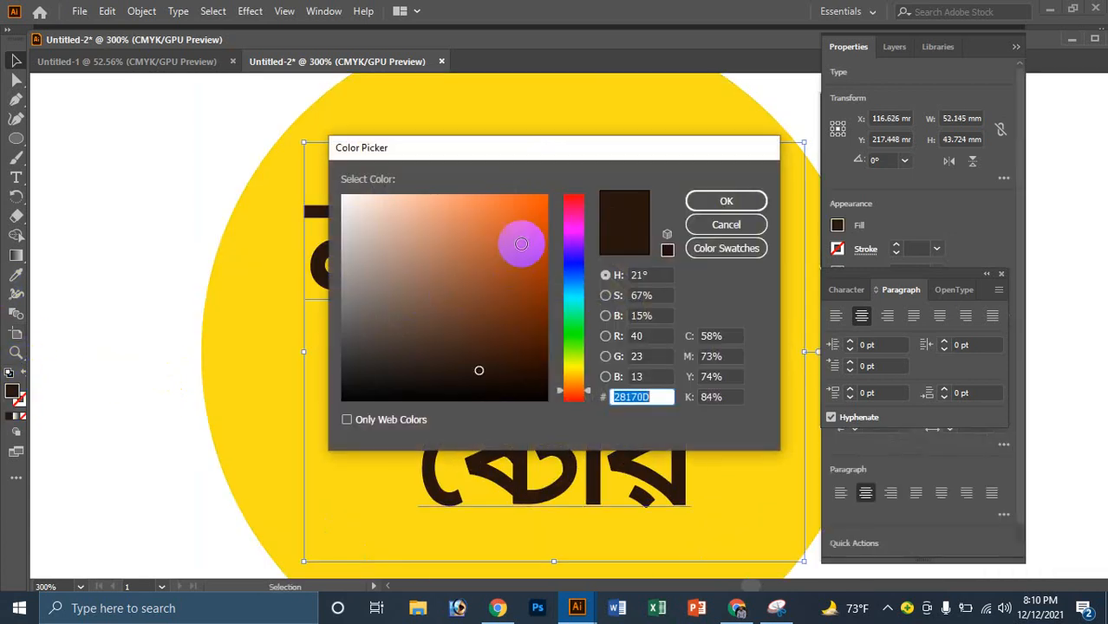
left_click(542, 202)
mouse_move(542, 202)
left_mouse_down()
mouse_move(572, 200)
mouse_move(579, 182)
mouse_move(604, 197)
left_mouse_up()
left_click(716, 205)
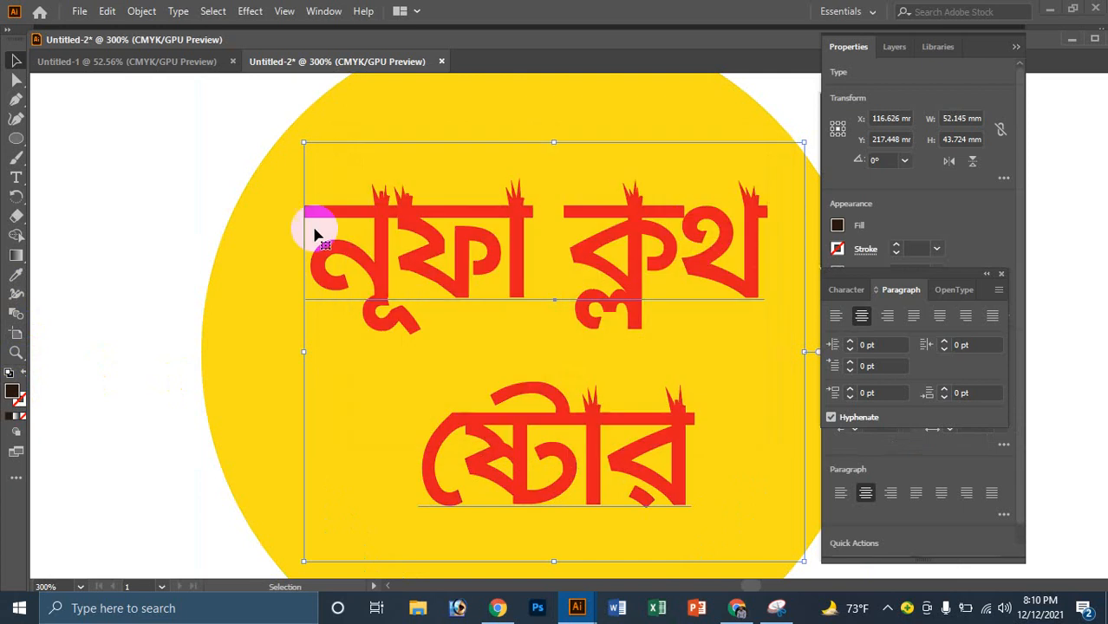
Step: Enlarge the red shop name slightly and nudge it up within the circle
left_click(219, 185)
double_click(477, 261, "ctrl+alt")
double_click(725, 388, "ctrl+alt")
left_click(526, 294, "ctrl")
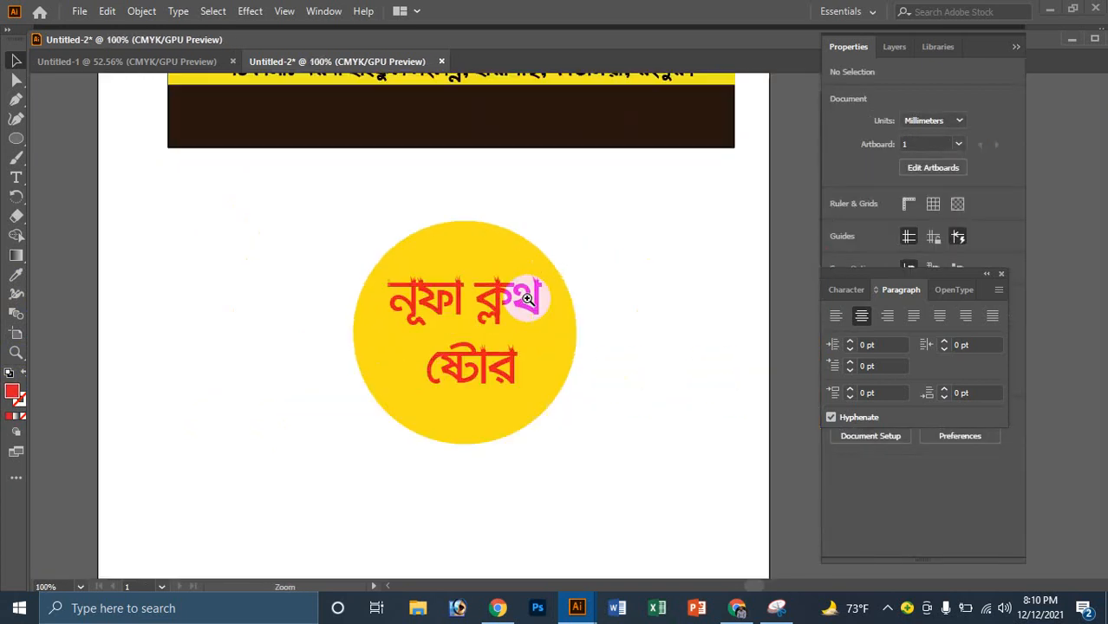
left_click(557, 382, "ctrl")
left_click(492, 279)
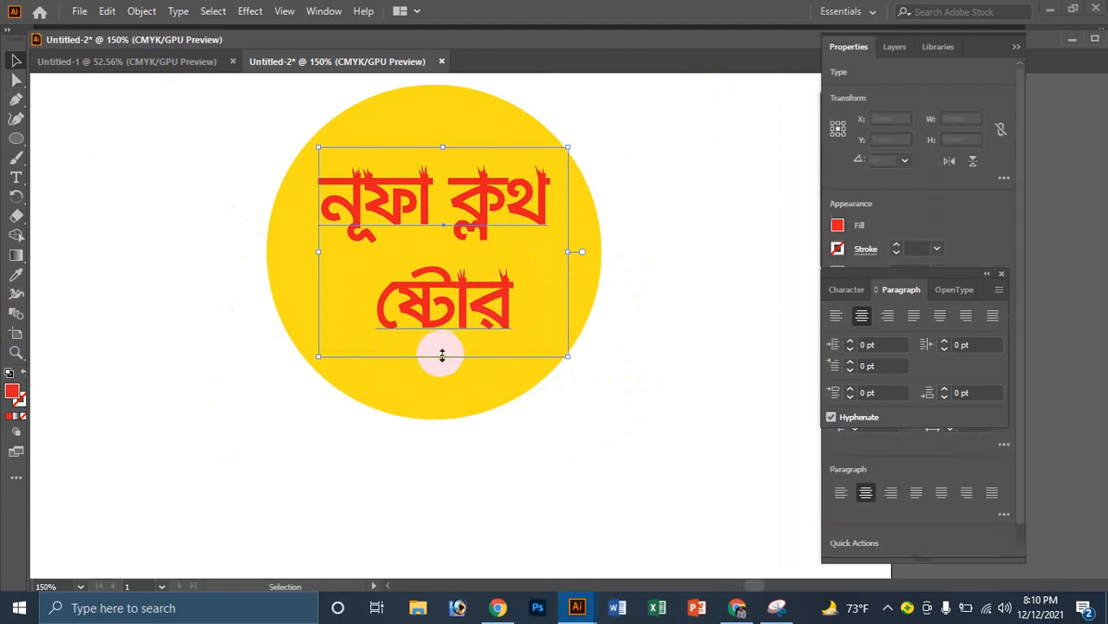
left_click_drag(440, 361, 443, 375)
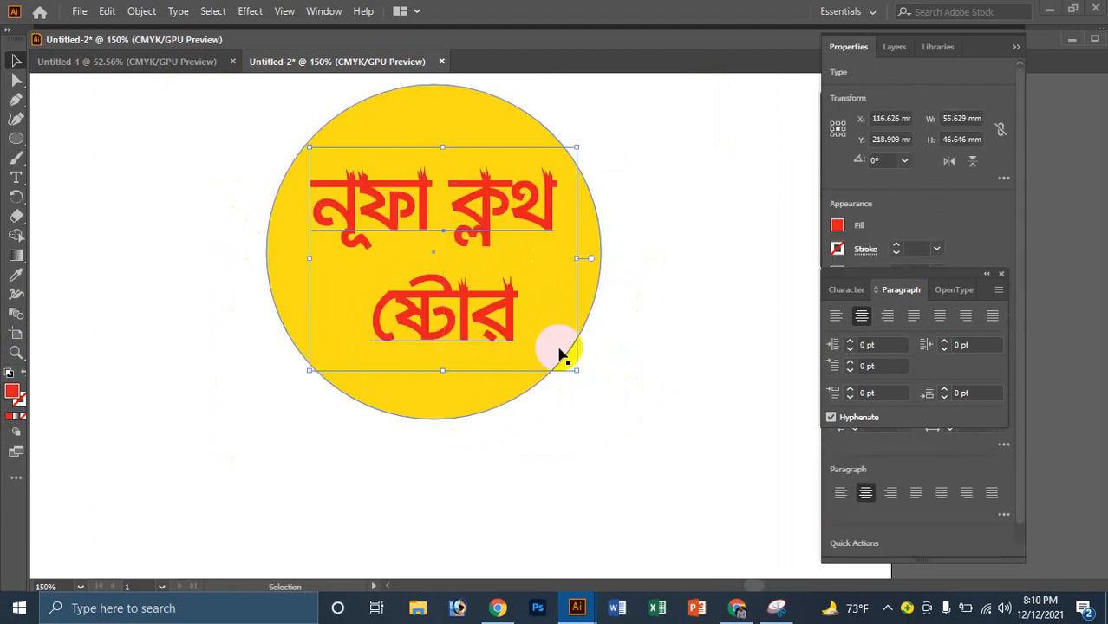
key("Up")
key("Up")
key("Up")
key("Up")
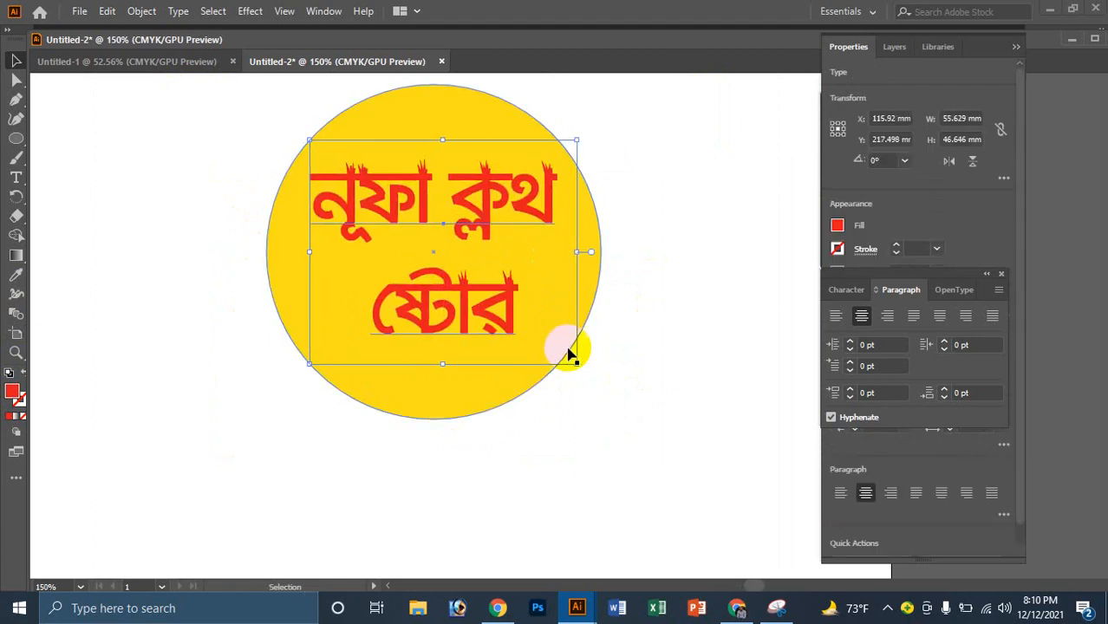
left_click(639, 296)
Step: Zoom in and out to inspect the finished red-on-yellow round logo
key("ctrl+minus")
left_click(575, 311)
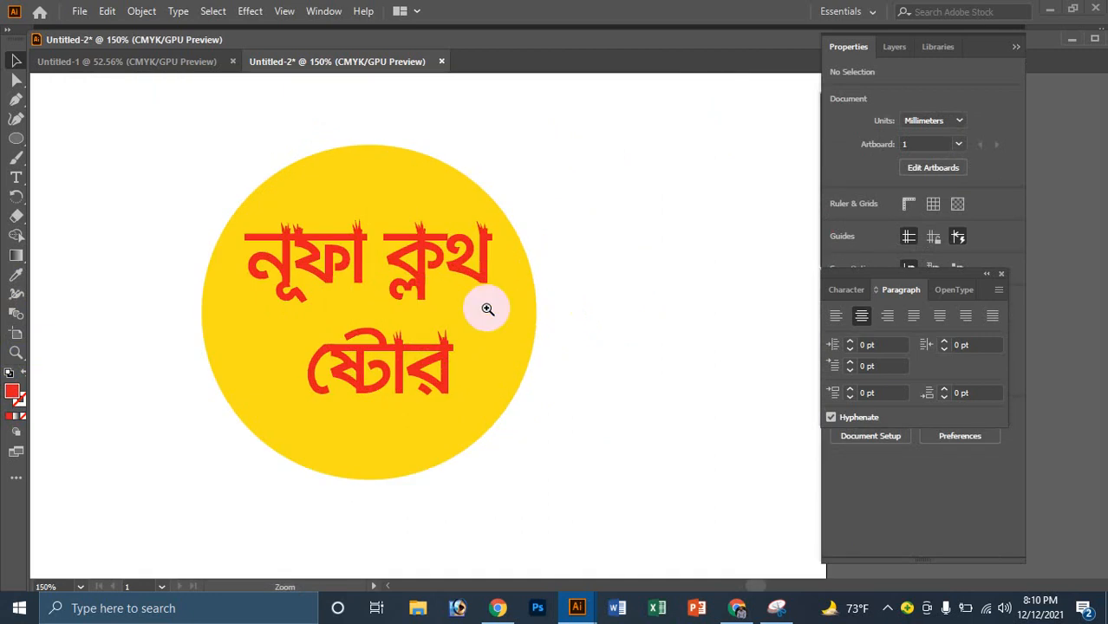
left_click(487, 309, "ctrl")
left_click(487, 309, "ctrl")
left_click(487, 309, "ctrl+alt")
left_click(487, 308, "ctrl+alt")
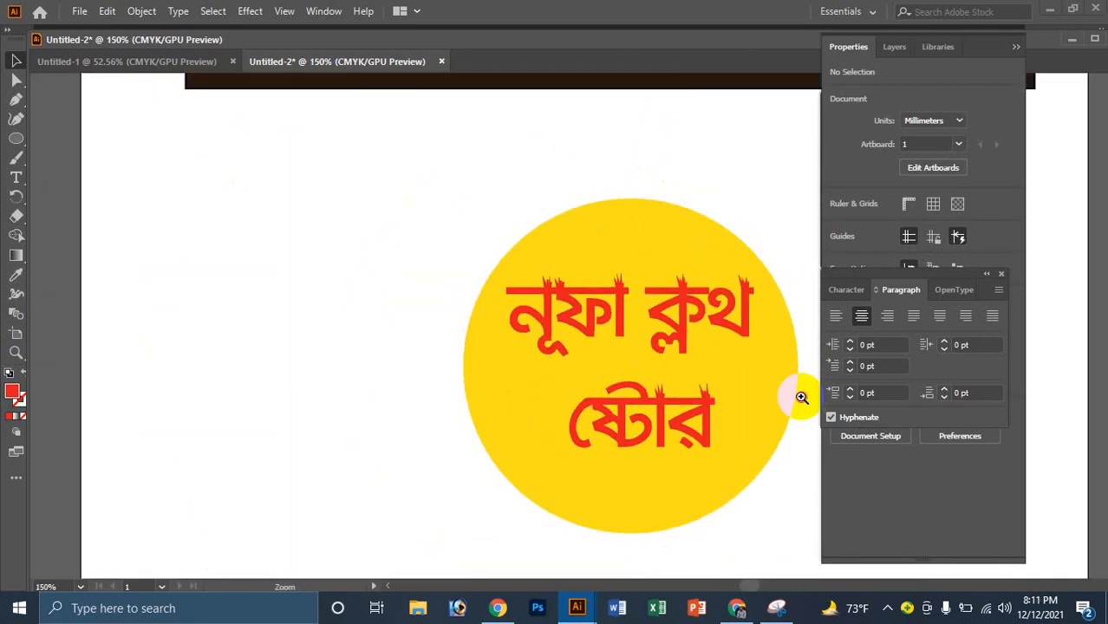
left_click(801, 397, "ctrl")
left_click(520, 320, "ctrl+alt")
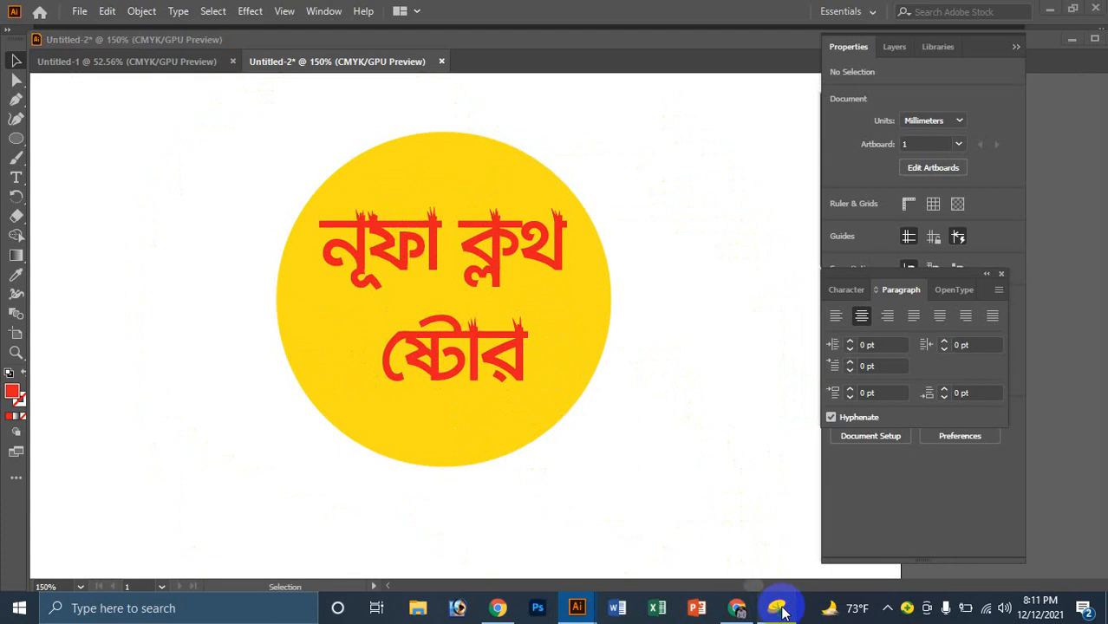
left_click(778, 610)
left_click(230, 76)
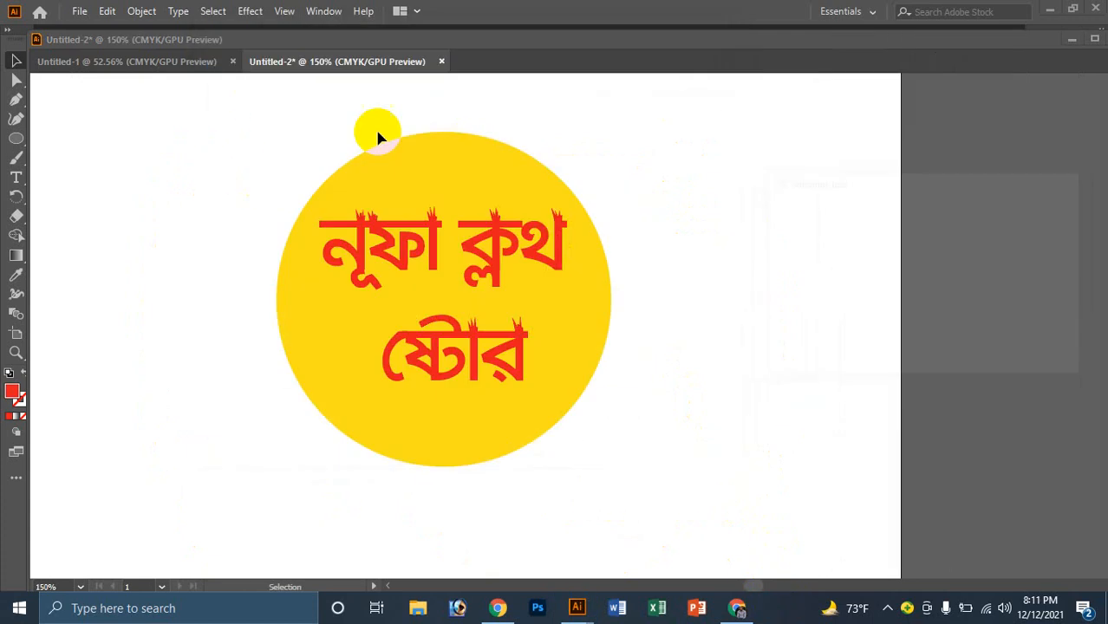
Step: Snip the round logo, save it as JPEG 'p logo', close the snip, and minimize Illustrator
left_click_drag(238, 124, 656, 487)
key("ctrl+s")
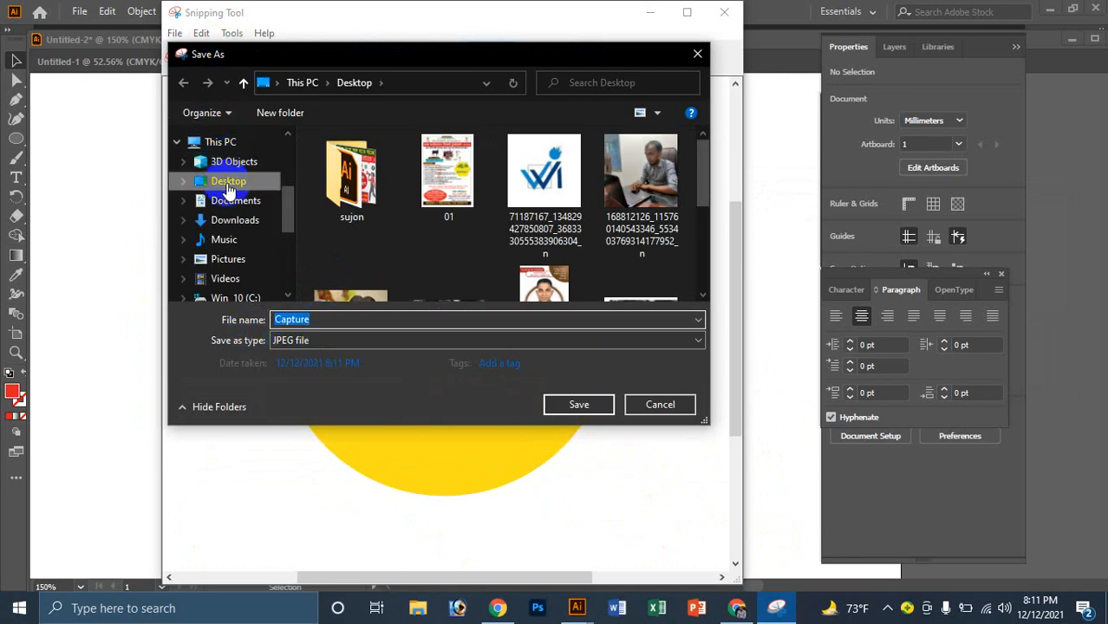
type("p")
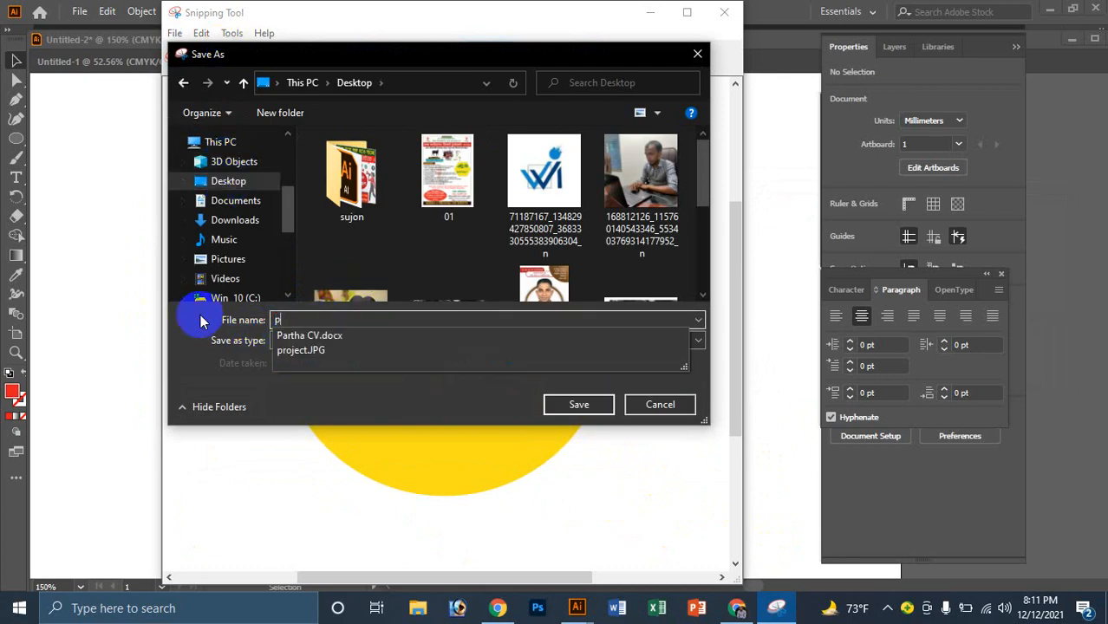
type(" logo")
key("Return")
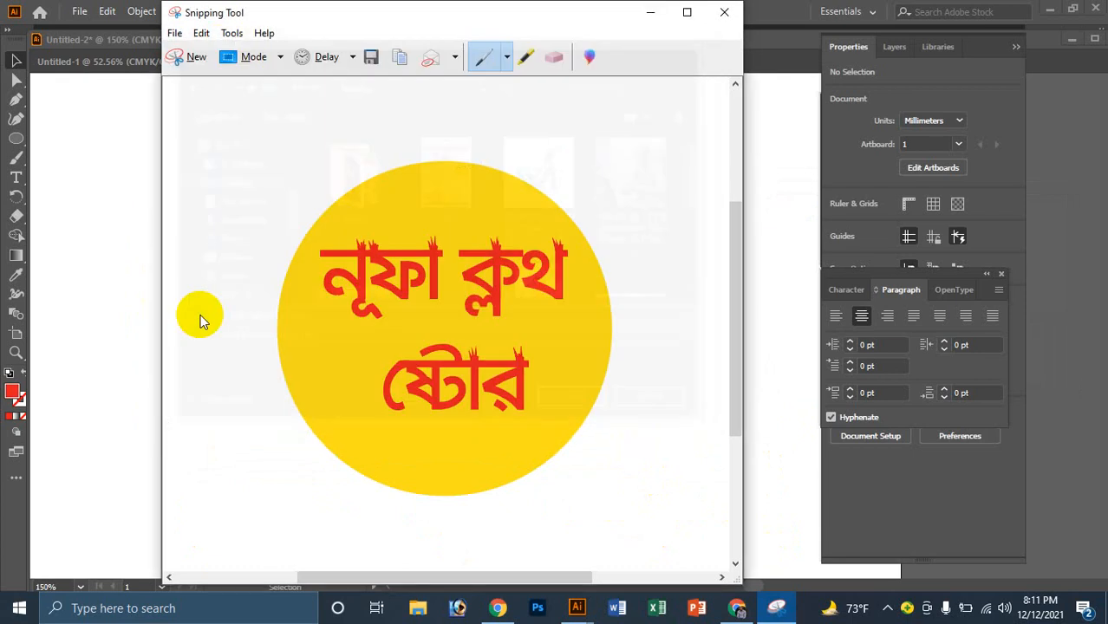
left_click(724, 12)
left_click(1054, 12)
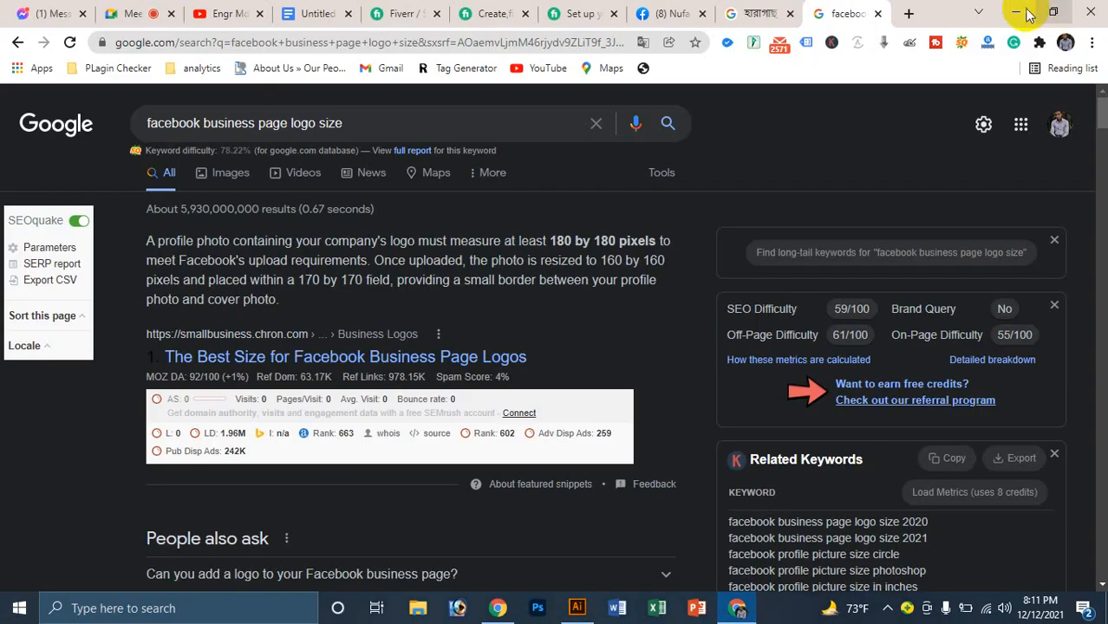
Step: Edit 'p logo' in Paint, resize to 170 × 170 pixels without aspect ratio, and save it
left_click(1022, 13)
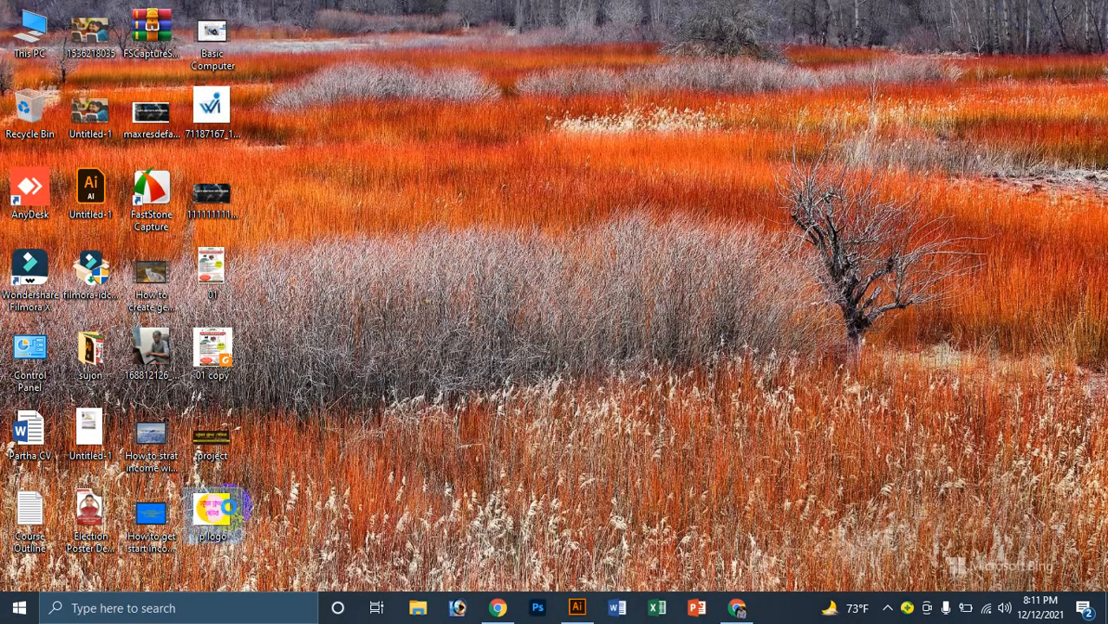
right_click(221, 521)
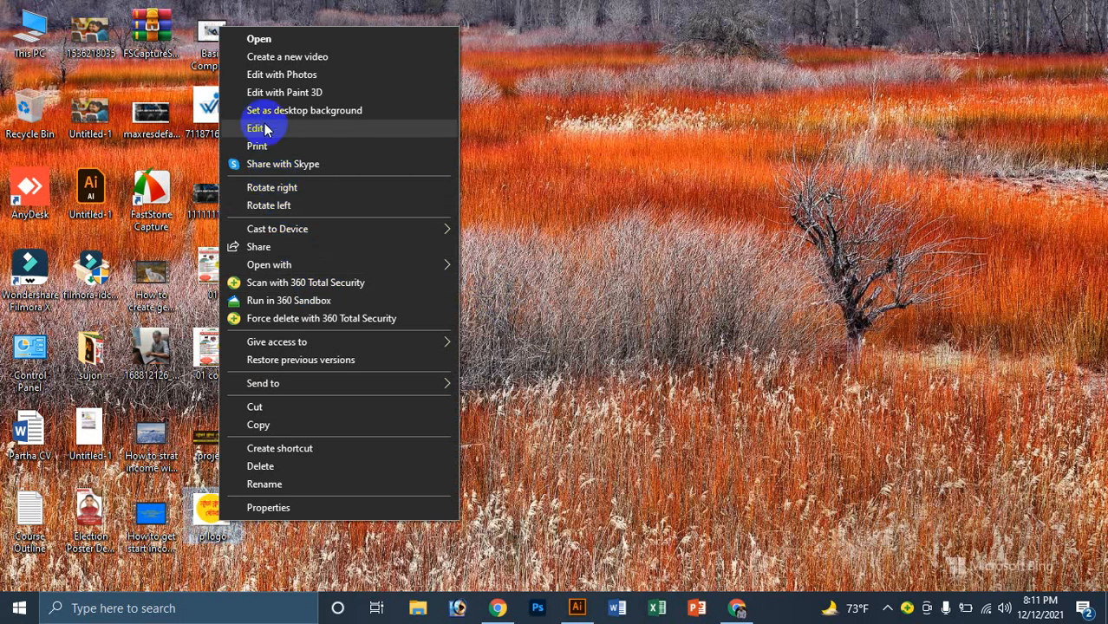
left_click(264, 127)
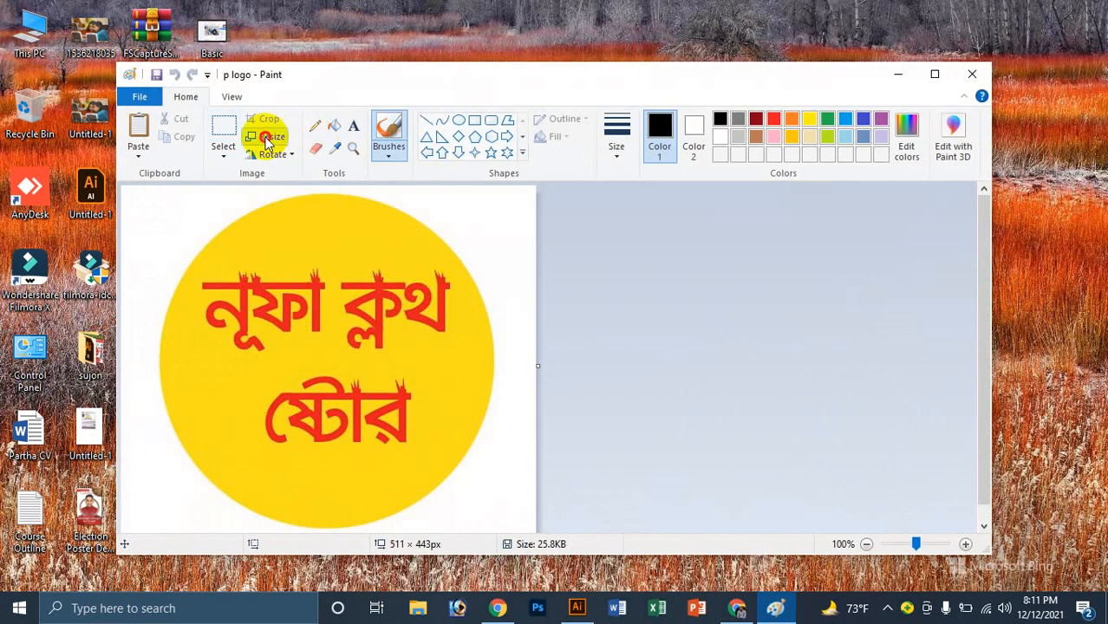
left_click(267, 137)
left_click(308, 193)
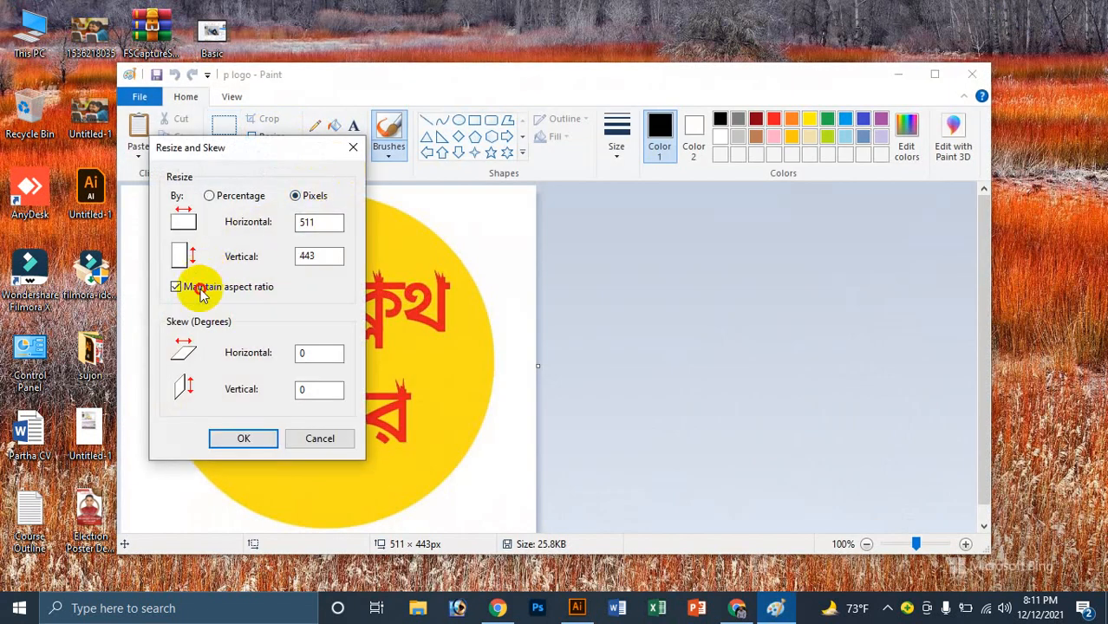
left_click(202, 287)
left_click(305, 223)
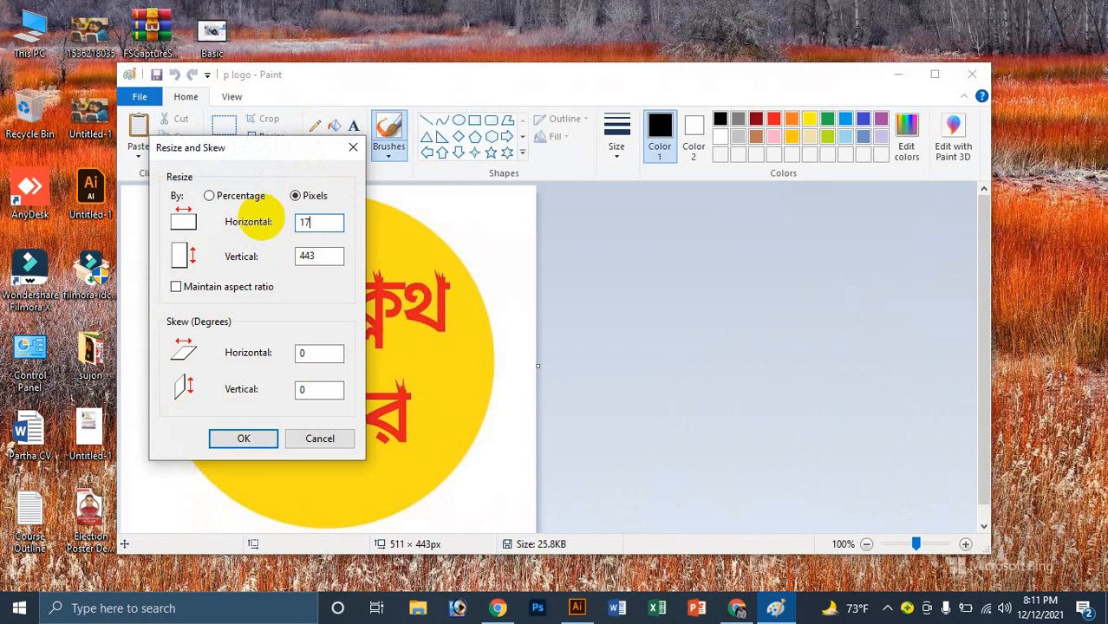
type("170")
key("Return")
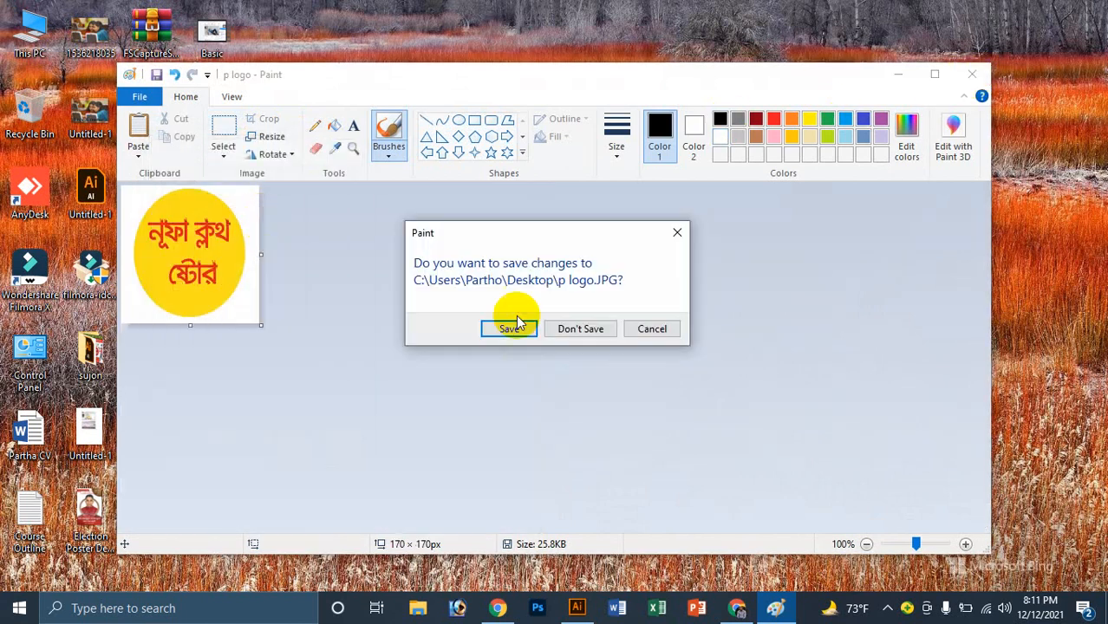
left_click(512, 329)
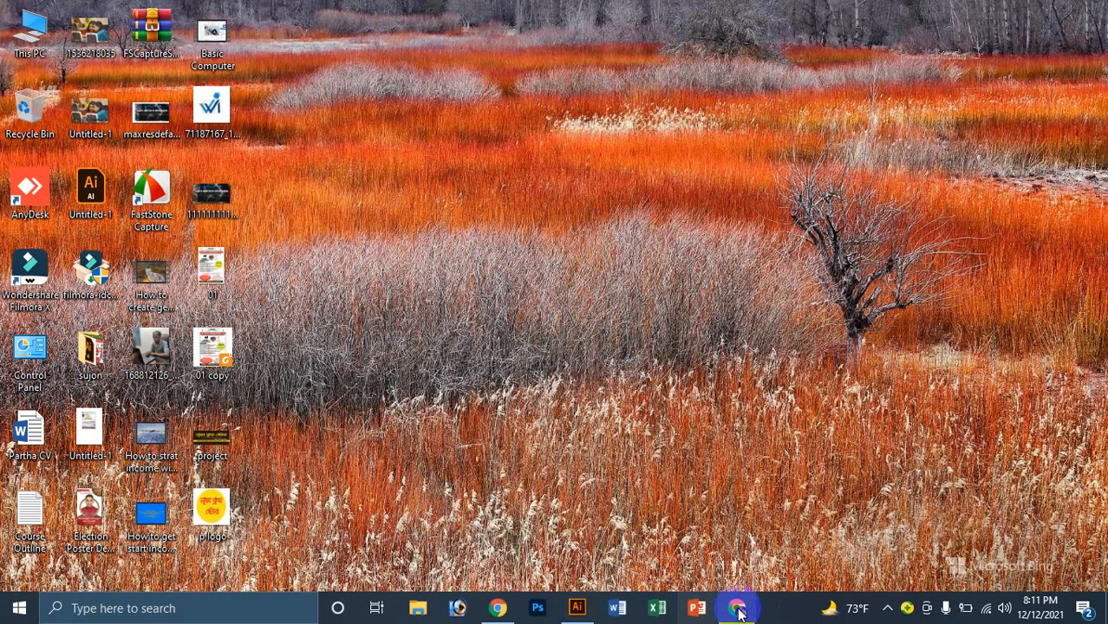
Step: On the Nufa Cloth Store page, view the current profile photo and close it
left_click(736, 610)
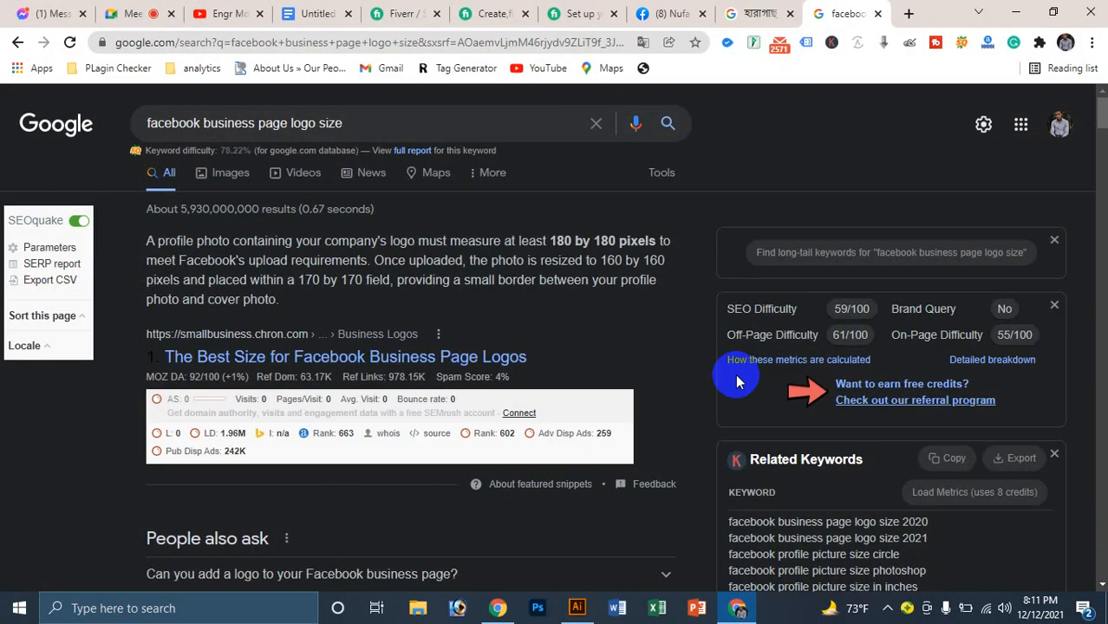
left_click(666, 11)
left_click(434, 414)
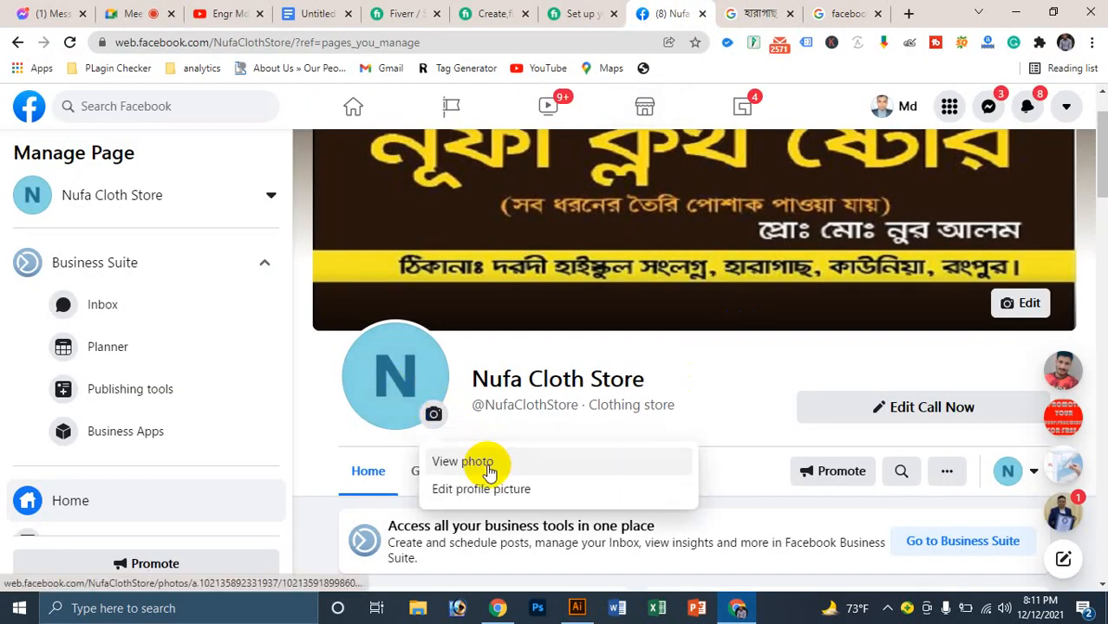
left_click(491, 464)
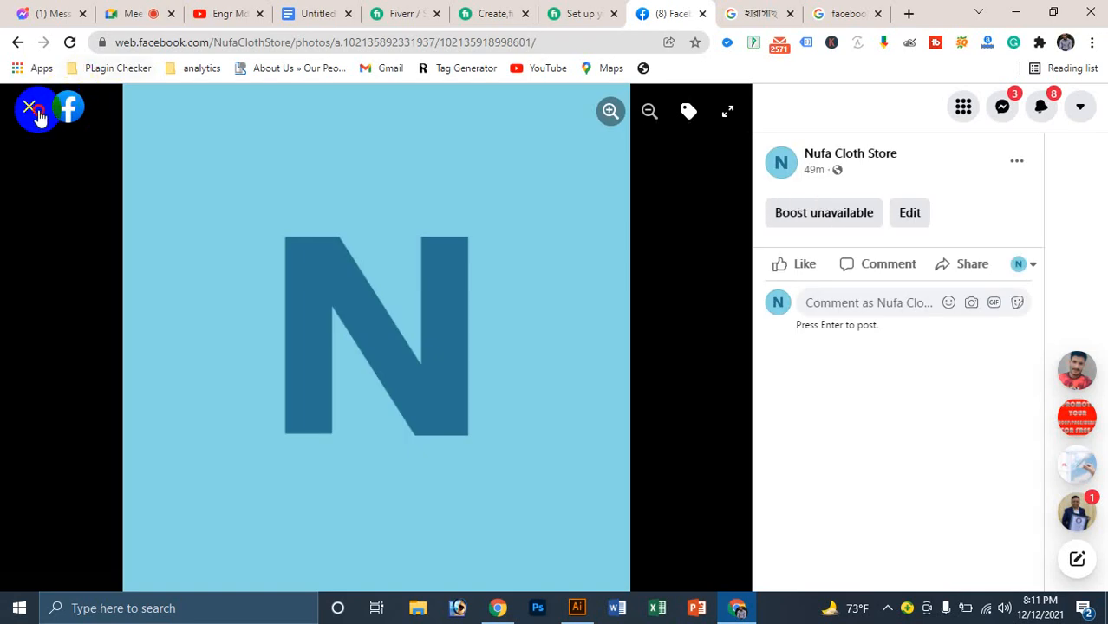
left_click(33, 111)
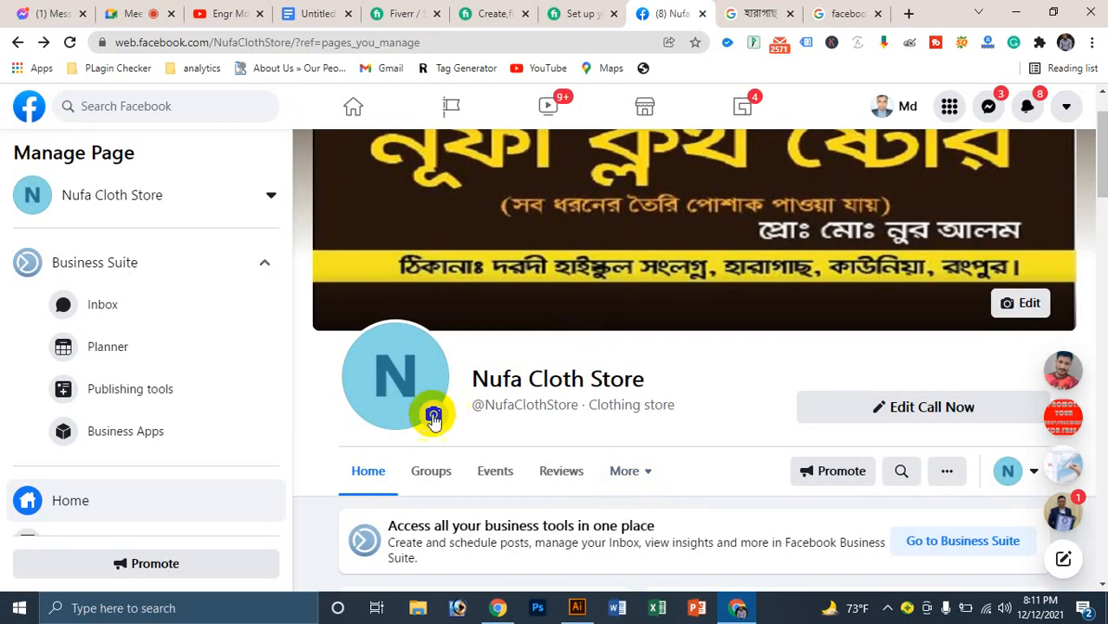
Step: Try uploading 'p logo' as the profile picture and dismiss the Photo Too Small warning
left_click(434, 418)
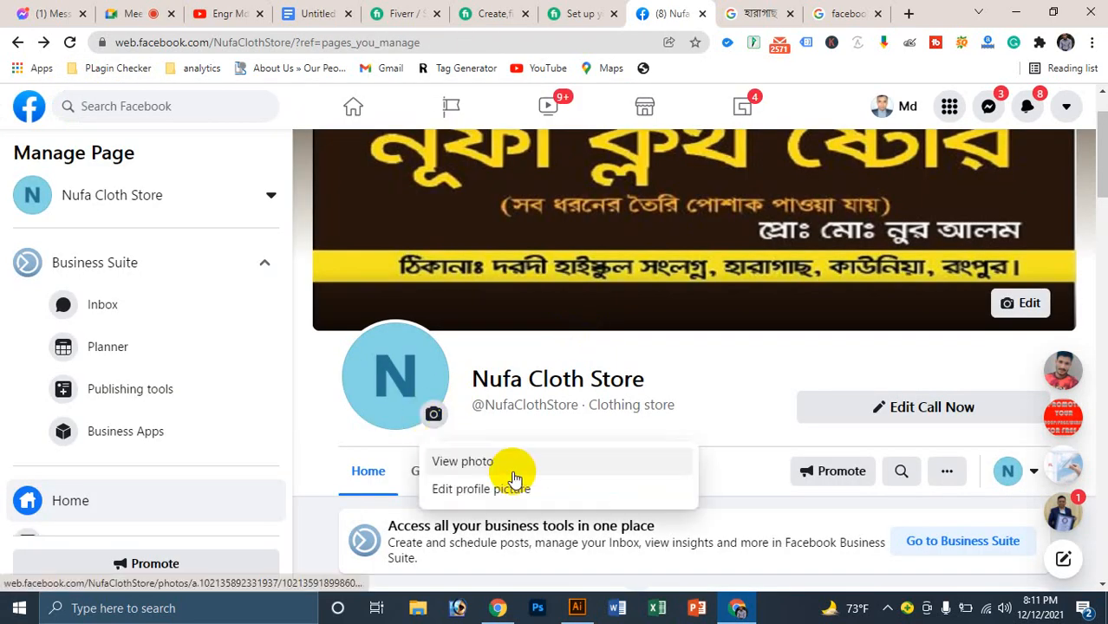
left_click(473, 490)
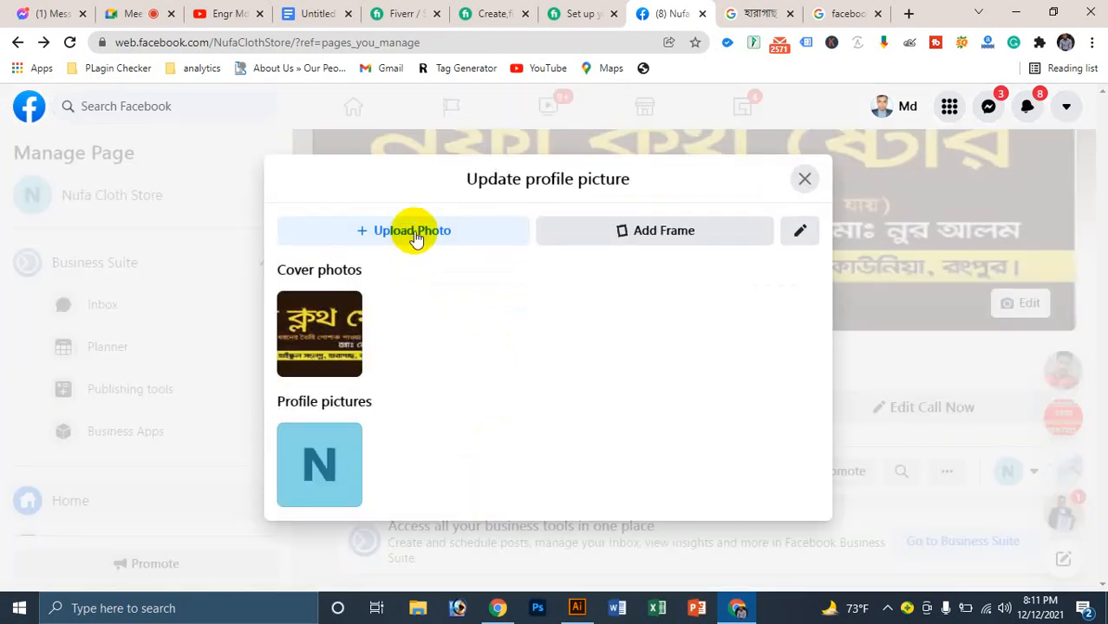
left_click(418, 230)
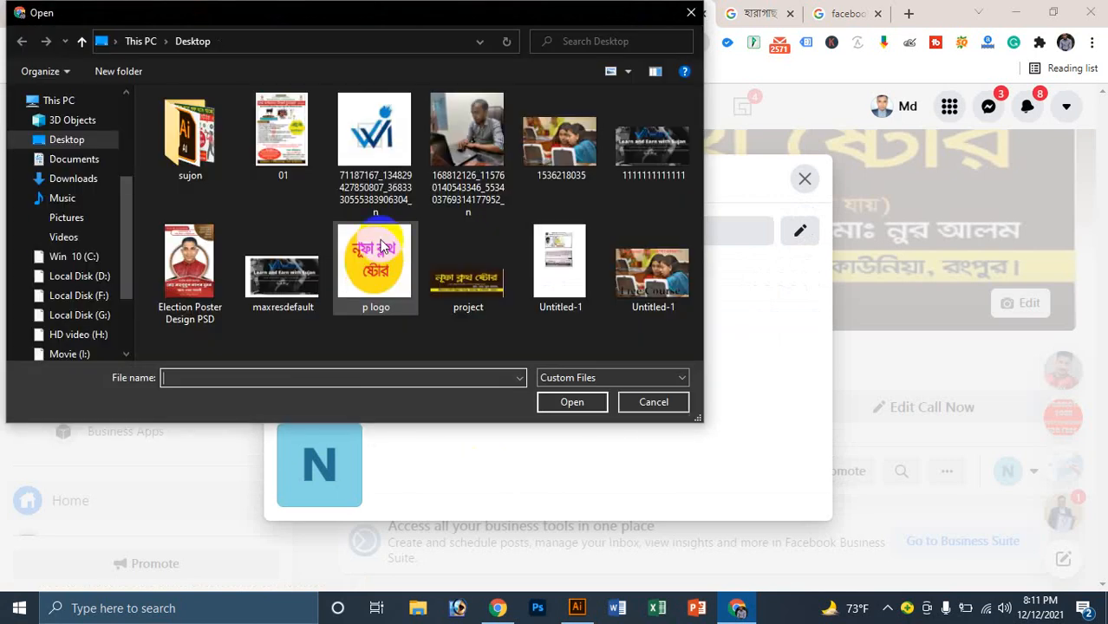
left_click(368, 273)
left_click(572, 403)
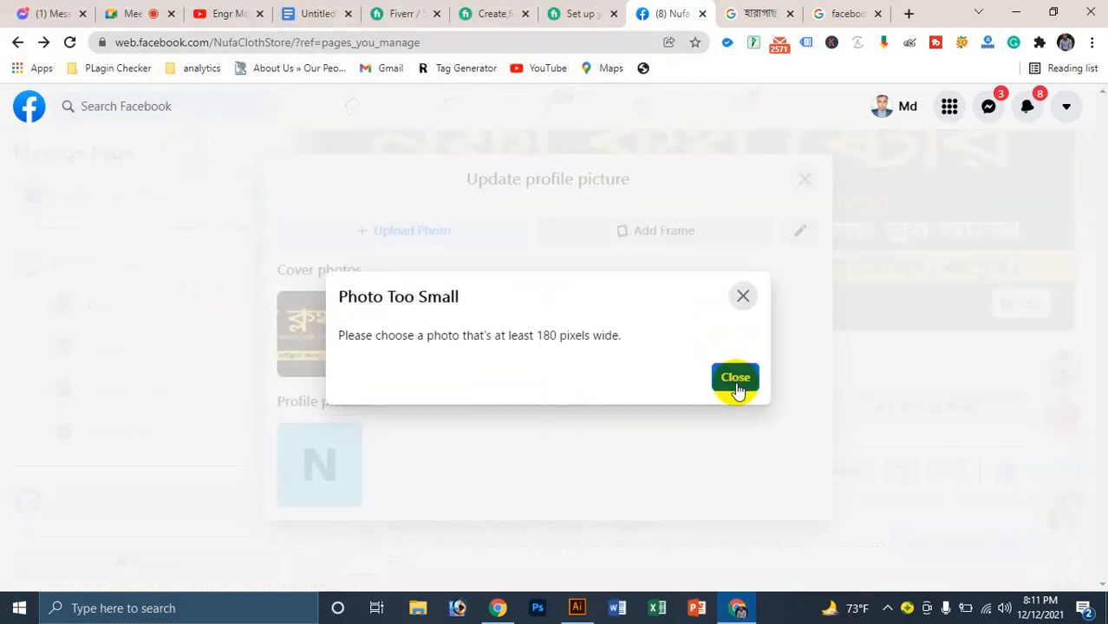
left_click(741, 388)
left_click(803, 180)
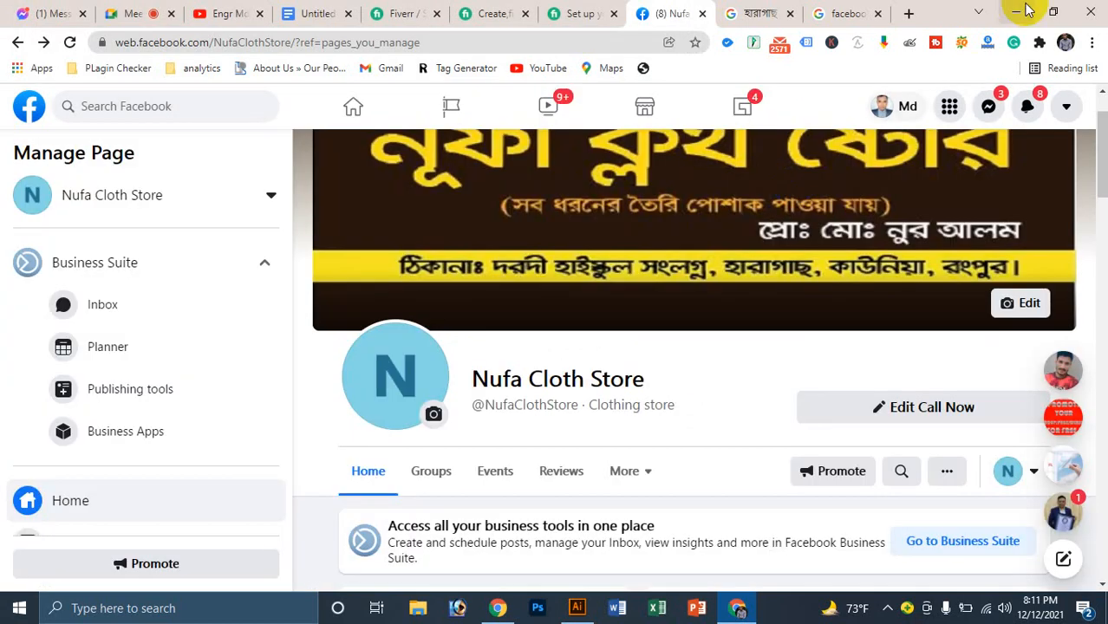
left_click(1019, 11)
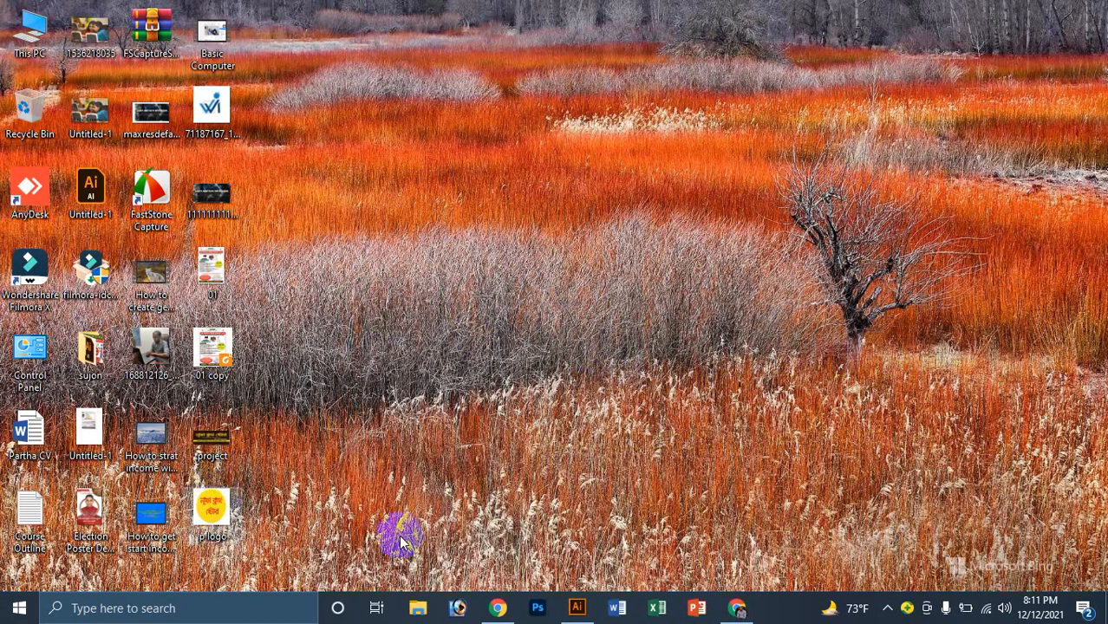
Step: Launch Snipping Tool from Windows search and snip the yellow logo circle
left_click(578, 609)
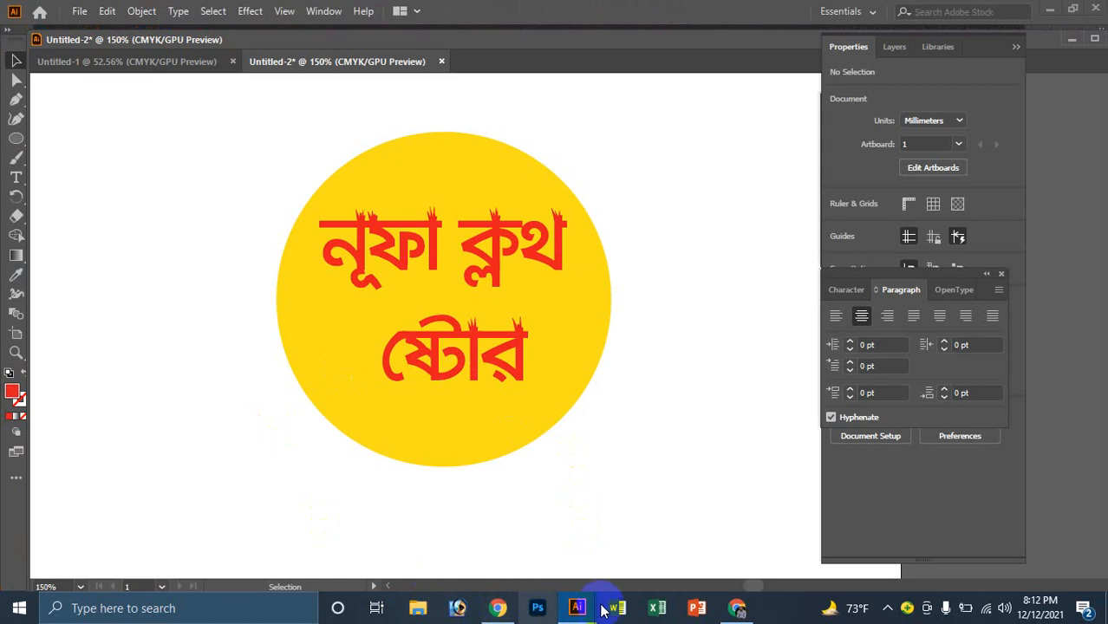
left_click(148, 606)
type("sni")
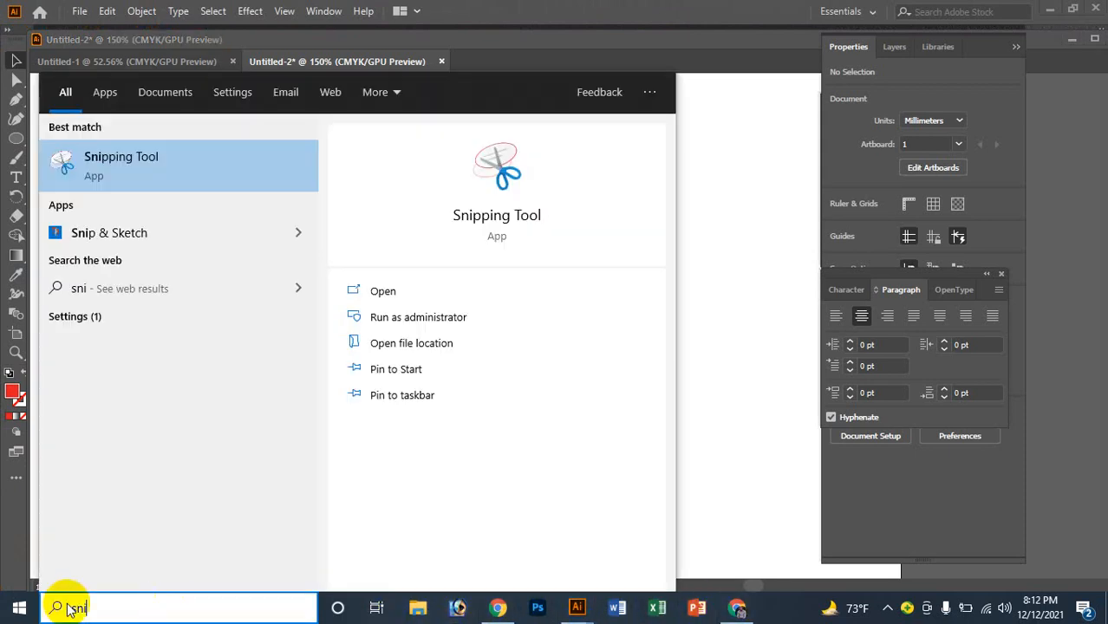
left_click(163, 161)
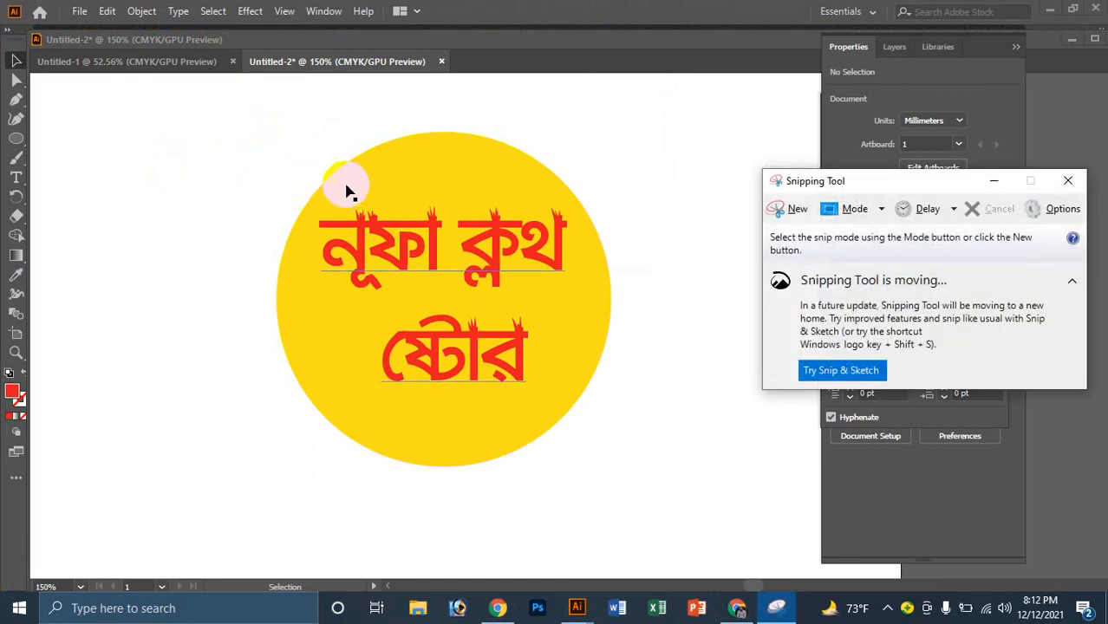
left_click(769, 208)
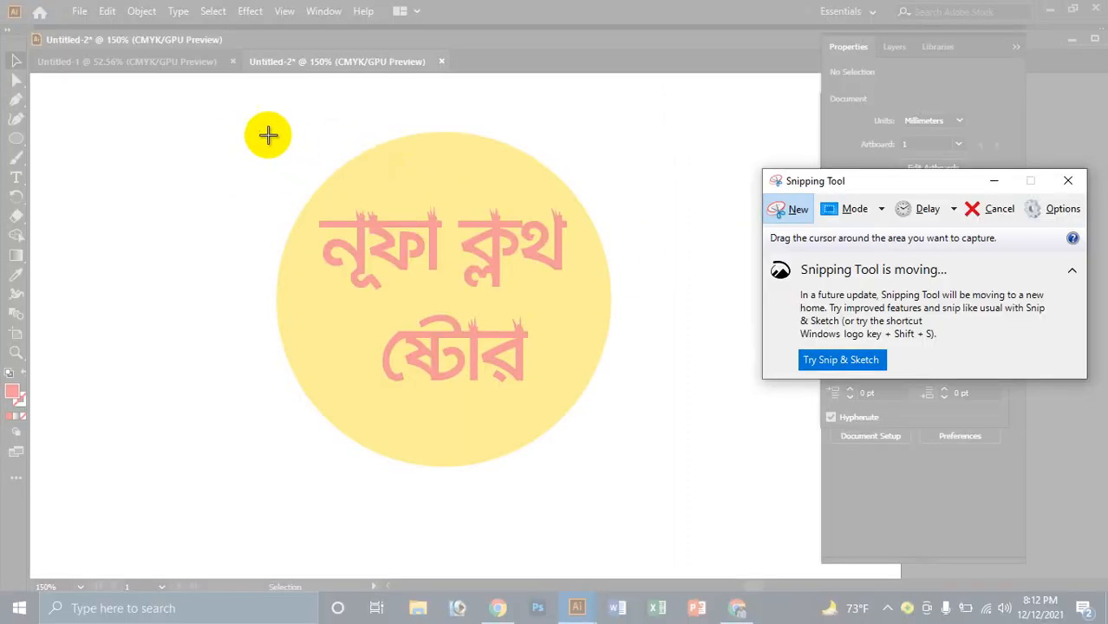
left_click_drag(267, 135, 629, 474)
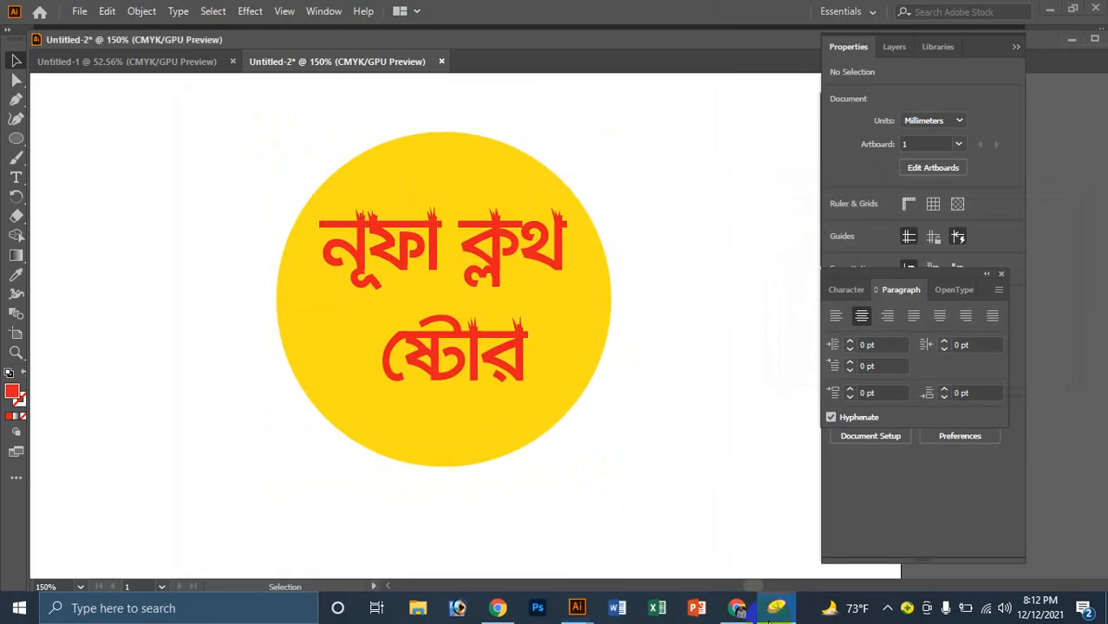
Step: Re-snip the yellow circle logo and save it as the JPEG Capture0
left_click(777, 609)
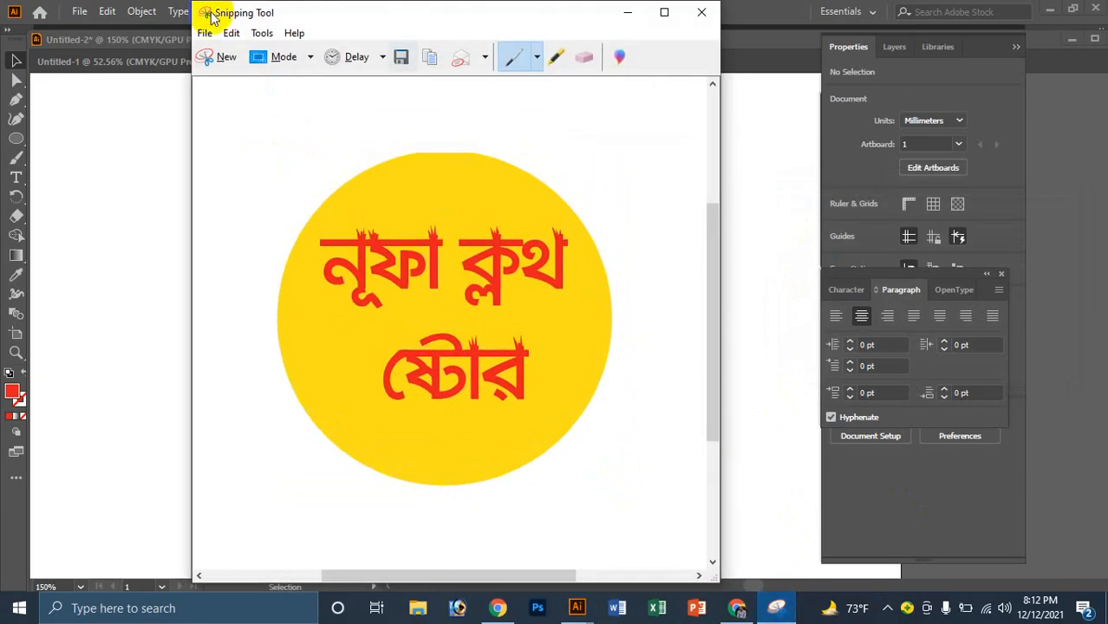
left_click(215, 67)
left_click_drag(260, 121, 641, 492)
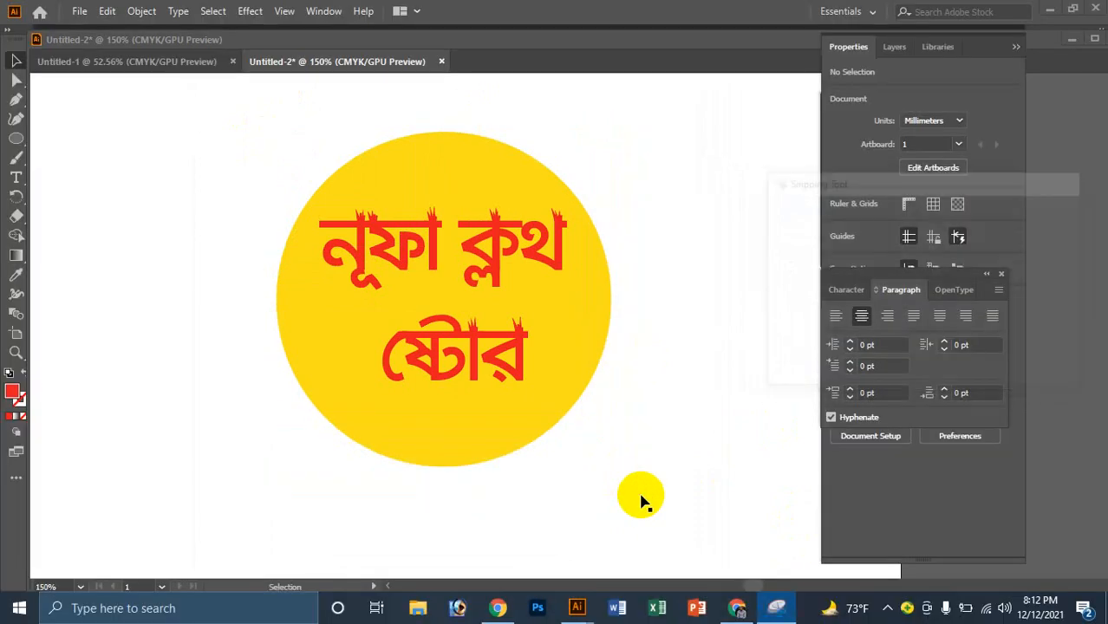
key("ctrl+s")
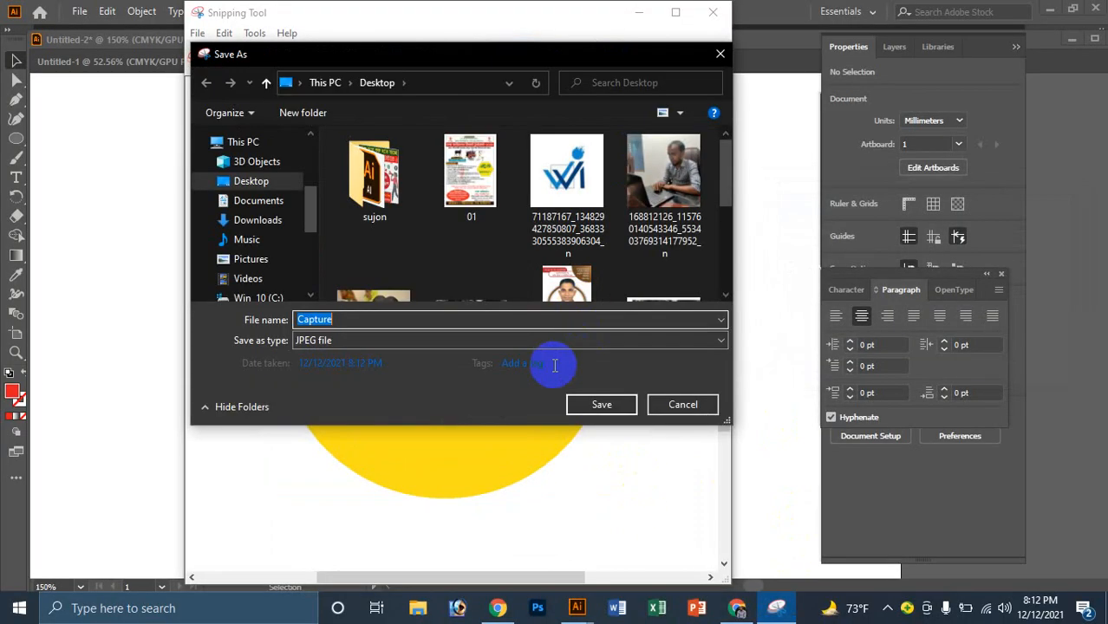
left_click_drag(413, 321, 290, 321)
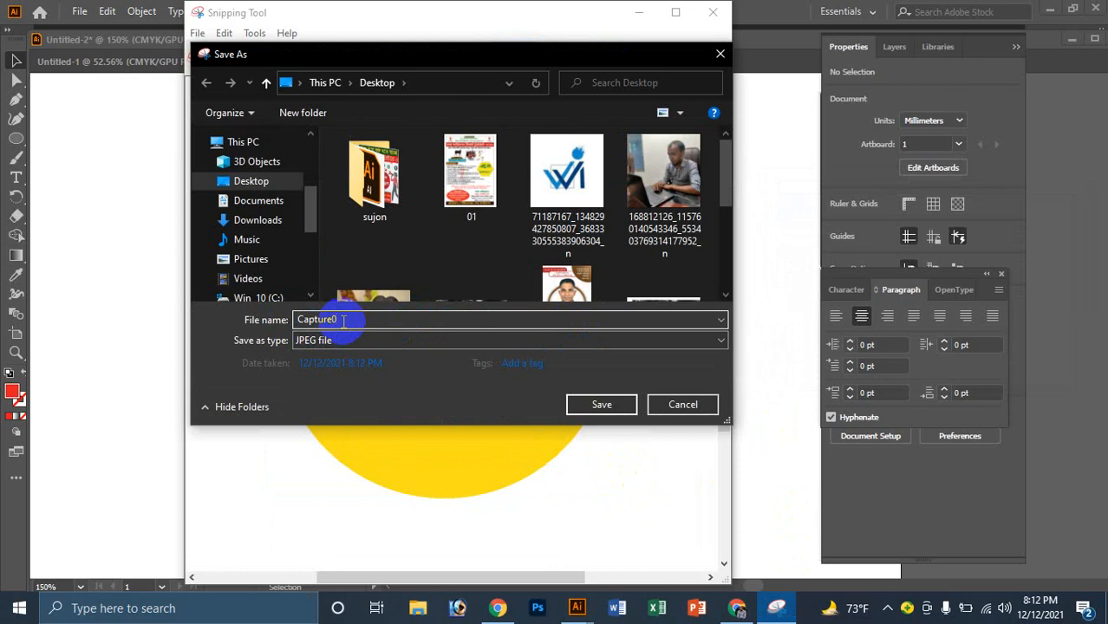
type("0")
key("Return")
Step: Minimize the Snipping Tool and Illustrator windows to reveal the desktop
left_click(638, 13)
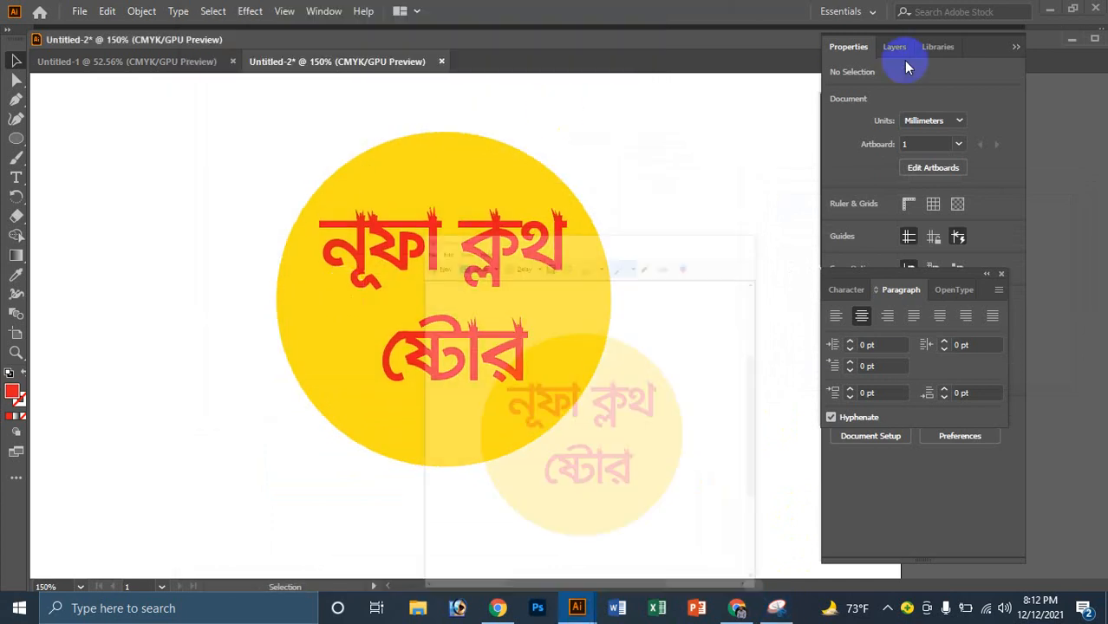
left_click(1068, 13)
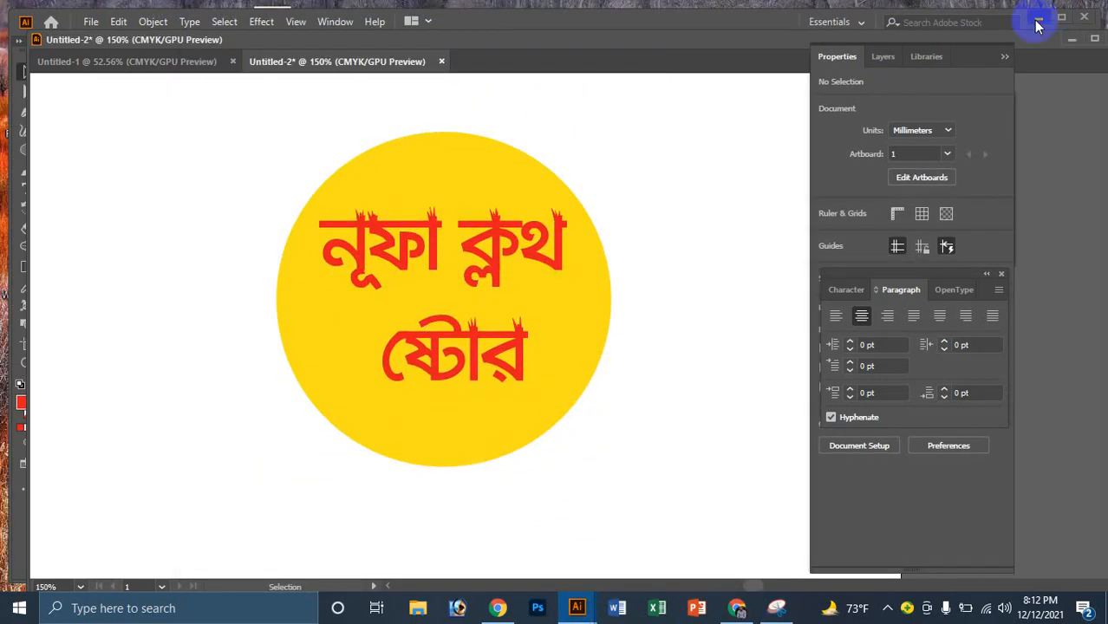
left_click(1037, 19)
left_click(363, 431)
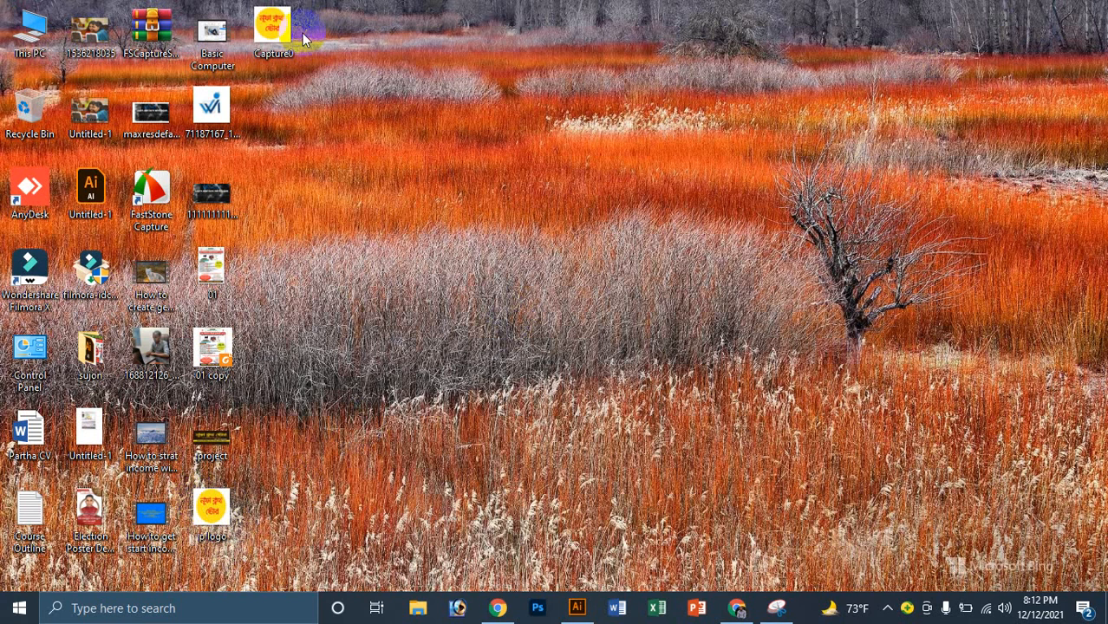
Step: Upload Capture0 as the Nufa Cloth Store page's new profile picture and save it
left_click(736, 610)
left_click(434, 417)
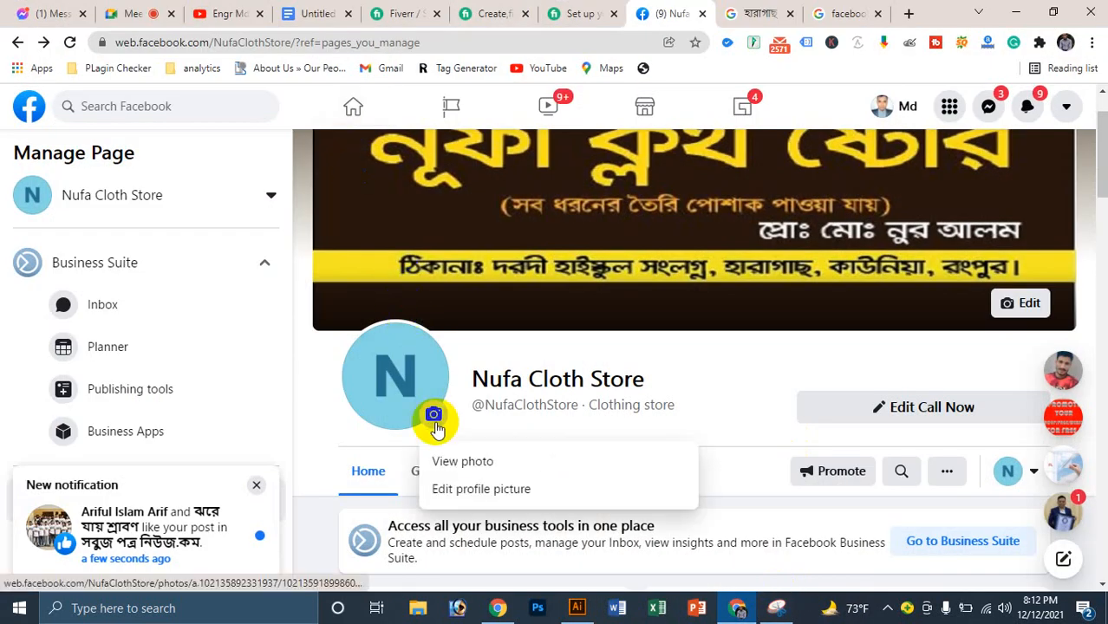
left_click(484, 490)
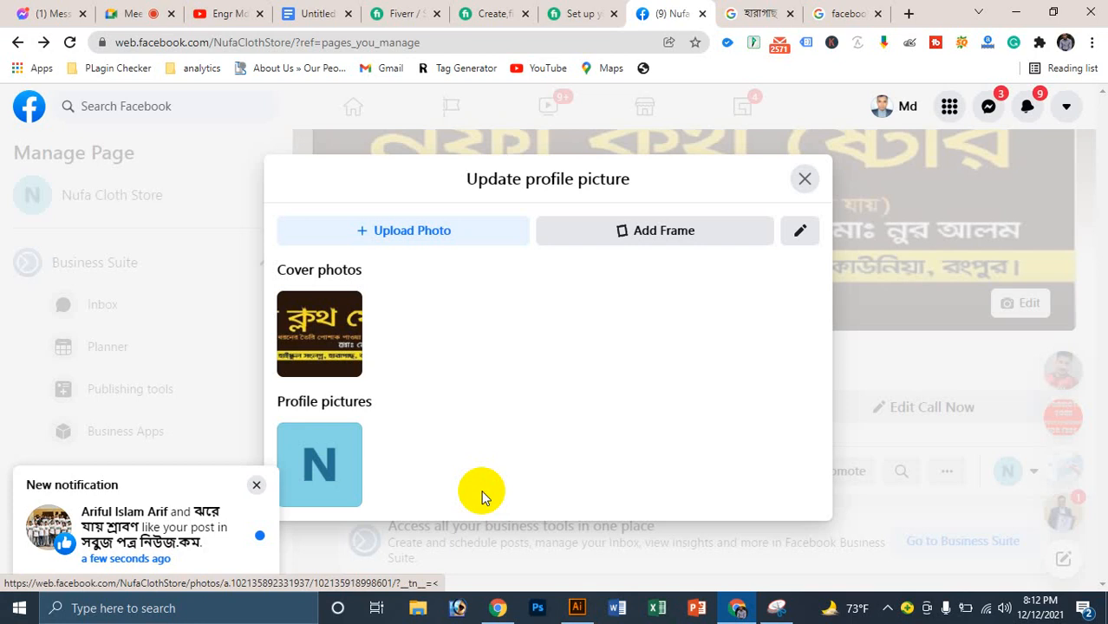
left_click(396, 236)
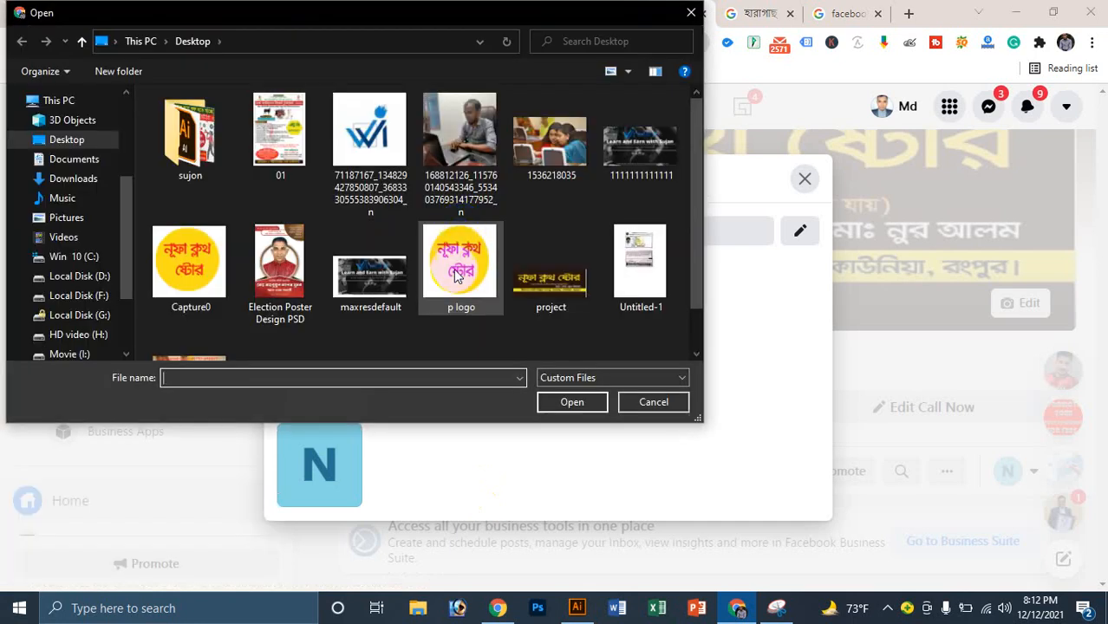
left_click(189, 262)
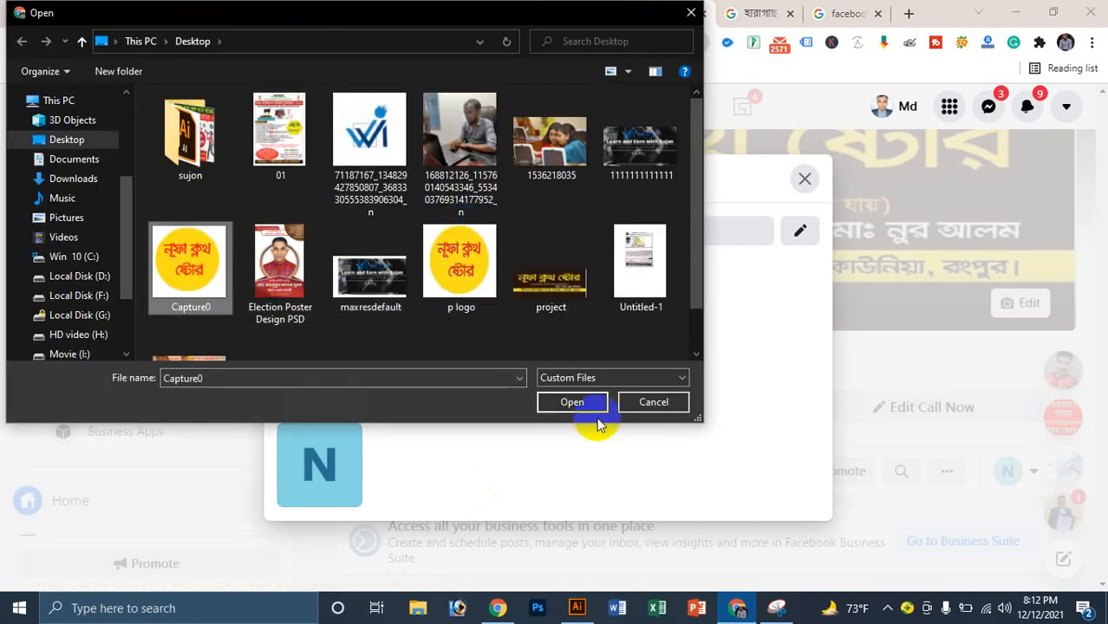
left_click(573, 402)
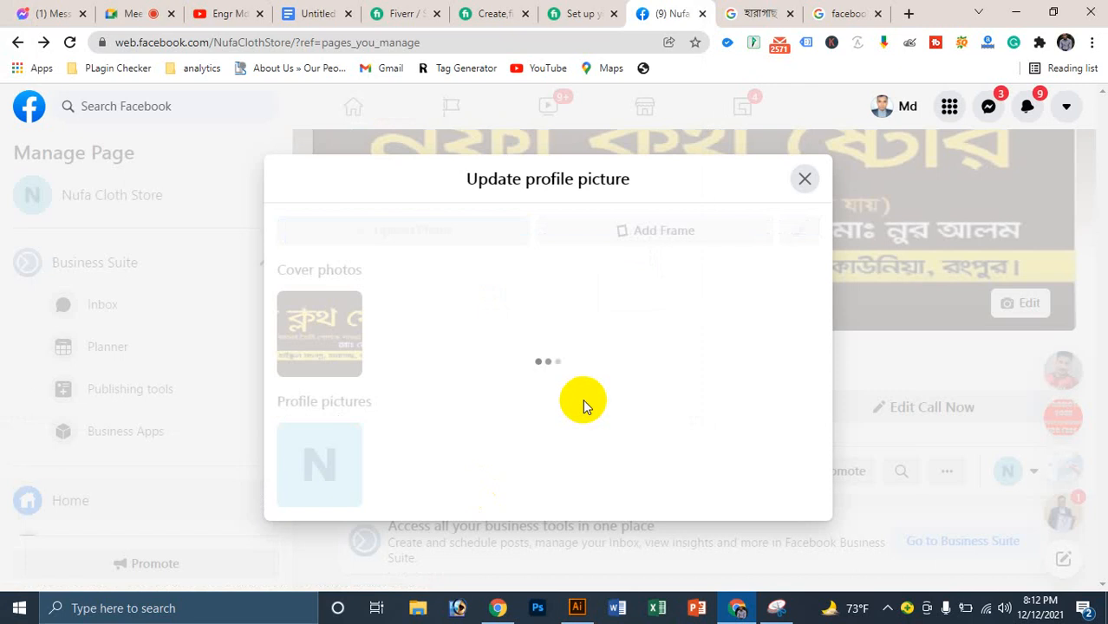
scroll(678, 347, "down", 2)
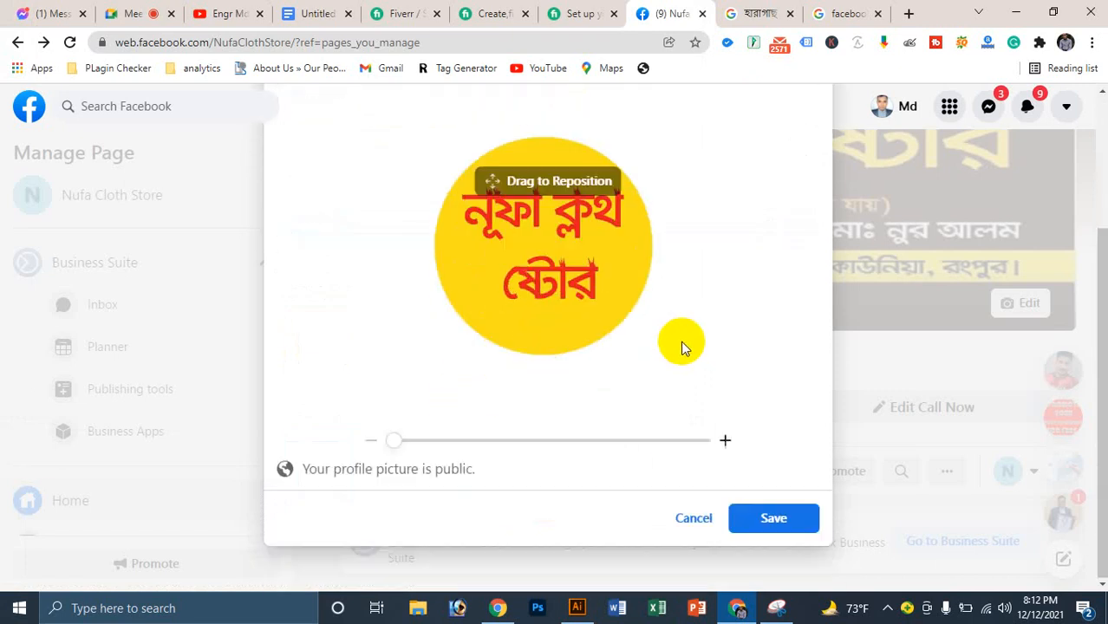
left_click(775, 519)
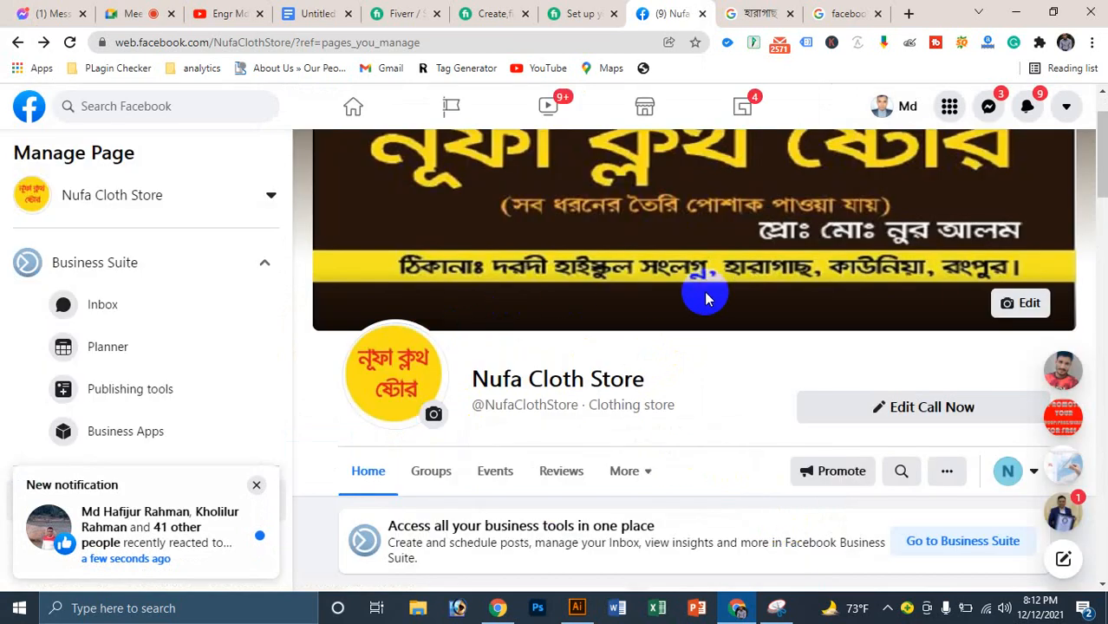
Step: Re-upload Capture0 as the profile picture, zoom it in to fill the circle, and save
scroll(705, 292, "down", 3)
scroll(527, 310, "up", 4)
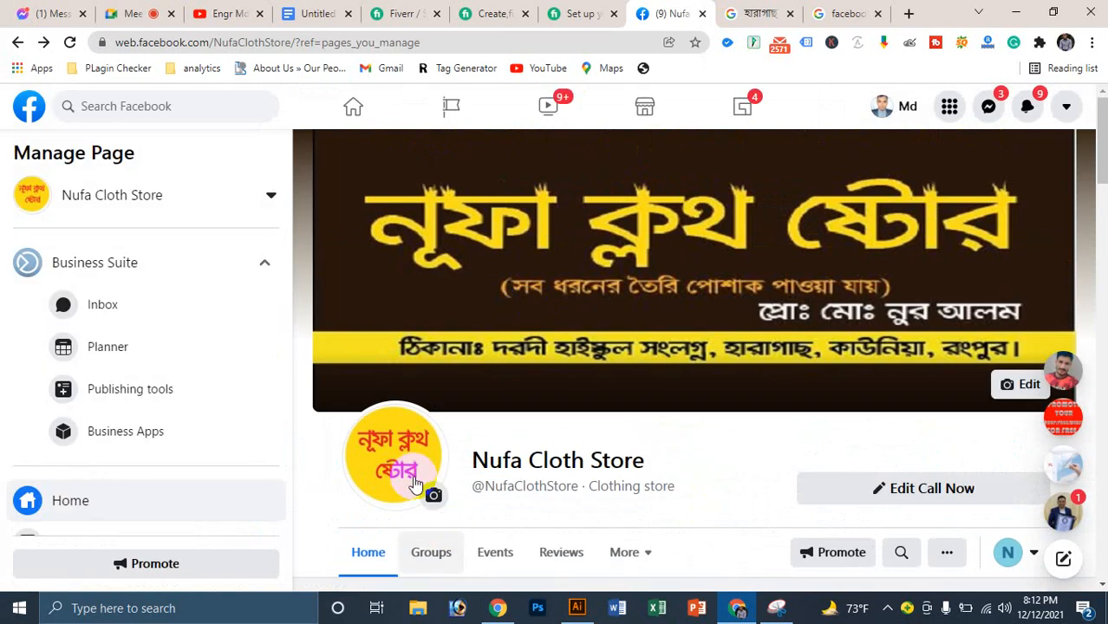
left_click(435, 496)
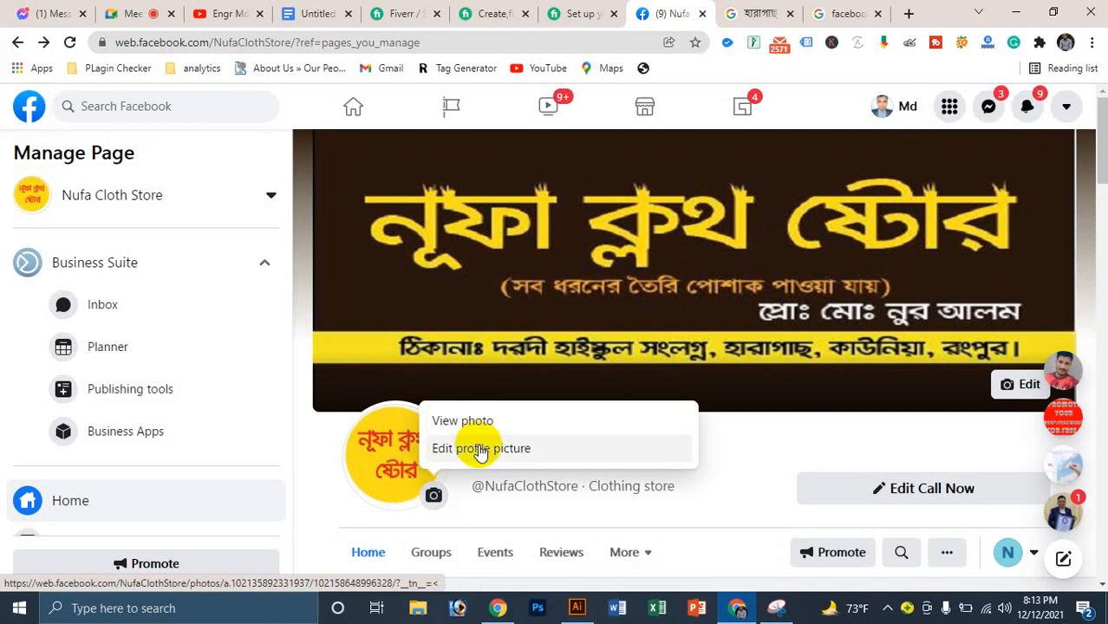
left_click(479, 450)
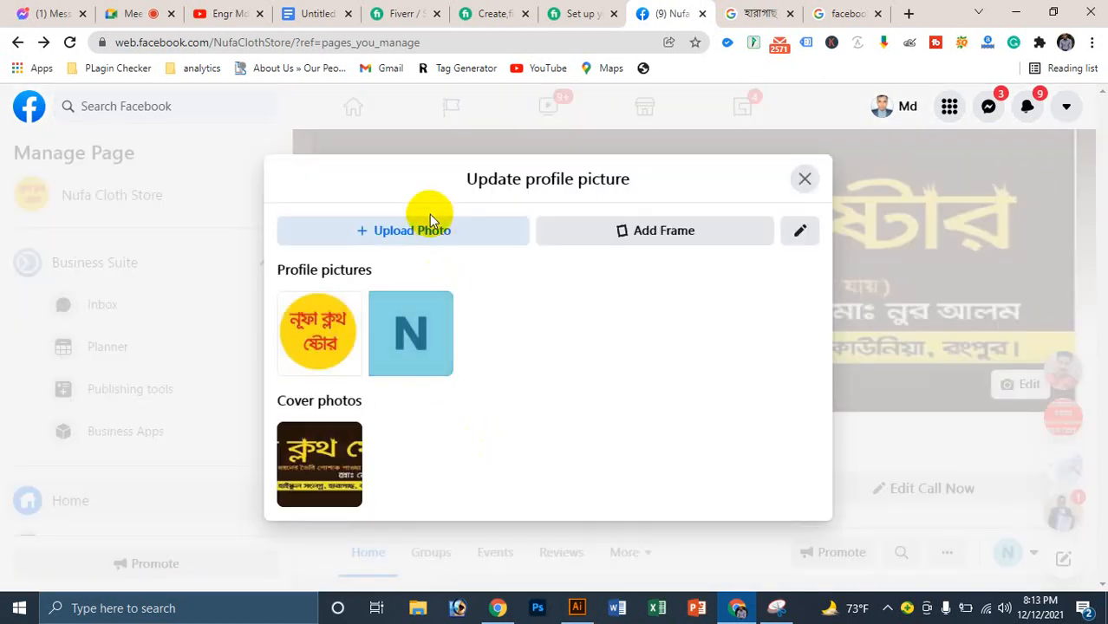
left_click(436, 236)
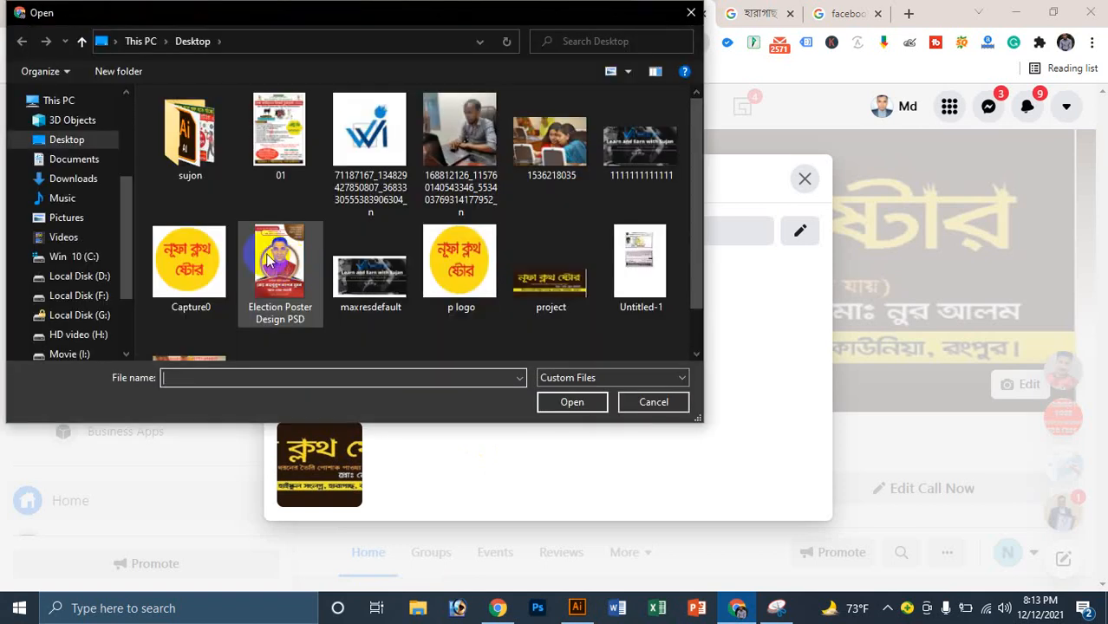
left_click(189, 260)
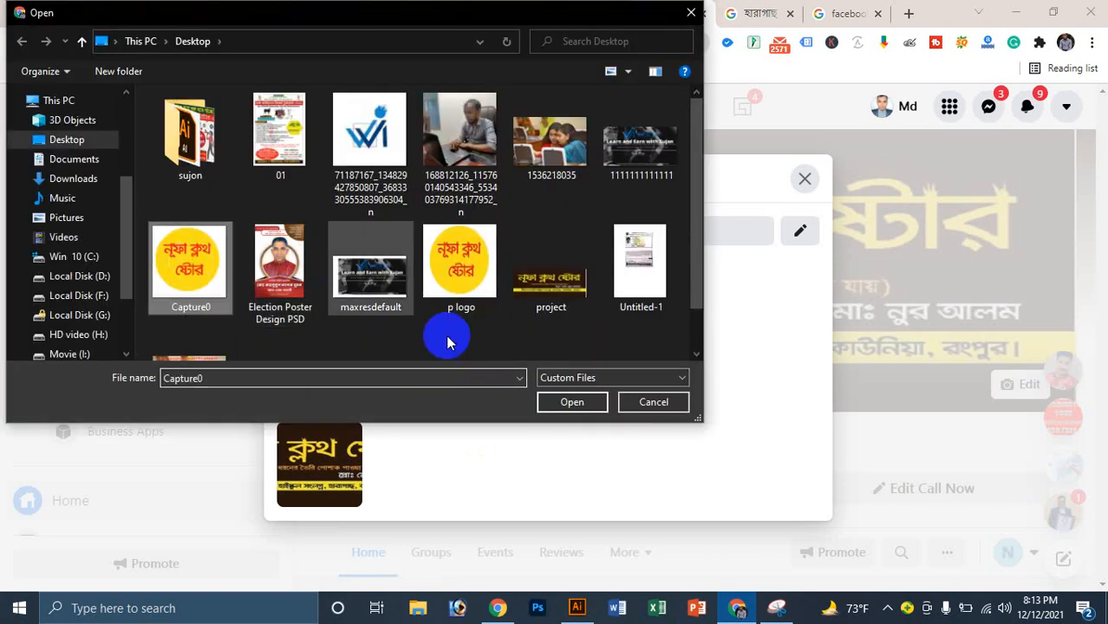
left_click(582, 403)
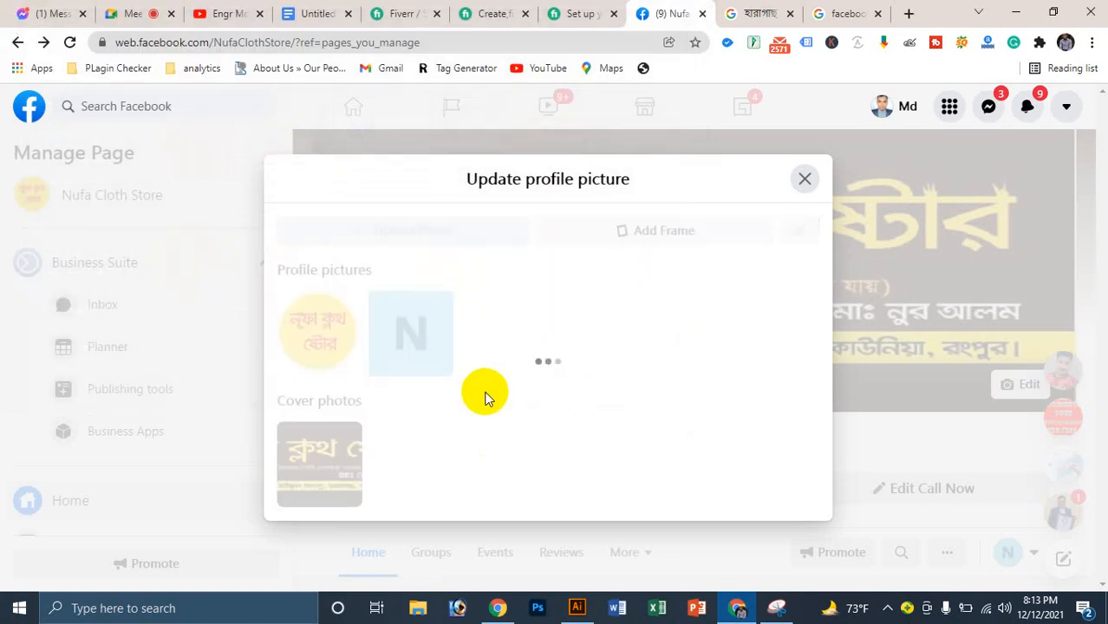
scroll(520, 460, "down", 3)
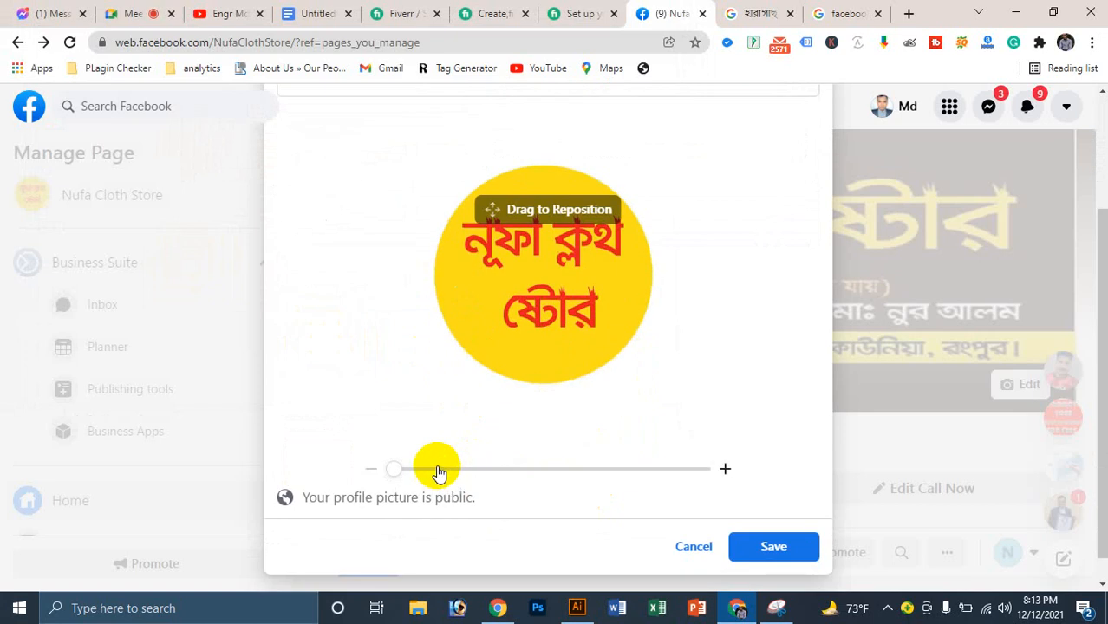
left_click_drag(399, 473, 429, 473)
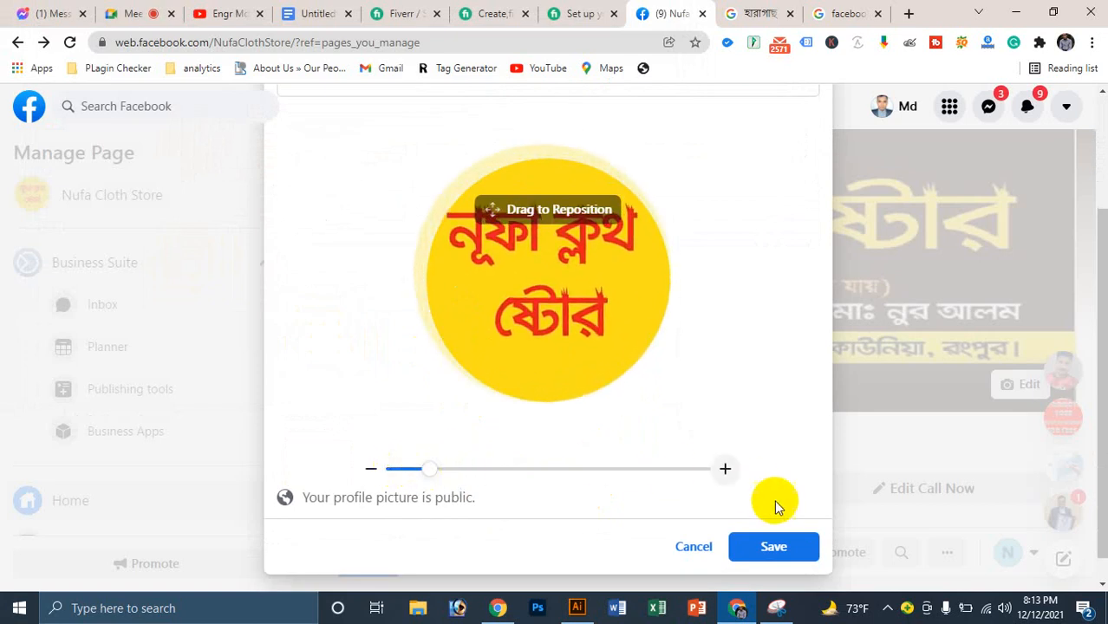
left_click(793, 555)
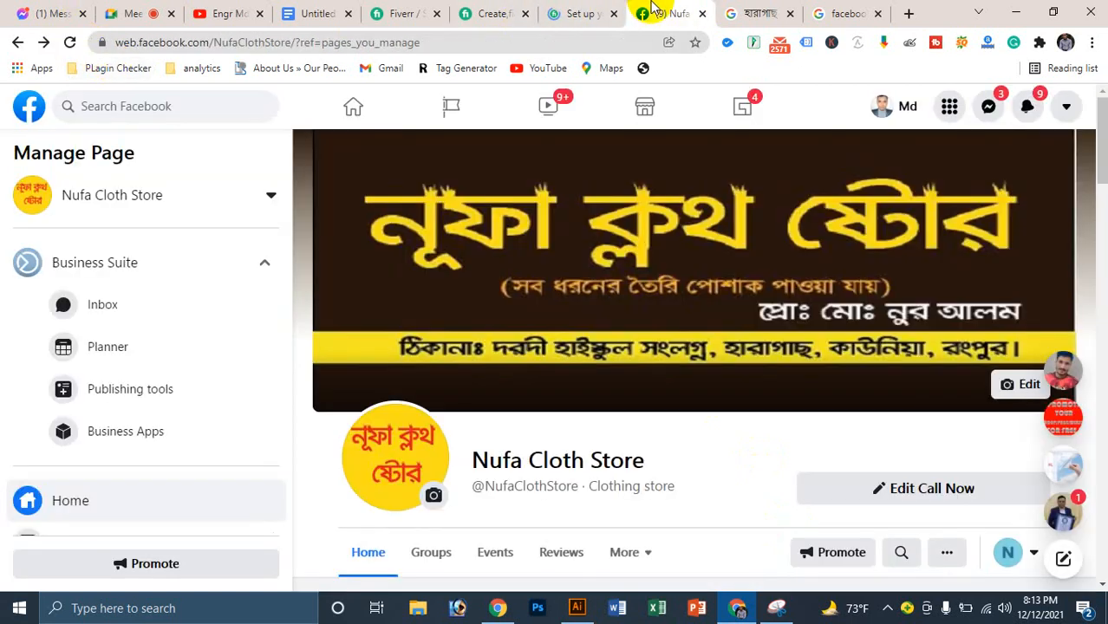
Step: Return to the Facebook page and like the profile-picture update post
left_click(618, 7)
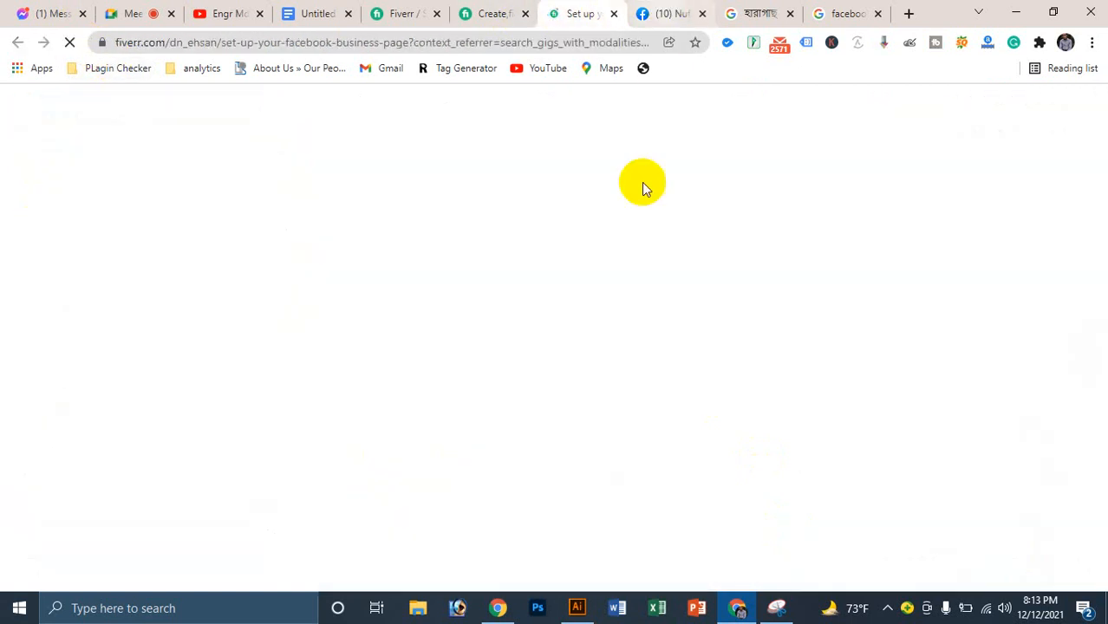
key("ctrl+Tab")
scroll(574, 316, "down", 5)
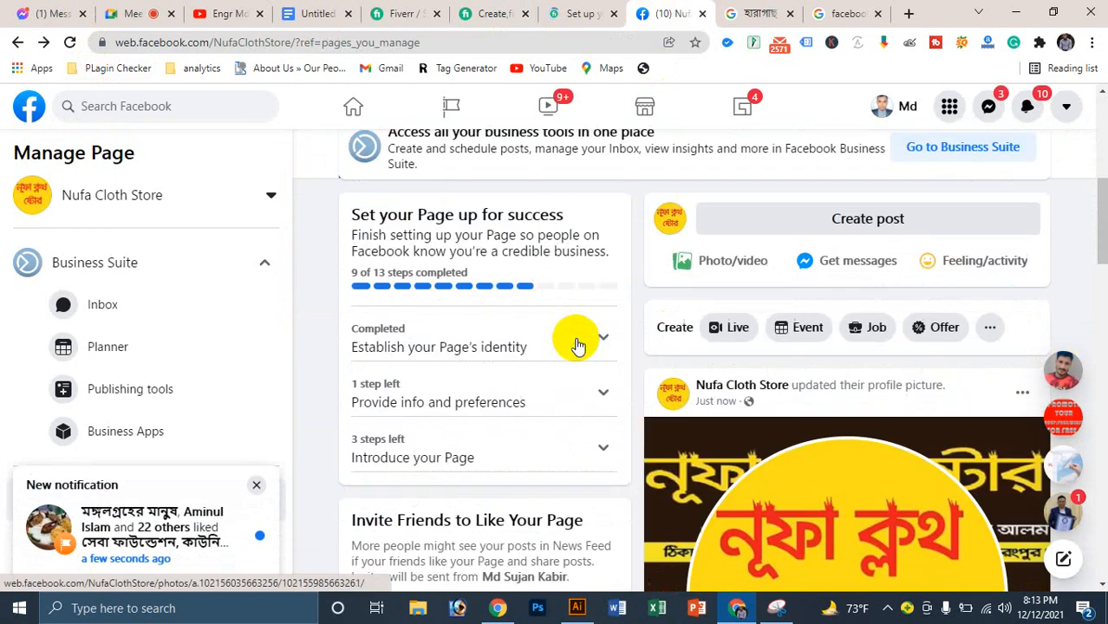
scroll(578, 345, "down", 5)
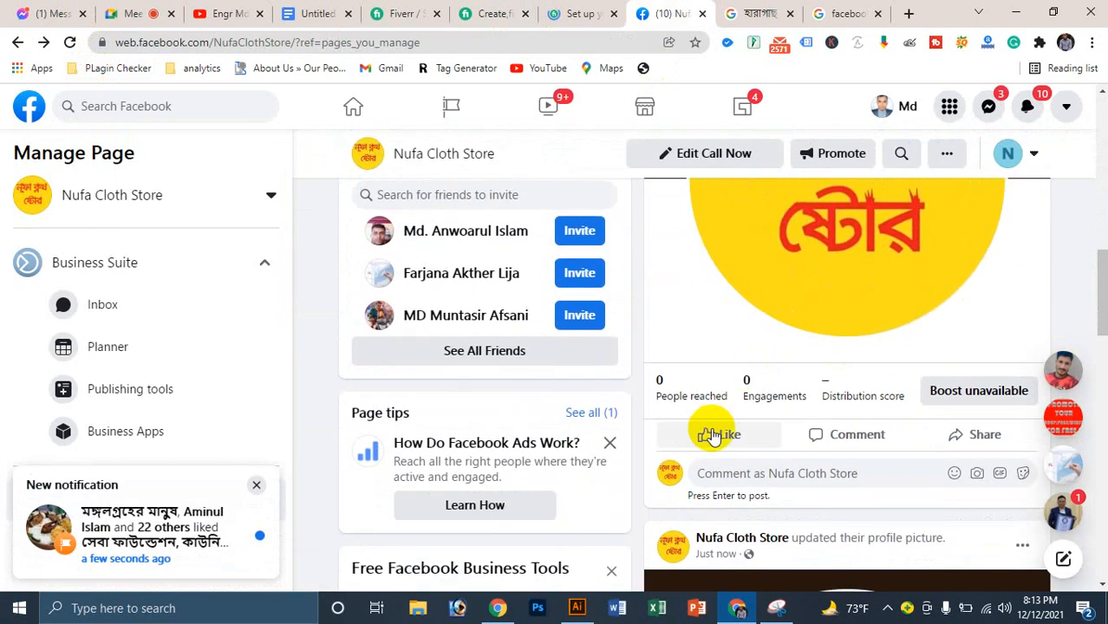
left_click(711, 435)
Step: Scroll through the Facebook page, then switch to the Google Meet call tab
scroll(494, 381, "up", 3)
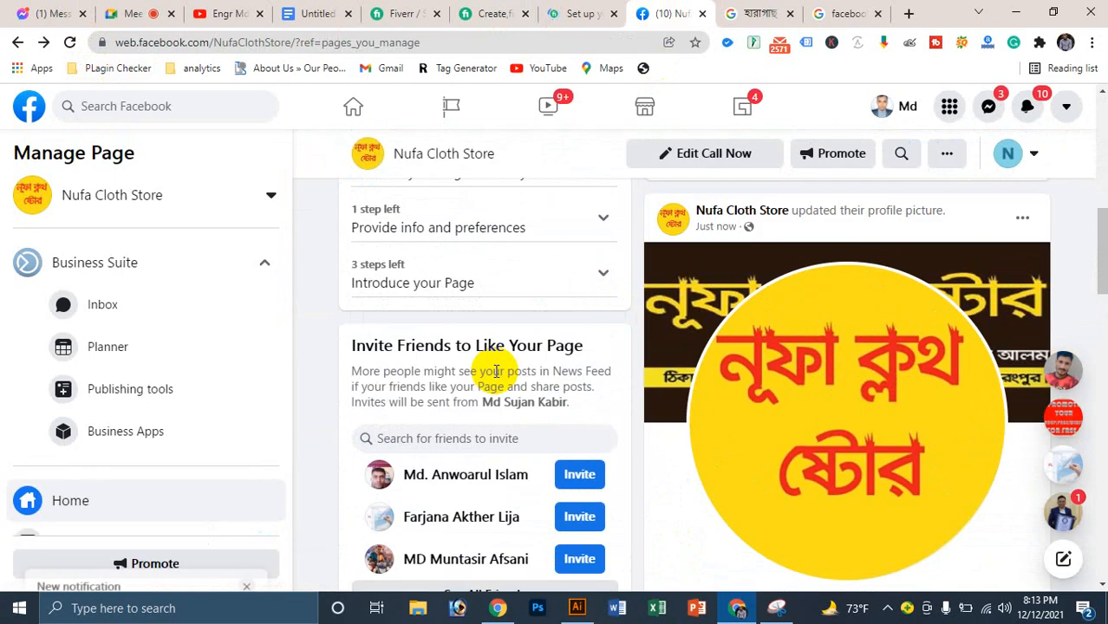
scroll(496, 371, "up", 4)
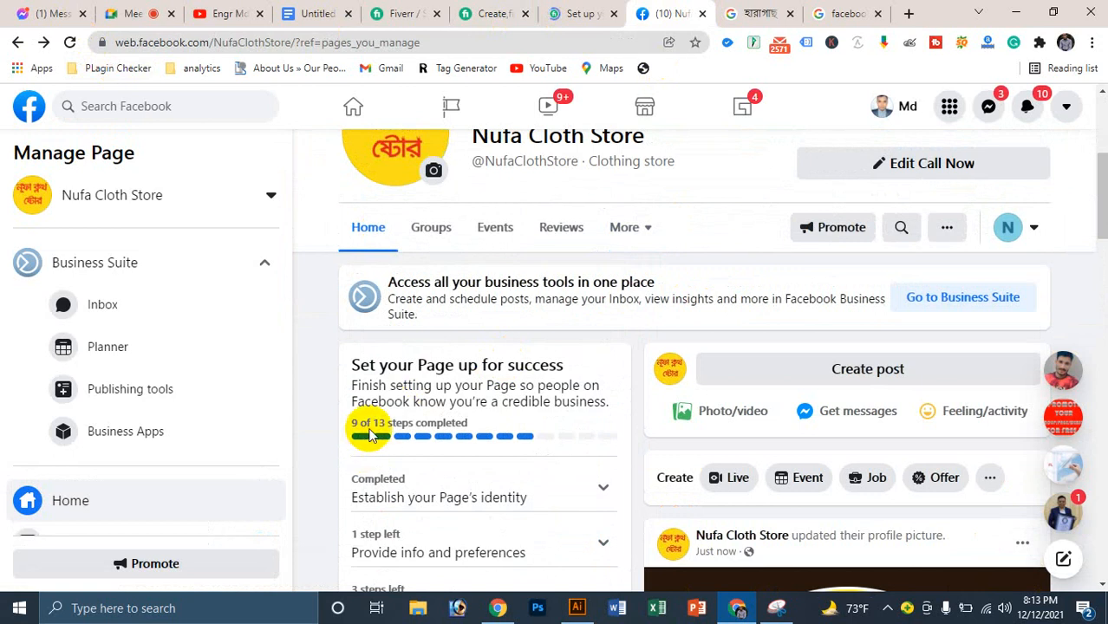
scroll(502, 388, "down", 2)
scroll(195, 385, "down", 3)
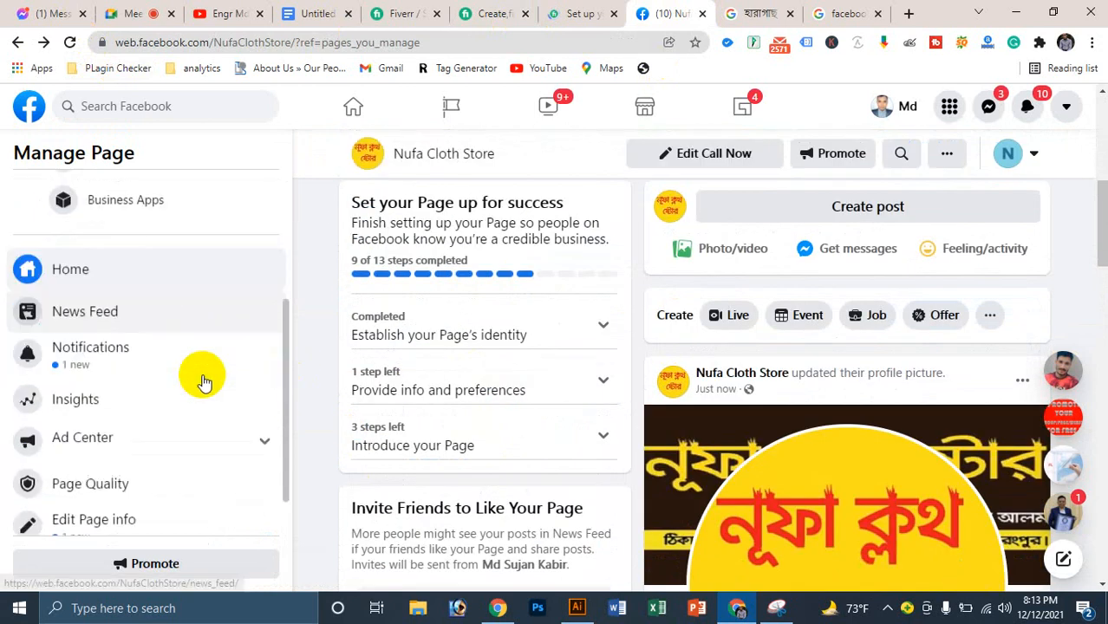
left_click(139, 9)
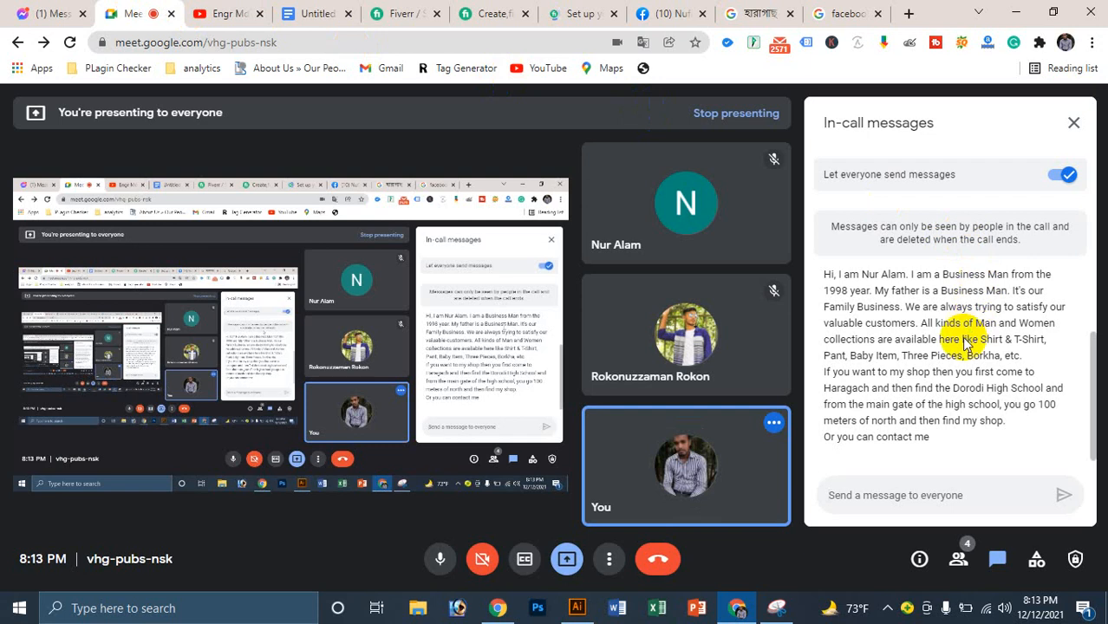
Step: Glance at the YouTube tab, return to Google Meet, and show the hidden tray icons
left_click(243, 8)
left_click(111, 8)
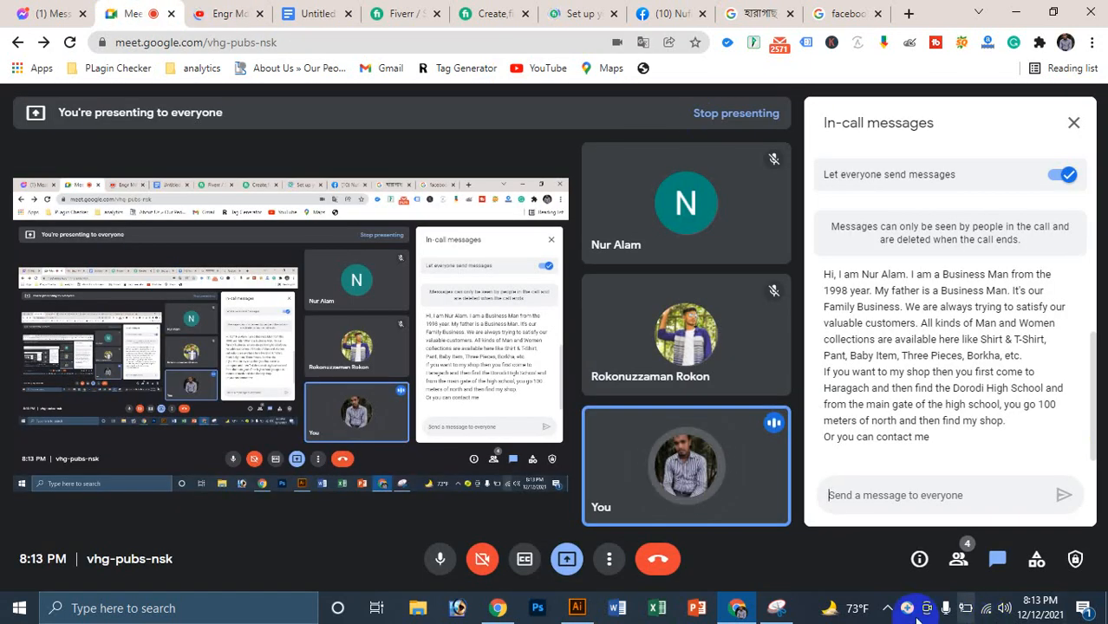
left_click(889, 606)
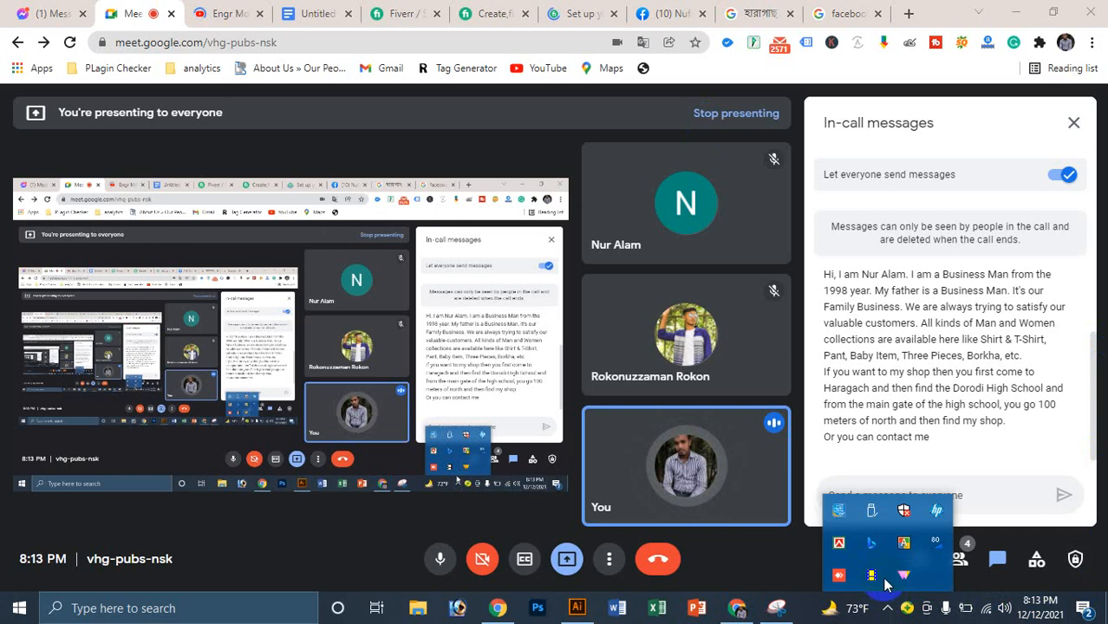
left_click(877, 579)
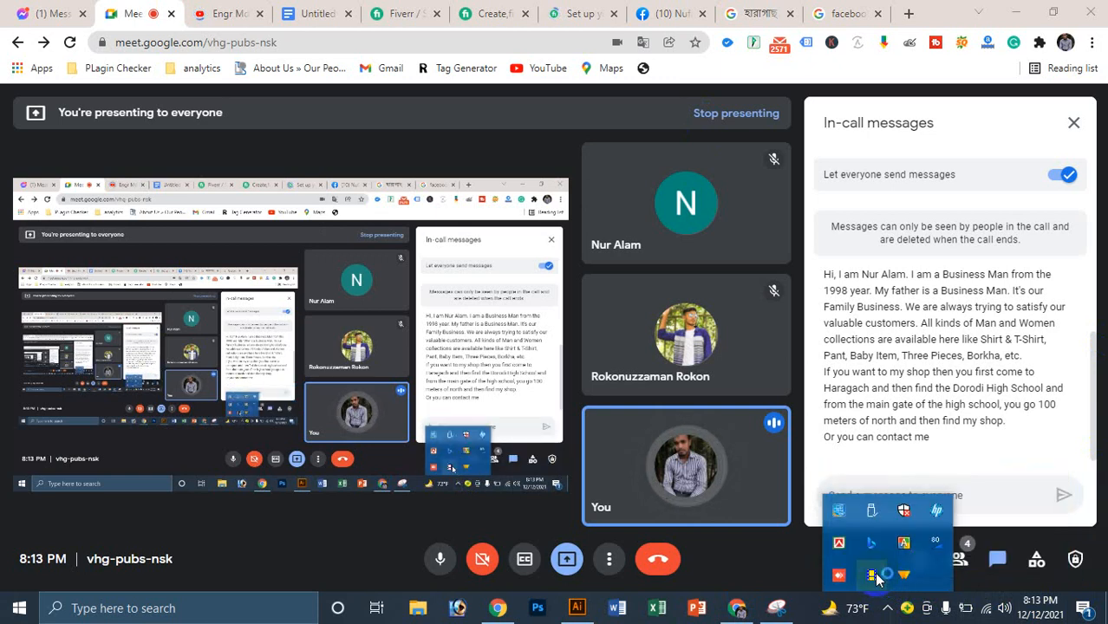